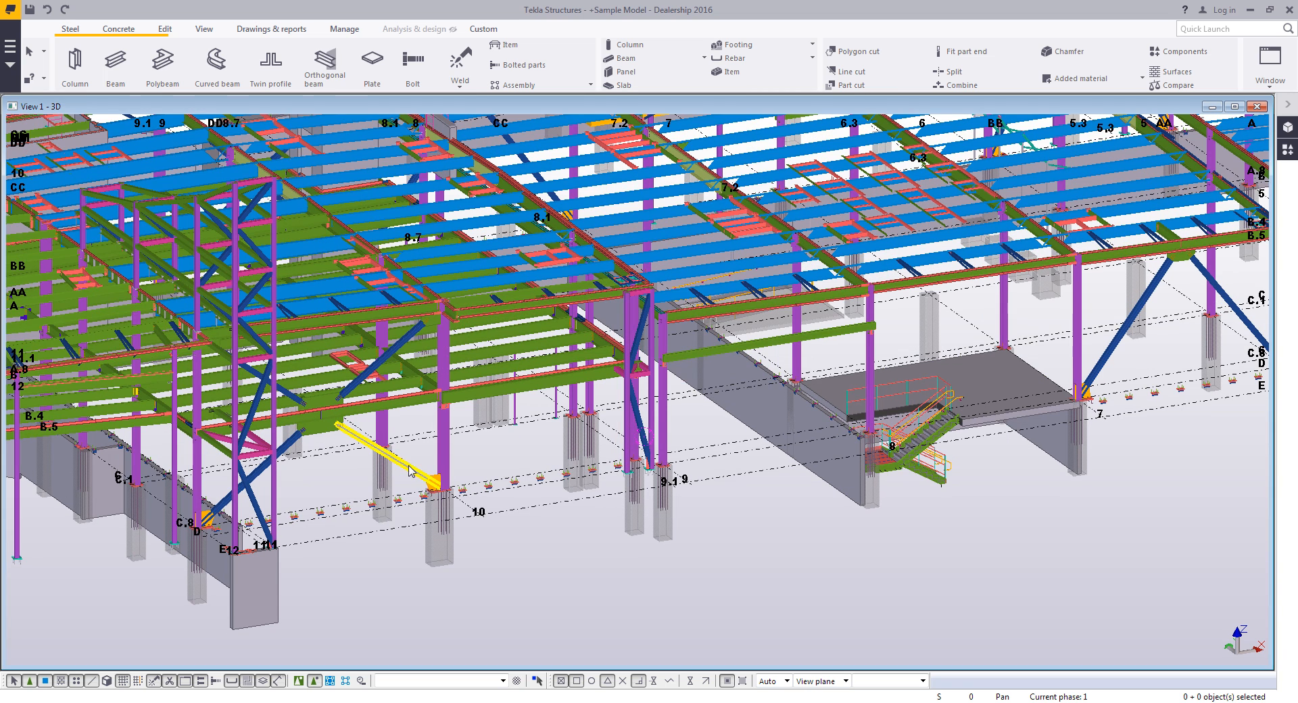
# - Examine the dealership sample model in the 3D view
pyautogui.moveTo(633, 520); pyautogui.dragTo(558, 560, button='middle')
pyautogui.moveTo(858, 521); pyautogui.dragTo(755, 546, button='middle')
pyautogui.scroll(3, 757, 552)
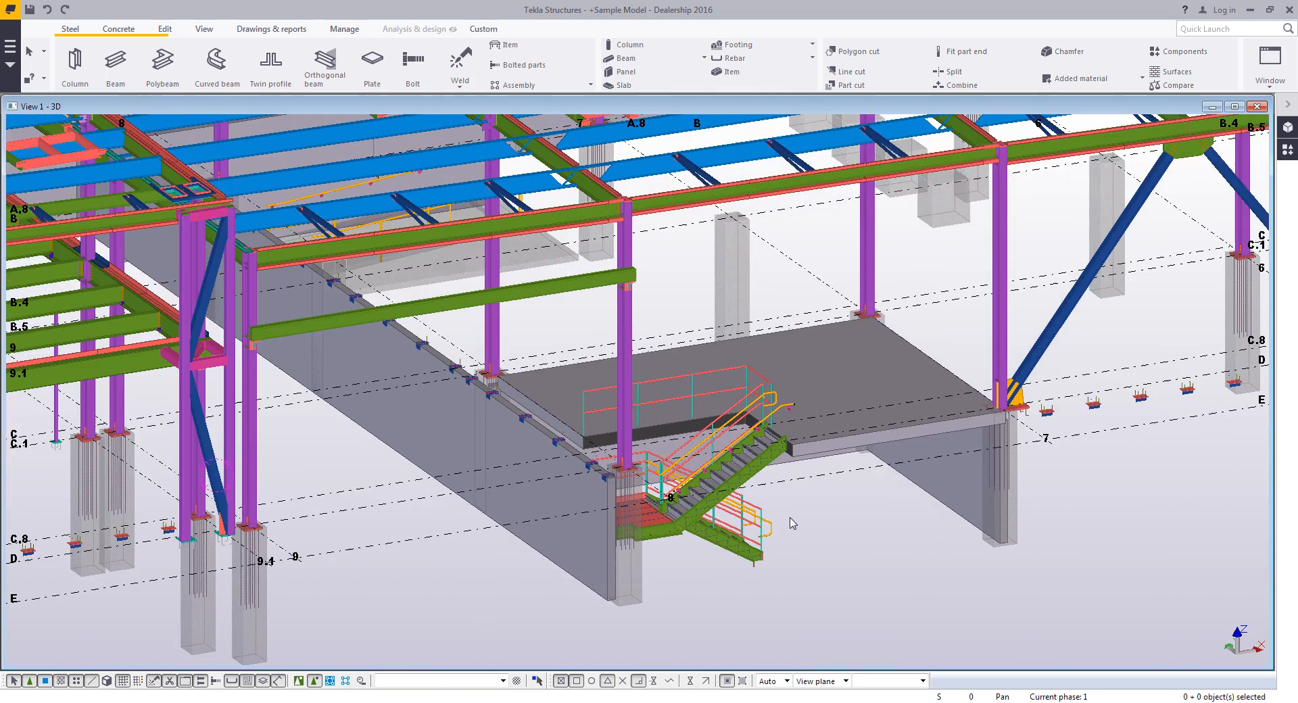
pyautogui.scroll(-3, 811, 522)
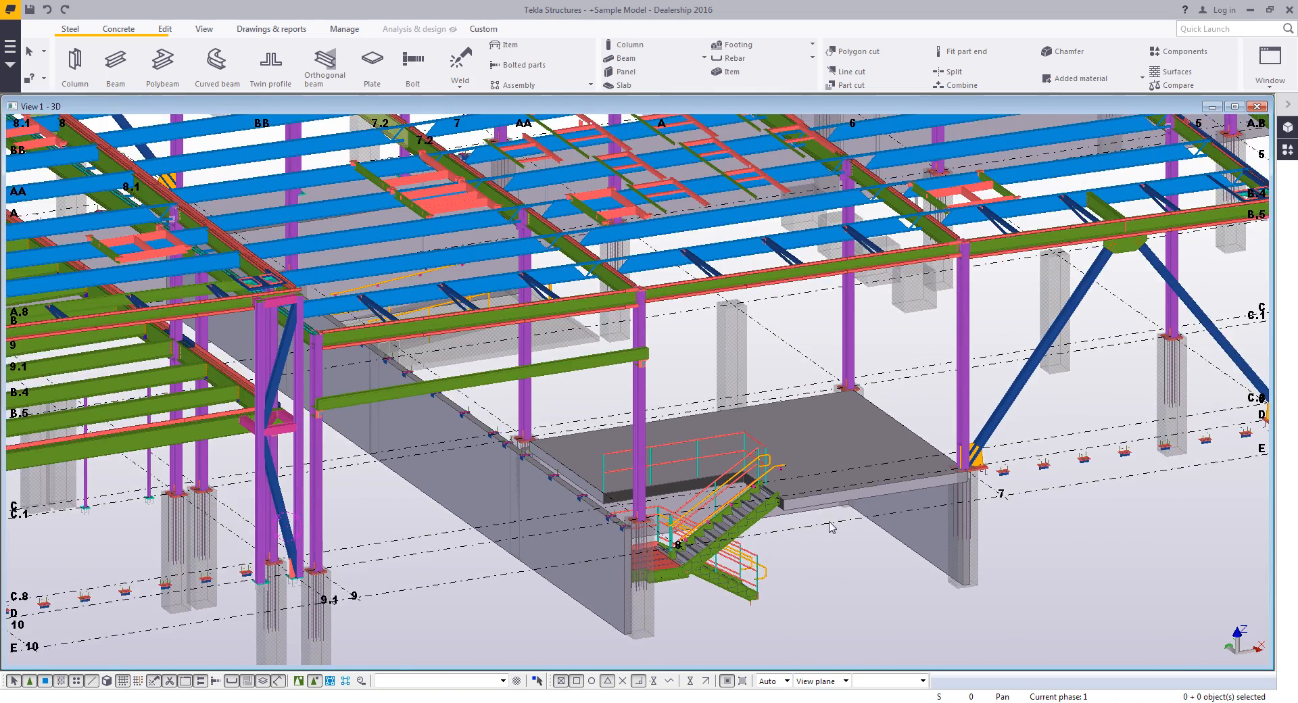
pyautogui.scroll(-1, 853, 560)
pyautogui.scroll(-4, 939, 606)
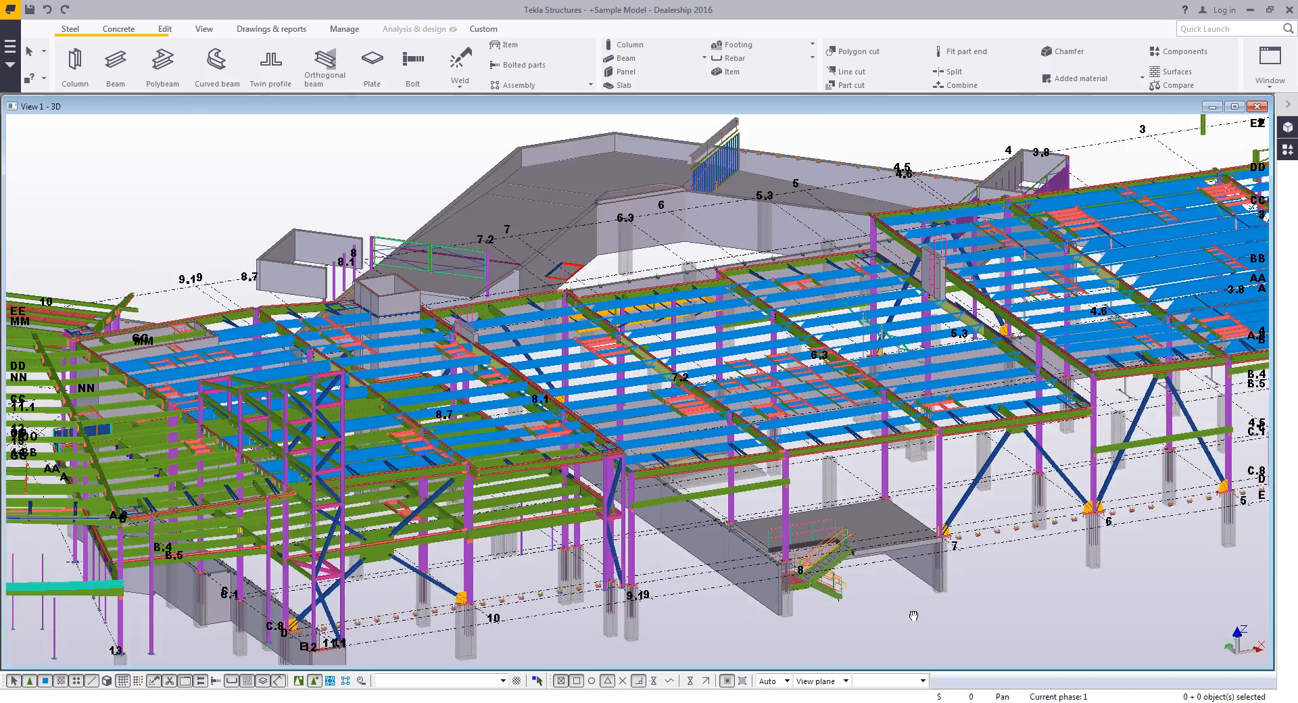
pyautogui.moveTo(748, 601); pyautogui.dragTo(838, 568, button='middle')
pyautogui.scroll(-2, 838, 567)
pyautogui.keyDown('ctrl'); pyautogui.moveTo(643, 554); pyautogui.dragTo(846, 361, button='middle'); pyautogui.keyUp('ctrl')
pyautogui.scroll(-2, 460, 446)
pyautogui.moveTo(412, 477); pyautogui.dragTo(698, 397, button='middle')
pyautogui.moveTo(583, 404); pyautogui.dragTo(656, 428, button='middle')
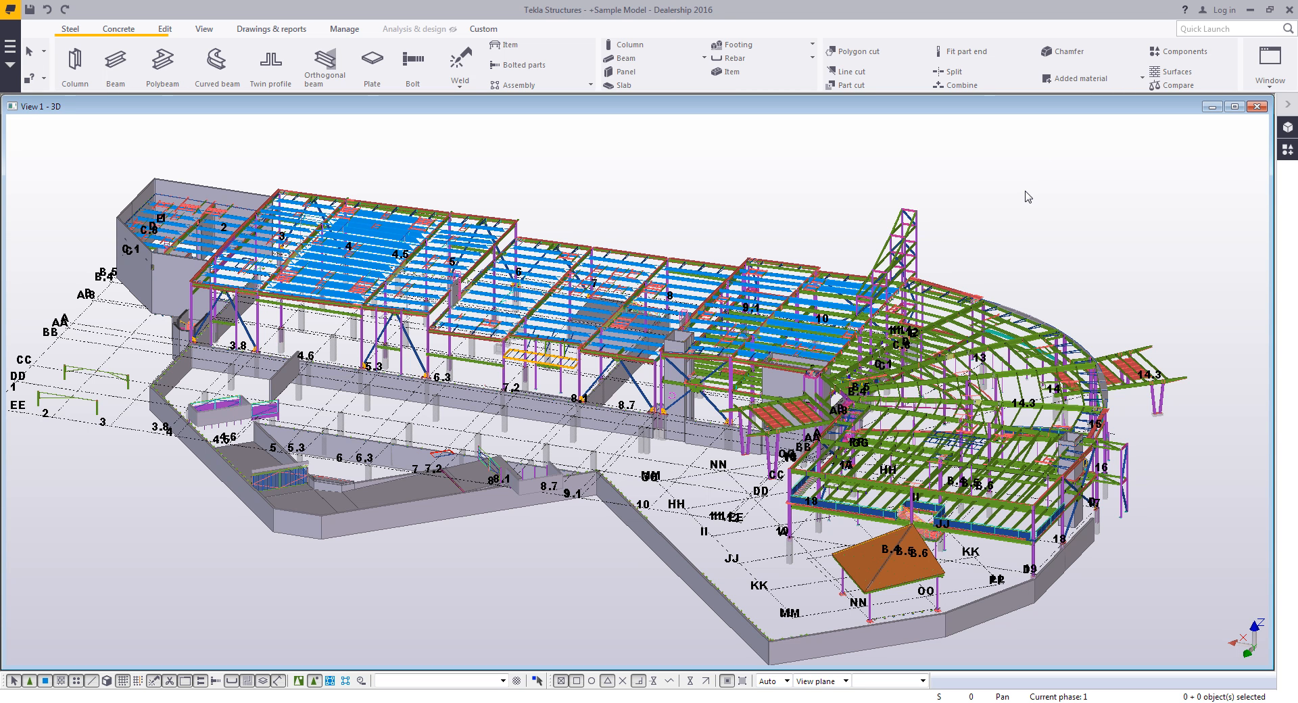
# - Exit the program without saving the sample model and relaunch Tekla Structures
pyautogui.click(1288, 10)
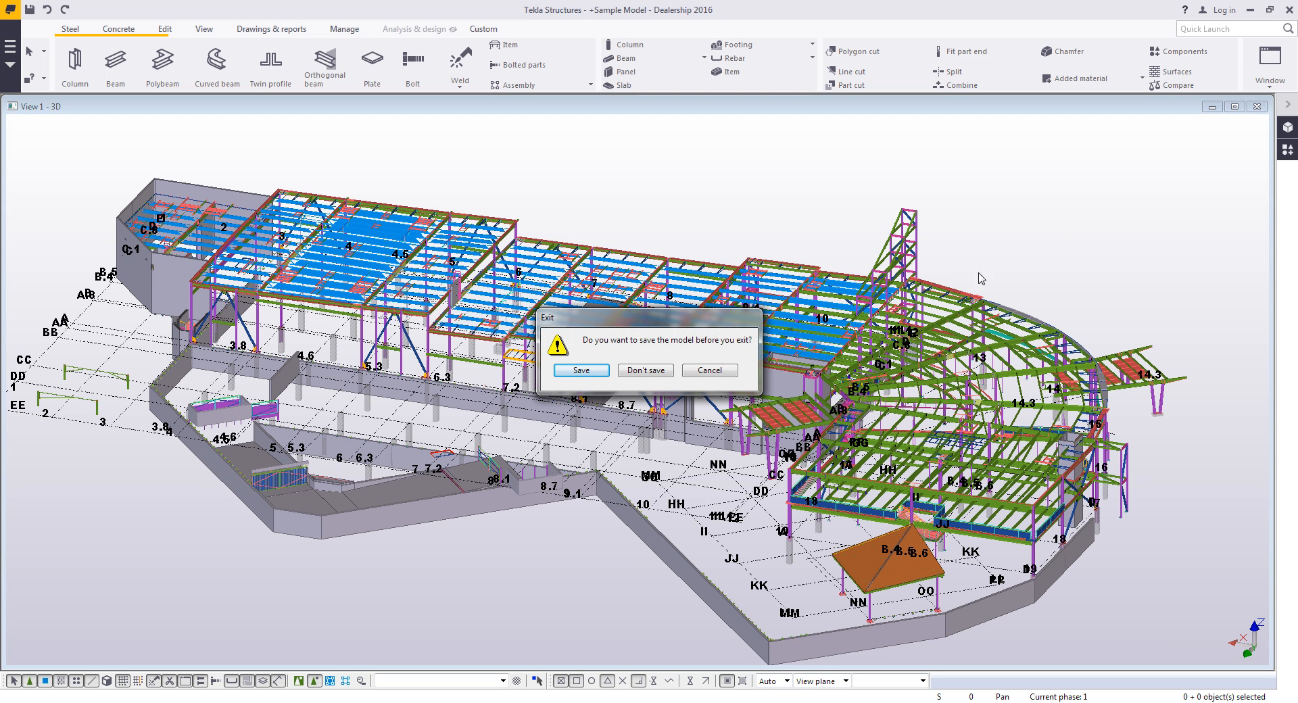
pyautogui.click(645, 370)
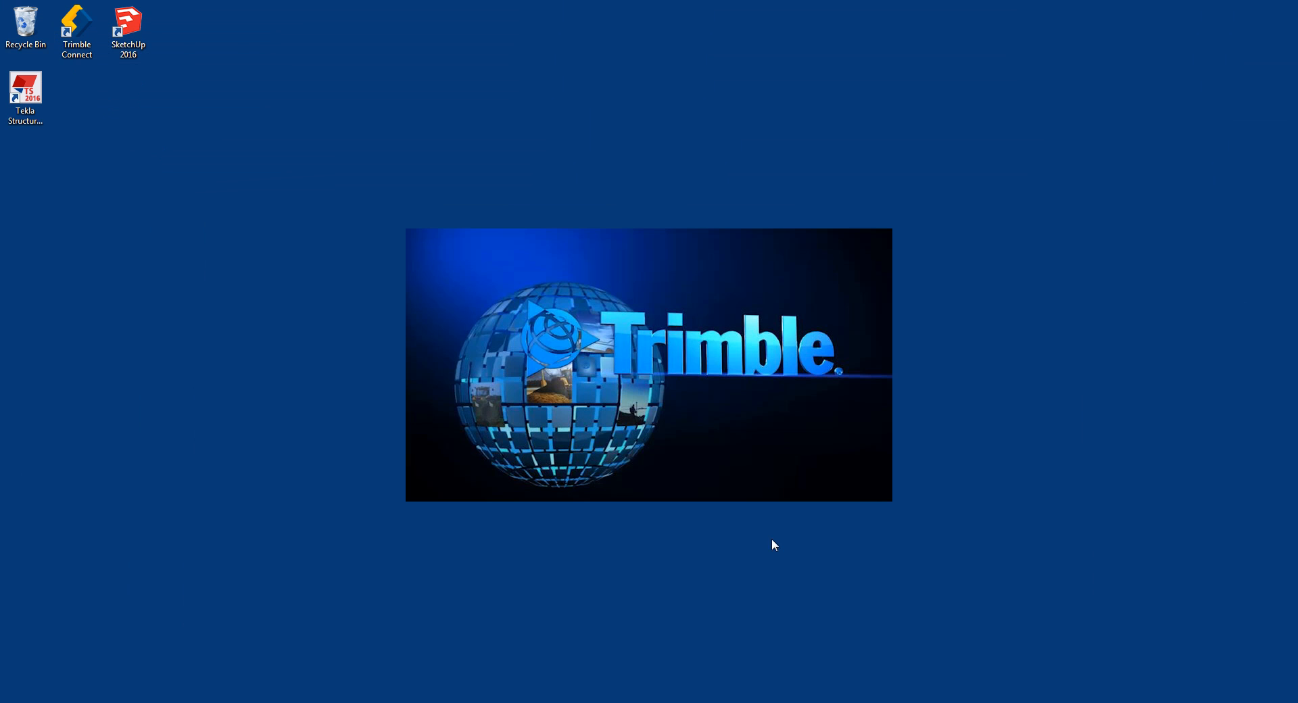
pyautogui.click(45, 101)
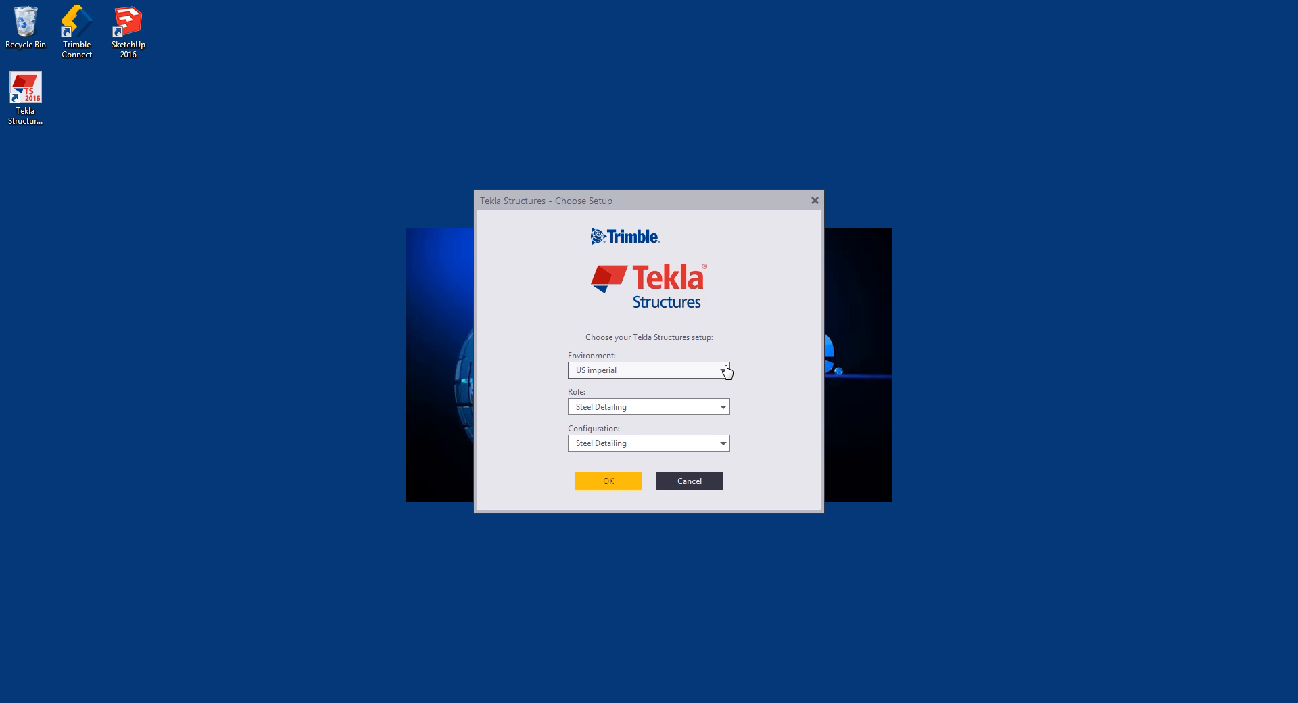
# - Keep the US imperial environment with the Steel Detailing role and Steel Detailing configuration, and confirm the setup
pyautogui.click(722, 408)
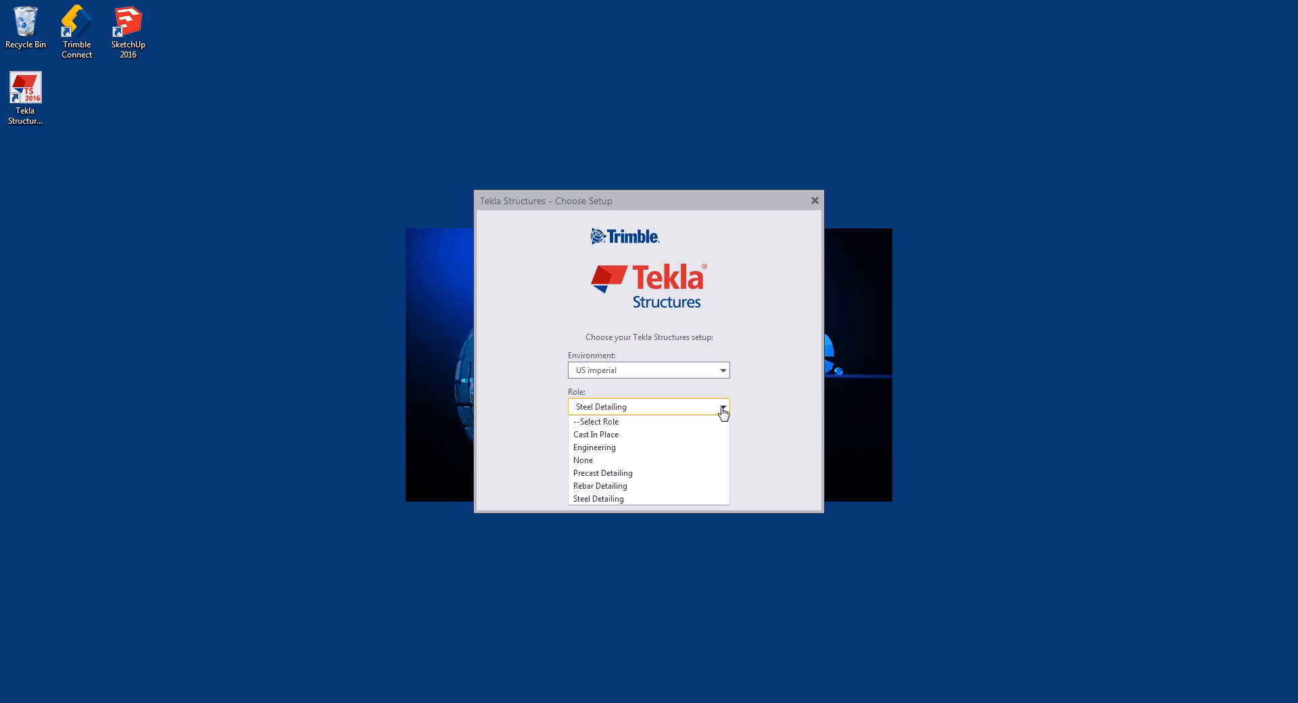
pyautogui.click(722, 407)
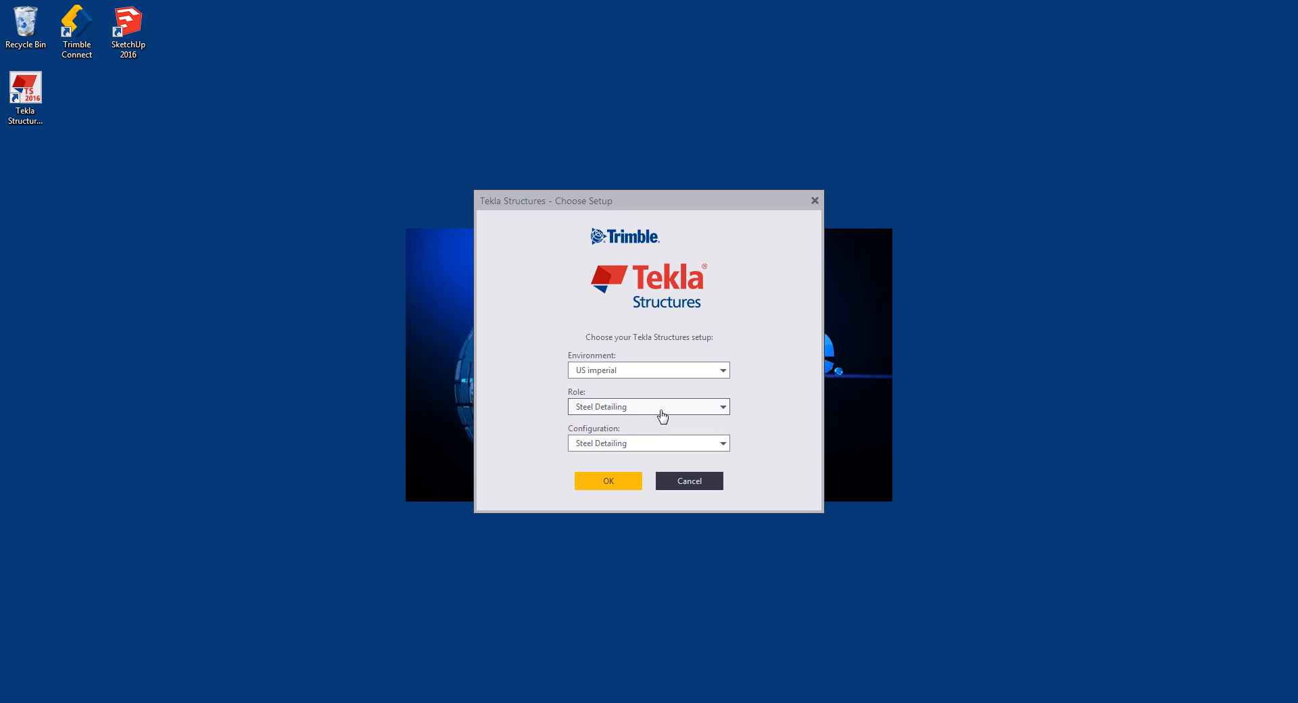
pyautogui.click(723, 443)
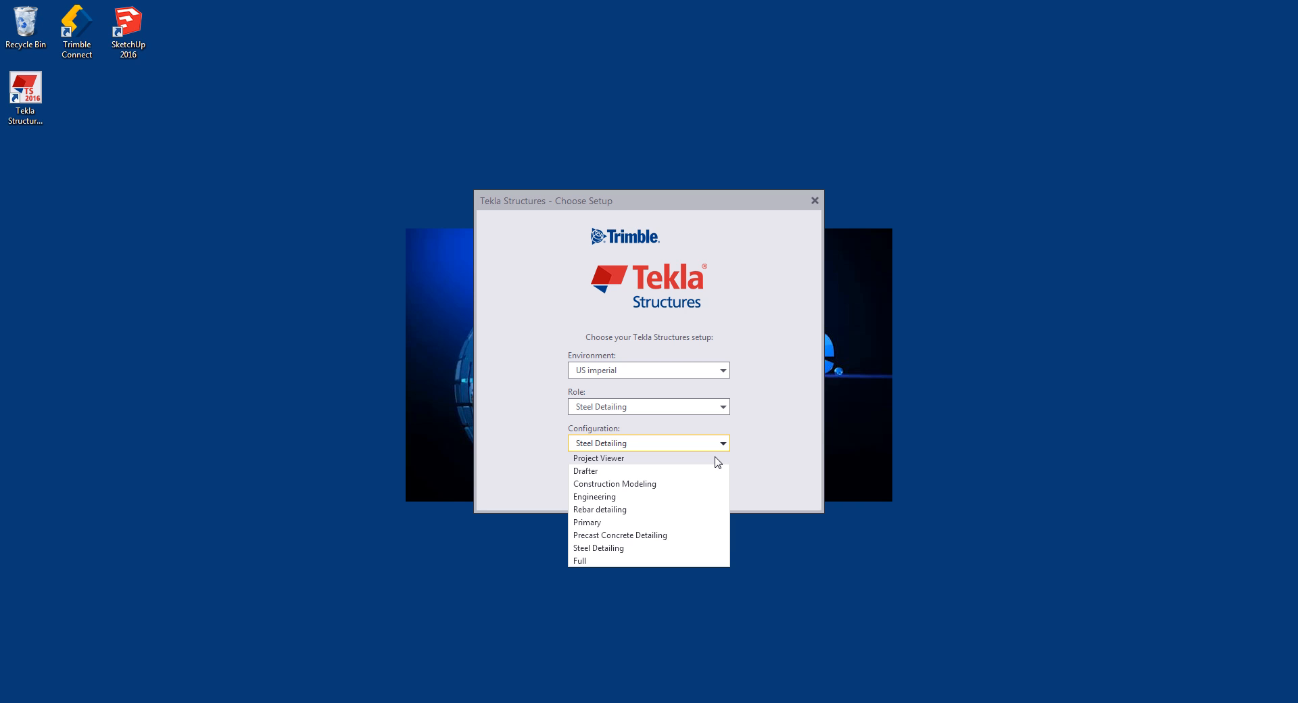
pyautogui.click(694, 548)
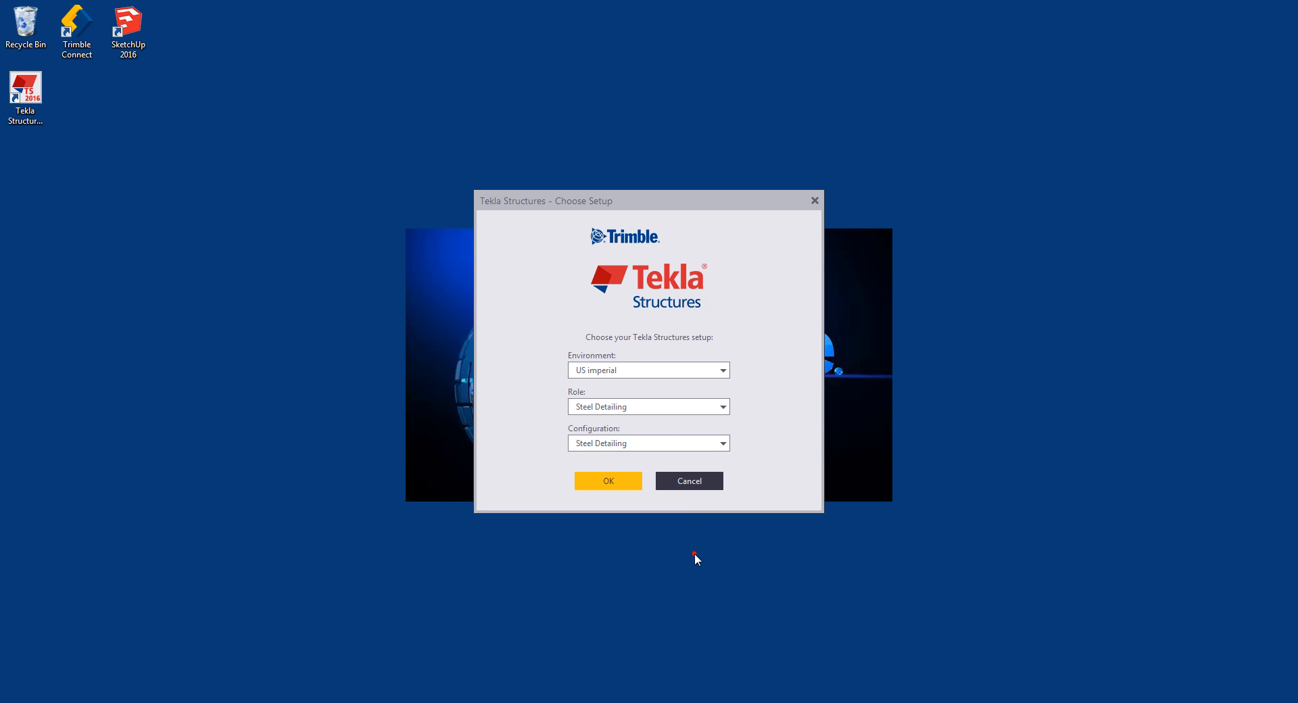
pyautogui.click(606, 479)
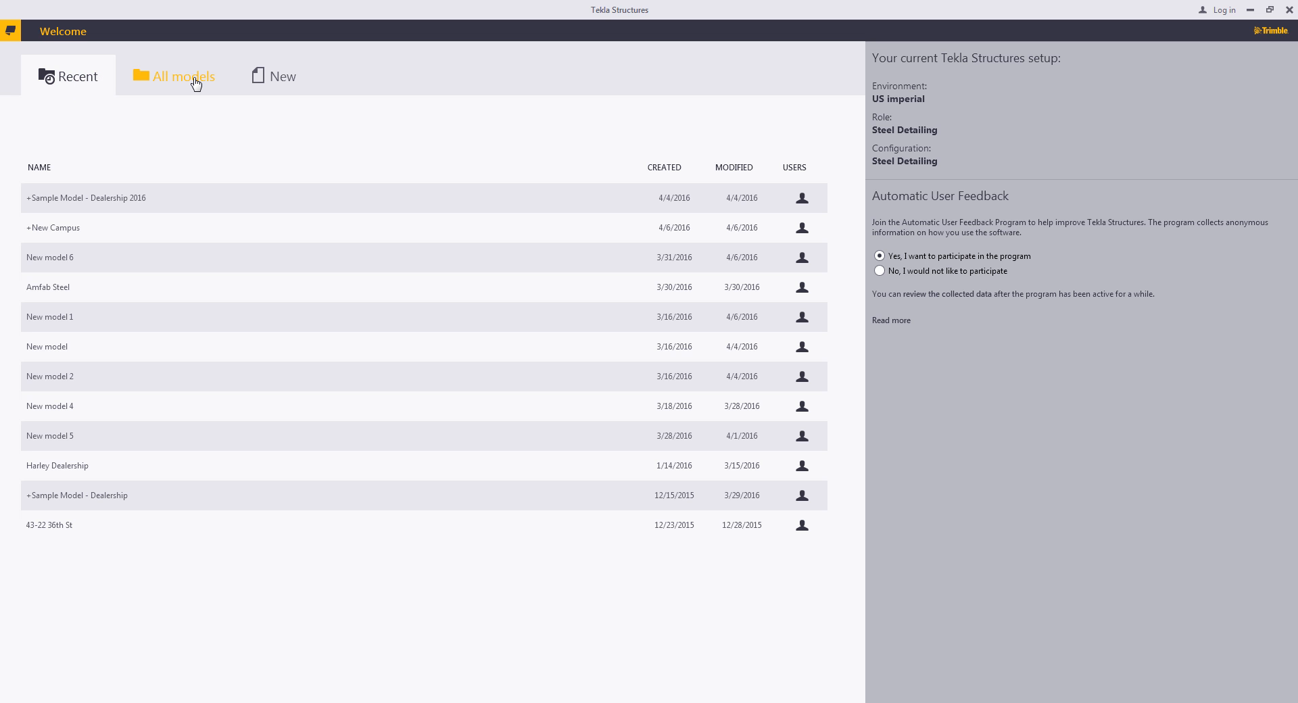
# - Create a new single-user model named Tekla Structures Overview from the Steel Detailing template
pyautogui.click(282, 84)
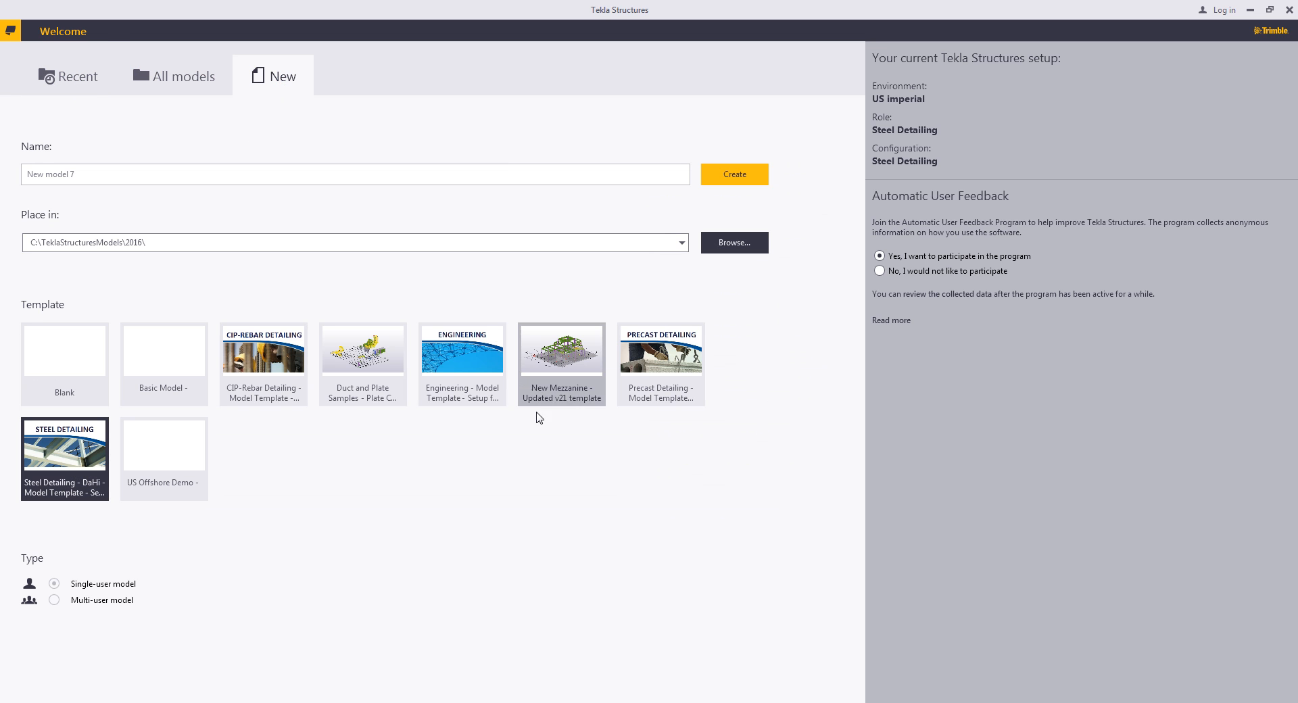
pyautogui.click(116, 174)
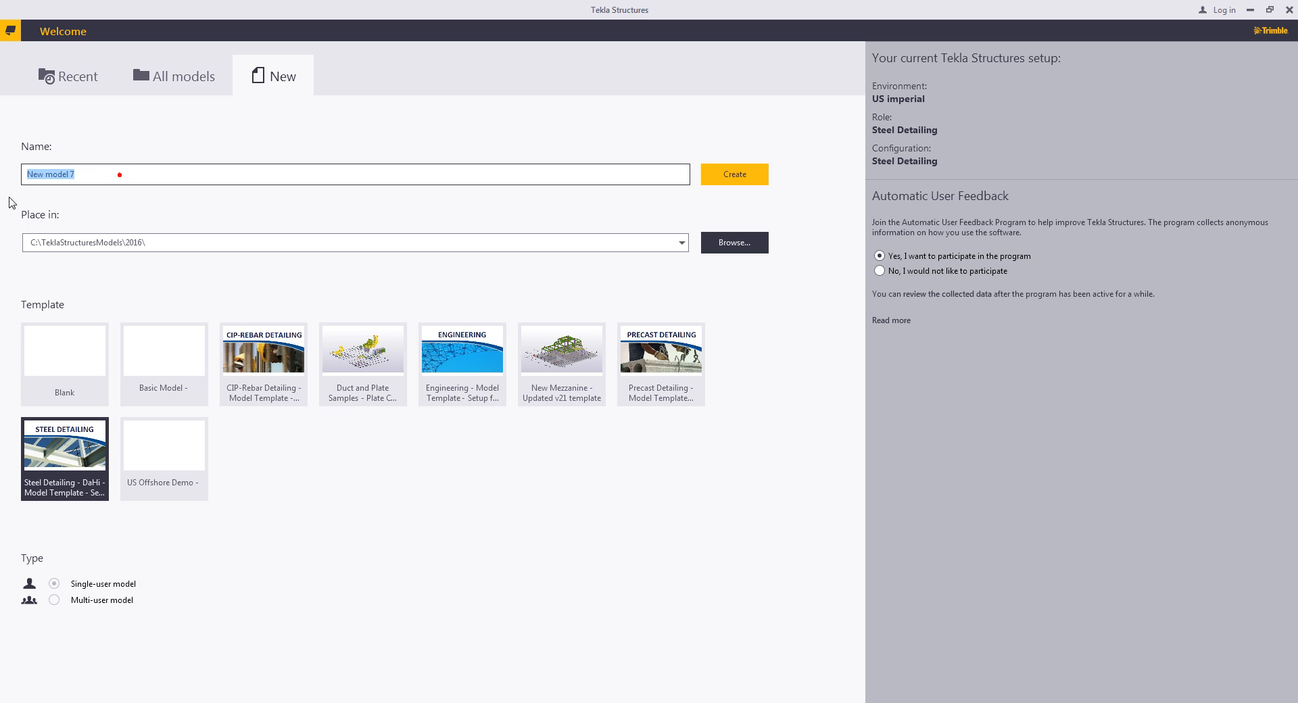
pyautogui.write('Tekla Structures OVerv')
pyautogui.press('BackSpace')
pyautogui.press('BackSpace')
pyautogui.press('BackSpace')
pyautogui.press('BackSpace')
pyautogui.write('verview')
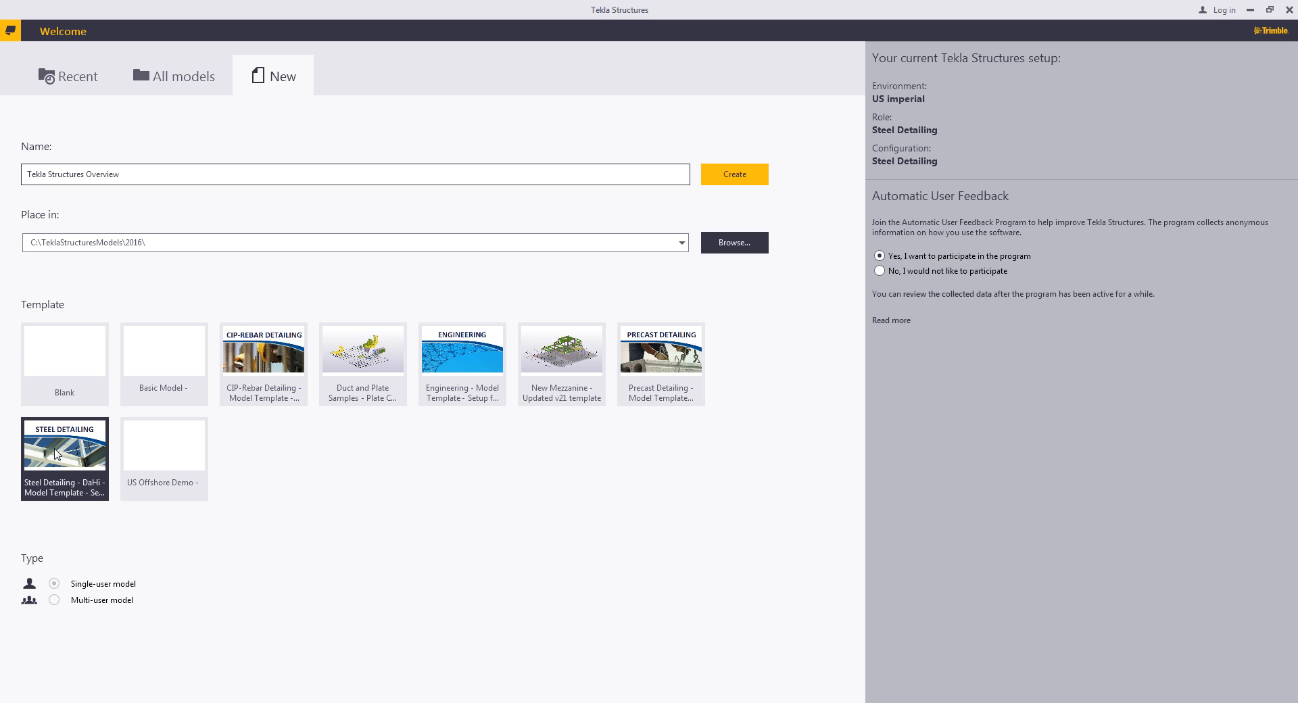
pyautogui.click(64, 446)
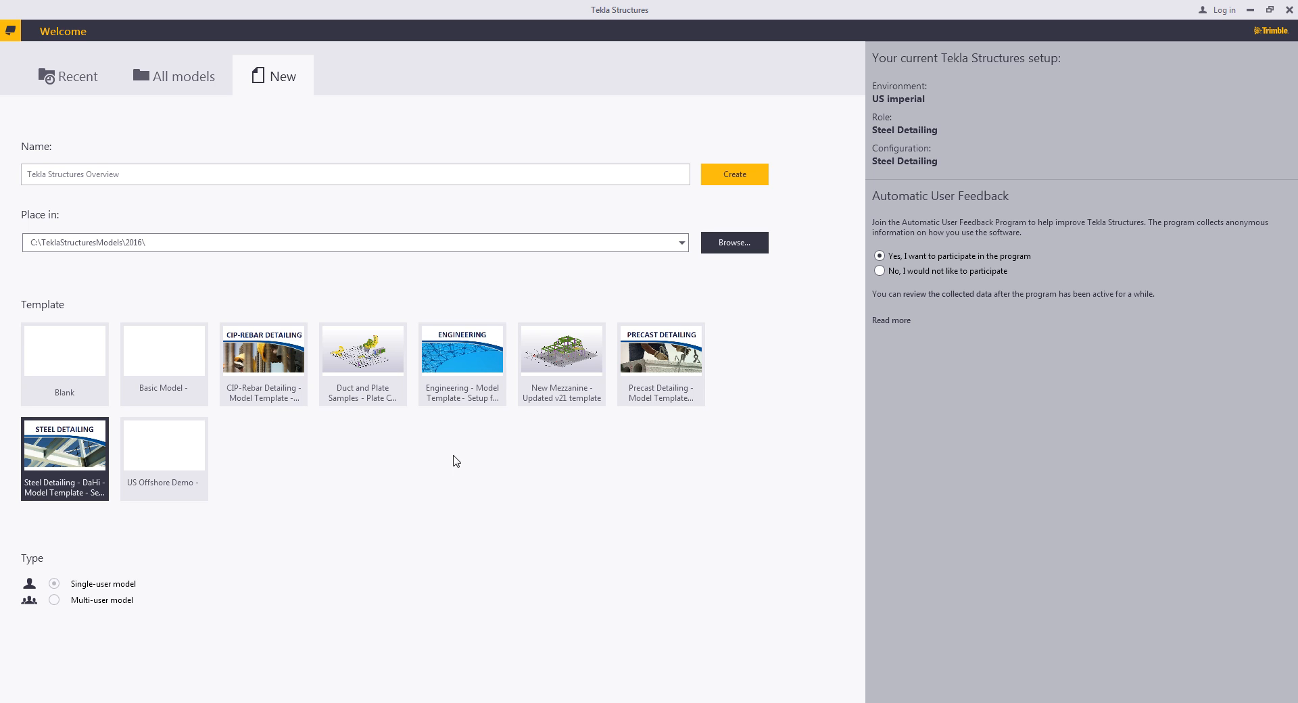
pyautogui.click(744, 177)
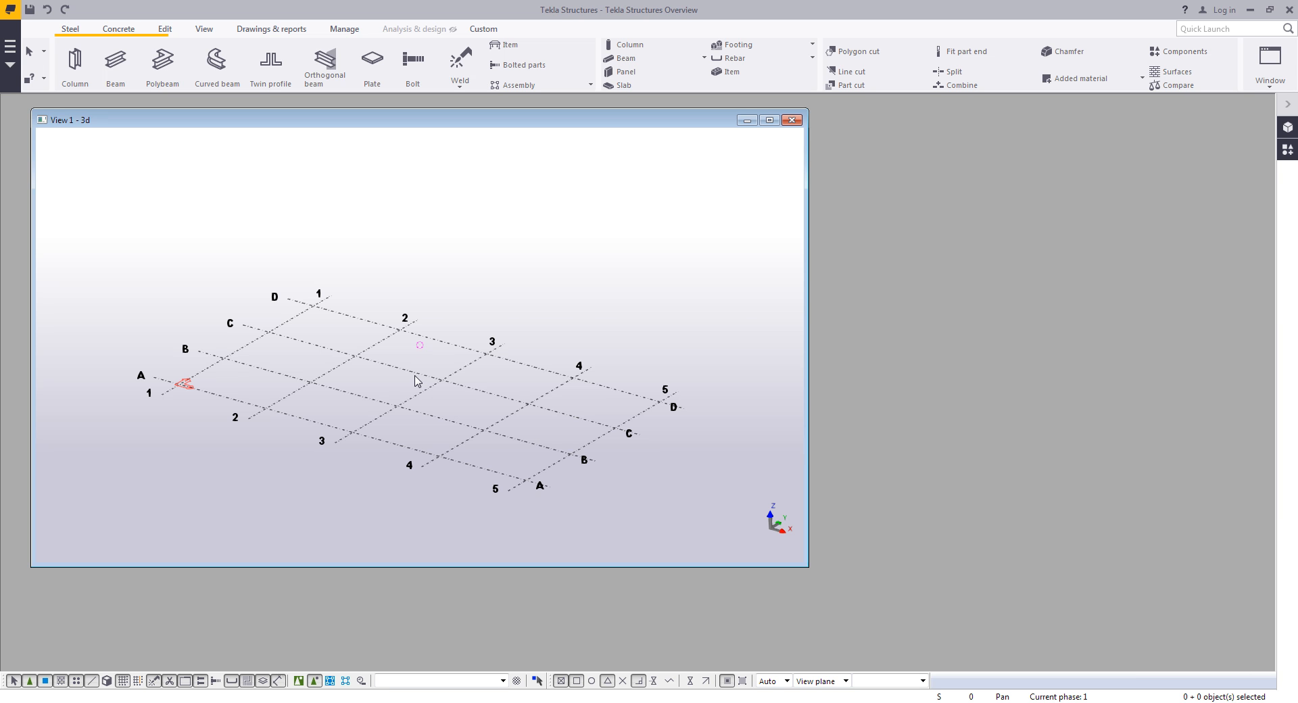
# - Maximize the 3D view window to fill the workspace
pyautogui.moveTo(416, 380); pyautogui.dragTo(469, 365, button='middle')
pyautogui.scroll(3, 470, 365)
pyautogui.scroll(-3, 469, 365)
pyautogui.scroll(3, 475, 373)
pyautogui.scroll(-2, 472, 374)
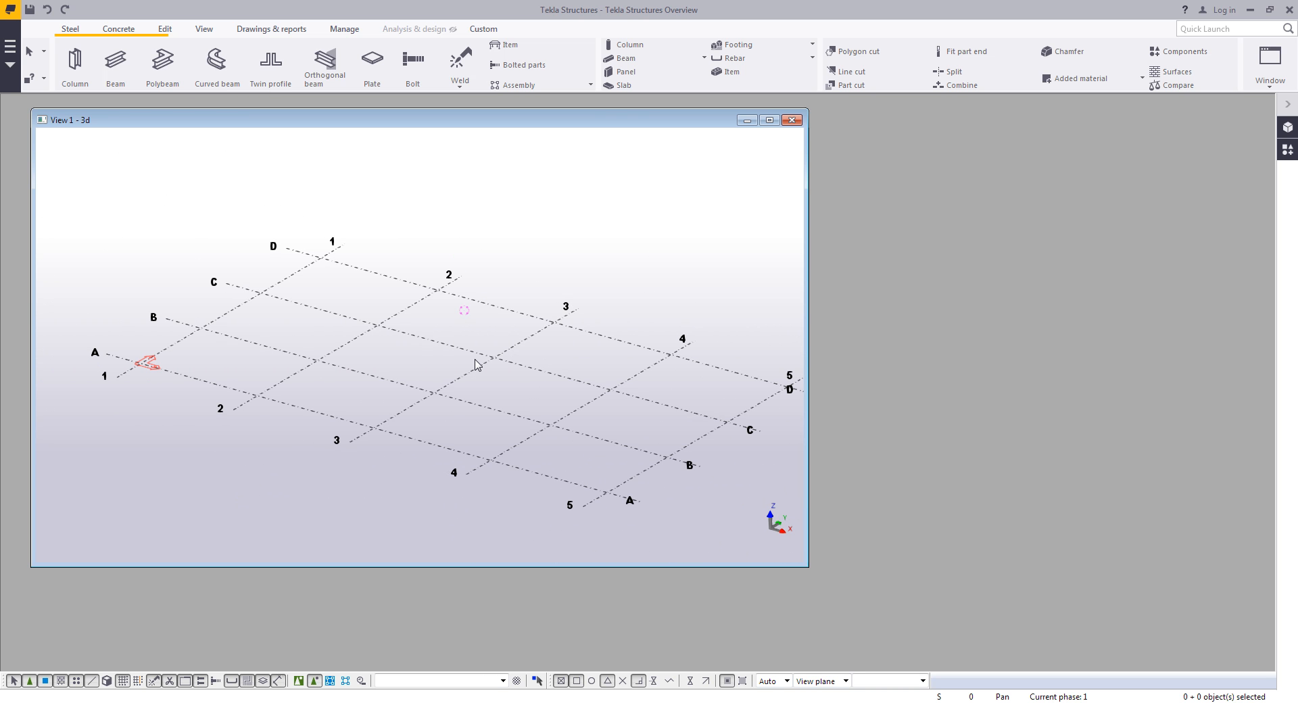
pyautogui.moveTo(476, 365)
pyautogui.keyDown('ctrl'); pyautogui.mouseDown(button='middle')
pyautogui.moveTo(422, 261)
pyautogui.moveTo(452, 232)
pyautogui.moveTo(513, 324)
pyautogui.moveTo(505, 359)
pyautogui.moveTo(487, 361)
pyautogui.mouseUp(button='middle'); pyautogui.keyUp('ctrl')
pyautogui.scroll(-1, 558, 425)
pyautogui.moveTo(559, 426); pyautogui.dragTo(540, 402, button='middle')
pyautogui.hotkey('ctrl', 'F10')
pyautogui.scroll(1, 540, 402)
pyautogui.scroll(-1, 540, 408)
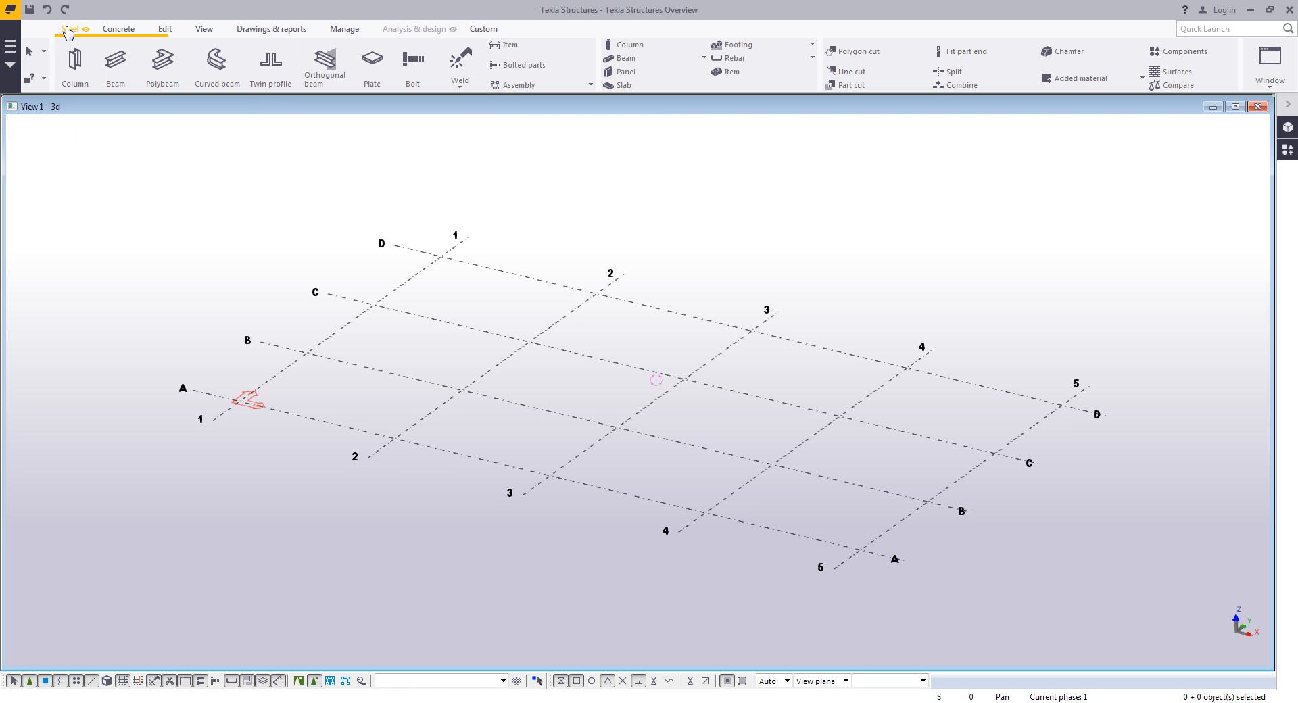
# - Browse the Concrete, View and Drawings & reports ribbon tabs
pyautogui.click(108, 30)
pyautogui.click(202, 29)
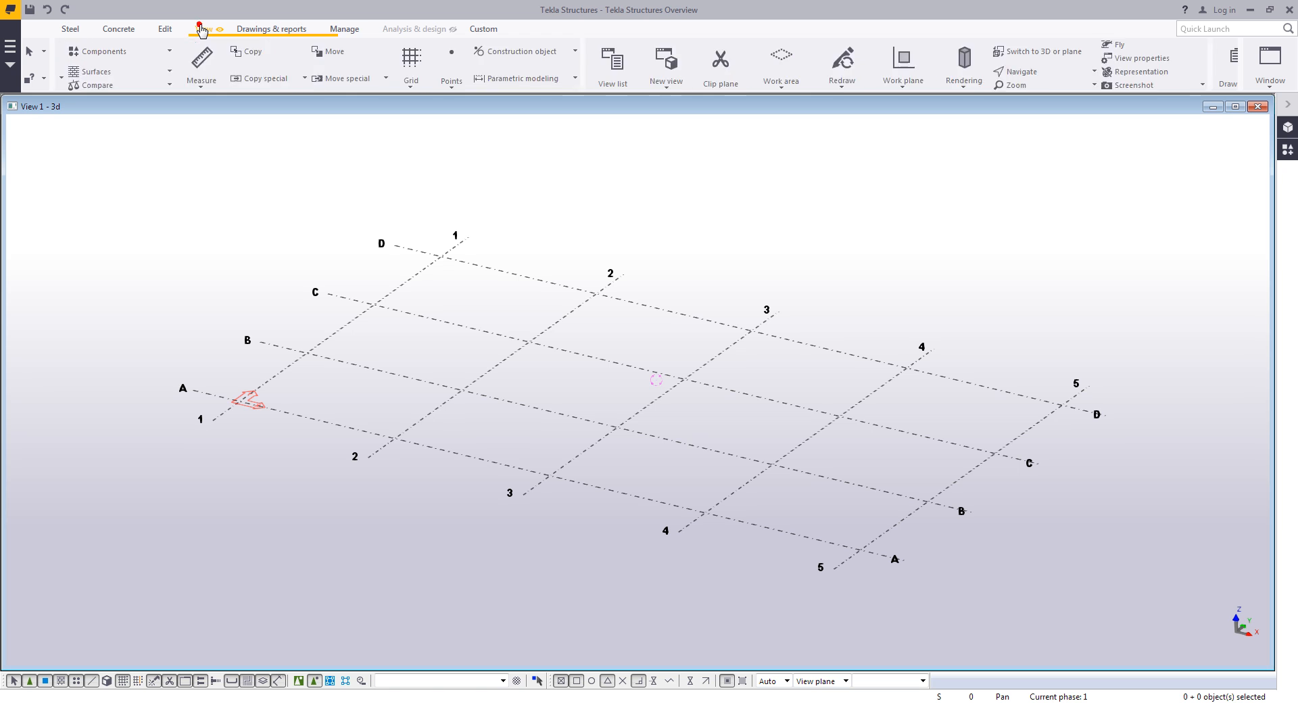
pyautogui.click(263, 29)
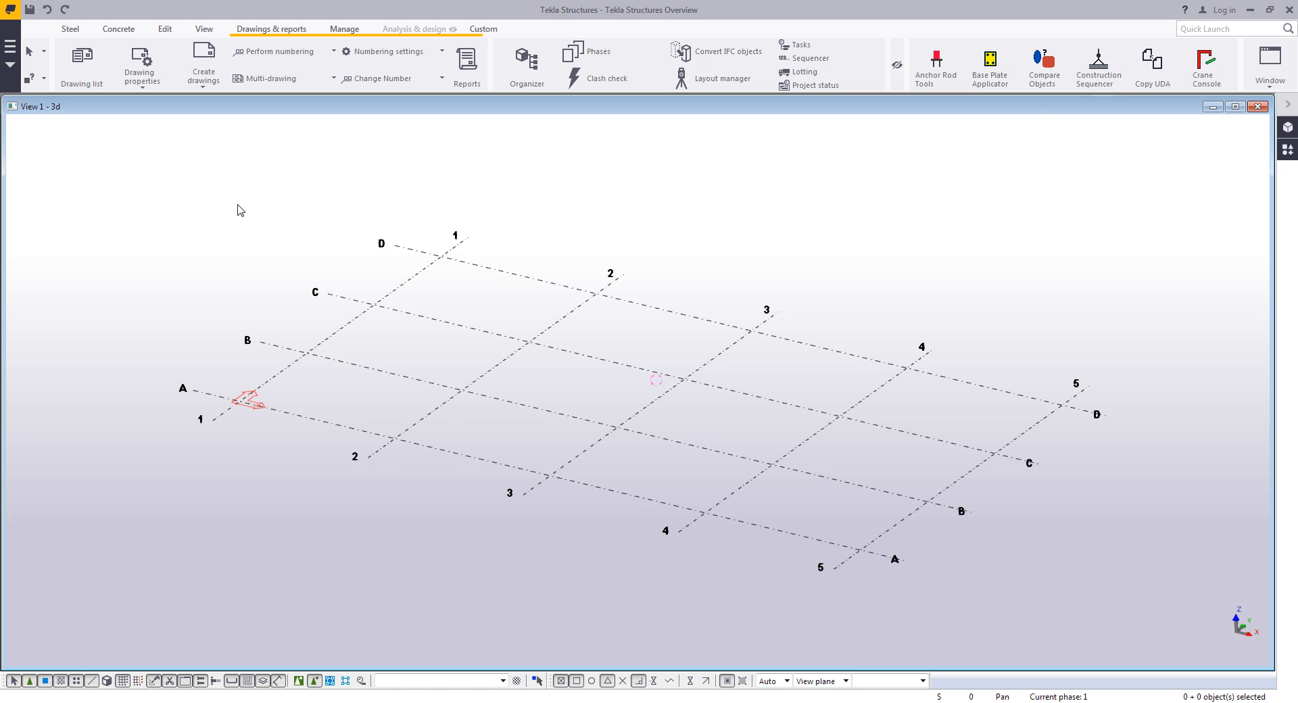
# - Search Quick Launch for beam commands
pyautogui.click(1201, 28)
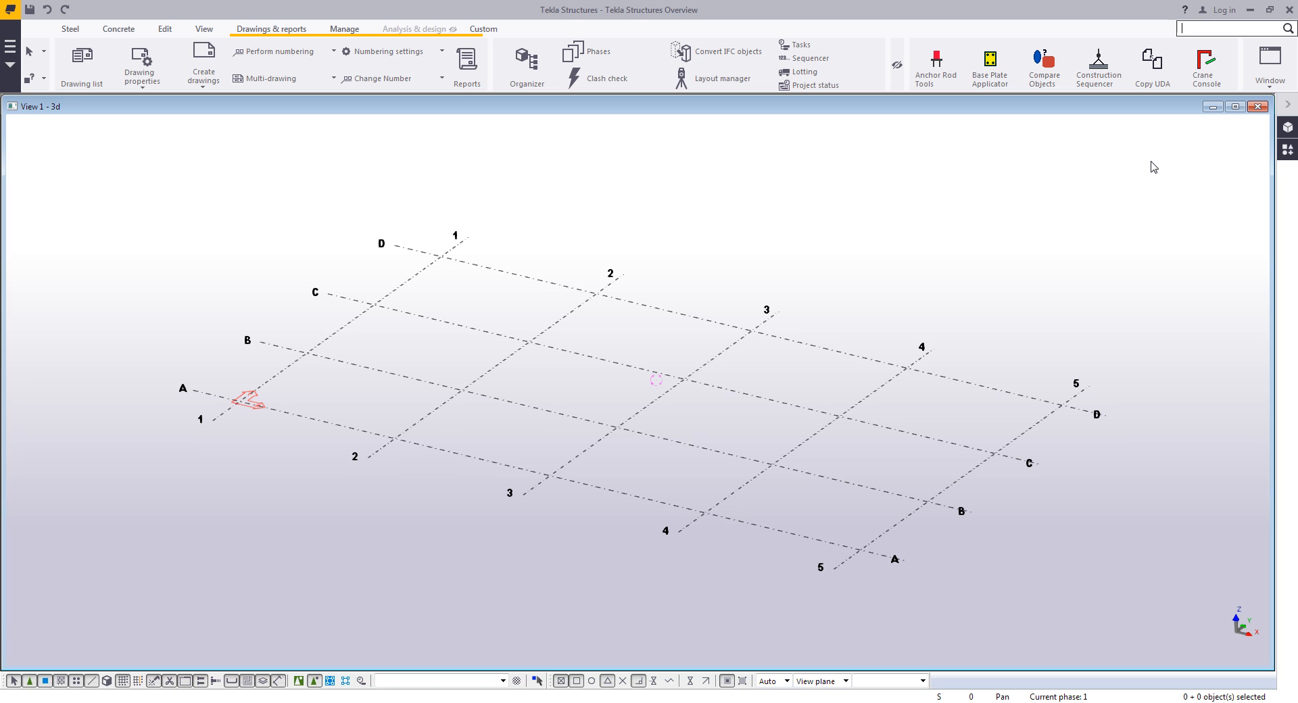
pyautogui.write('beam')
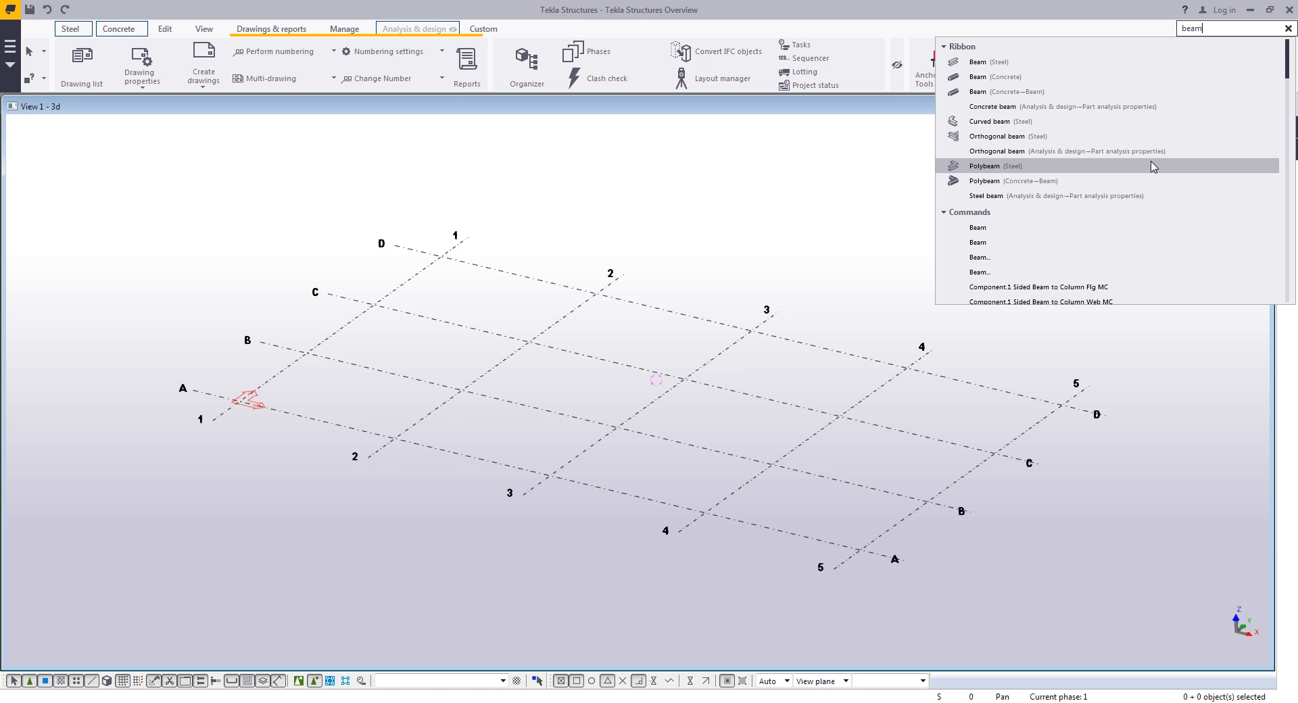
pyautogui.click(745, 221)
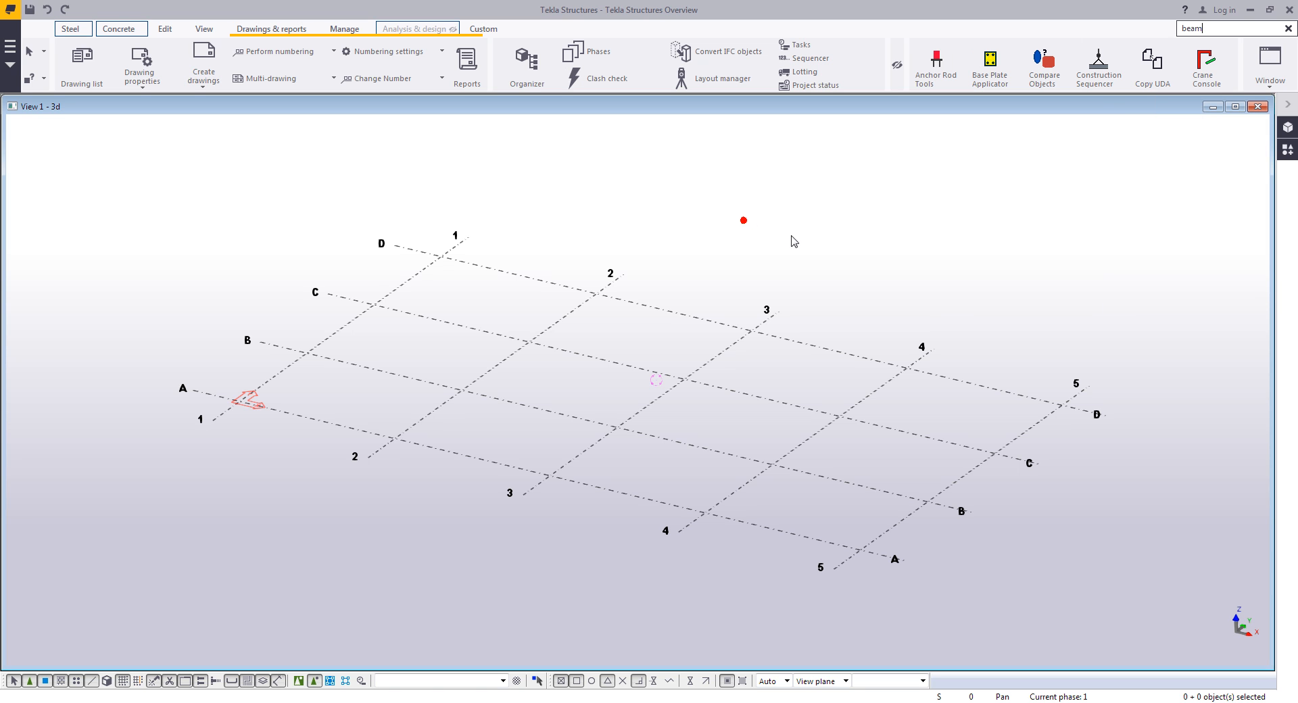
# - Switch between the Steel and Concrete ribbon tabs, ending on Steel
pyautogui.click(71, 32)
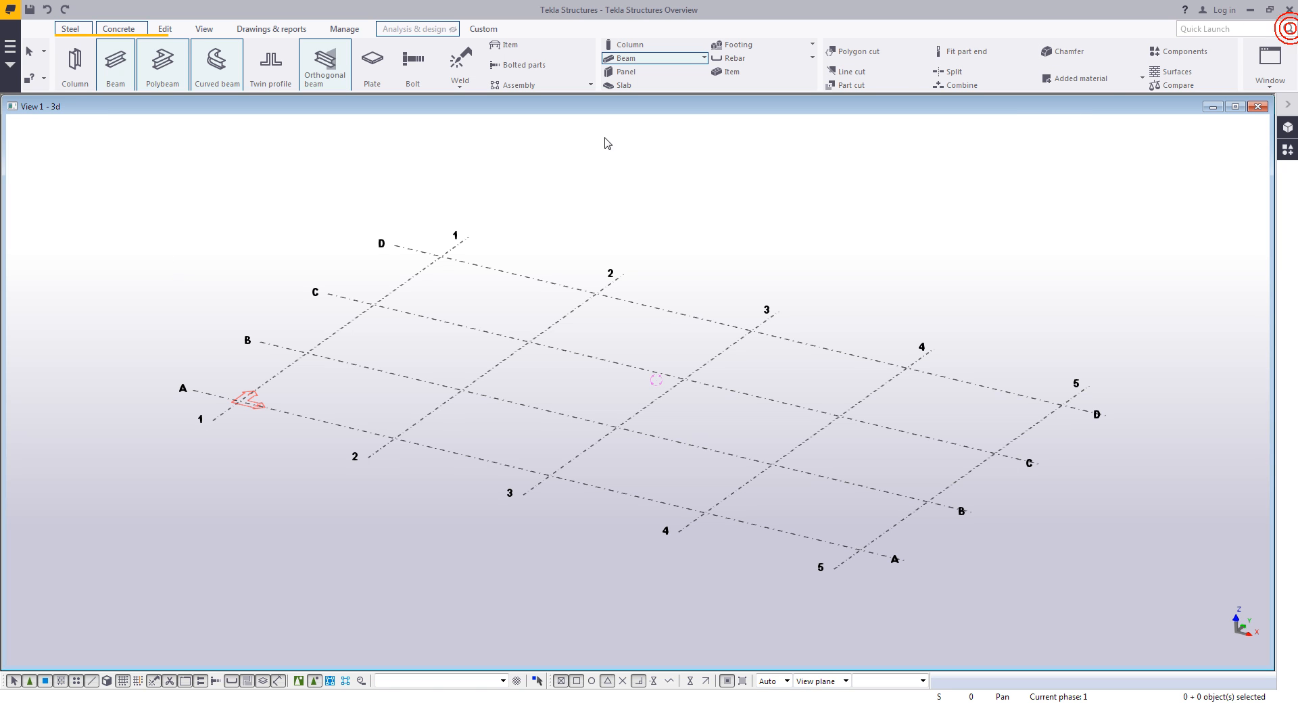
pyautogui.click(384, 182)
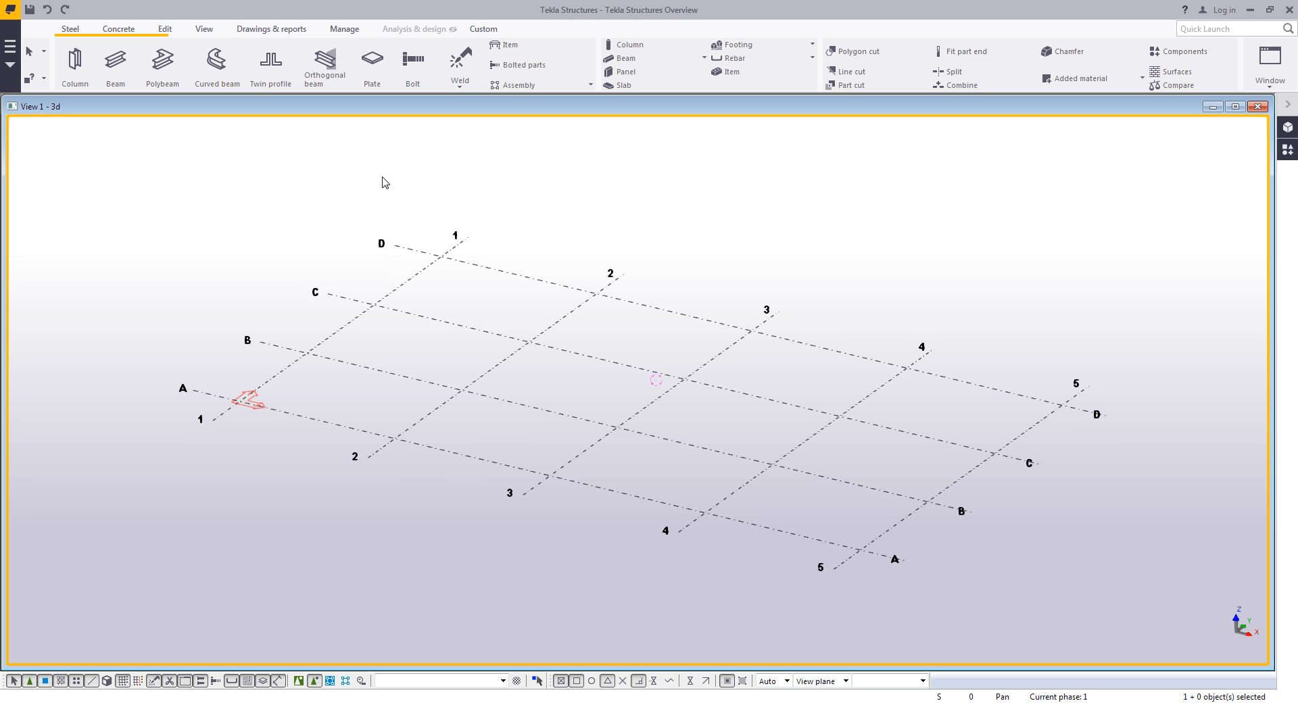
pyautogui.click(118, 30)
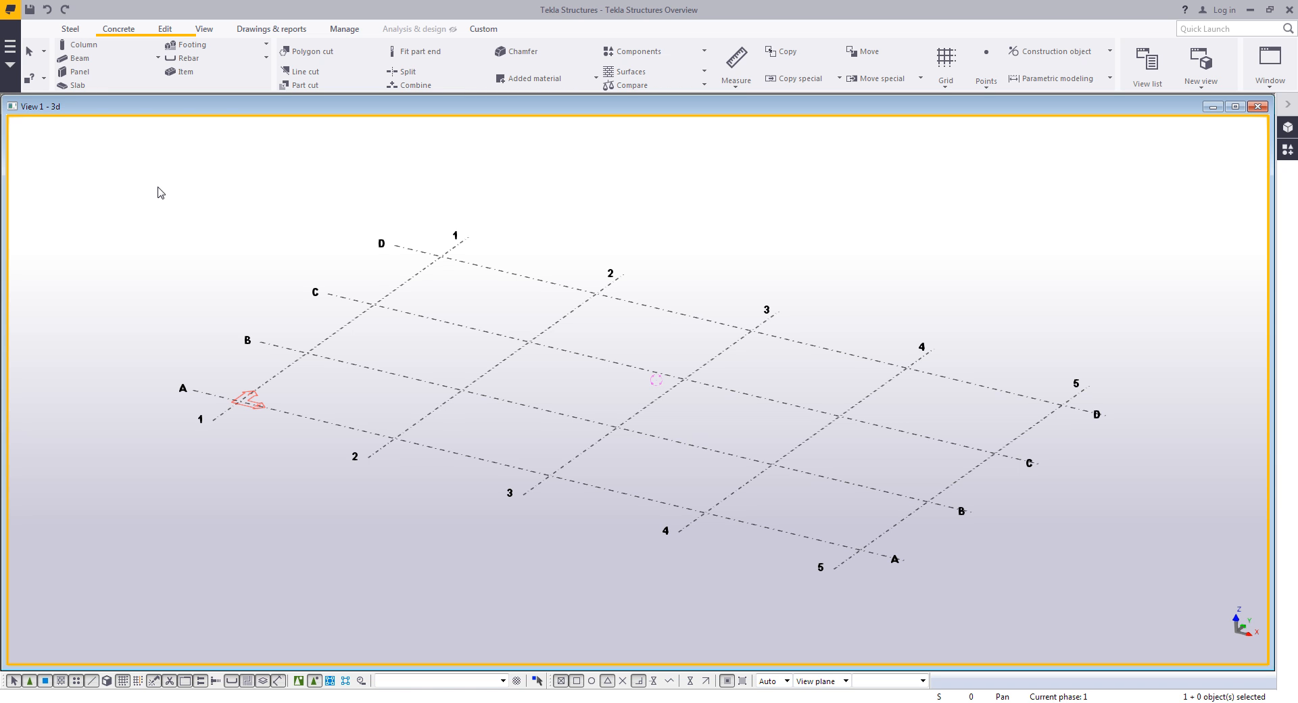
pyautogui.click(70, 29)
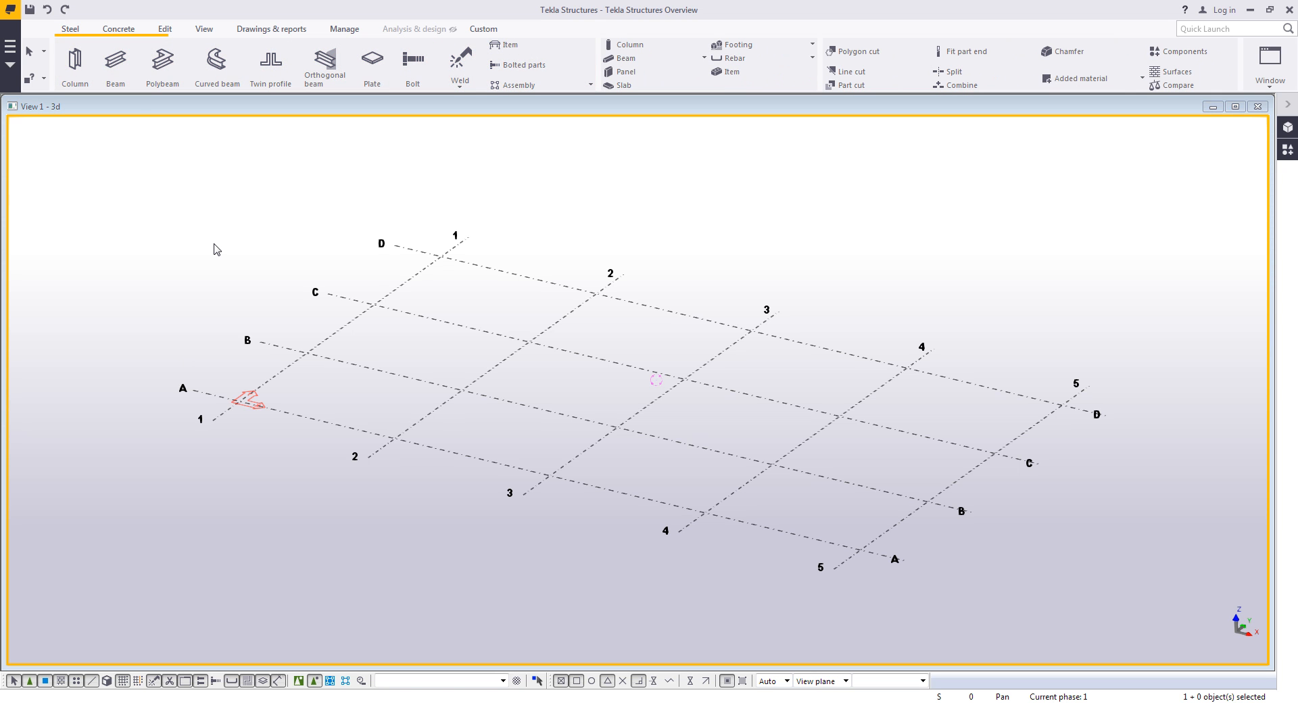
# - Open the column properties and open the profile selection catalog from the profile field
pyautogui.doubleClick(74, 62)
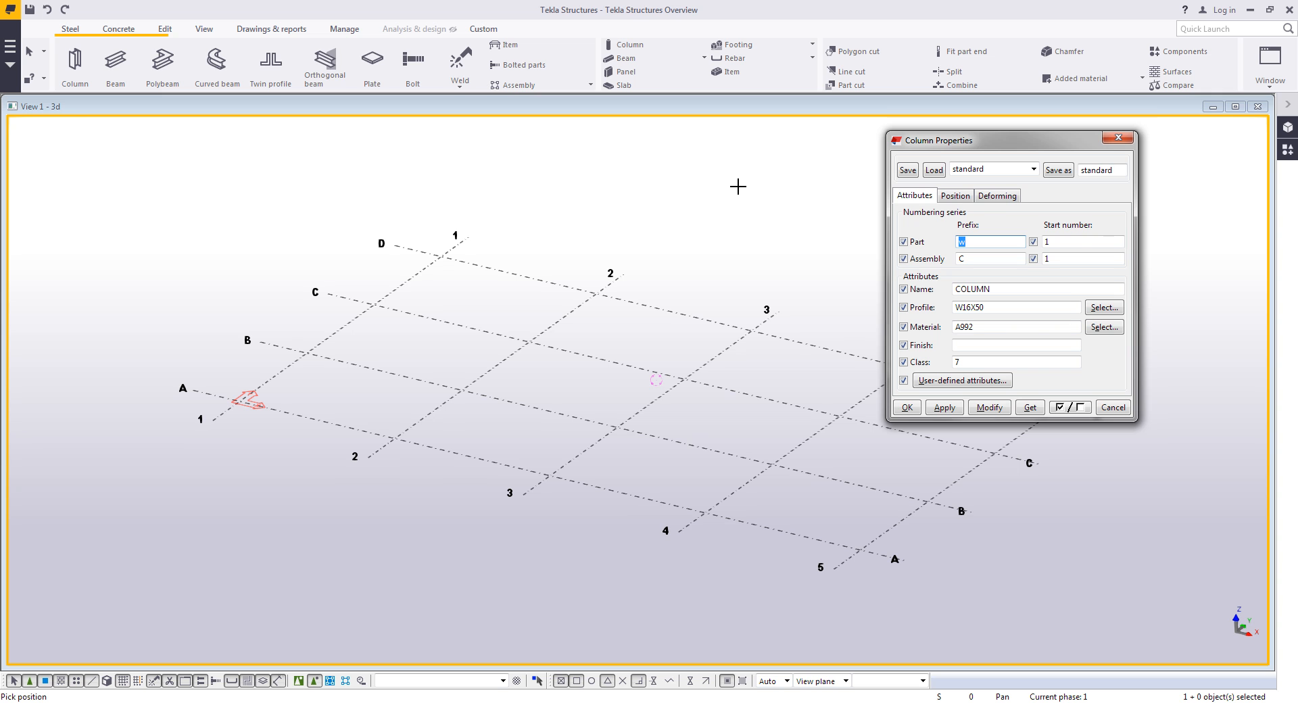
pyautogui.click(1003, 258)
pyautogui.click(1006, 290)
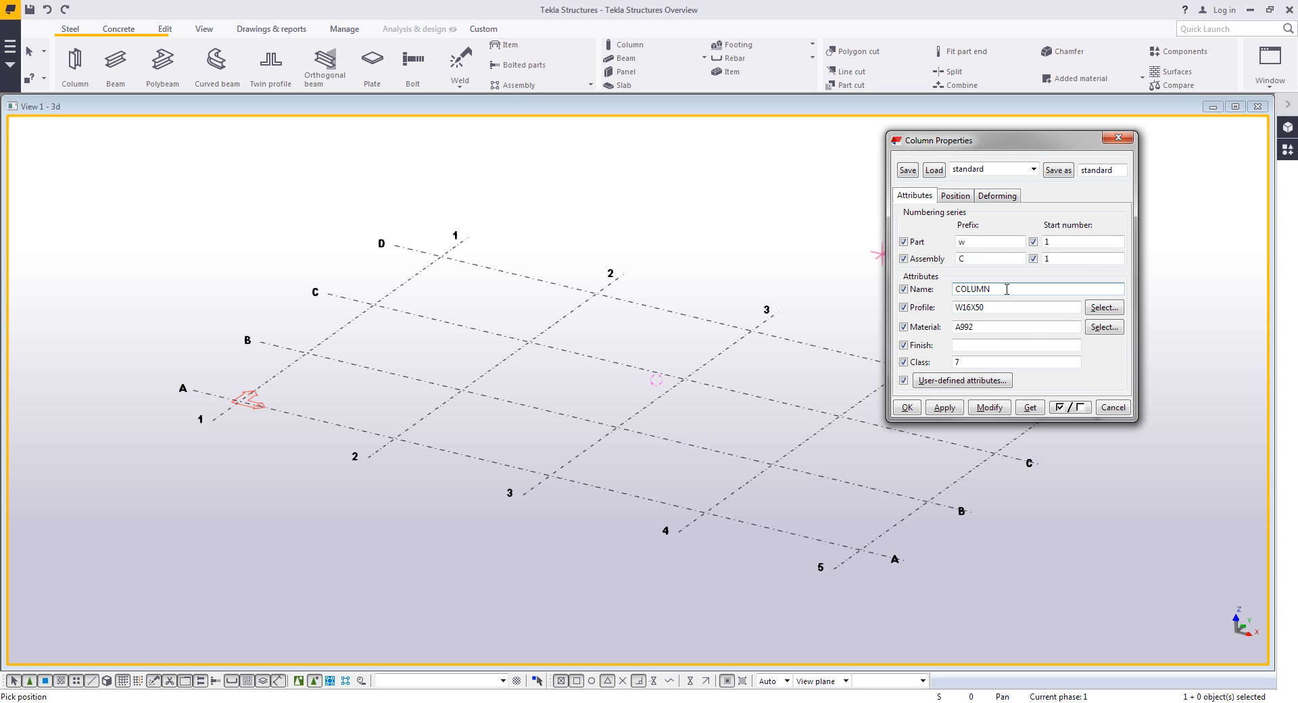
pyautogui.doubleClick(1019, 308)
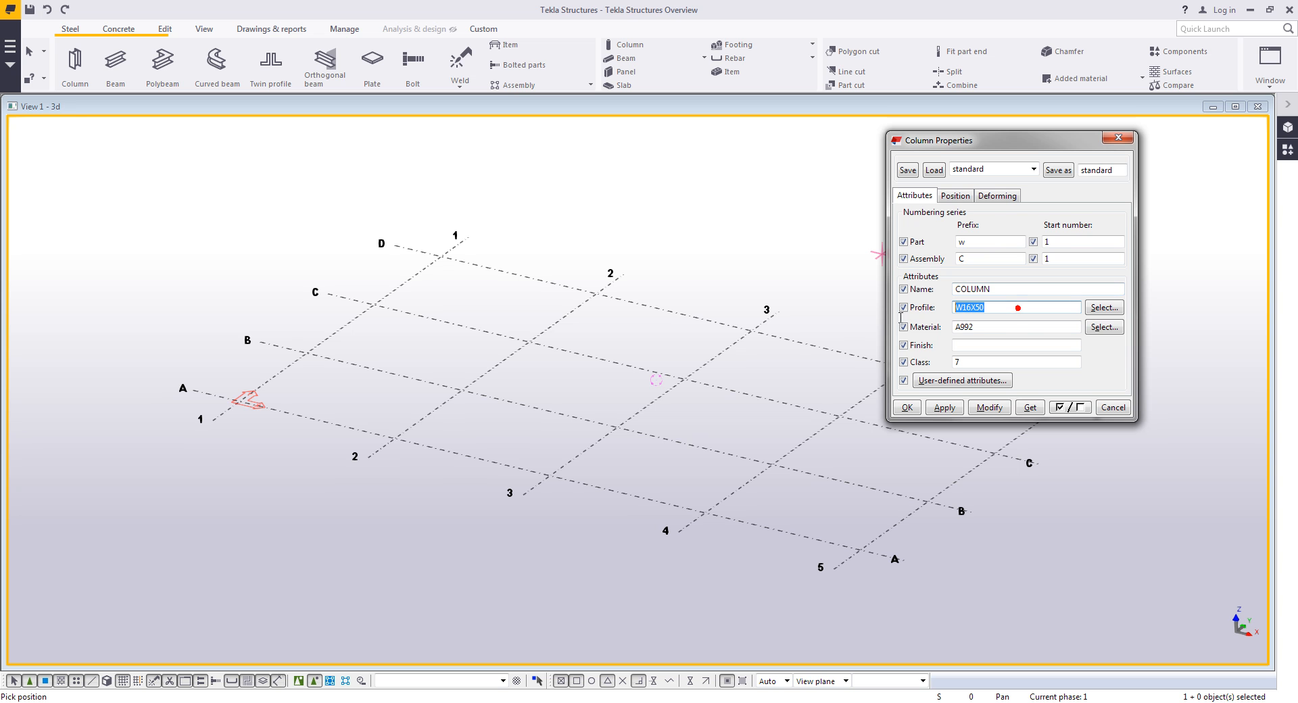
pyautogui.click(1111, 311)
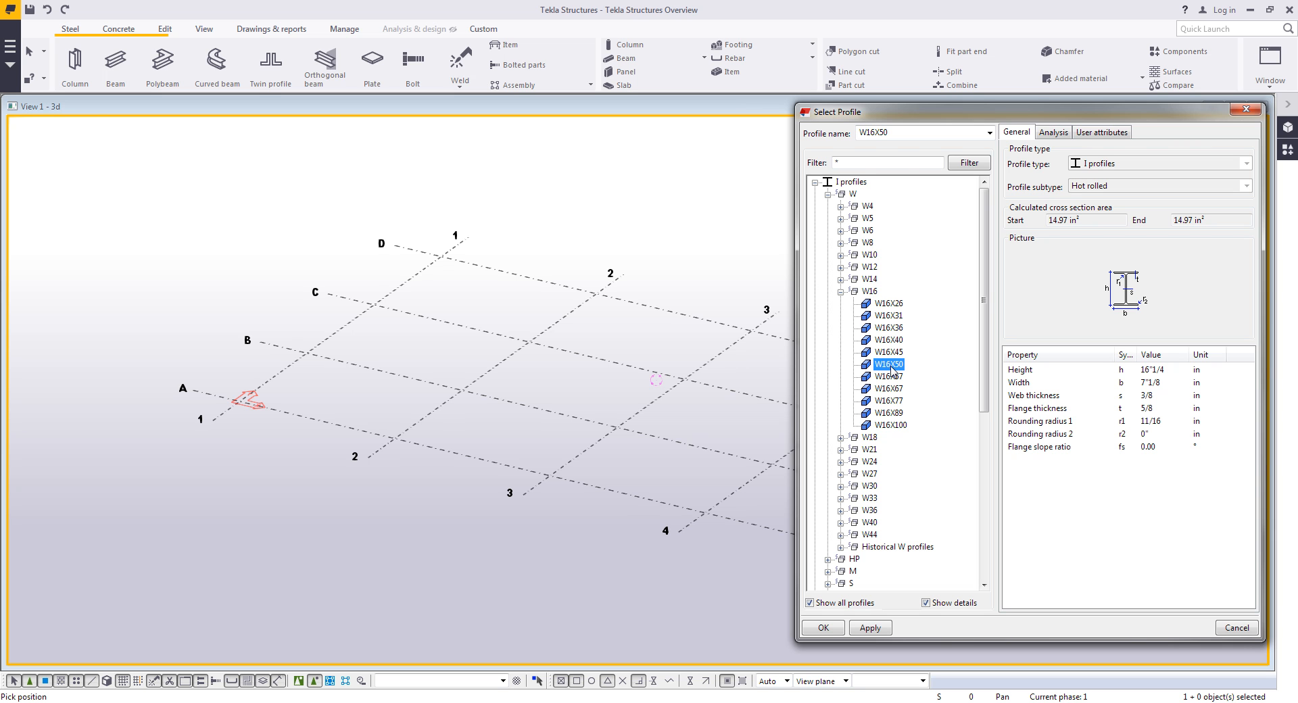
# - Browse the profile catalog's W, C profiles and Others categories, including the ornamental picket profiles
pyautogui.click(840, 292)
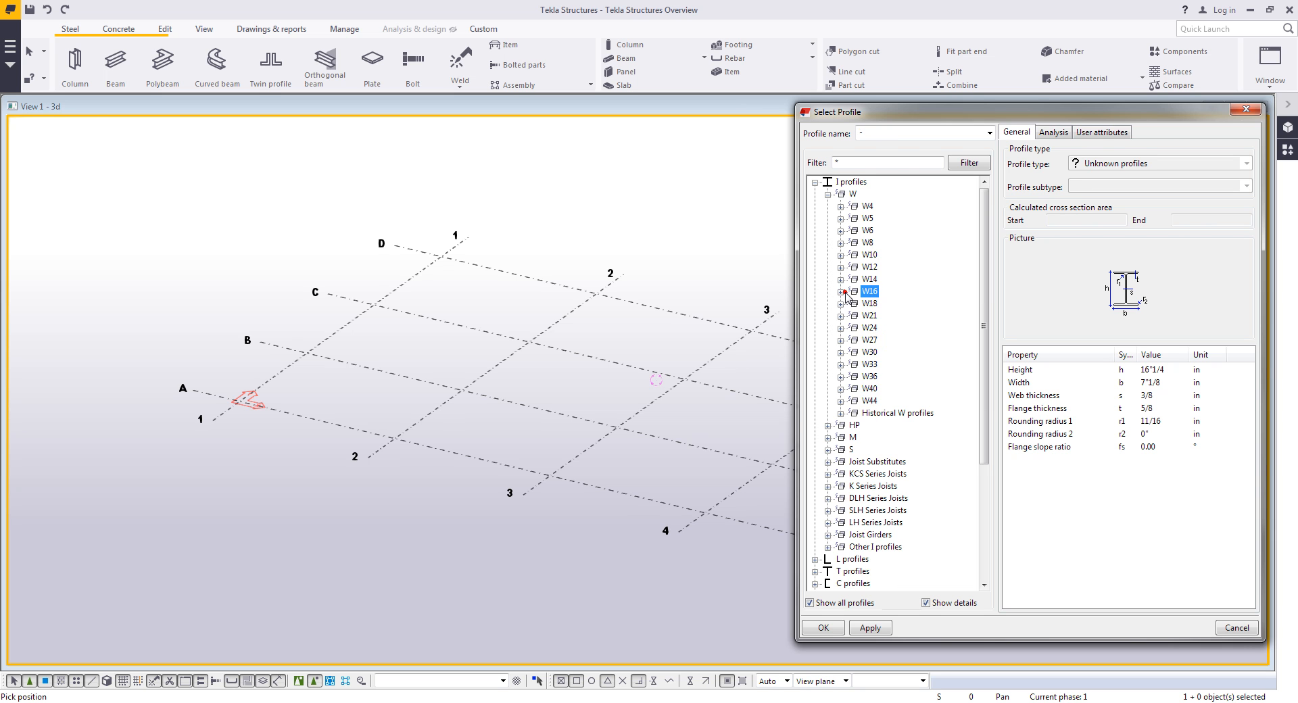
pyautogui.click(828, 194)
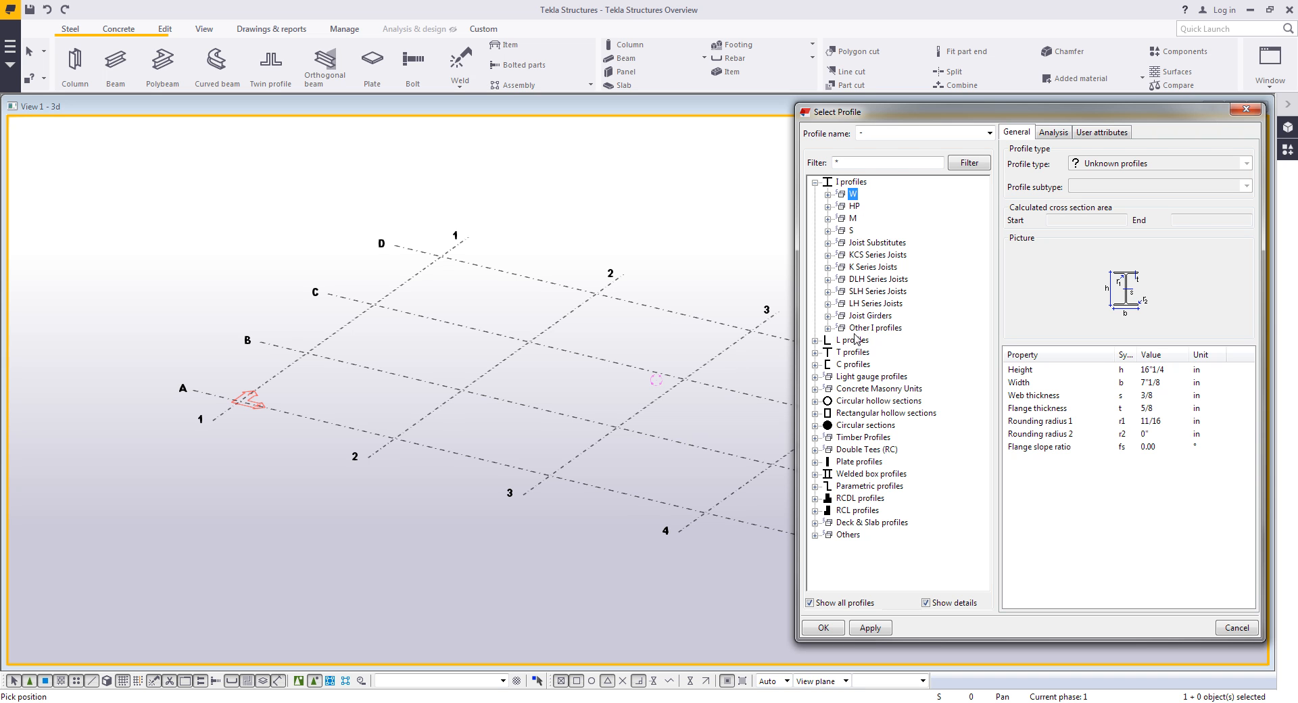
pyautogui.click(815, 364)
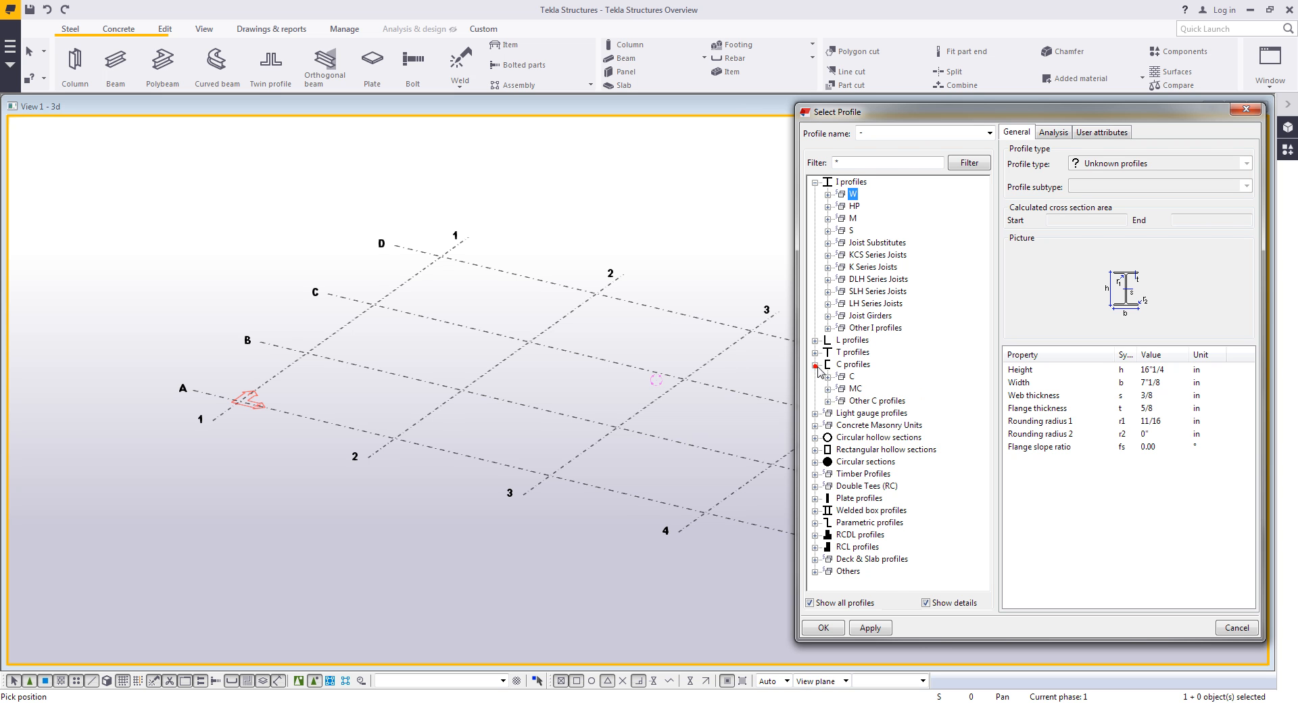
pyautogui.click(827, 376)
pyautogui.click(840, 449)
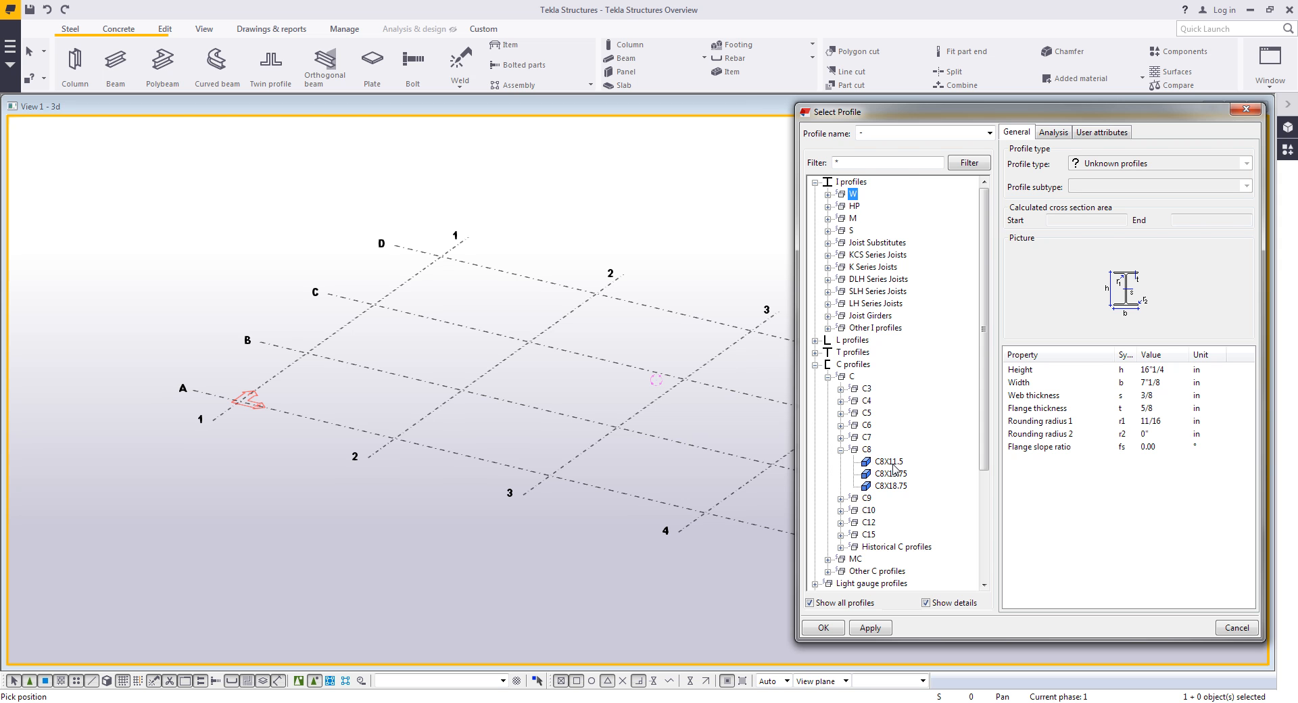
pyautogui.scroll(-5, 899, 480)
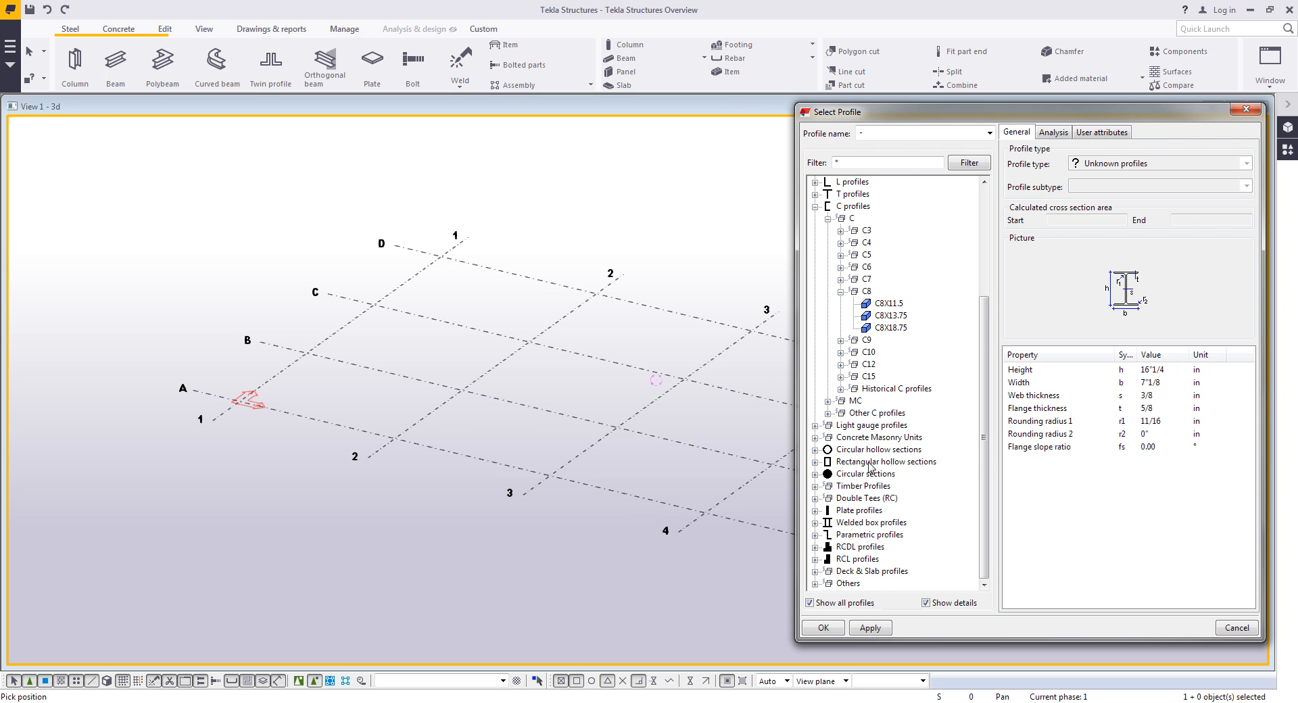
pyautogui.click(817, 584)
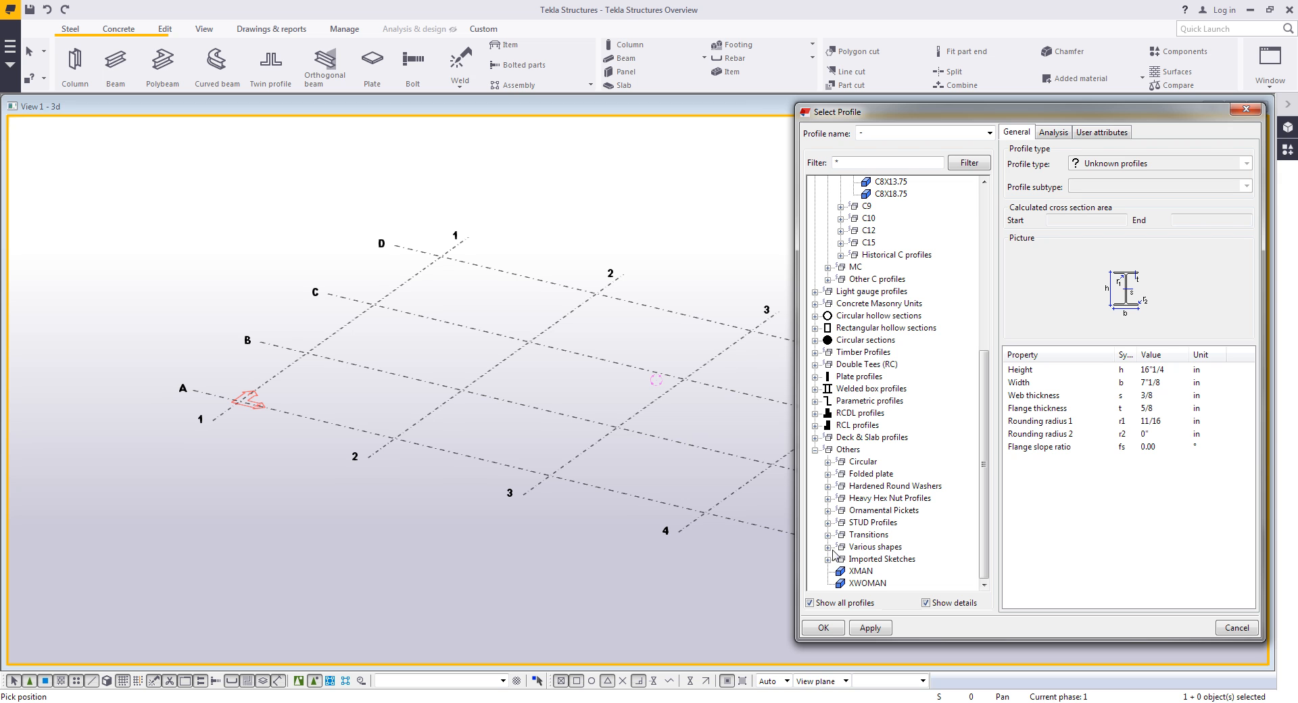
pyautogui.click(828, 510)
pyautogui.click(841, 547)
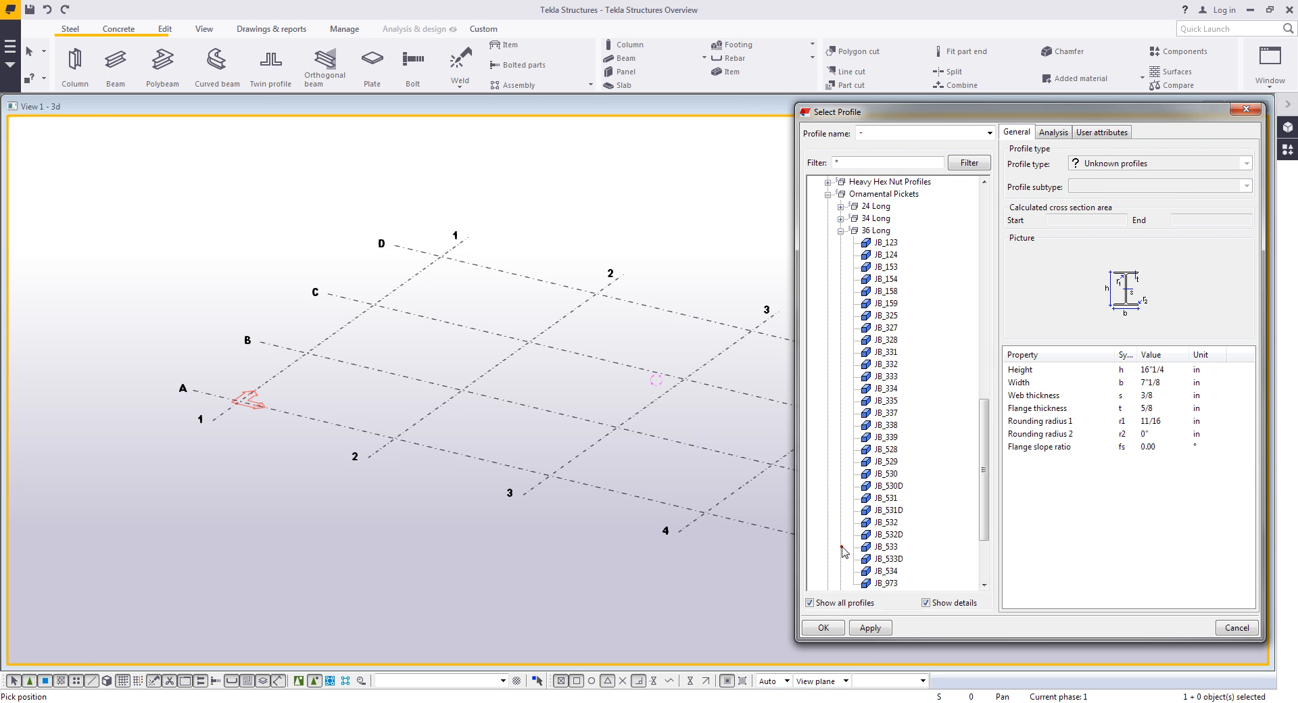
pyautogui.click(888, 535)
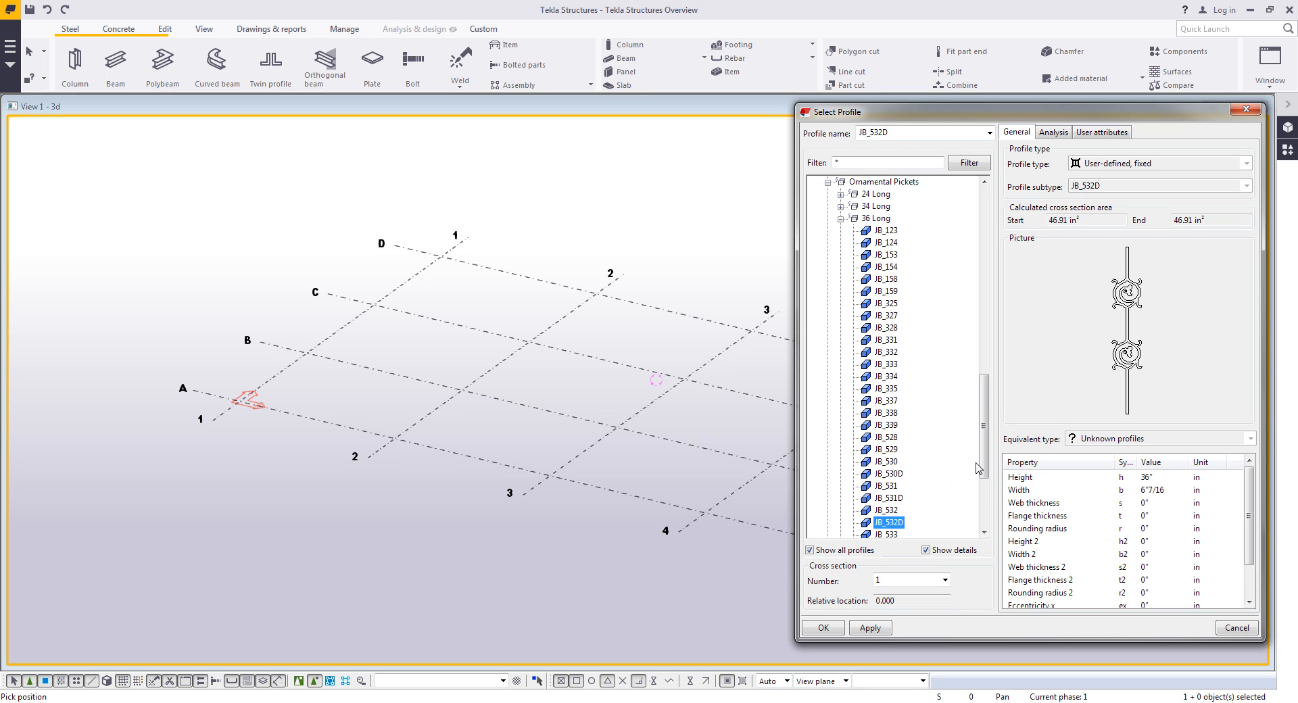
# - Set the column profile to W16X89 from the W16 group
pyautogui.scroll(15, 979, 468)
pyautogui.doubleClick(852, 194)
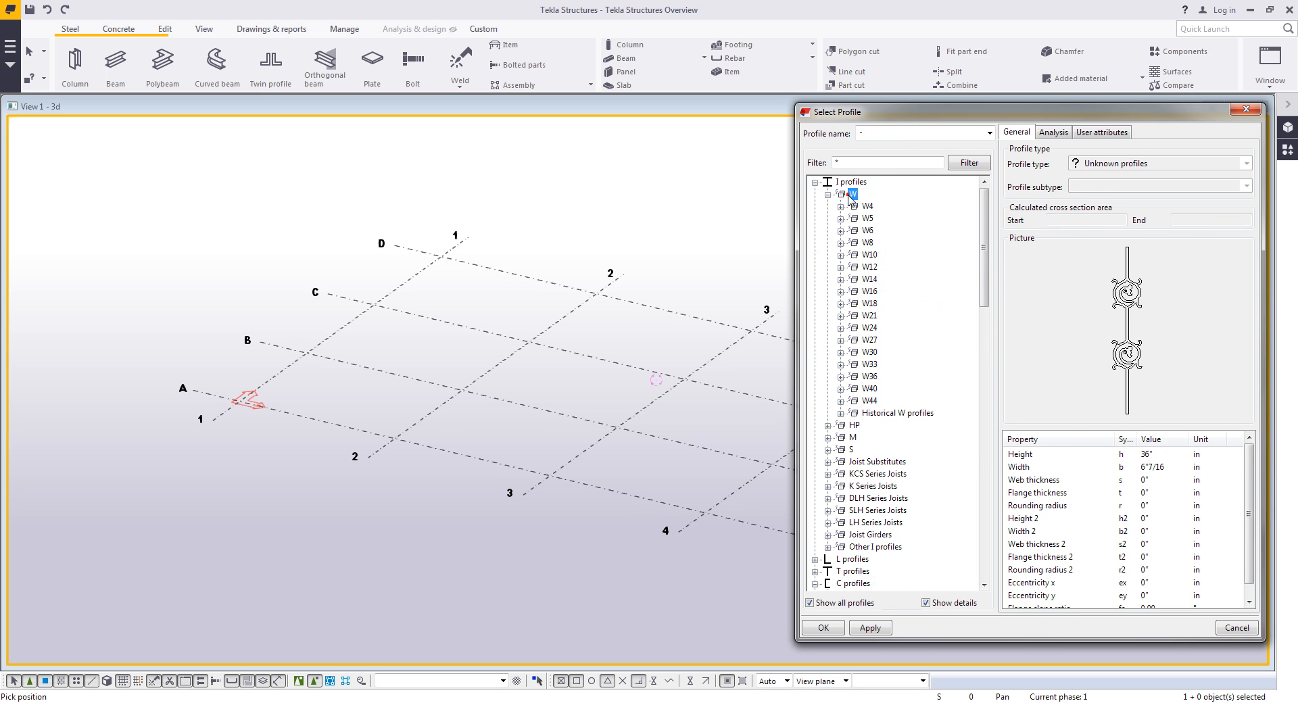
pyautogui.doubleClick(869, 291)
pyautogui.doubleClick(888, 413)
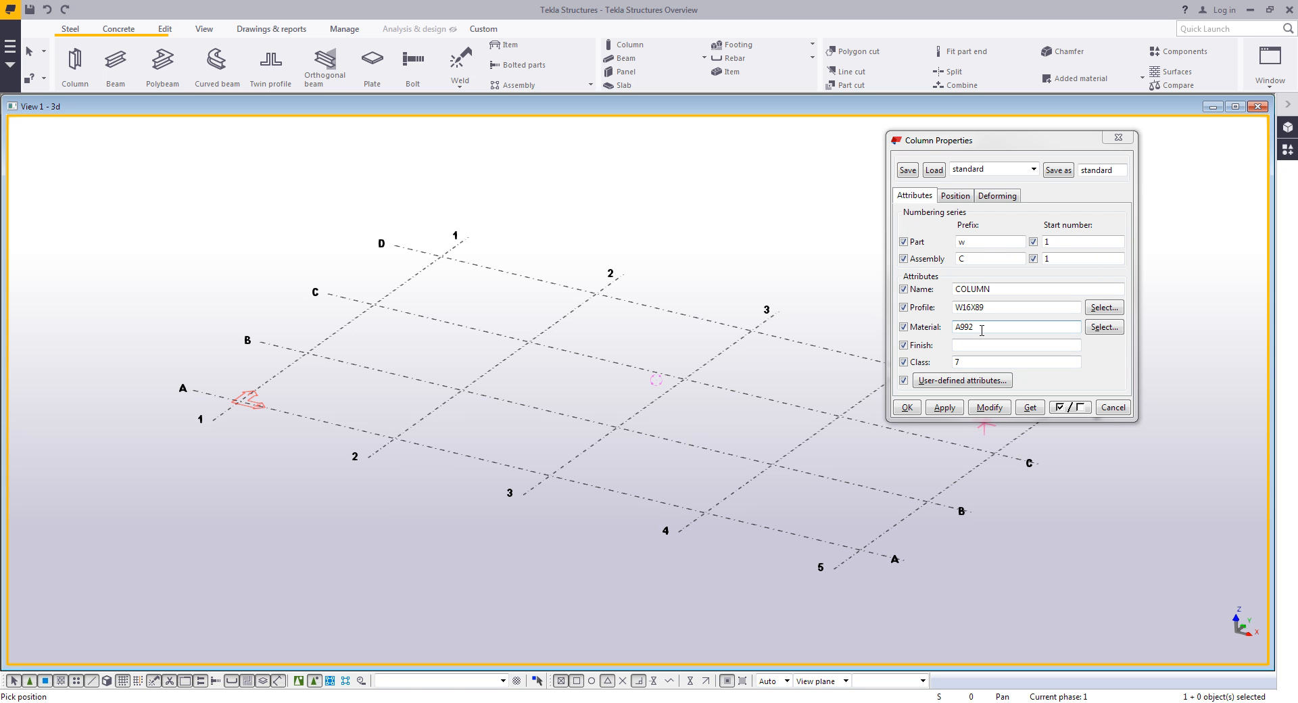
# - Browse the steel and Miscellaneous grades in the material catalog and cancel it
pyautogui.doubleClick(981, 330)
pyautogui.click(1110, 329)
pyautogui.click(1104, 327)
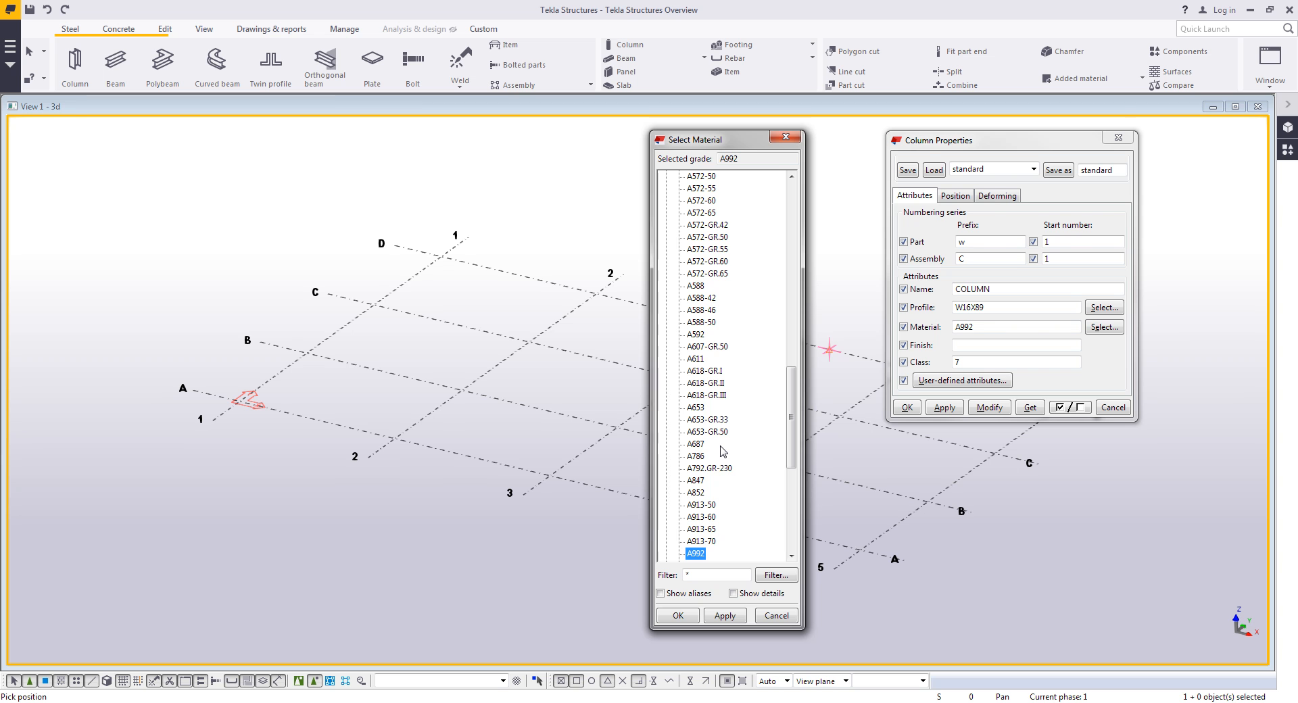
pyautogui.scroll(1, 722, 451)
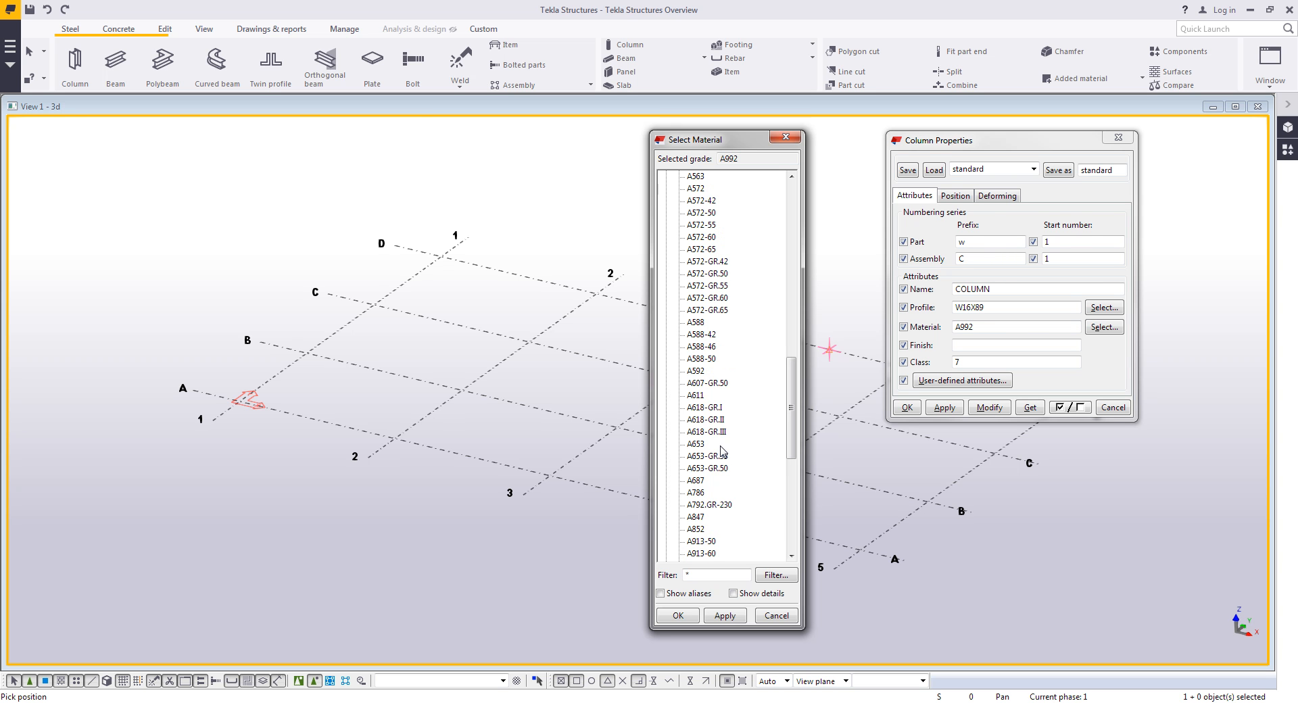
pyautogui.scroll(15, 723, 451)
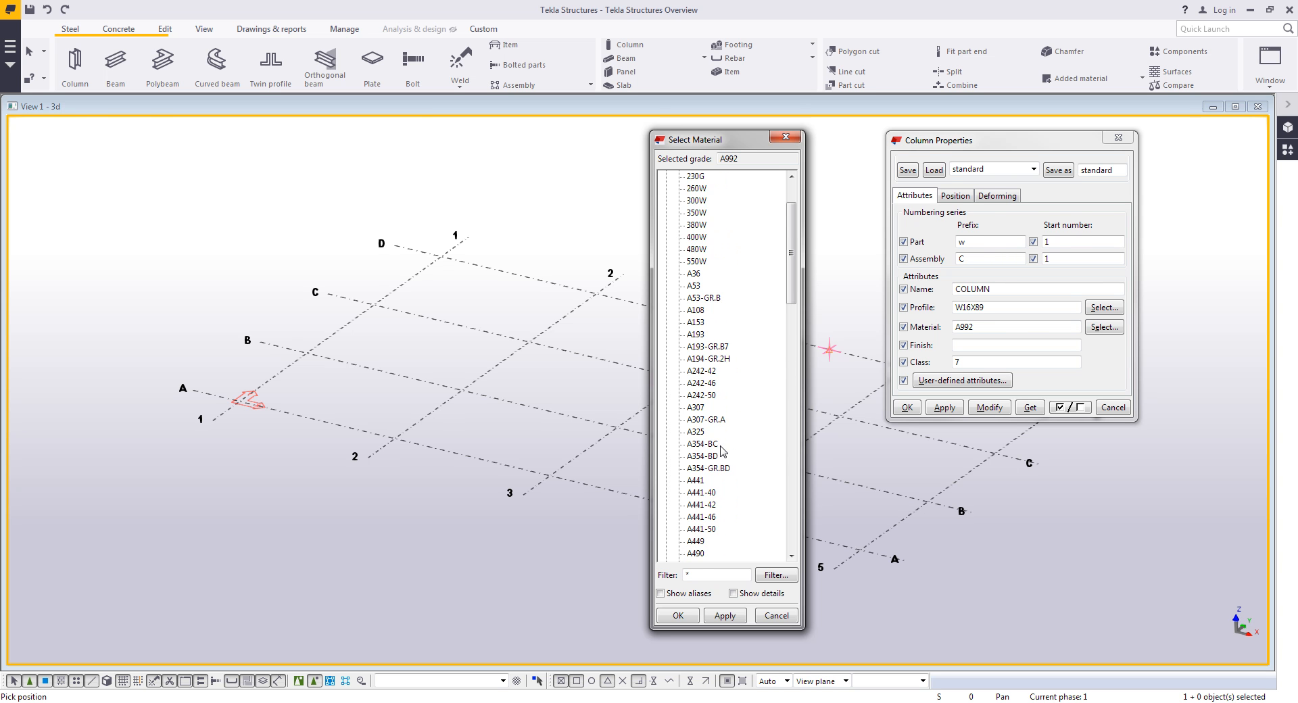
pyautogui.scroll(1, 740, 279)
pyautogui.click(666, 176)
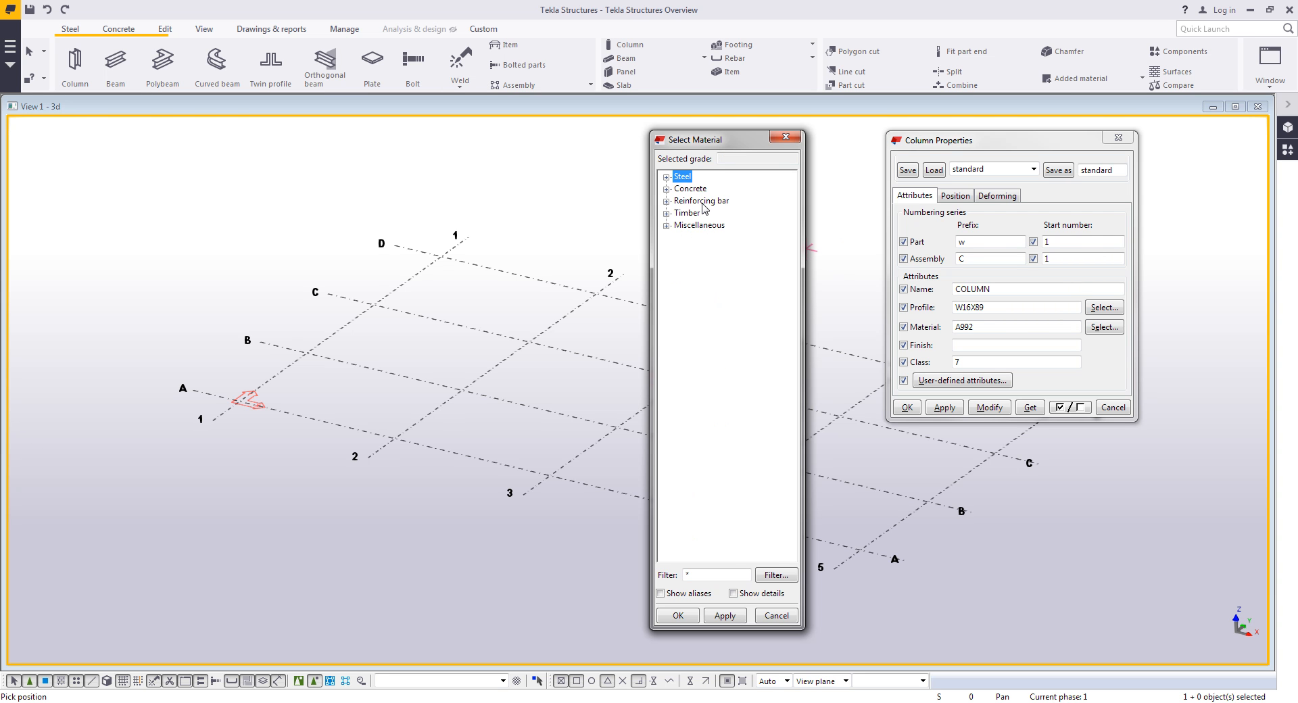
pyautogui.click(666, 225)
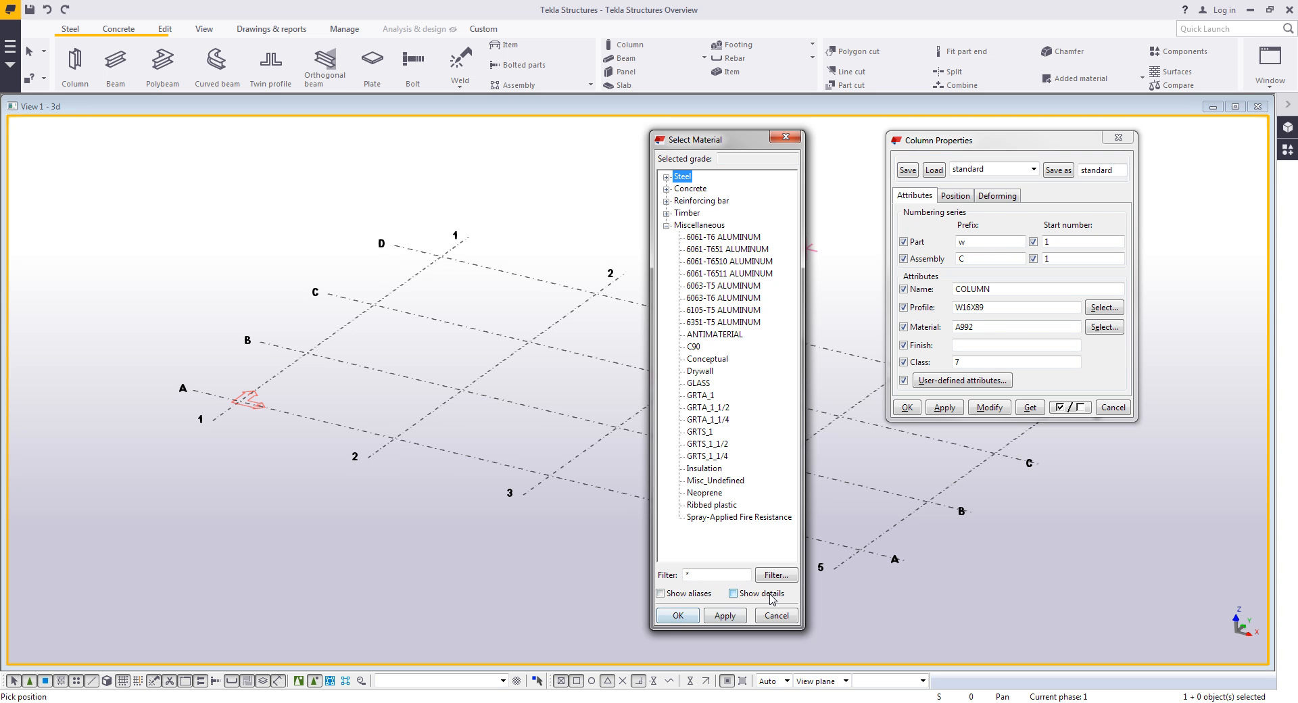
pyautogui.click(776, 614)
# - Check the column's position options and top and bottom level fields, and apply the settings
pyautogui.click(969, 198)
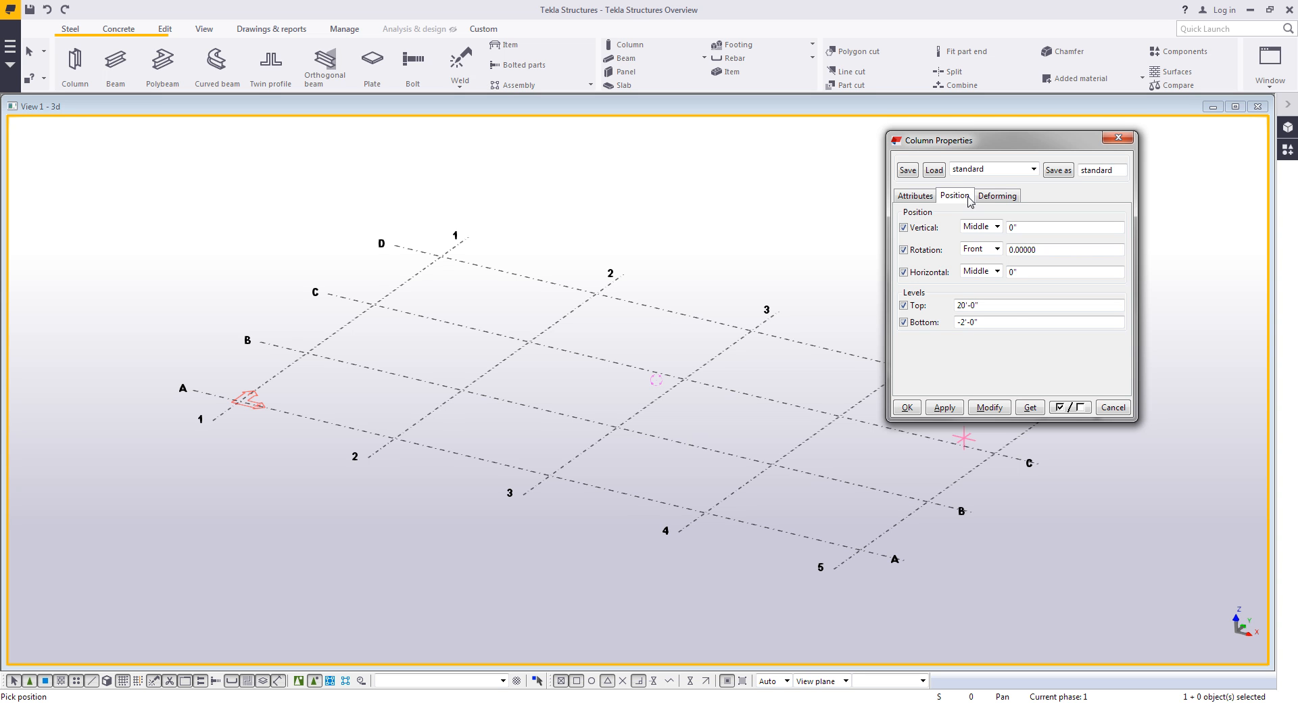
pyautogui.moveTo(989, 307); pyautogui.dragTo(898, 323)
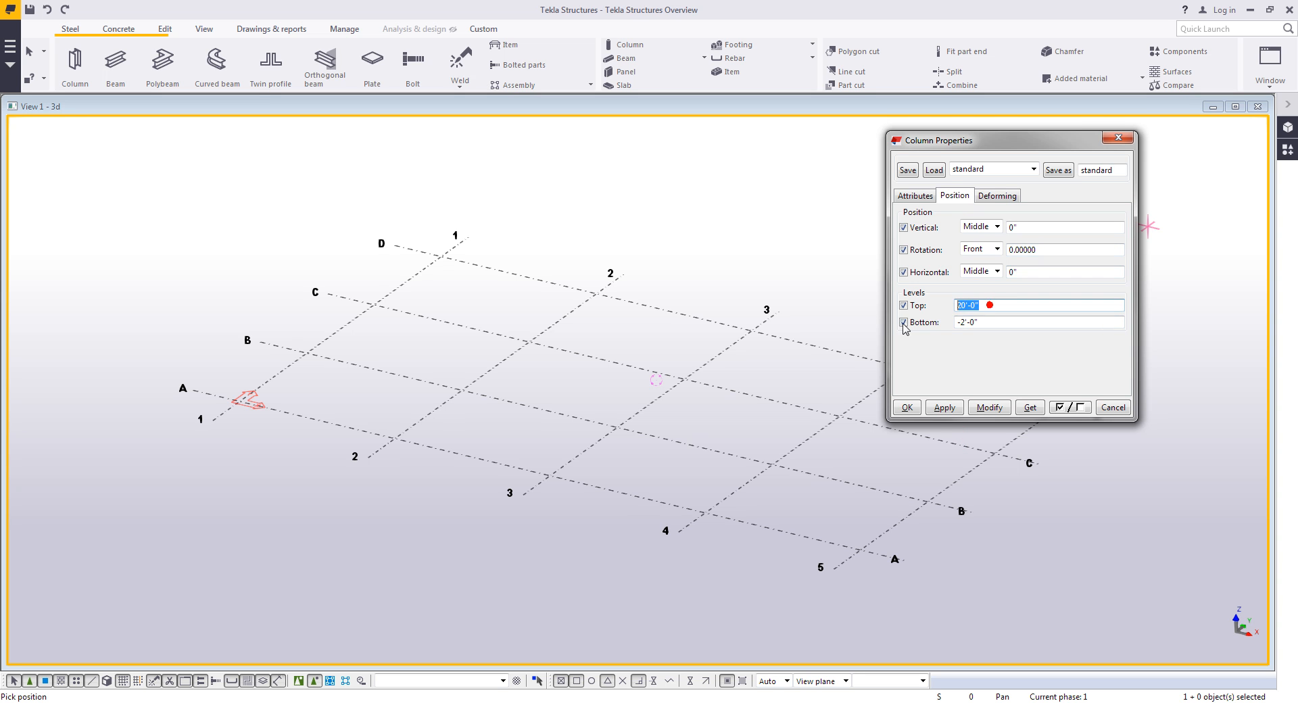
pyautogui.moveTo(983, 322); pyautogui.dragTo(906, 335)
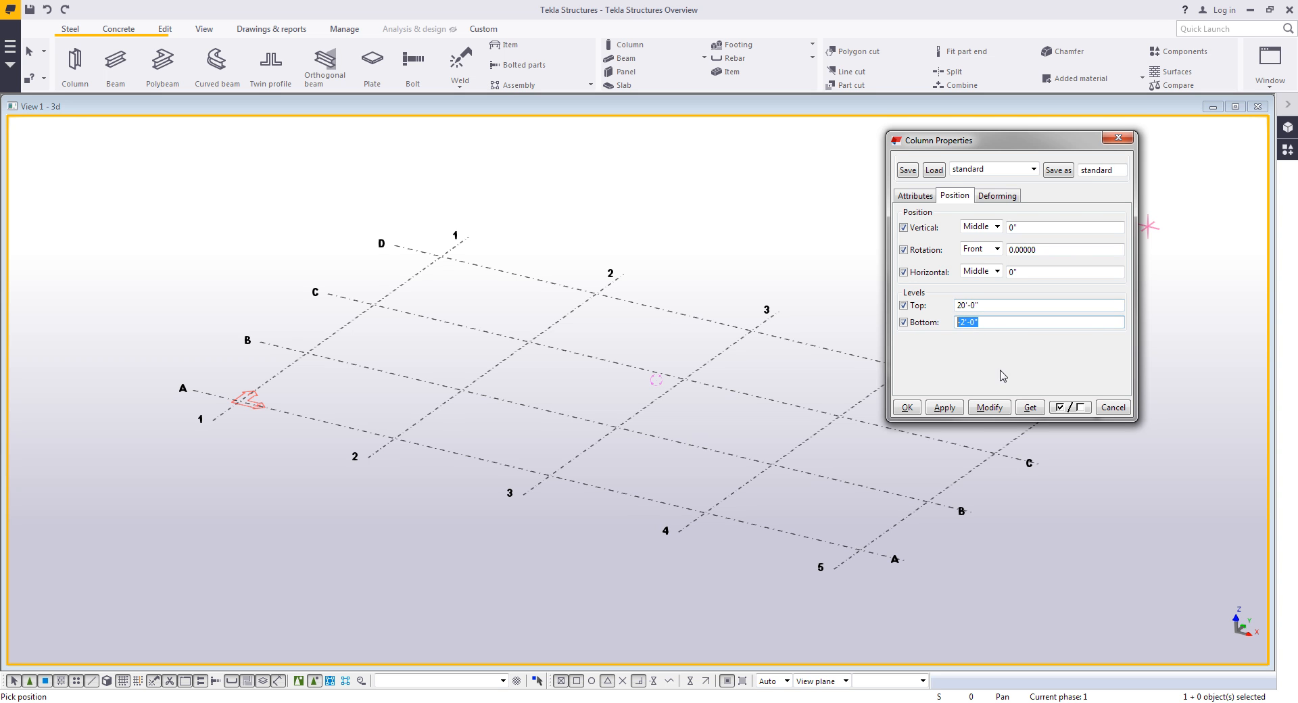
pyautogui.click(946, 407)
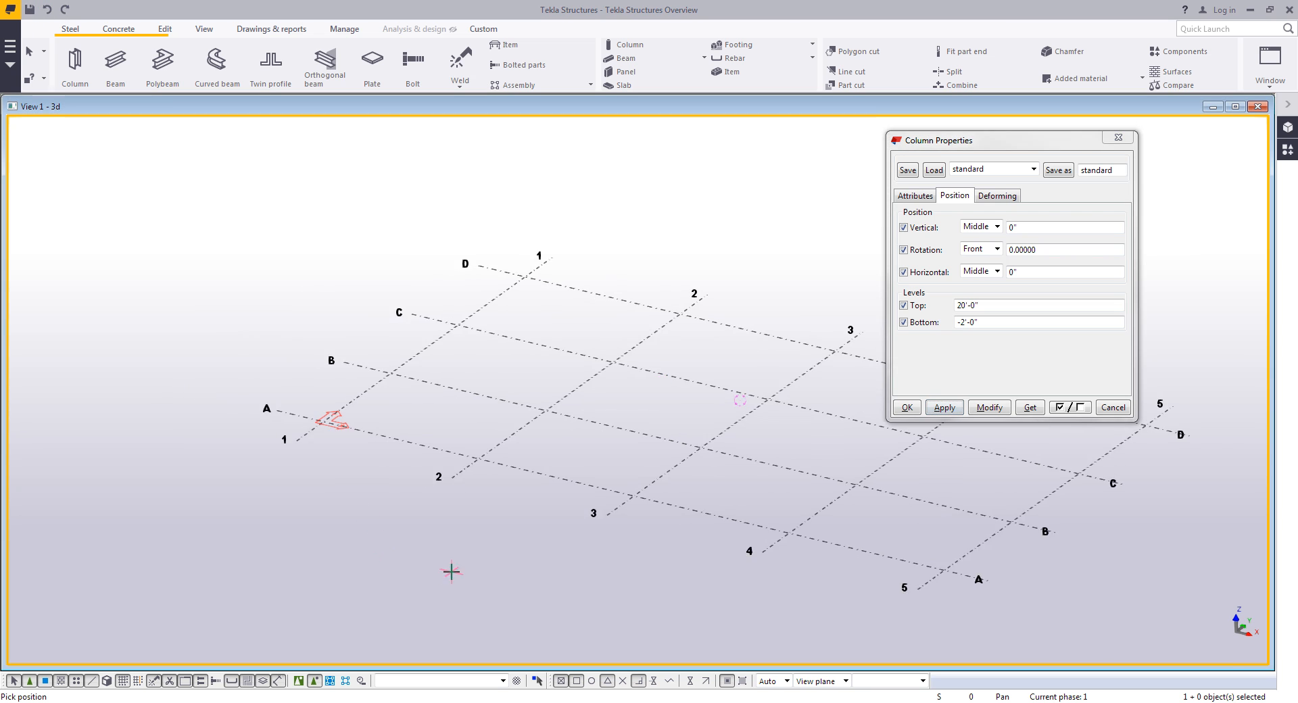
# - Place a steel column at grid intersection A-1
pyautogui.scroll(3, 331, 449)
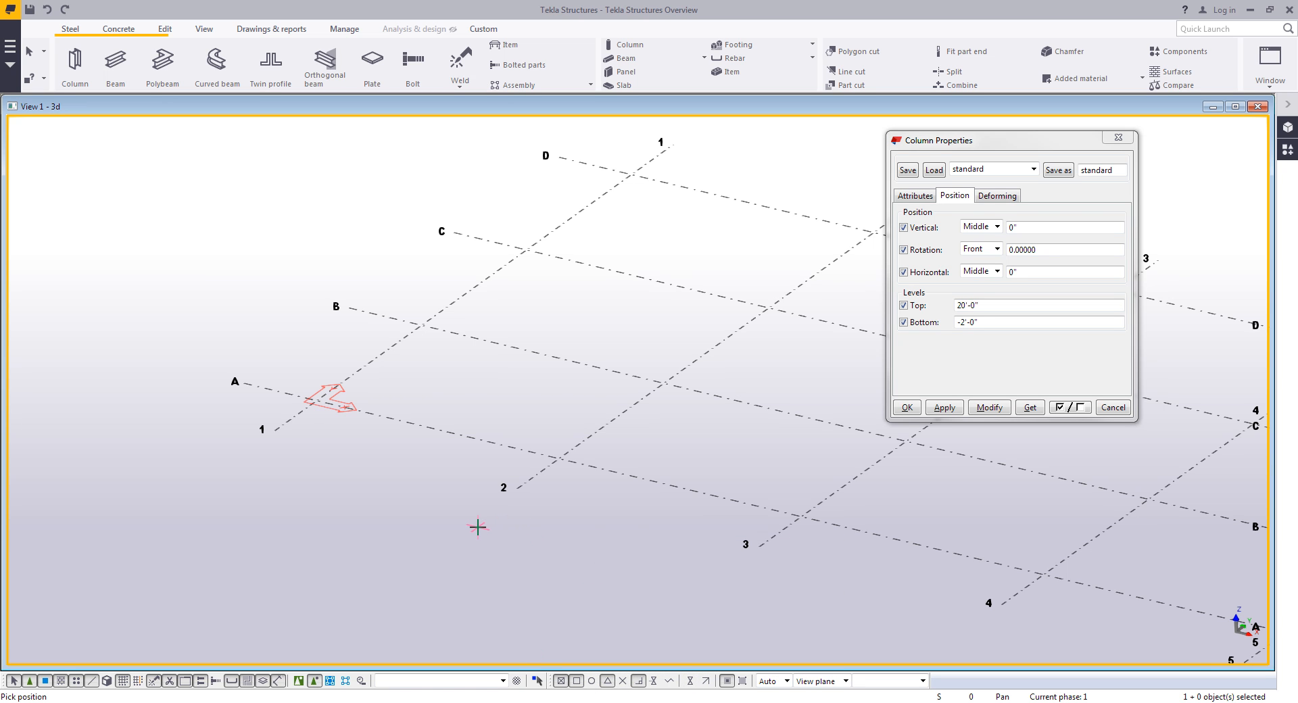
pyautogui.click(319, 400)
pyautogui.moveTo(426, 333); pyautogui.dragTo(405, 463, button='middle')
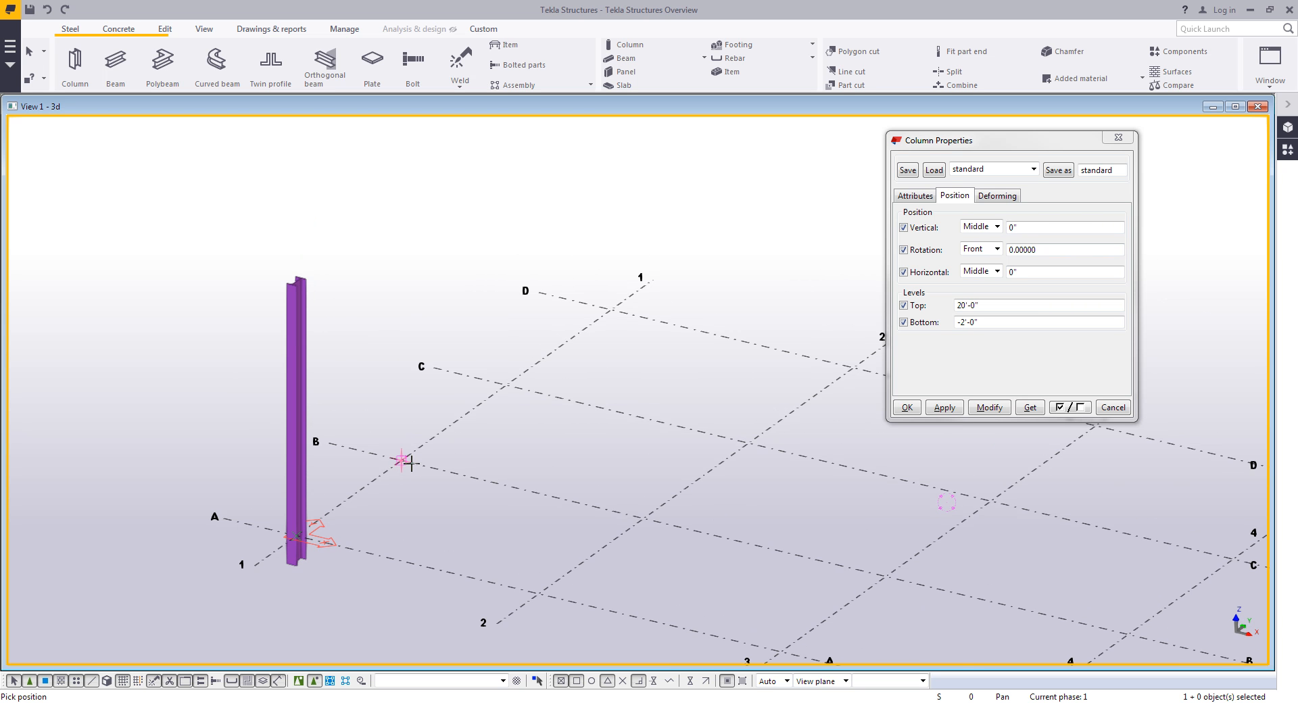
# - Interrupt the column command and inspect the column's top end closely
pyautogui.rightClick(387, 368)
pyautogui.click(402, 377)
pyautogui.scroll(10, 270, 284)
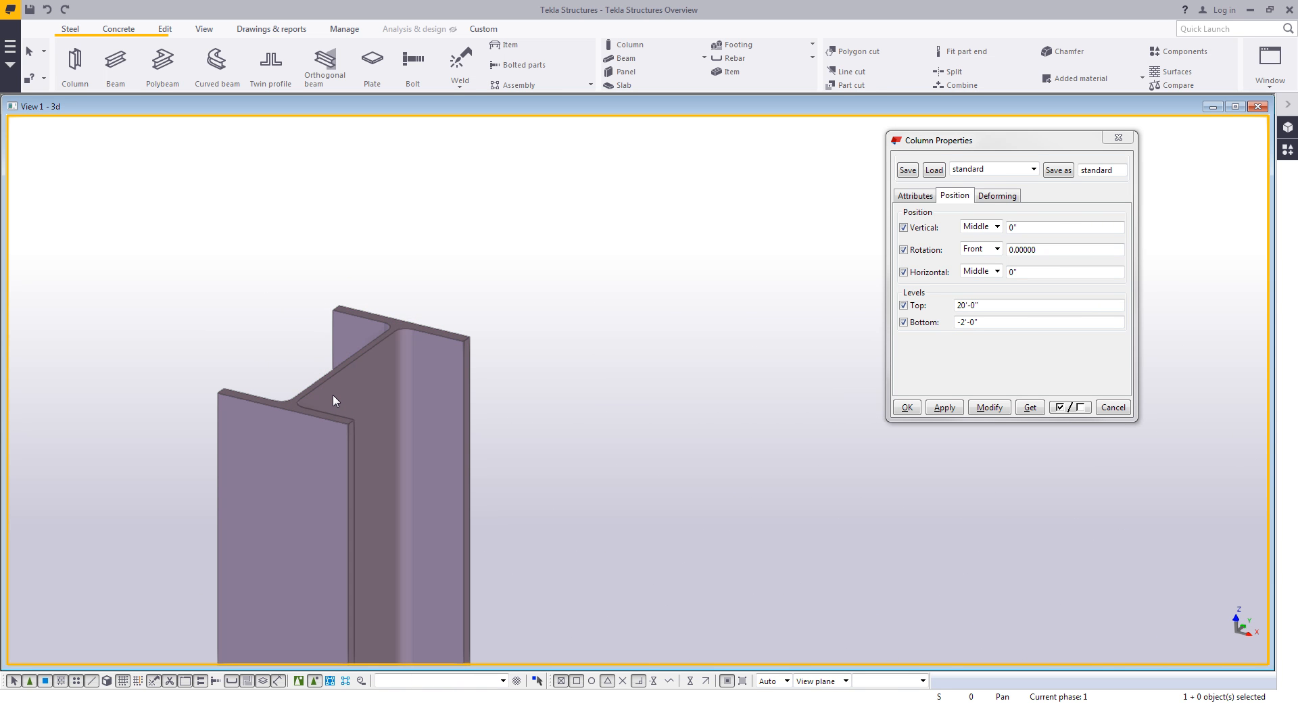
pyautogui.moveTo(339, 369)
pyautogui.keyDown('ctrl'); pyautogui.mouseDown(button='middle')
pyautogui.moveTo(525, 351)
pyautogui.moveTo(333, 386)
pyautogui.moveTo(351, 388)
pyautogui.mouseUp(button='middle'); pyautogui.keyUp('ctrl')
pyautogui.scroll(-4, 350, 388)
pyautogui.moveTo(464, 424); pyautogui.dragTo(353, 351, button='middle')
# - Inquire the placed column's part properties and close the report
pyautogui.click(336, 348)
pyautogui.rightClick(337, 348)
pyautogui.click(386, 407)
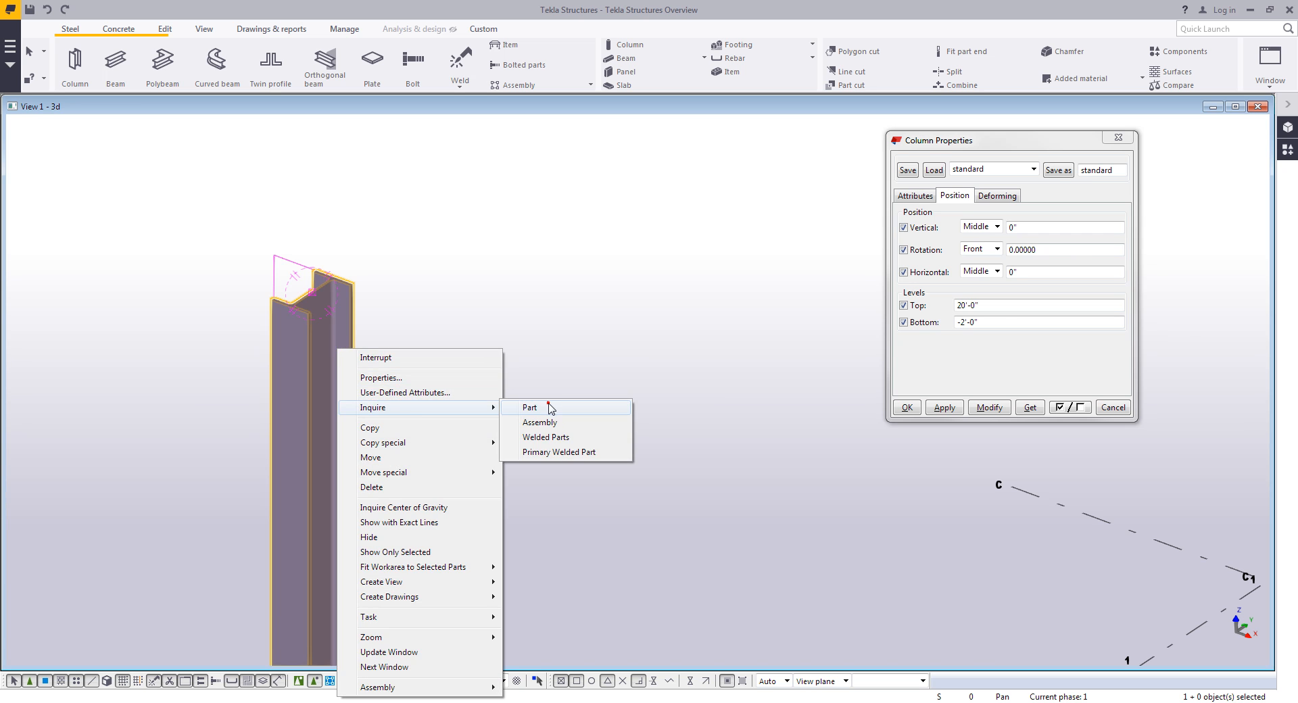
pyautogui.click(537, 407)
pyautogui.moveTo(805, 444); pyautogui.dragTo(794, 564)
pyautogui.scroll(-3, 778, 498)
pyautogui.scroll(-2, 778, 498)
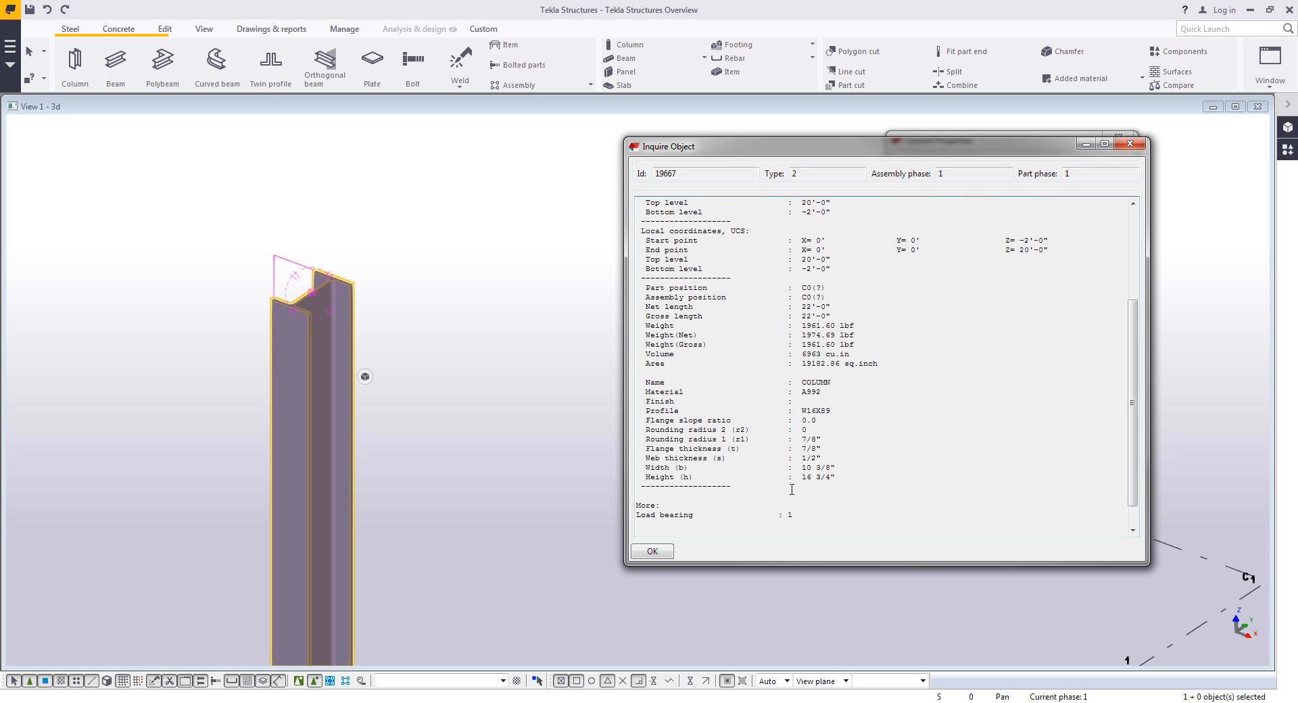
pyautogui.click(653, 551)
# - Set the top level to 22'-0" and modify the placed column with it
pyautogui.scroll(-3, 457, 443)
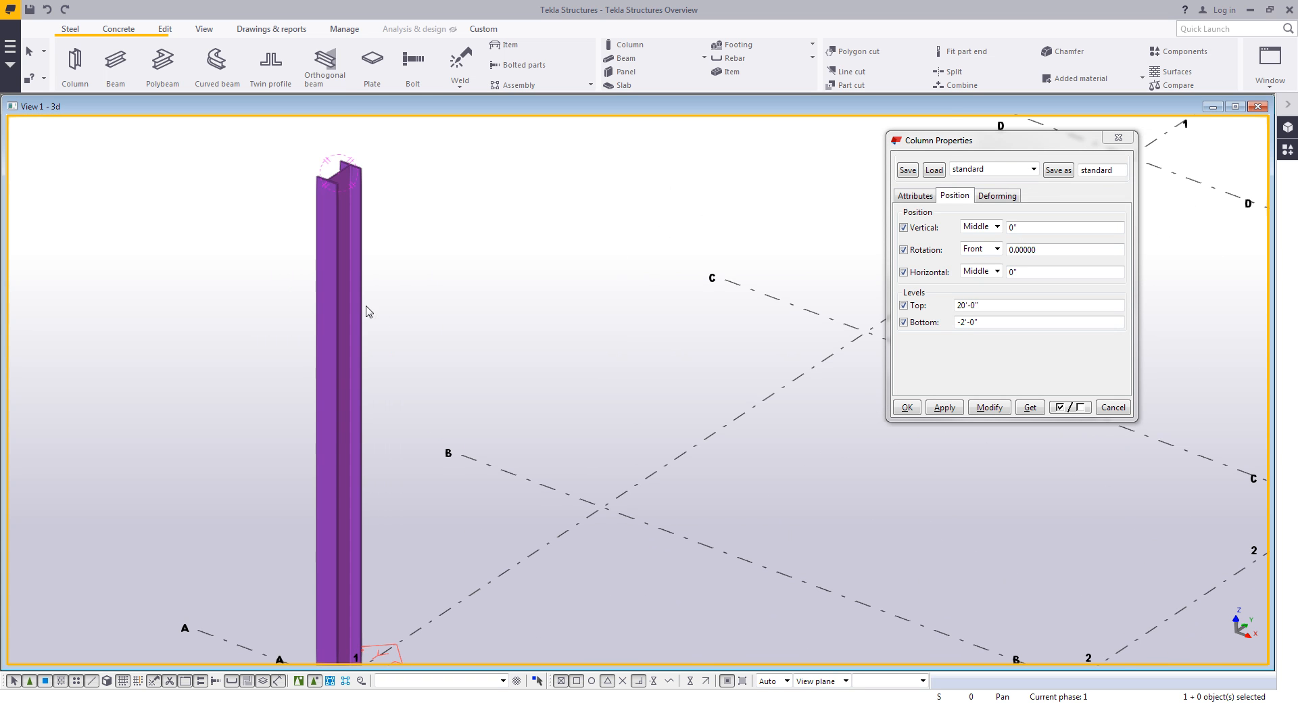
pyautogui.click(1000, 305)
pyautogui.write('22')
pyautogui.click(986, 404)
# - Enable direct modification and drag the column's top end upward to about 23'-0"
pyautogui.moveTo(622, 424); pyautogui.dragTo(544, 434, button='middle')
pyautogui.scroll(-1, 544, 434)
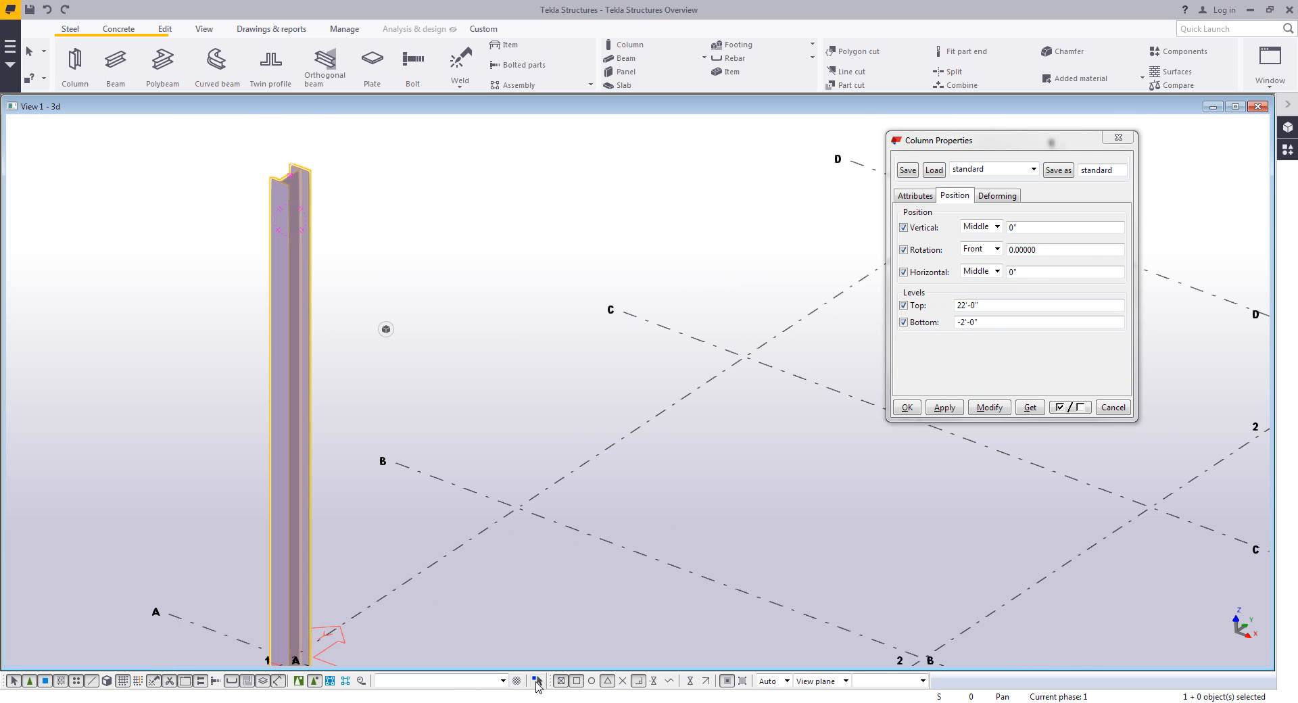
pyautogui.click(537, 681)
pyautogui.moveTo(290, 175)
pyautogui.mouseDown()
pyautogui.moveTo(277, 459)
pyautogui.moveTo(290, 154)
pyautogui.mouseUp()
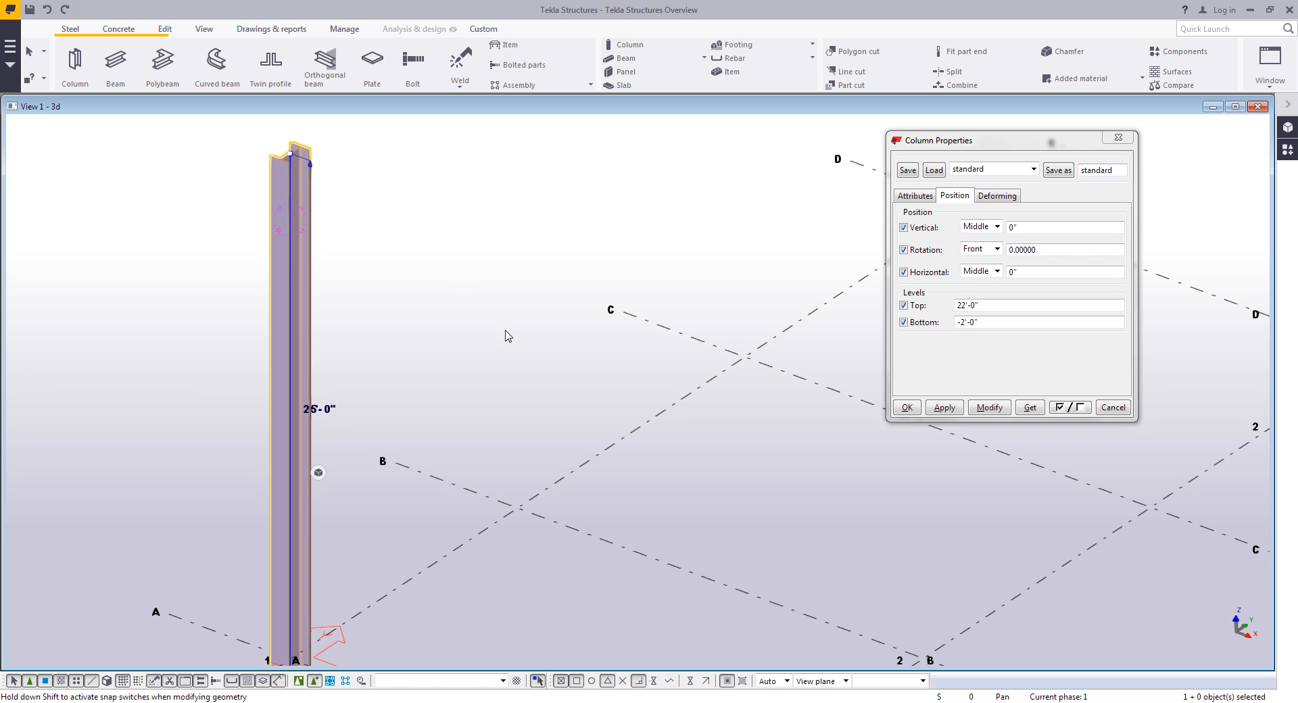
# - Zoom in on the column's top and open its contextual toolbar and position settings
pyautogui.scroll(5, 345, 399)
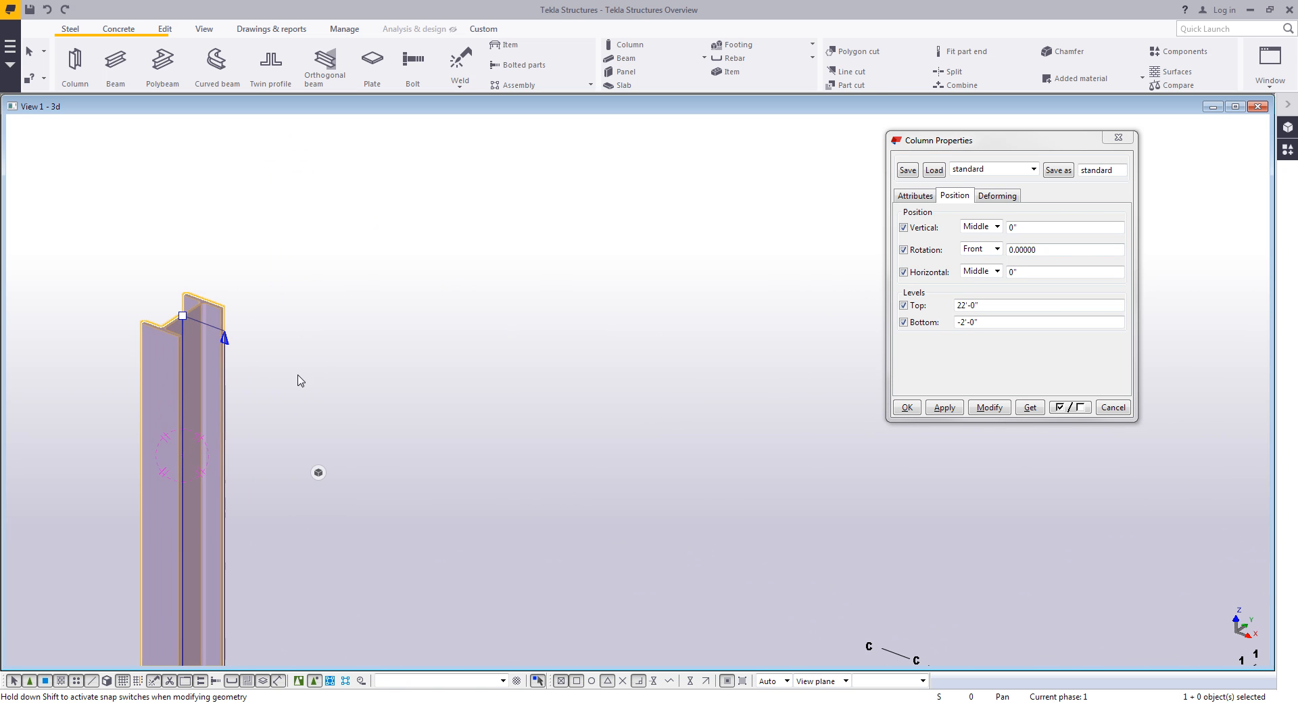
pyautogui.click(224, 385)
pyautogui.click(250, 410)
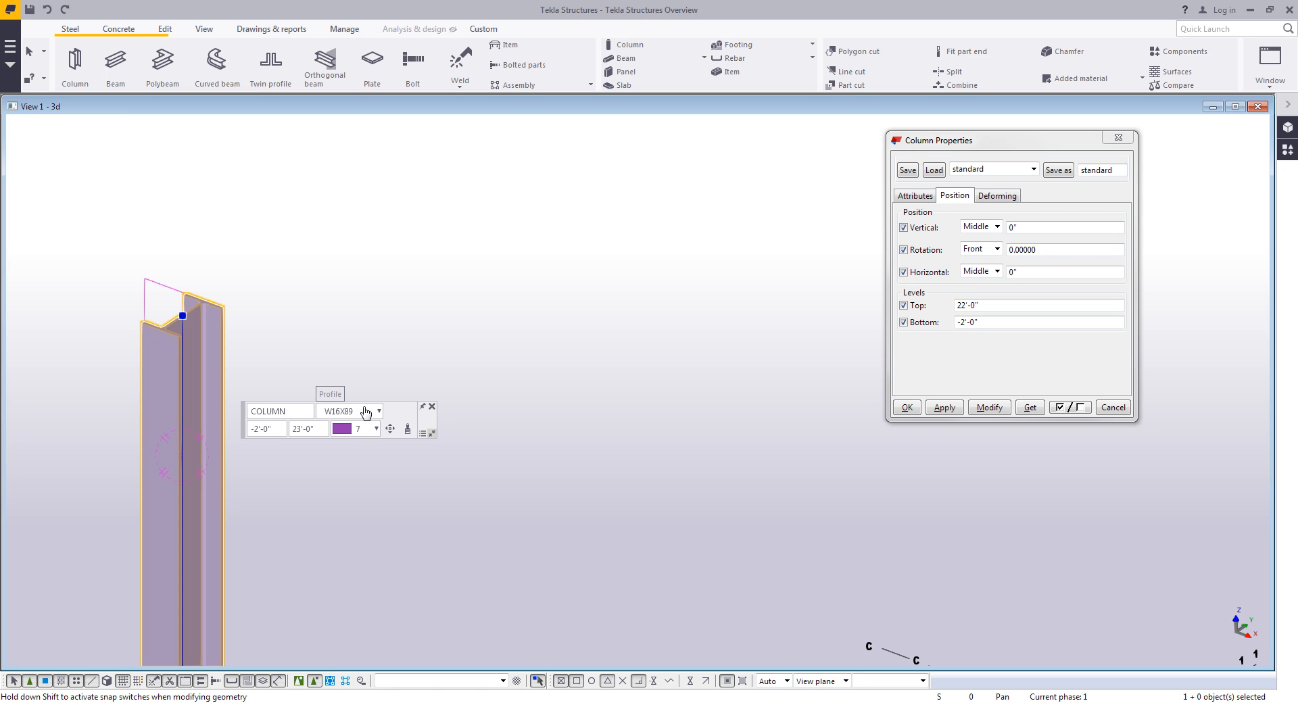
pyautogui.moveTo(249, 411)
pyautogui.click(390, 429)
pyautogui.moveTo(417, 444)
pyautogui.mouseDown()
pyautogui.moveTo(444, 475)
pyautogui.moveTo(412, 500)
pyautogui.moveTo(397, 493)
pyautogui.moveTo(420, 500)
pyautogui.moveTo(446, 465)
pyautogui.moveTo(417, 441)
pyautogui.mouseUp()
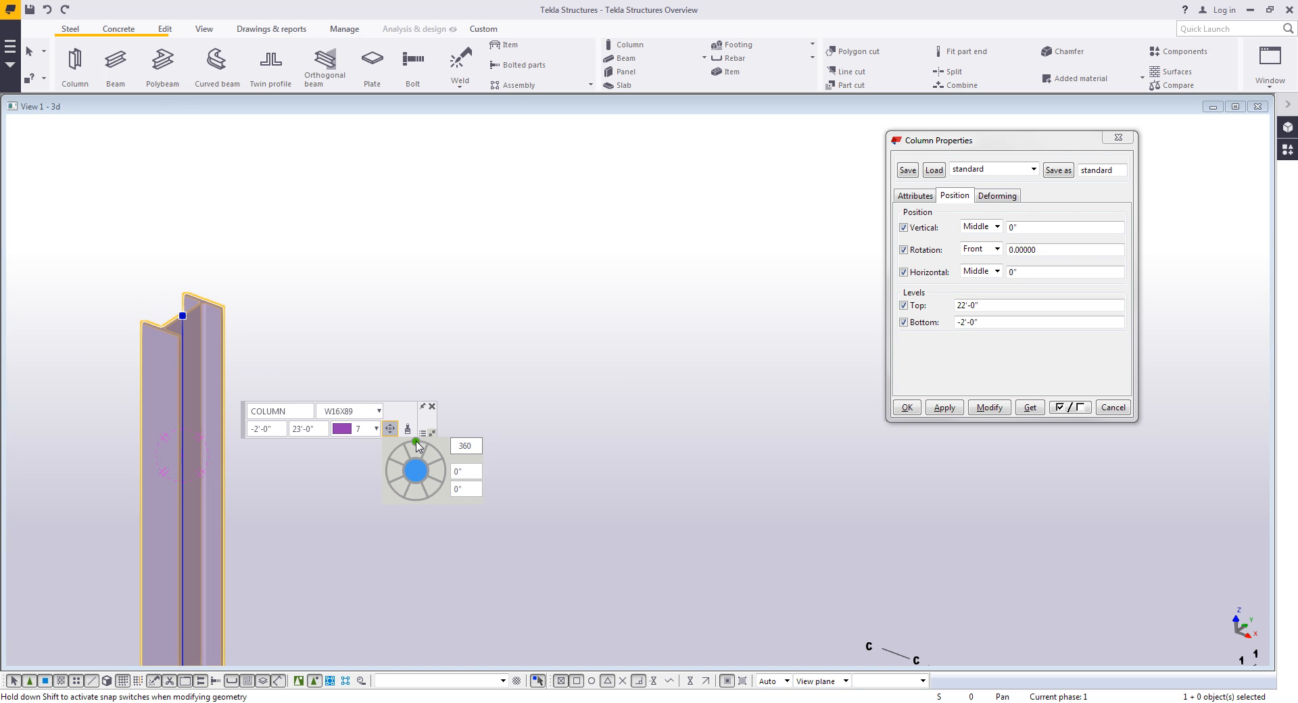
pyautogui.scroll(-3, 524, 449)
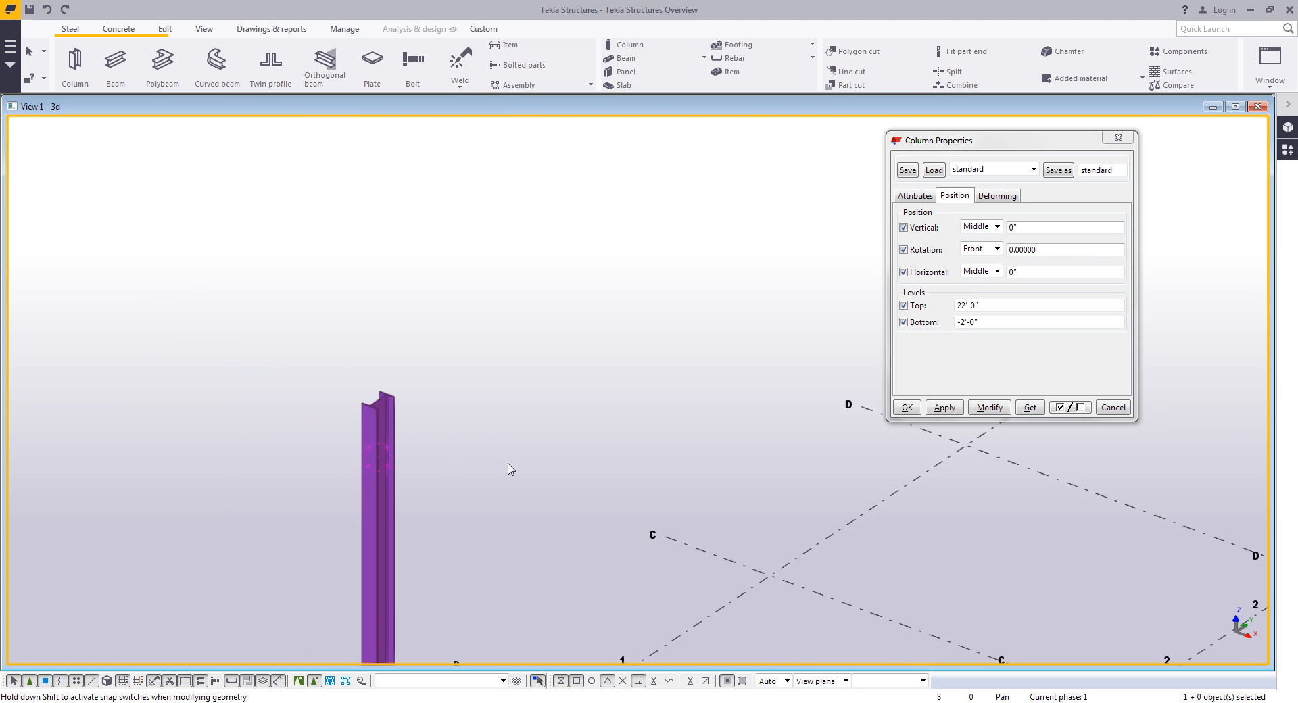
# - Set the column's top level to 20'-0" and modify the placed column with it
pyautogui.scroll(-2, 508, 463)
pyautogui.moveTo(508, 463); pyautogui.dragTo(443, 212, button='middle')
pyautogui.click(337, 287)
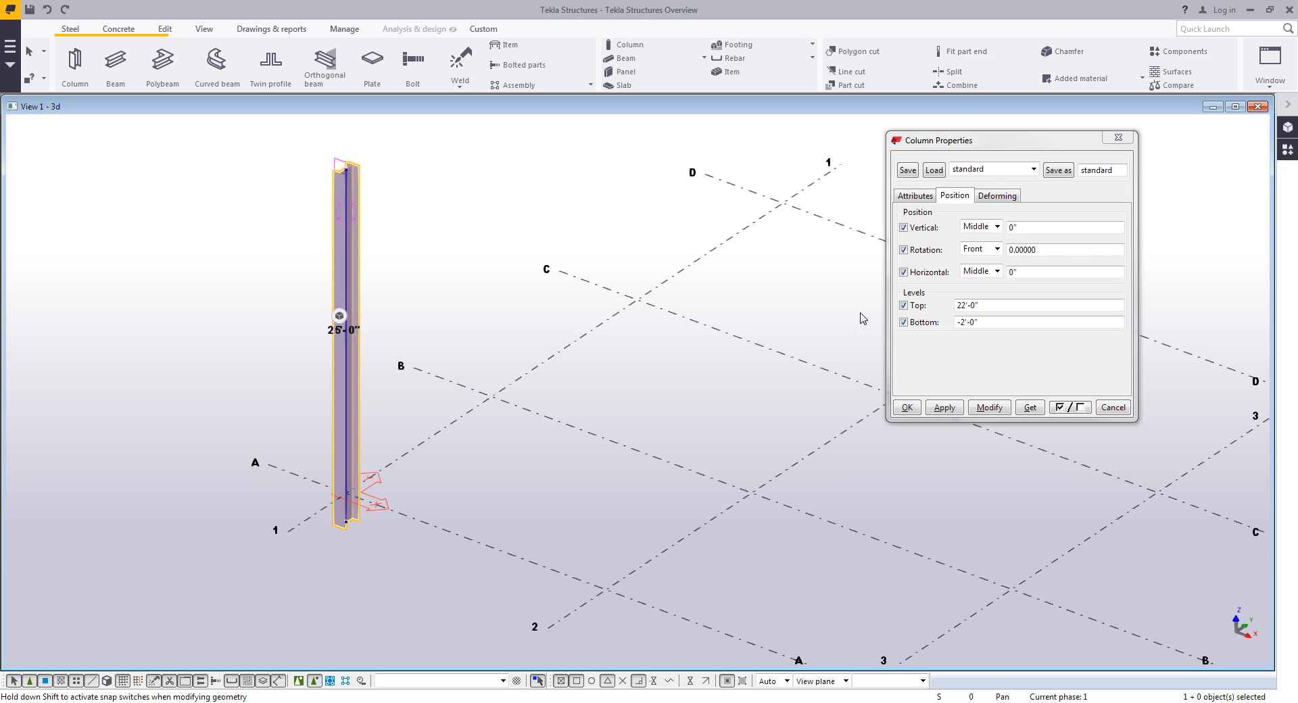
pyautogui.doubleClick(994, 306)
pyautogui.write('20')
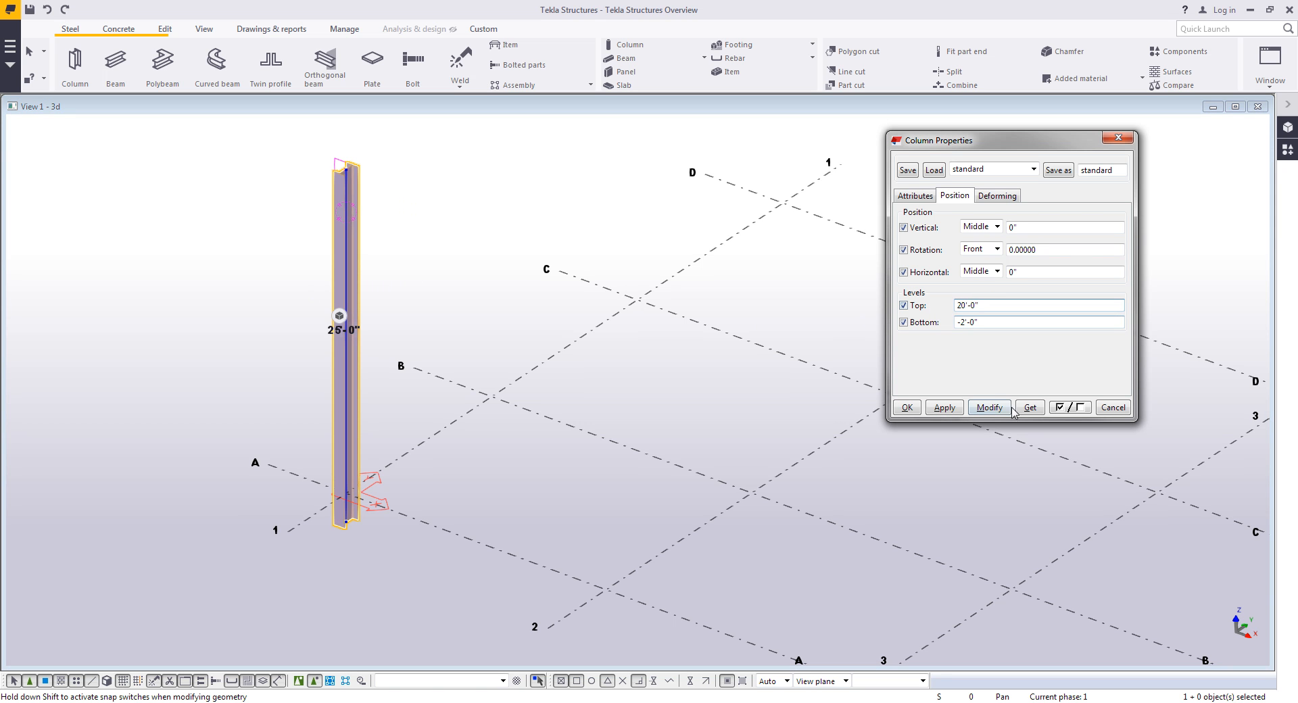
pyautogui.click(989, 407)
pyautogui.click(907, 407)
# - Start the Column command and place columns at three more grid intersections
pyautogui.scroll(-2, 671, 403)
pyautogui.moveTo(672, 403); pyautogui.dragTo(517, 439, button='middle')
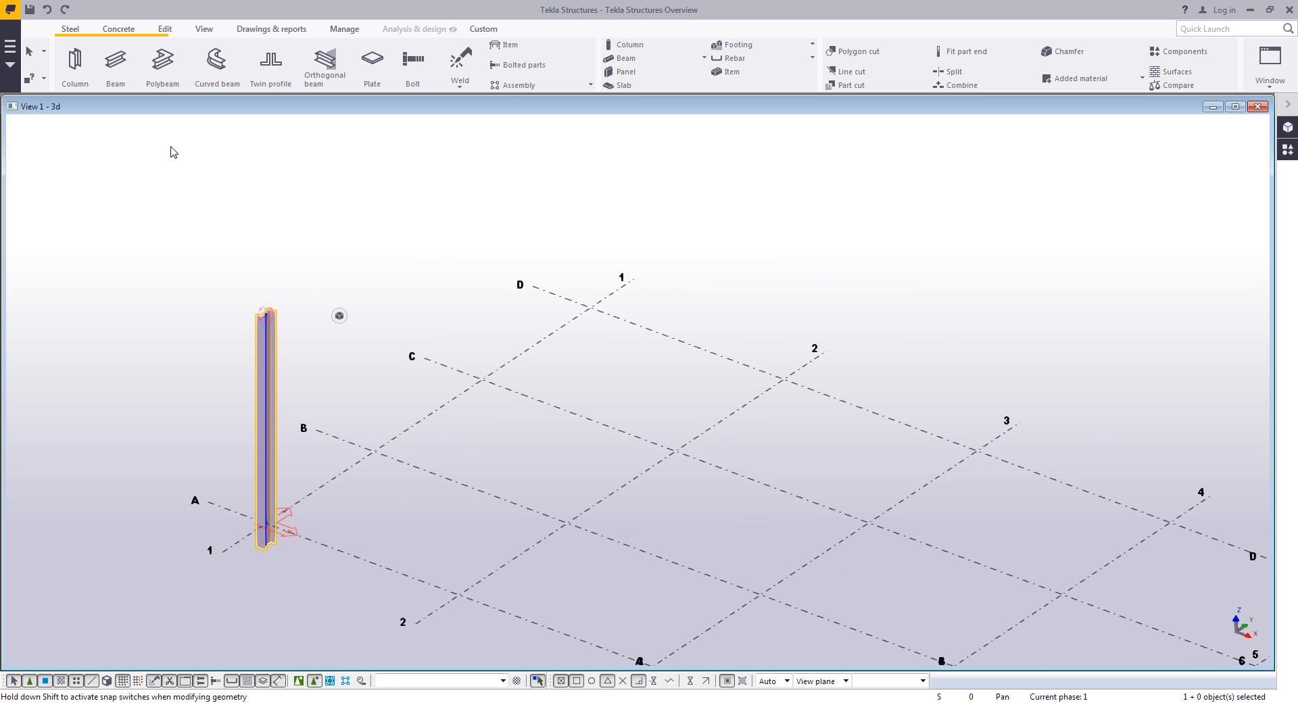
pyautogui.click(75, 64)
pyautogui.click(586, 305)
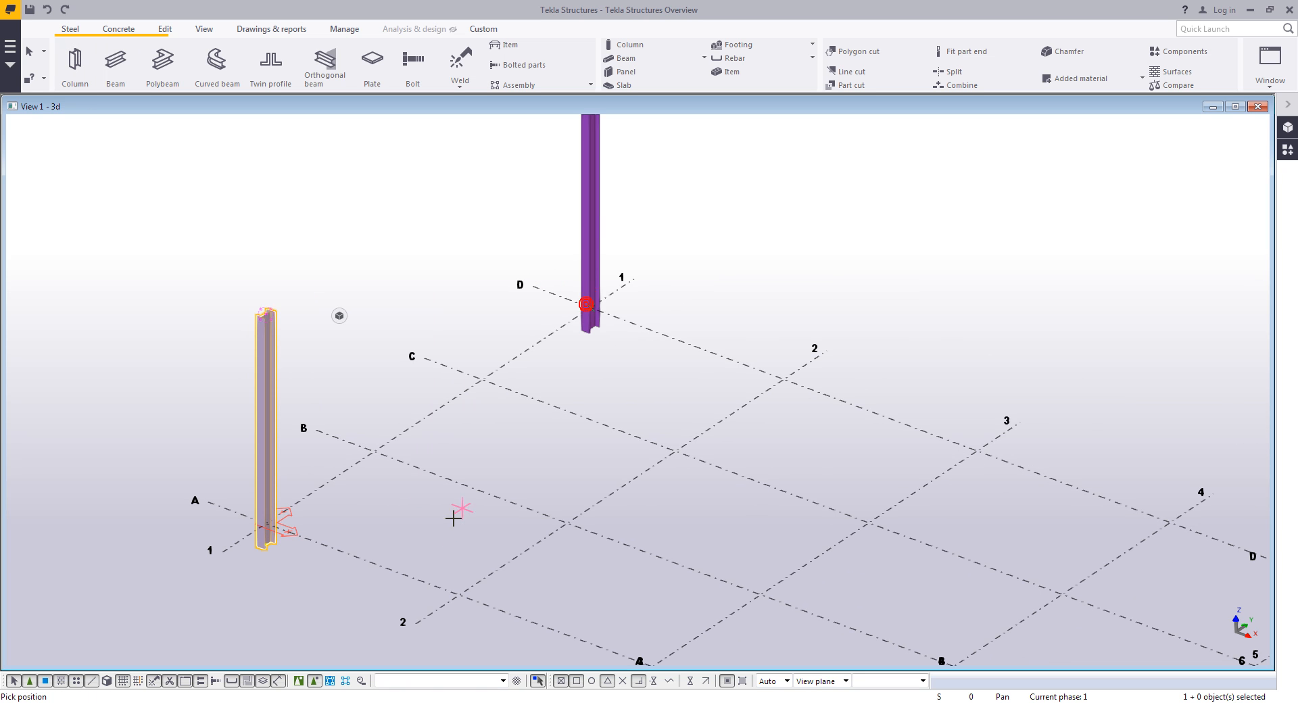
pyautogui.click(459, 595)
pyautogui.click(785, 376)
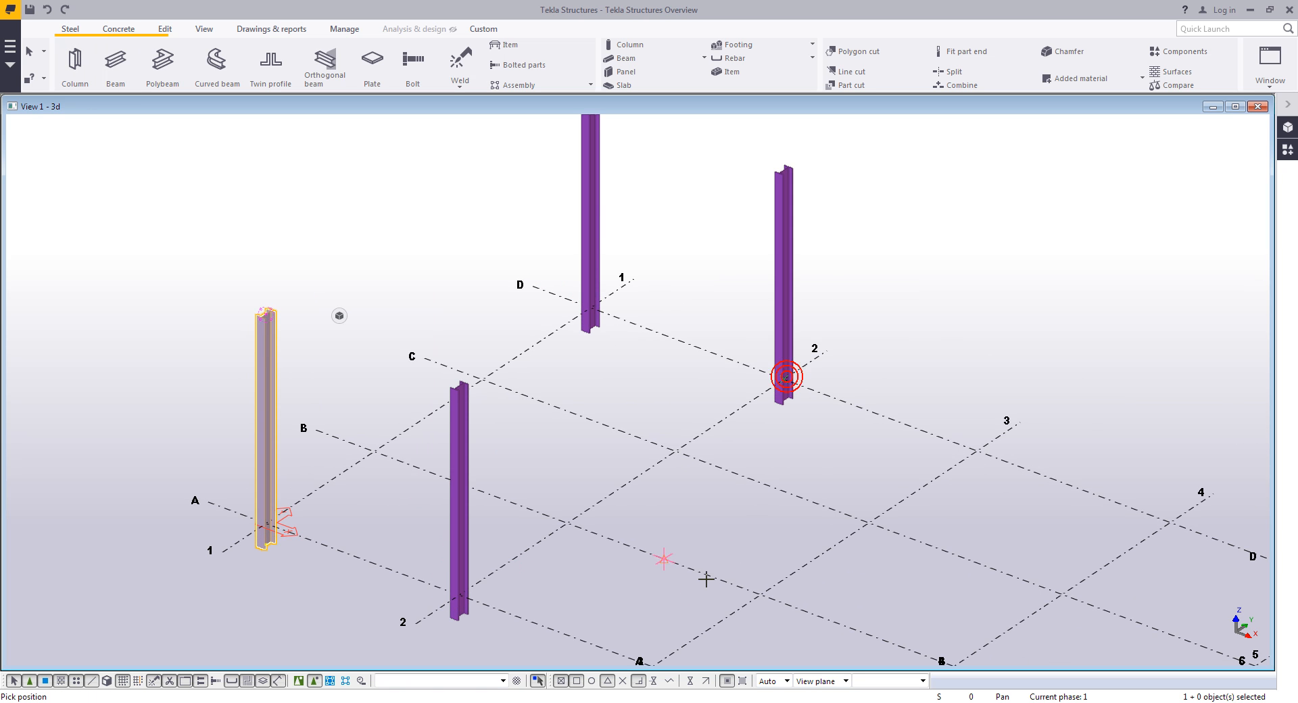
# - Place four more columns at the remaining grid intersections and interrupt the command
pyautogui.moveTo(698, 608); pyautogui.dragTo(692, 525, button='middle')
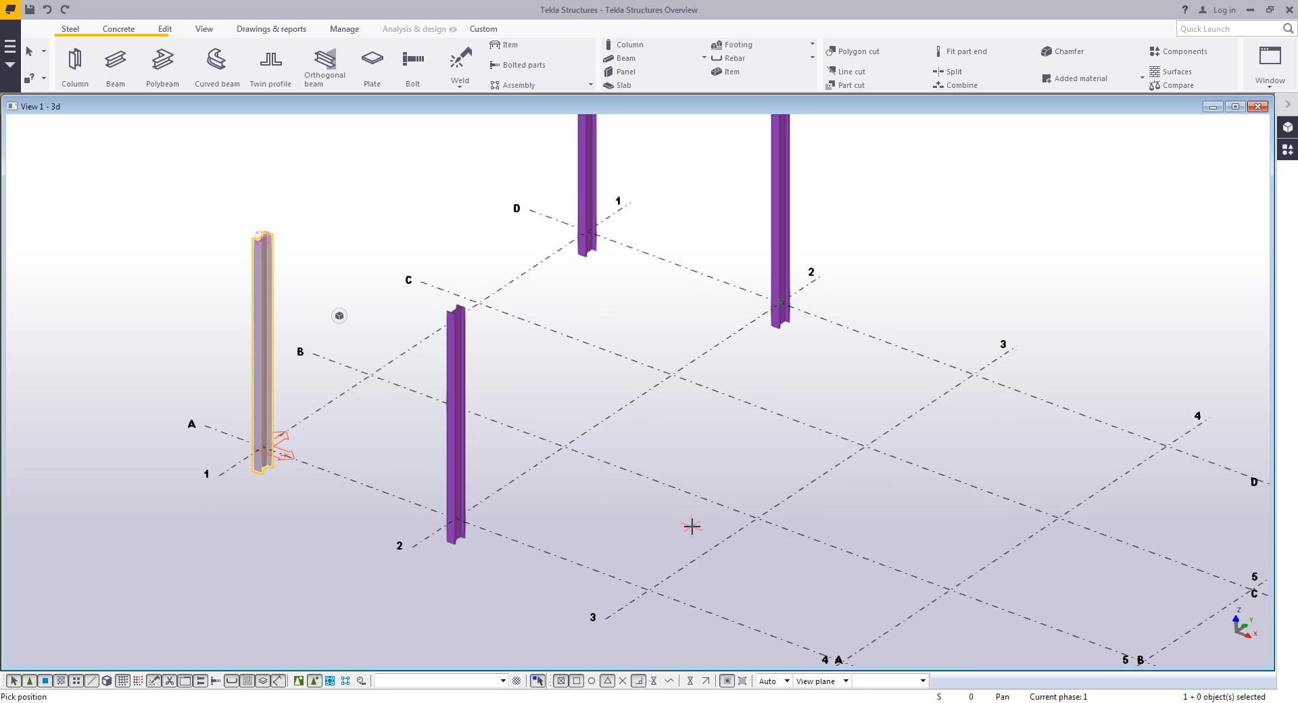
pyautogui.click(647, 594)
pyautogui.click(757, 518)
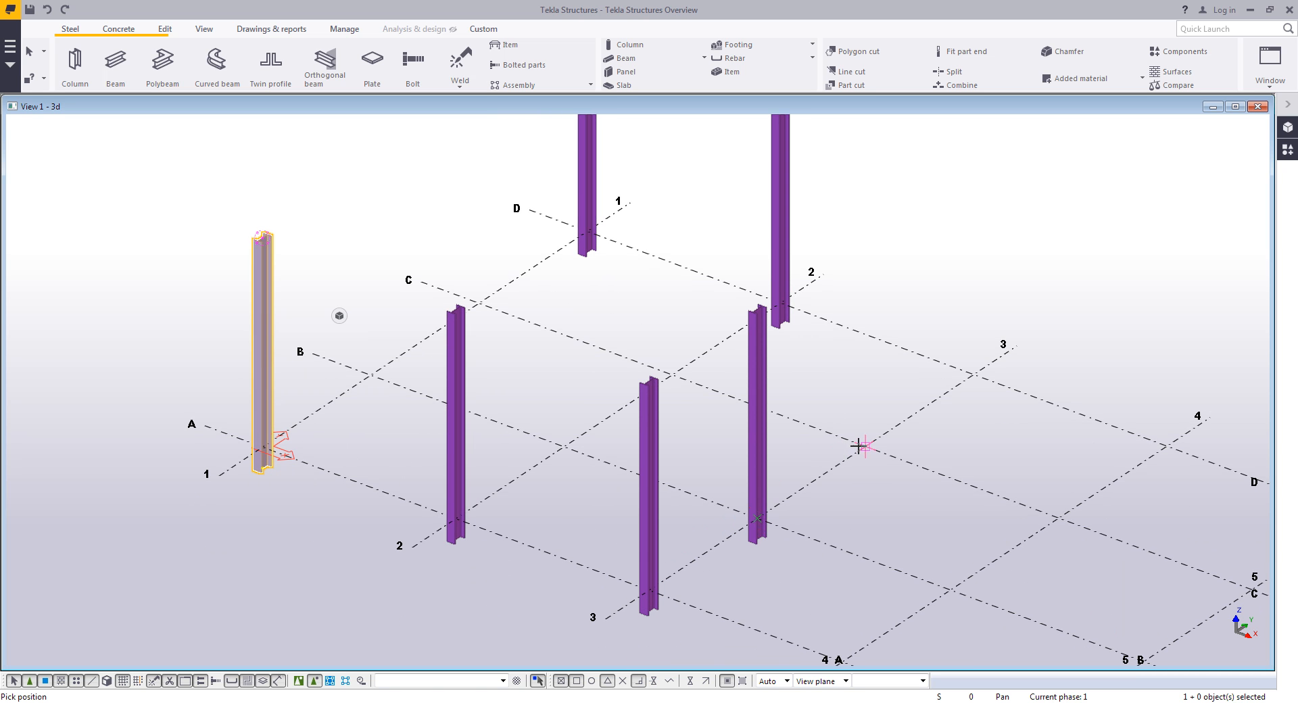
pyautogui.click(864, 446)
pyautogui.click(972, 373)
pyautogui.moveTo(963, 358); pyautogui.dragTo(824, 443, button='middle')
pyautogui.rightClick(922, 328)
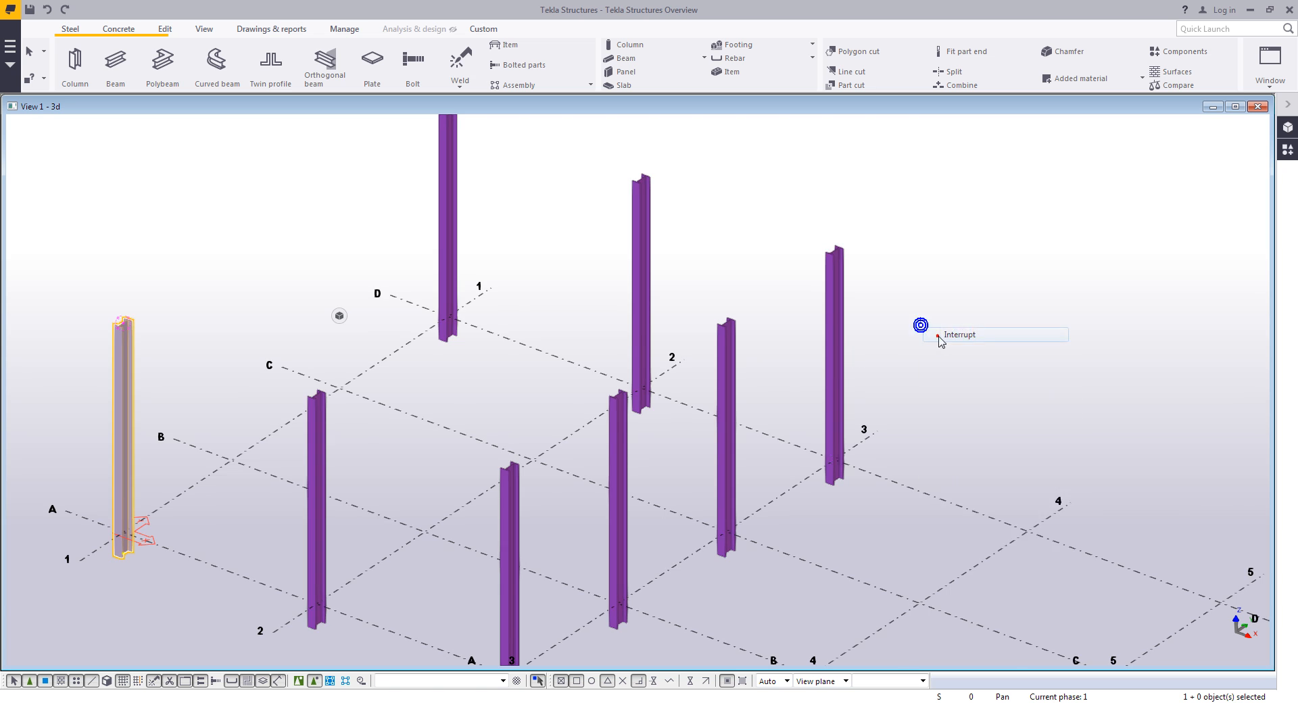
pyautogui.click(936, 334)
# - Select two middle columns, load the +HSS_Column properties and modify them with it
pyautogui.scroll(-2, 882, 347)
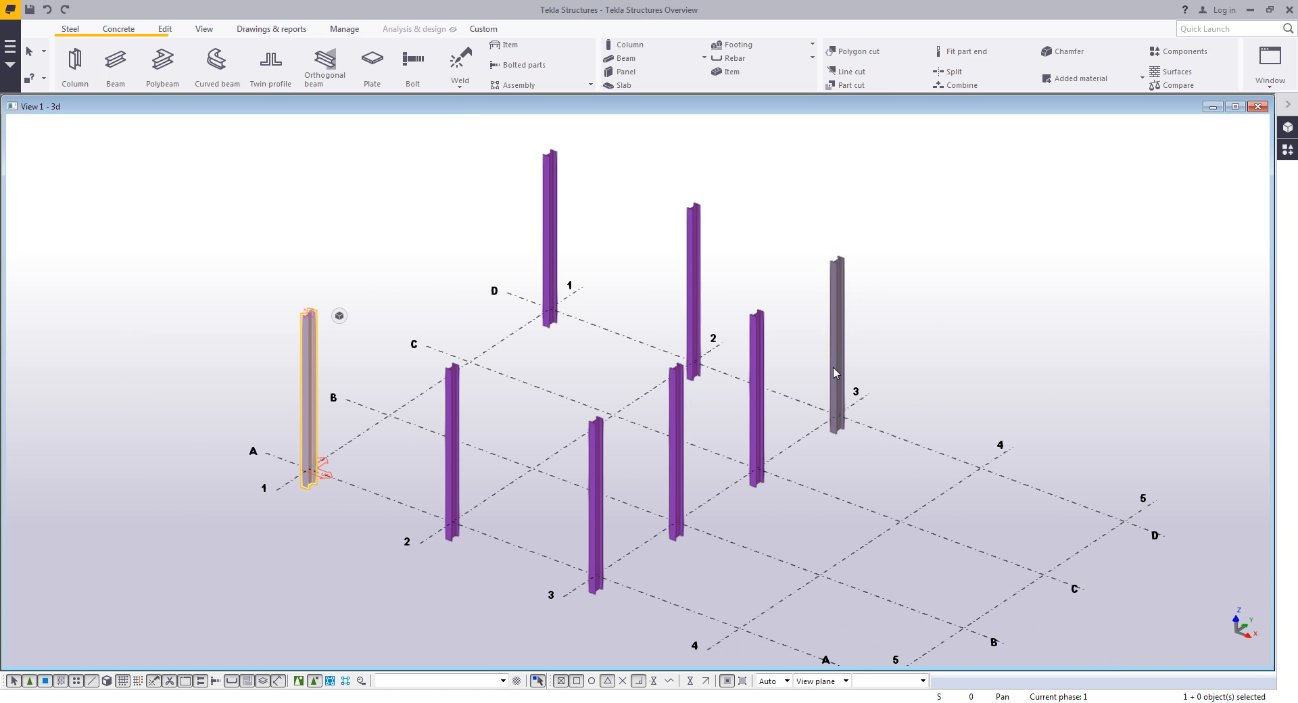
pyautogui.click(757, 412)
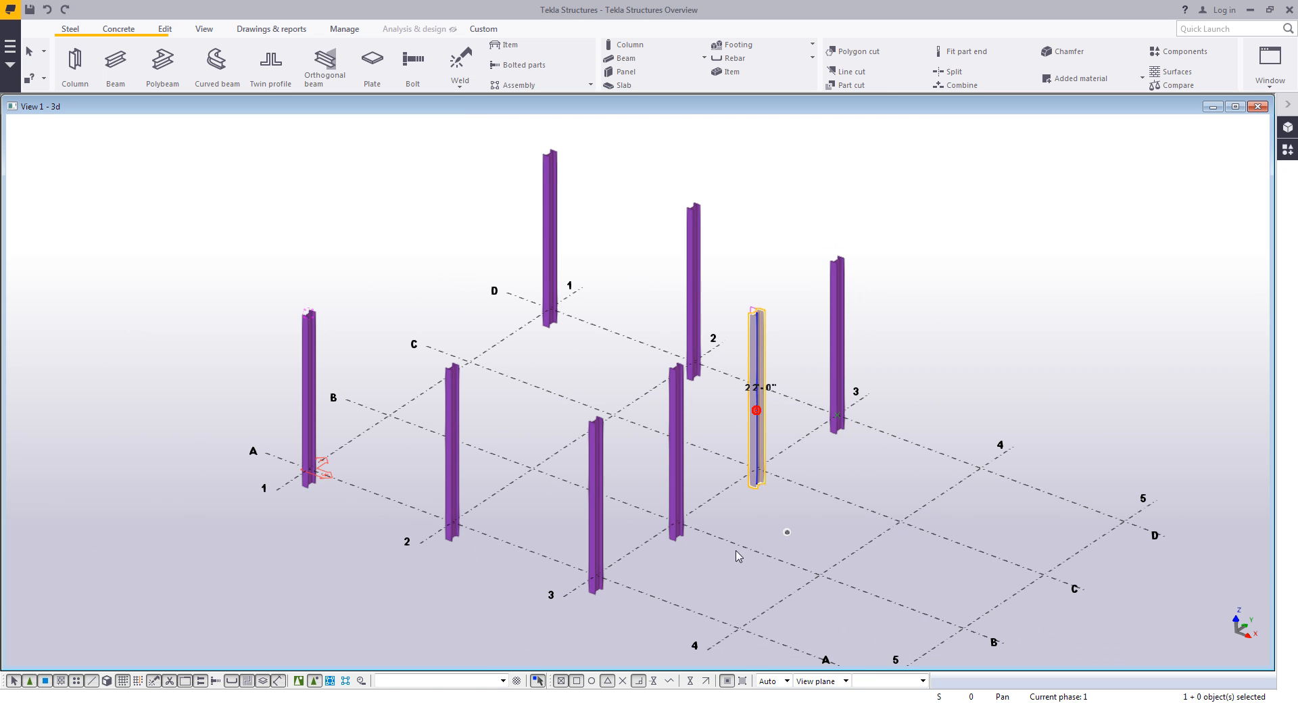
pyautogui.keyDown('shift'); pyautogui.doubleClick(681, 477); pyautogui.keyUp('shift')
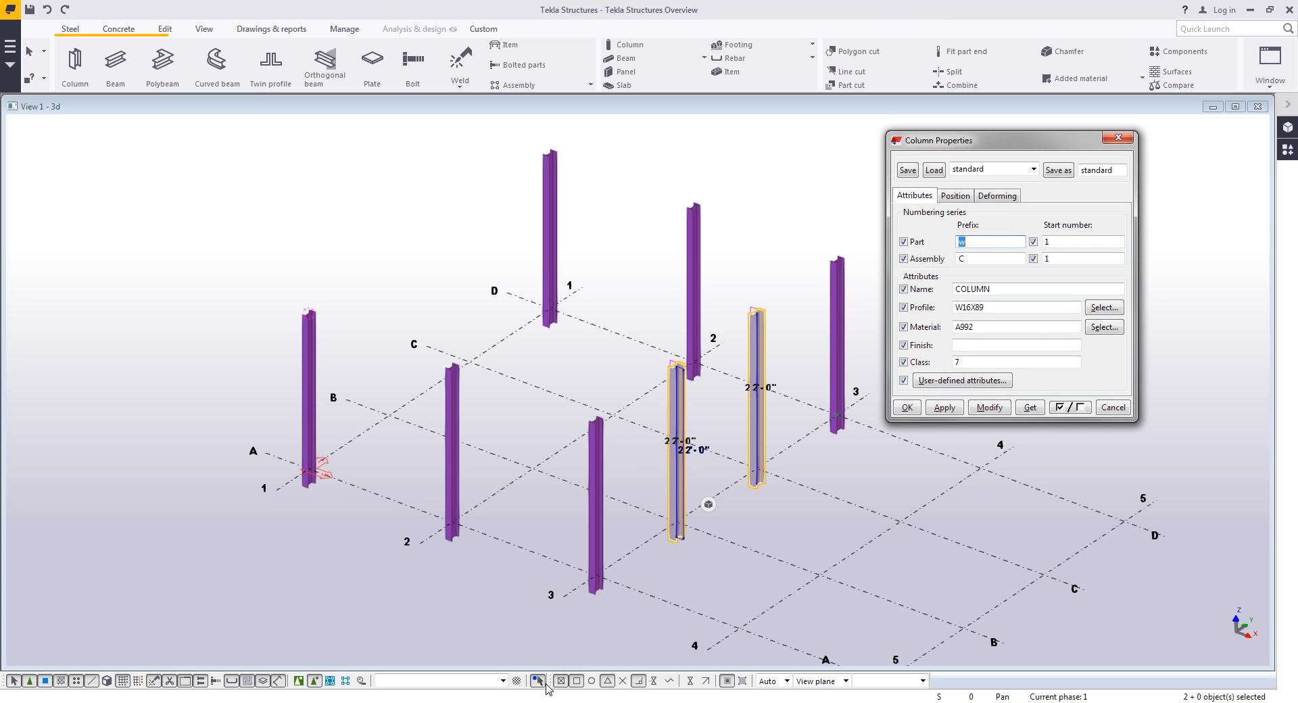
pyautogui.click(537, 682)
pyautogui.moveTo(997, 141); pyautogui.dragTo(1020, 139)
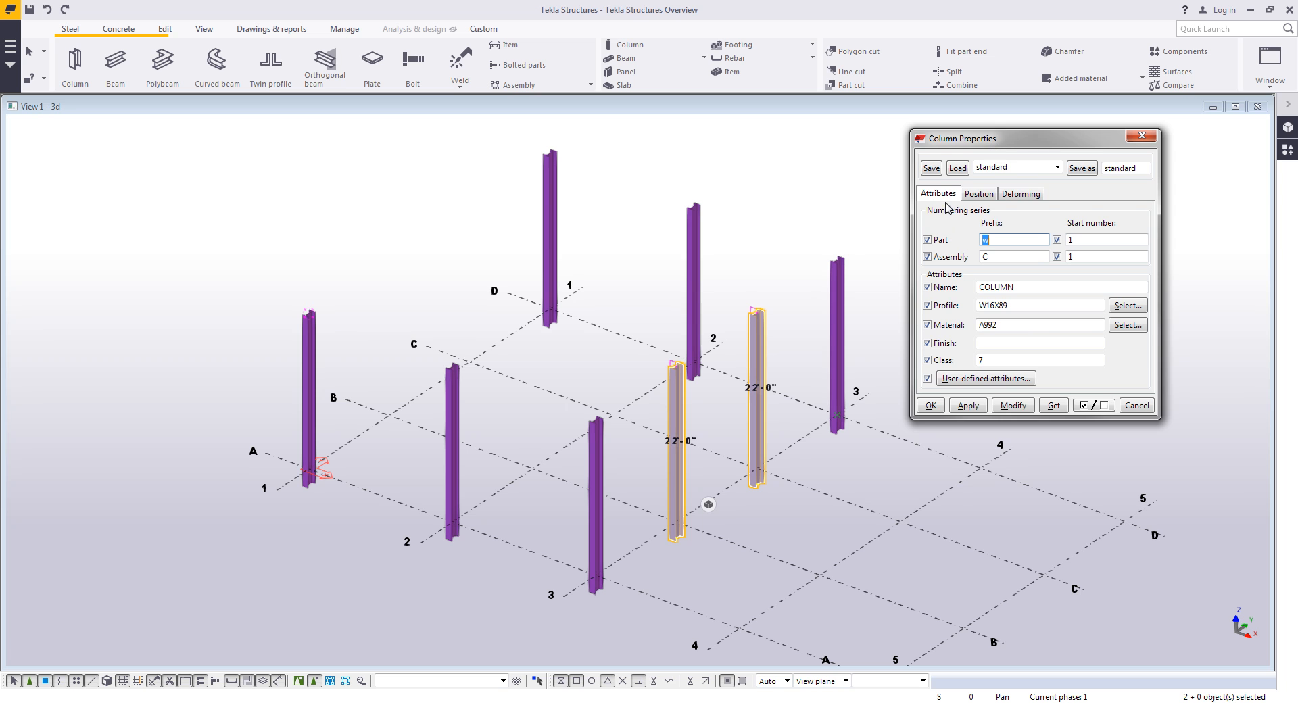
pyautogui.click(1057, 167)
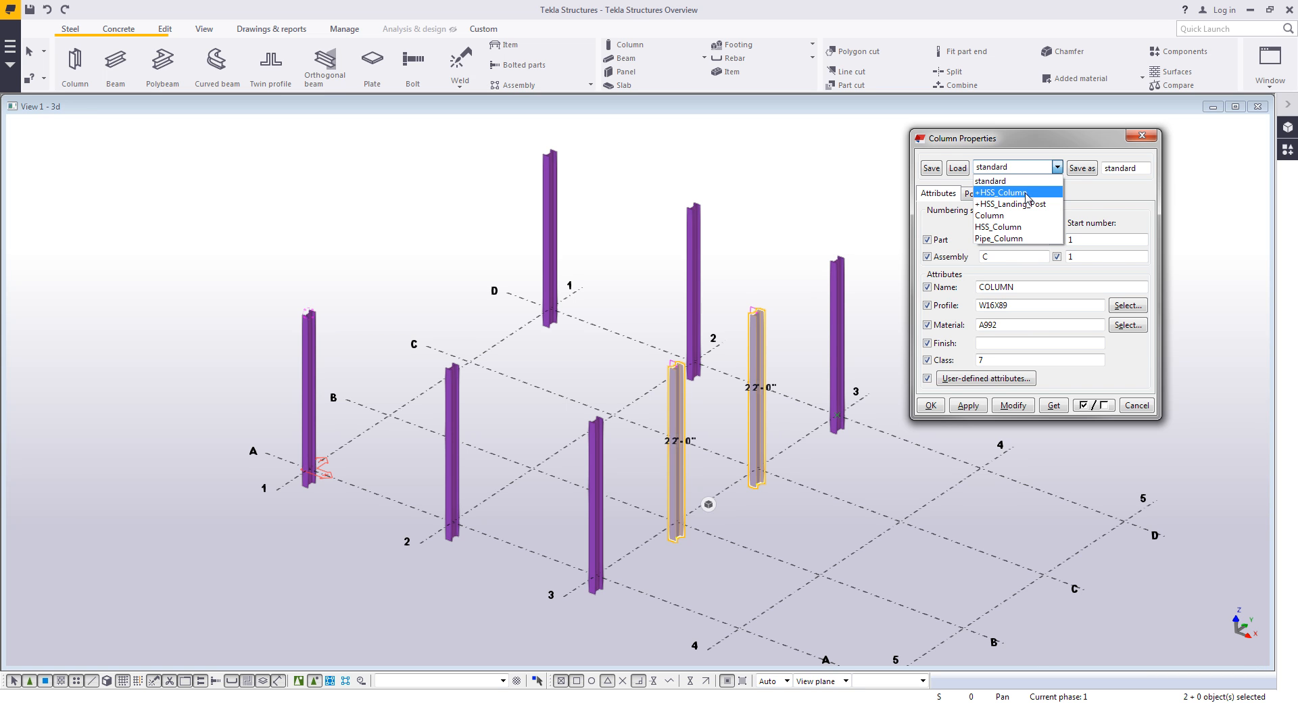
pyautogui.click(1001, 192)
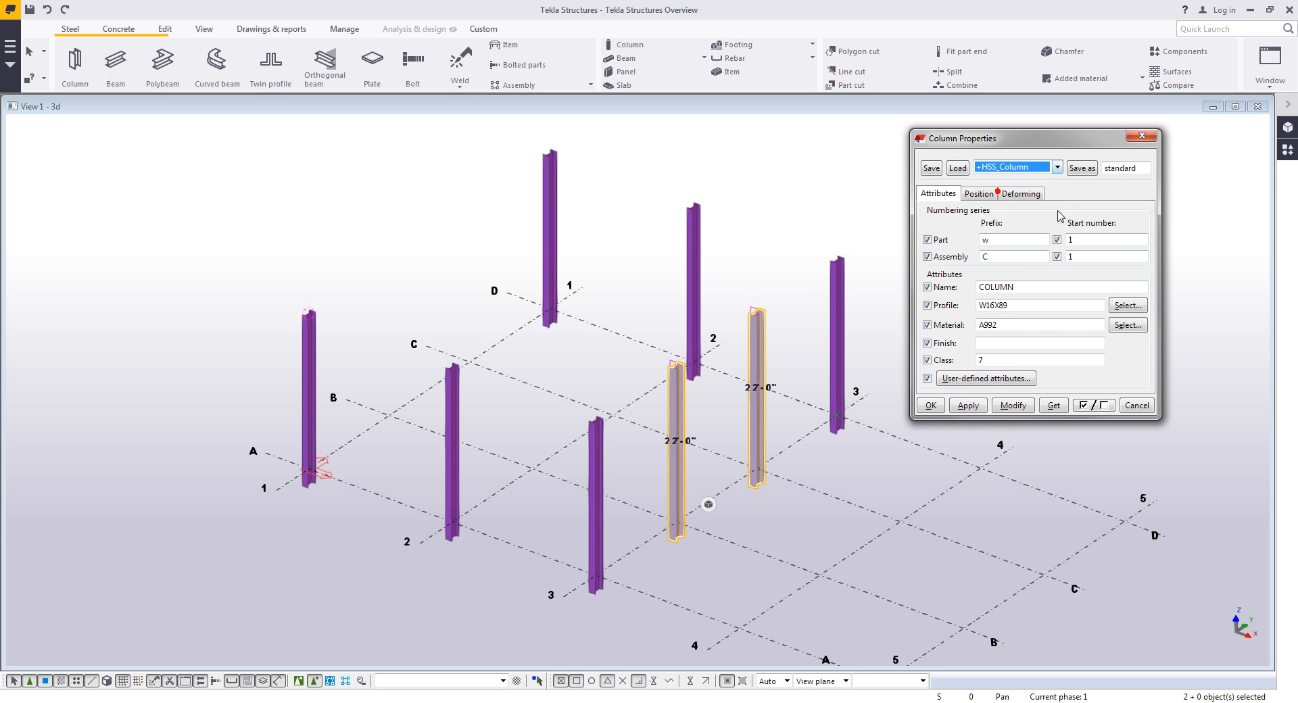
pyautogui.click(957, 168)
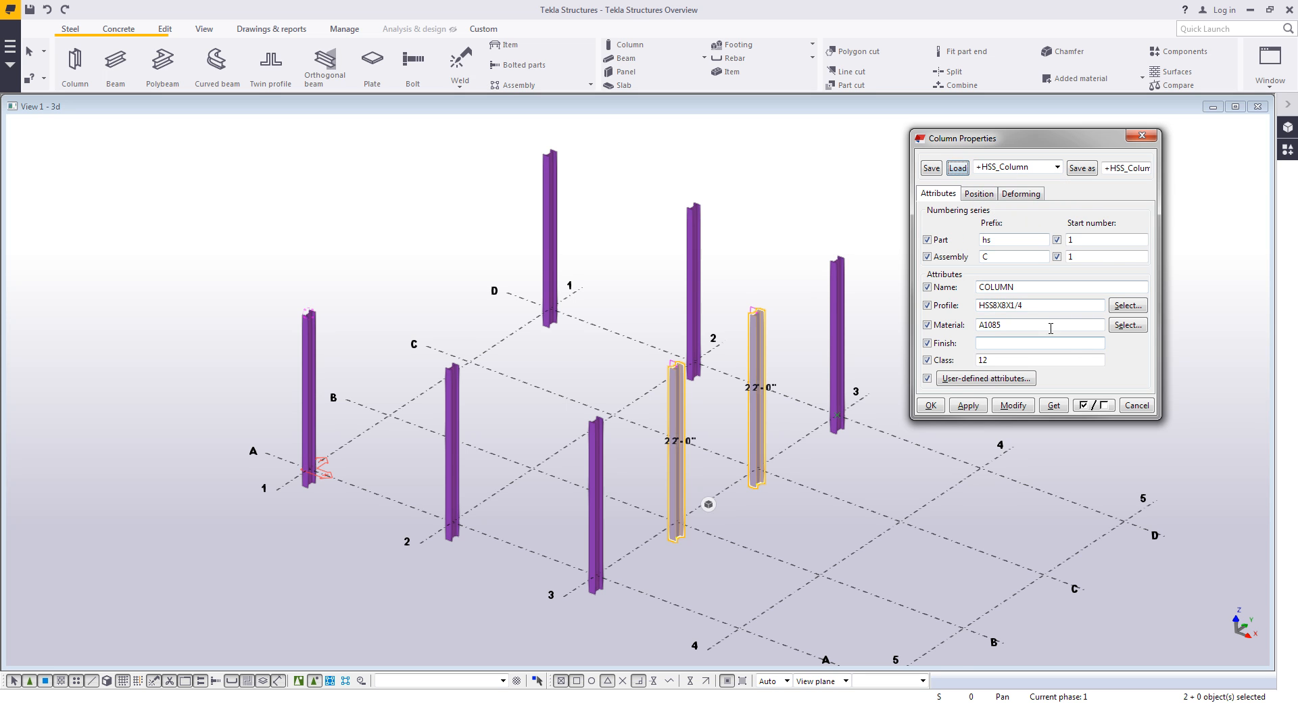
pyautogui.moveTo(1031, 306); pyautogui.dragTo(977, 326)
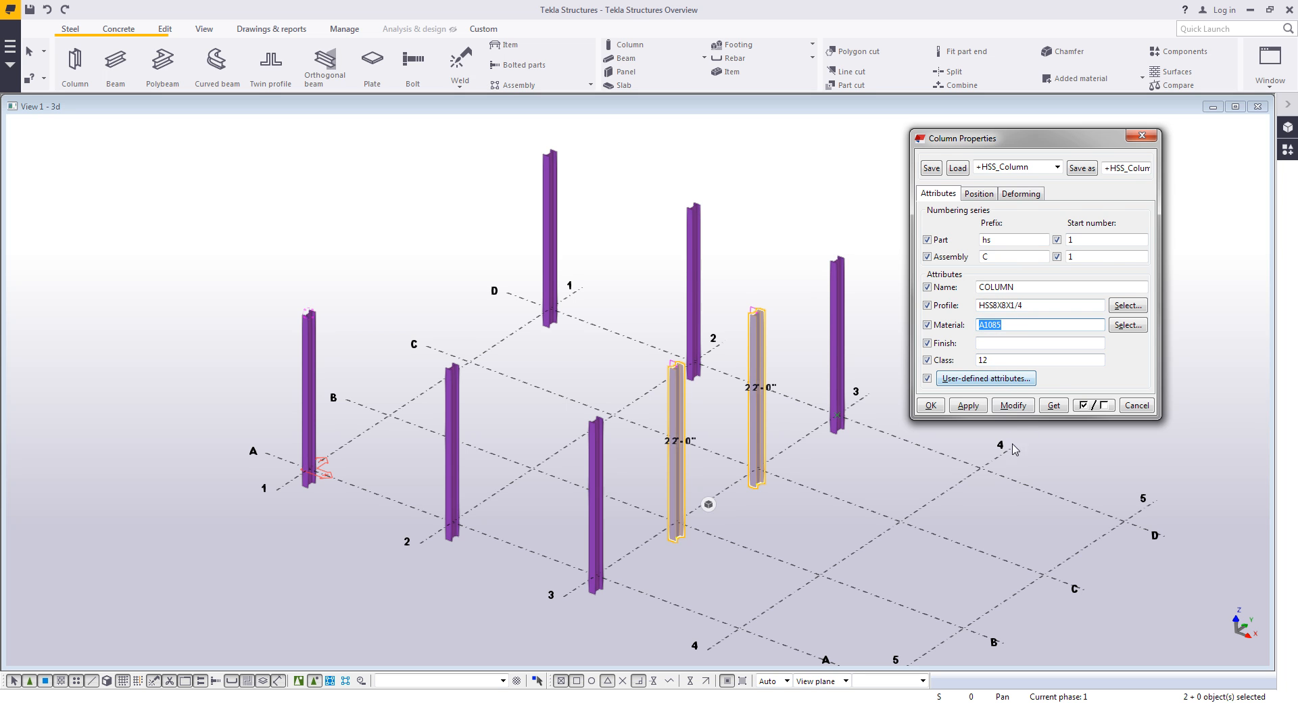
pyautogui.click(1014, 406)
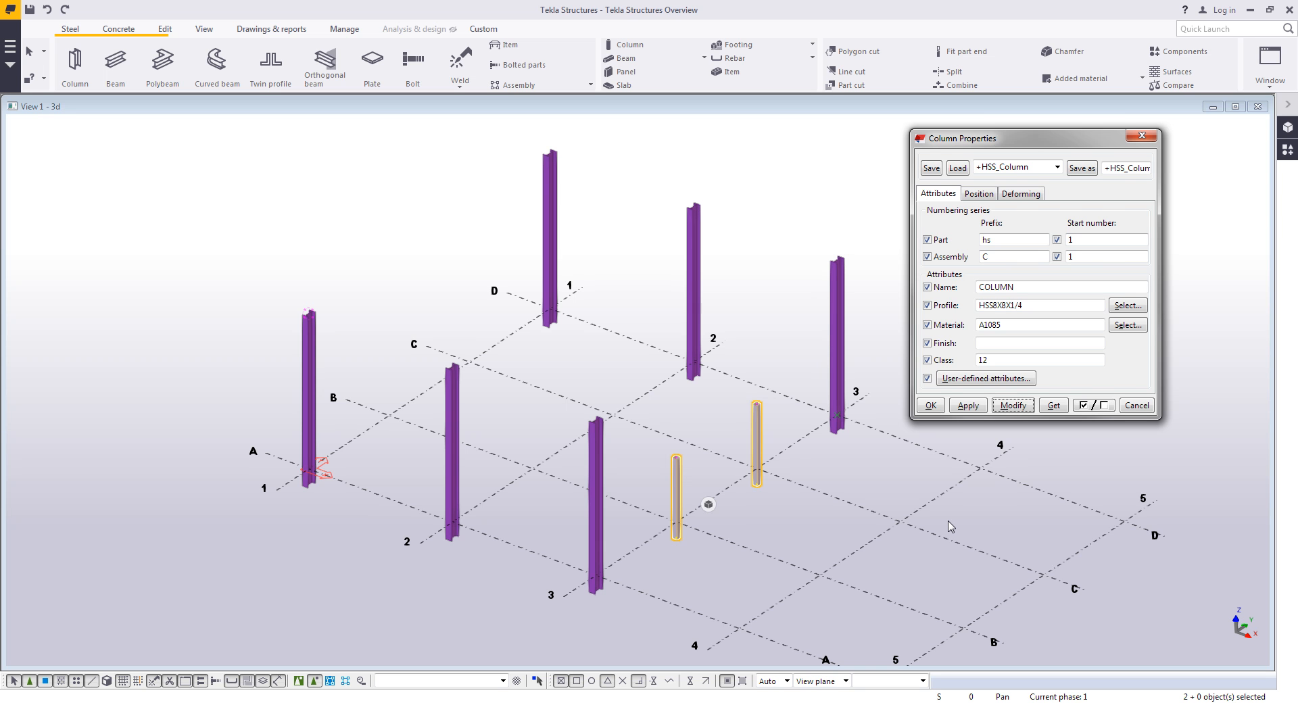
pyautogui.click(1137, 406)
# - Start the Pad footing command and load the +Pad_Footing properties
pyautogui.scroll(1, 976, 399)
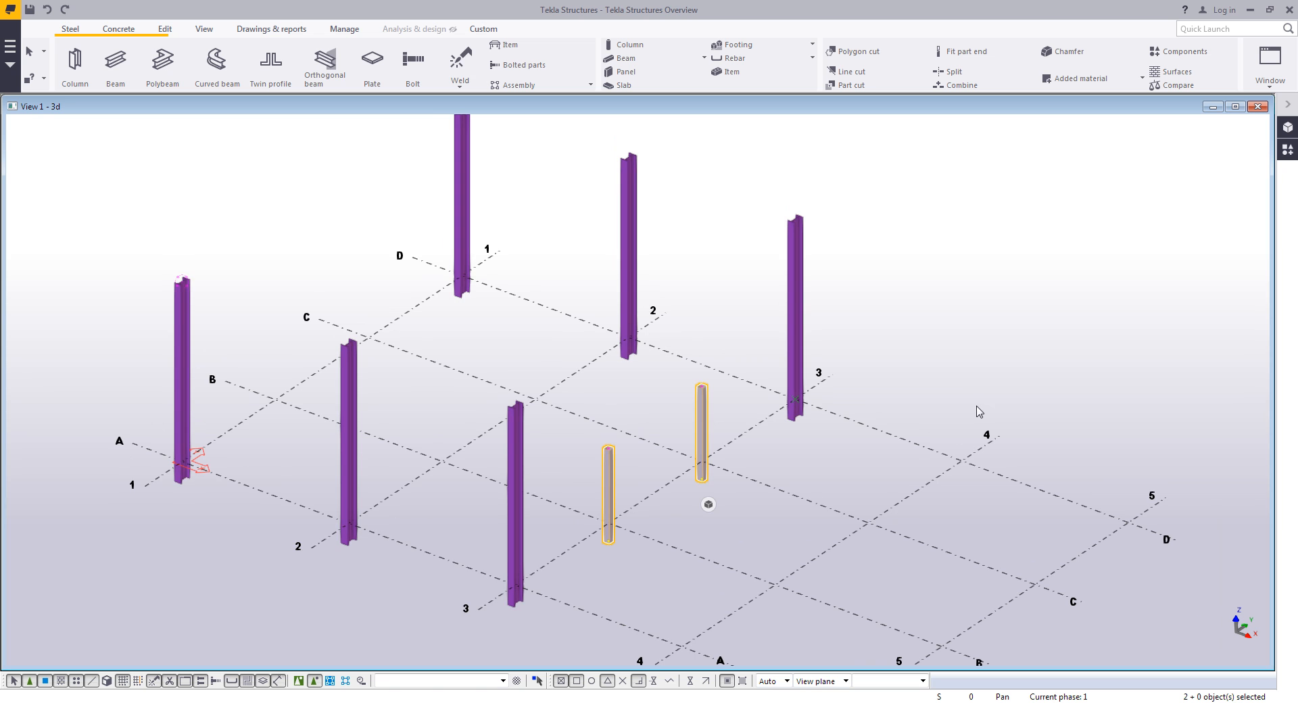
pyautogui.click(121, 34)
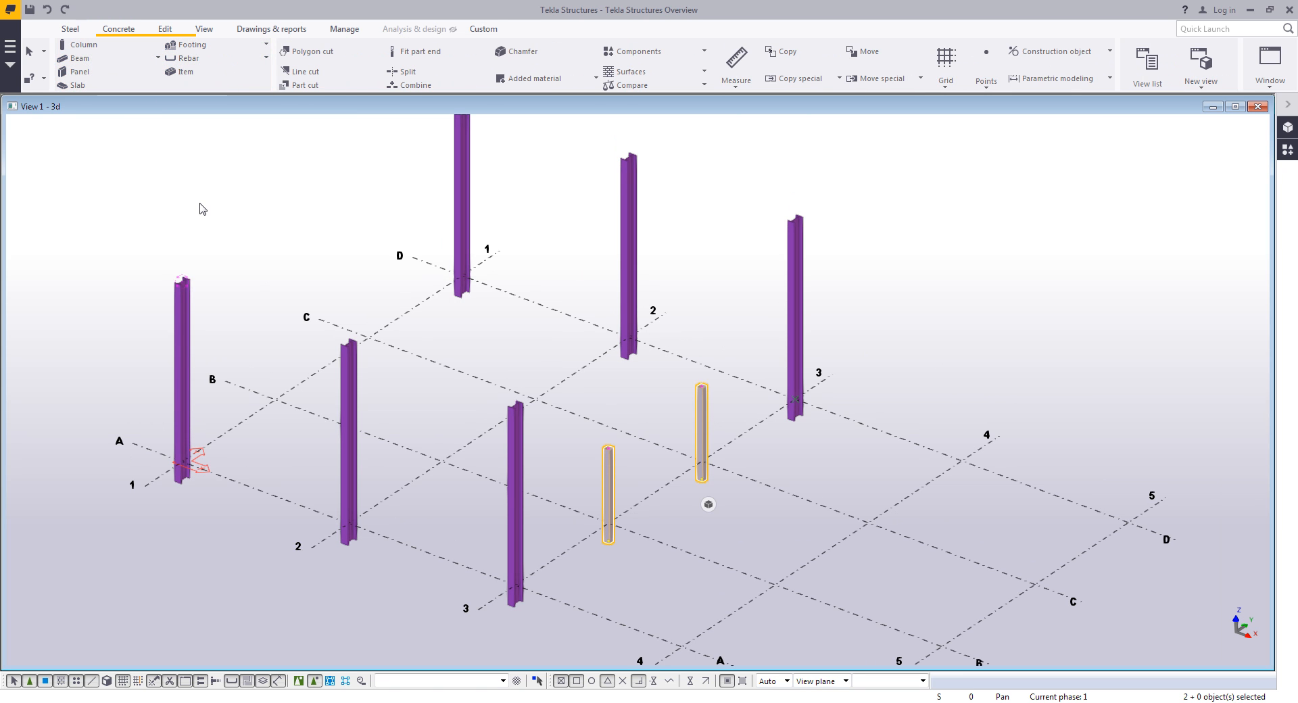
pyautogui.click(217, 46)
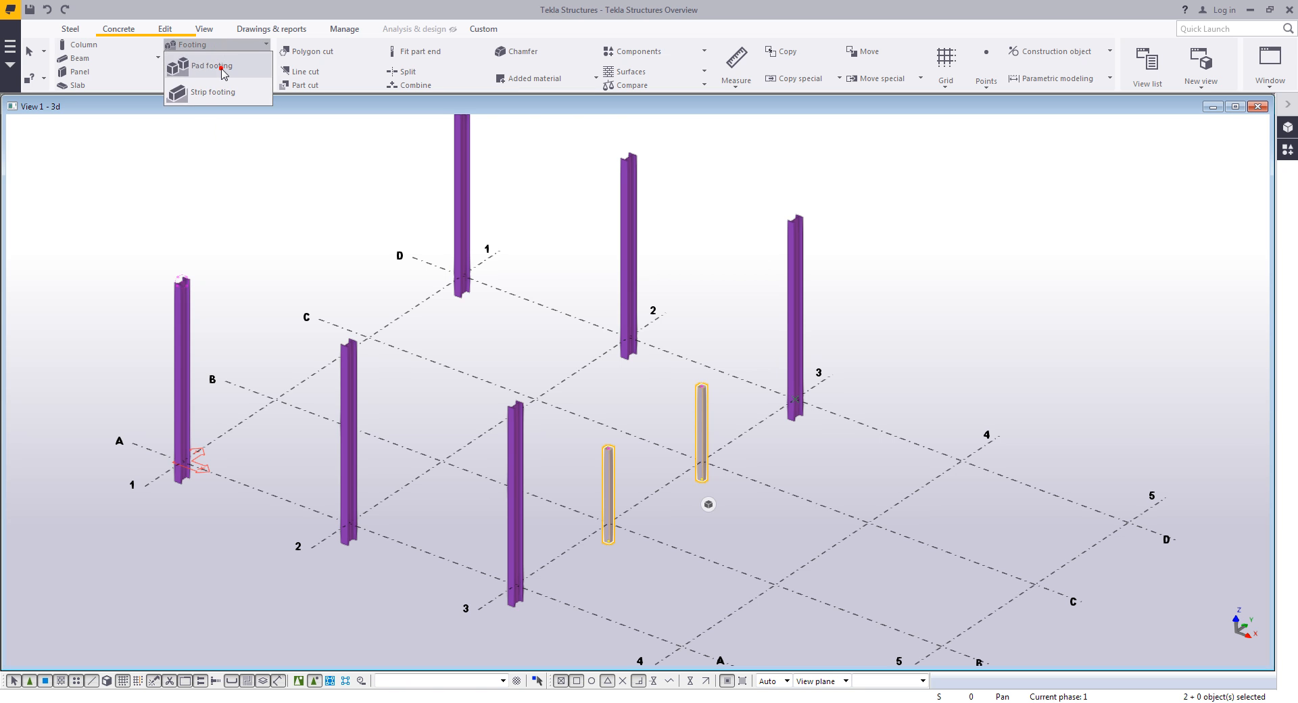
pyautogui.click(223, 73)
pyautogui.click(1118, 220)
pyautogui.click(1080, 256)
pyautogui.click(1035, 220)
pyautogui.click(1058, 245)
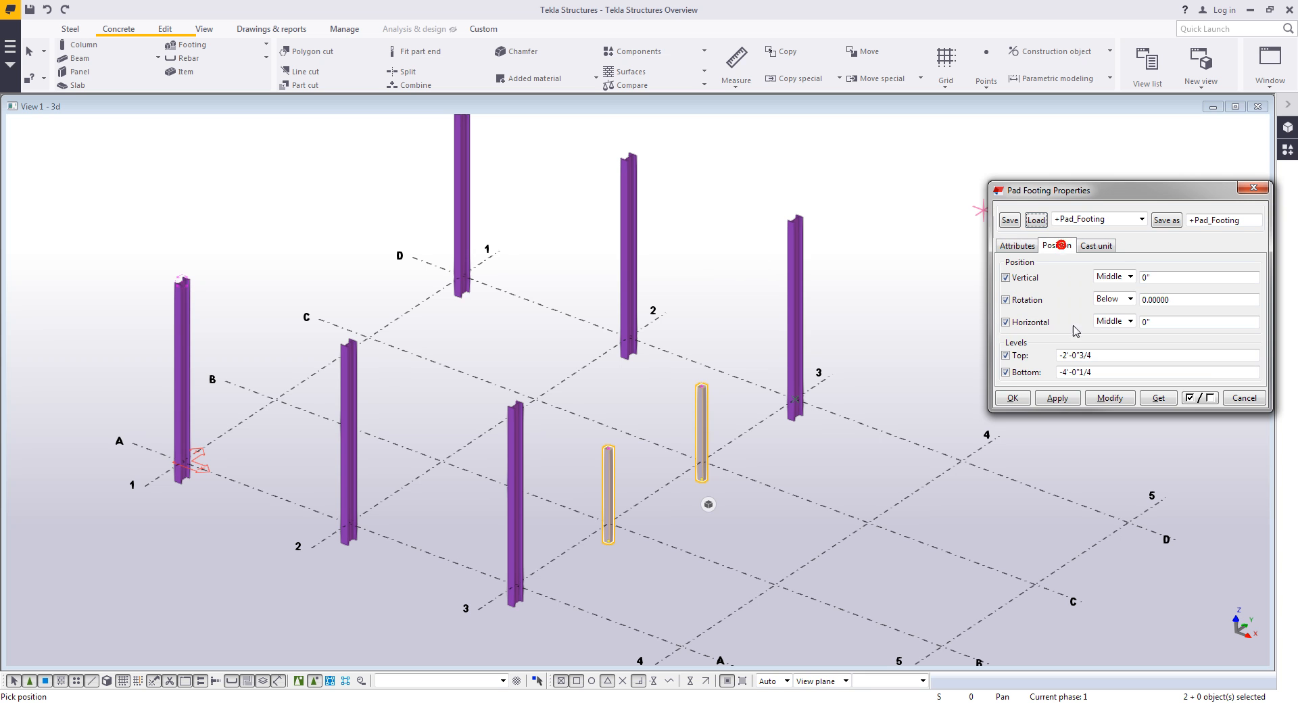
pyautogui.click(1013, 397)
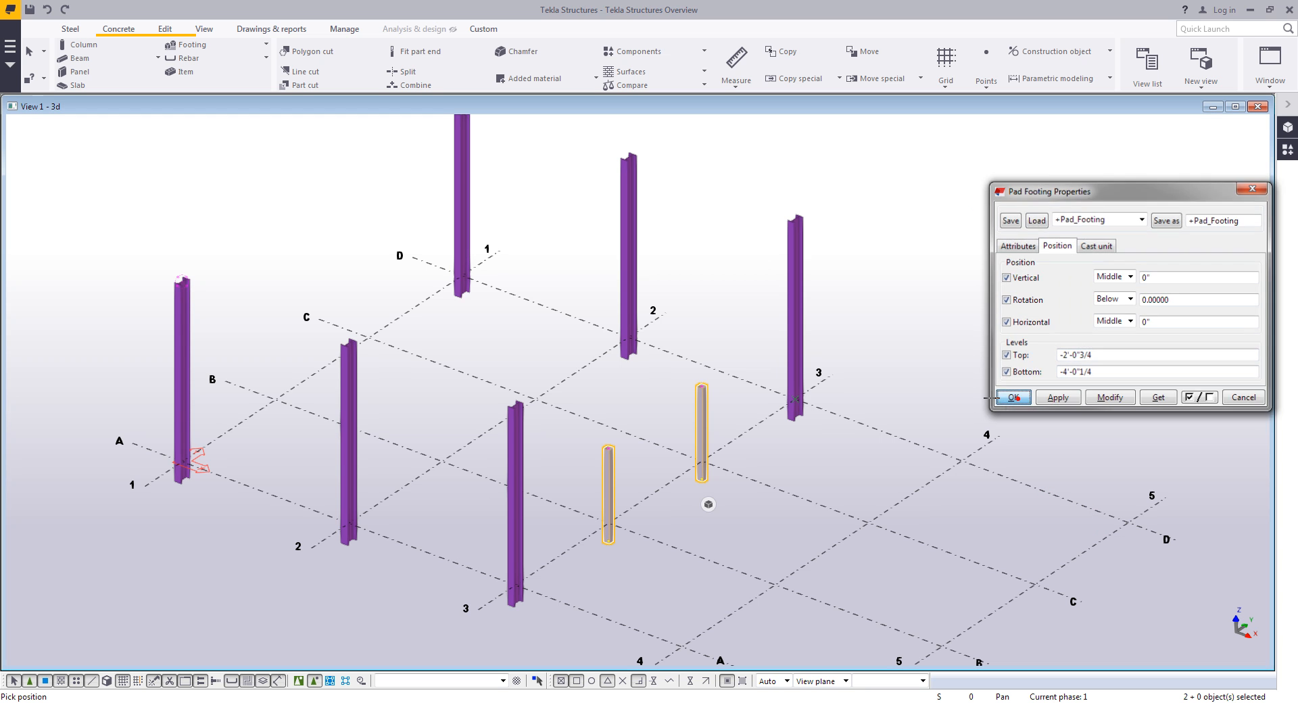
# - Place a pad footing under each of the eight columns and interrupt the command
pyautogui.click(182, 461)
pyautogui.click(457, 289)
pyautogui.click(348, 522)
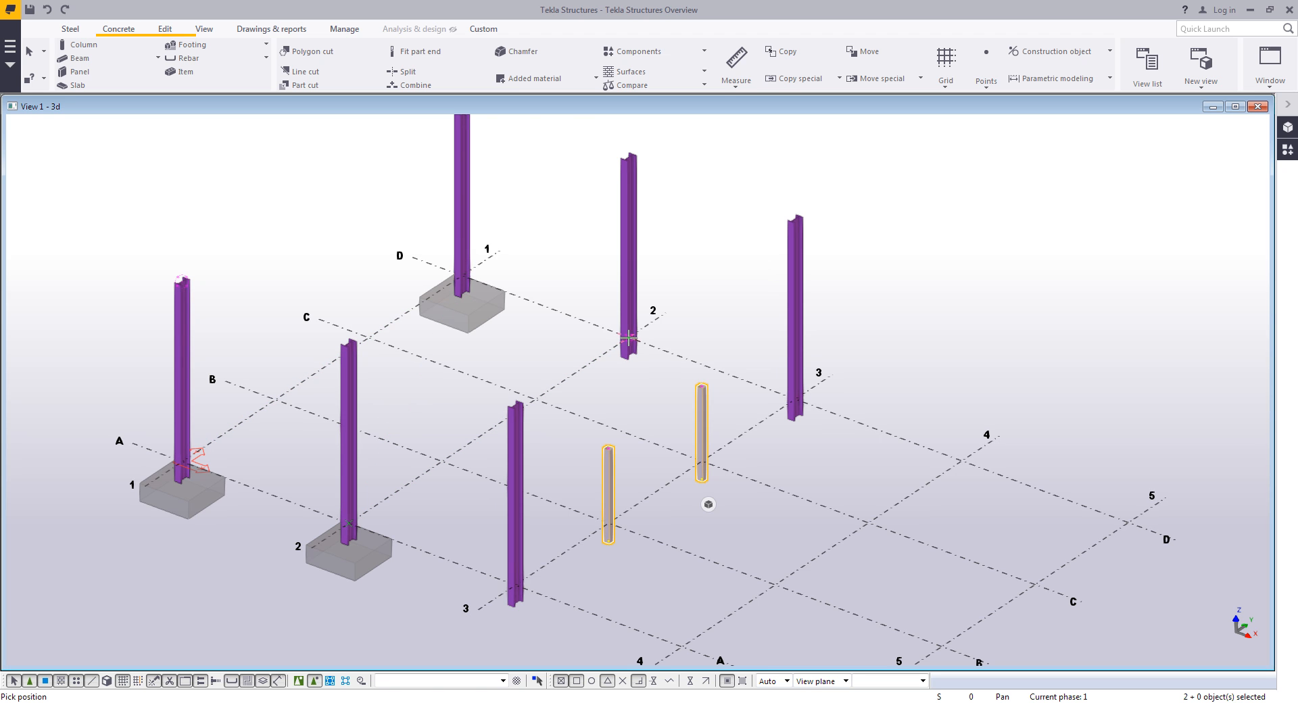
pyautogui.click(628, 338)
pyautogui.click(515, 583)
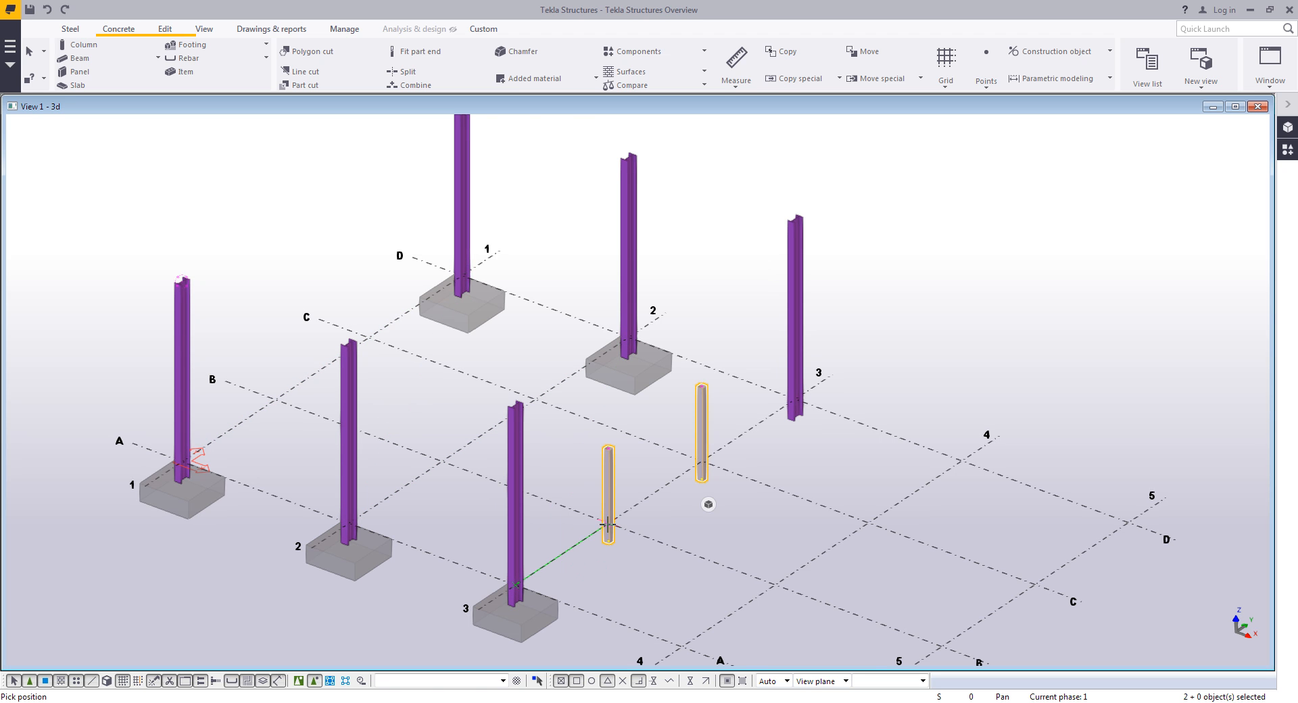
pyautogui.click(607, 523)
pyautogui.click(700, 463)
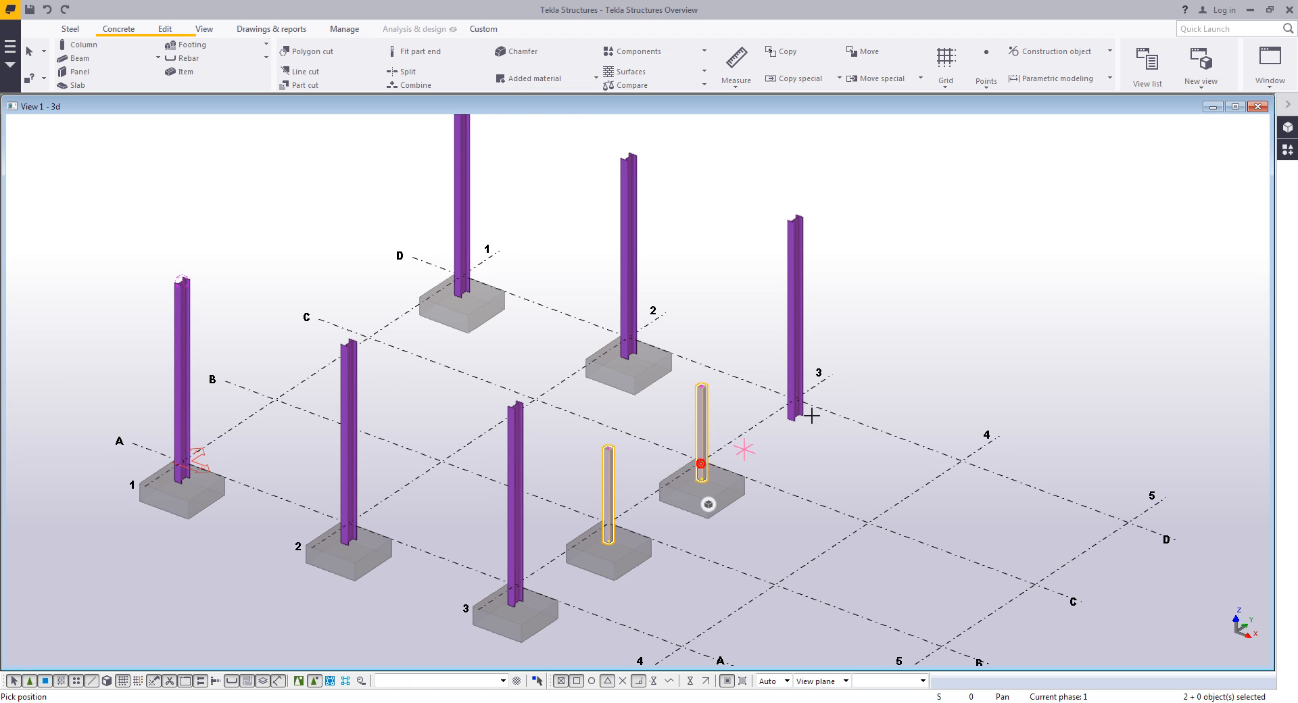
pyautogui.click(796, 402)
pyautogui.rightClick(962, 334)
pyautogui.click(978, 345)
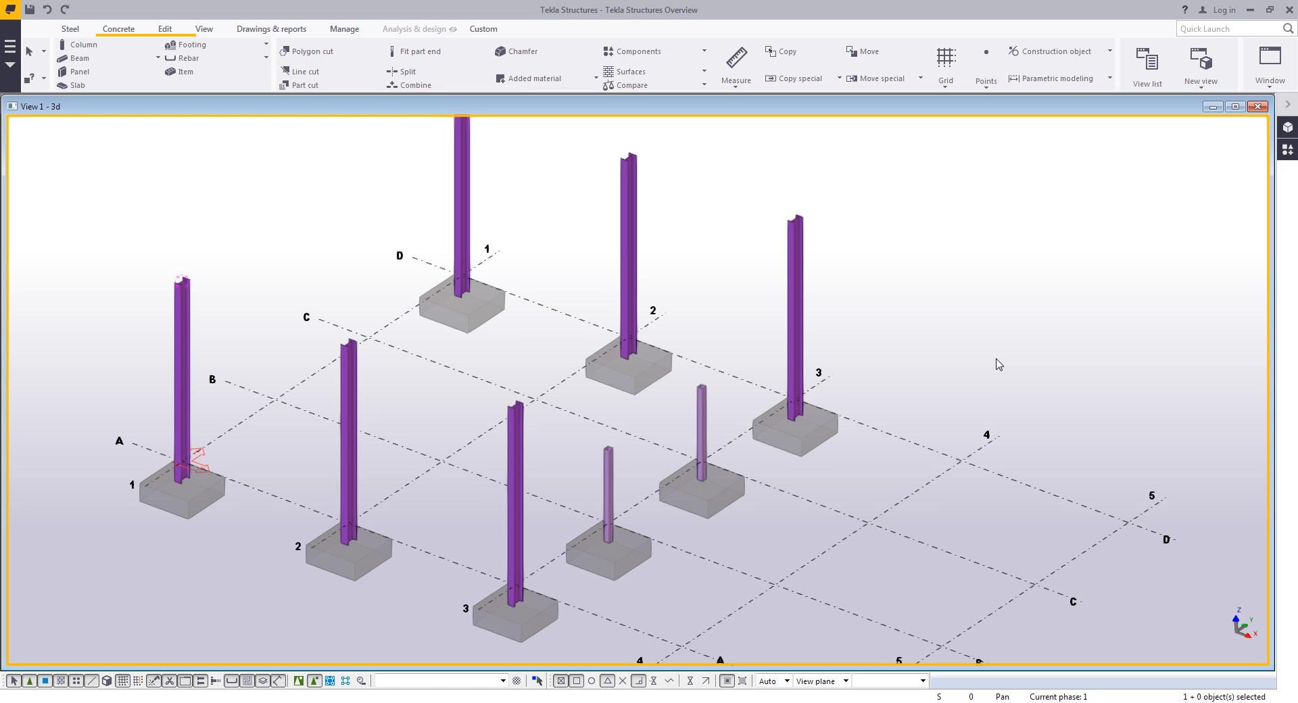
# - Open the Applications & components catalog and expand the Steel Detailing group
pyautogui.moveTo(495, 509); pyautogui.dragTo(677, 452, button='middle')
pyautogui.scroll(2, 459, 457)
pyautogui.scroll(4, 405, 406)
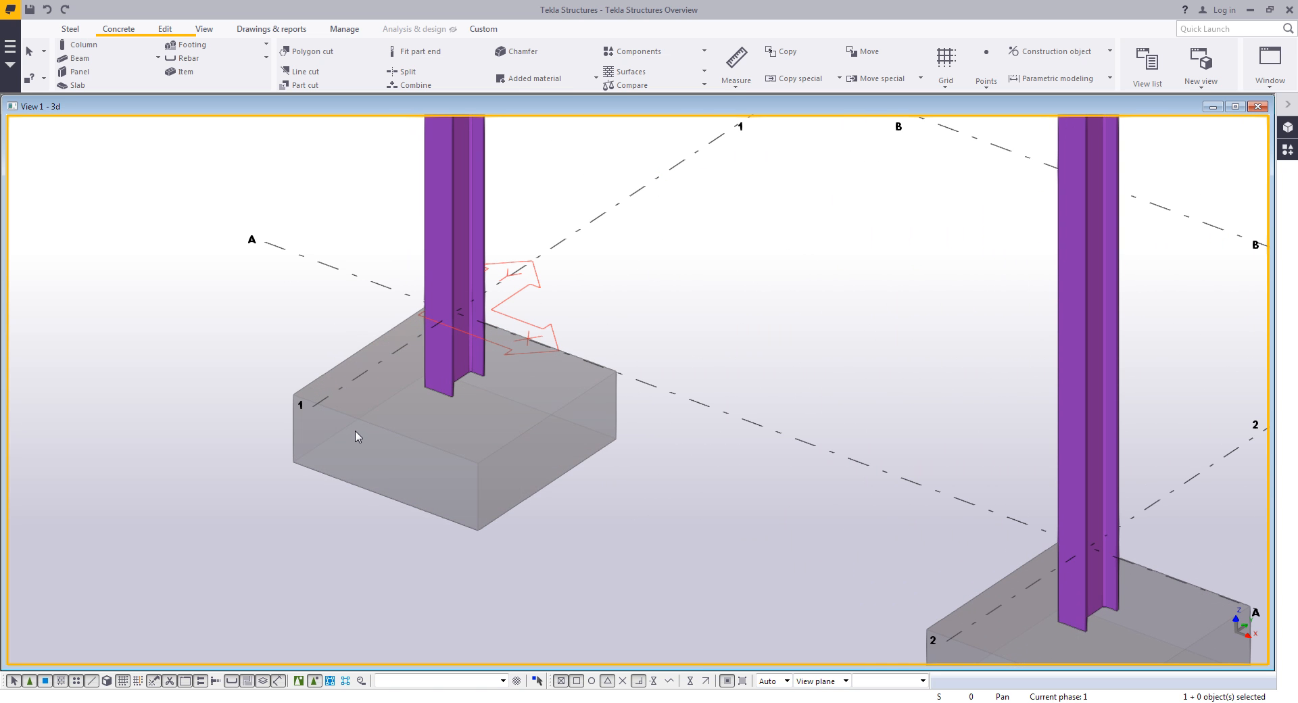
pyautogui.click(70, 28)
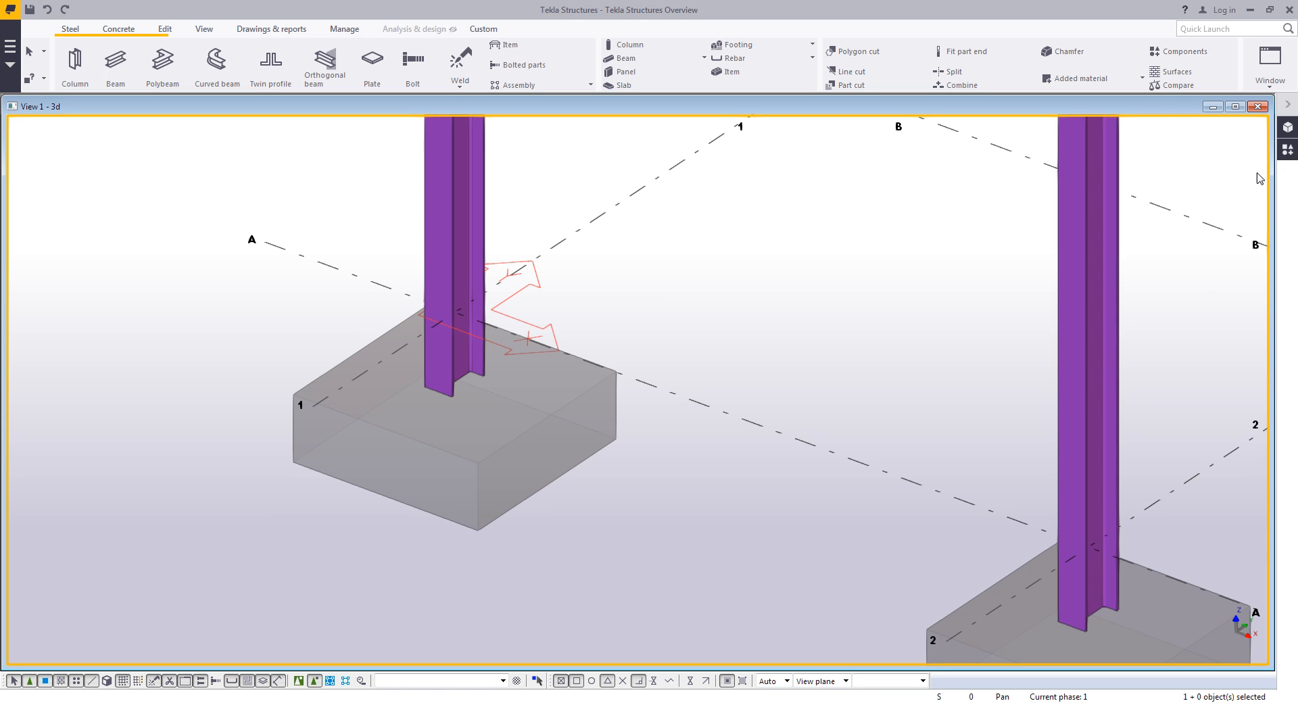
pyautogui.click(1287, 150)
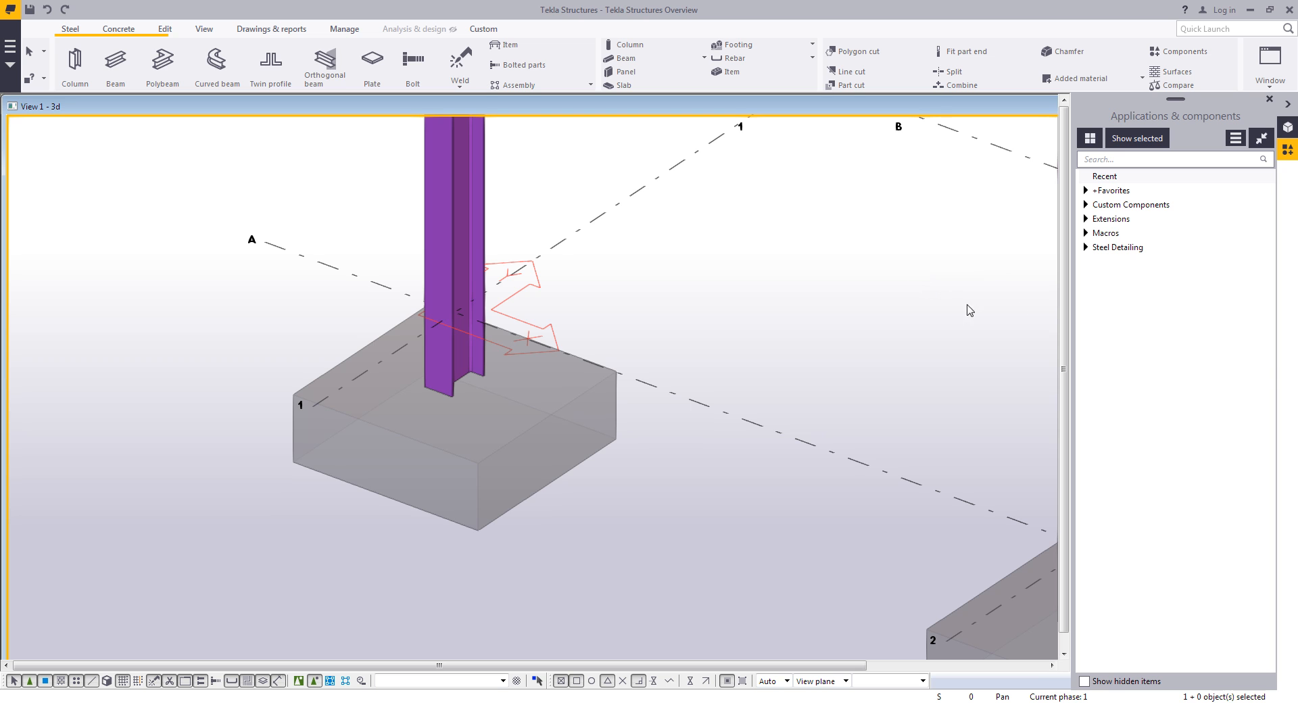
pyautogui.click(1085, 247)
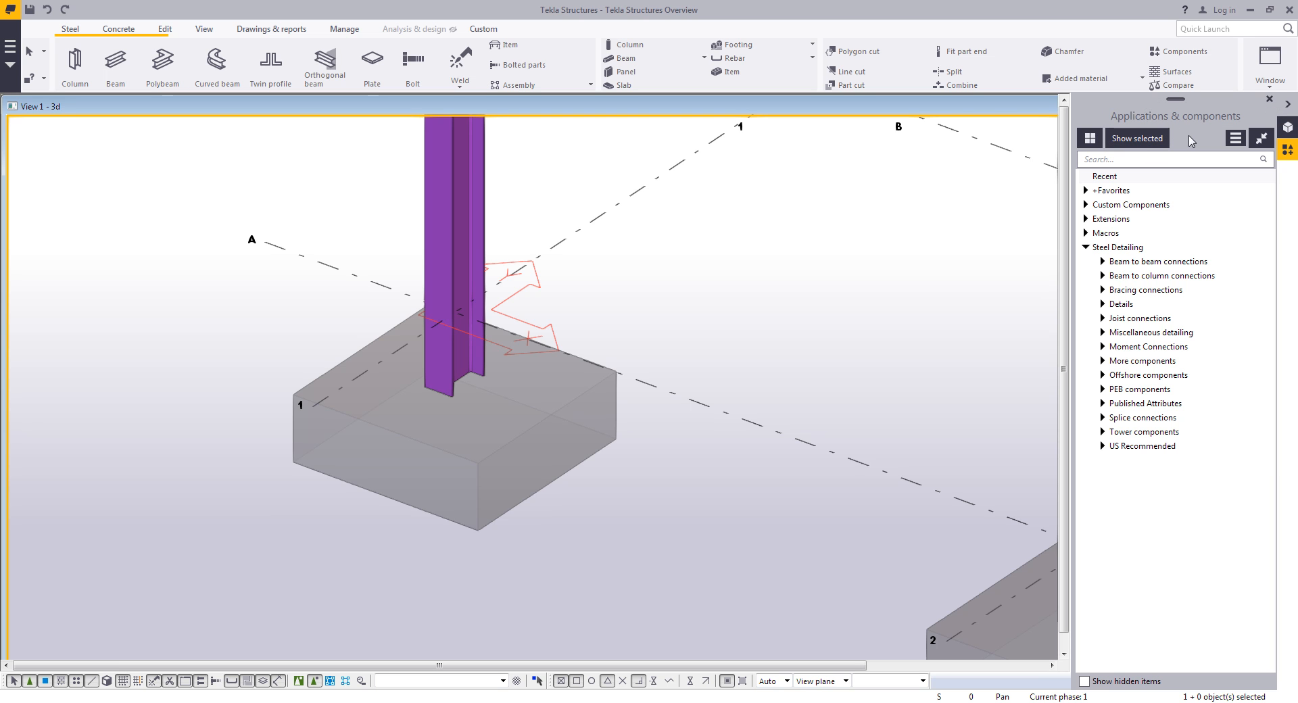
pyautogui.click(1136, 161)
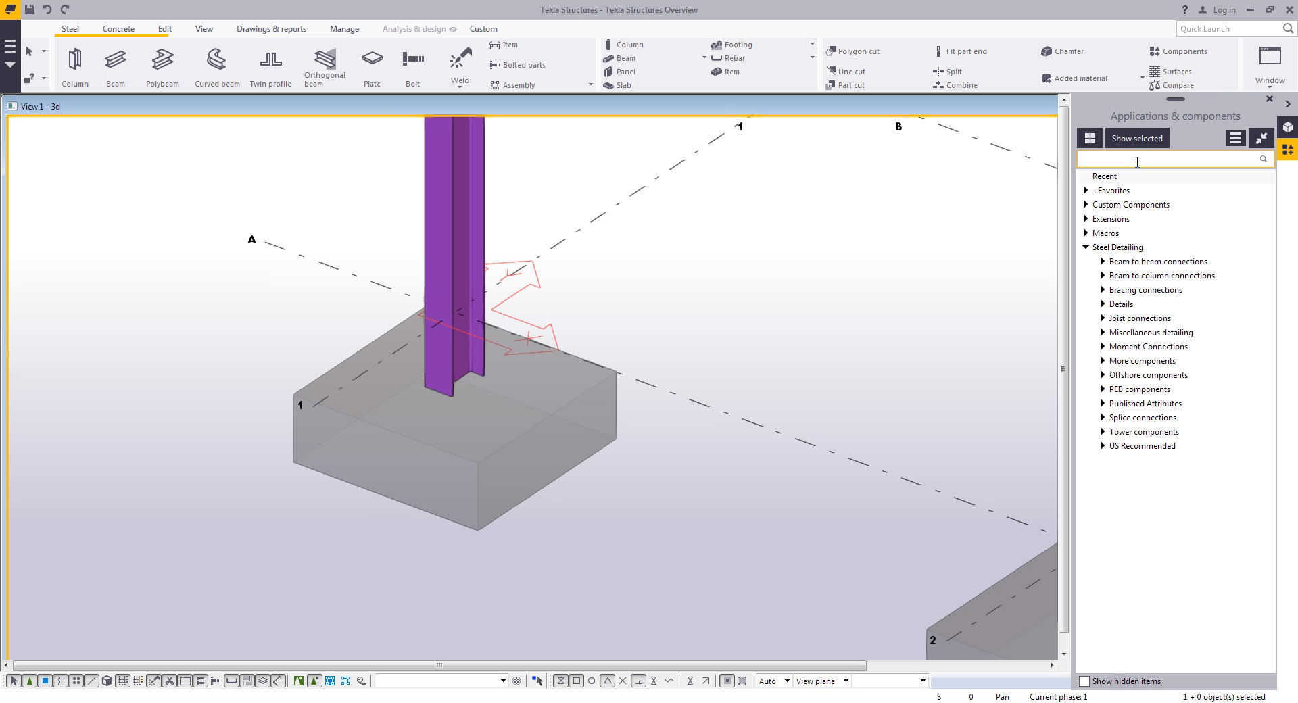
pyautogui.write('base')
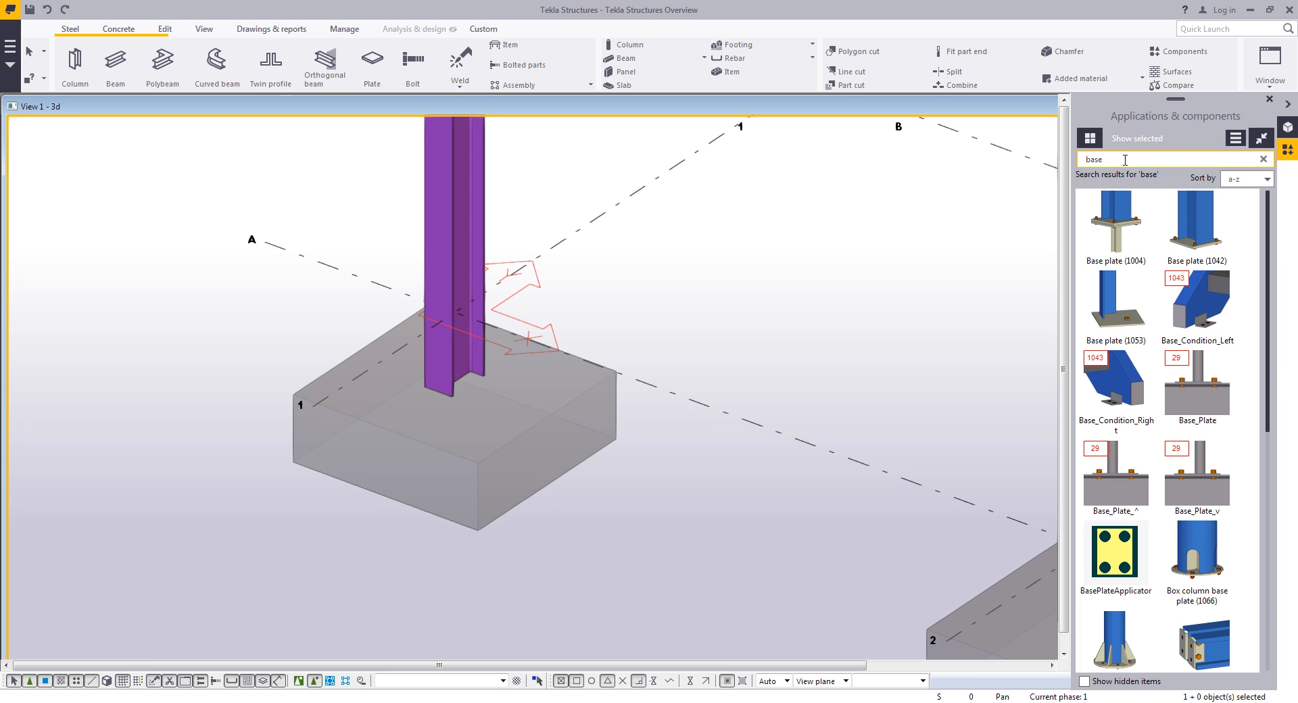
pyautogui.press('BackSpace')
pyautogui.press('BackSpace')
pyautogui.press('BackSpace')
pyautogui.press('BackSpace')
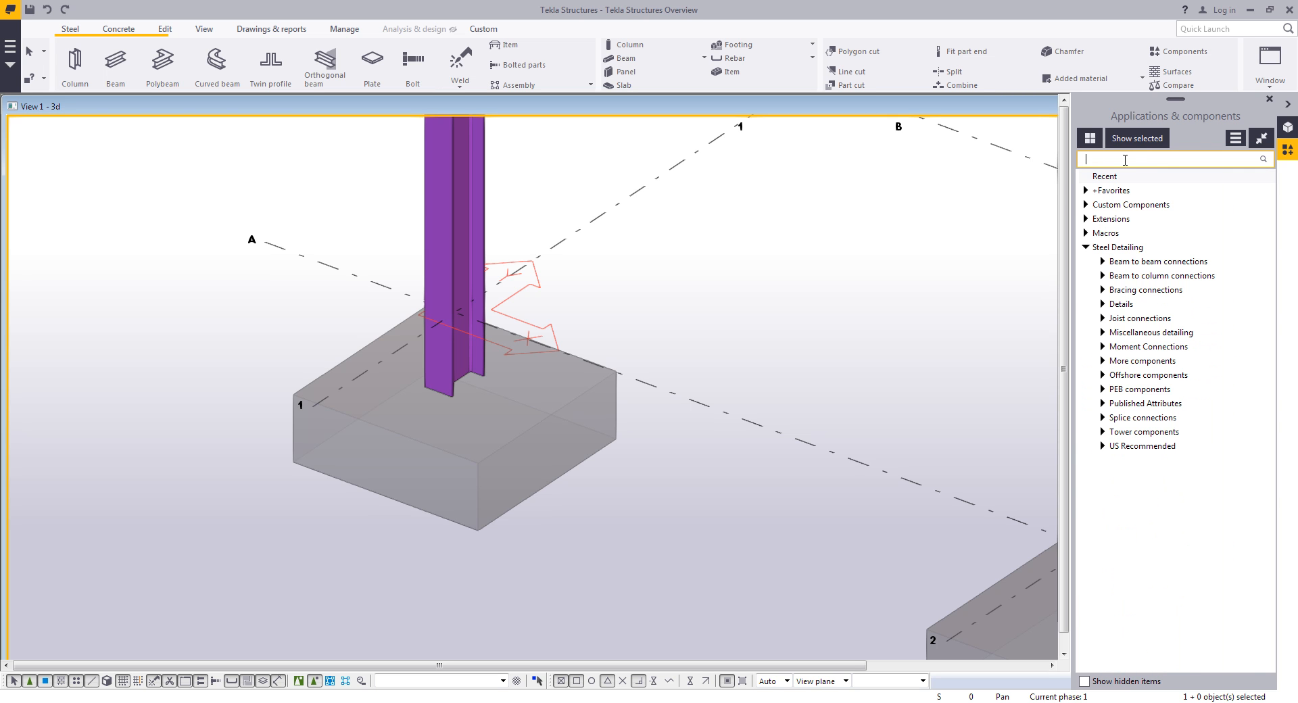
# - Search the catalog for pad components with hidden items shown and apply Pad footing reinforcement (77) to the footing at A-1
pyautogui.write('pad')
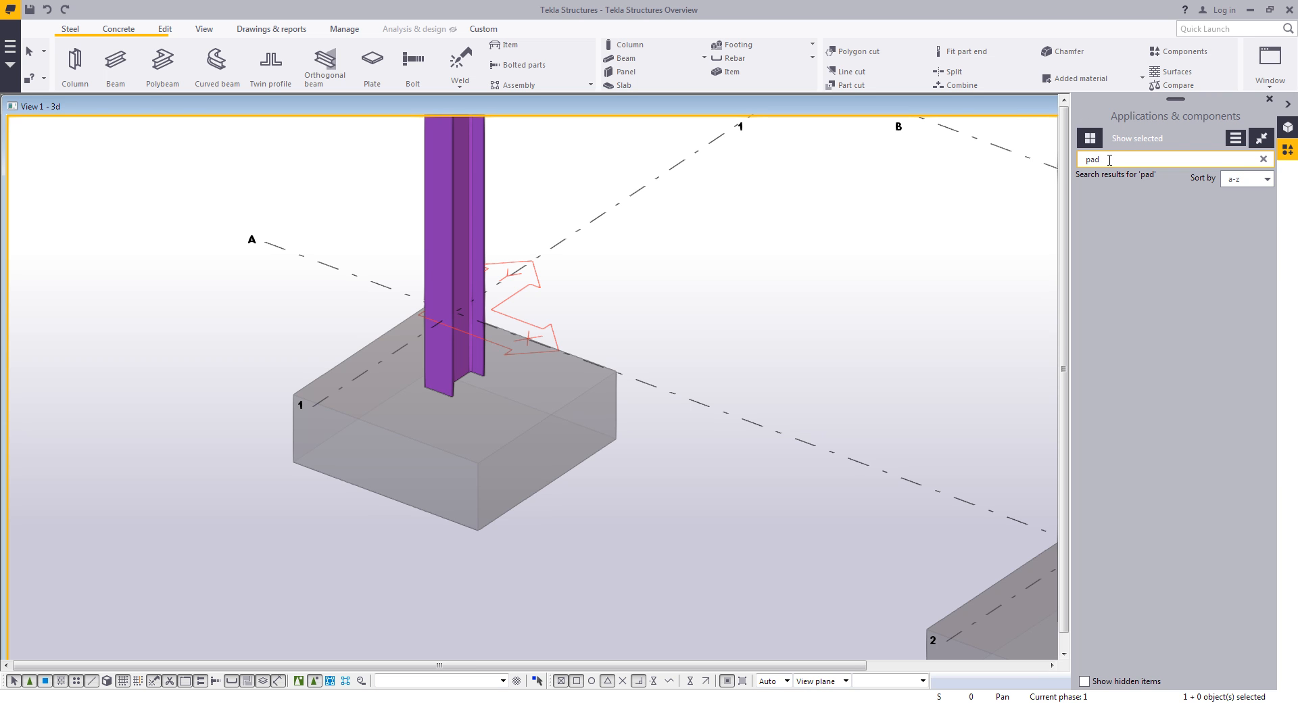
pyautogui.click(1083, 683)
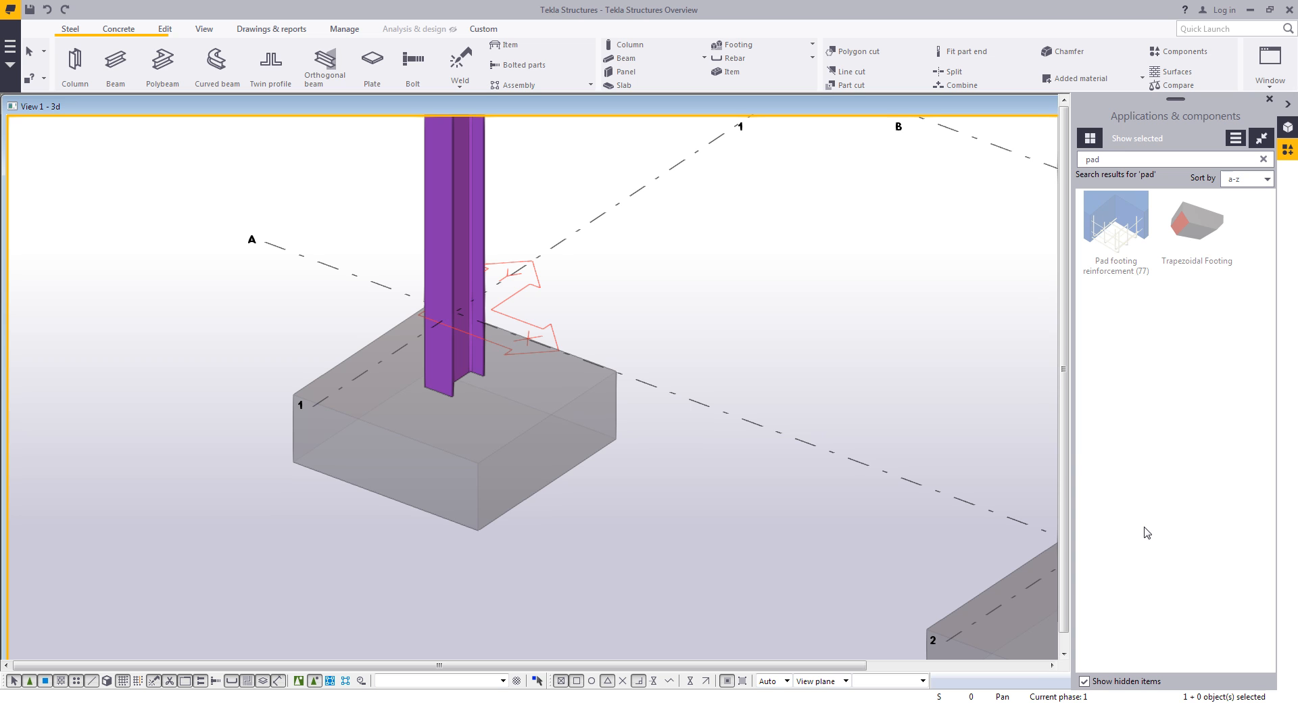
pyautogui.click(1124, 267)
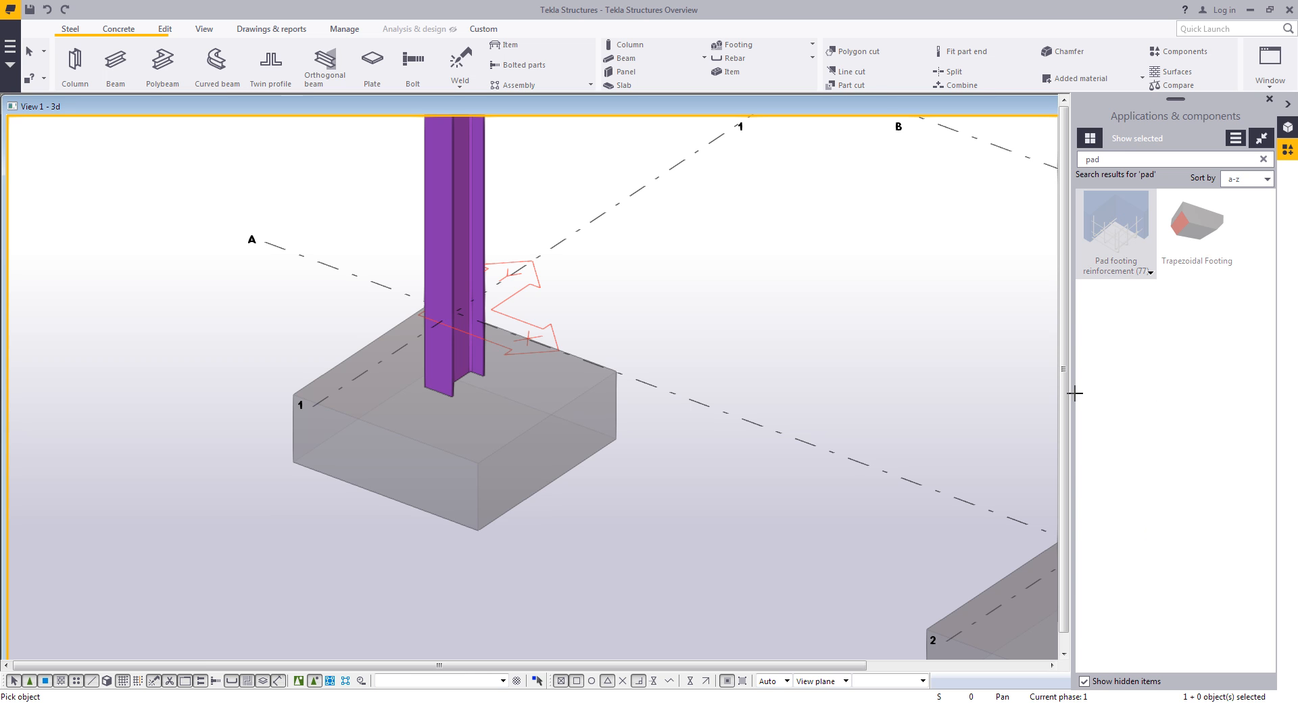
pyautogui.click(597, 449)
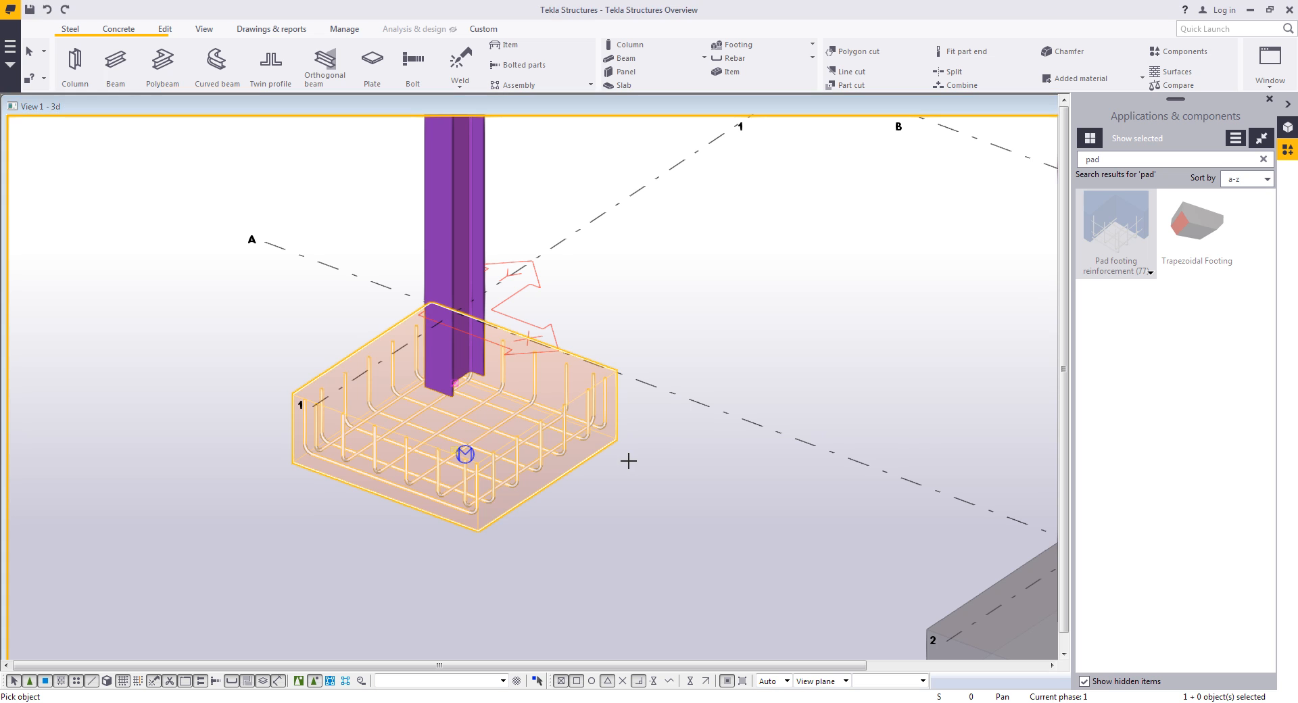
pyautogui.rightClick(652, 478)
pyautogui.click(654, 486)
# - Turn on direct modification and stretch the A-1 footing to about 9'-10" by 9'-10" in plan
pyautogui.moveTo(651, 482); pyautogui.dragTo(700, 463, button='middle')
pyautogui.scroll(2, 653, 487)
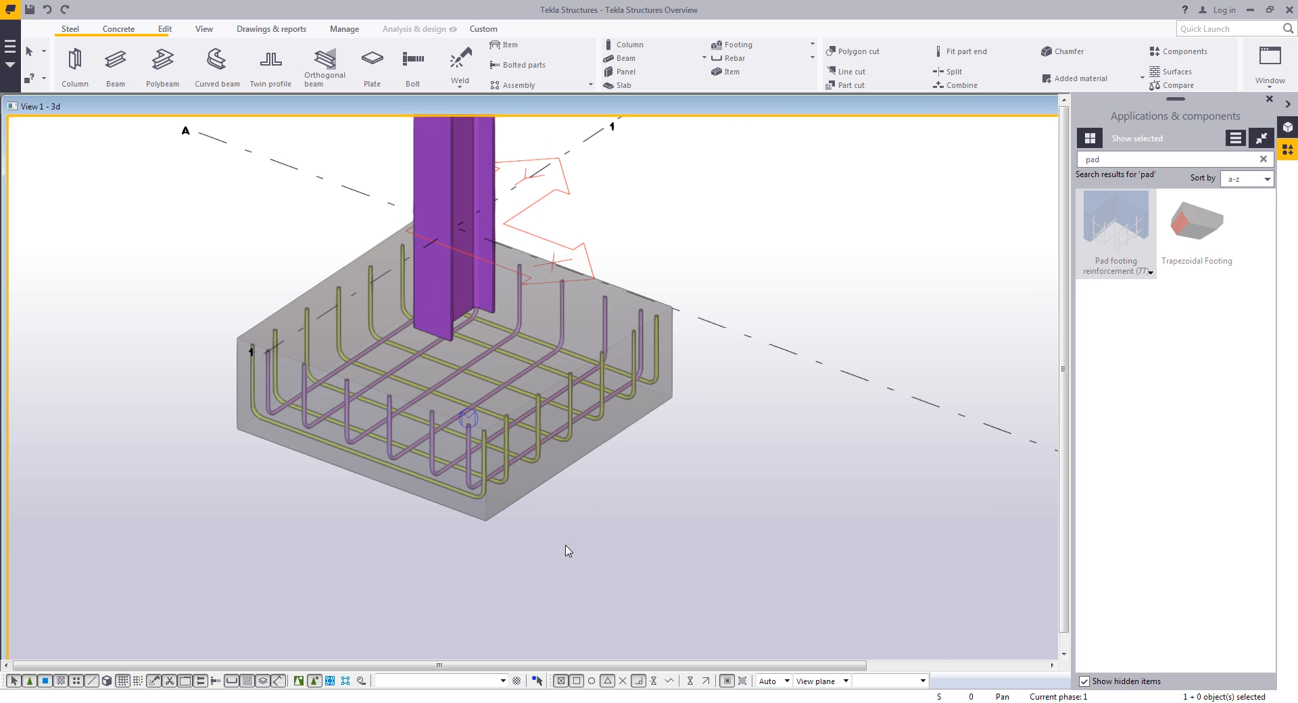
pyautogui.click(537, 681)
pyautogui.click(599, 449)
pyautogui.moveTo(597, 450); pyautogui.dragTo(763, 511)
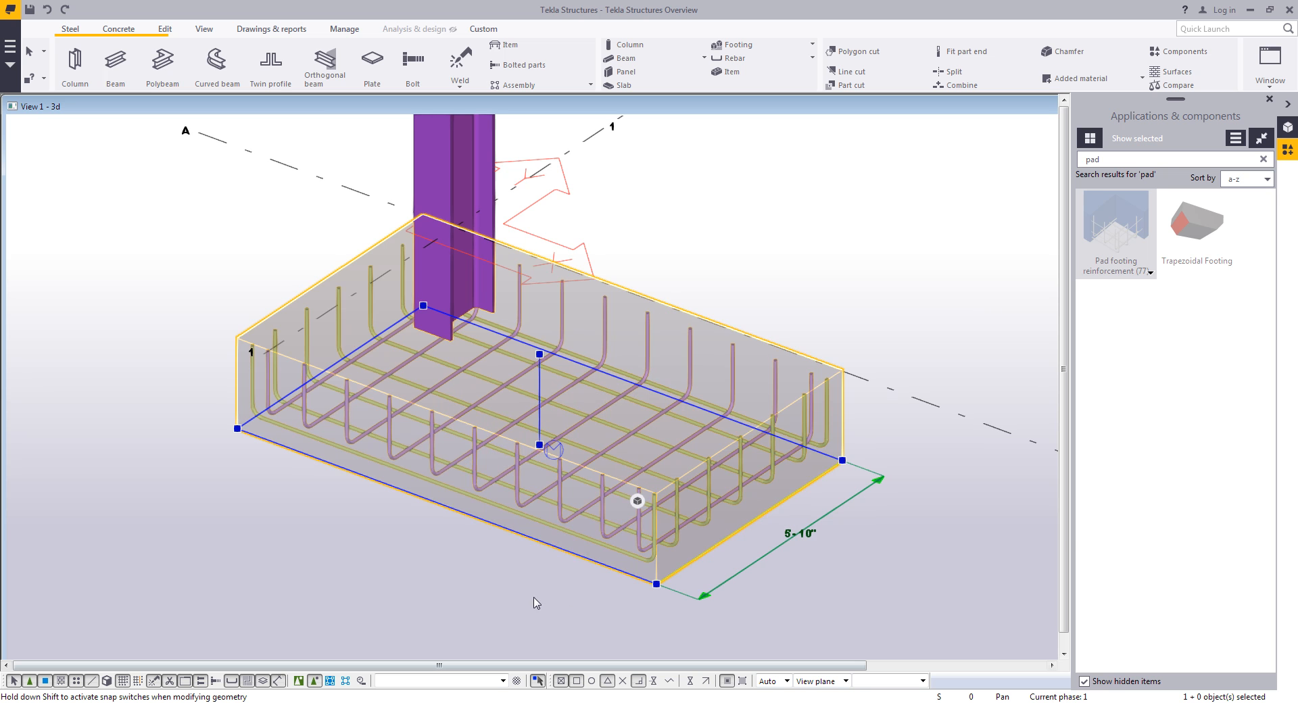
pyautogui.moveTo(525, 614); pyautogui.dragTo(531, 525, button='middle')
pyautogui.moveTo(545, 466); pyautogui.dragTo(492, 543)
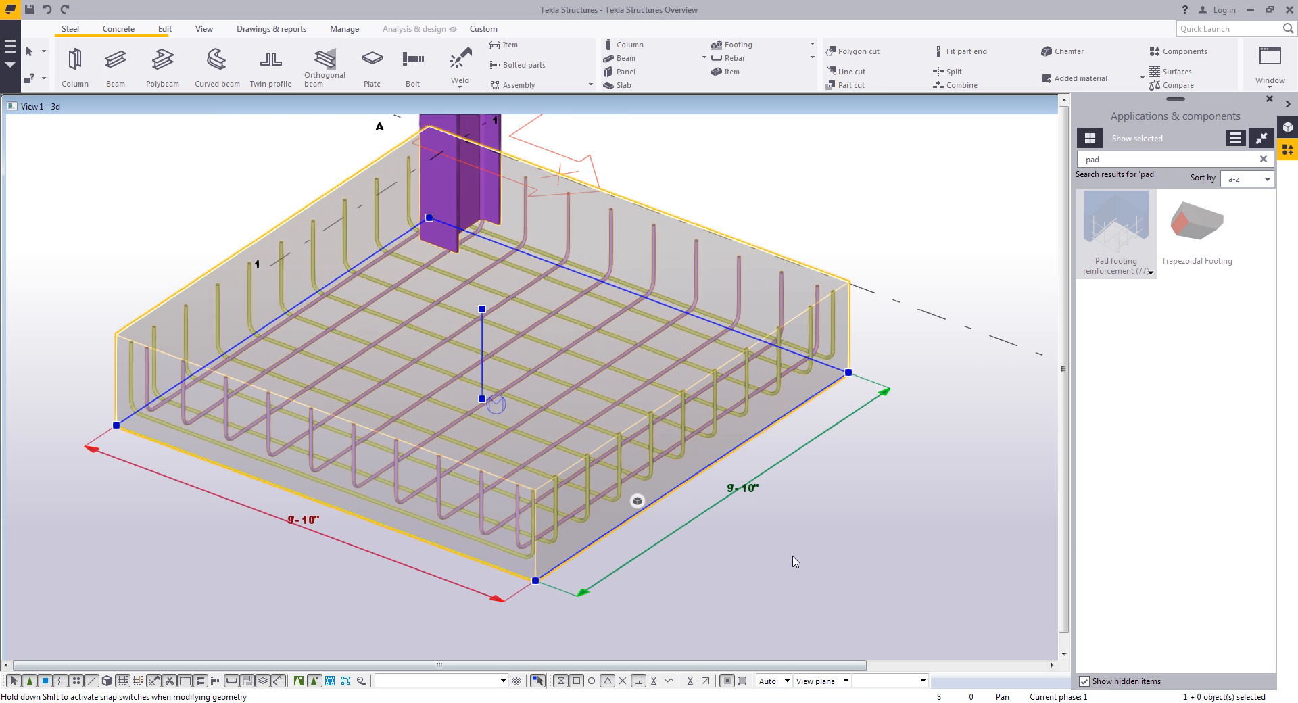
# - Adjust the A-1 footing's depth and other edges using its direct modification handles
pyautogui.moveTo(482, 399); pyautogui.dragTo(488, 476)
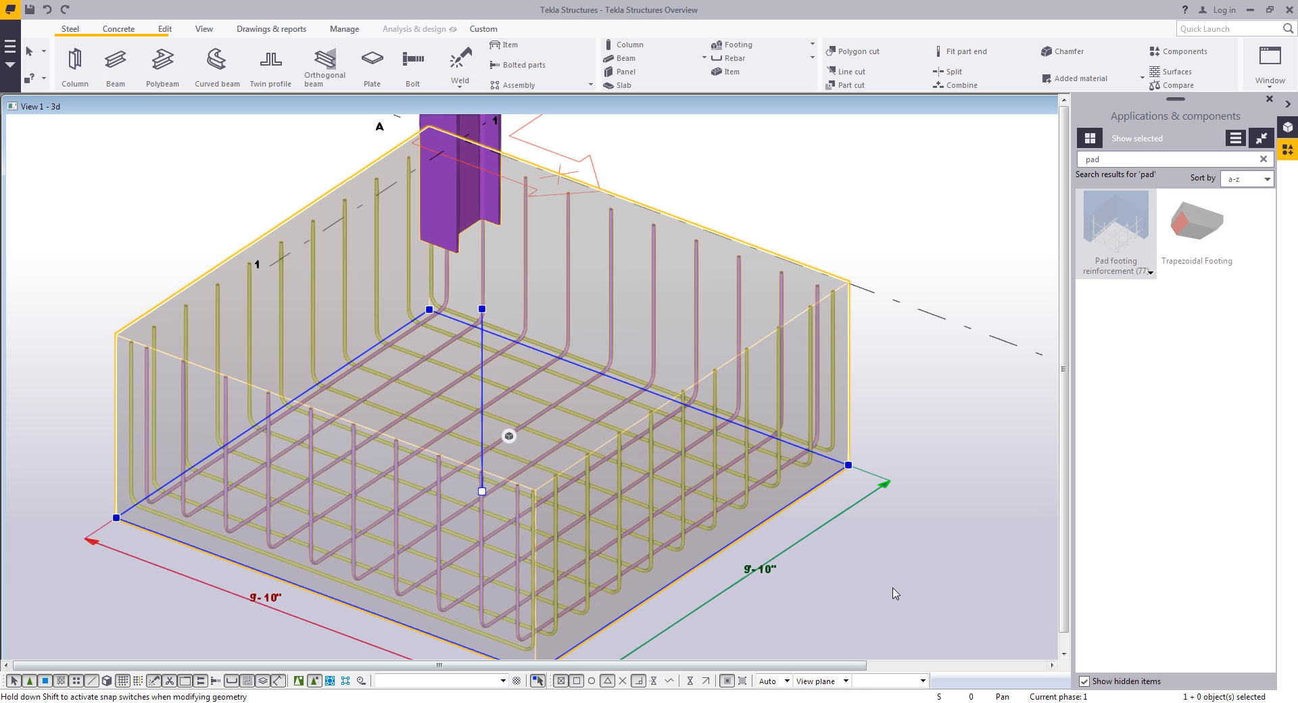
pyautogui.moveTo(481, 491); pyautogui.dragTo(482, 355)
pyautogui.moveTo(426, 548); pyautogui.dragTo(494, 486)
pyautogui.moveTo(659, 441); pyautogui.dragTo(584, 414)
pyautogui.click(768, 542)
pyautogui.scroll(-2, 774, 544)
pyautogui.moveTo(777, 545); pyautogui.dragTo(667, 574, button='middle')
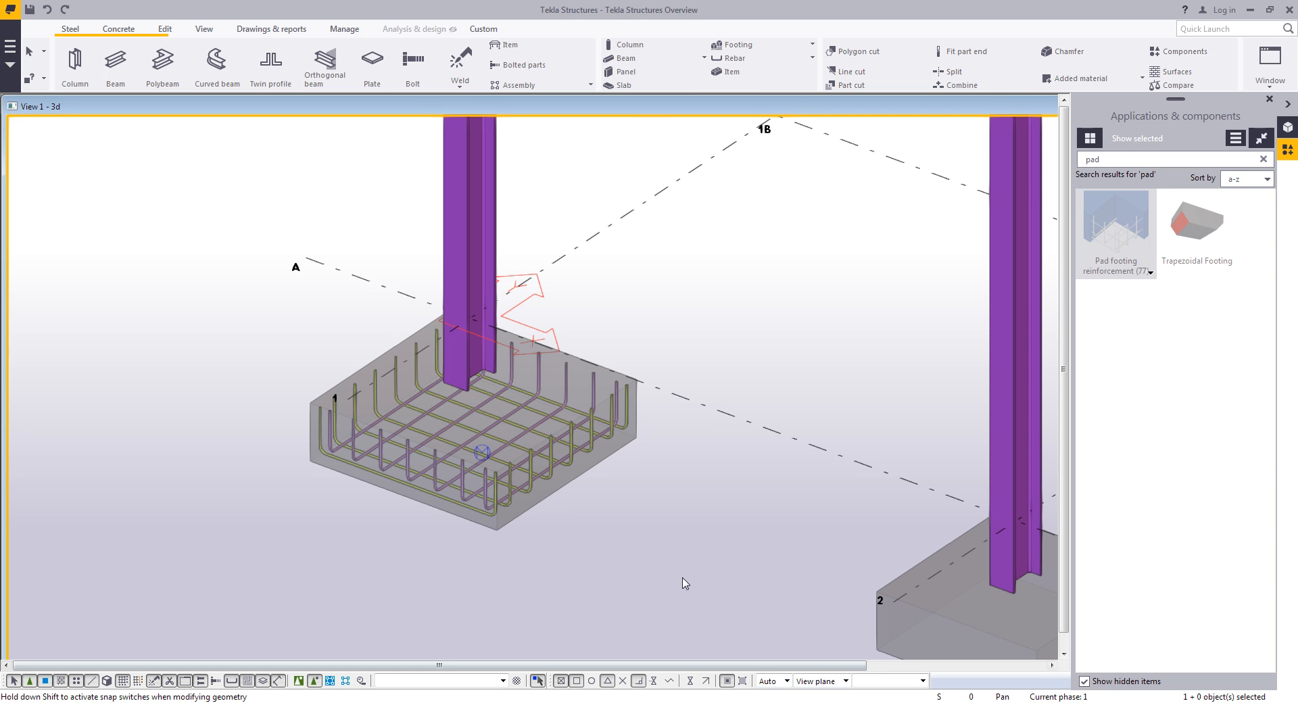
# - Search the catalog for base components and turn off showing hidden items
pyautogui.doubleClick(1131, 159)
pyautogui.write('base')
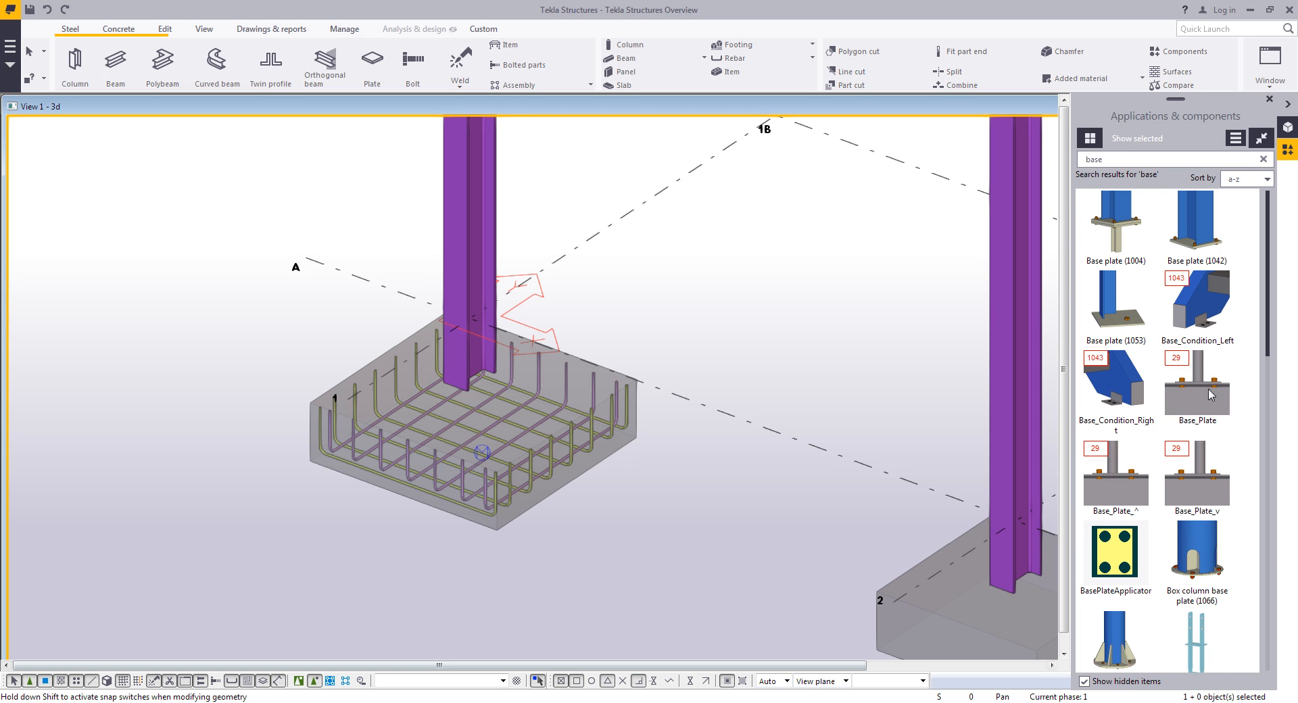
pyautogui.scroll(-1, 1224, 441)
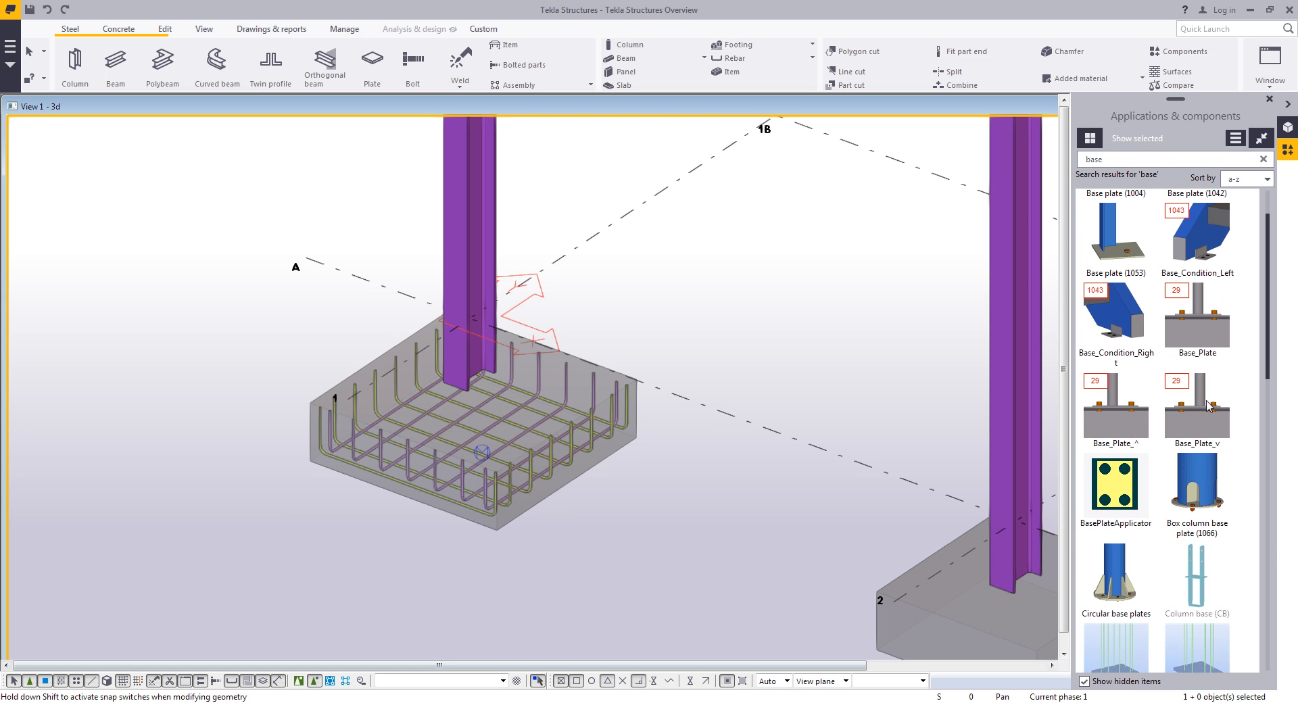
pyautogui.scroll(-2, 1226, 467)
pyautogui.scroll(-10, 1228, 466)
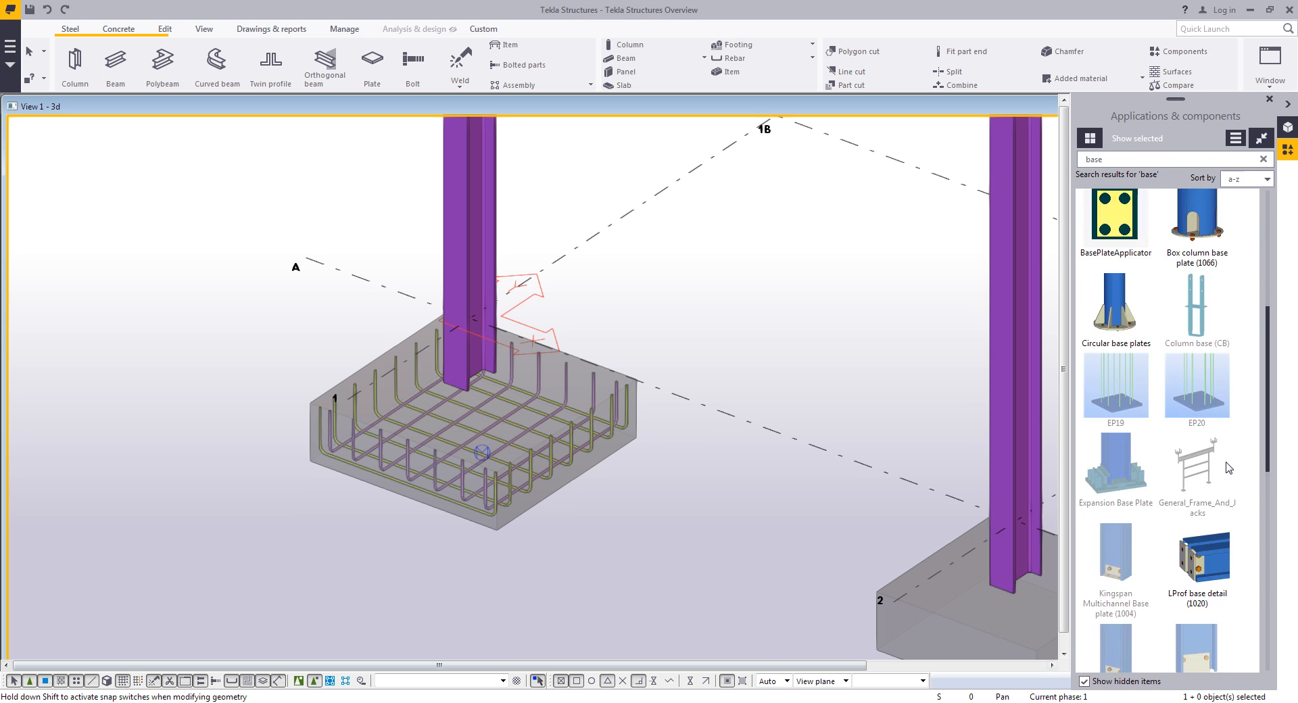
pyautogui.click(1109, 684)
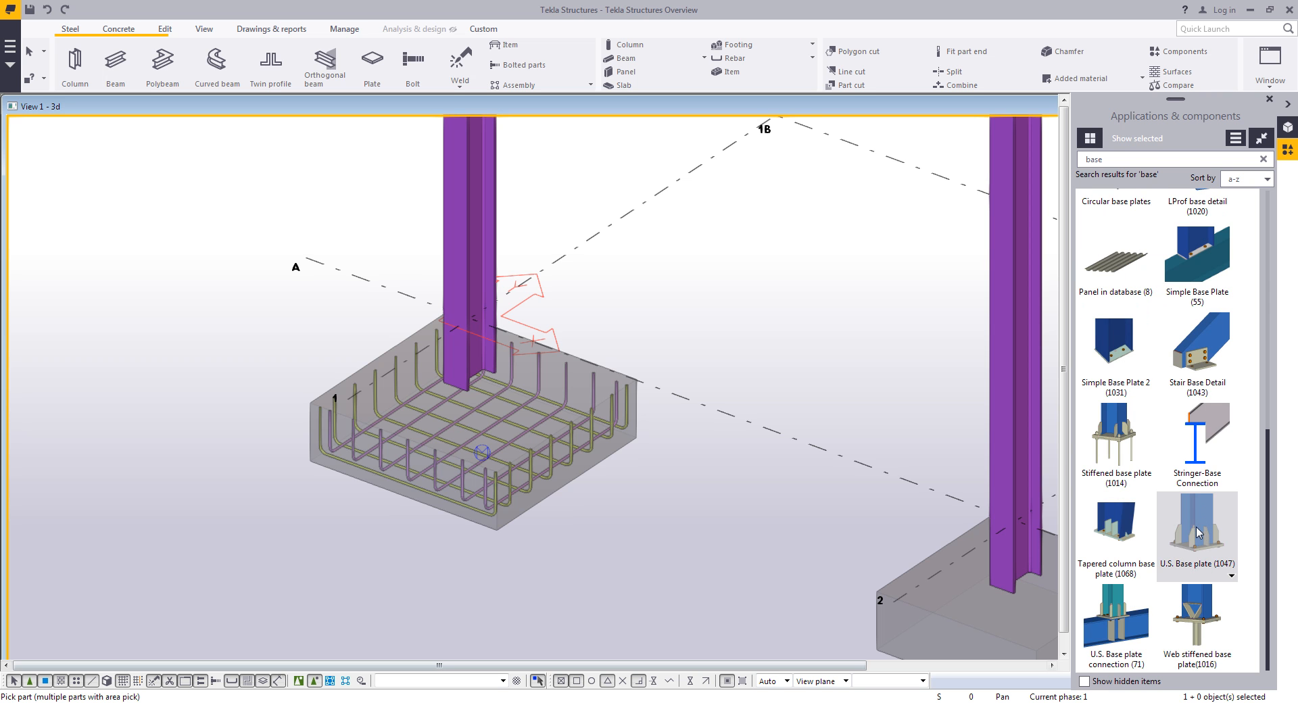
# - Apply the U.S. Base plate (1047) component to the selected columns and interrupt the command
pyautogui.scroll(-3, 825, 384)
pyautogui.scroll(-5, 794, 422)
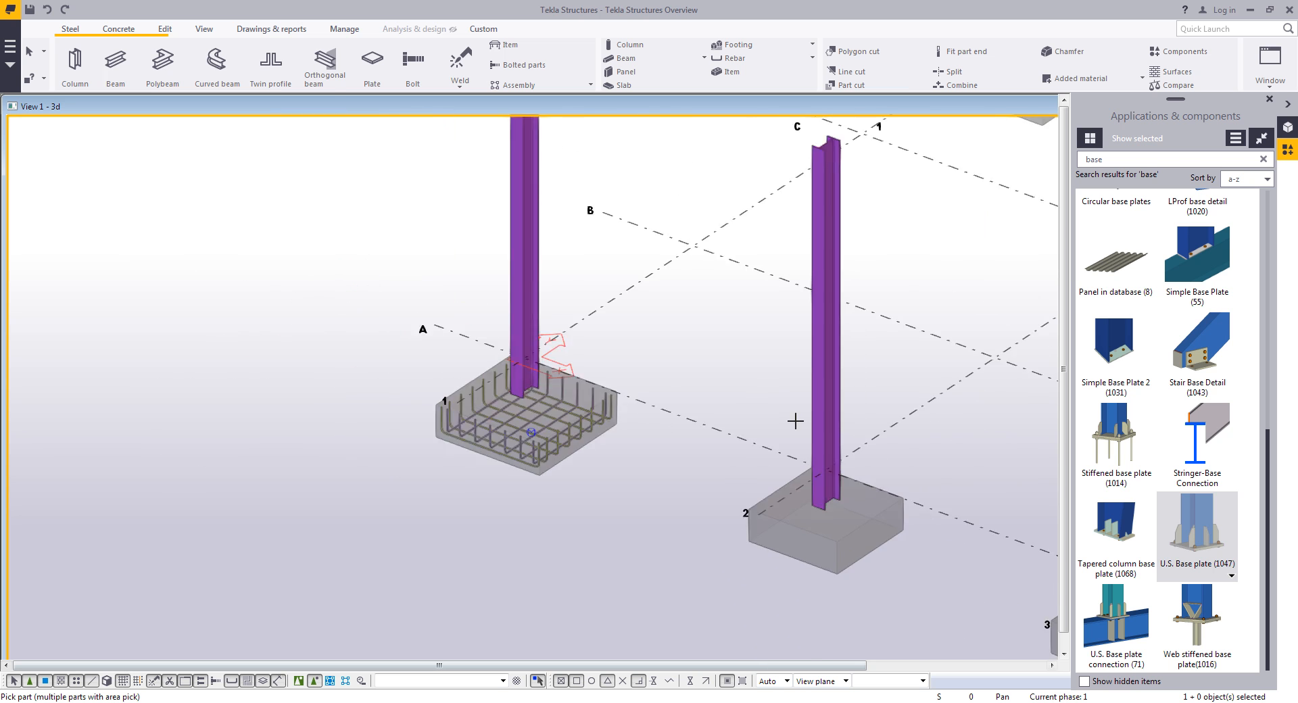
pyautogui.moveTo(749, 357); pyautogui.dragTo(654, 299, button='middle')
pyautogui.moveTo(995, 345); pyautogui.dragTo(73, 207)
pyautogui.keyDown('ctrl'); pyautogui.moveTo(575, 359); pyautogui.dragTo(566, 446, button='middle'); pyautogui.keyUp('ctrl')
pyautogui.scroll(4, 566, 445)
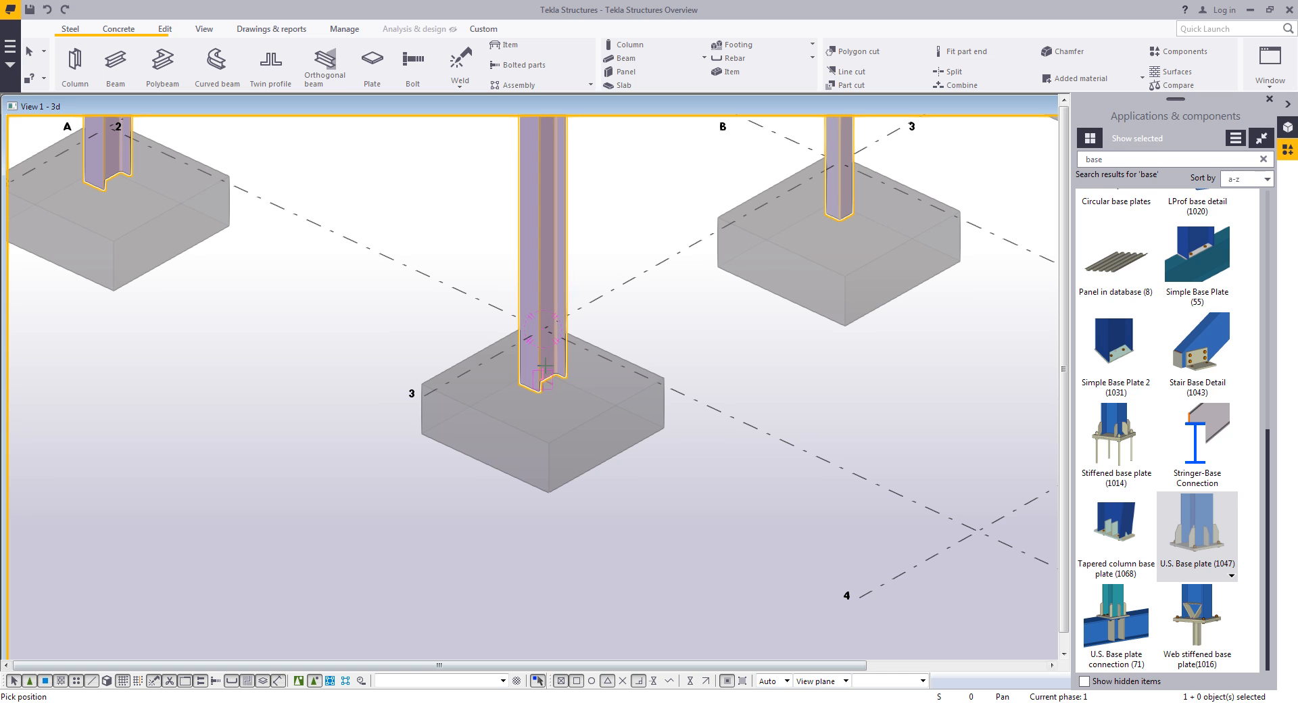
pyautogui.click(545, 366)
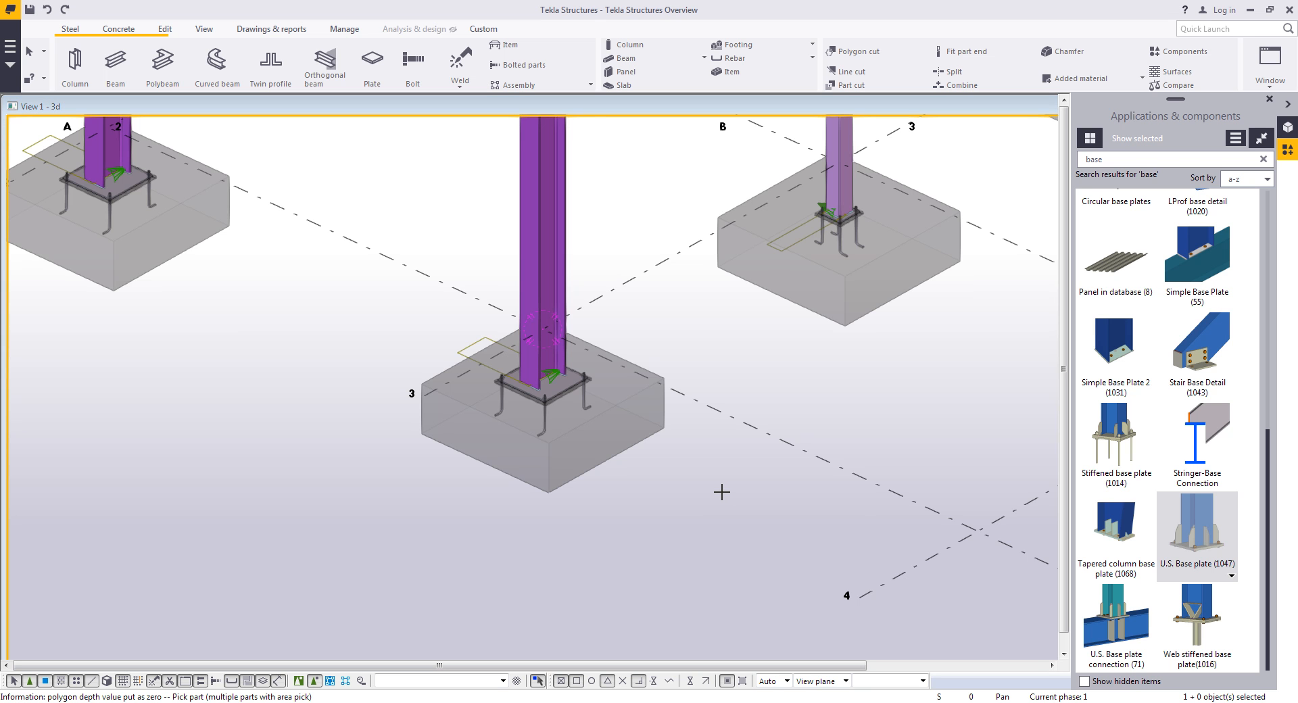
pyautogui.scroll(4, 687, 455)
pyautogui.rightClick(698, 382)
pyautogui.click(706, 387)
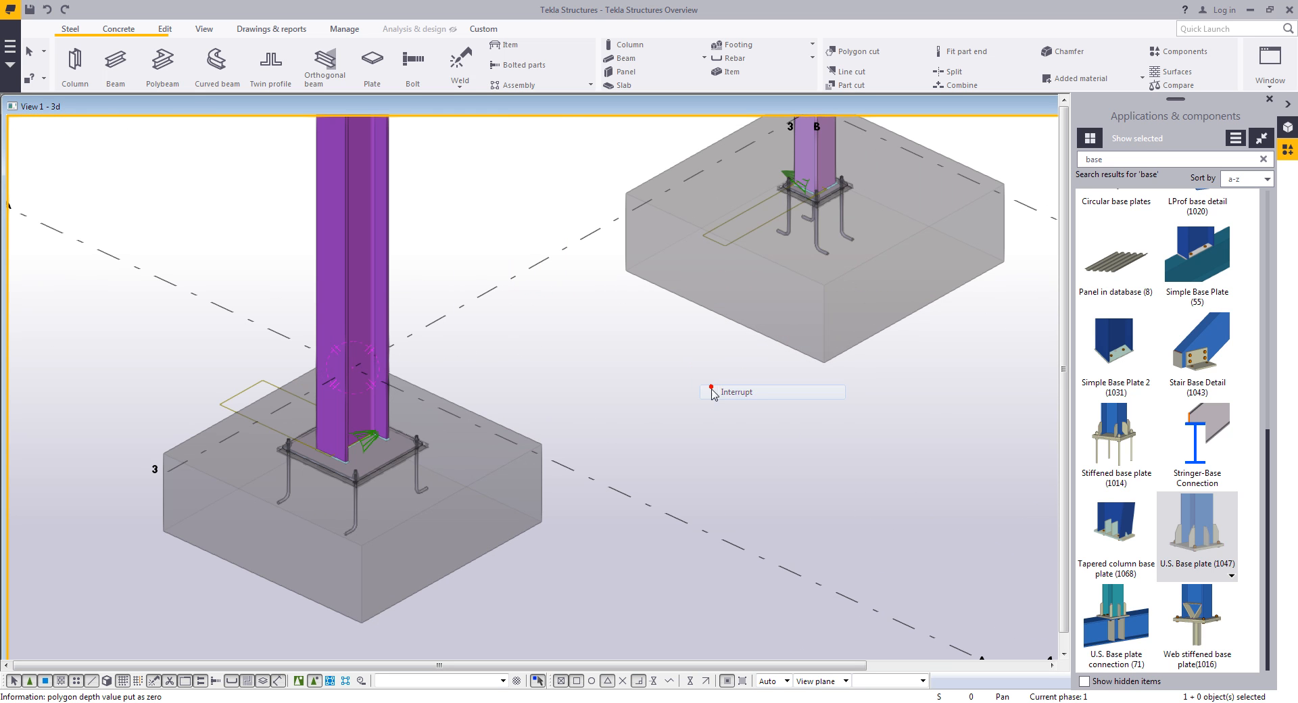
# - Open the base plate component's properties and set the plate to 1"1/2 thick and 1'-8" by 1'-8", then modify it
pyautogui.moveTo(724, 356); pyautogui.dragTo(683, 391, button='middle')
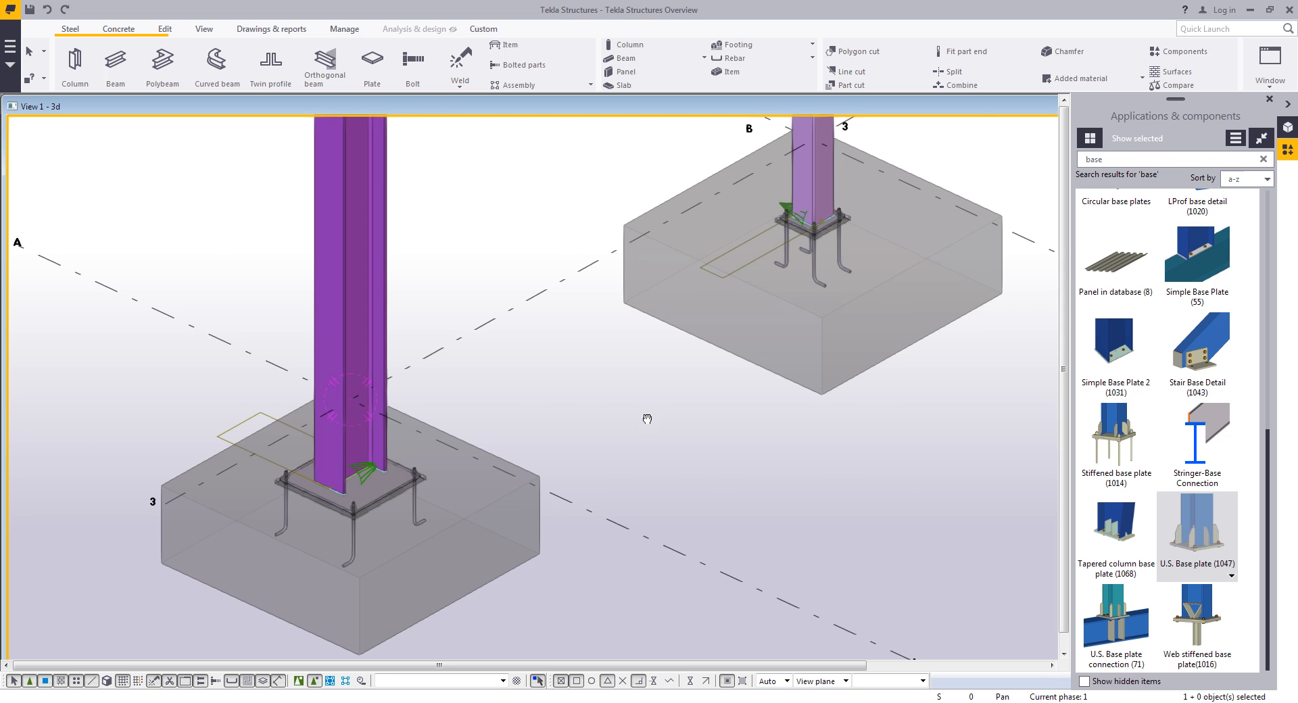
pyautogui.scroll(5, 486, 446)
pyautogui.doubleClick(355, 383)
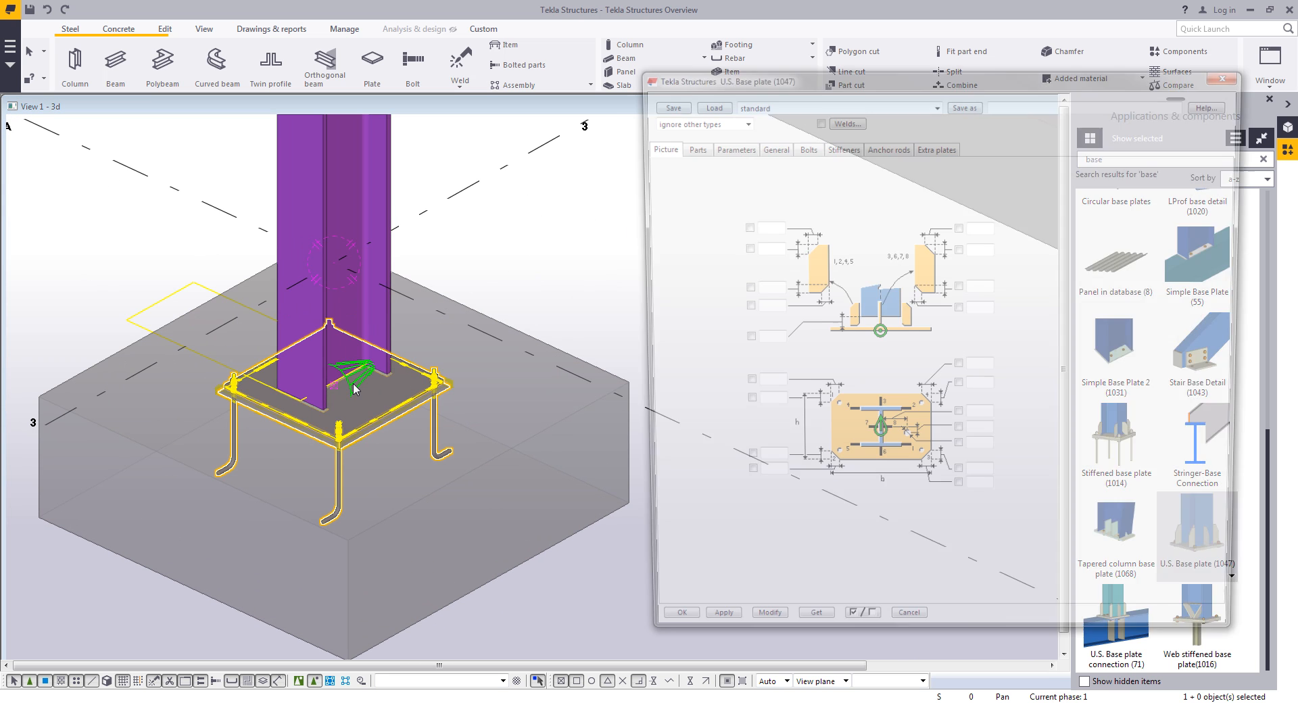
pyautogui.click(694, 148)
pyautogui.doubleClick(737, 179)
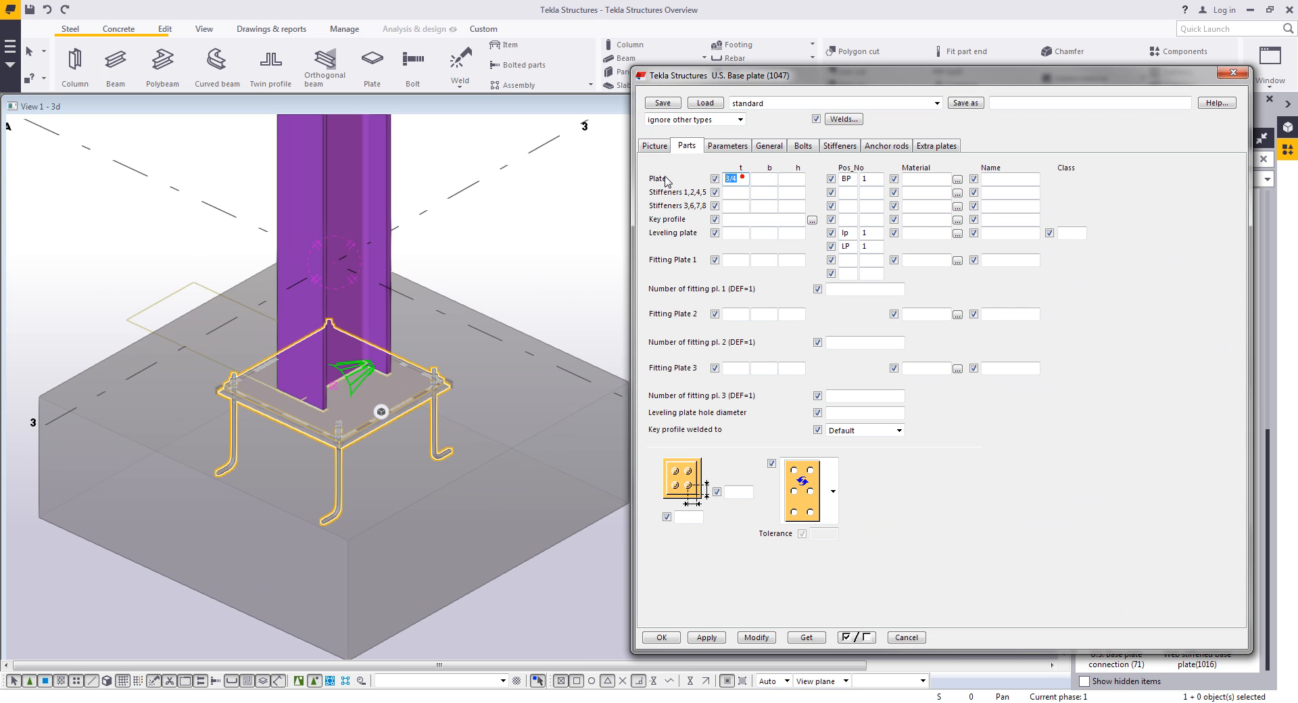
pyautogui.write('1.5')
pyautogui.click(763, 177)
pyautogui.write('20')
pyautogui.hotkey('shift', 'Tab')
pyautogui.write('20')
pyautogui.click(791, 180)
pyautogui.write('20')
pyautogui.click(757, 637)
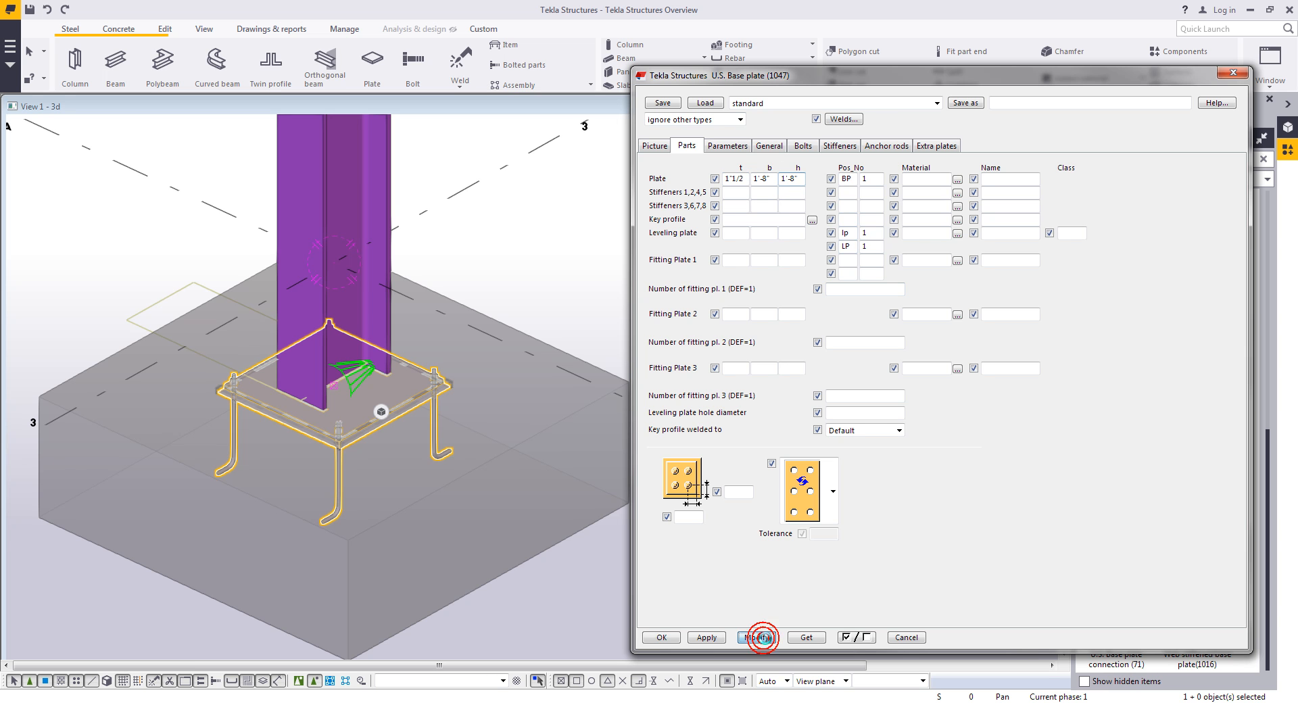
# - Examine the resized base plate up close and select the whole base plate component
pyautogui.moveTo(507, 519); pyautogui.dragTo(536, 498, button='middle')
pyautogui.scroll(3, 405, 379)
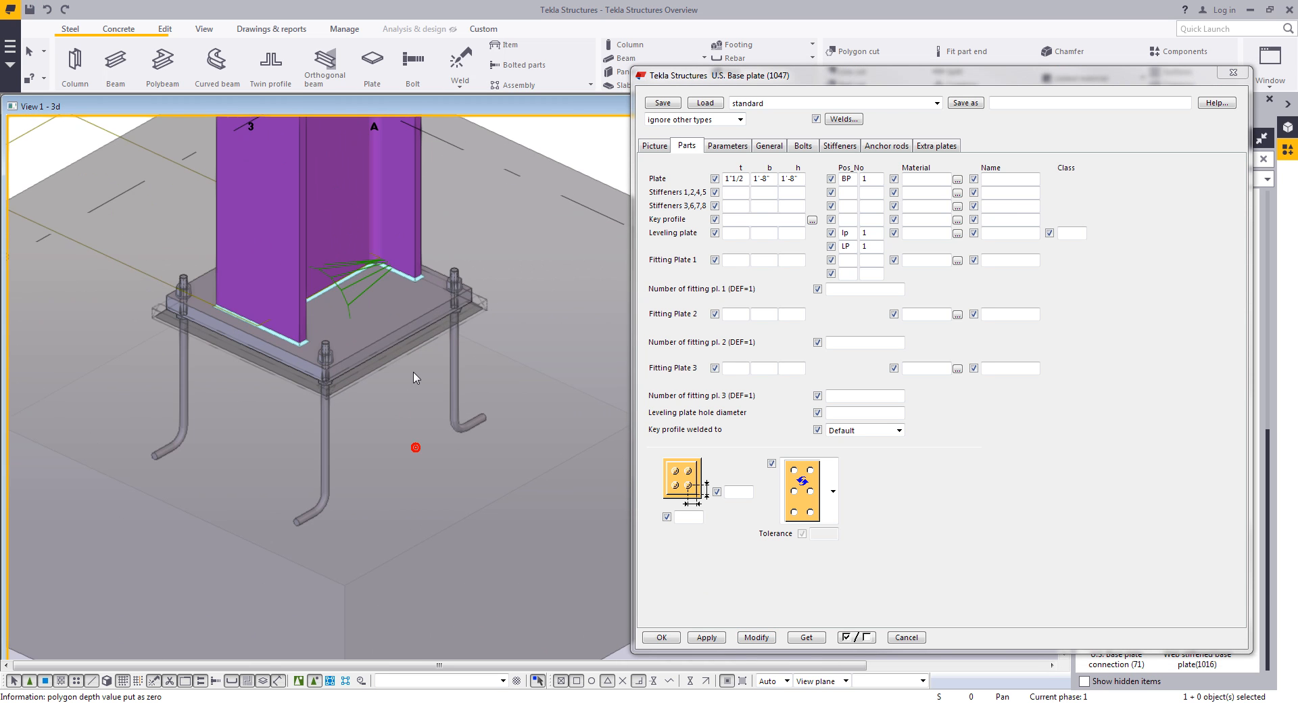
pyautogui.moveTo(388, 352)
pyautogui.keyDown('ctrl'); pyautogui.mouseDown(button='middle')
pyautogui.moveTo(367, 337)
pyautogui.moveTo(384, 354)
pyautogui.mouseUp(button='middle'); pyautogui.keyUp('ctrl')
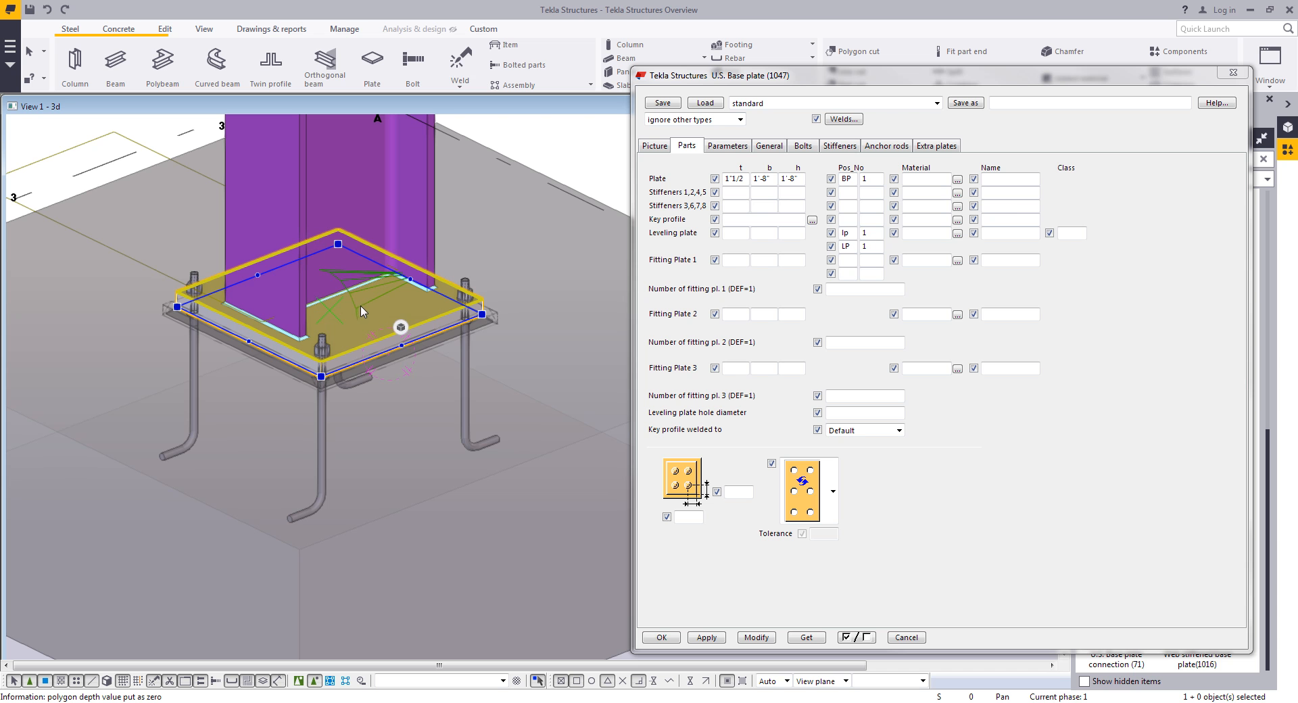
pyautogui.click(298, 681)
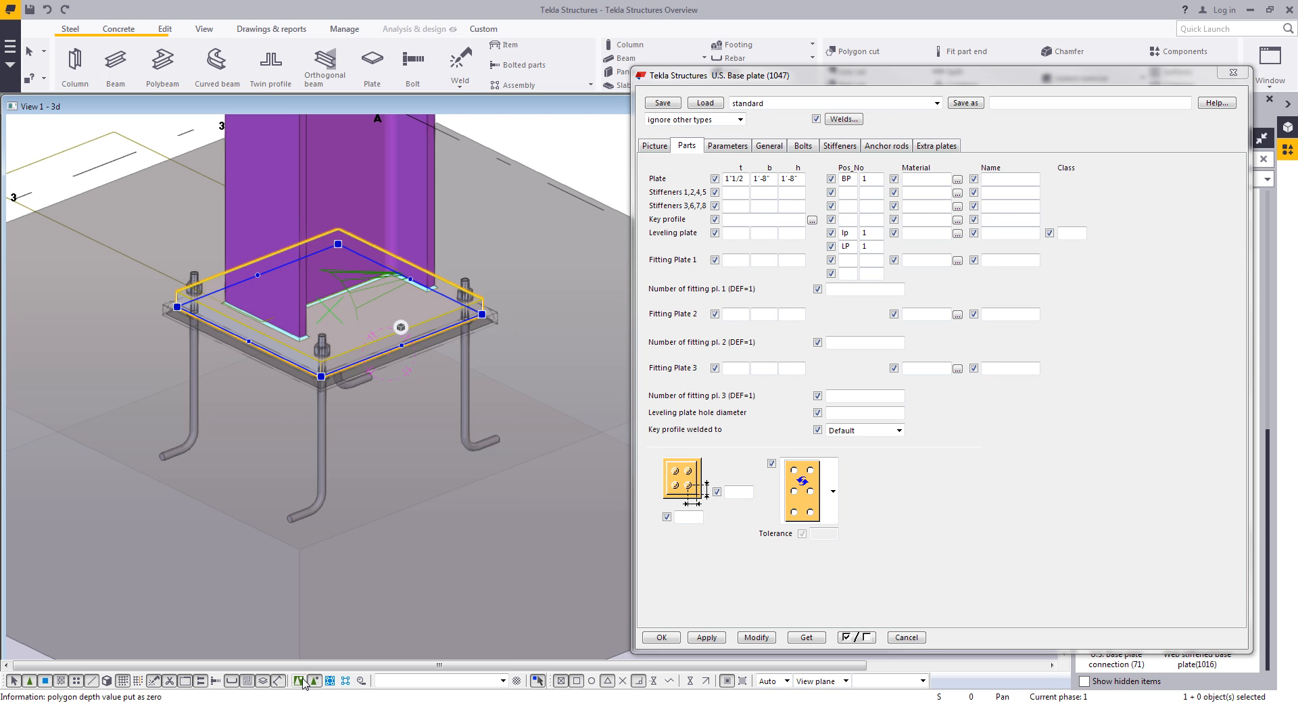
pyautogui.click(371, 452)
pyautogui.click(355, 300)
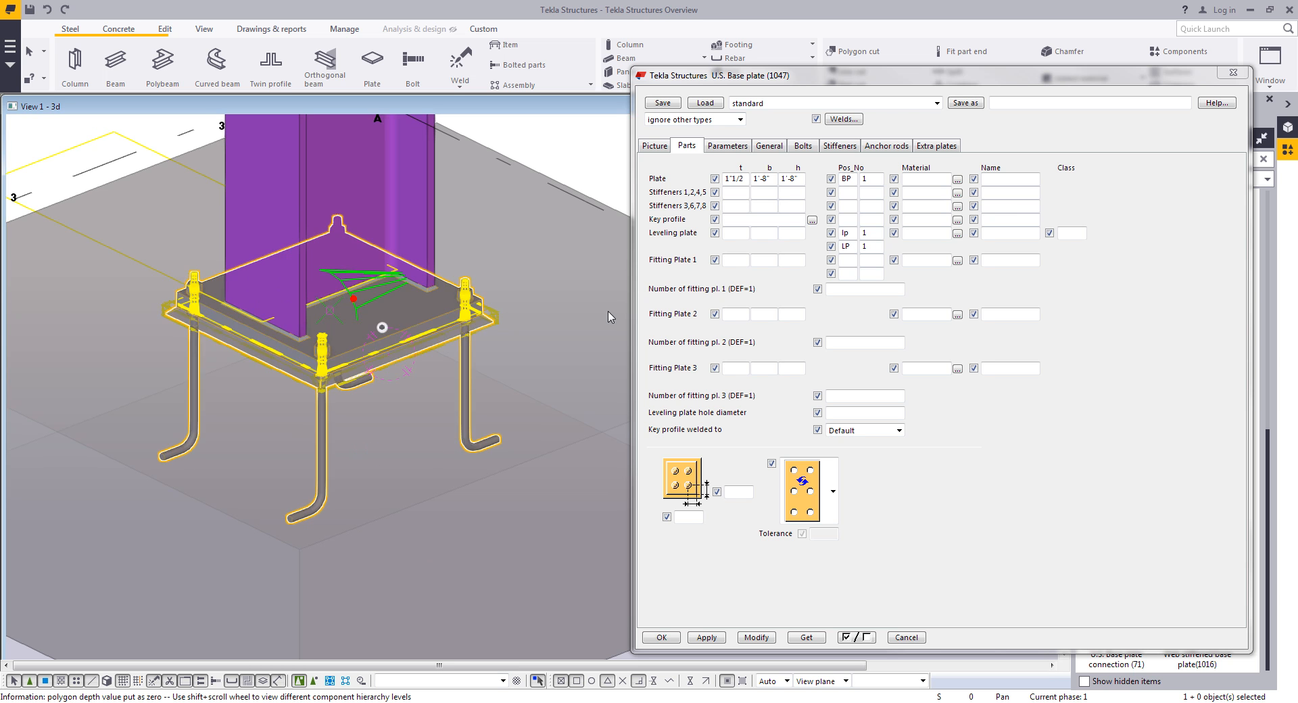
# - Change the anchor rod shape to a straight rod with nut and plate at the bottom end
pyautogui.click(726, 146)
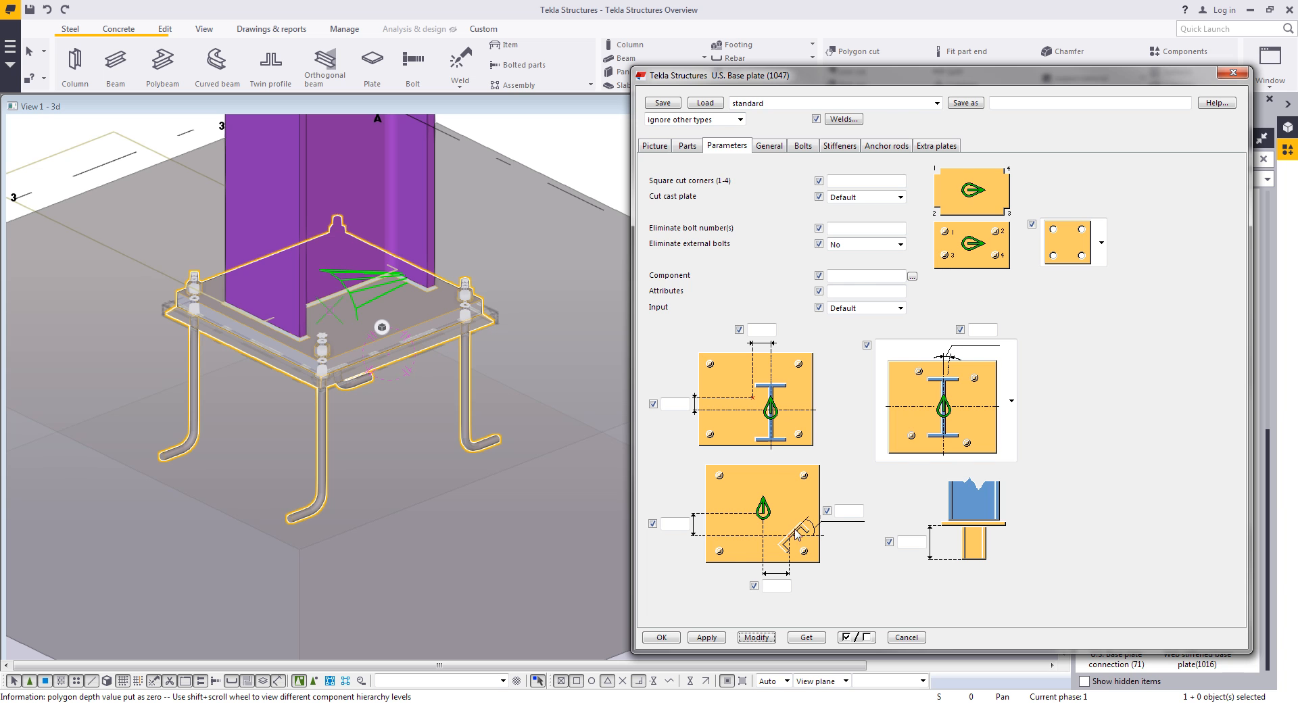
pyautogui.click(888, 146)
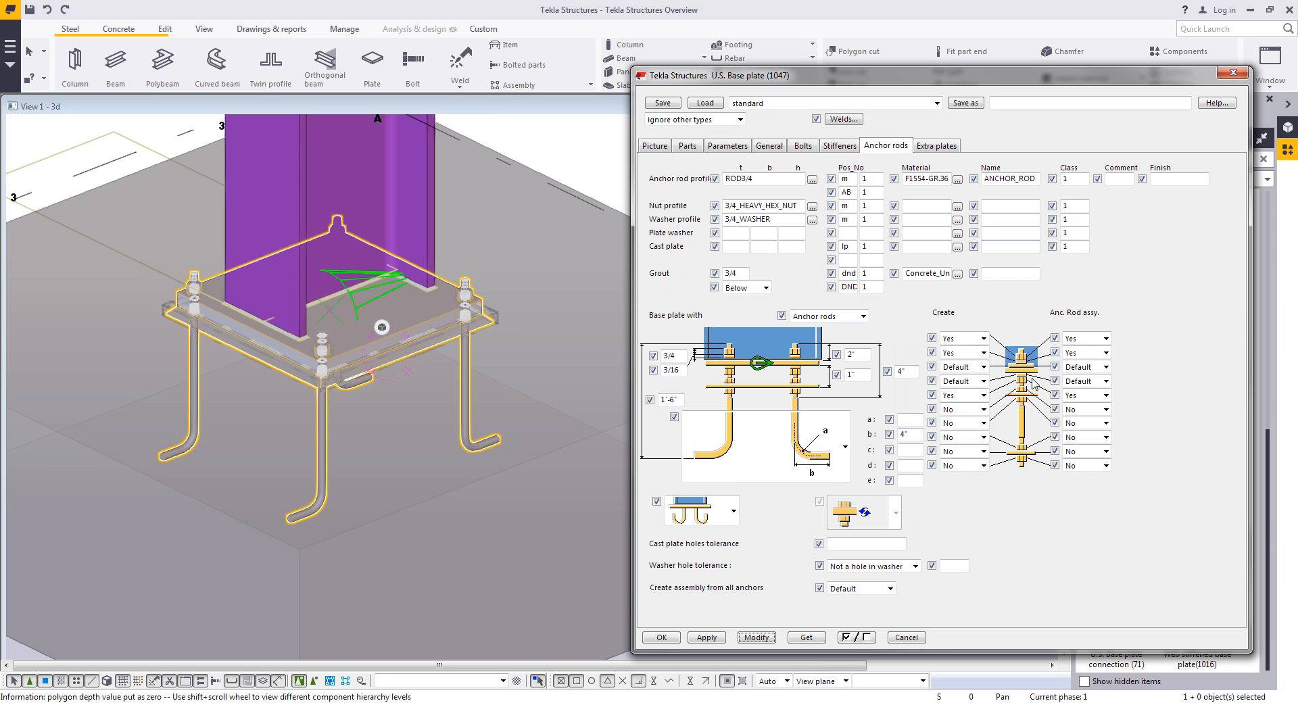
pyautogui.click(830, 468)
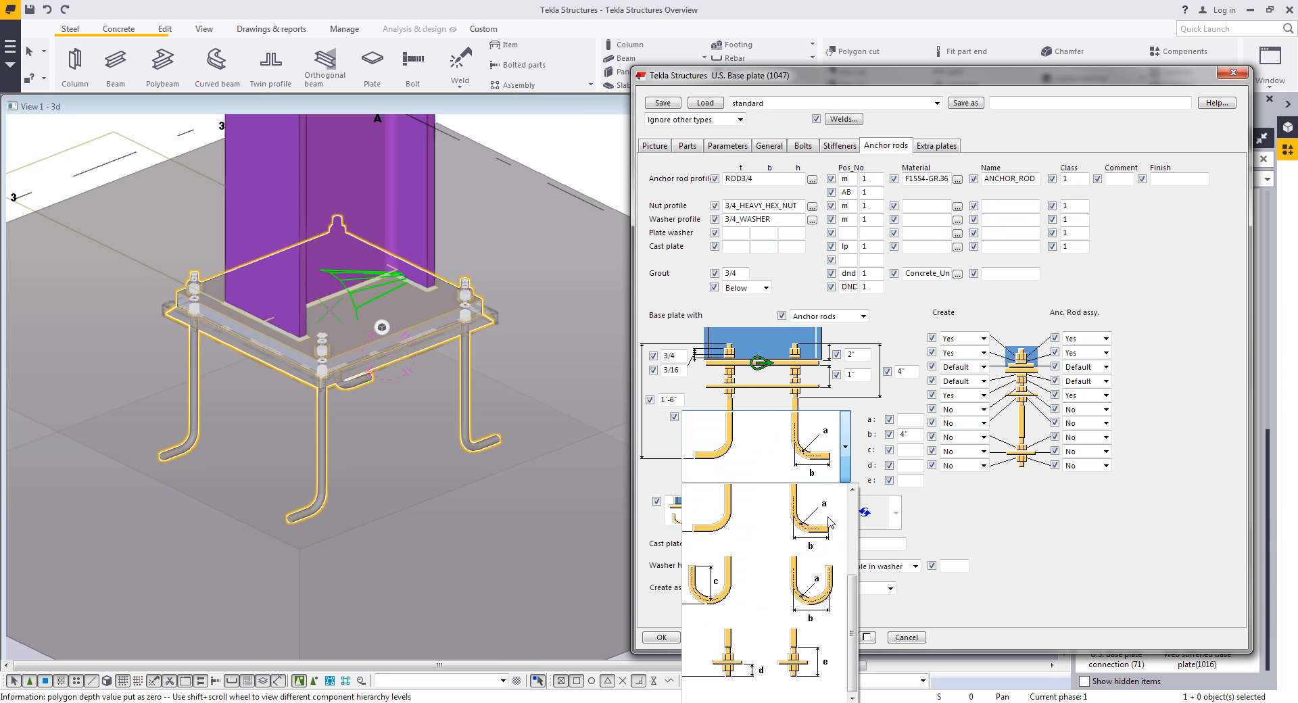
pyautogui.click(806, 649)
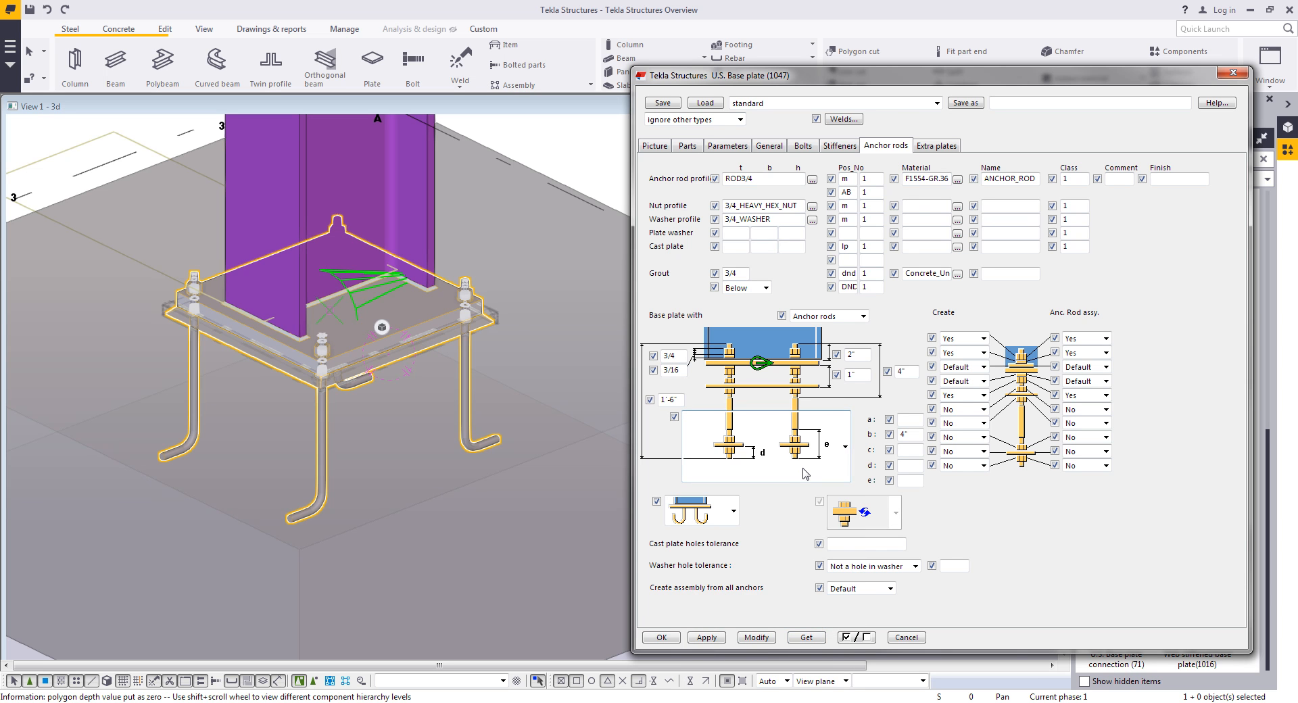
# - Set the nut, washer and plate creation options at the bottom end to Yes for anchor rods and rod assemblies, then modify the component
pyautogui.click(983, 437)
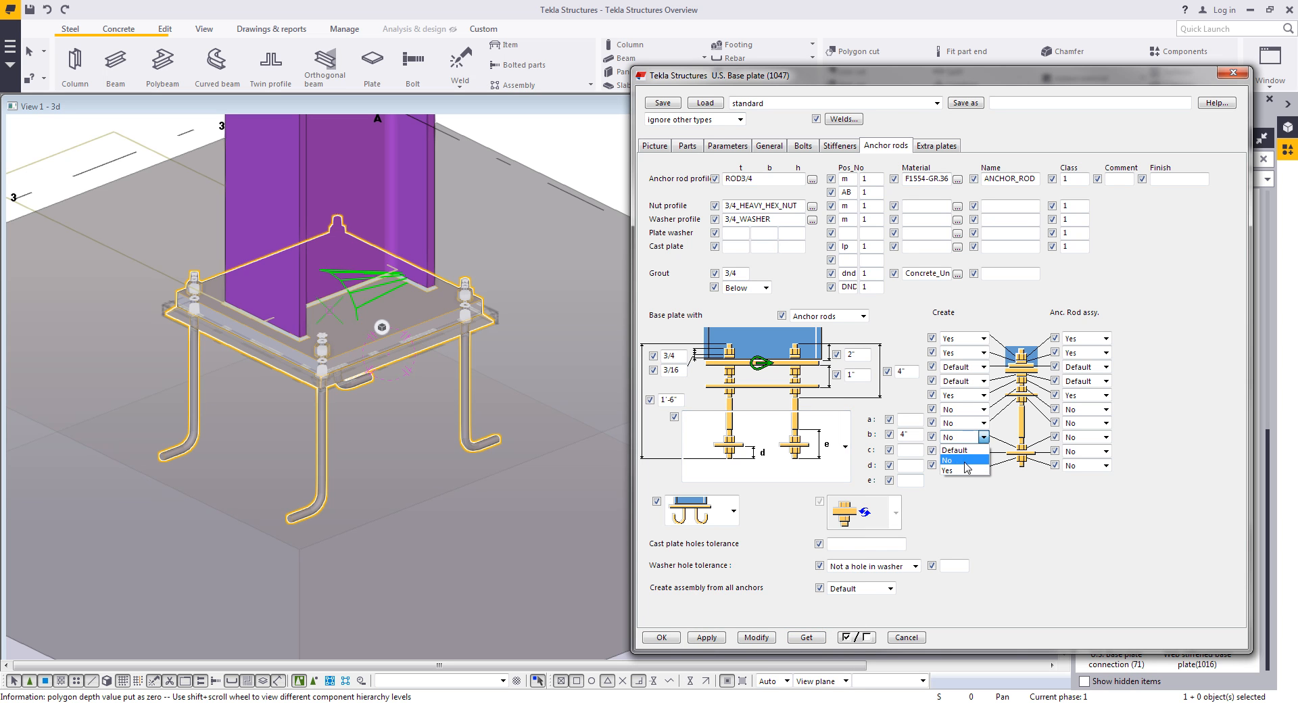
pyautogui.click(963, 471)
pyautogui.click(983, 451)
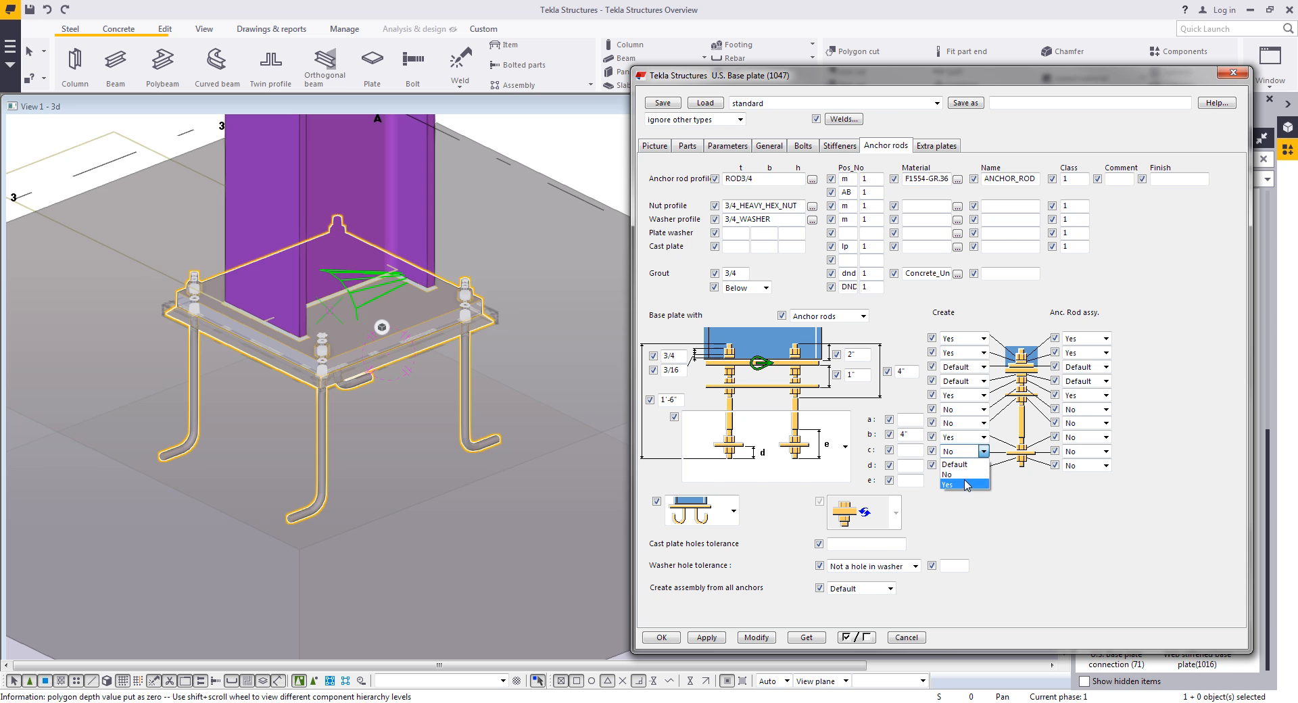
pyautogui.click(965, 486)
pyautogui.click(983, 465)
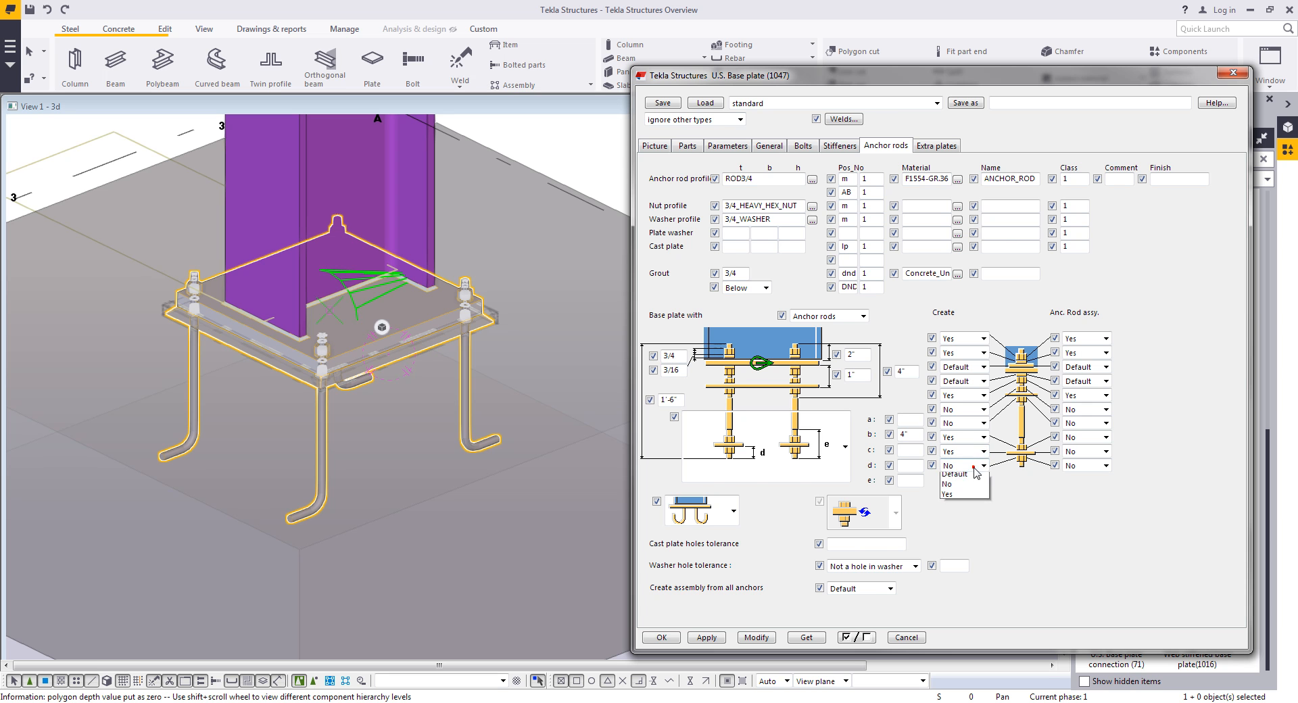
pyautogui.click(963, 499)
pyautogui.click(1097, 450)
pyautogui.click(1075, 485)
pyautogui.click(1094, 465)
pyautogui.click(1090, 466)
pyautogui.click(1090, 466)
pyautogui.click(1078, 500)
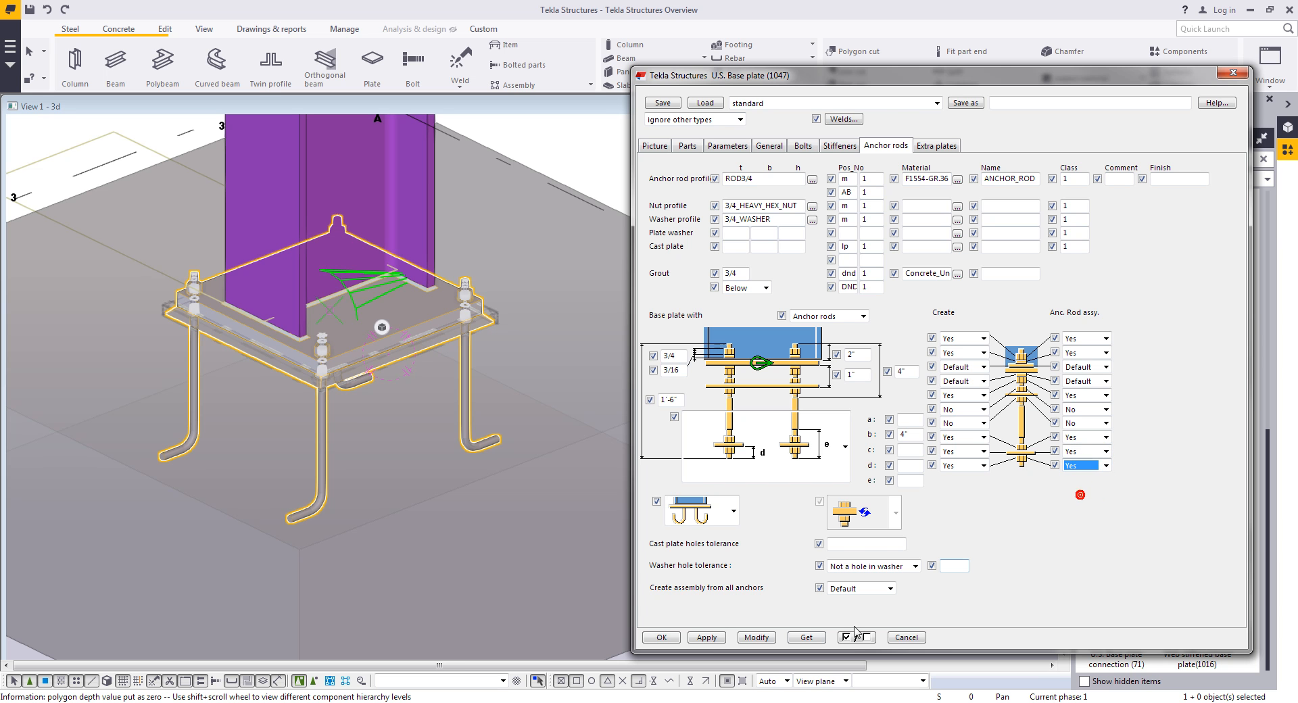
pyautogui.click(757, 637)
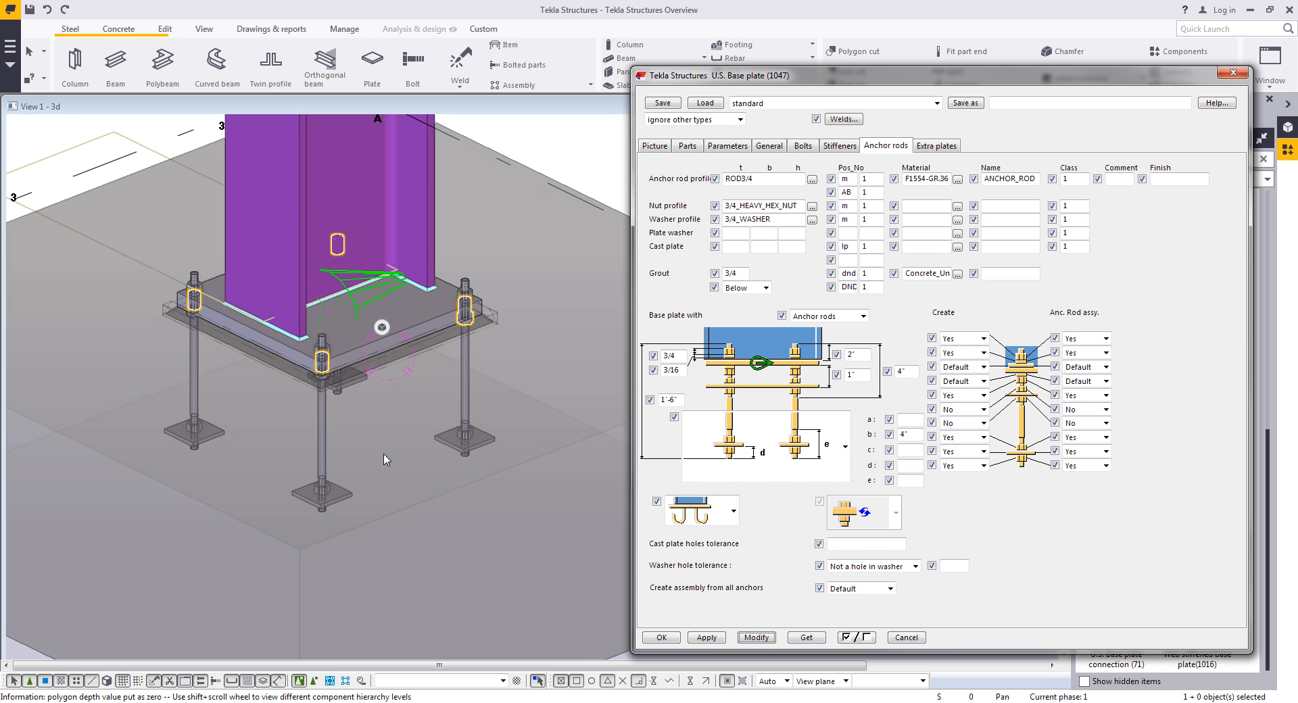
# - Save the base plate settings under the name Base Detail A and close the component dialog
pyautogui.keyDown('ctrl'); pyautogui.moveTo(377, 446); pyautogui.dragTo(382, 368, button='middle'); pyautogui.keyUp('ctrl')
pyautogui.keyDown('ctrl'); pyautogui.moveTo(368, 303); pyautogui.dragTo(379, 297, button='middle'); pyautogui.keyUp('ctrl')
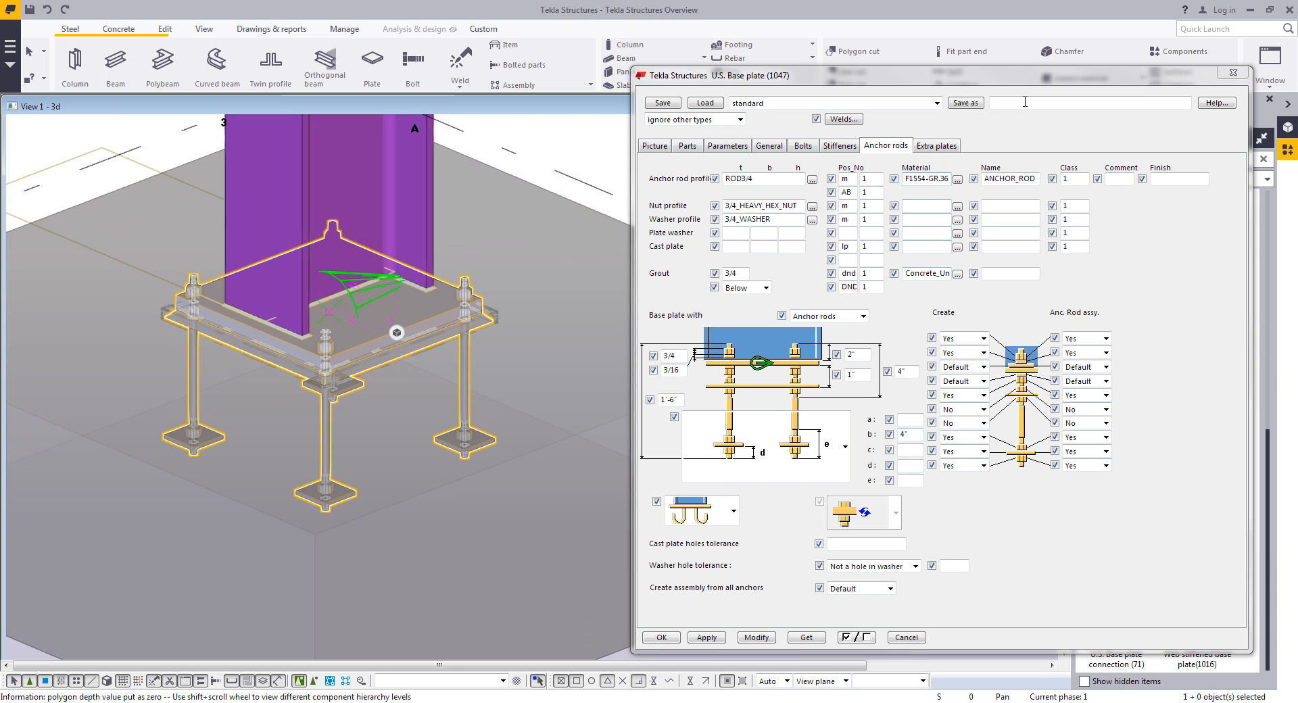
pyautogui.click(1024, 100)
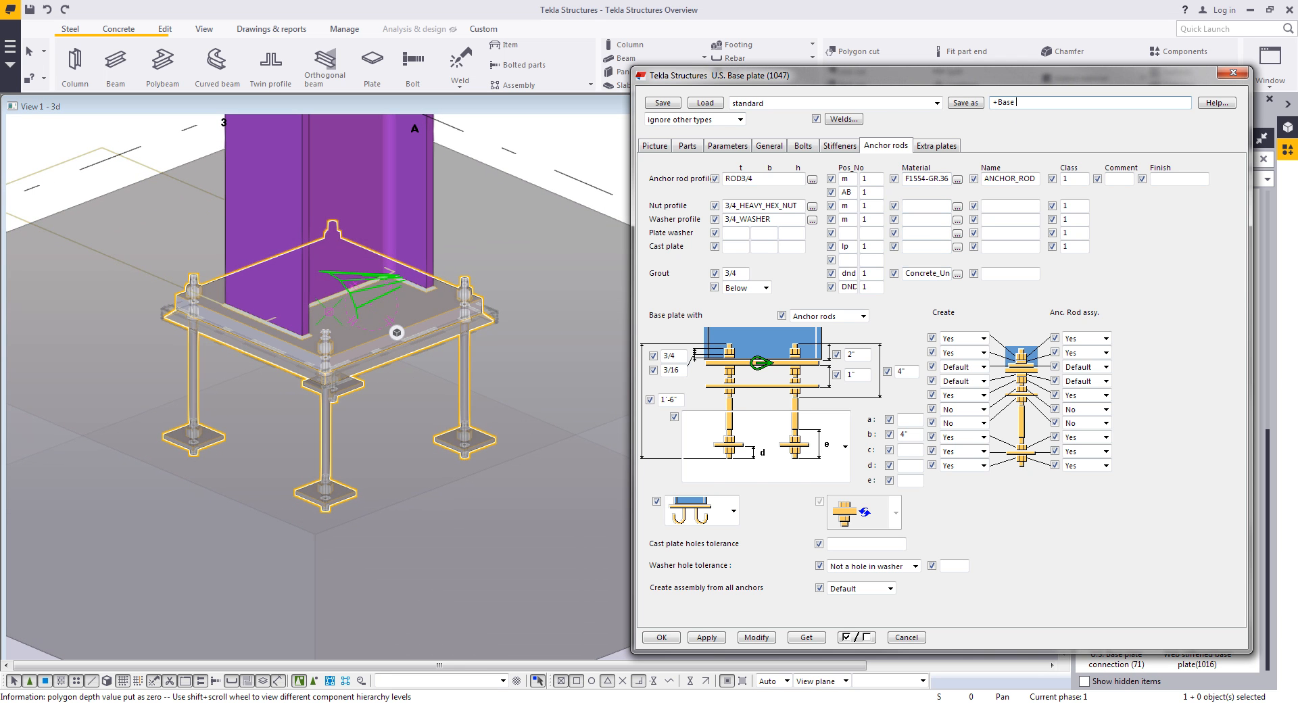
pyautogui.click(965, 103)
pyautogui.click(936, 103)
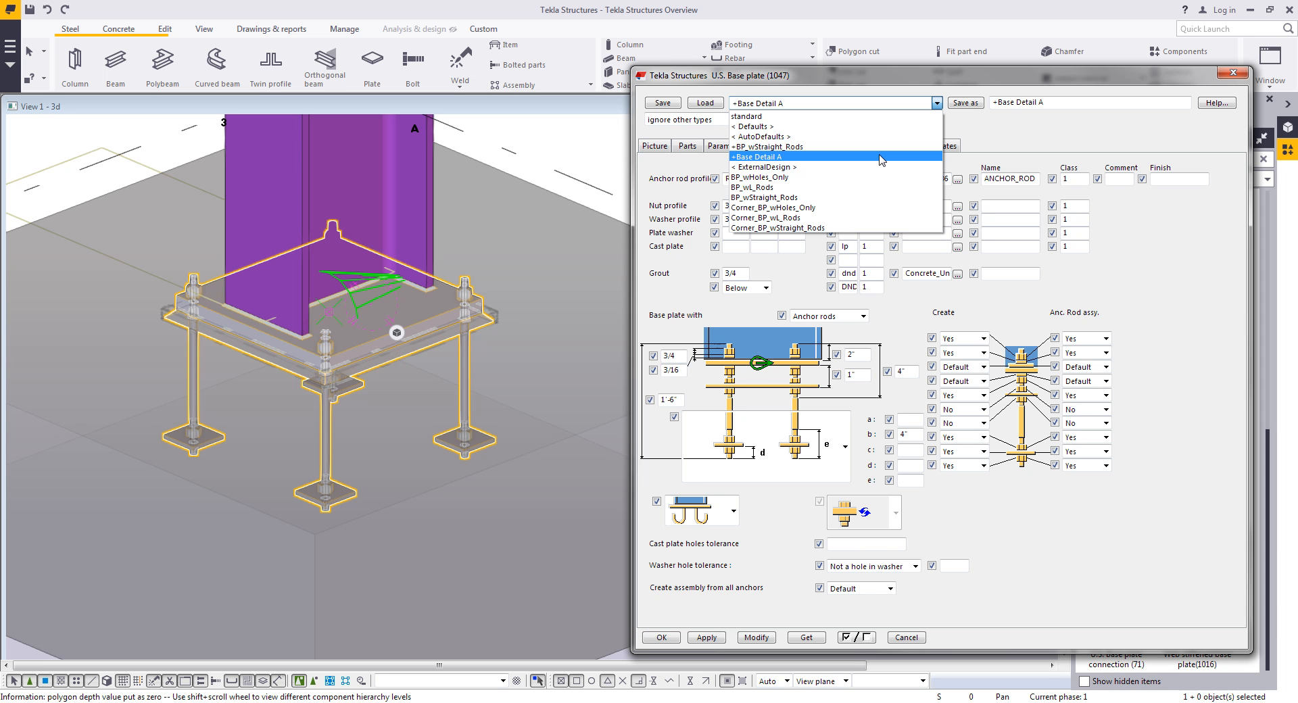
pyautogui.click(912, 634)
pyautogui.click(905, 637)
# - Open the properties of the weld between the column and the base plate
pyautogui.click(778, 189)
pyautogui.scroll(2, 777, 322)
pyautogui.scroll(3, 350, 434)
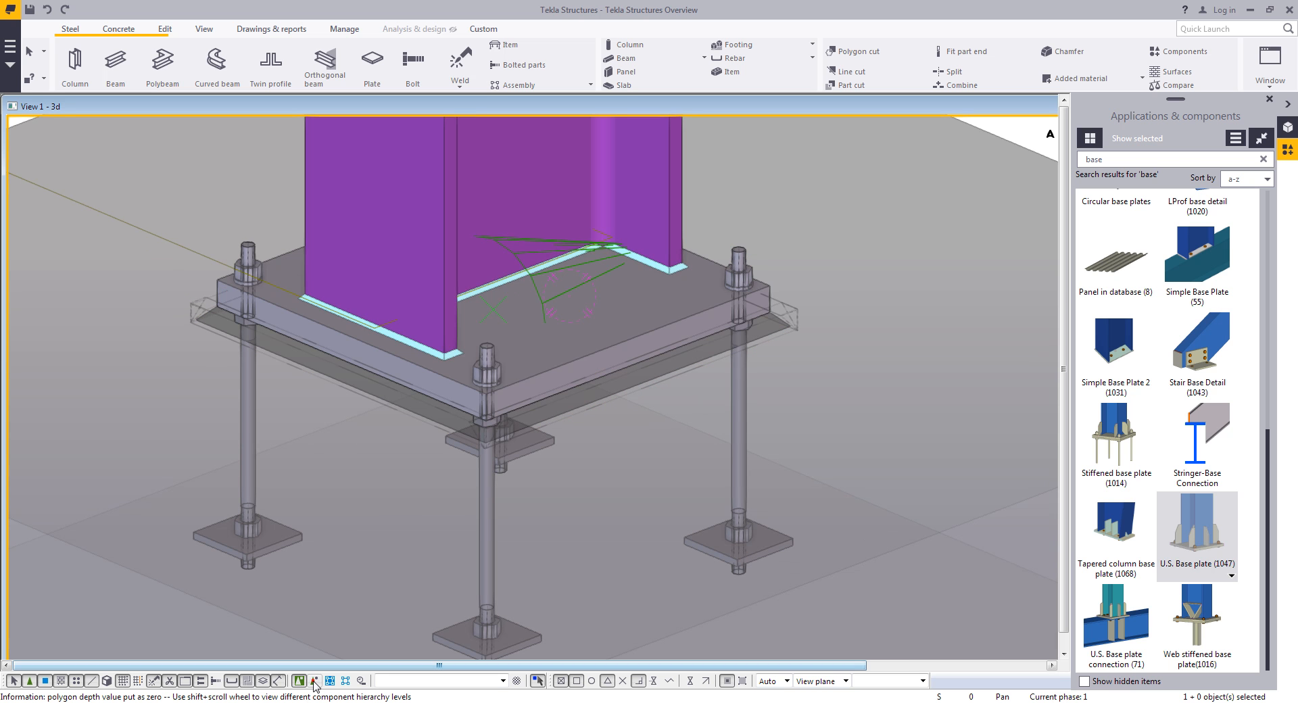
pyautogui.doubleClick(436, 360)
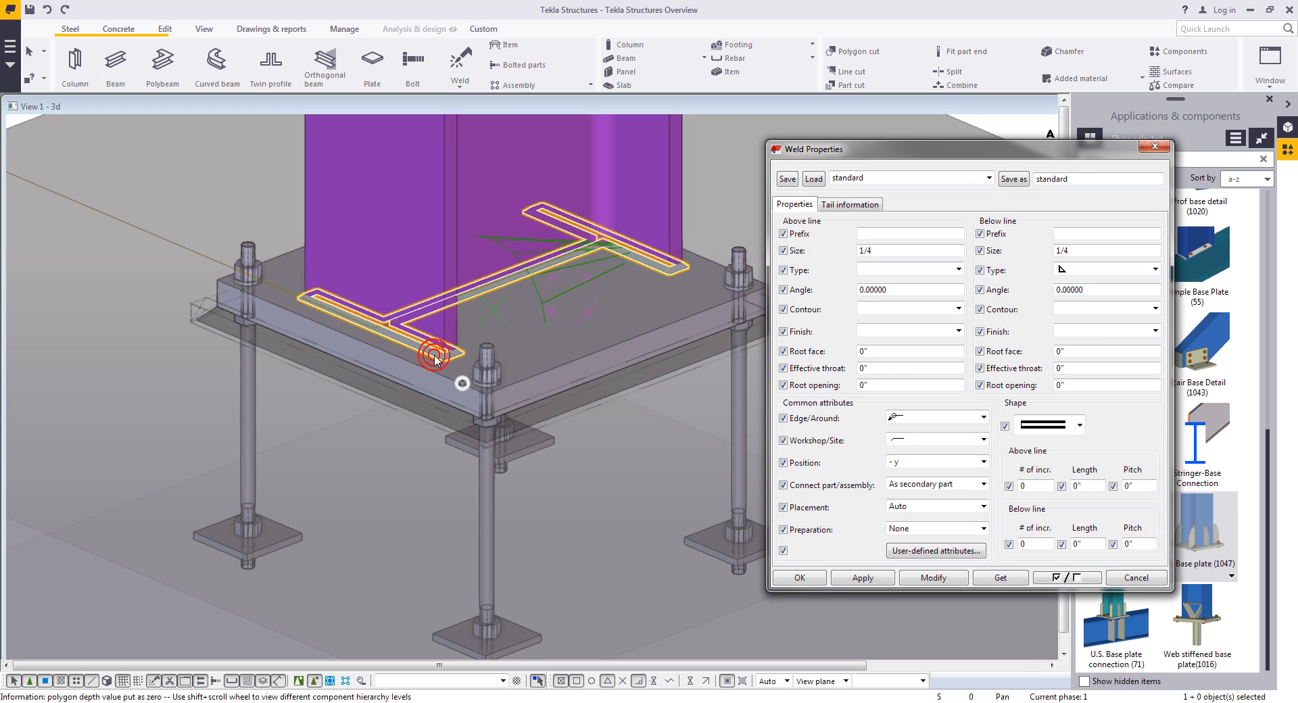
pyautogui.moveTo(644, 507); pyautogui.dragTo(583, 530, button='middle')
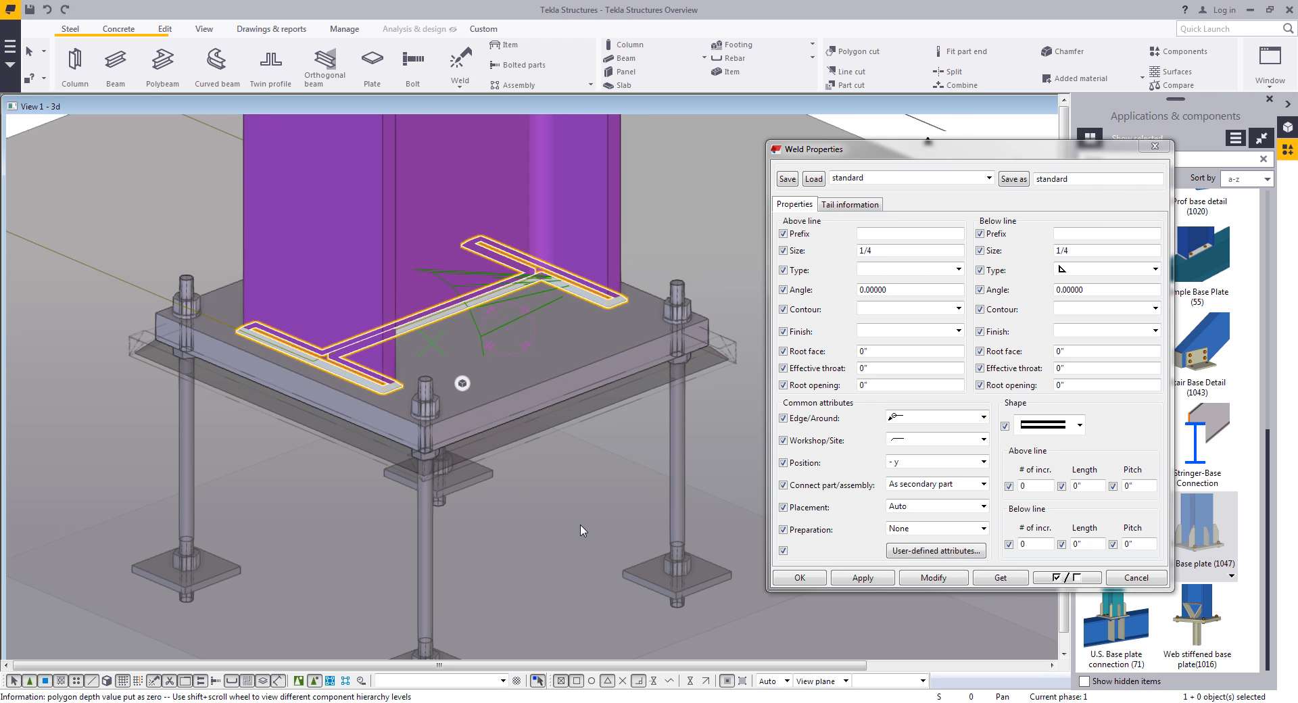
# - Inquire the column-to-base-plate weld and review its listed attributes
pyautogui.rightClick(610, 309)
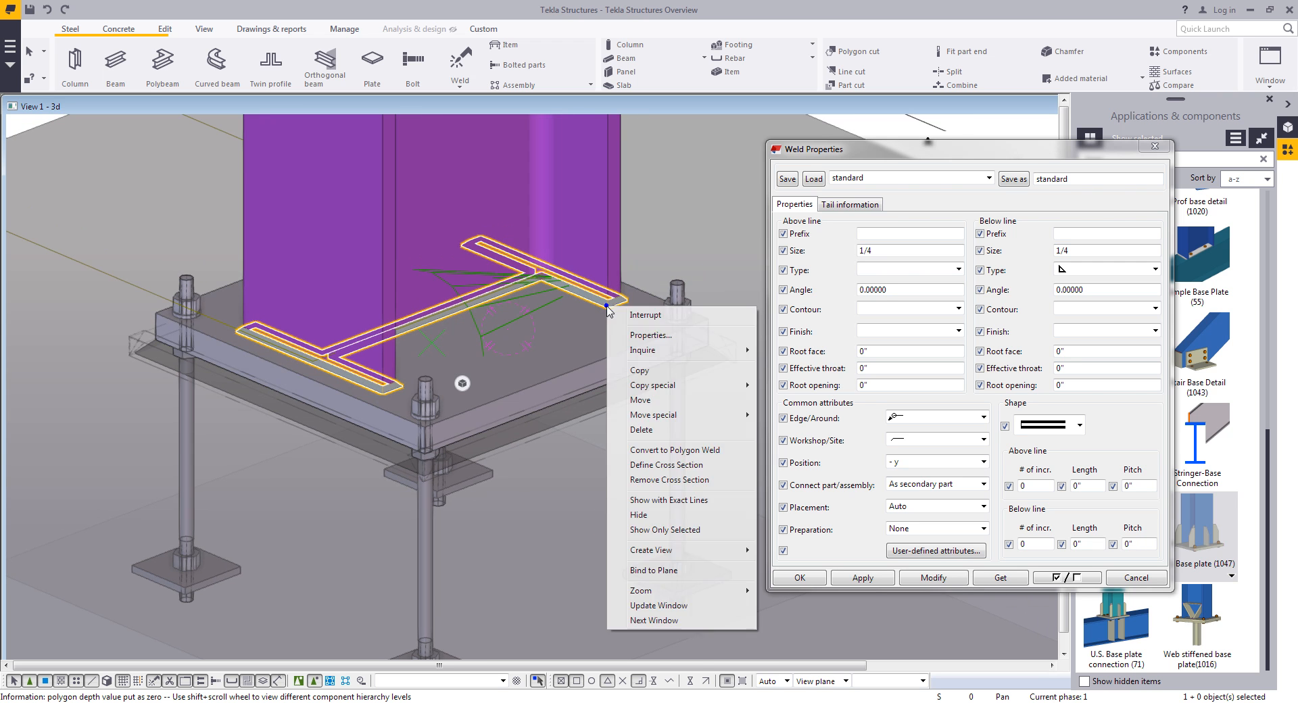
pyautogui.click(651, 349)
pyautogui.click(772, 348)
pyautogui.scroll(-4, 999, 435)
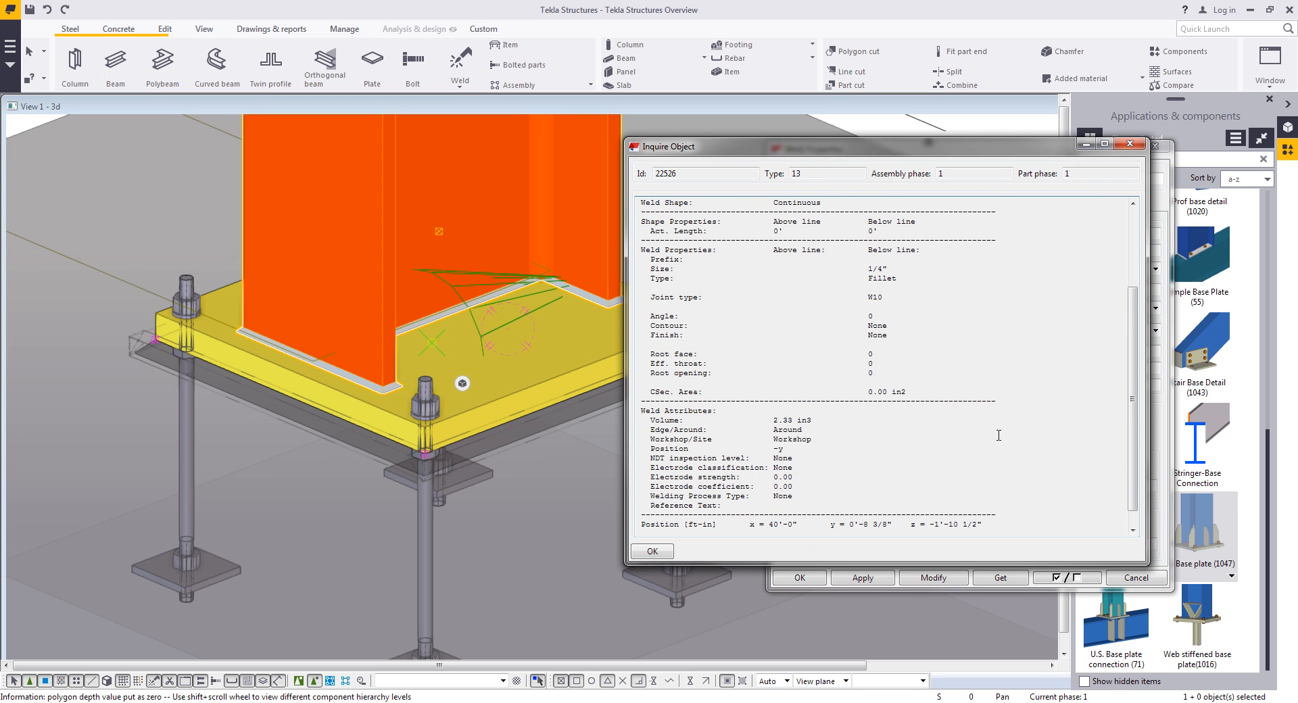
pyautogui.scroll(-1, 998, 435)
pyautogui.moveTo(821, 402); pyautogui.dragTo(768, 404)
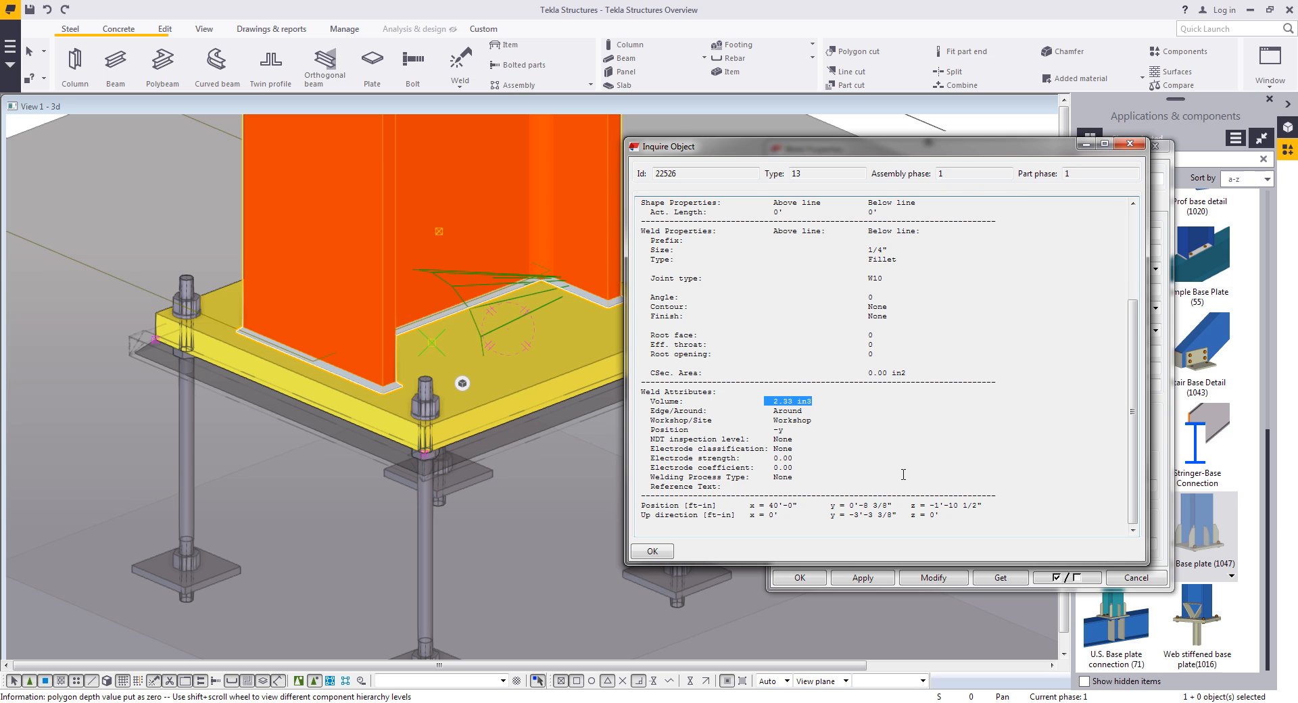
pyautogui.click(666, 553)
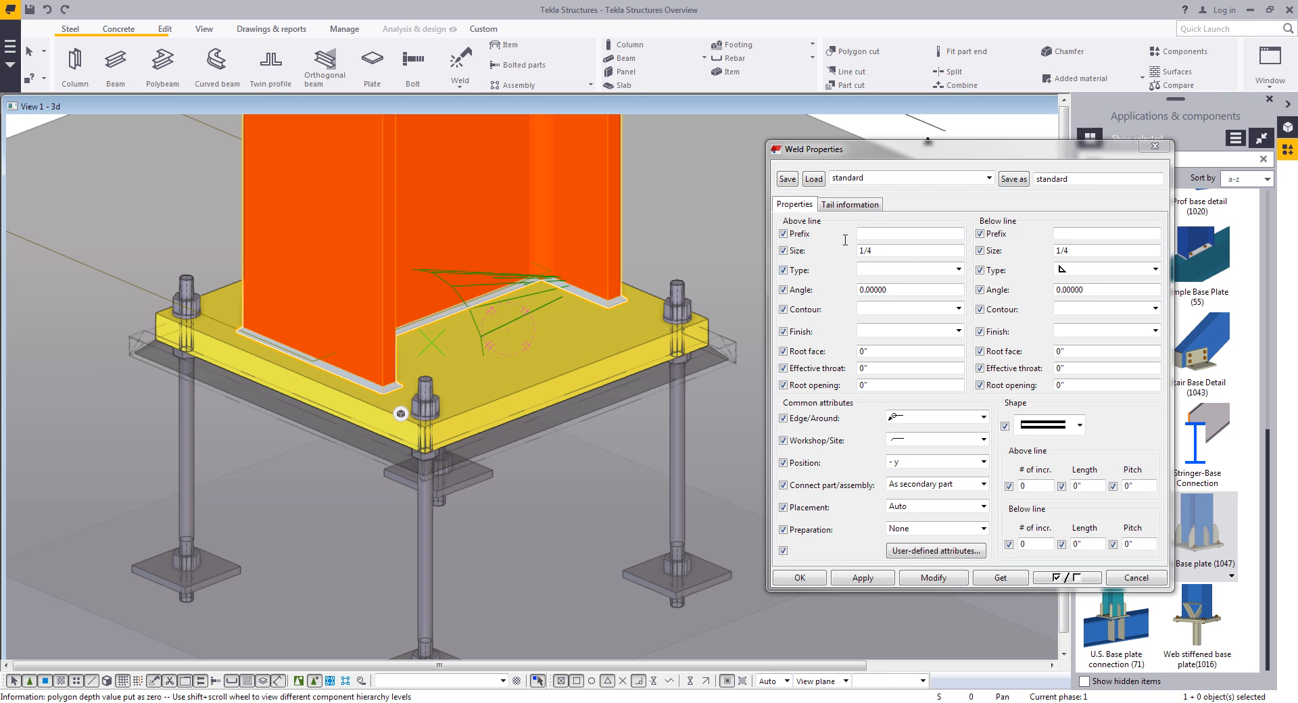
# - Clear the above-line weld size and set the below-line weld to a 7/8 bevel groove at 45 degrees
pyautogui.doubleClick(902, 251)
pyautogui.press('BackSpace')
pyautogui.doubleClick(1074, 248)
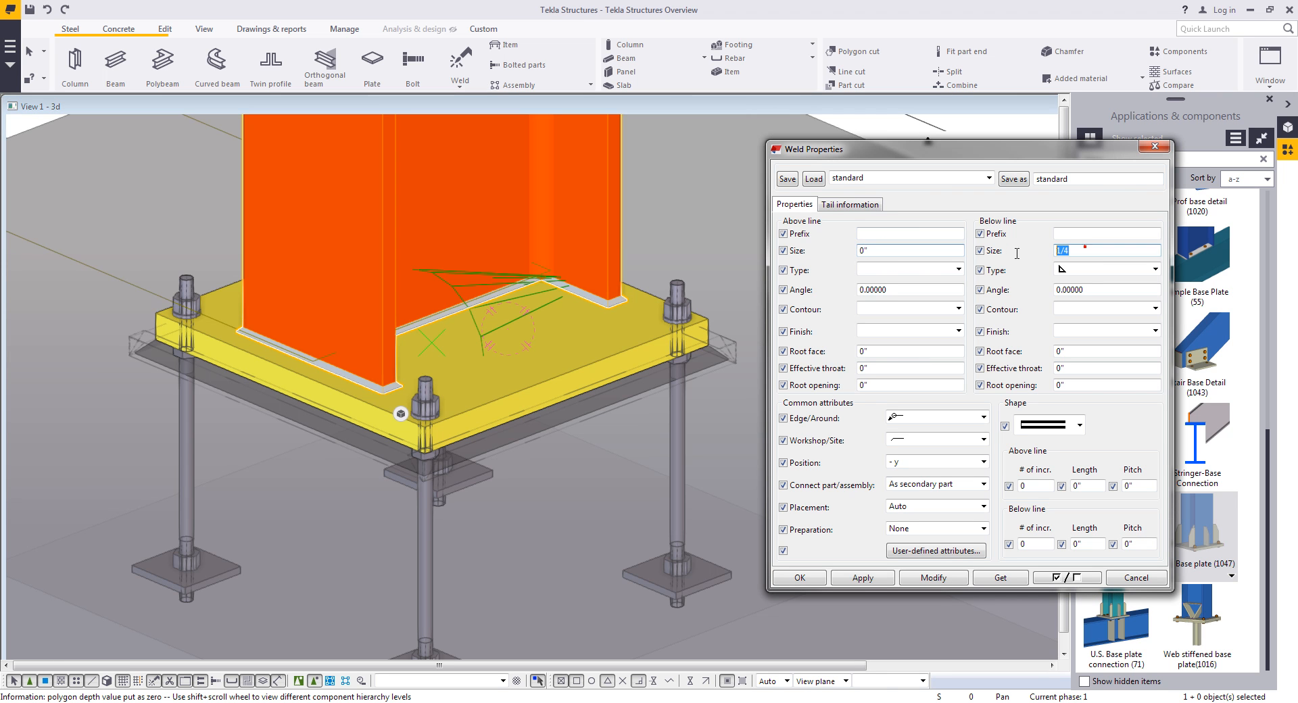
pyautogui.write('7/8')
pyautogui.click(1086, 271)
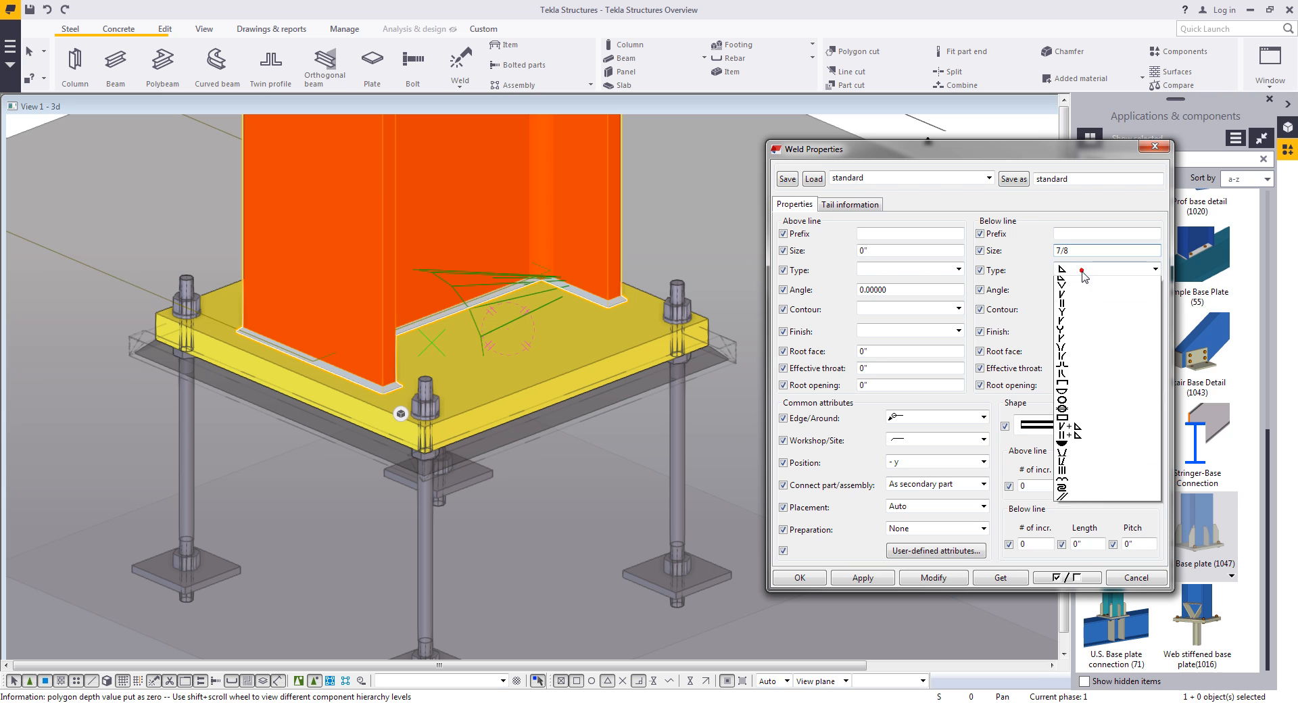
pyautogui.click(1070, 303)
pyautogui.moveTo(1087, 290); pyautogui.dragTo(967, 286)
pyautogui.write('45')
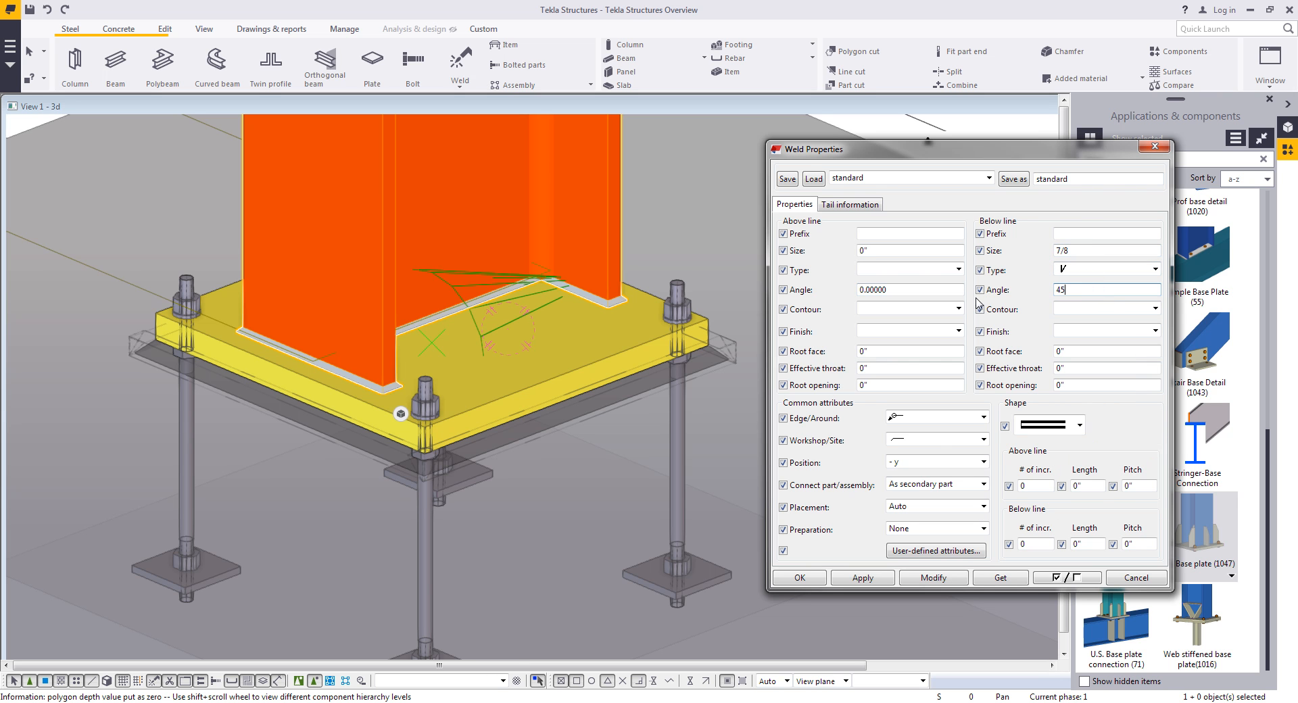
# - Set the weld preparation to Auto and apply the changes to the selected weld
pyautogui.click(926, 419)
pyautogui.click(910, 430)
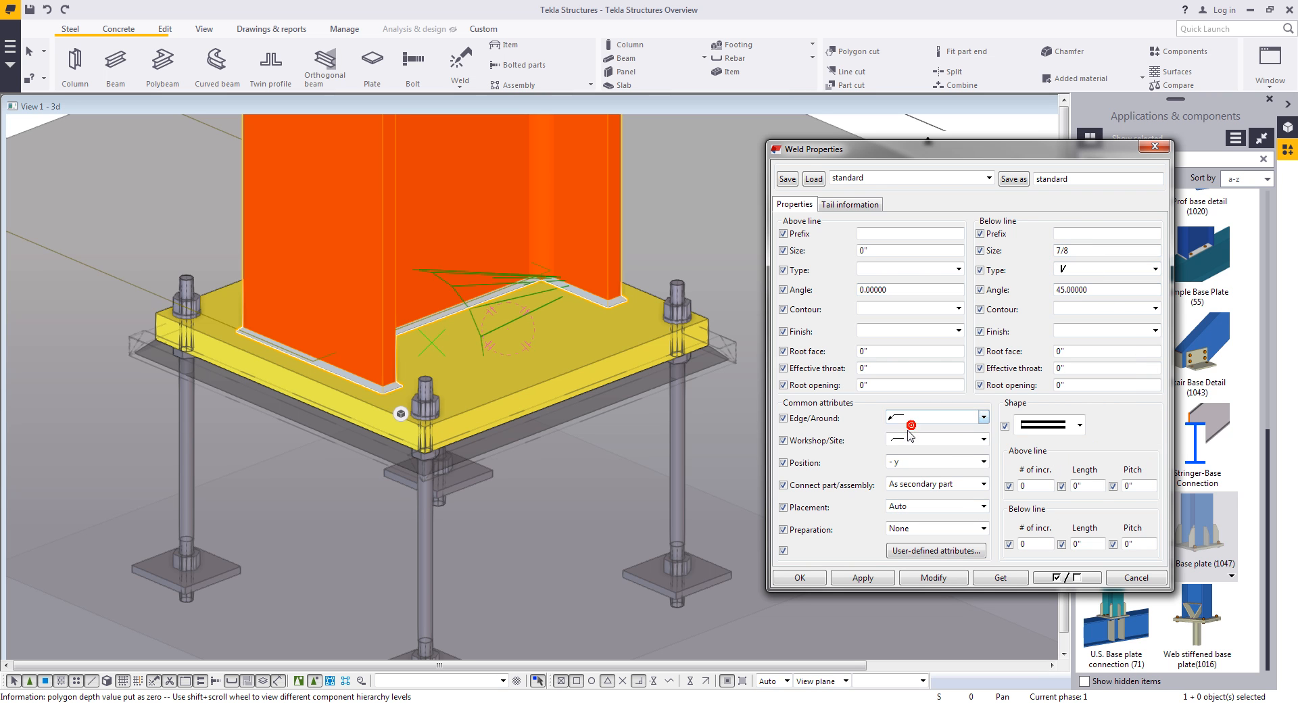
pyautogui.click(916, 531)
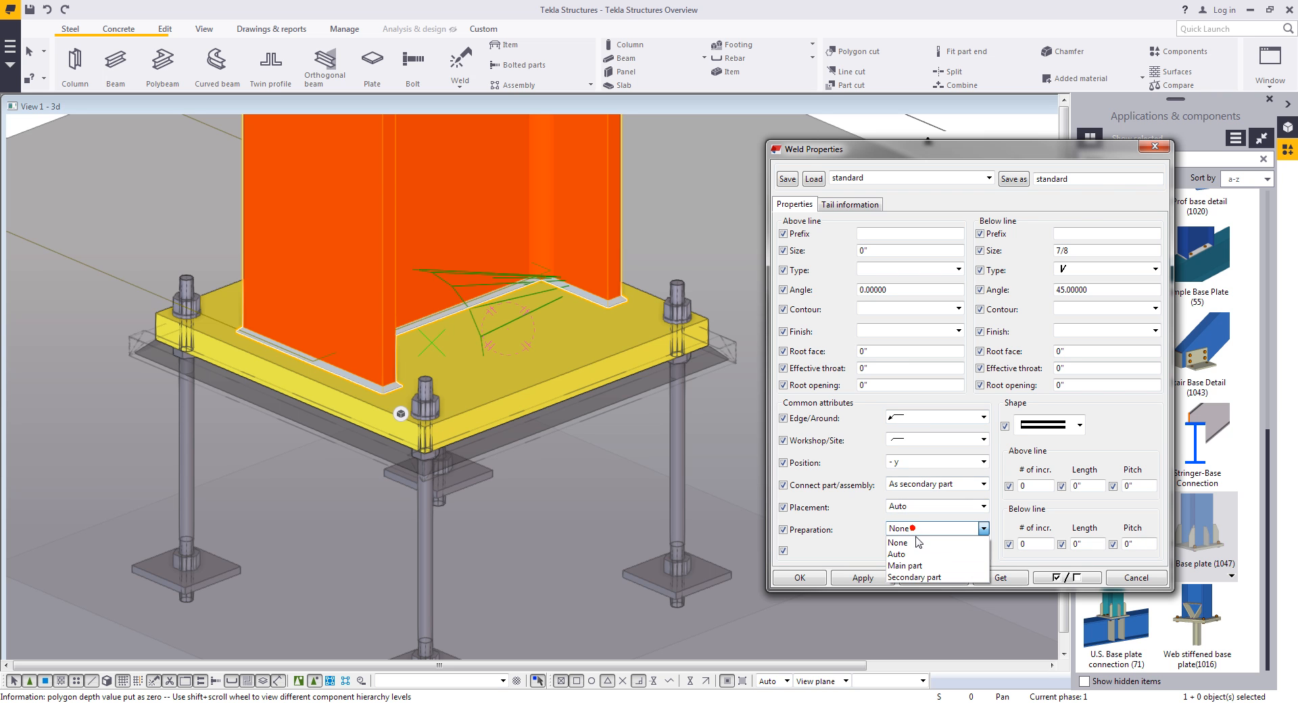
pyautogui.click(915, 554)
pyautogui.click(922, 576)
# - Examine the prepared weld at the column flange in different render modes, then close the weld dialog
pyautogui.moveTo(550, 495); pyautogui.dragTo(638, 509, button='middle')
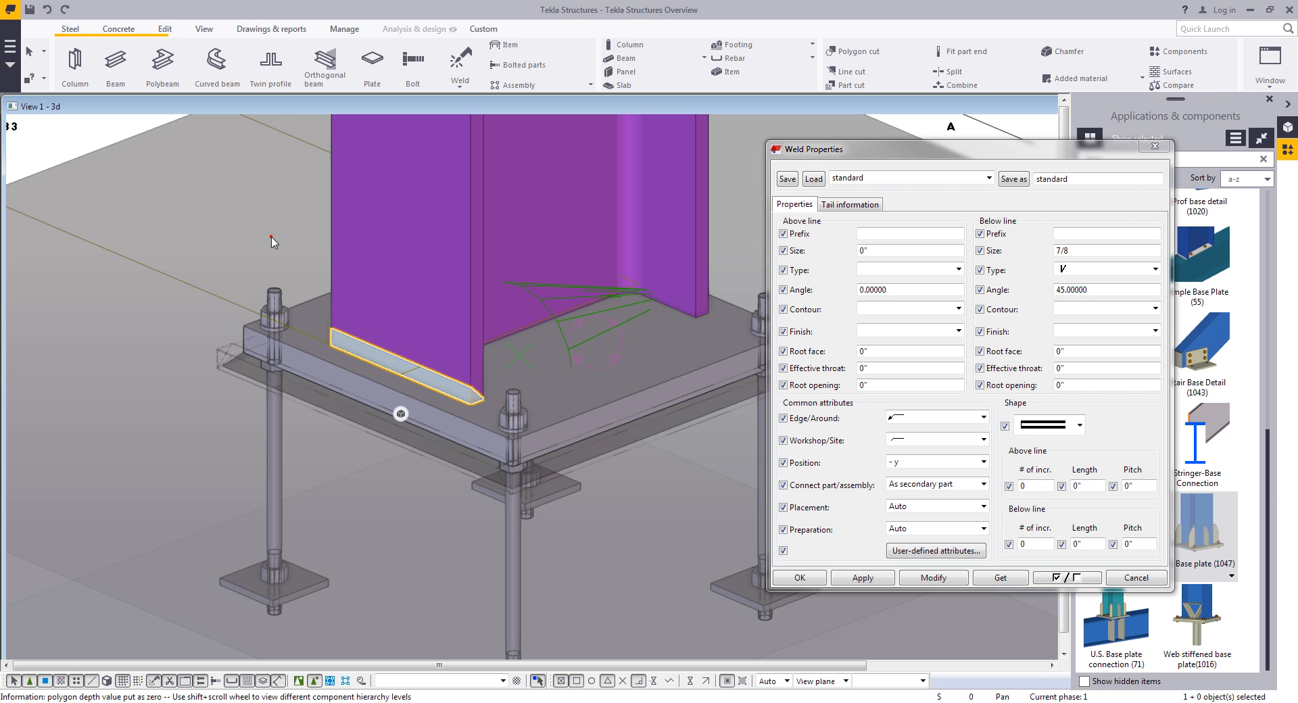
pyautogui.click(271, 243)
pyautogui.click(447, 313)
pyautogui.scroll(3, 441, 331)
pyautogui.moveTo(425, 380)
pyautogui.keyDown('ctrl'); pyautogui.mouseDown(button='middle')
pyautogui.moveTo(394, 345)
pyautogui.moveTo(395, 372)
pyautogui.mouseUp(button='middle'); pyautogui.keyUp('ctrl')
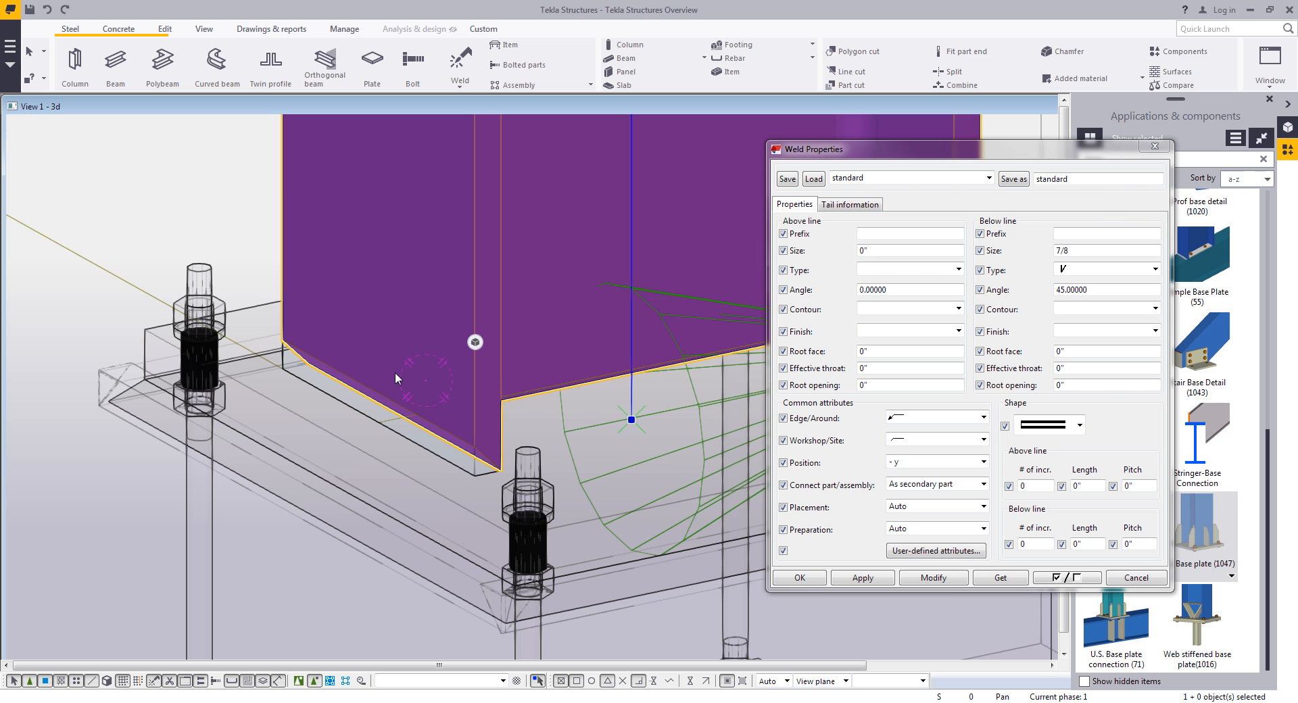
pyautogui.scroll(-3, 395, 373)
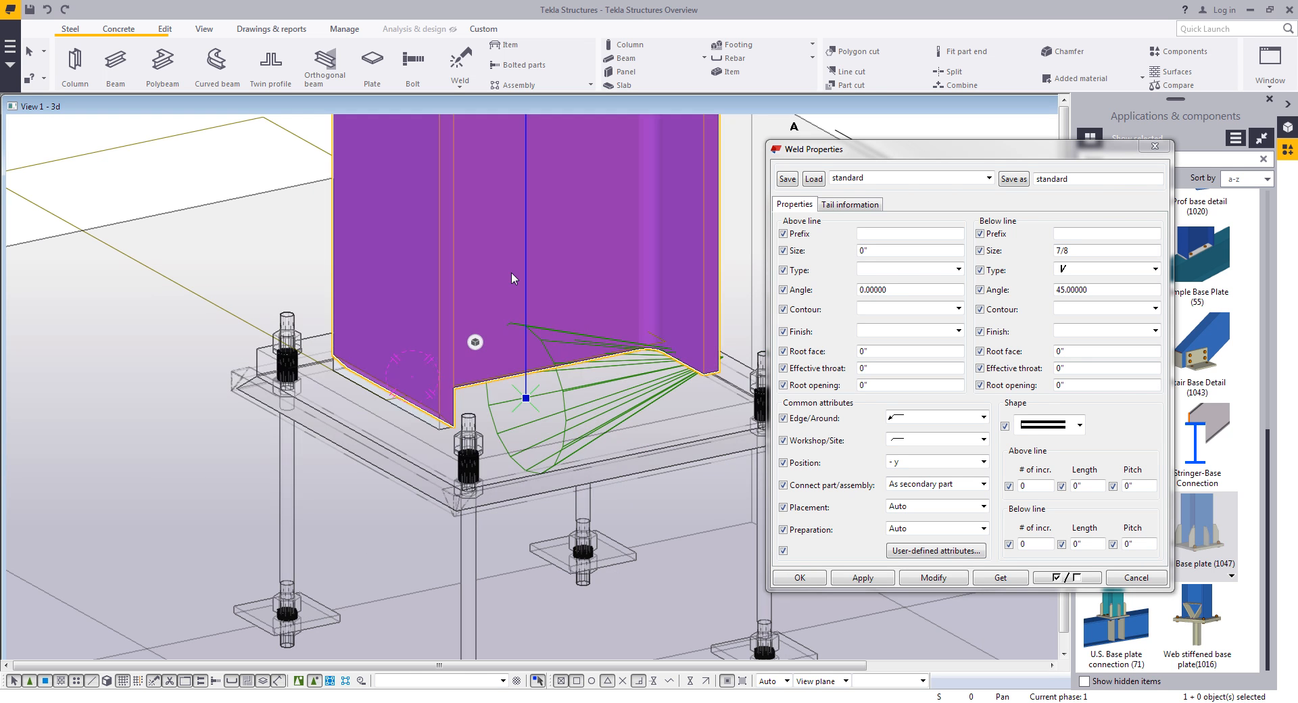
pyautogui.click(273, 250)
pyautogui.hotkey('ctrl', '4')
pyautogui.hotkey('shift', '4')
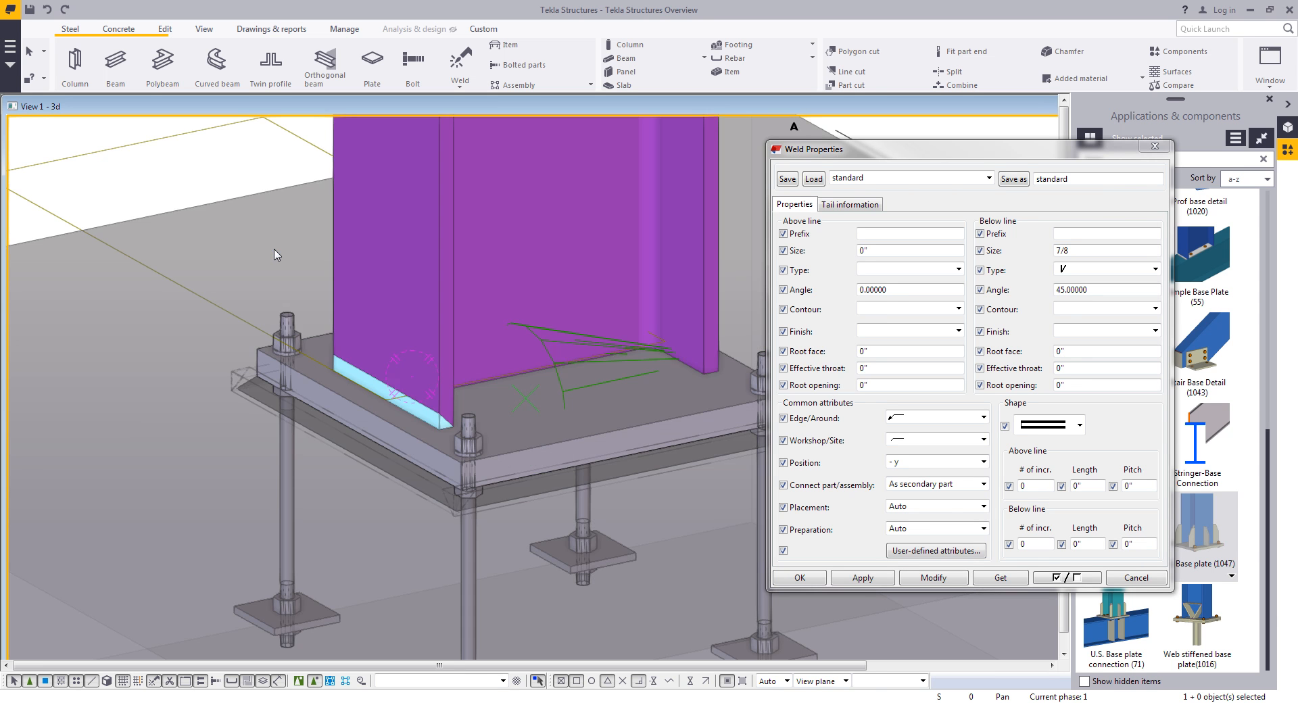
pyautogui.hotkey('ctrl', '3')
pyautogui.click(1142, 578)
pyautogui.scroll(-6, 757, 392)
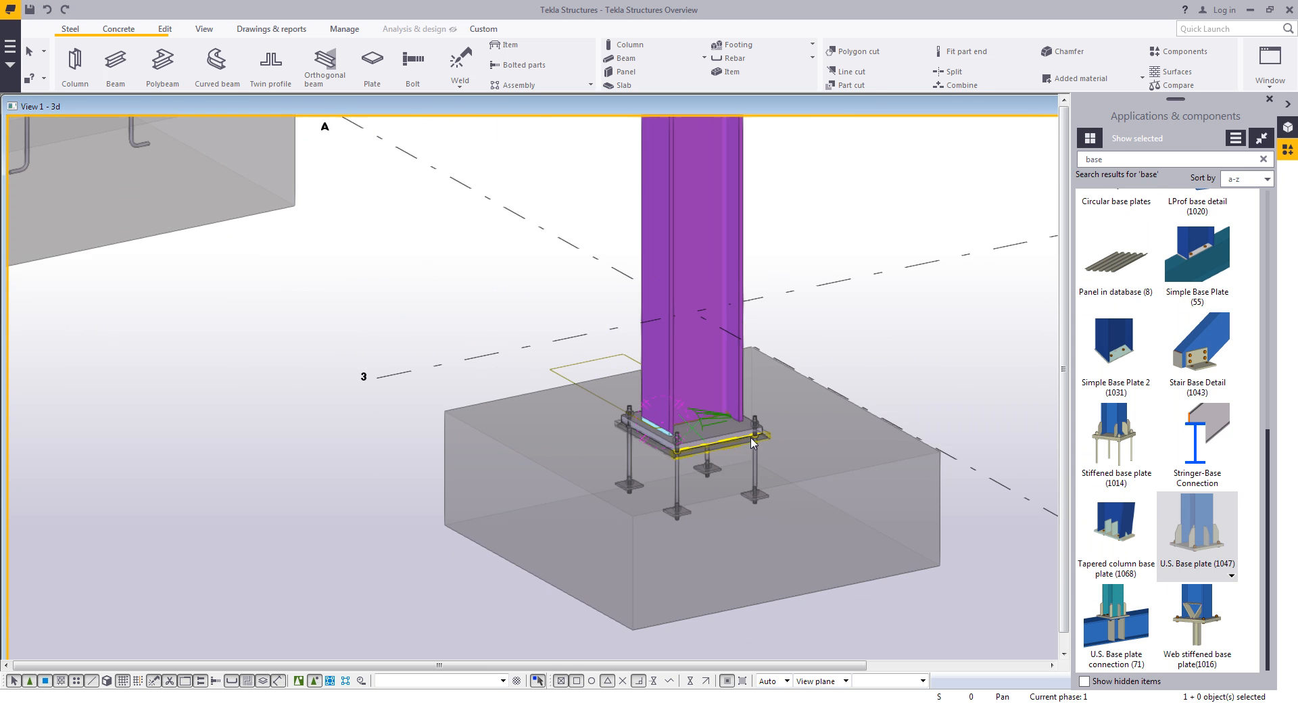
# - Create views along all grid lines with the standard plan and elevation settings
pyautogui.moveTo(787, 411)
pyautogui.mouseDown(button='middle')
pyautogui.moveTo(654, 462)
pyautogui.moveTo(917, 408)
pyautogui.moveTo(788, 432)
pyautogui.mouseUp(button='middle')
pyautogui.scroll(-3, 654, 462)
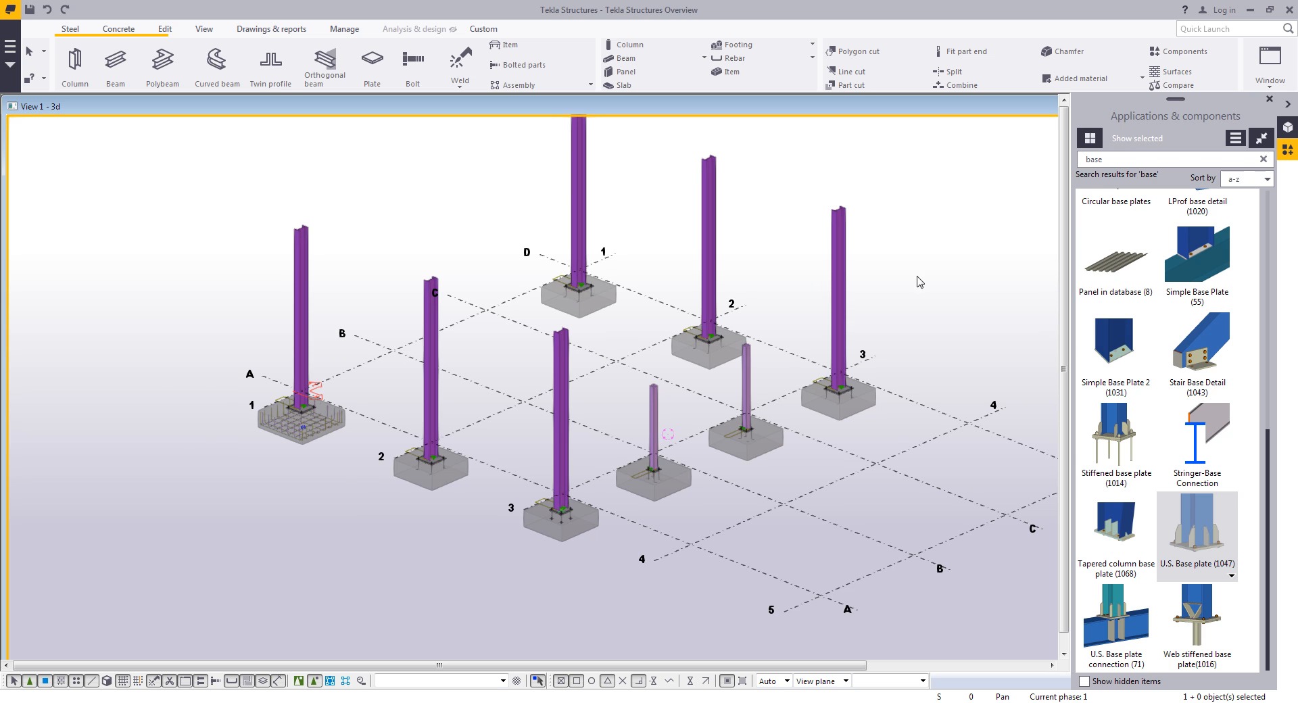
pyautogui.moveTo(904, 283); pyautogui.dragTo(888, 286, button='middle')
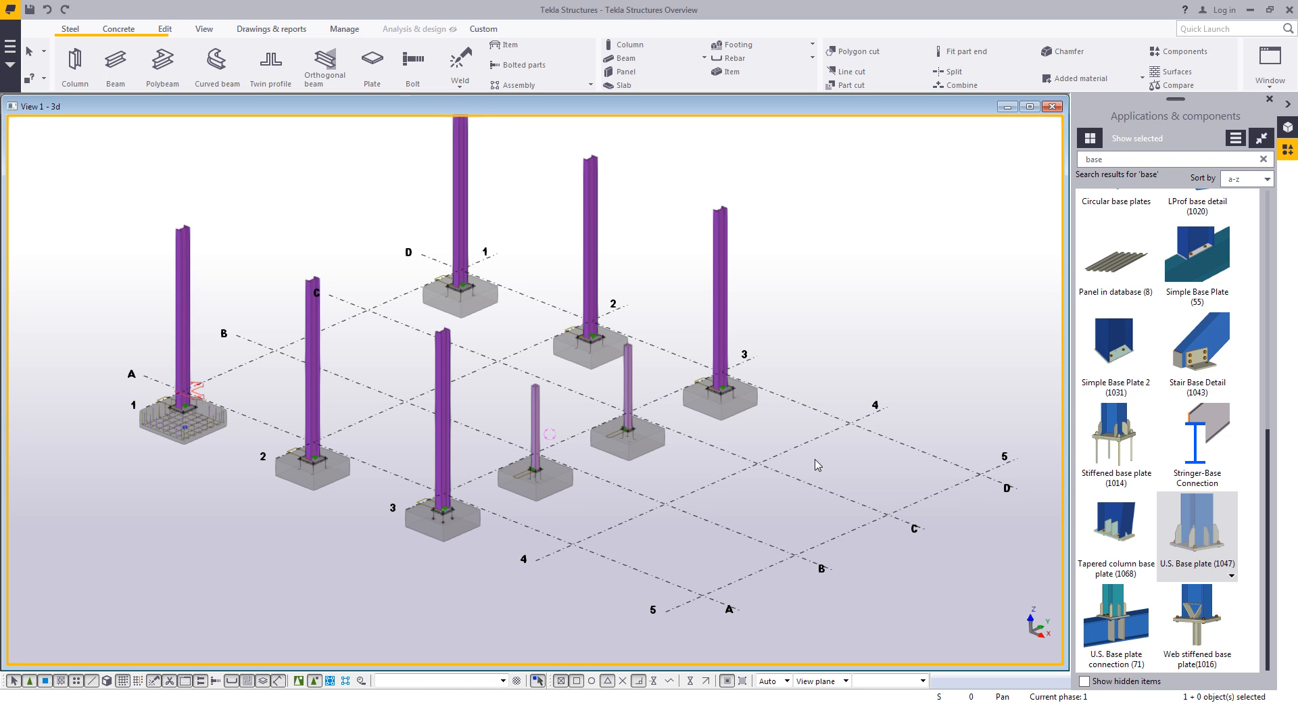
pyautogui.moveTo(872, 467); pyautogui.dragTo(827, 370)
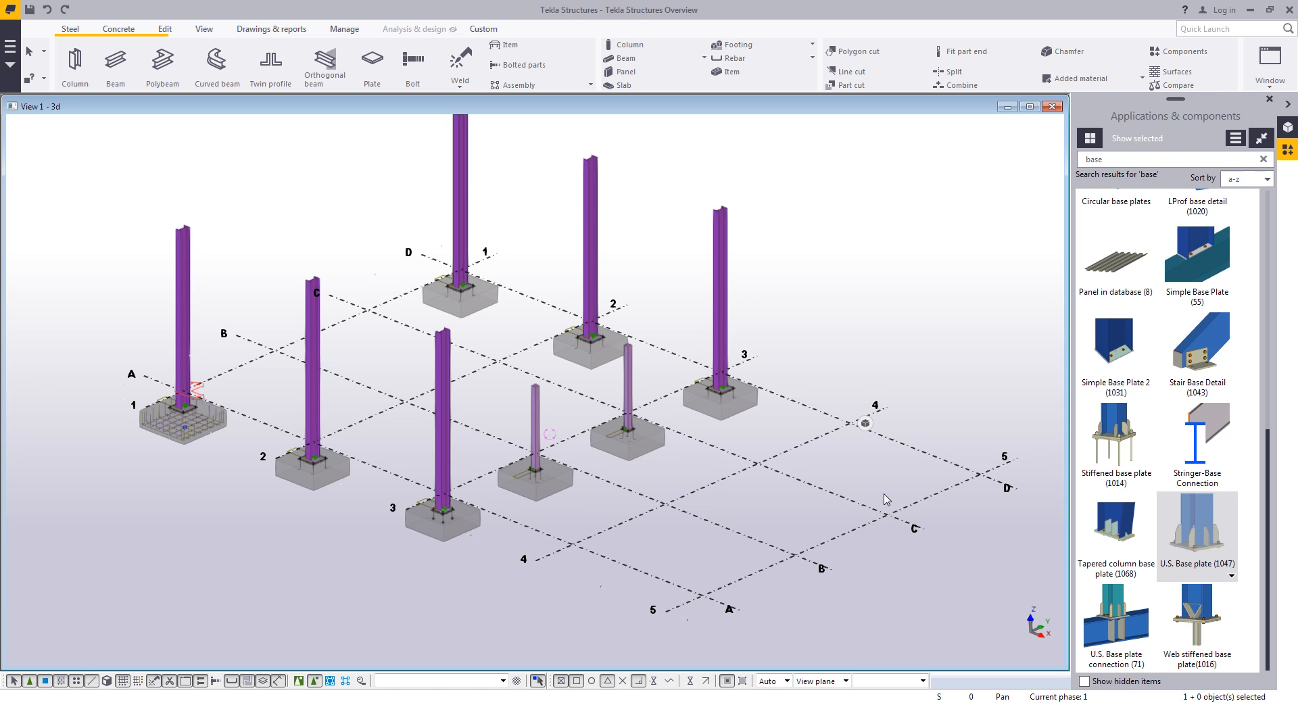
pyautogui.rightClick(819, 438)
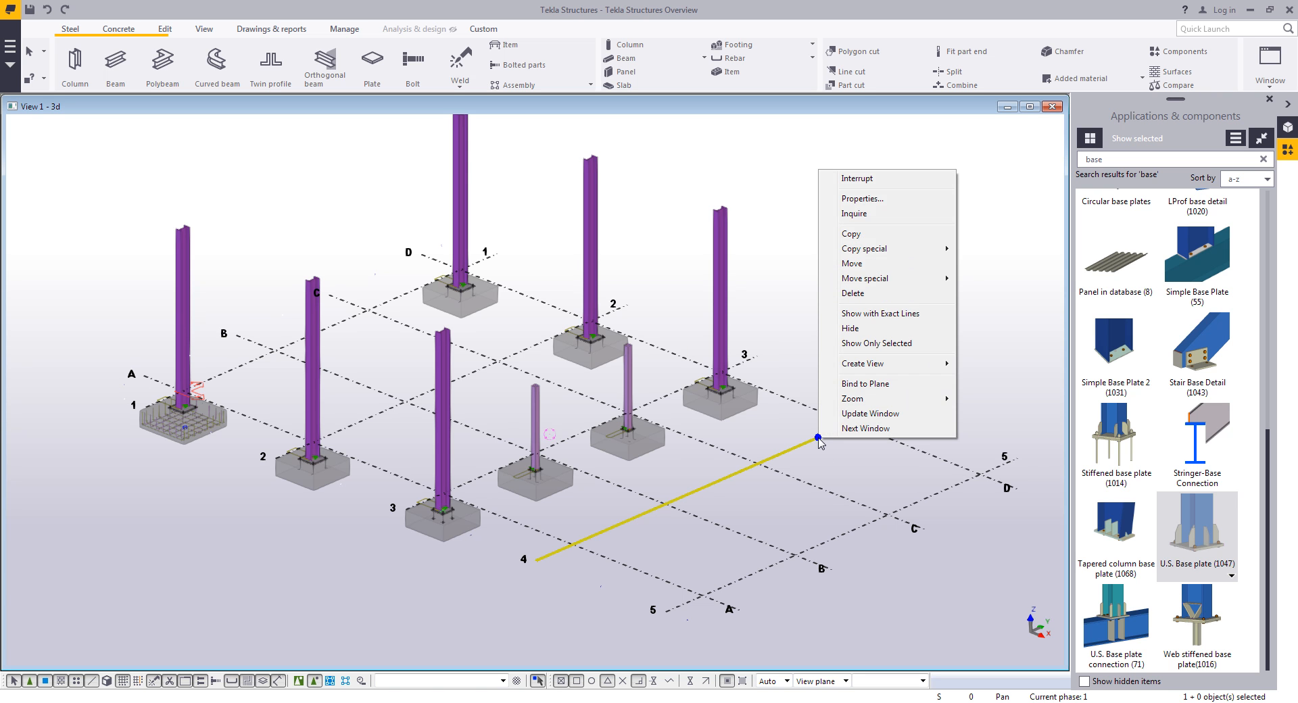
pyautogui.click(880, 364)
pyautogui.click(999, 378)
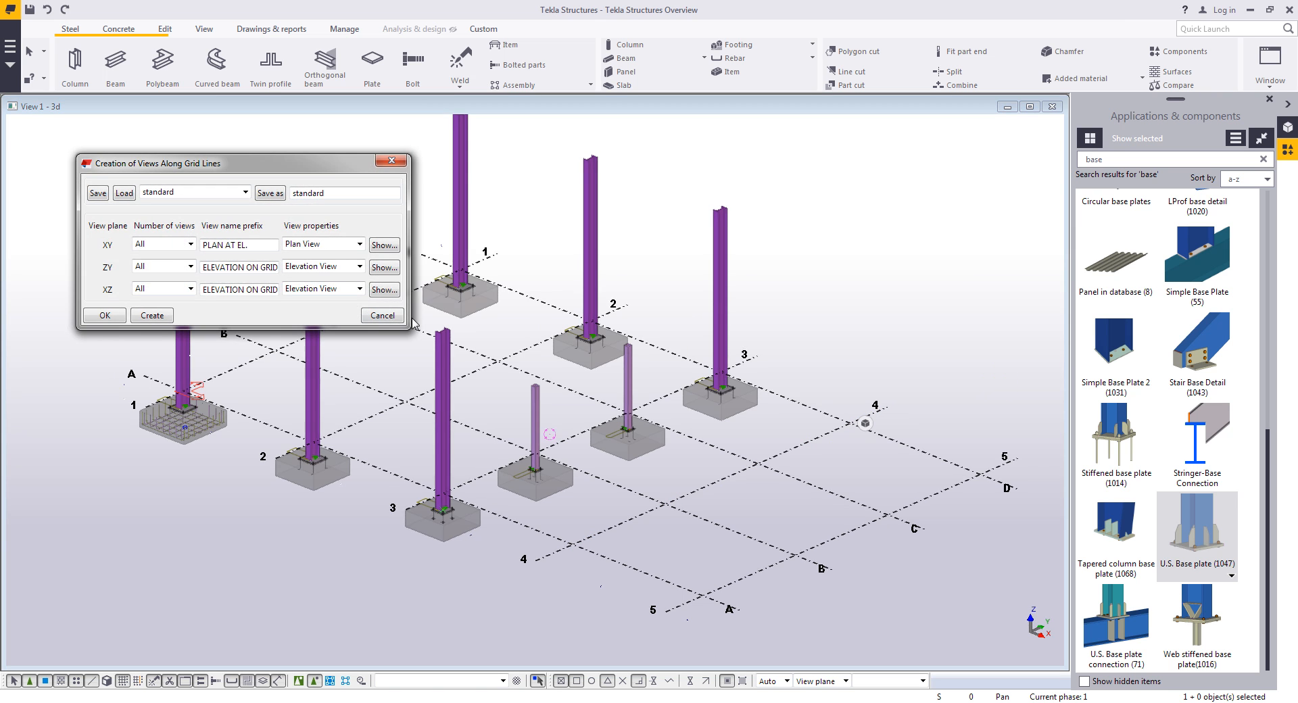
pyautogui.click(151, 314)
pyautogui.click(373, 315)
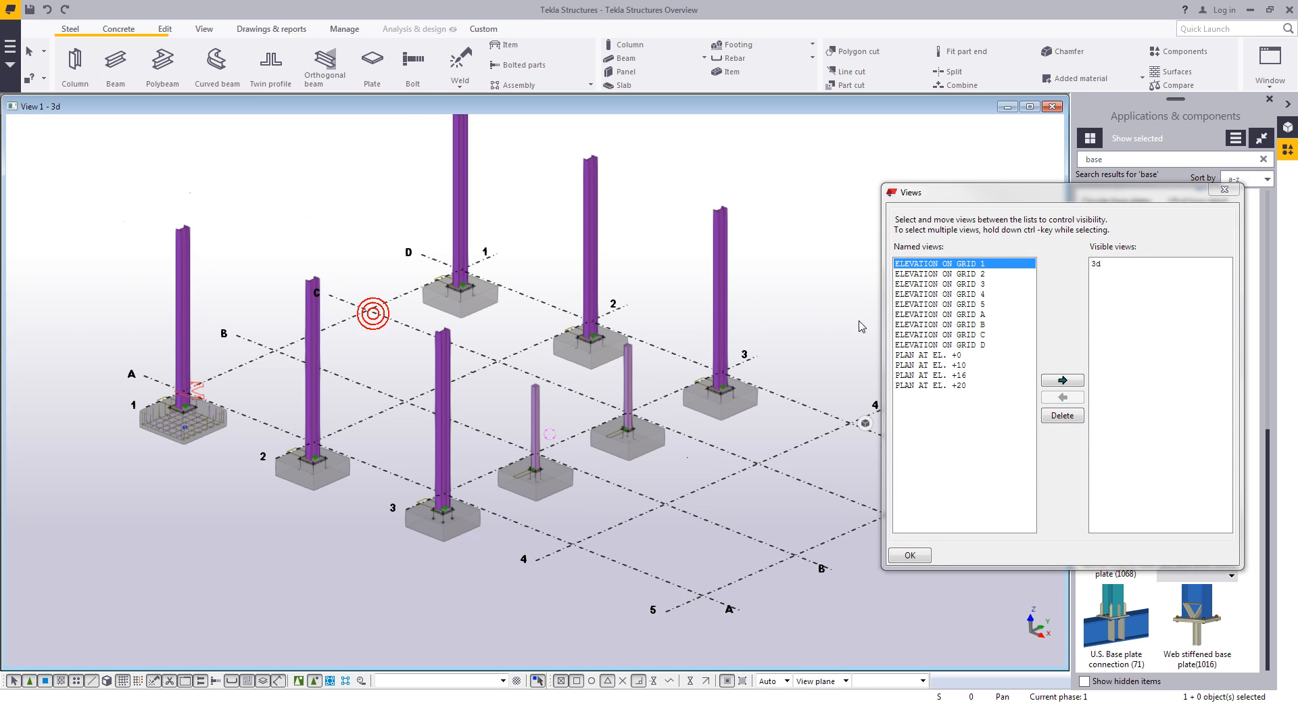
# - Open the PLAN AT EL. +0 view next to the 3D view
pyautogui.click(538, 681)
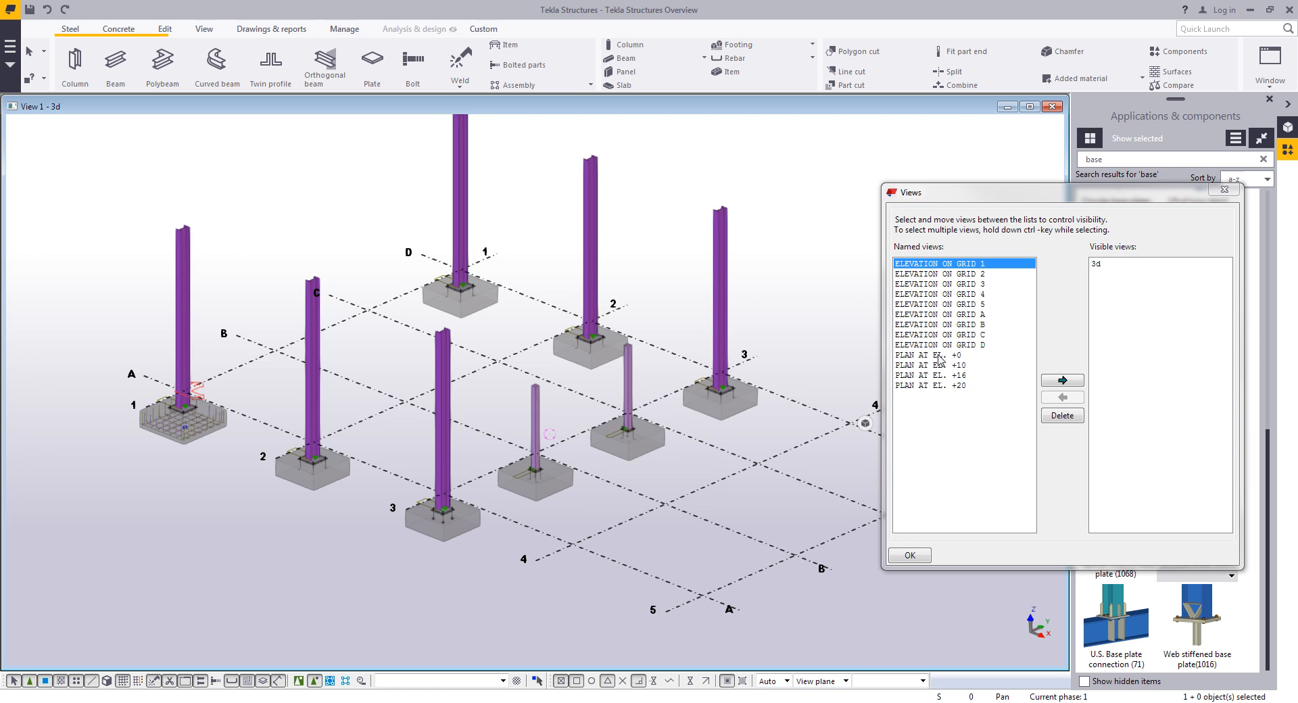
pyautogui.moveTo(937, 354); pyautogui.dragTo(1217, 268)
pyautogui.click(1224, 189)
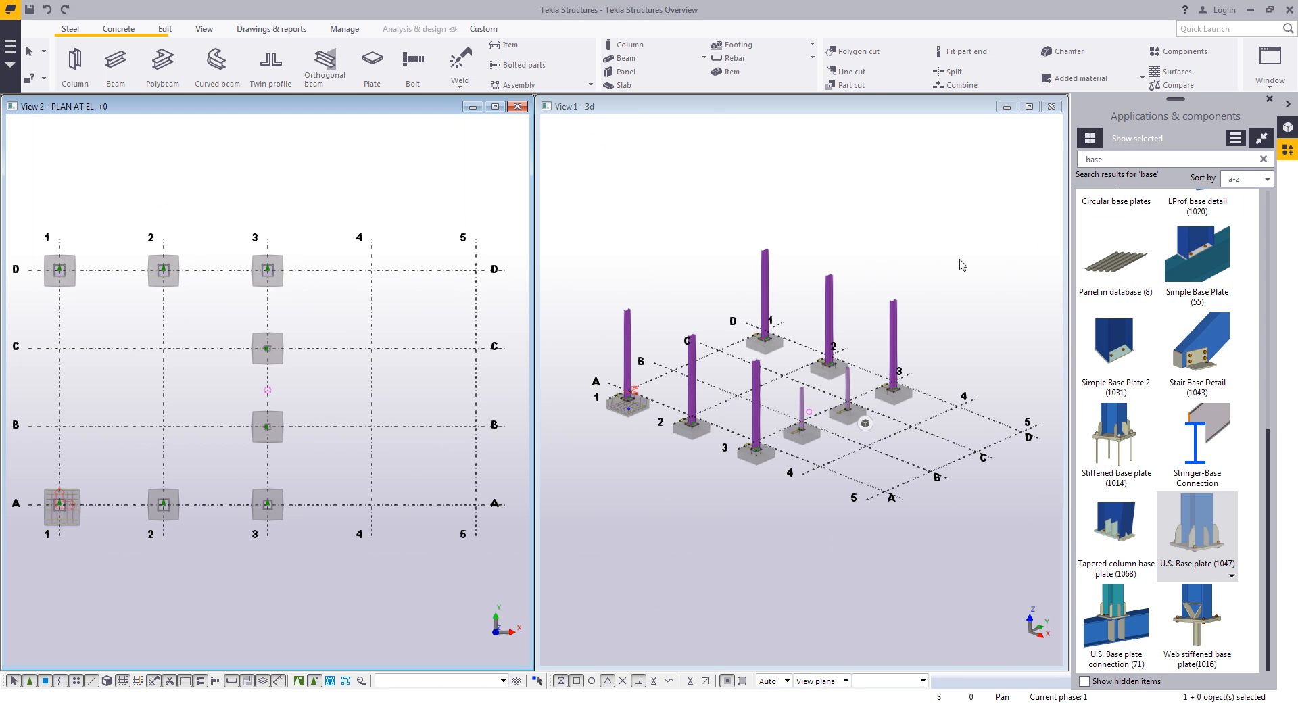
pyautogui.scroll(2, 377, 401)
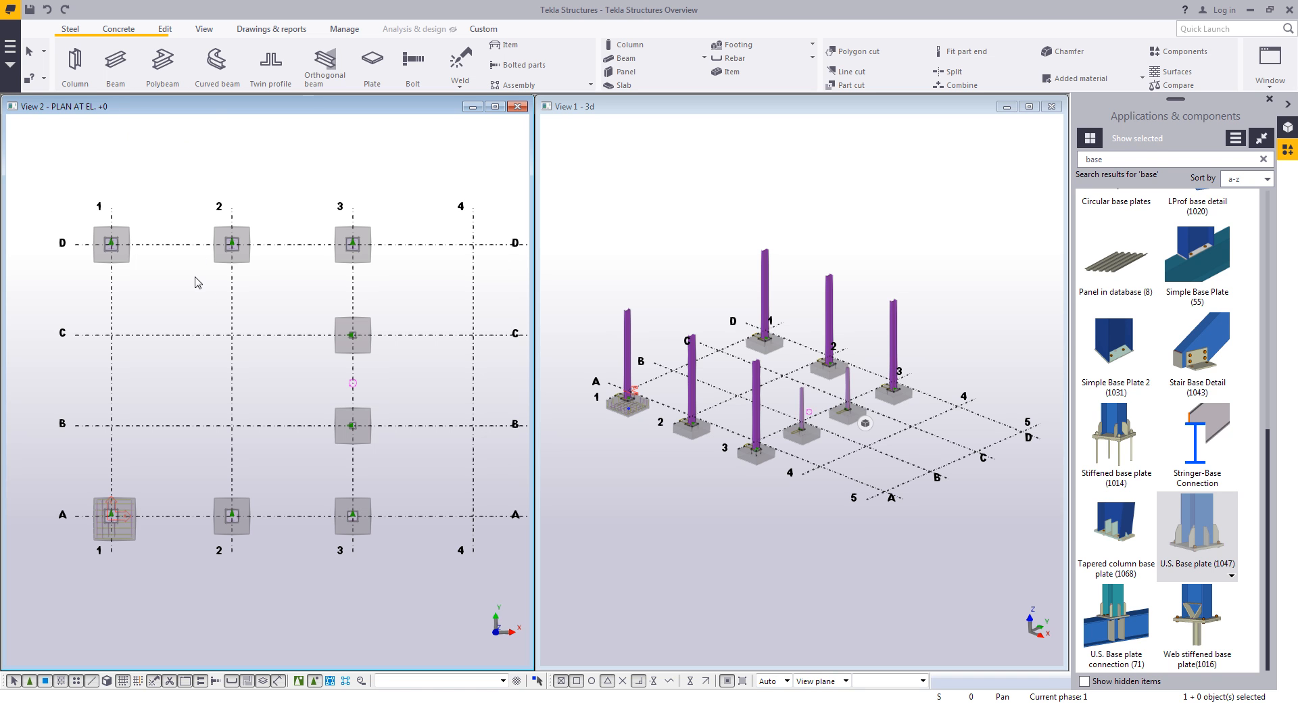
pyautogui.click(423, 137)
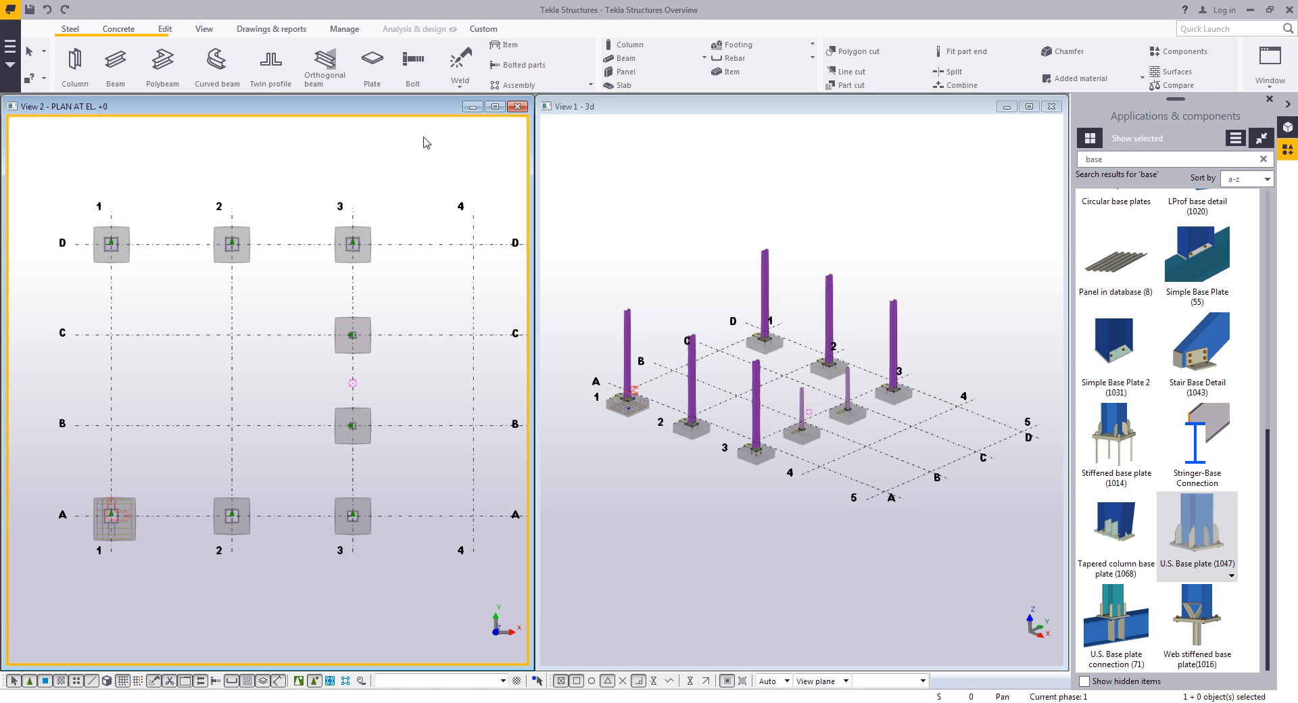
# - Create a general arrangement drawing of the PLAN AT EL. +0 view with the AnchorPlan_w-Details properties and open it
pyautogui.rightClick(423, 142)
pyautogui.click(517, 282)
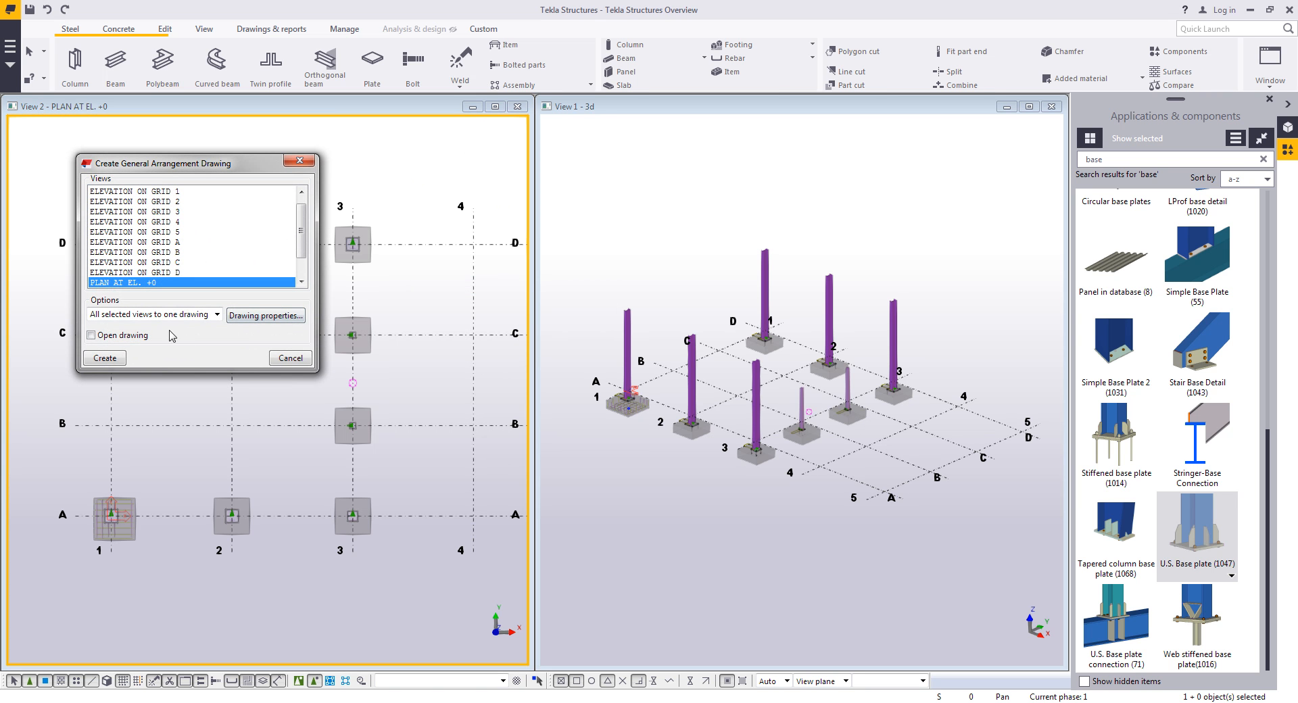
pyautogui.click(140, 336)
pyautogui.click(284, 316)
pyautogui.click(663, 186)
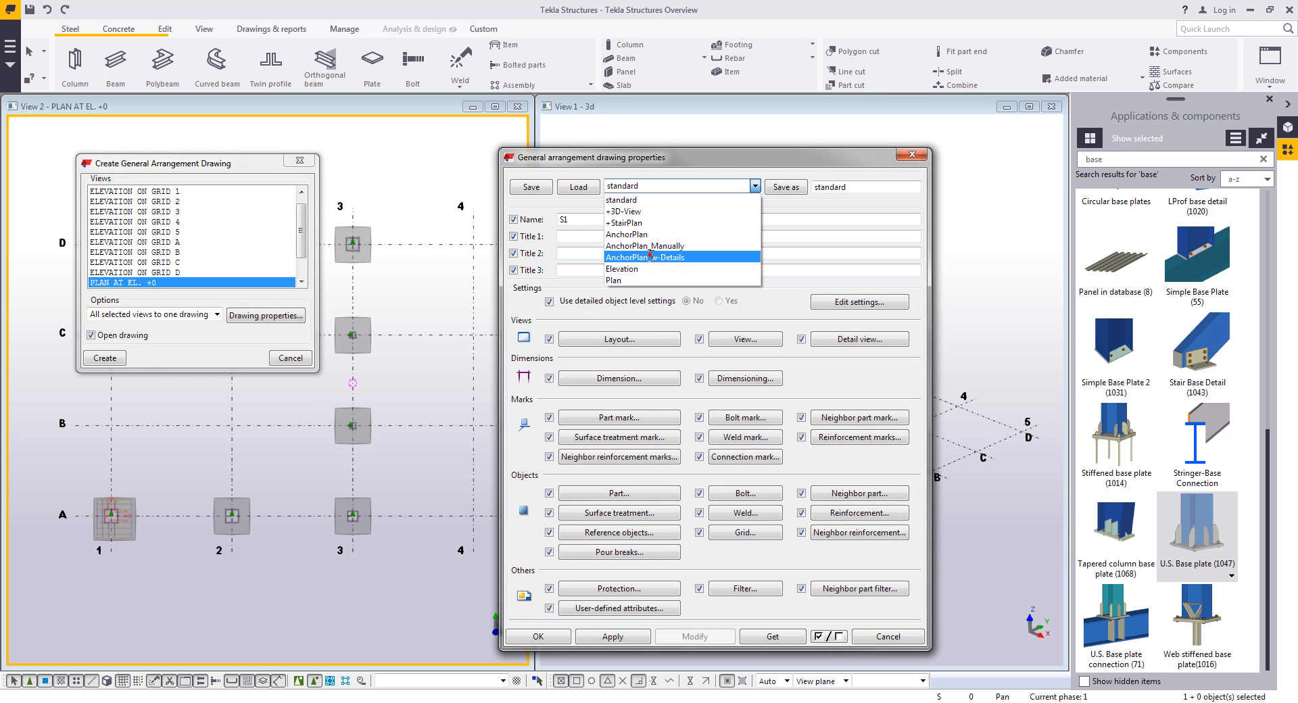
pyautogui.click(652, 257)
pyautogui.click(578, 187)
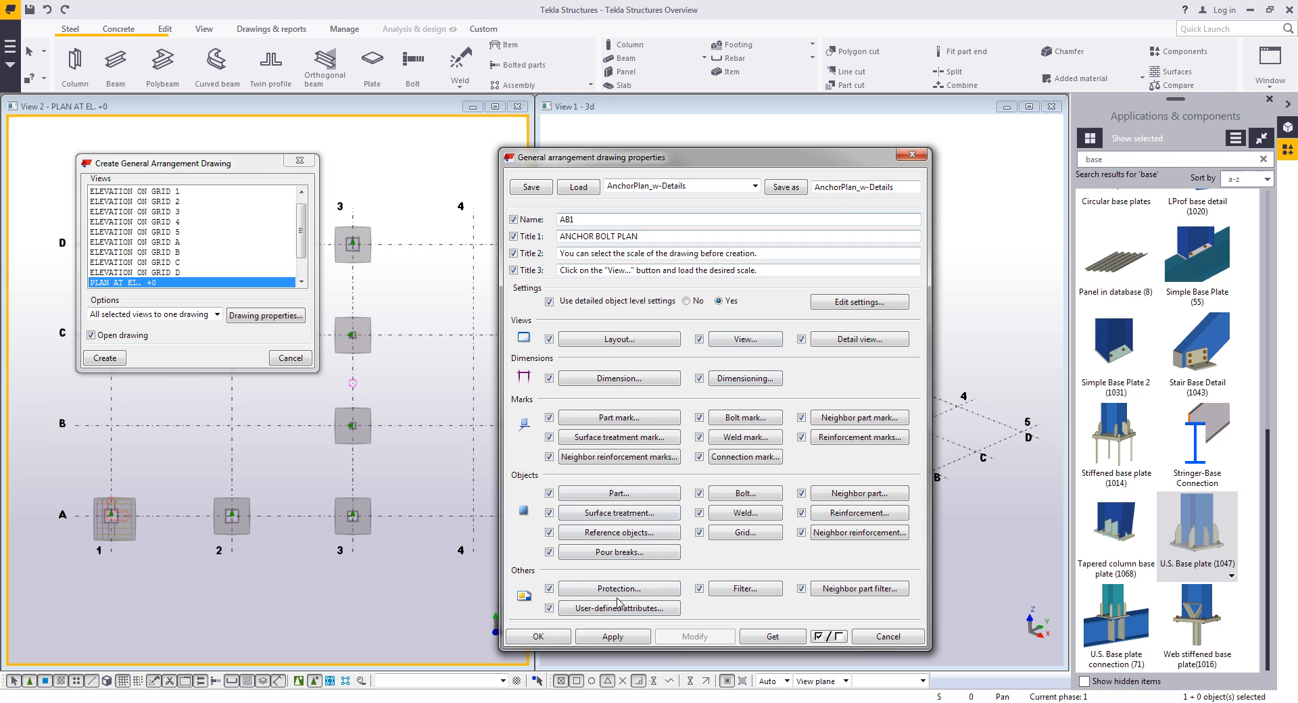
pyautogui.click(538, 636)
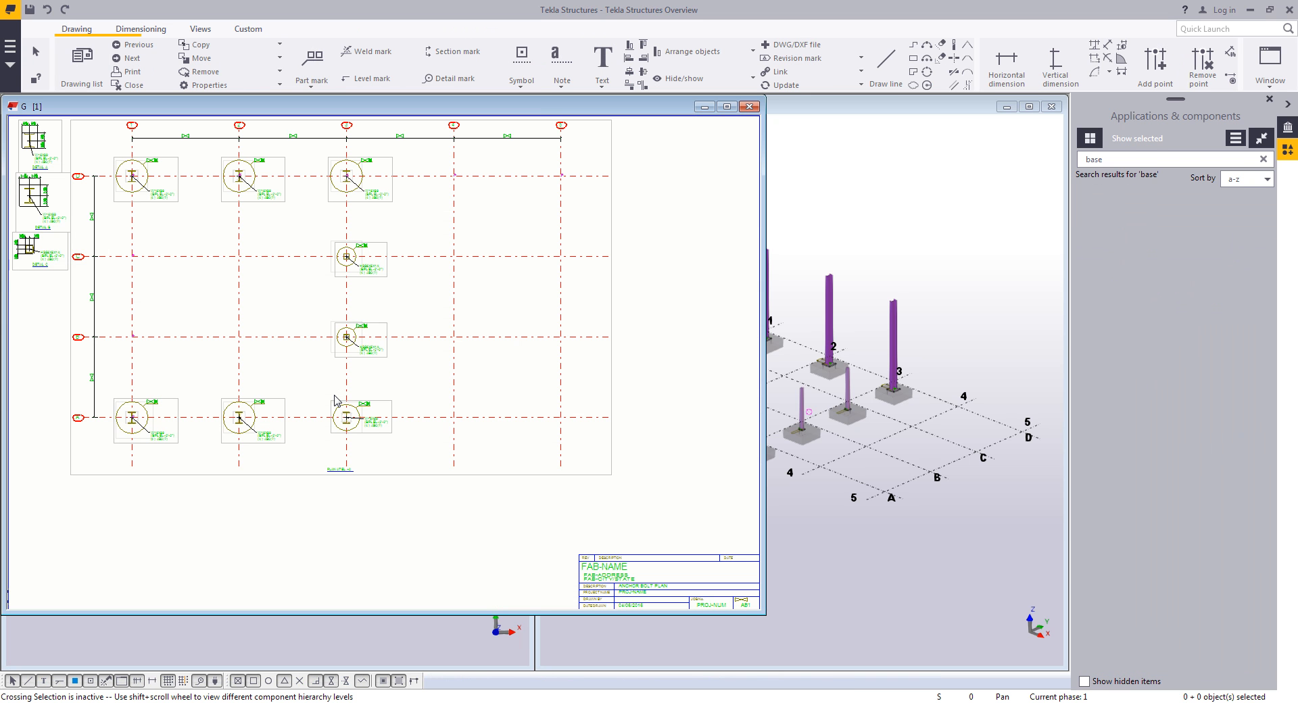
# - Rearrange the detail views A, B and C in a column beside the plan on the drawing sheet
pyautogui.click(513, 475)
pyautogui.moveTo(504, 473); pyautogui.dragTo(525, 500)
pyautogui.click(493, 548)
pyautogui.moveTo(275, 365); pyautogui.dragTo(344, 399, button='middle')
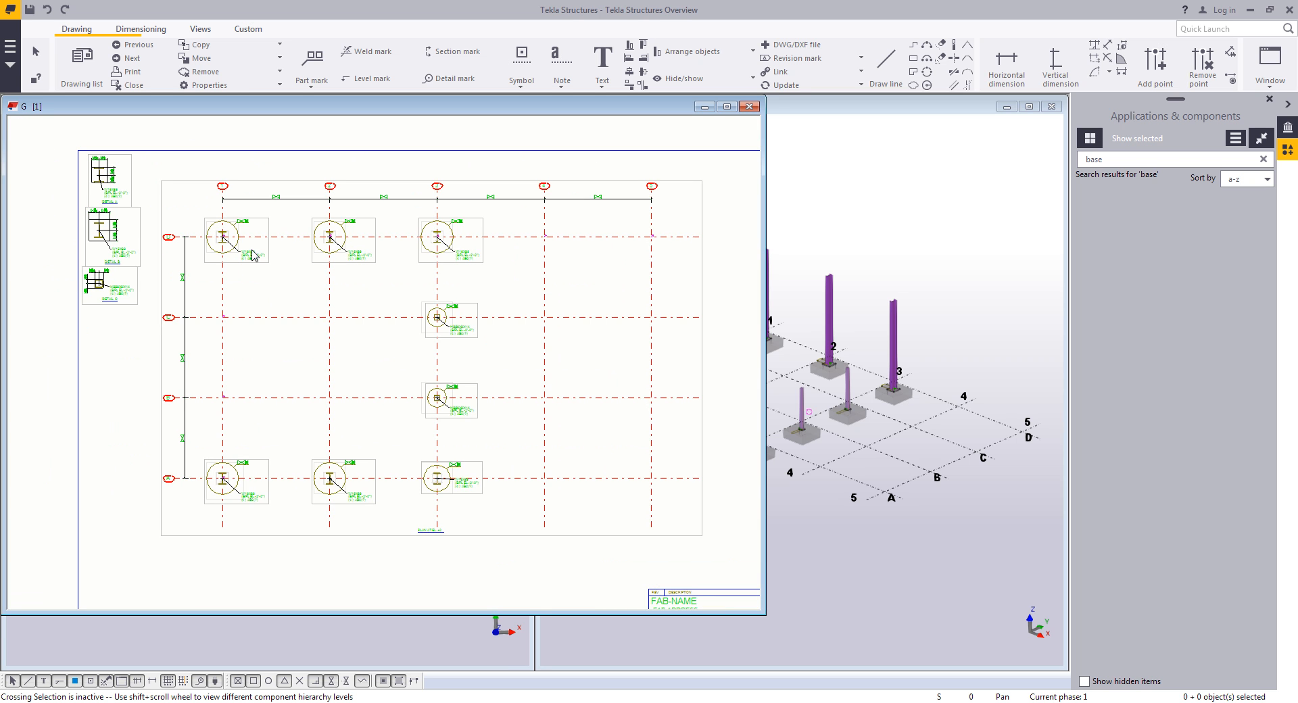
pyautogui.scroll(3, 185, 414)
pyautogui.click(185, 414)
pyautogui.click(366, 404)
pyautogui.moveTo(357, 441); pyautogui.dragTo(363, 382, button='middle')
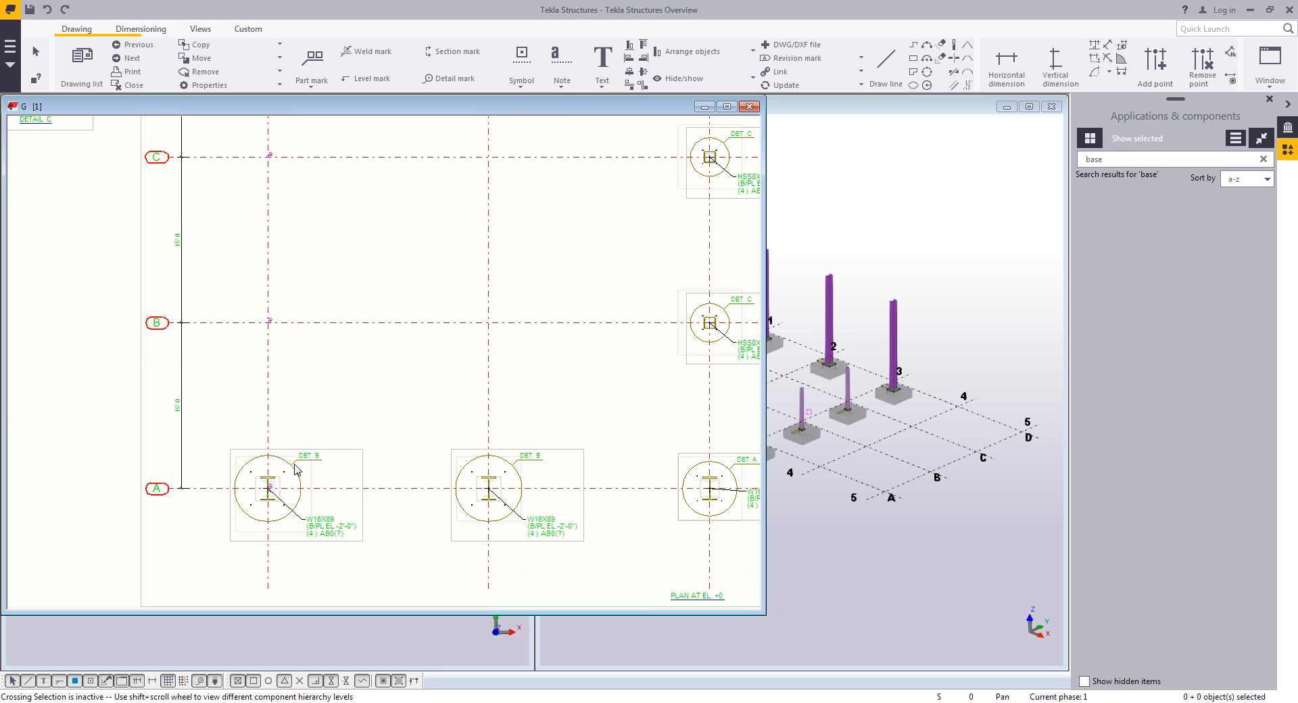
pyautogui.scroll(-3, 334, 524)
pyautogui.scroll(2, 288, 405)
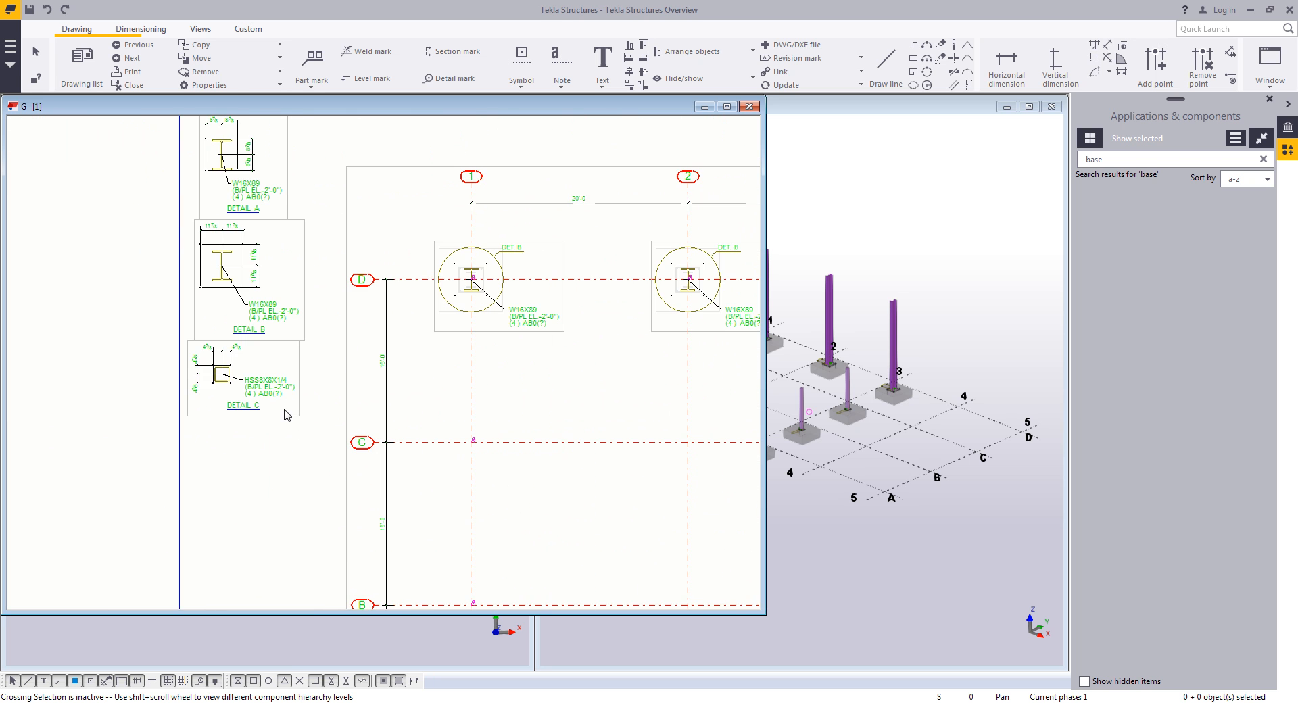
pyautogui.moveTo(284, 415); pyautogui.dragTo(292, 461)
pyautogui.click(295, 330)
pyautogui.click(295, 342)
pyautogui.moveTo(292, 341); pyautogui.dragTo(299, 359)
pyautogui.click(279, 223)
pyautogui.moveTo(276, 221); pyautogui.dragTo(291, 218)
pyautogui.click(415, 313)
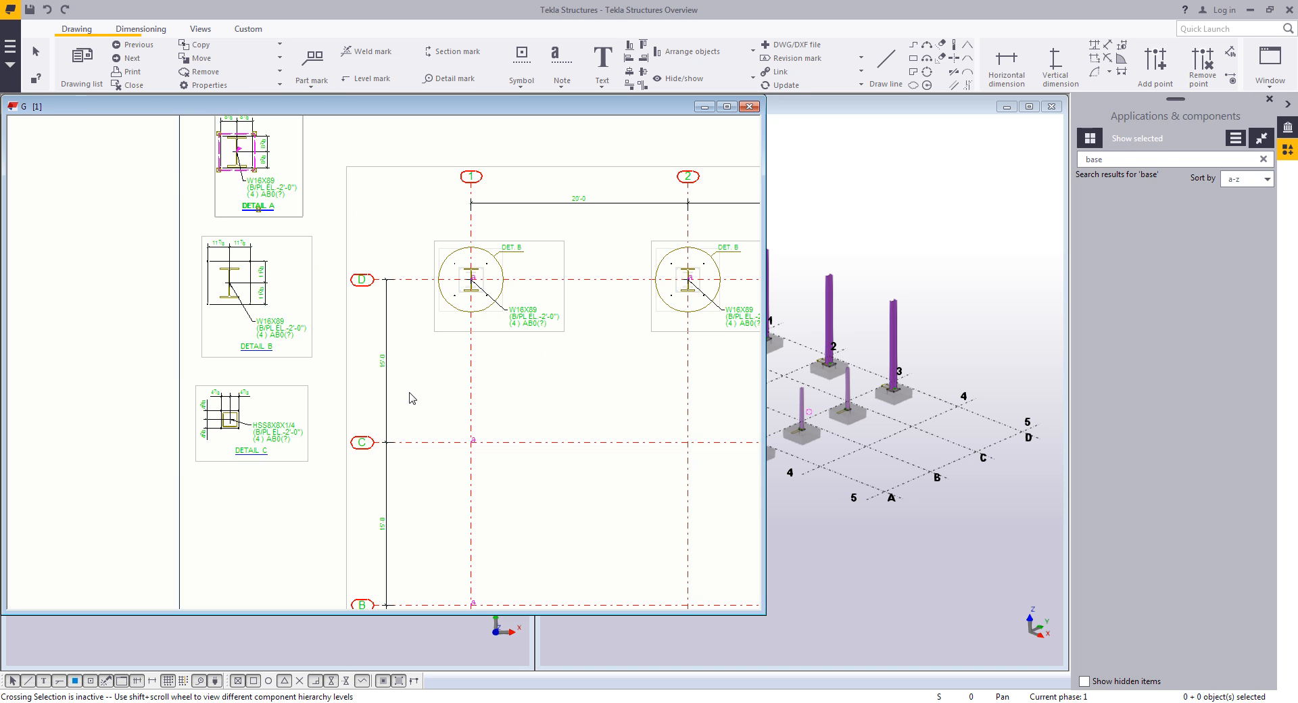
# - Inquire the W16X89 column at grid 2/D to read its properties, then close the report
pyautogui.click(573, 408)
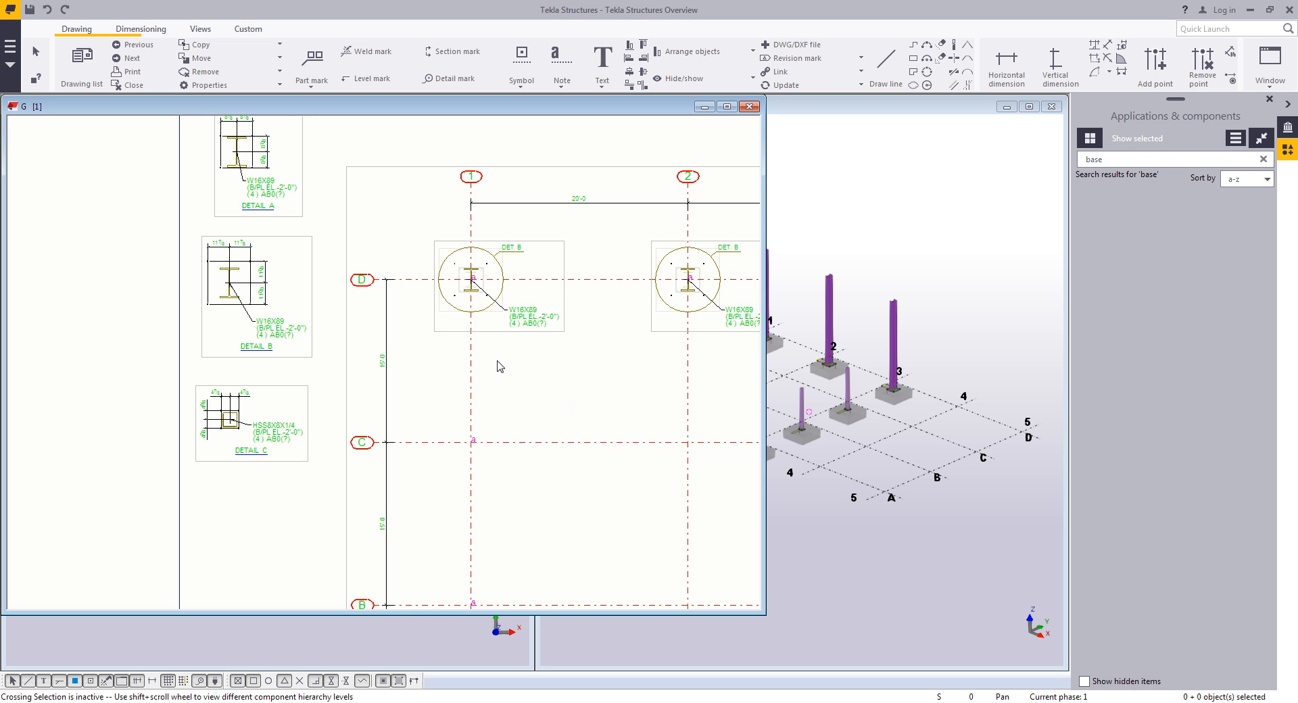
pyautogui.scroll(-4, 533, 372)
pyautogui.scroll(2, 538, 371)
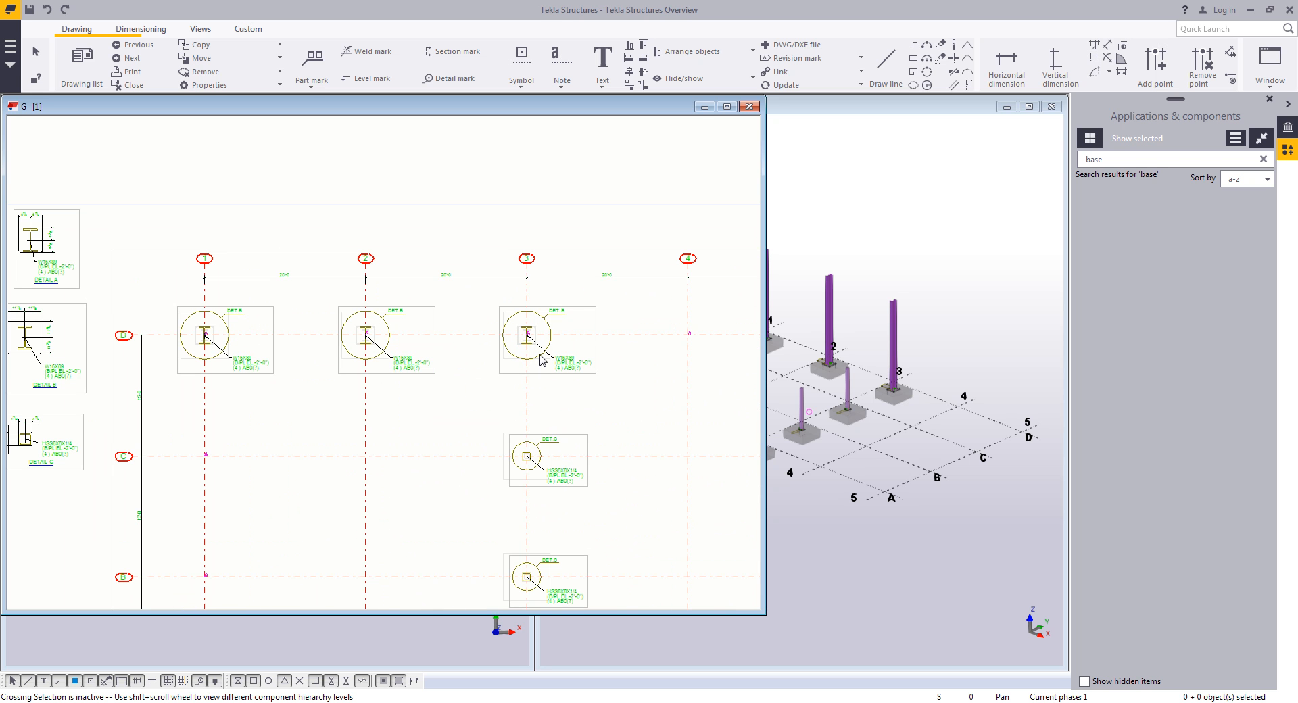
pyautogui.scroll(5, 369, 335)
pyautogui.click(372, 319)
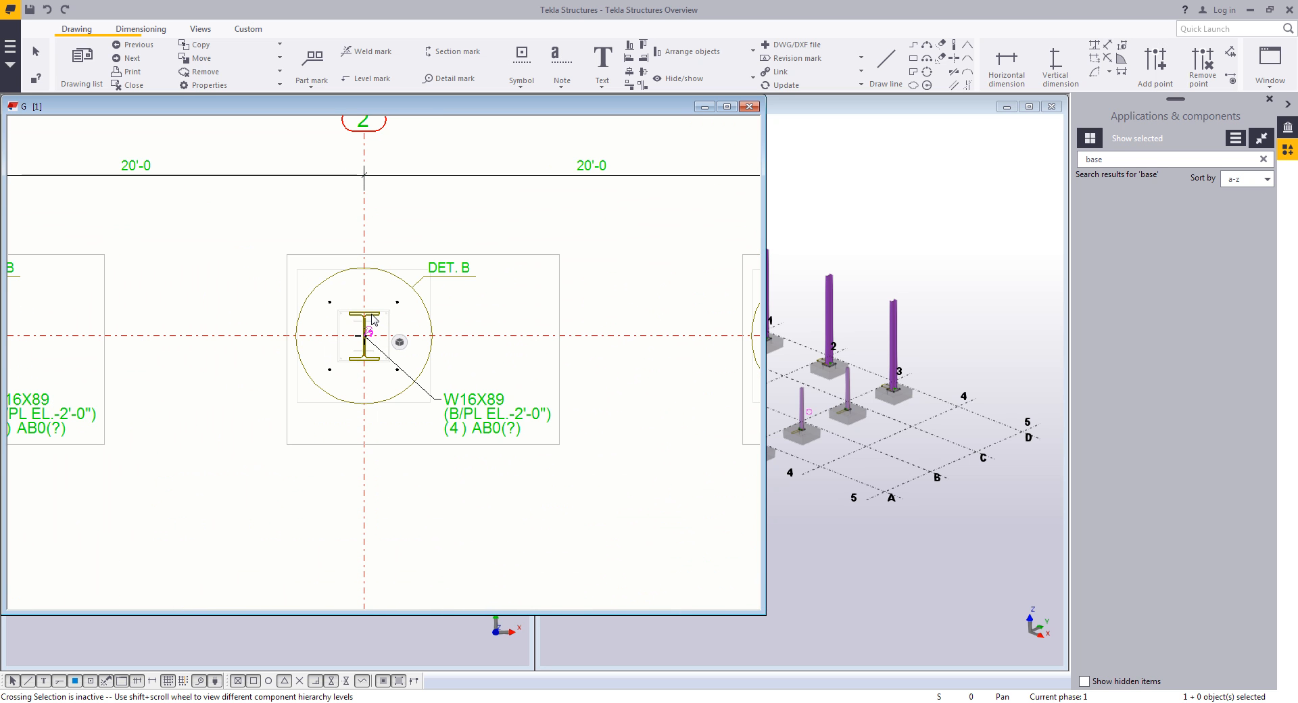
pyautogui.rightClick(372, 319)
pyautogui.click(416, 361)
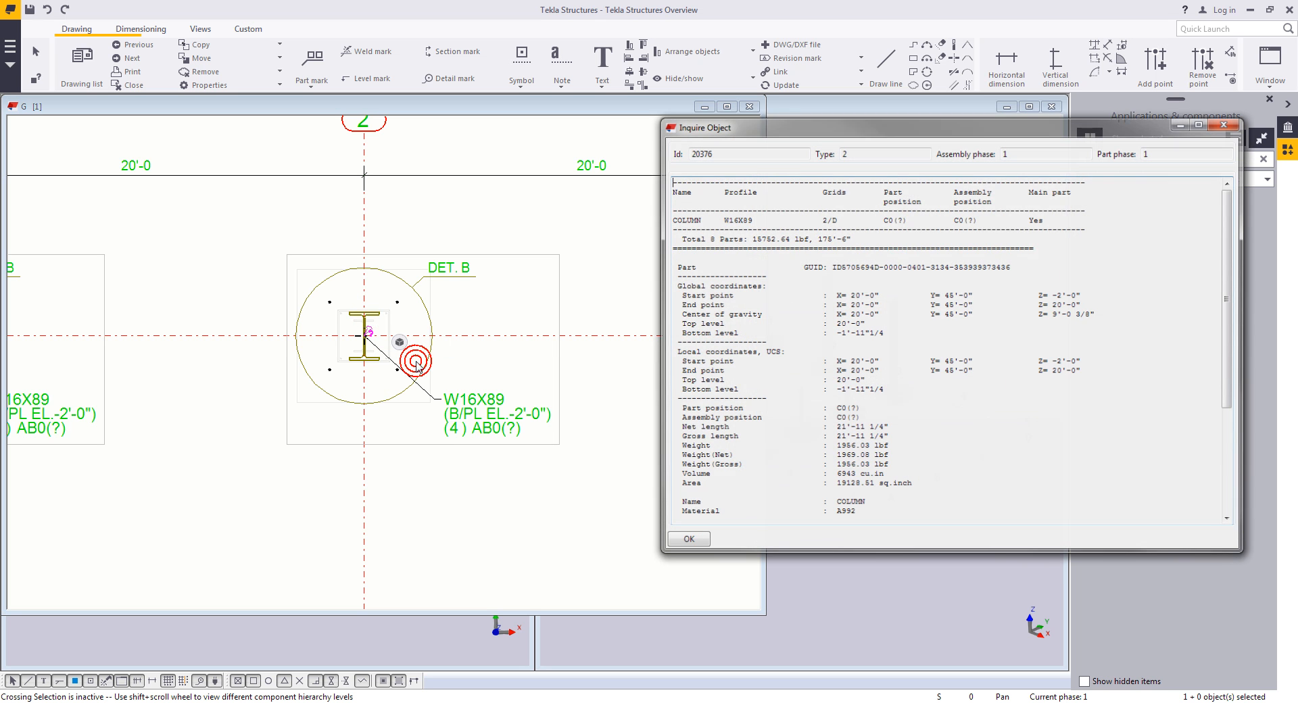
pyautogui.scroll(-4, 965, 383)
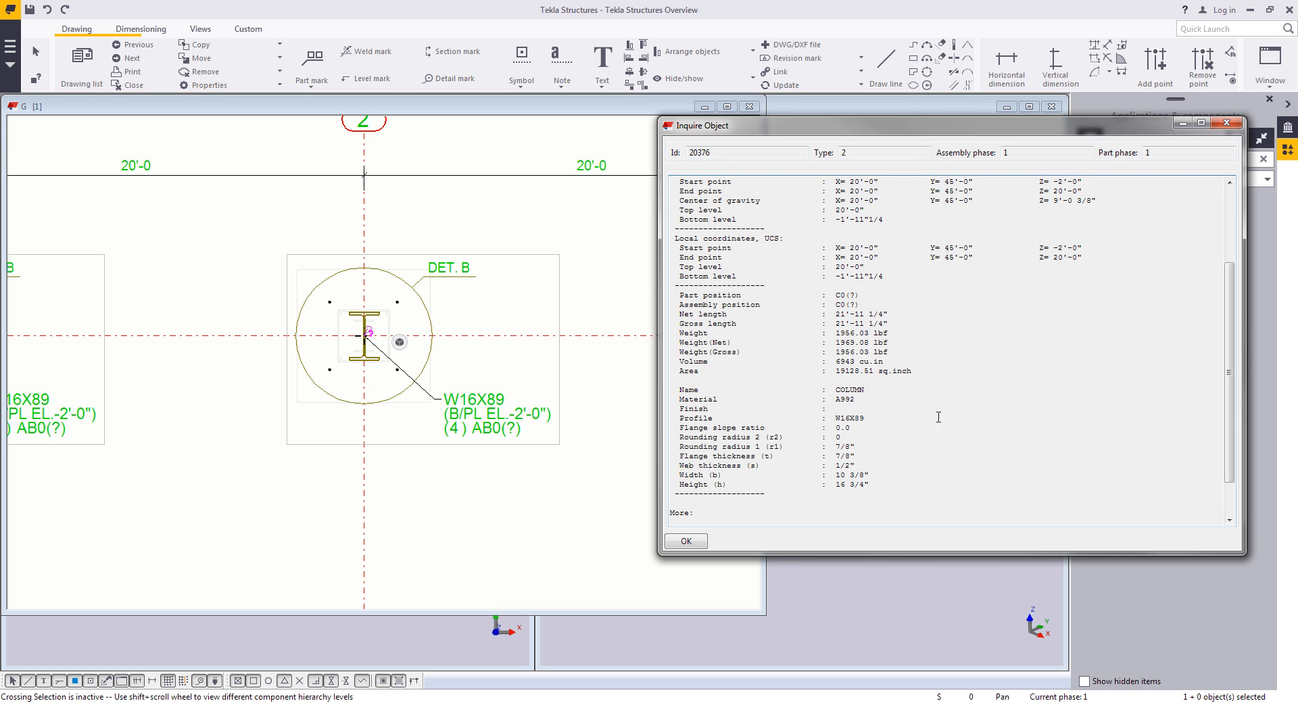
pyautogui.click(695, 545)
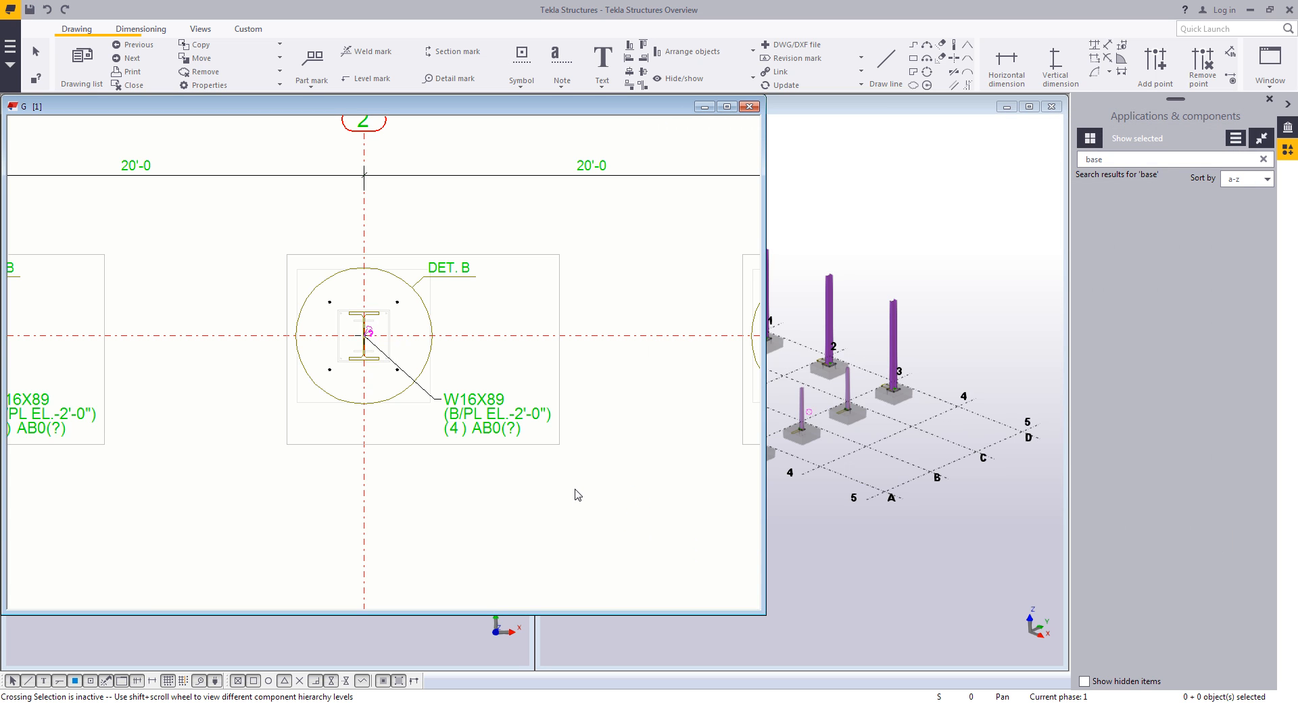
# - Create a section view through the column at DET. A using the AB_Projection view properties
pyautogui.scroll(-6, 577, 496)
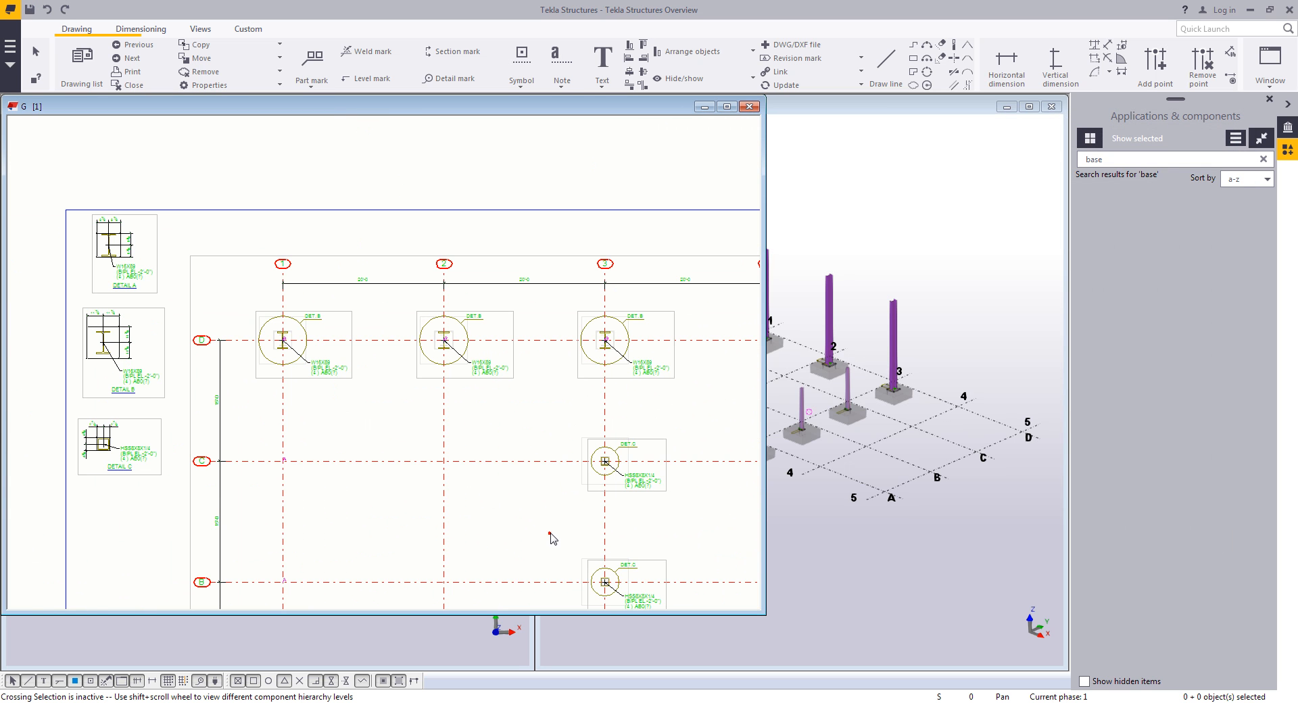
pyautogui.scroll(-2, 551, 539)
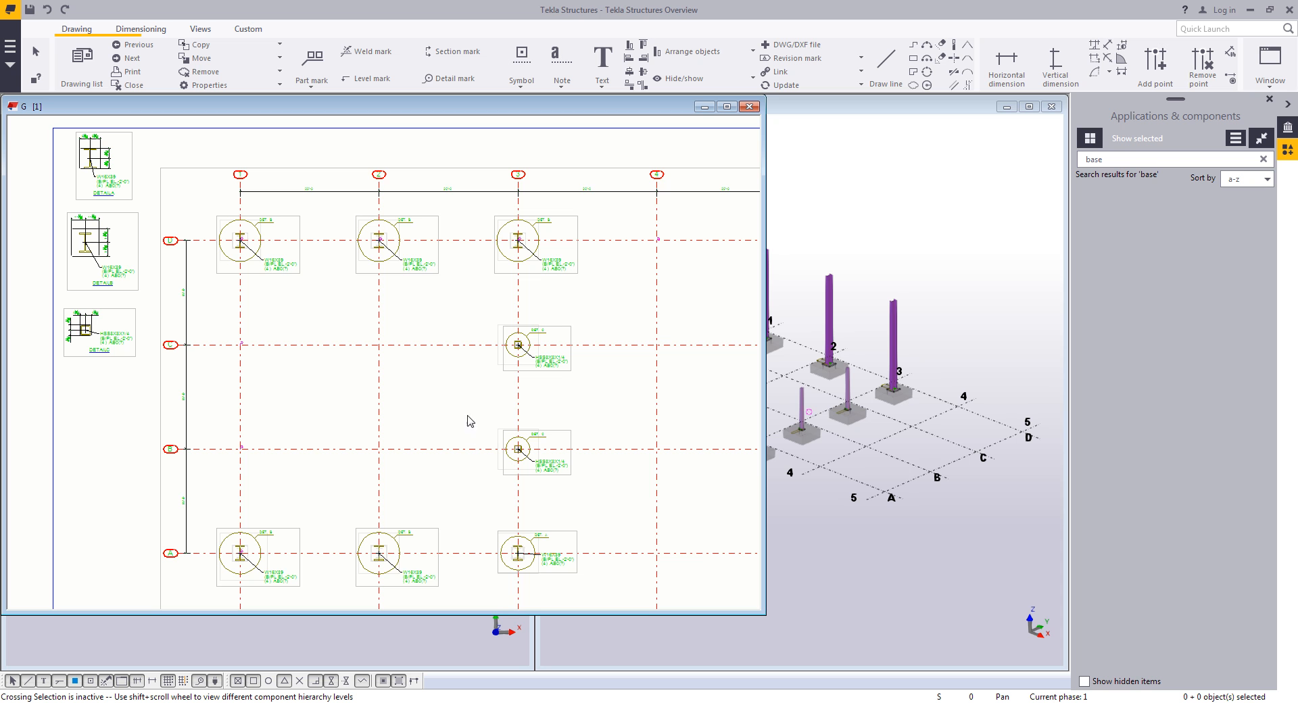
pyautogui.scroll(4, 534, 459)
pyautogui.click(549, 426)
pyautogui.moveTo(548, 425); pyautogui.dragTo(546, 441)
pyautogui.click(696, 453)
pyautogui.scroll(1, 481, 446)
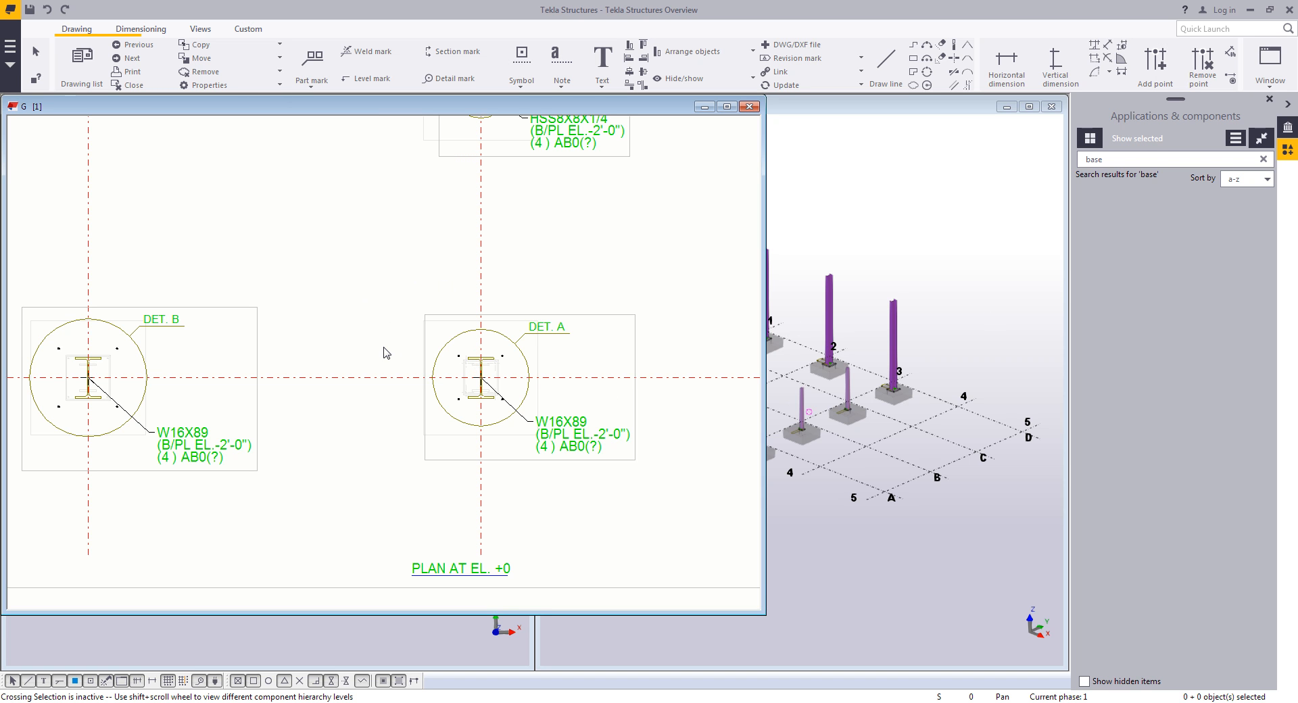
pyautogui.click(200, 28)
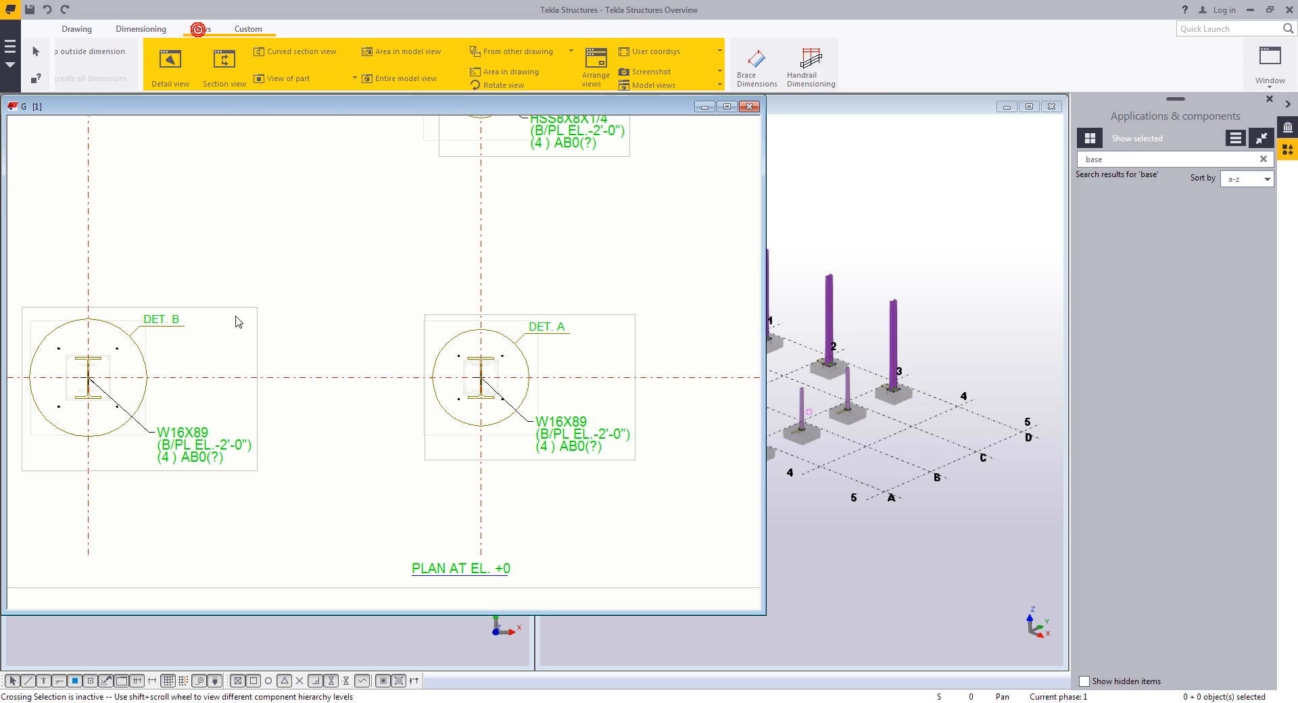
pyautogui.keyDown('shift'); pyautogui.click(135, 64); pyautogui.keyUp('shift')
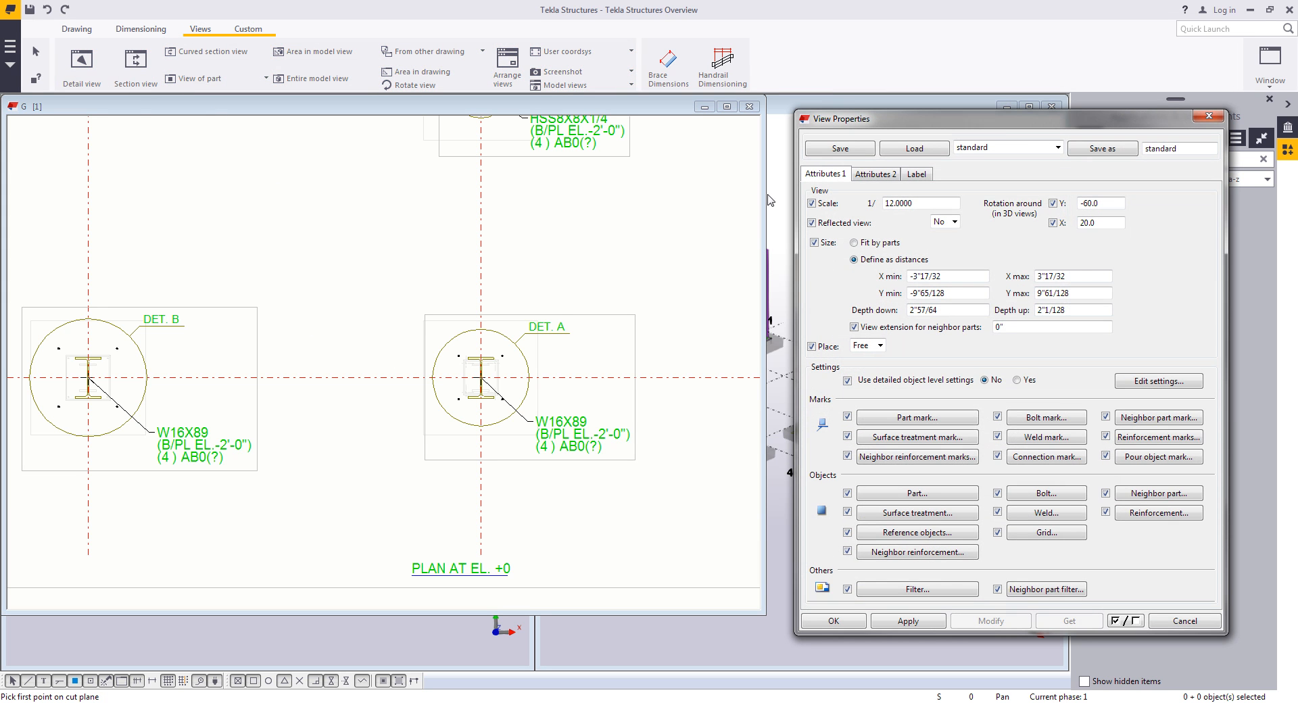
pyautogui.click(1002, 147)
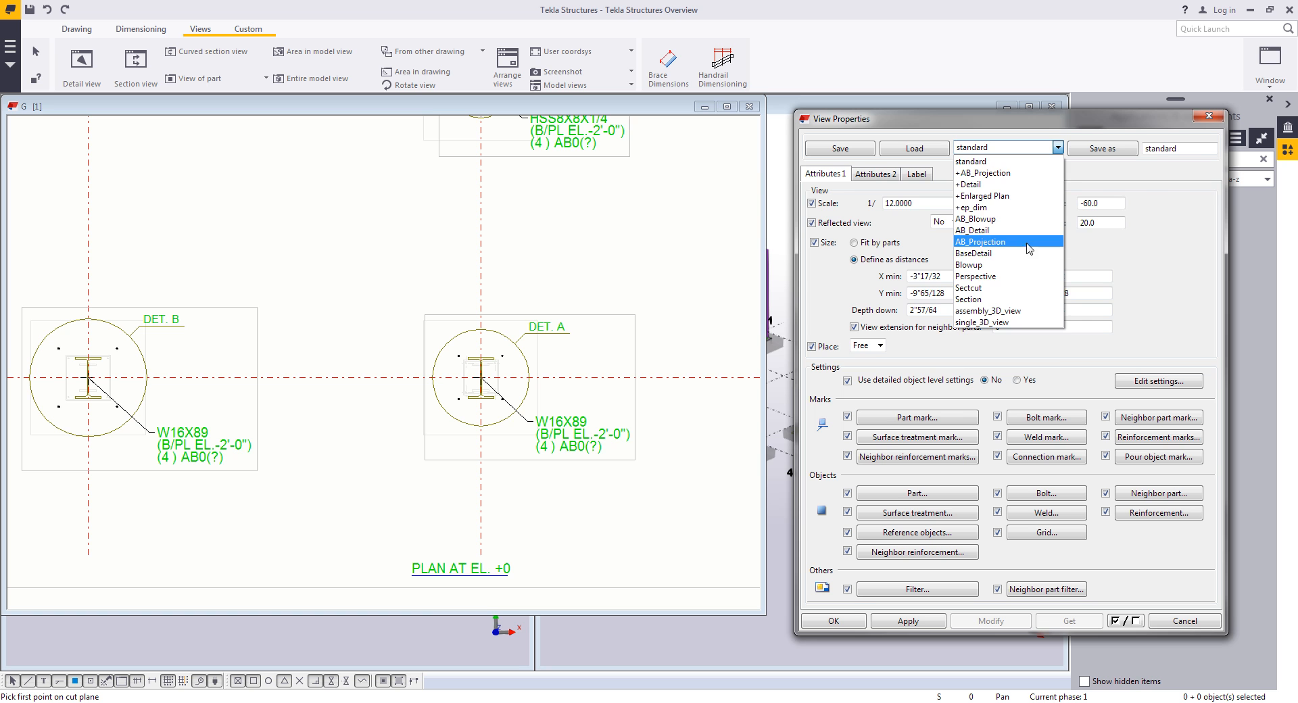
pyautogui.click(1000, 241)
pyautogui.click(923, 151)
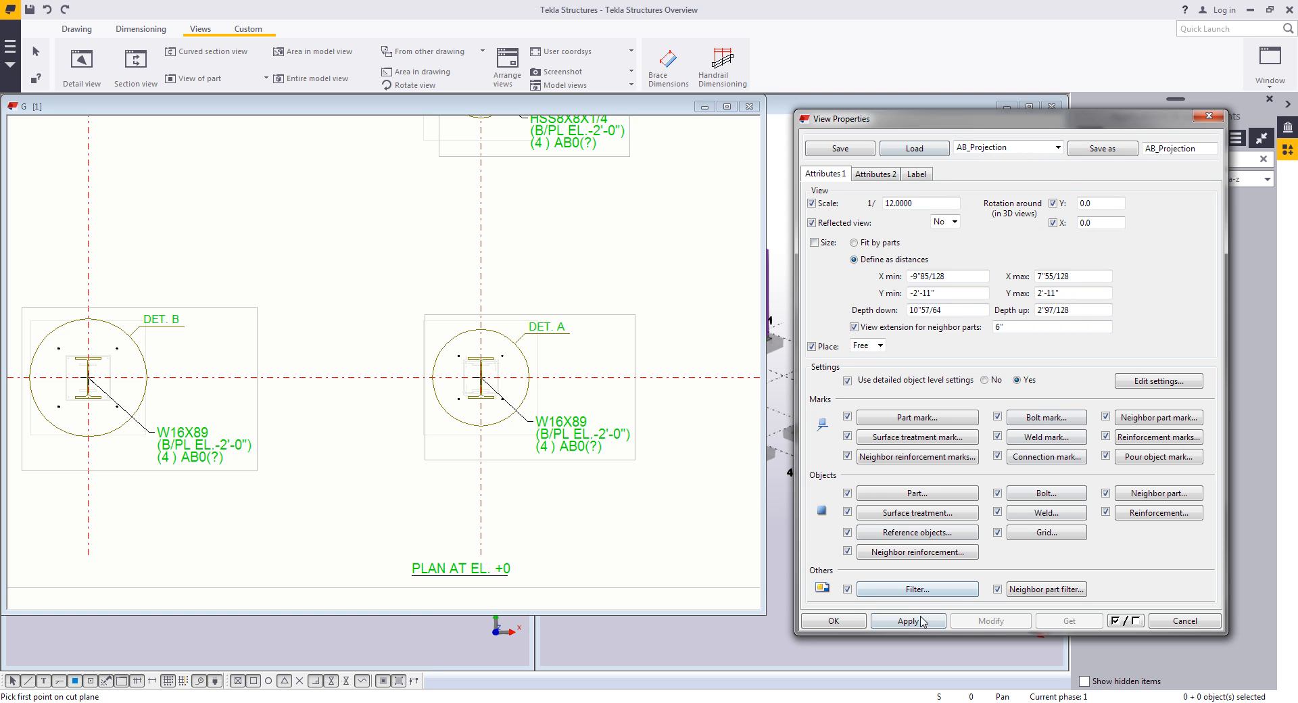
pyautogui.click(853, 623)
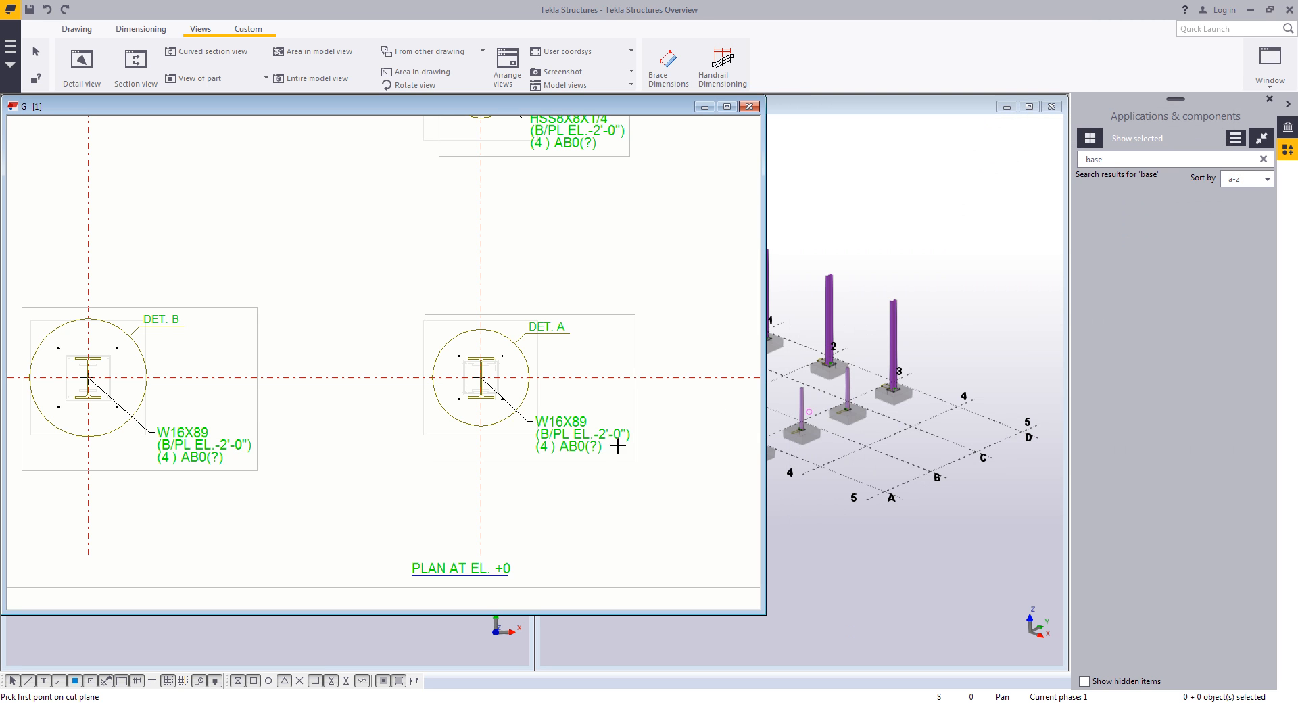
pyautogui.scroll(3, 655, 428)
pyautogui.click(494, 382)
pyautogui.click(495, 258)
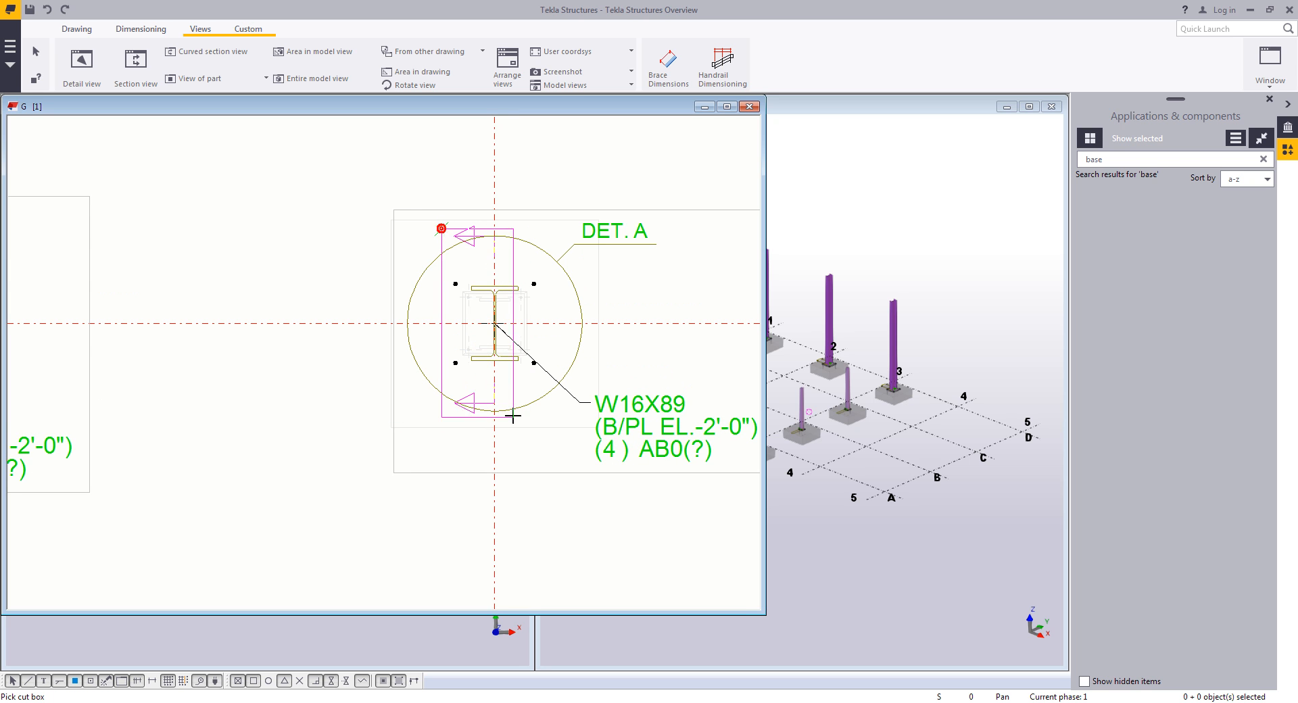
pyautogui.click(551, 413)
pyautogui.scroll(-4, 545, 422)
pyautogui.moveTo(609, 456); pyautogui.dragTo(527, 233, button='middle')
pyautogui.click(611, 430)
# - Resize the section A-A view frame and place it below the plan beside the title block
pyautogui.moveTo(579, 533); pyautogui.dragTo(485, 472, button='middle')
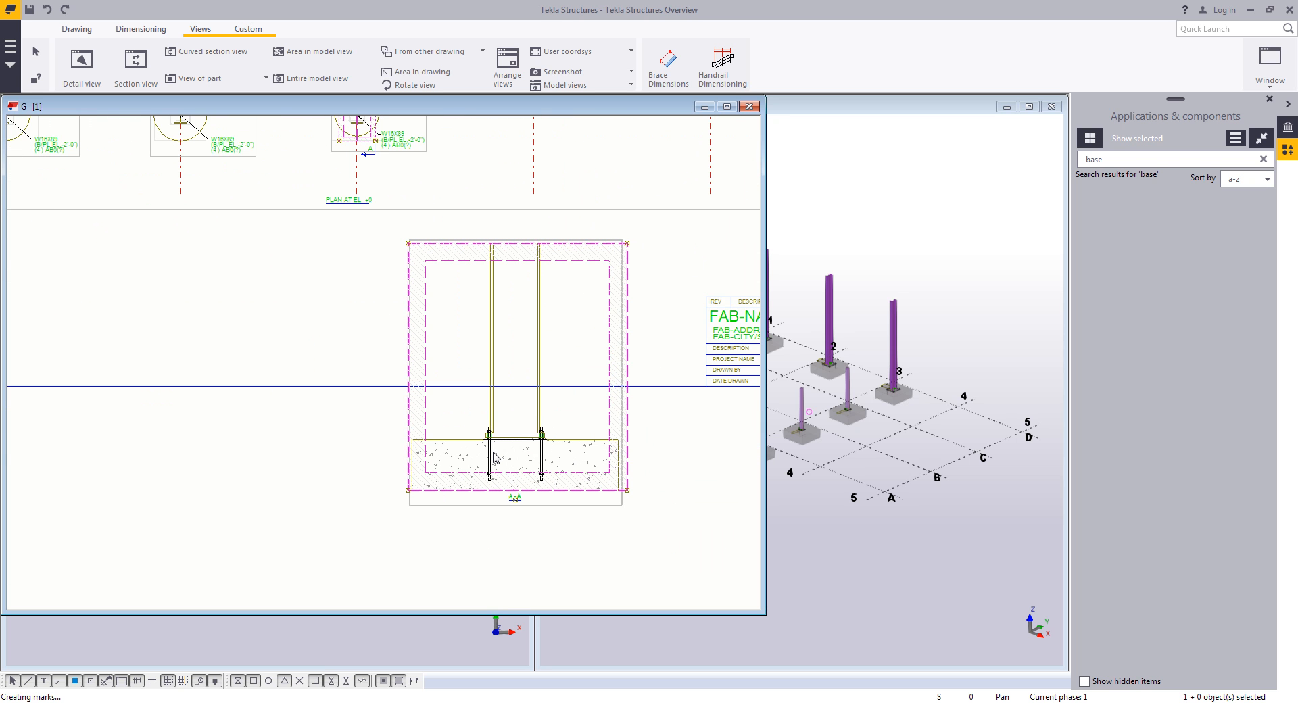
pyautogui.moveTo(627, 490); pyautogui.dragTo(654, 538)
pyautogui.moveTo(408, 243); pyautogui.dragTo(383, 356)
pyautogui.moveTo(573, 358)
pyautogui.mouseDown()
pyautogui.moveTo(594, 342)
pyautogui.moveTo(612, 215)
pyautogui.moveTo(590, 208)
pyautogui.mouseUp()
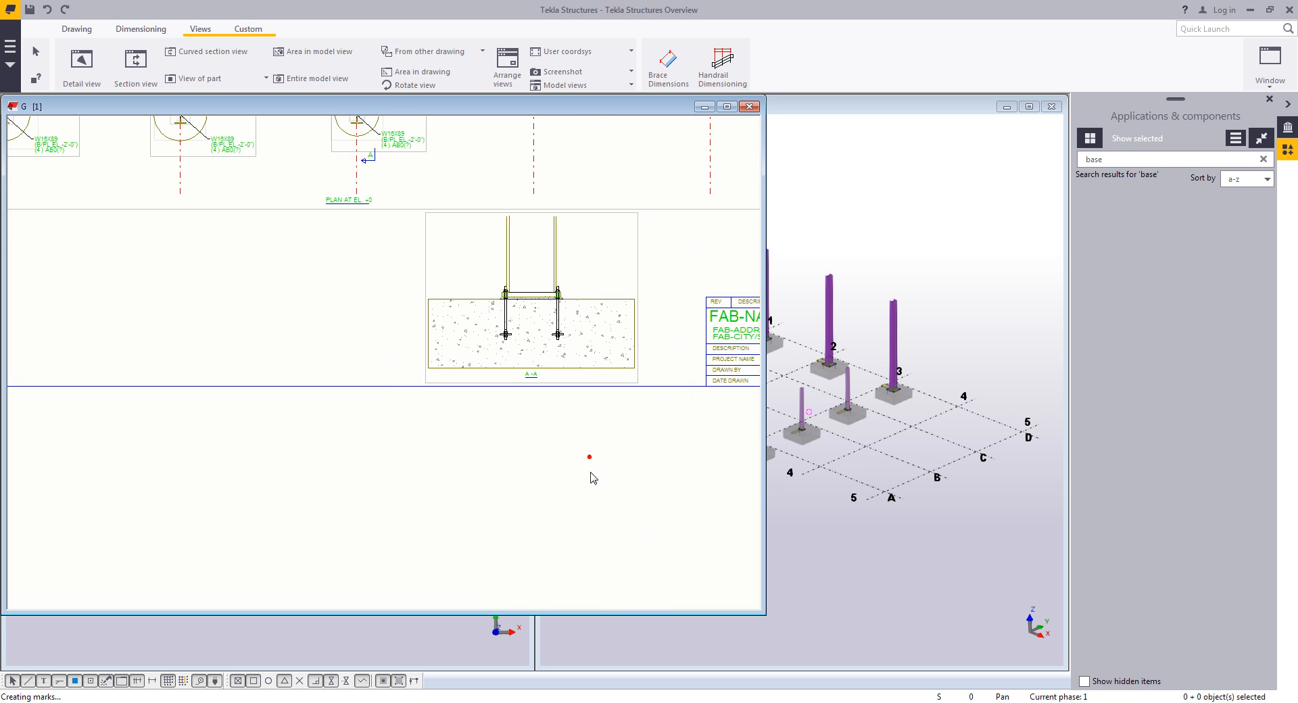
pyautogui.moveTo(570, 334); pyautogui.dragTo(513, 386, button='middle')
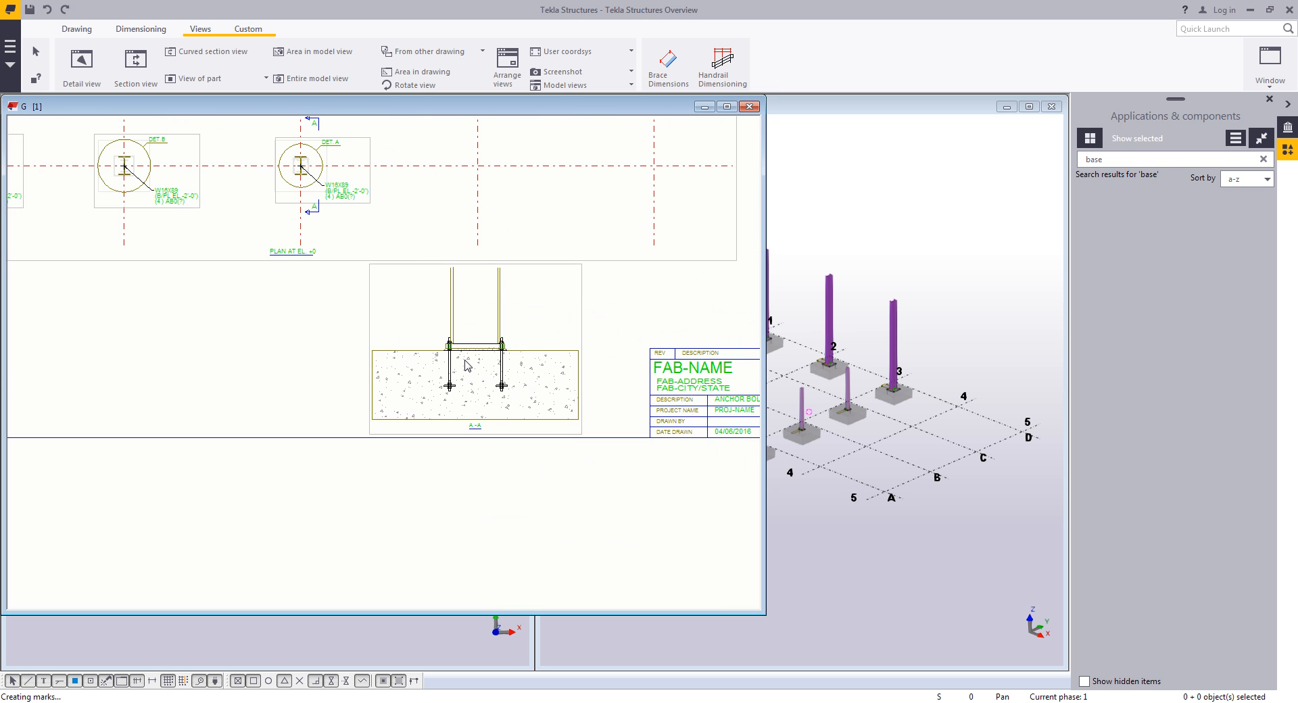
# - Add a vertical dimension between two adjacent grid lines on the plan
pyautogui.scroll(7, 465, 365)
pyautogui.click(419, 302)
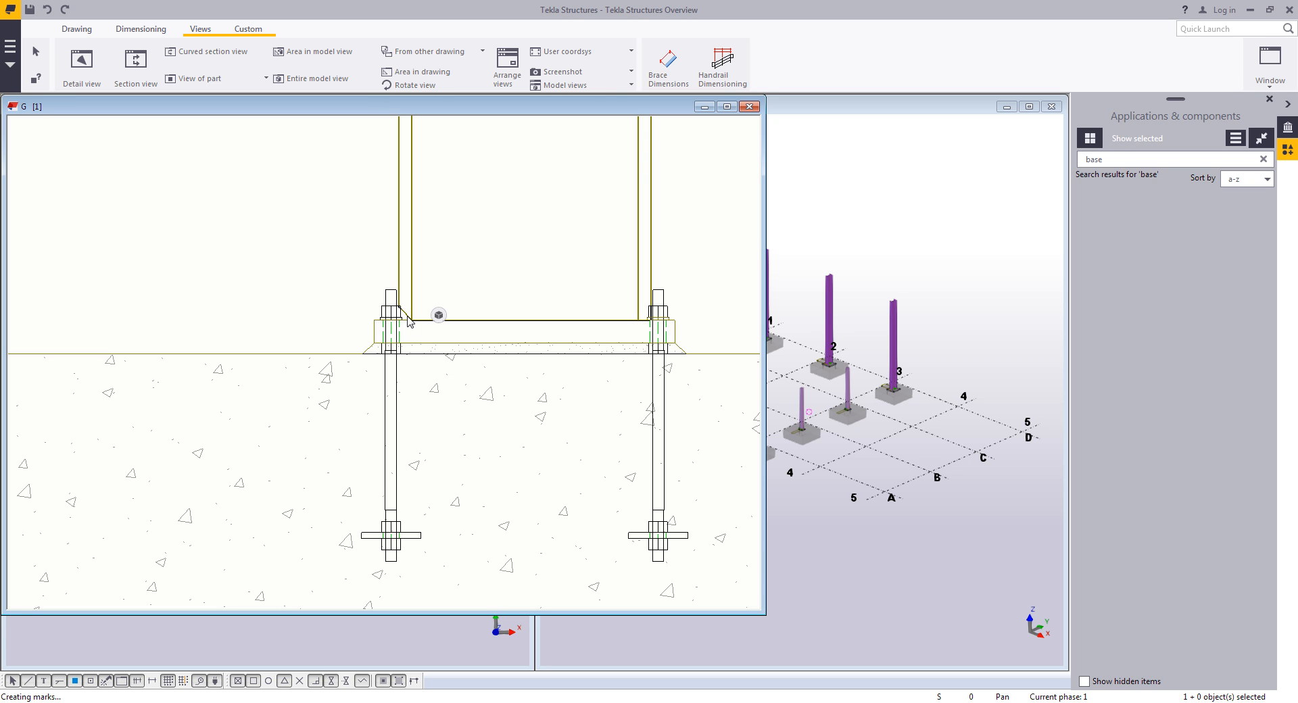
pyautogui.scroll(-3, 409, 320)
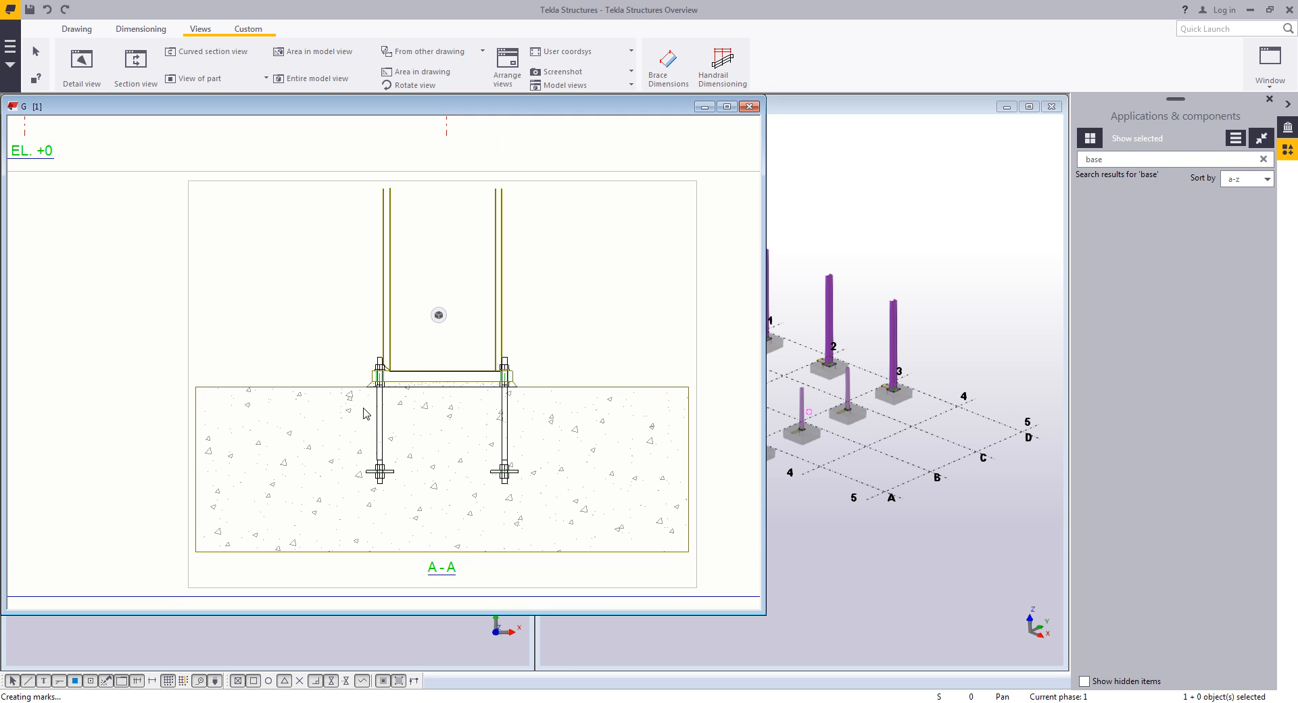
pyautogui.scroll(-5, 363, 413)
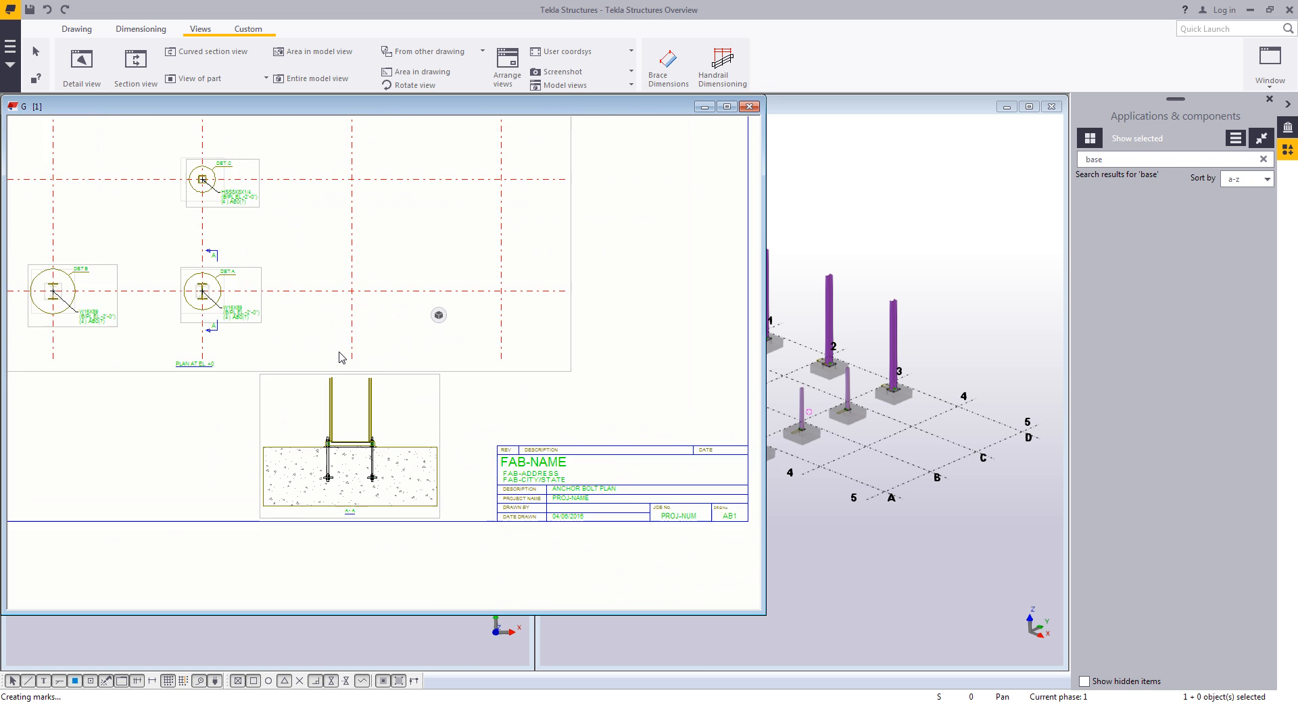
pyautogui.scroll(1, 342, 357)
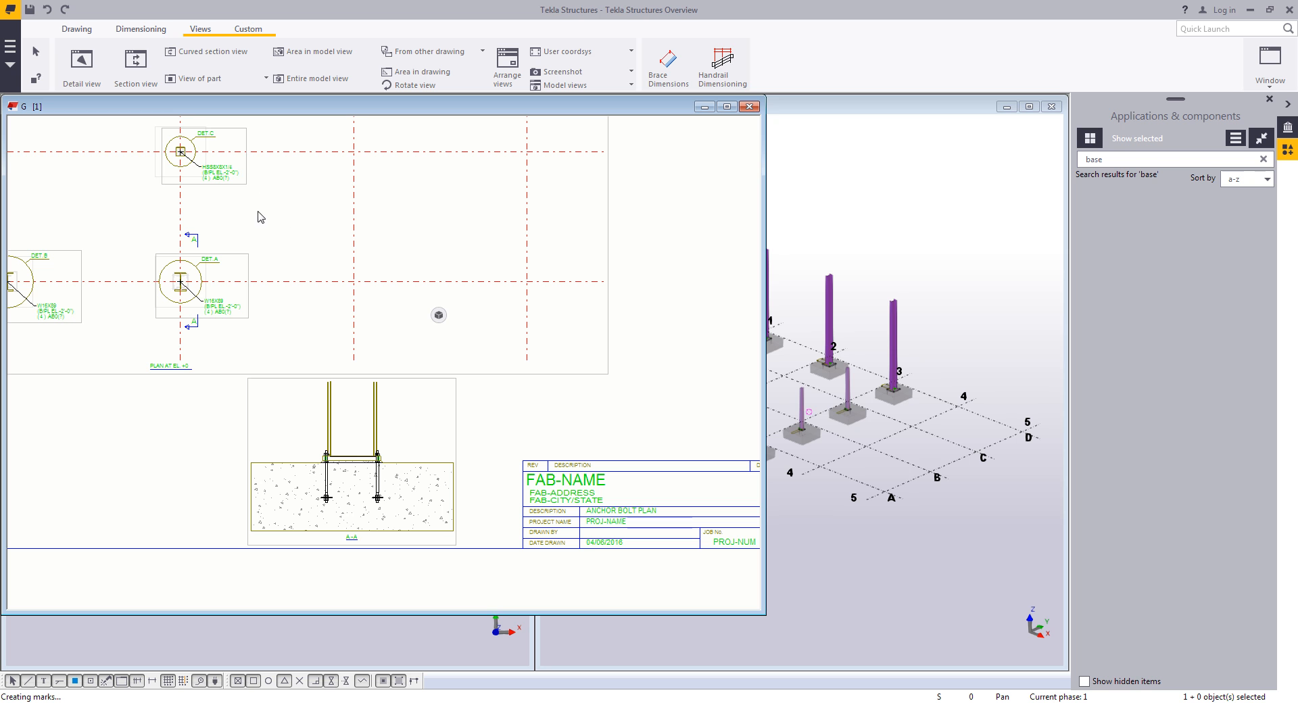
pyautogui.click(141, 29)
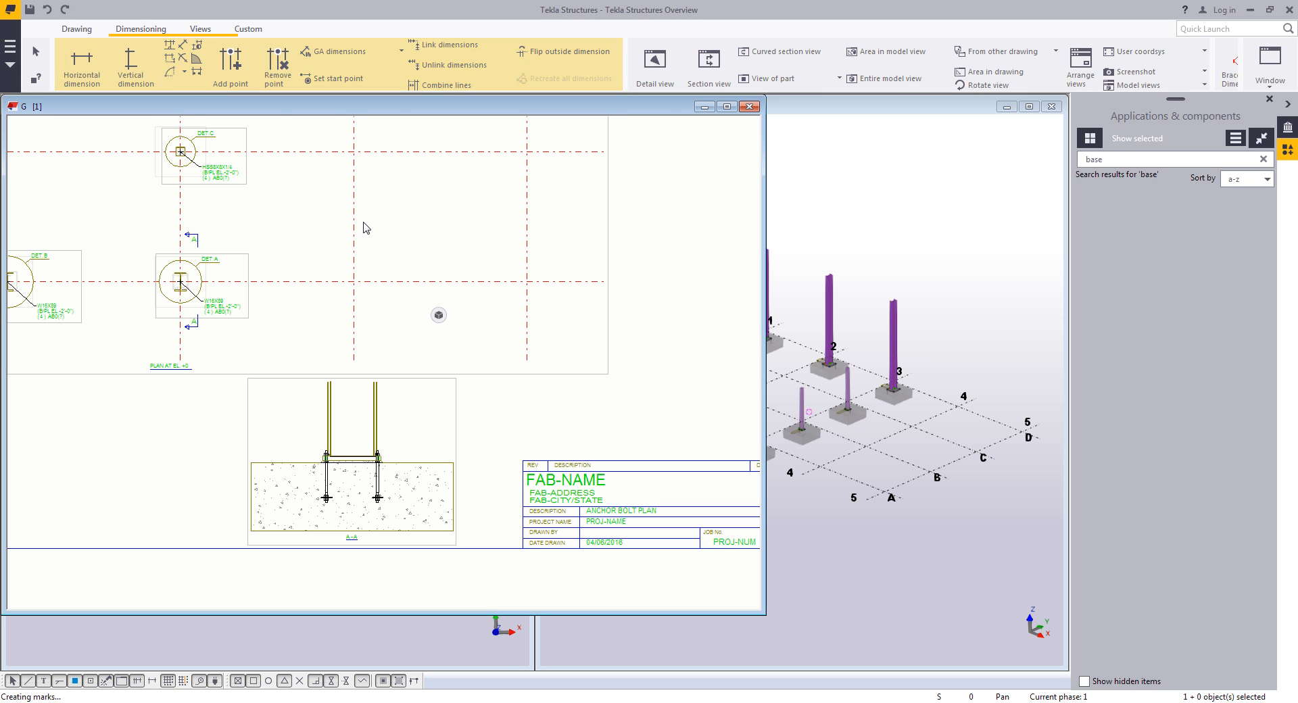
pyautogui.click(139, 75)
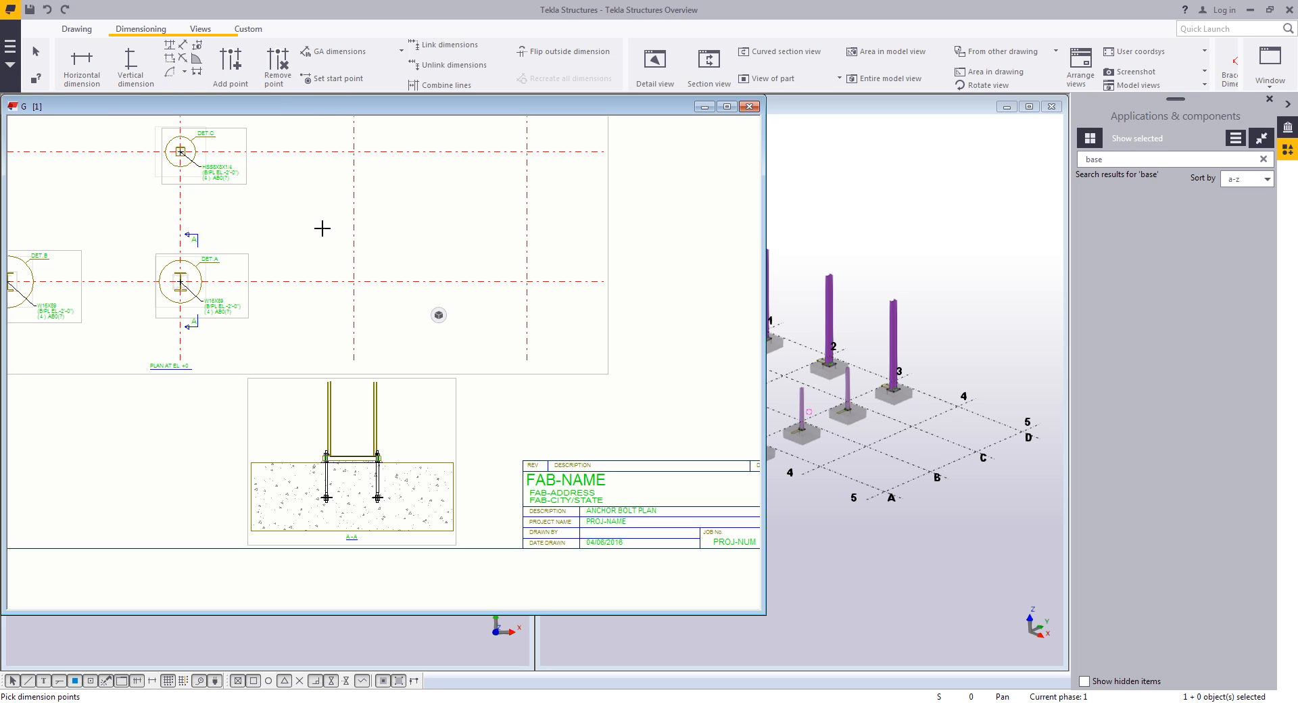
pyautogui.click(304, 151)
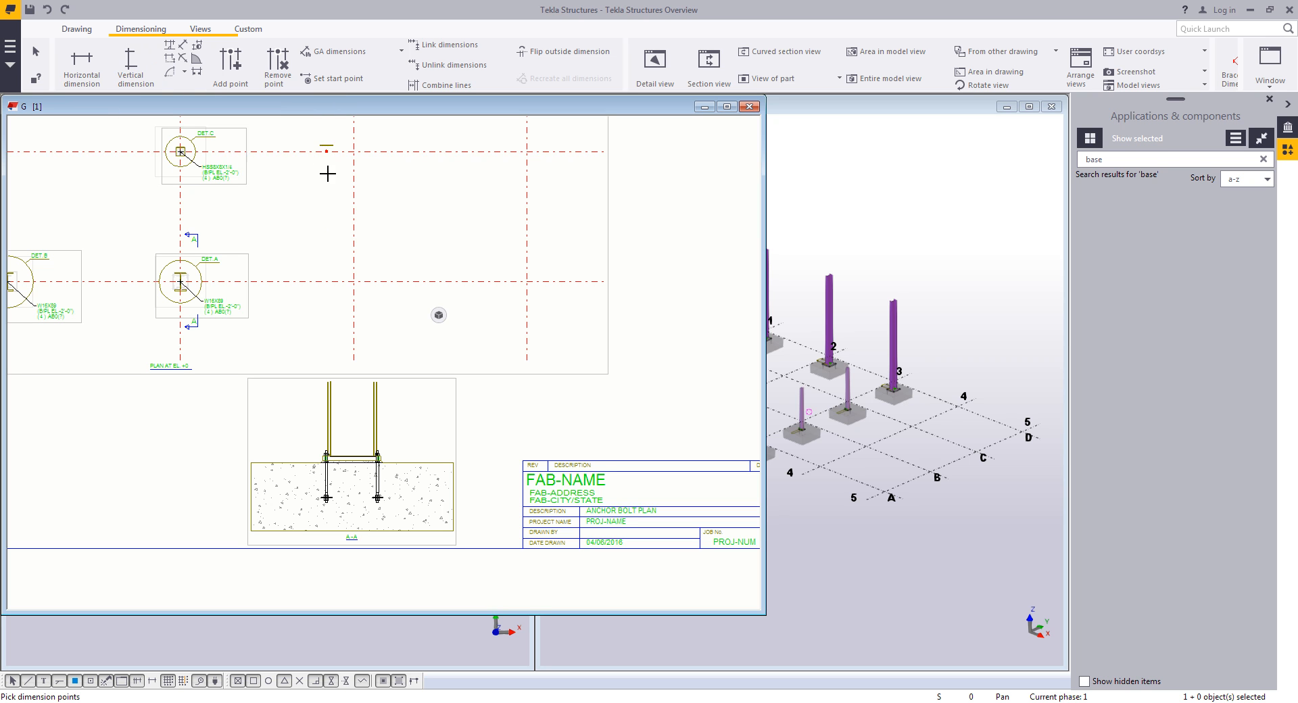
pyautogui.middleClick(304, 262)
pyautogui.scroll(3, 309, 233)
pyautogui.moveTo(321, 226); pyautogui.dragTo(320, 272, button='middle')
pyautogui.scroll(1, 320, 261)
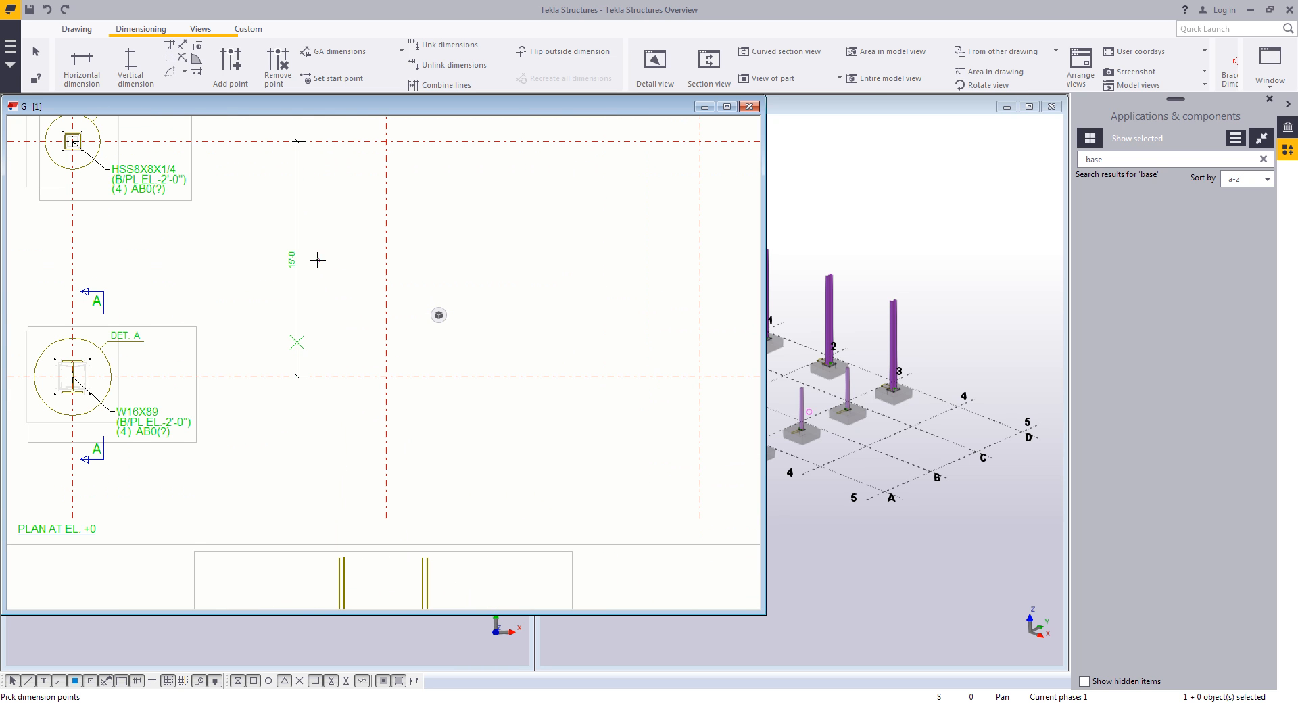
# - Dimension the anchor bolt embedment from the top of the footing in section A-A
pyautogui.scroll(-2, 355, 324)
pyautogui.moveTo(358, 336); pyautogui.dragTo(402, 145, button='middle')
pyautogui.scroll(6, 375, 422)
pyautogui.scroll(1, 390, 417)
pyautogui.click(409, 426)
pyautogui.click(305, 190)
pyautogui.middleClick(163, 259)
pyautogui.scroll(-3, 241, 284)
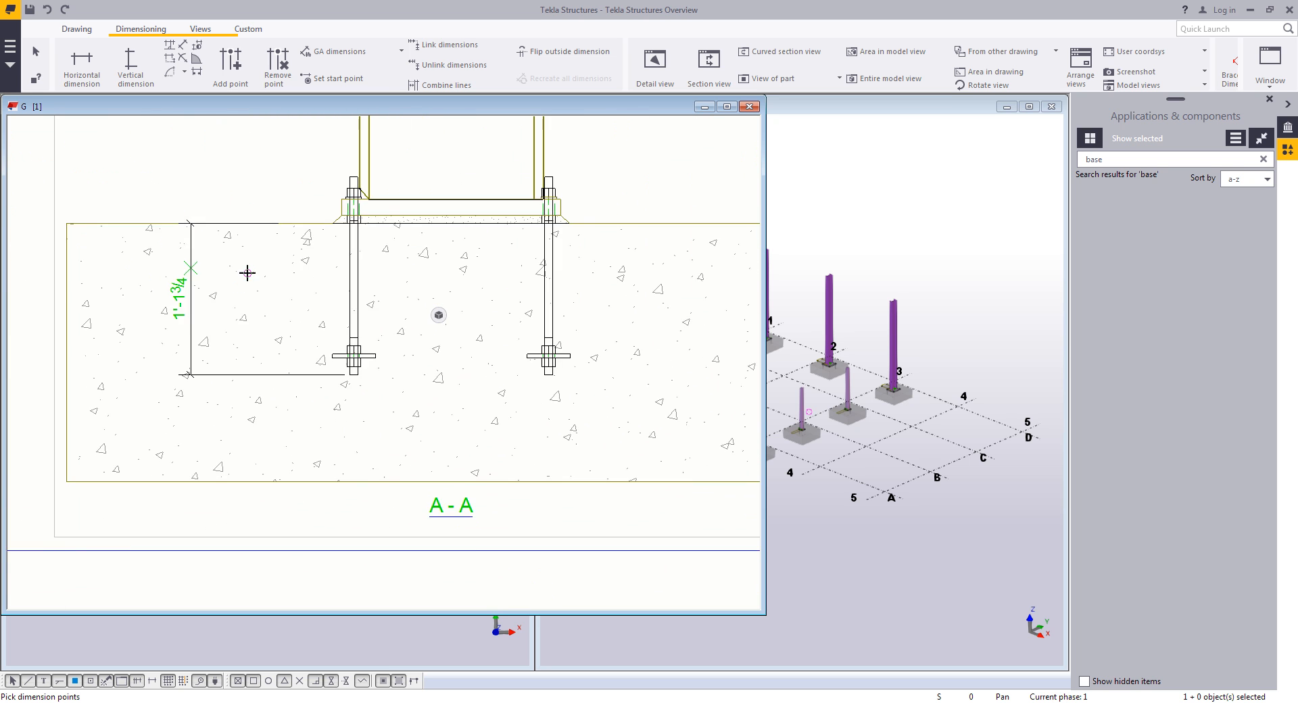
# - Dimension the anchor bolt projection from the top of the footing in section A-A
pyautogui.moveTo(241, 284); pyautogui.dragTo(267, 354, button='middle')
pyautogui.click(291, 295)
pyautogui.click(375, 248)
pyautogui.middleClick(291, 262)
pyautogui.press('Escape')
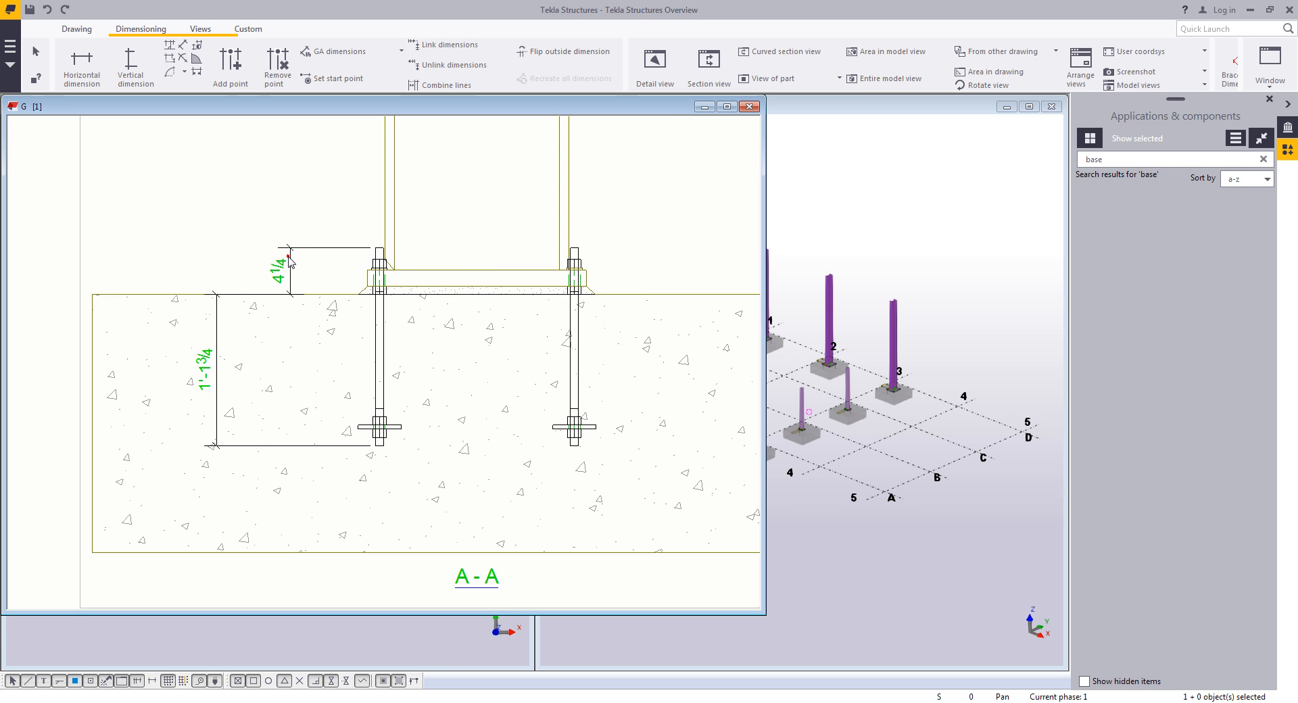
# - Load the AB_Proj dimension properties and apply them to the projection dimension
pyautogui.doubleClick(284, 258)
pyautogui.click(950, 161)
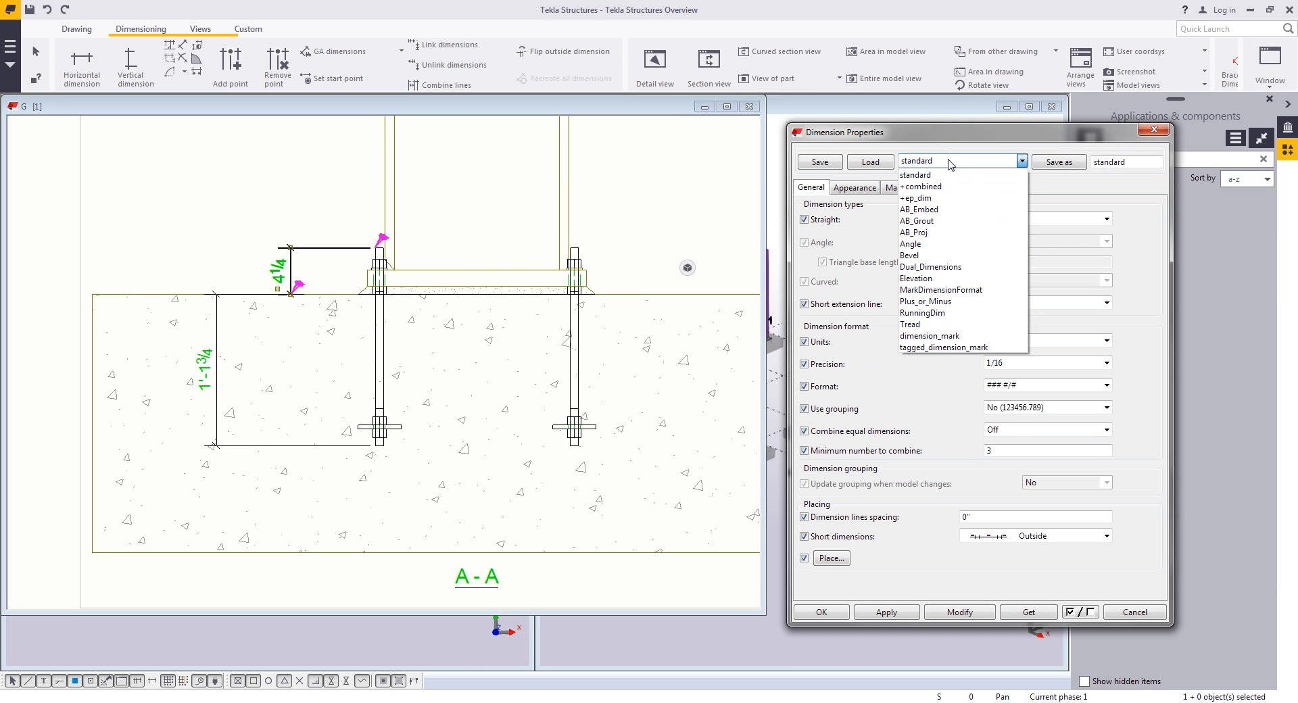
pyautogui.click(965, 232)
pyautogui.click(865, 161)
pyautogui.click(959, 612)
pyautogui.click(1134, 611)
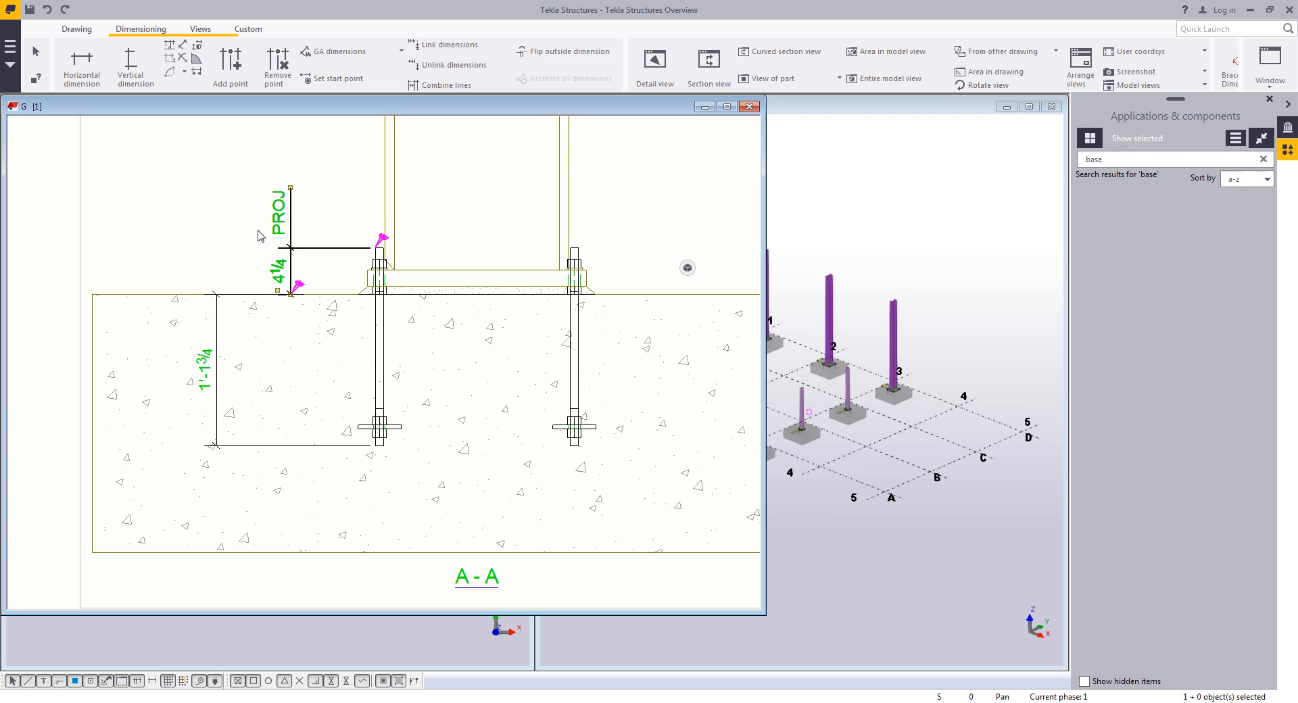
# - Align the embedment dimension in line with the projection dimension
pyautogui.rightClick(209, 357)
pyautogui.click(257, 457)
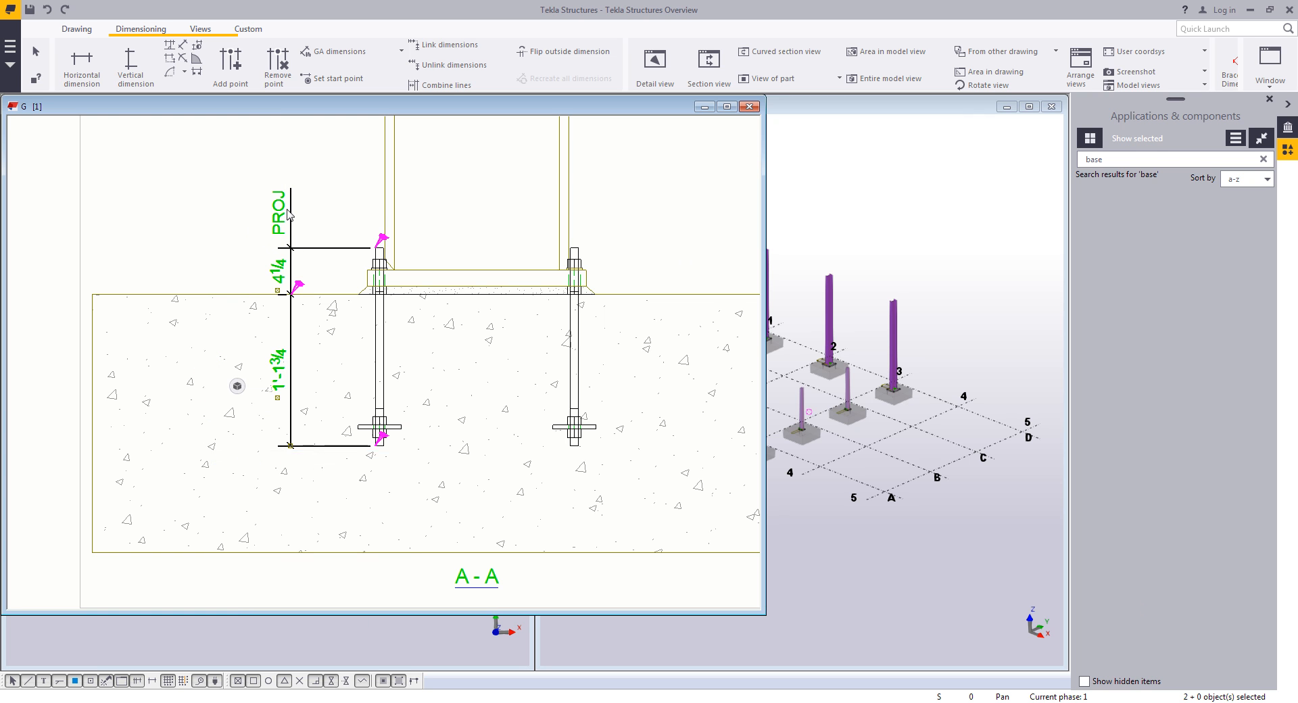
pyautogui.click(345, 187)
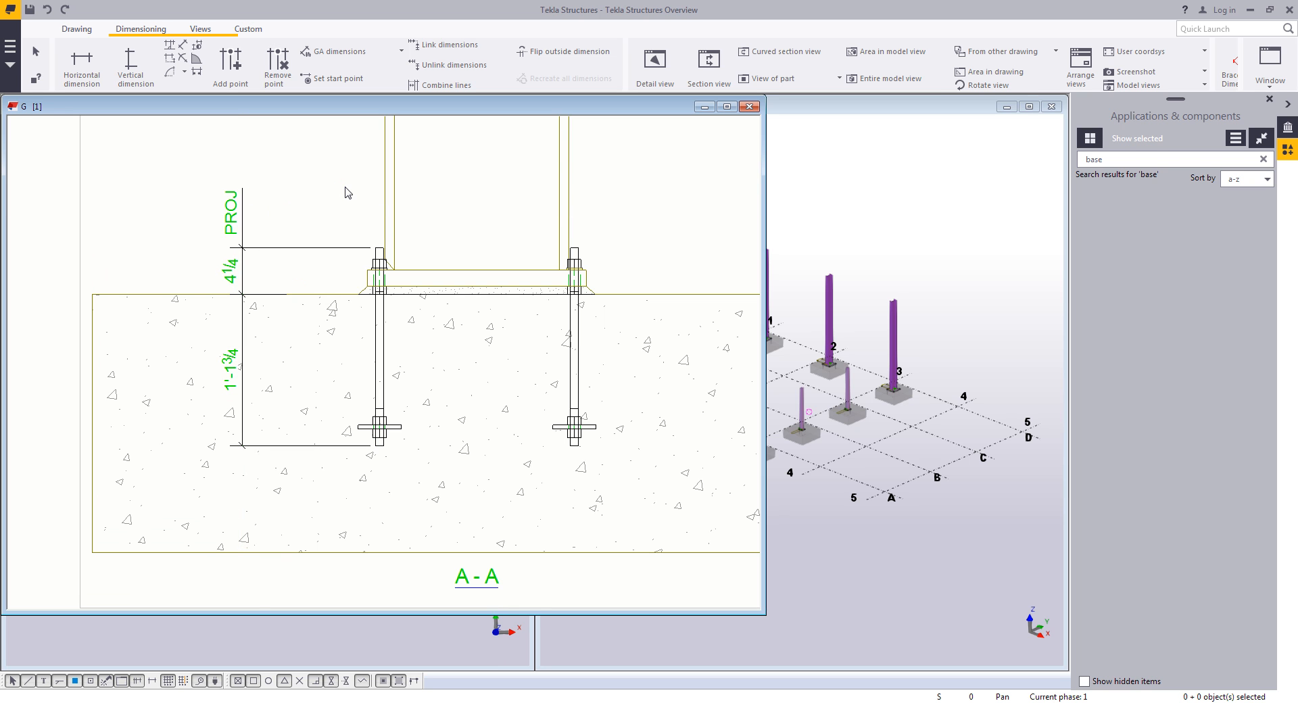
# - Add an associative note to the column in section A-A
pyautogui.scroll(-5, 558, 229)
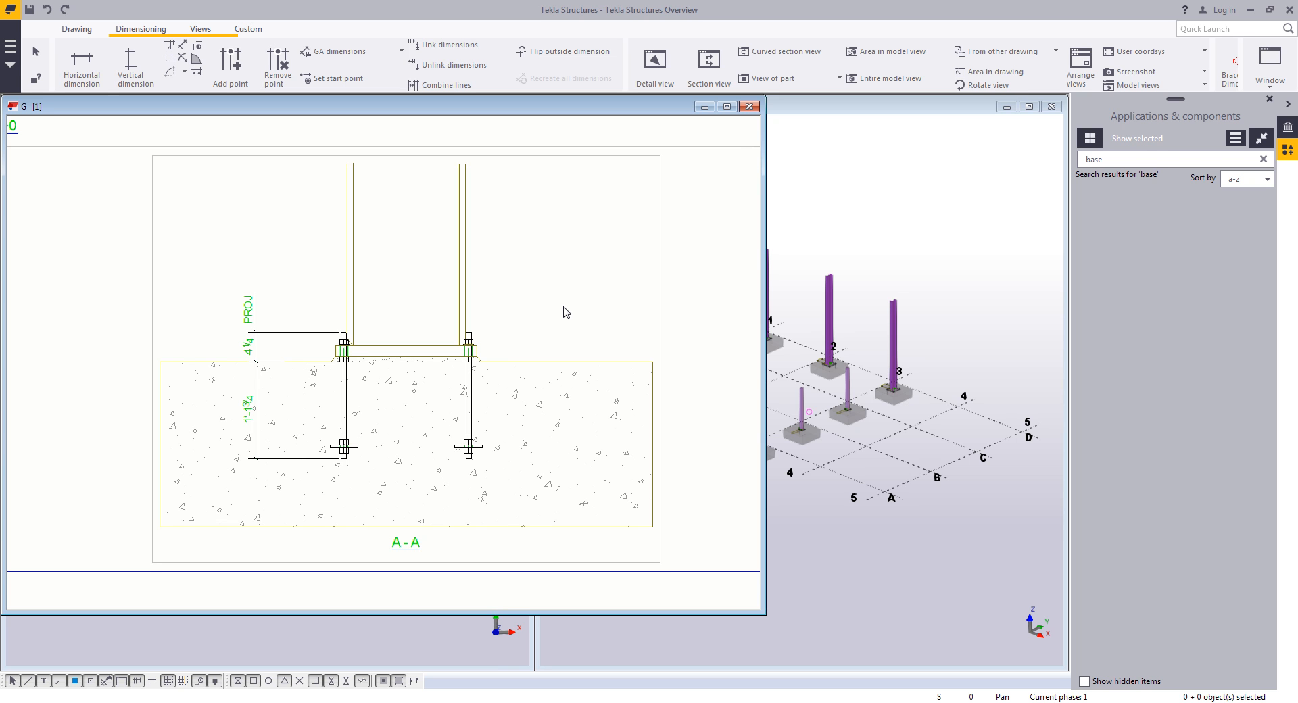
pyautogui.click(76, 30)
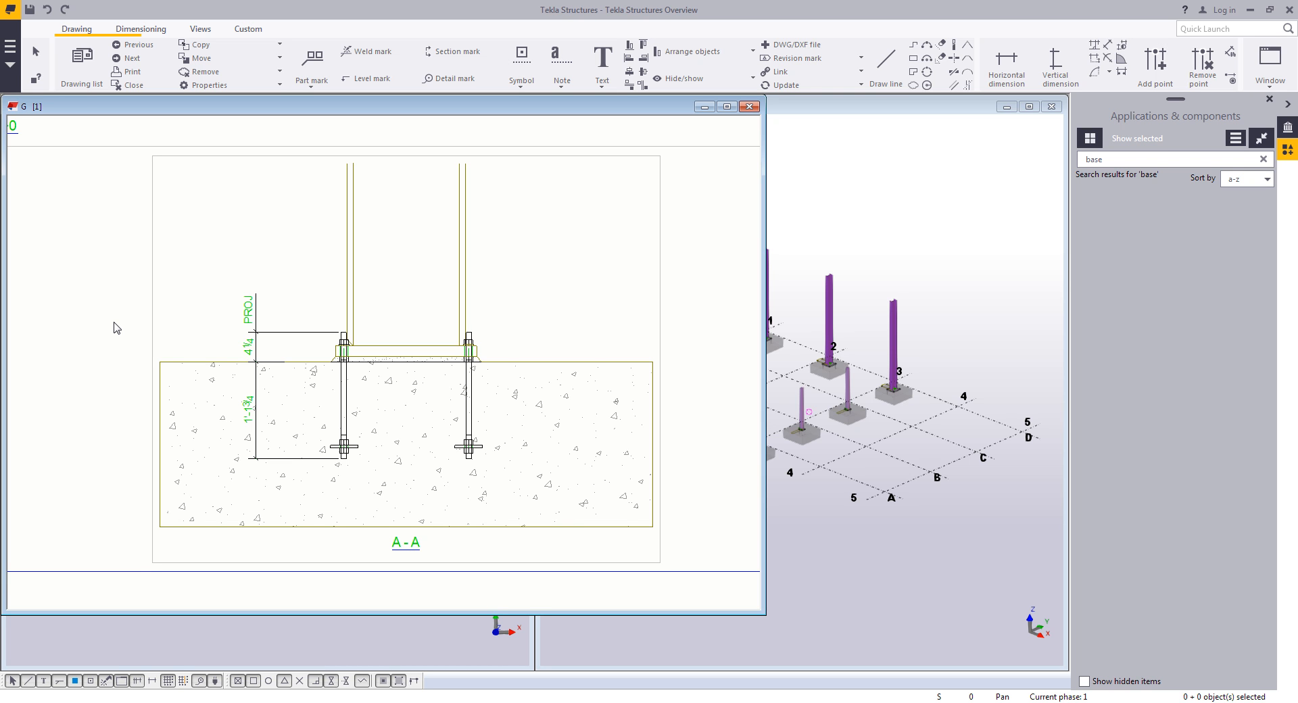
pyautogui.moveTo(549, 221); pyautogui.dragTo(518, 225, button='middle')
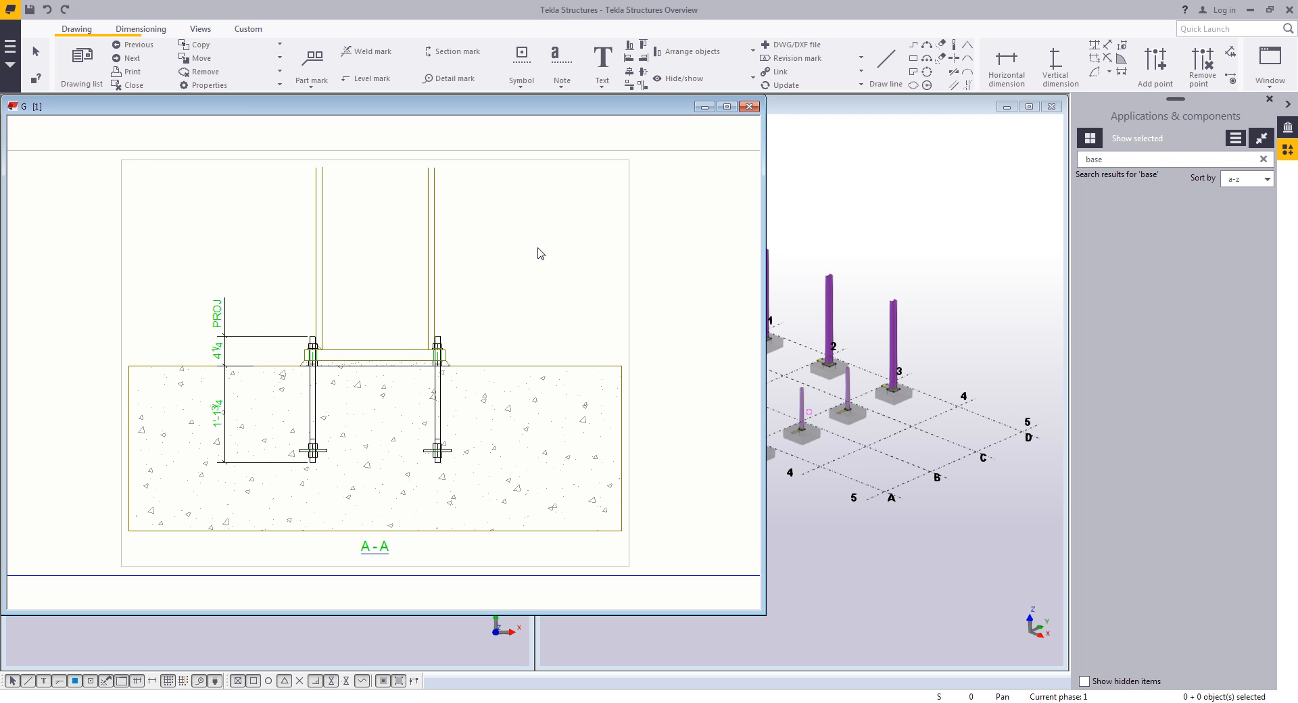
pyautogui.click(558, 61)
pyautogui.click(439, 230)
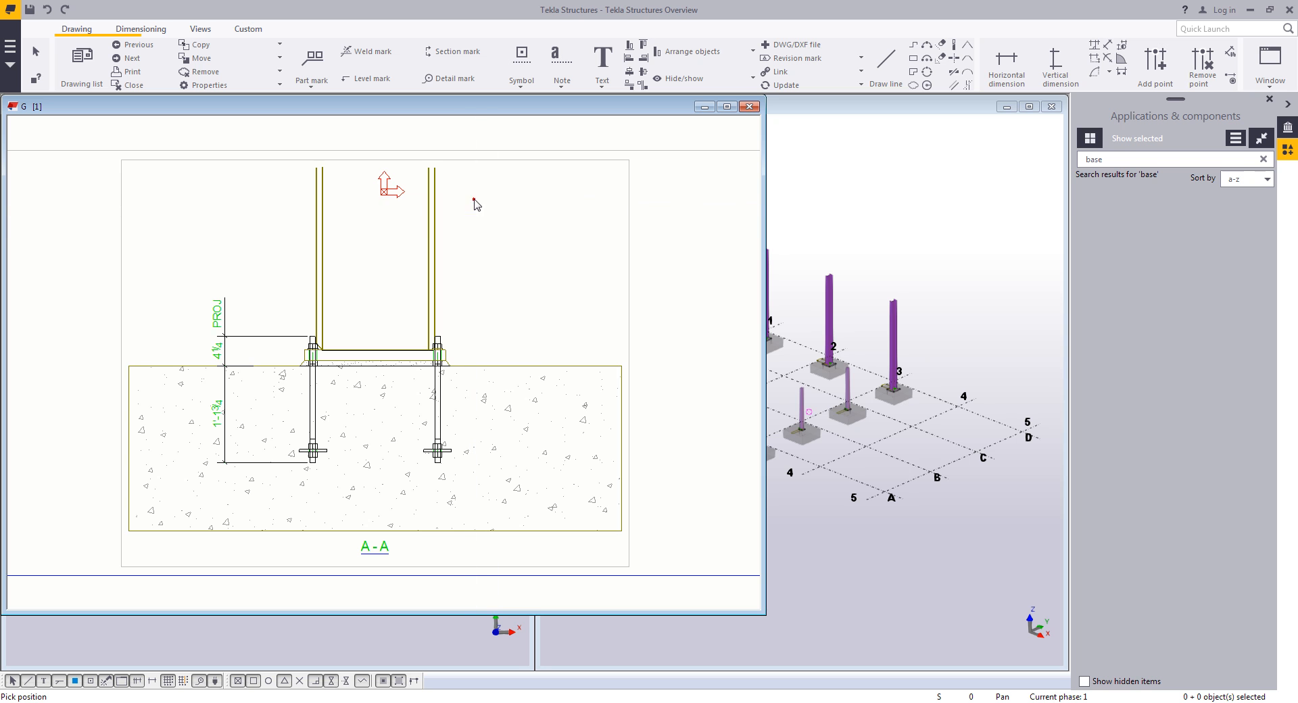
pyautogui.click(475, 199)
pyautogui.rightClick(547, 237)
pyautogui.click(570, 247)
pyautogui.moveTo(534, 252); pyautogui.dragTo(477, 252, button='middle')
pyautogui.scroll(1, 479, 258)
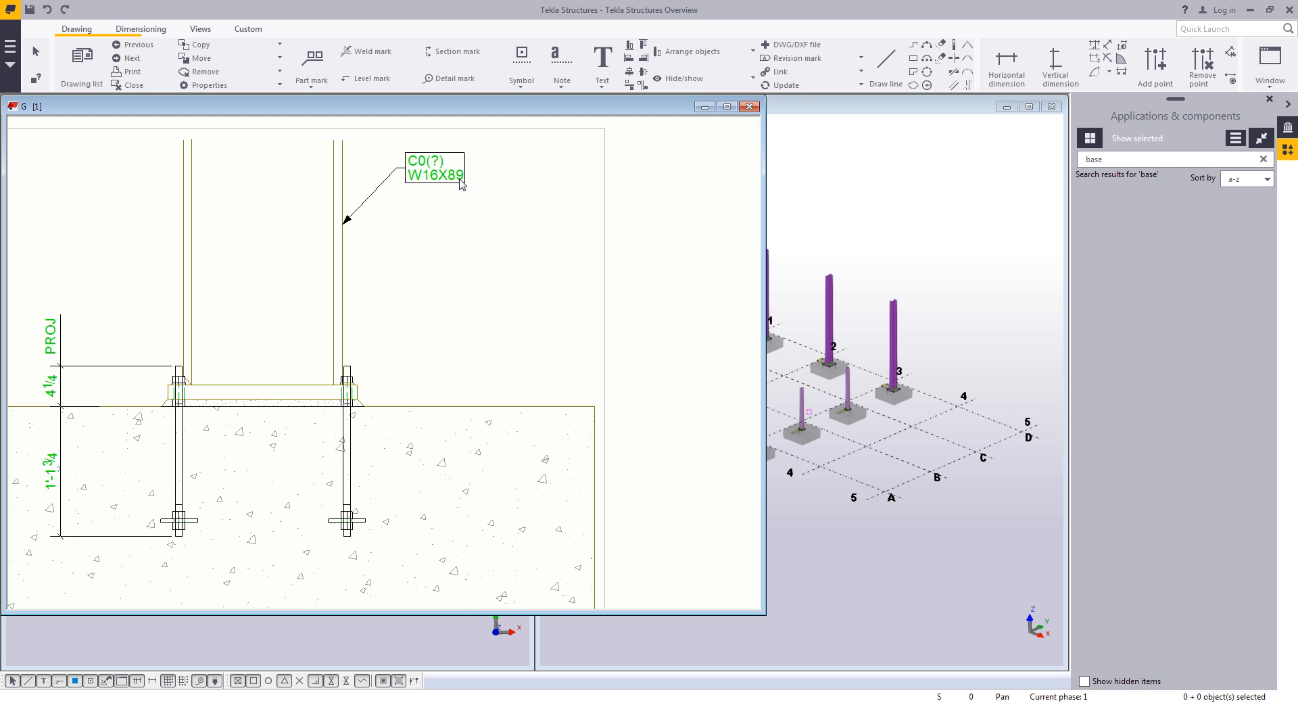
# - Add a new line with the Material element in red to the column's associative note
pyautogui.moveTo(461, 214); pyautogui.dragTo(432, 209, button='middle')
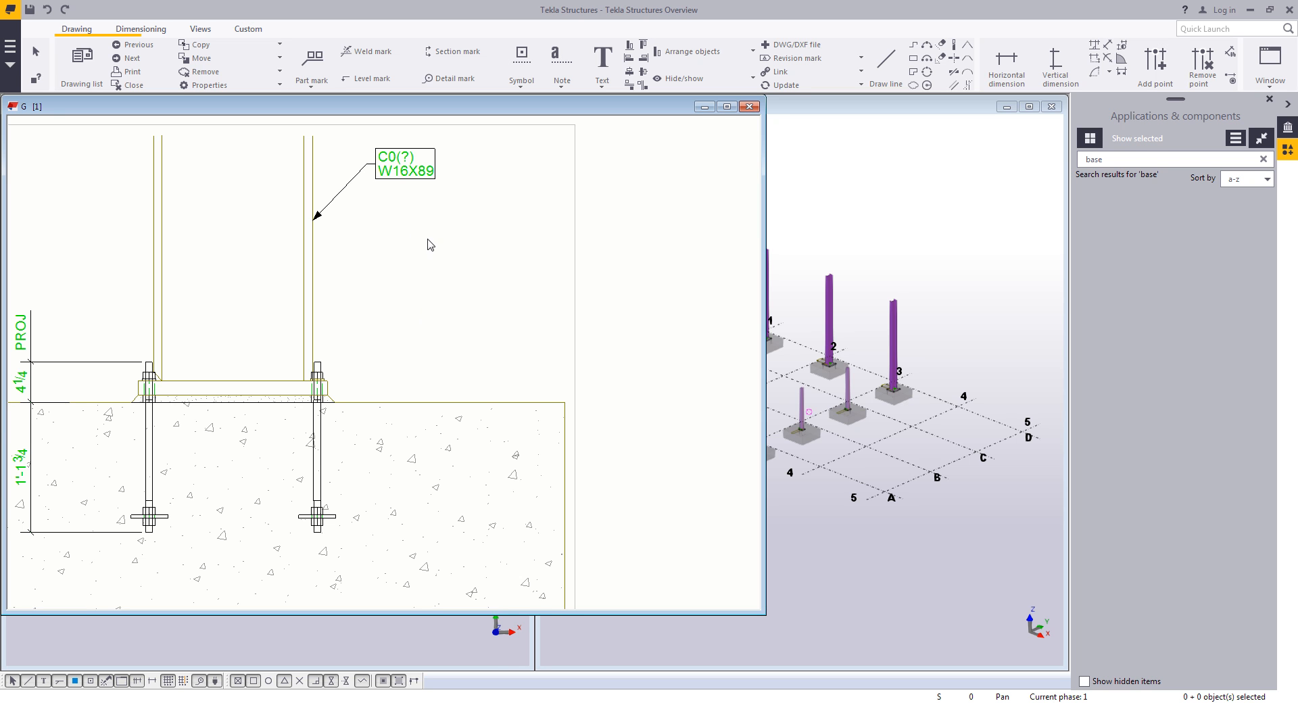
pyautogui.doubleClick(423, 177)
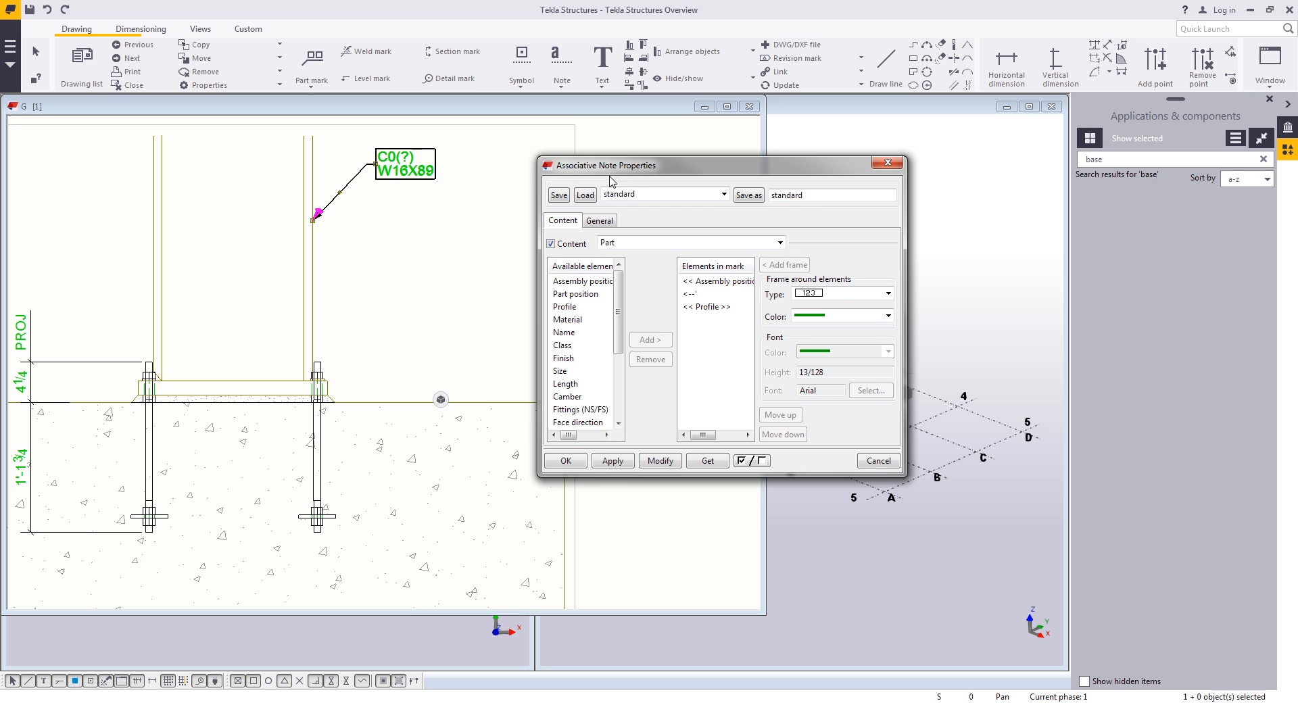
pyautogui.moveTo(616, 176); pyautogui.dragTo(619, 164)
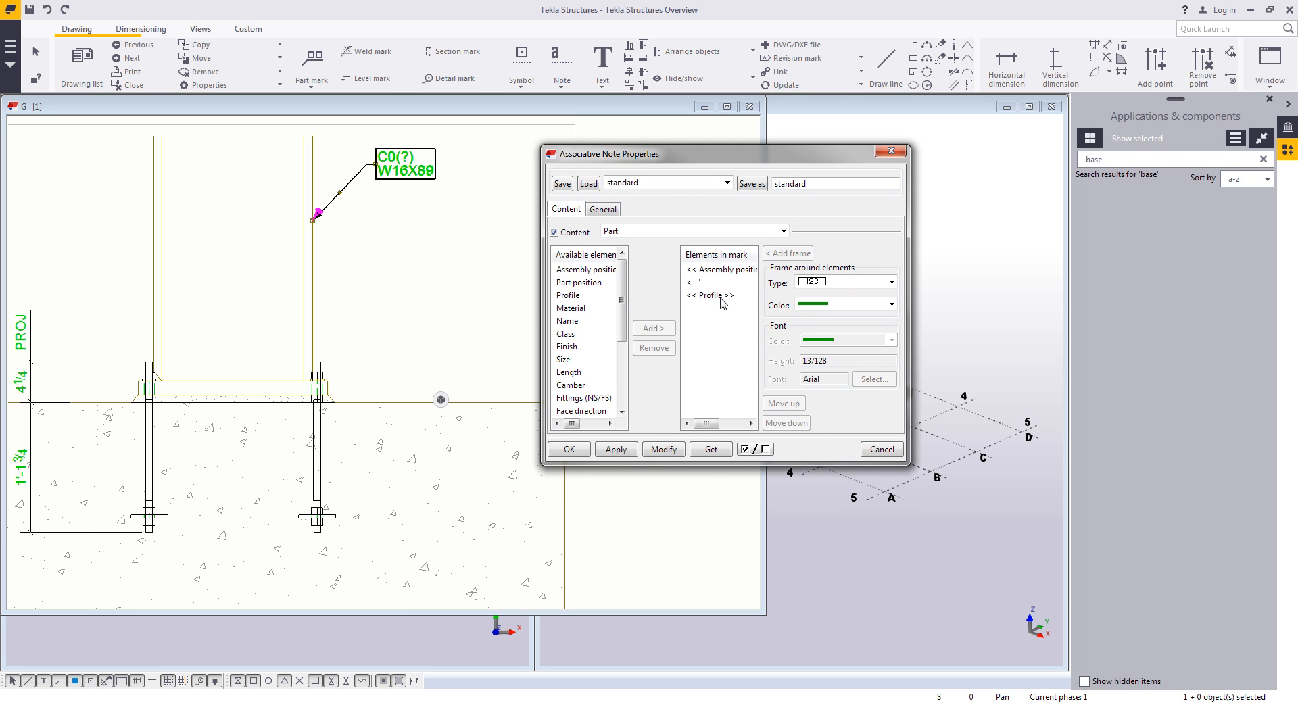
pyautogui.click(716, 270)
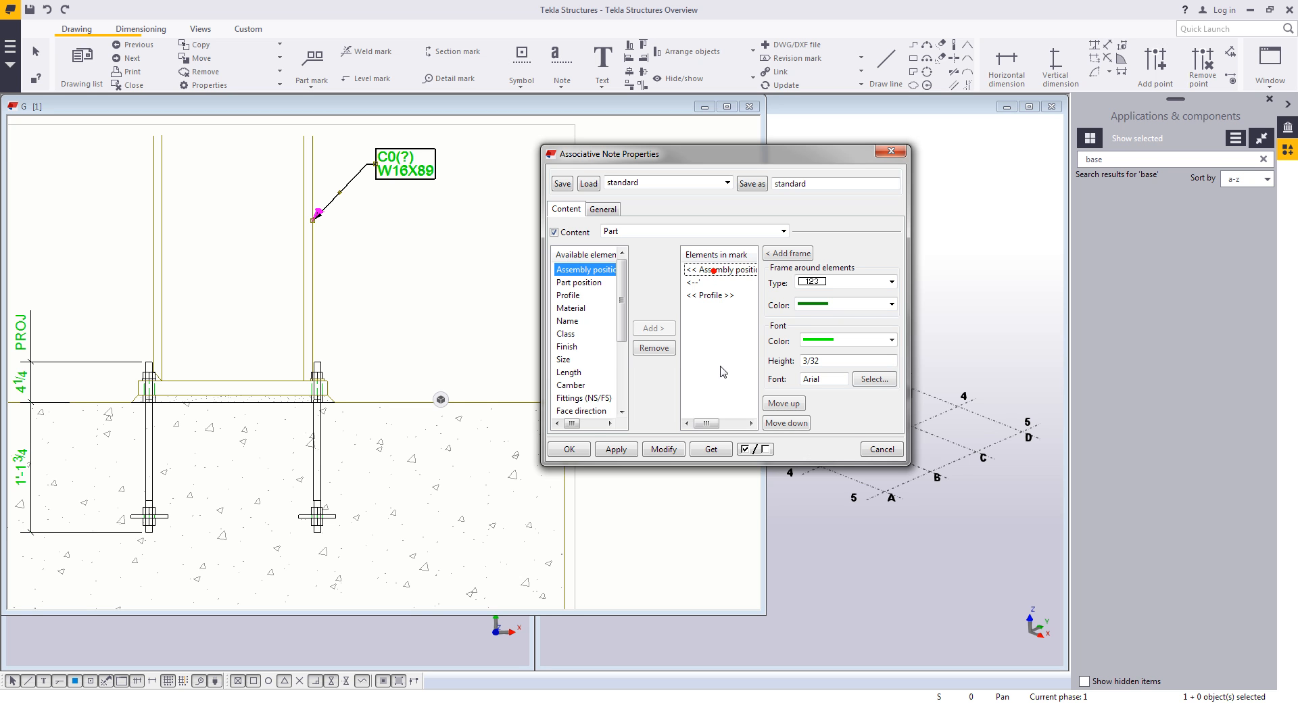
pyautogui.click(717, 295)
pyautogui.click(721, 392)
pyautogui.scroll(-4, 581, 365)
pyautogui.click(580, 372)
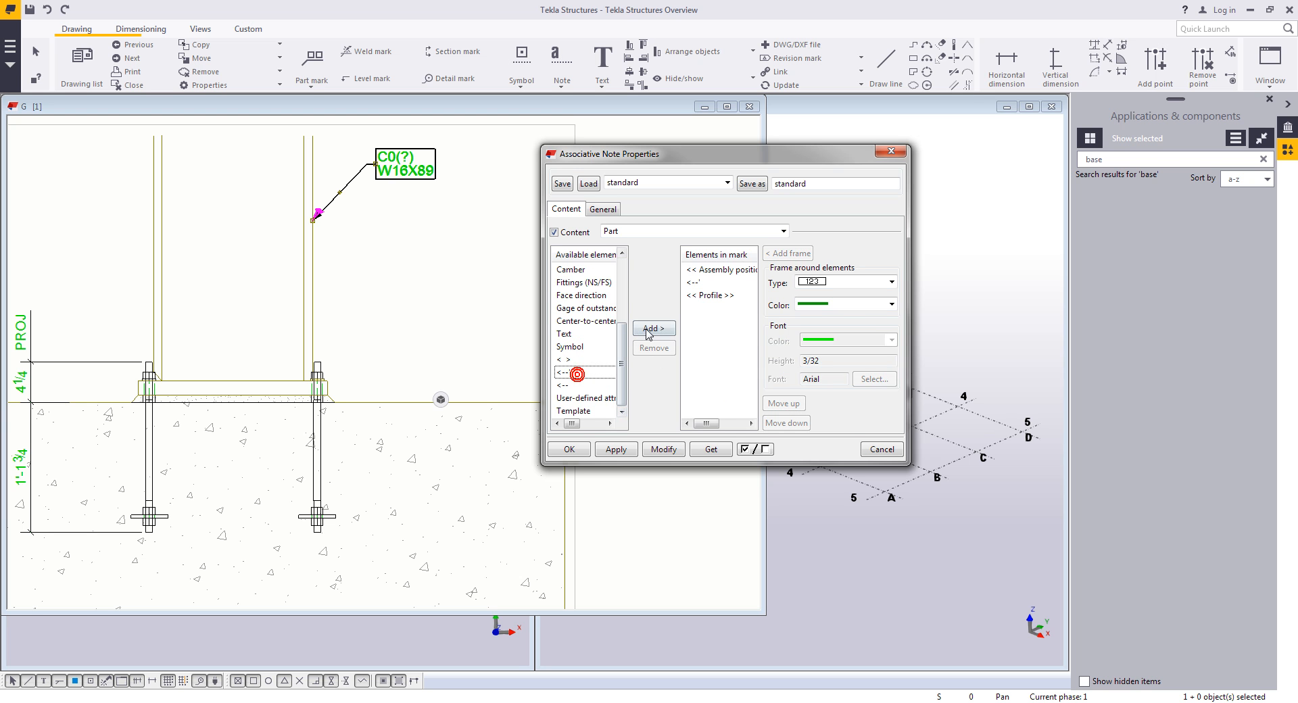
pyautogui.click(650, 327)
pyautogui.click(590, 308)
pyautogui.click(653, 328)
pyautogui.click(846, 340)
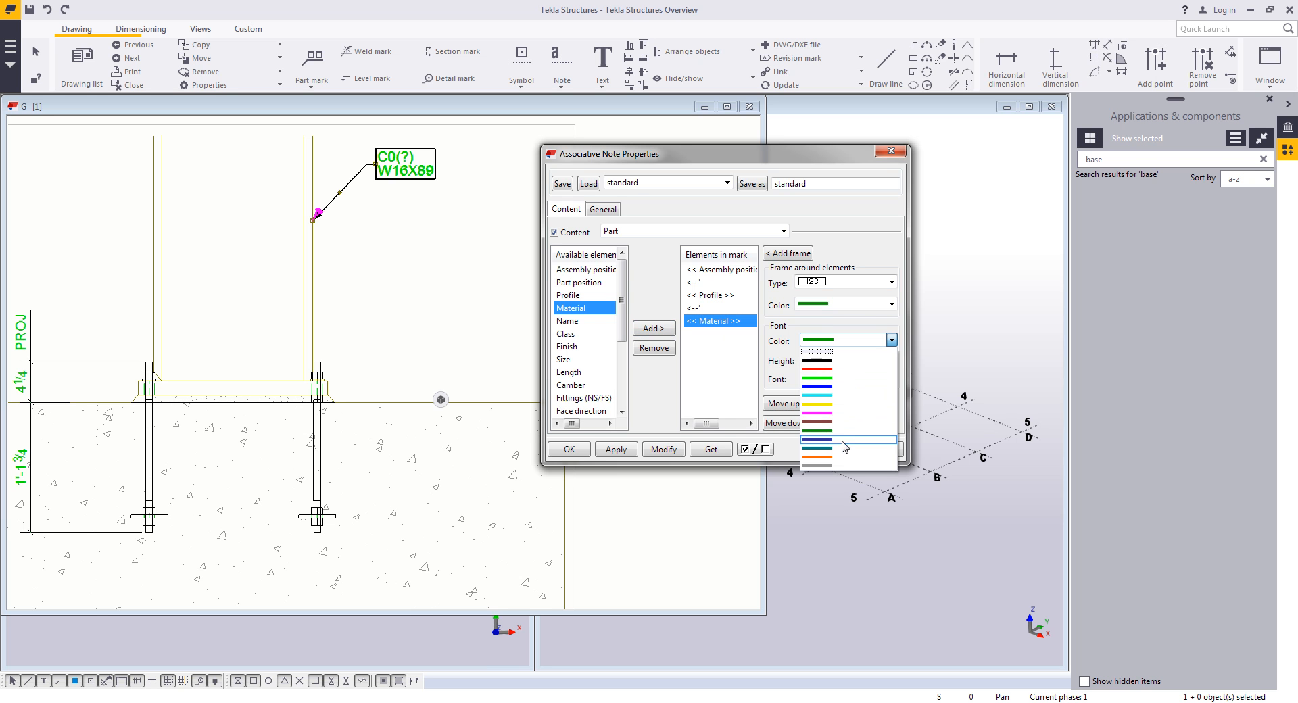
pyautogui.click(832, 369)
pyautogui.click(663, 450)
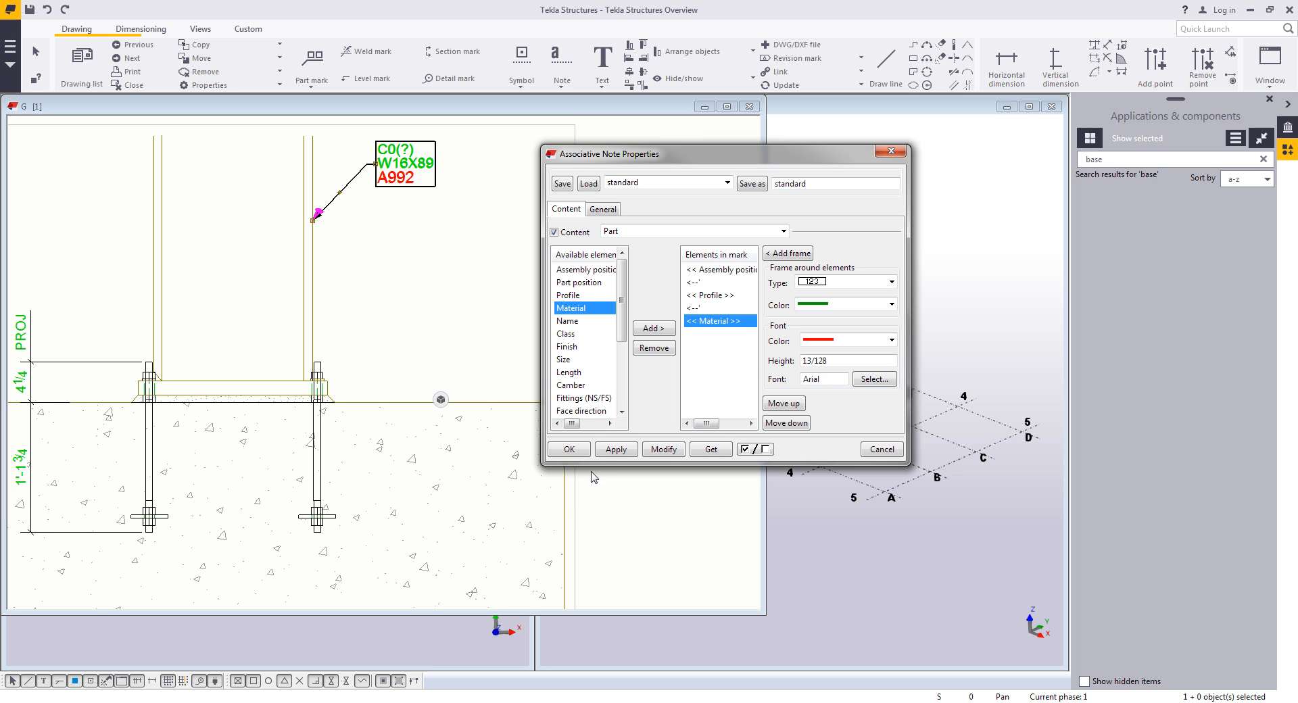
pyautogui.click(569, 450)
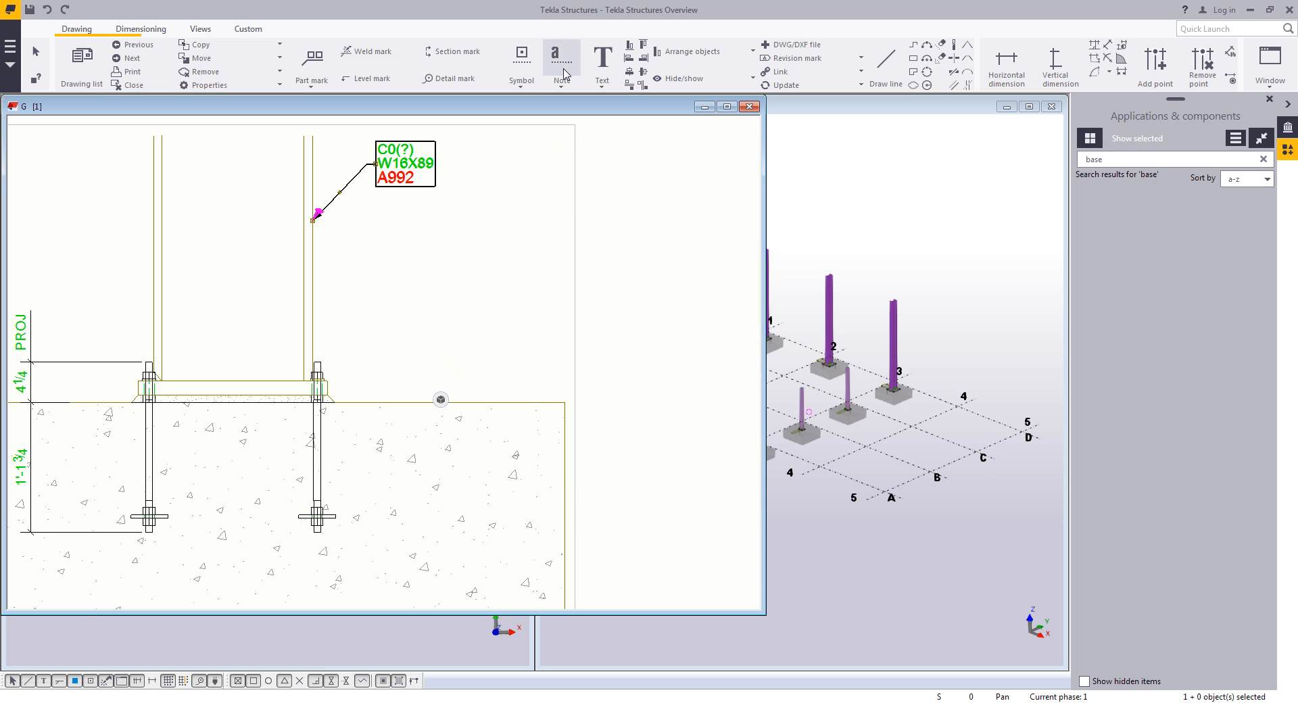
# - Add associative notes to the anchor rod and the footing in section A-A
pyautogui.click(321, 430)
pyautogui.click(439, 325)
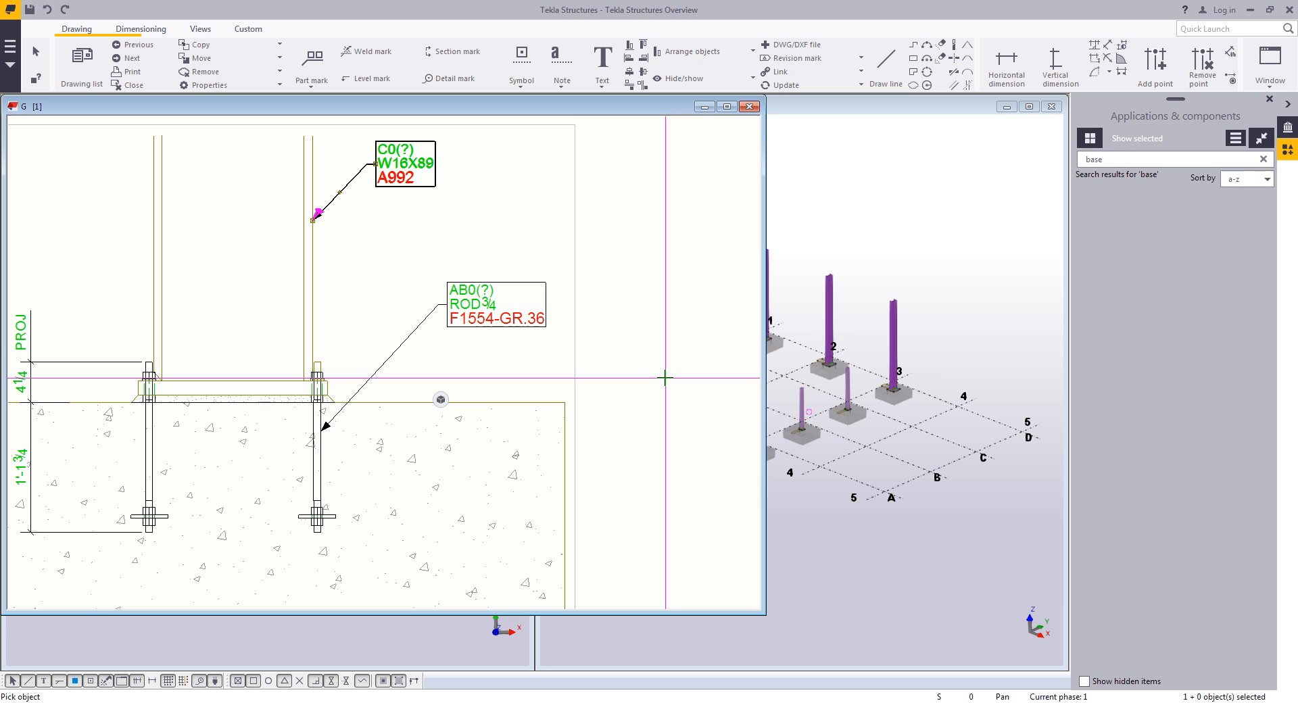
pyautogui.click(565, 446)
pyautogui.click(630, 363)
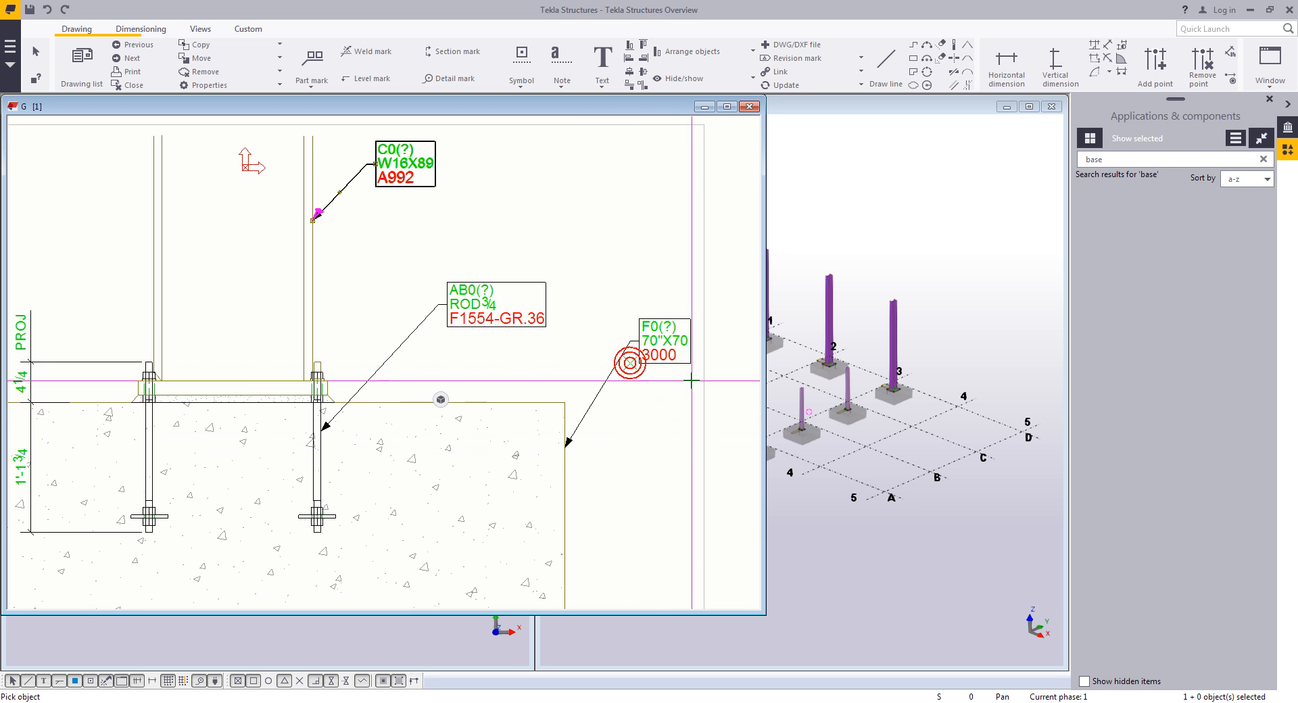
pyautogui.moveTo(670, 447); pyautogui.dragTo(594, 405, button='middle')
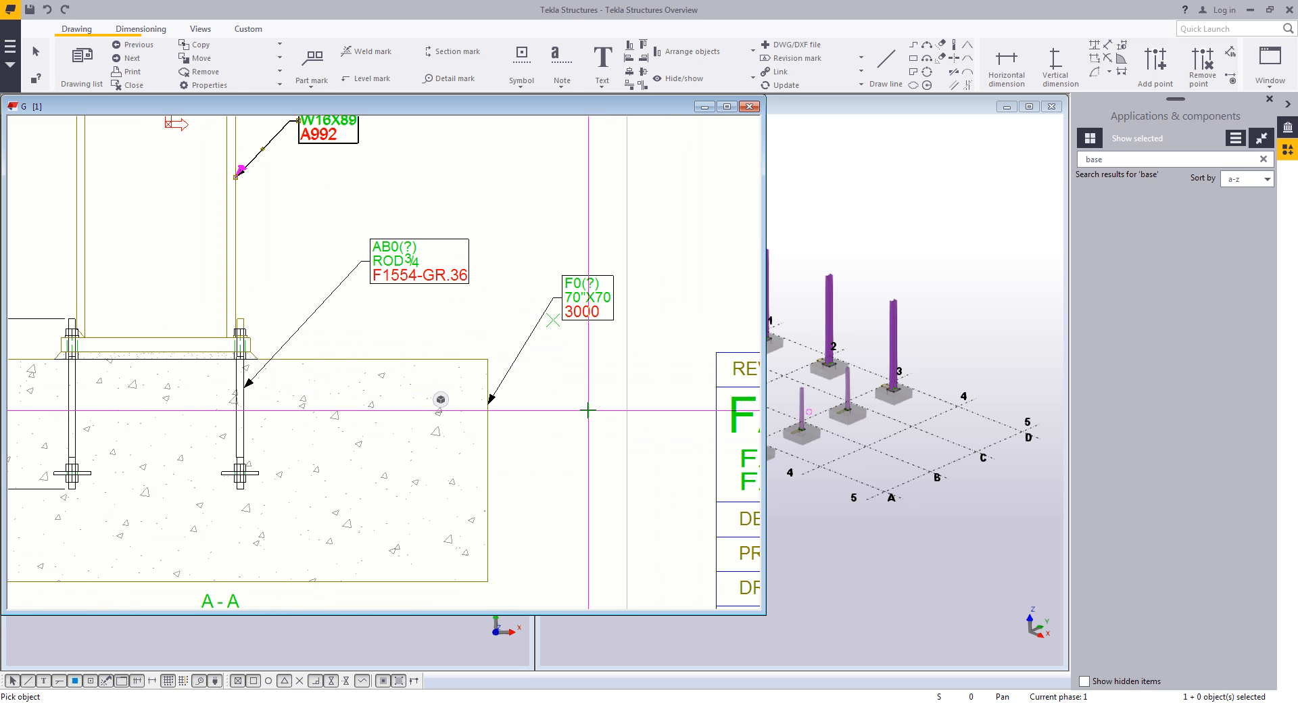
pyautogui.rightClick(588, 410)
pyautogui.click(602, 421)
# - Close the anchor bolt plan drawing
pyautogui.scroll(-1, 602, 423)
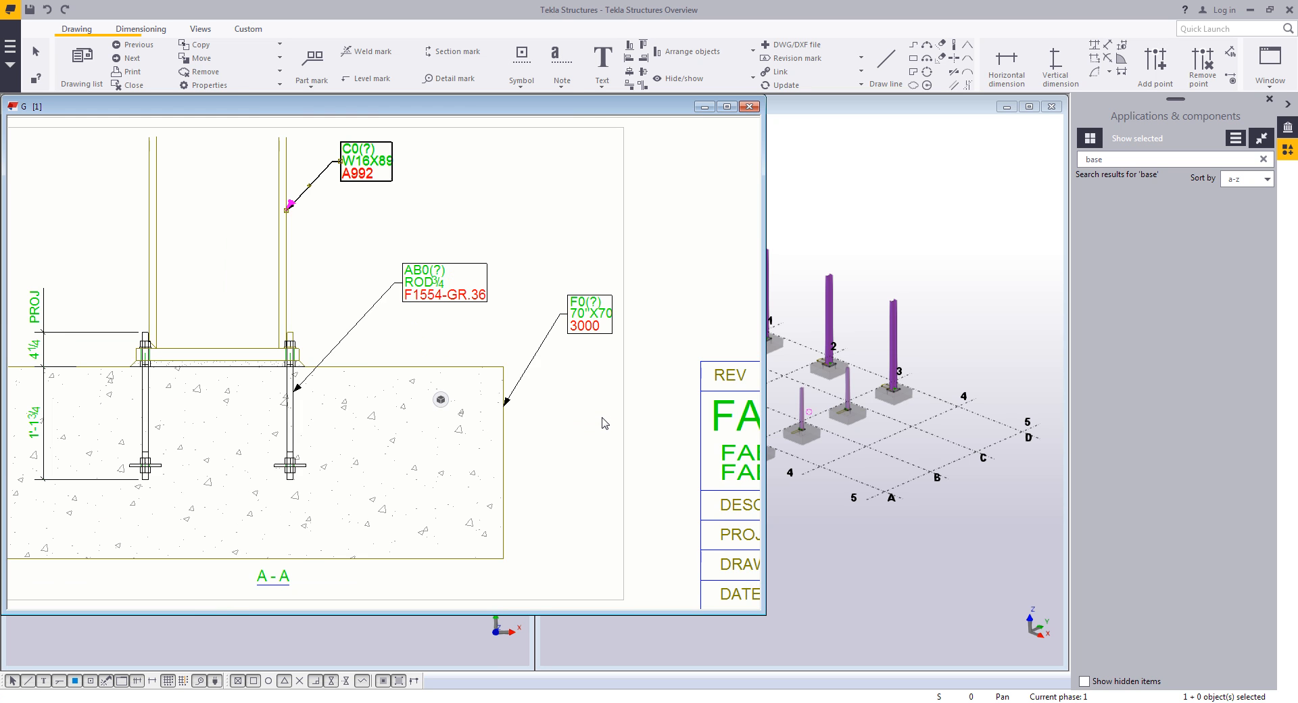
pyautogui.scroll(-1, 604, 423)
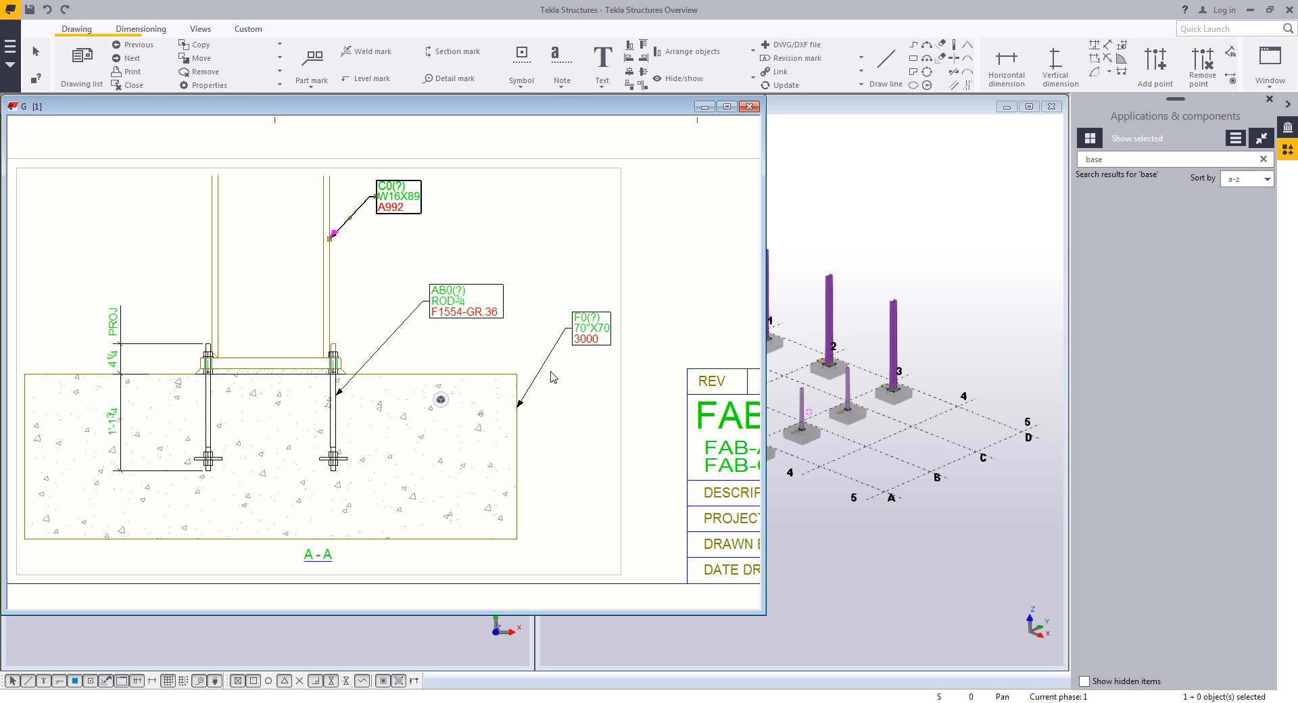
pyautogui.click(748, 107)
pyautogui.click(338, 419)
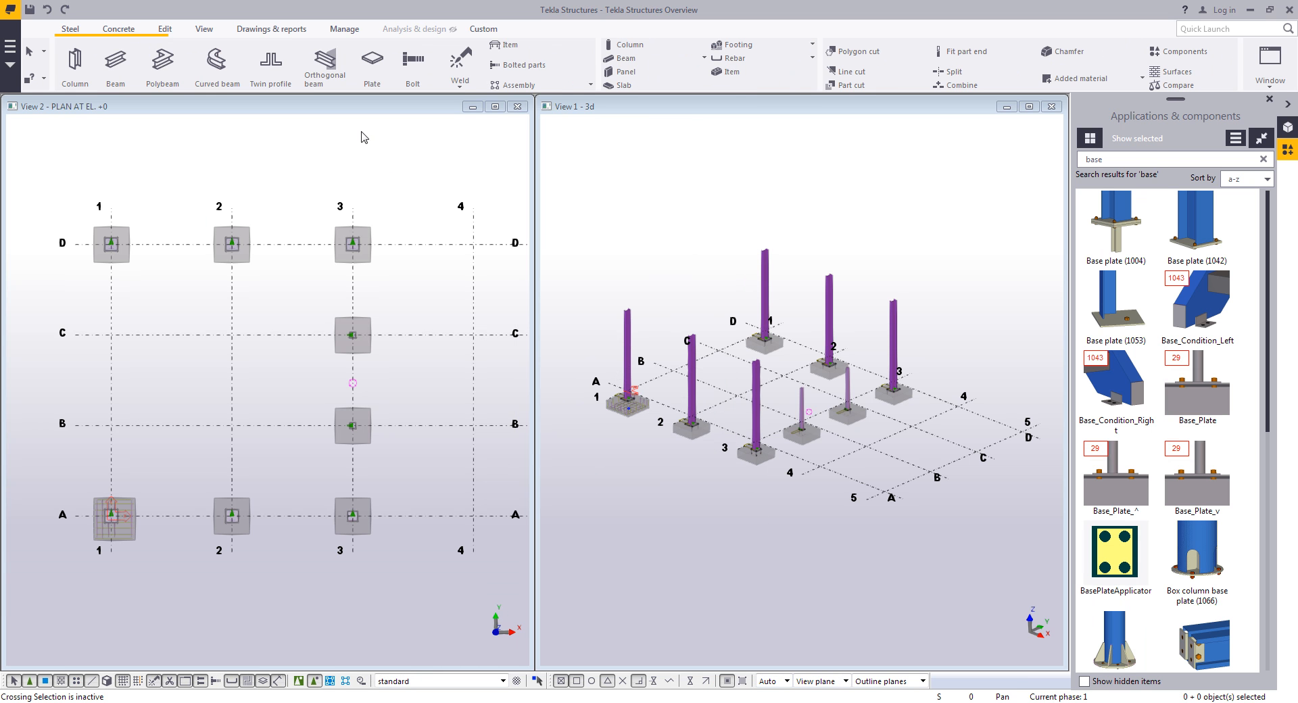
# - Number the modified objects in the model
pyautogui.click(270, 28)
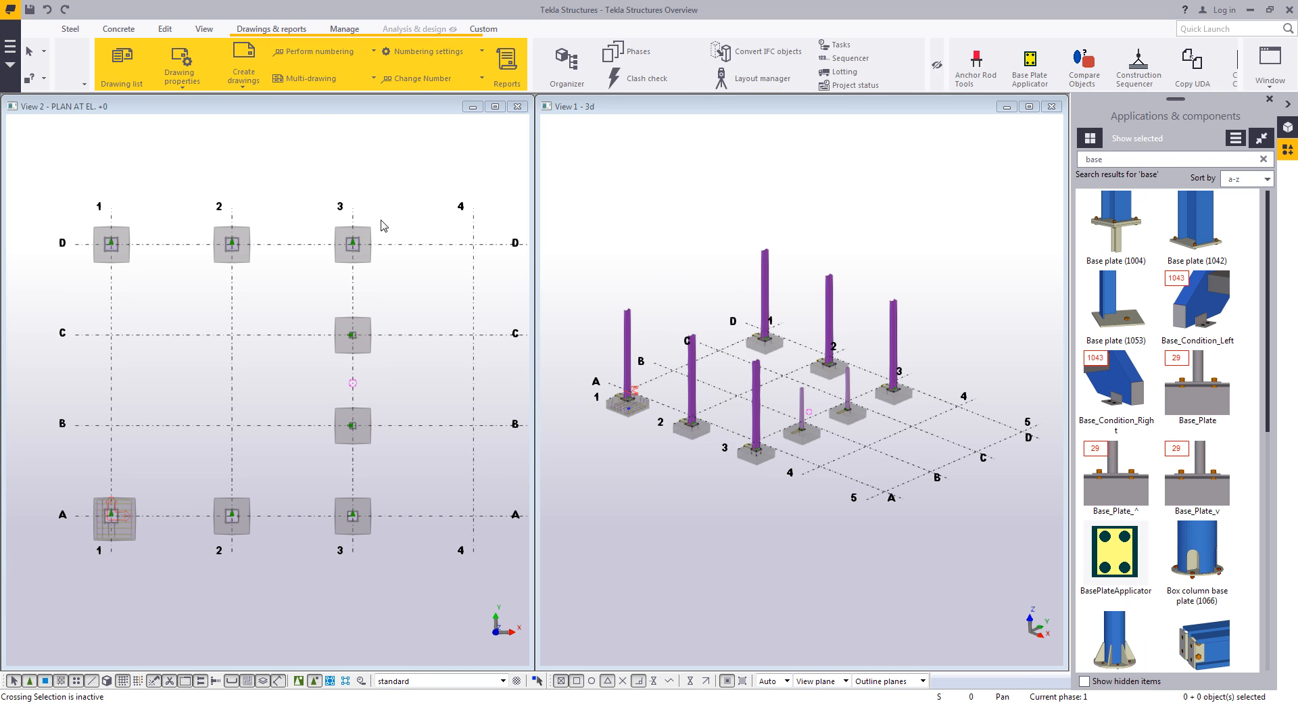
pyautogui.click(298, 50)
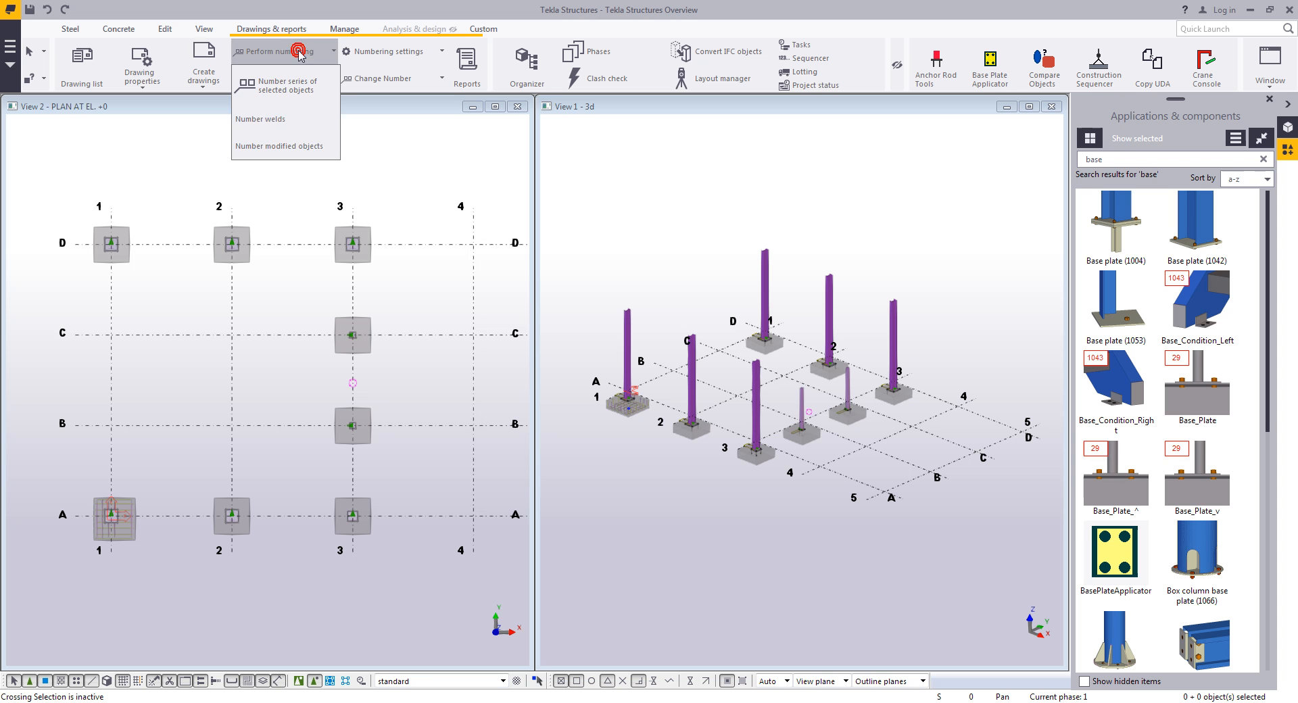
pyautogui.click(279, 144)
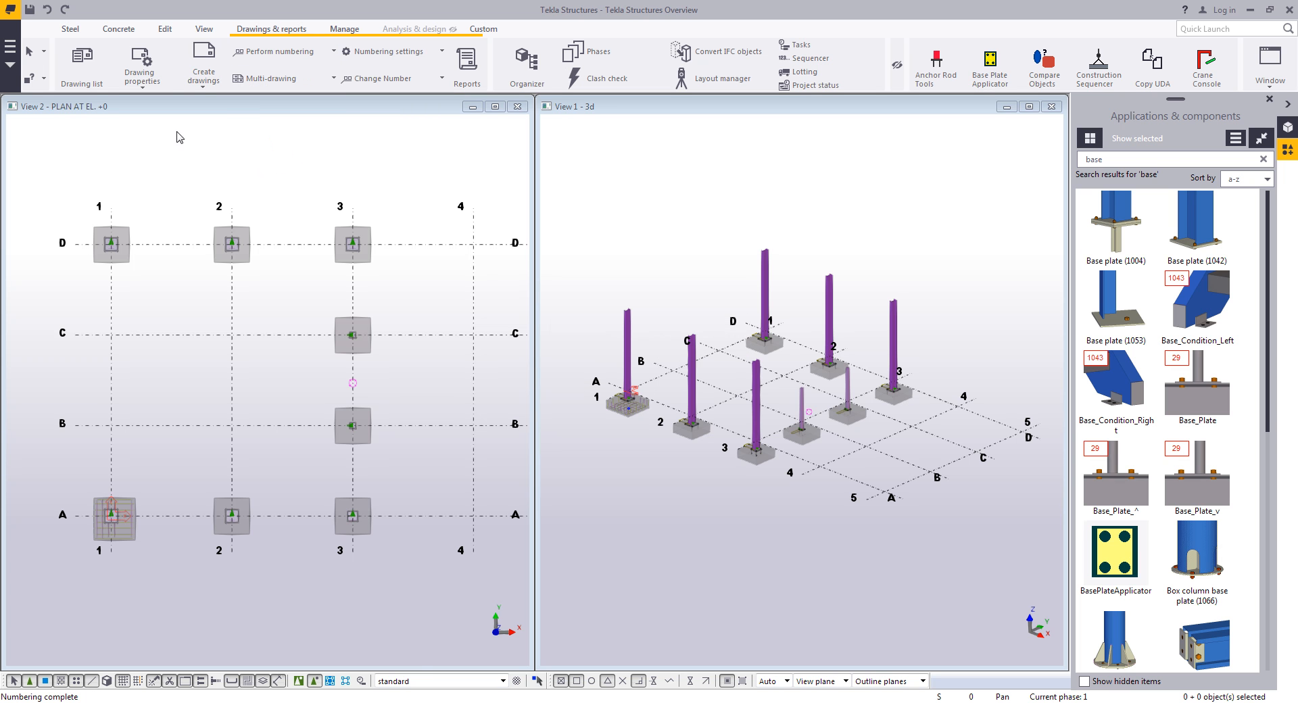
# - Reopen the AB1 drawing from the drawing list
pyautogui.click(82, 64)
pyautogui.doubleClick(696, 442)
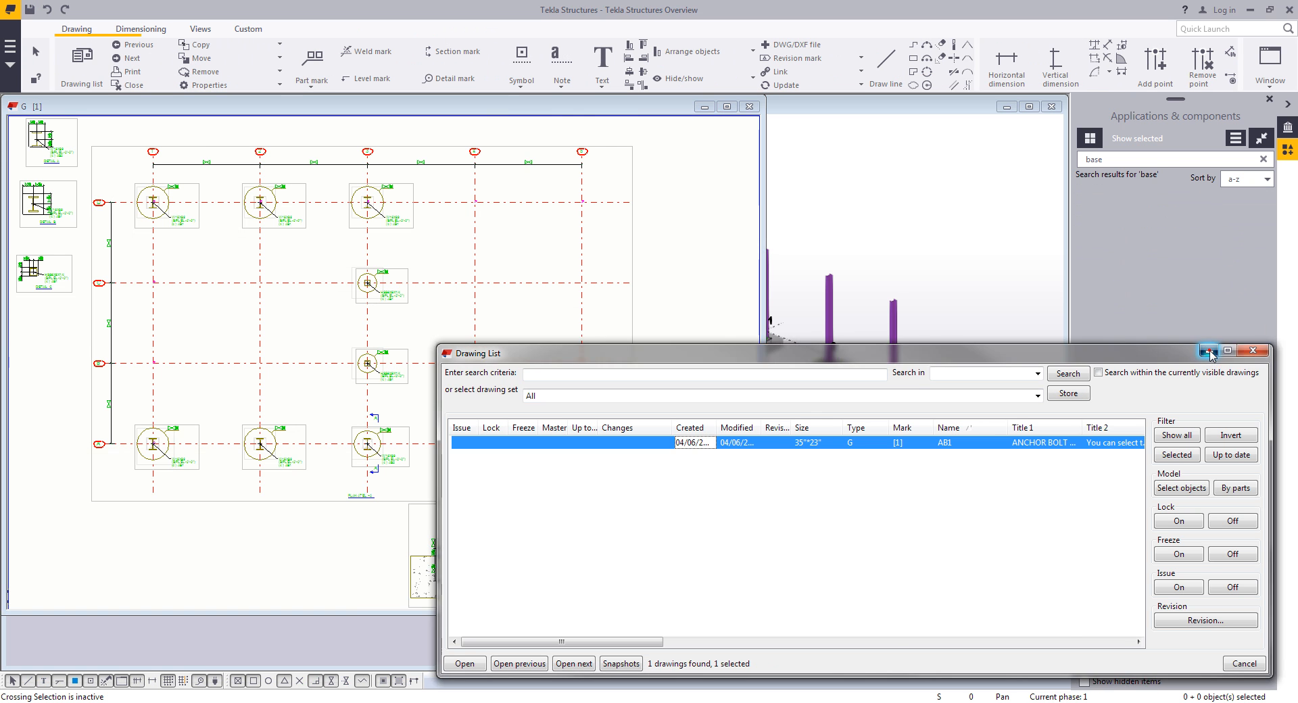
pyautogui.click(1208, 350)
pyautogui.scroll(6, 433, 439)
pyautogui.moveTo(484, 353); pyautogui.dragTo(471, 372, button='middle')
pyautogui.scroll(1, 466, 371)
pyautogui.scroll(1, 489, 321)
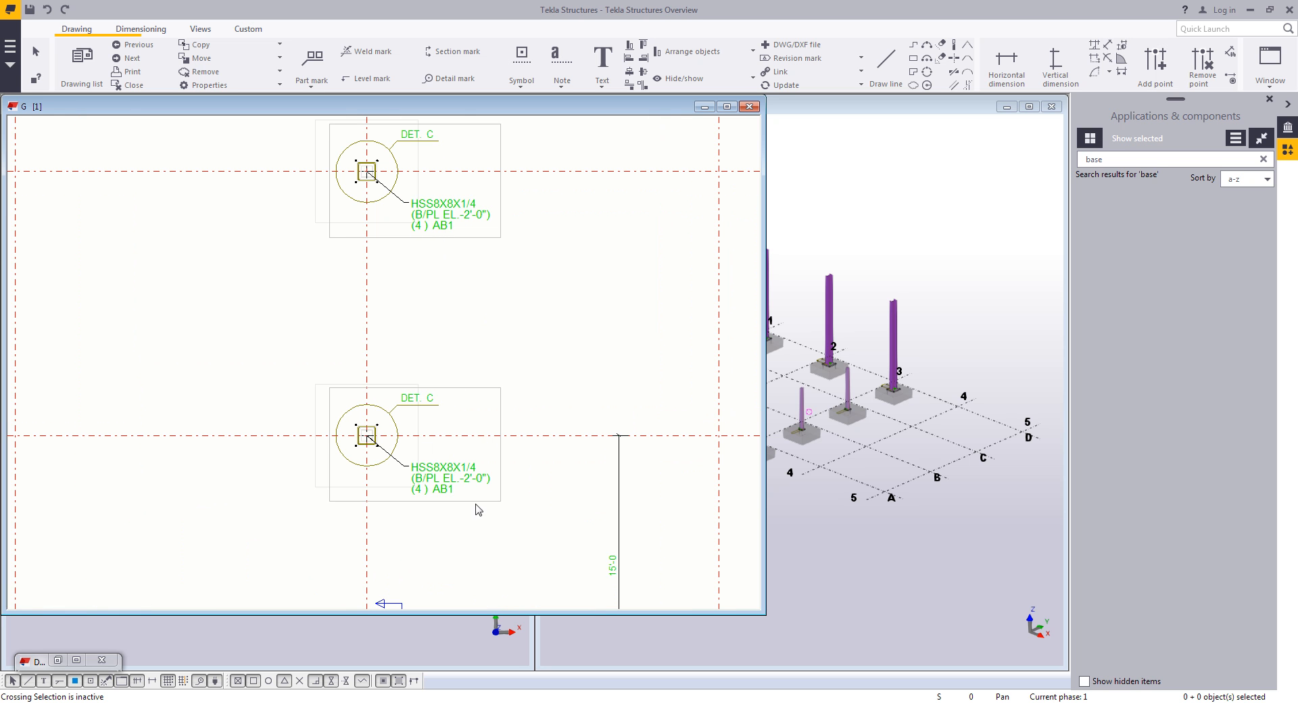
pyautogui.scroll(-1, 465, 503)
pyautogui.moveTo(469, 524); pyautogui.dragTo(488, 307, button='middle')
pyautogui.scroll(2, 481, 487)
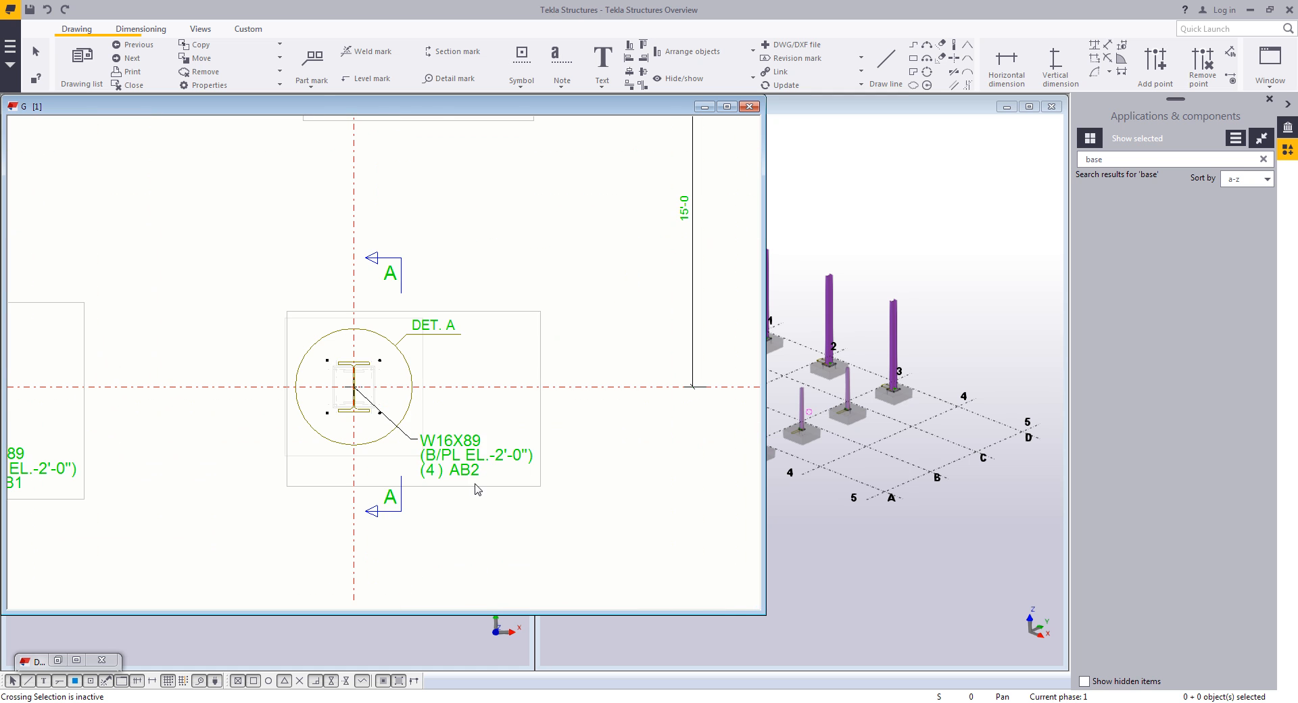
pyautogui.scroll(-5, 476, 482)
pyautogui.moveTo(519, 443)
pyautogui.mouseDown(button='middle')
pyautogui.moveTo(487, 368)
pyautogui.moveTo(319, 209)
pyautogui.mouseUp(button='middle')
pyautogui.scroll(3, 582, 419)
pyautogui.scroll(2, 587, 425)
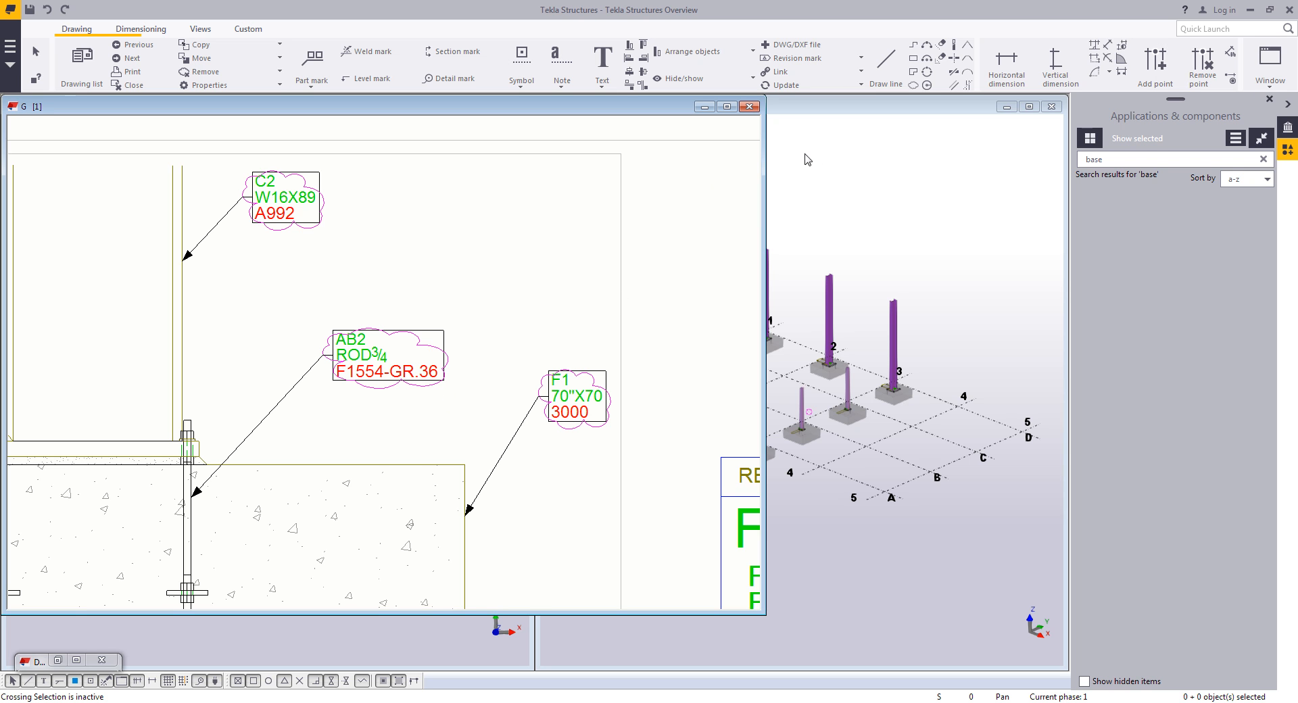
# - Draw a revision cloud around the notes in section A-A
pyautogui.click(912, 84)
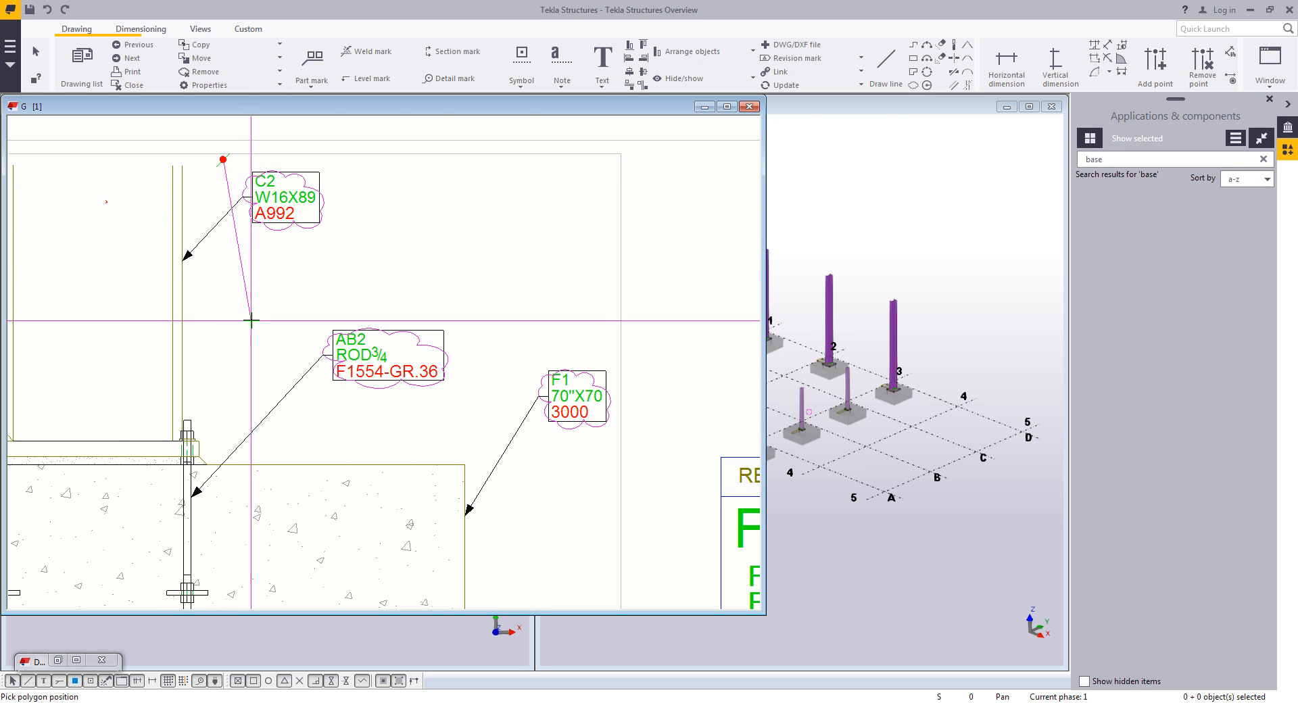
pyautogui.click(337, 413)
pyautogui.click(570, 444)
pyautogui.click(681, 325)
pyautogui.click(541, 257)
pyautogui.click(404, 161)
pyautogui.middleClick(404, 160)
pyautogui.rightClick(481, 284)
pyautogui.click(520, 293)
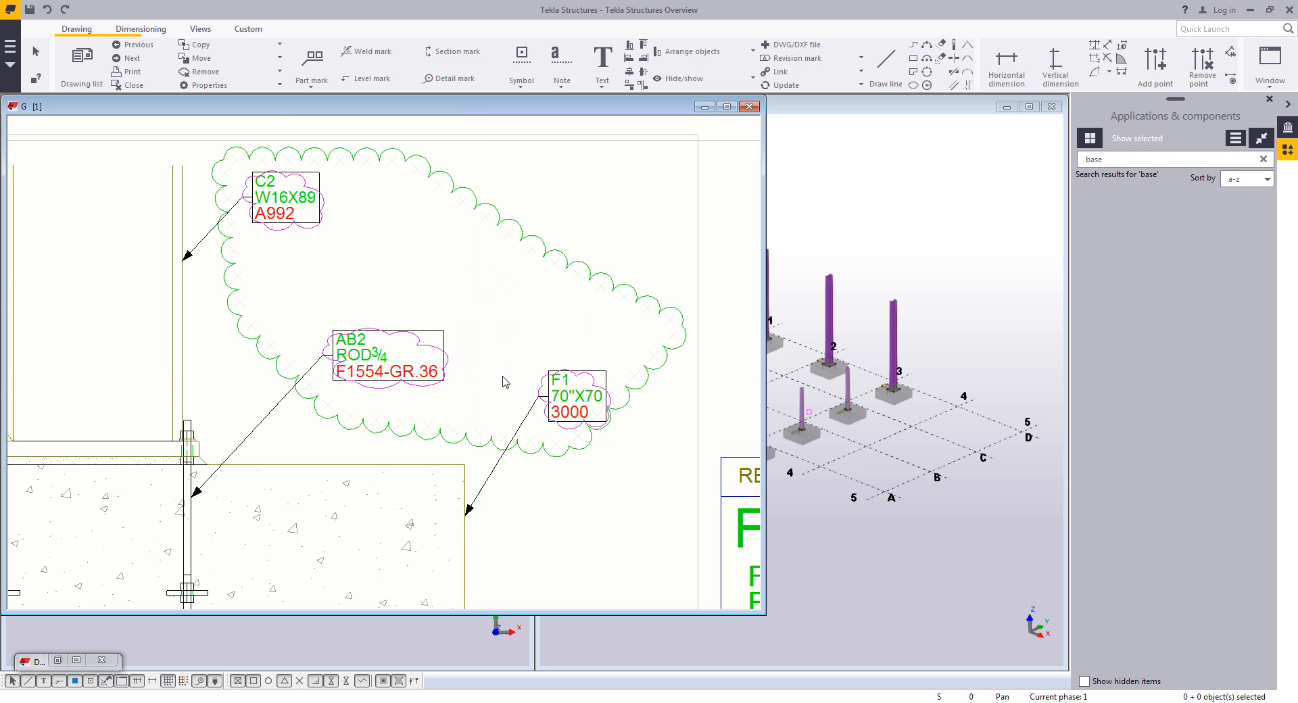
# - Remove all associative note change symbols from the drawing
pyautogui.click(251, 72)
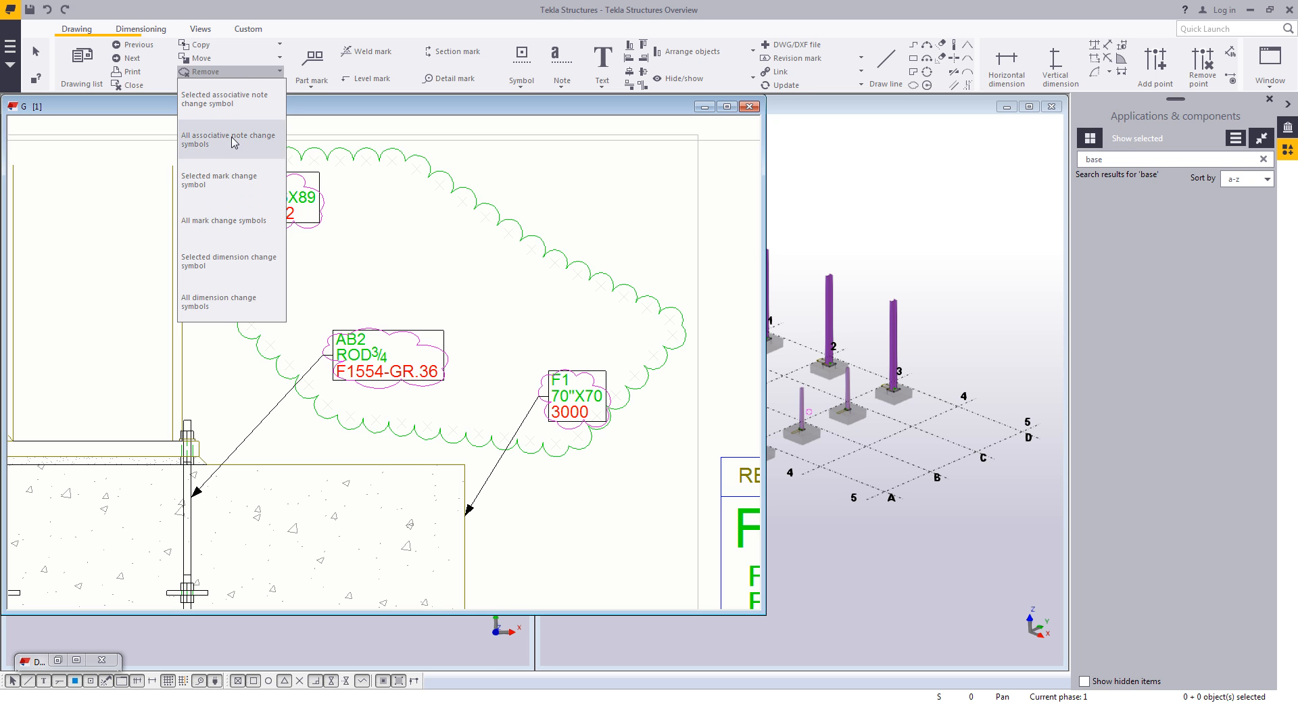
pyautogui.click(229, 220)
pyautogui.scroll(-8, 447, 258)
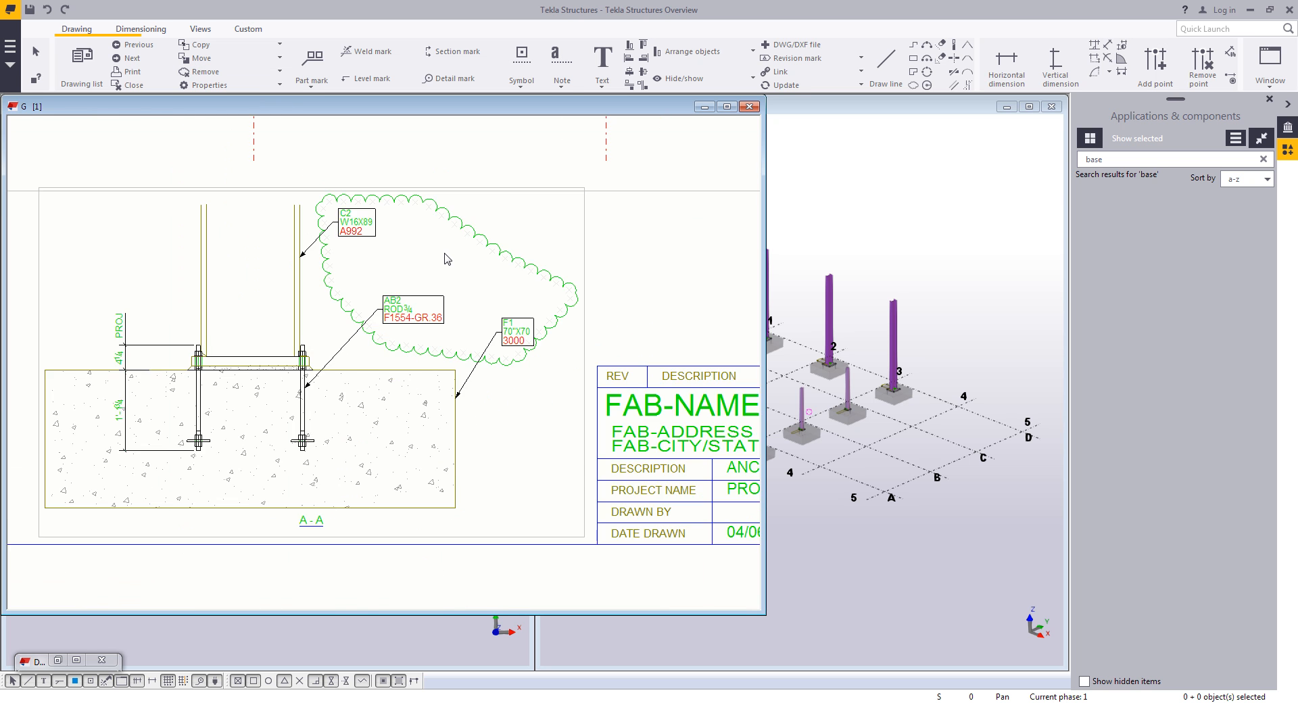
# - Close the anchor bolt plan drawing, keeping the changes and creating a snapshot of it
pyautogui.scroll(-4, 502, 346)
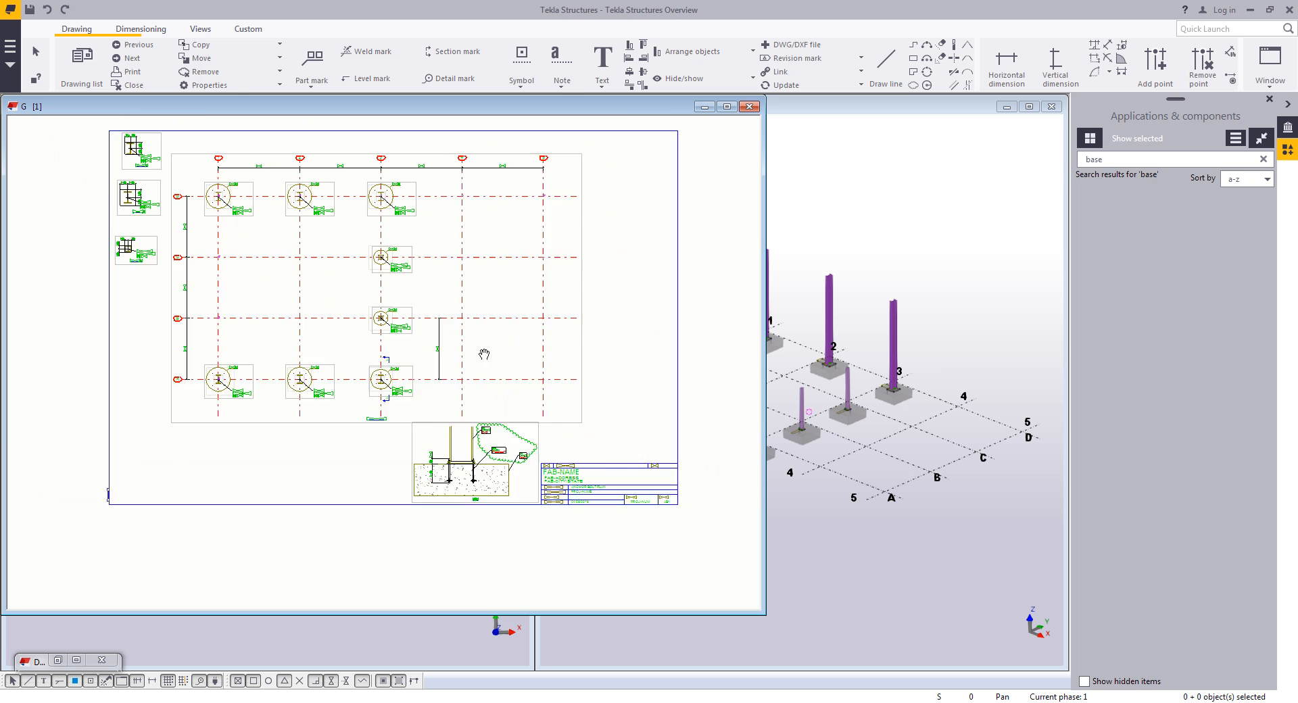
pyautogui.click(749, 106)
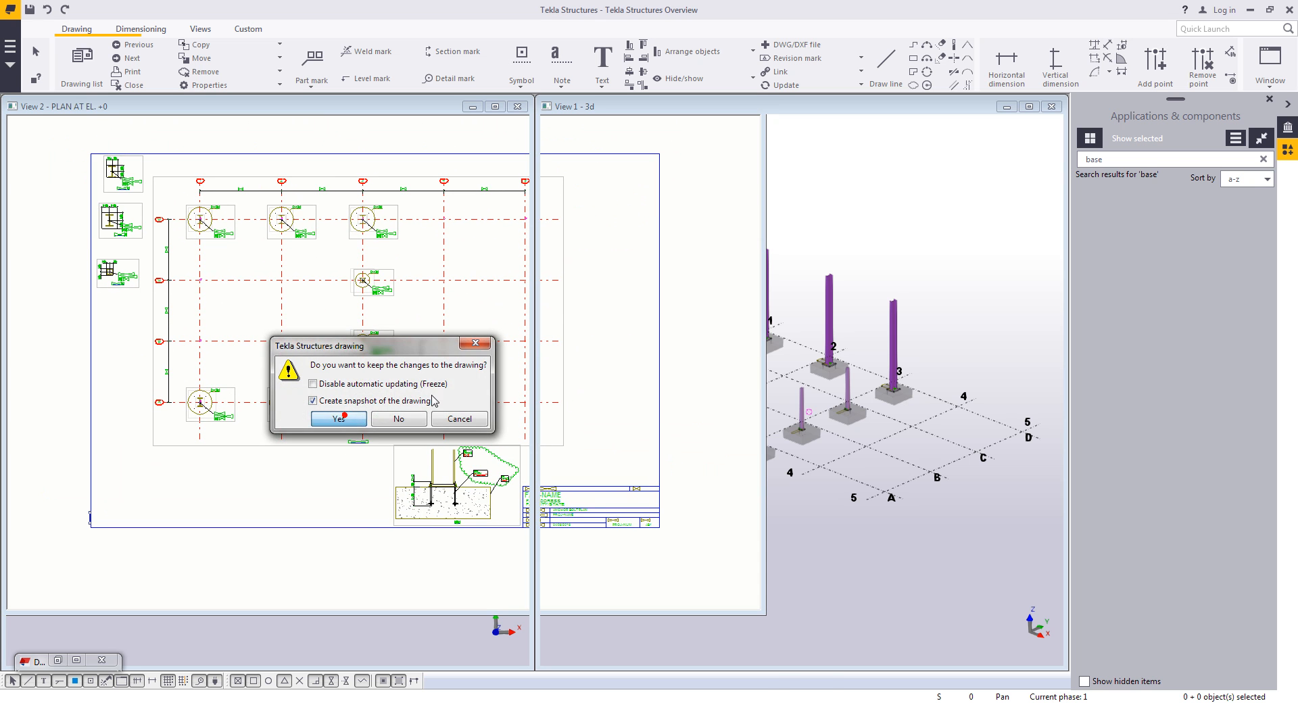
pyautogui.click(339, 419)
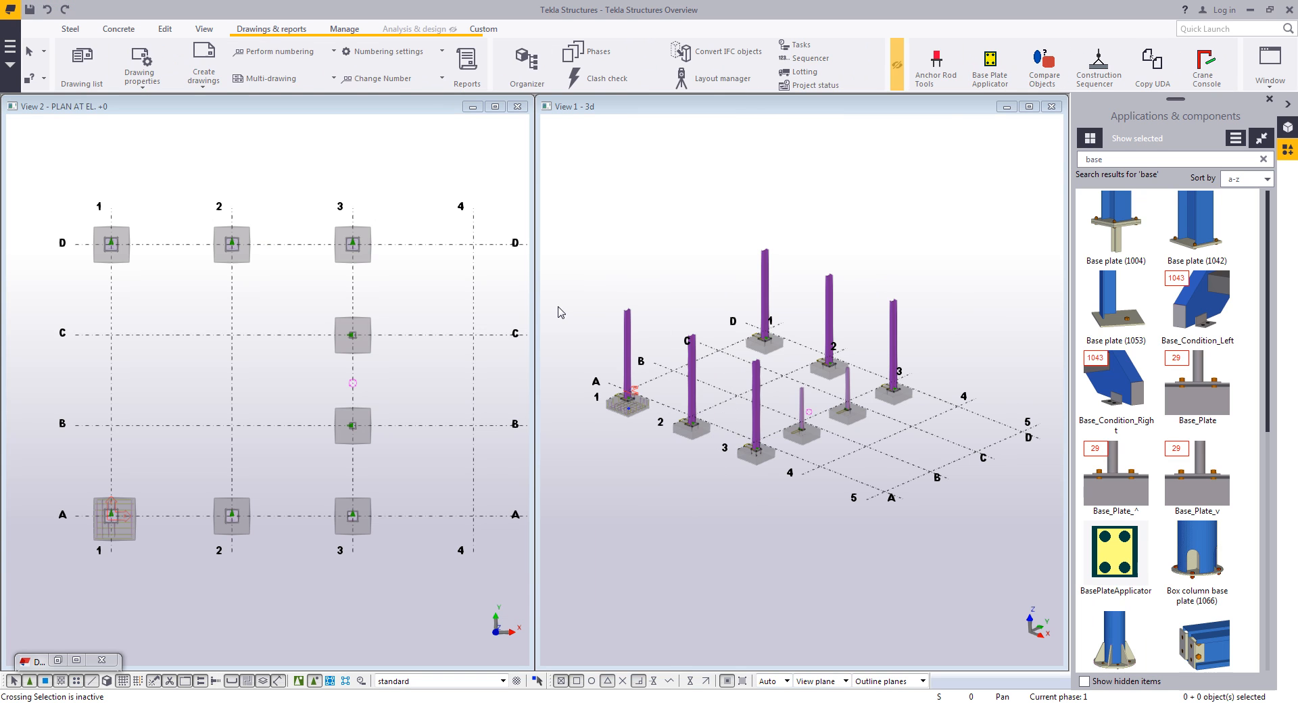
# - Replace the plan view at elevation +0 by opening the named view PLAN AT EL. +10
pyautogui.click(515, 108)
pyautogui.click(647, 234)
pyautogui.click(202, 29)
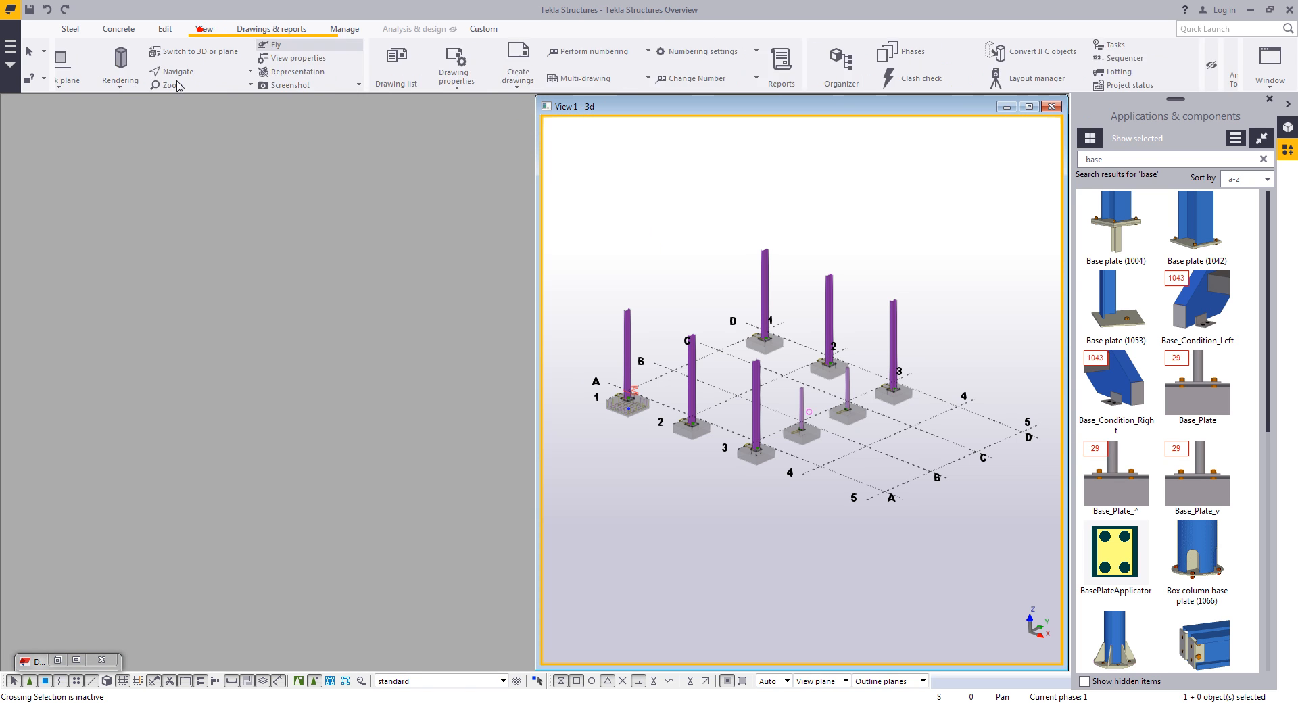
pyautogui.click(82, 66)
pyautogui.click(966, 365)
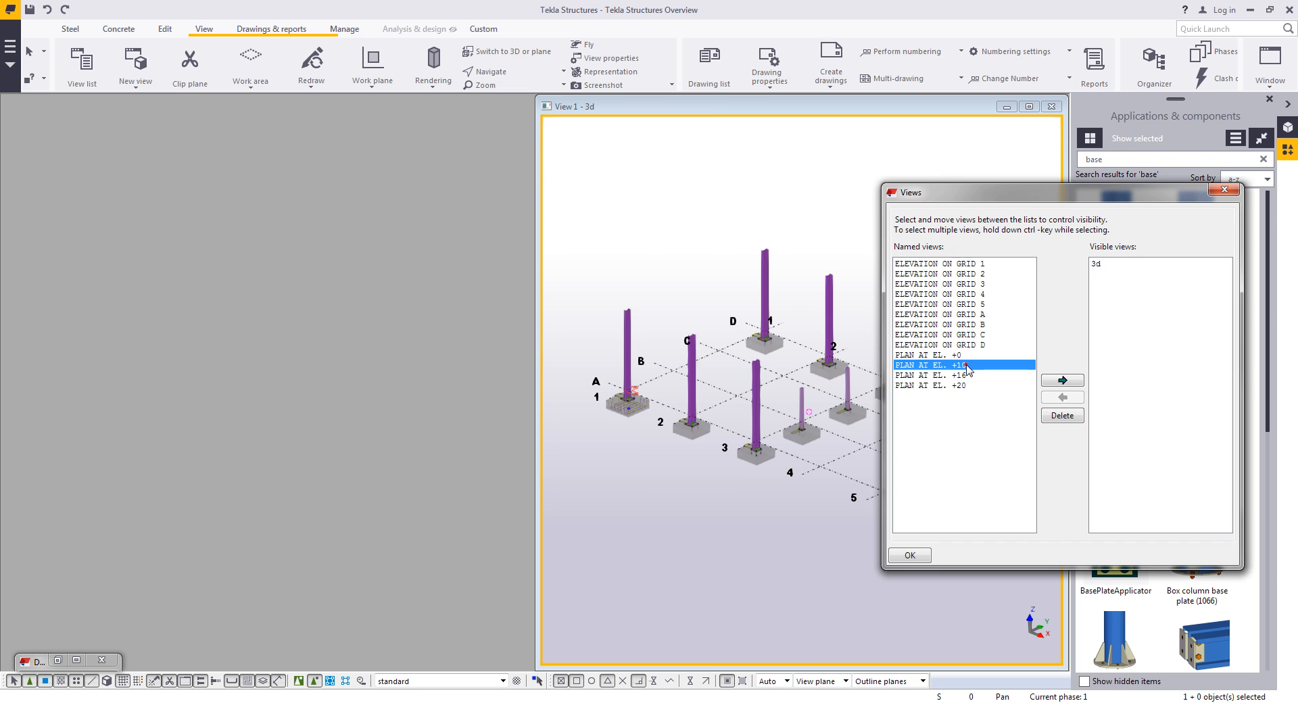
pyautogui.doubleClick(966, 365)
pyautogui.click(1222, 190)
pyautogui.hotkey('ctrl', 't')
pyautogui.moveTo(316, 416); pyautogui.dragTo(347, 414, button='middle')
pyautogui.scroll(2, 313, 385)
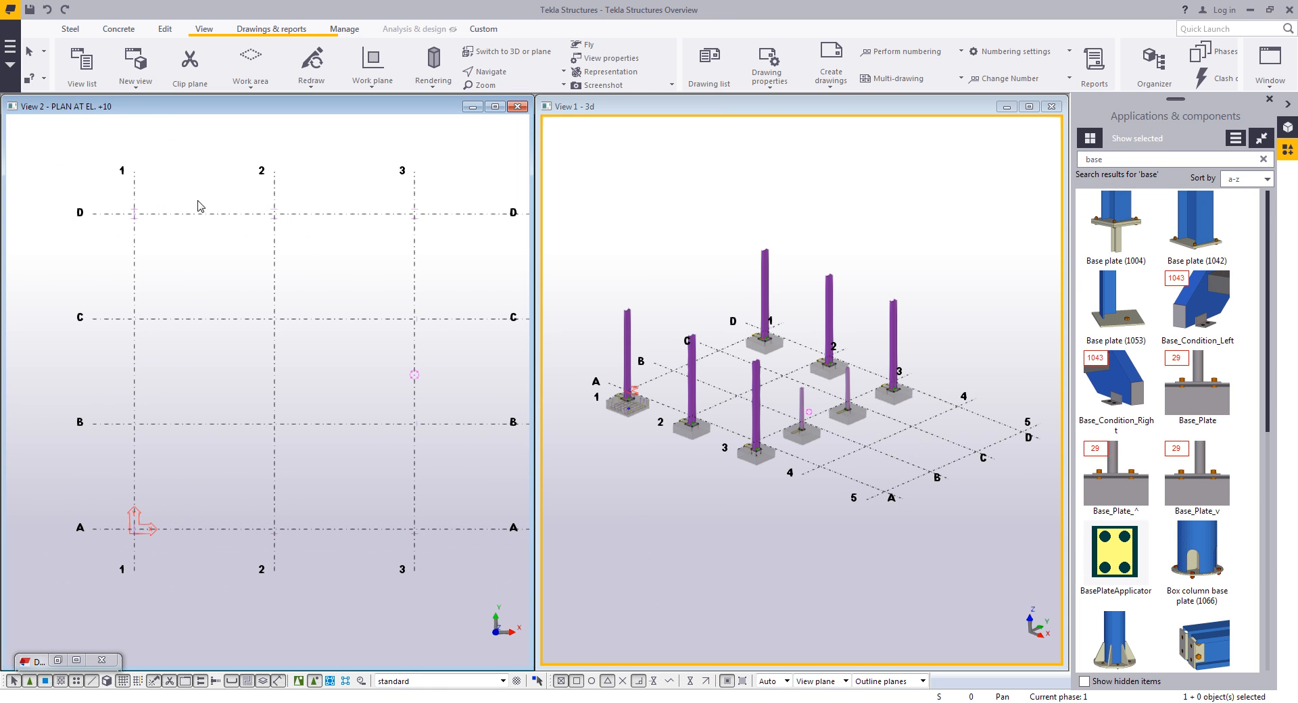
# - Open the steel Beam properties and expand the list of saved attribute sets to load one
pyautogui.click(70, 31)
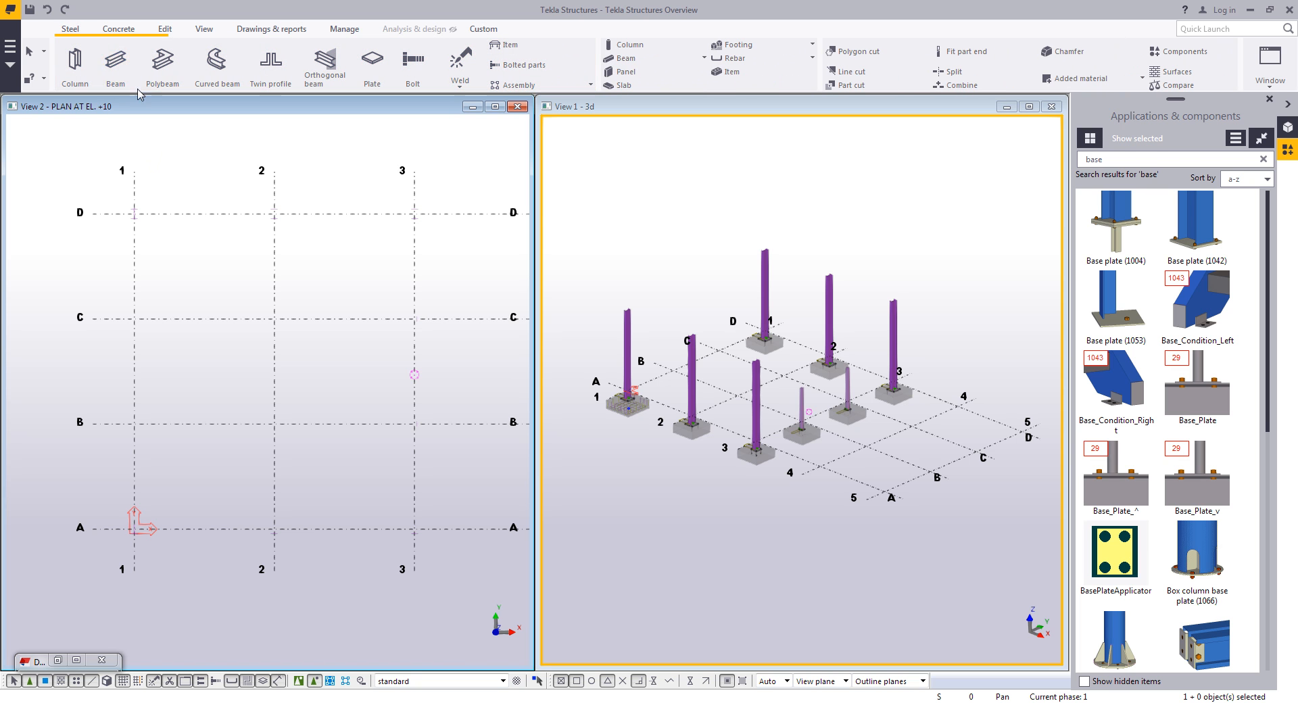
pyautogui.doubleClick(115, 64)
pyautogui.moveTo(991, 160); pyautogui.dragTo(870, 160)
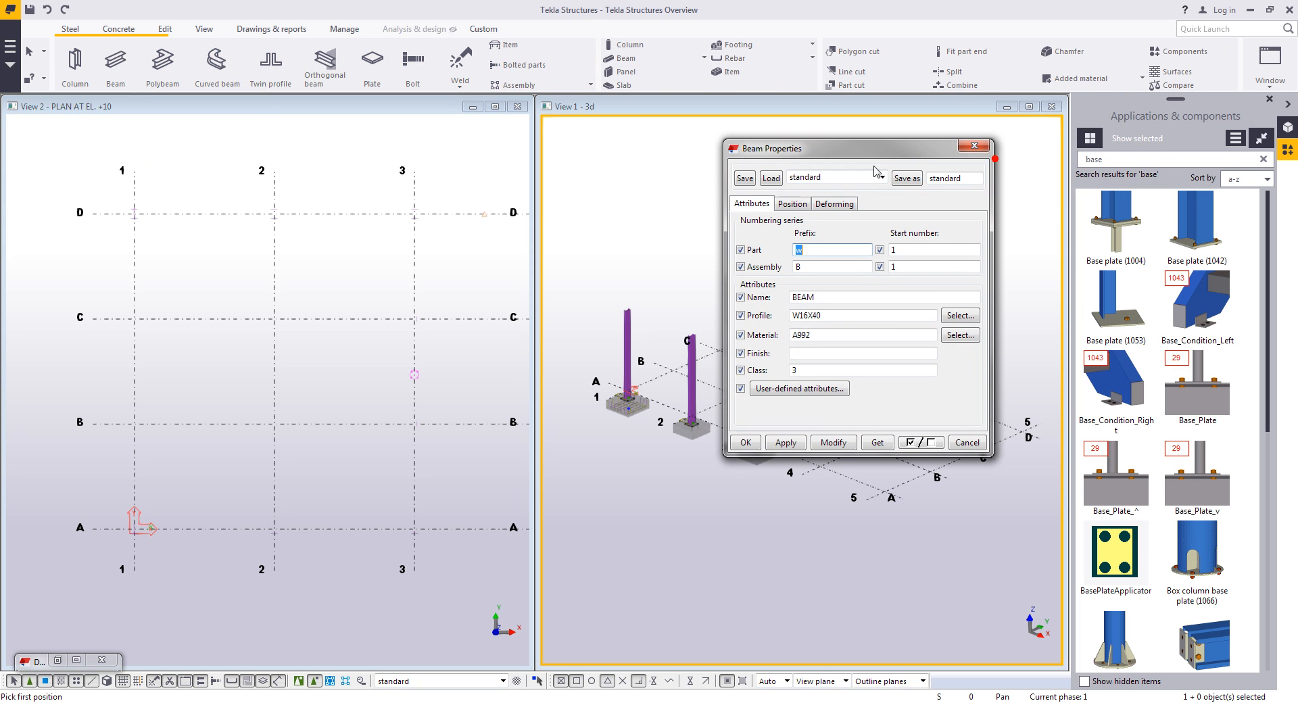
pyautogui.click(853, 176)
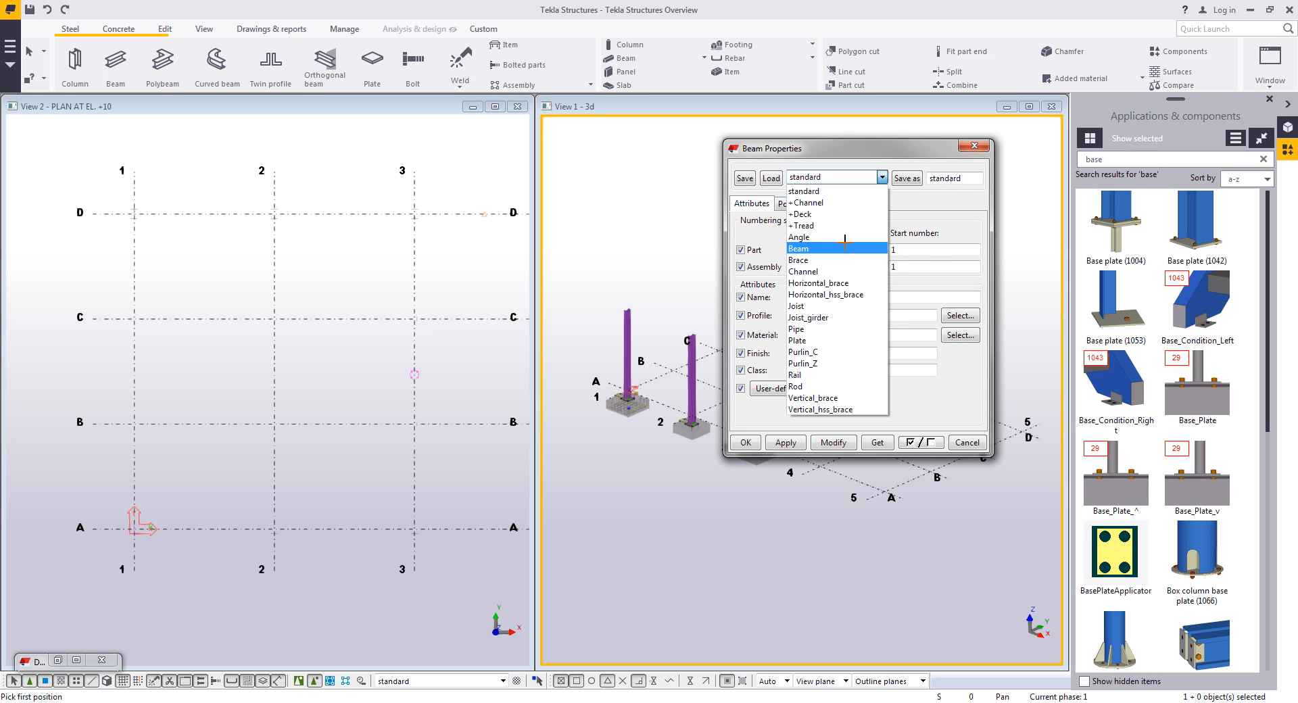
# - Load the saved Beam attribute set and apply it to the beam properties
pyautogui.click(839, 248)
pyautogui.click(770, 177)
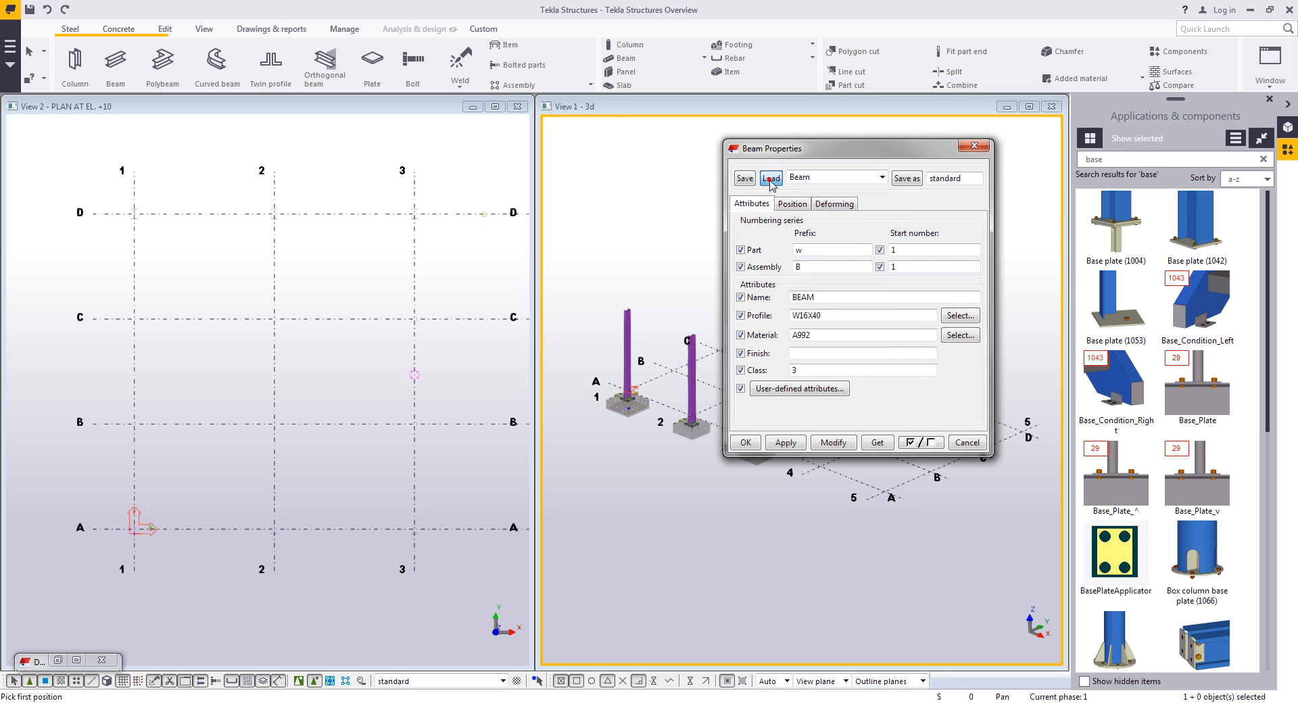
pyautogui.click(784, 442)
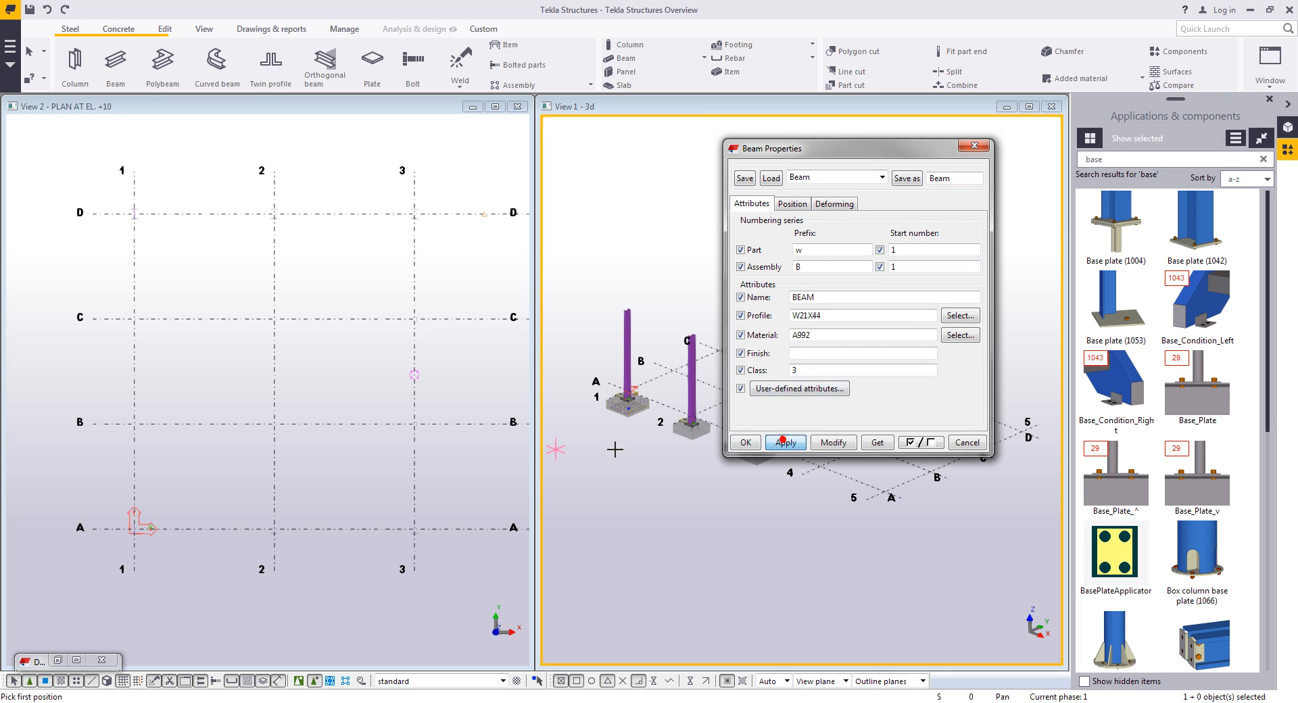
# - Draw beams along gridlines 1, 2 and 3, each running from gridline A to gridline D
pyautogui.click(132, 532)
pyautogui.click(134, 213)
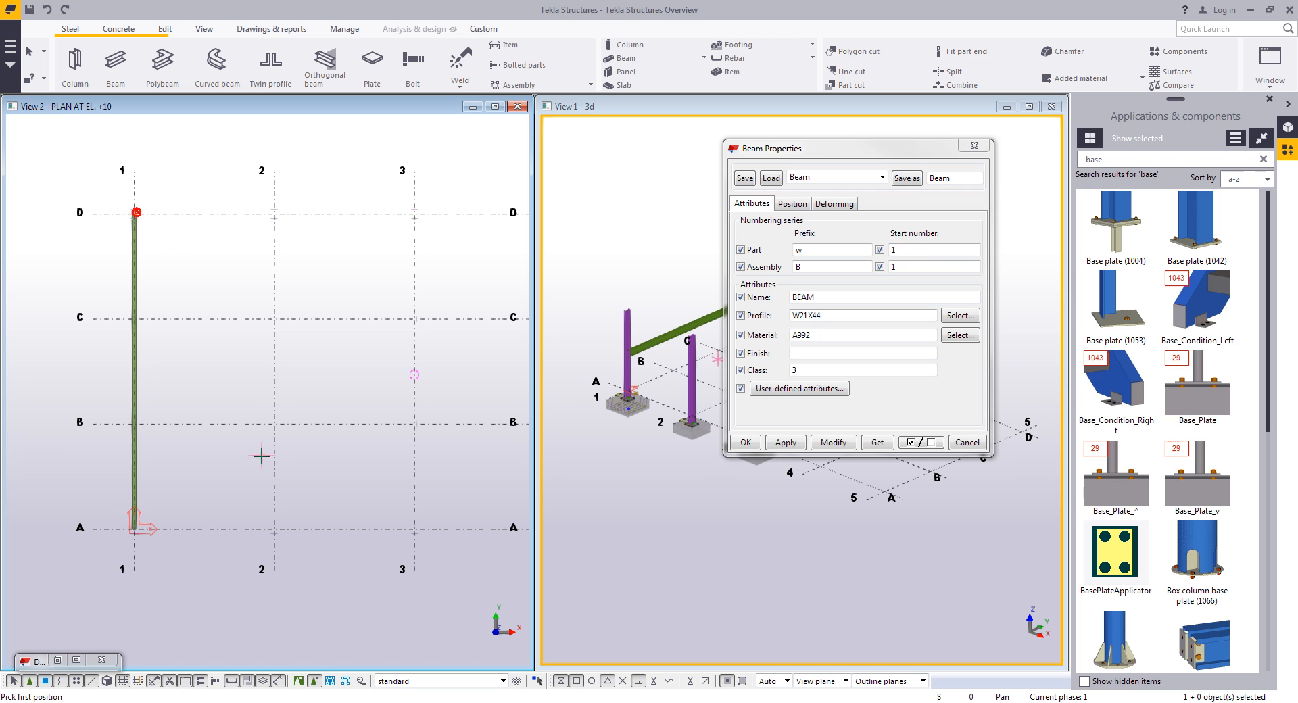
pyautogui.moveTo(784, 161); pyautogui.dragTo(1041, 166)
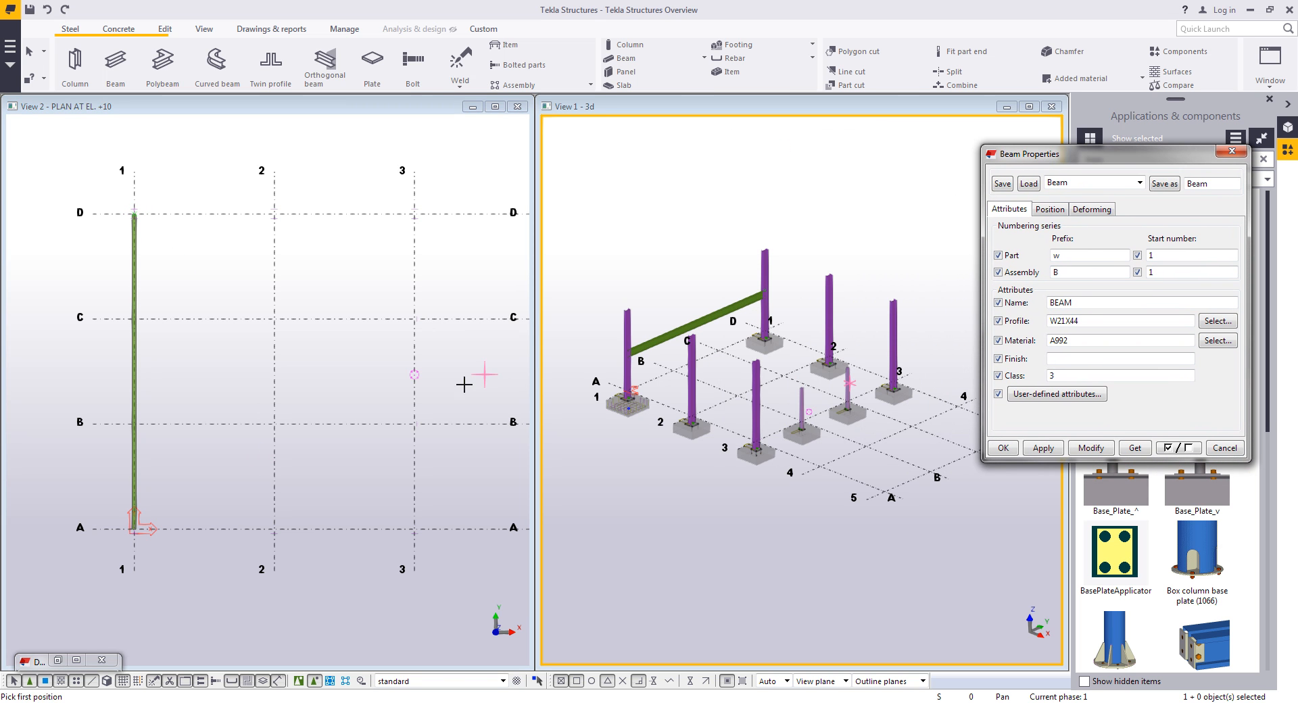
pyautogui.click(275, 531)
pyautogui.click(274, 213)
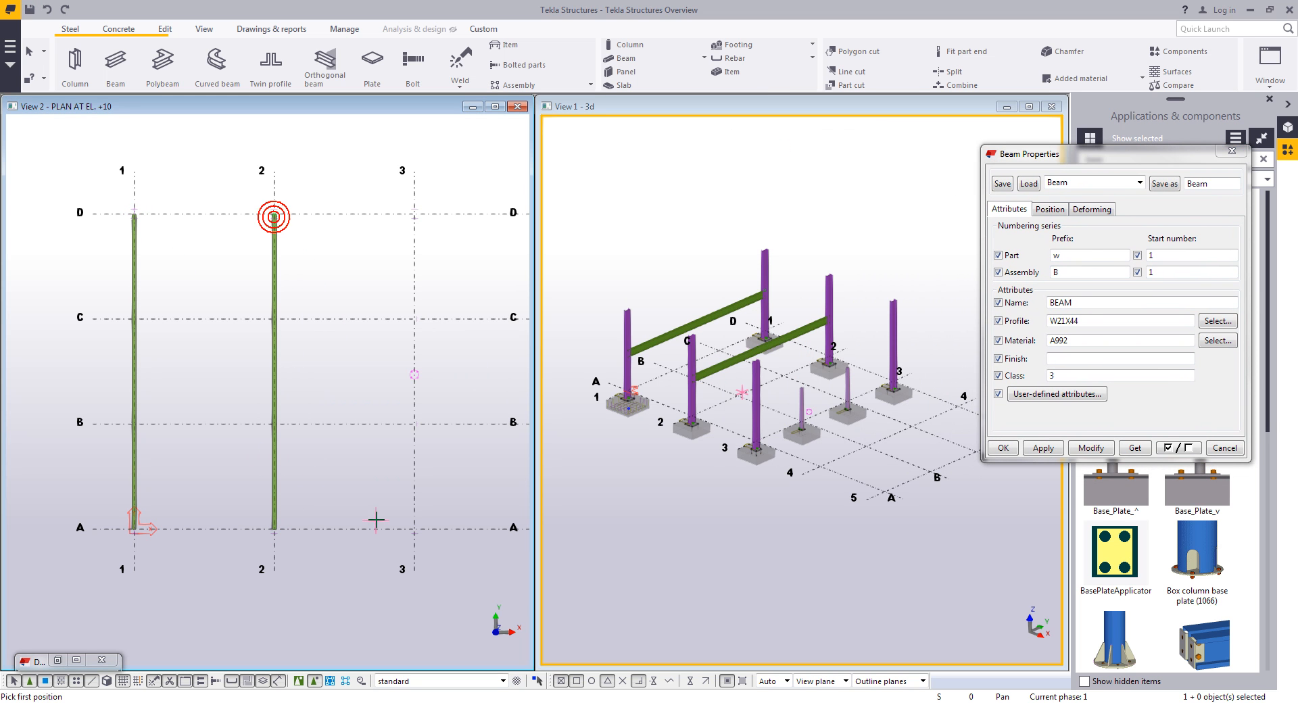
pyautogui.click(414, 529)
pyautogui.click(415, 214)
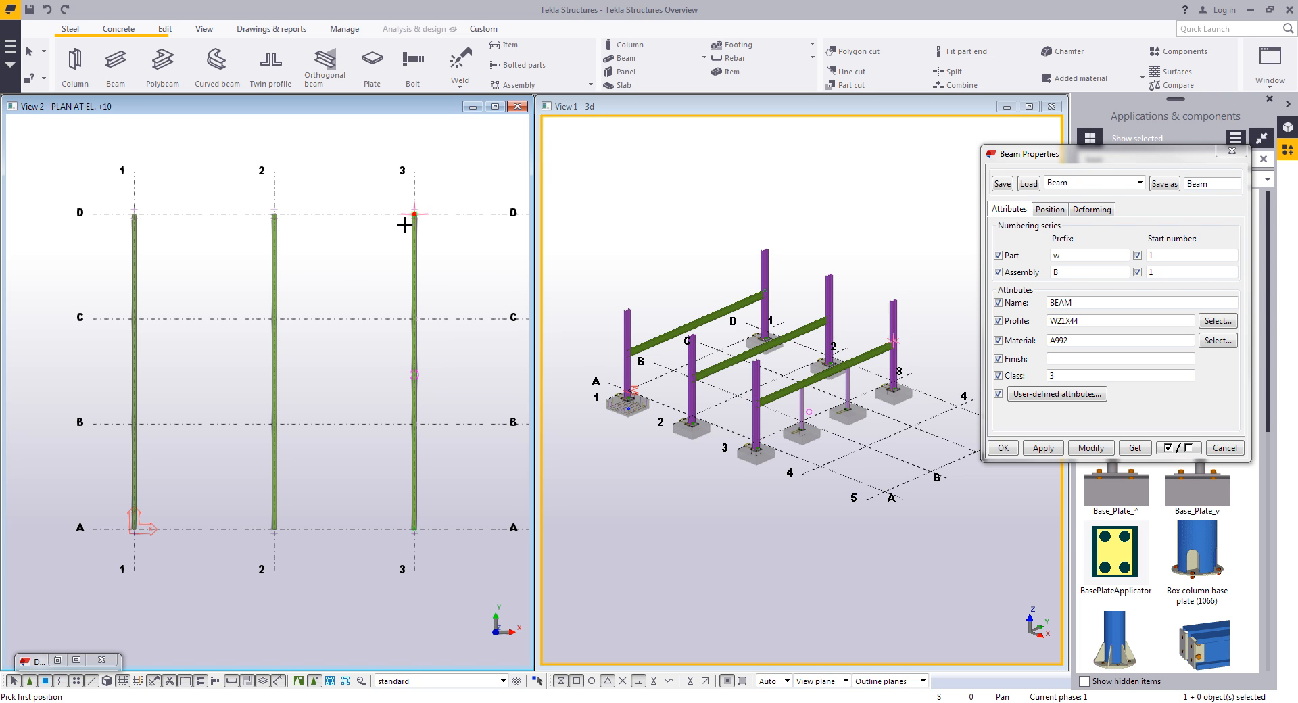
# - Draw beams along gridline A from gridline 1 to 2 and from gridline 2 to 3
pyautogui.click(132, 529)
pyautogui.click(274, 529)
pyautogui.click(274, 530)
pyautogui.click(424, 529)
pyautogui.rightClick(333, 466)
pyautogui.click(348, 471)
# - Copy the two gridline A beams onto gridlines B, C and D
pyautogui.click(244, 531)
pyautogui.keyDown('ctrl'); pyautogui.click(305, 530); pyautogui.keyUp('ctrl')
pyautogui.rightClick(304, 532)
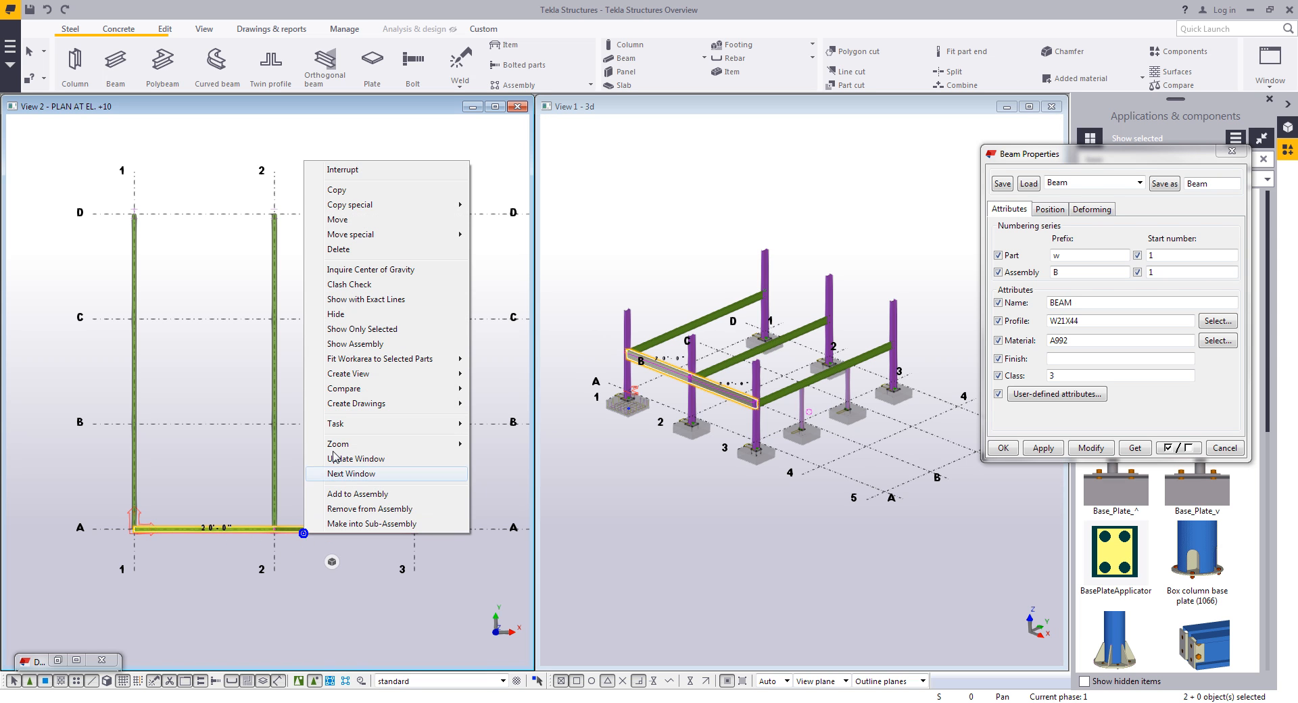
pyautogui.click(338, 190)
pyautogui.click(274, 529)
pyautogui.click(275, 318)
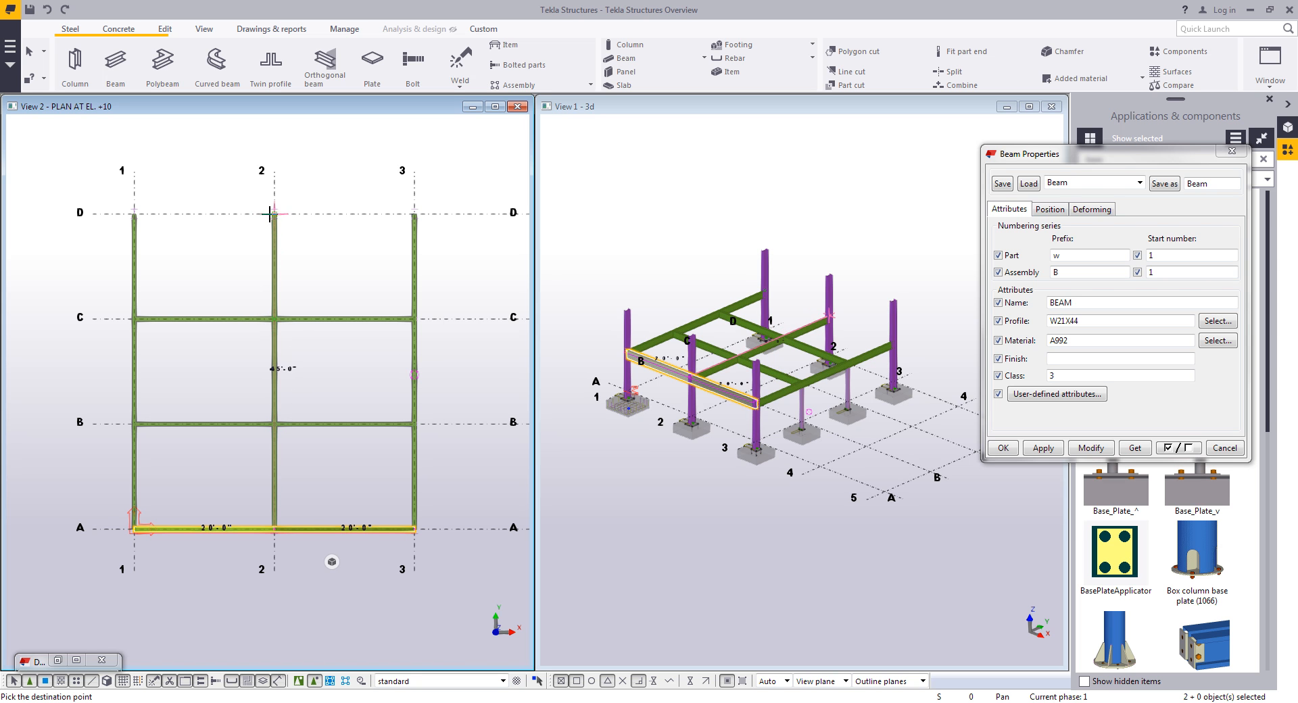
pyautogui.click(275, 213)
pyautogui.rightClick(325, 258)
pyautogui.click(348, 270)
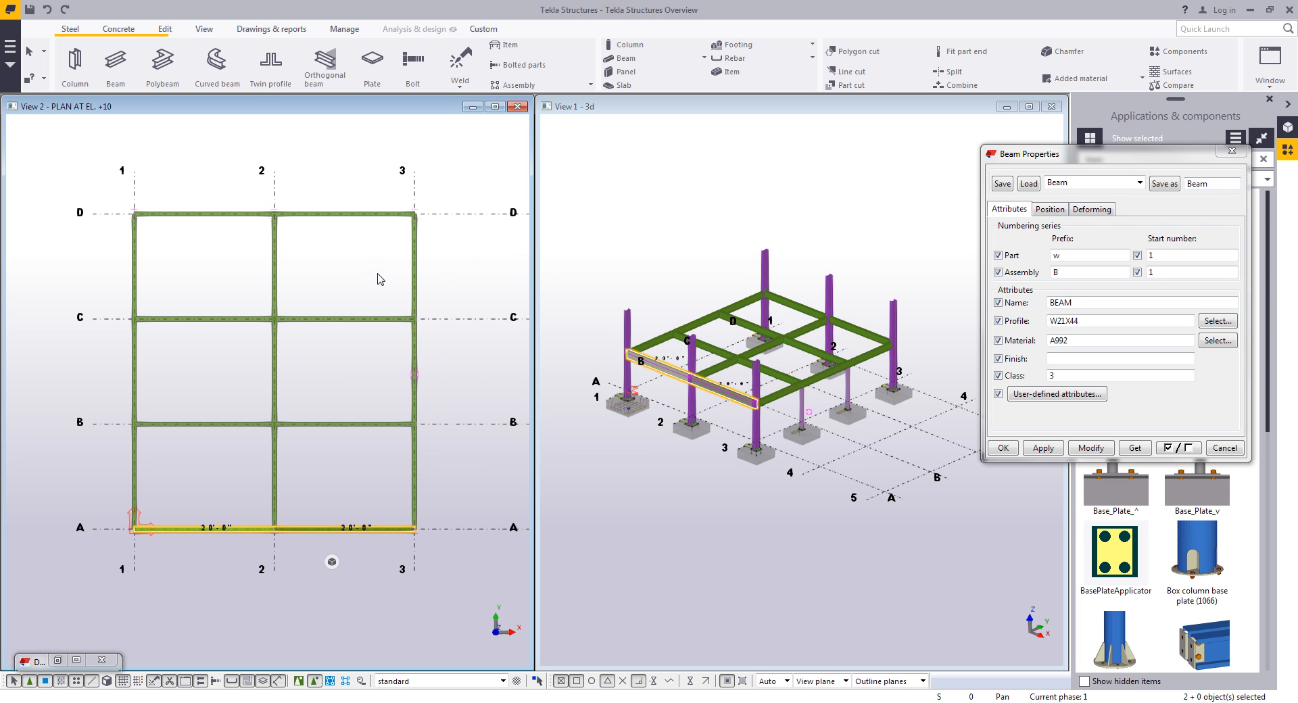
# - Load the Horizontal_brace attribute set and apply it to the beam properties
pyautogui.click(1108, 183)
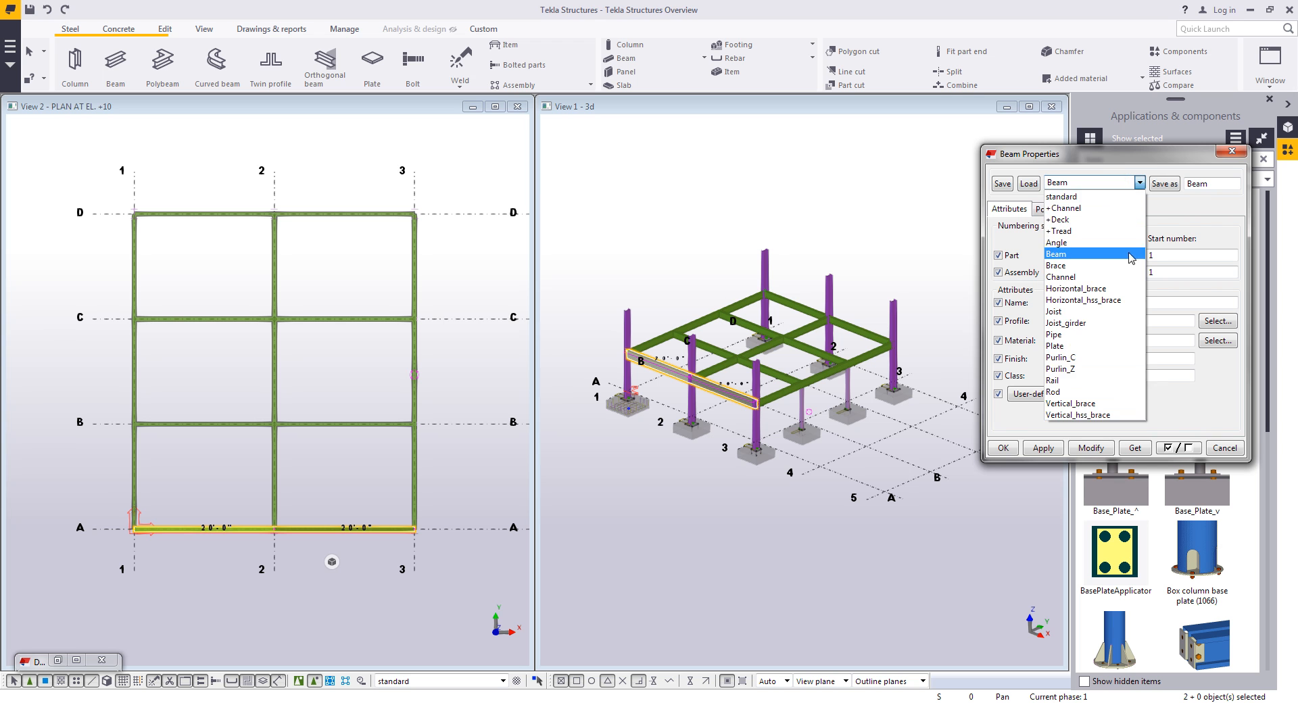
pyautogui.click(1111, 284)
pyautogui.click(1028, 184)
pyautogui.click(1042, 447)
# - Draw horizontal braces from intersection 2/C to 3/D and from 2/B to 3/A
pyautogui.click(108, 66)
pyautogui.click(275, 318)
pyautogui.click(414, 214)
pyautogui.click(275, 424)
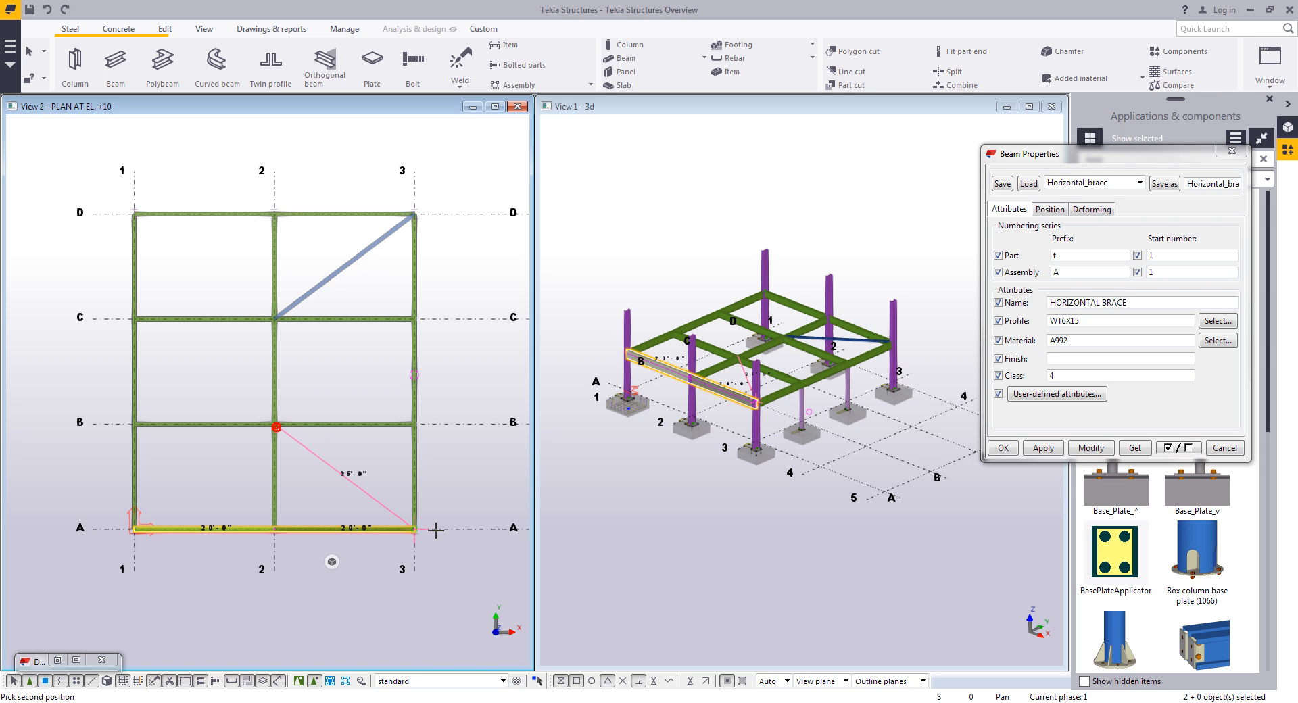
pyautogui.click(414, 528)
pyautogui.press('Escape')
# - Set the upper brace's At depth offset to 9" behind and modify it
pyautogui.click(355, 387)
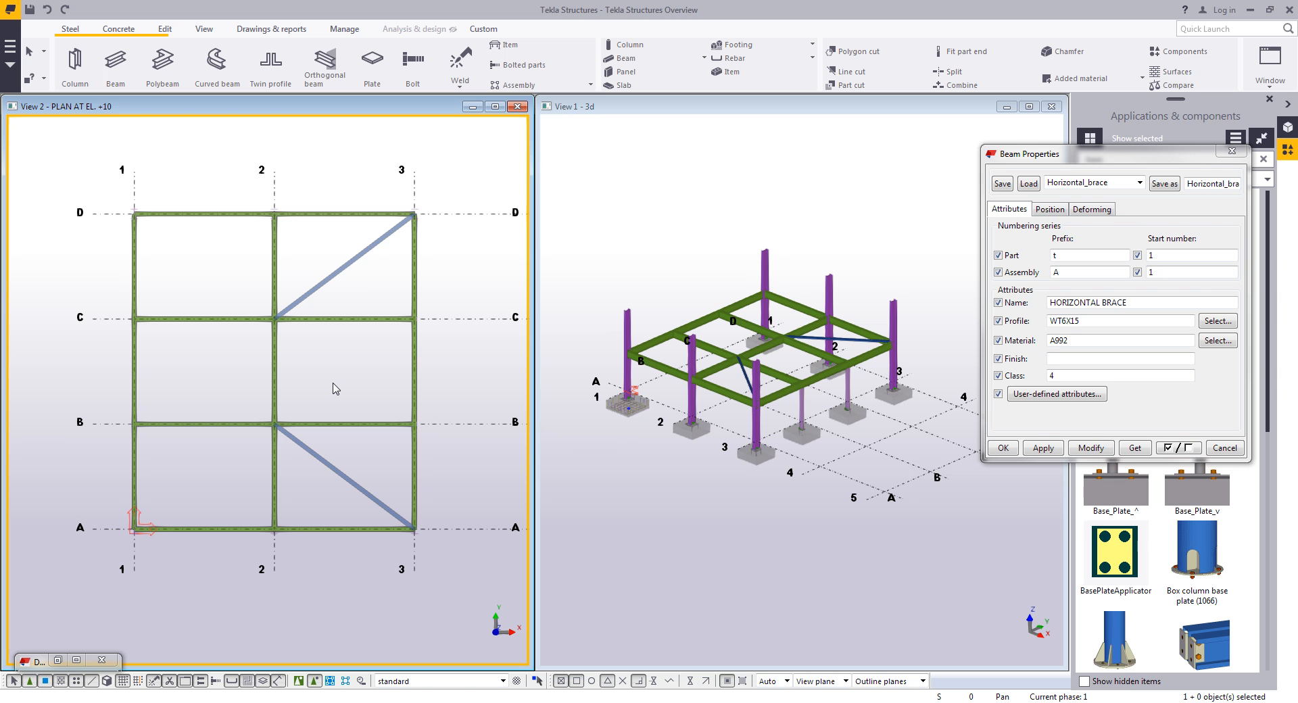
pyautogui.scroll(10, 782, 340)
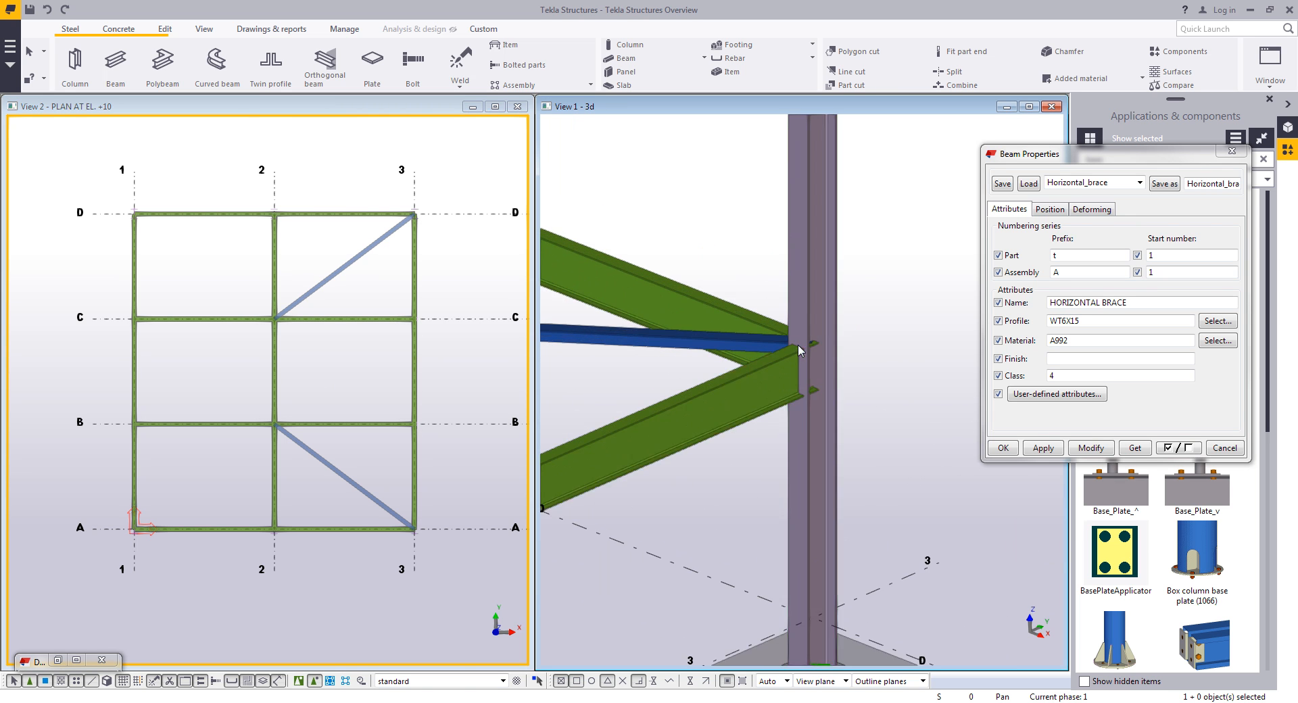
pyautogui.moveTo(783, 340)
pyautogui.keyDown('ctrl'); pyautogui.mouseDown(button='middle')
pyautogui.moveTo(854, 518)
pyautogui.moveTo(856, 399)
pyautogui.mouseUp(button='middle'); pyautogui.keyUp('ctrl')
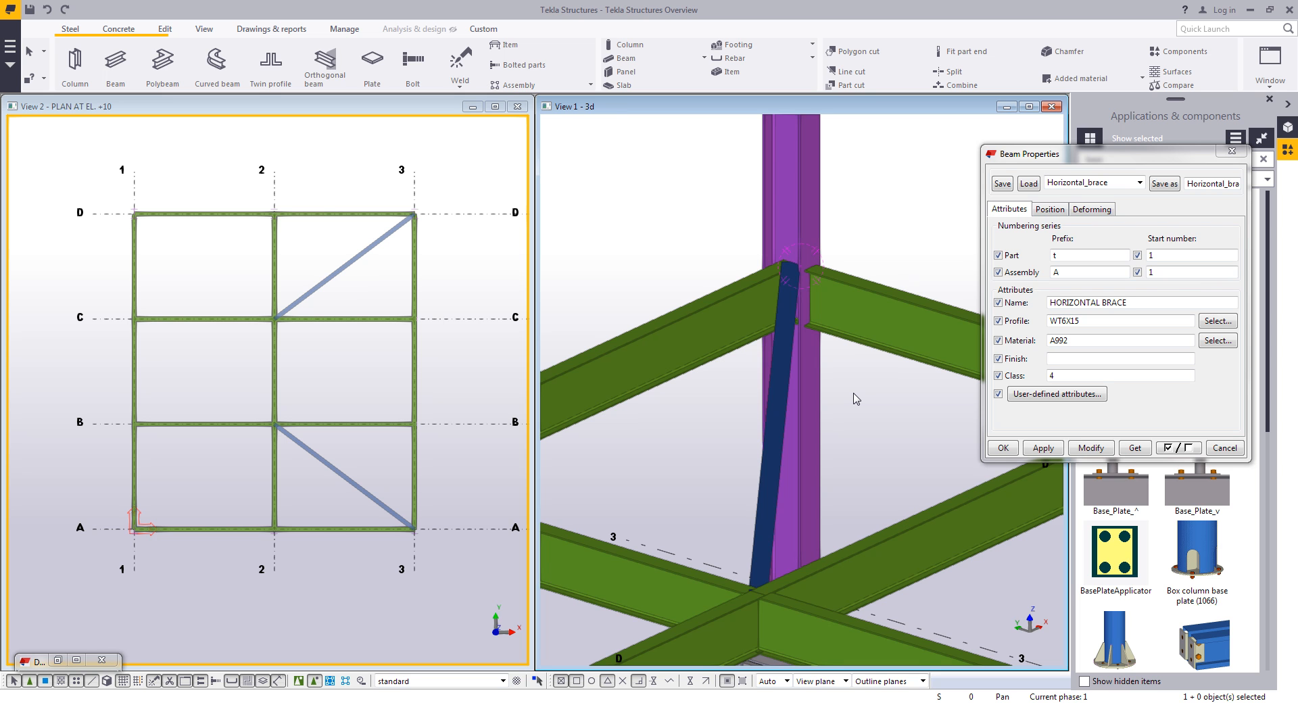
pyautogui.click(783, 409)
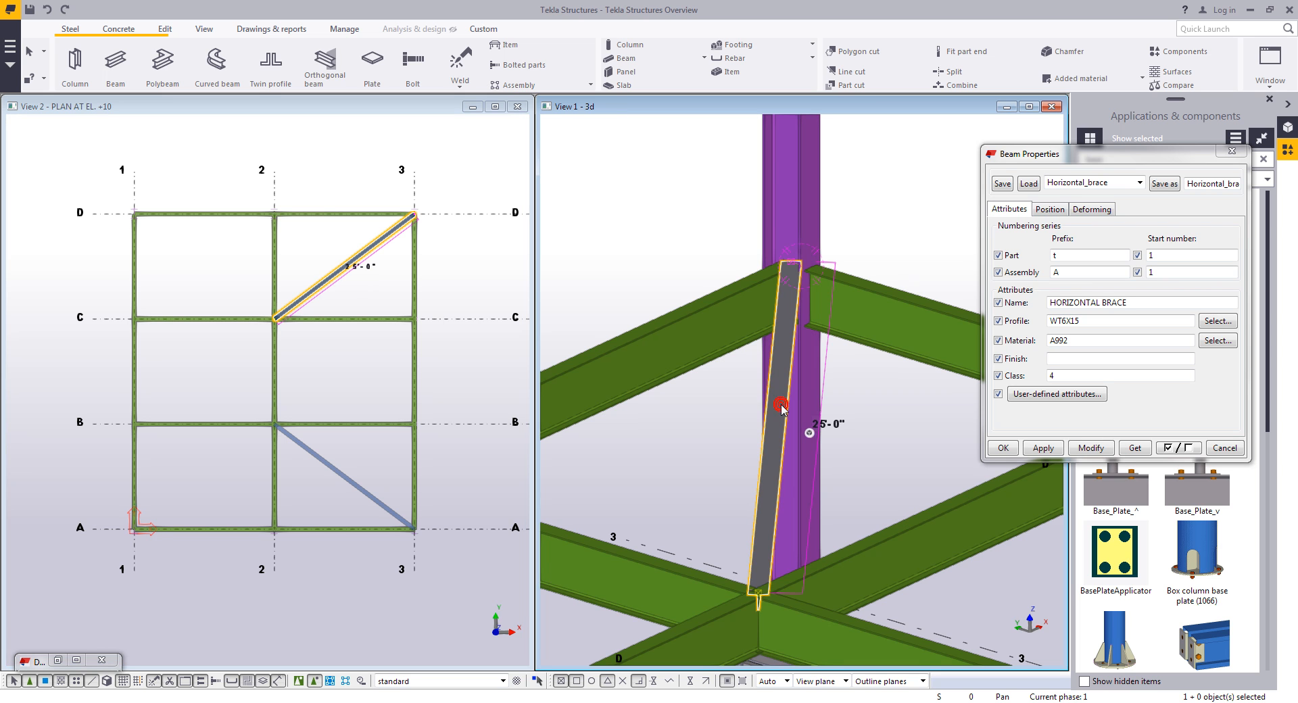
pyautogui.click(1050, 209)
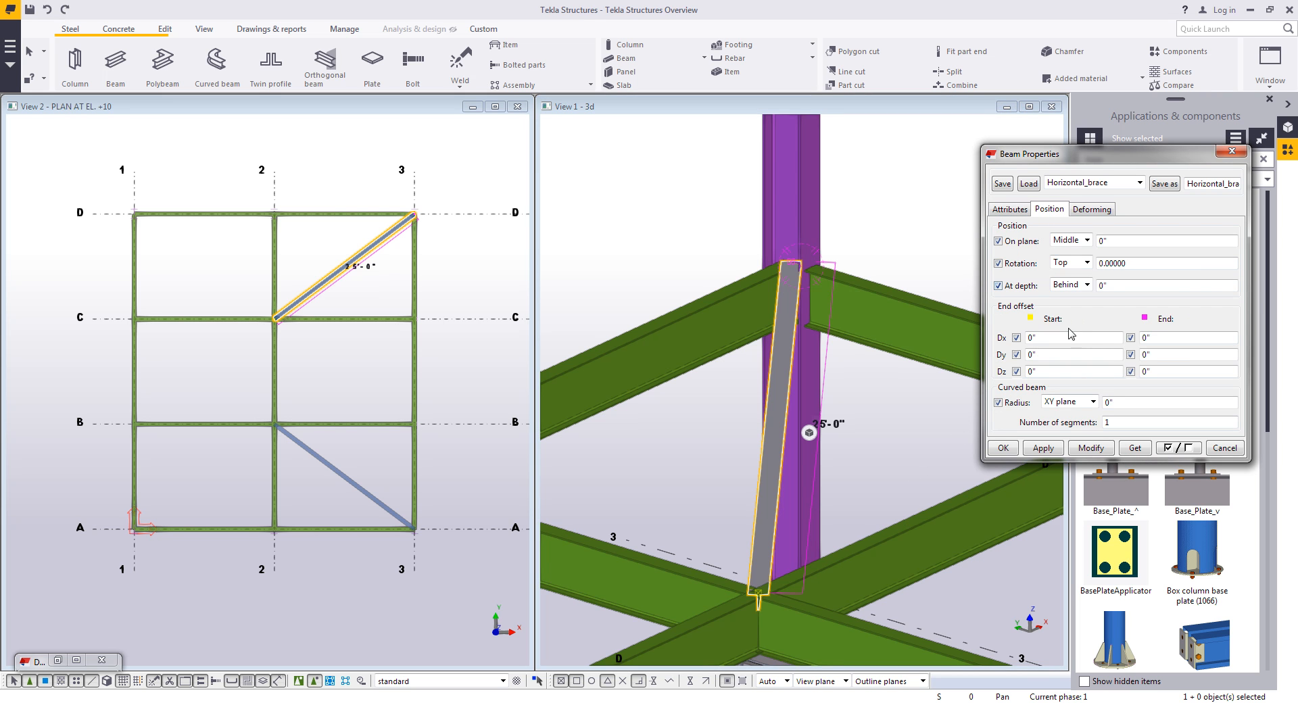
pyautogui.doubleClick(1122, 289)
pyautogui.write('9')
pyautogui.click(1090, 447)
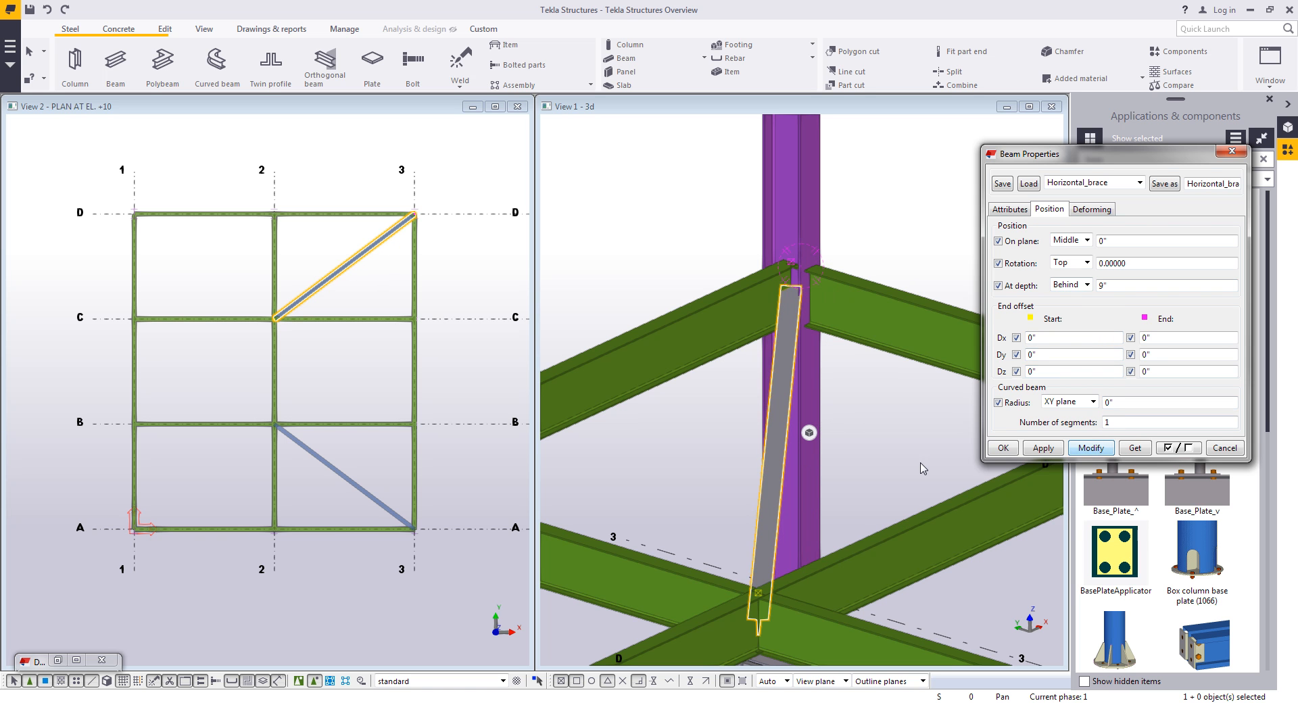
# - Apply the same 9" depth offset to the lower brace between 2/B and 3/A
pyautogui.moveTo(910, 470); pyautogui.dragTo(754, 380, button='middle')
pyautogui.scroll(-2, 753, 381)
pyautogui.click(1020, 531)
pyautogui.click(1092, 449)
pyautogui.scroll(5, 785, 266)
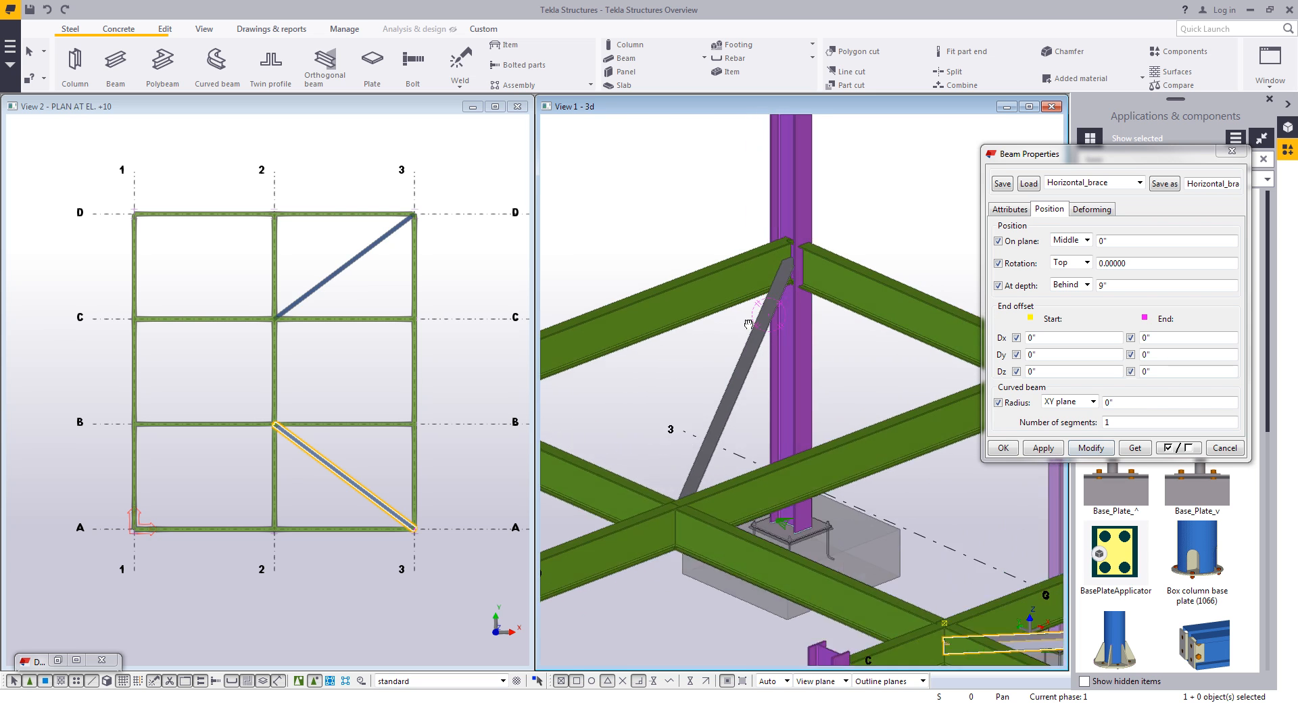
# - Enable the magnetic grid plane and move the +10 grid level to 9'-0 labelled +9
pyautogui.click(738, 262)
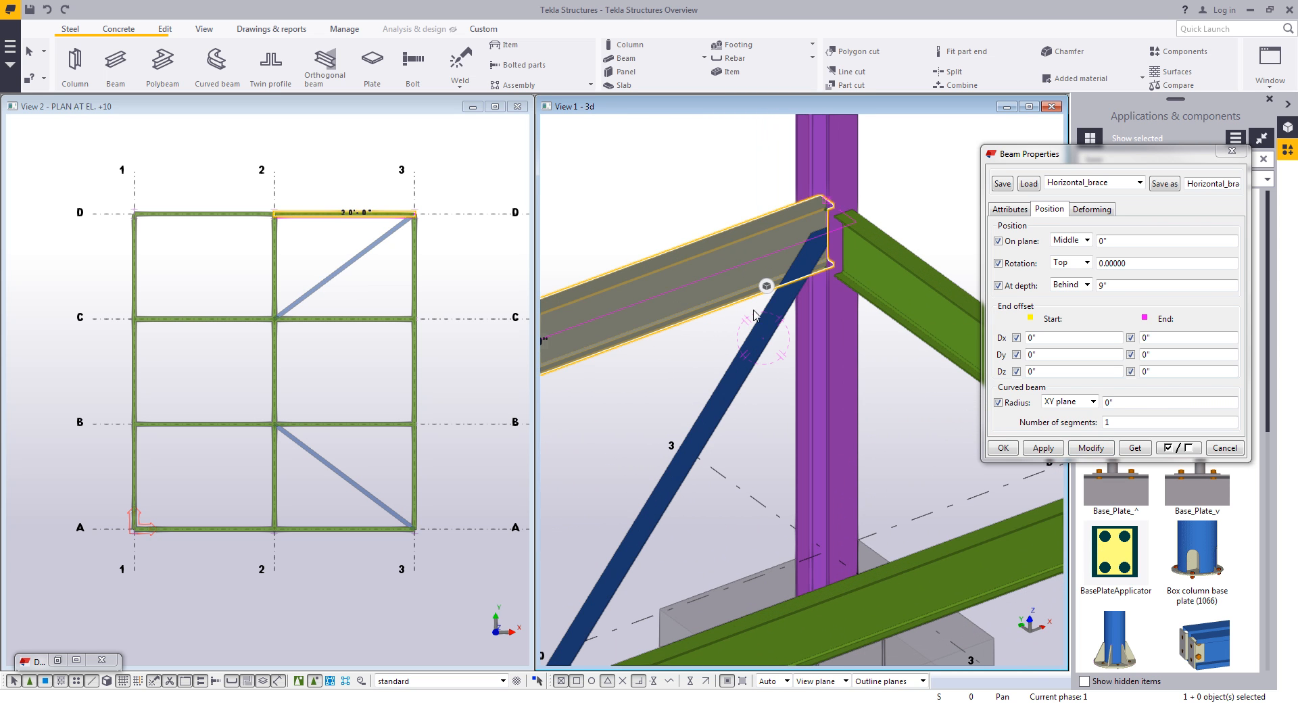
pyautogui.click(906, 303)
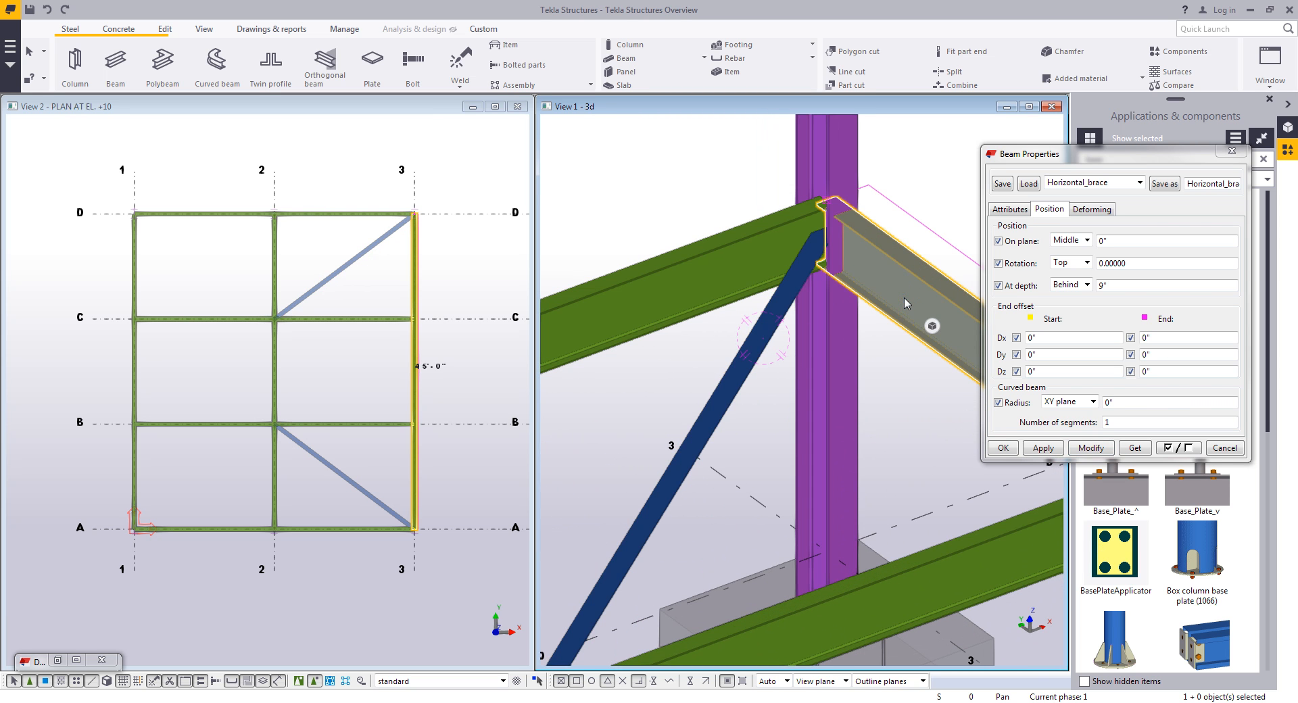
pyautogui.click(913, 401)
pyautogui.doubleClick(982, 495)
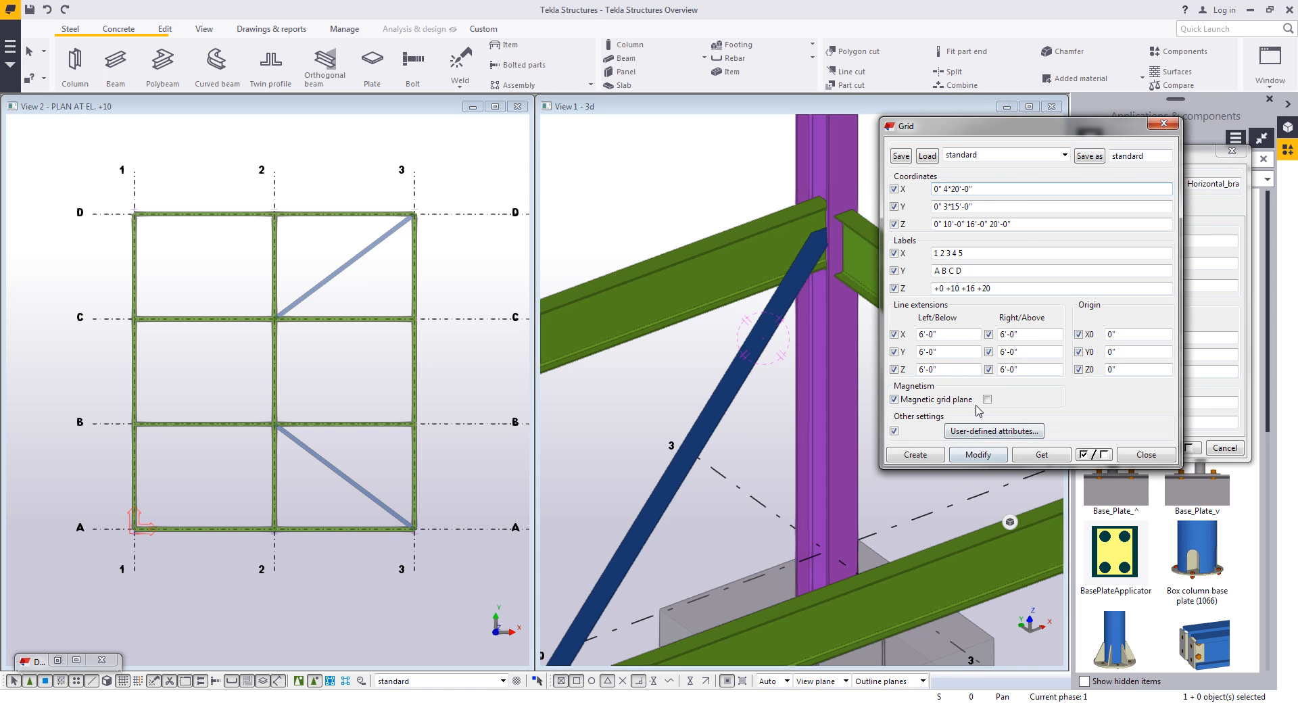
pyautogui.click(985, 454)
pyautogui.click(599, 384)
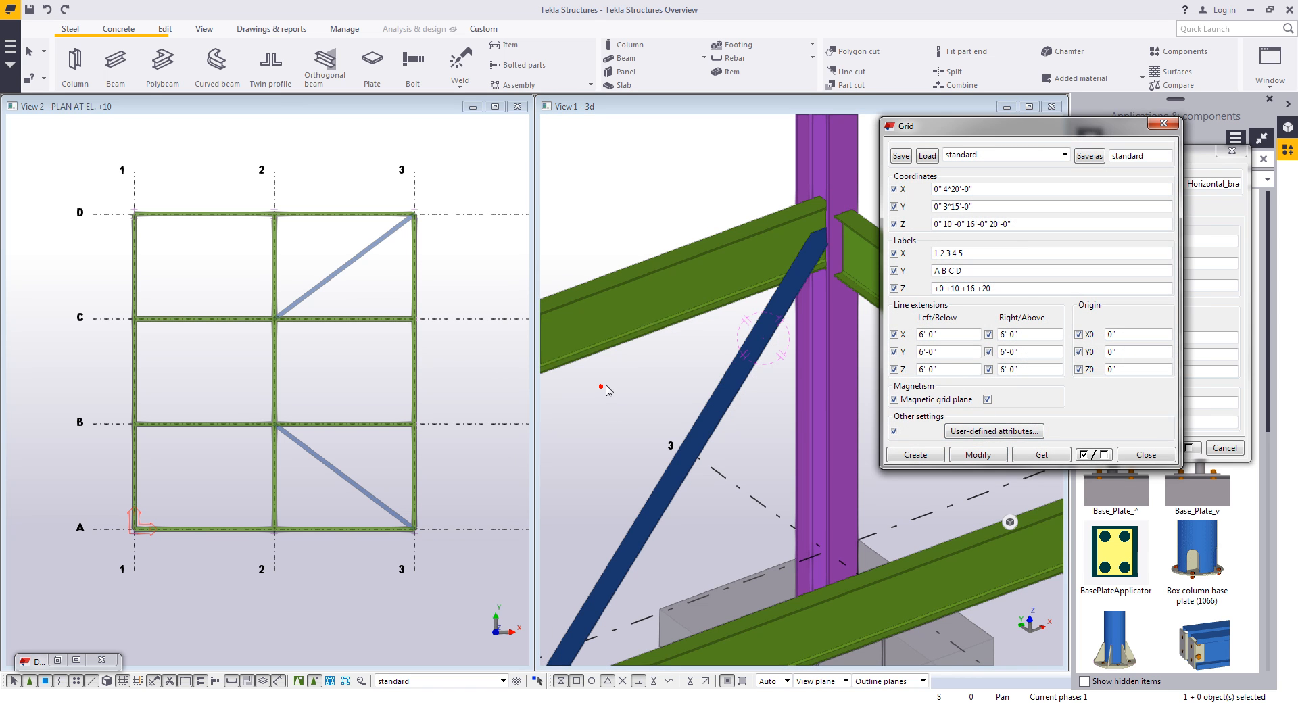
pyautogui.moveTo(939, 132); pyautogui.dragTo(1061, 183)
pyautogui.doubleClick(1069, 274)
pyautogui.write('9')
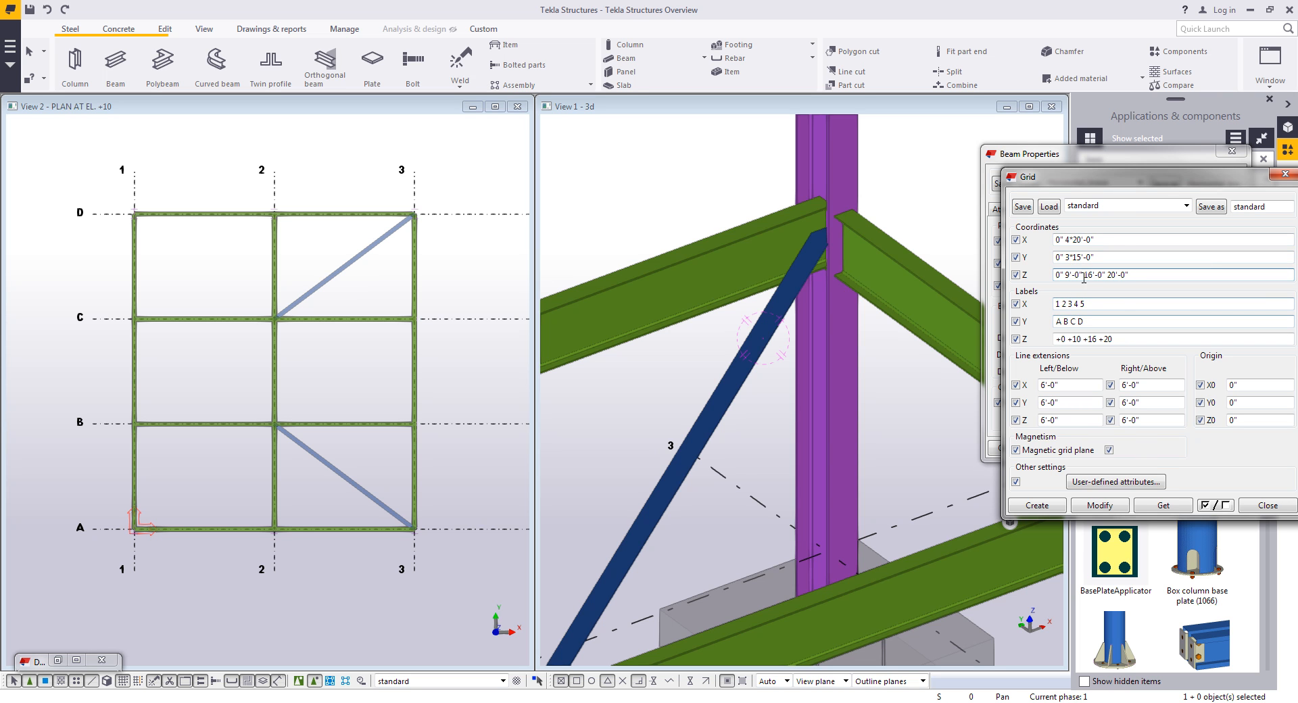
pyautogui.doubleClick(1076, 339)
pyautogui.write('9')
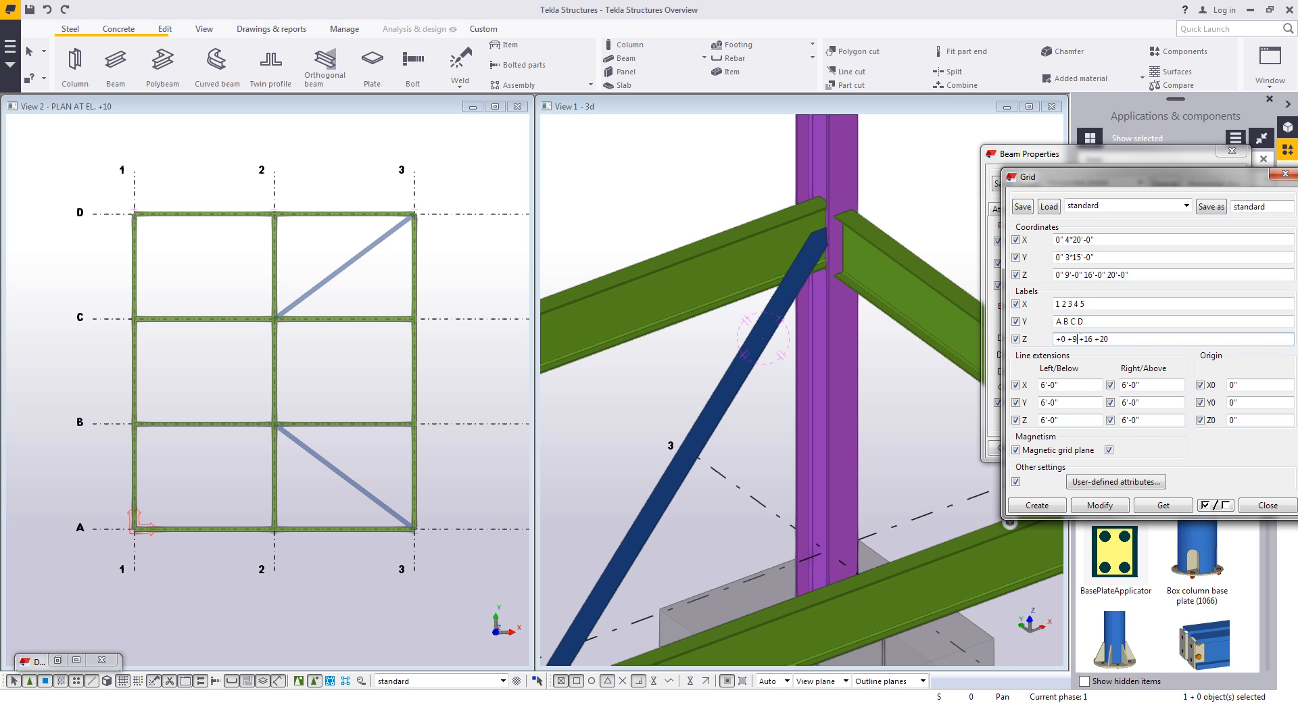
pyautogui.click(1099, 505)
pyautogui.click(594, 381)
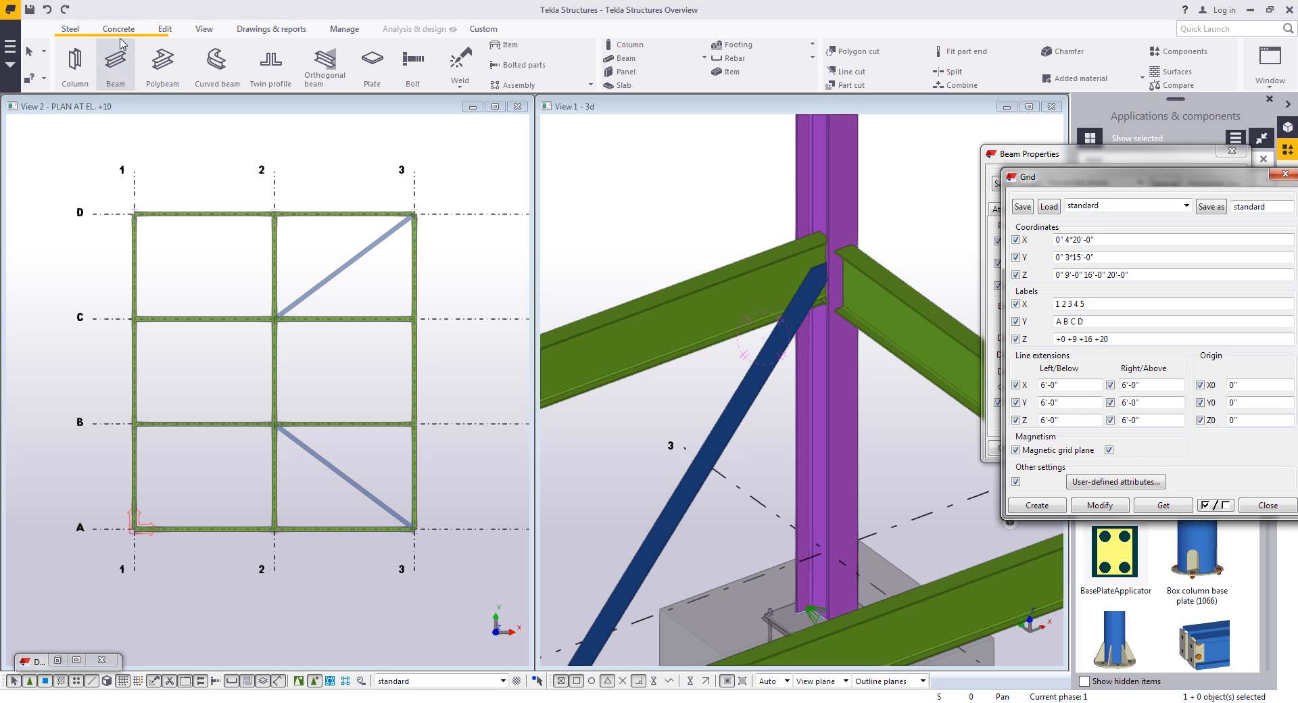
# - Undo and redo the grid change repeatedly, end with it undone, and close the grid and beam dialogs
pyautogui.click(47, 10)
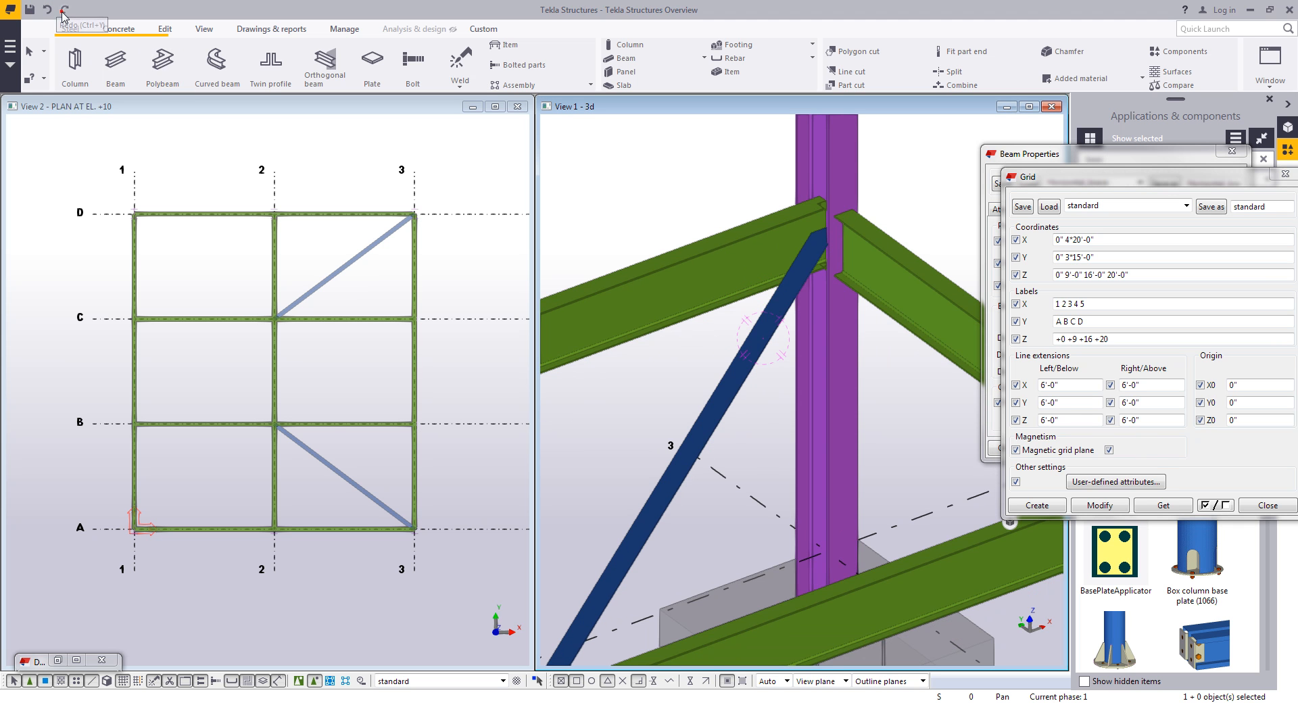
pyautogui.click(63, 14)
pyautogui.click(49, 10)
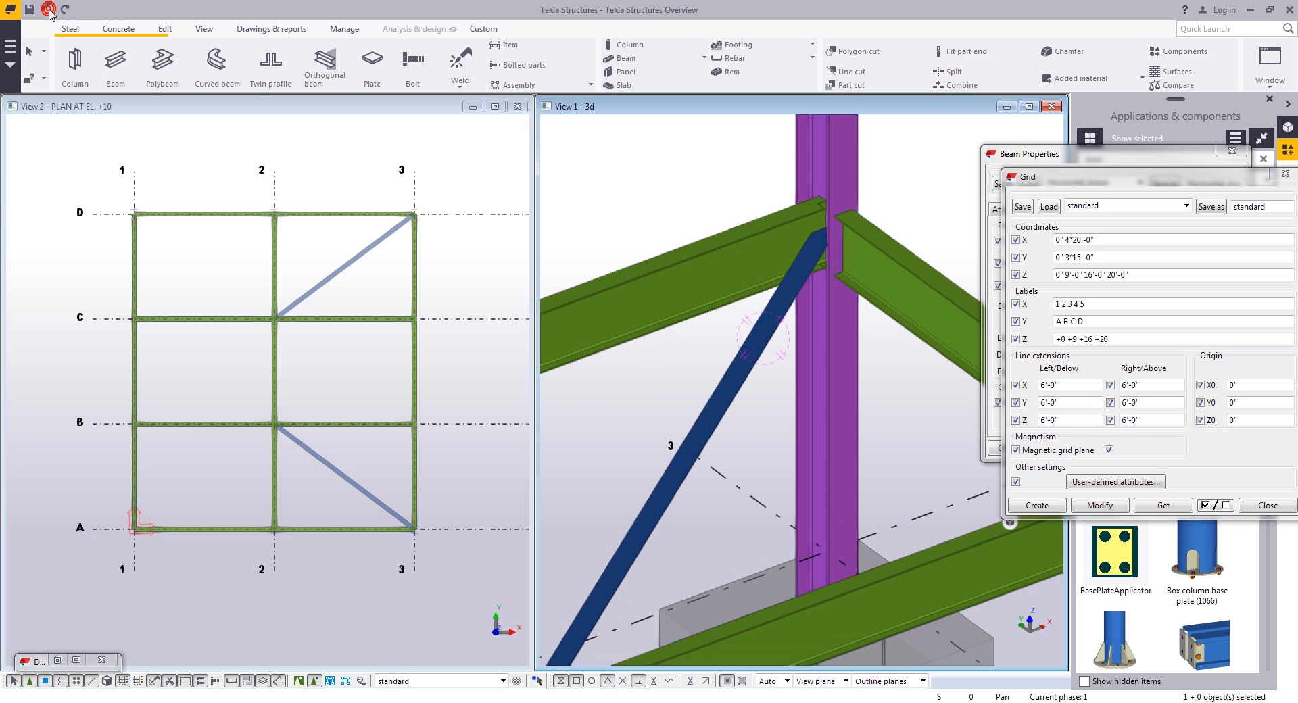
pyautogui.click(65, 12)
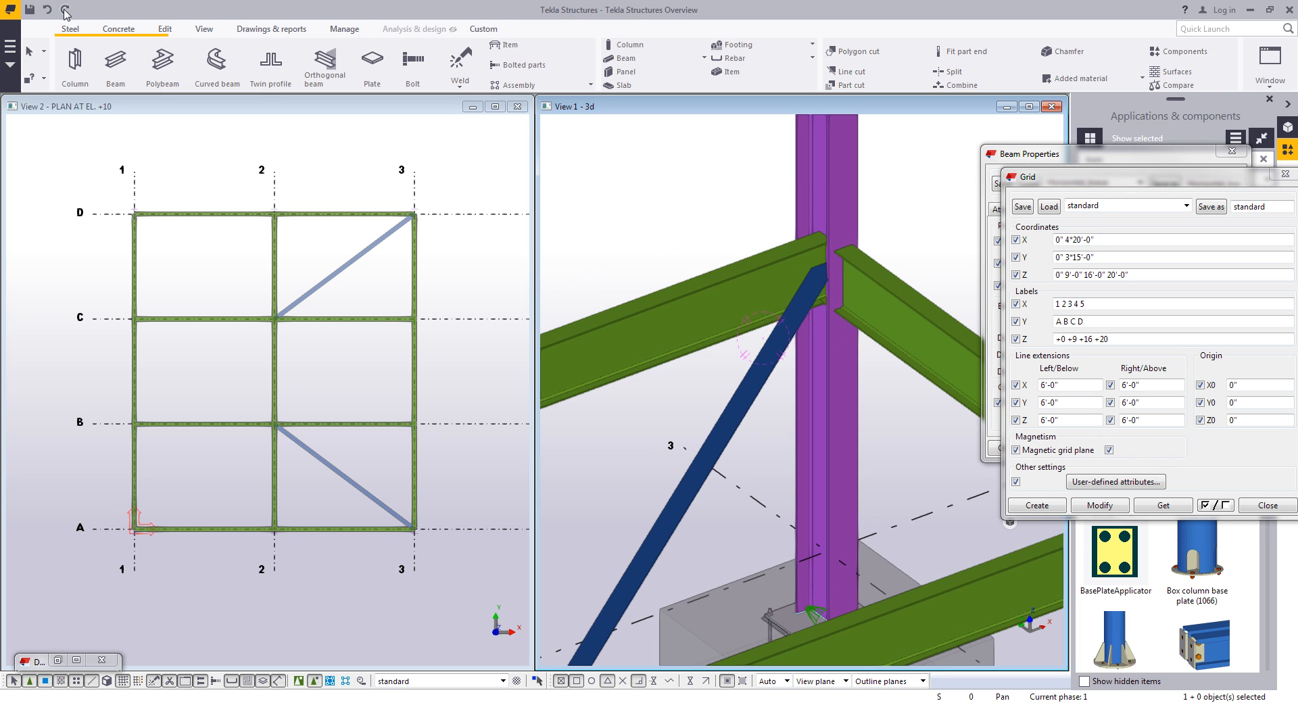
pyautogui.click(48, 11)
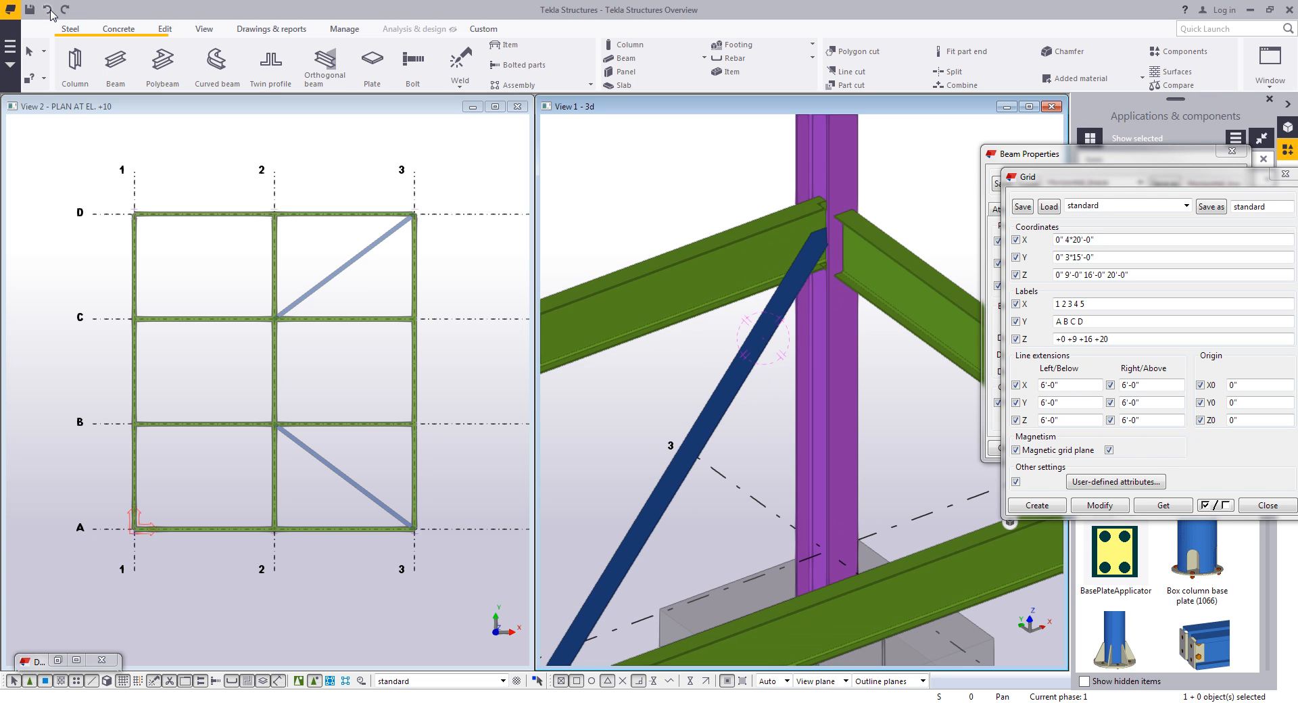
pyautogui.click(66, 9)
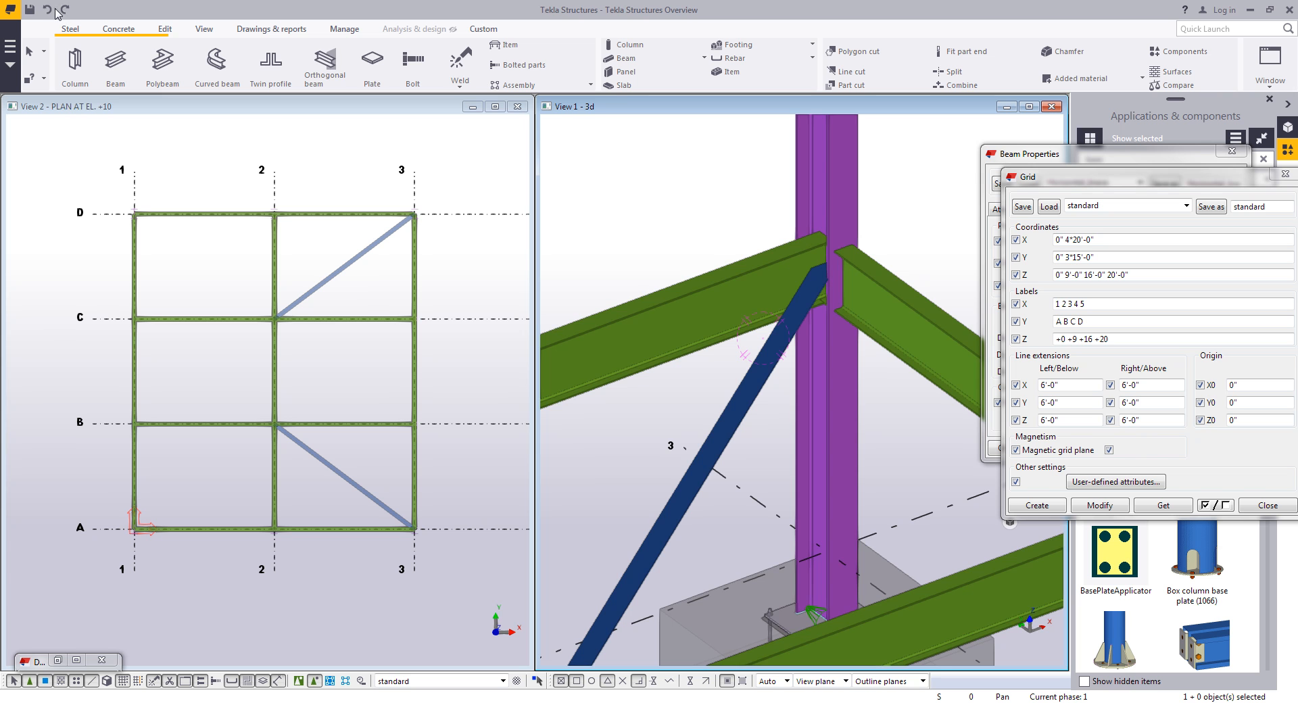
pyautogui.click(49, 10)
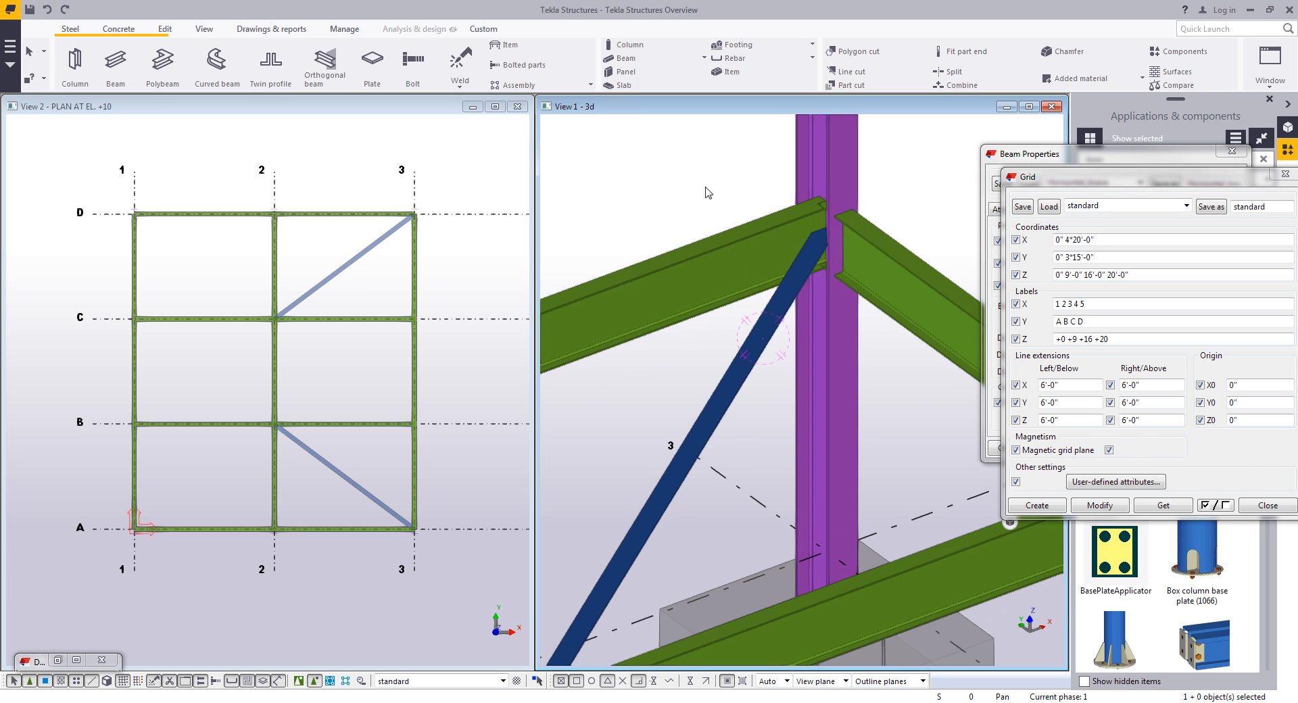
pyautogui.click(1256, 512)
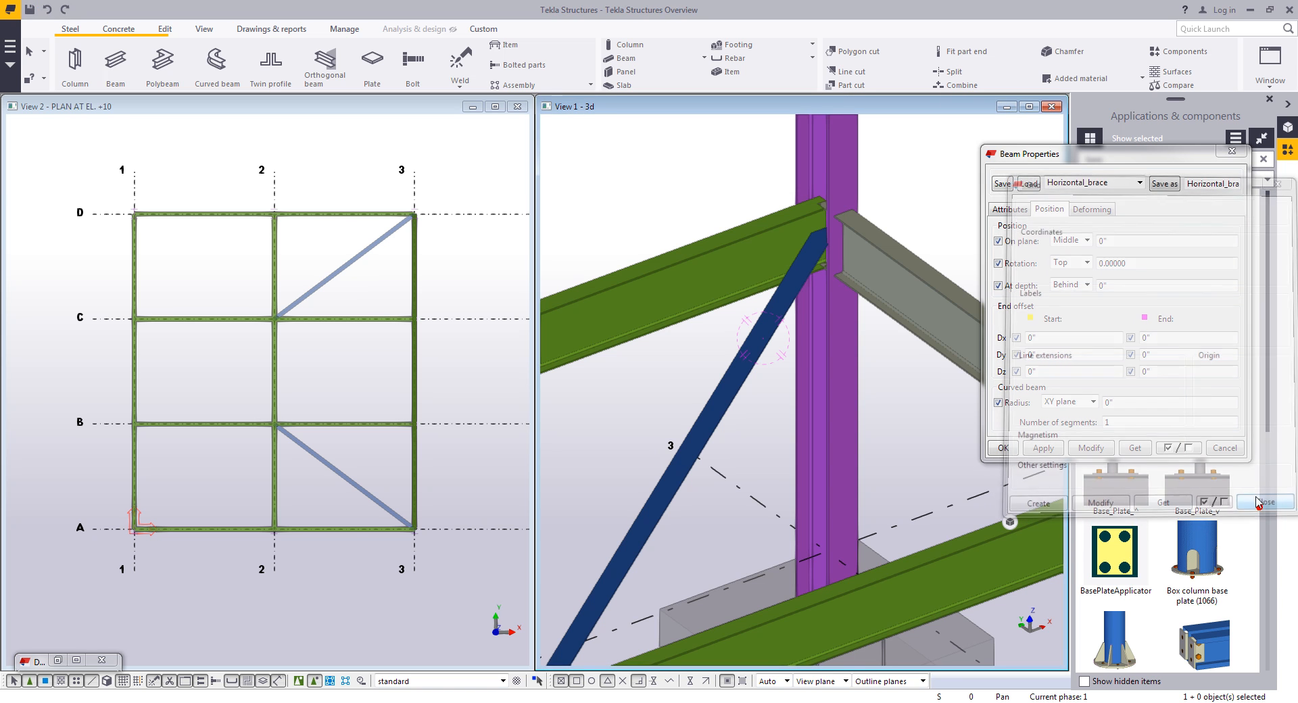
pyautogui.click(1223, 449)
# - Load the Channel beam preset and place C8X11.5 channels from grid B to D between grids 1 and 2, plus one across to grid 2
pyautogui.scroll(-8, 677, 282)
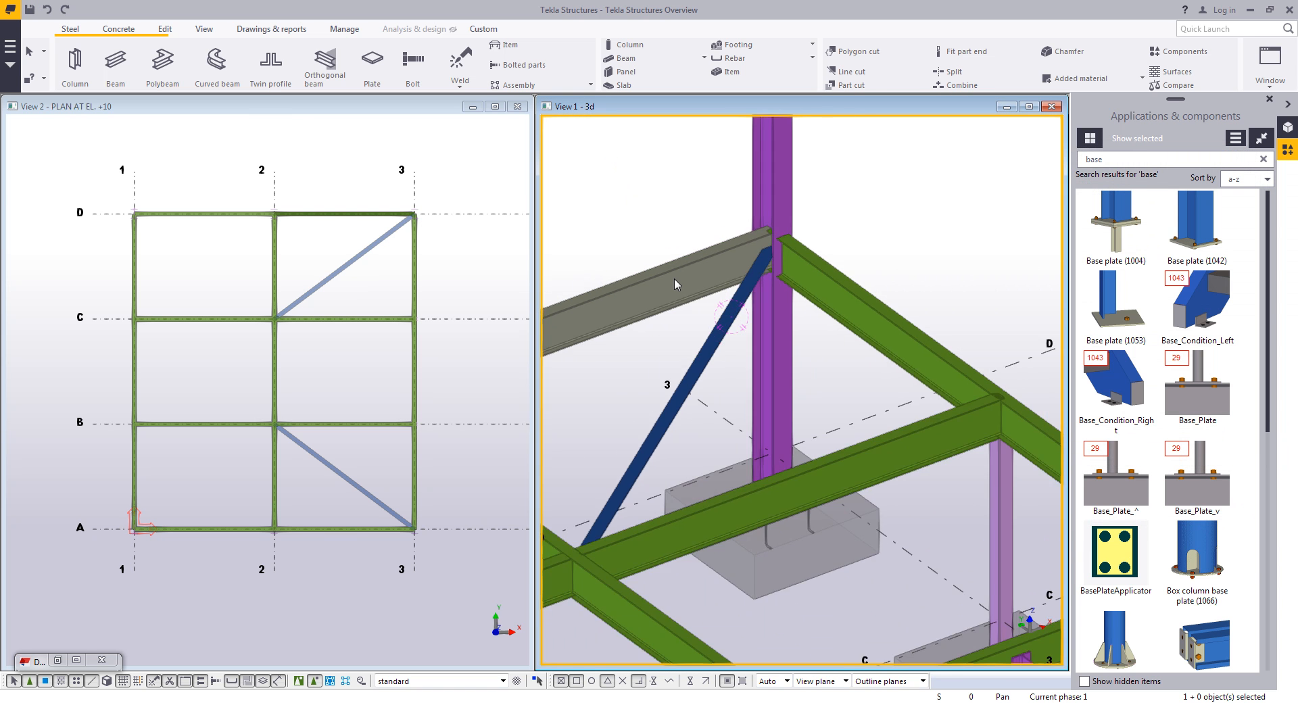
pyautogui.keyDown('ctrl'); pyautogui.moveTo(823, 325); pyautogui.dragTo(700, 428, button='middle'); pyautogui.keyUp('ctrl')
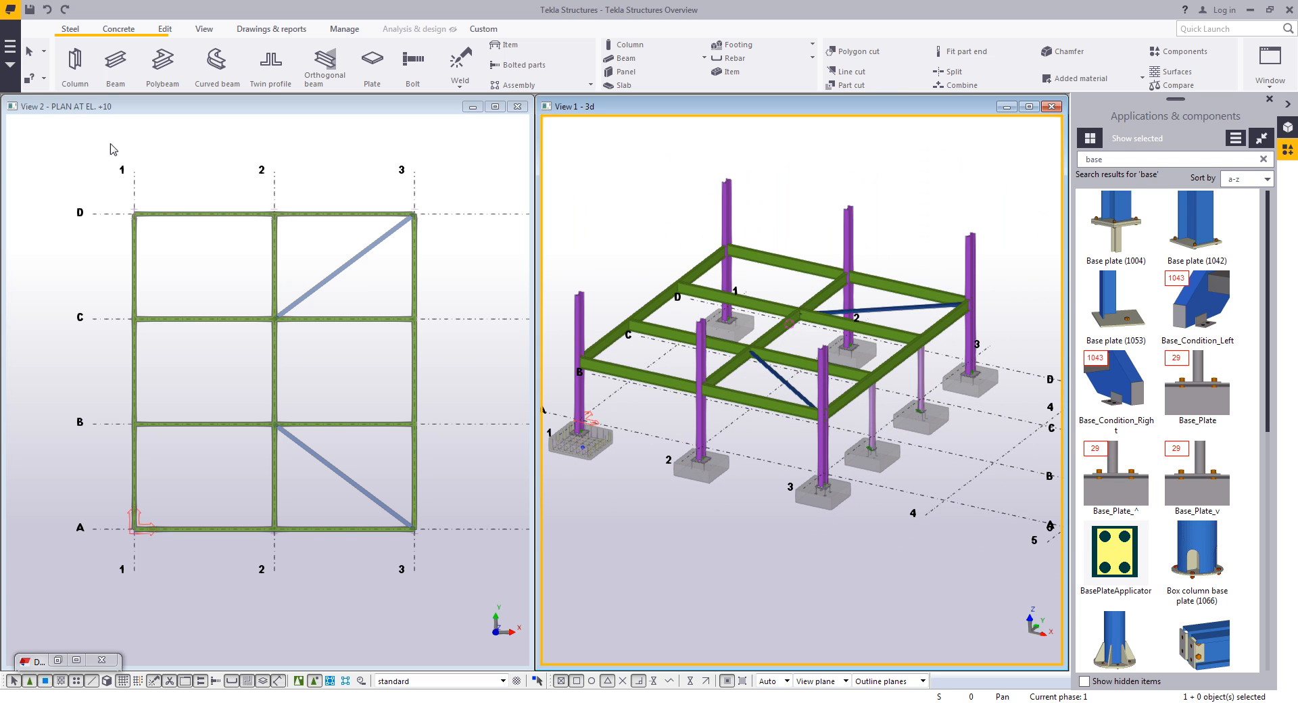
pyautogui.doubleClick(114, 62)
pyautogui.click(1110, 183)
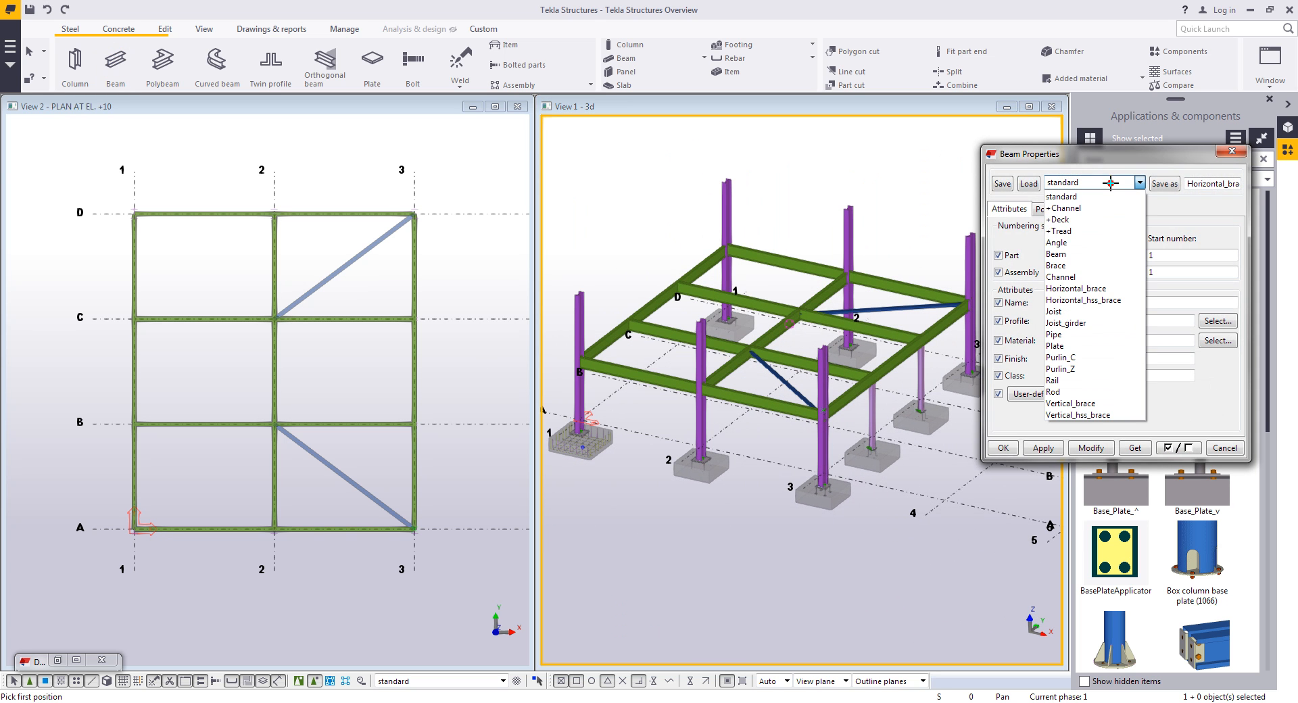
pyautogui.click(1067, 276)
pyautogui.click(1028, 183)
pyautogui.click(1054, 452)
pyautogui.click(206, 426)
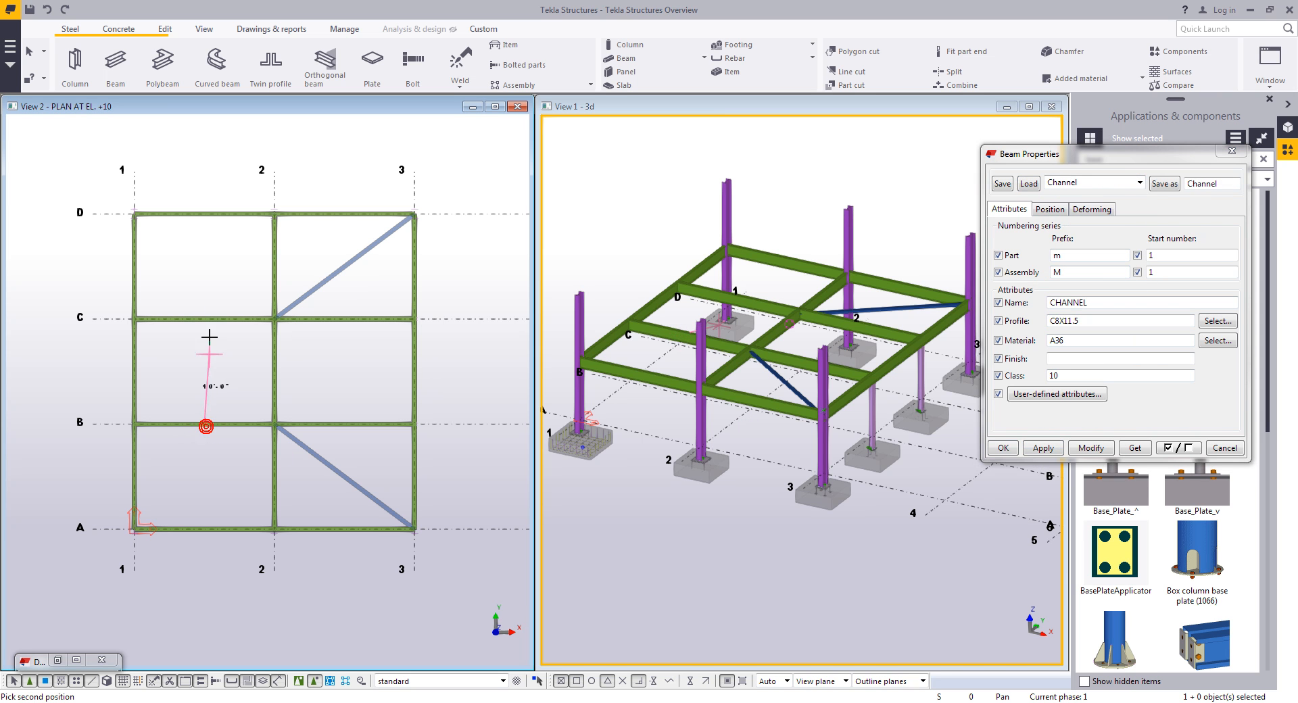
pyautogui.click(204, 318)
pyautogui.click(205, 318)
pyautogui.click(211, 215)
pyautogui.click(204, 267)
pyautogui.click(274, 267)
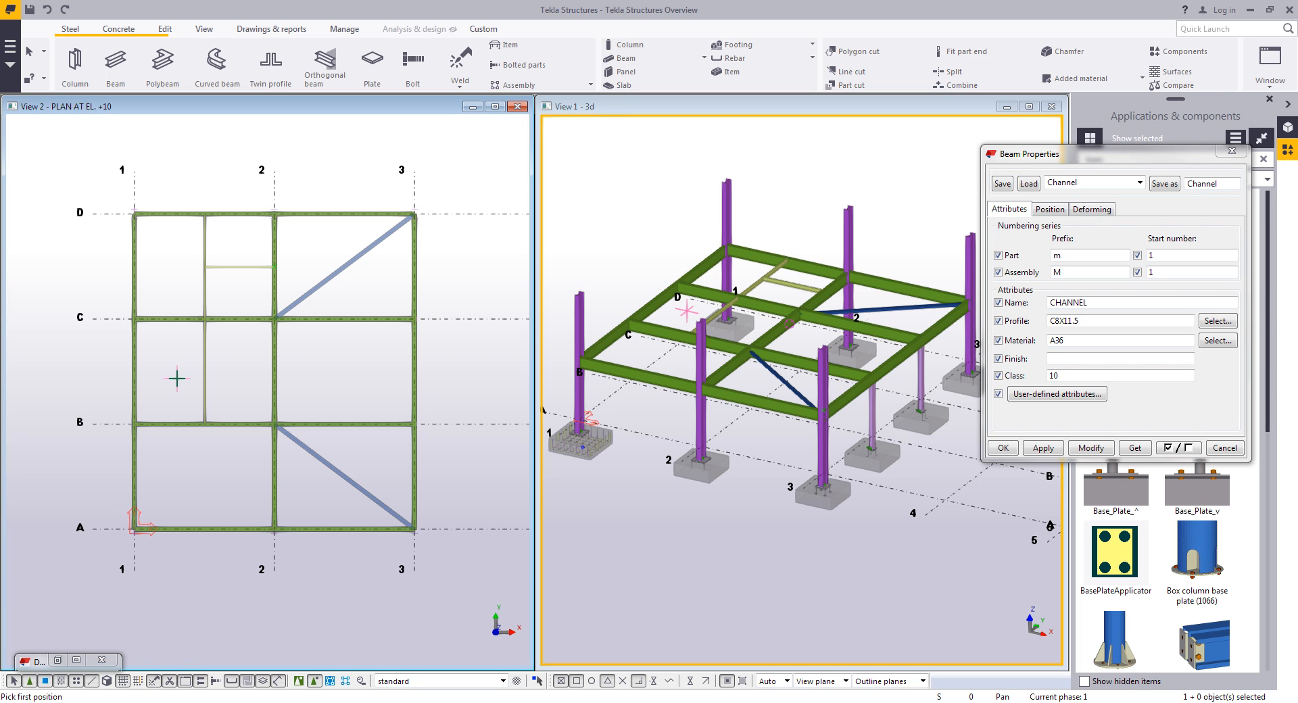
# - Place another channel from grid B to C offset 2'-6" from the first pick, then end the beam command
pyautogui.scroll(5, 203, 370)
pyautogui.scroll(1, 213, 368)
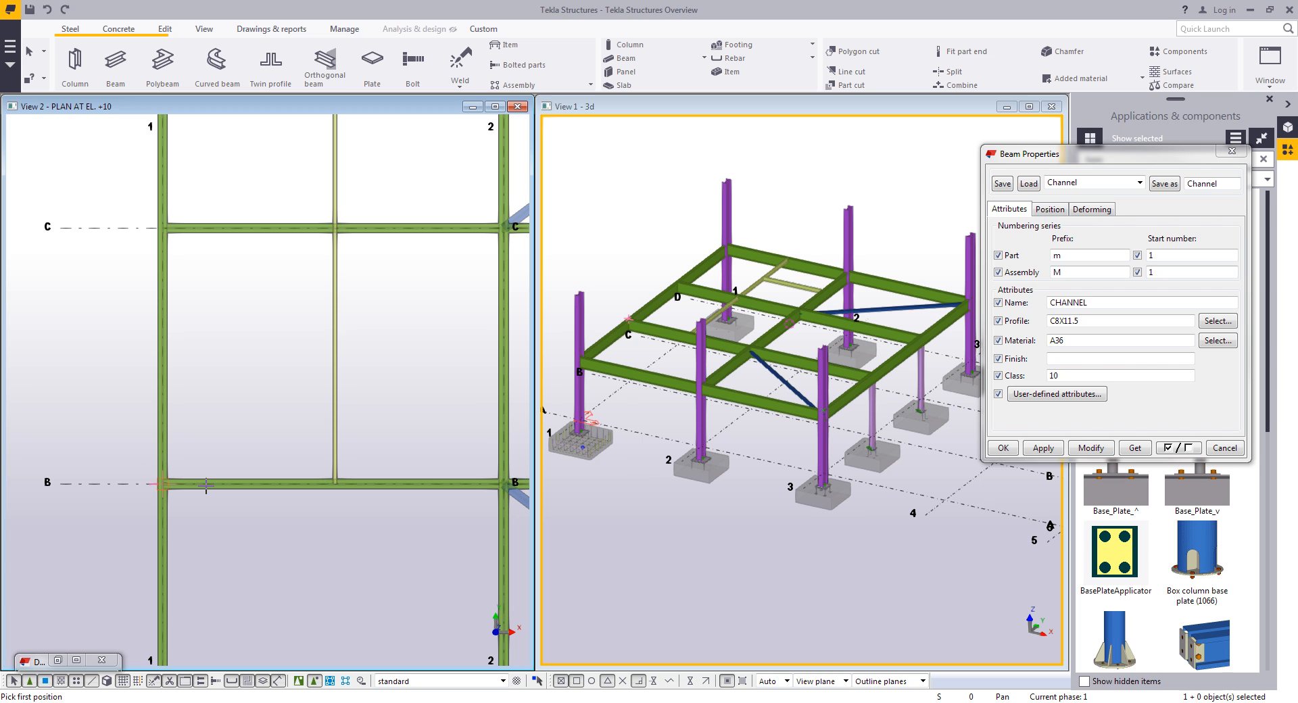
pyautogui.scroll(2, 189, 469)
pyautogui.scroll(-1, 172, 465)
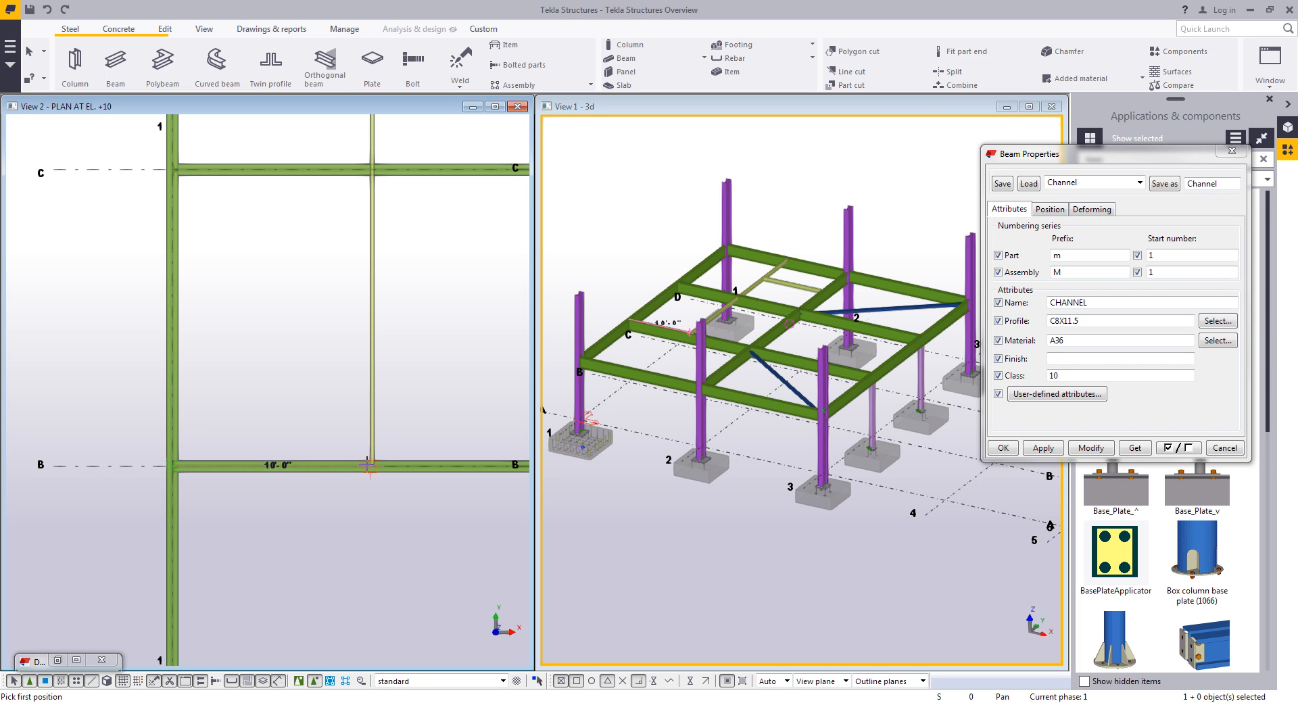
pyautogui.write('2-6')
pyautogui.press('Return')
pyautogui.click(224, 169)
pyautogui.rightClick(311, 305)
pyautogui.click(310, 282)
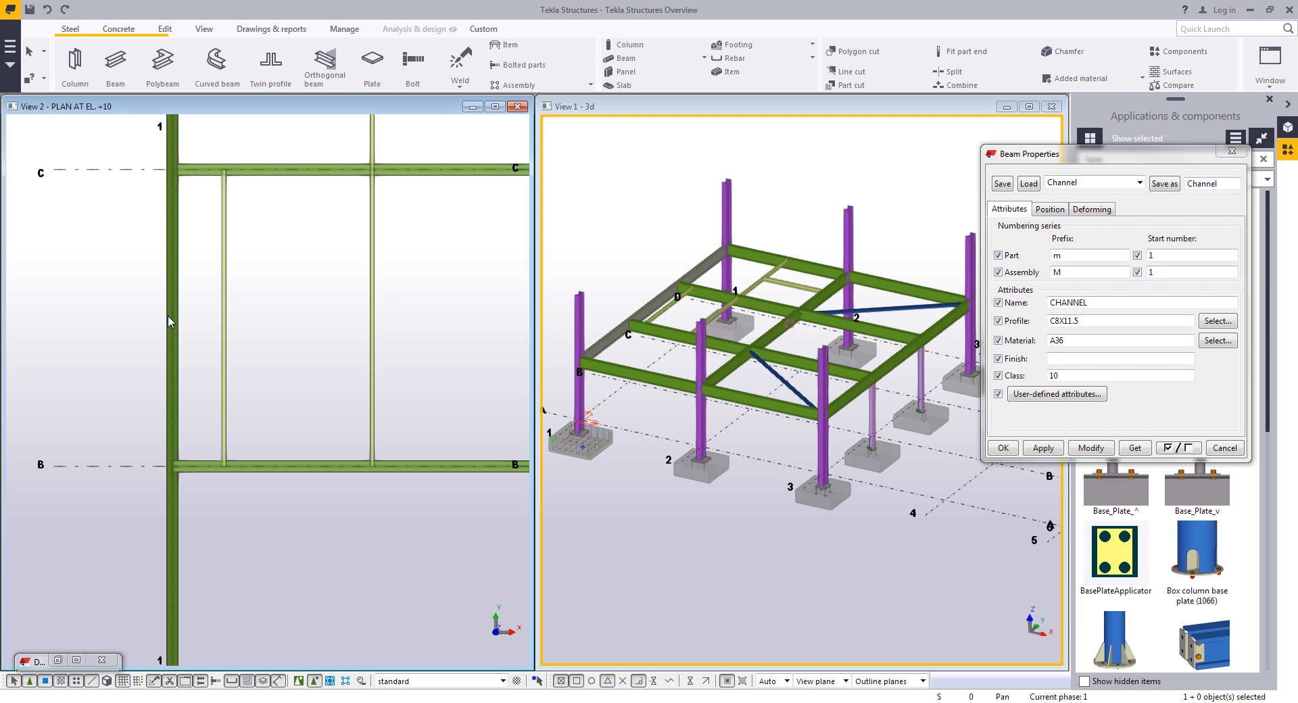
# - Close the plan view and the Beam Properties dialog
pyautogui.scroll(-6, 301, 307)
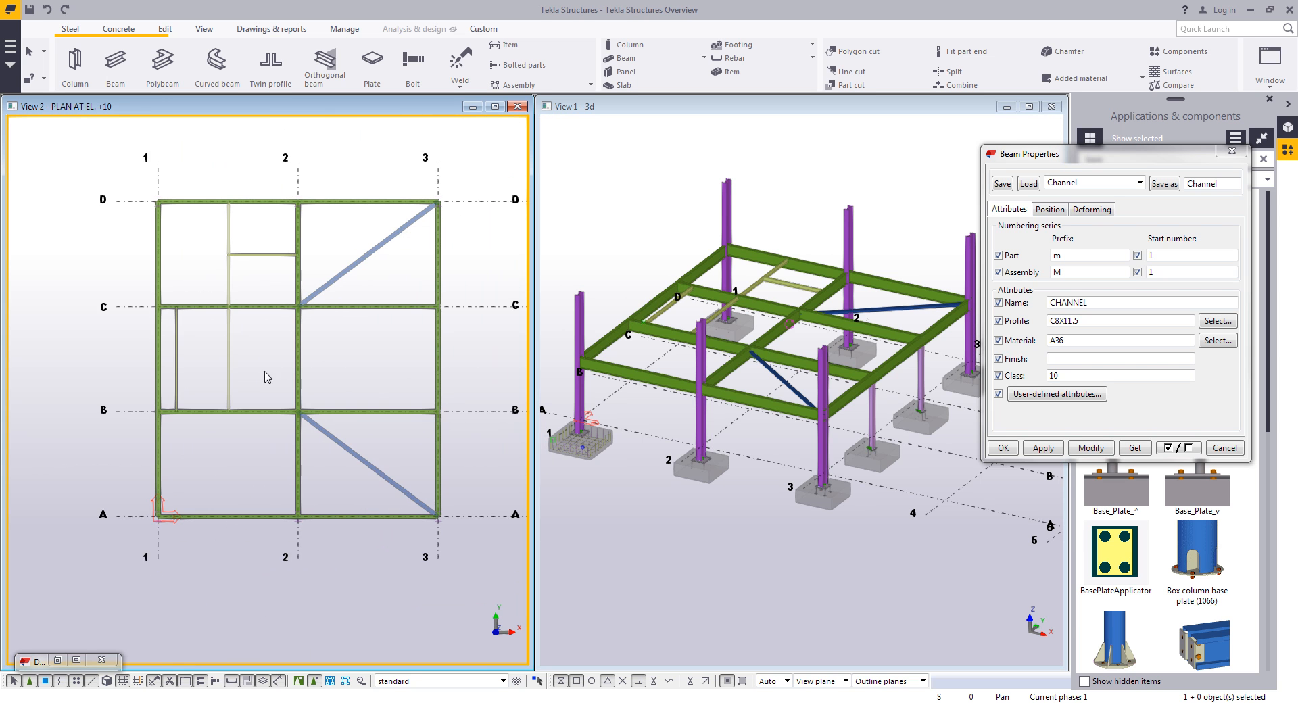
pyautogui.scroll(1, 357, 346)
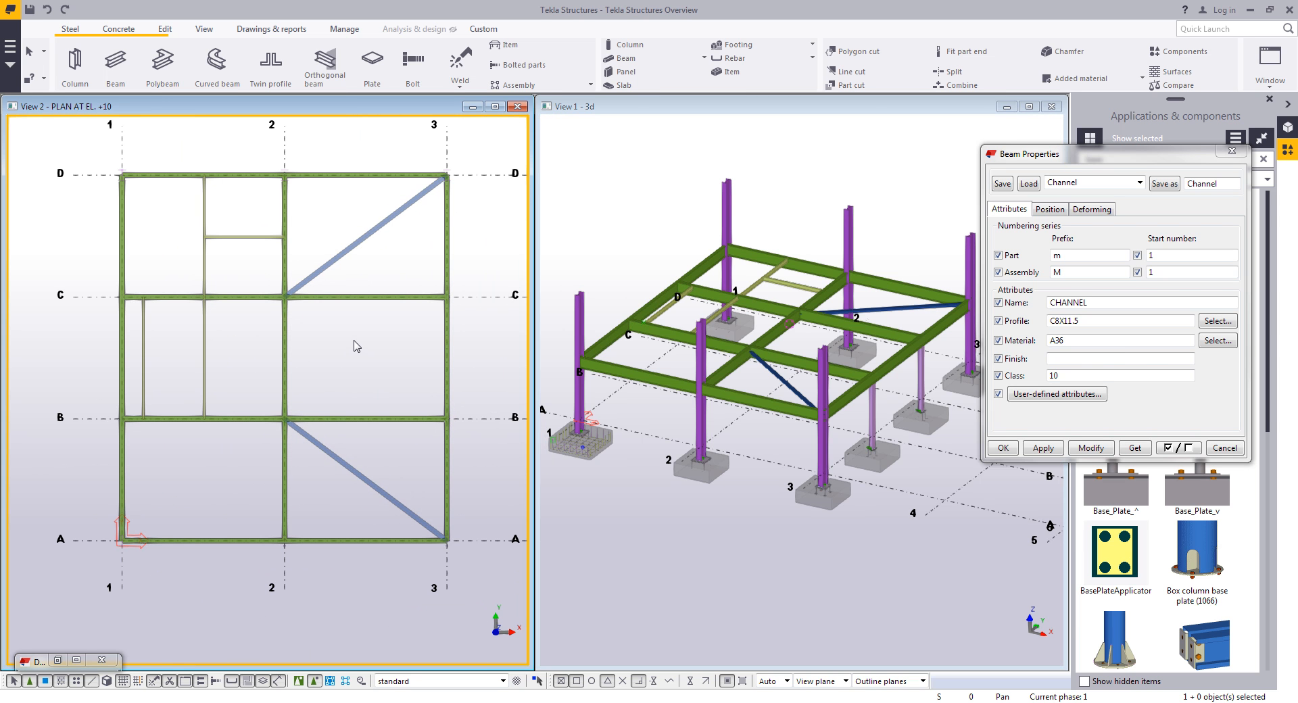
pyautogui.click(517, 106)
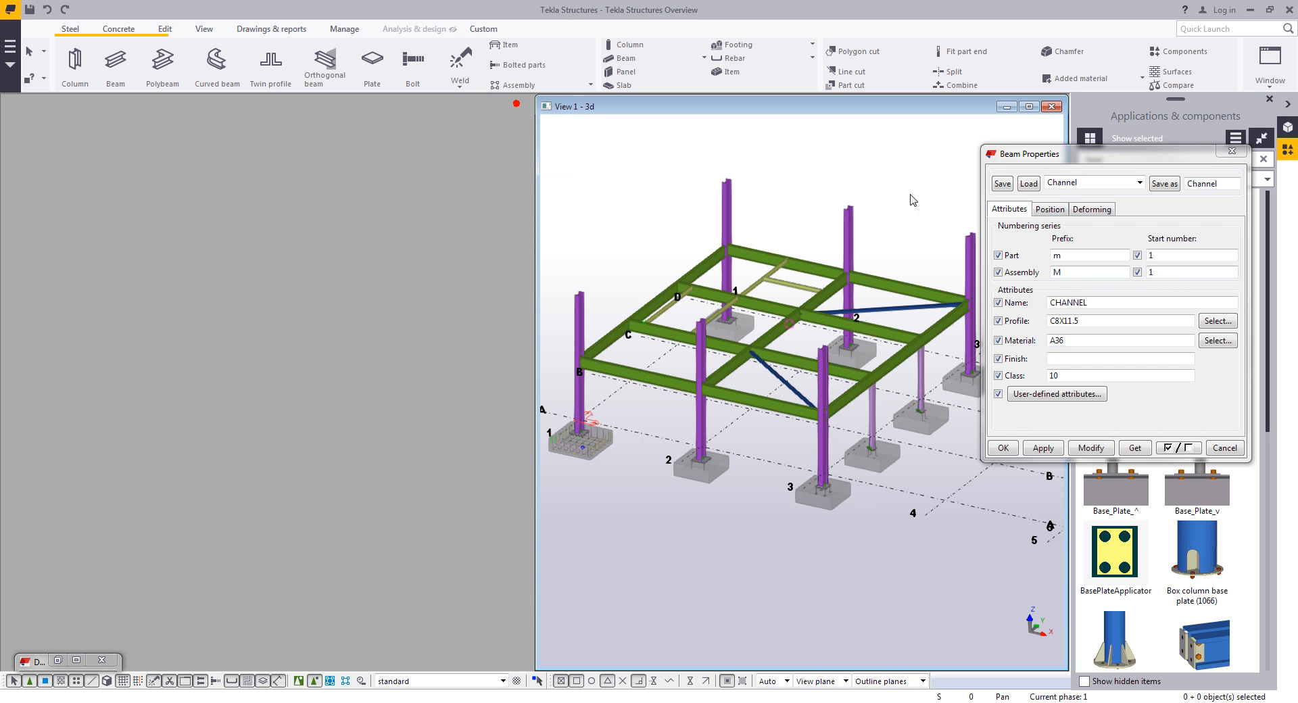
pyautogui.click(1232, 150)
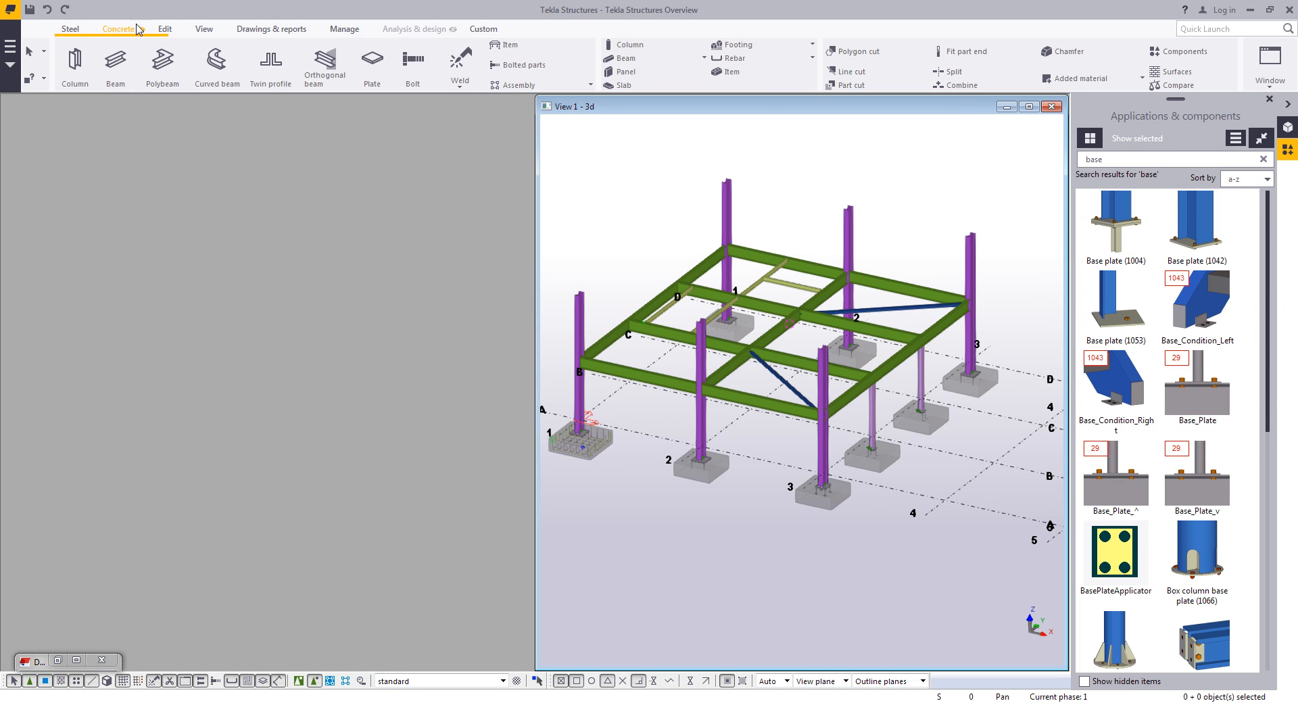
# - Open the ELEVATION ON GRID A view from the view list and frame it
pyautogui.click(197, 27)
pyautogui.click(82, 65)
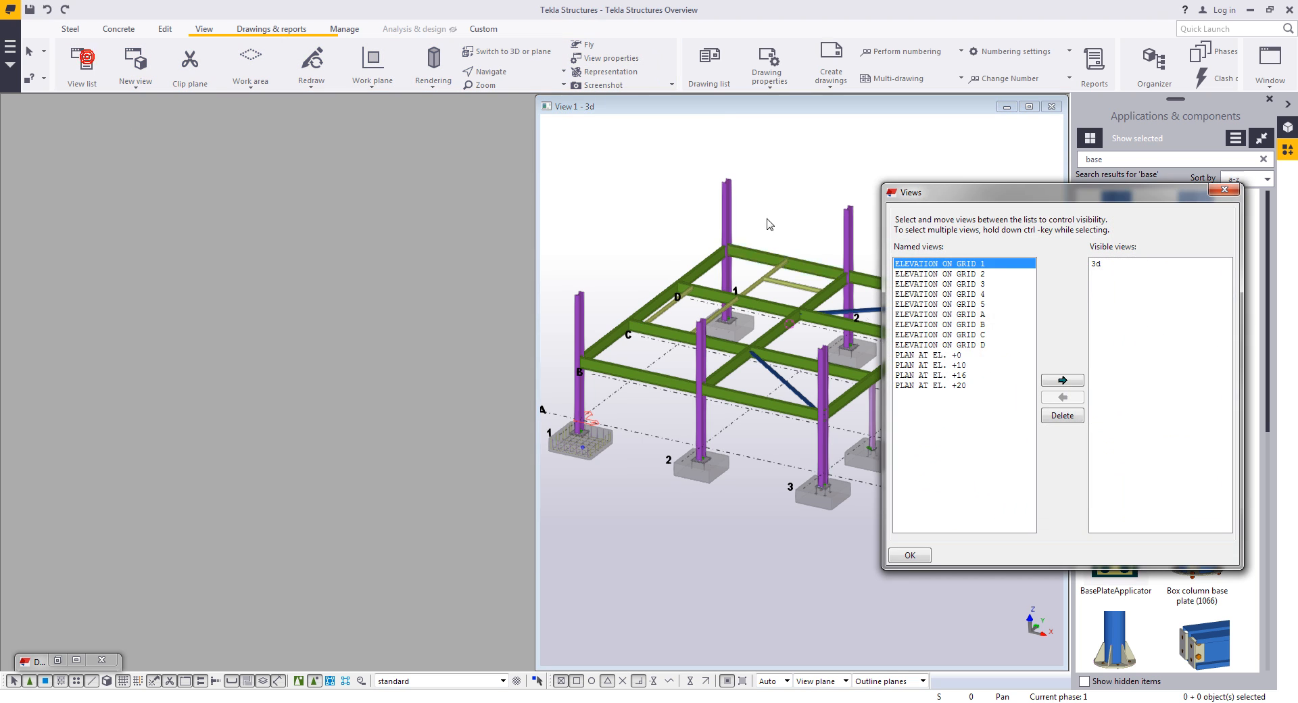
pyautogui.doubleClick(972, 312)
pyautogui.click(1225, 190)
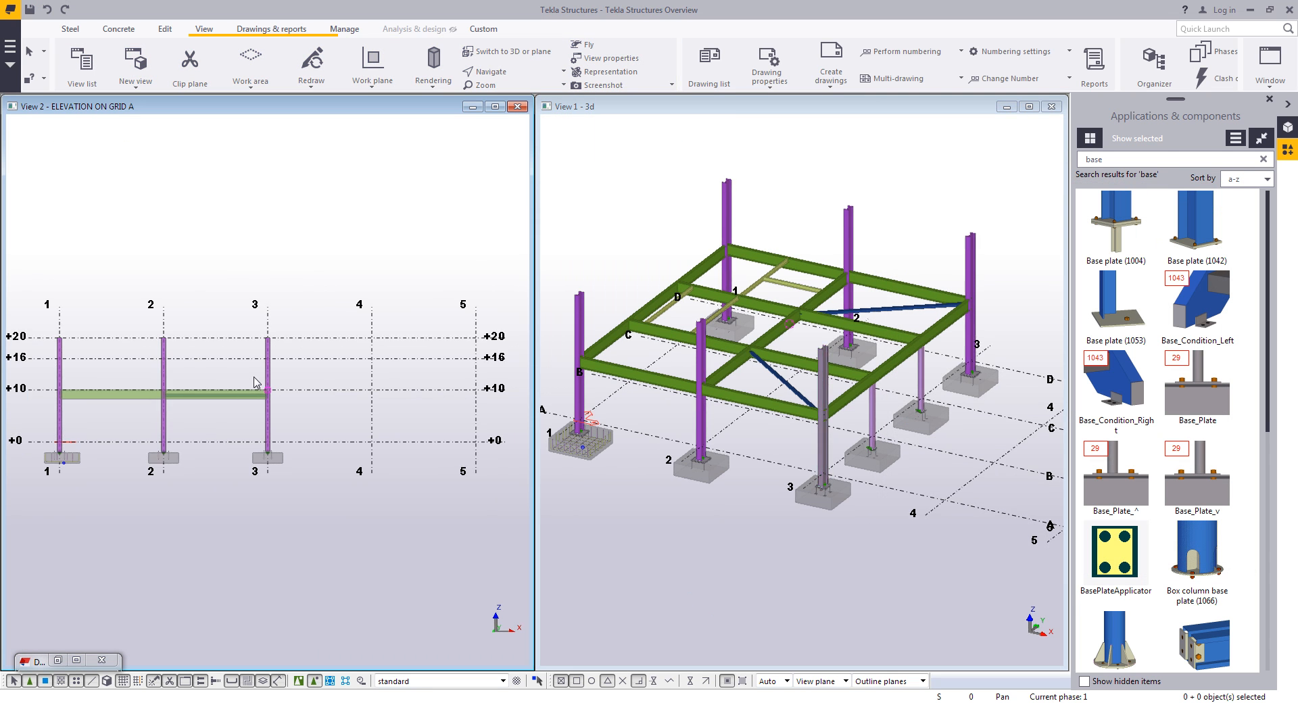
pyautogui.moveTo(119, 411); pyautogui.dragTo(306, 385, button='middle')
pyautogui.scroll(3, 306, 384)
pyautogui.scroll(2, 355, 384)
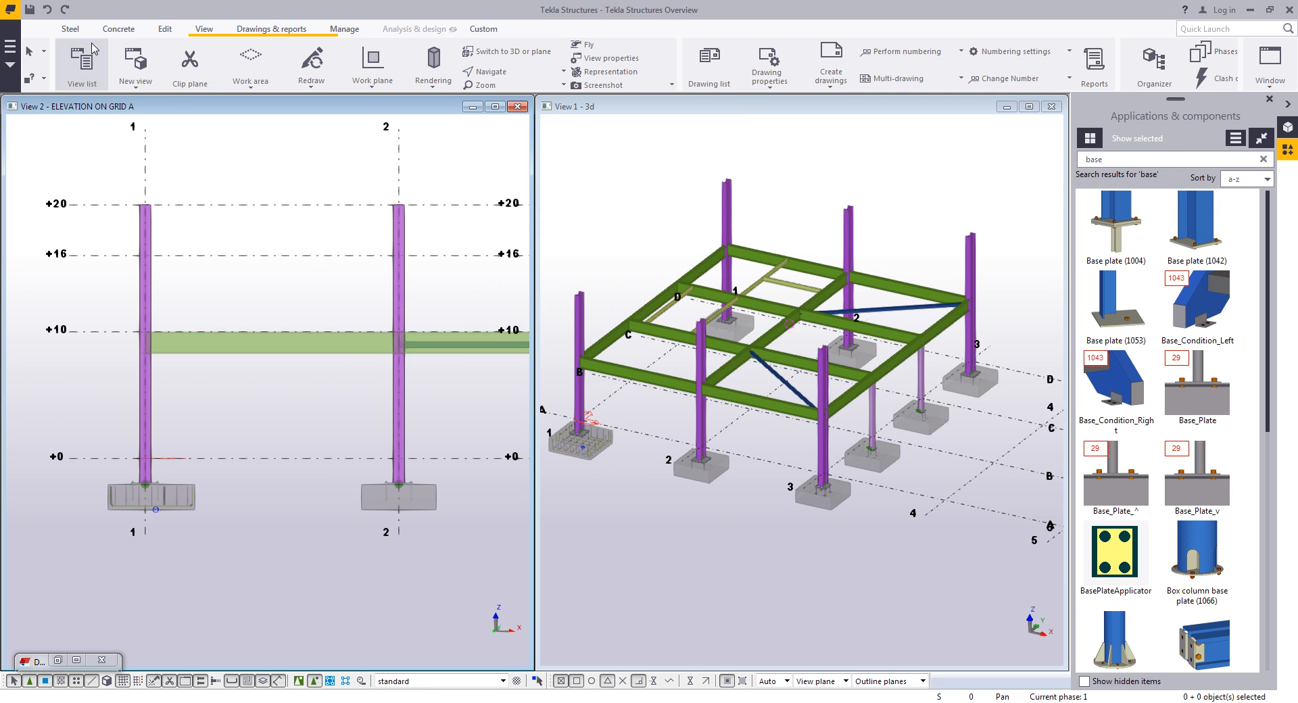
# - Load the Vertical_hss_brace preset and model two braces from the grid 1 and 2 column bases to the +10 beam midpoint
pyautogui.click(70, 29)
pyautogui.doubleClick(115, 64)
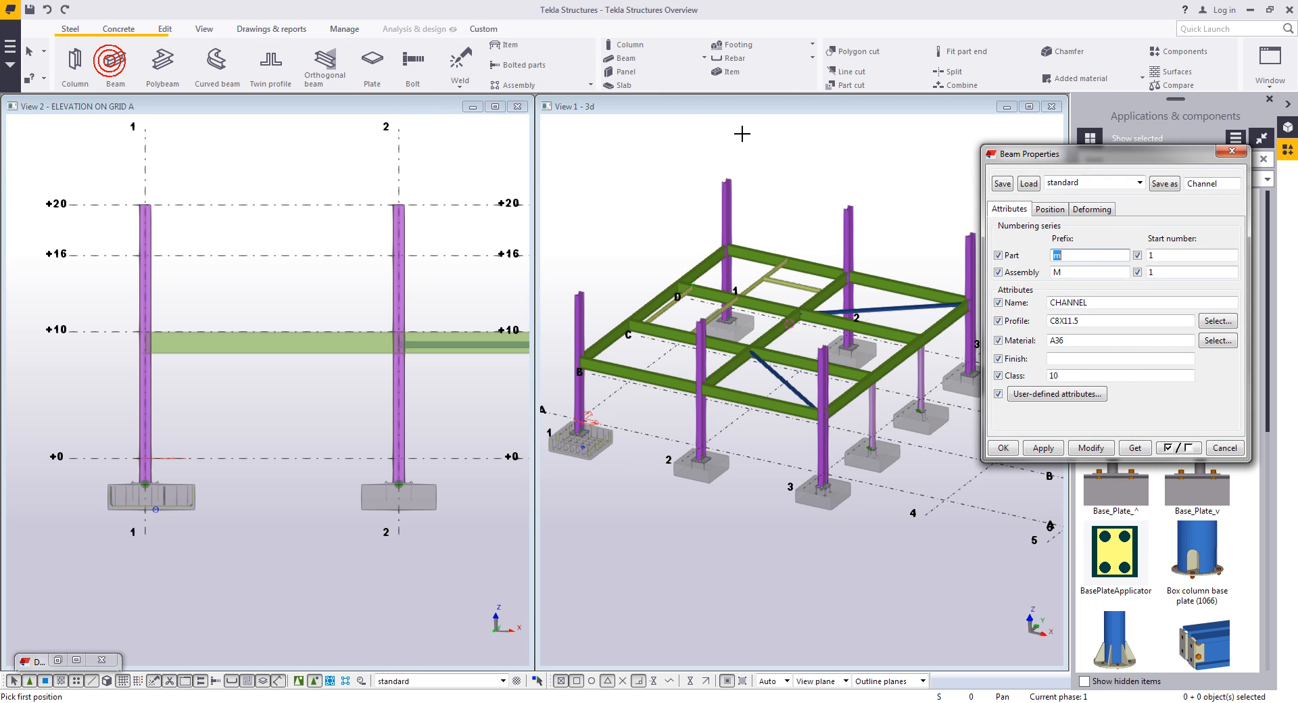
pyautogui.click(1101, 183)
pyautogui.click(1095, 414)
pyautogui.click(1028, 183)
pyautogui.click(1043, 447)
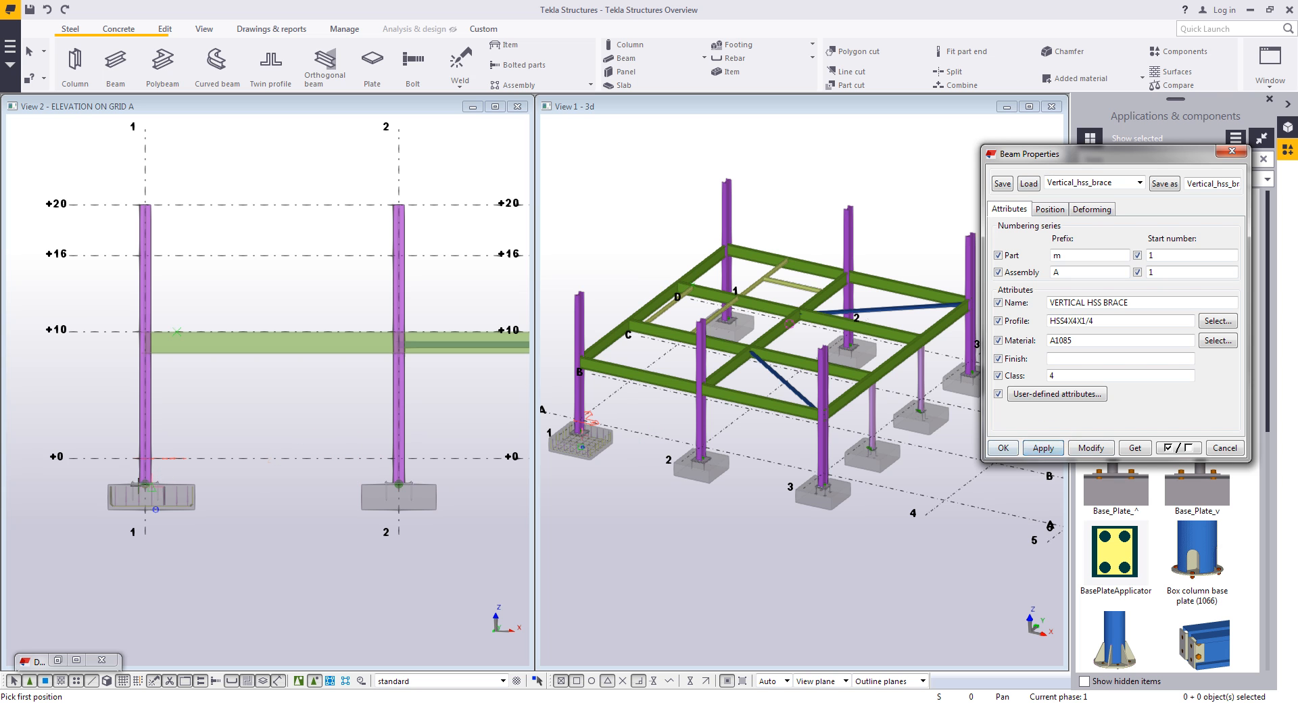
pyautogui.click(145, 482)
pyautogui.click(272, 331)
pyautogui.click(272, 331)
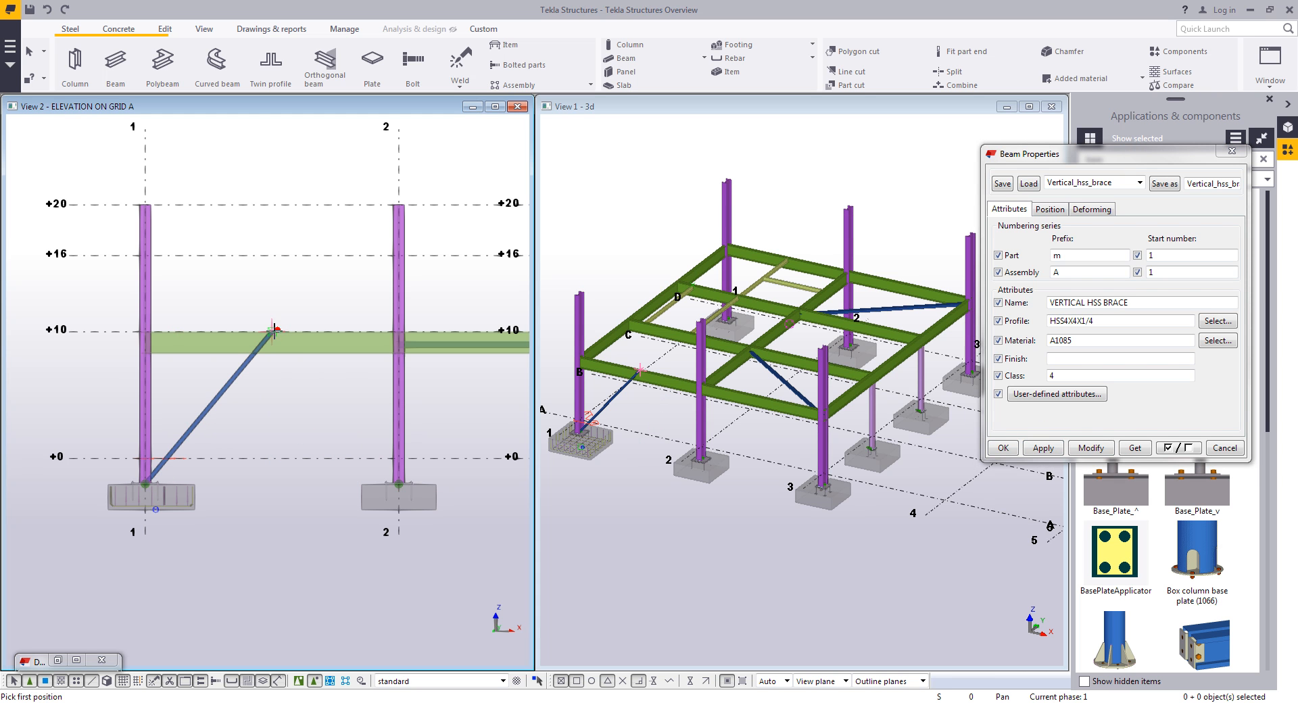
pyautogui.click(398, 481)
pyautogui.rightClick(438, 400)
pyautogui.click(463, 404)
pyautogui.click(1224, 447)
# - Open the Reference Models panel and start adding a new reference model
pyautogui.scroll(-2, 797, 378)
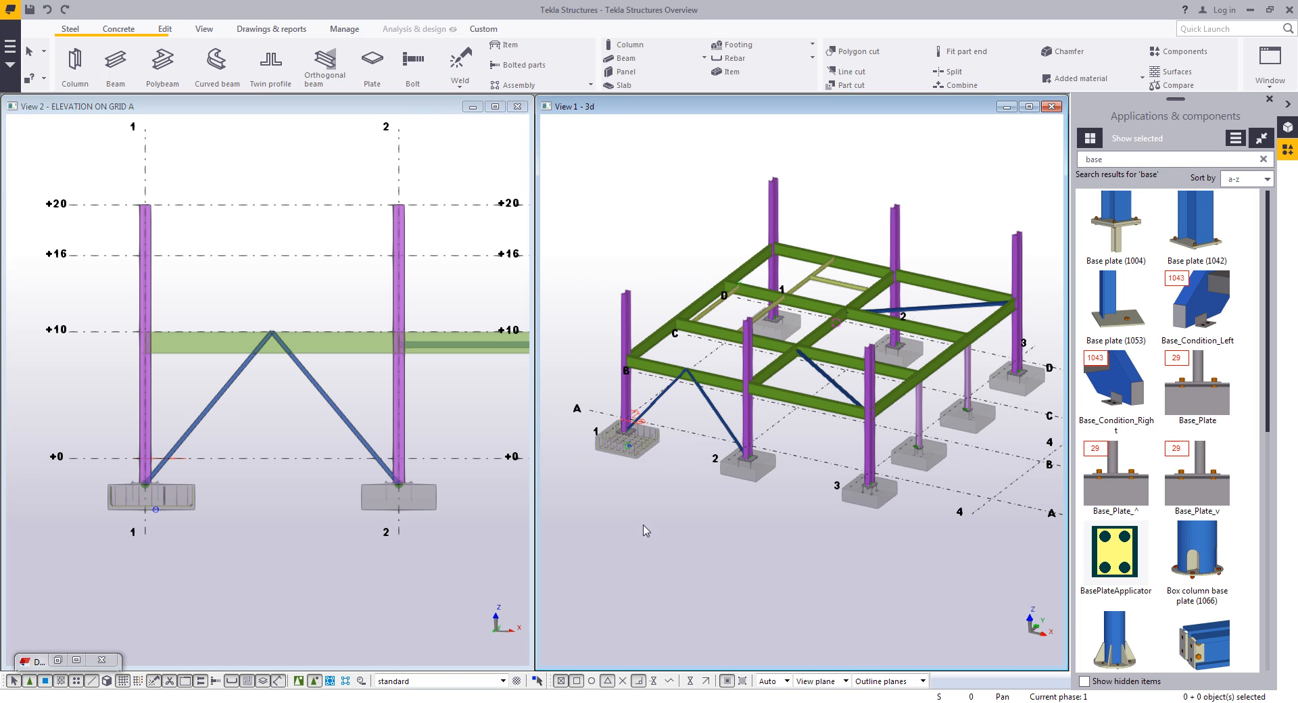
pyautogui.scroll(-3, 340, 470)
pyautogui.moveTo(352, 509); pyautogui.dragTo(355, 496, button='middle')
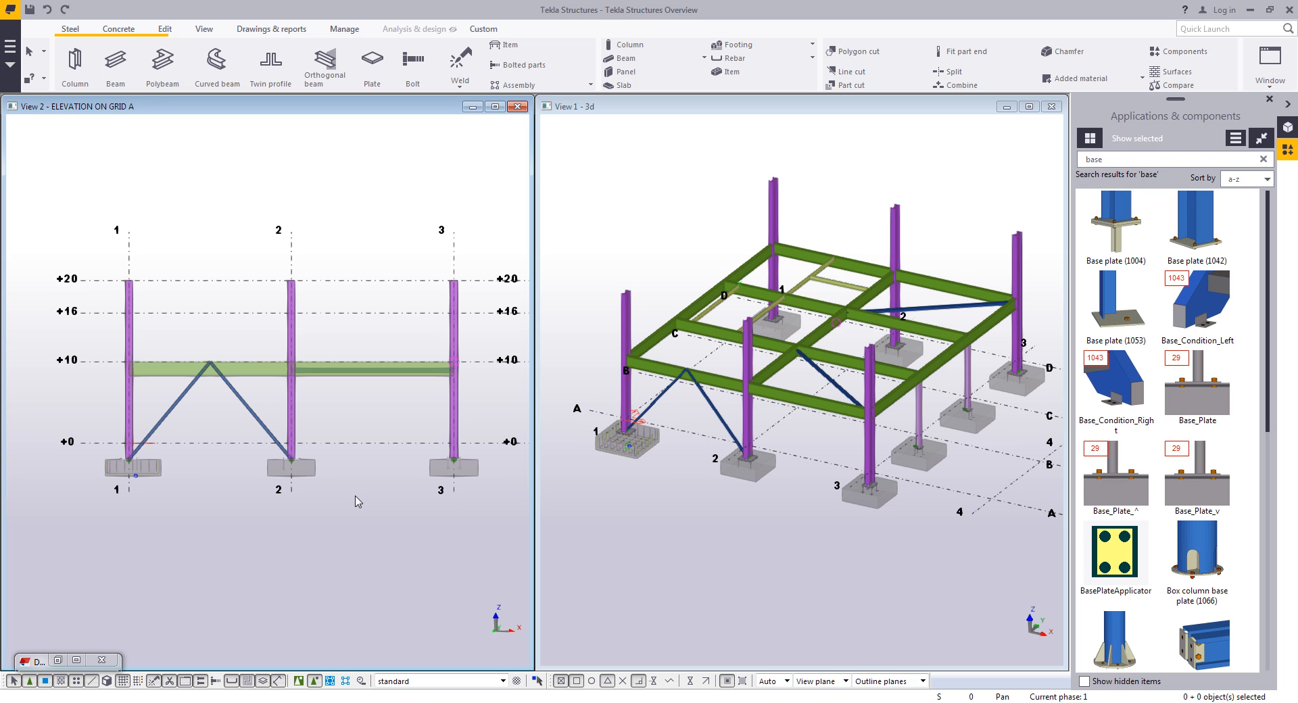
pyautogui.click(1286, 129)
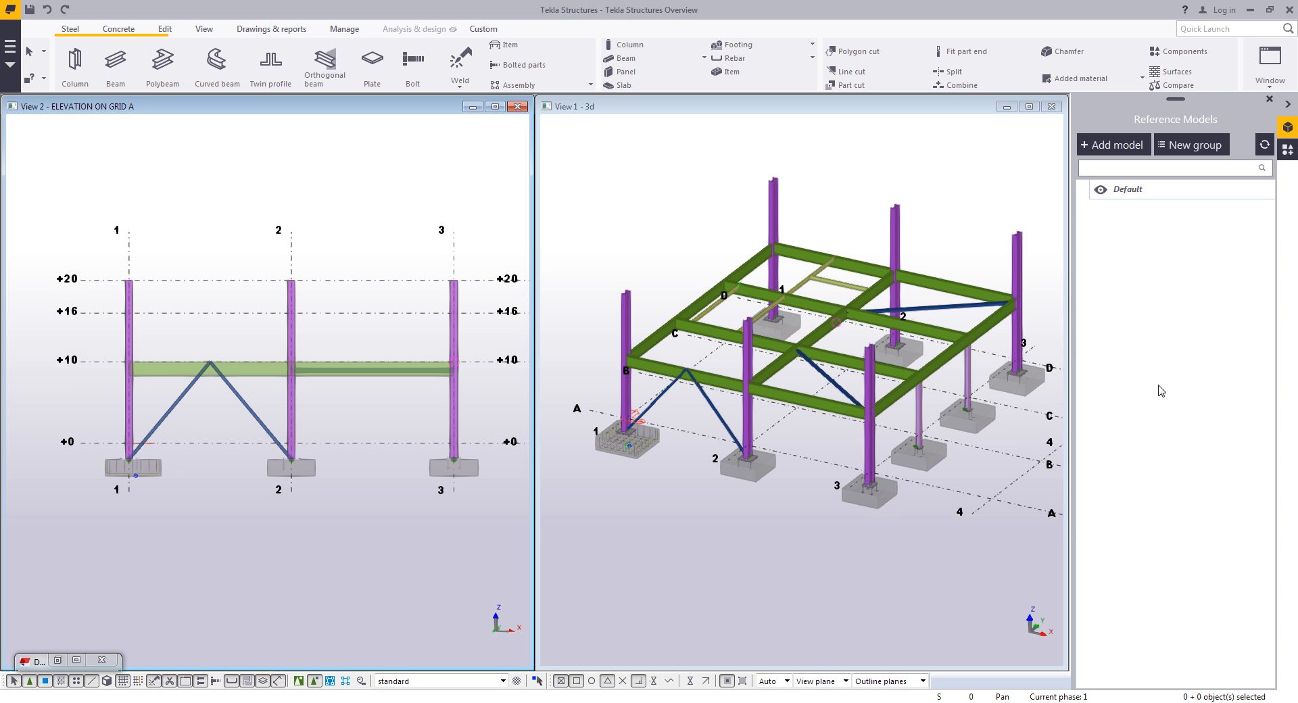
pyautogui.click(1108, 145)
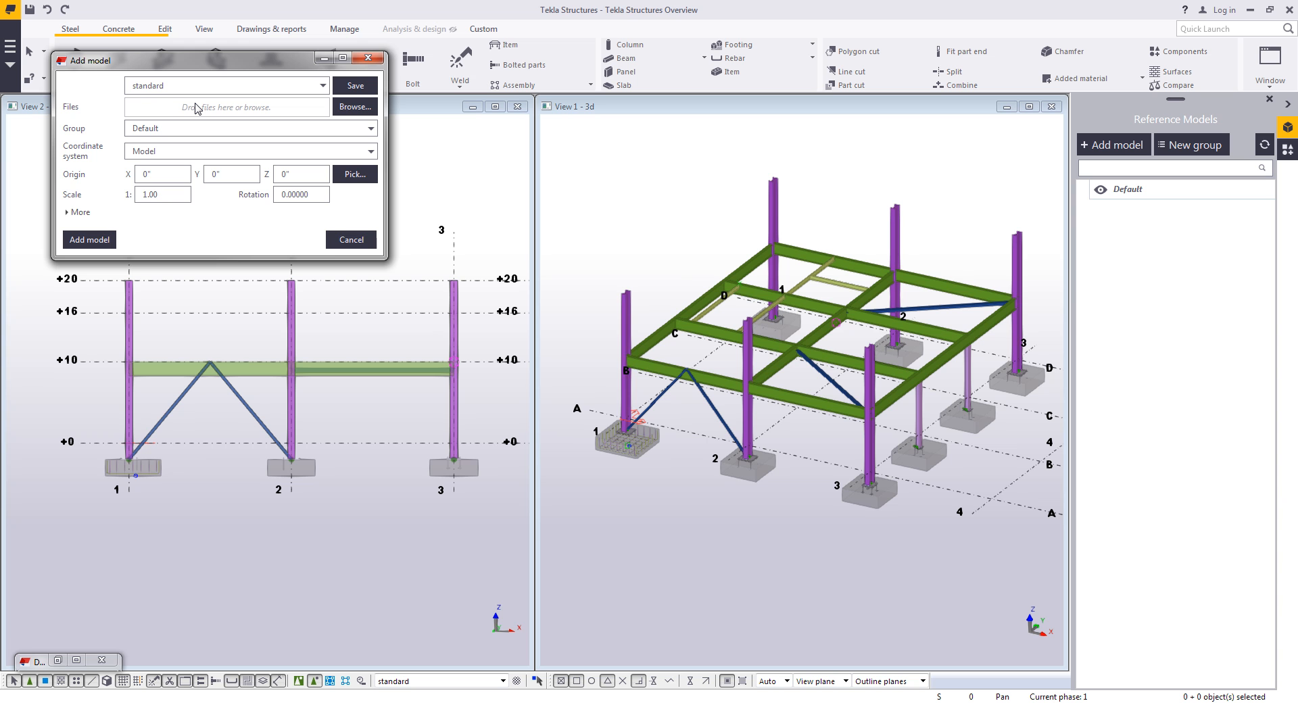
pyautogui.moveTo(235, 66); pyautogui.dragTo(593, 157)
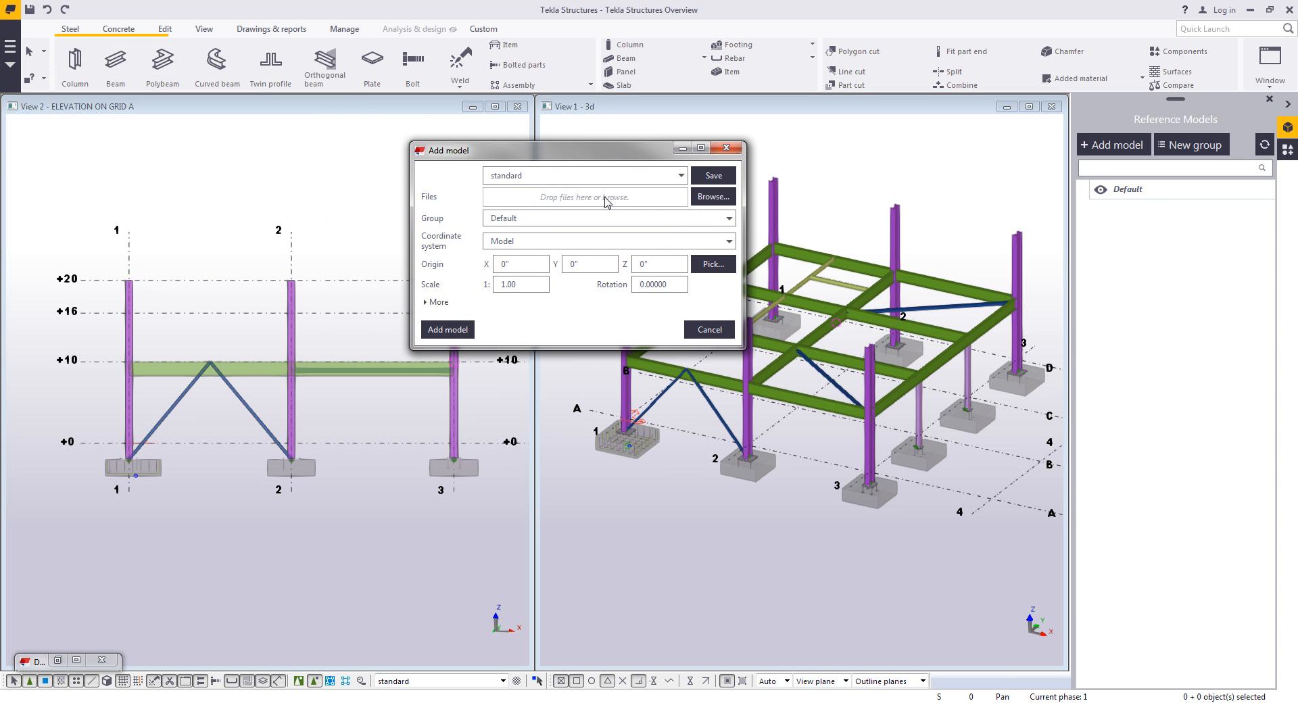
# - Set the work plane using one point at the base of grid 1 in the elevation
pyautogui.click(204, 28)
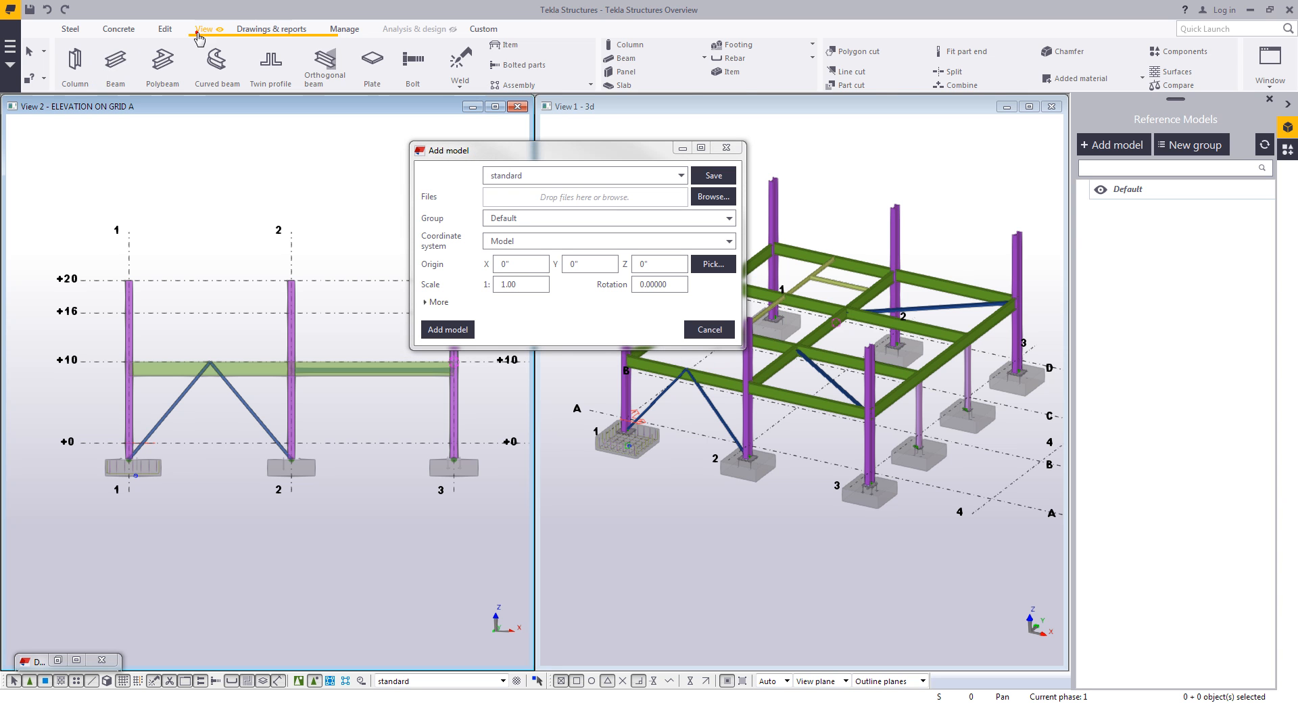
pyautogui.click(372, 81)
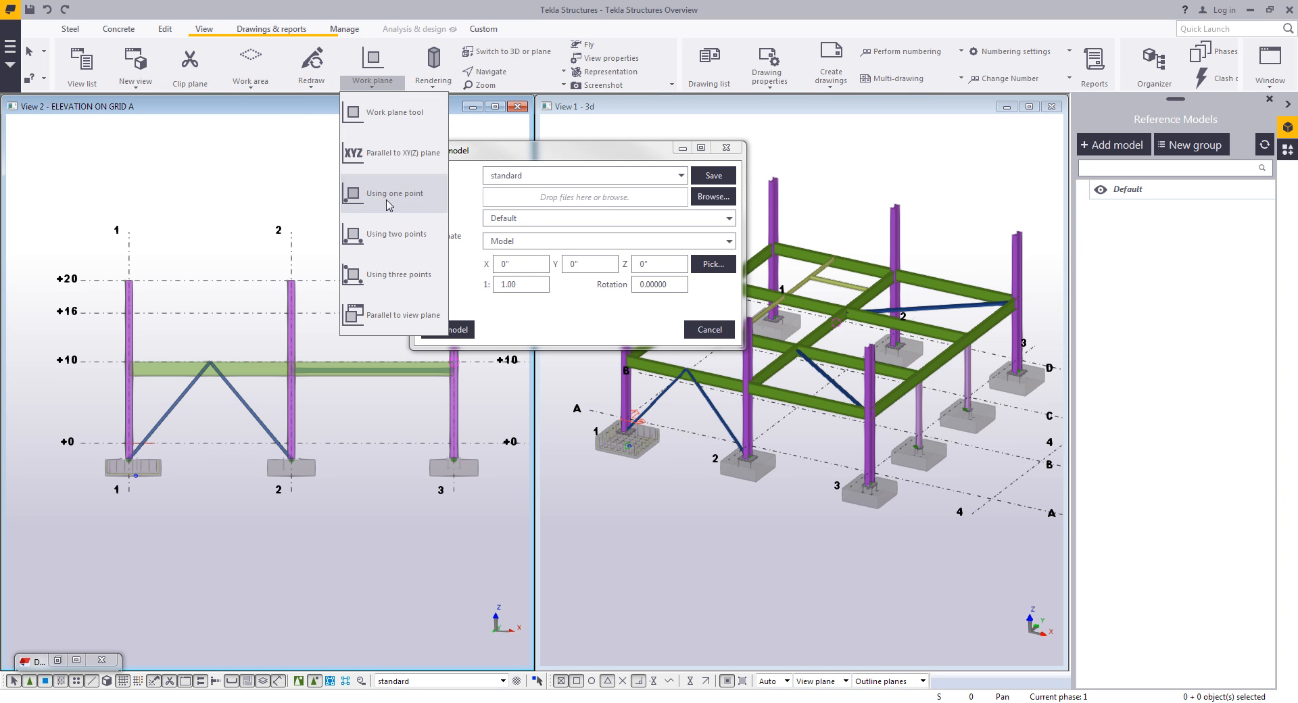
pyautogui.click(398, 317)
pyautogui.click(331, 537)
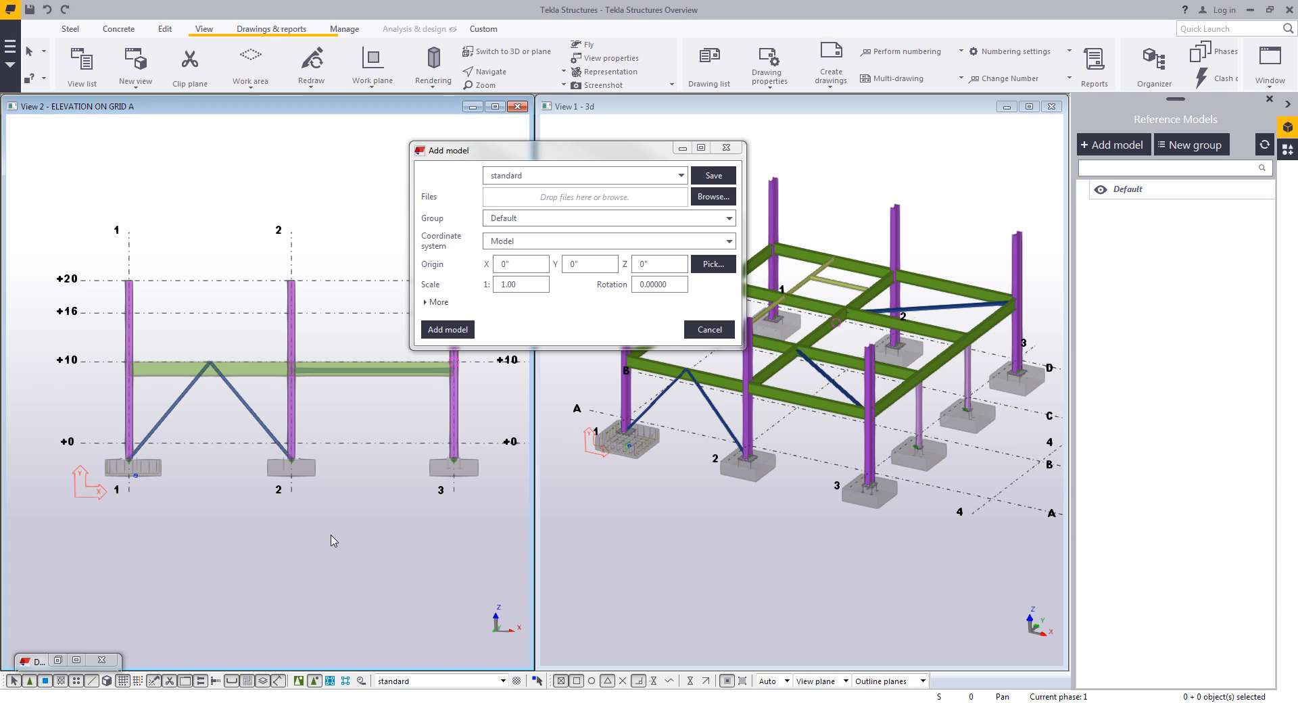
# - Load the Elevation reference settings, browse to +Elevation on A-2016.dxf, add it and expand the work area
pyautogui.click(681, 175)
pyautogui.click(611, 201)
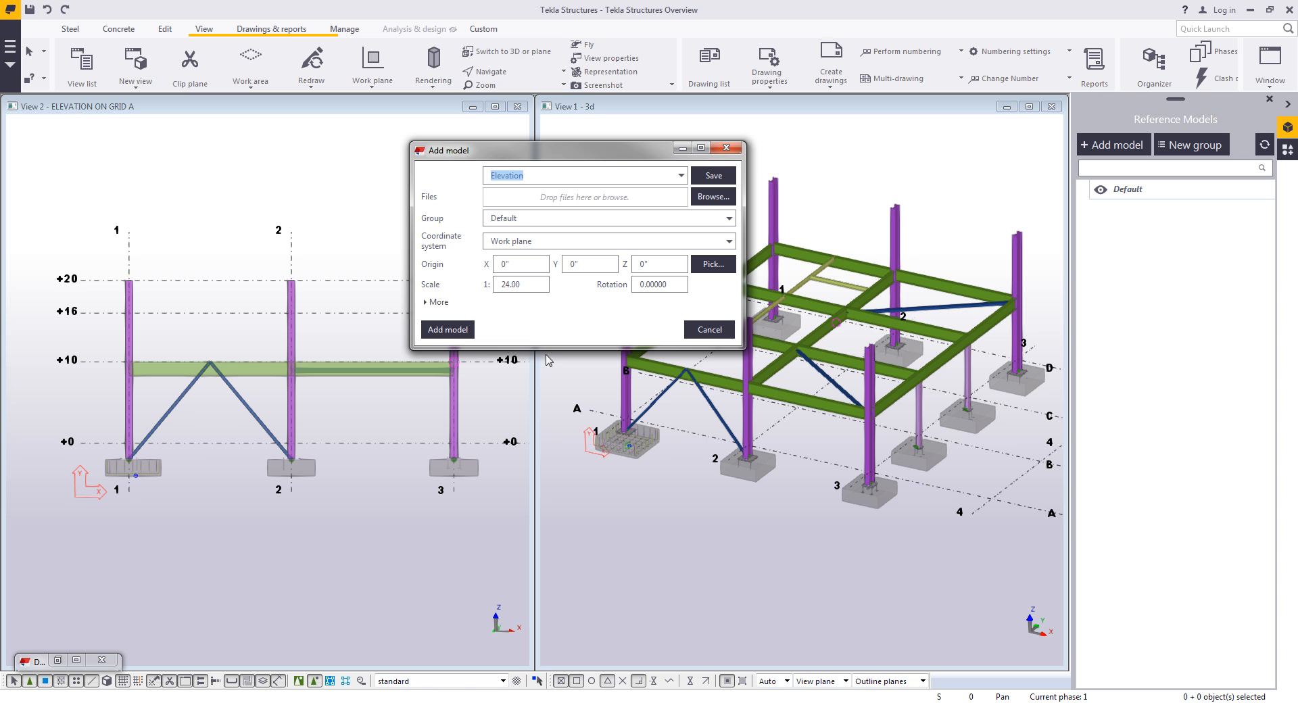
pyautogui.click(713, 196)
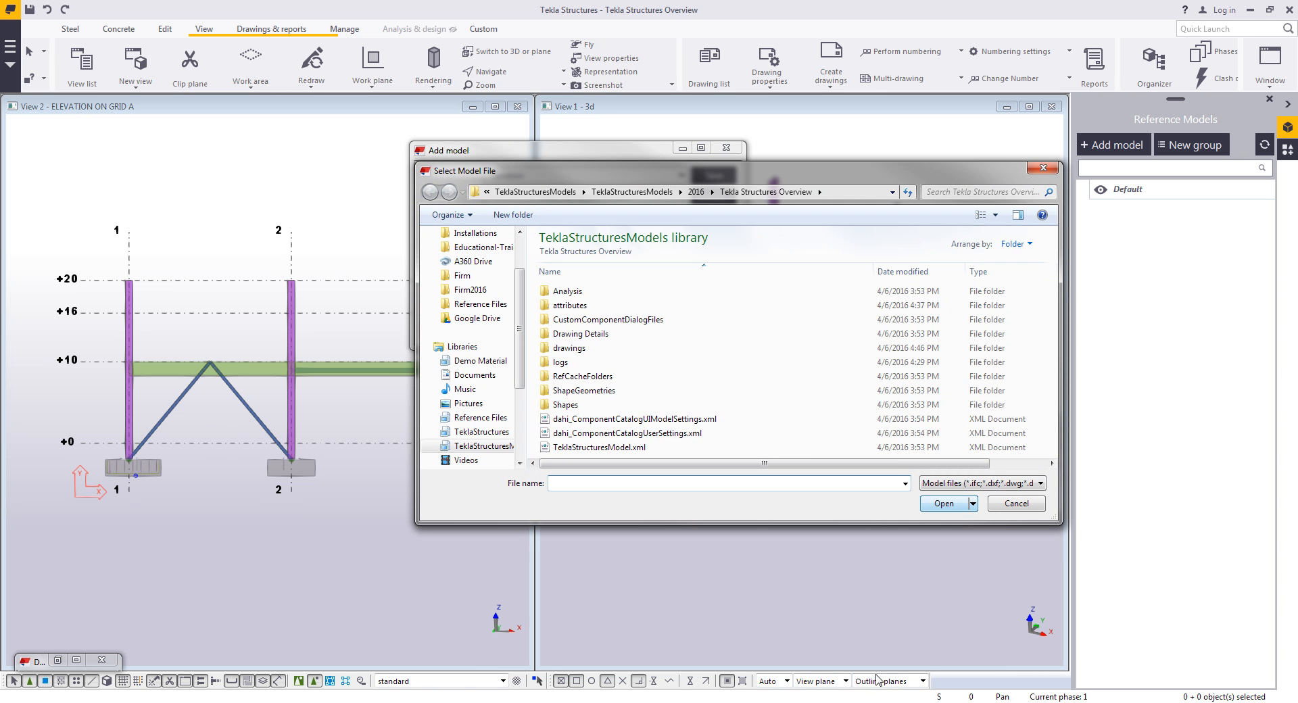
pyautogui.click(501, 417)
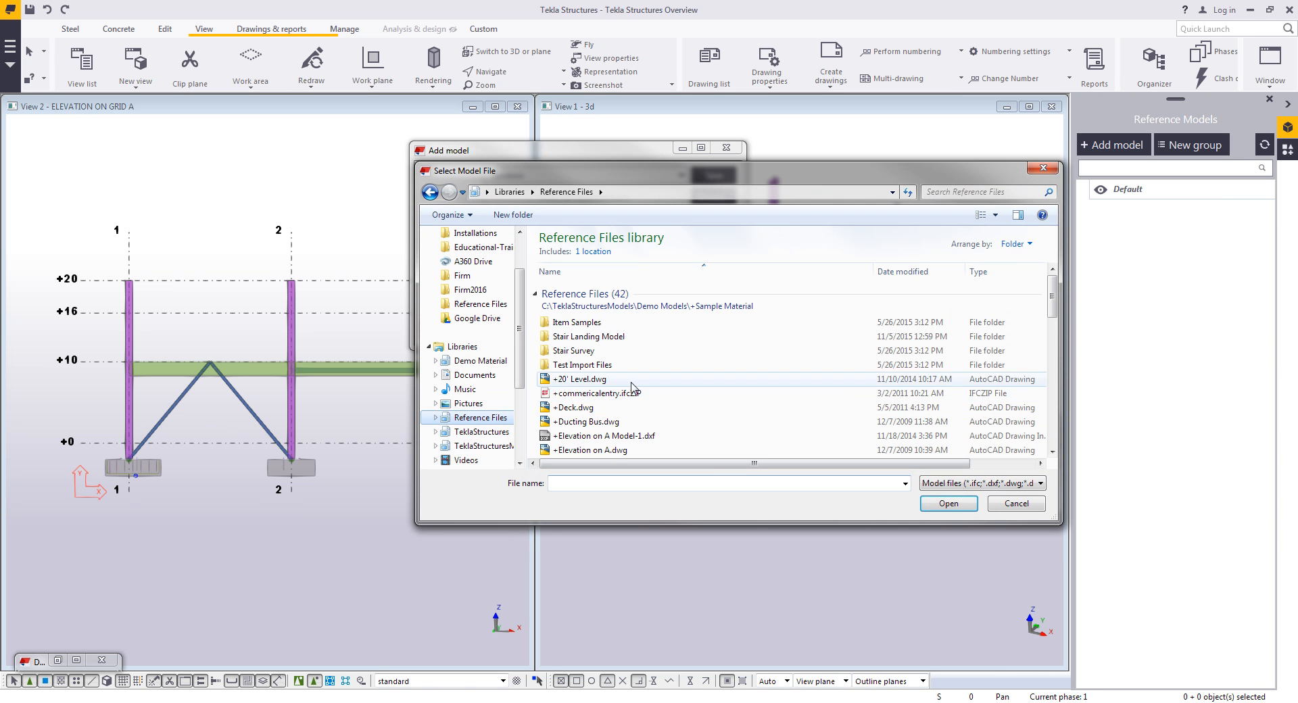
pyautogui.click(675, 438)
pyautogui.scroll(-2, 678, 440)
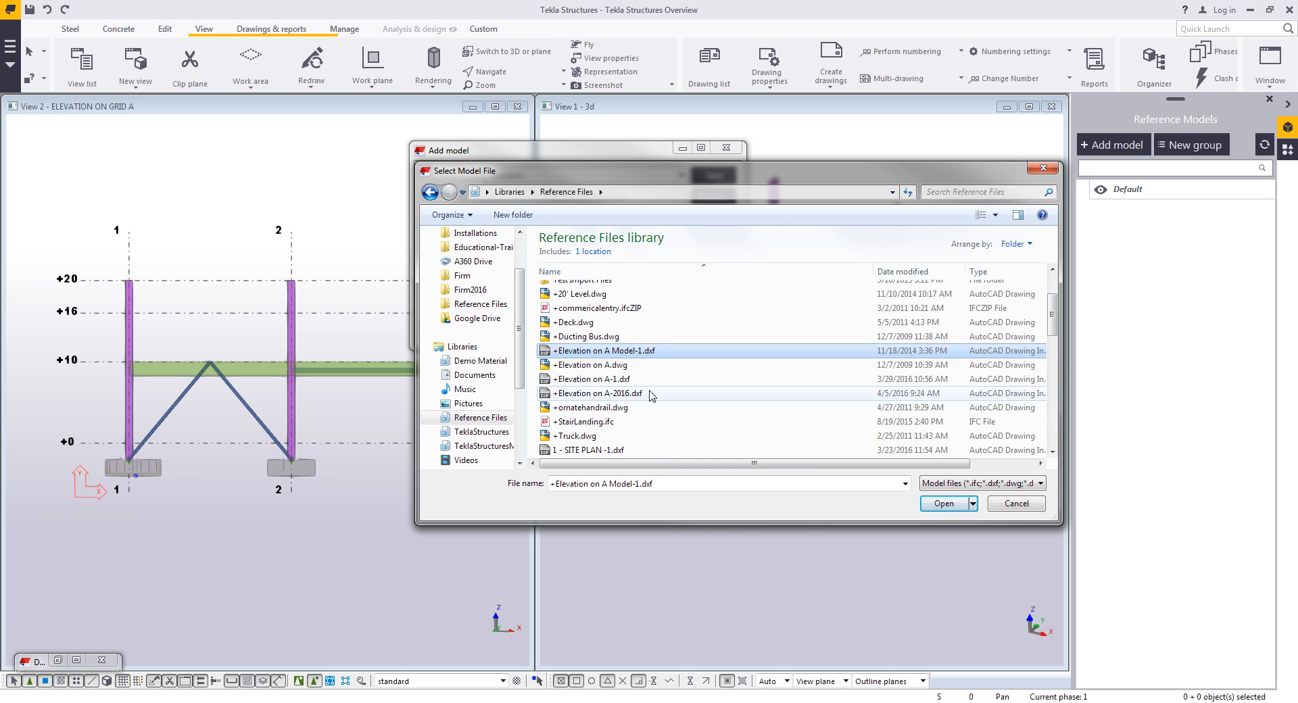
pyautogui.doubleClick(608, 392)
pyautogui.click(447, 329)
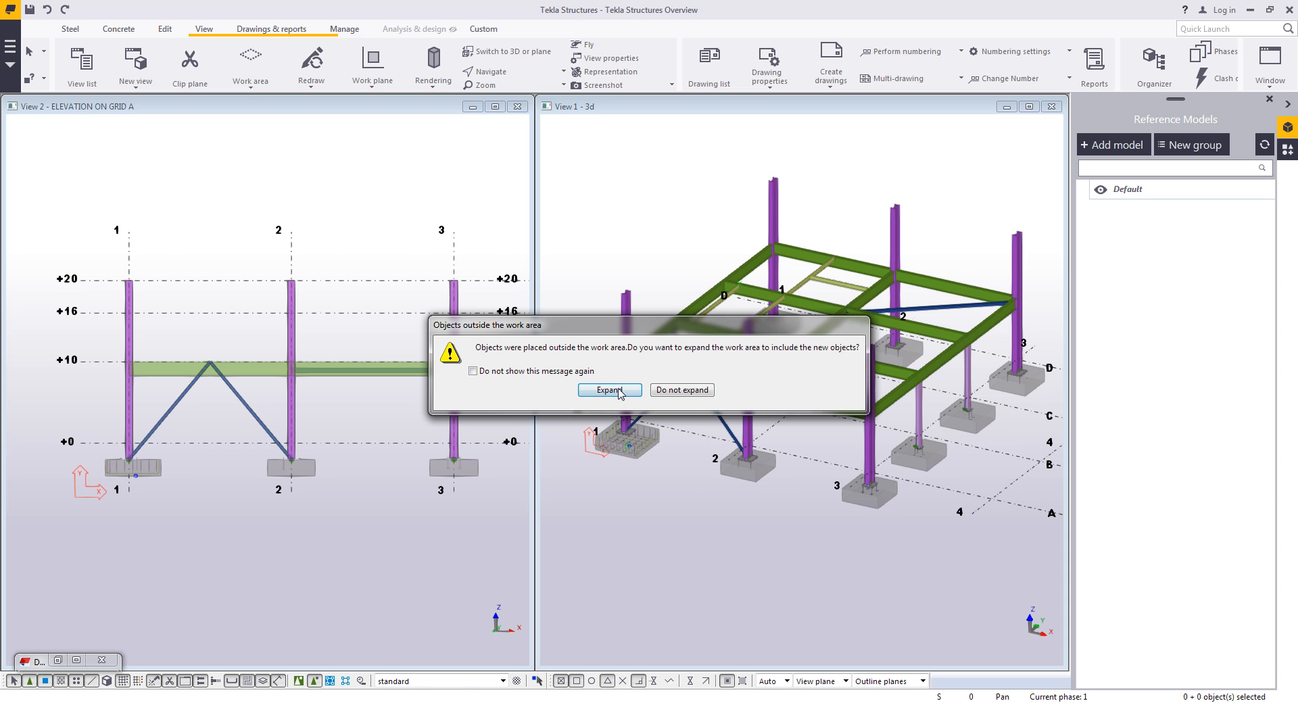
pyautogui.click(609, 390)
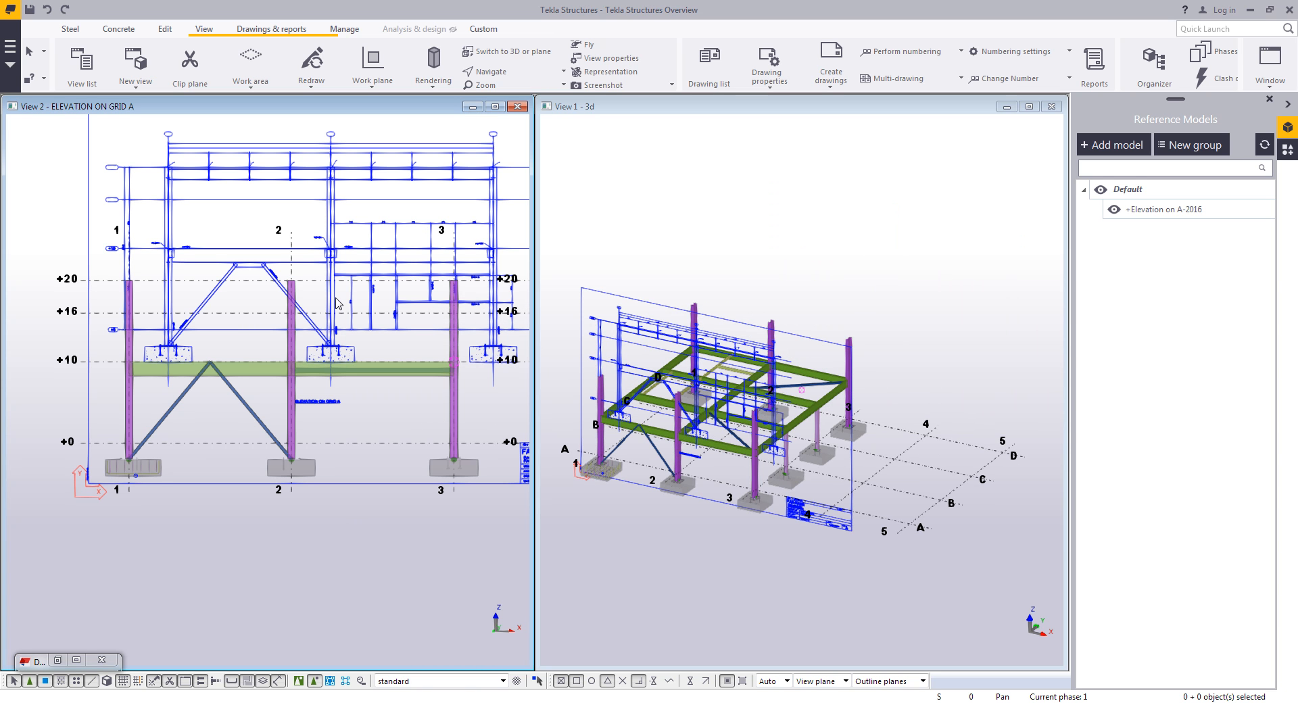
# - Move the elevation reference model by picking its origin and a destination at the grid 1 column base, declining to expand the work area
pyautogui.scroll(2, 654, 465)
pyautogui.keyDown('ctrl'); pyautogui.moveTo(773, 400); pyautogui.dragTo(699, 389, button='middle'); pyautogui.keyUp('ctrl')
pyautogui.click(698, 389)
pyautogui.scroll(5, 226, 385)
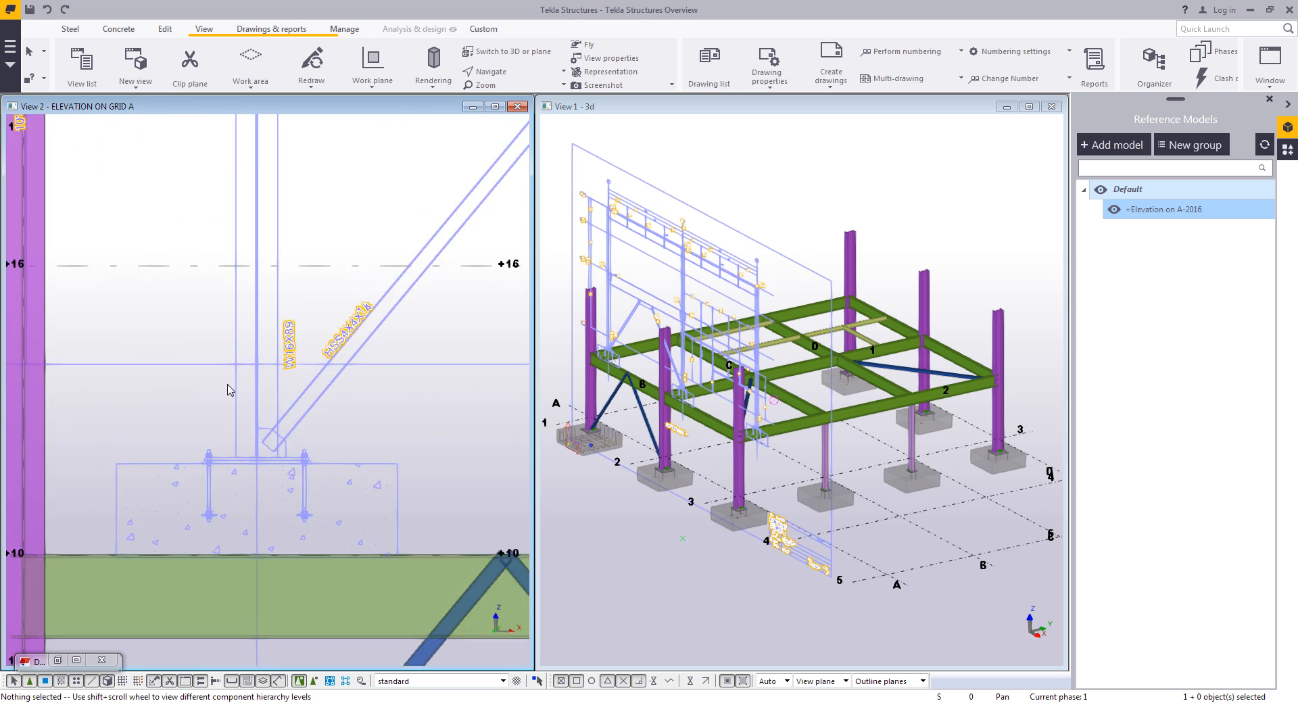
pyautogui.rightClick(227, 379)
pyautogui.click(277, 475)
pyautogui.scroll(7, 280, 356)
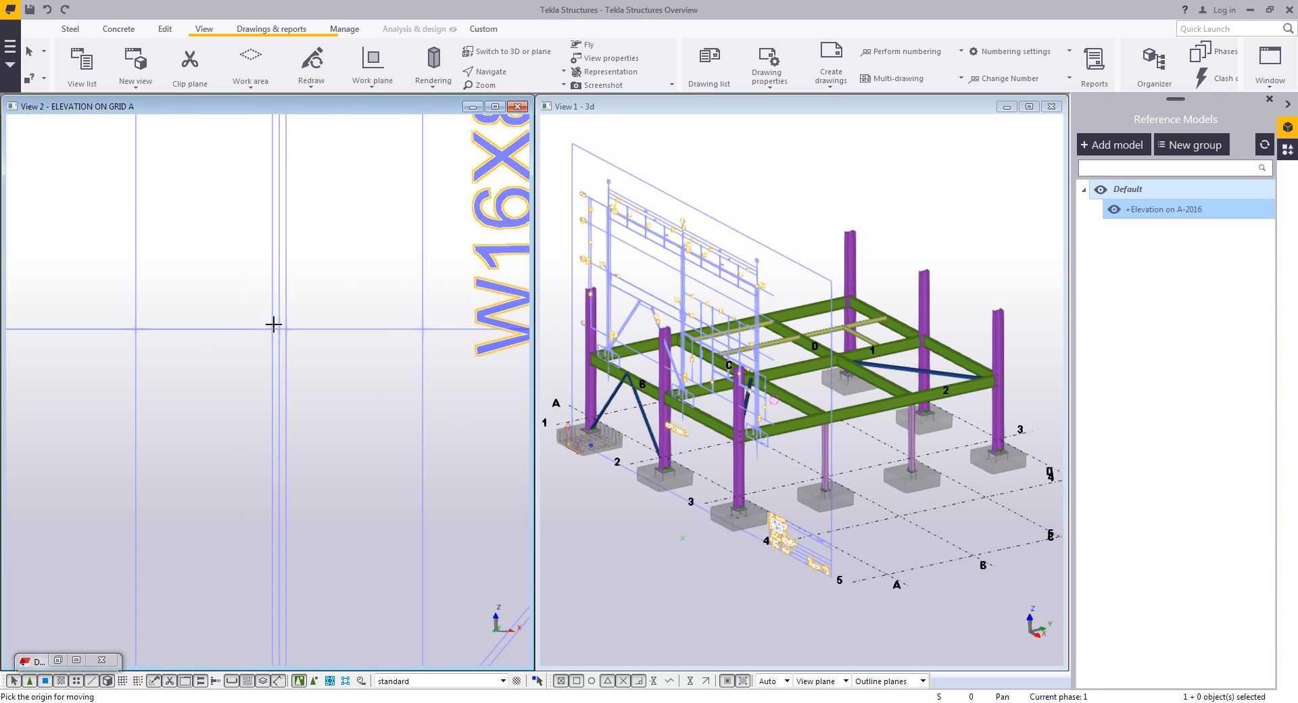
pyautogui.click(279, 329)
pyautogui.scroll(-4, 240, 430)
pyautogui.scroll(-6, 238, 446)
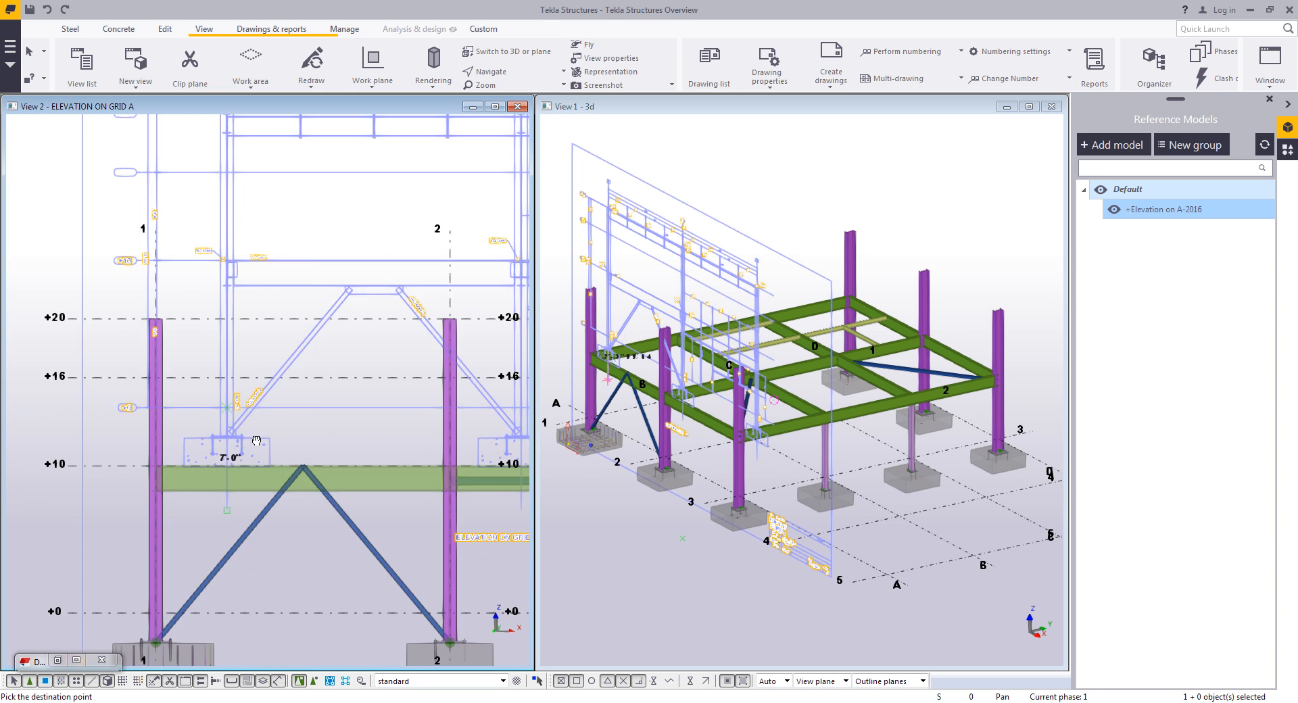
pyautogui.scroll(6, 223, 473)
pyautogui.click(224, 394)
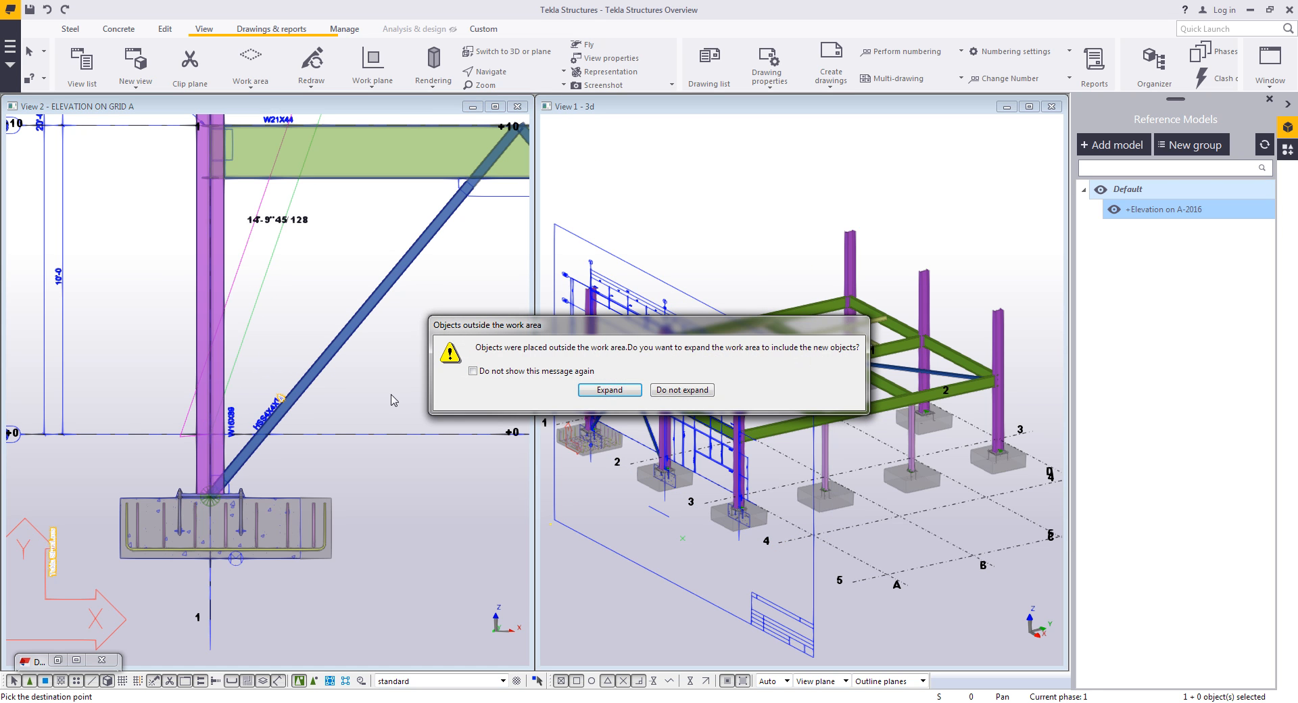
pyautogui.click(672, 386)
# - Start the Beam command and load the Channel beam properties preset
pyautogui.scroll(-6, 304, 365)
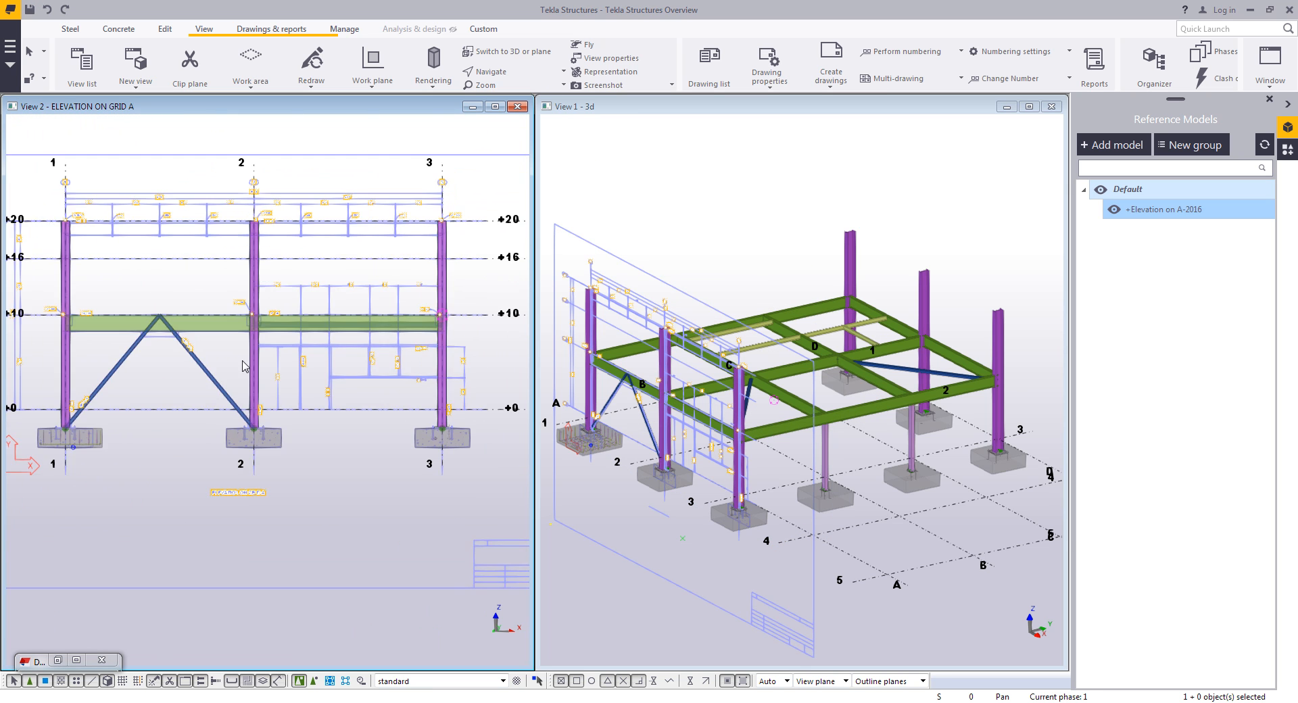
pyautogui.scroll(7, 356, 433)
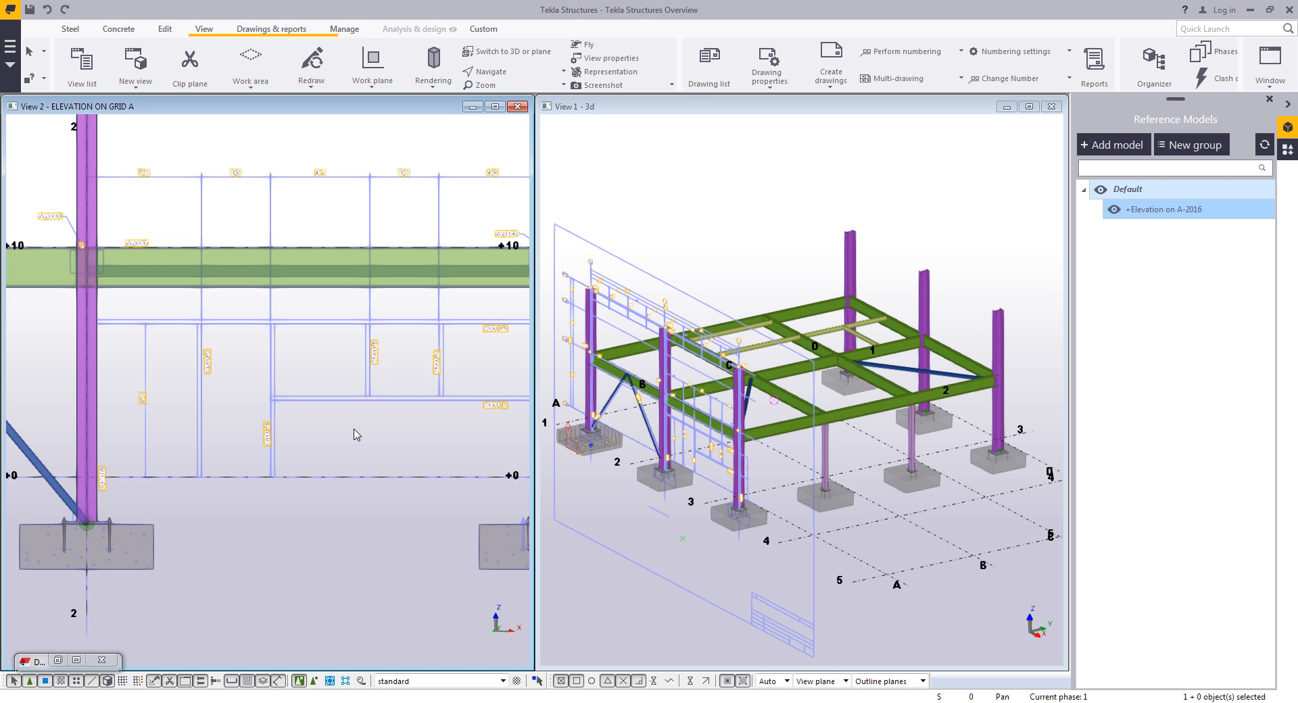
pyautogui.scroll(2, 338, 440)
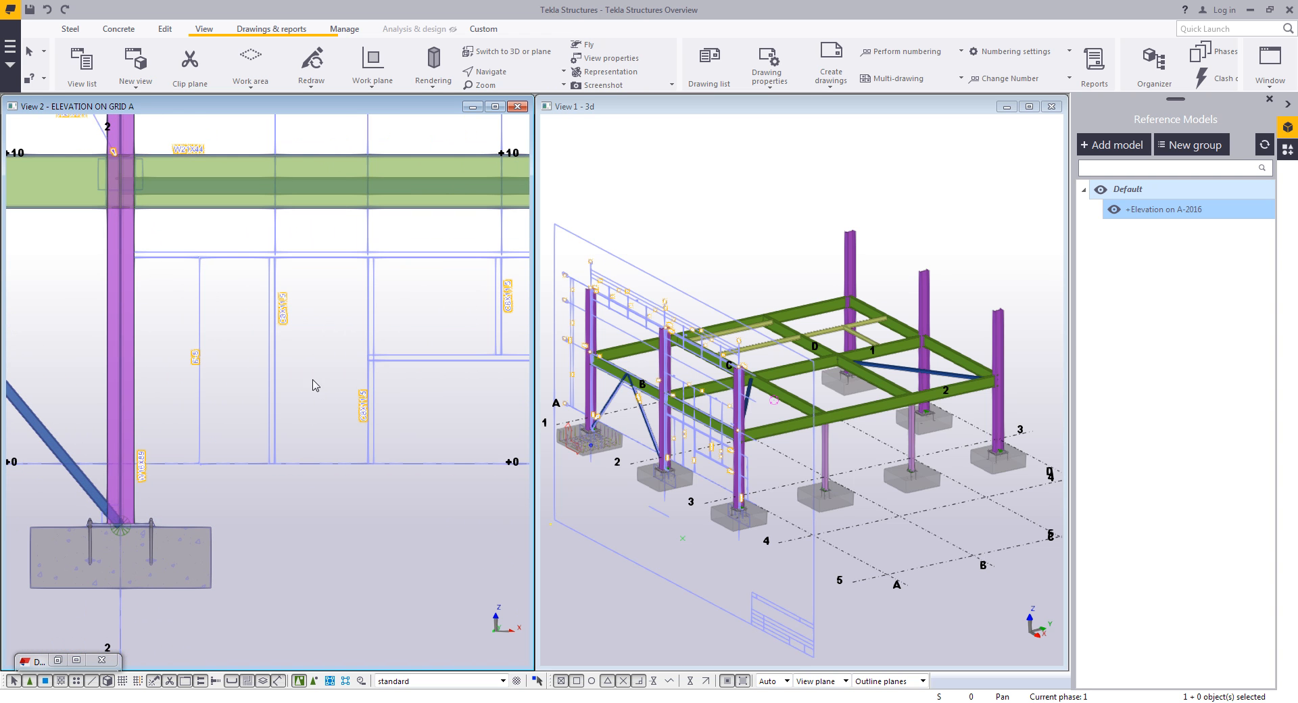
pyautogui.click(67, 30)
pyautogui.doubleClick(115, 64)
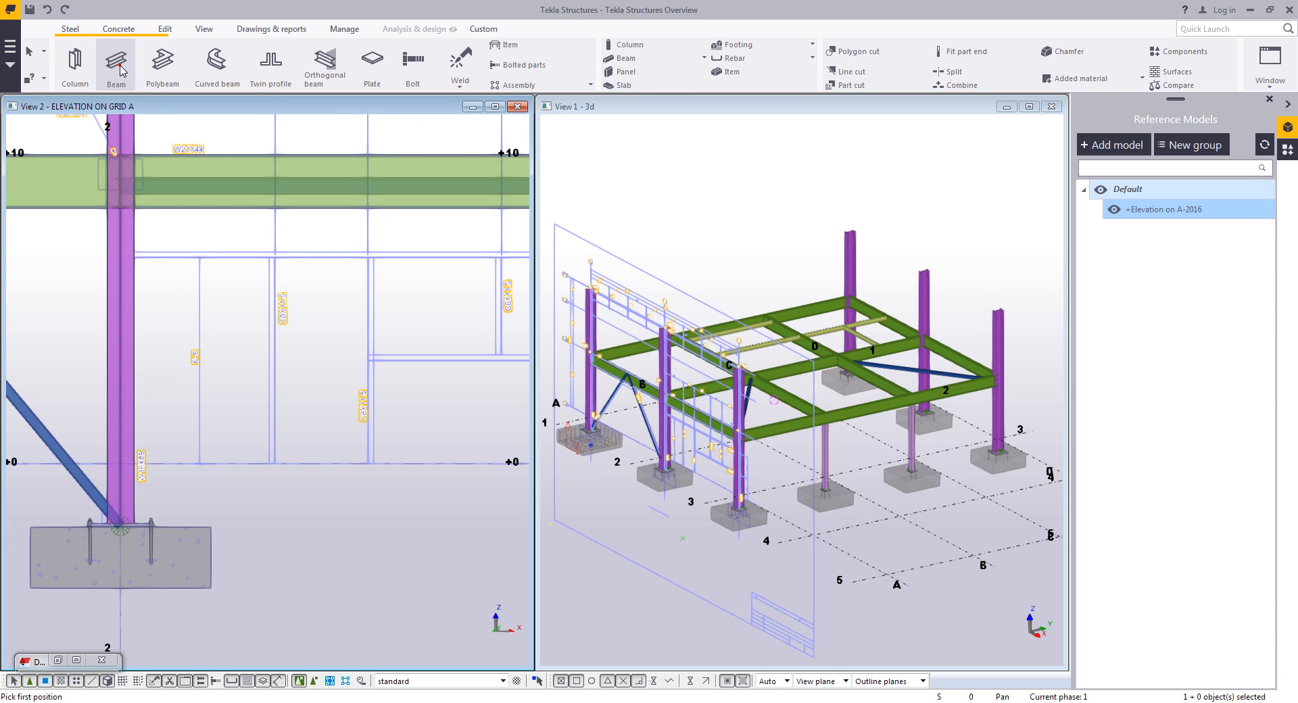
pyautogui.click(1089, 182)
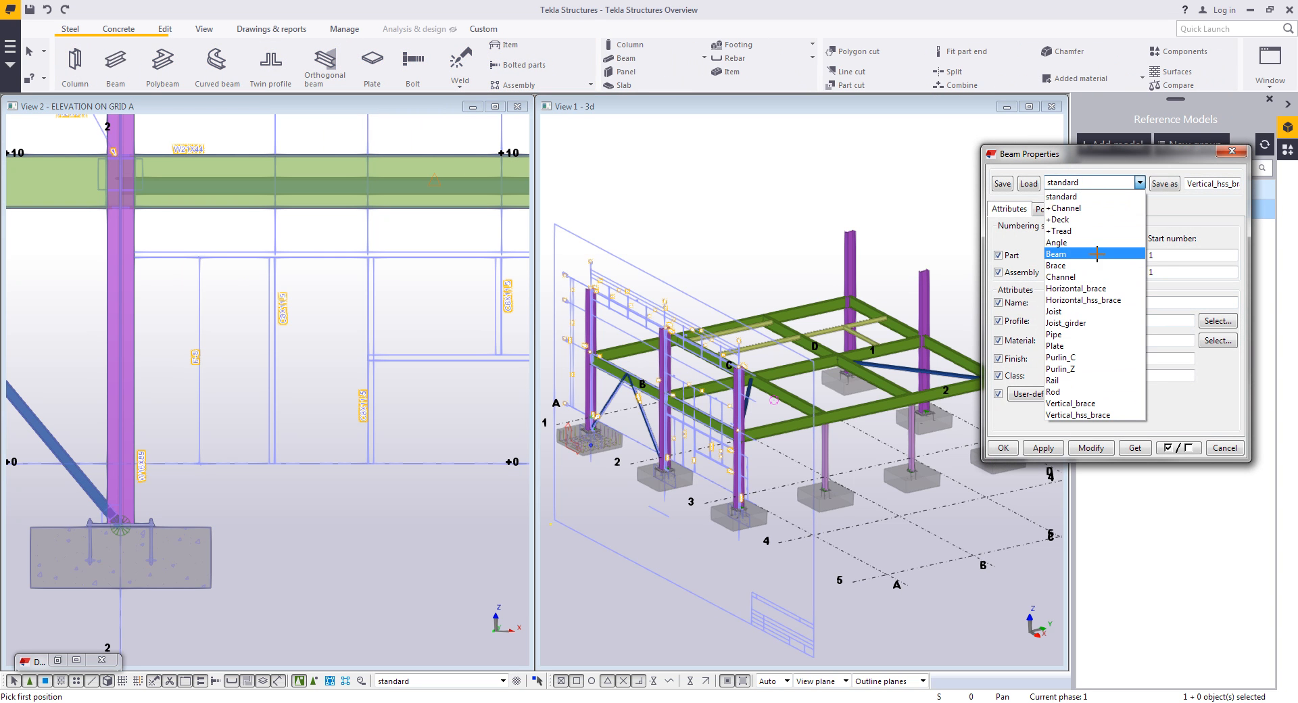
pyautogui.click(1086, 276)
pyautogui.click(1028, 183)
pyautogui.scroll(2, 367, 322)
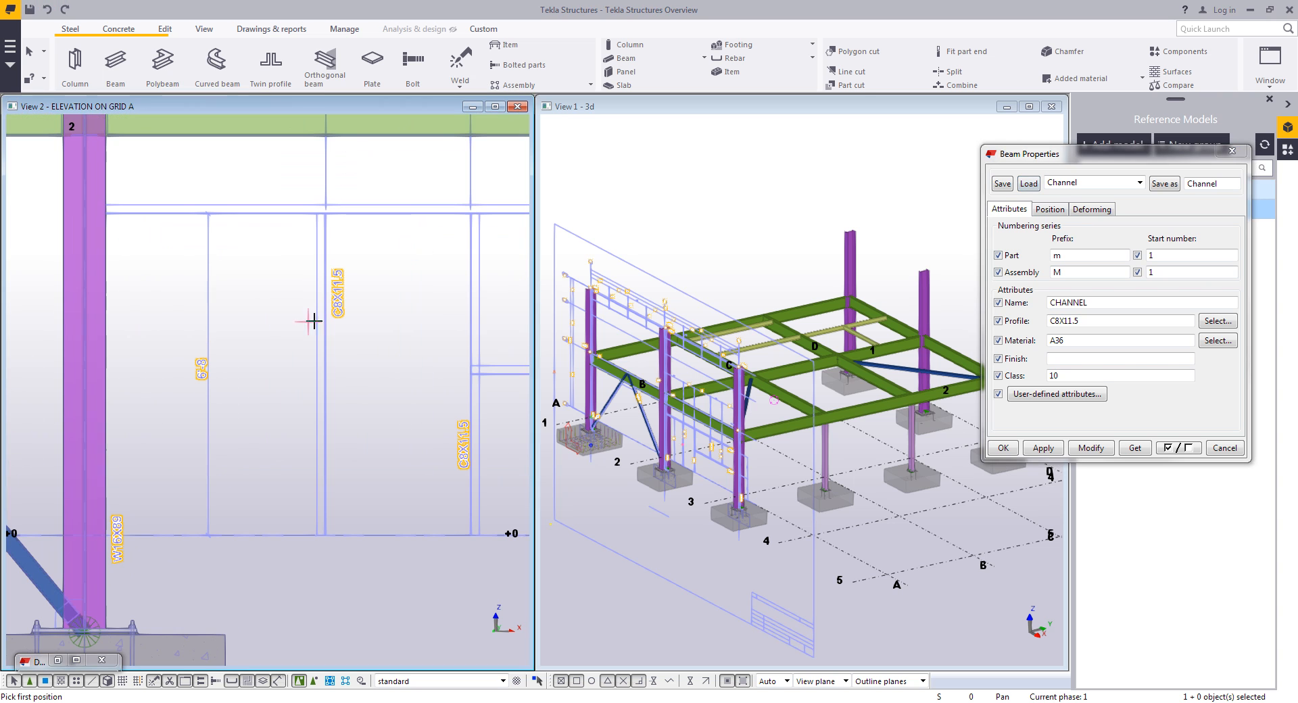
pyautogui.click(1007, 448)
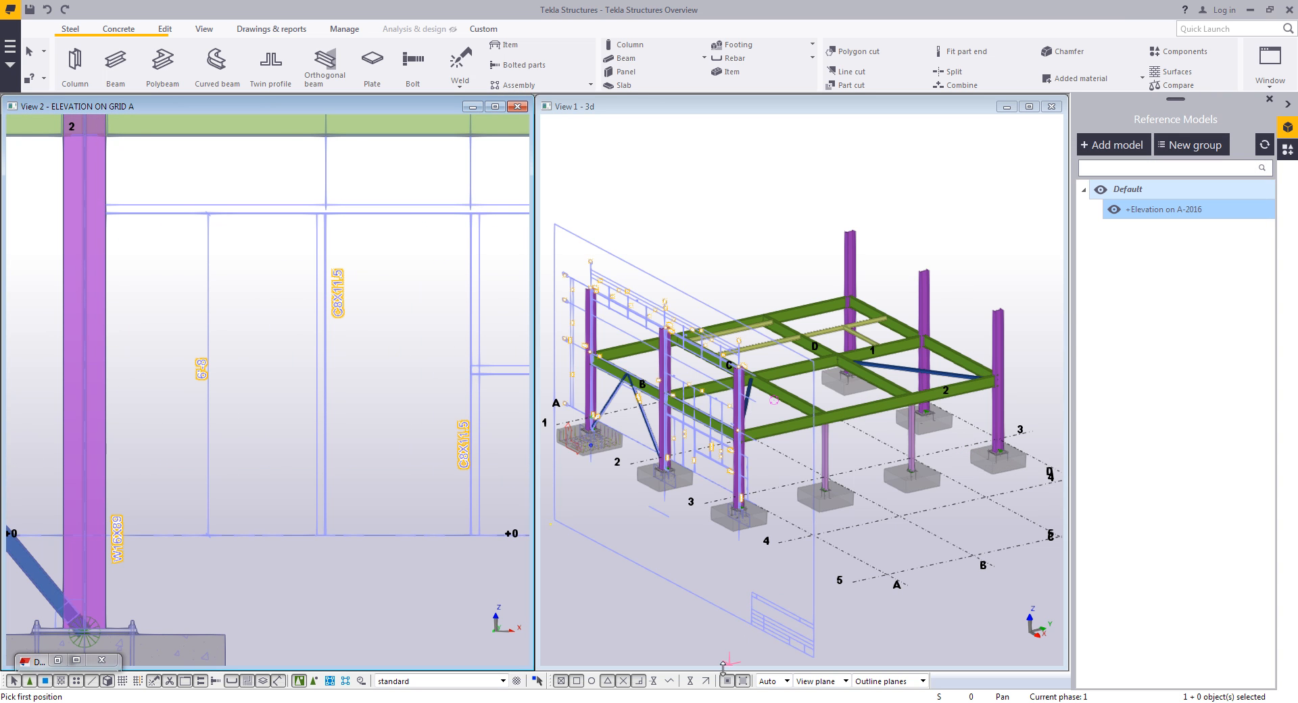
# - Model C8X11.5 channel posts and girts between grids 2 and 3 below the +10 beam, tracing the reference elevation
pyautogui.click(706, 682)
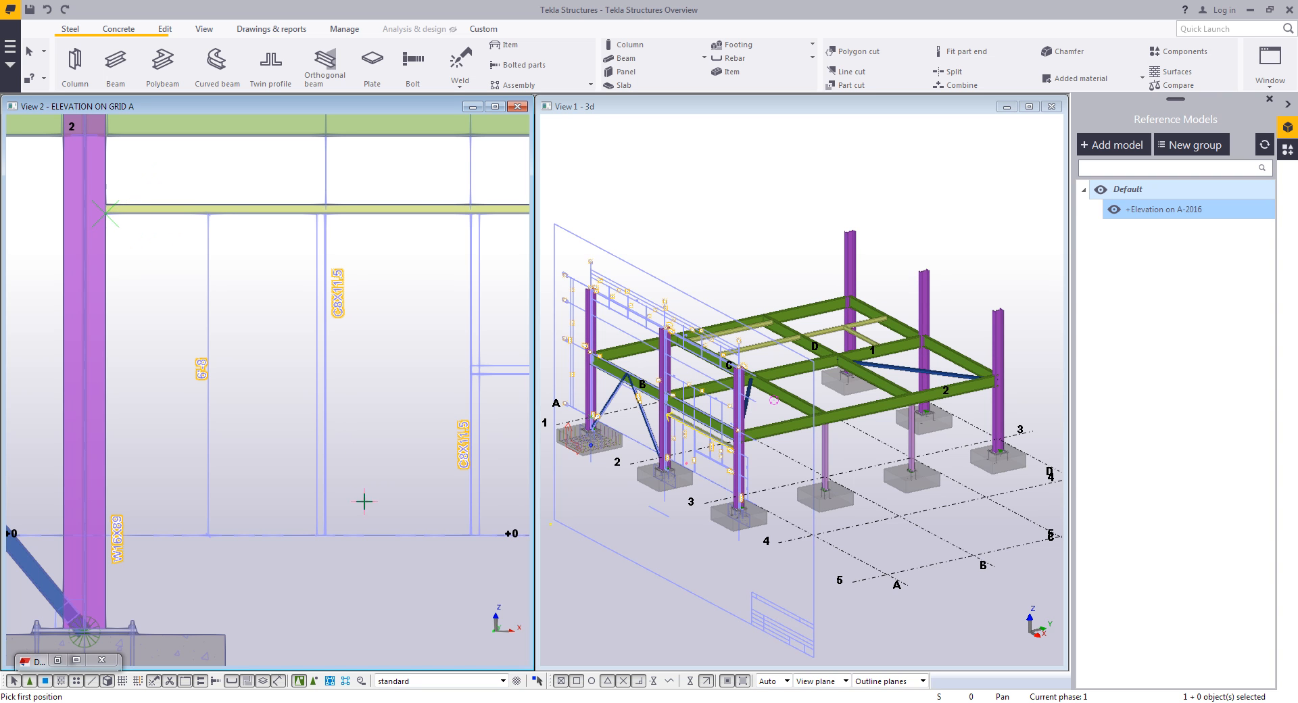
pyautogui.click(326, 483)
pyautogui.moveTo(385, 418); pyautogui.dragTo(269, 427, button='middle')
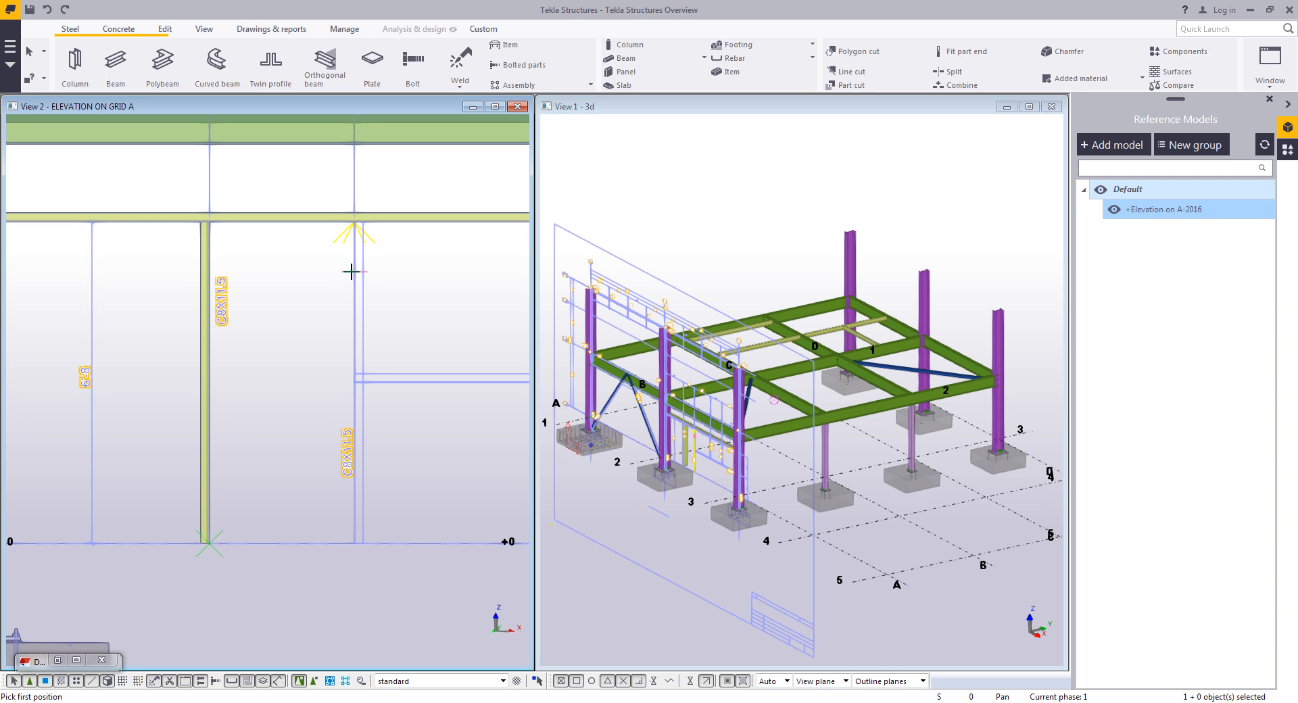
pyautogui.scroll(4, 350, 271)
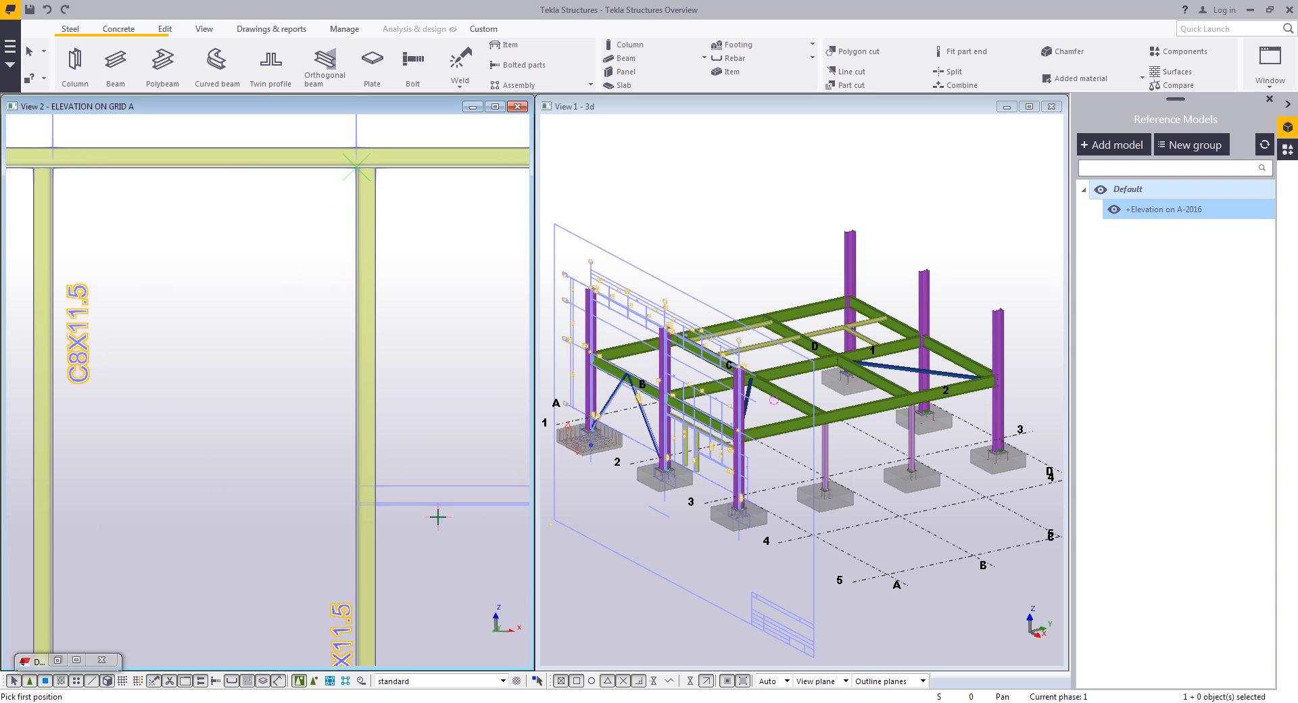
pyautogui.click(446, 506)
pyautogui.scroll(-5, 445, 506)
pyautogui.moveTo(445, 505); pyautogui.dragTo(206, 477, button='middle')
pyautogui.scroll(4, 427, 458)
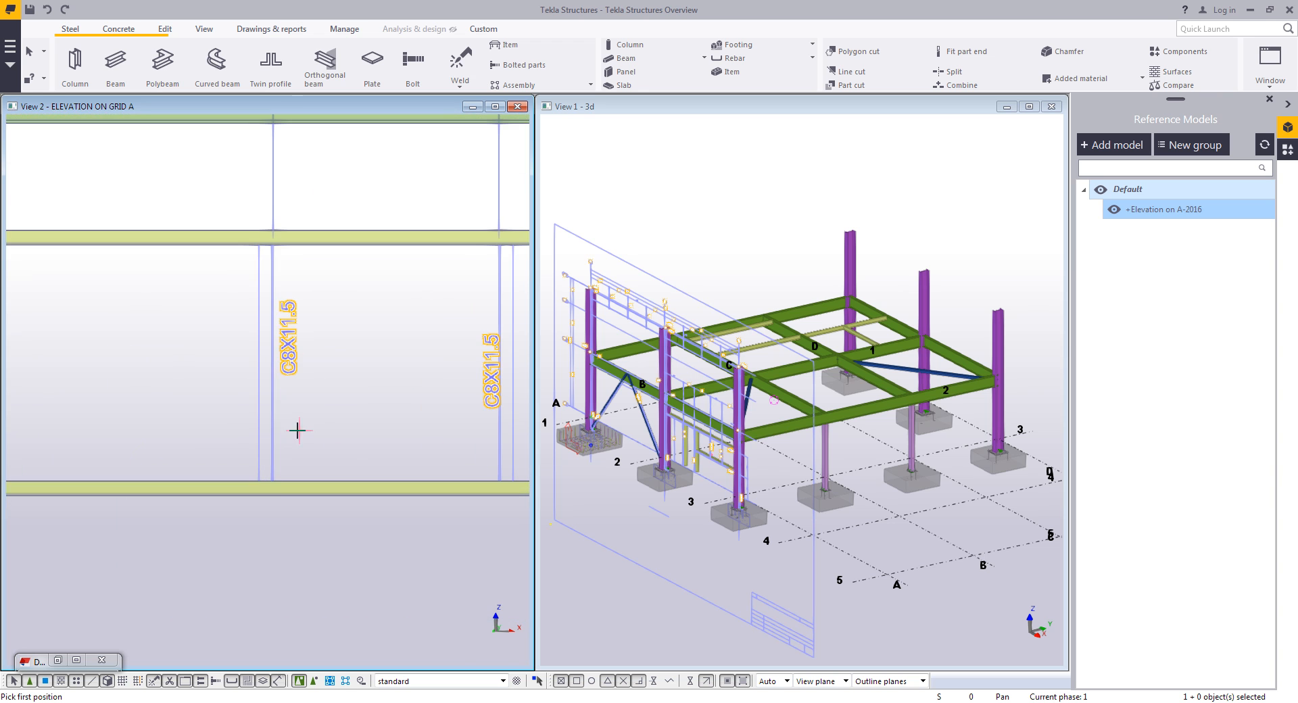
pyautogui.click(273, 428)
pyautogui.moveTo(408, 400); pyautogui.dragTo(312, 428, button='middle')
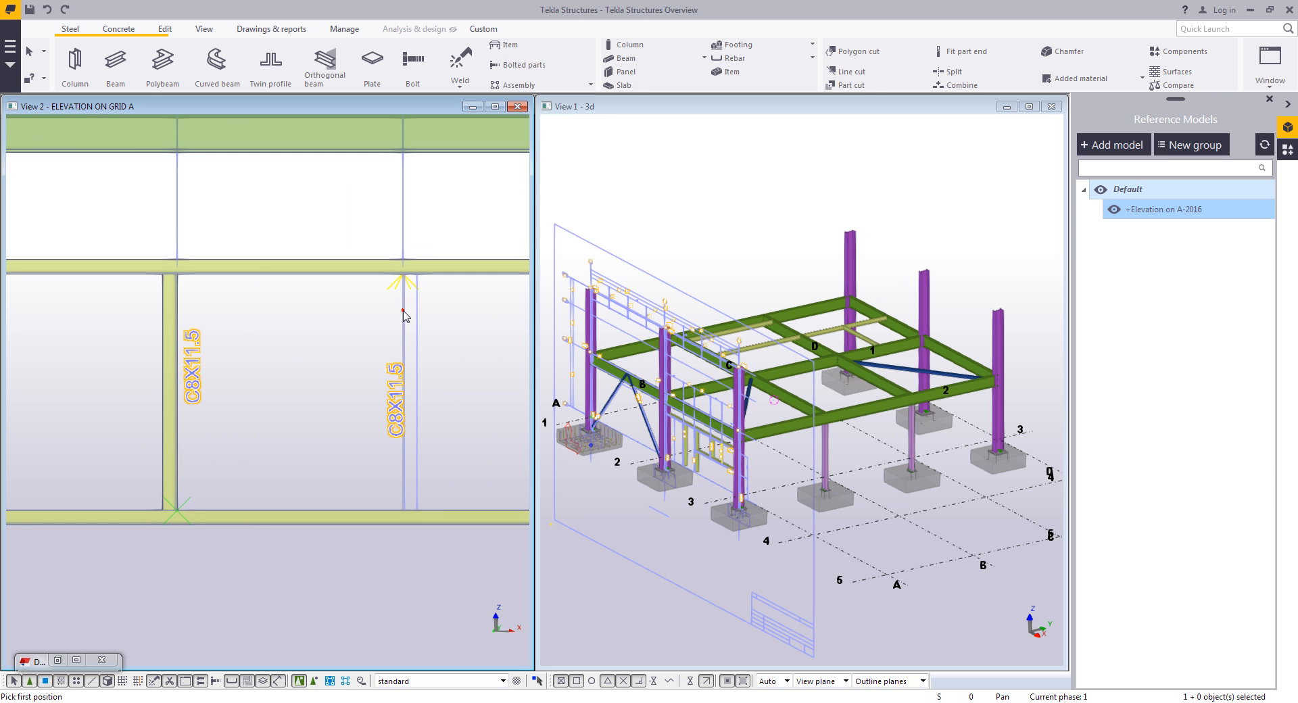
pyautogui.click(403, 311)
pyautogui.scroll(-5, 328, 336)
pyautogui.scroll(-2, 309, 481)
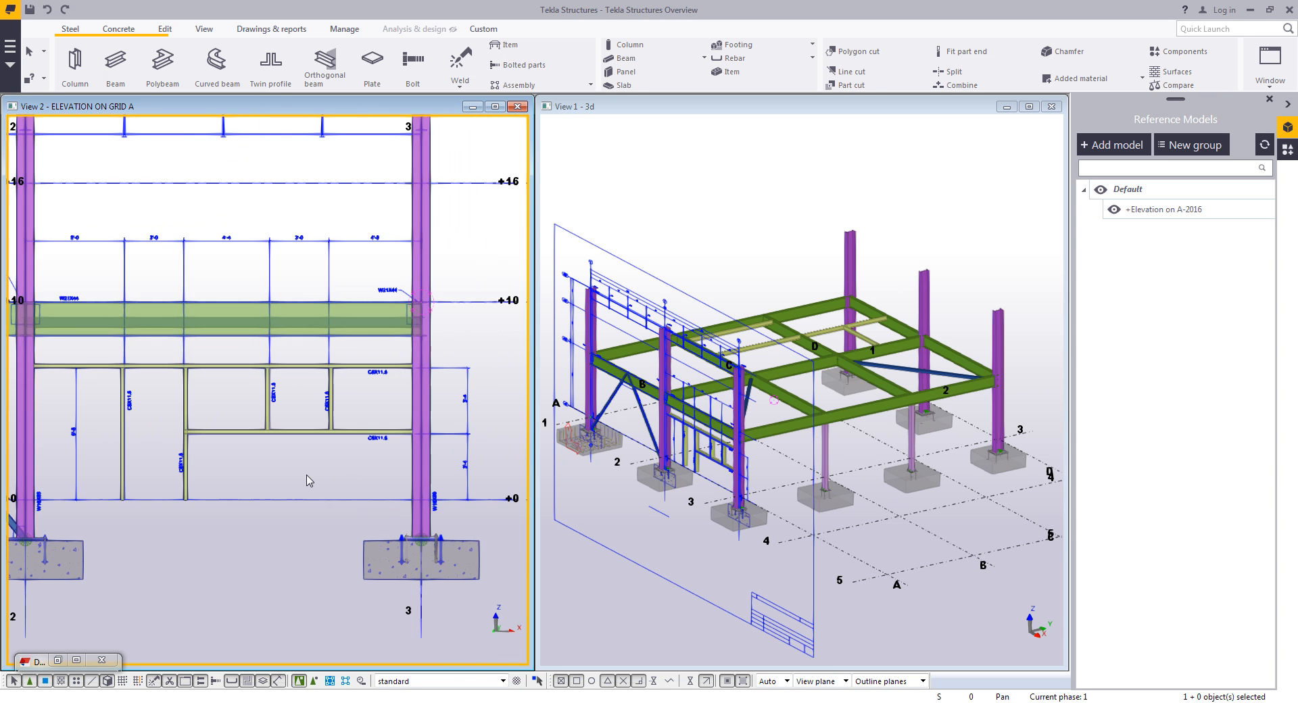
# - Turn on part labels showing Profile in the elevation view's advanced display settings and close the view properties
pyautogui.moveTo(288, 482); pyautogui.dragTo(311, 465, button='middle')
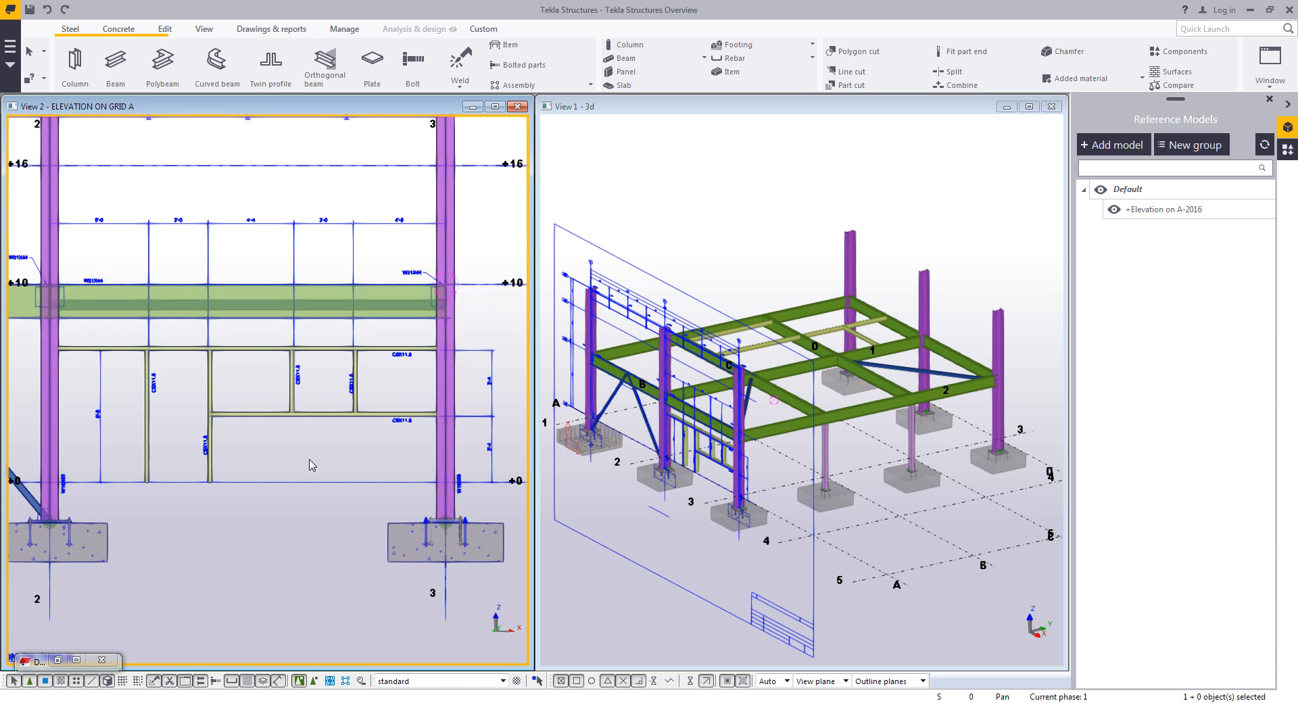
pyautogui.scroll(5, 311, 465)
pyautogui.doubleClick(352, 424)
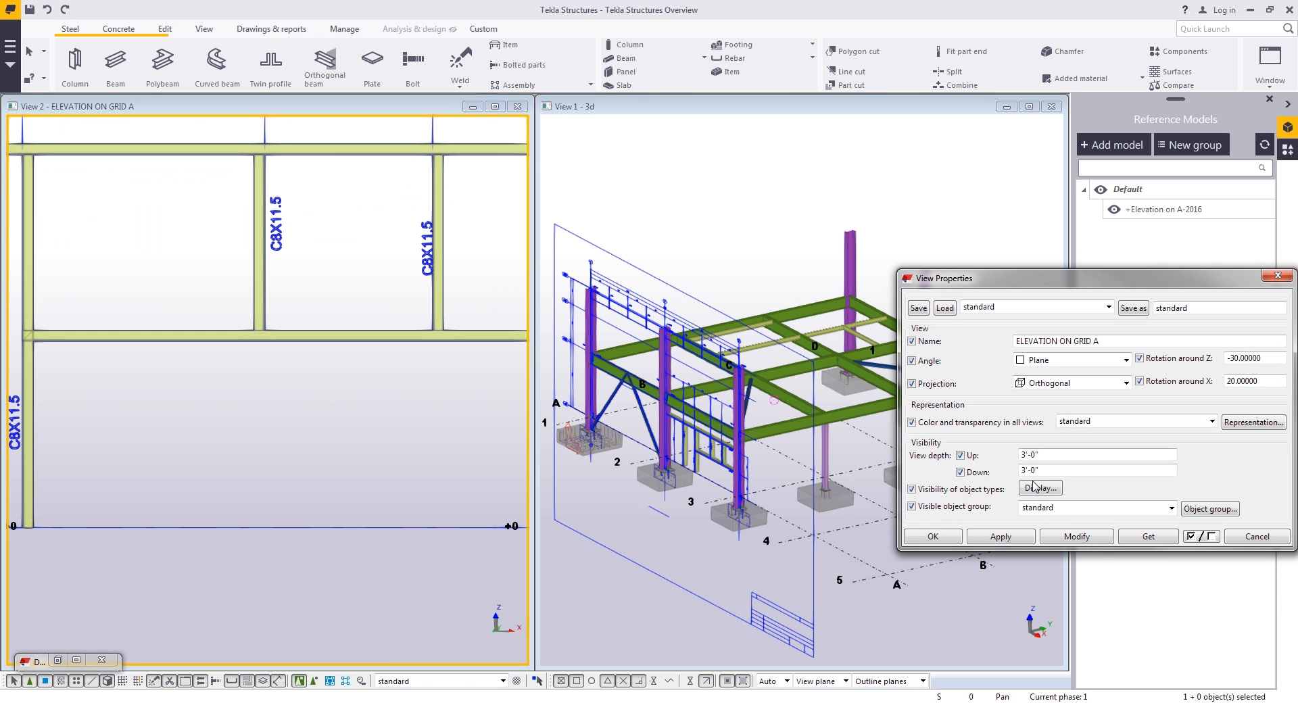
pyautogui.click(1033, 487)
pyautogui.moveTo(486, 102); pyautogui.dragTo(897, 124)
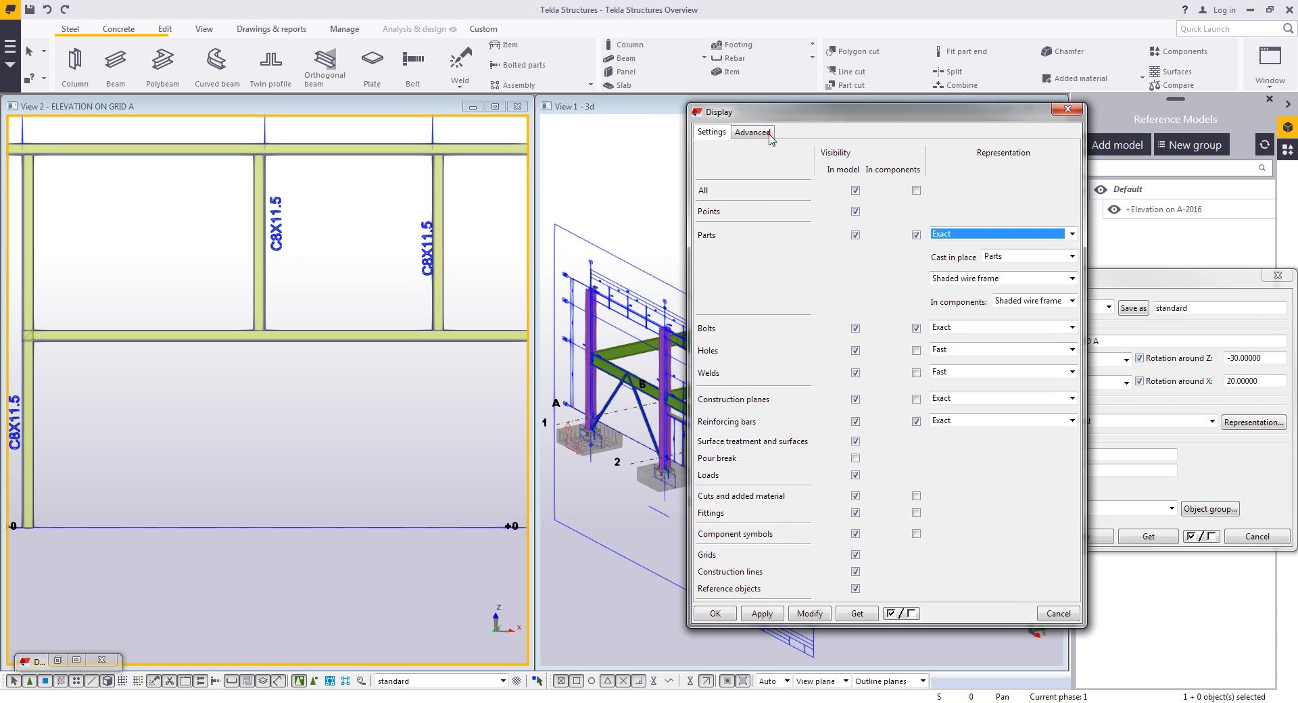
pyautogui.click(752, 131)
pyautogui.click(770, 204)
pyautogui.click(990, 222)
pyautogui.click(936, 316)
pyautogui.click(828, 286)
pyautogui.click(932, 296)
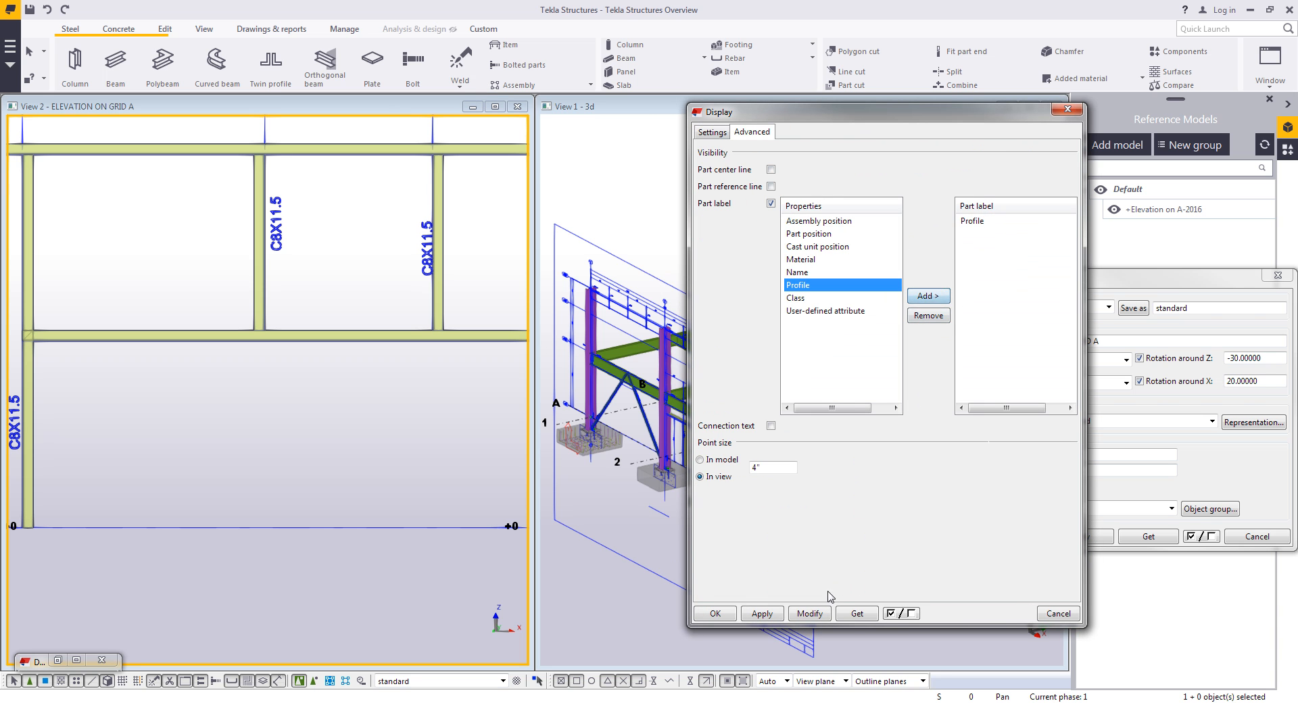
pyautogui.click(809, 613)
pyautogui.click(1058, 613)
pyautogui.scroll(3, 311, 325)
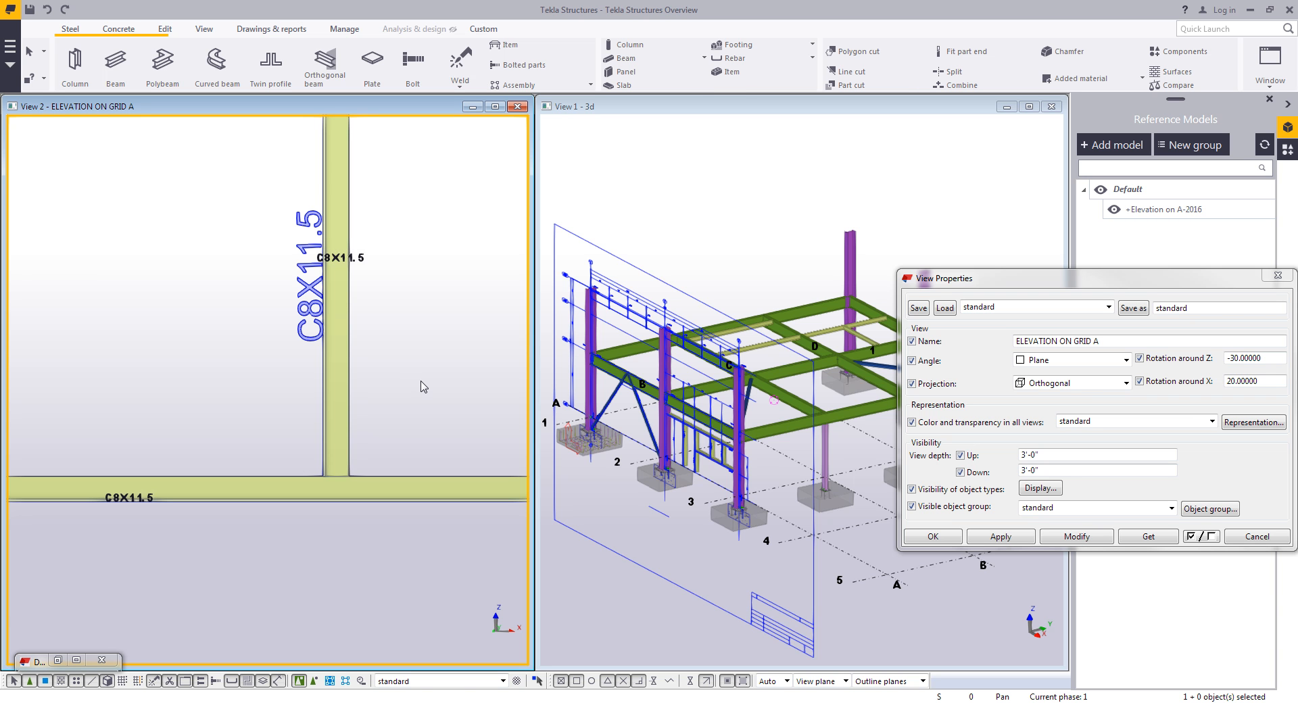
pyautogui.scroll(-5, 423, 386)
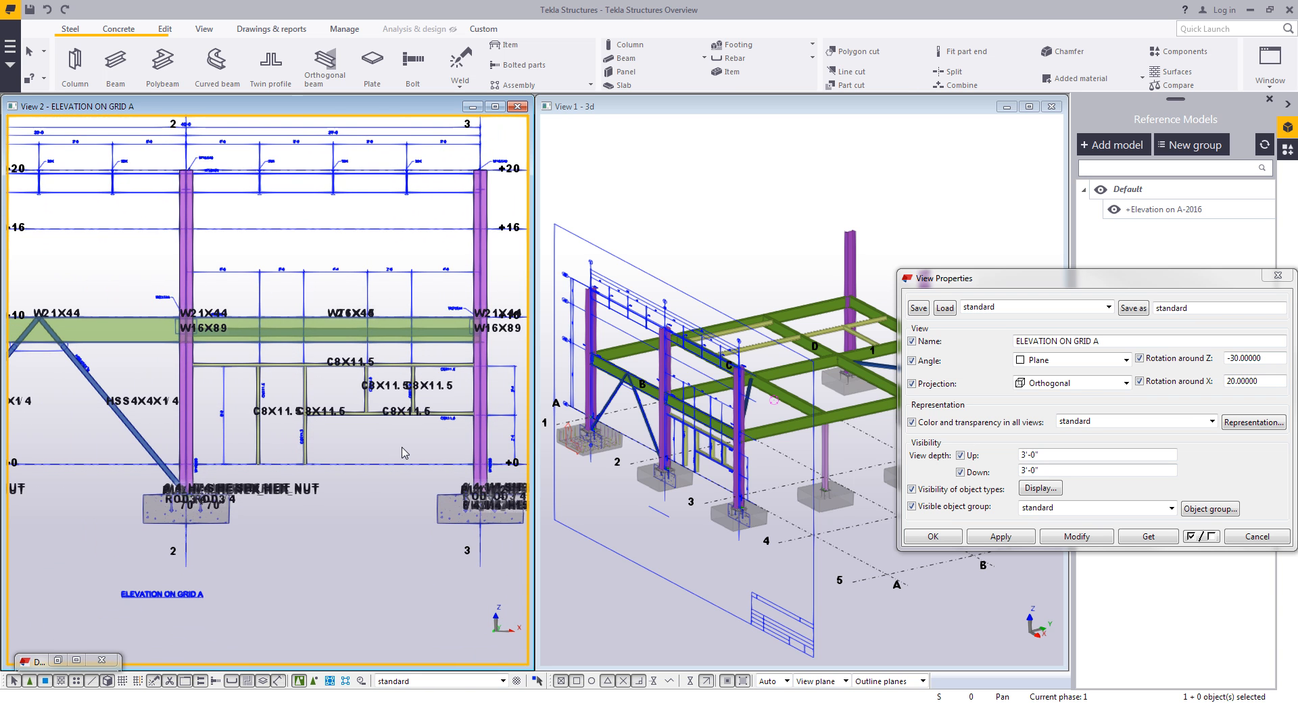
pyautogui.click(1275, 277)
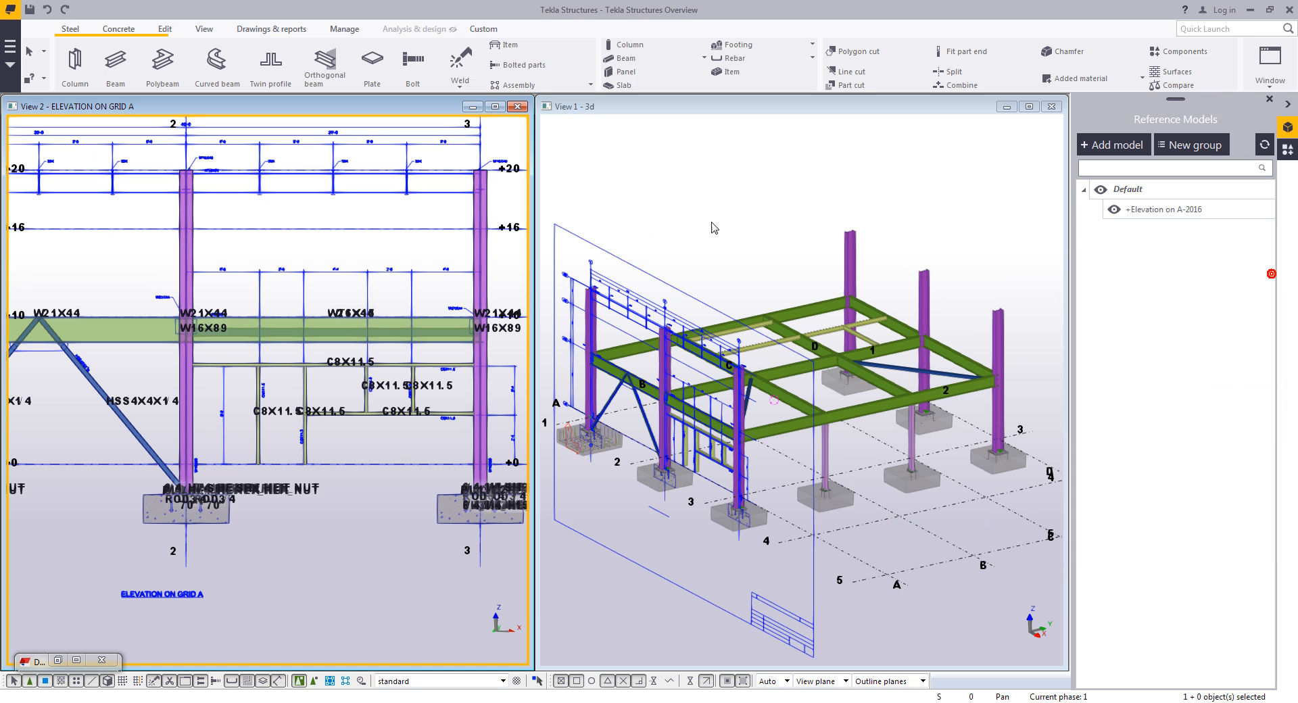
# - Hide the +Elevation on A-2016 reference model and close the elevation view
pyautogui.click(1114, 209)
pyautogui.click(522, 106)
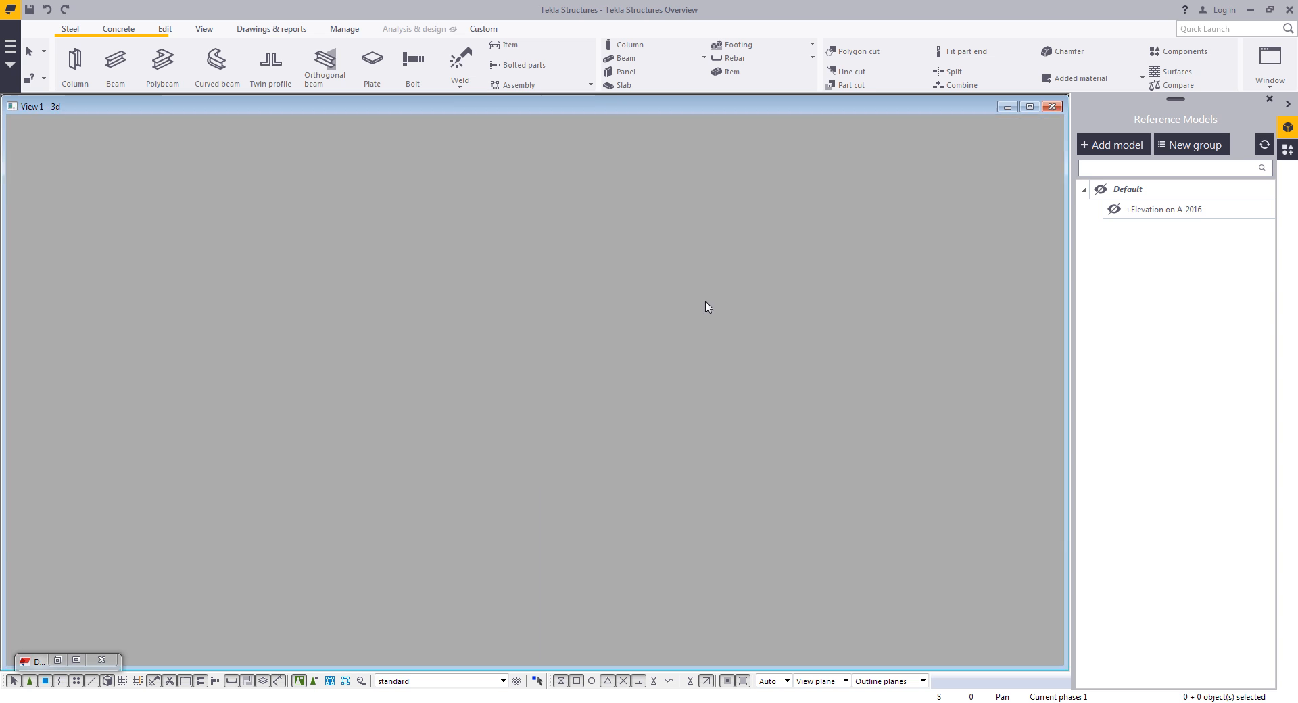
# - Add +Ducting Bus.dwg from the Reference Files folder as a new reference model
pyautogui.click(1122, 144)
pyautogui.click(340, 102)
pyautogui.click(284, 116)
pyautogui.click(379, 122)
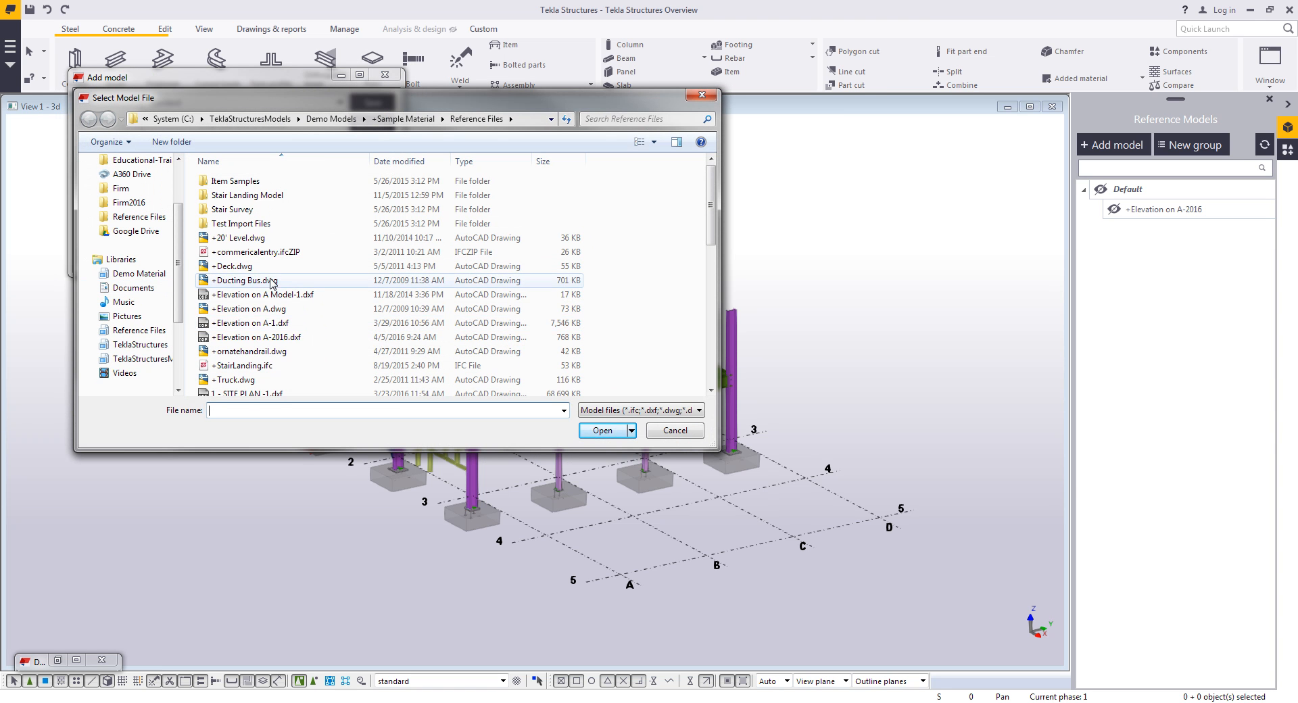
pyautogui.doubleClick(245, 280)
pyautogui.click(106, 254)
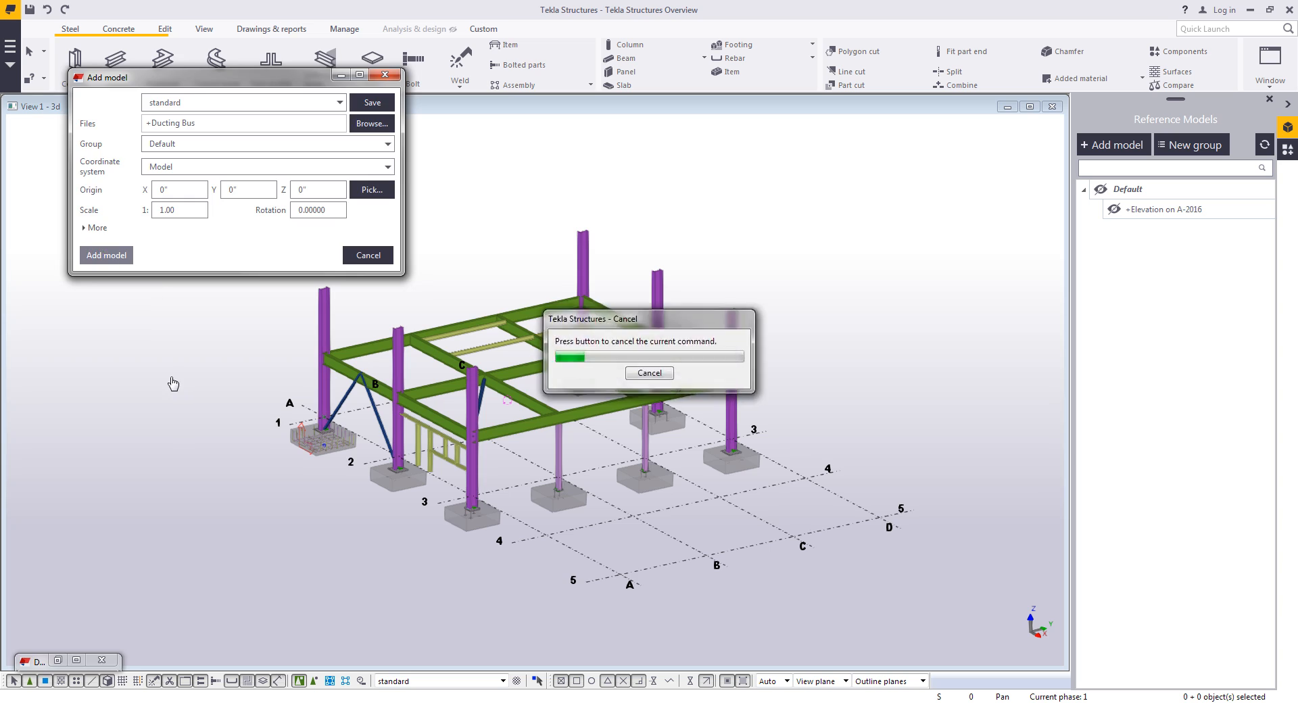
pyautogui.scroll(6, 439, 383)
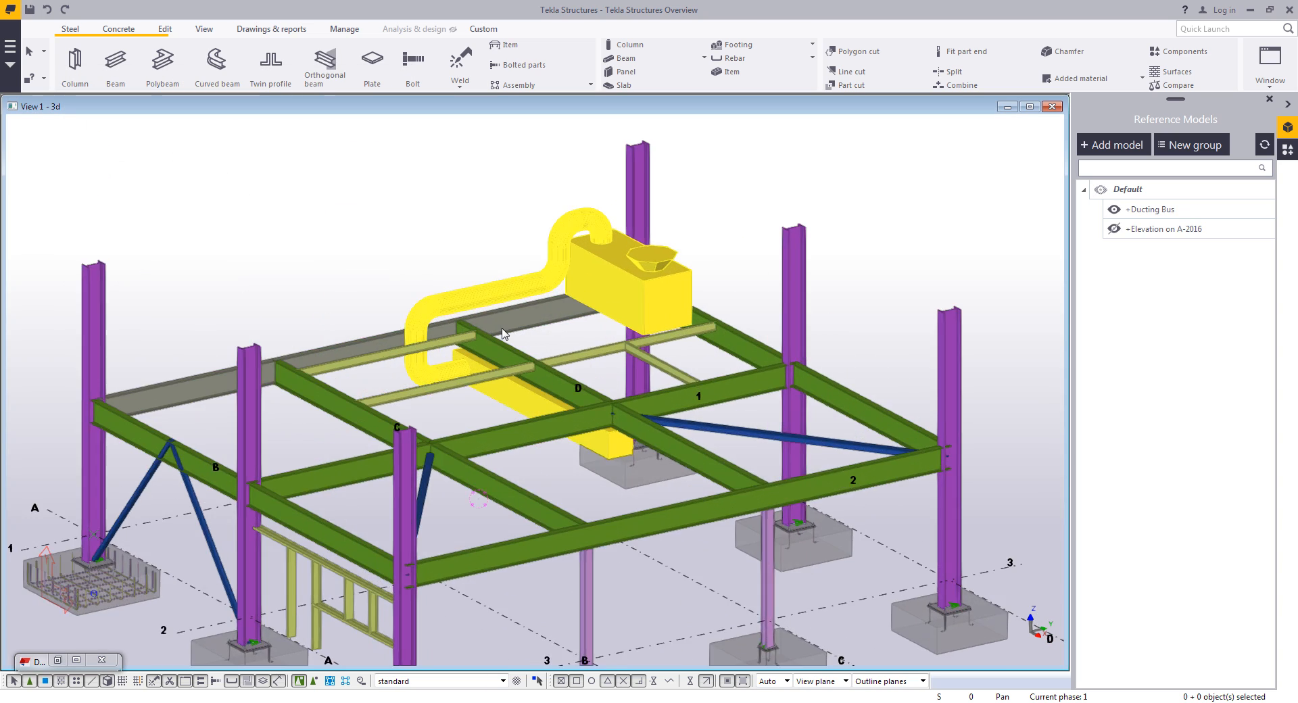
pyautogui.keyDown('ctrl'); pyautogui.moveTo(565, 353); pyautogui.dragTo(766, 343, button='middle'); pyautogui.keyUp('ctrl')
pyautogui.scroll(4, 472, 379)
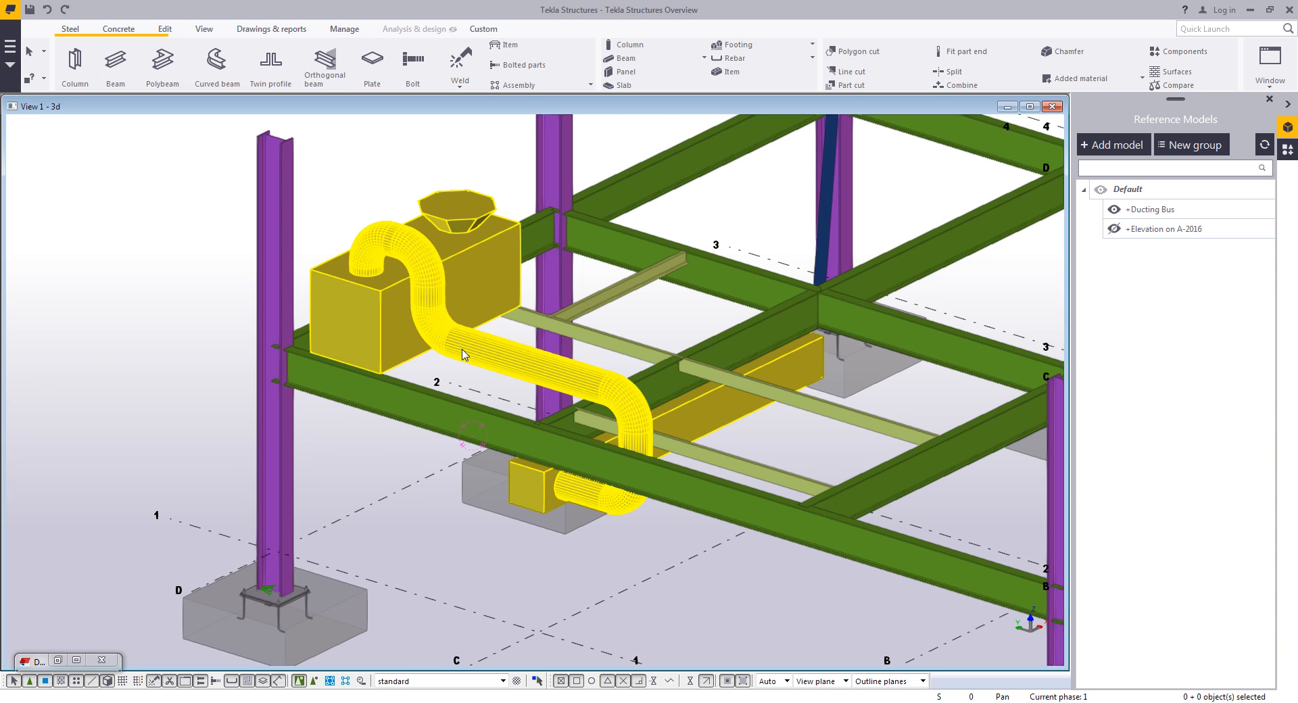
# - Set the work plane parallel to the XY(Z) plane in the 3D view
pyautogui.click(116, 63)
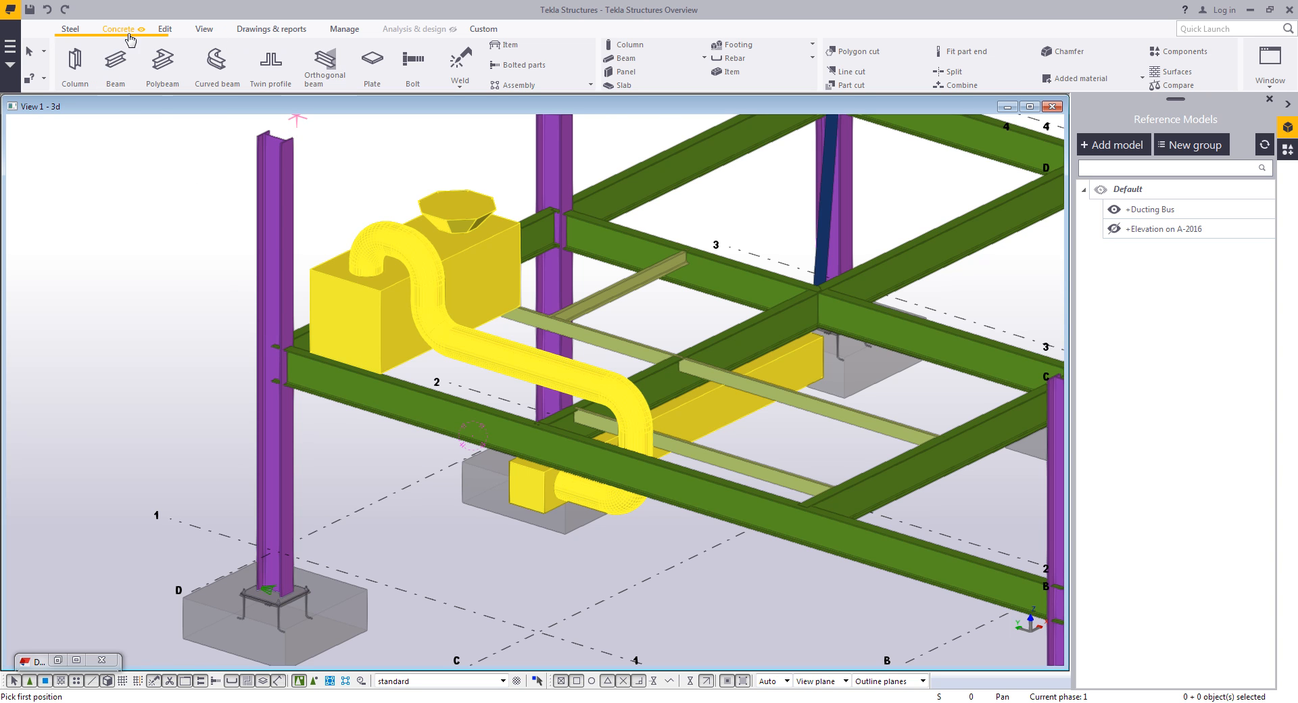
pyautogui.click(201, 30)
pyautogui.click(373, 82)
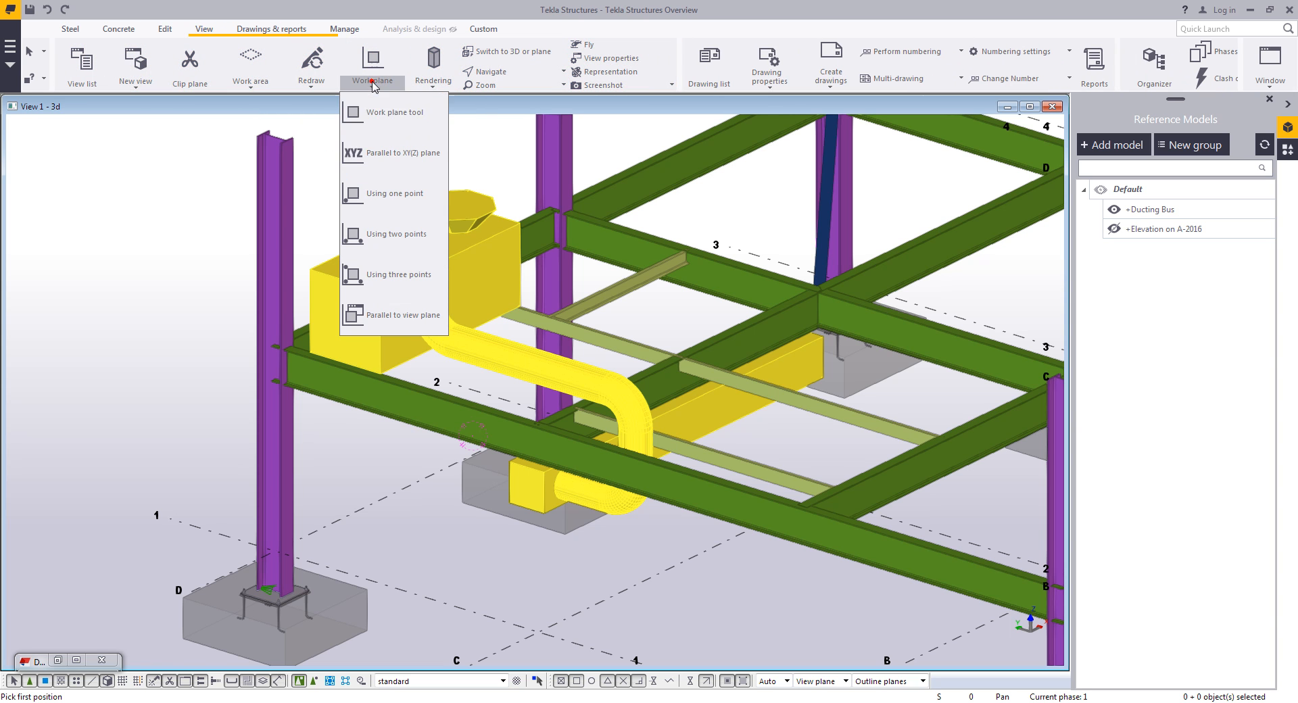
pyautogui.click(389, 154)
pyautogui.click(106, 236)
pyautogui.click(220, 235)
# - Switch the reference objects to transparent rendering and interrupt the running Beam command
pyautogui.scroll(4, 405, 352)
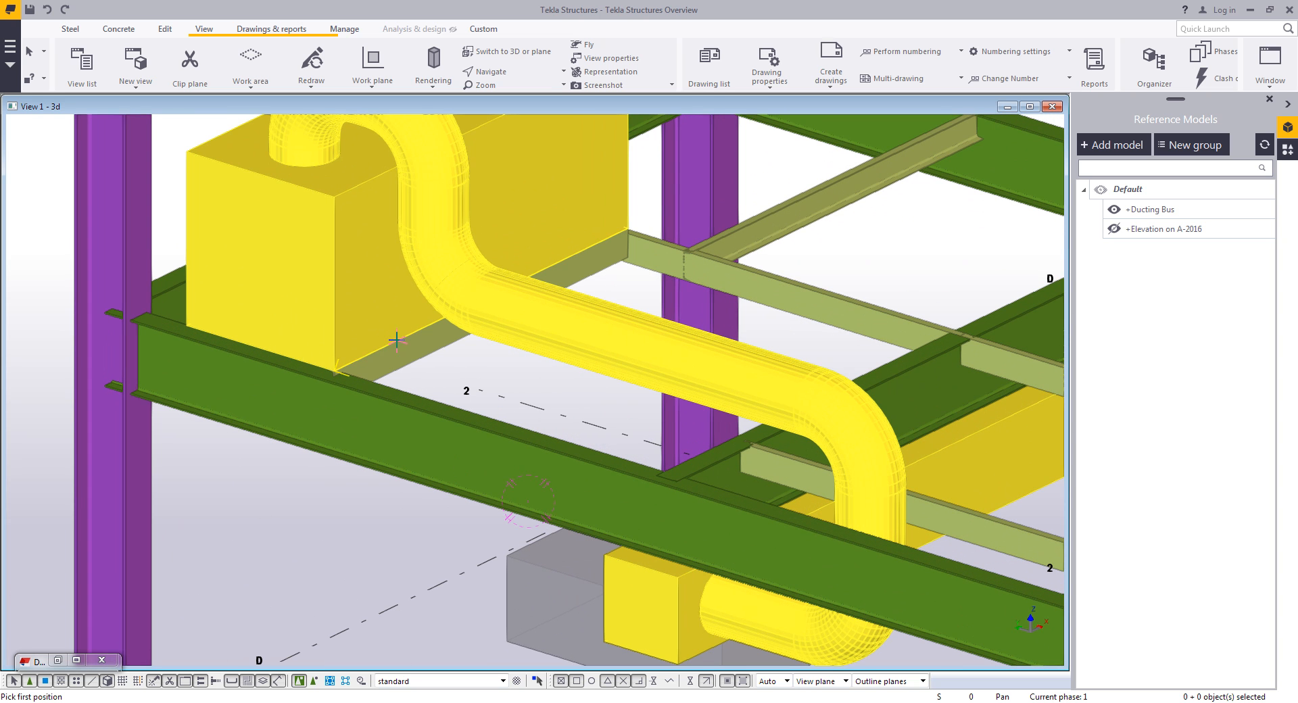
pyautogui.hotkey('shift', '2')
pyautogui.keyDown('ctrl'); pyautogui.moveTo(397, 235); pyautogui.dragTo(344, 258, button='middle'); pyautogui.keyUp('ctrl')
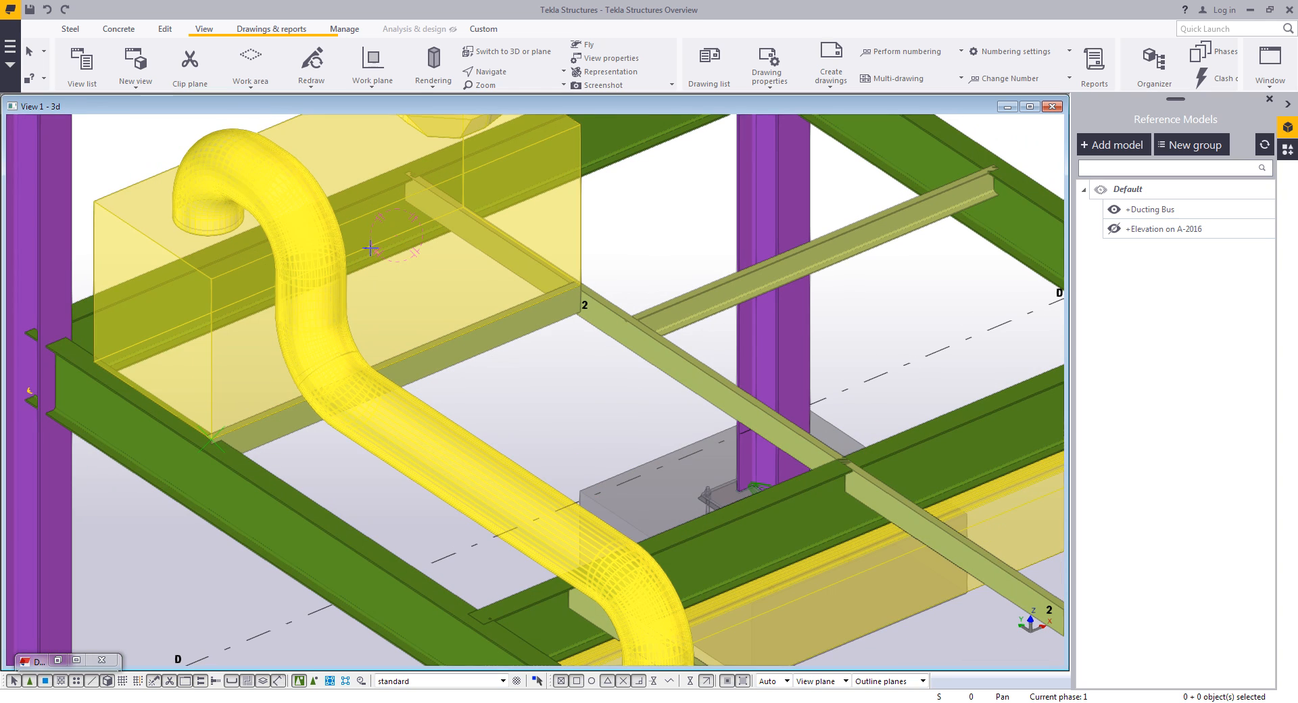
pyautogui.rightClick(431, 293)
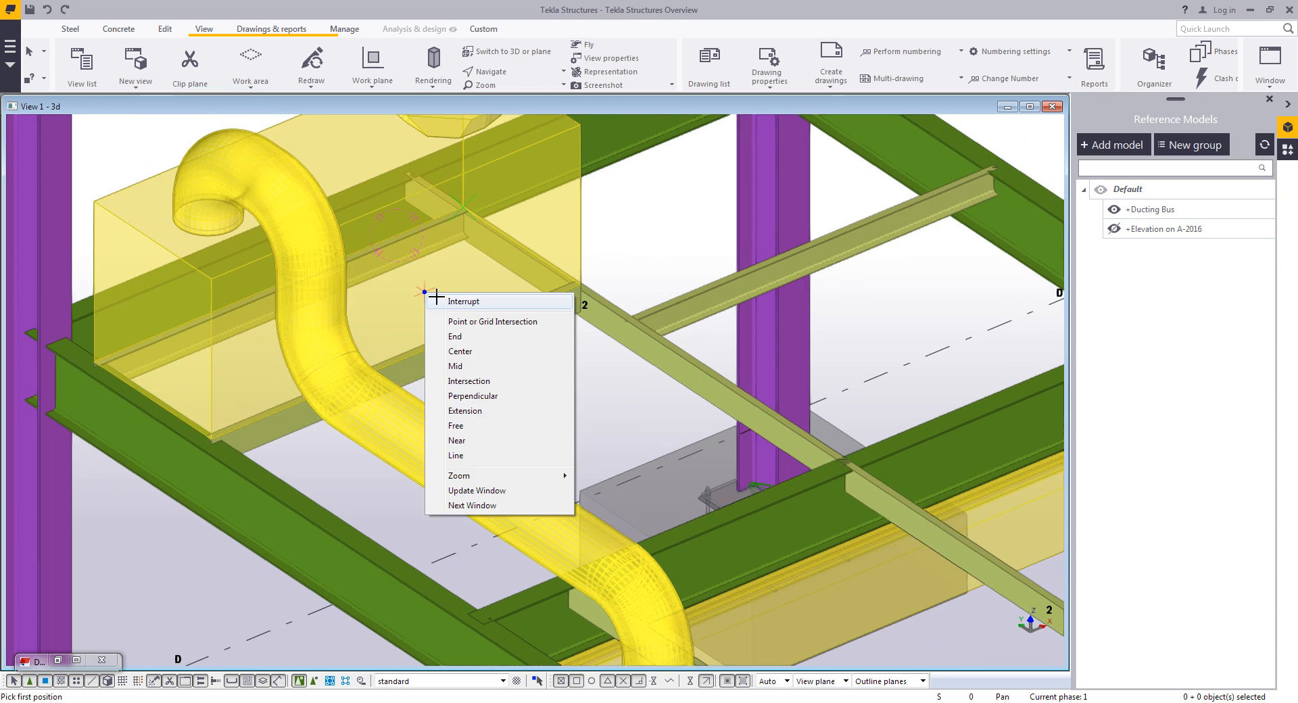
pyautogui.click(441, 300)
pyautogui.scroll(-2, 458, 336)
pyautogui.moveTo(454, 329)
pyautogui.keyDown('ctrl'); pyautogui.mouseDown(button='middle')
pyautogui.moveTo(377, 313)
pyautogui.moveTo(353, 332)
pyautogui.moveTo(473, 326)
pyautogui.mouseUp(button='middle'); pyautogui.keyUp('ctrl')
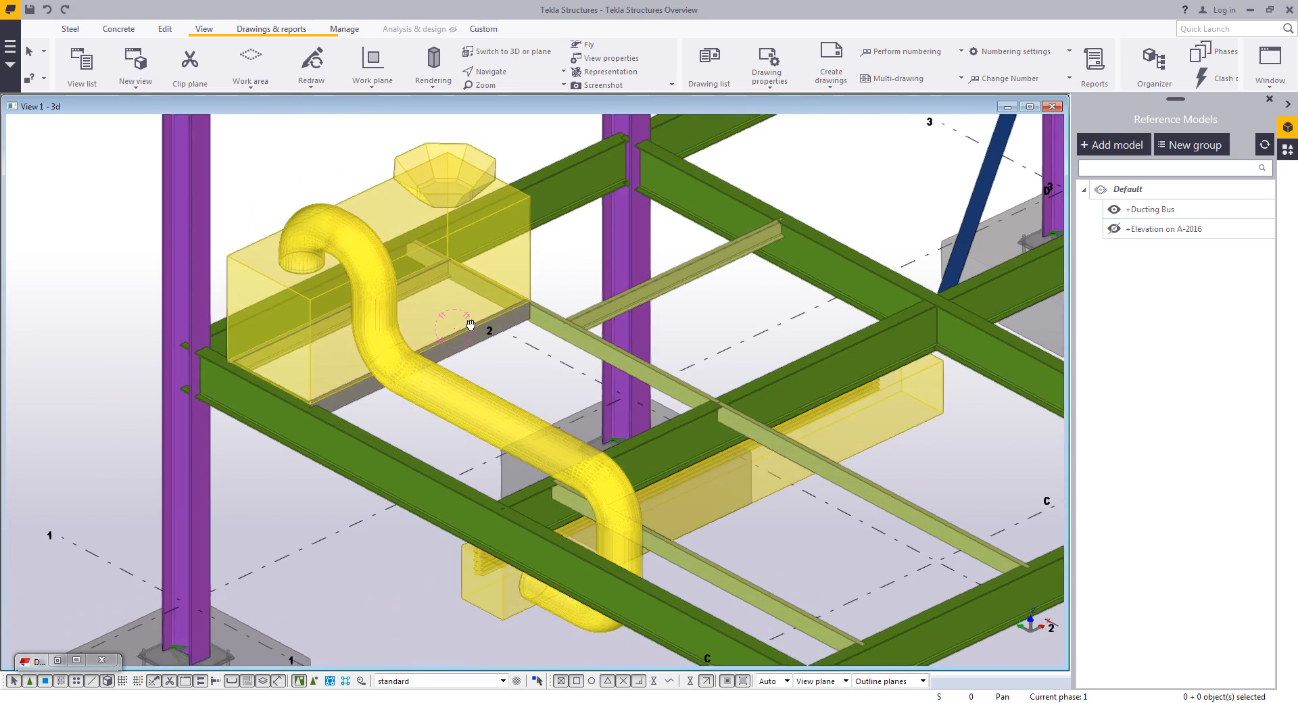
# - Hide the +Ducting Bus reference model to show the steel frame alone
pyautogui.click(1113, 210)
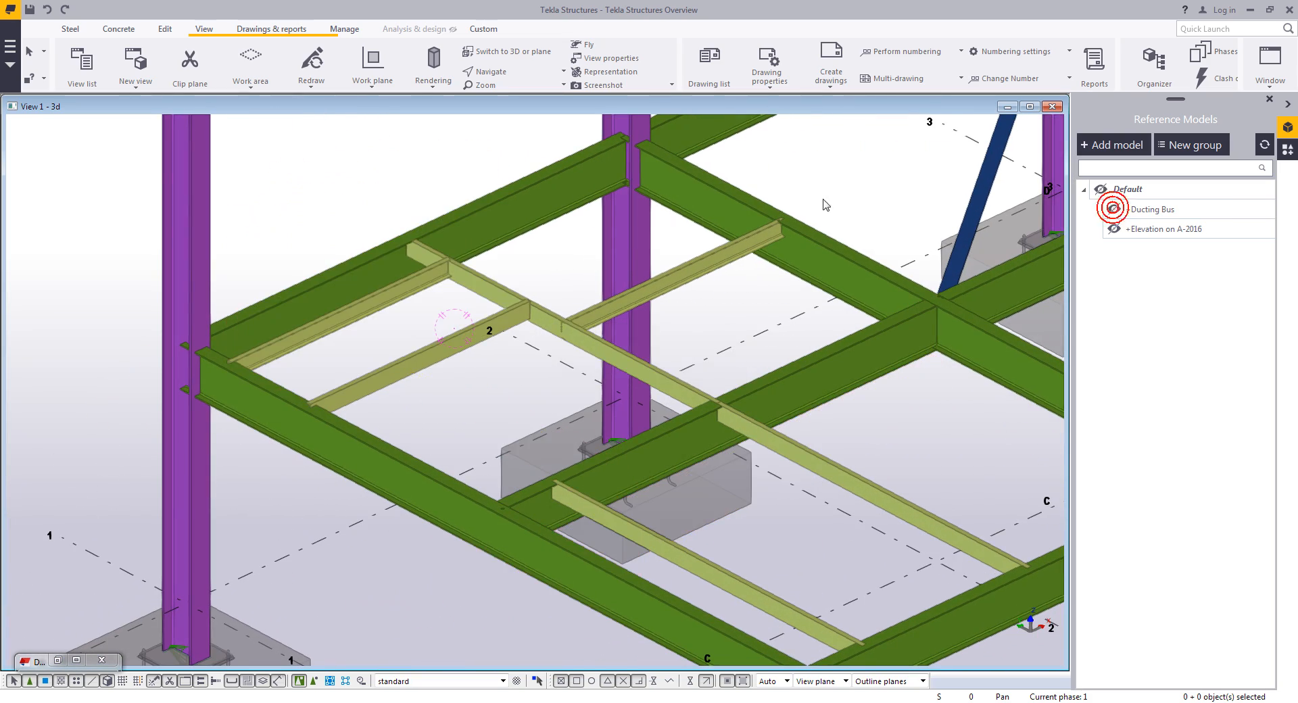
pyautogui.scroll(-5, 836, 195)
pyautogui.moveTo(829, 295); pyautogui.dragTo(496, 367, button='middle')
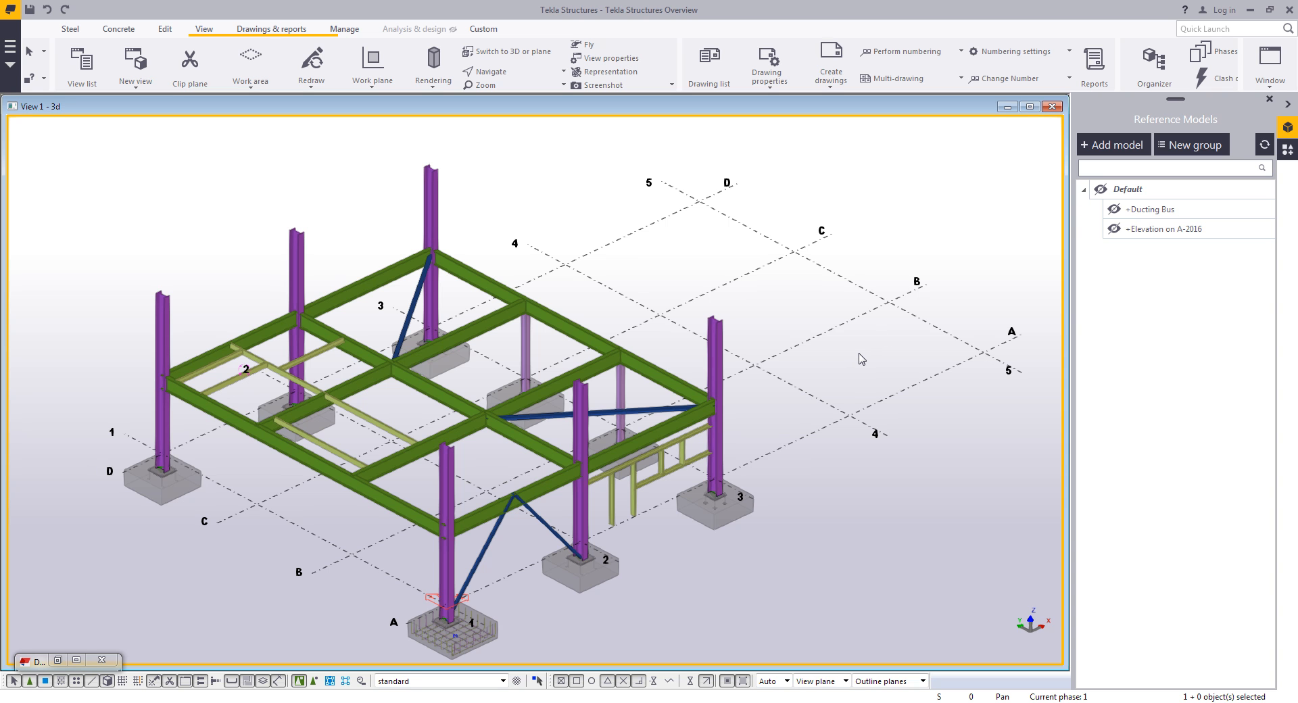
# - Add +commericalentry.ifcZIP from the Reference Files folder as a reference model and expand the work area to include it
pyautogui.click(1115, 144)
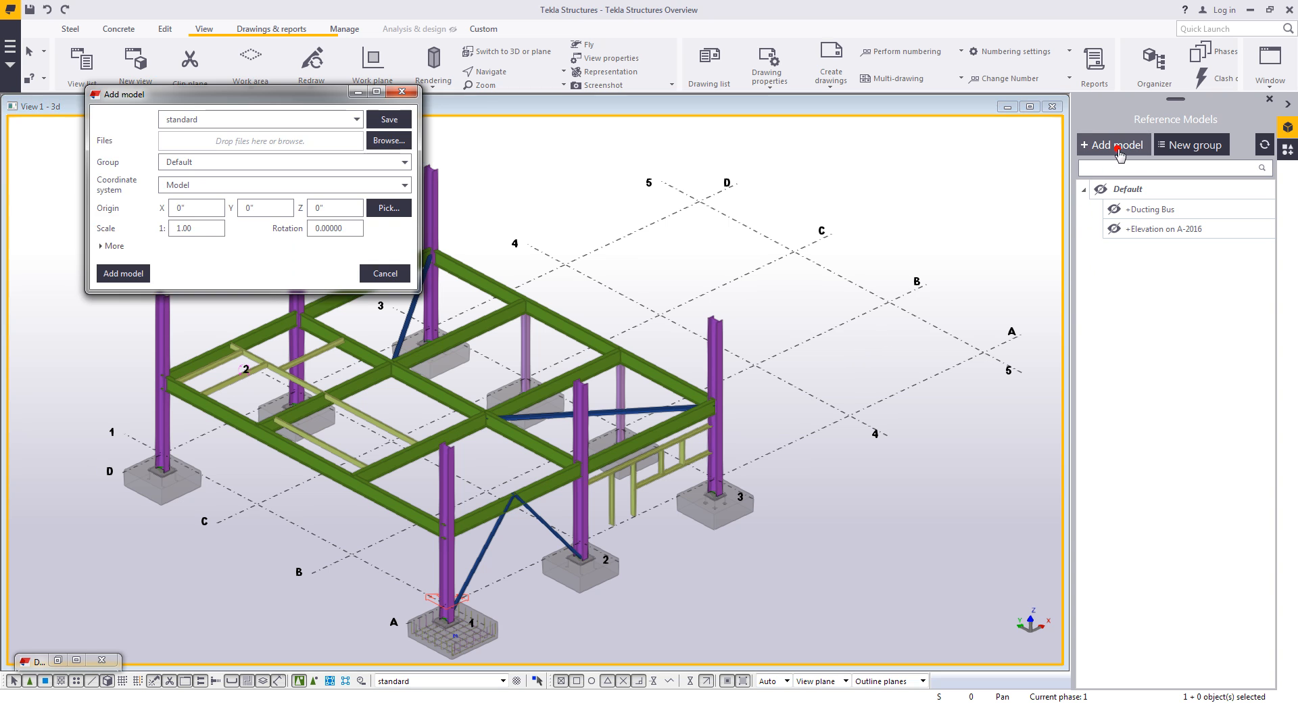
pyautogui.click(378, 140)
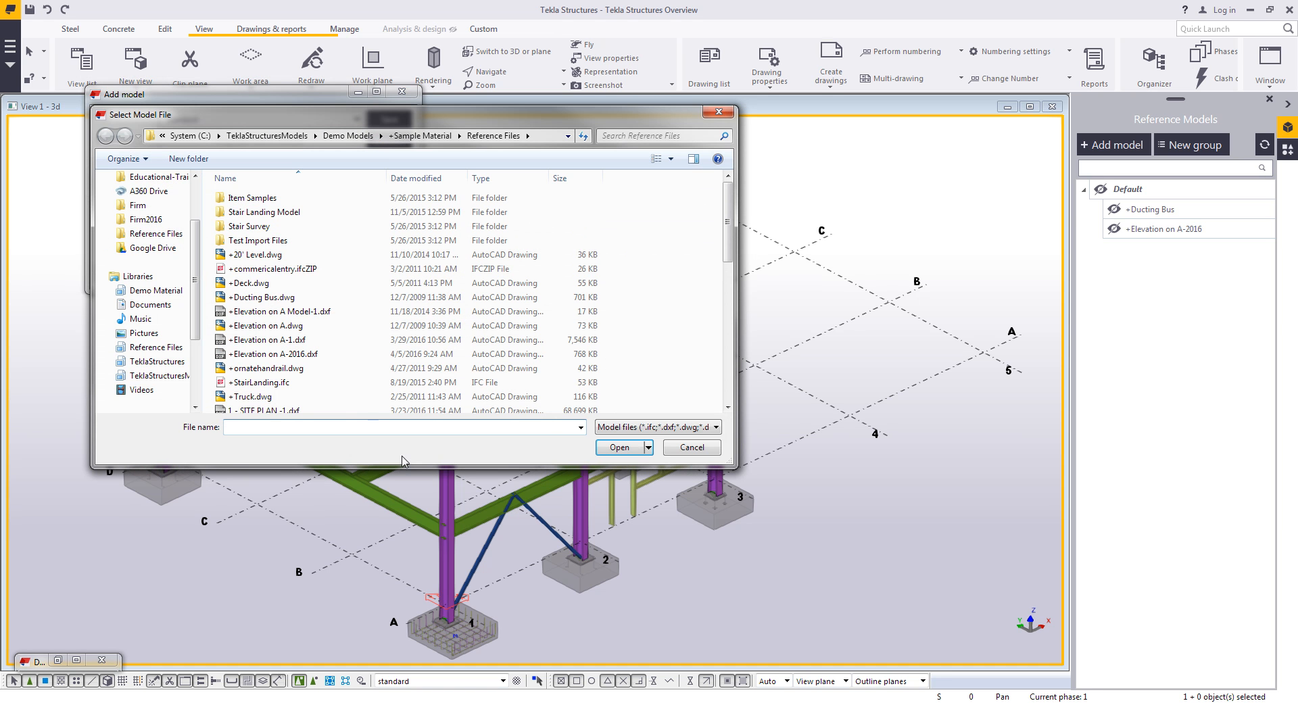
pyautogui.click(284, 268)
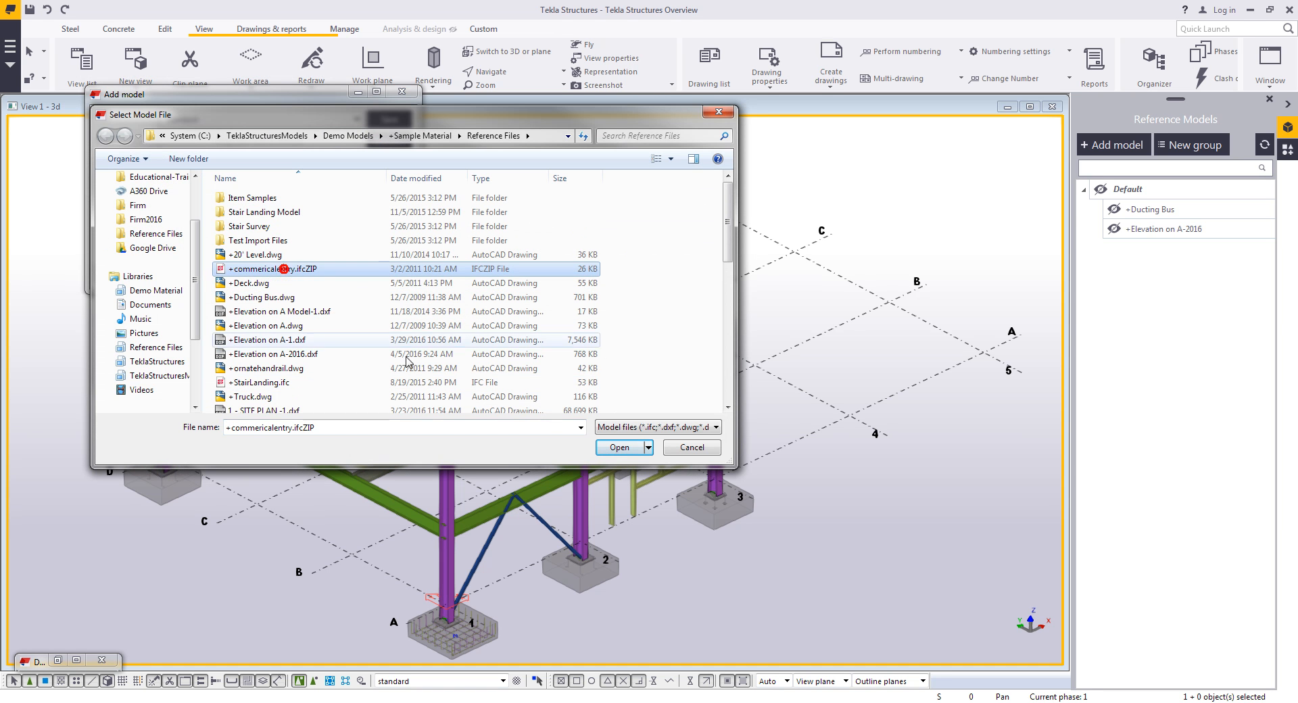
pyautogui.click(619, 447)
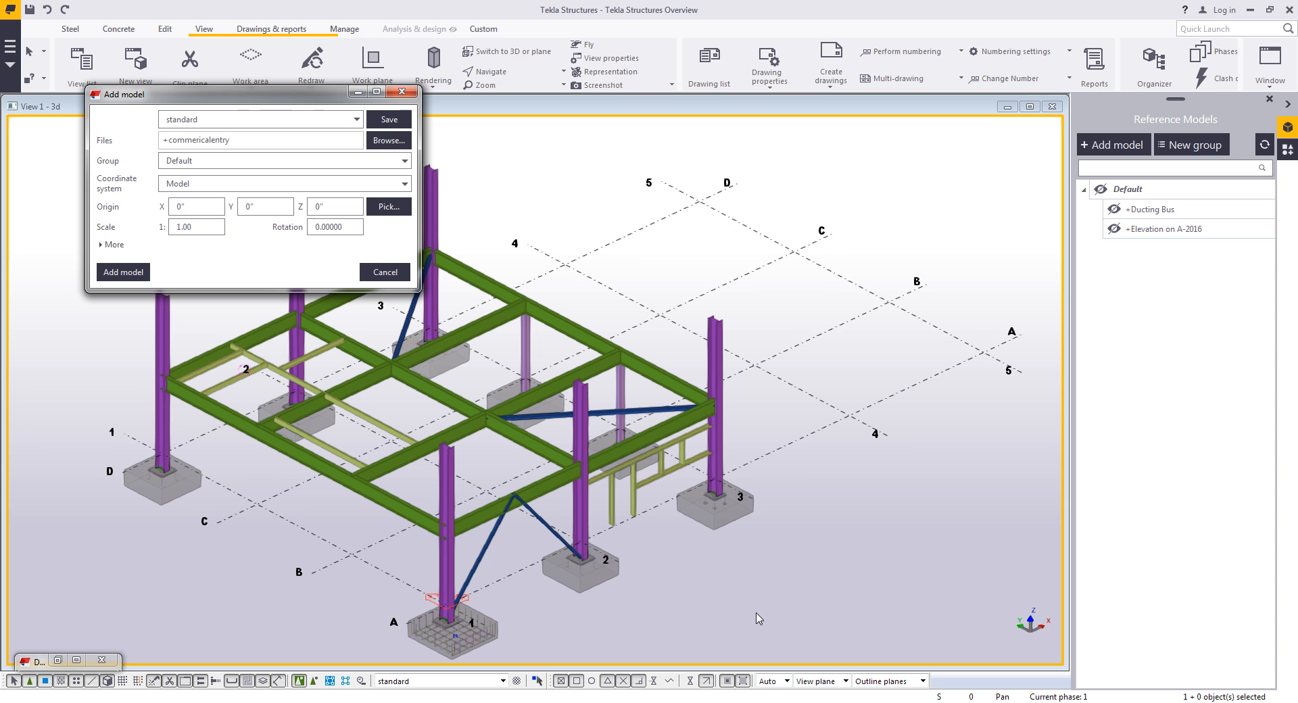
pyautogui.click(123, 272)
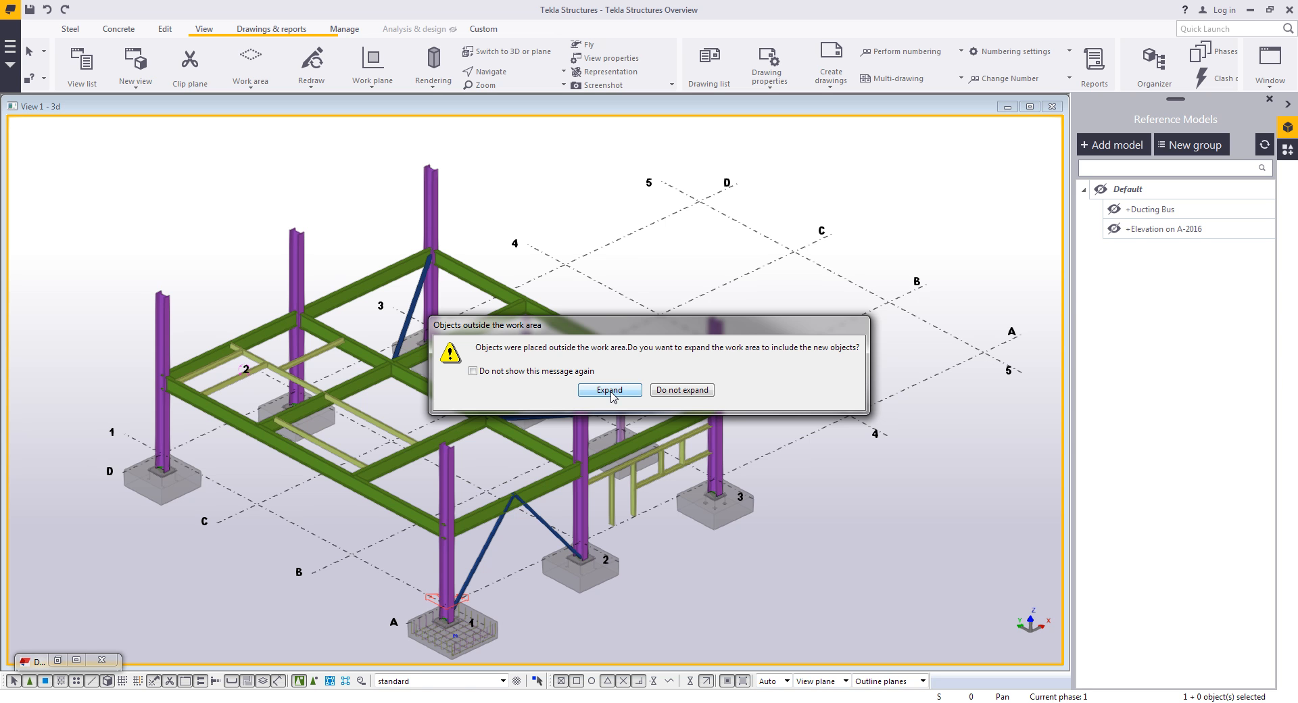
pyautogui.click(610, 391)
# - Convert the +commericalentry reference model's IFC objects into native Tekla parts and review the conversion list
pyautogui.scroll(3, 594, 399)
pyautogui.keyDown('ctrl'); pyautogui.moveTo(448, 316); pyautogui.dragTo(435, 444, button='middle'); pyautogui.keyUp('ctrl')
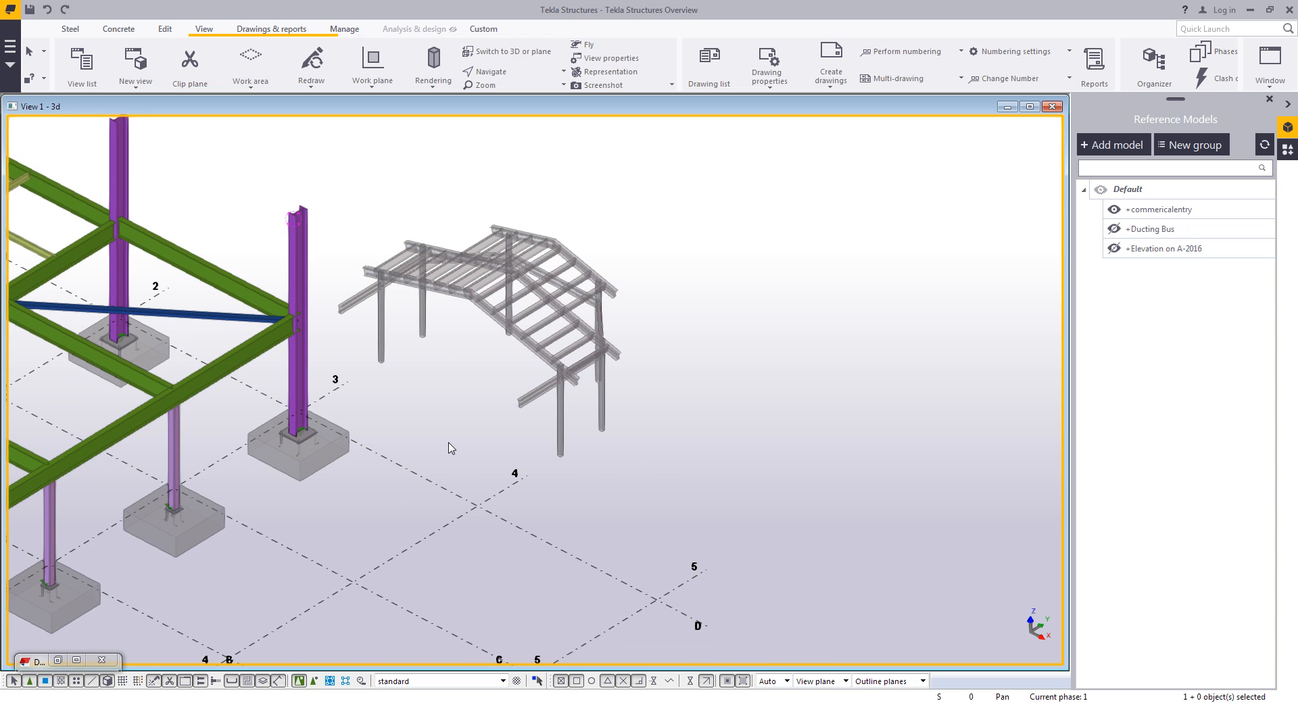
pyautogui.click(527, 357)
pyautogui.keyDown('ctrl'); pyautogui.moveTo(527, 350); pyautogui.dragTo(437, 430, button='middle'); pyautogui.keyUp('ctrl')
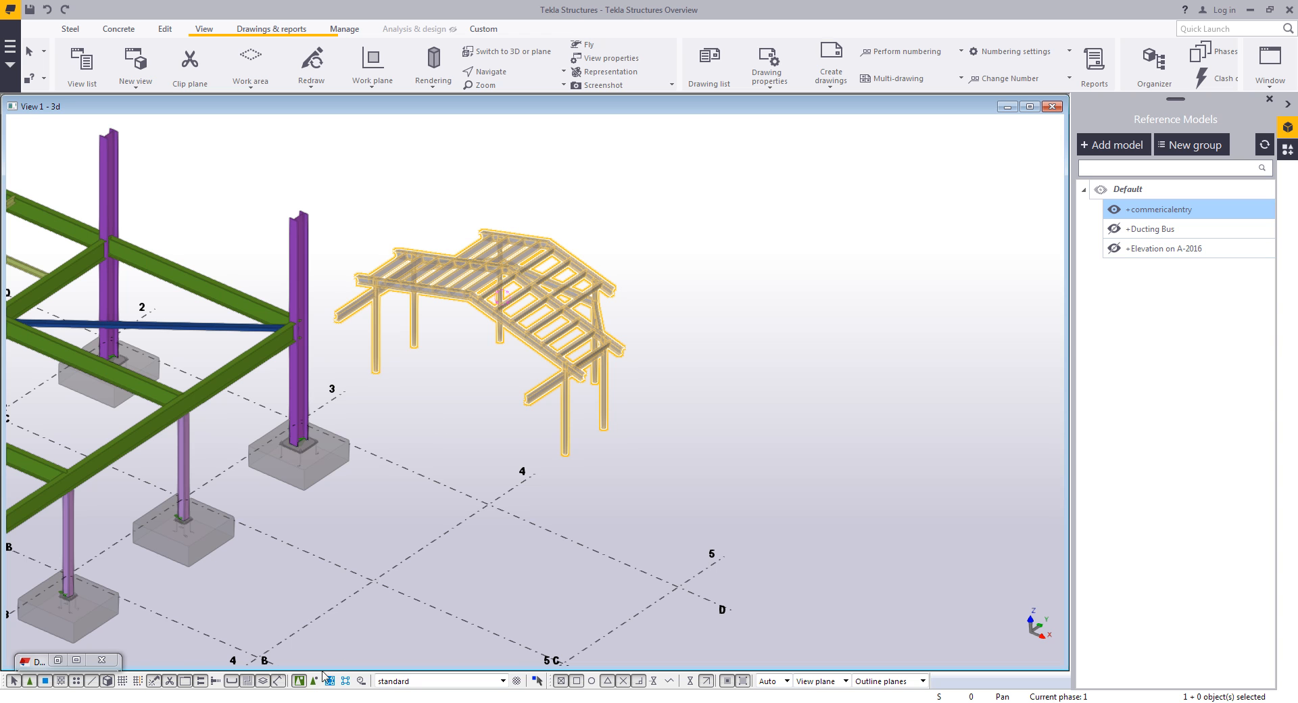
pyautogui.click(428, 400)
pyautogui.moveTo(742, 444); pyautogui.dragTo(359, 175)
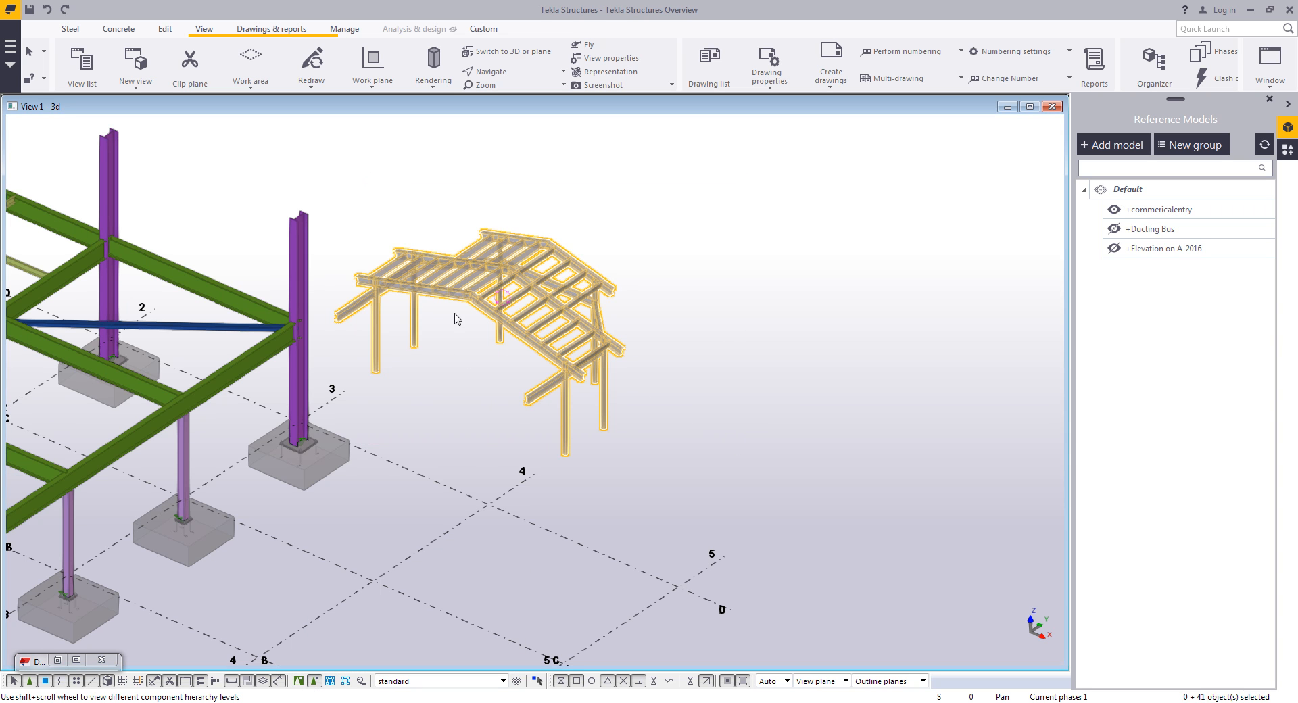
pyautogui.click(344, 30)
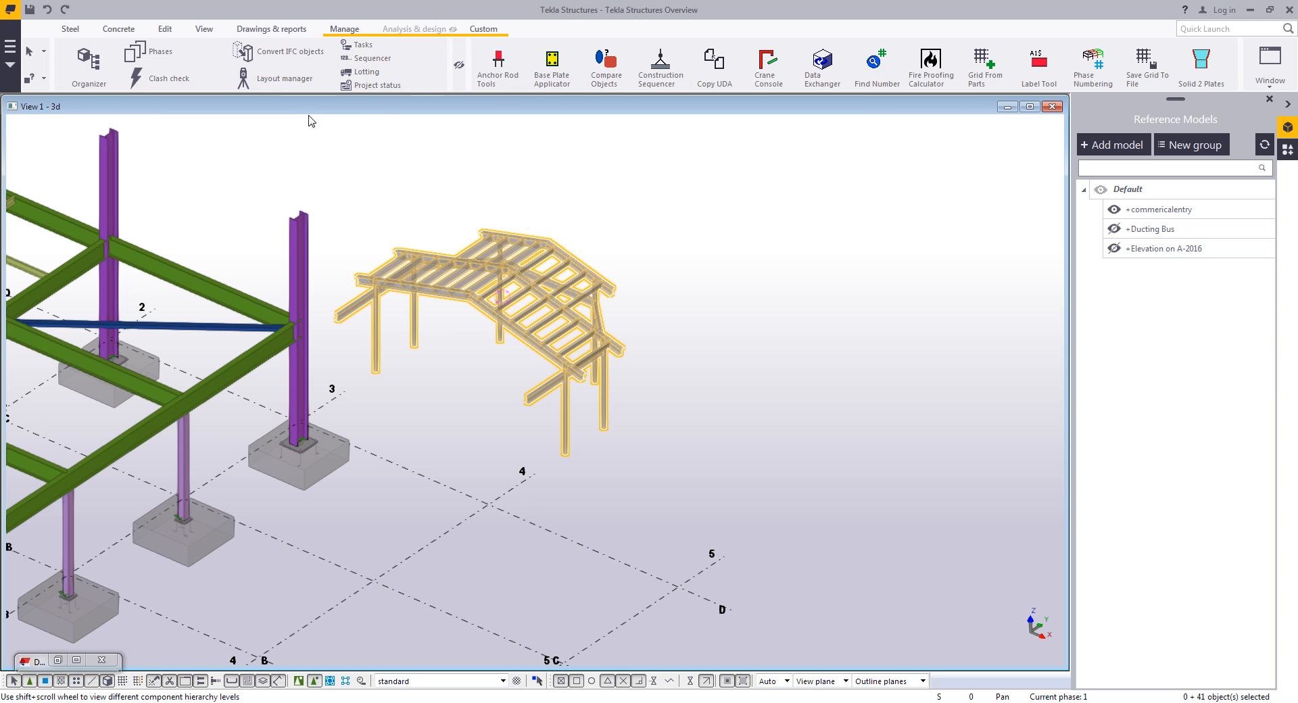
pyautogui.click(276, 53)
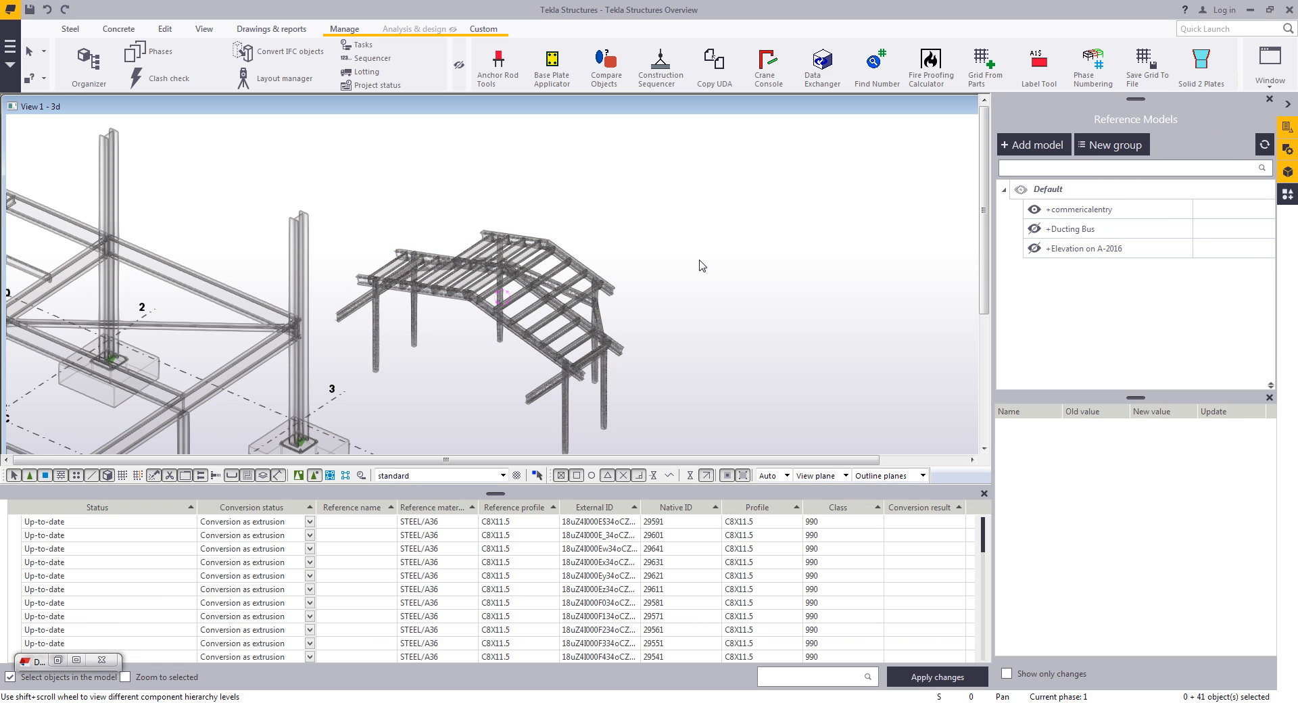
pyautogui.scroll(5, 683, 334)
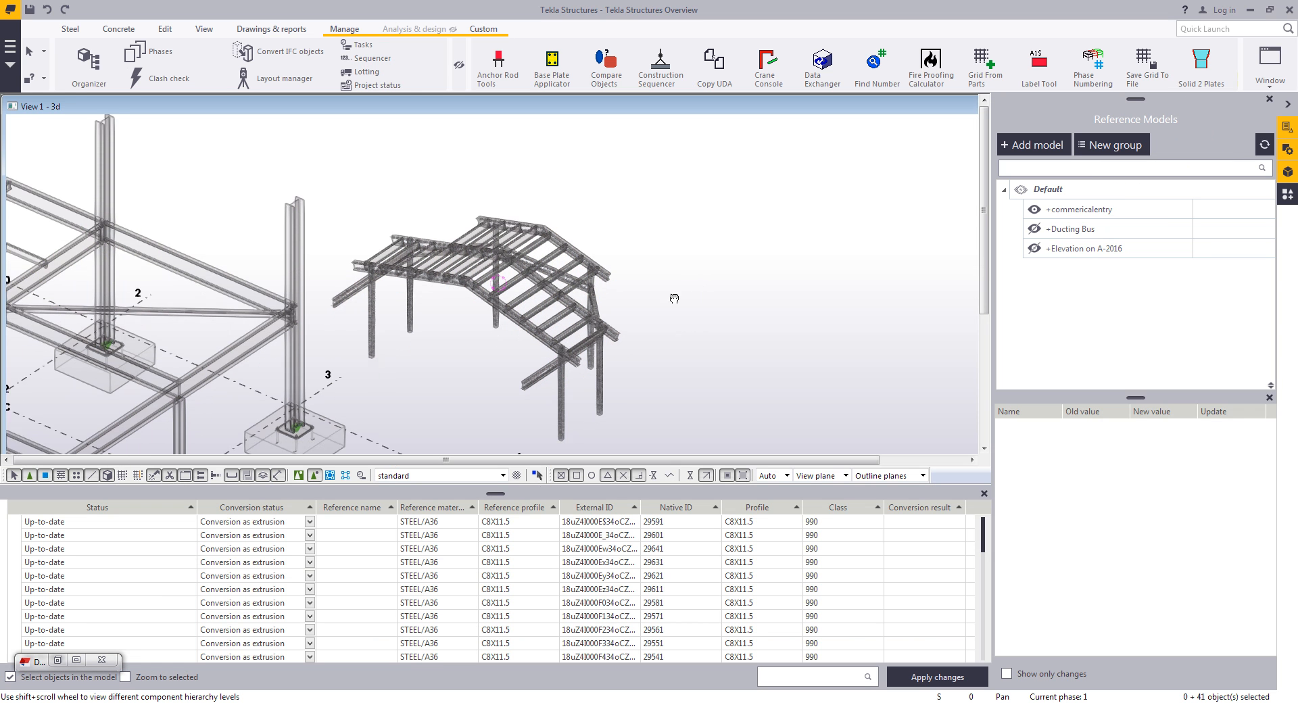
pyautogui.click(375, 522)
pyautogui.click(370, 540)
pyautogui.click(371, 549)
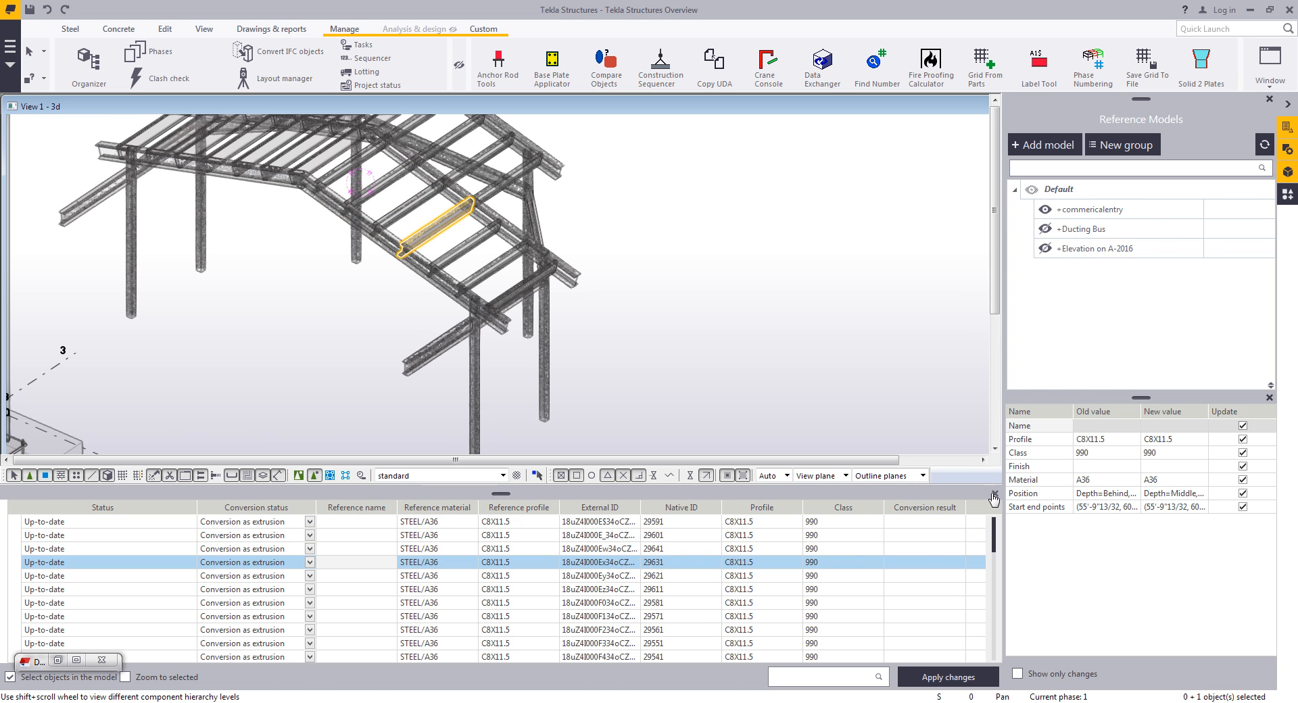
pyautogui.click(995, 493)
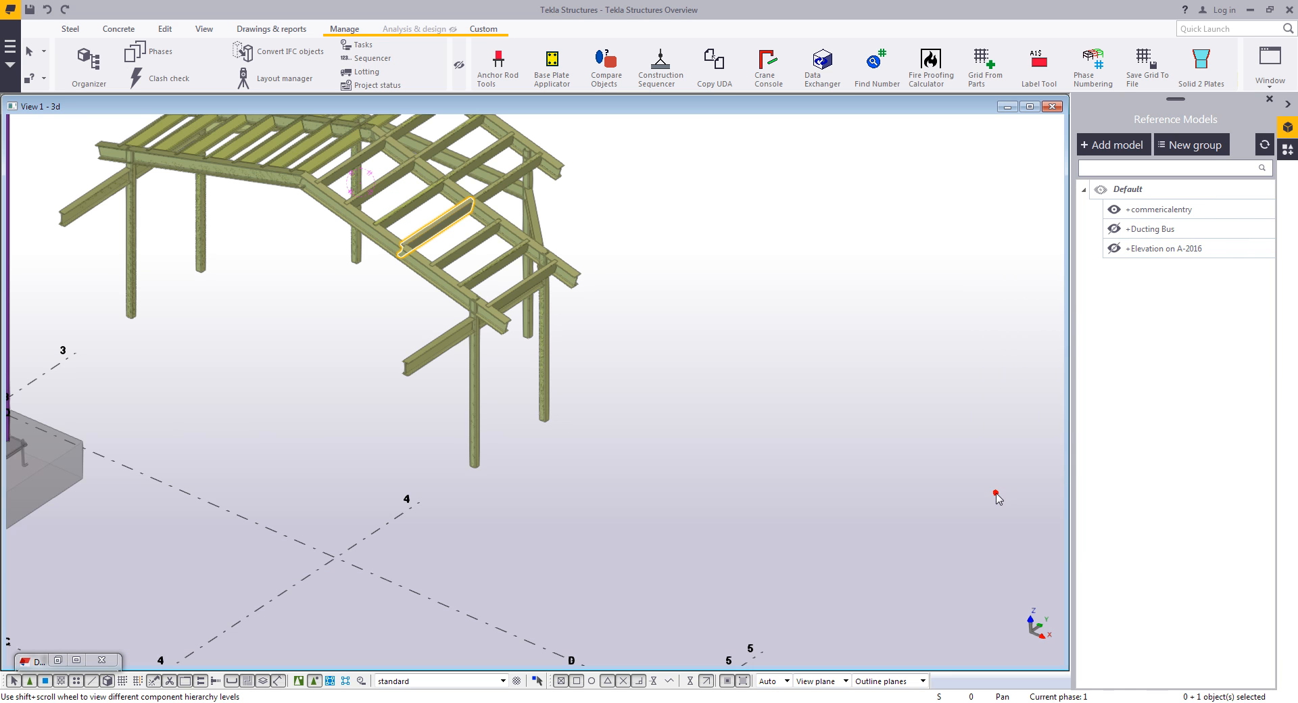
# - Hide the +commericalentry reference model and open a converted channel beam's properties to inspect it
pyautogui.click(1115, 211)
pyautogui.moveTo(730, 281); pyautogui.dragTo(949, 451, button='middle')
pyautogui.scroll(2, 640, 334)
pyautogui.keyDown('ctrl'); pyautogui.moveTo(612, 358); pyautogui.dragTo(594, 350, button='middle'); pyautogui.keyUp('ctrl')
pyautogui.doubleClick(564, 458)
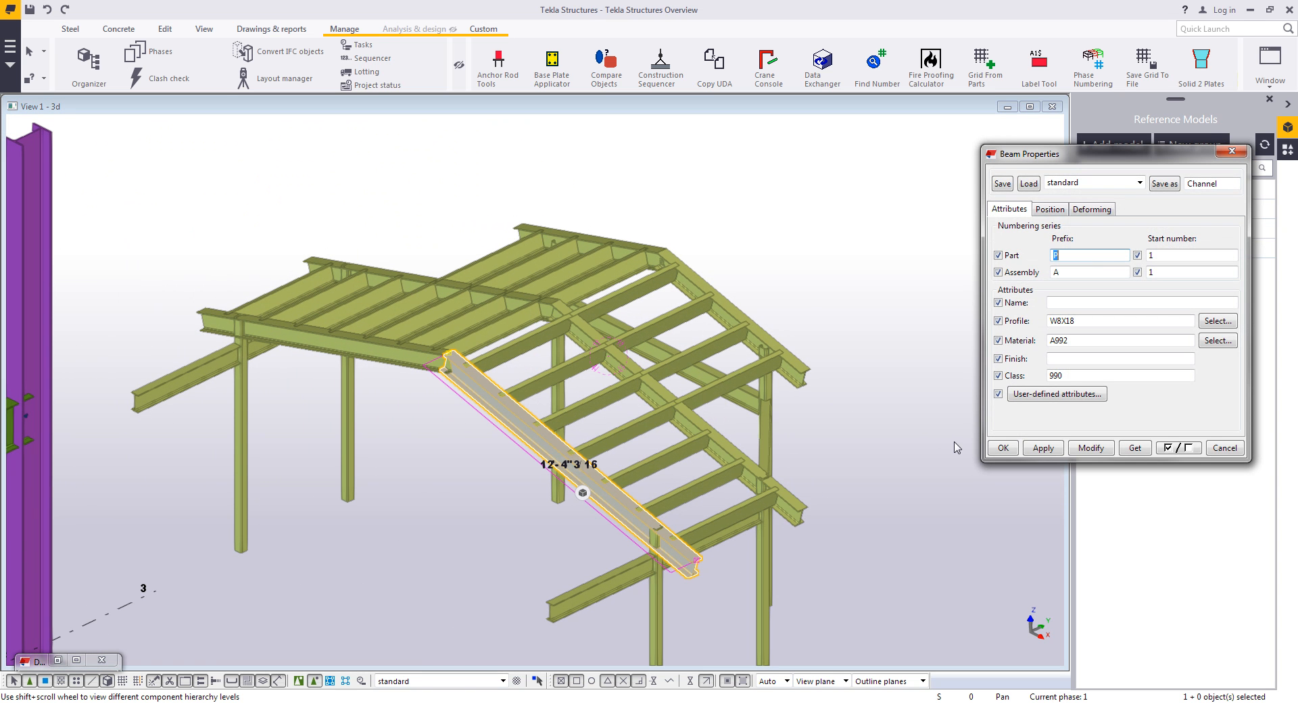
pyautogui.click(1223, 447)
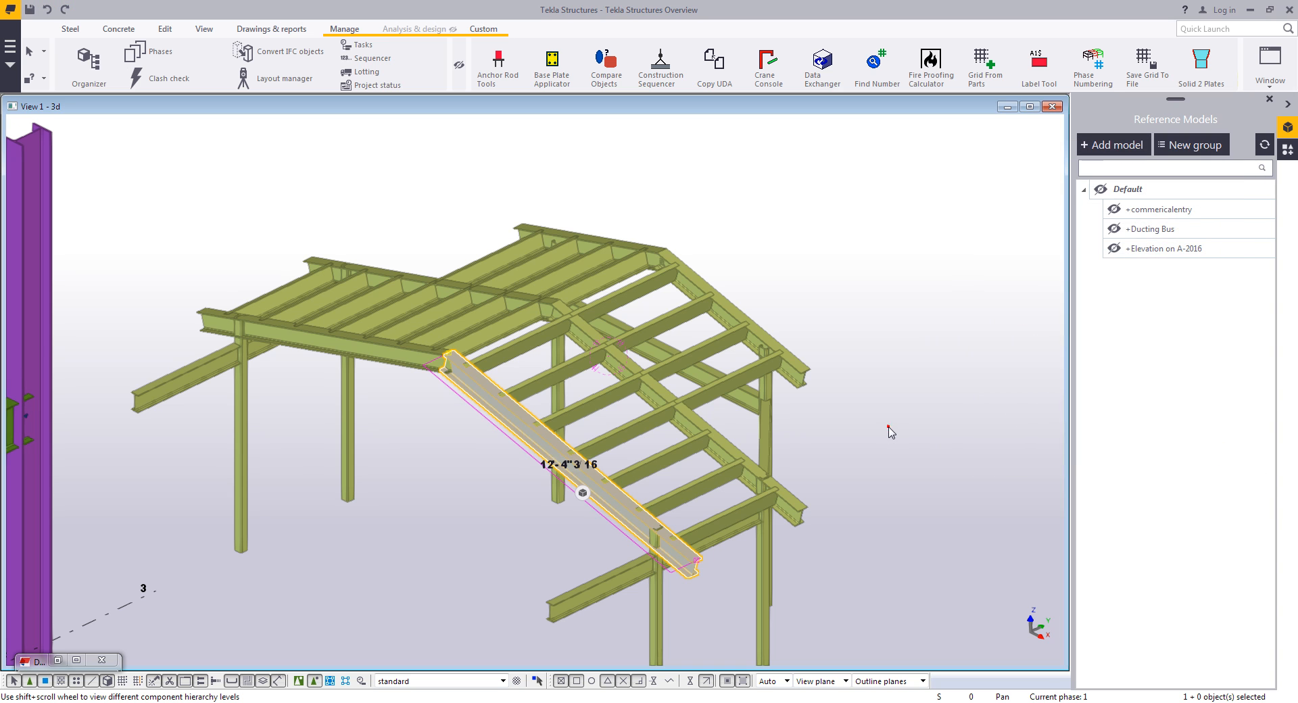
pyautogui.click(889, 433)
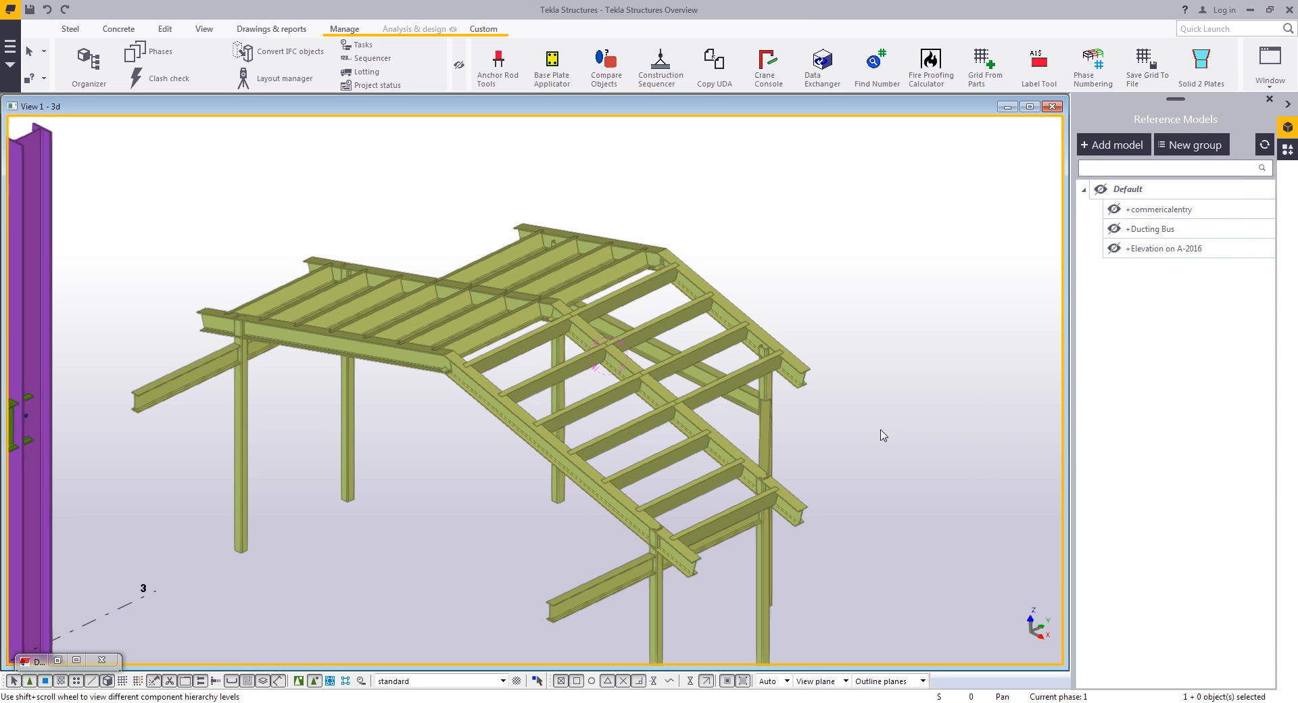
pyautogui.scroll(-6, 883, 435)
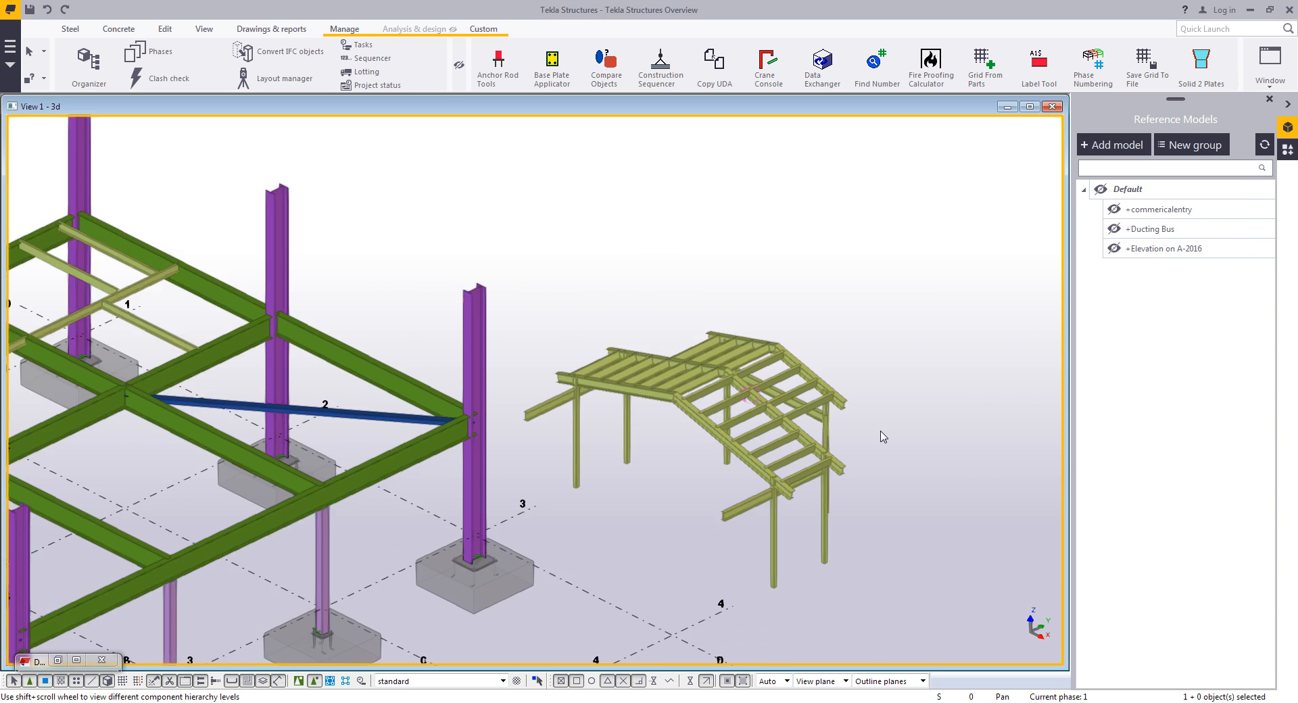
pyautogui.moveTo(781, 400)
pyautogui.keyDown('ctrl'); pyautogui.mouseDown(button='middle')
pyautogui.moveTo(764, 383)
pyautogui.moveTo(799, 411)
pyautogui.mouseUp(button='middle'); pyautogui.keyUp('ctrl')
pyautogui.scroll(1, 769, 387)
pyautogui.scroll(-2, 798, 419)
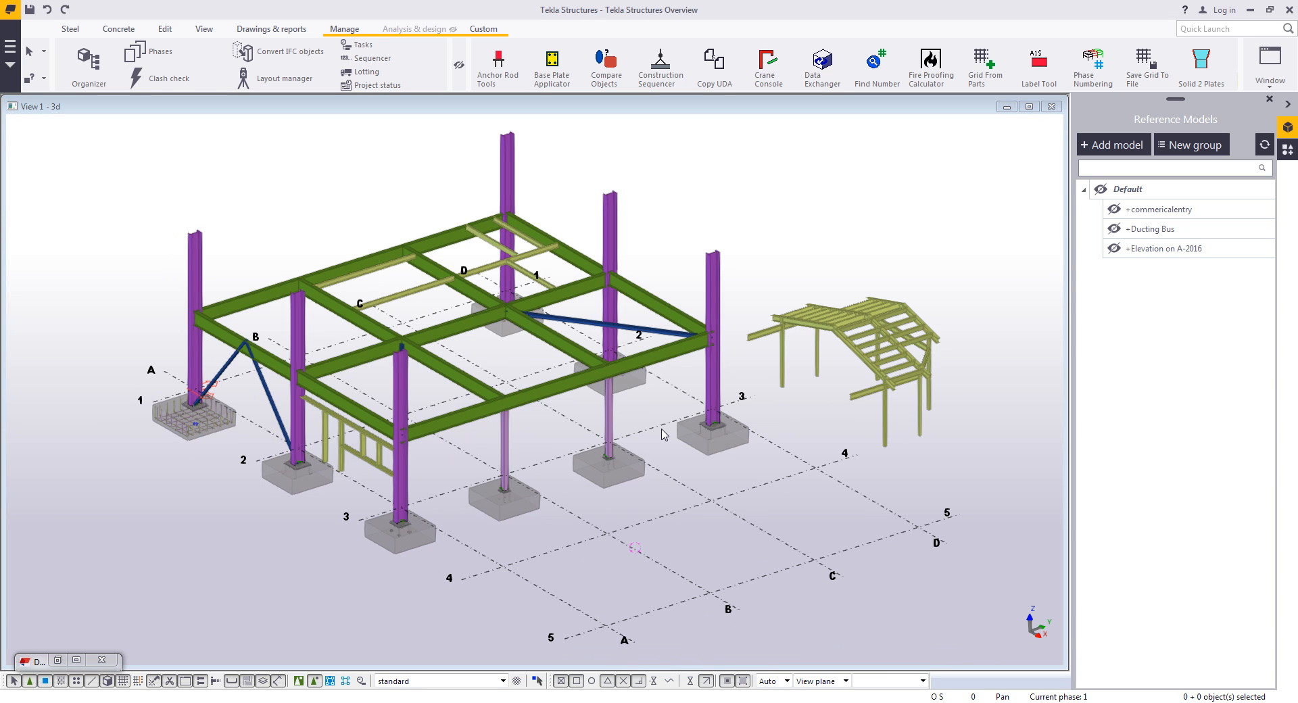
pyautogui.scroll(5, 671, 417)
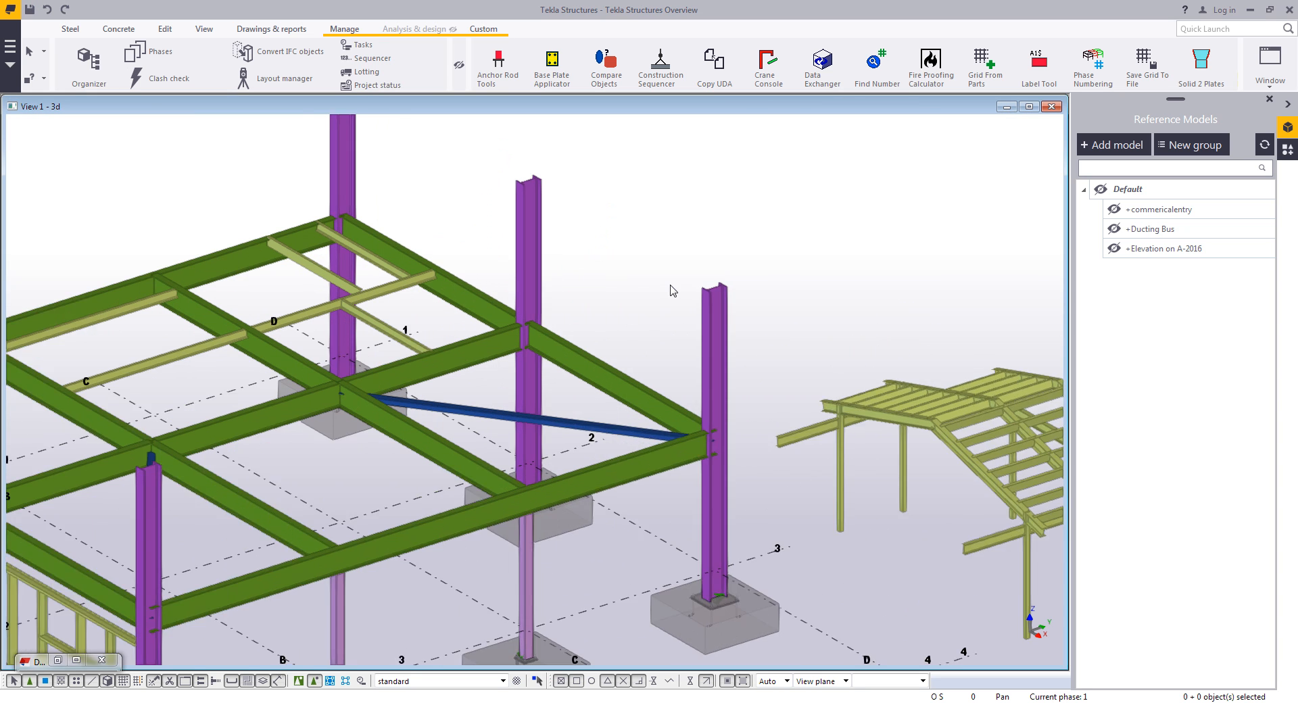
pyautogui.click(705, 681)
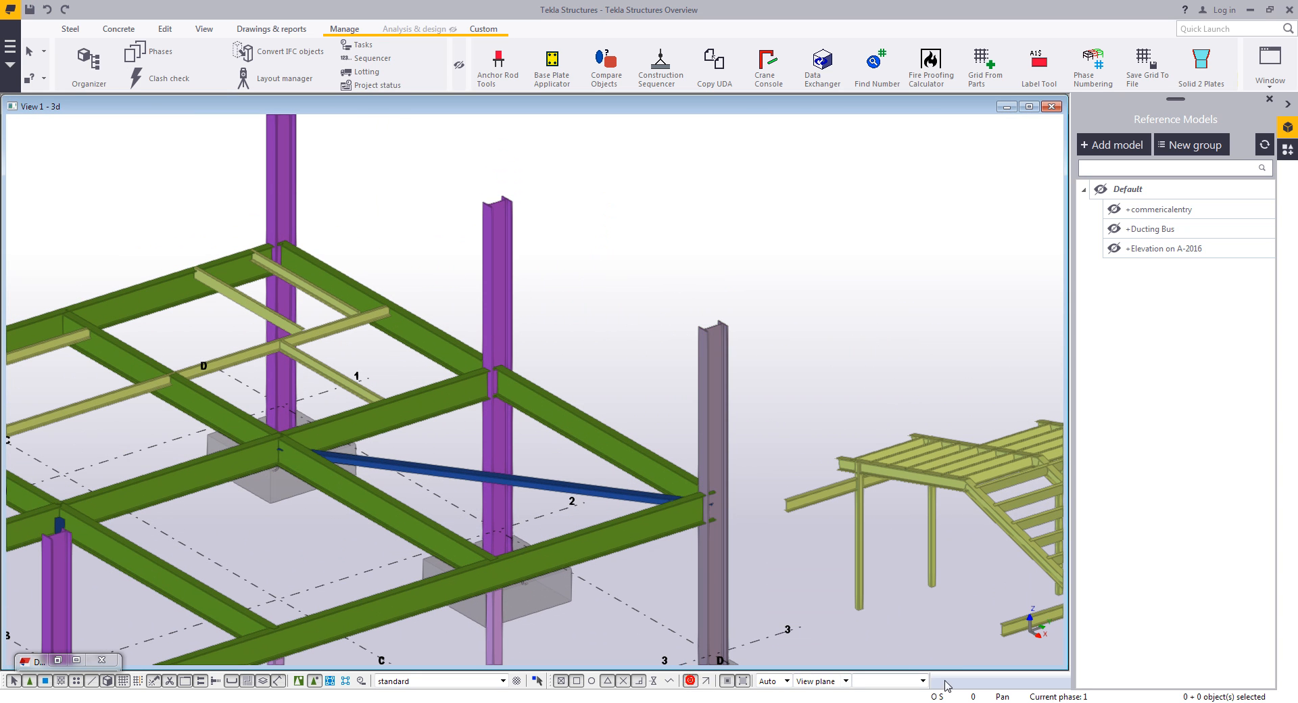
pyautogui.click(70, 30)
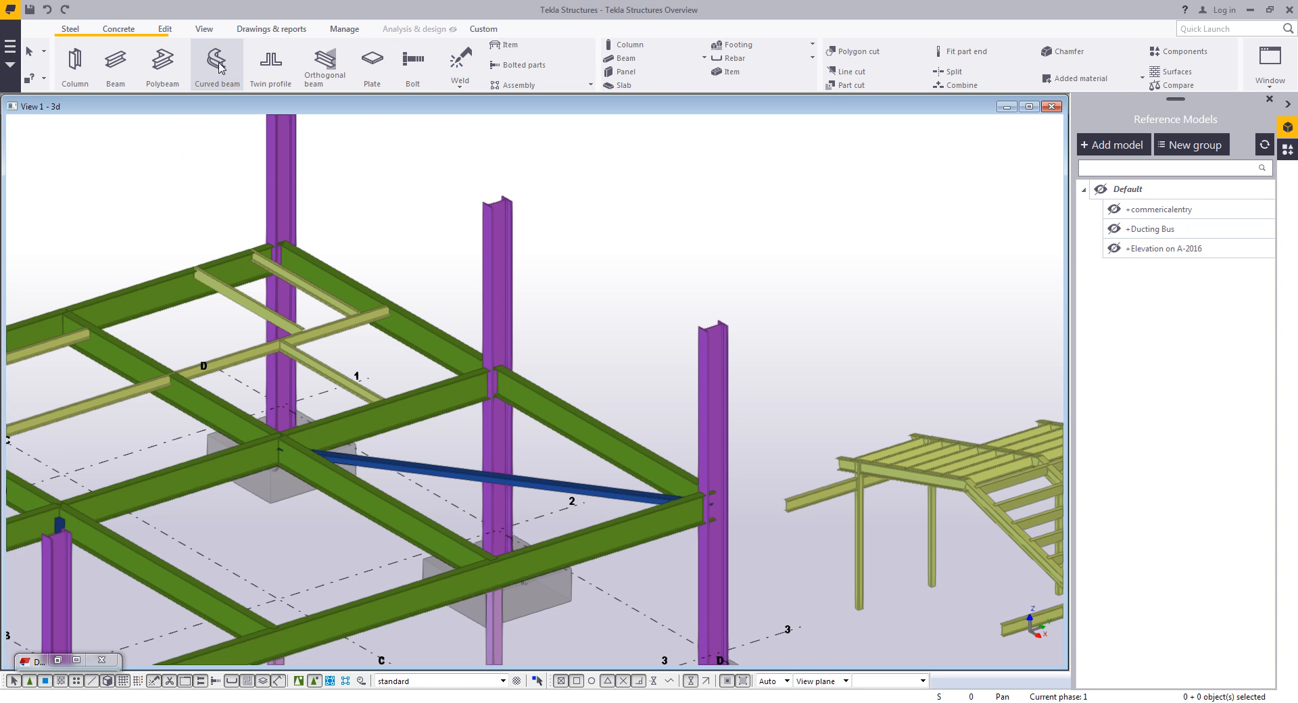
pyautogui.click(218, 67)
pyautogui.click(497, 200)
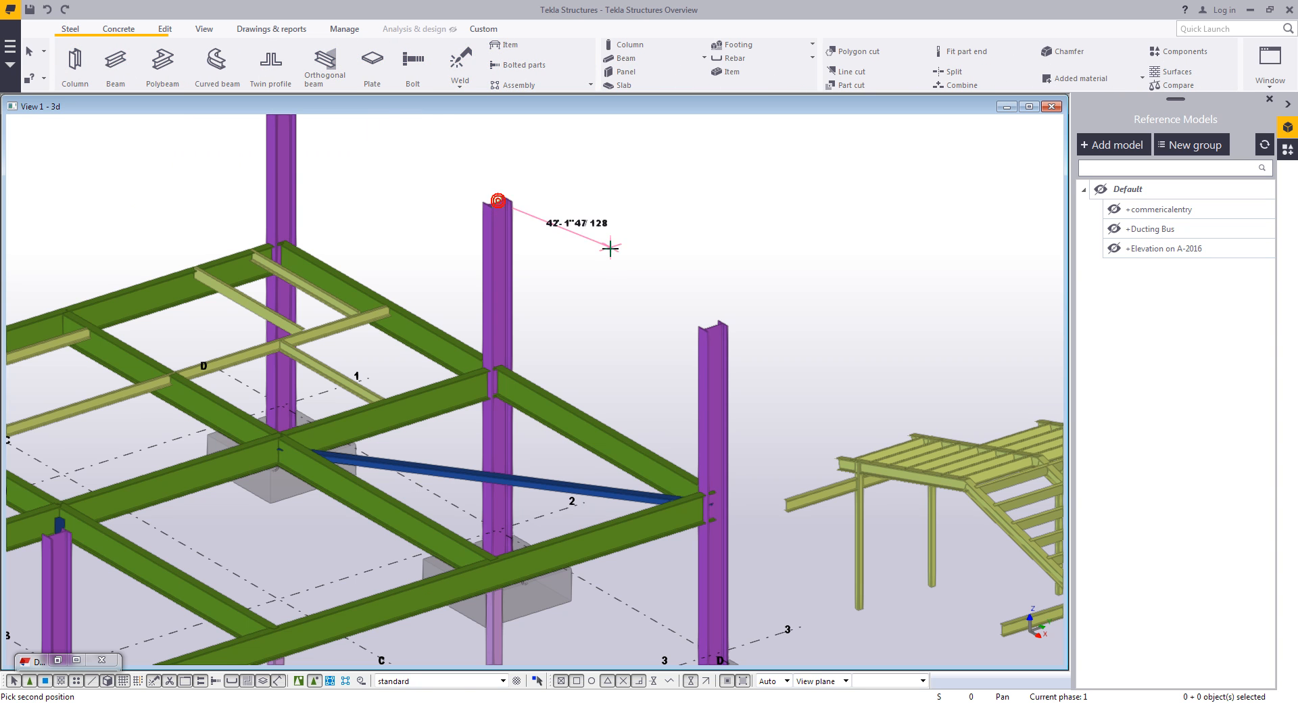
pyautogui.scroll(-2, 608, 258)
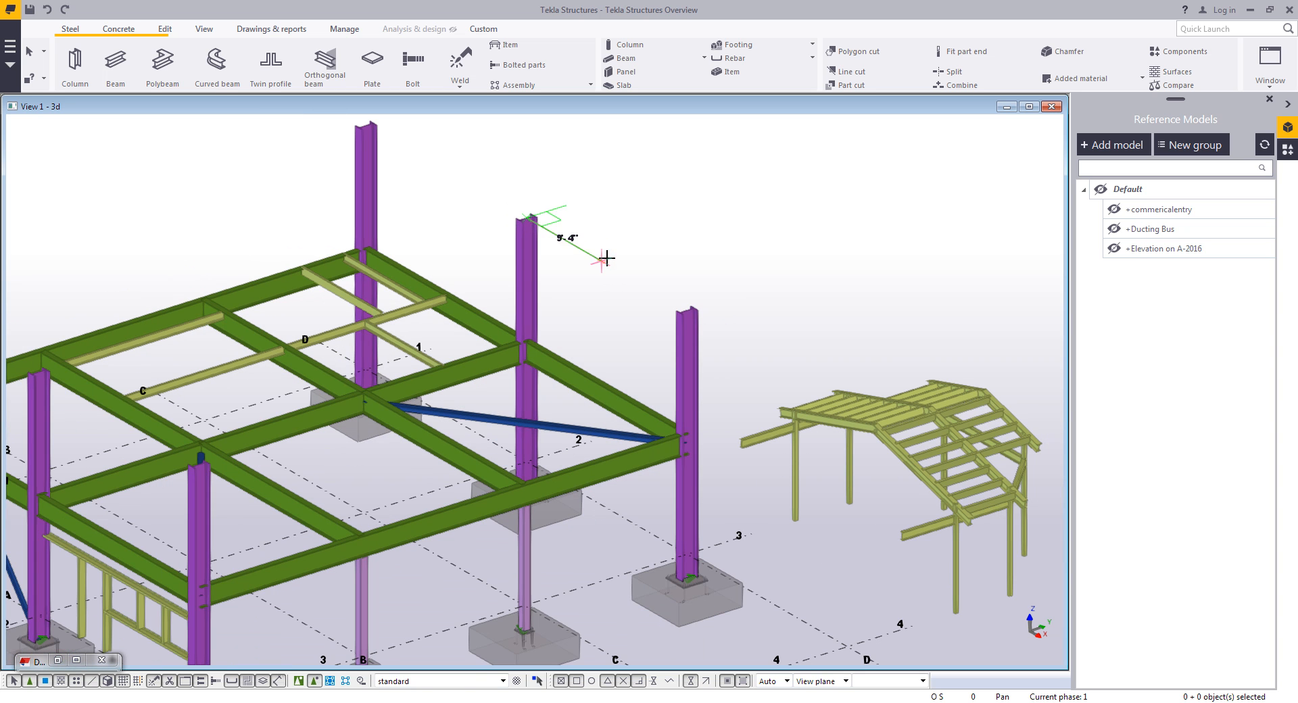
pyautogui.click(605, 265)
pyautogui.click(669, 247)
pyautogui.rightClick(735, 262)
pyautogui.click(751, 269)
pyautogui.moveTo(710, 315); pyautogui.dragTo(738, 278, button='middle')
pyautogui.click(700, 239)
pyautogui.press('Delete')
# - Draw a beam between the tops of the two columns near gridline 2
pyautogui.click(118, 72)
pyautogui.click(553, 179)
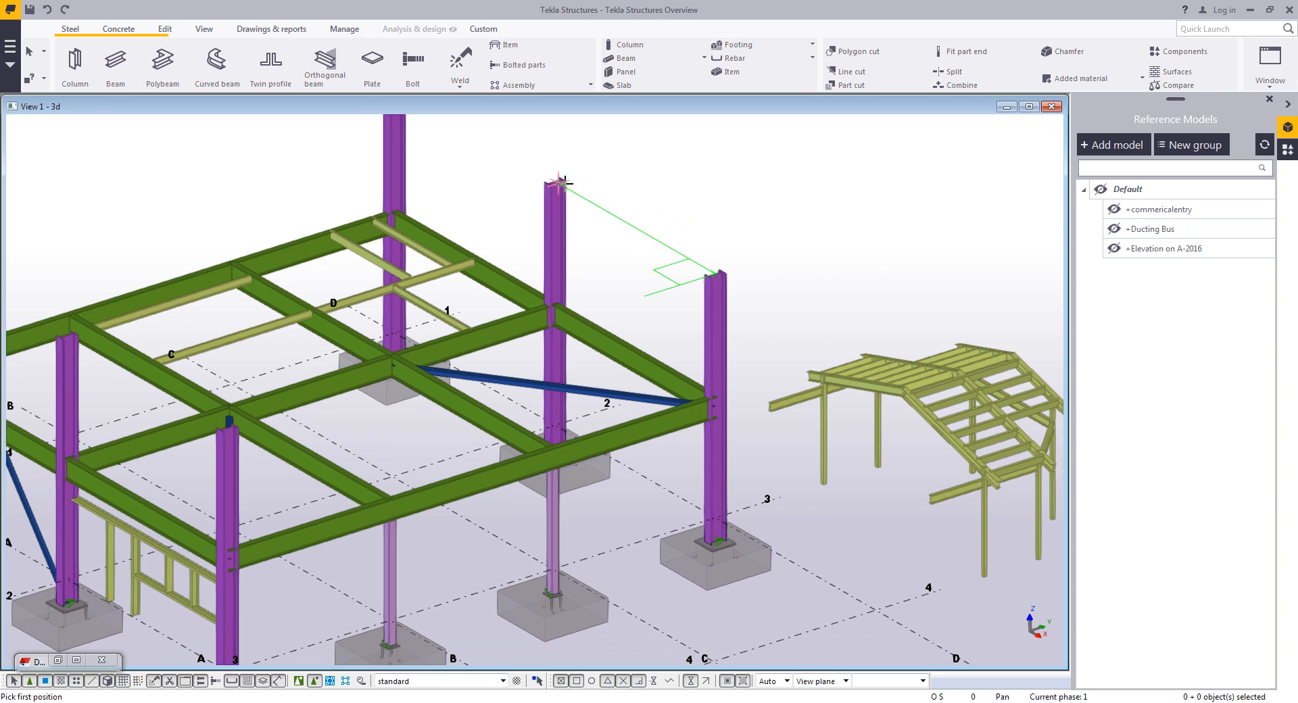
pyautogui.scroll(5, 554, 178)
pyautogui.scroll(-5, 563, 177)
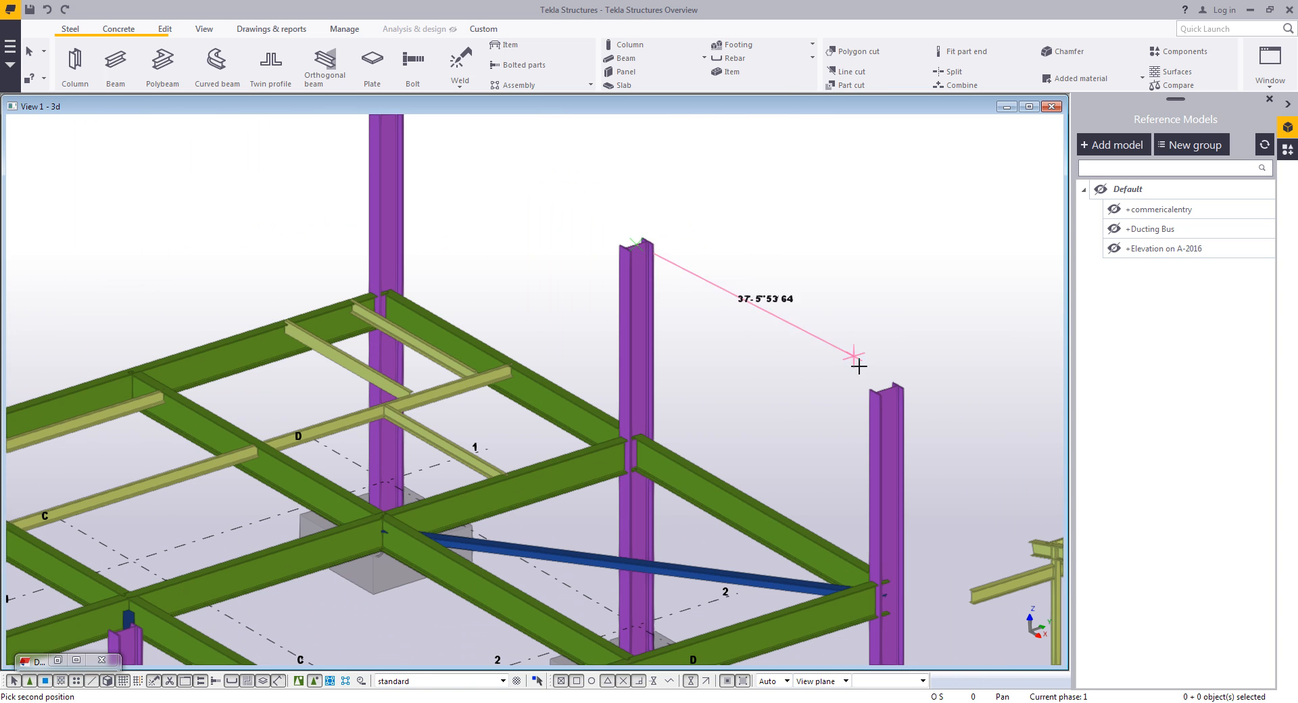
pyautogui.click(882, 391)
pyautogui.press('Escape')
# - Make the new beam curved with an 18'-0" radius in the XY plane and 20 segments
pyautogui.click(752, 338)
pyautogui.doubleClick(752, 338)
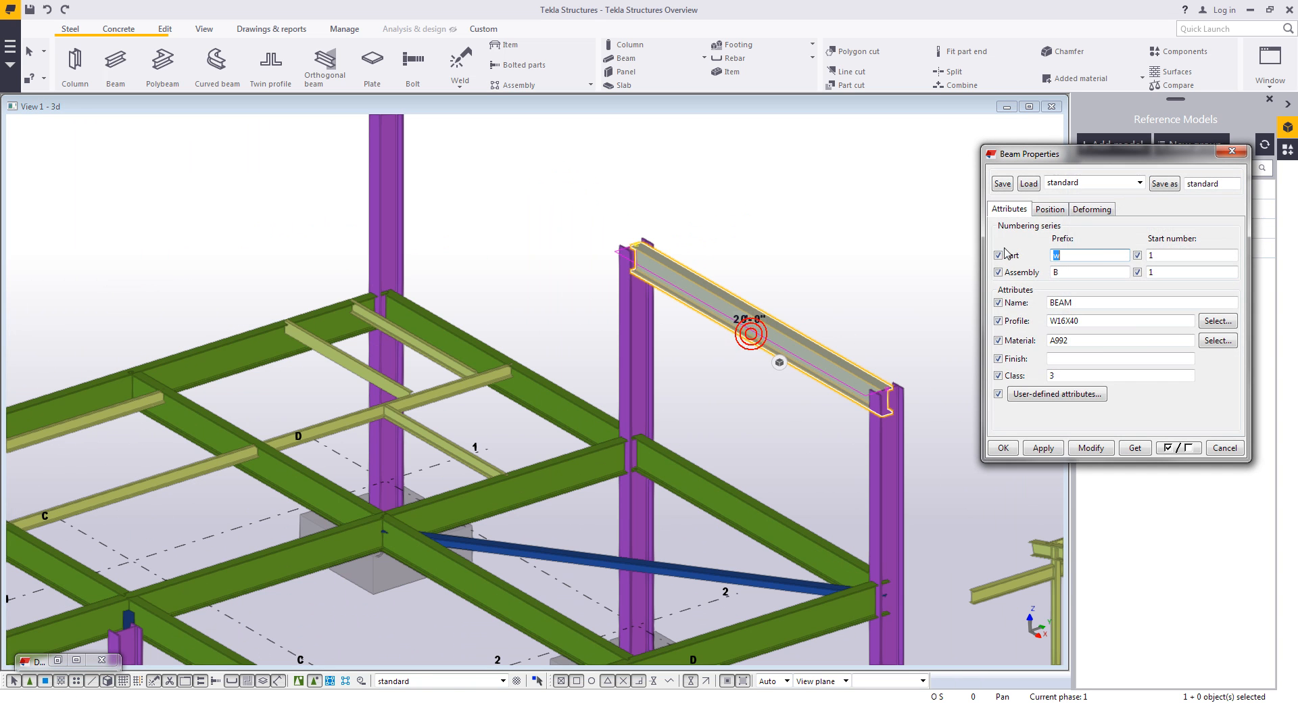
pyautogui.click(1047, 209)
pyautogui.moveTo(1123, 402); pyautogui.dragTo(1013, 393)
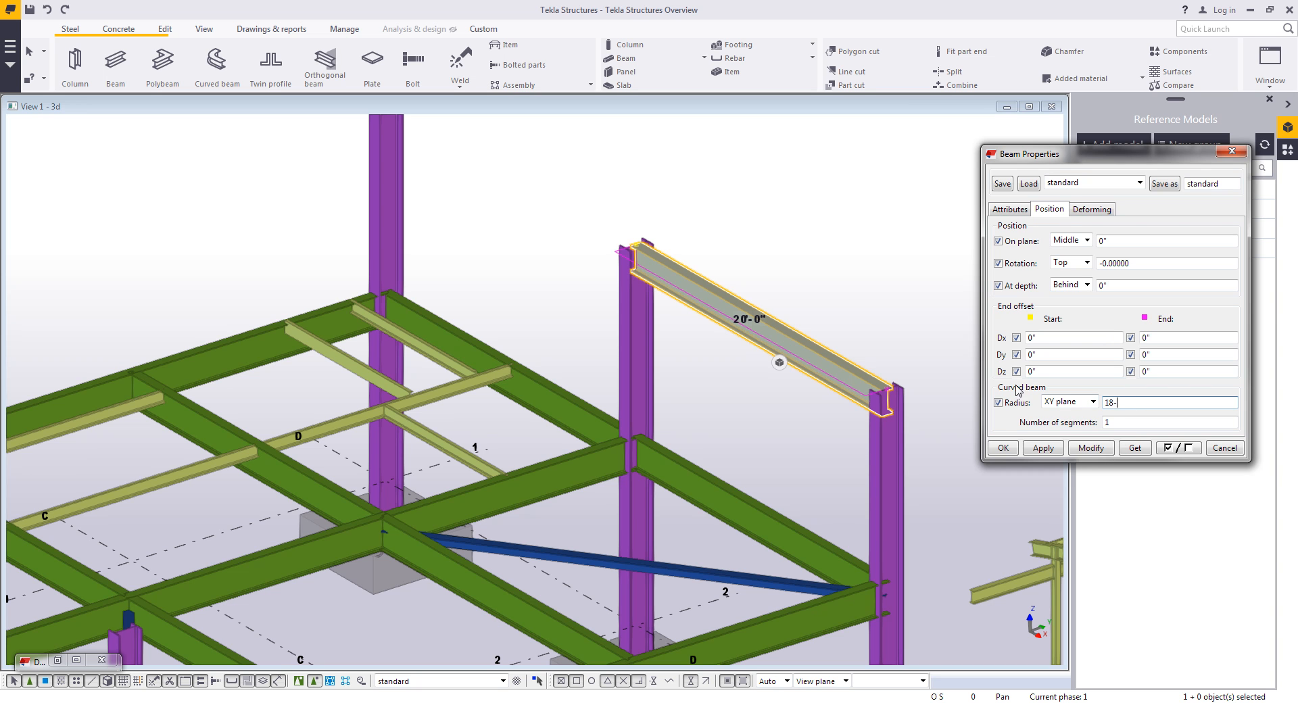
pyautogui.doubleClick(1114, 424)
pyautogui.write('20')
pyautogui.click(1096, 449)
# - Change the plane of the curved beam's radius and close the beam properties
pyautogui.moveTo(753, 454); pyautogui.dragTo(675, 463, button='middle')
pyautogui.scroll(3, 709, 333)
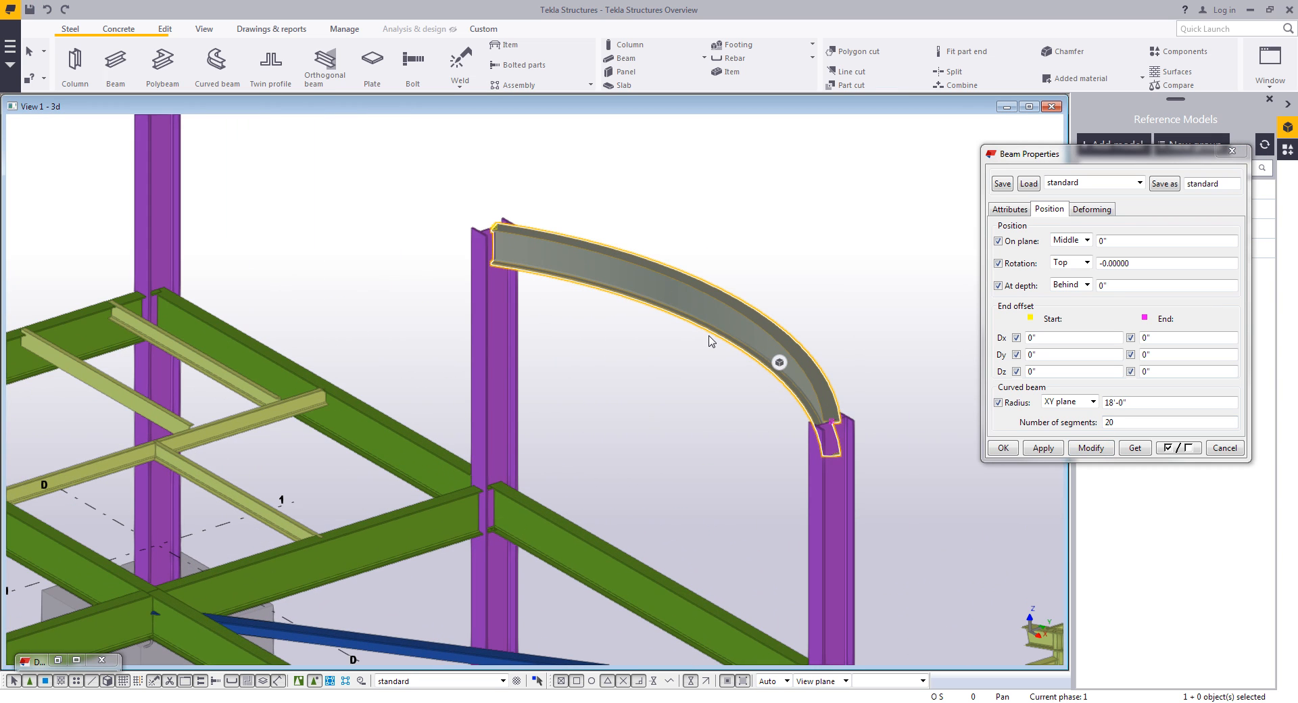
pyautogui.keyDown('ctrl'); pyautogui.moveTo(722, 331); pyautogui.dragTo(700, 325, button='middle'); pyautogui.keyUp('ctrl')
pyautogui.click(1092, 403)
pyautogui.click(1071, 424)
pyautogui.click(1088, 448)
pyautogui.keyDown('ctrl'); pyautogui.moveTo(787, 419); pyautogui.dragTo(798, 364, button='middle'); pyautogui.keyUp('ctrl')
pyautogui.scroll(-2, 802, 434)
pyautogui.keyDown('ctrl'); pyautogui.moveTo(721, 483); pyautogui.dragTo(642, 324, button='middle'); pyautogui.keyUp('ctrl')
pyautogui.scroll(2, 625, 397)
pyautogui.click(1224, 448)
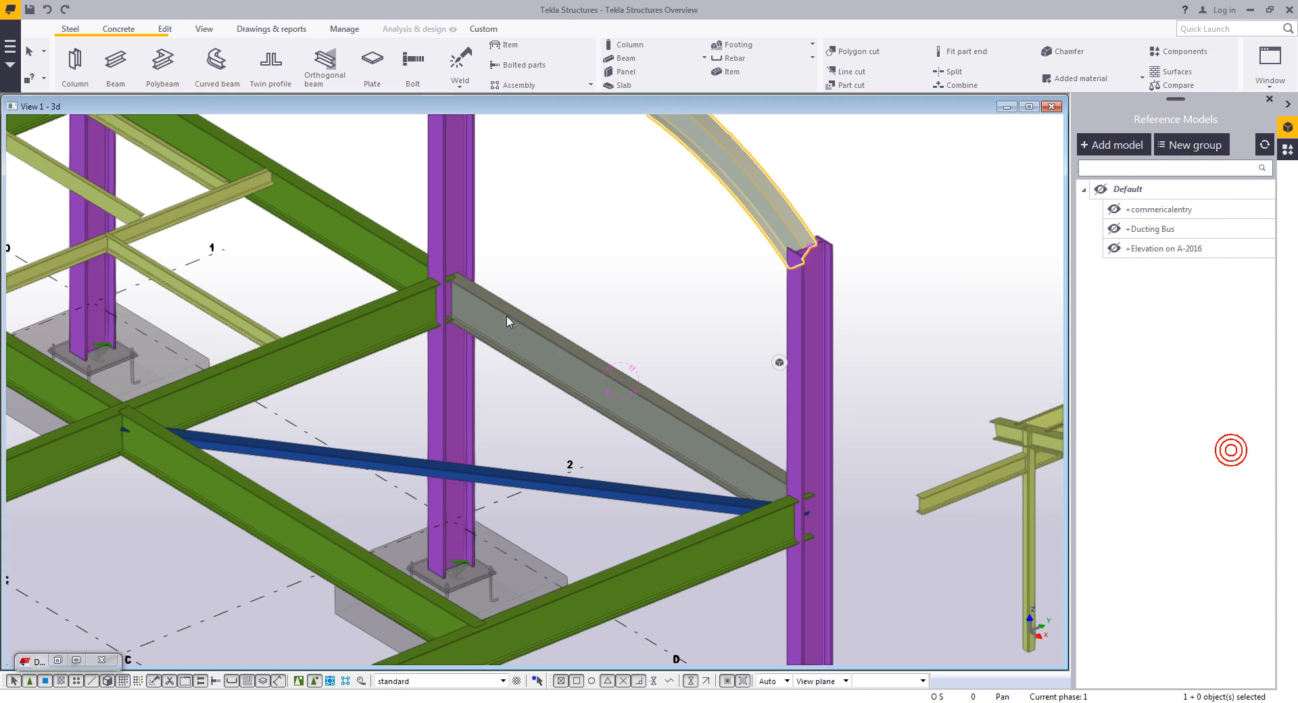
# - Load the Plate beam settings with profile PL3/8X120 and adjust the depth position options
pyautogui.moveTo(621, 253); pyautogui.dragTo(598, 288, button='middle')
pyautogui.doubleClick(163, 64)
pyautogui.click(1109, 182)
pyautogui.click(1082, 346)
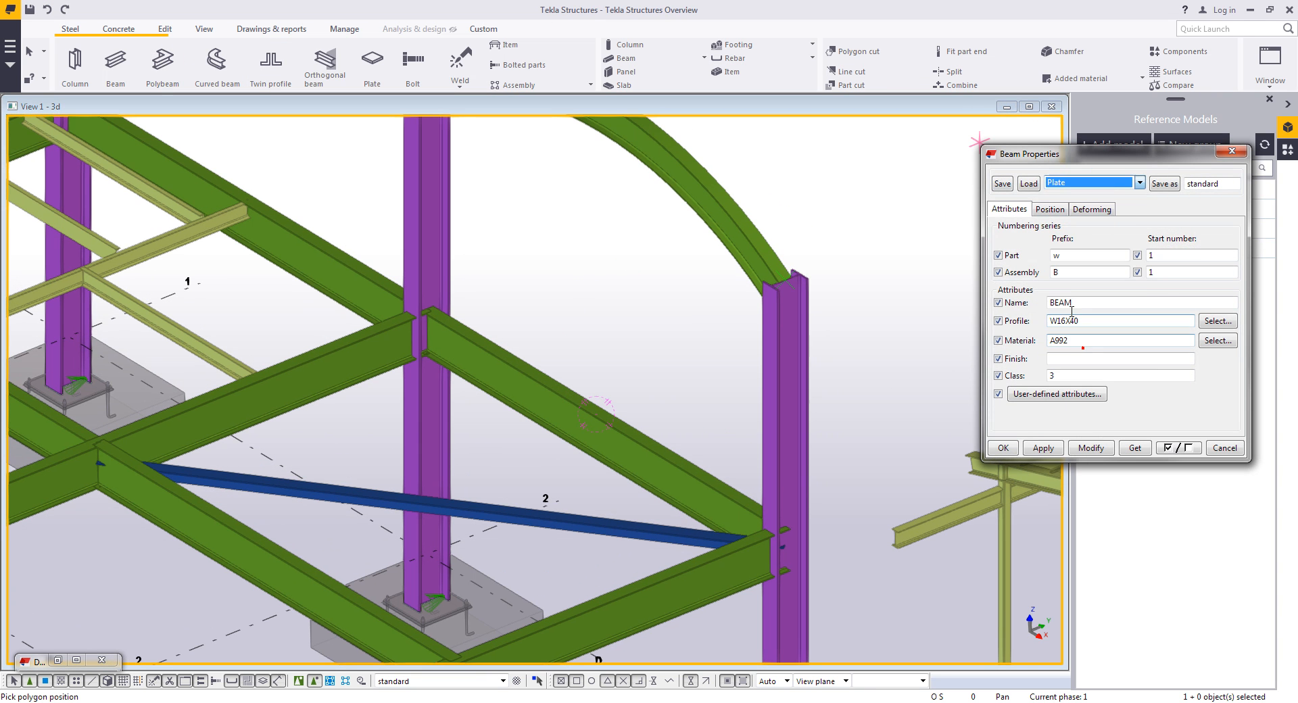
pyautogui.moveTo(1109, 321); pyautogui.dragTo(1059, 327)
pyautogui.write('3/8X120')
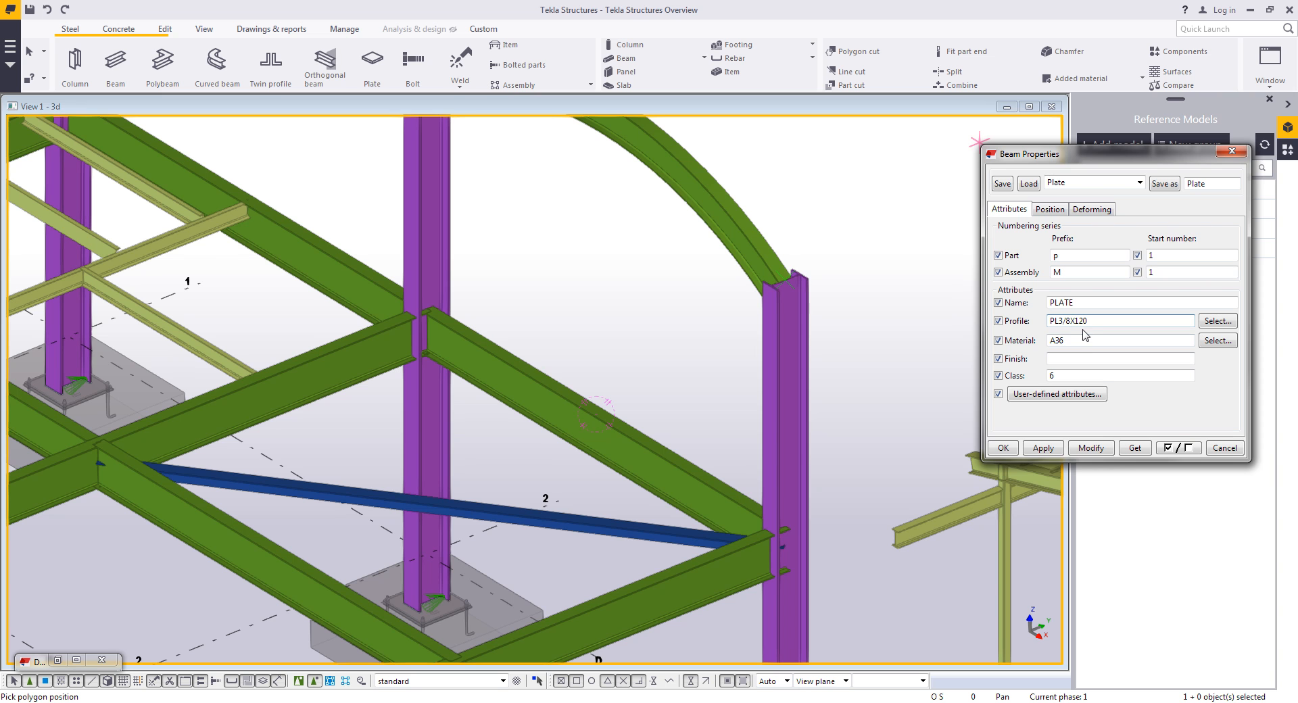
pyautogui.click(1051, 449)
pyautogui.click(1054, 210)
pyautogui.click(1073, 286)
pyautogui.click(1069, 310)
pyautogui.click(1007, 446)
# - Place the plate along the sloped beam's top by picking a point and entering 10 and 4
pyautogui.moveTo(598, 415); pyautogui.dragTo(614, 358, button='middle')
pyautogui.scroll(2, 615, 358)
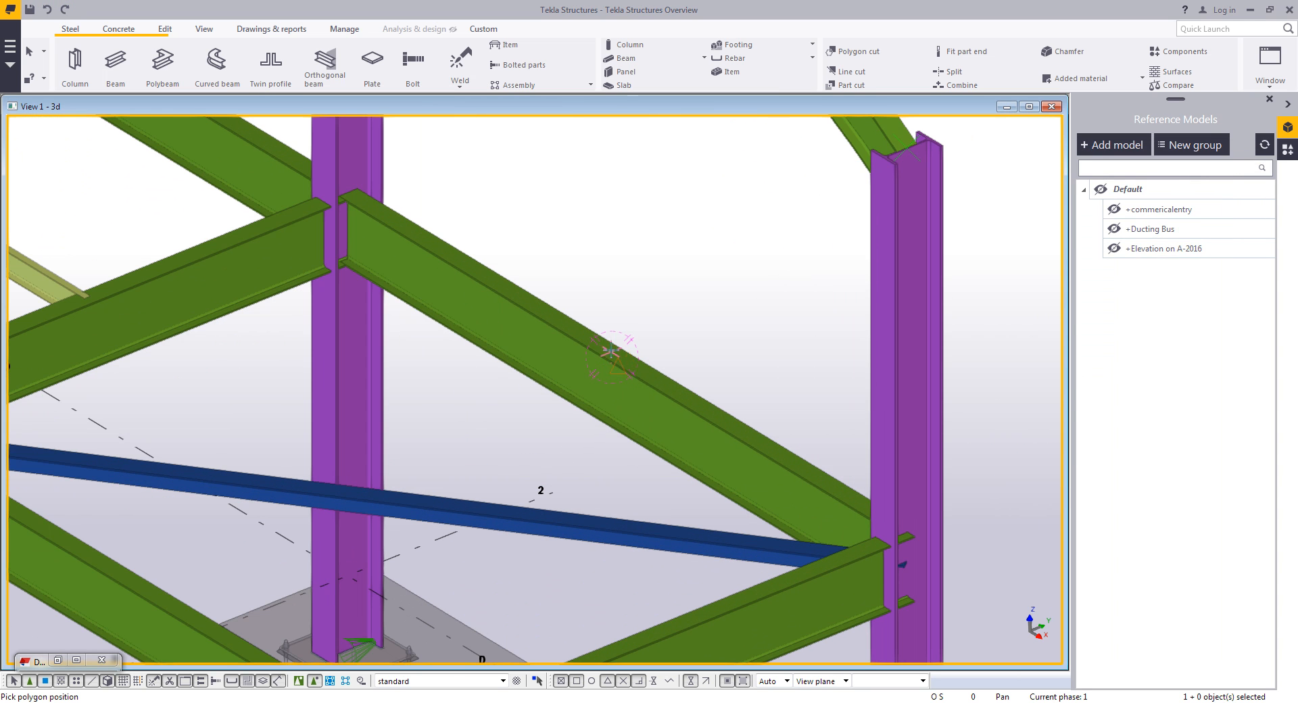
pyautogui.click(628, 361)
pyautogui.write('10')
pyautogui.press('Return')
pyautogui.write('4')
pyautogui.press('Return')
pyautogui.middleClick(659, 317)
pyautogui.scroll(2, 661, 318)
pyautogui.rightClick(691, 321)
pyautogui.click(704, 330)
pyautogui.keyDown('ctrl'); pyautogui.moveTo(653, 390); pyautogui.dragTo(633, 369, button='middle'); pyautogui.keyUp('ctrl')
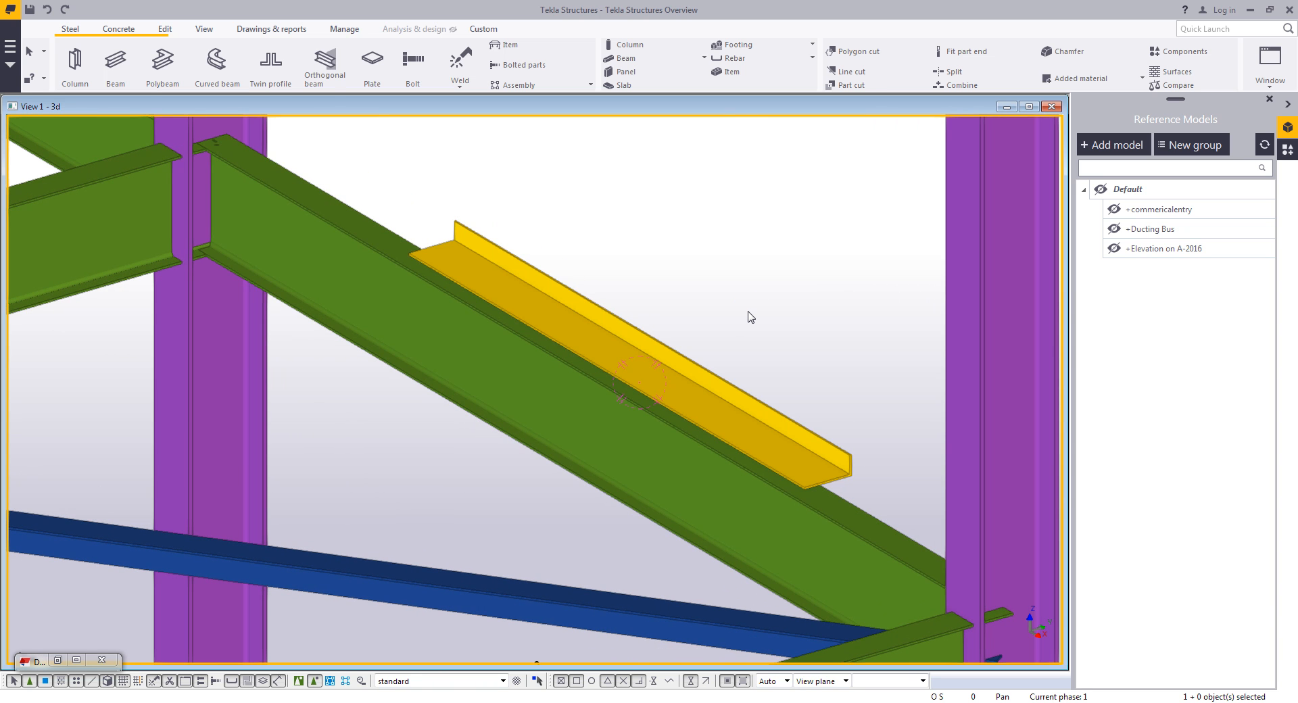
# - Create a report from all objects using the +HTML Material List.html template
pyautogui.scroll(-8, 750, 317)
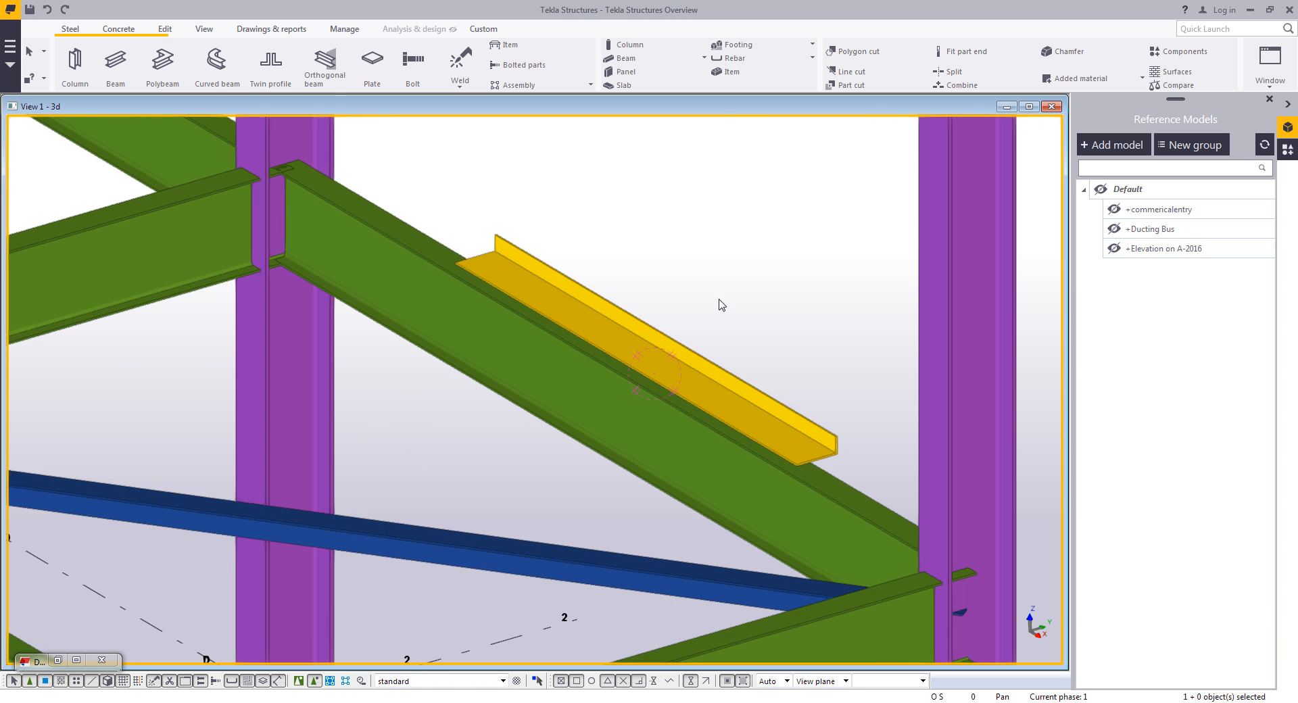
pyautogui.scroll(-6, 771, 290)
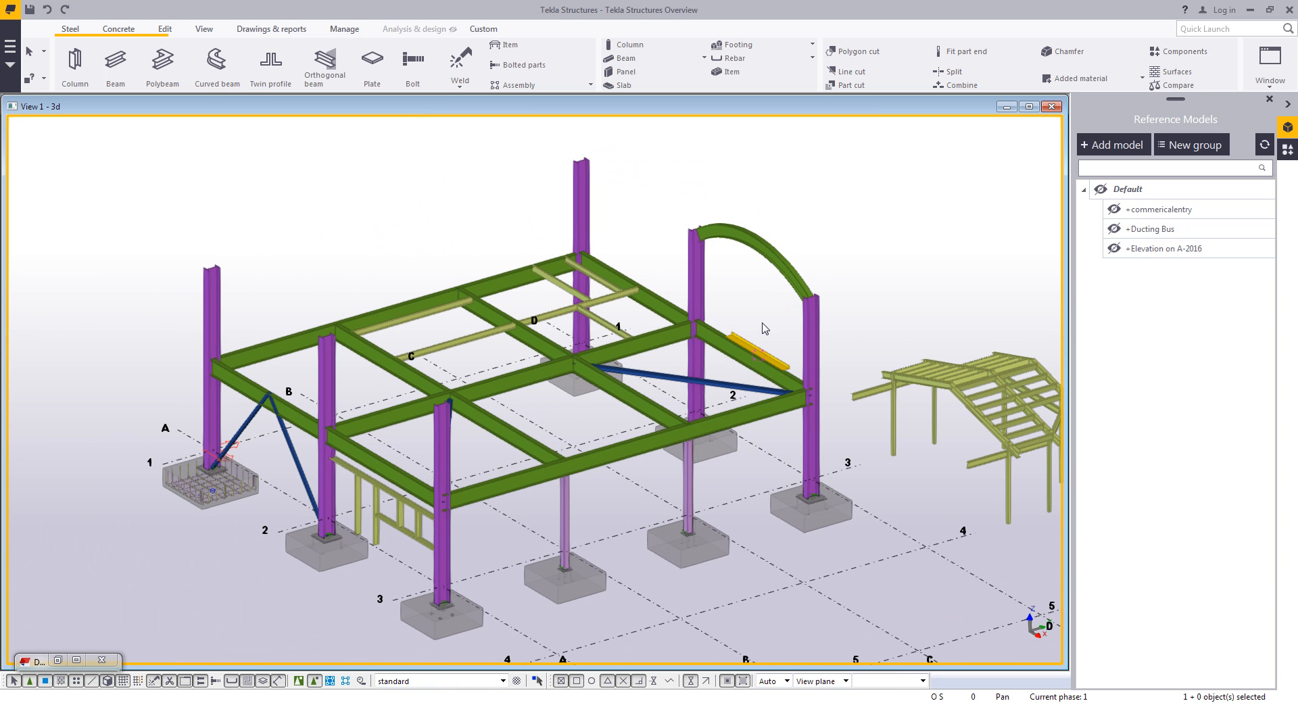
pyautogui.moveTo(758, 317); pyautogui.dragTo(741, 306, button='middle')
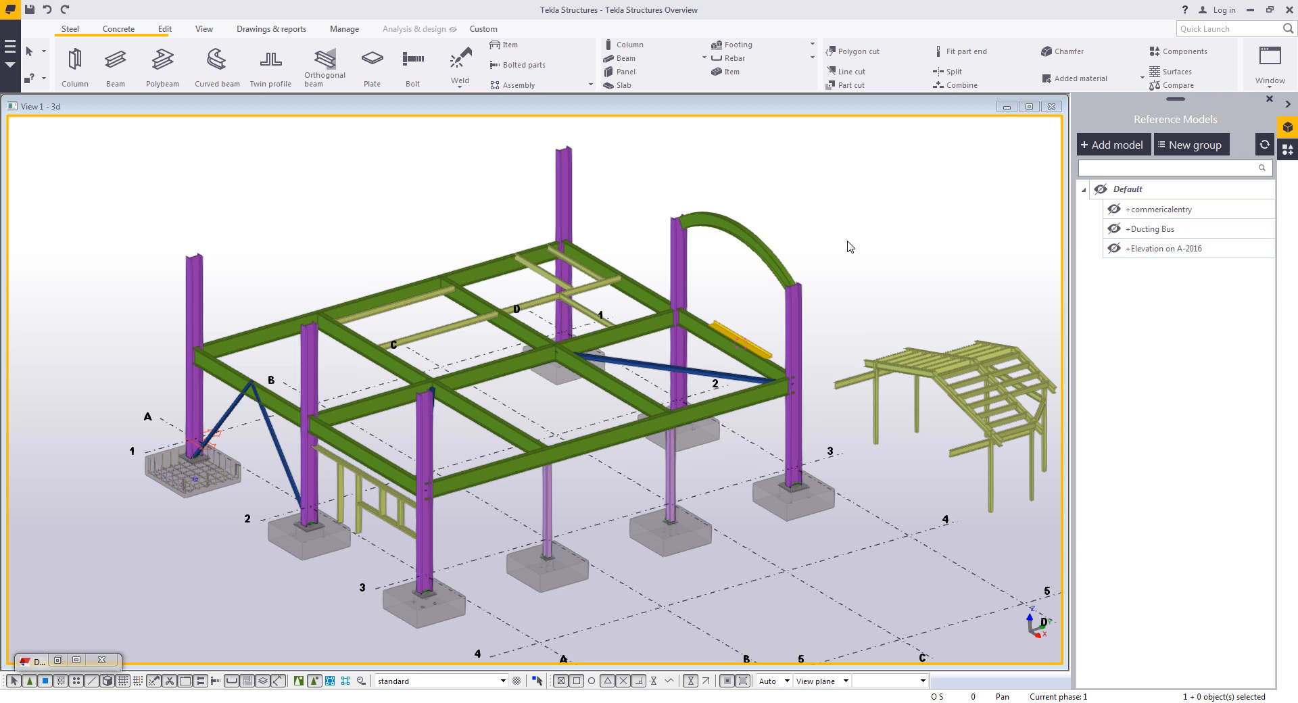
pyautogui.click(271, 28)
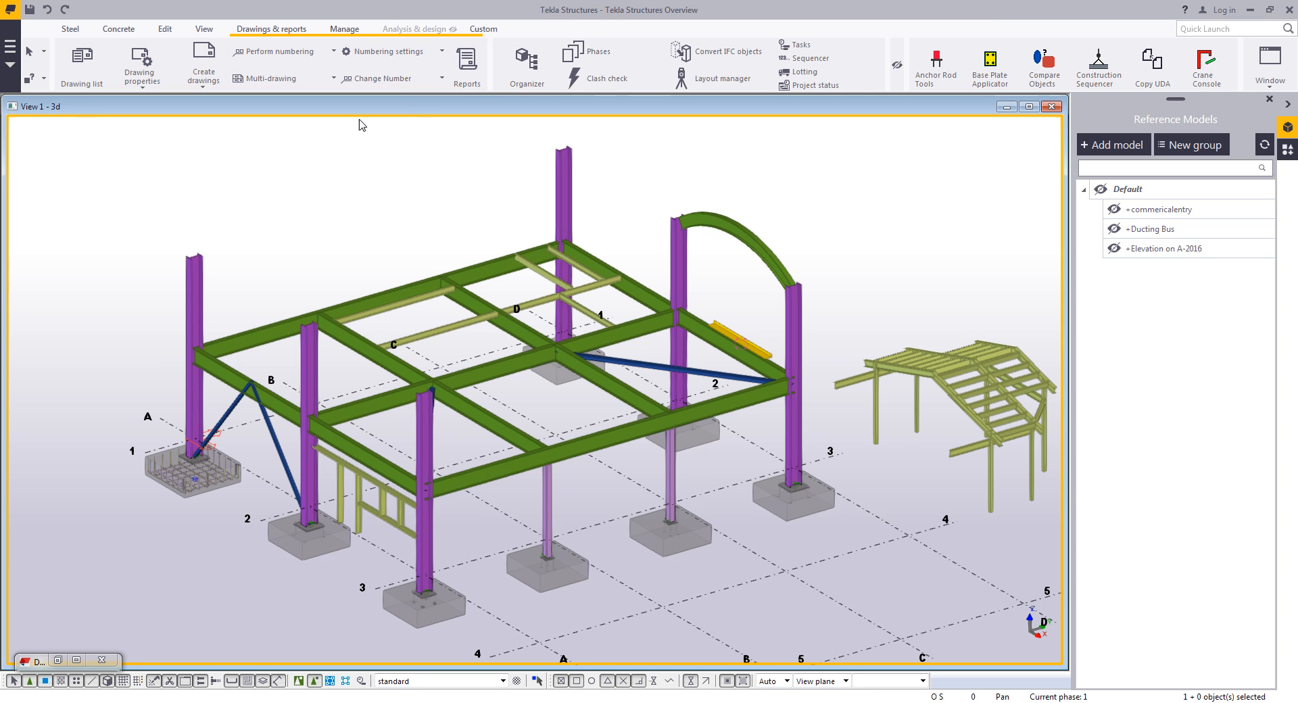
pyautogui.click(466, 64)
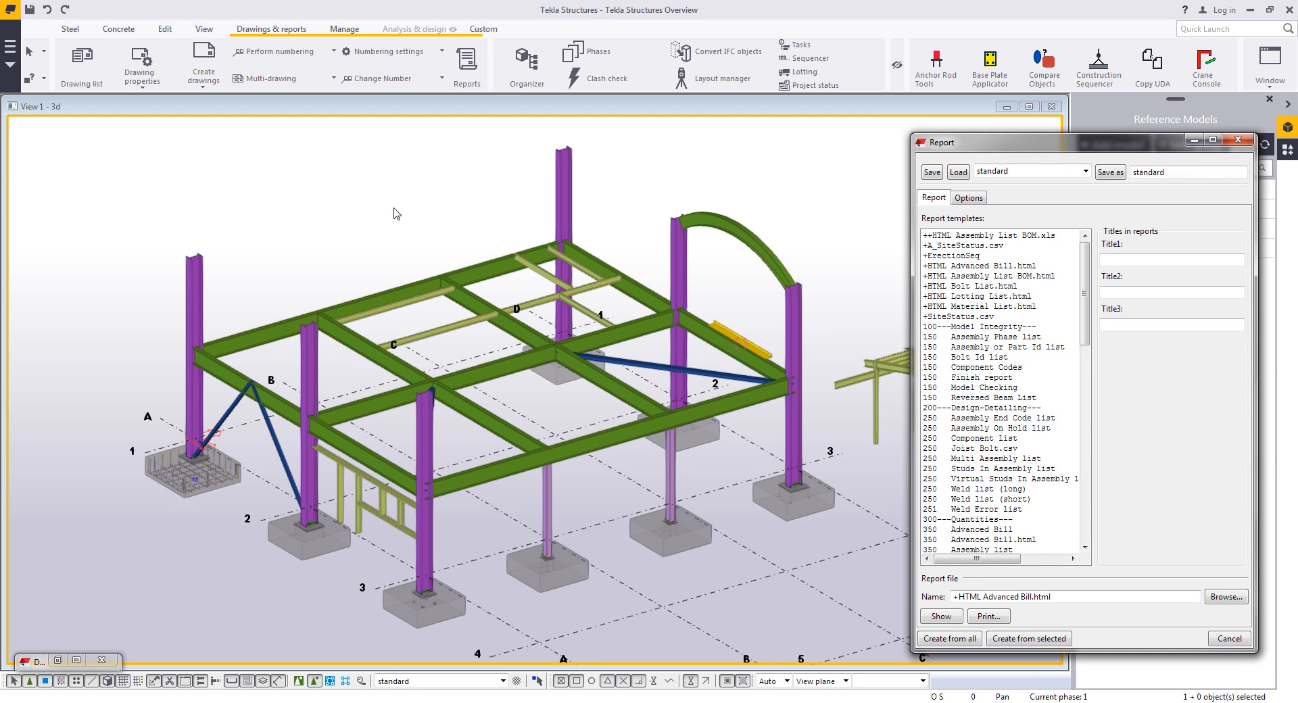
pyautogui.moveTo(1085, 288); pyautogui.dragTo(1085, 332)
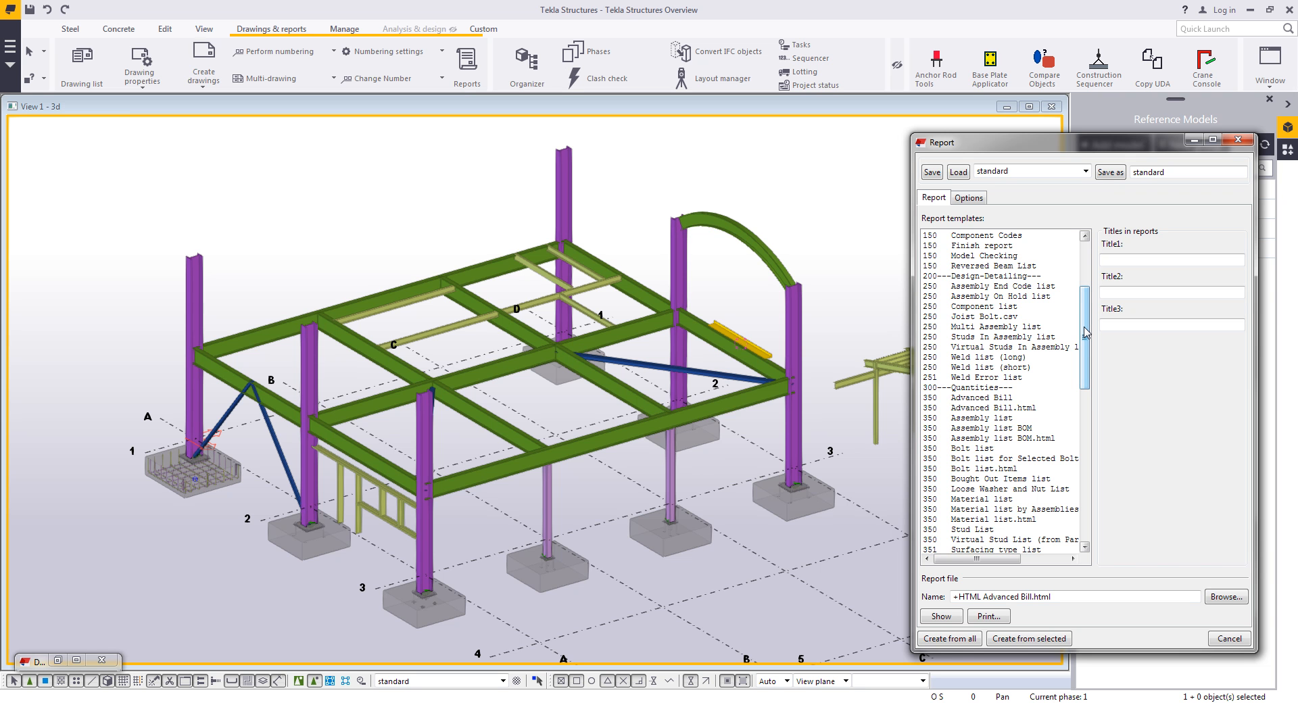
pyautogui.moveTo(1085, 330); pyautogui.dragTo(1096, 370)
pyautogui.scroll(8, 980, 331)
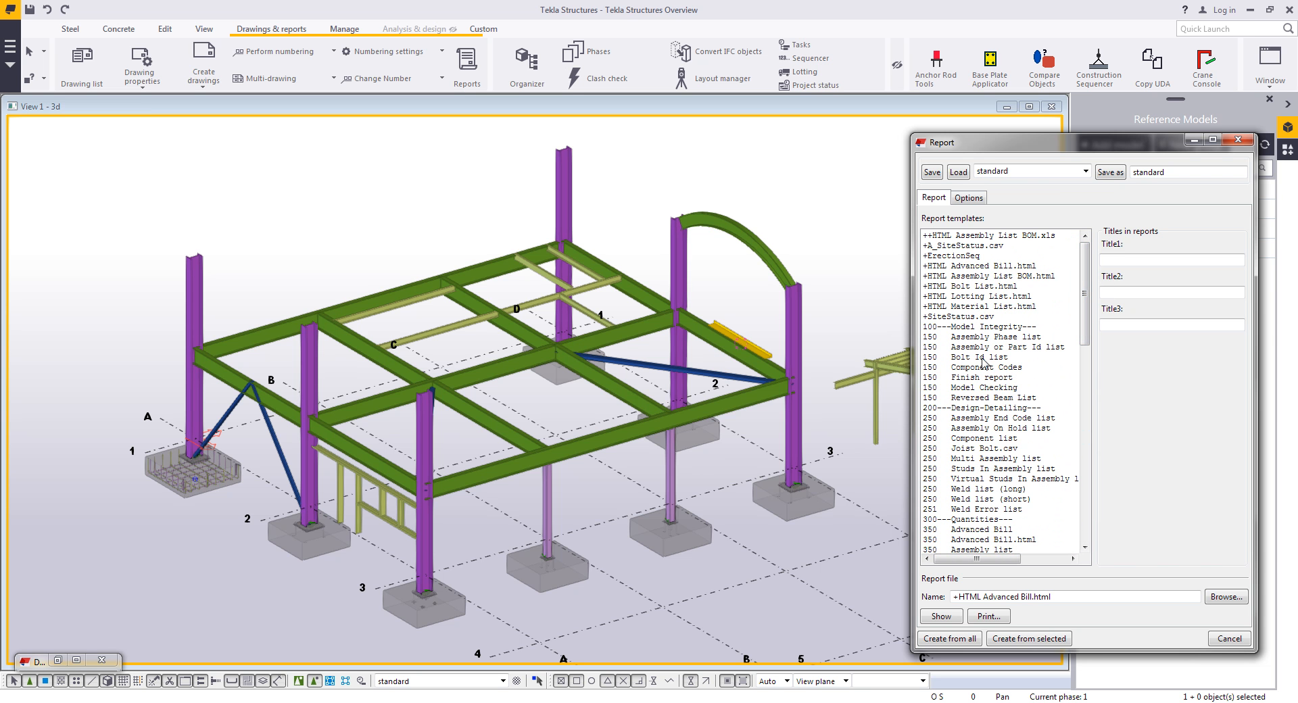
pyautogui.click(974, 306)
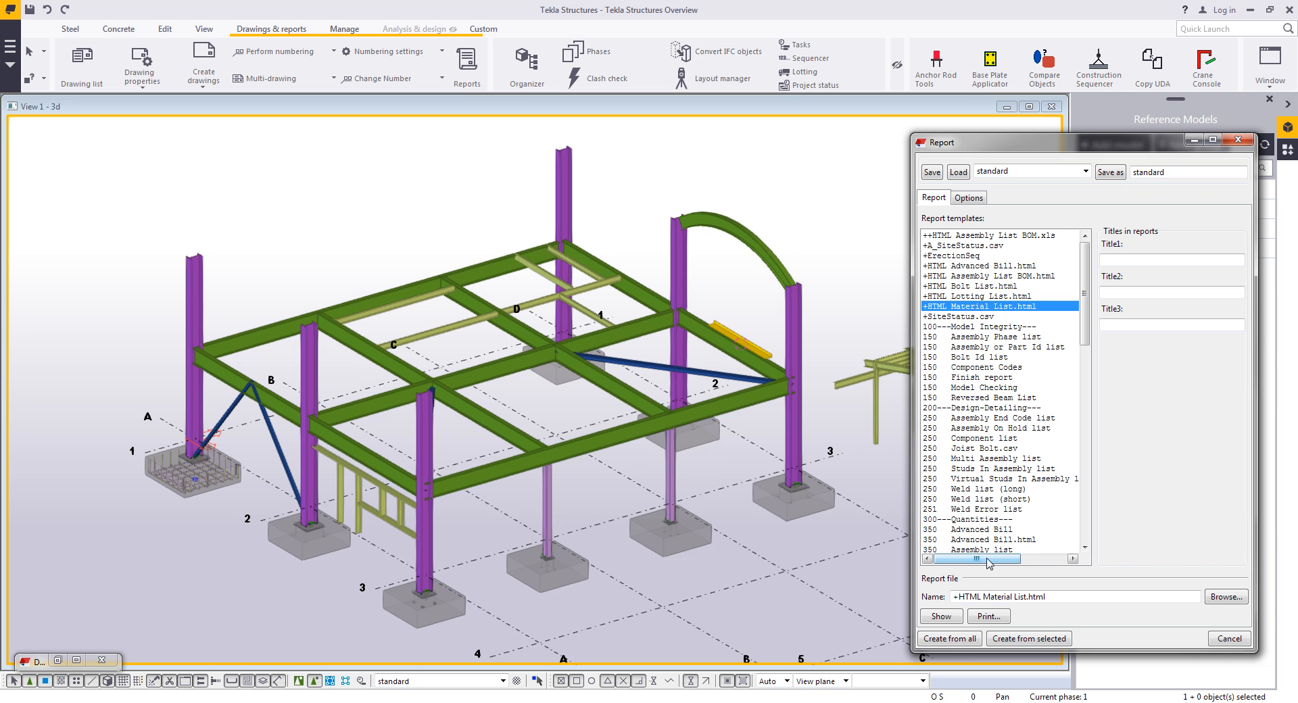
pyautogui.click(965, 641)
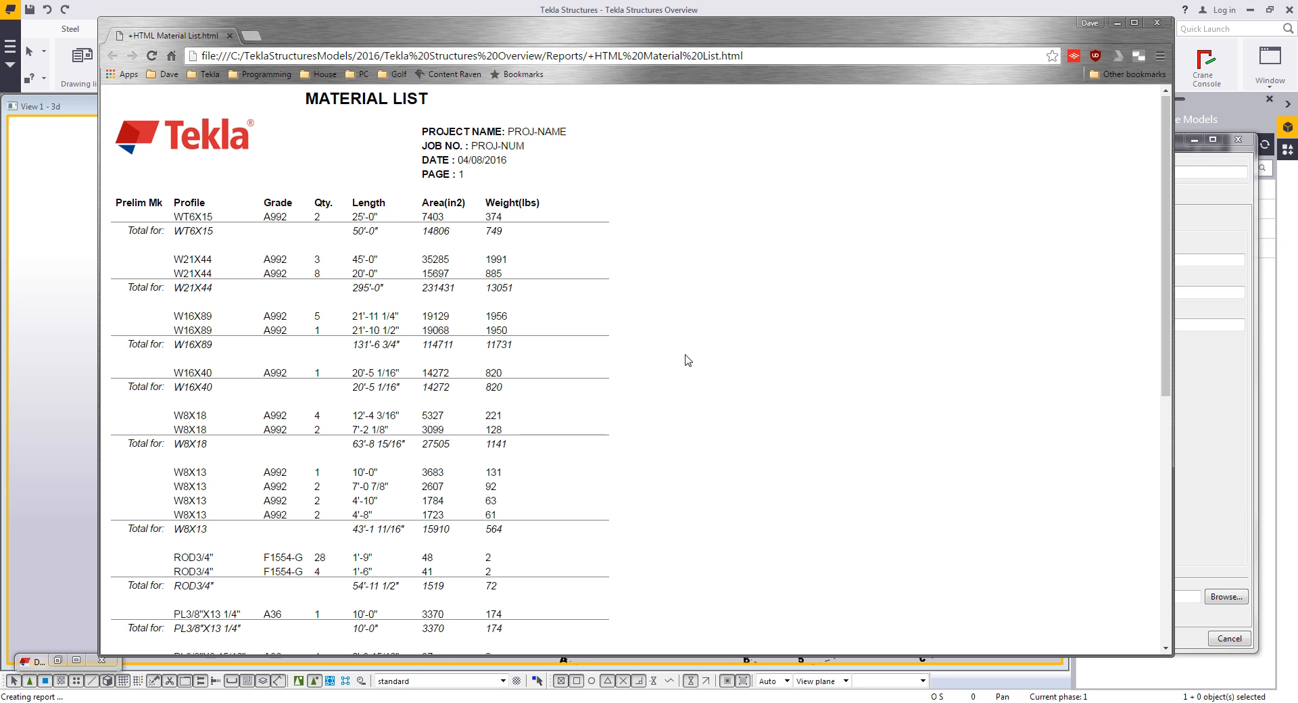
# - Scroll through the generated material list, then close it and the report dialog
pyautogui.scroll(-7, 686, 359)
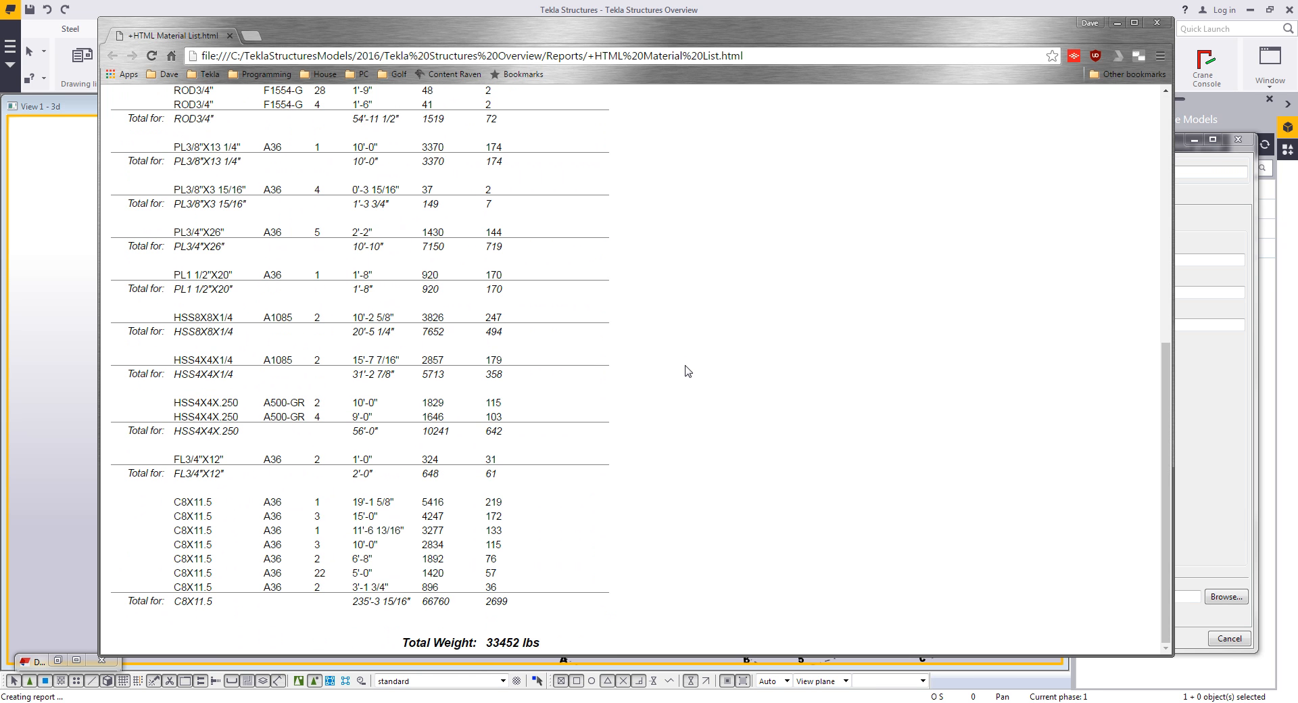
pyautogui.scroll(7, 687, 371)
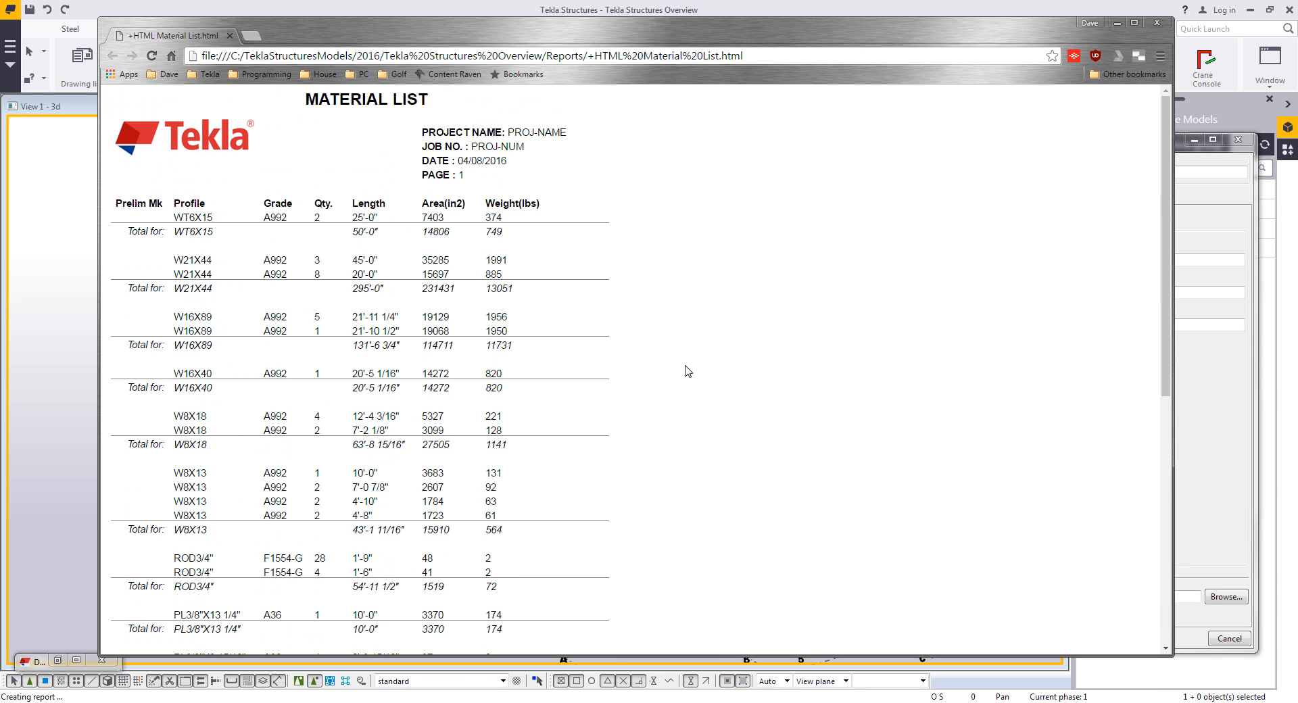
pyautogui.click(1157, 26)
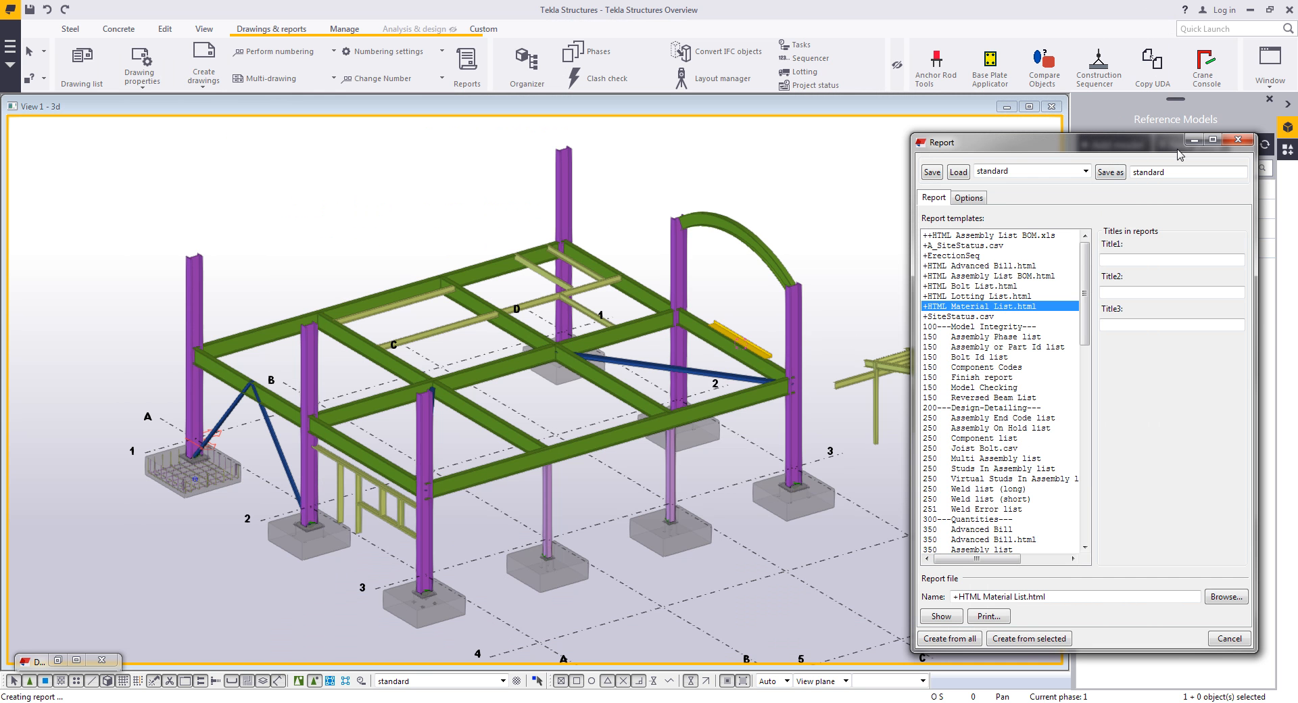
pyautogui.click(1238, 139)
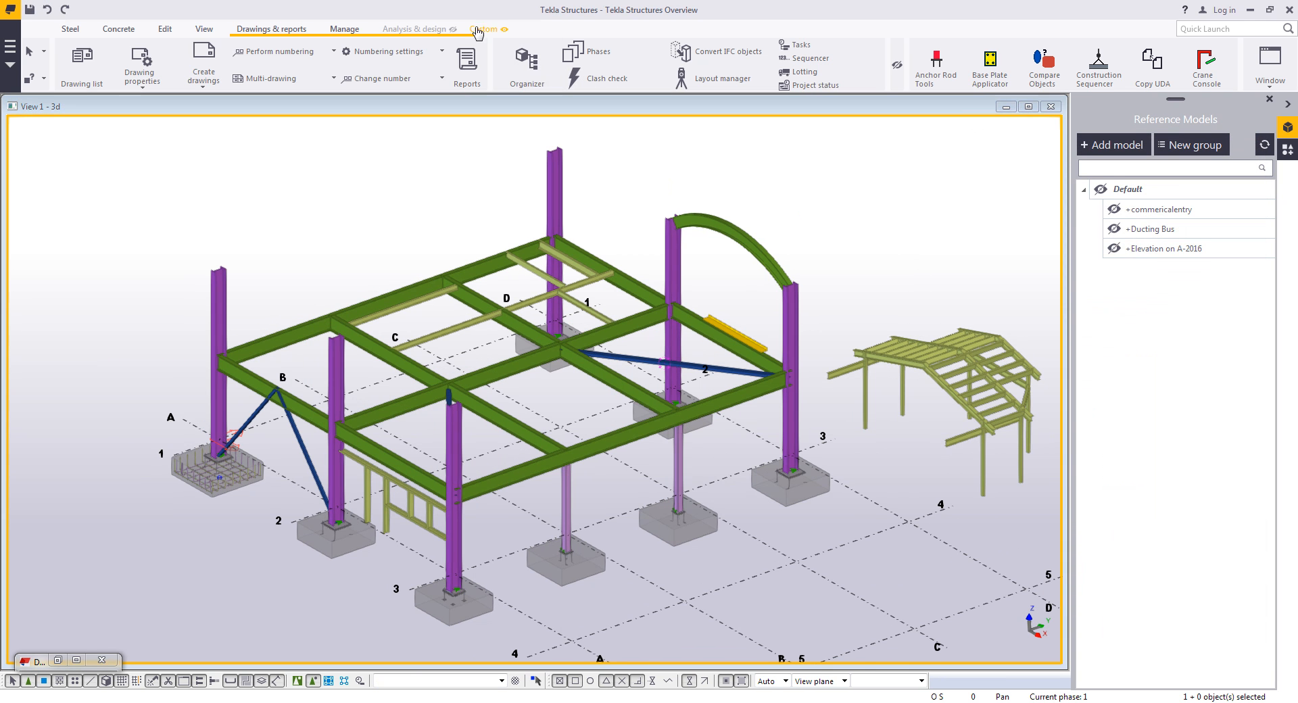
# - Open the Organizer, synchronize it with the model, and list the ANCHOR_ROD steel assemblies
pyautogui.click(522, 66)
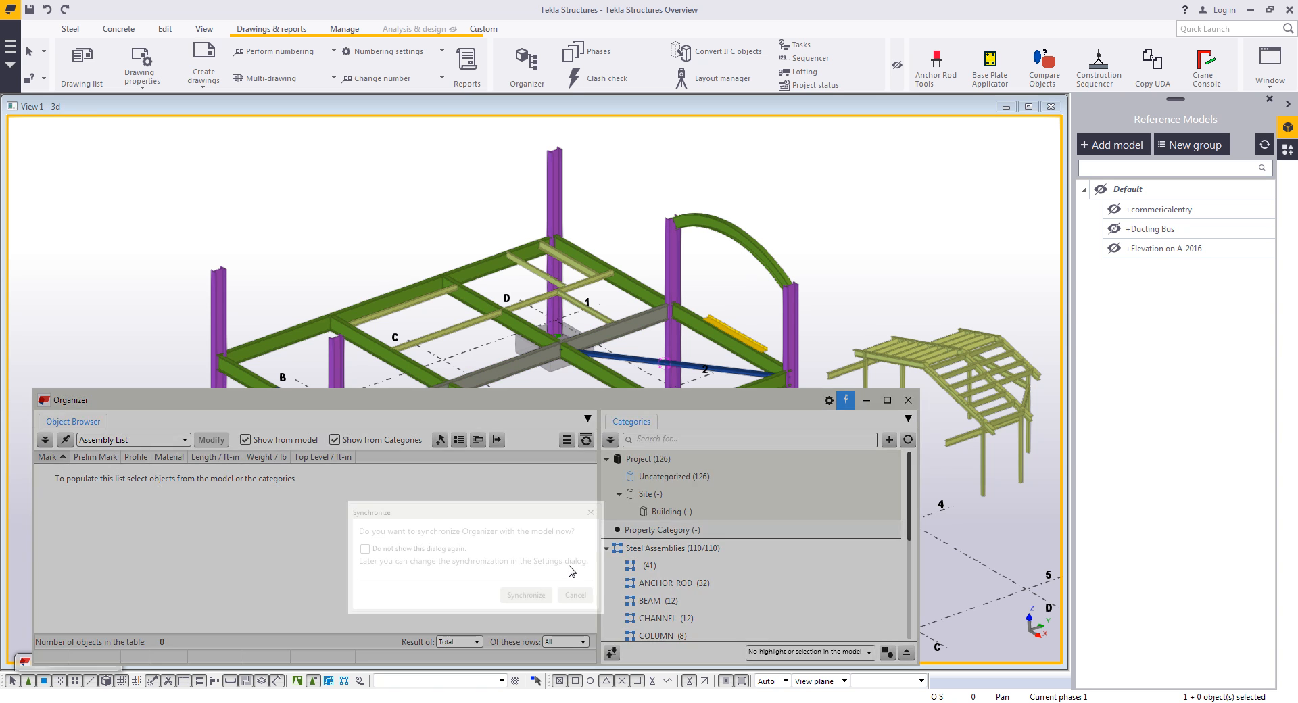
pyautogui.click(526, 573)
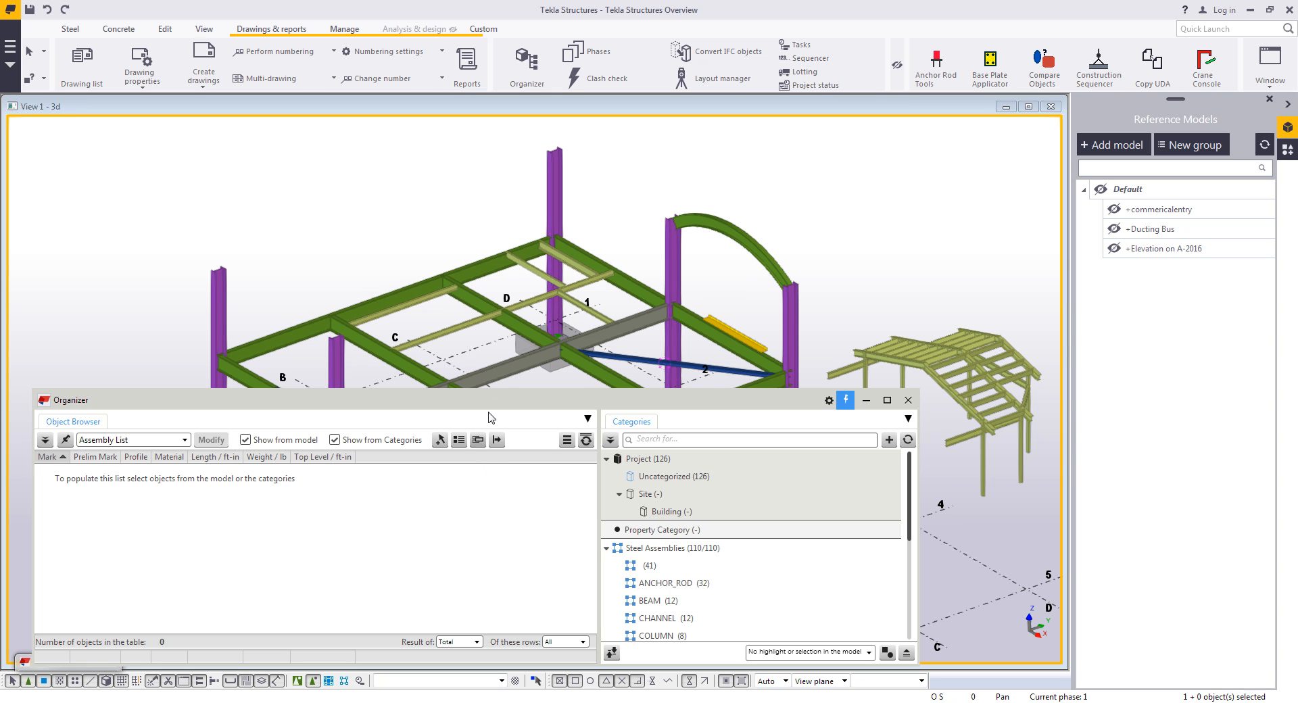
pyautogui.moveTo(501, 390); pyautogui.dragTo(500, 356)
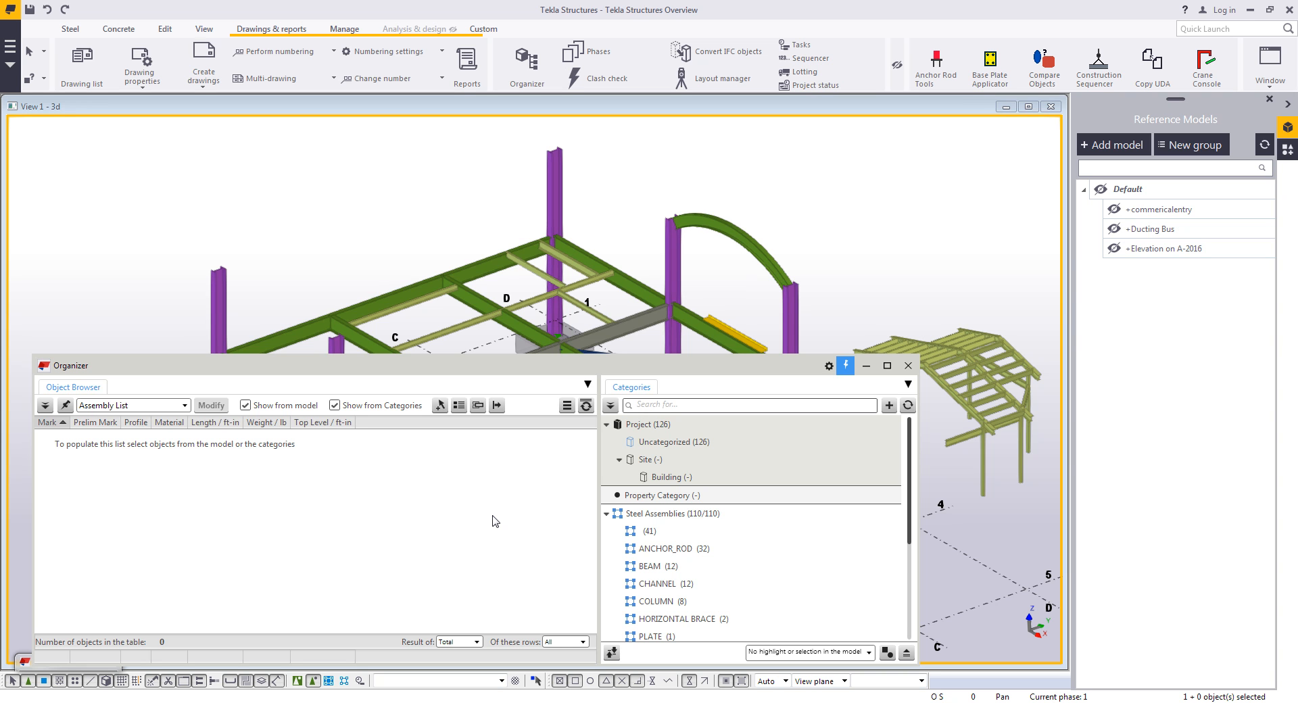
pyautogui.scroll(-1, 767, 557)
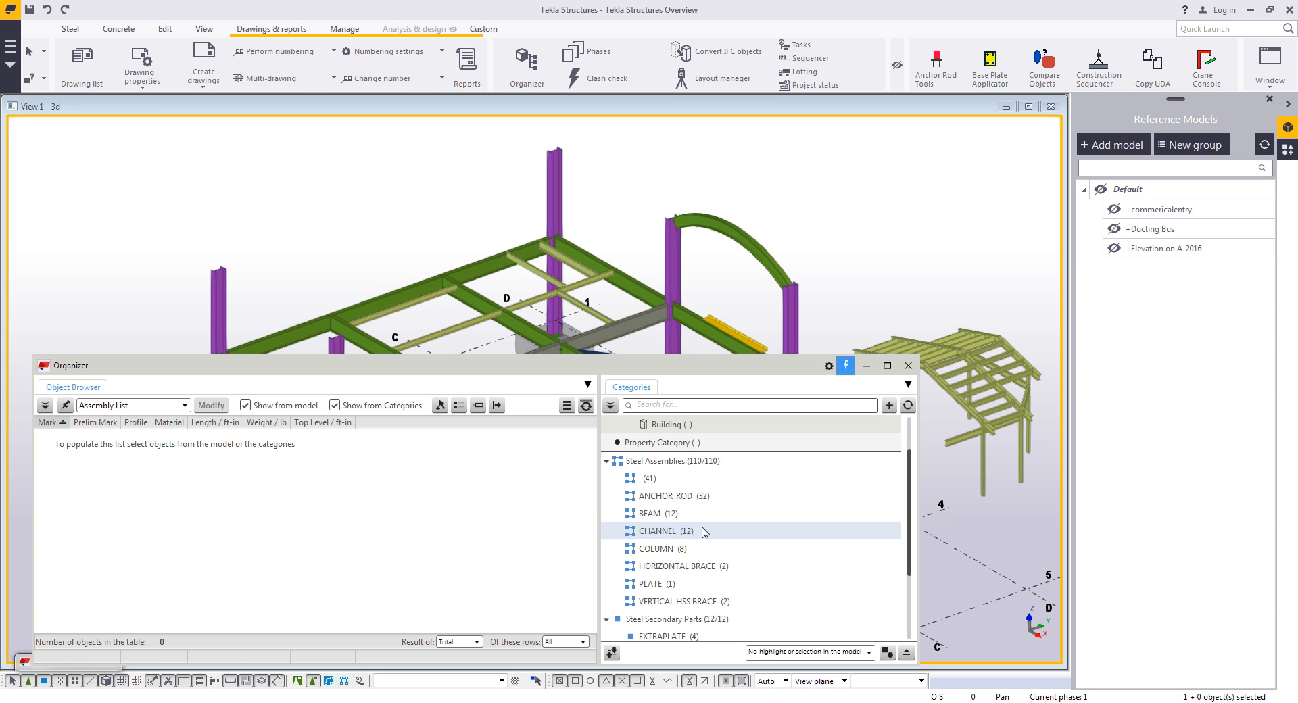
pyautogui.click(678, 497)
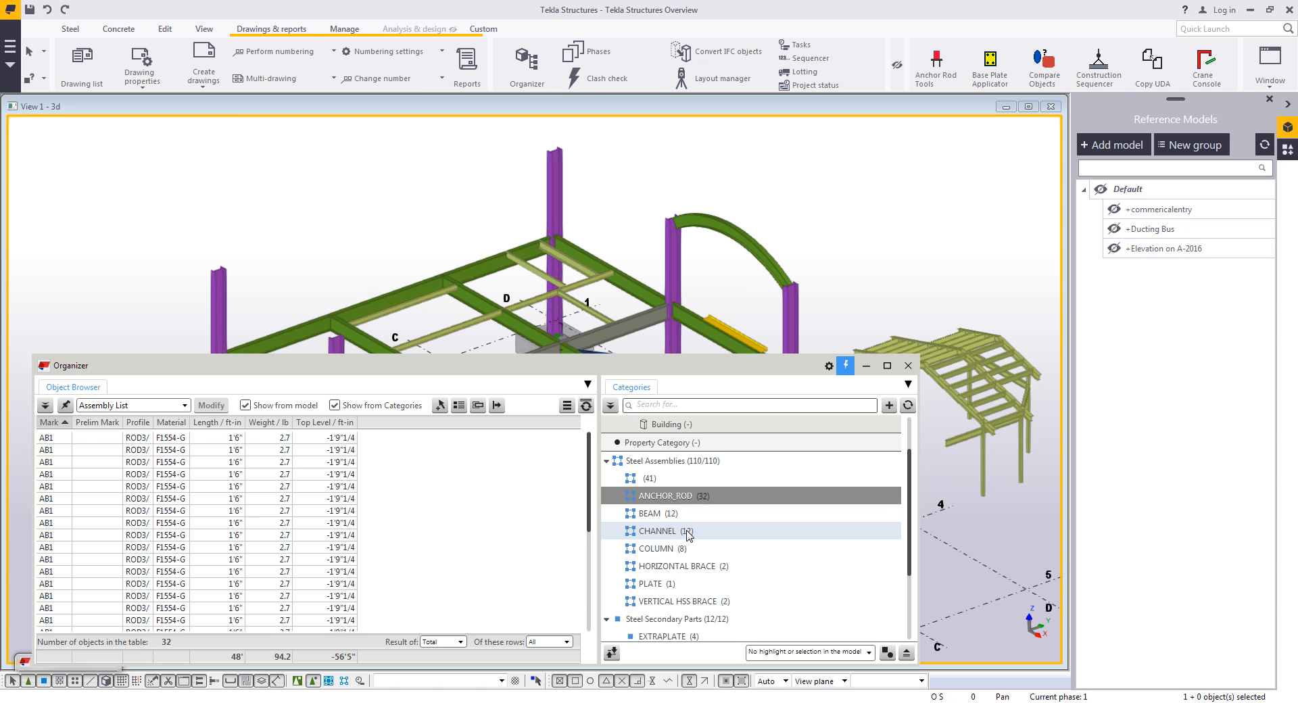
# - Set the Organizer to highlight the listed category's objects in the model
pyautogui.click(774, 652)
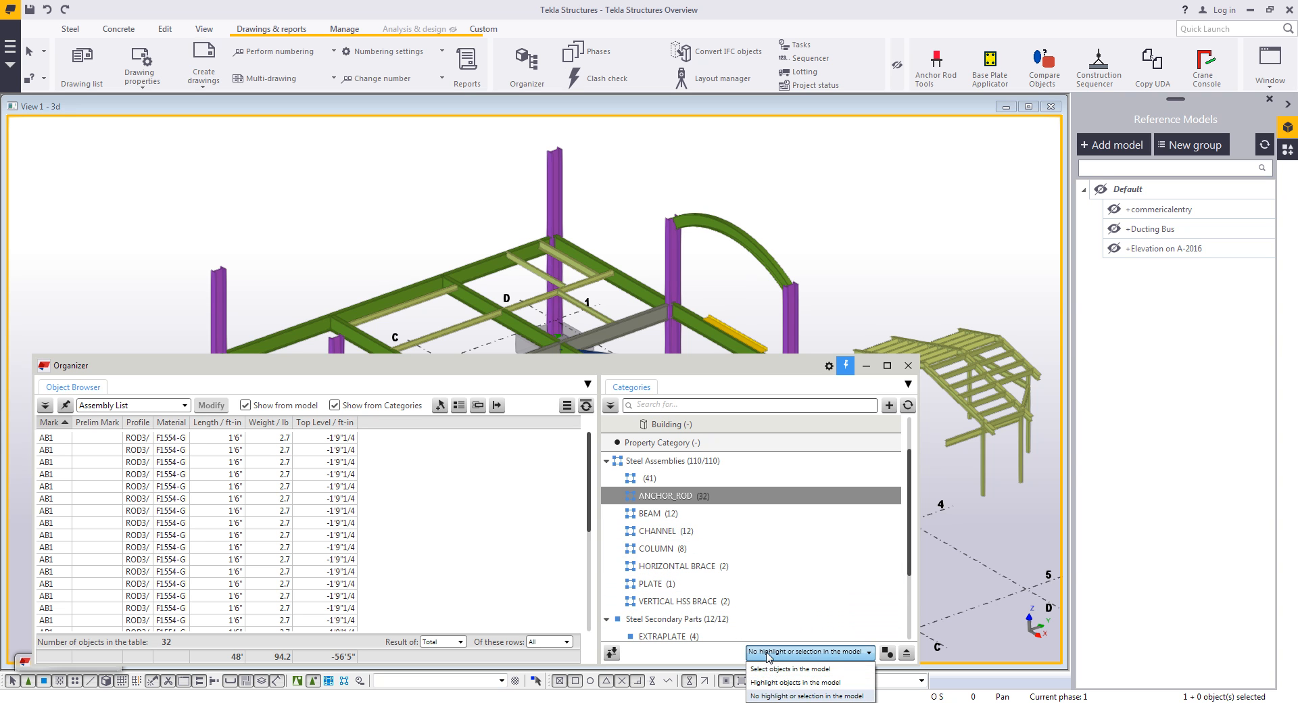
pyautogui.click(773, 669)
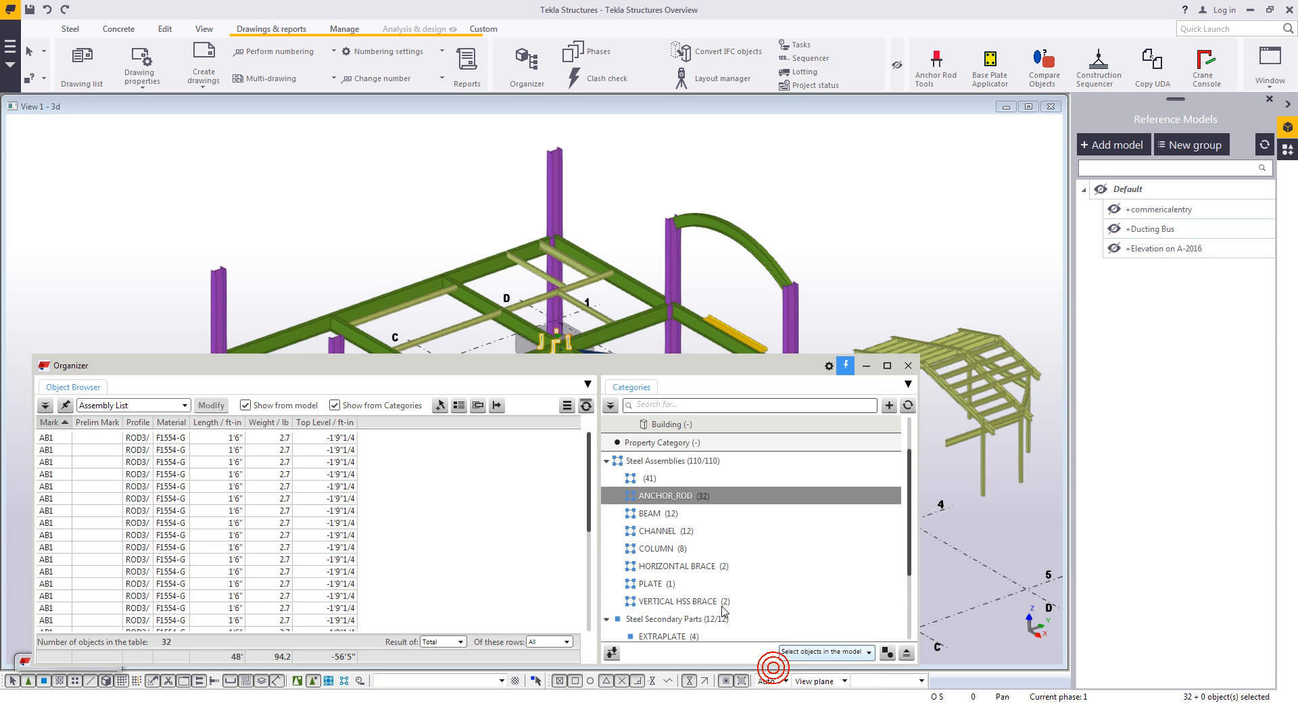
pyautogui.click(807, 652)
pyautogui.click(819, 681)
# - Browse the COLUMN and ANCHOR_ROD categories to see their objects highlighted in the model
pyautogui.click(666, 513)
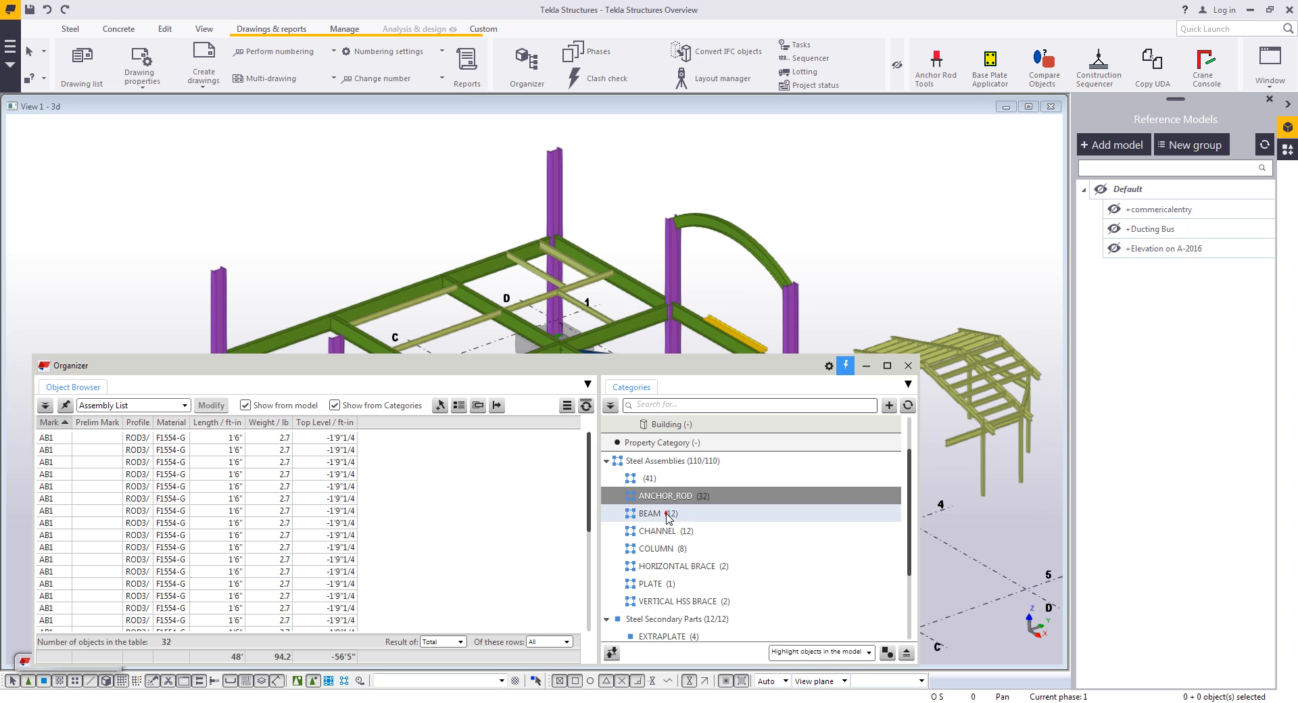
pyautogui.click(665, 548)
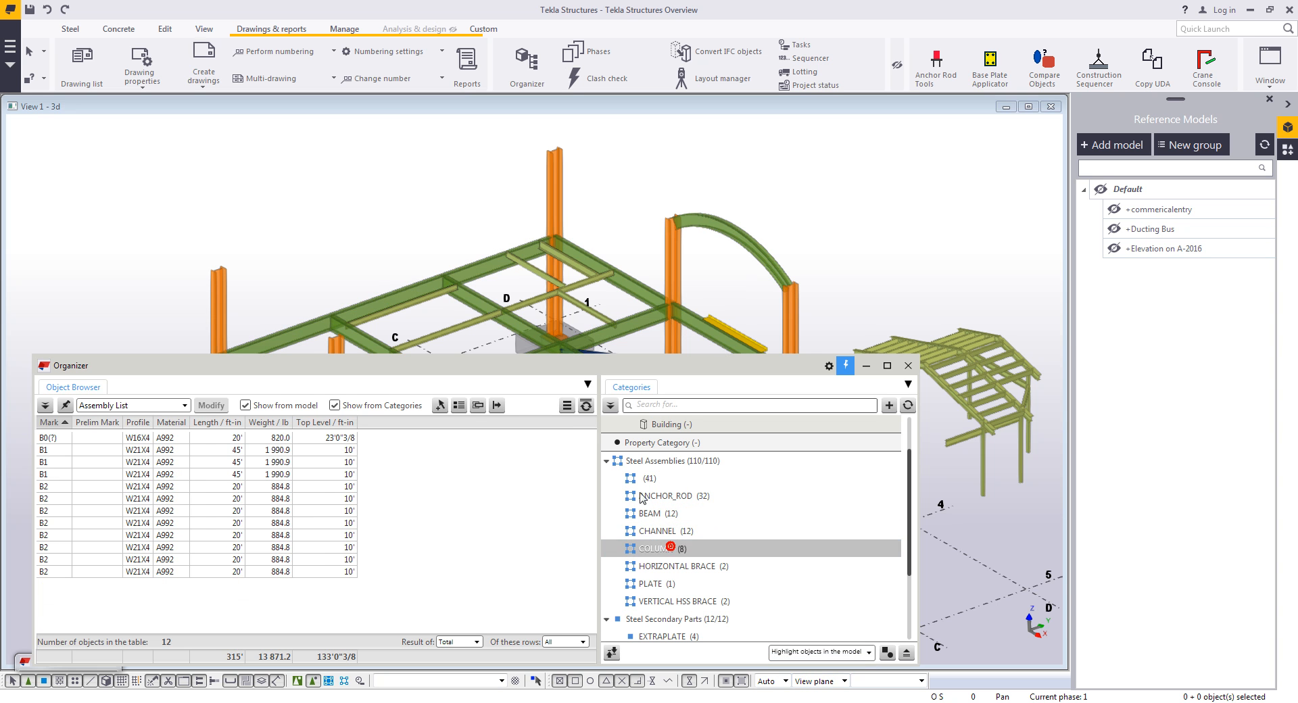
pyautogui.moveTo(568, 357); pyautogui.dragTo(570, 459)
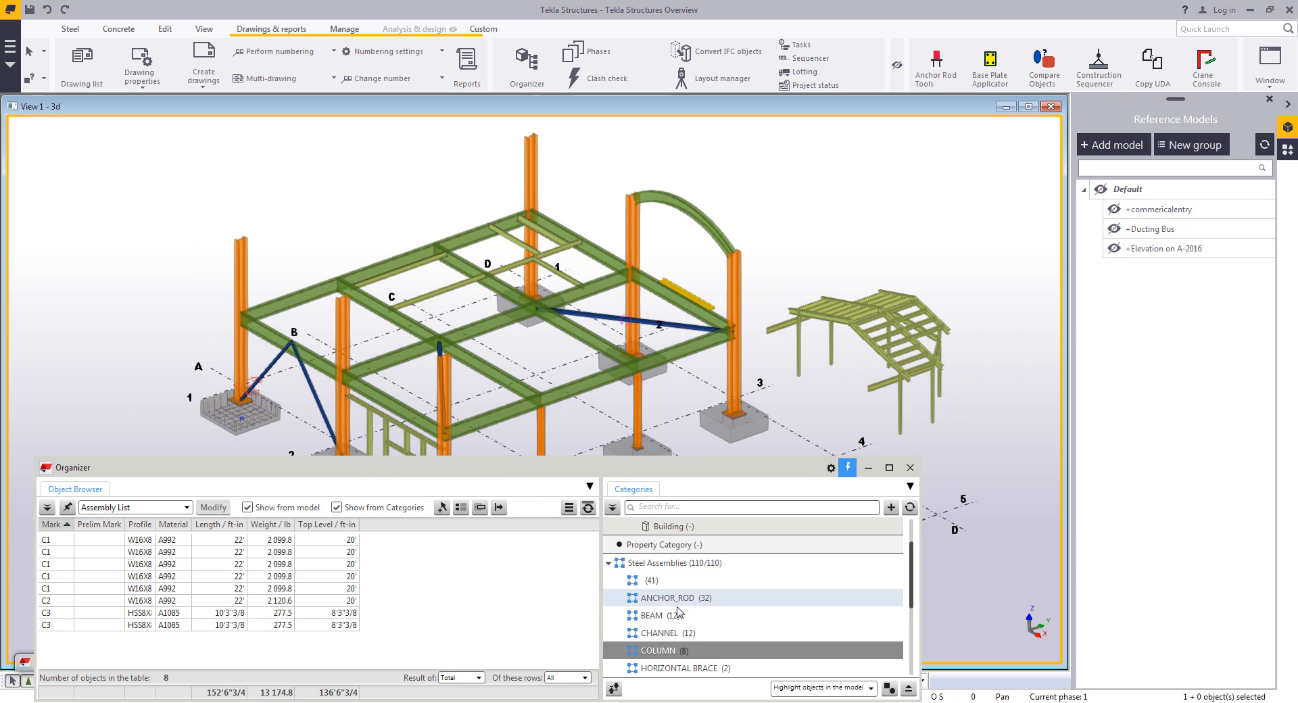
pyautogui.click(674, 598)
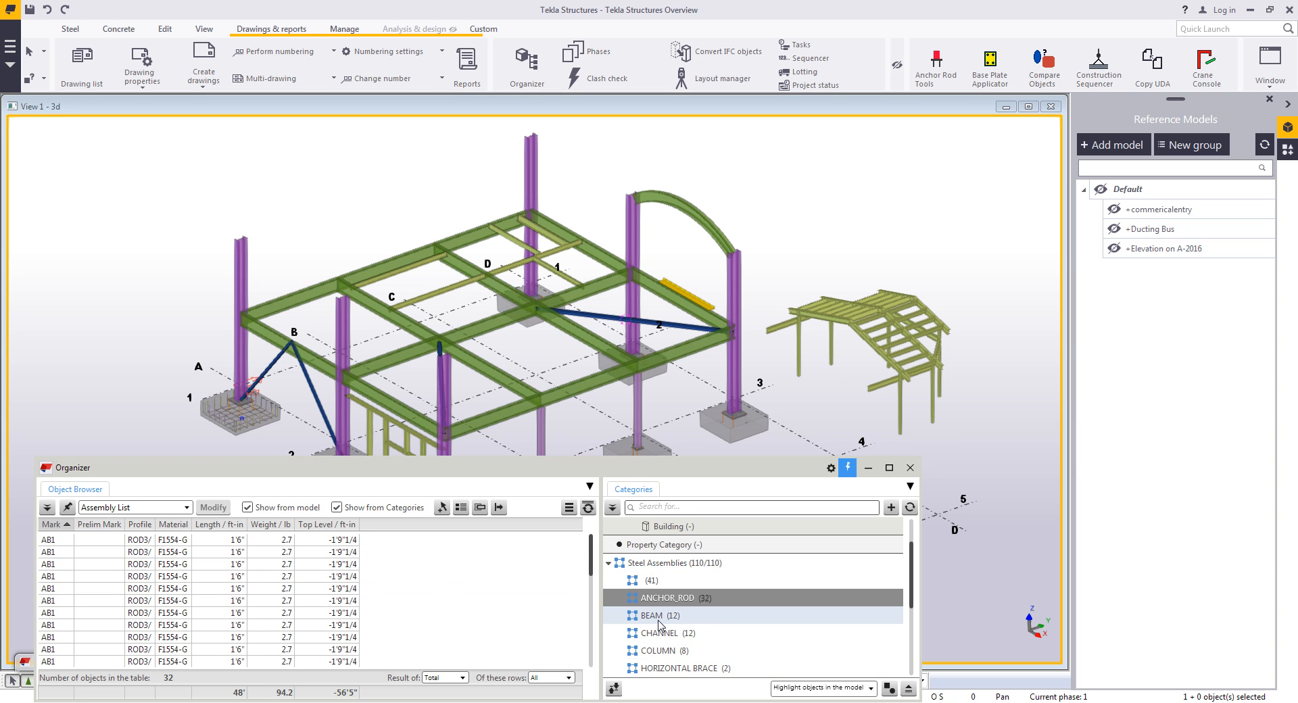
# - List the BEAM assemblies and combine identical rows in the object table
pyautogui.click(659, 619)
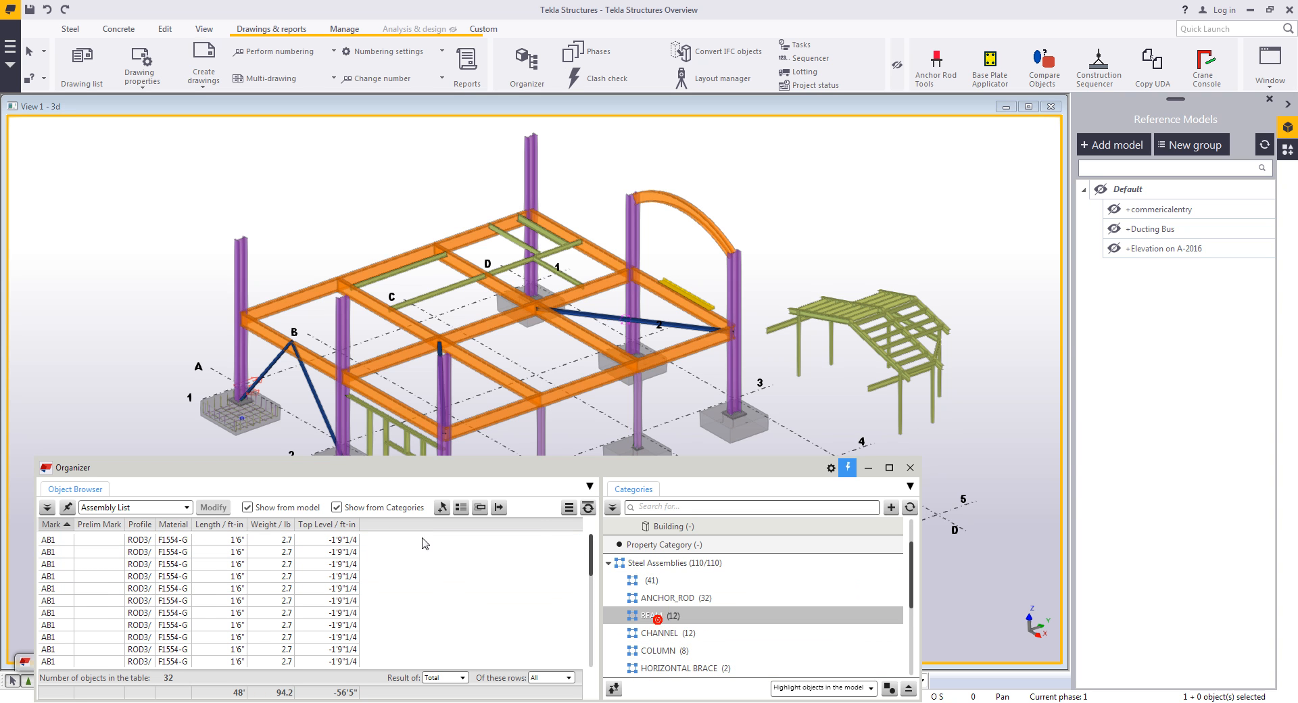
pyautogui.click(569, 507)
pyautogui.click(523, 584)
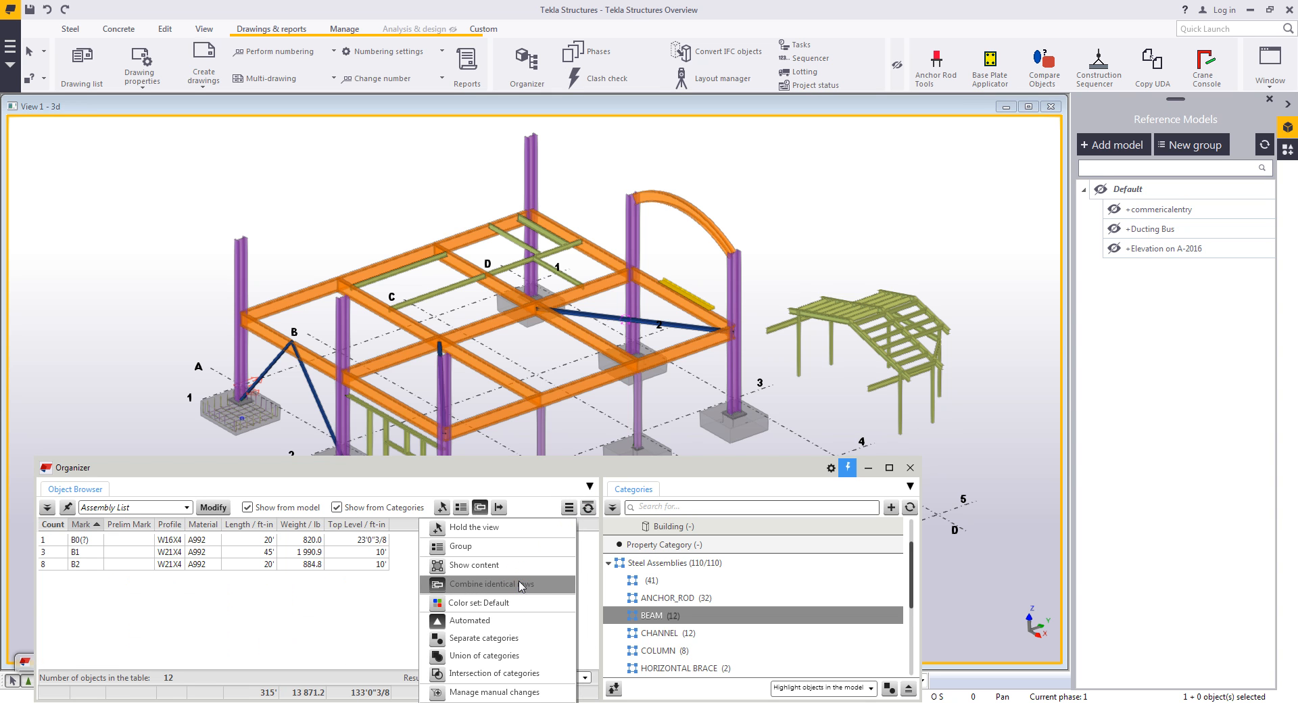
pyautogui.click(364, 593)
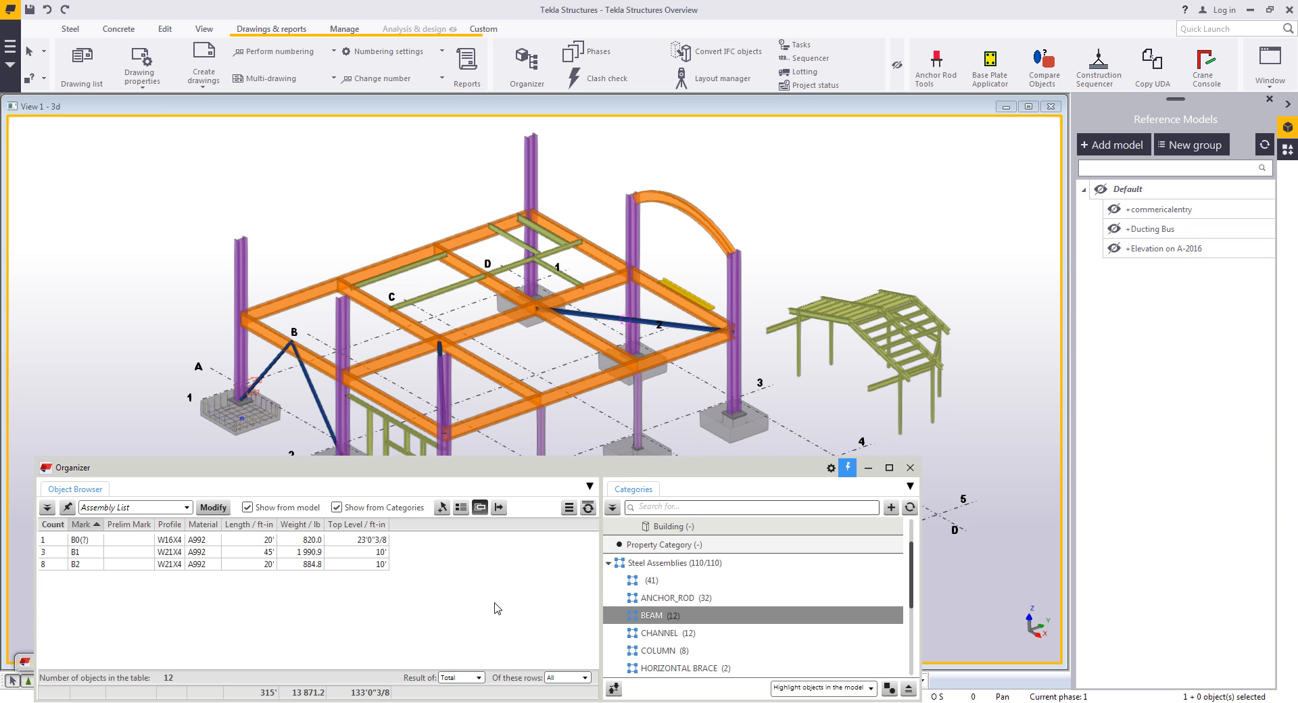
# - List all steel assemblies and export the table to Excel
pyautogui.click(659, 563)
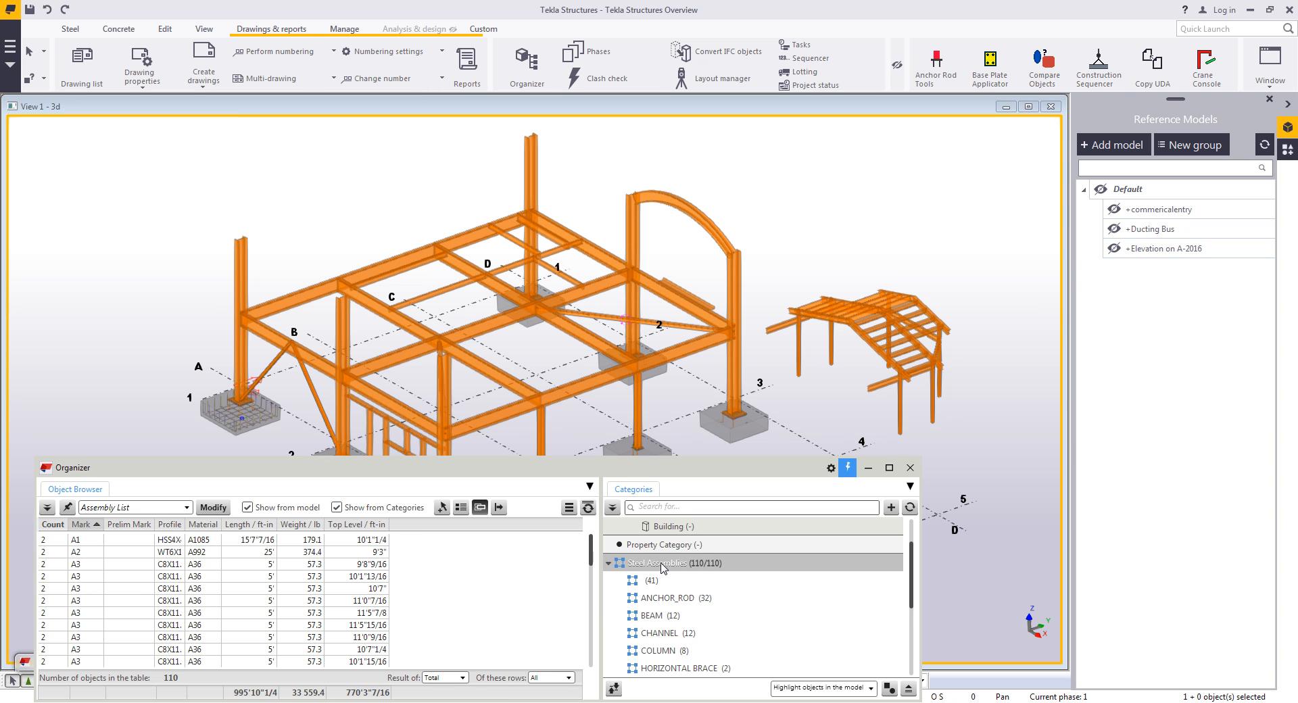
pyautogui.click(569, 507)
pyautogui.click(512, 702)
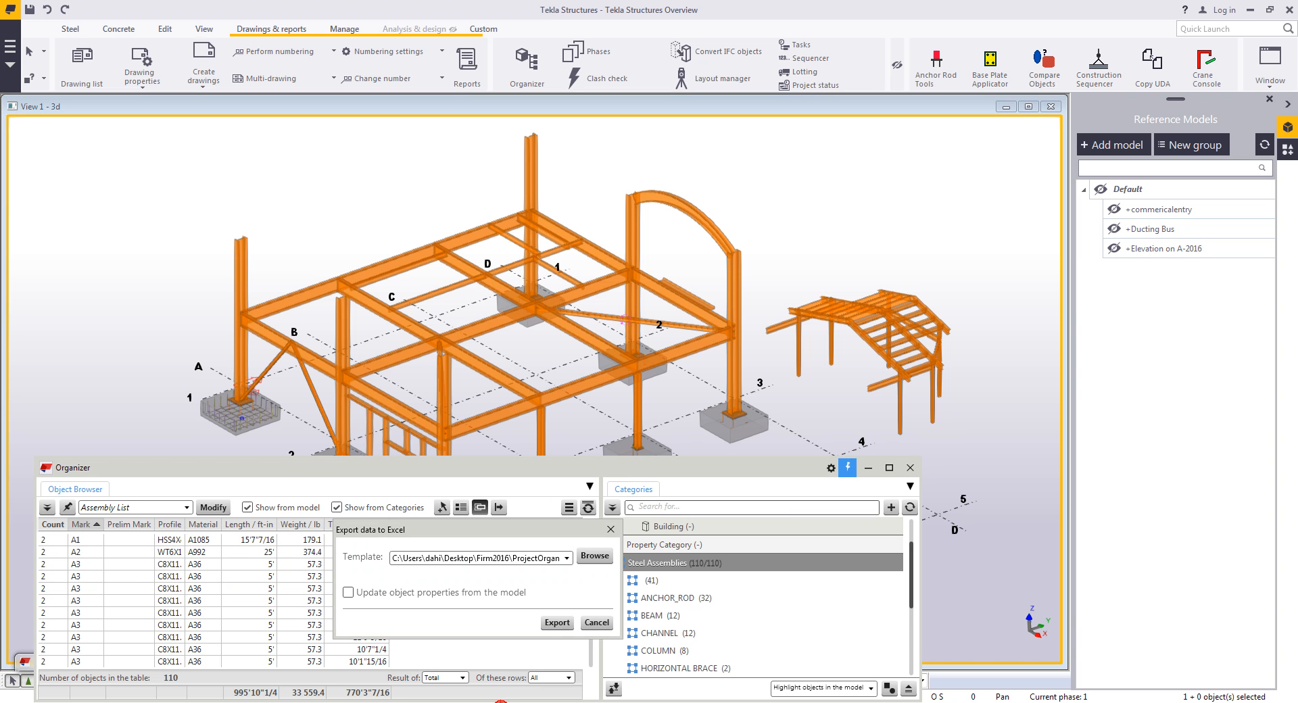
pyautogui.click(555, 621)
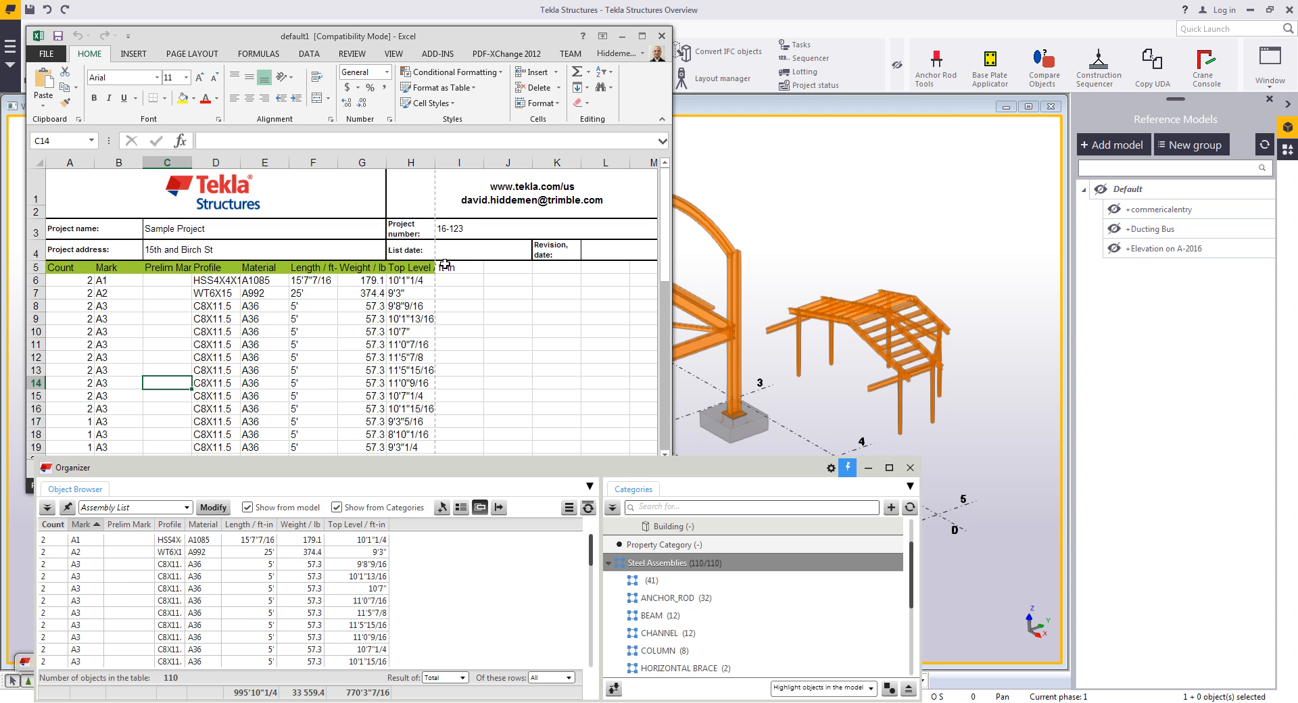
# - Close the exported Excel workbook and the Organizer, acknowledging the save message
pyautogui.click(659, 37)
pyautogui.moveTo(753, 461); pyautogui.dragTo(756, 442)
pyautogui.click(913, 448)
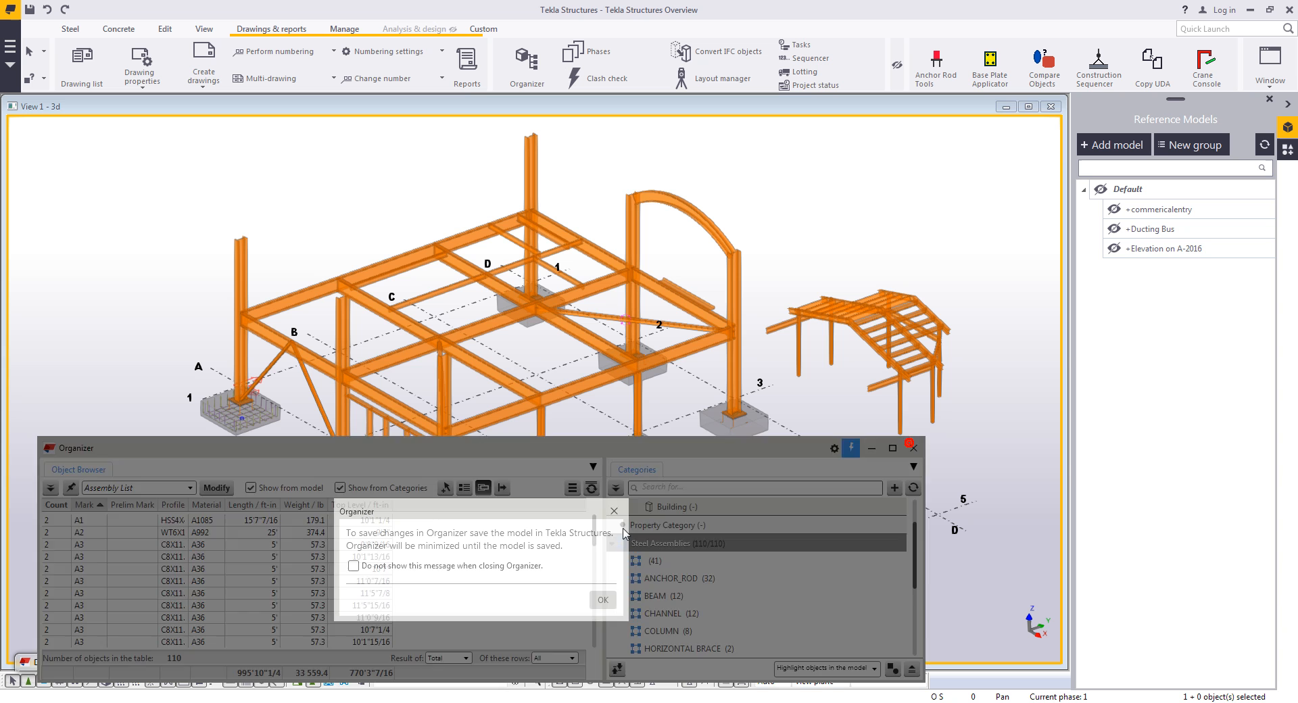
pyautogui.click(603, 600)
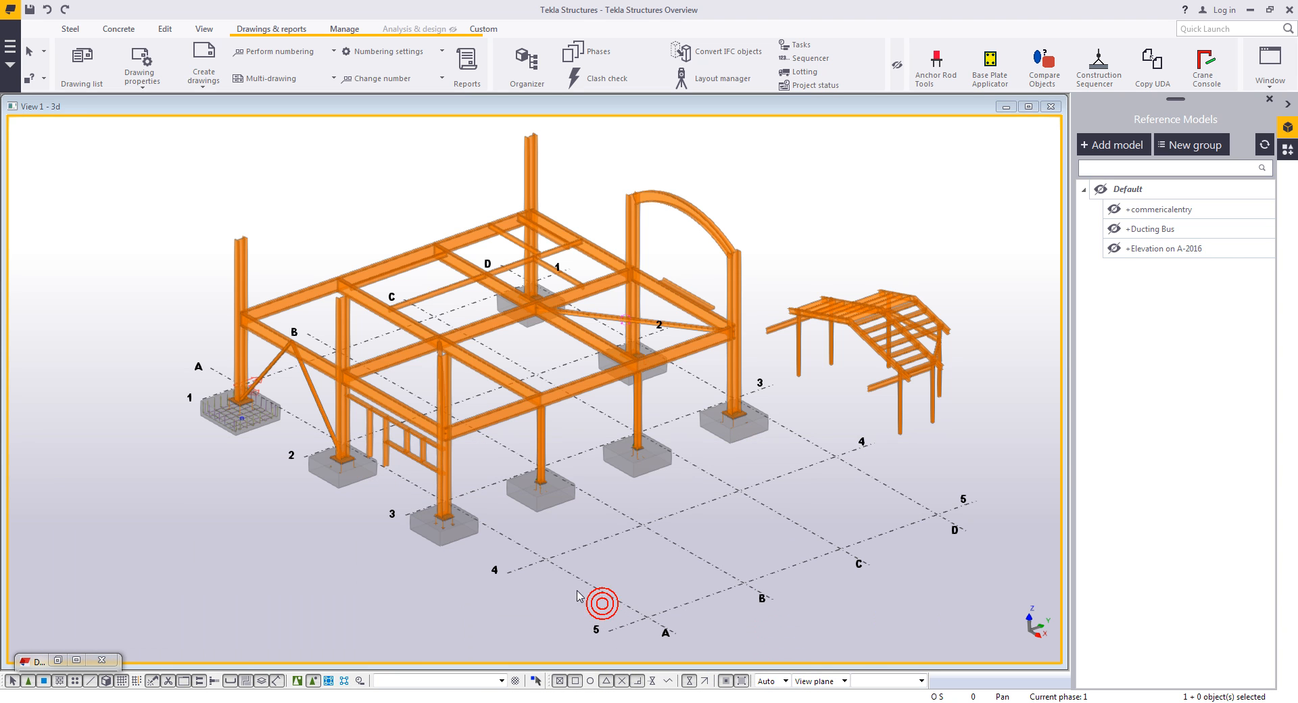
# - Clear the model highlighting, zoom into the model, and bring up the custom extension tools
pyautogui.rightClick(313, 527)
pyautogui.click(361, 604)
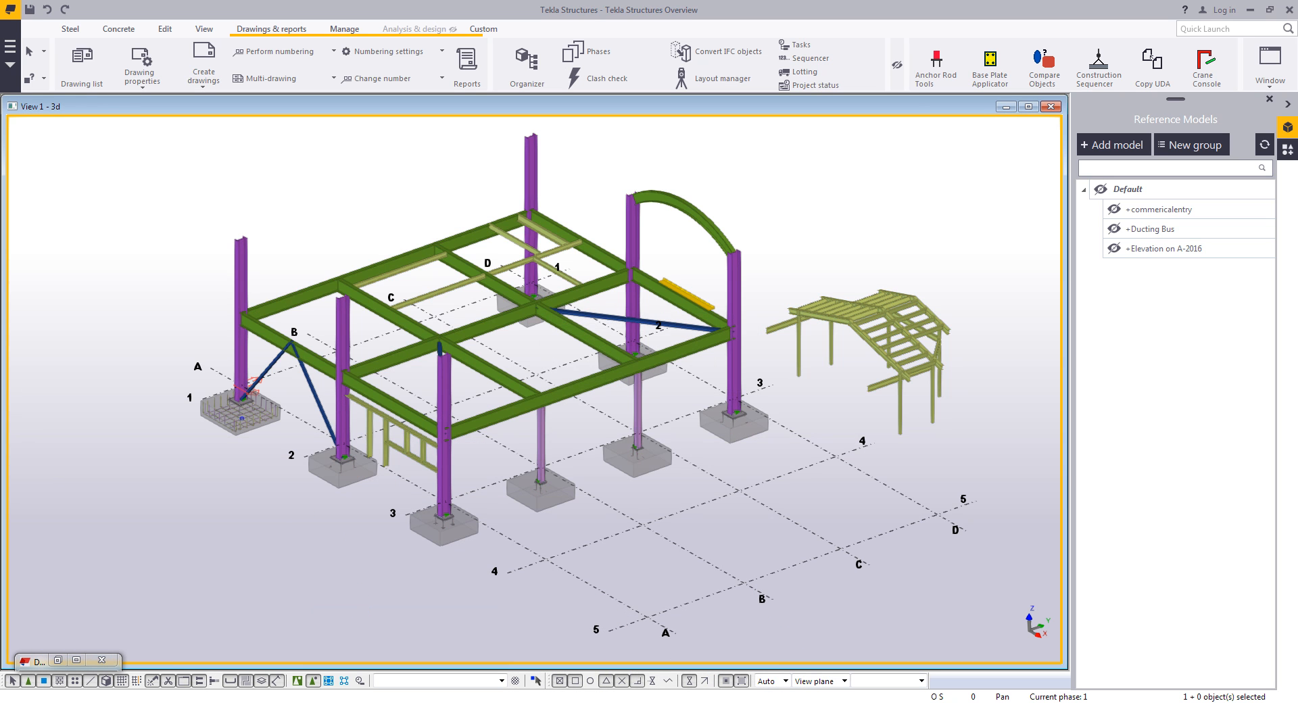
pyautogui.scroll(2, 636, 530)
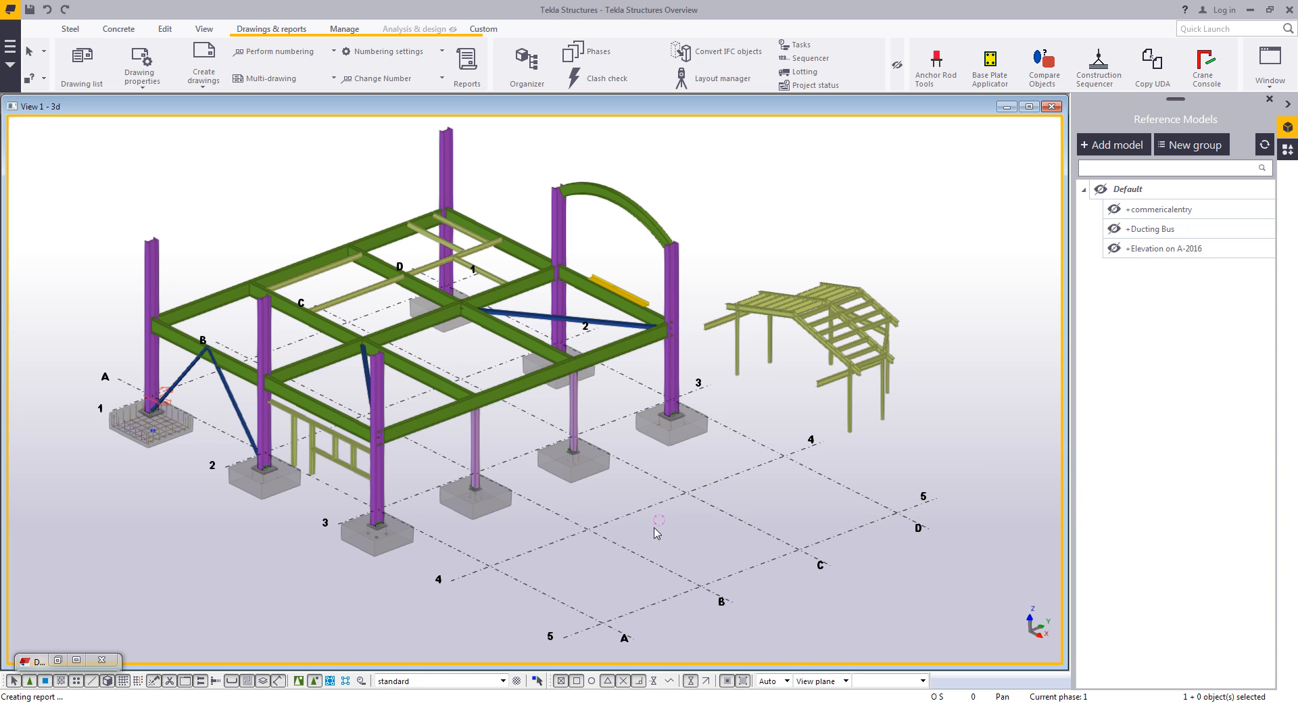
pyautogui.click(483, 30)
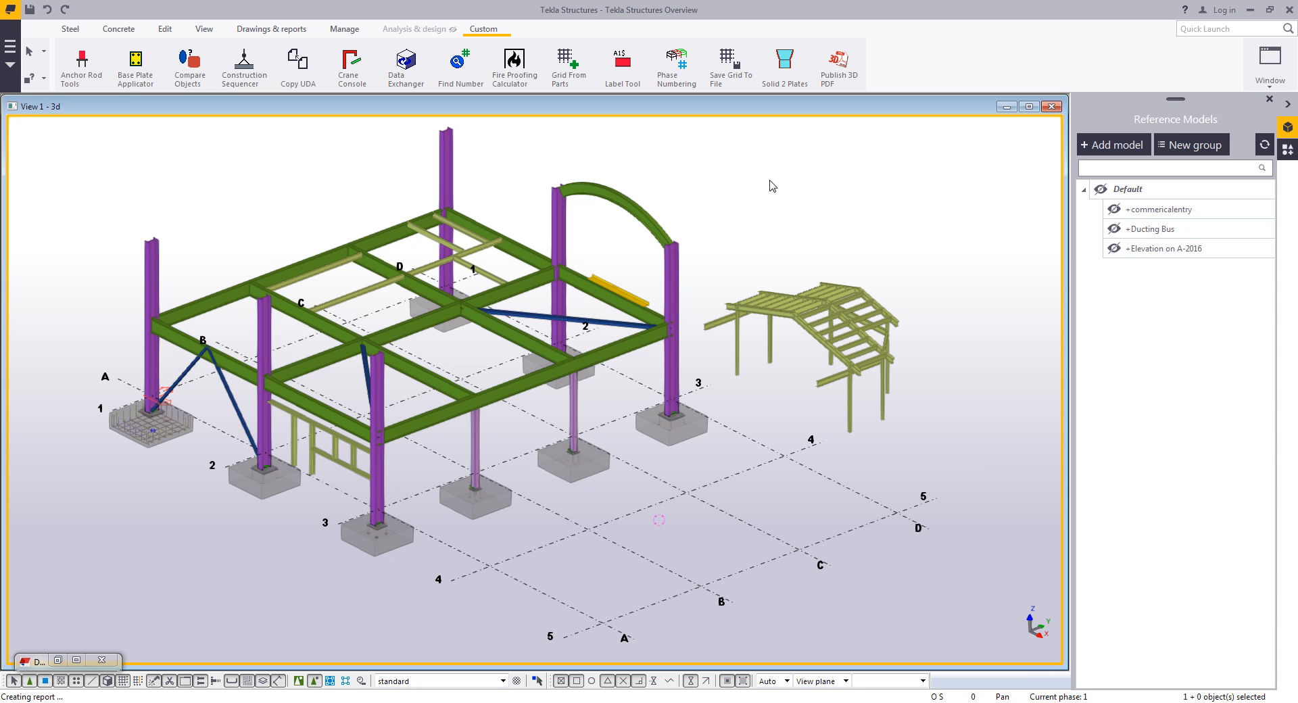
# - Publish all model objects to a 3D PDF named 3D-PDF-Model and close the publish dialog
pyautogui.click(839, 73)
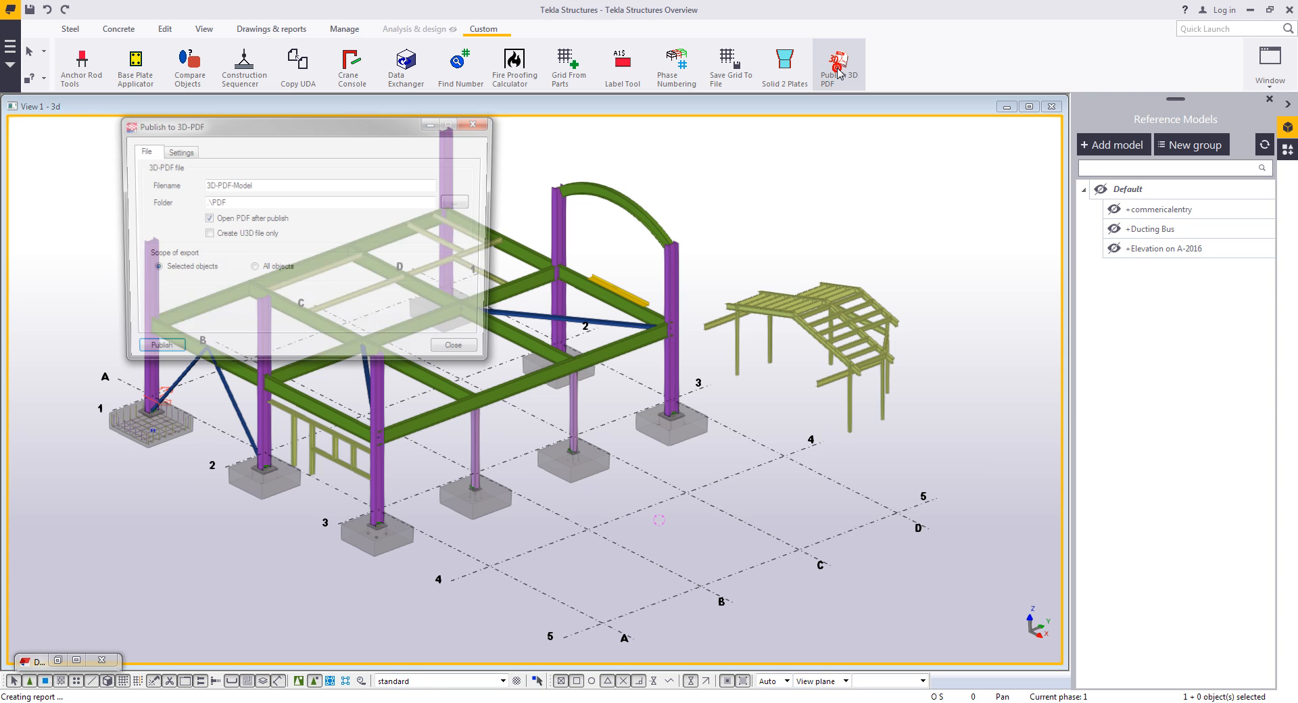
pyautogui.click(272, 269)
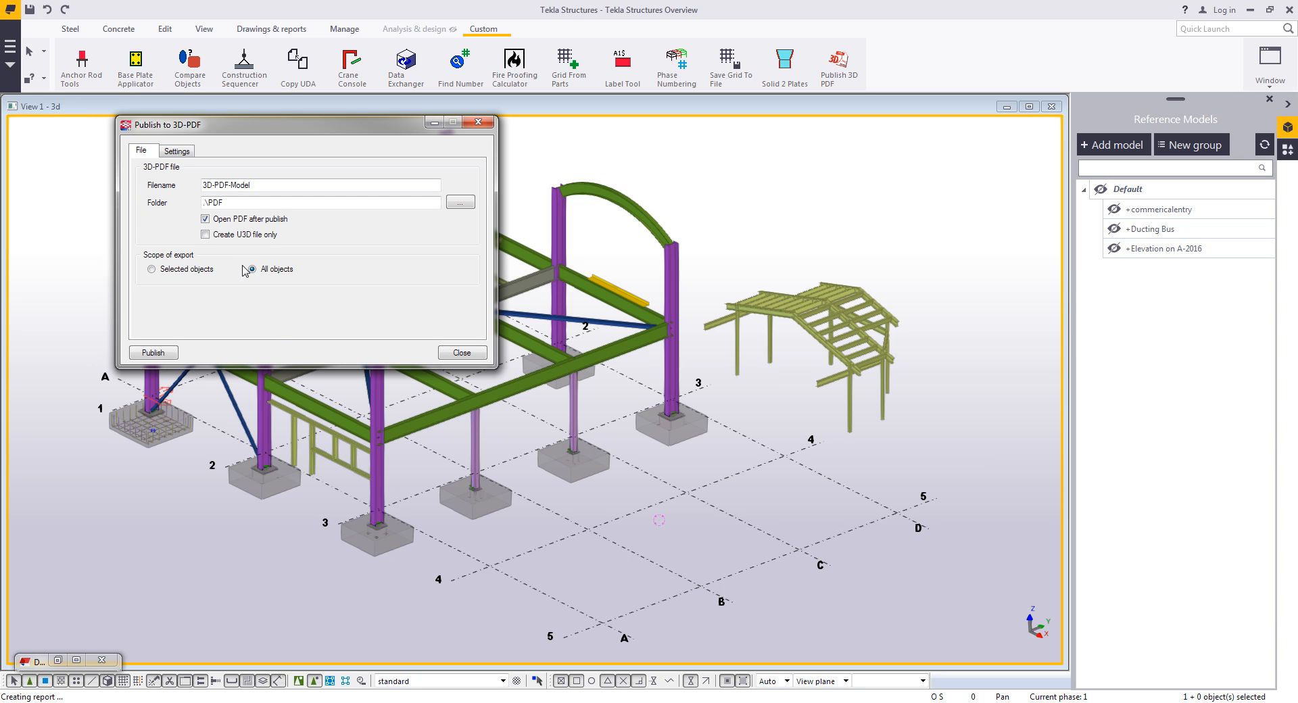
pyautogui.click(153, 352)
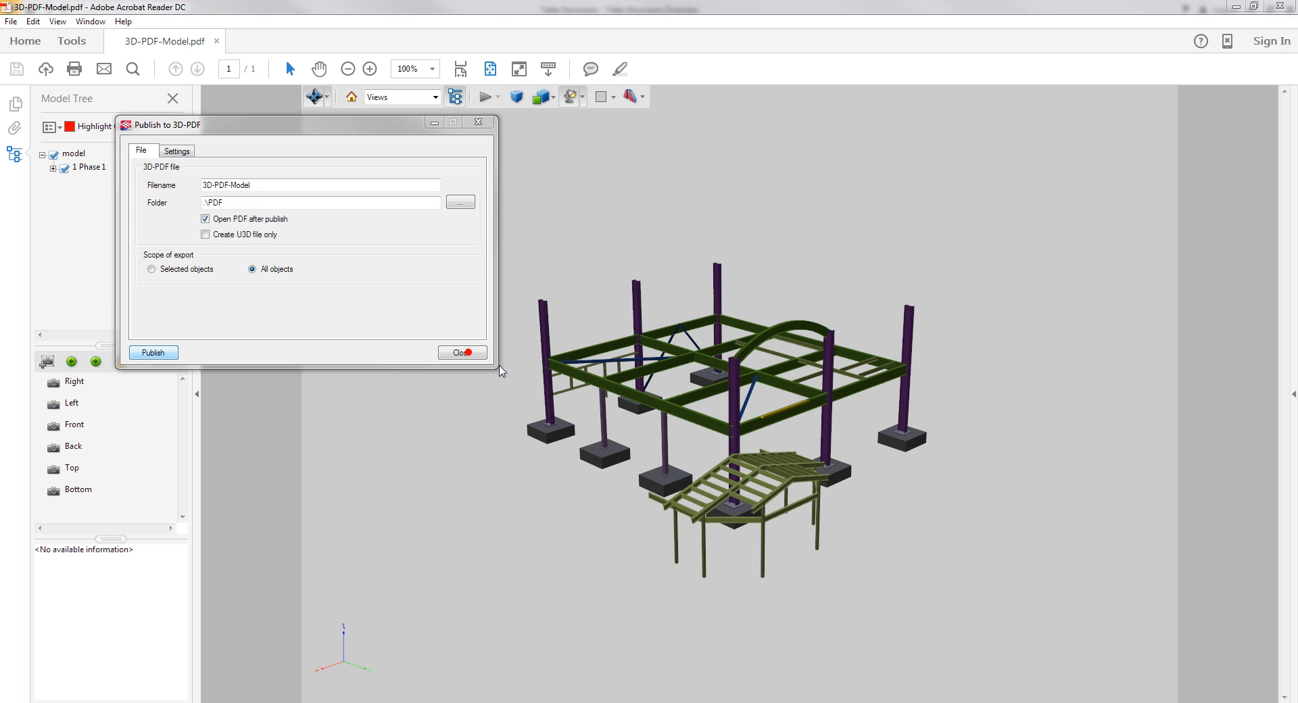
pyautogui.click(464, 353)
# - Examine the published 3D model in the PDF viewer, then close the PDF viewer
pyautogui.click(703, 388)
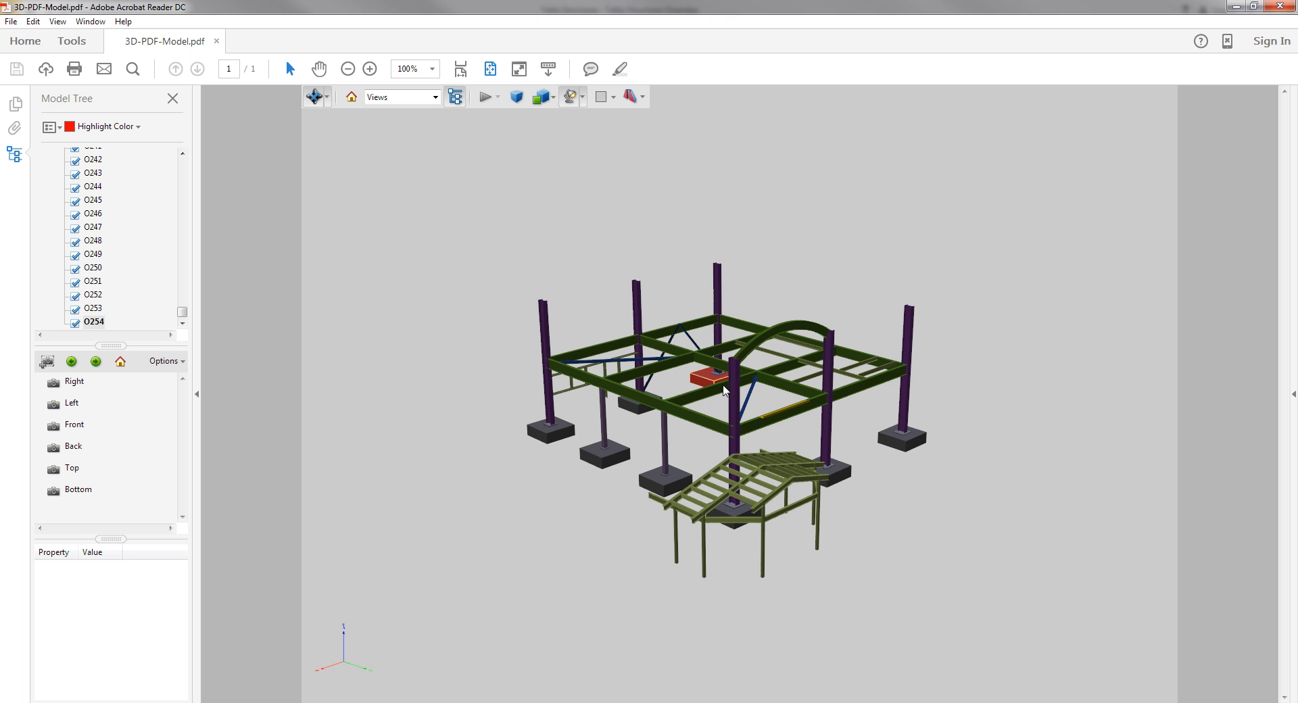
pyautogui.moveTo(727, 387); pyautogui.dragTo(733, 394)
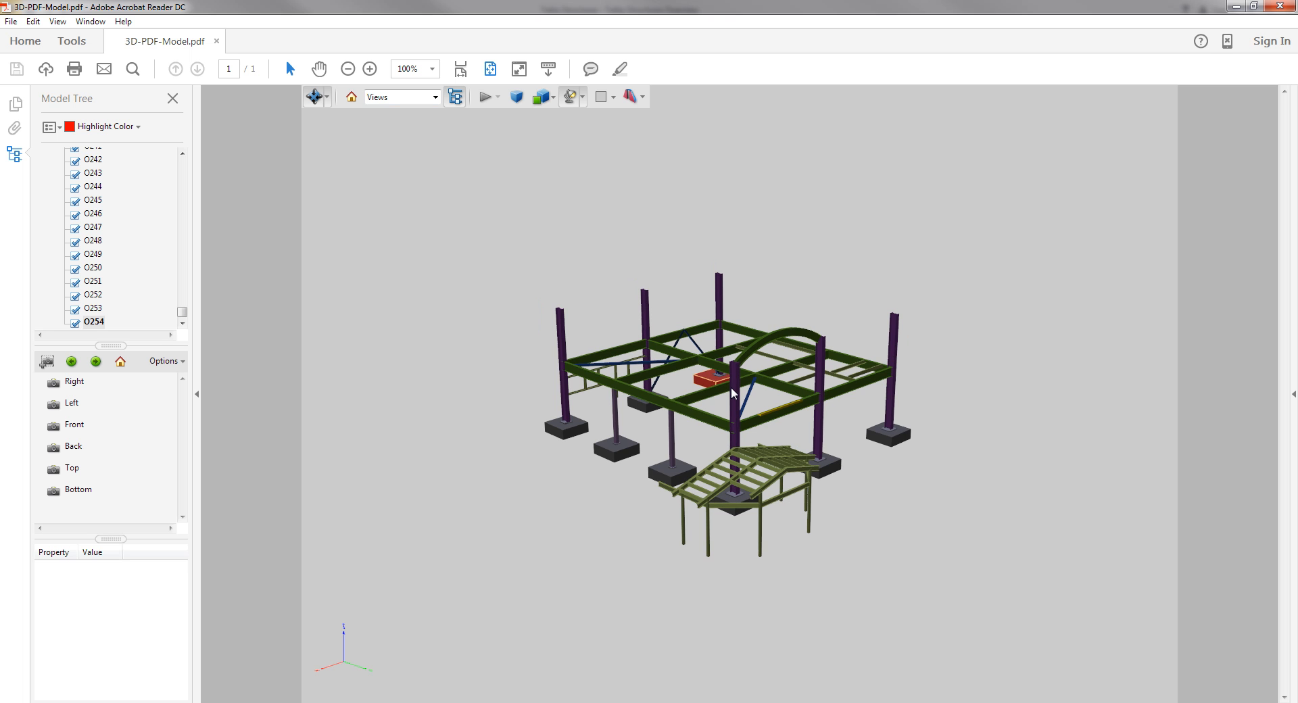
pyautogui.scroll(3, 727, 392)
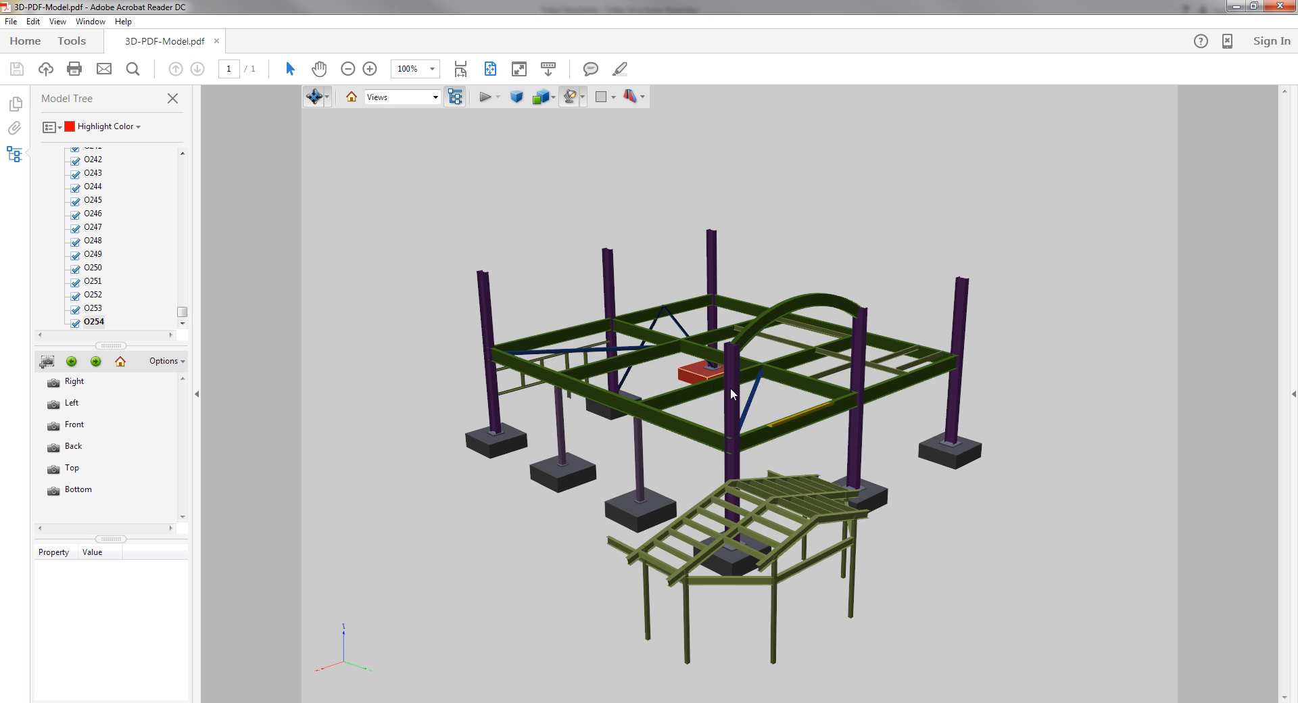
pyautogui.click(755, 400)
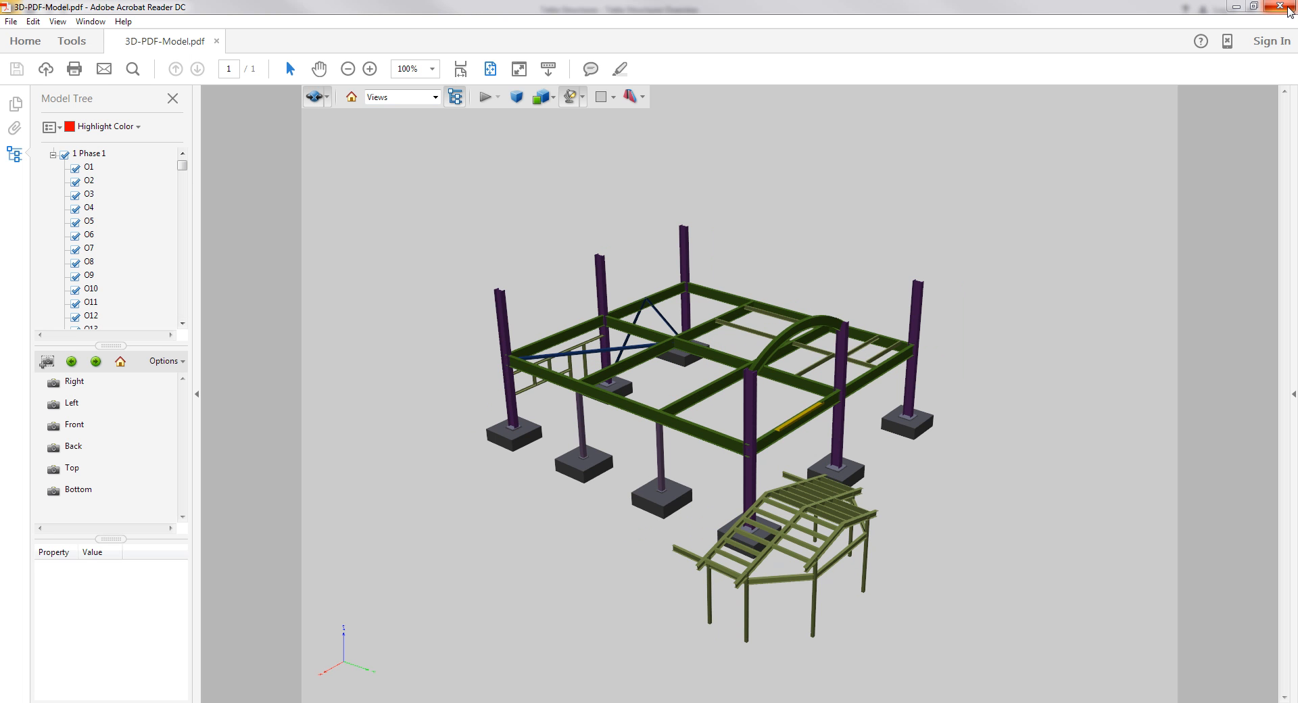
pyautogui.click(1279, 6)
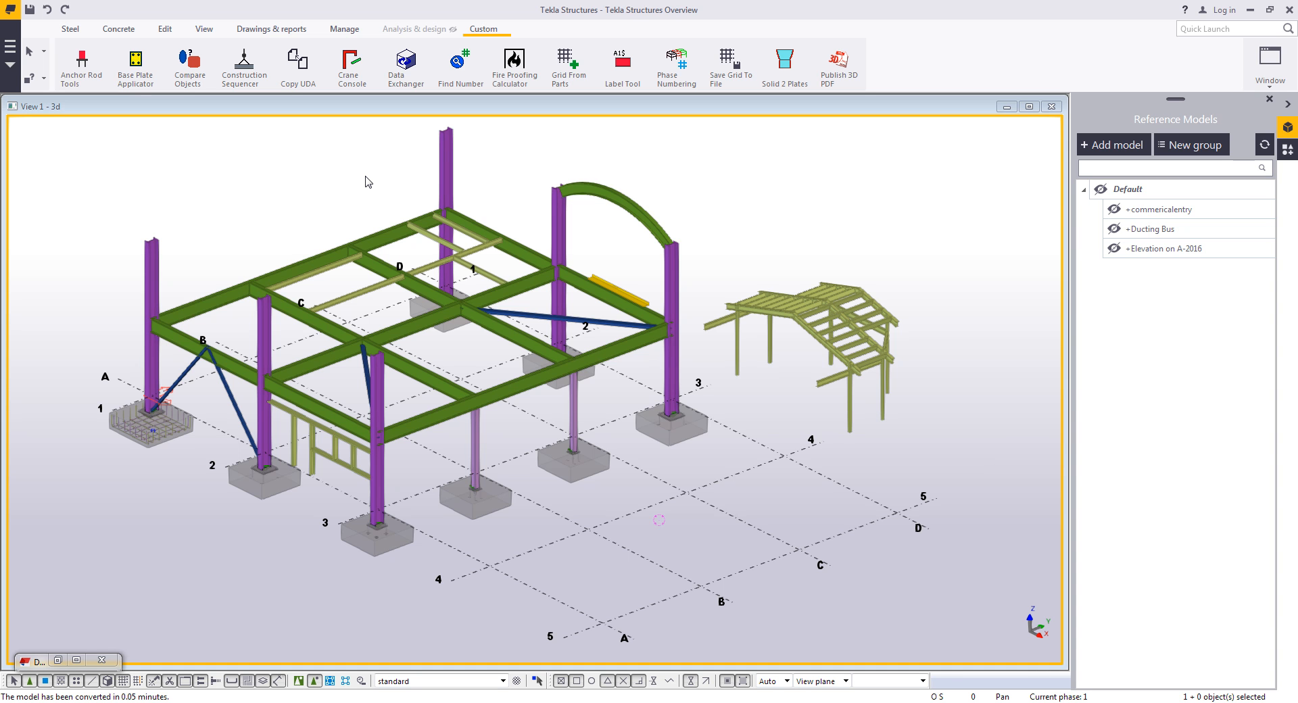
# - Close the Reference Models panel and open the Applications & components catalog
pyautogui.scroll(7, 81, 68)
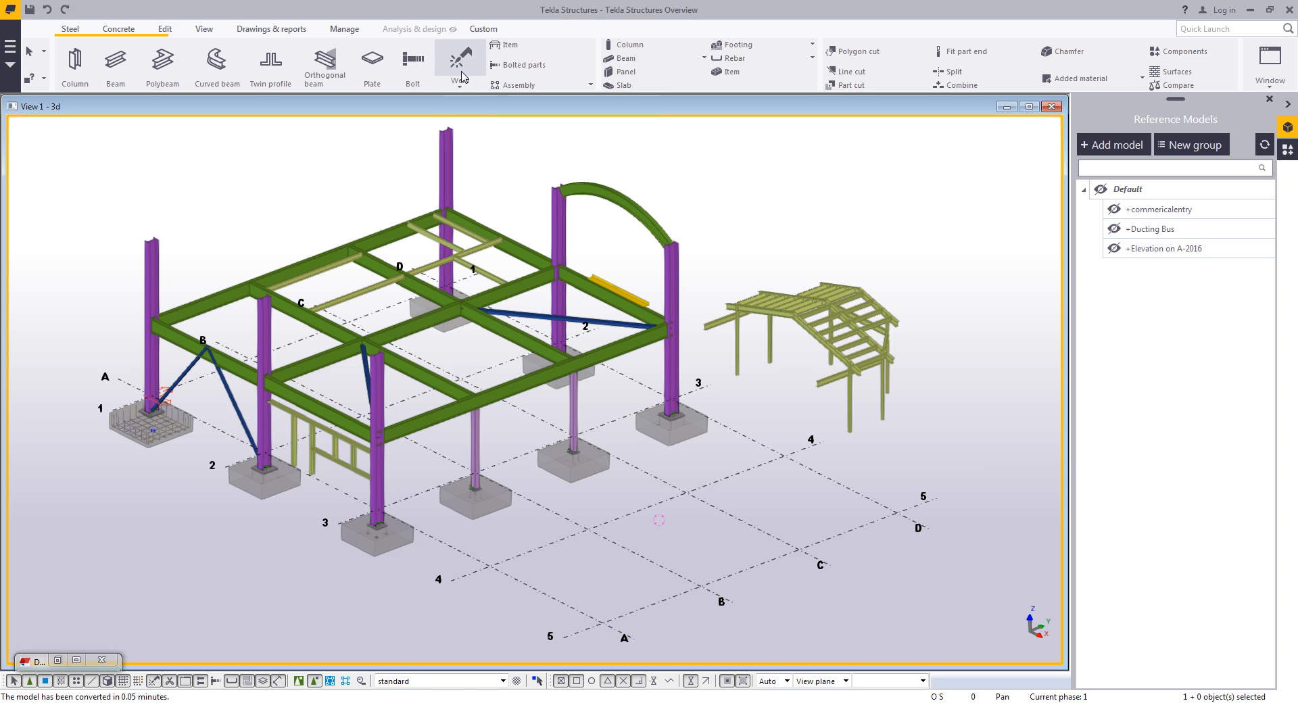
pyautogui.scroll(3, 676, 392)
pyautogui.moveTo(716, 440); pyautogui.dragTo(734, 426, button='middle')
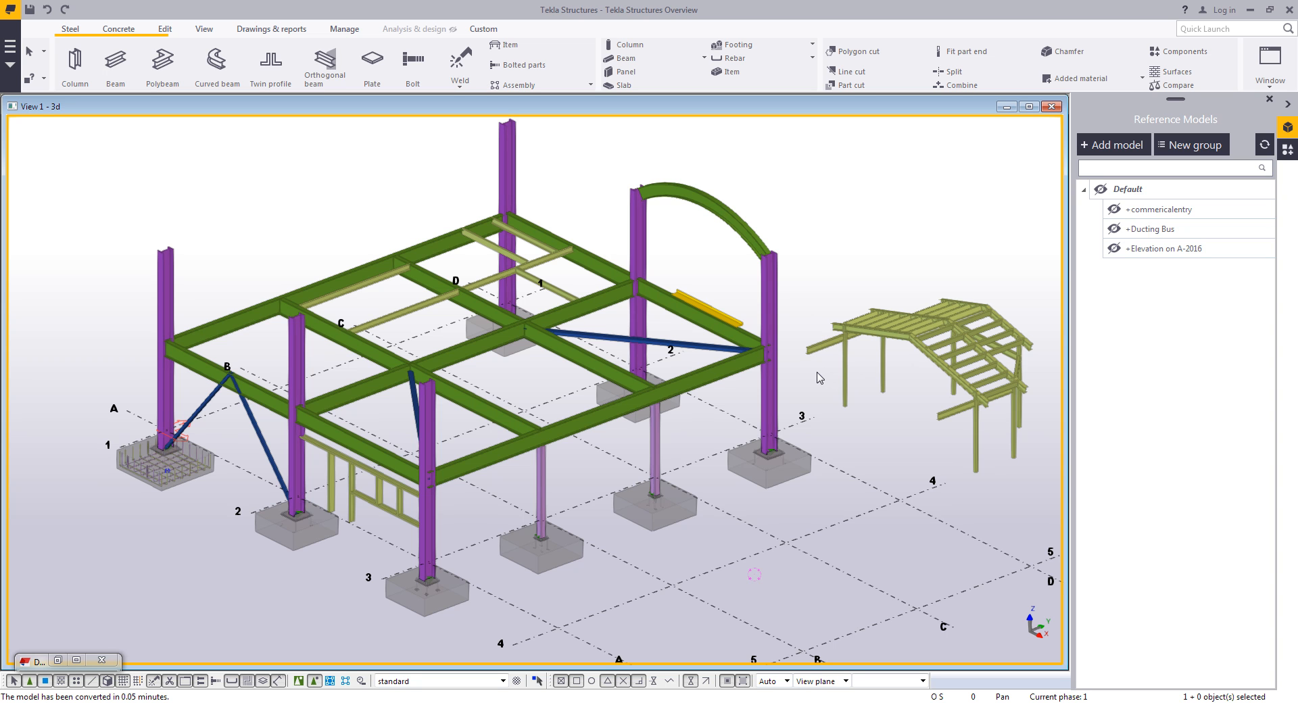
pyautogui.click(1288, 108)
pyautogui.click(1287, 149)
pyautogui.moveTo(777, 365); pyautogui.dragTo(699, 360, button='middle')
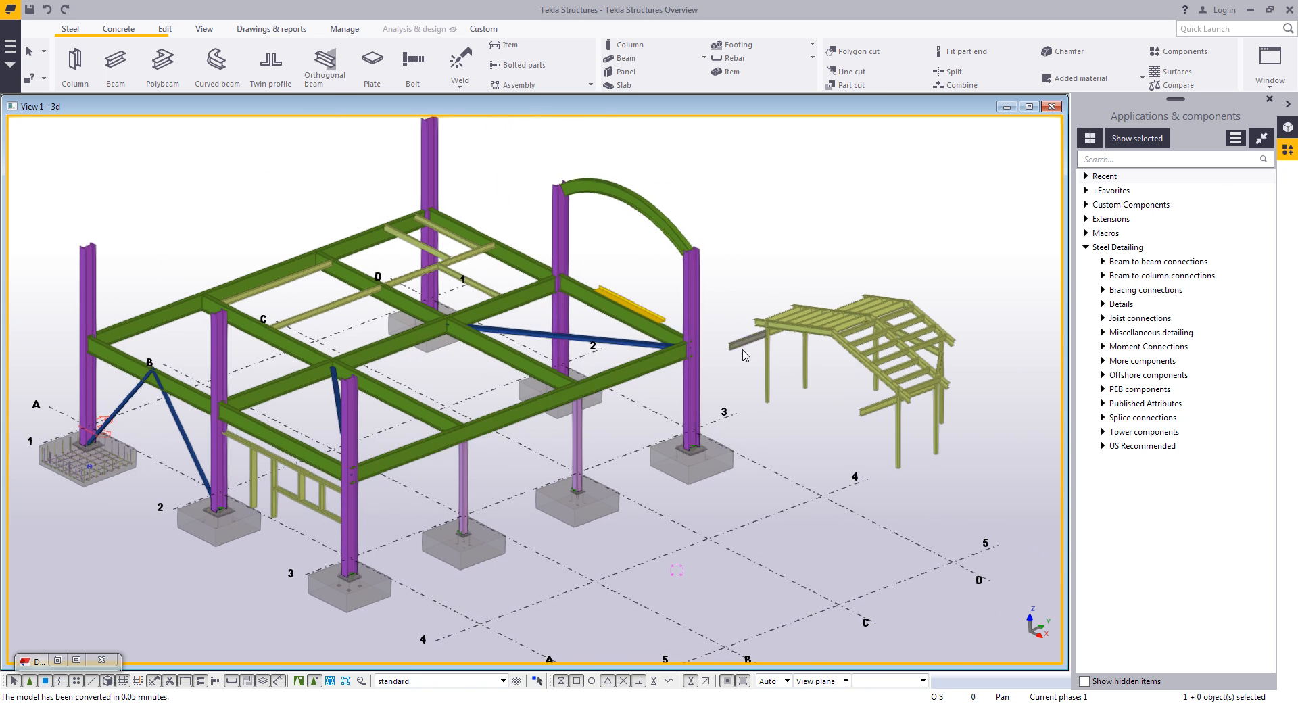
pyautogui.scroll(6, 697, 343)
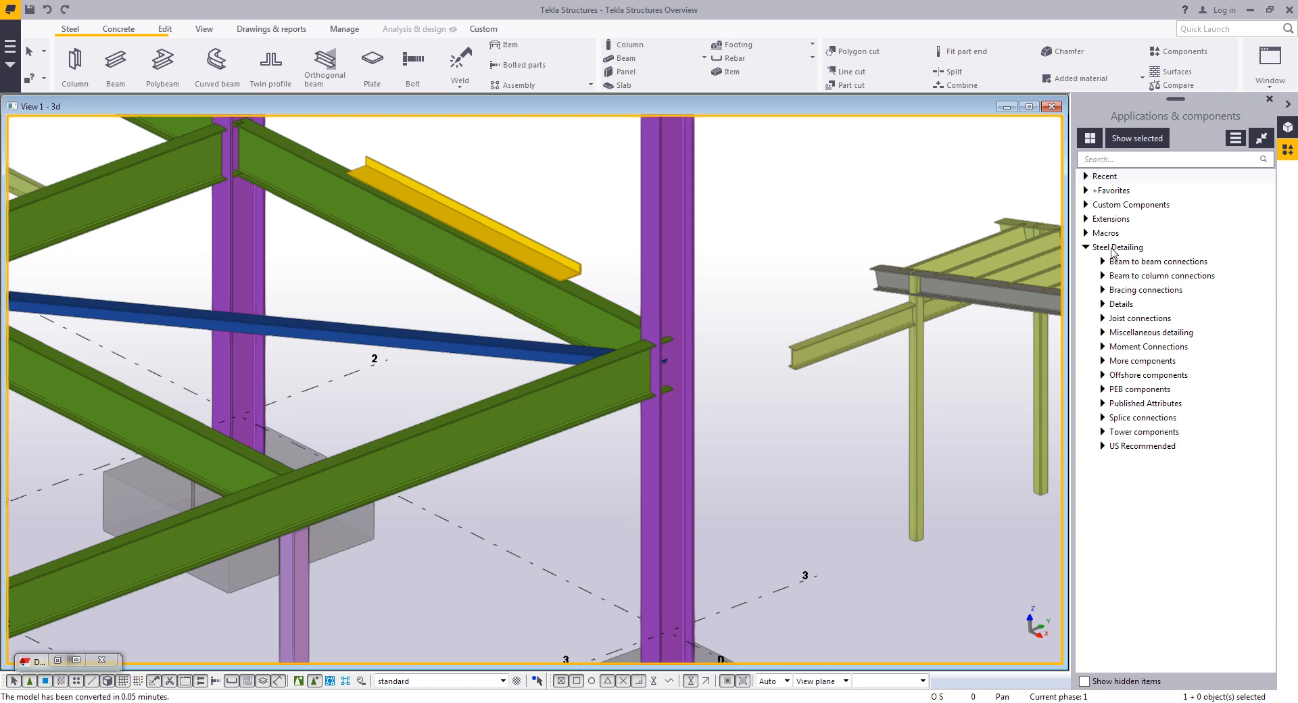
# - Apply a Clip angle (141) connection joining the green beam to the purple column
pyautogui.click(1123, 277)
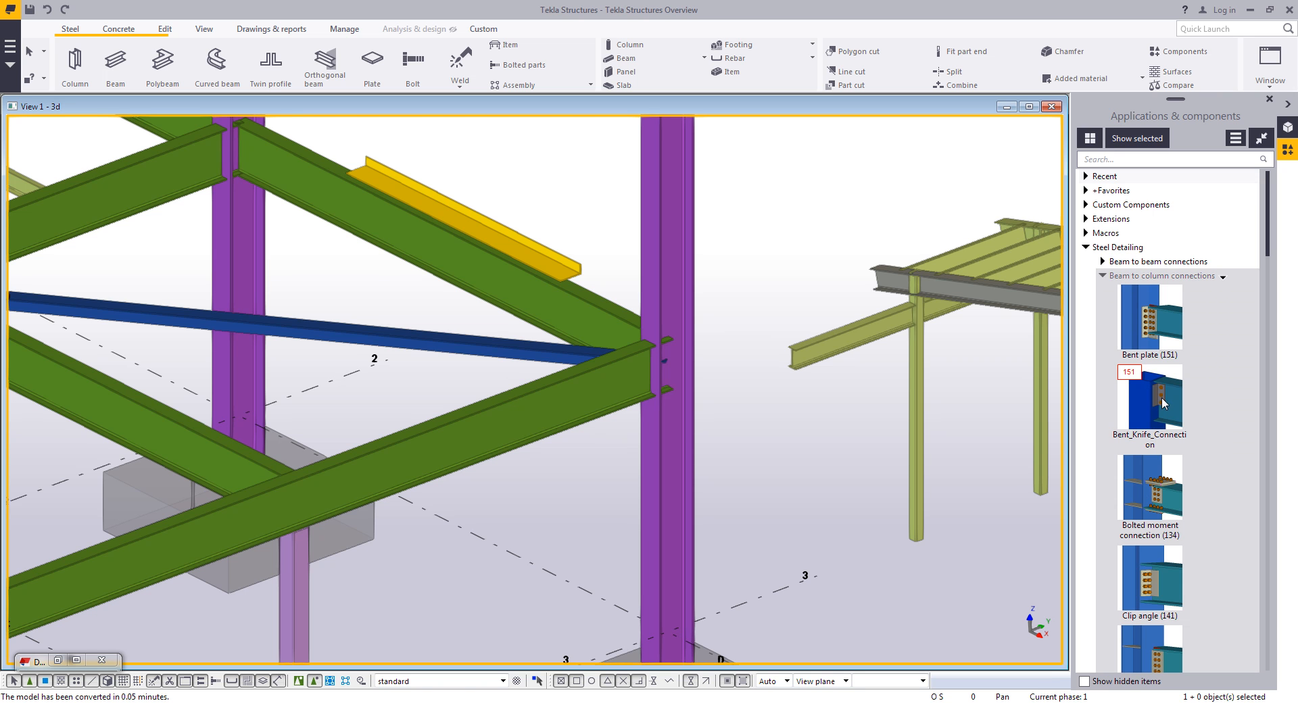
pyautogui.scroll(-1, 1191, 419)
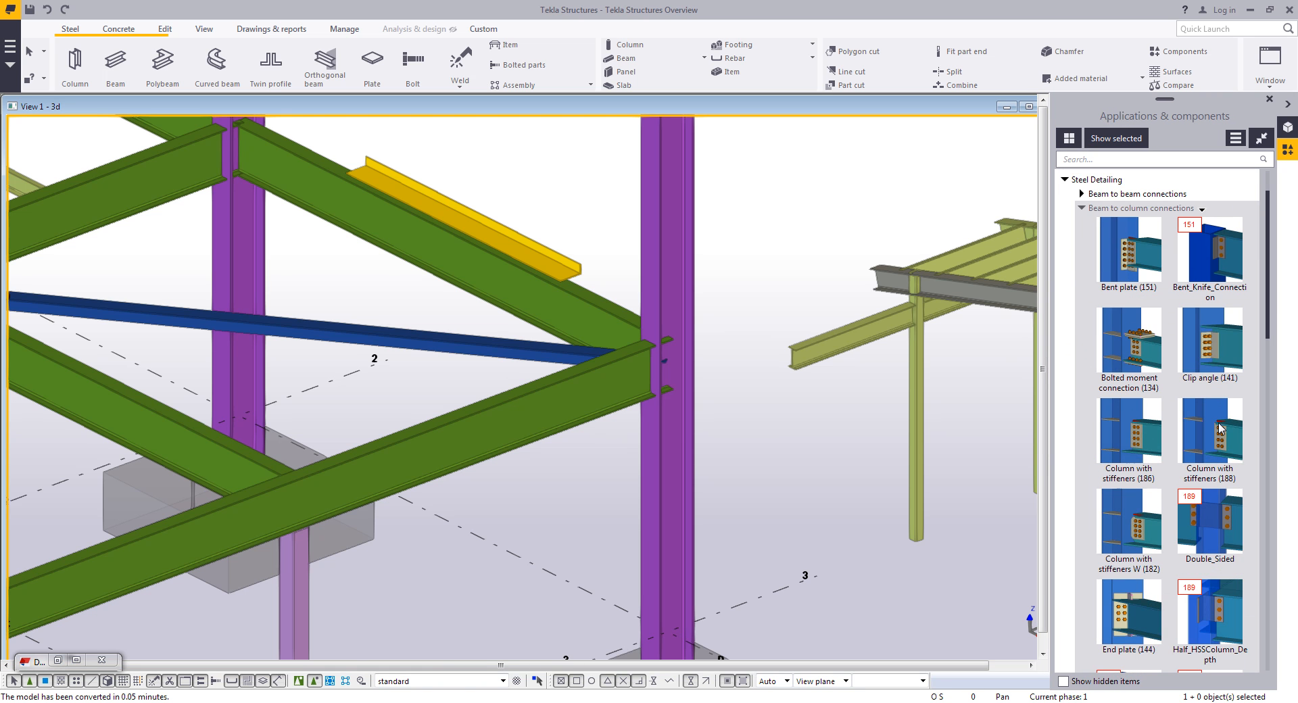
pyautogui.click(1214, 355)
pyautogui.scroll(2, 753, 469)
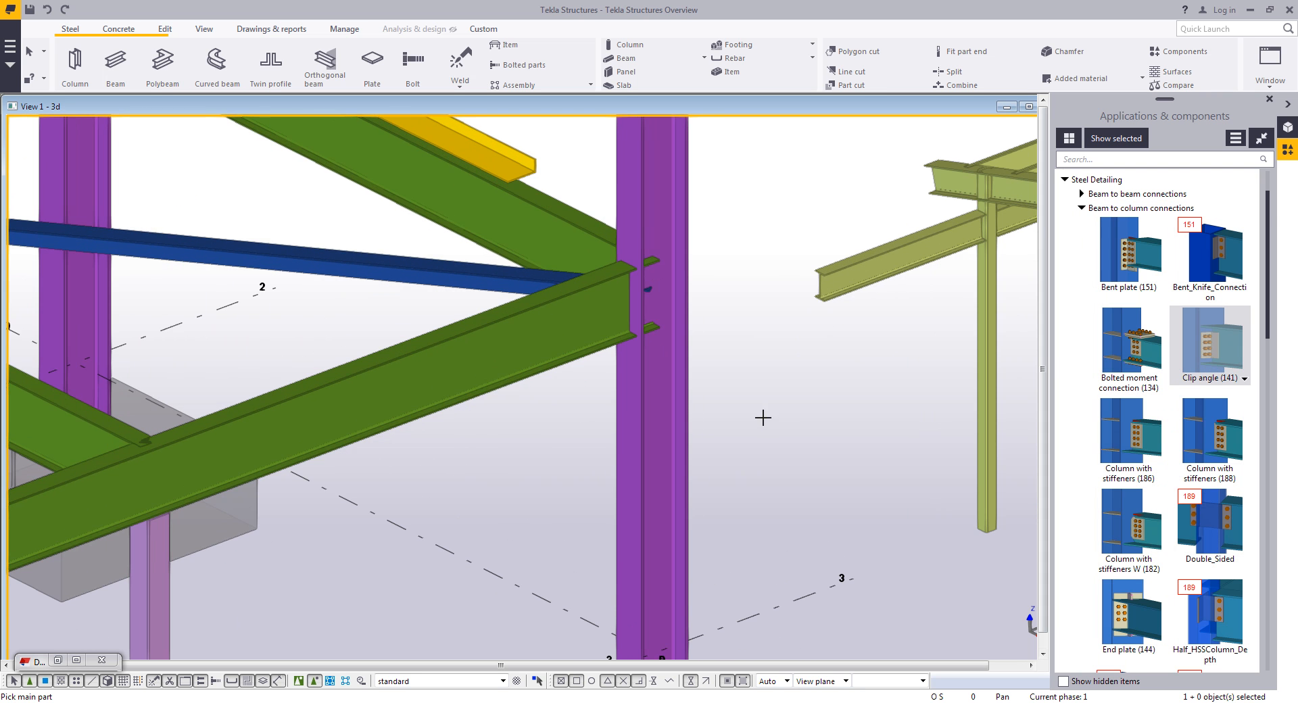
pyautogui.click(674, 386)
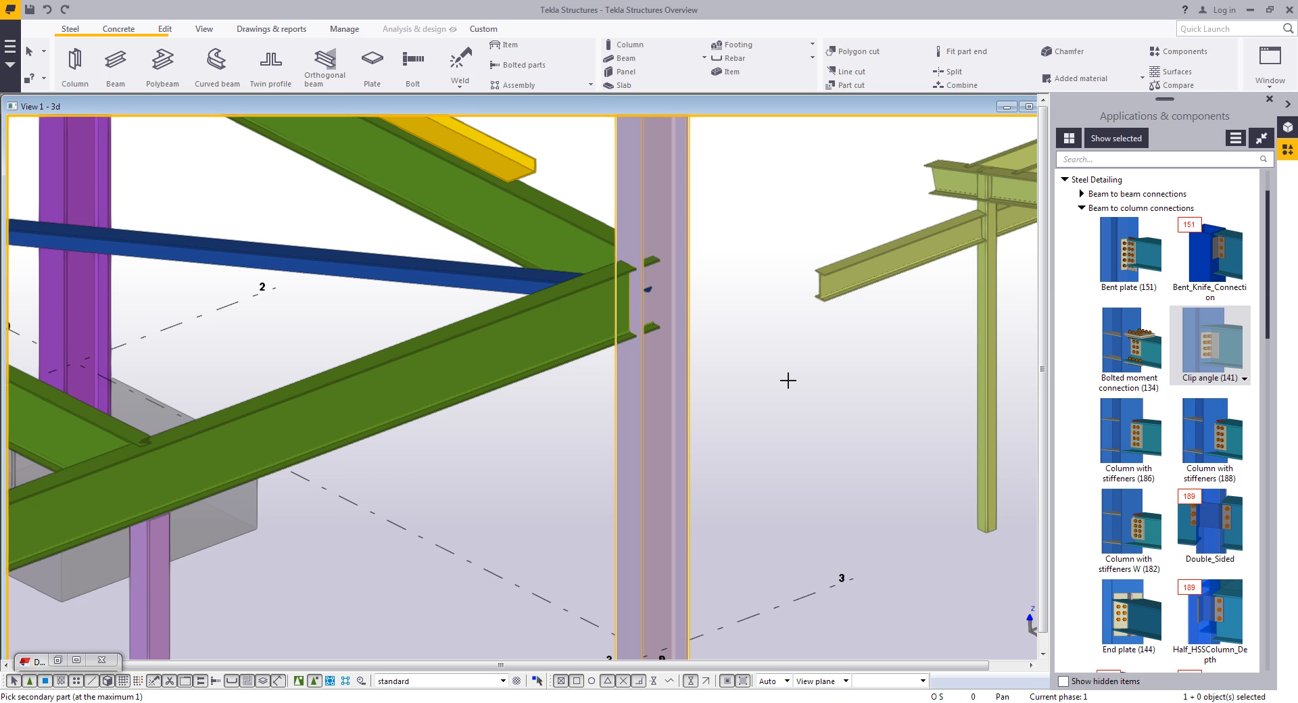
pyautogui.click(527, 424)
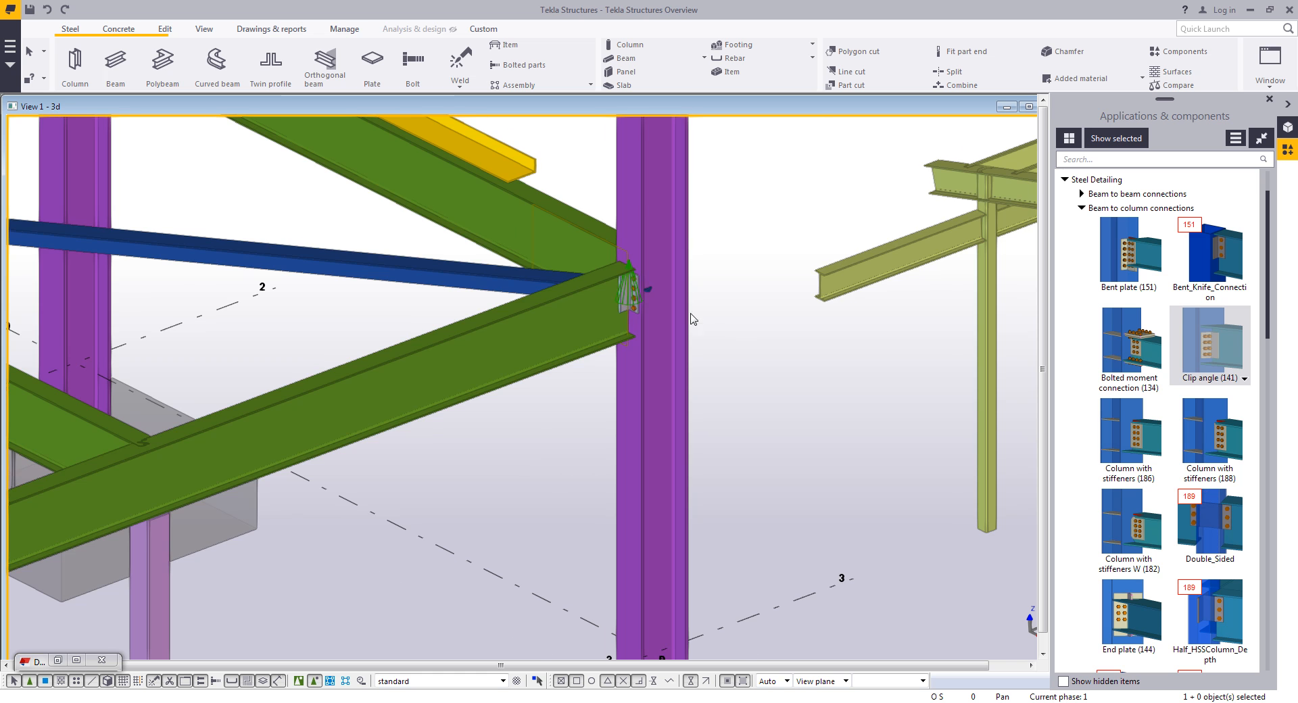
# - Apply a second Clip angle (141) connection to the opposite beam at the same column, then interrupt the command
pyautogui.scroll(5, 642, 294)
pyautogui.moveTo(580, 266); pyautogui.dragTo(646, 369, button='middle')
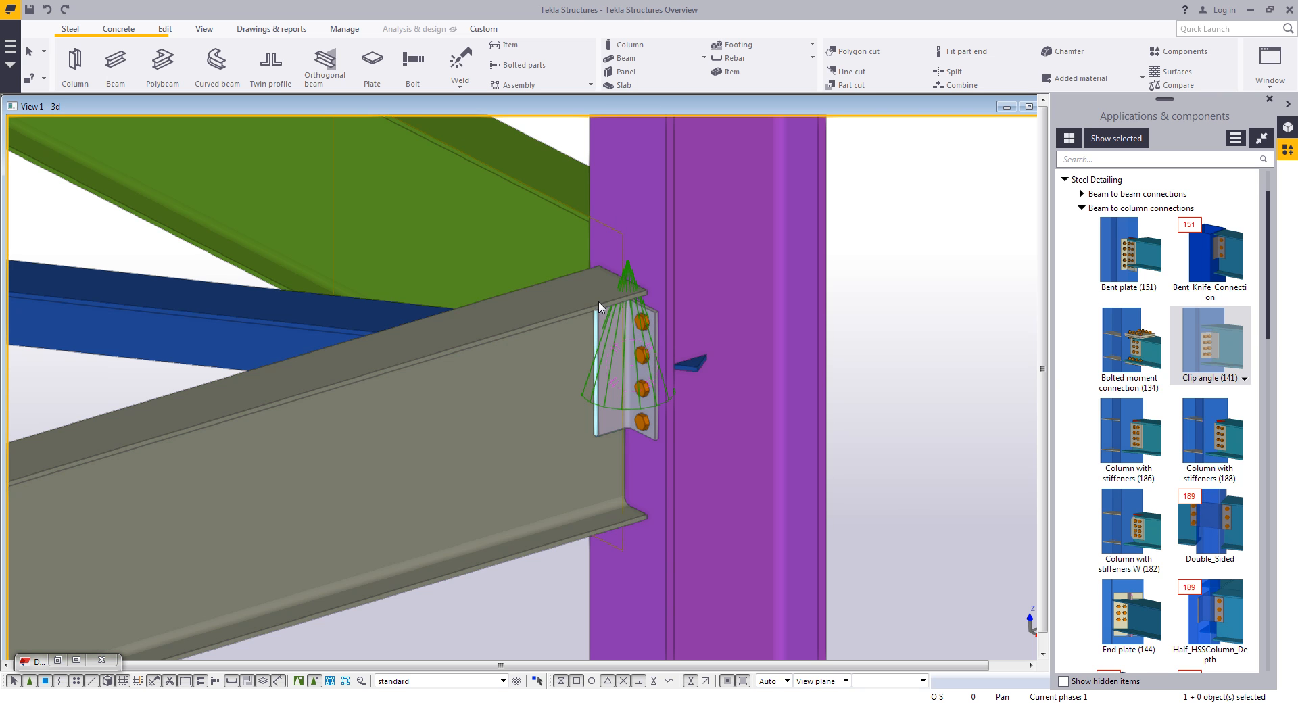
pyautogui.keyDown('ctrl'); pyautogui.moveTo(596, 324); pyautogui.dragTo(898, 359, button='middle'); pyautogui.keyUp('ctrl')
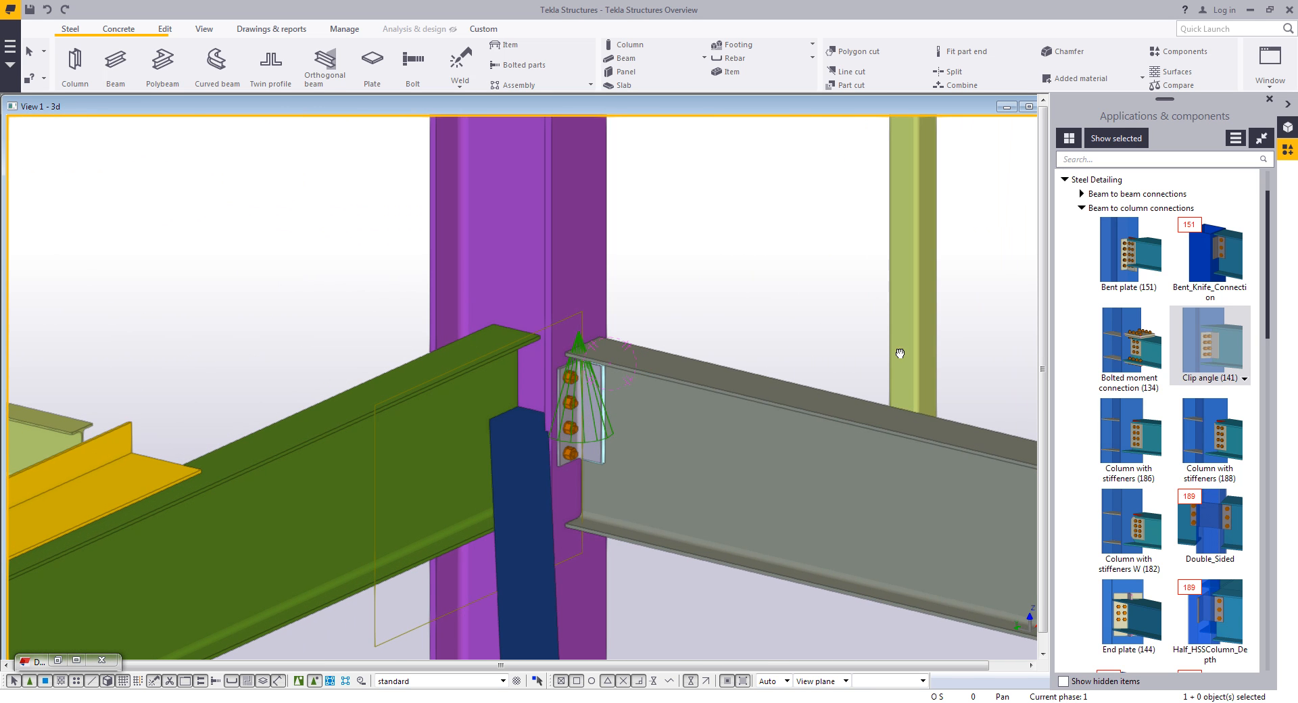
pyautogui.click(1214, 346)
pyautogui.click(588, 284)
pyautogui.click(445, 401)
pyautogui.keyDown('ctrl'); pyautogui.moveTo(670, 266); pyautogui.dragTo(689, 275, button='middle'); pyautogui.keyUp('ctrl')
pyautogui.rightClick(690, 275)
pyautogui.click(709, 279)
# - Search the catalog for 60 and apply a Wraparound gusset cross (60) joining the brace and beams to the column
pyautogui.click(1082, 160)
pyautogui.write('60')
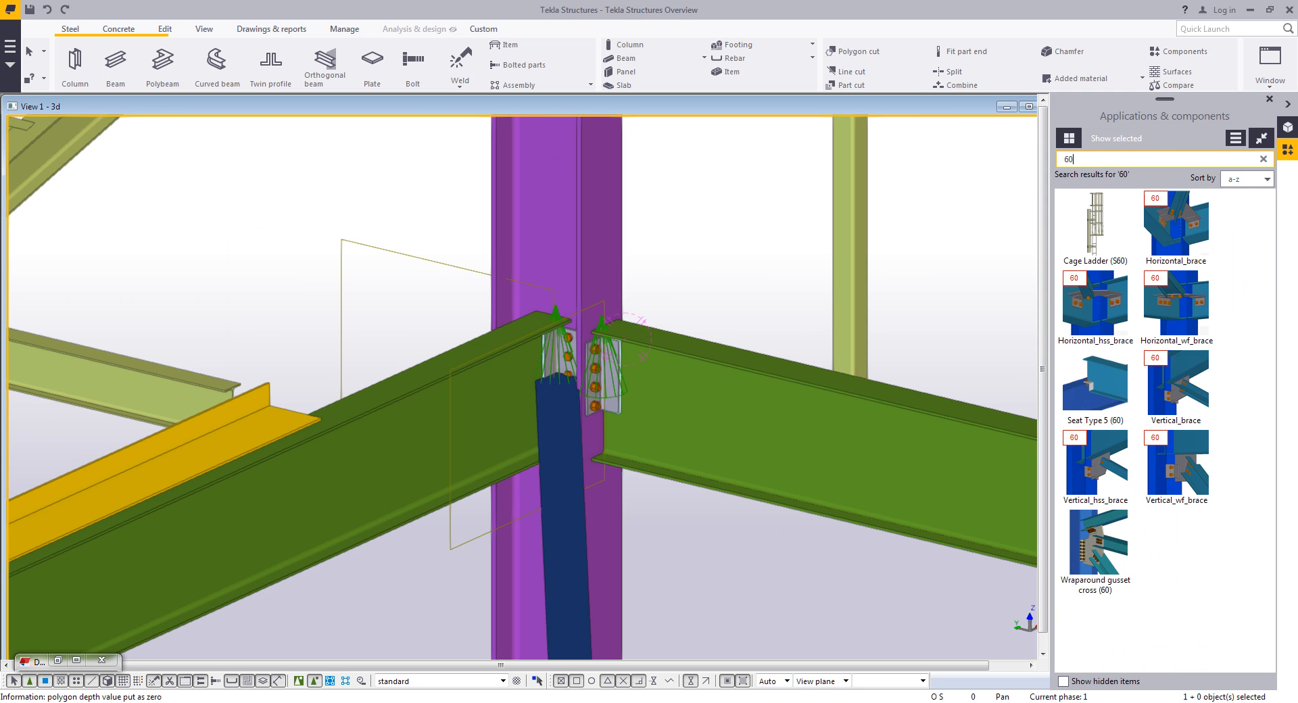
pyautogui.click(1095, 544)
pyautogui.click(469, 423)
pyautogui.click(550, 483)
pyautogui.click(733, 411)
pyautogui.click(603, 266)
pyautogui.middleClick(677, 279)
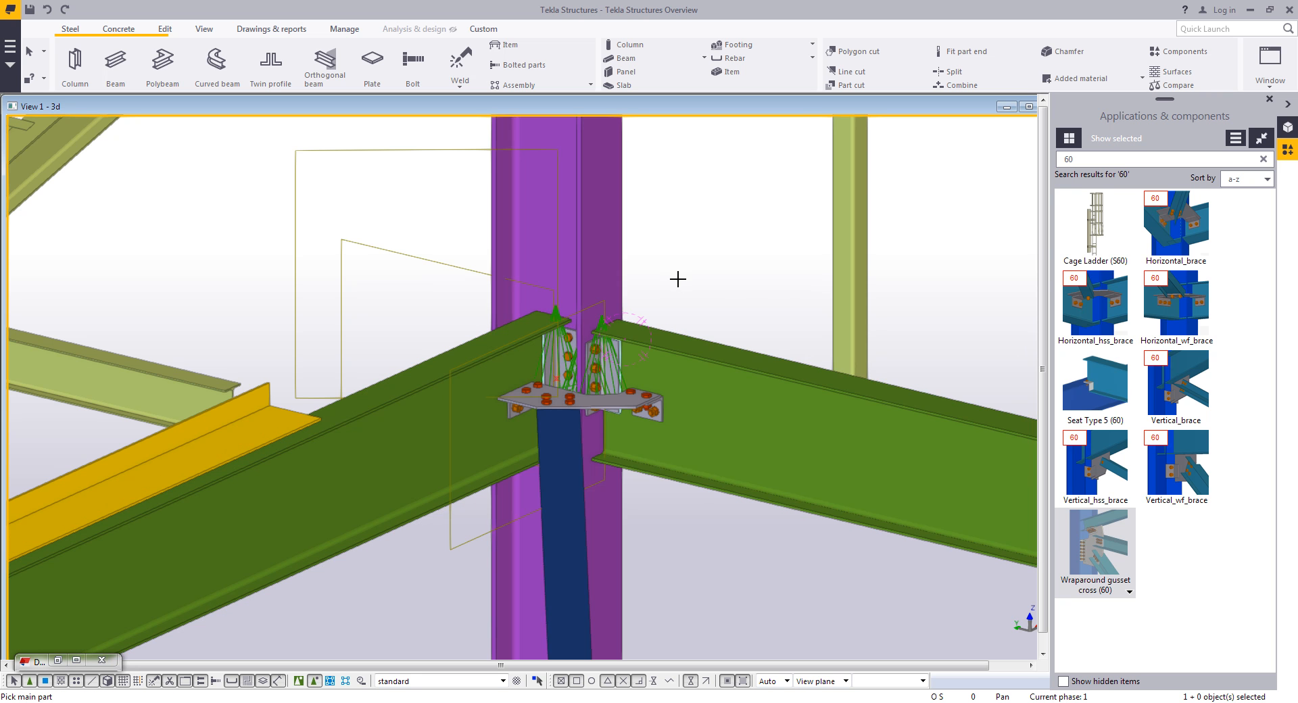
# - Inspect the new gusset plate connection closely from several angles
pyautogui.keyDown('ctrl'); pyautogui.moveTo(580, 399); pyautogui.dragTo(542, 446, button='middle'); pyautogui.keyUp('ctrl')
pyautogui.rightClick(758, 261)
pyautogui.click(776, 272)
pyautogui.scroll(5, 617, 368)
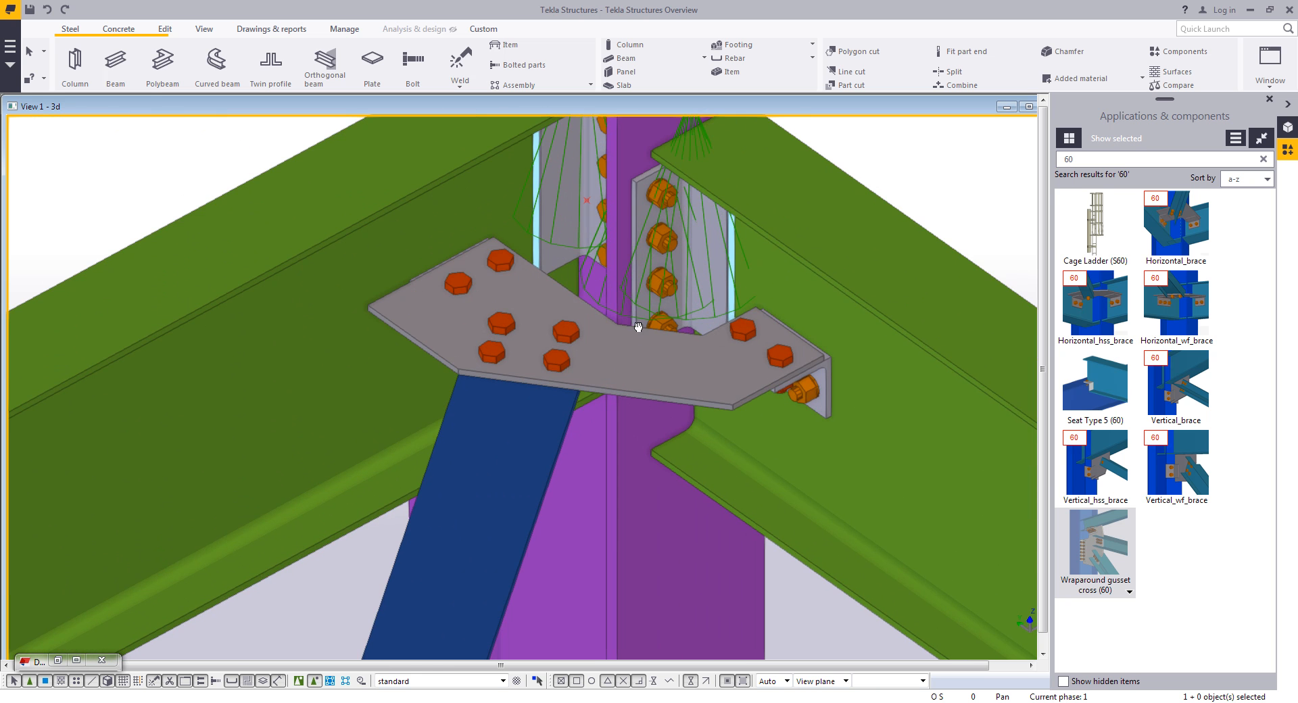
pyautogui.keyDown('ctrl'); pyautogui.moveTo(608, 333); pyautogui.dragTo(634, 341, button='middle'); pyautogui.keyUp('ctrl')
pyautogui.scroll(3, 651, 342)
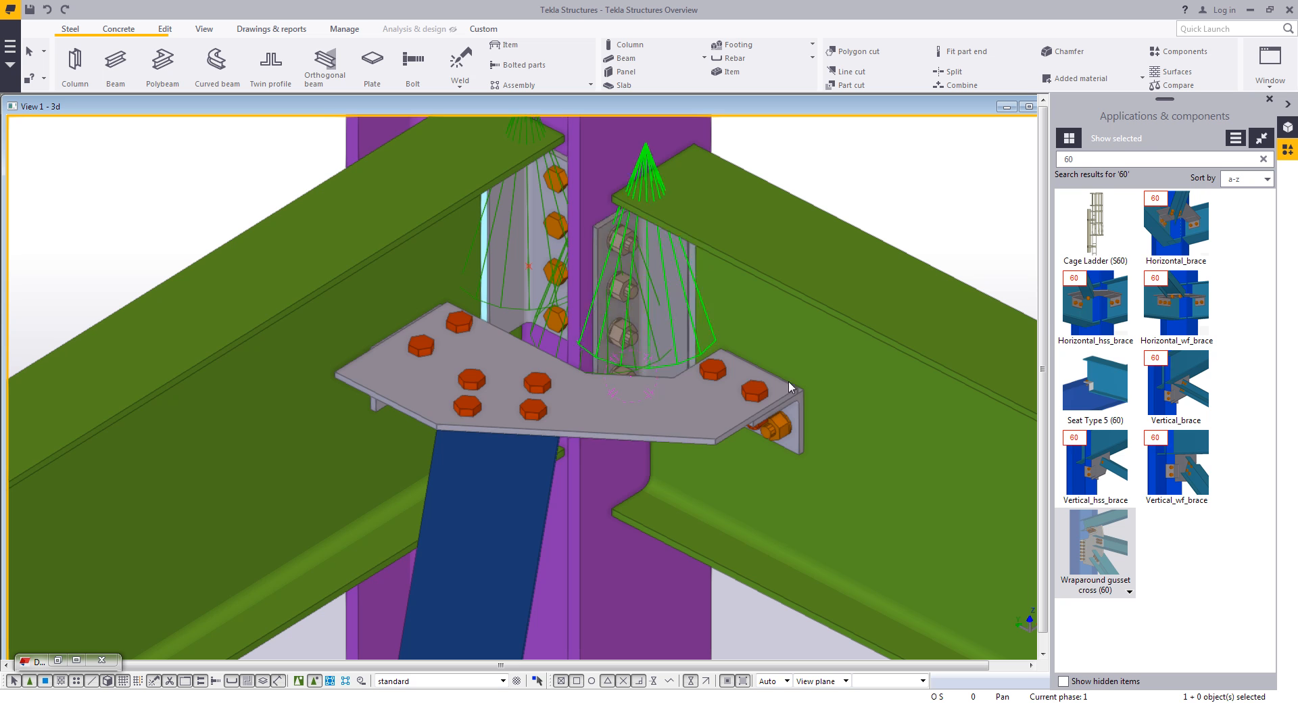
pyautogui.scroll(-1, 761, 390)
pyautogui.moveTo(761, 391); pyautogui.dragTo(719, 376, button='middle')
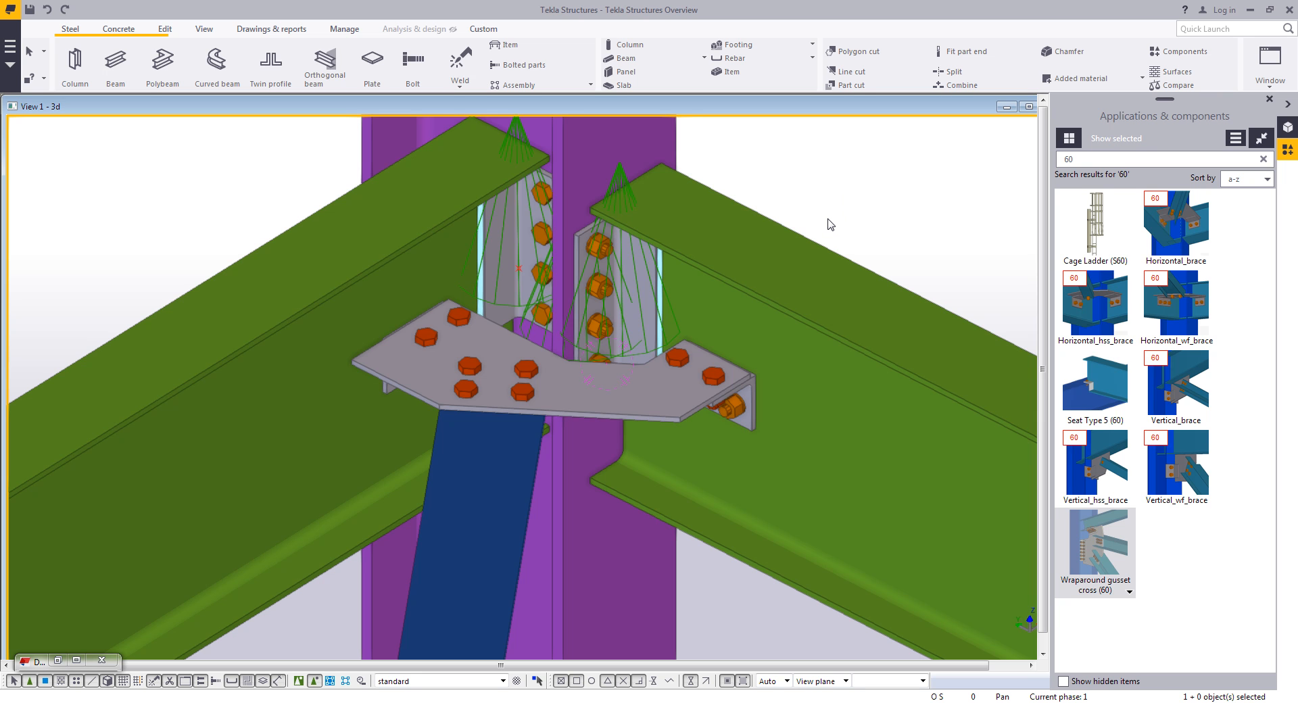
# - Select the connection area objects and create a report from the +HTML Bolt List.html template for the selection
pyautogui.click(250, 29)
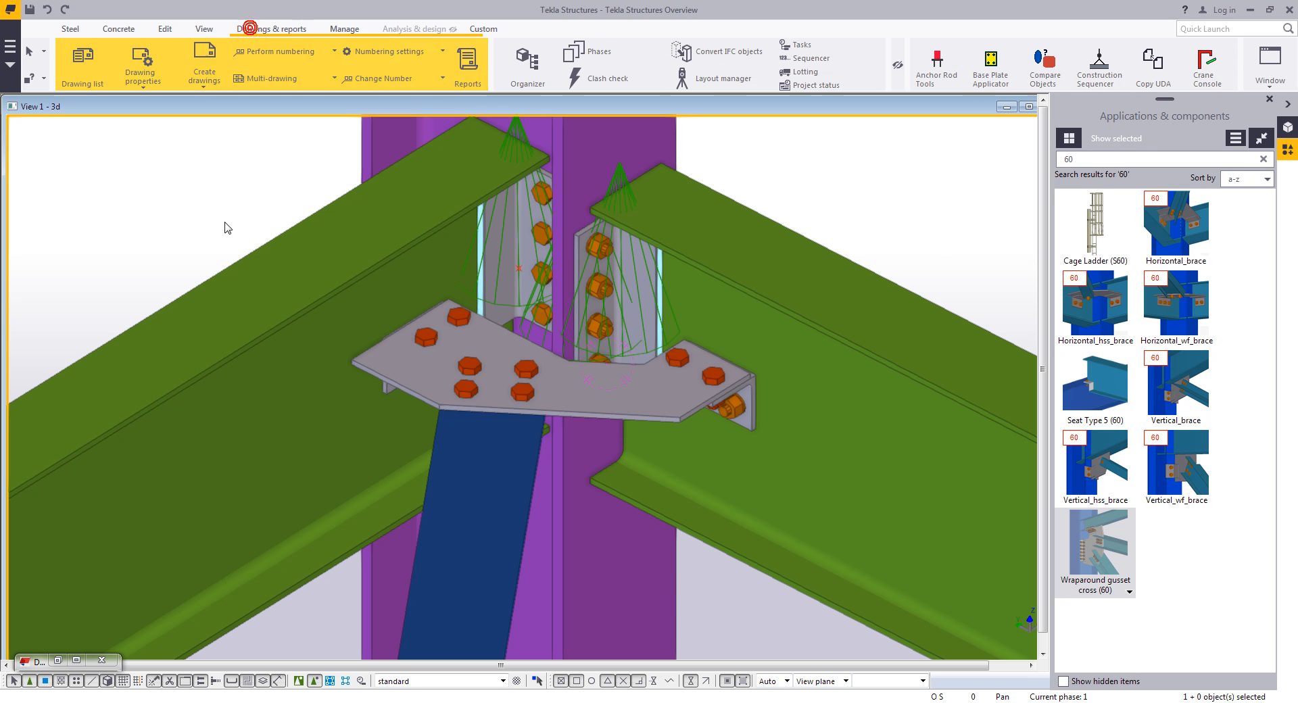
pyautogui.click(466, 64)
pyautogui.moveTo(736, 212); pyautogui.dragTo(680, 273, button='middle')
pyautogui.scroll(-2, 682, 271)
pyautogui.moveTo(783, 162); pyautogui.dragTo(224, 539)
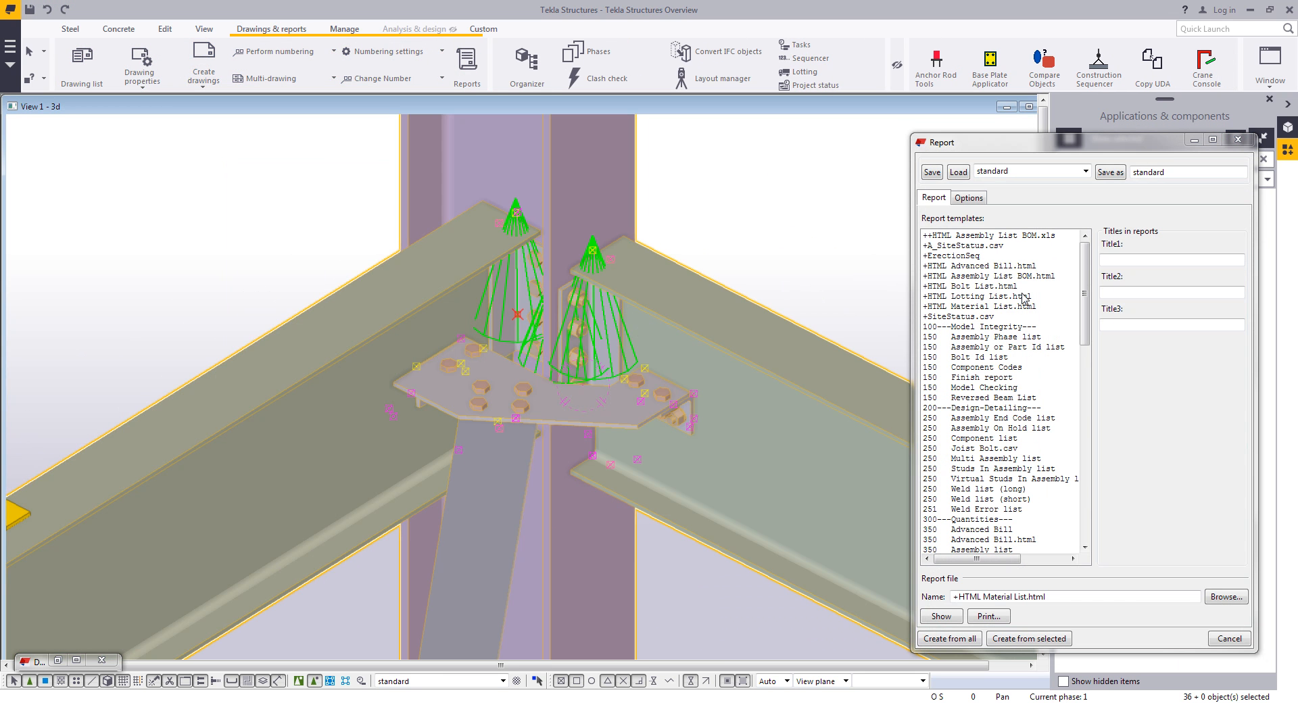
pyautogui.click(980, 287)
pyautogui.click(1025, 638)
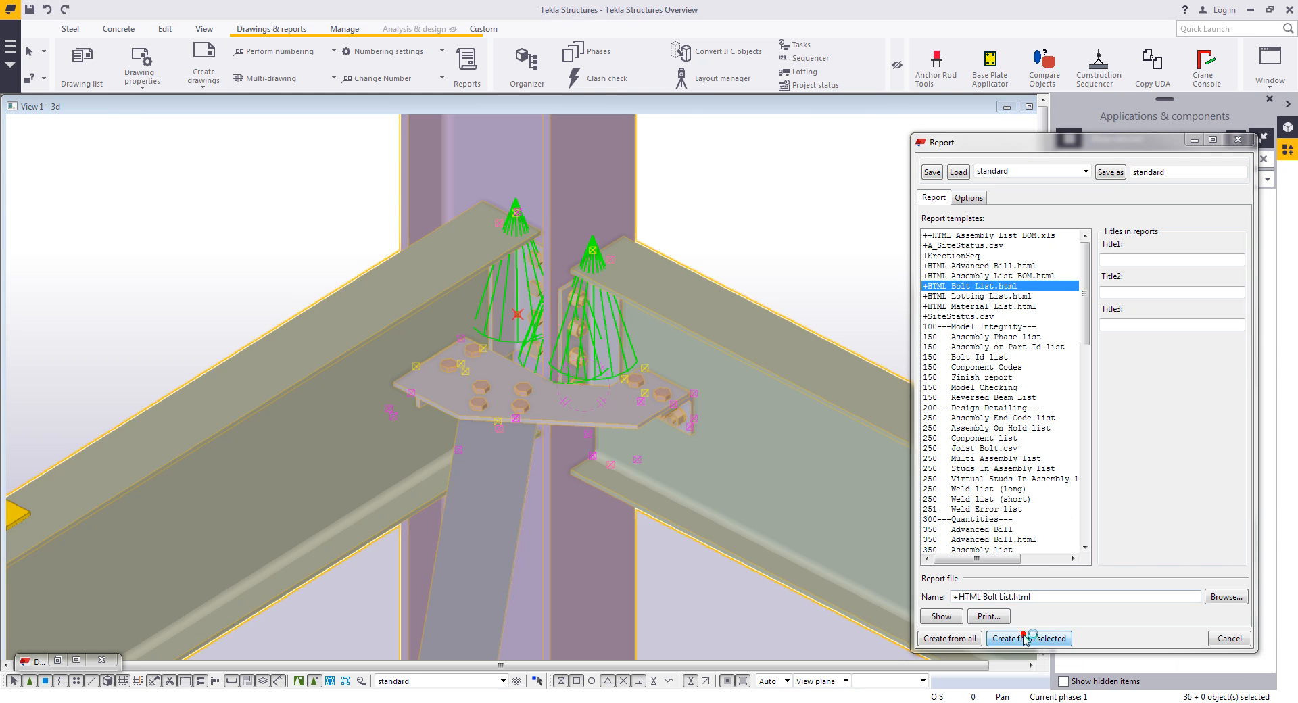
# - Close the bolt list report, acknowledge the warning, close the Report dialog, and clear the selection
pyautogui.click(306, 400)
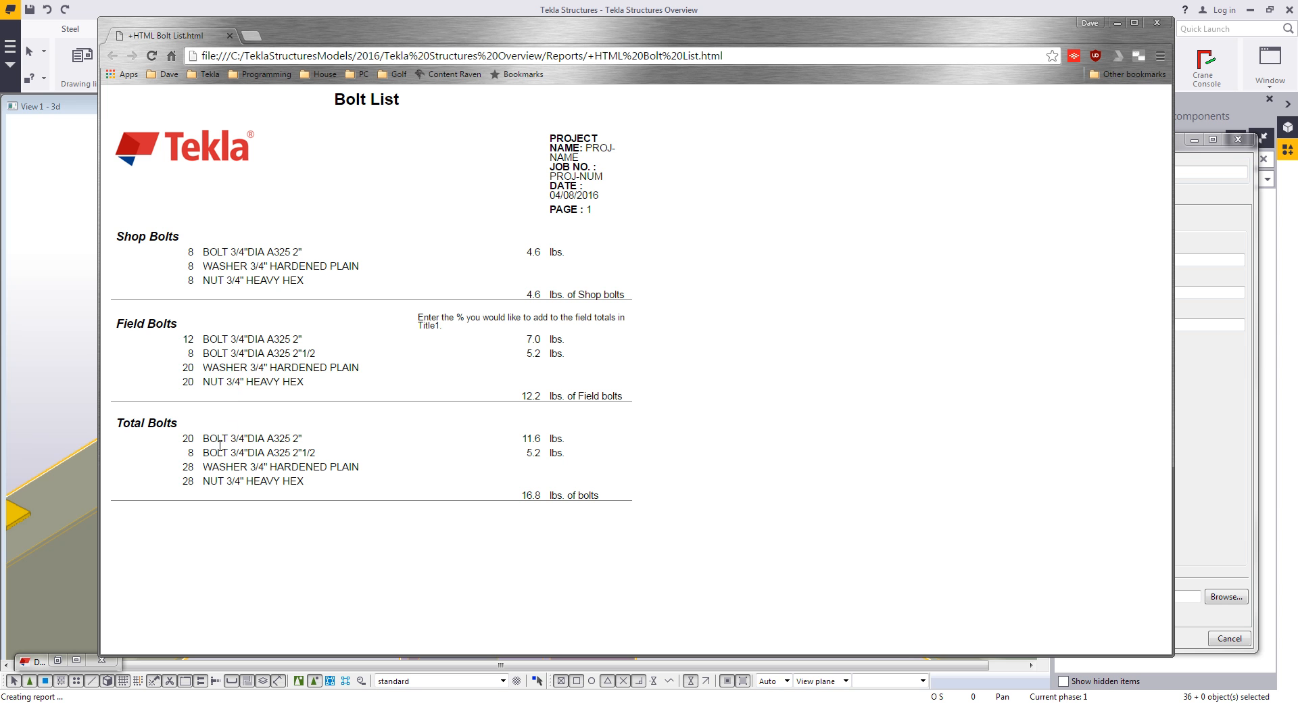
pyautogui.click(1156, 25)
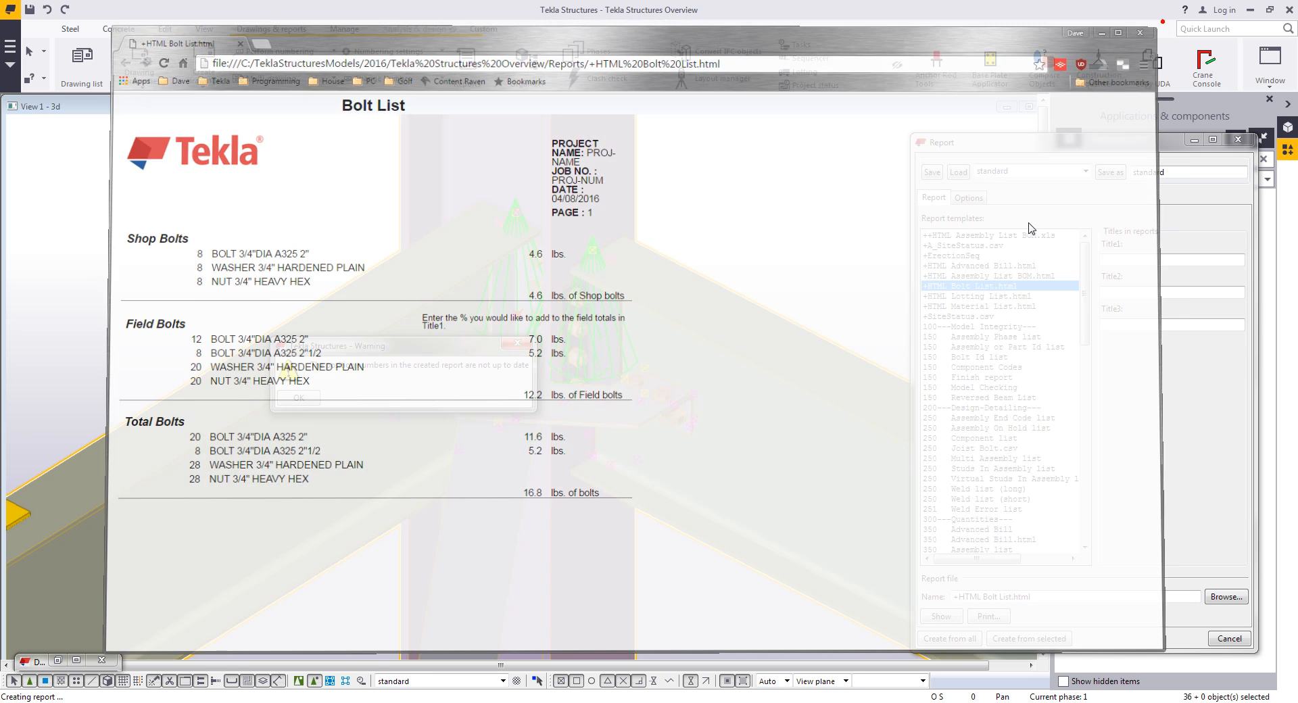
pyautogui.click(290, 401)
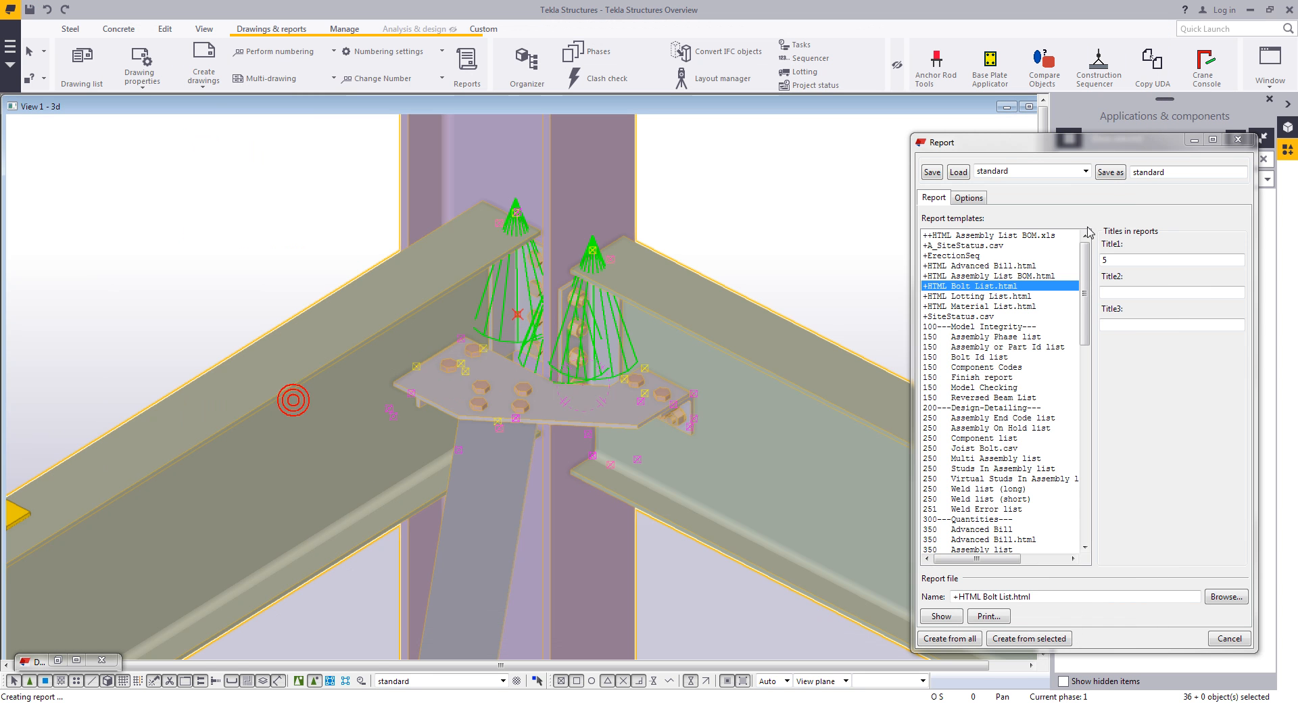
pyautogui.click(1251, 143)
pyautogui.click(791, 237)
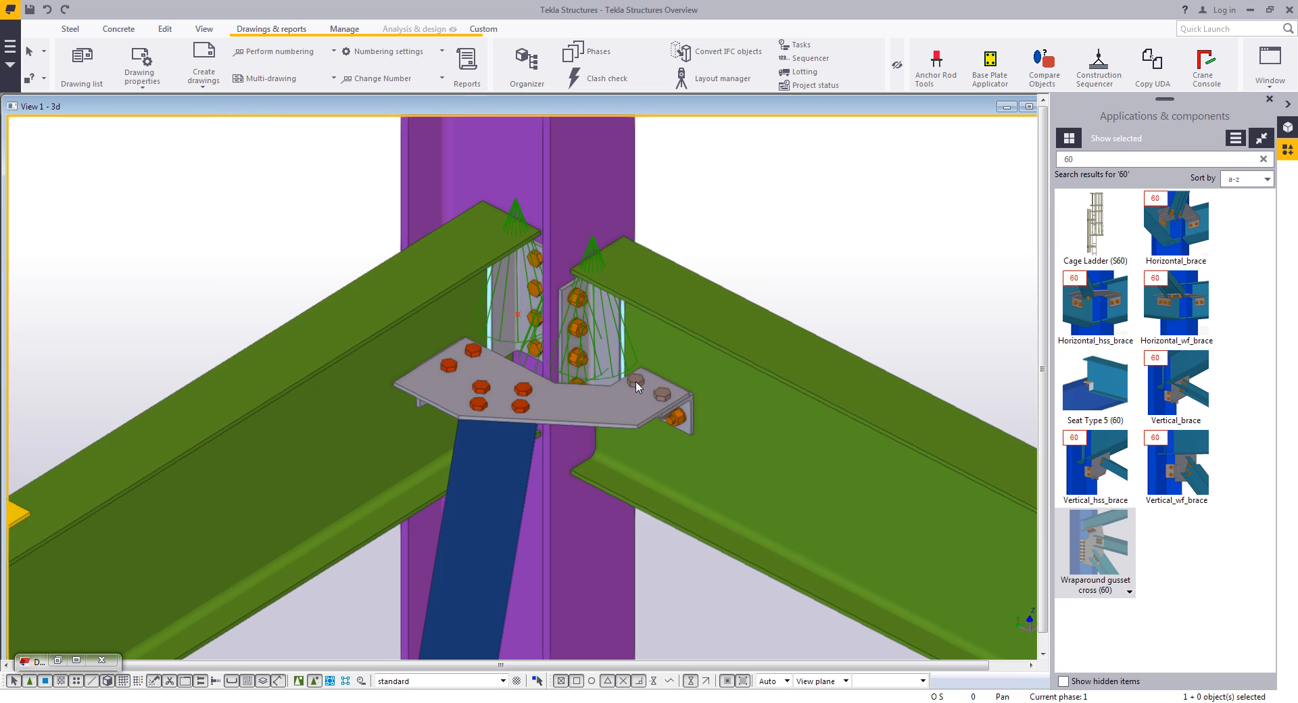
# - Try to apply a Wraparound gusset cross (60) at the beam crossing where the brace meets the beams
pyautogui.scroll(-5, 636, 385)
pyautogui.scroll(8, 525, 468)
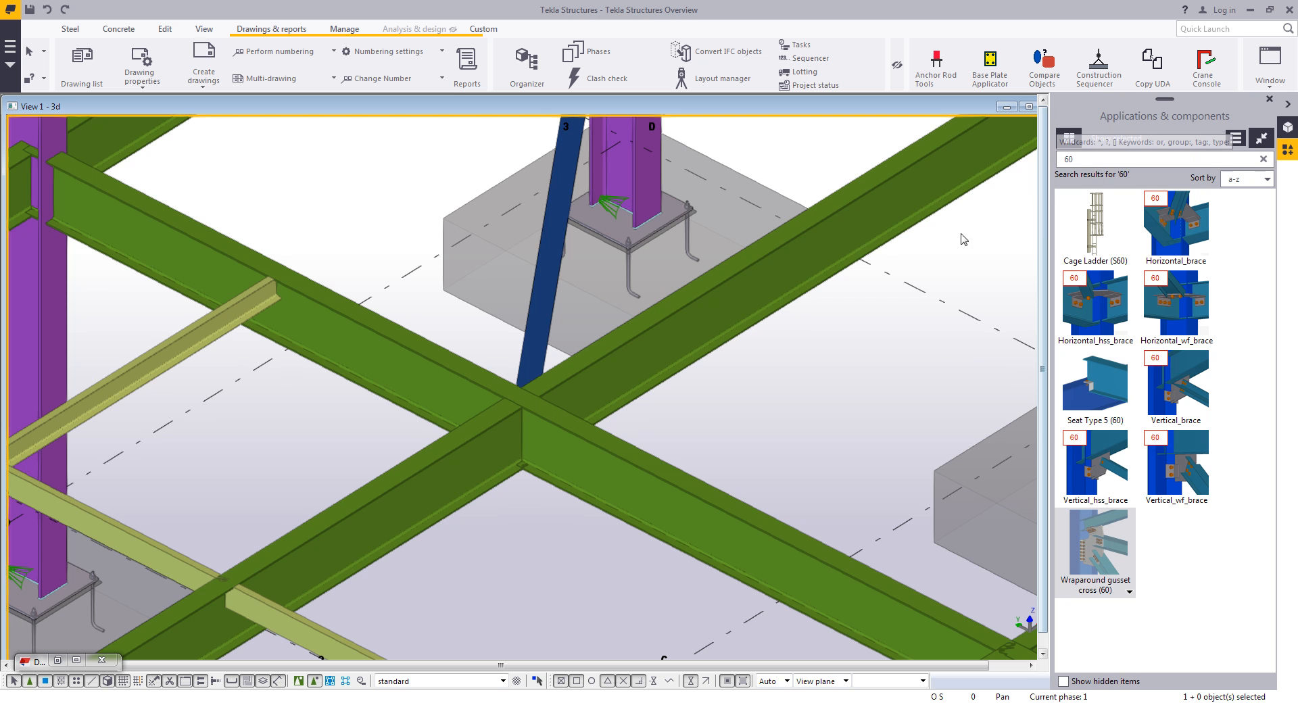
pyautogui.click(1091, 546)
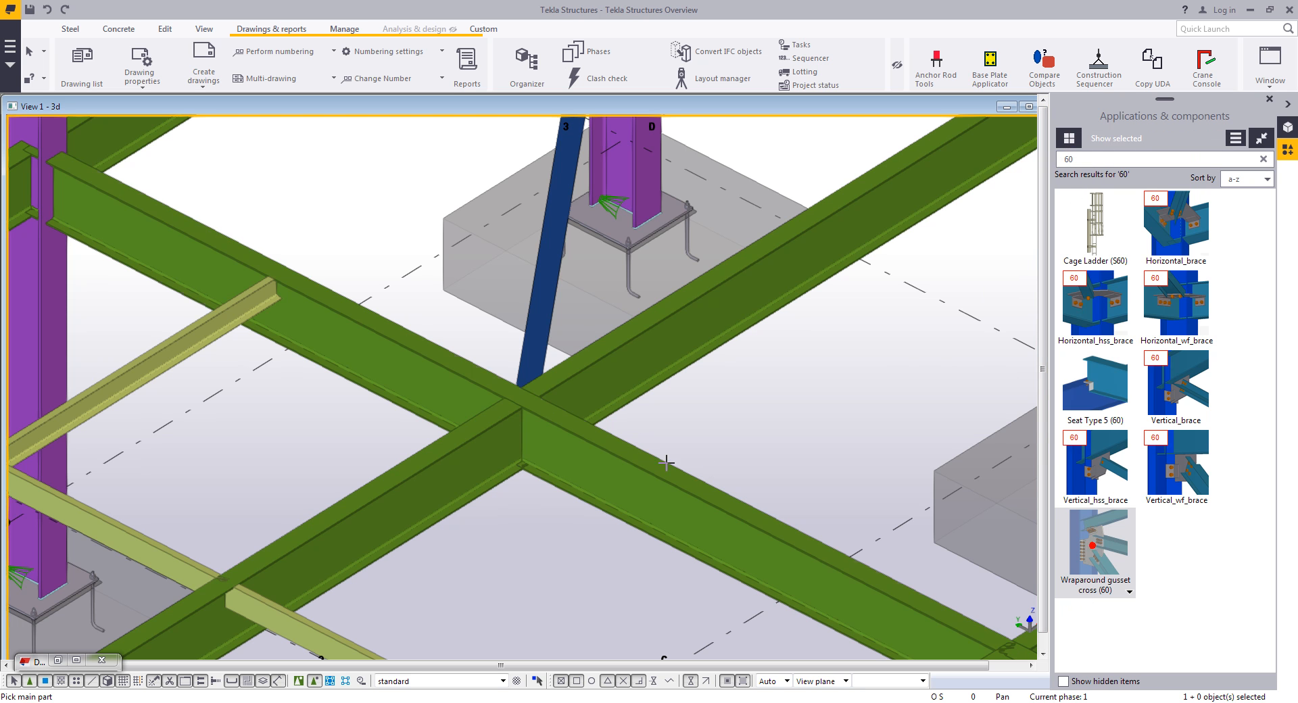
pyautogui.click(637, 371)
pyautogui.click(540, 337)
pyautogui.click(429, 385)
pyautogui.middleClick(473, 341)
# - Clear the component search, browse Beam to beam connections, and apply Two sided clip angle (143) at the crossing beams
pyautogui.click(1101, 159)
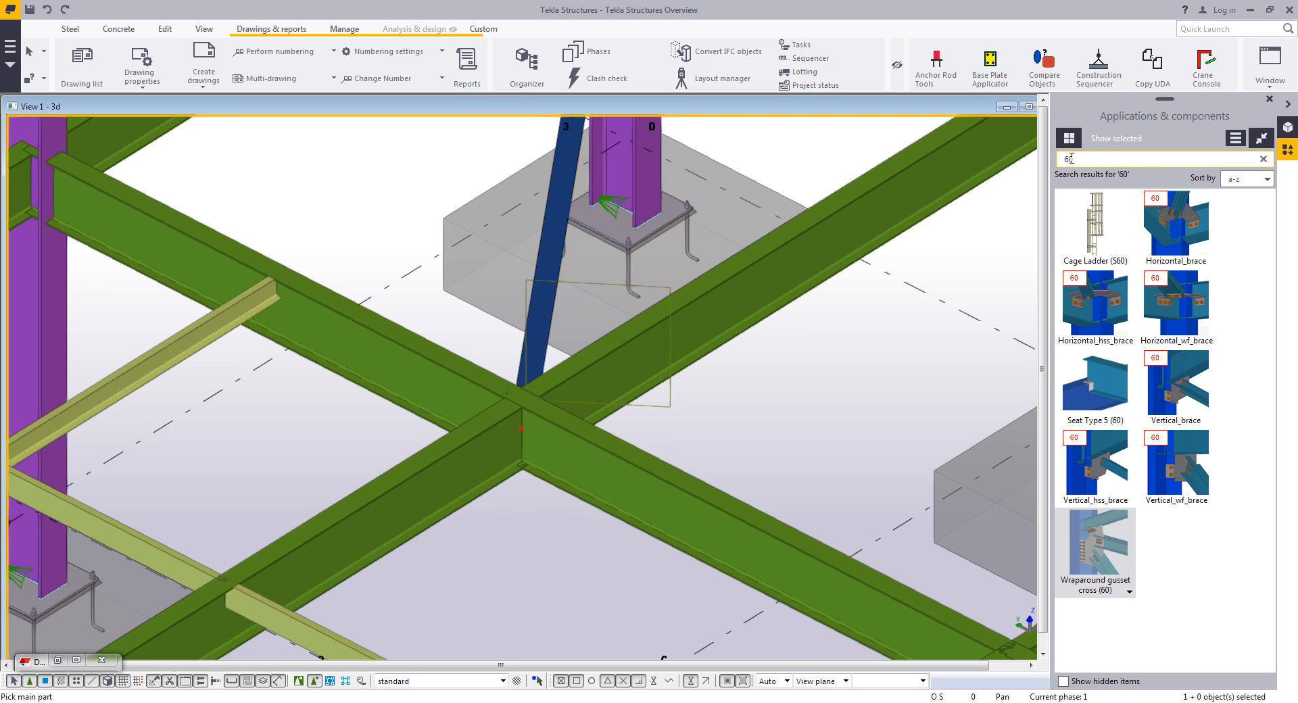
pyautogui.click(1263, 159)
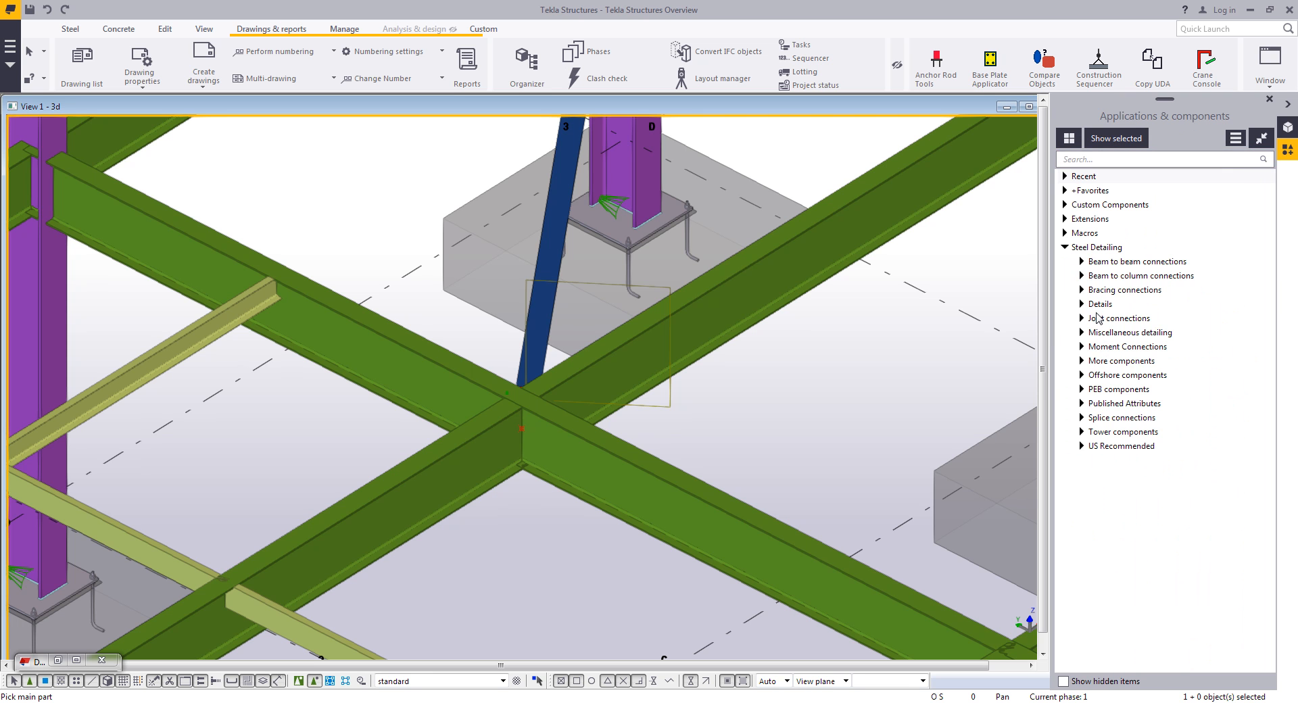
pyautogui.click(1082, 261)
pyautogui.scroll(-5, 1228, 367)
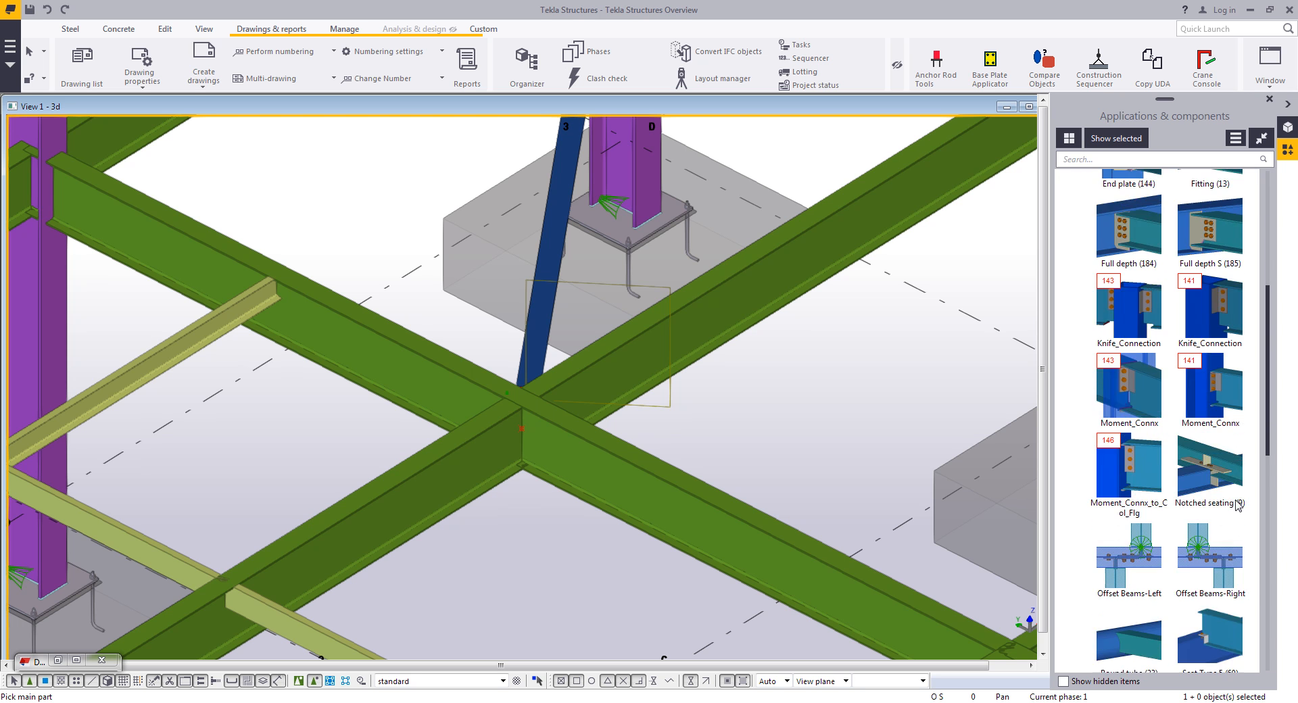
pyautogui.scroll(-1, 1223, 520)
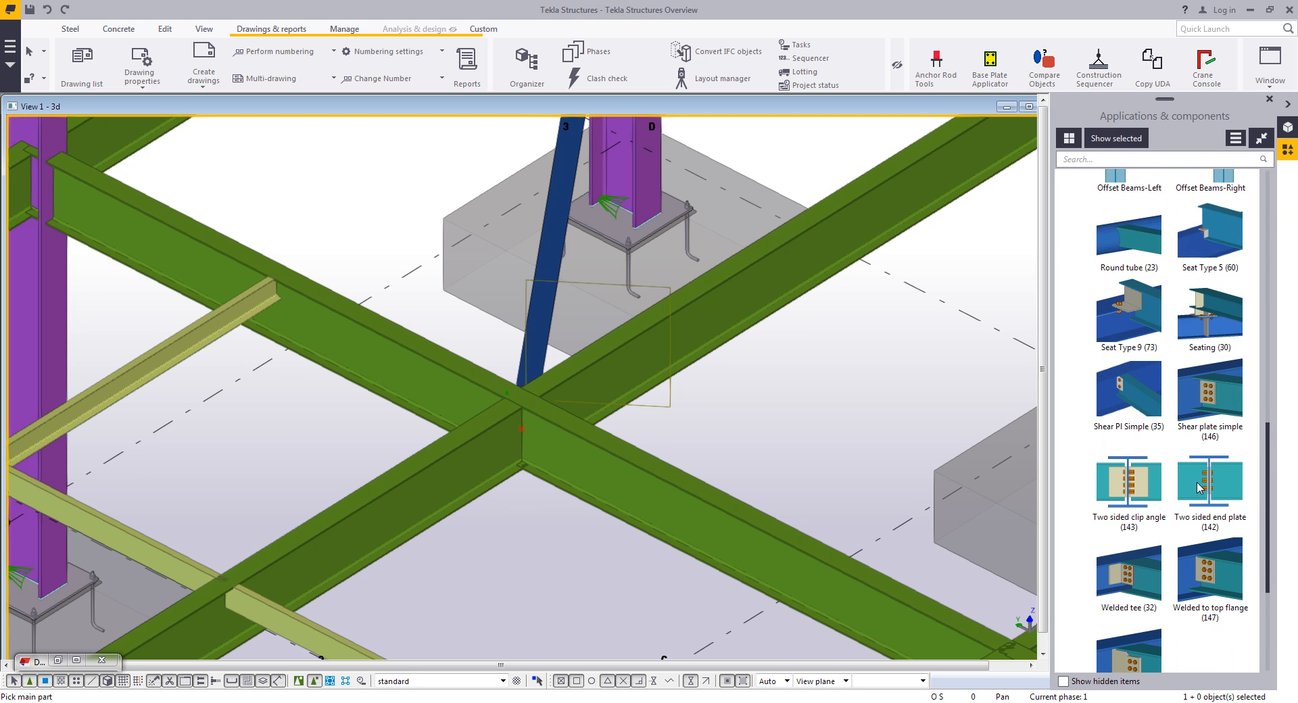
pyautogui.click(1125, 483)
pyautogui.click(651, 360)
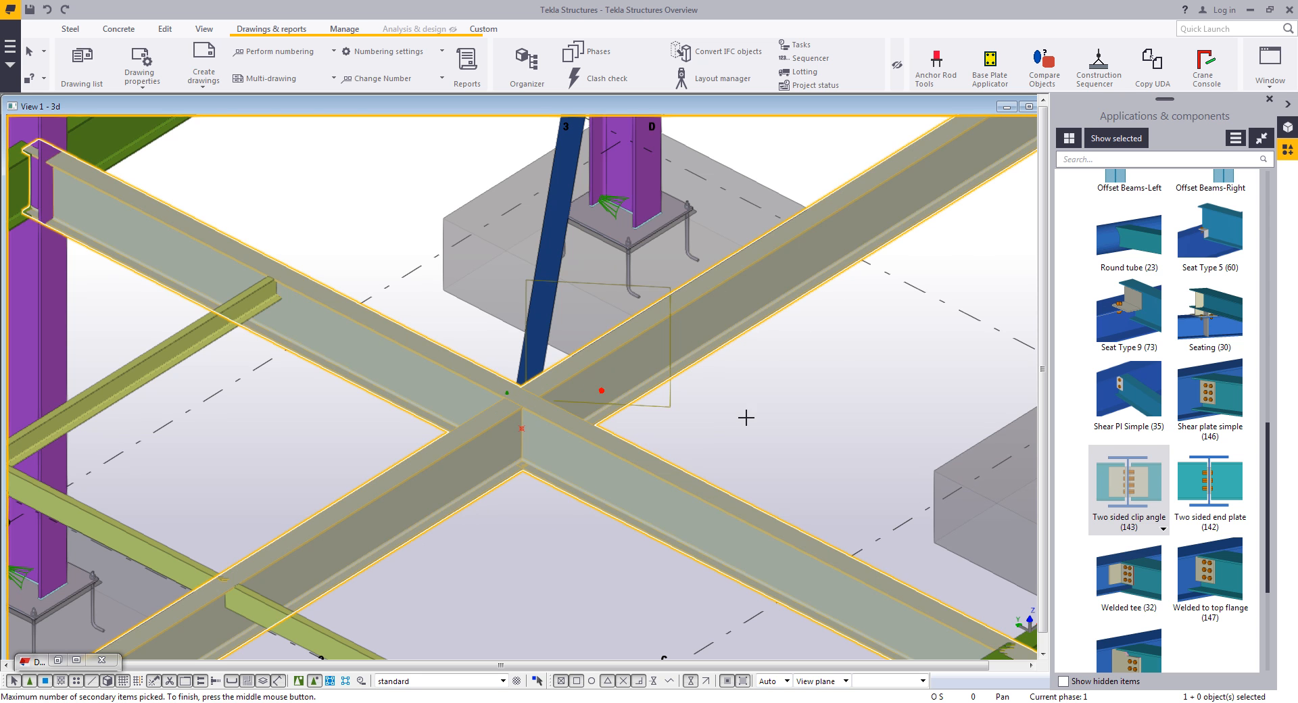
pyautogui.middleClick(747, 417)
pyautogui.scroll(3, 528, 486)
pyautogui.rightClick(522, 507)
pyautogui.click(533, 517)
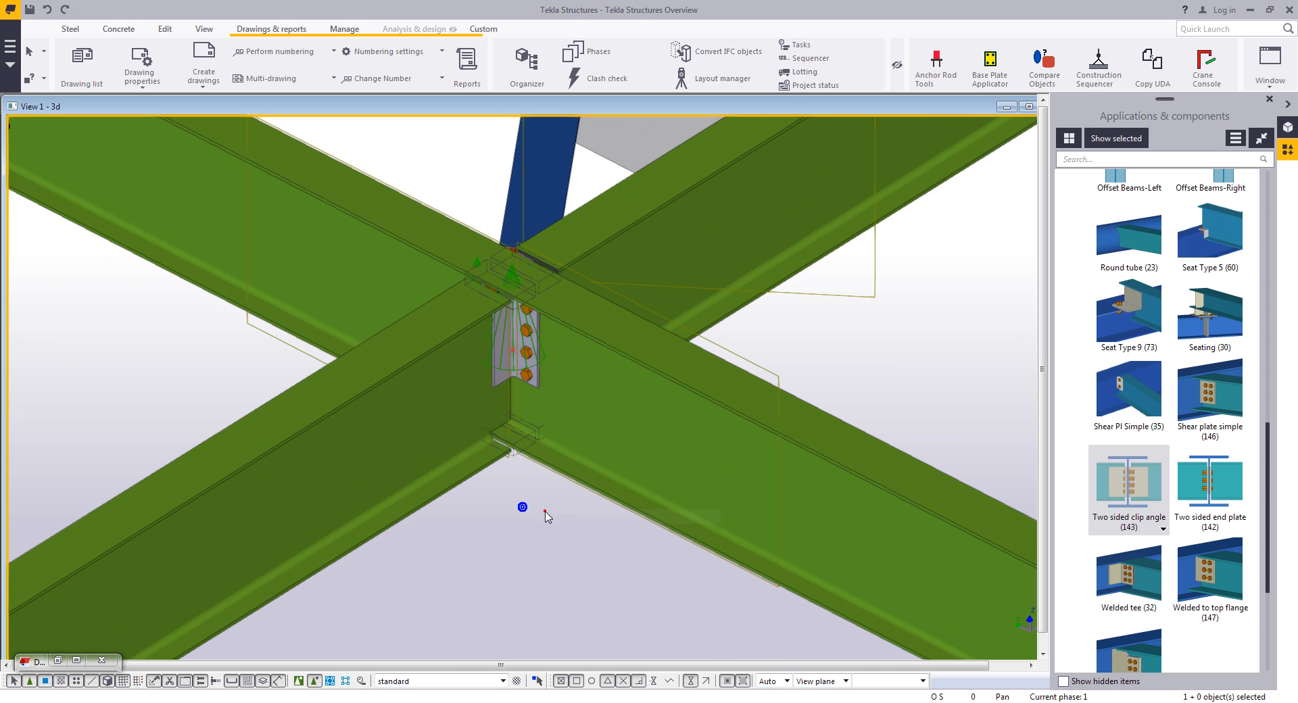
pyautogui.scroll(2, 511, 413)
pyautogui.moveTo(520, 388)
pyautogui.keyDown('ctrl'); pyautogui.mouseDown(button='middle')
pyautogui.moveTo(589, 305)
pyautogui.moveTo(567, 305)
pyautogui.moveTo(518, 391)
pyautogui.mouseUp(button='middle'); pyautogui.keyUp('ctrl')
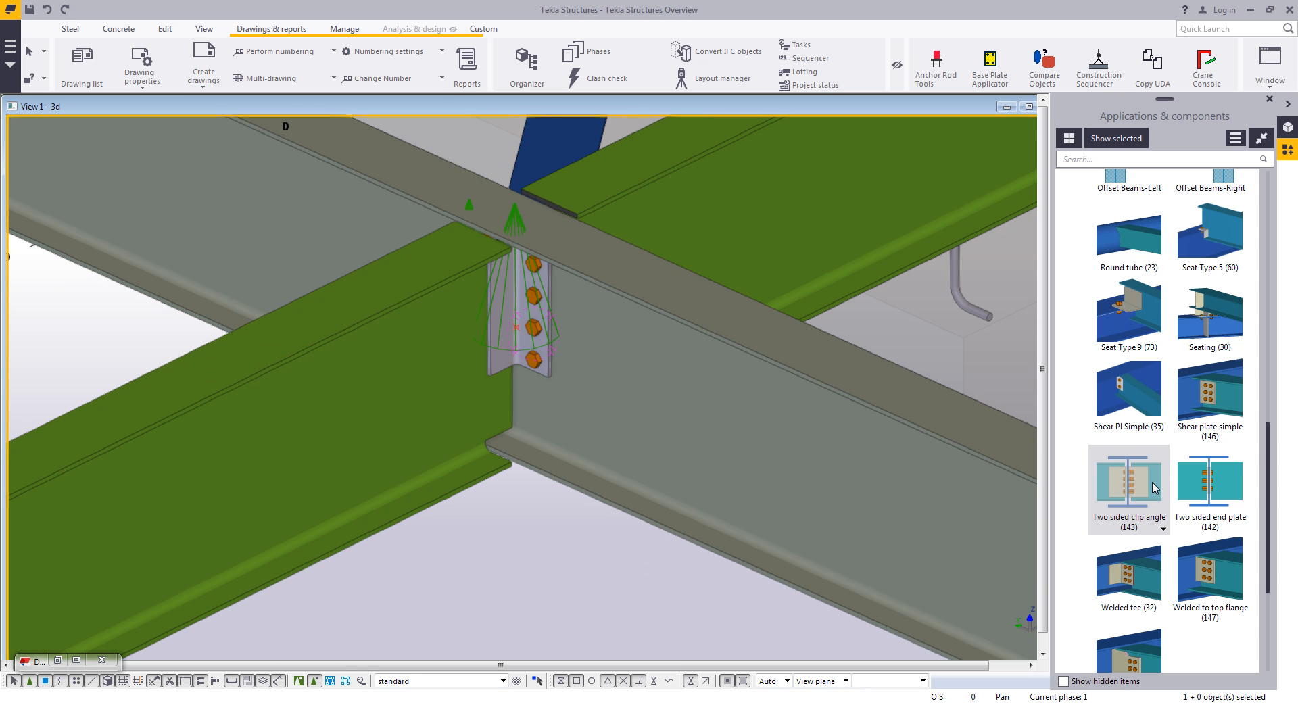
# - Change the clip angle connection's safety connection options, modify it, and save the settings as Safety Conn
pyautogui.doubleClick(556, 345)
pyautogui.click(1210, 448)
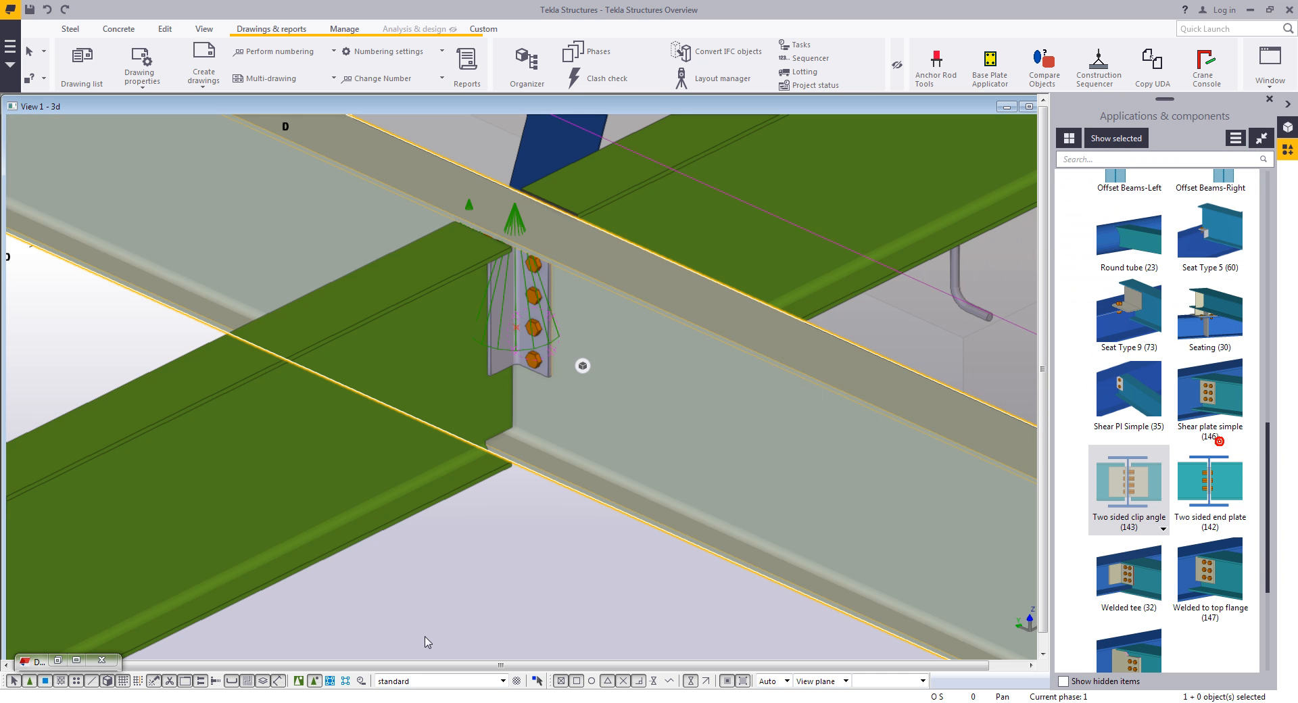
pyautogui.click(514, 335)
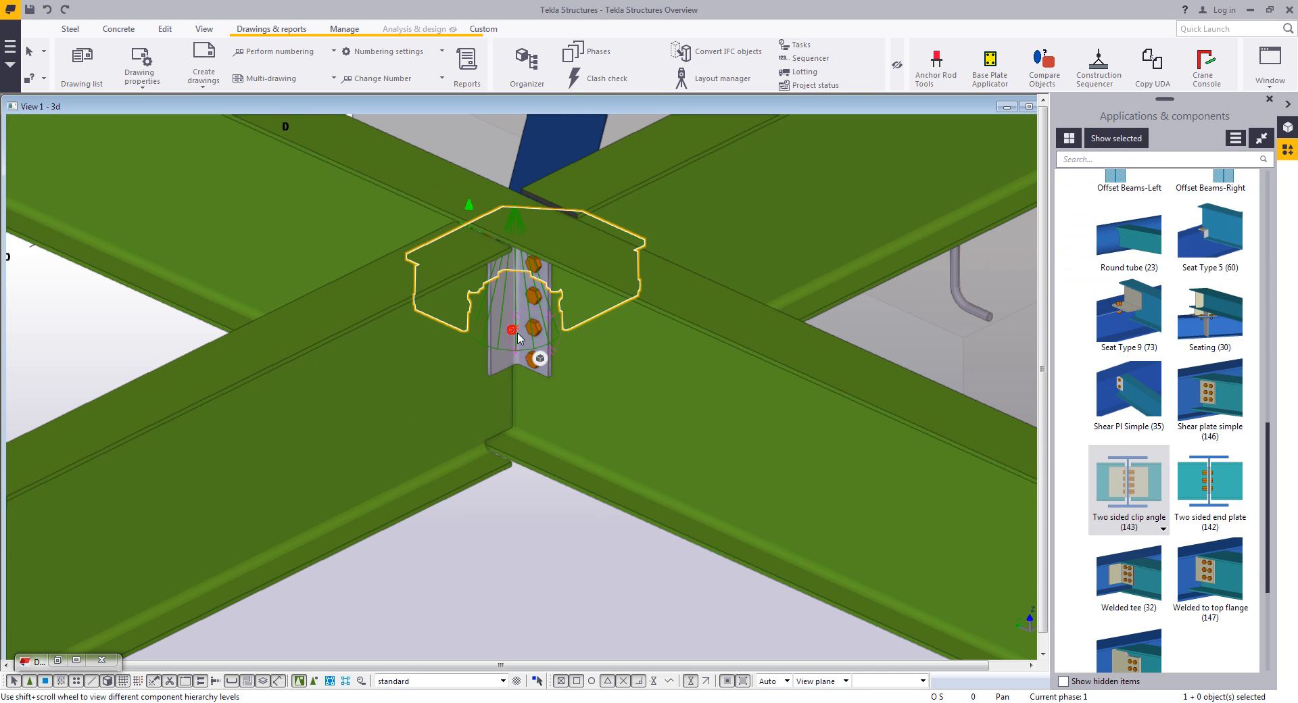
pyautogui.doubleClick(502, 365)
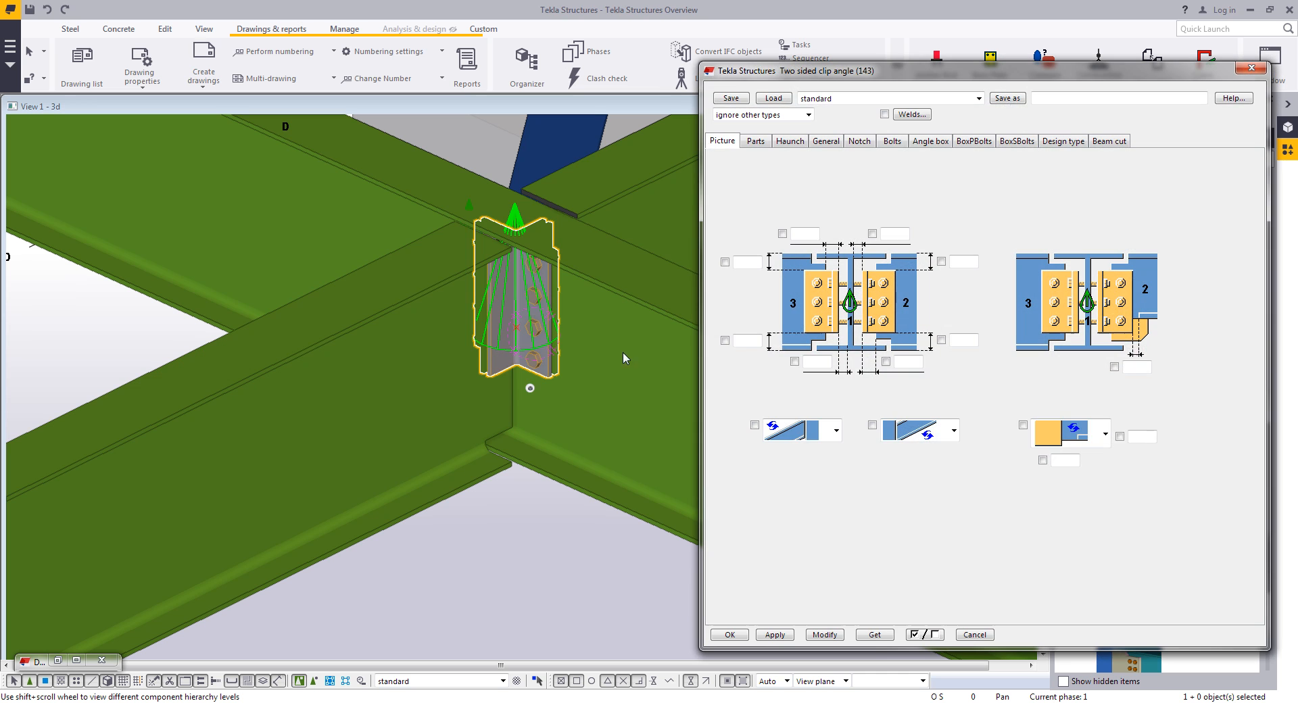
pyautogui.click(757, 140)
pyautogui.click(936, 462)
pyautogui.click(914, 552)
pyautogui.click(981, 473)
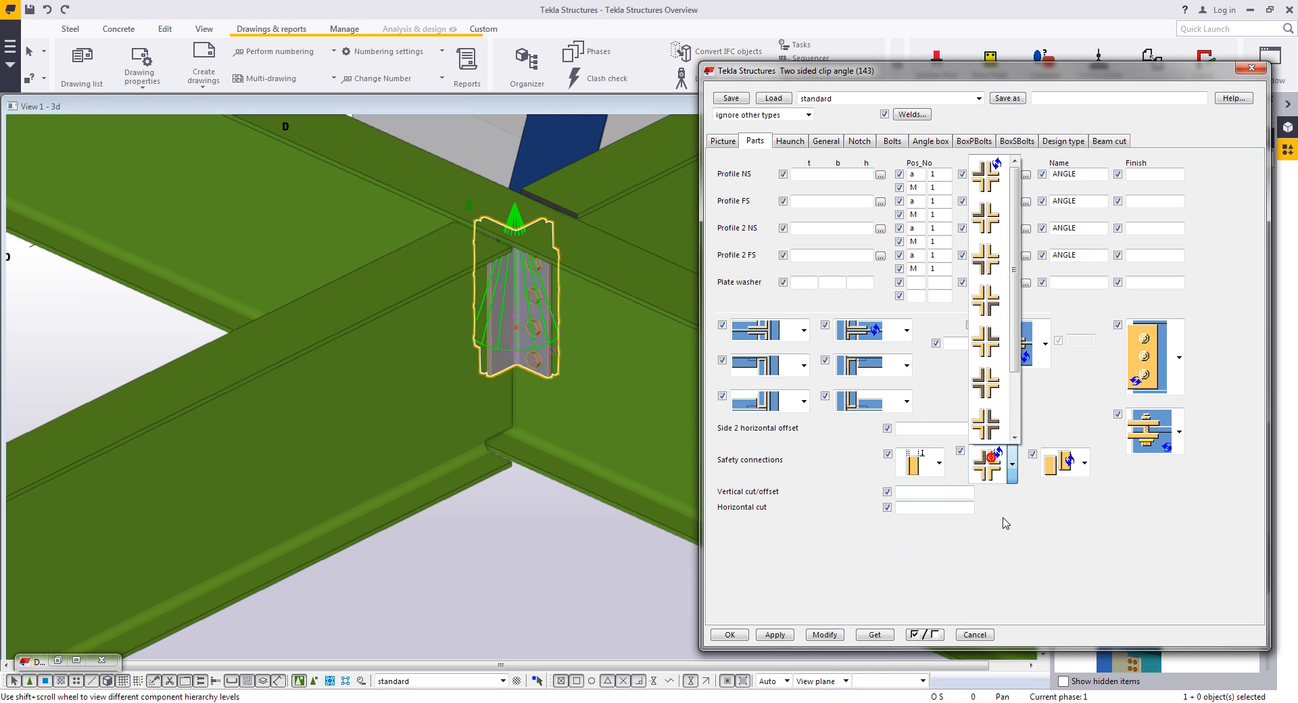
pyautogui.click(990, 418)
pyautogui.click(1064, 472)
pyautogui.click(1066, 527)
pyautogui.click(821, 635)
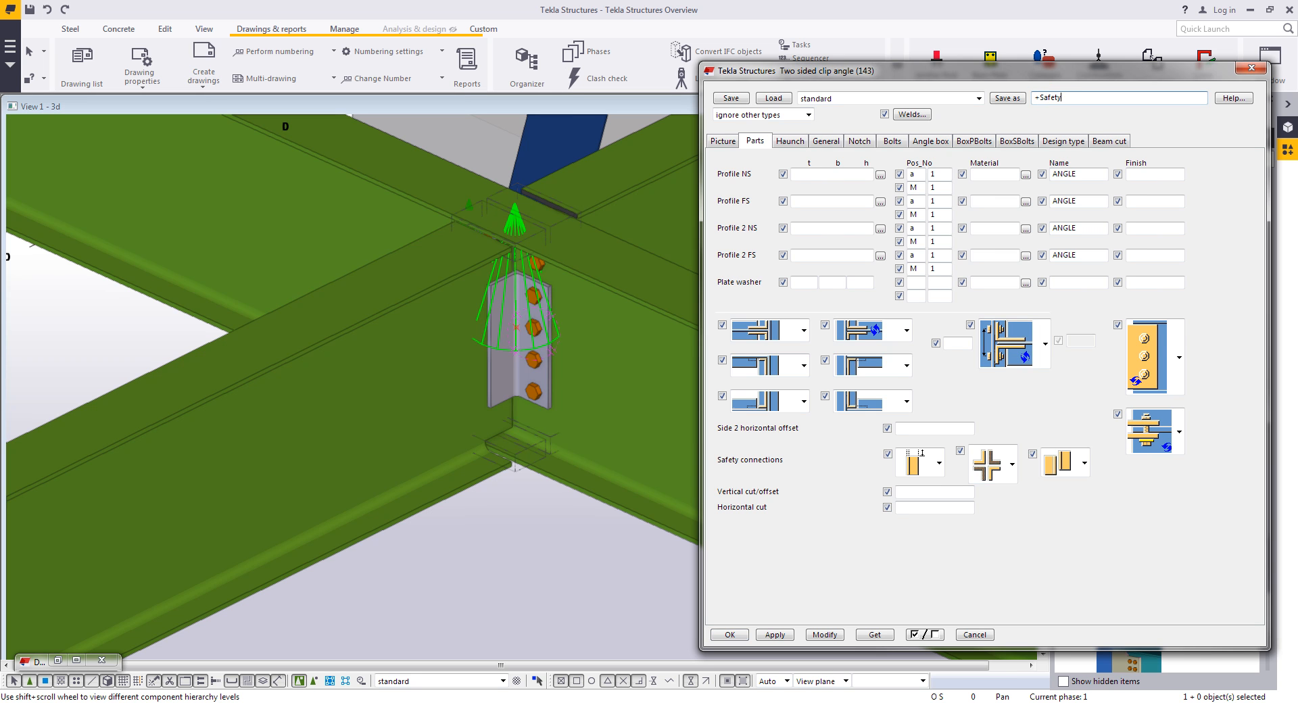
pyautogui.click(1007, 98)
pyautogui.click(977, 98)
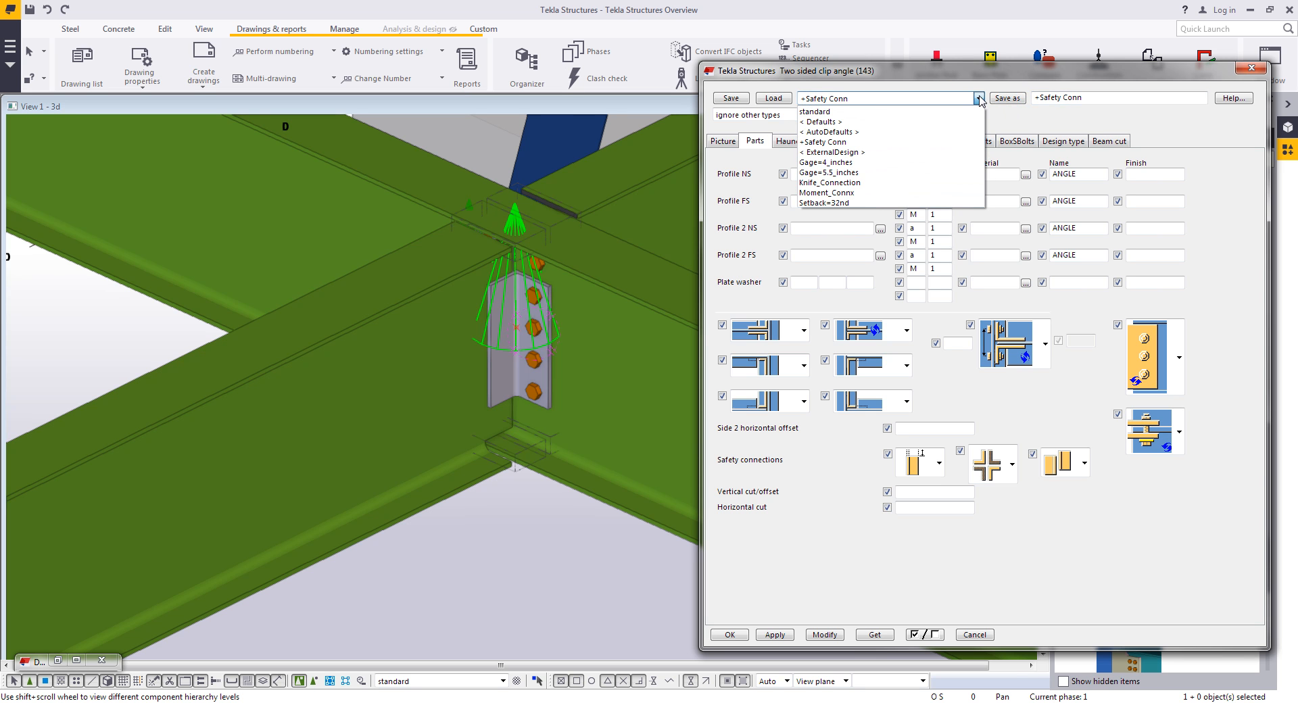
pyautogui.click(978, 98)
pyautogui.click(730, 633)
# - Apply another Two sided clip angle (143) connection at a second beam-to-beam crossing
pyautogui.scroll(2, 530, 371)
pyautogui.keyDown('ctrl'); pyautogui.moveTo(521, 347); pyautogui.dragTo(546, 373, button='middle'); pyautogui.keyUp('ctrl')
pyautogui.scroll(-2, 546, 372)
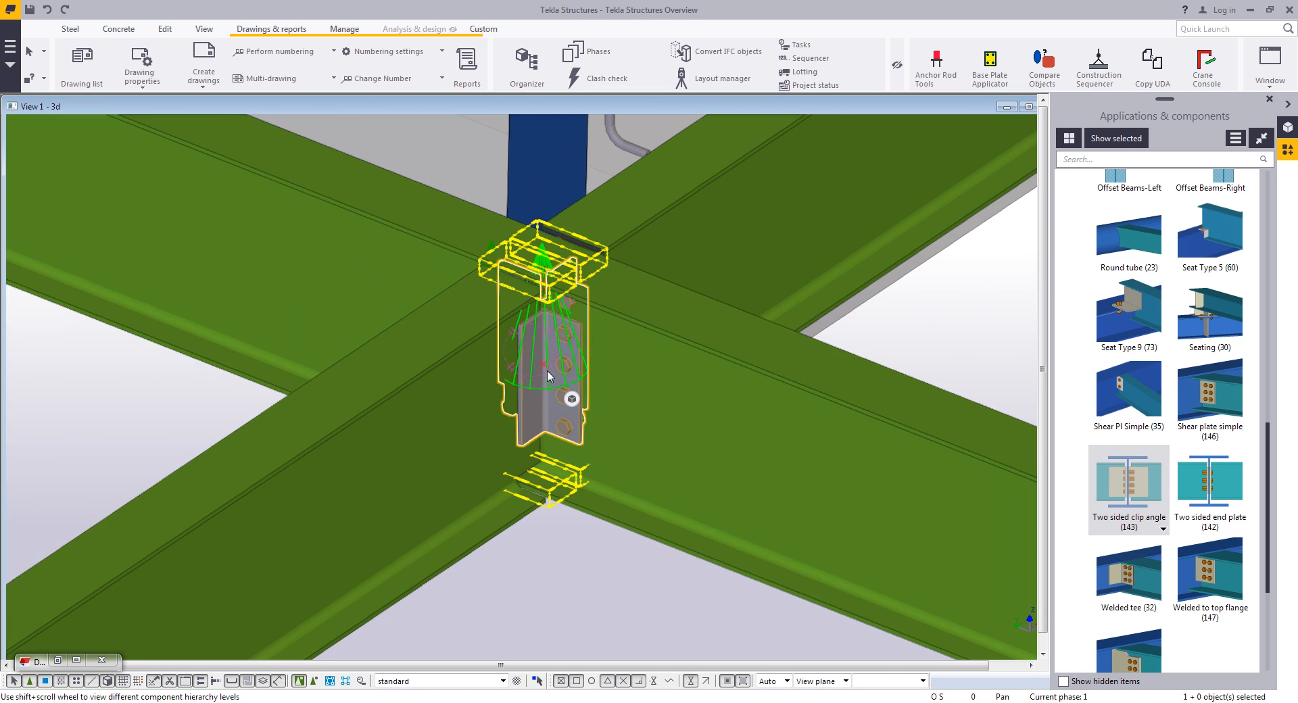
pyautogui.click(586, 630)
pyautogui.scroll(-3, 451, 349)
pyautogui.moveTo(1014, 595); pyautogui.dragTo(777, 473, button='middle')
pyautogui.scroll(-1, 1032, 522)
pyautogui.click(1135, 504)
pyautogui.click(763, 473)
pyautogui.click(642, 434)
pyautogui.click(820, 309)
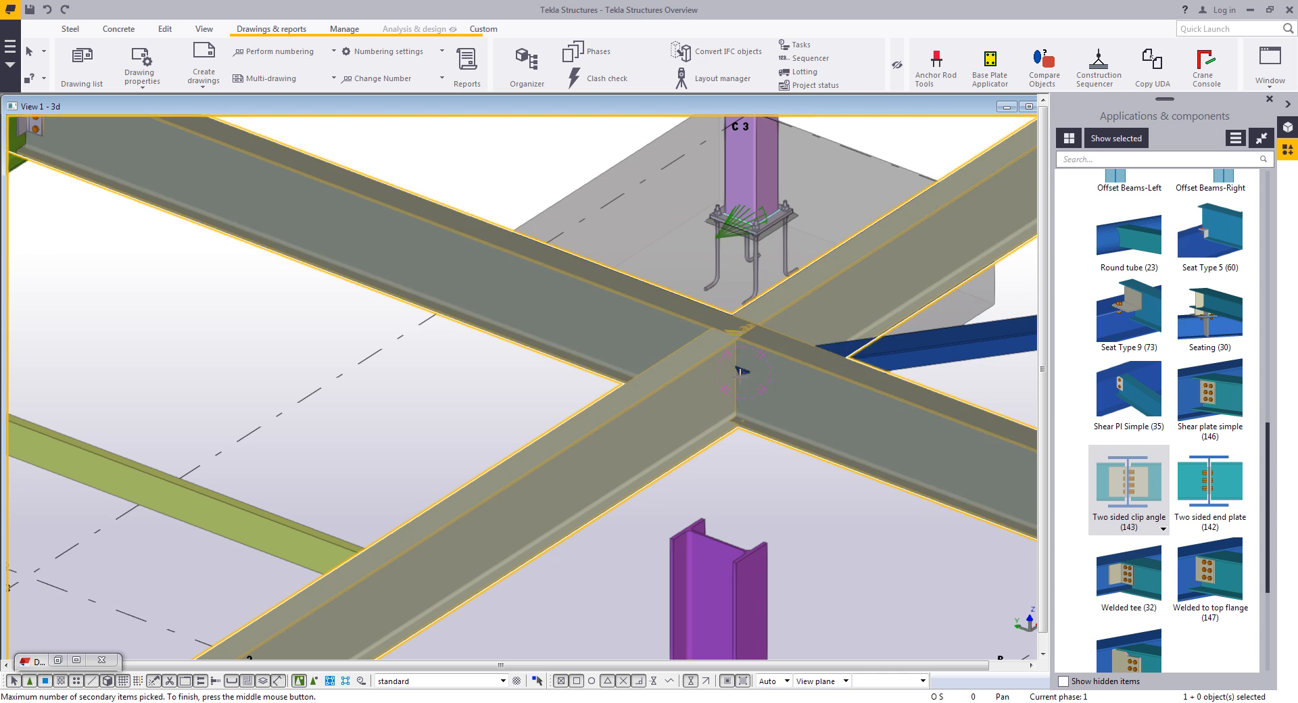
pyautogui.middleClick(760, 401)
pyautogui.scroll(1, 759, 403)
pyautogui.rightClick(758, 404)
pyautogui.click(798, 413)
pyautogui.scroll(2, 819, 378)
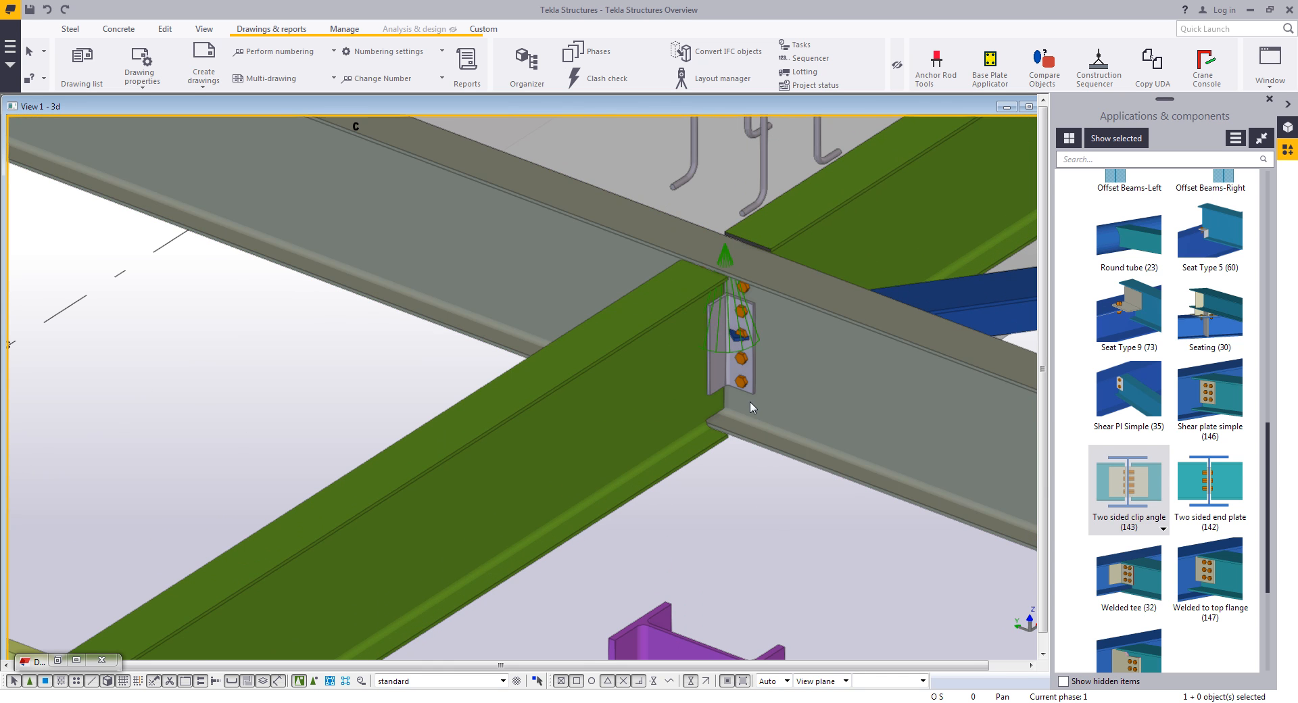
# - Search components for 60 and try to apply the Wraparound gusset cross (60) at the beam and brace crossing
pyautogui.click(1101, 161)
pyautogui.write('60')
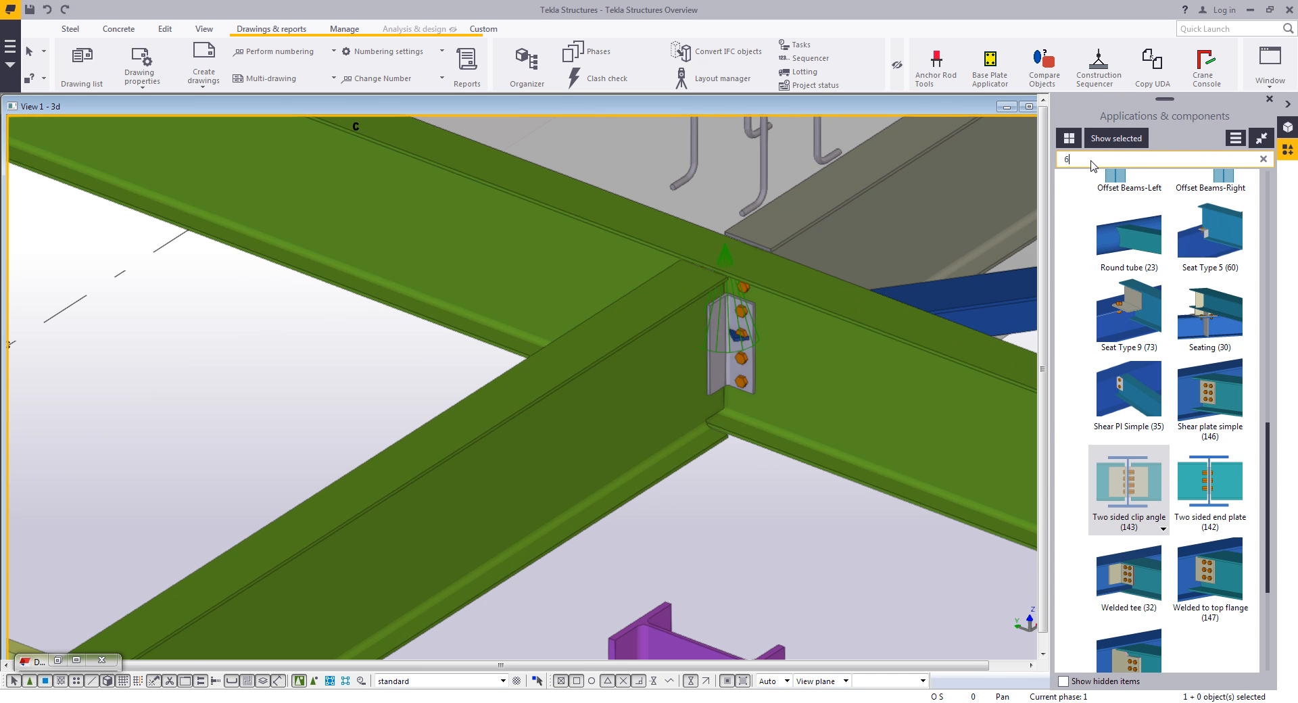
pyautogui.click(1101, 548)
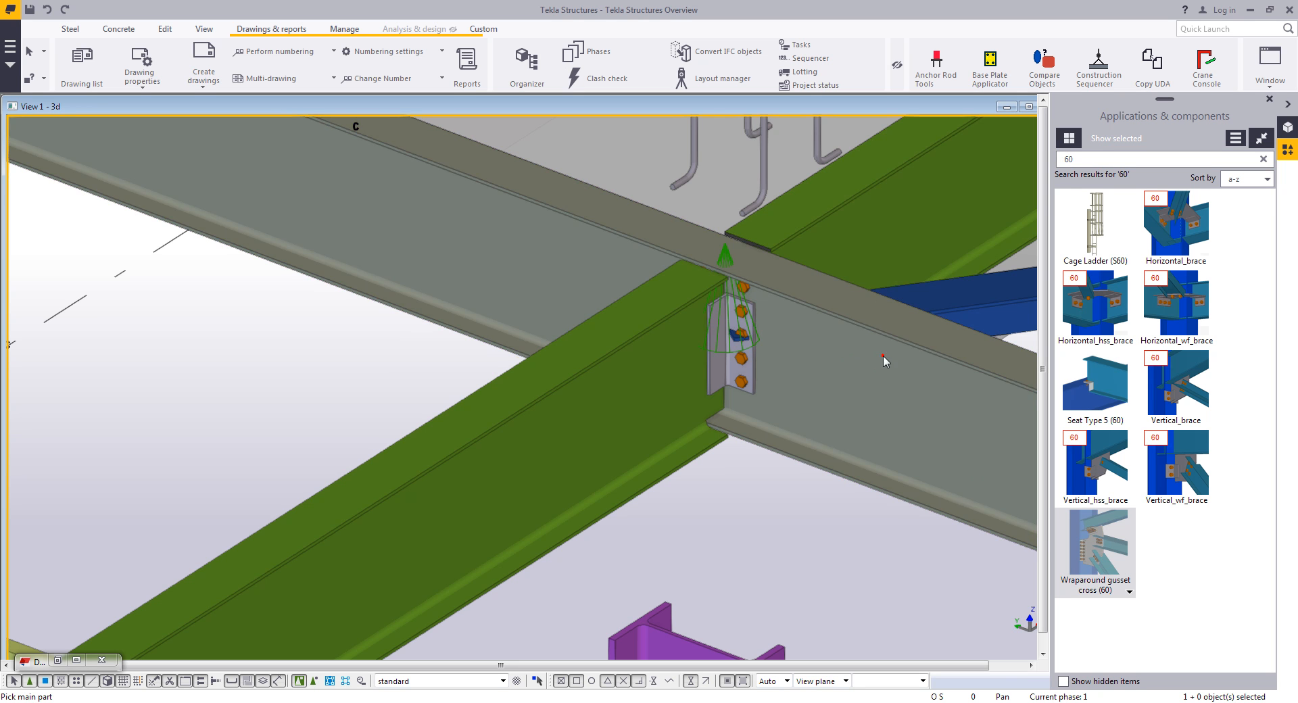
pyautogui.click(880, 356)
pyautogui.click(954, 306)
pyautogui.click(876, 236)
pyautogui.middleClick(876, 236)
pyautogui.scroll(-5, 876, 236)
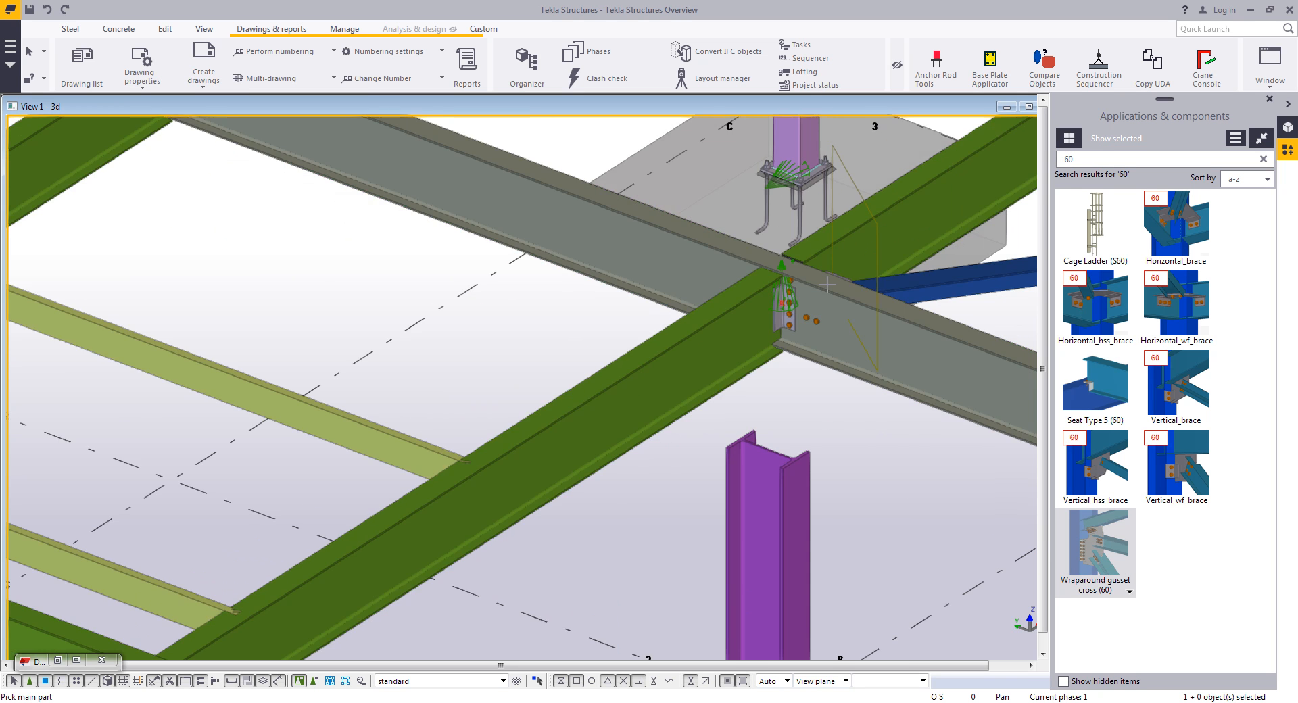
pyautogui.moveTo(781, 327); pyautogui.dragTo(719, 342, button='middle')
pyautogui.moveTo(1014, 291); pyautogui.dragTo(727, 349, button='middle')
pyautogui.scroll(5, 727, 348)
pyautogui.click(804, 247)
pyautogui.click(752, 303)
pyautogui.click(795, 361)
pyautogui.middleClick(795, 360)
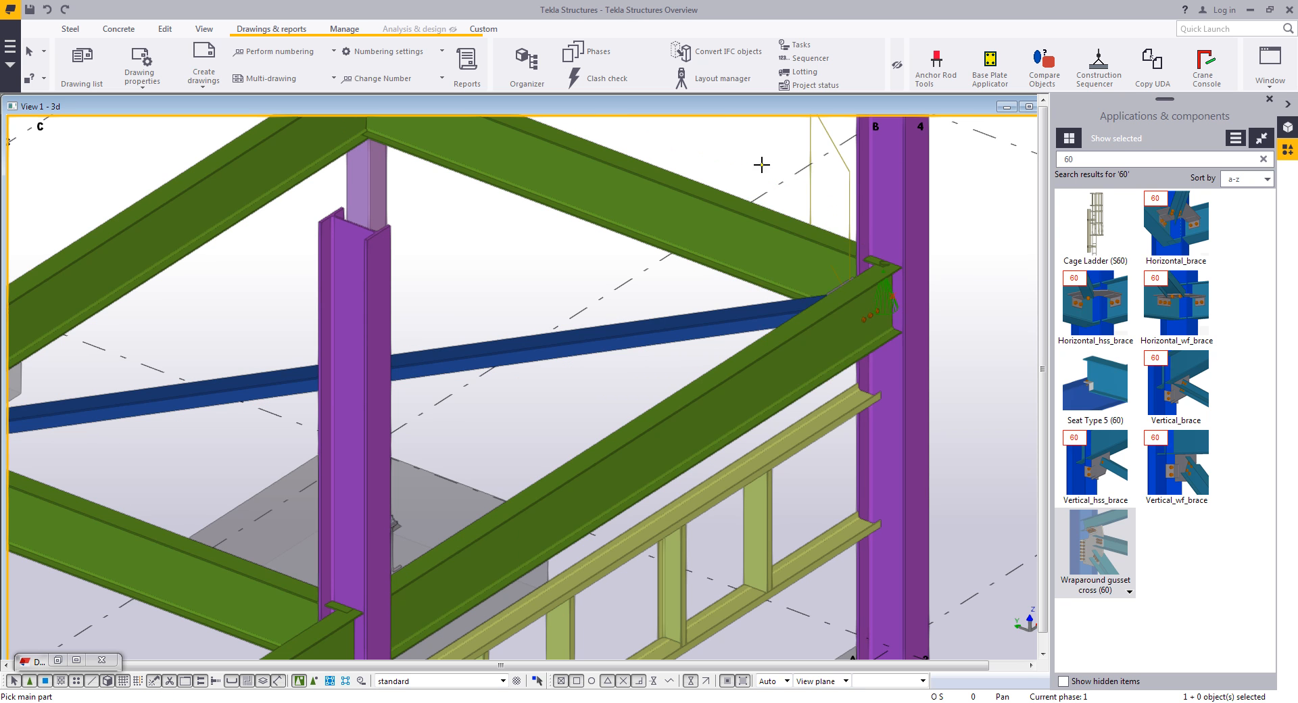
# - Search for 141 and apply a Clip angle (141) connection between the column at grid B-4 and its beam
pyautogui.click(1096, 167)
pyautogui.doubleClick(1096, 162)
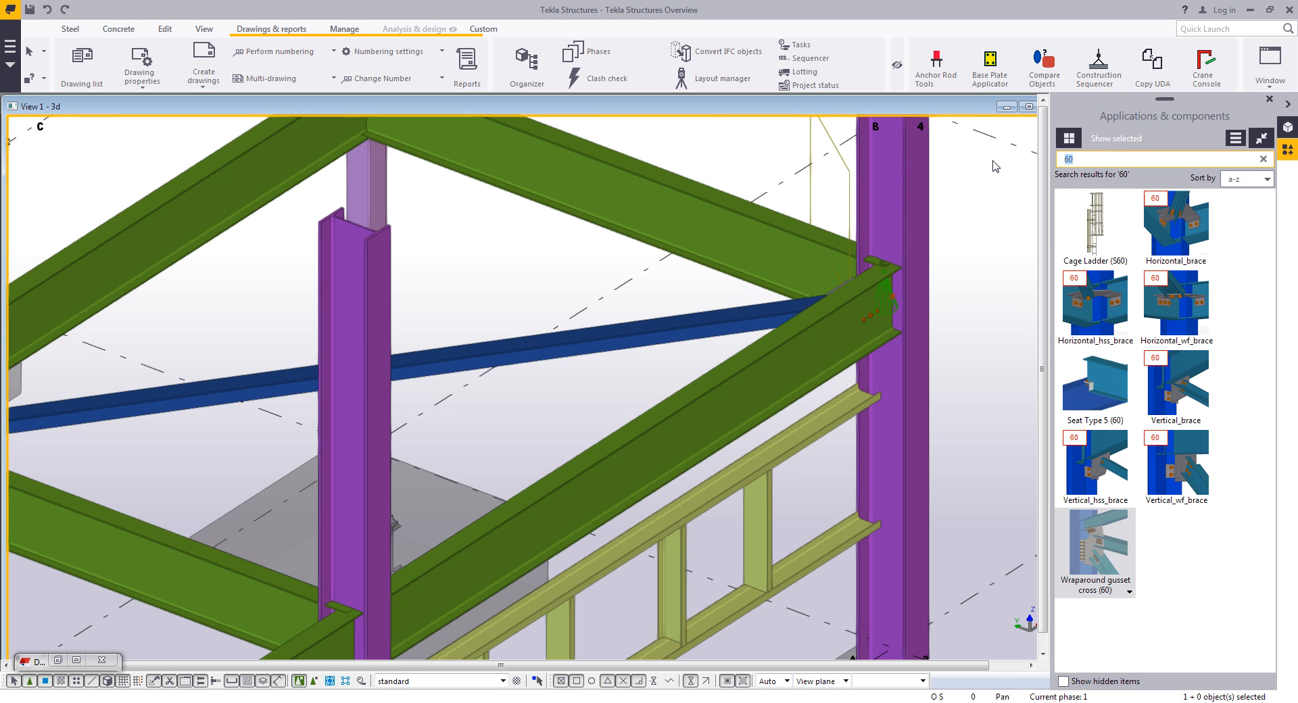
pyautogui.write('141')
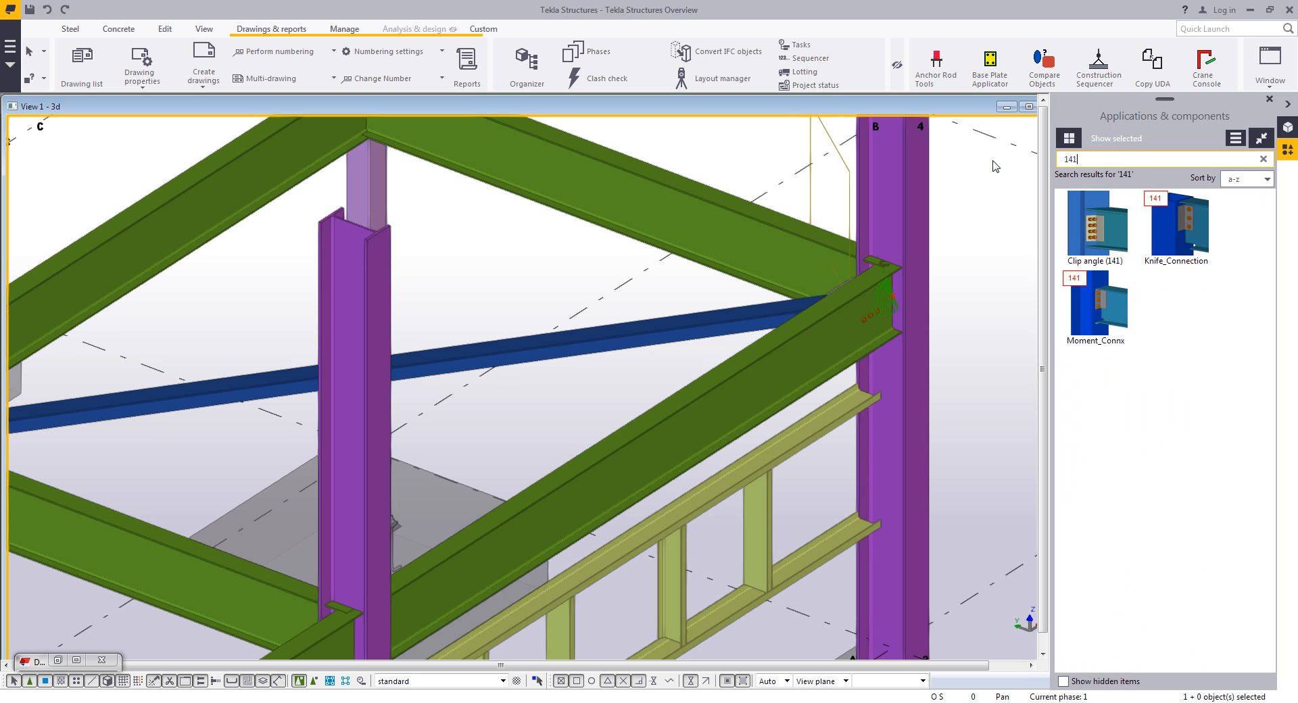
pyautogui.click(1096, 223)
pyautogui.click(918, 295)
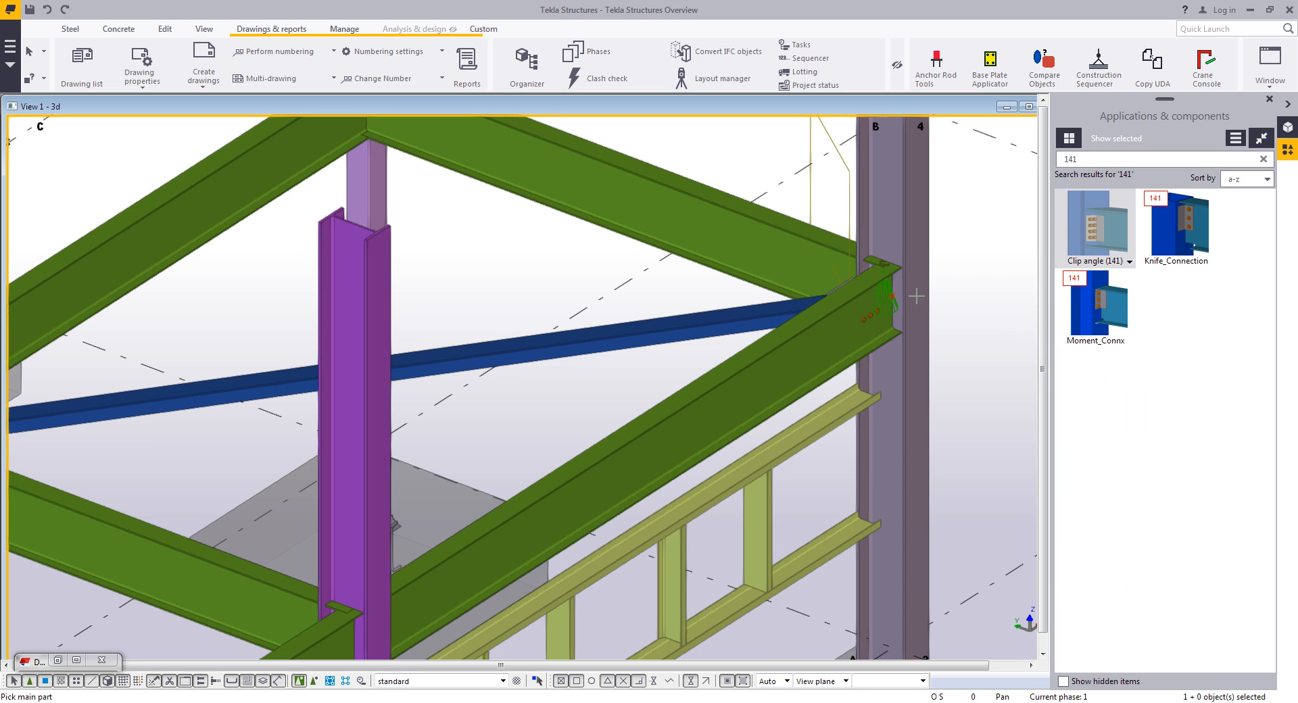
pyautogui.click(840, 339)
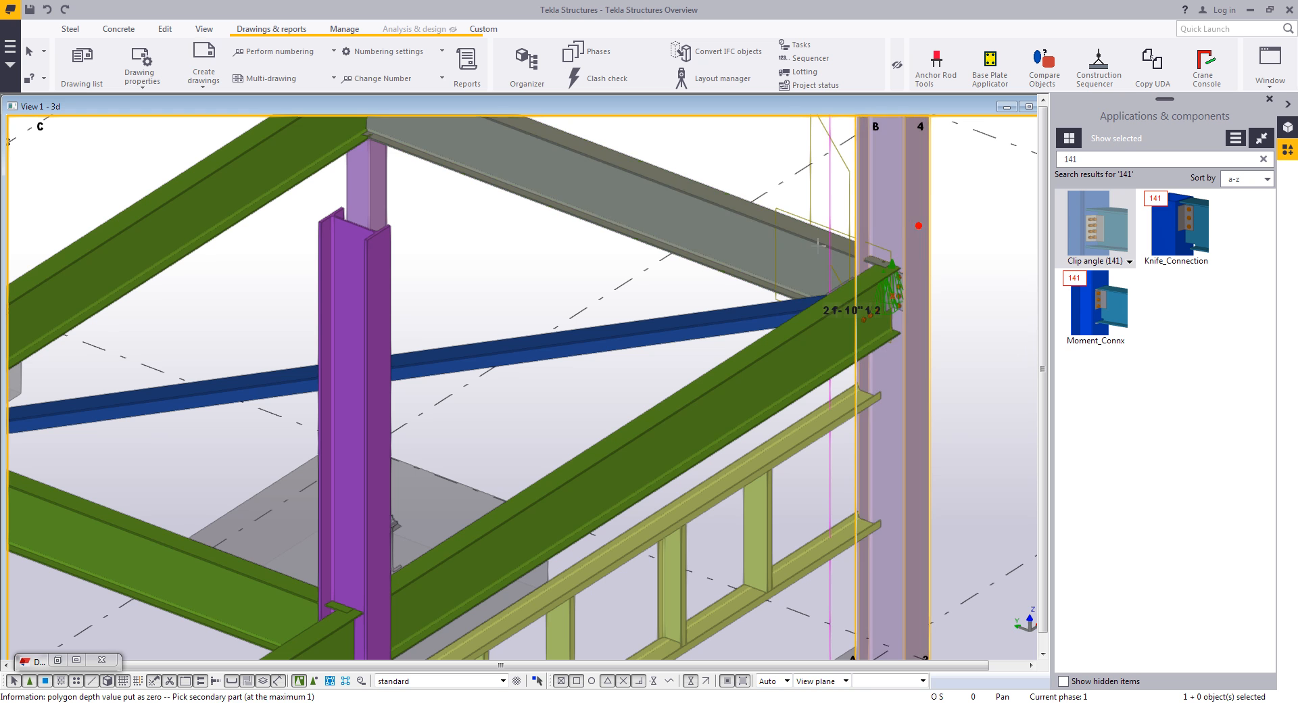
# - Select all columns and beams of the main steel frame with a selection area
pyautogui.scroll(-3, 598, 252)
pyautogui.moveTo(568, 294); pyautogui.dragTo(732, 392, button='middle')
pyautogui.moveTo(417, 220); pyautogui.dragTo(742, 411, button='middle')
pyautogui.scroll(5, 399, 288)
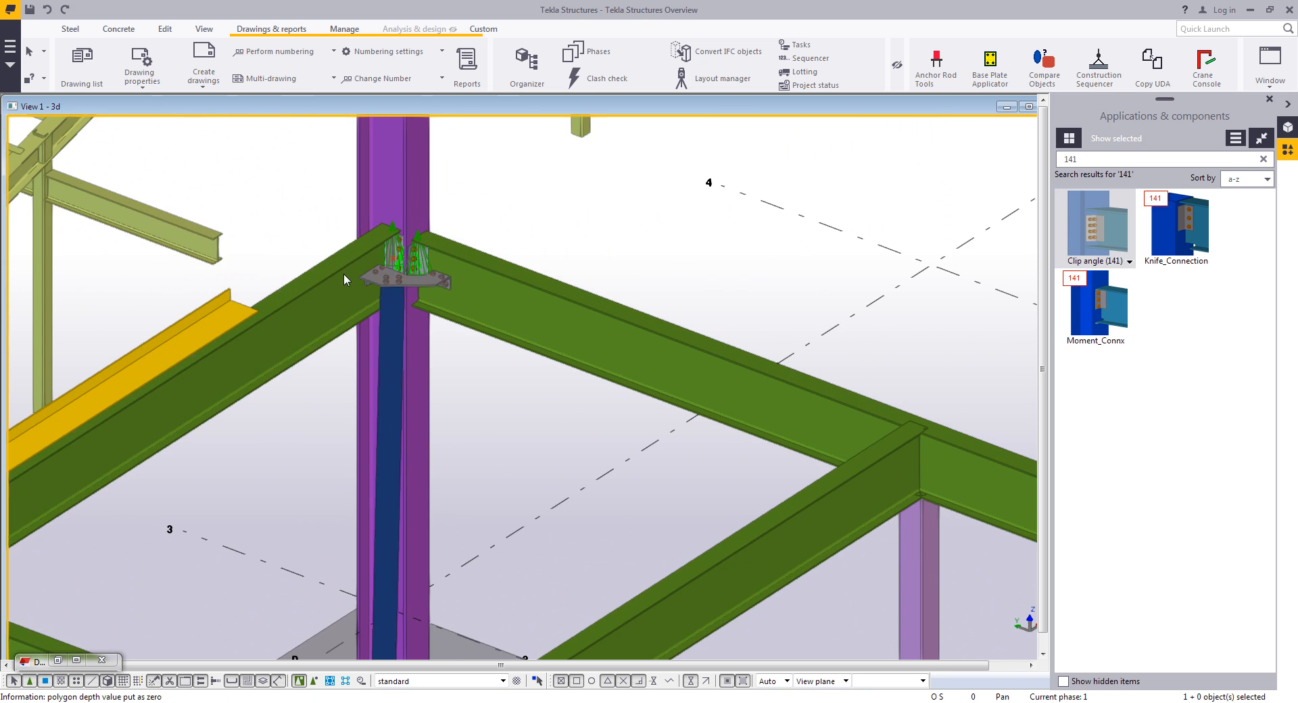
pyautogui.scroll(-6, 354, 263)
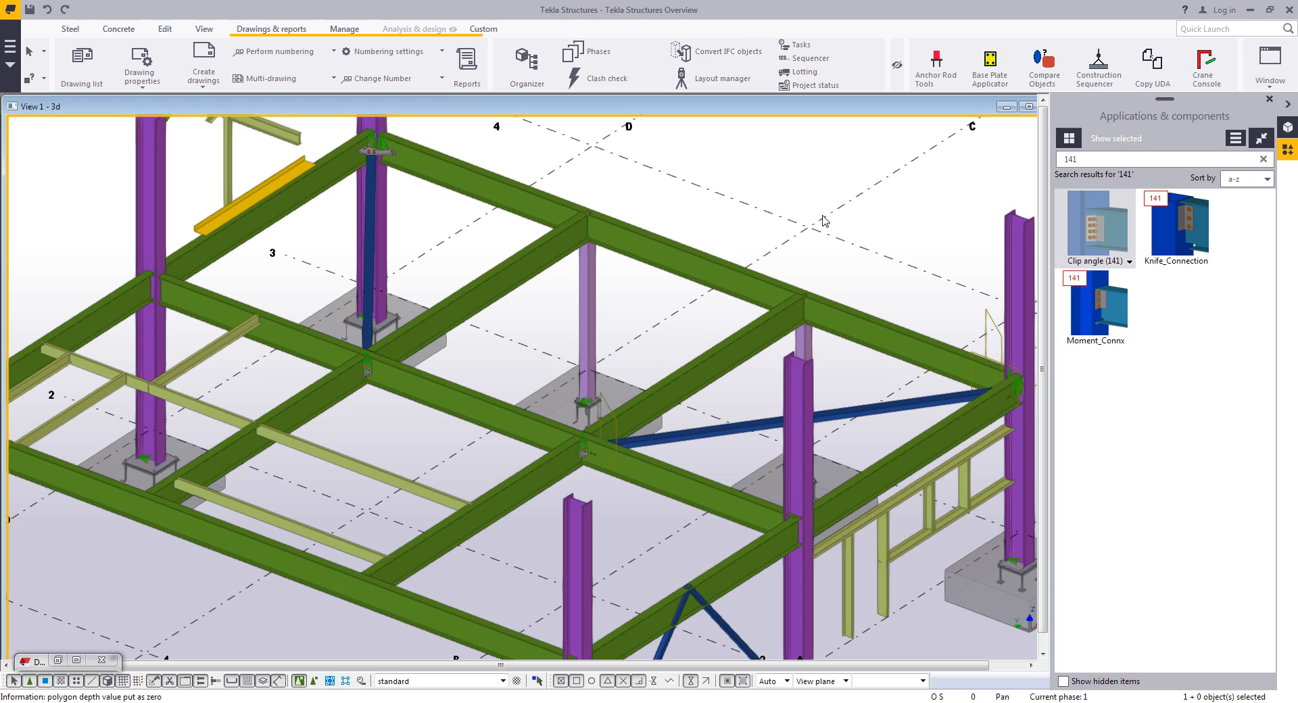
pyautogui.click(792, 198)
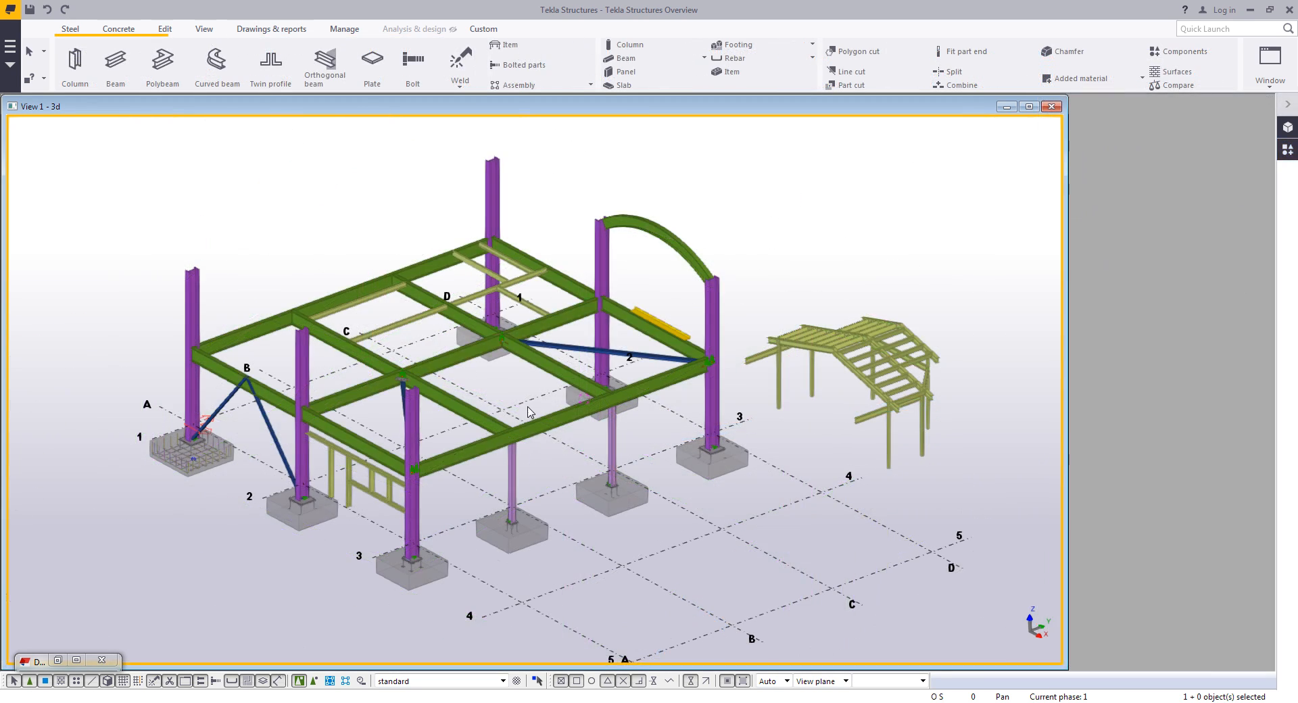
pyautogui.keyDown('ctrl'); pyautogui.moveTo(527, 406); pyautogui.dragTo(502, 338, button='middle'); pyautogui.keyUp('ctrl')
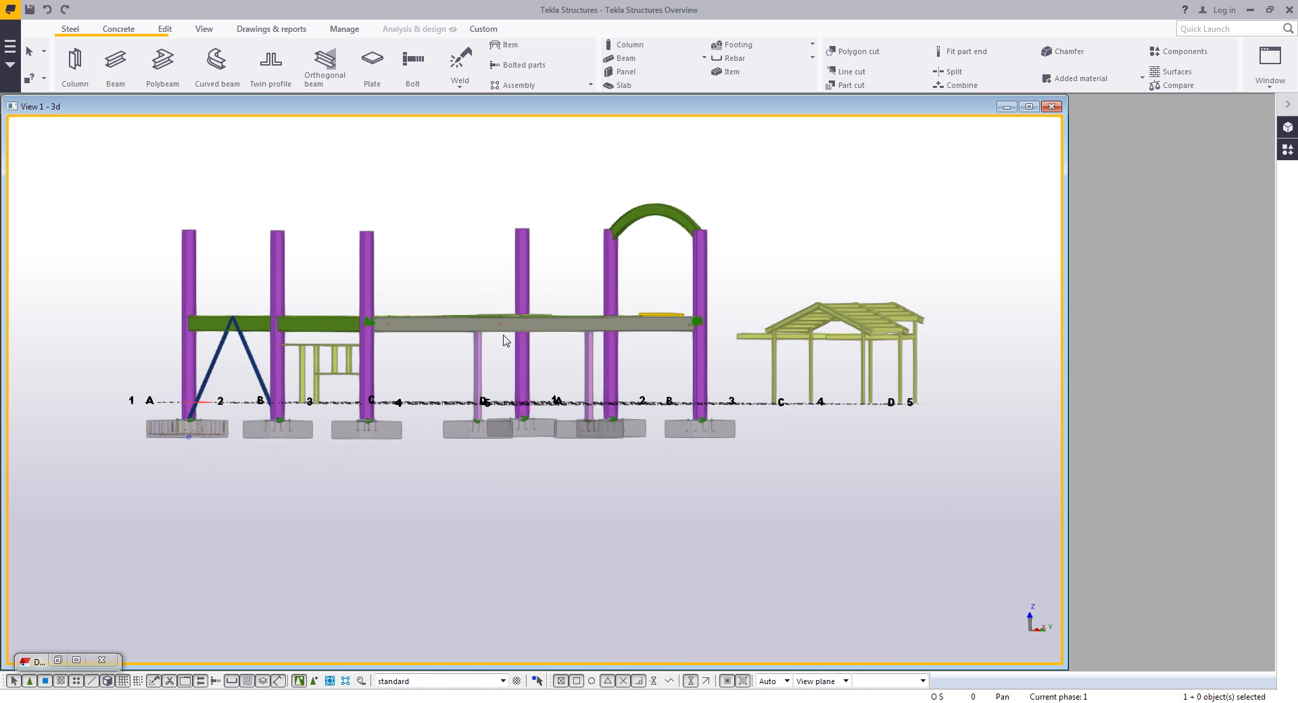
pyautogui.scroll(3, 503, 342)
pyautogui.moveTo(736, 405); pyautogui.dragTo(54, 243)
pyautogui.keyDown('ctrl'); pyautogui.moveTo(429, 342); pyautogui.dragTo(523, 429, button='middle'); pyautogui.keyUp('ctrl')
pyautogui.scroll(-3, 501, 363)
pyautogui.scroll(1, 533, 262)
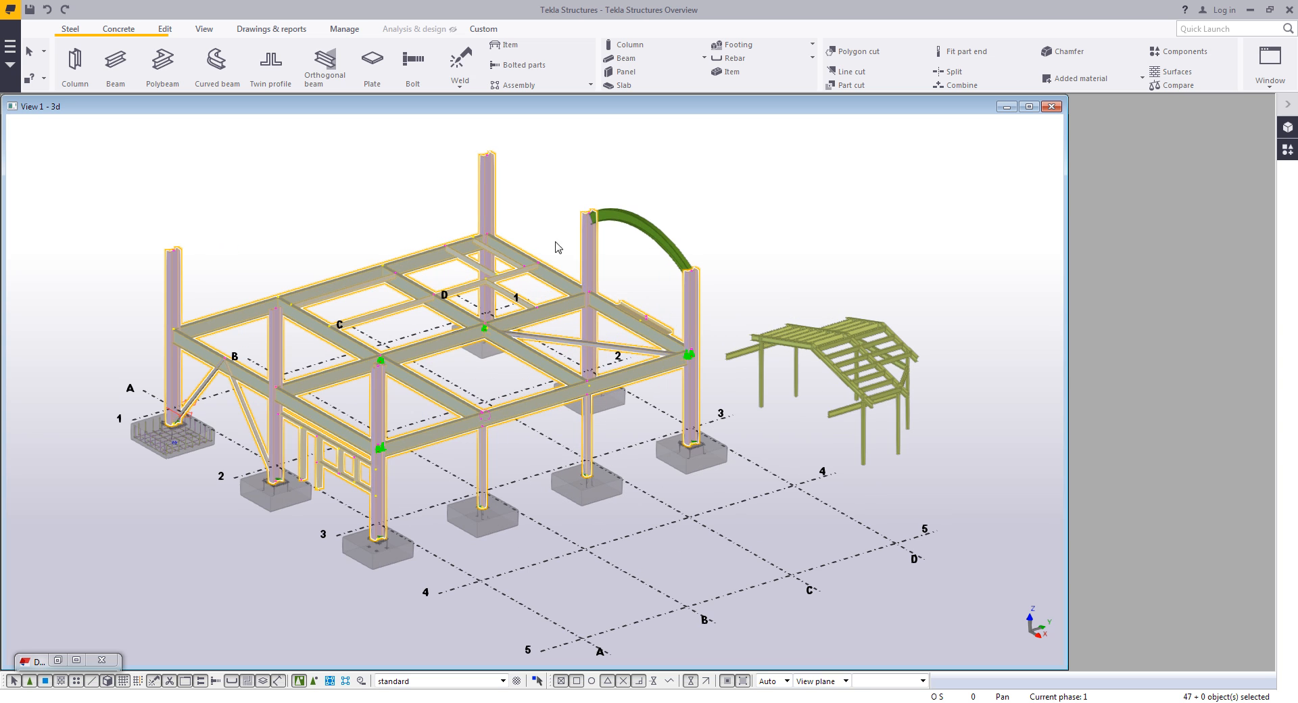
# - Start Create AutoConnections for the selection and open the rule group list for connection selection
pyautogui.click(160, 31)
pyautogui.click(429, 51)
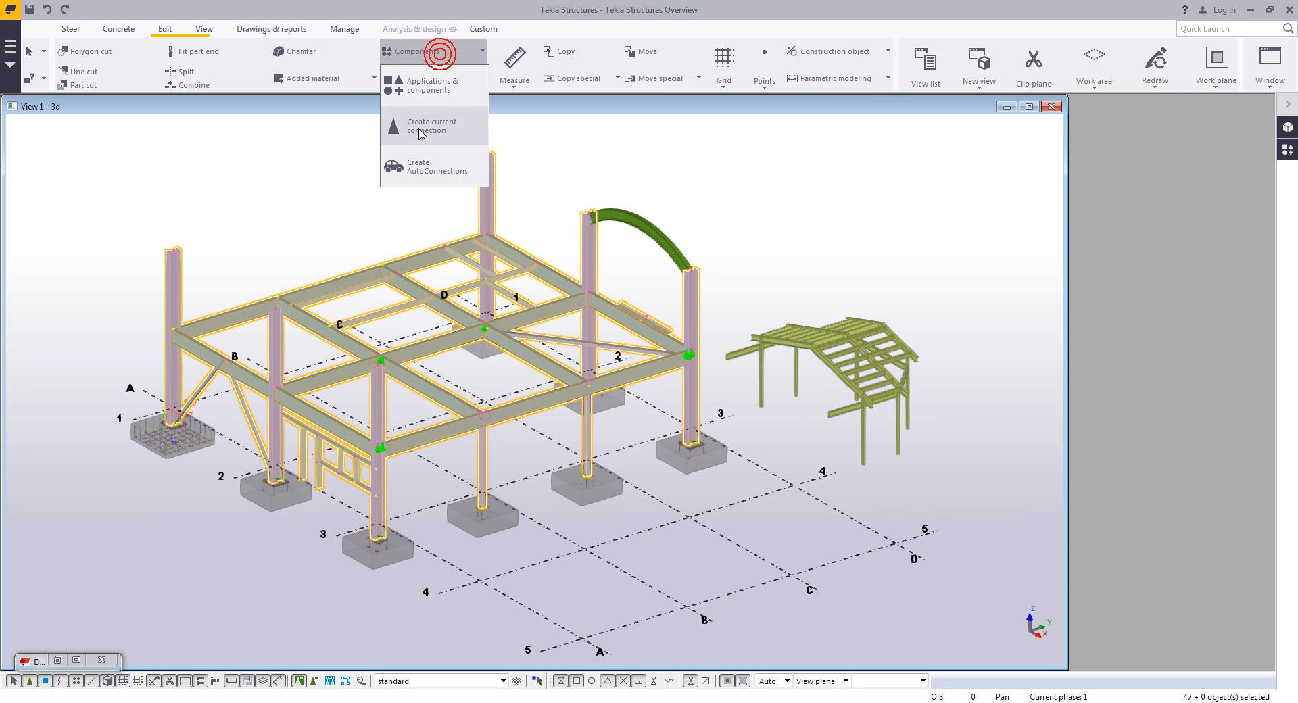
pyautogui.click(415, 168)
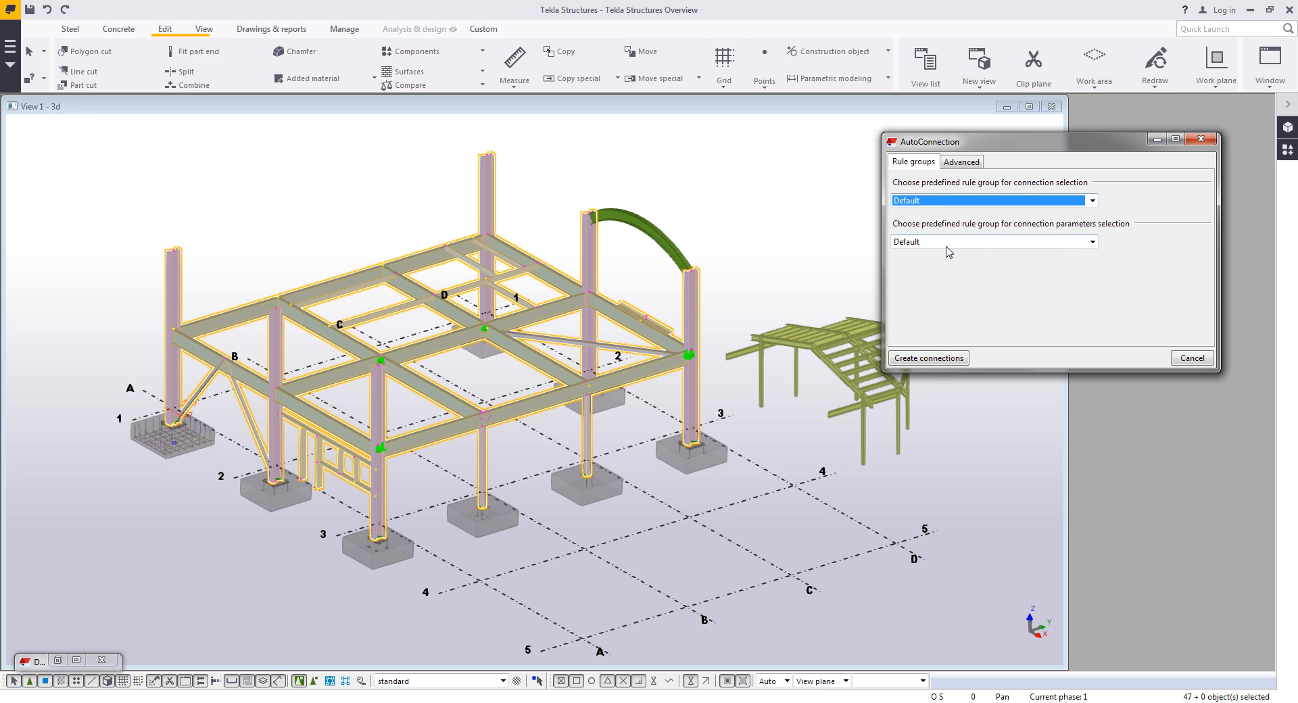
pyautogui.click(940, 203)
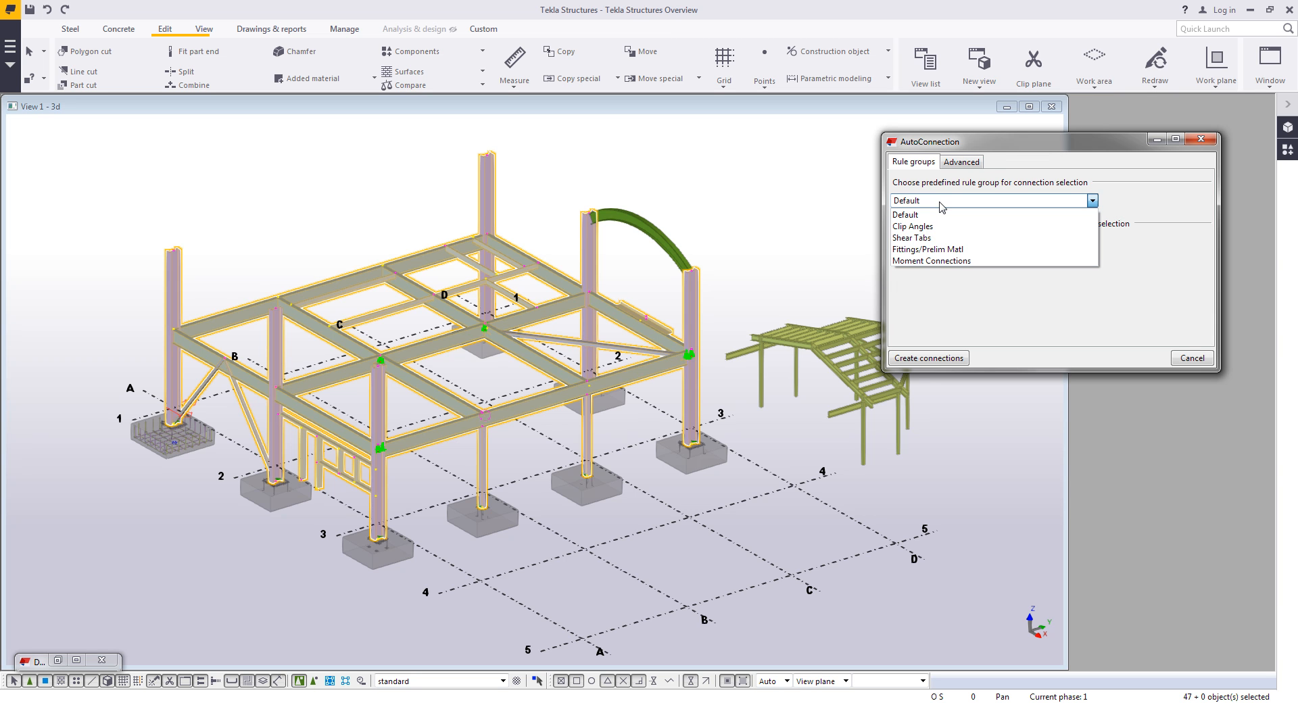
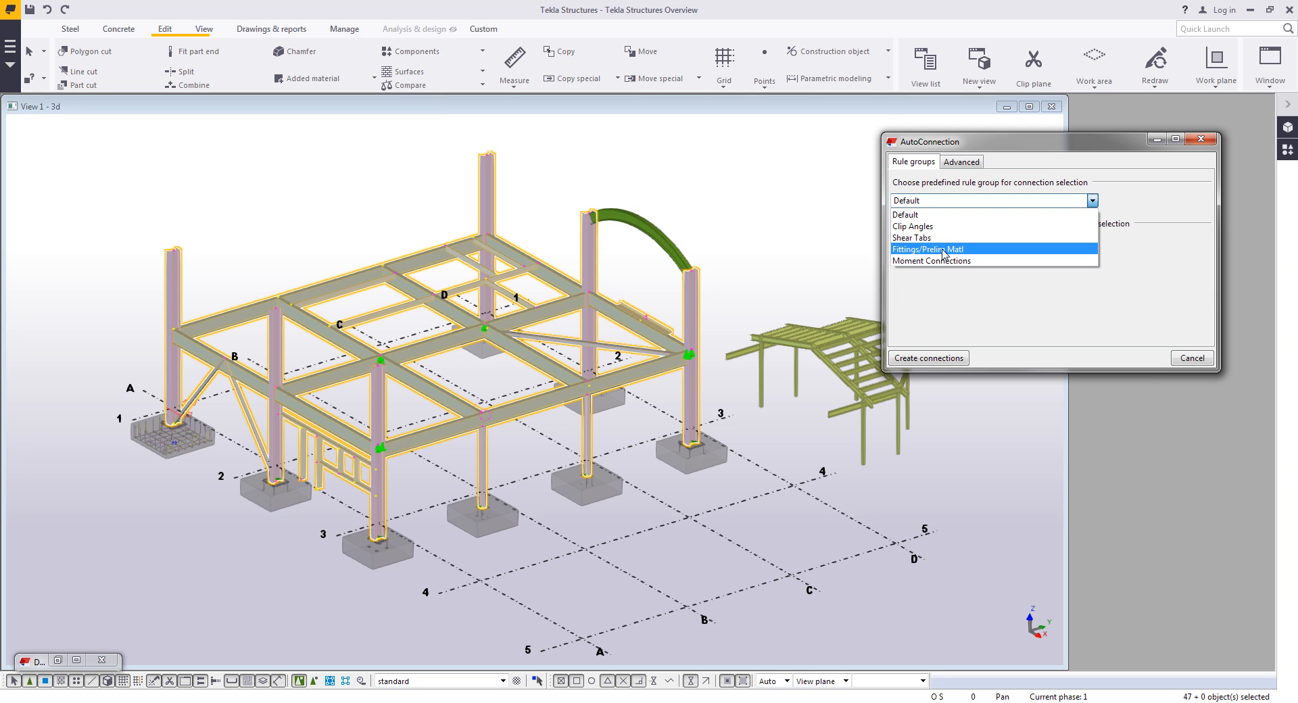
# - Create AutoConnections using the Shear Tabs rule group for connection selection and Shear_Tabs for connection parameters
pyautogui.click(946, 238)
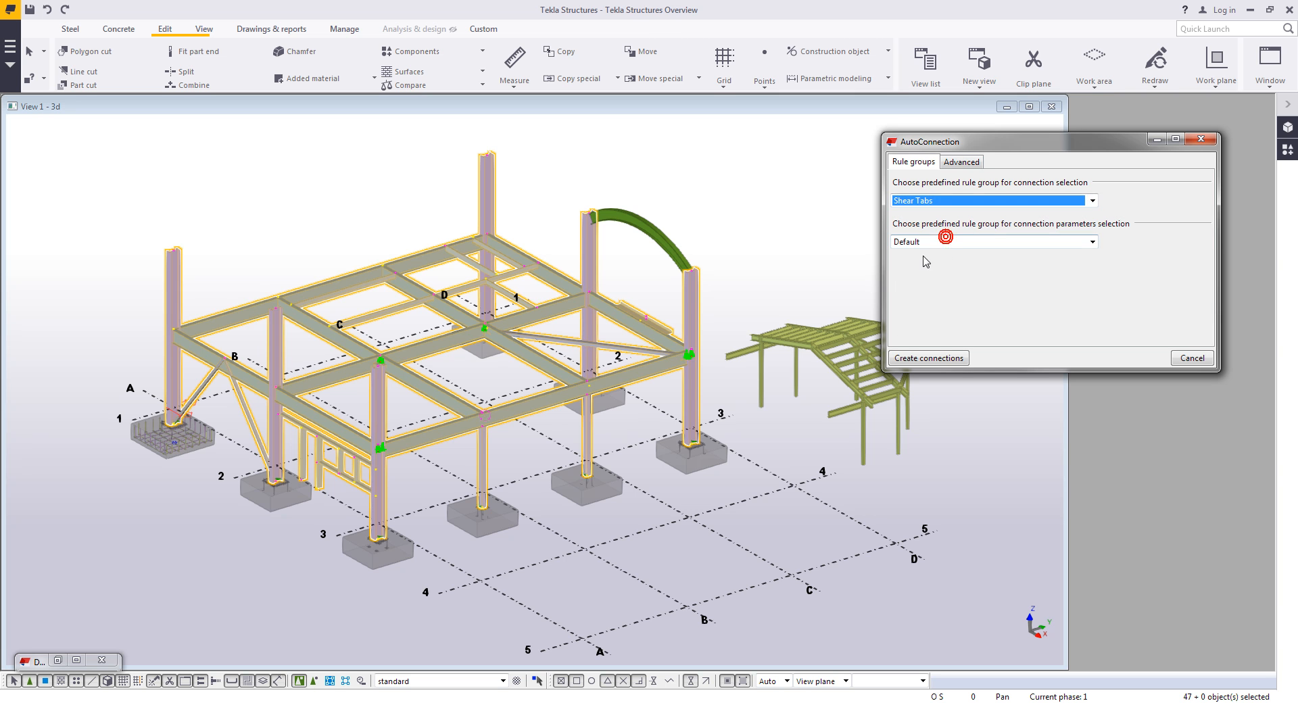
pyautogui.click(931, 242)
pyautogui.click(928, 279)
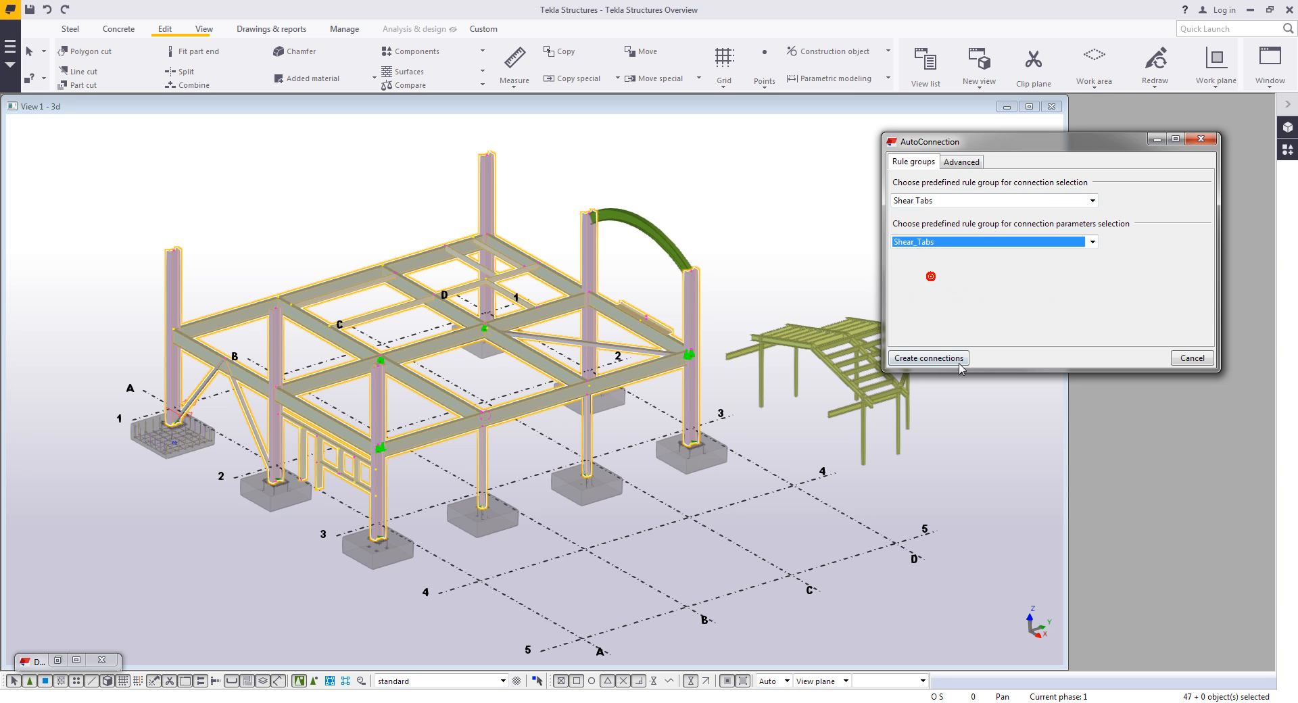
pyautogui.click(932, 353)
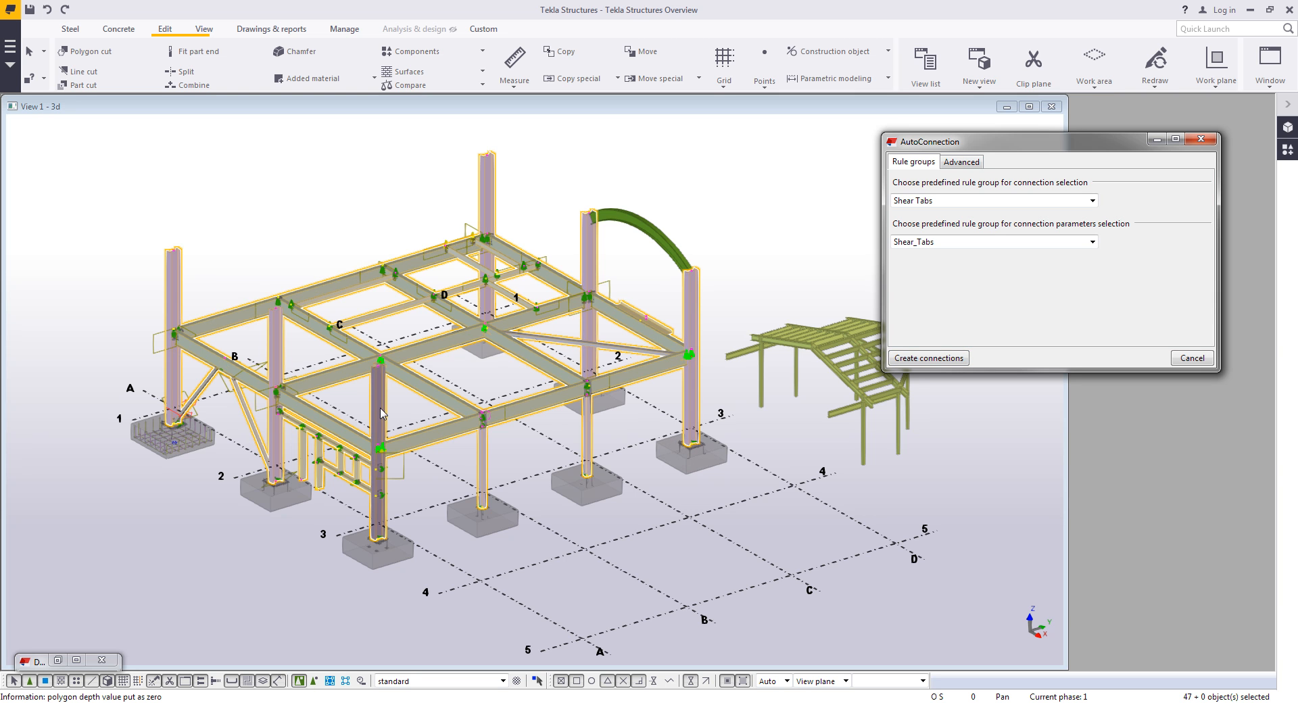
# - Examine the shear tab connections created at a beam-to-column joint and close the AutoConnection dialog
pyautogui.click(352, 222)
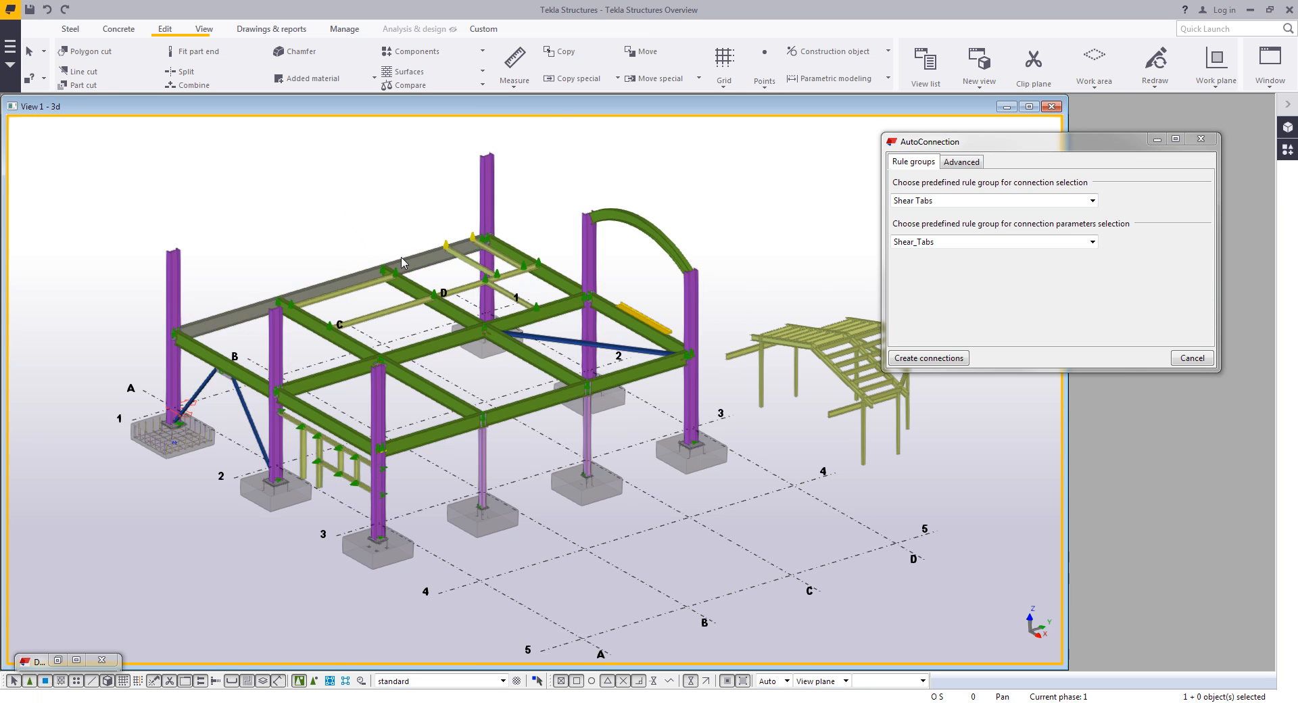
pyautogui.scroll(4, 401, 262)
pyautogui.scroll(5, 566, 292)
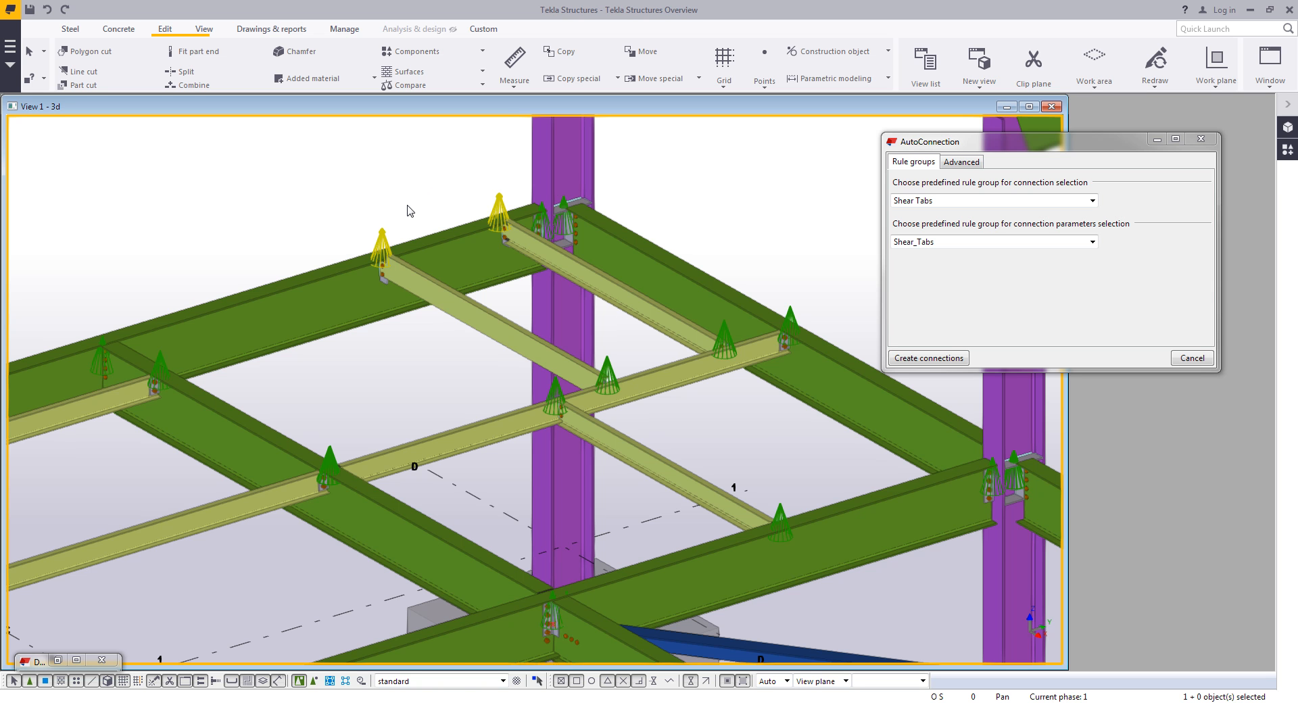
pyautogui.scroll(8, 426, 301)
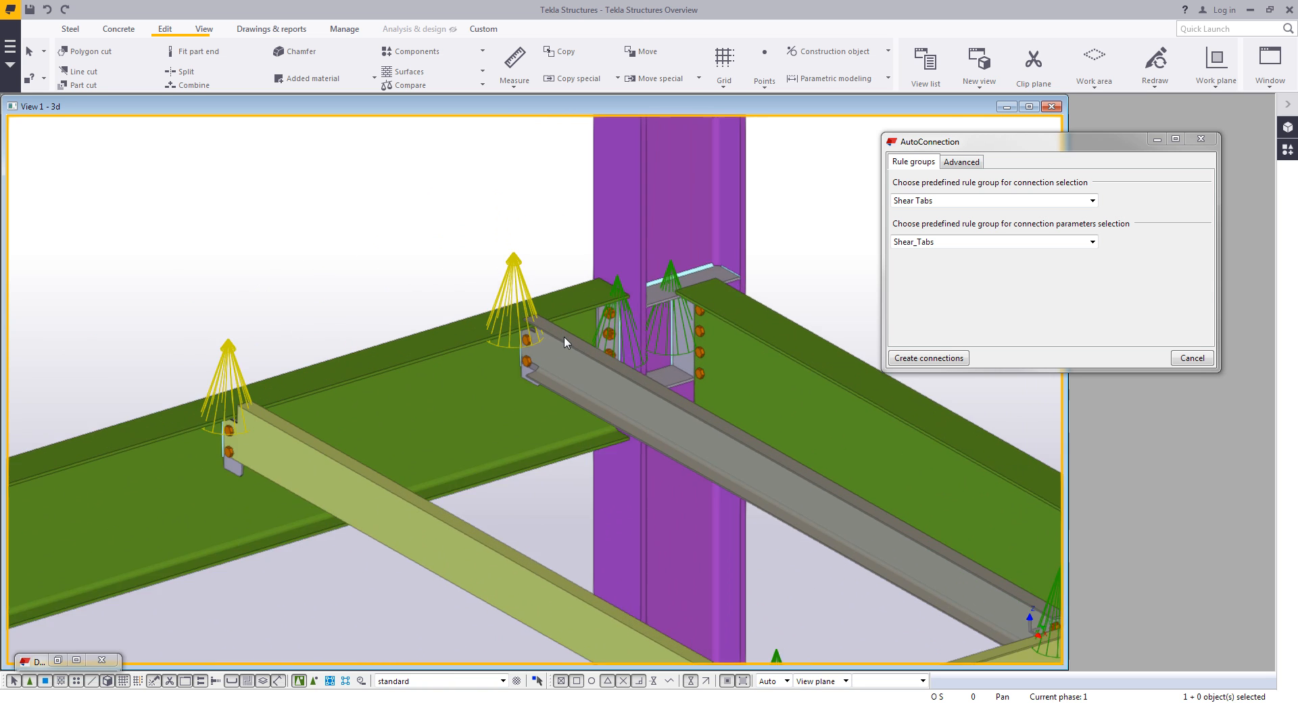
pyautogui.scroll(5, 540, 368)
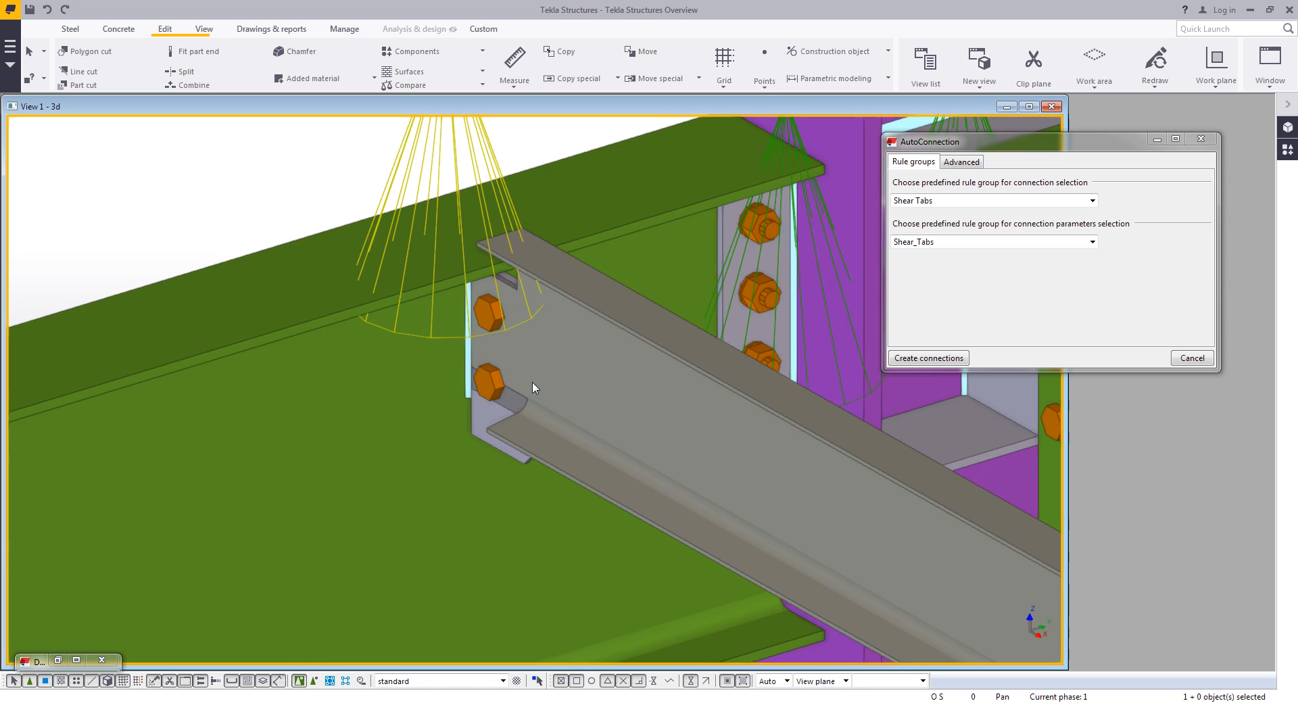
pyautogui.keyDown('ctrl'); pyautogui.moveTo(531, 392); pyautogui.dragTo(556, 382, button='middle'); pyautogui.keyUp('ctrl')
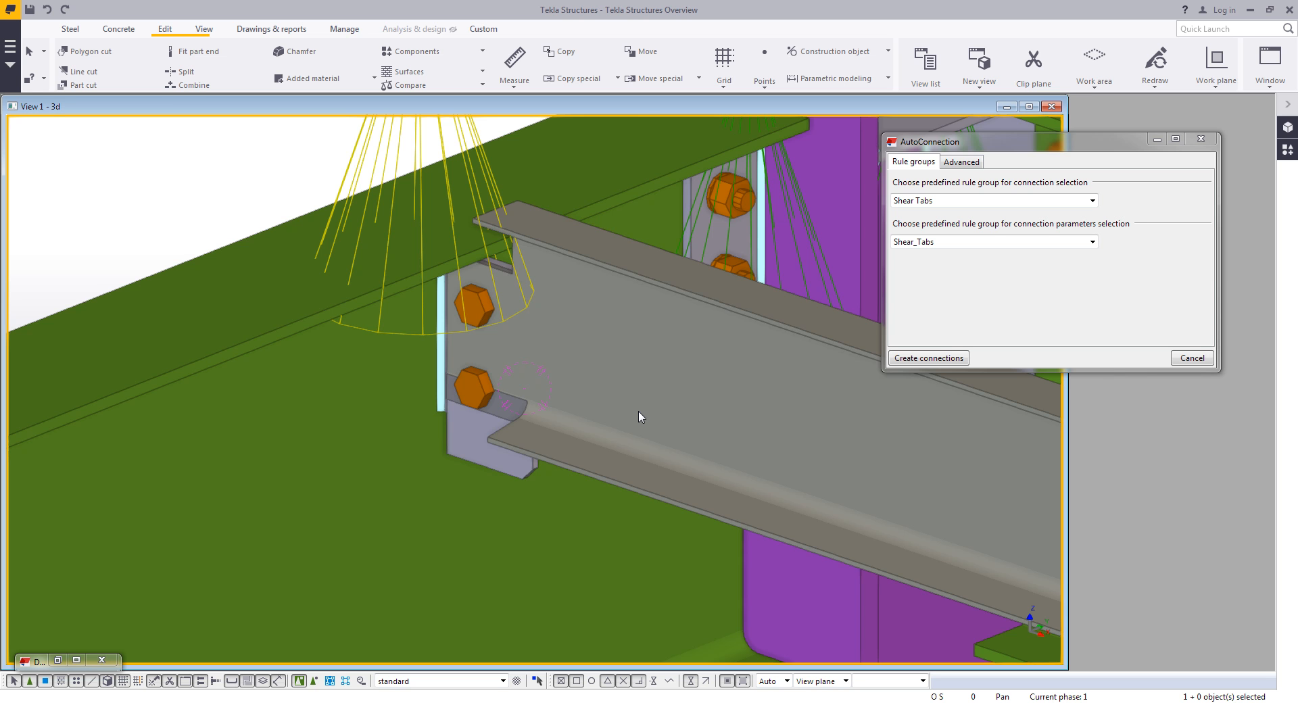
pyautogui.scroll(-10, 641, 417)
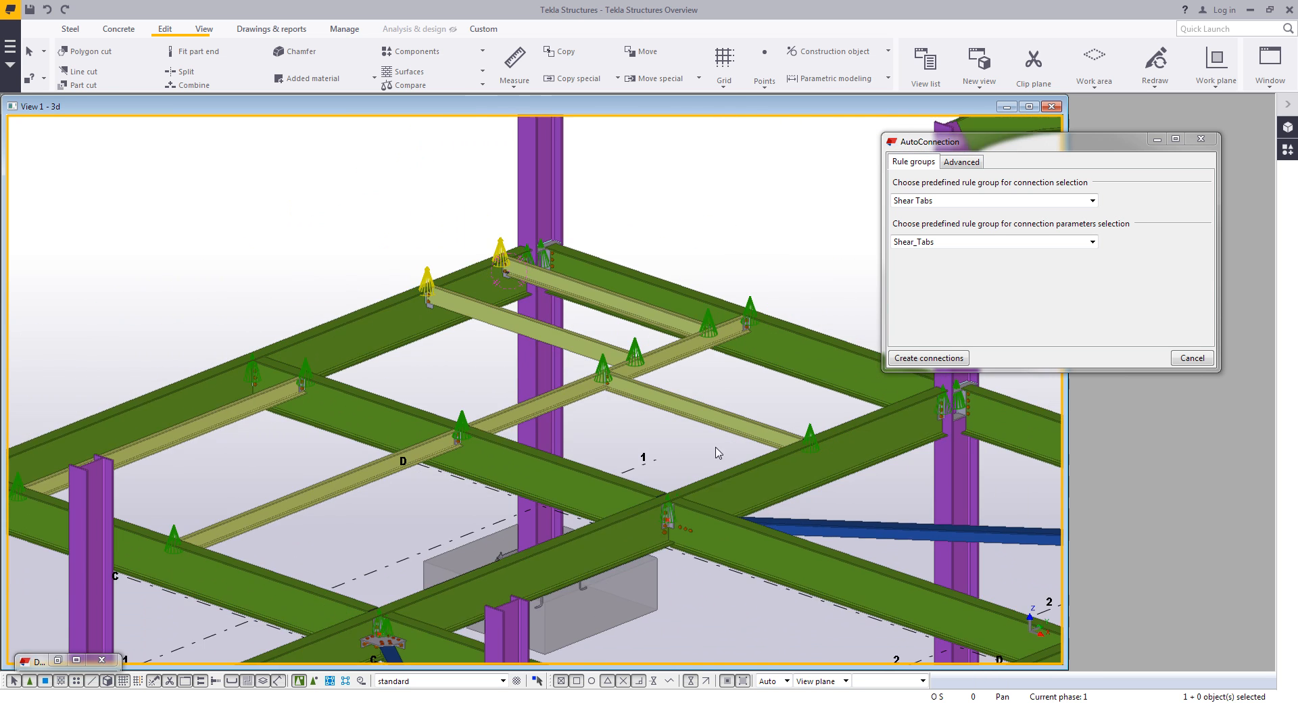
pyautogui.scroll(-4, 668, 420)
pyautogui.keyDown('ctrl'); pyautogui.moveTo(668, 420); pyautogui.dragTo(618, 350, button='middle'); pyautogui.keyUp('ctrl')
pyautogui.click(1184, 354)
pyautogui.moveTo(870, 475); pyautogui.dragTo(770, 392, button='middle')
pyautogui.scroll(-2, 792, 431)
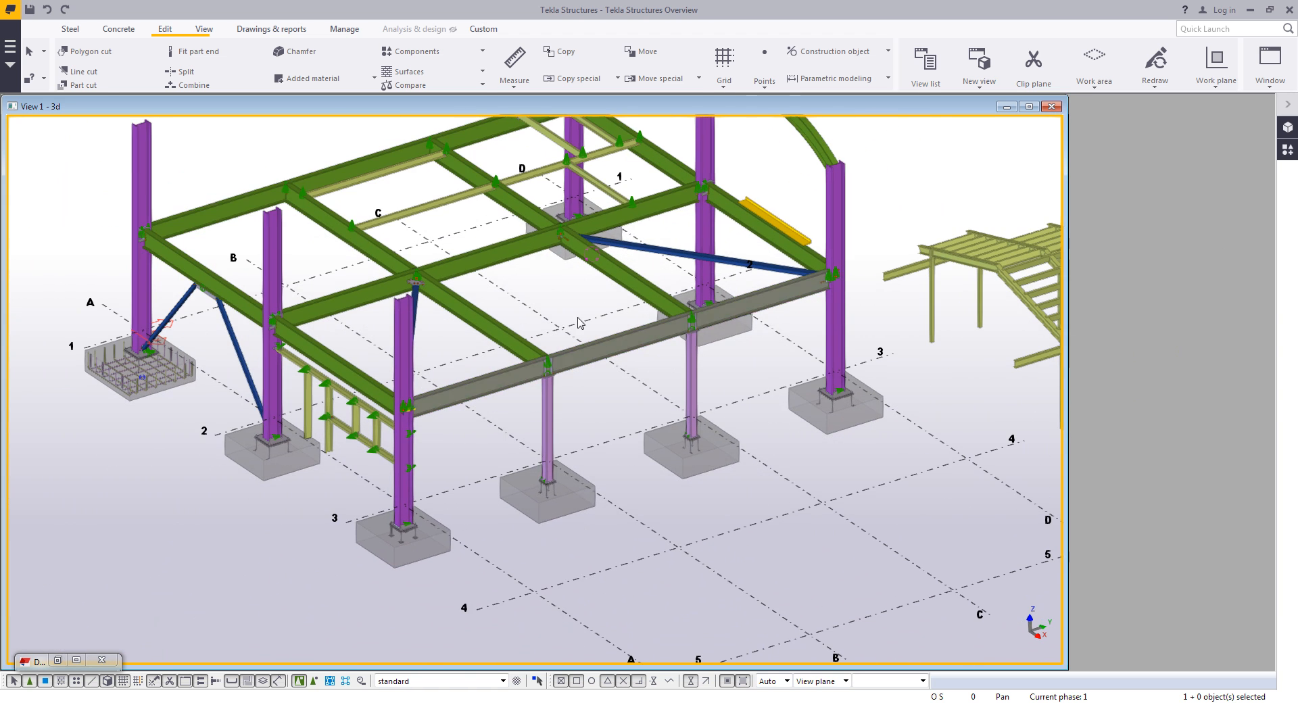
# - Clear the component search and expand Steel Detailing, Miscellaneous detailing and Stairs in the component catalog
pyautogui.click(72, 29)
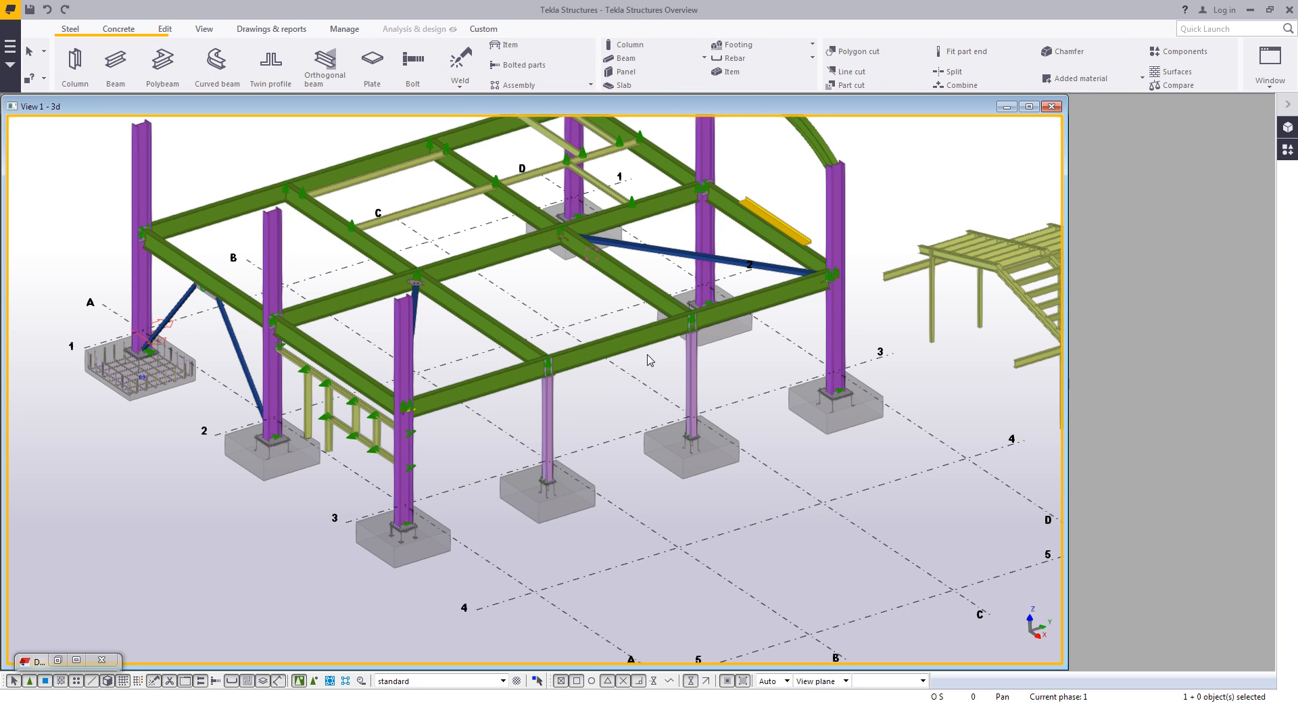
pyautogui.moveTo(791, 467); pyautogui.dragTo(747, 444, button='middle')
pyautogui.click(1286, 150)
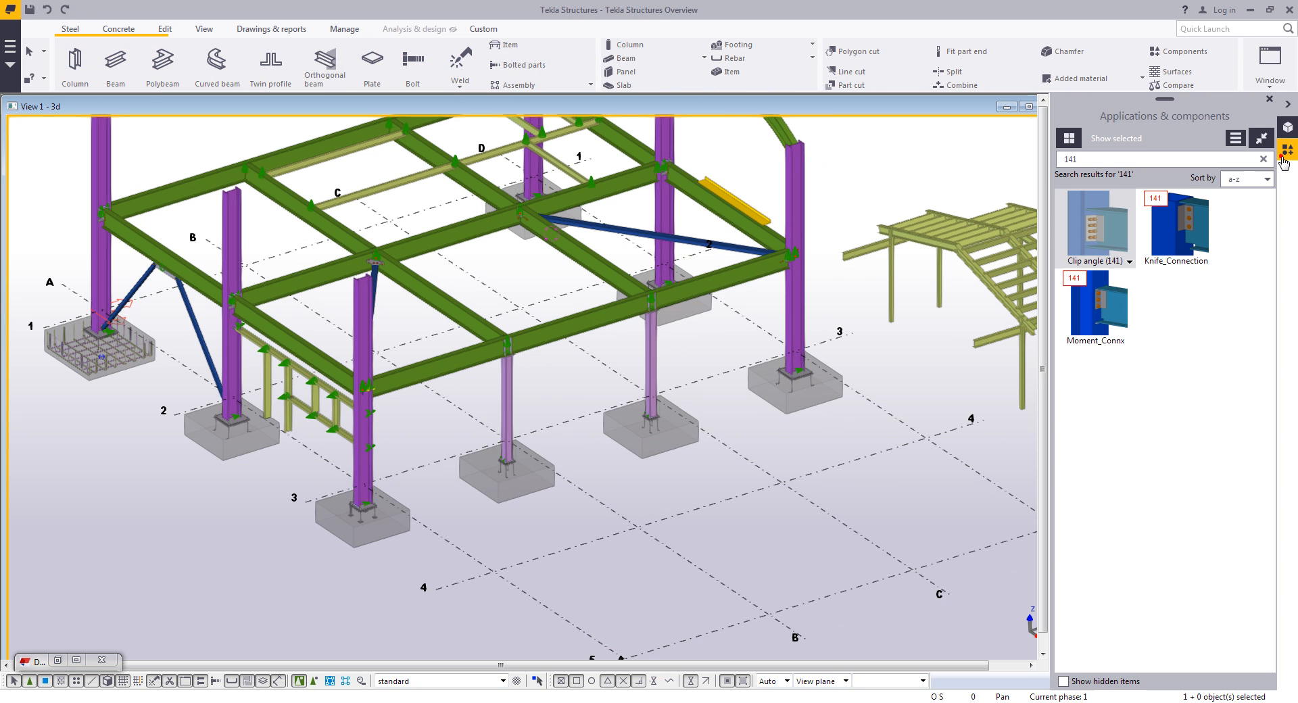
pyautogui.click(1262, 158)
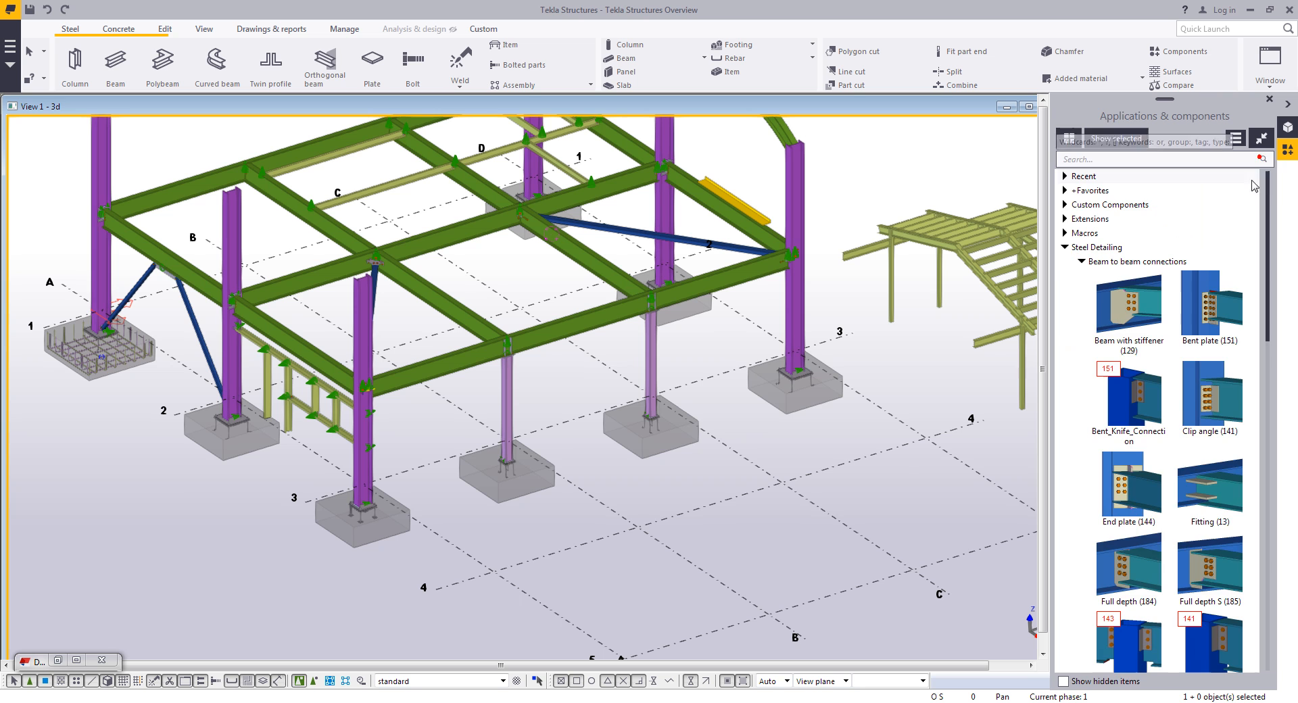
pyautogui.click(1080, 263)
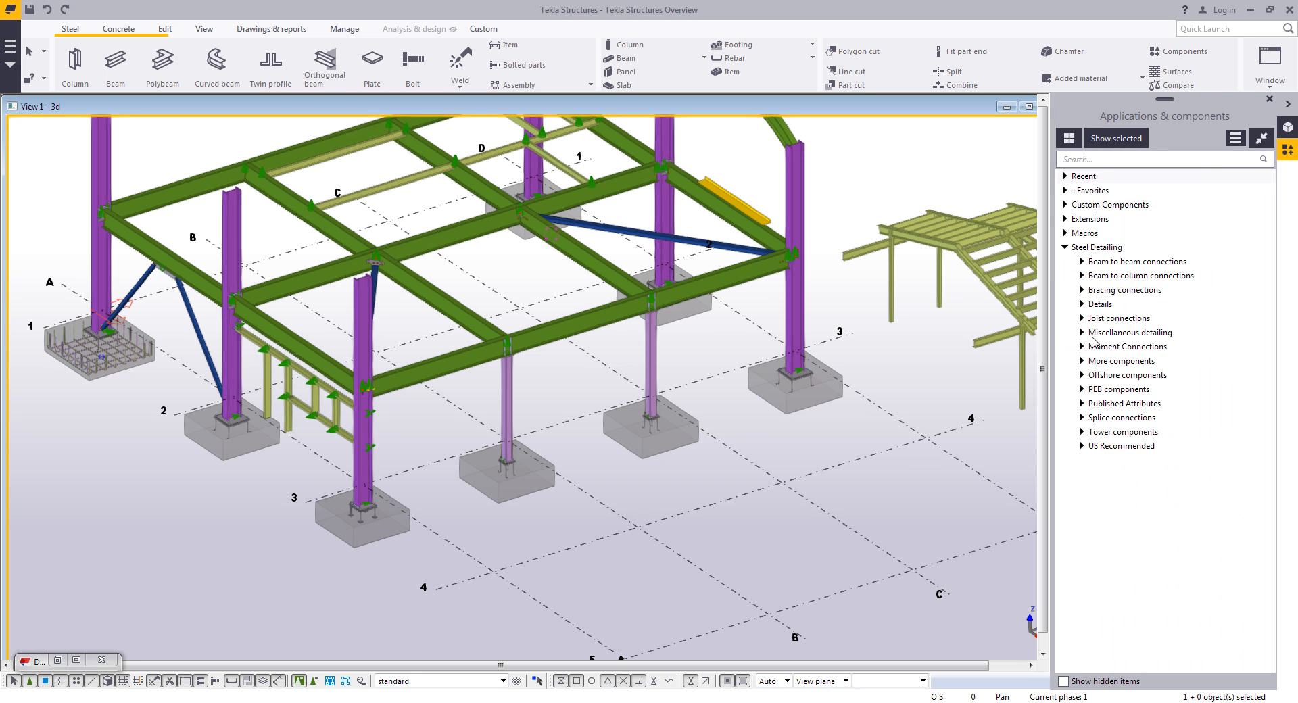
pyautogui.click(1082, 332)
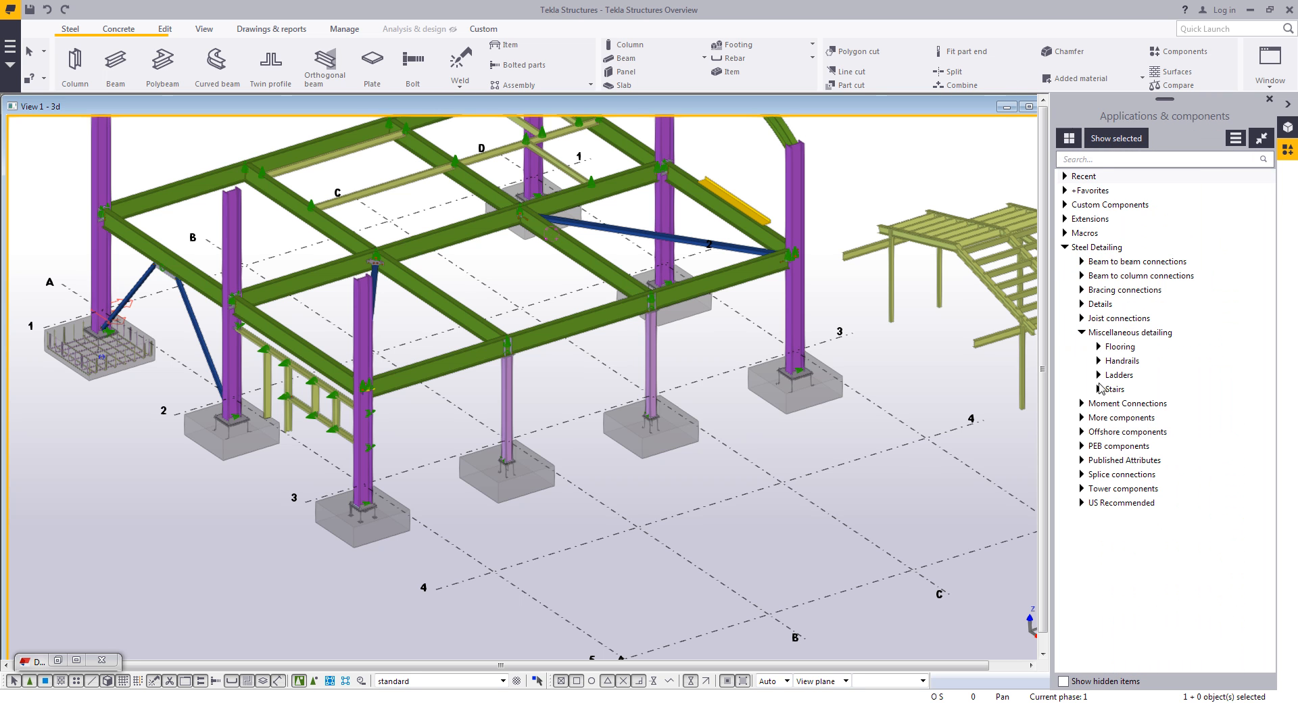
pyautogui.click(1099, 388)
# - Open the properties of the Z pan (S74) stair component
pyautogui.moveTo(1052, 416); pyautogui.dragTo(1023, 416)
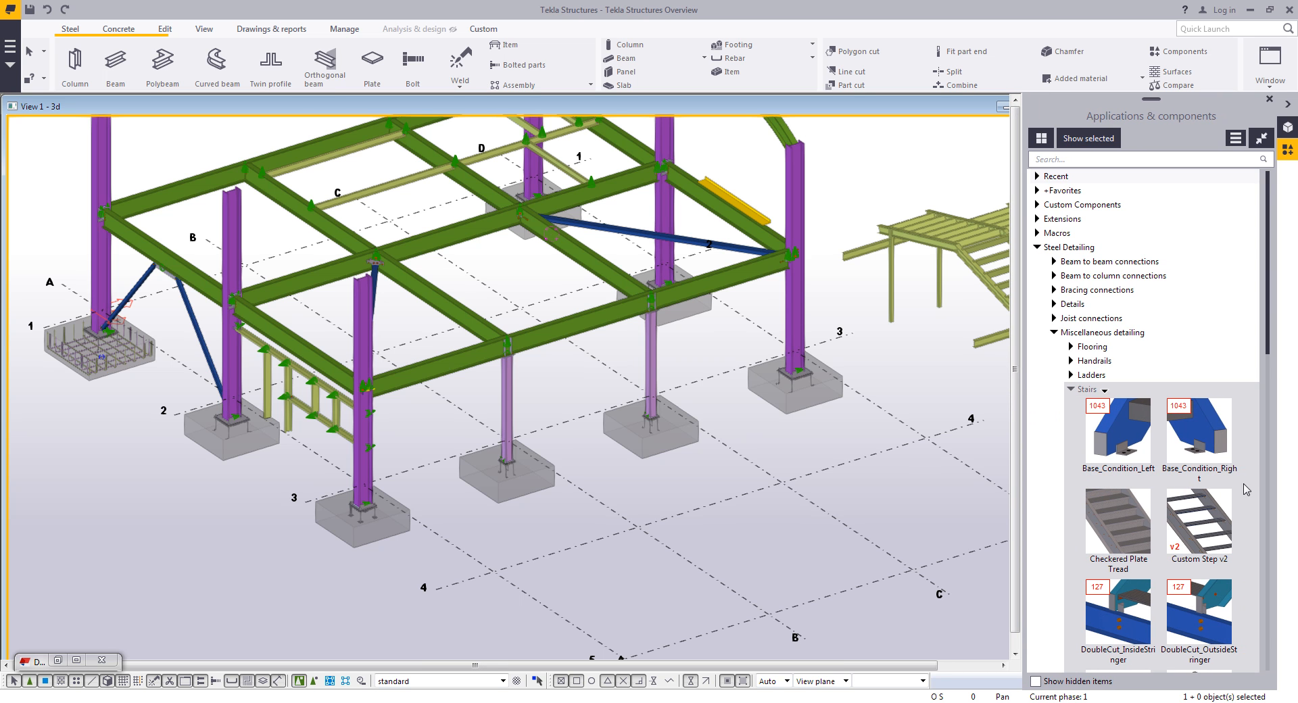
pyautogui.scroll(-1, 1174, 465)
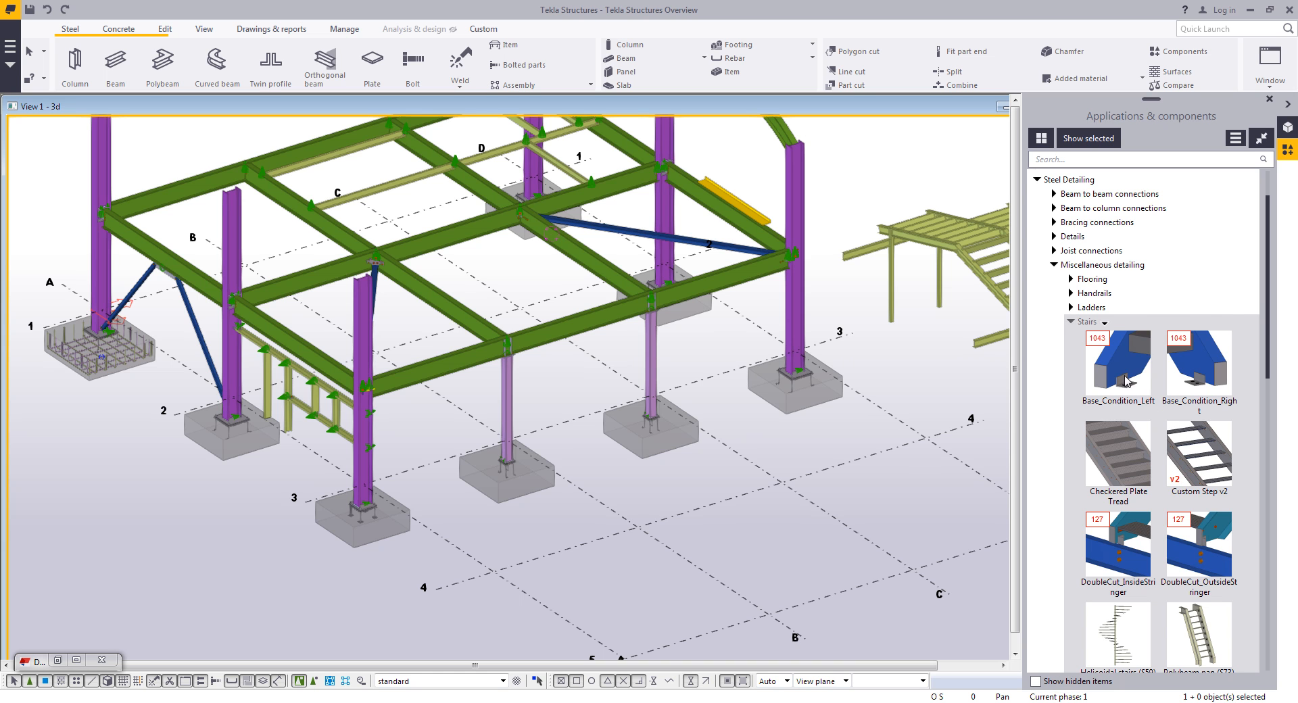
pyautogui.scroll(-1, 1135, 451)
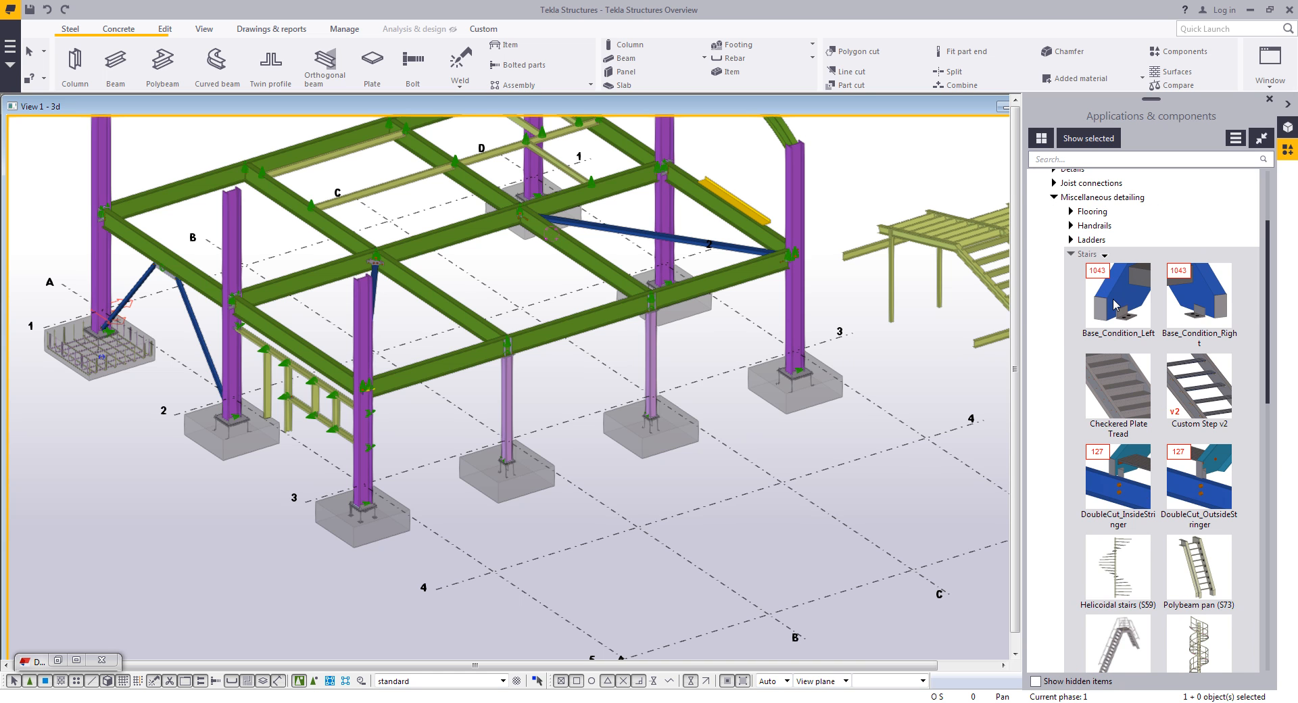
pyautogui.scroll(-1, 1139, 451)
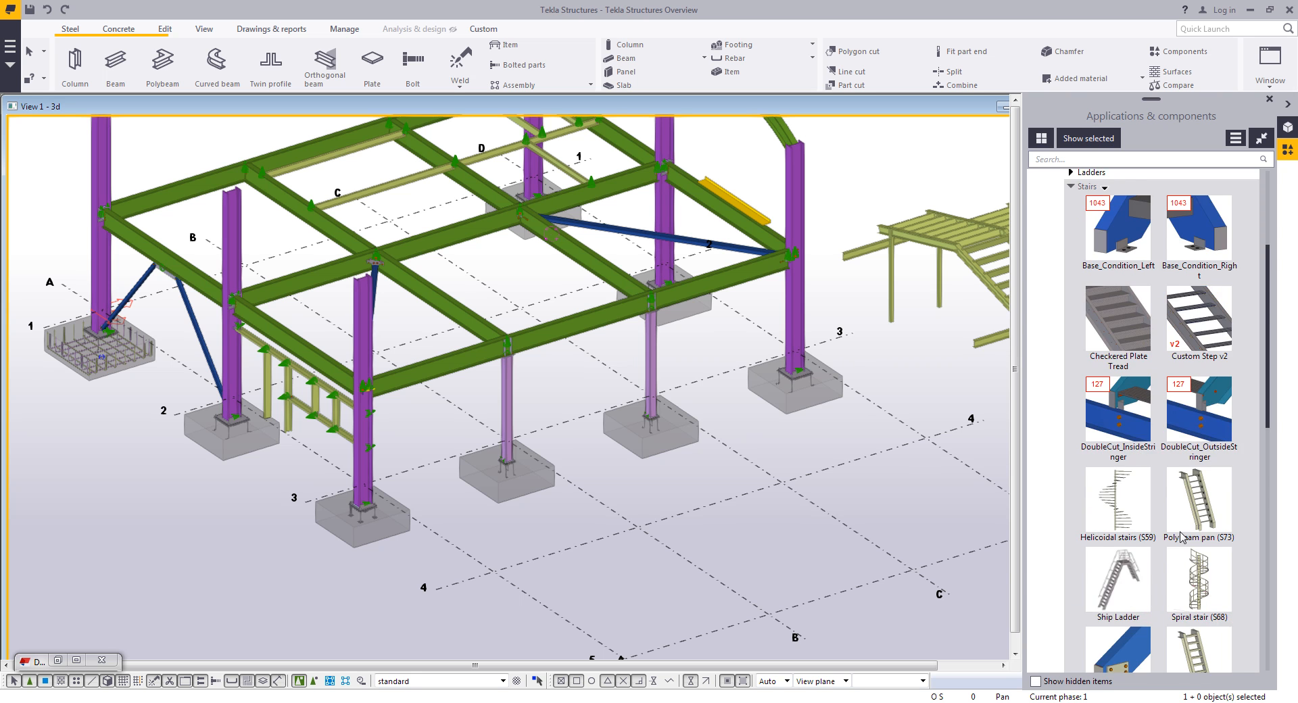
pyautogui.scroll(-3, 1200, 325)
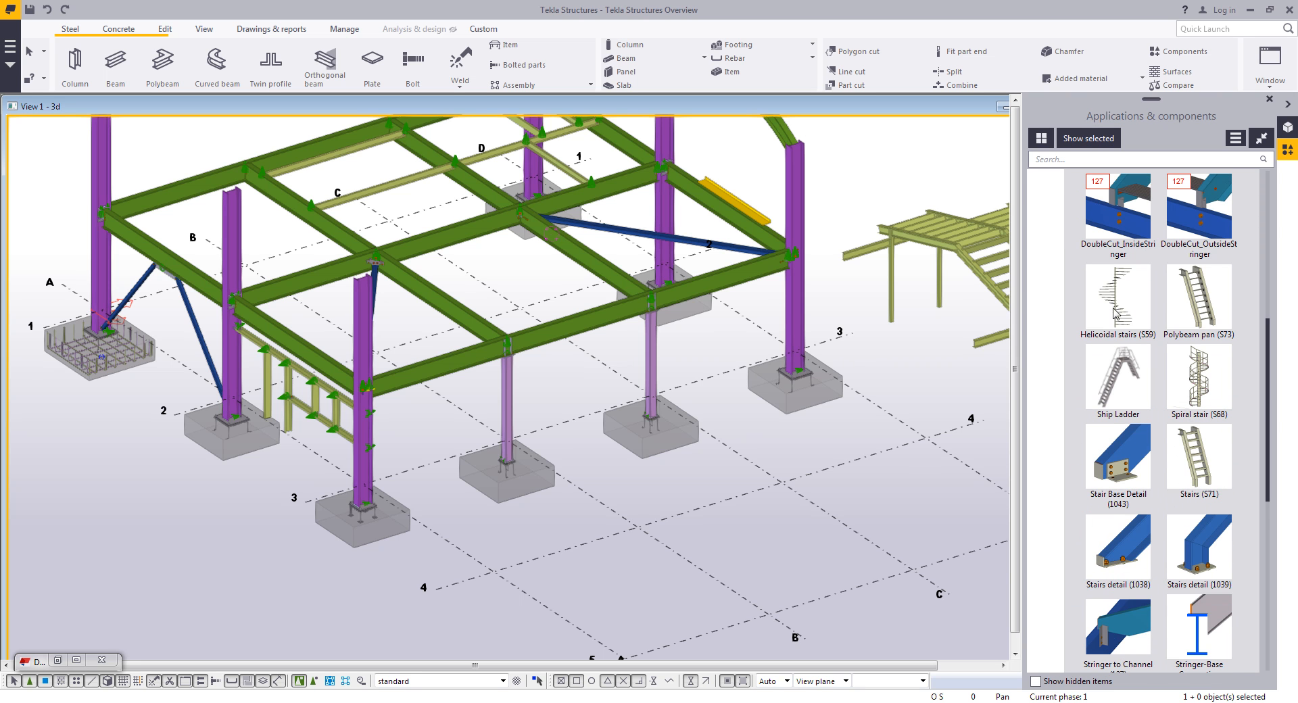
pyautogui.scroll(-7, 1198, 466)
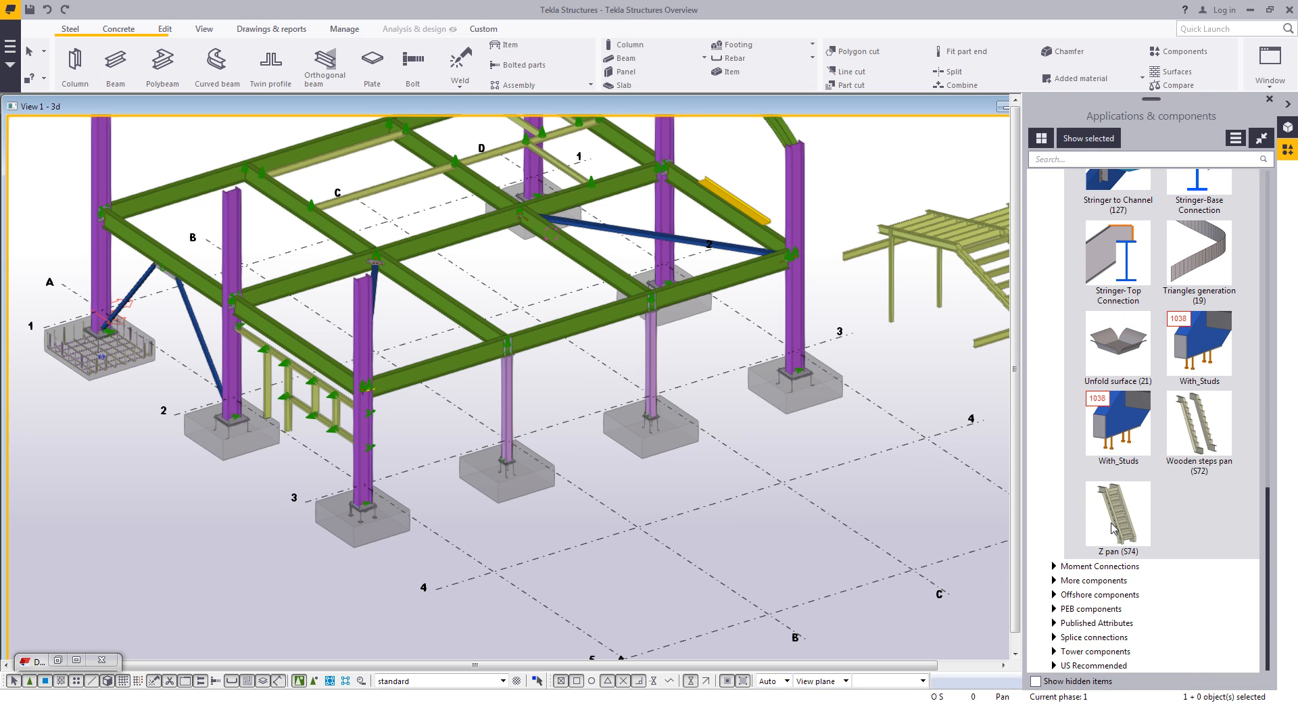
pyautogui.doubleClick(1113, 528)
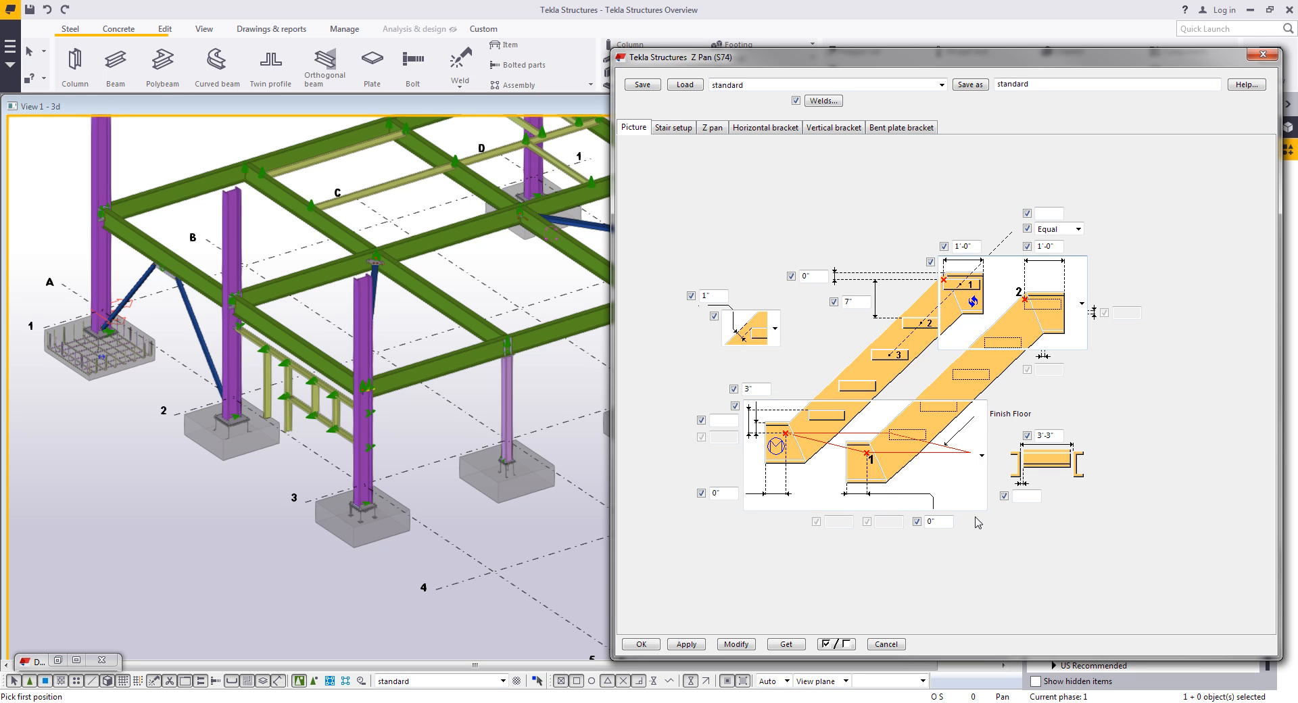
# - Examine the available stair end-condition options in the Z pan picture tab
pyautogui.click(915, 463)
pyautogui.scroll(1, 934, 610)
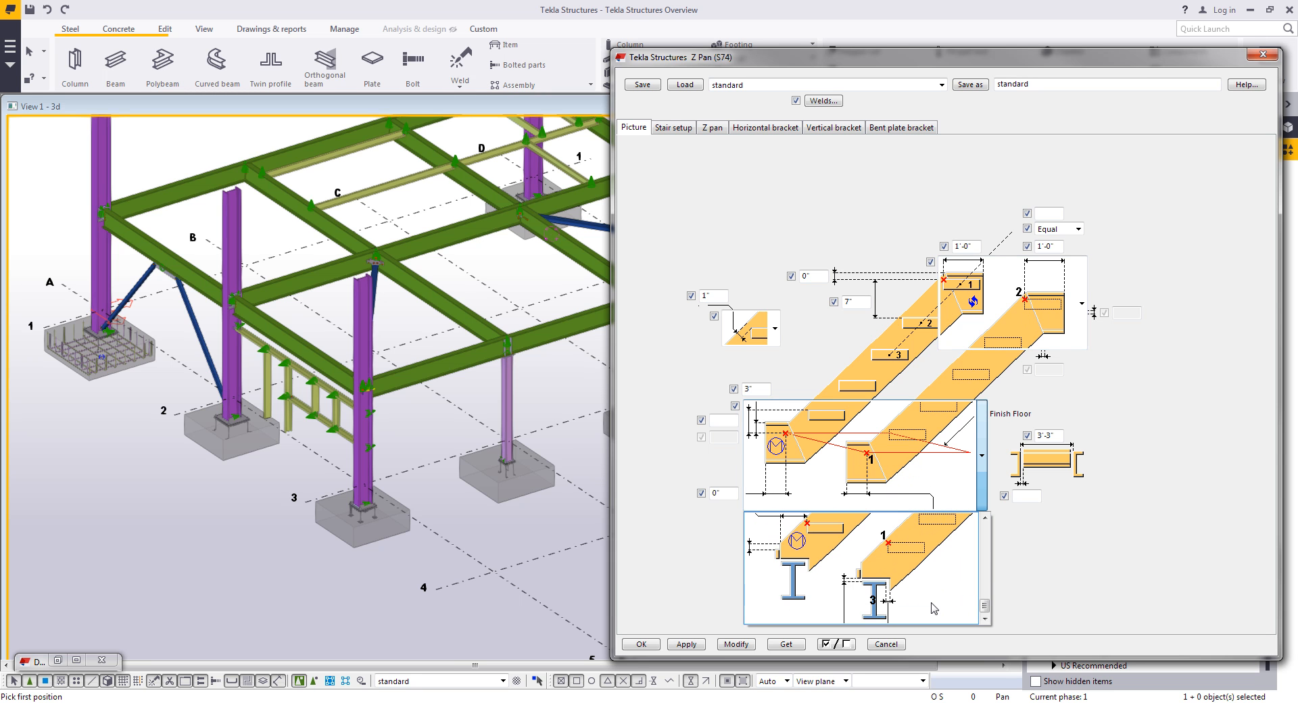
pyautogui.click(1065, 331)
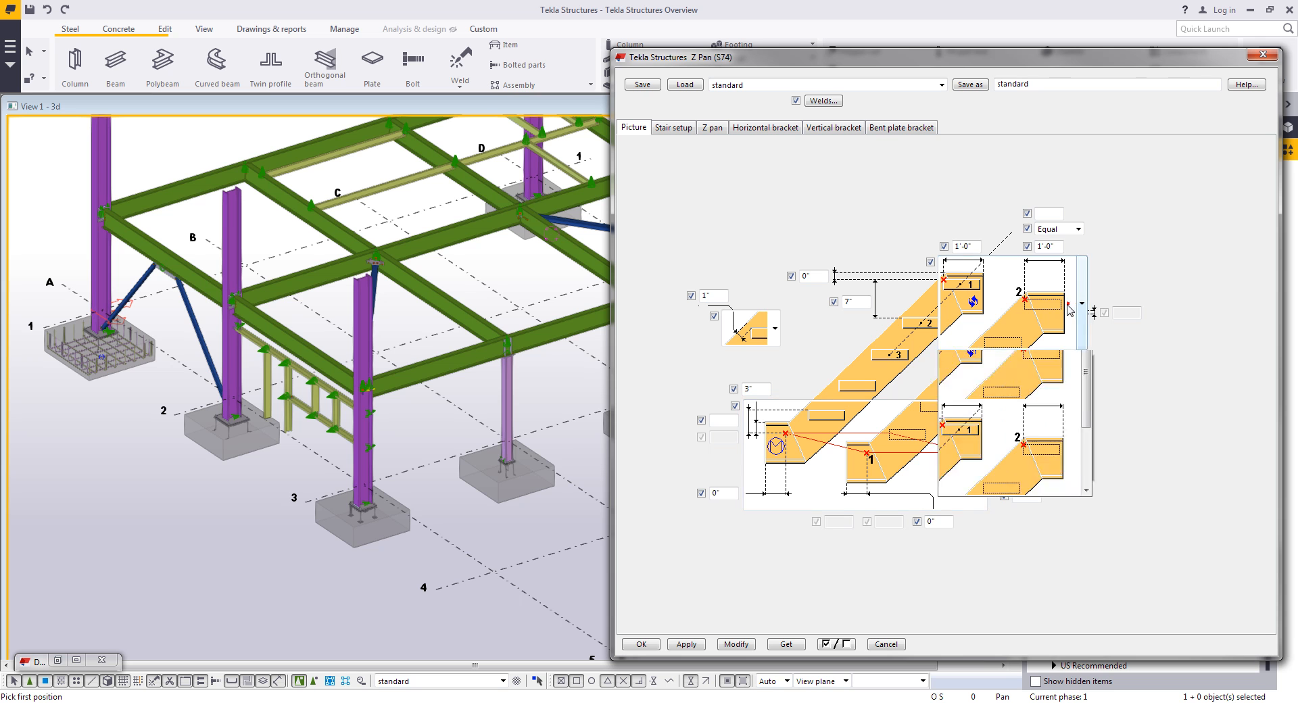
pyautogui.click(1045, 440)
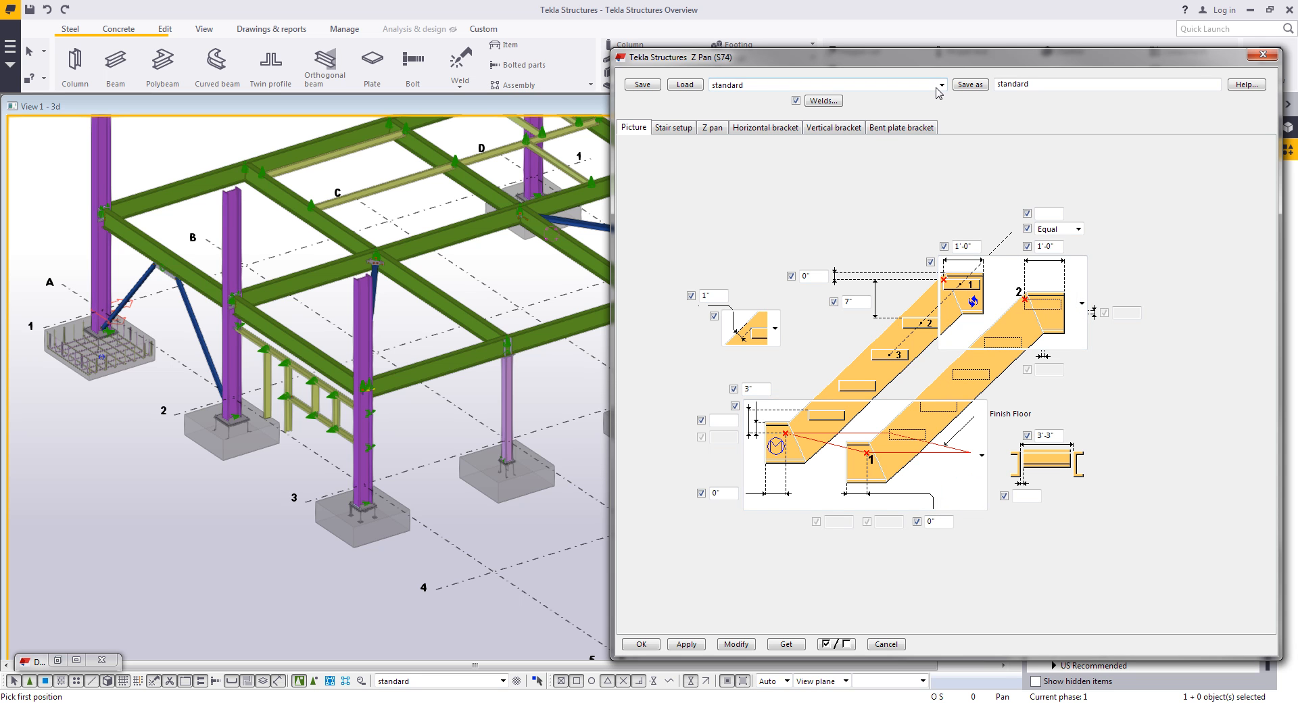
# - Load the Stair_All preset for the Z pan stair and confirm the dialog
pyautogui.click(941, 84)
pyautogui.click(757, 160)
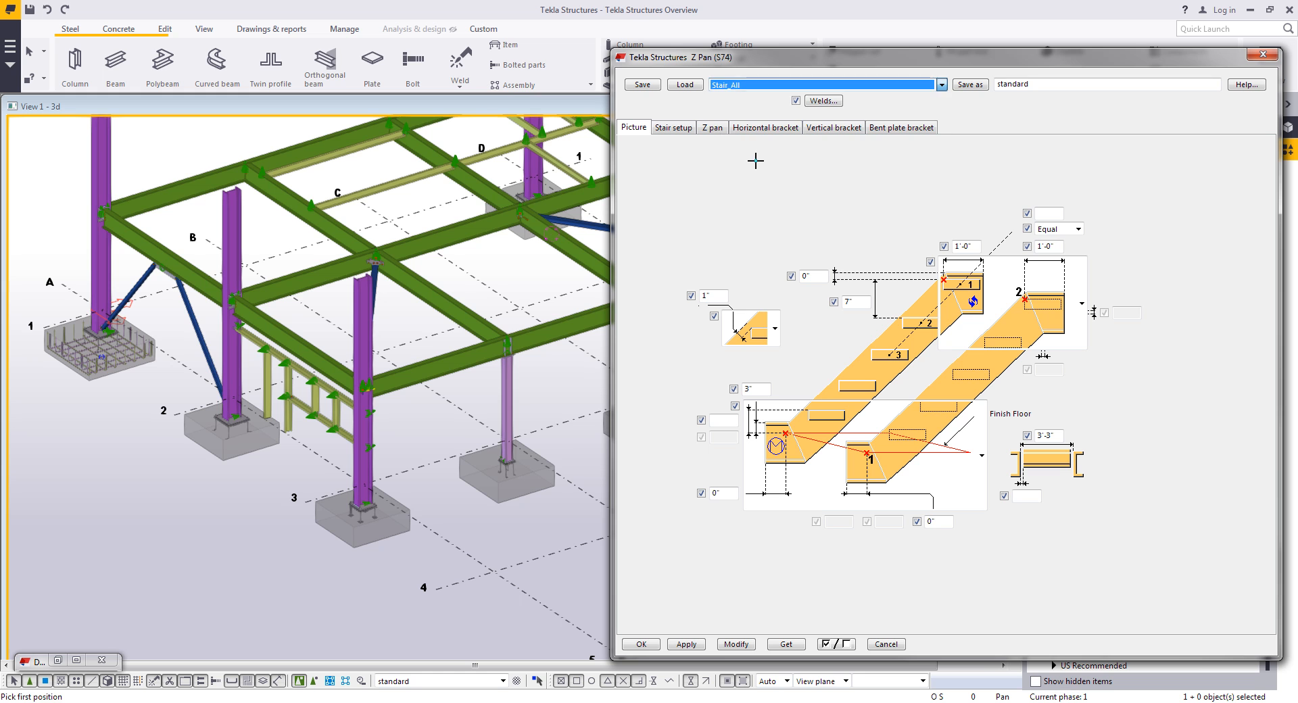
pyautogui.click(685, 84)
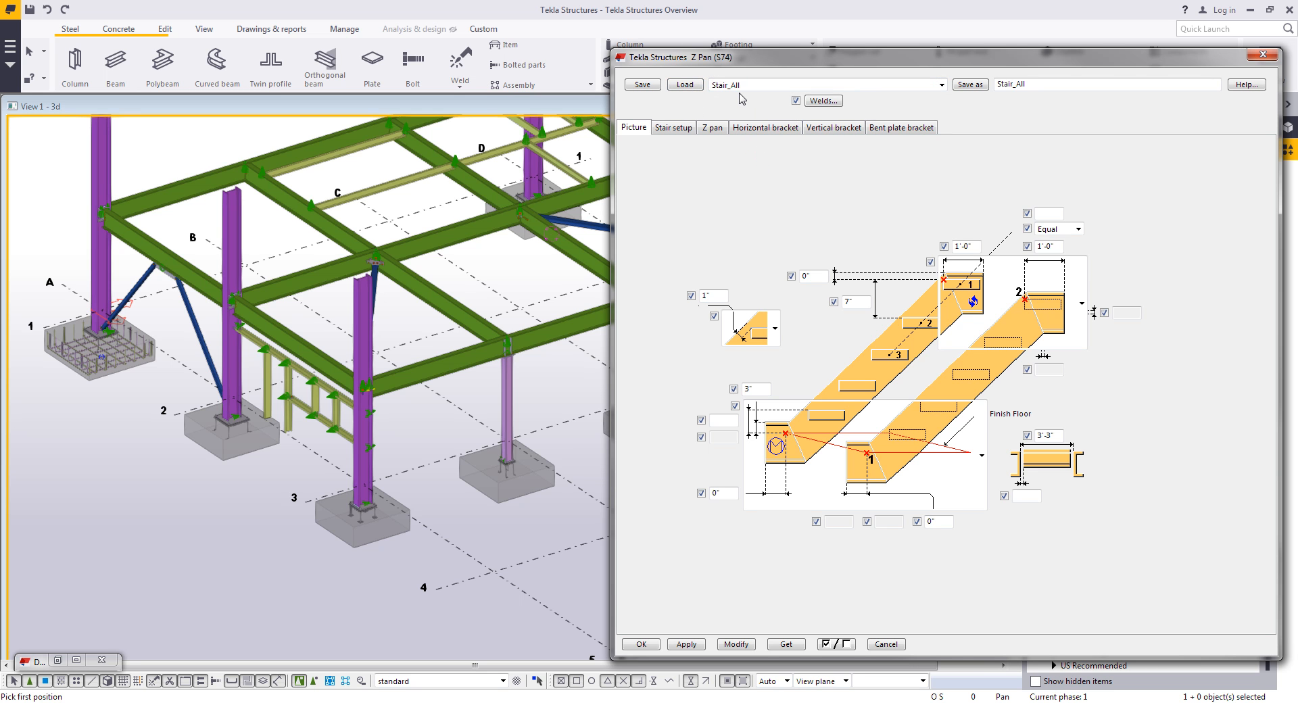
pyautogui.click(642, 644)
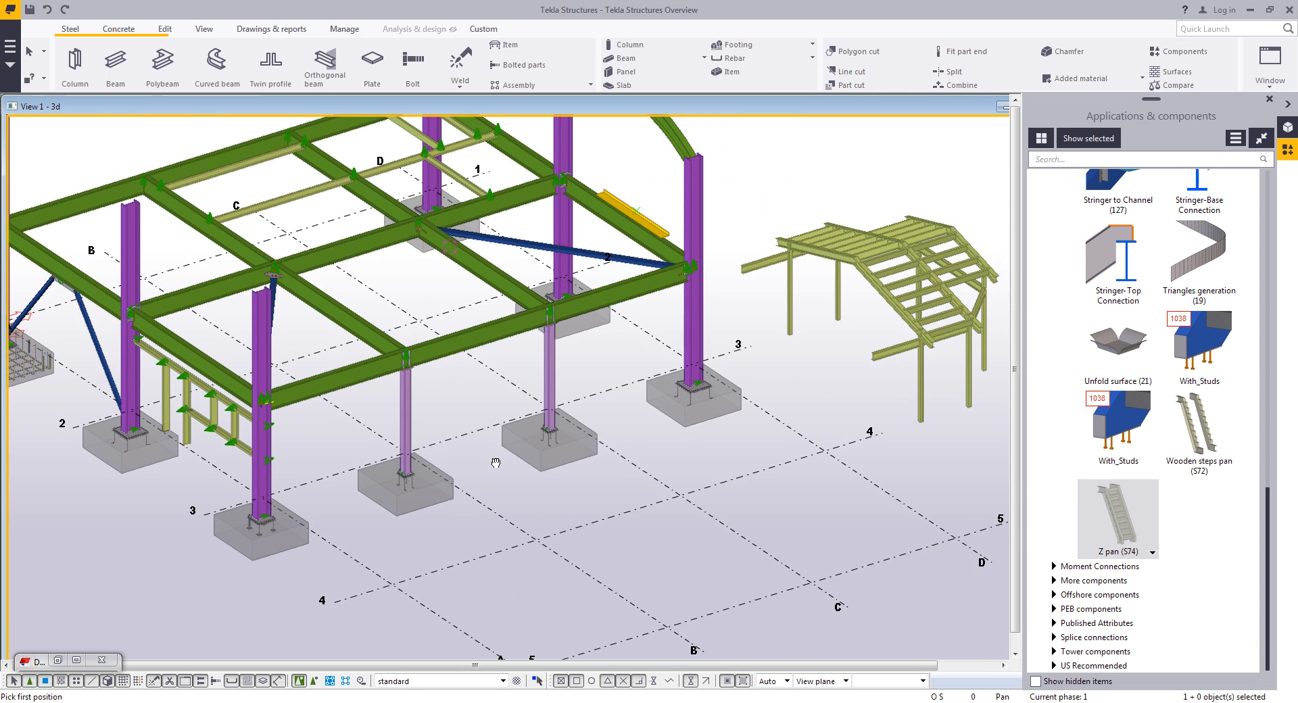
# - Place the Z pan stair by picking a ground point and a point on the beam along grid 2 above it
pyautogui.scroll(5, 611, 506)
pyautogui.click(663, 546)
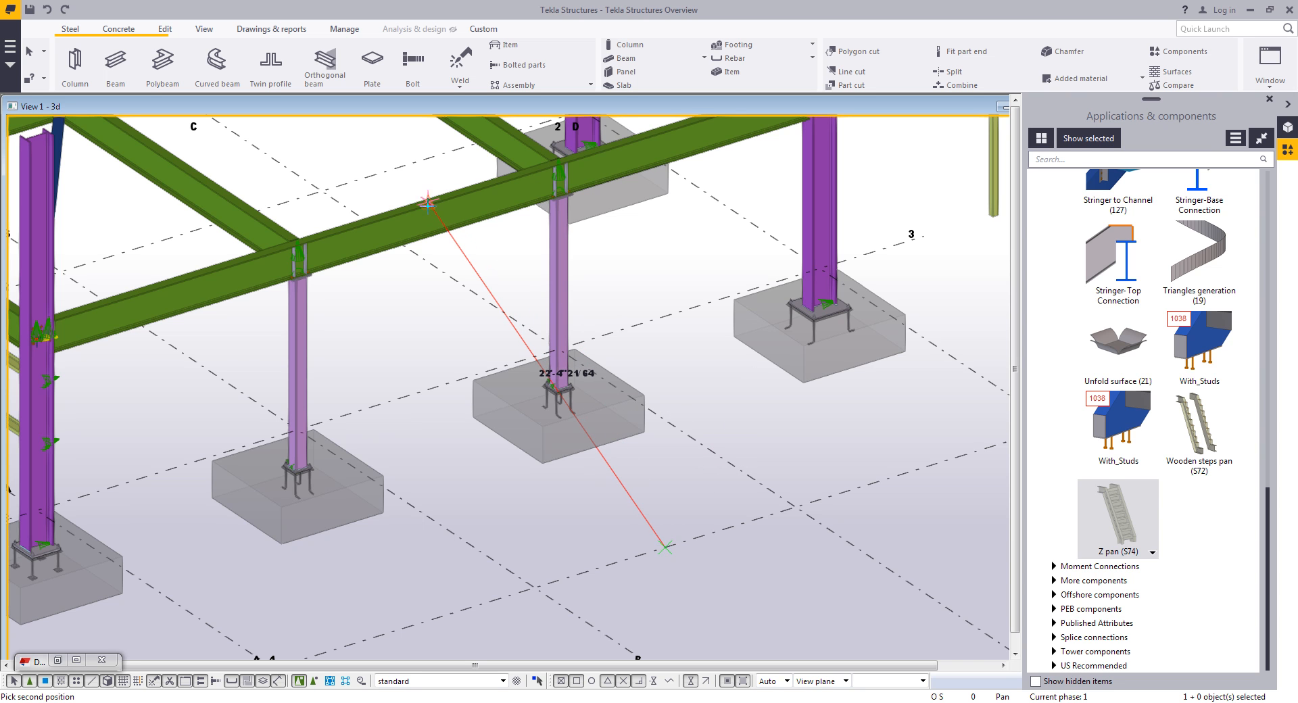
pyautogui.click(492, 251)
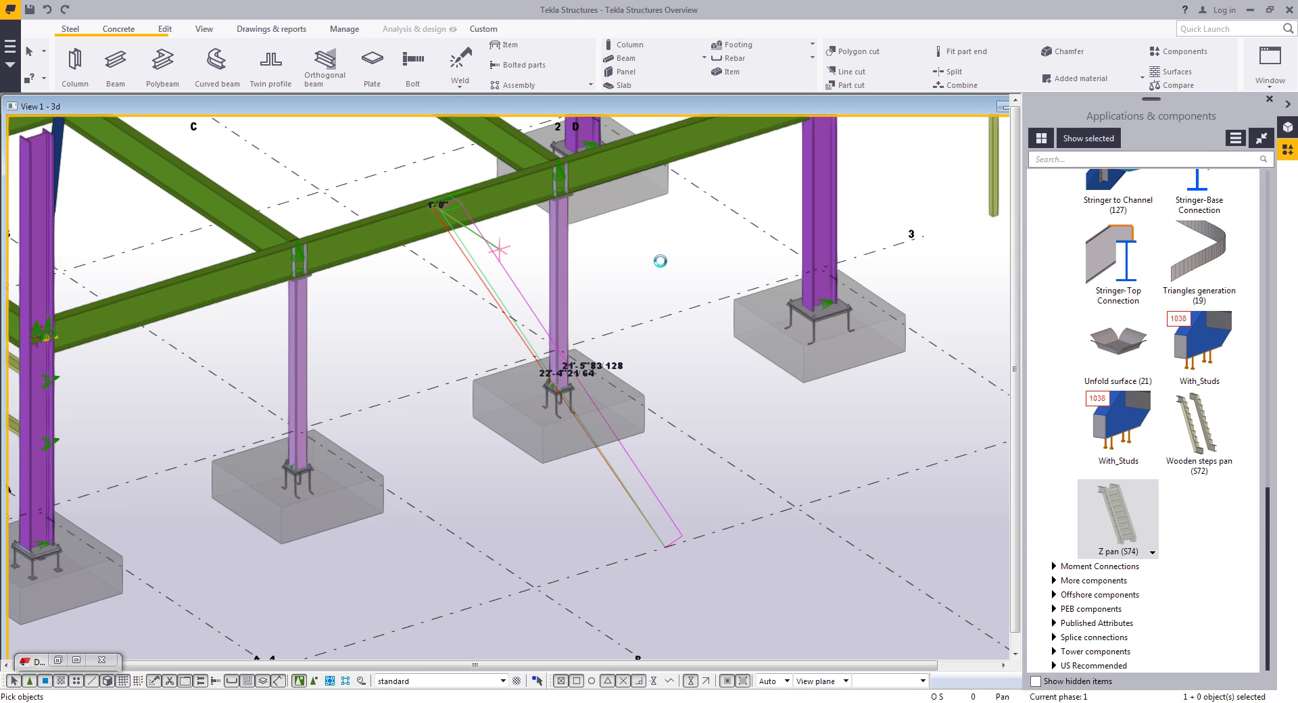
pyautogui.rightClick(644, 277)
pyautogui.click(676, 284)
pyautogui.click(629, 298)
pyautogui.scroll(2, 635, 298)
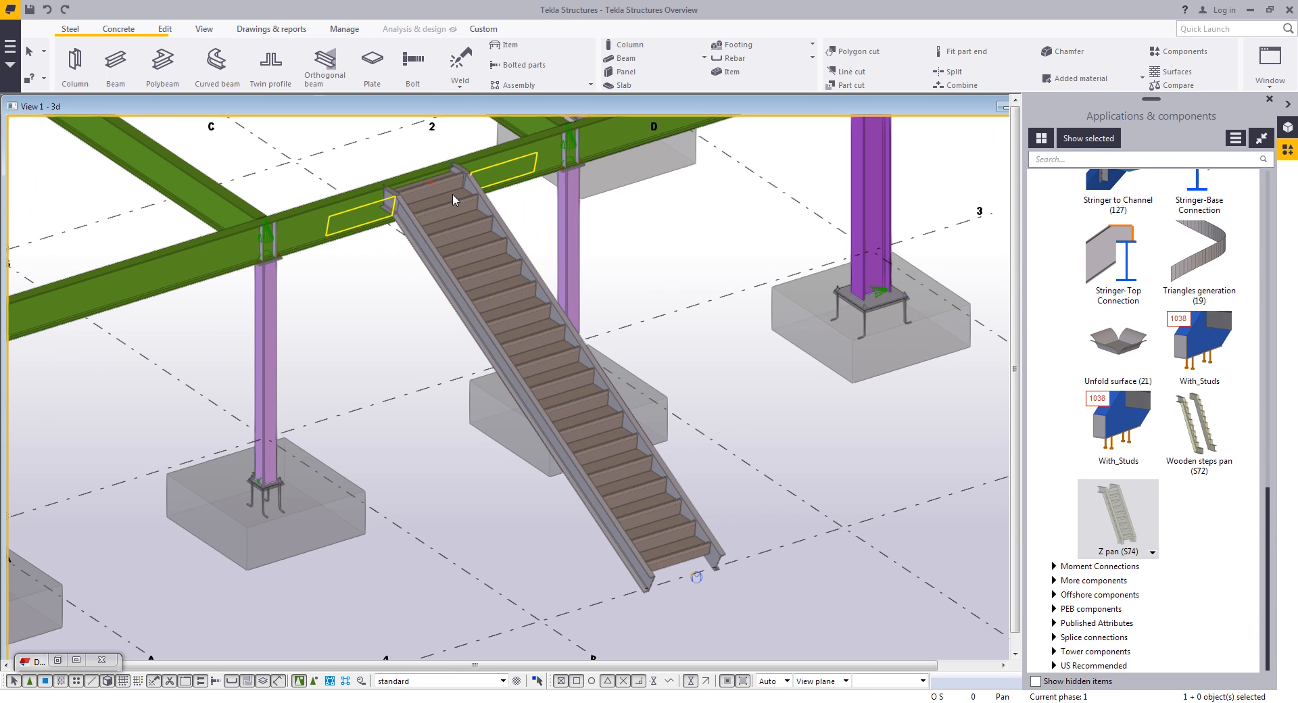
# - Review the placed stair's component properties and close the dialog
pyautogui.doubleClick(671, 546)
pyautogui.moveTo(505, 361); pyautogui.dragTo(440, 359, button='middle')
pyautogui.doubleClick(862, 302)
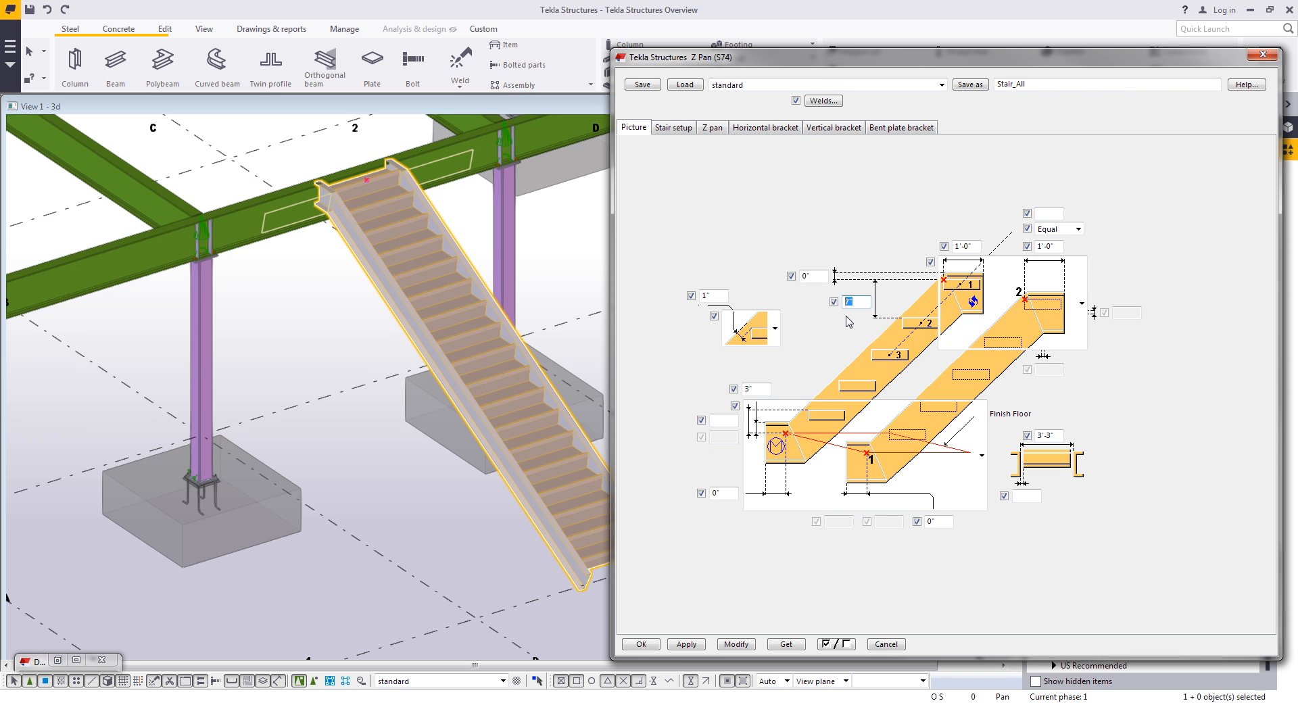
pyautogui.moveTo(579, 574); pyautogui.dragTo(538, 575, button='middle')
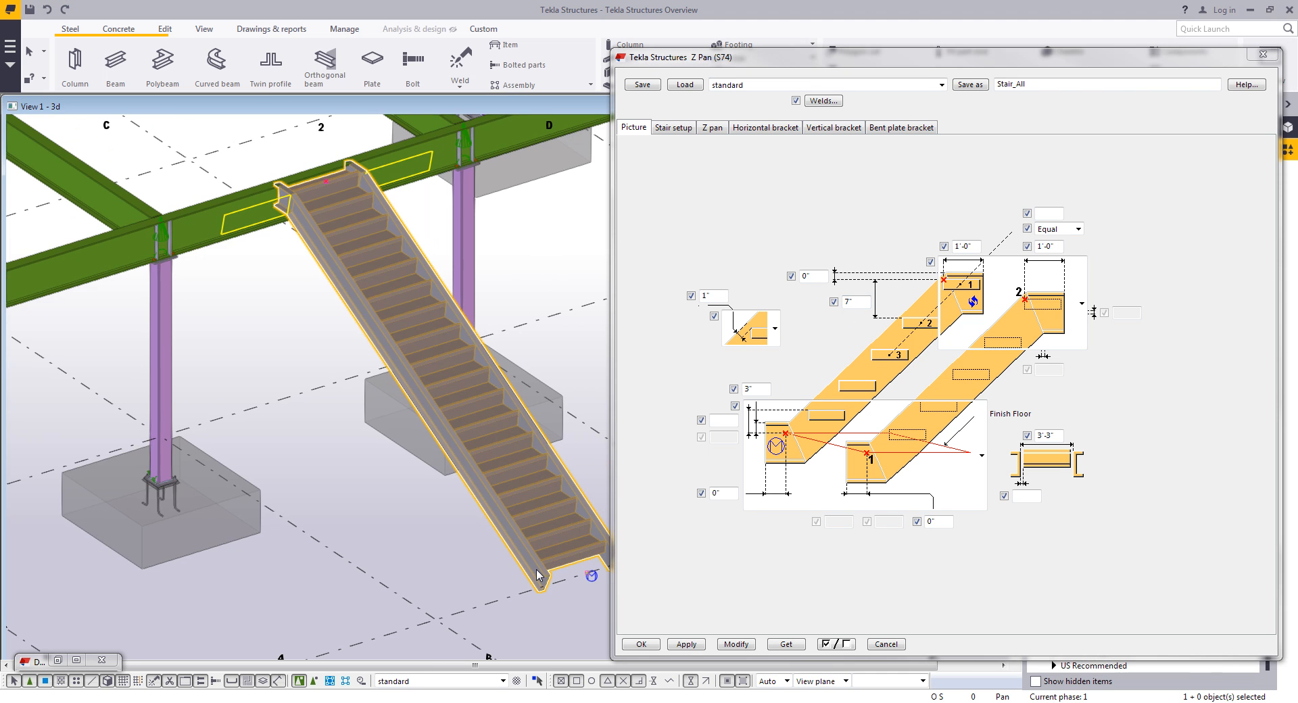
pyautogui.click(641, 645)
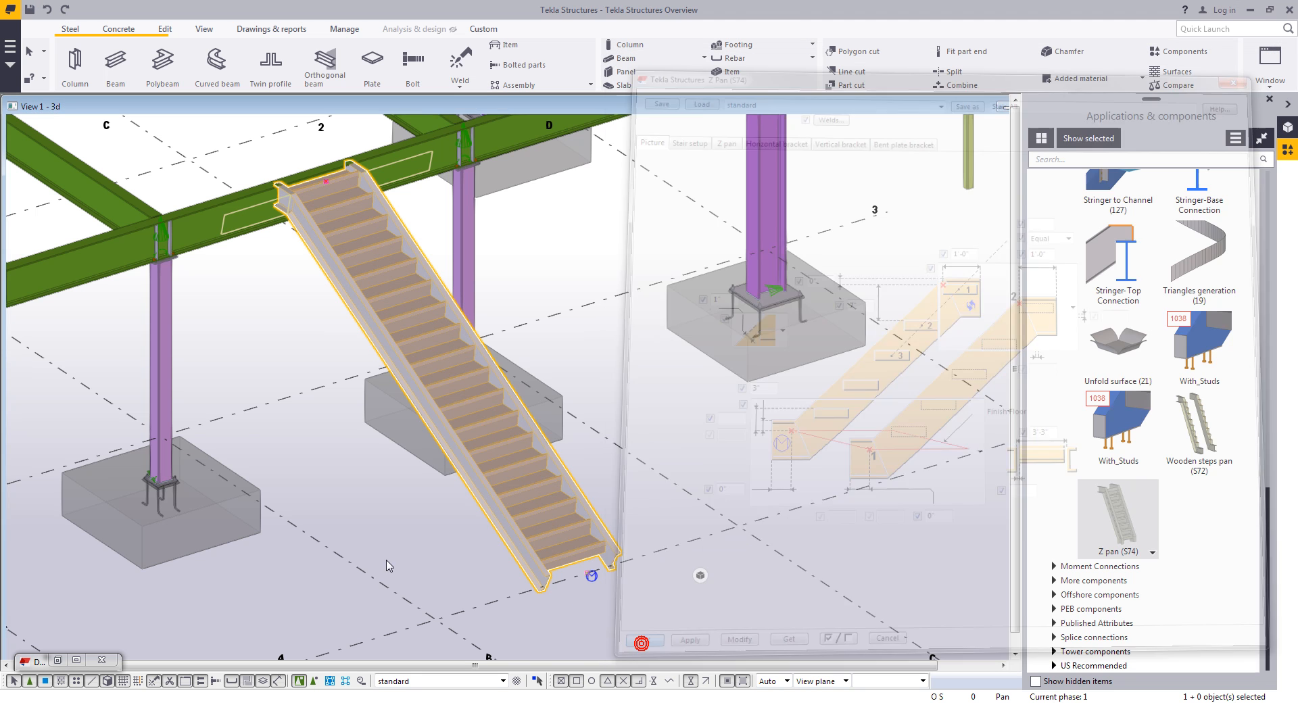
pyautogui.scroll(3, 407, 382)
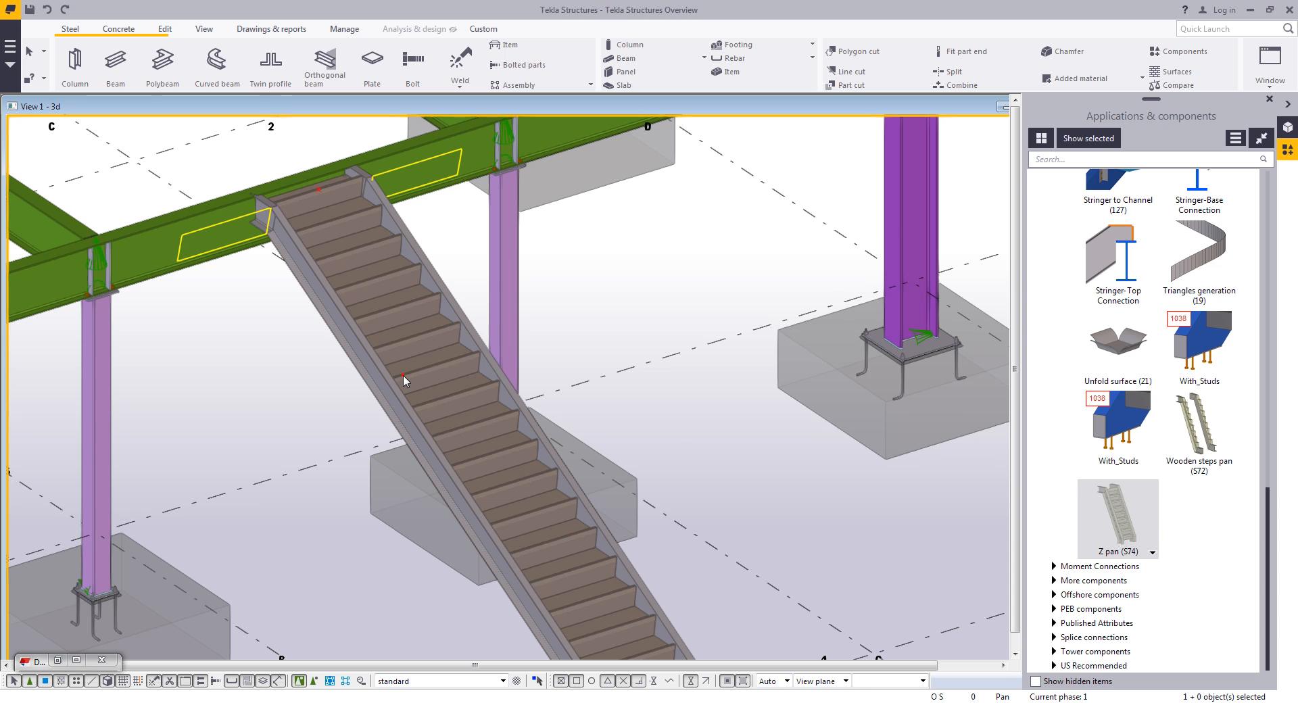
# - Move the Z pan stair by picking an origin point and a destination point in the model
pyautogui.click(403, 375)
pyautogui.keyDown('ctrl'); pyautogui.moveTo(424, 410); pyautogui.dragTo(559, 428, button='middle'); pyautogui.keyUp('ctrl')
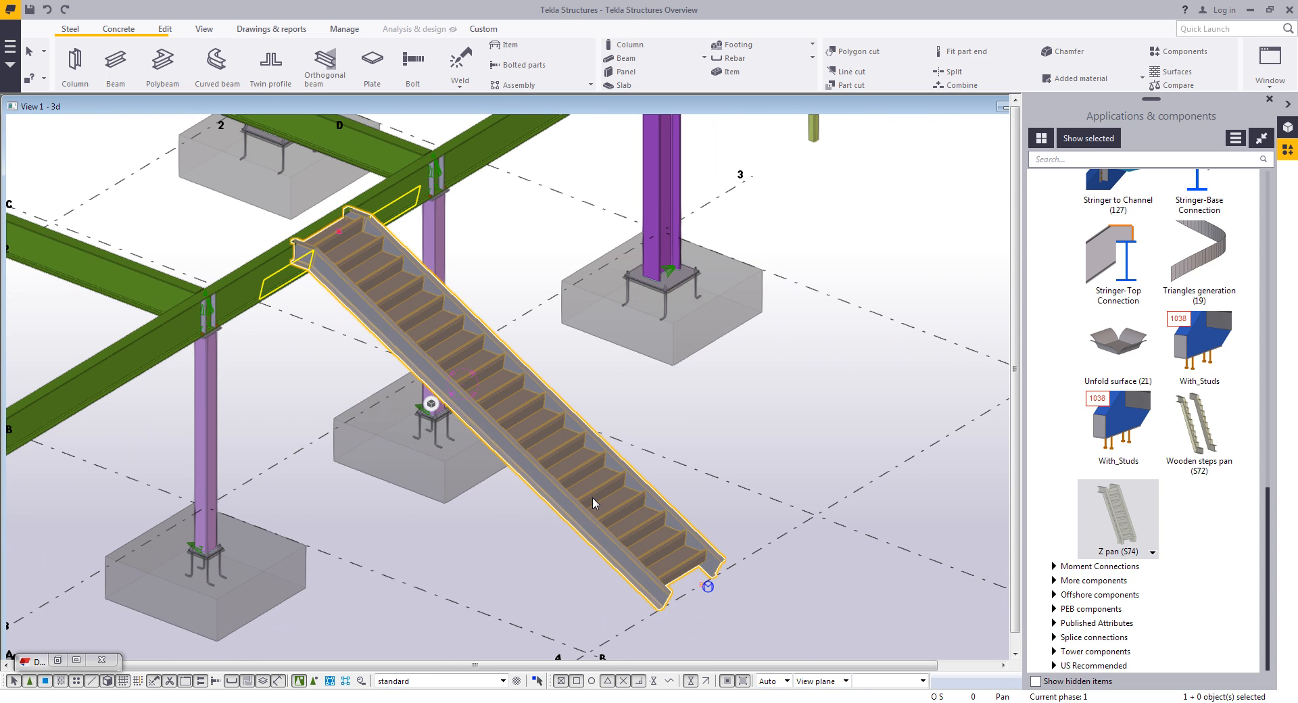
pyautogui.moveTo(692, 611); pyautogui.dragTo(700, 567, button='middle')
pyautogui.click(715, 542)
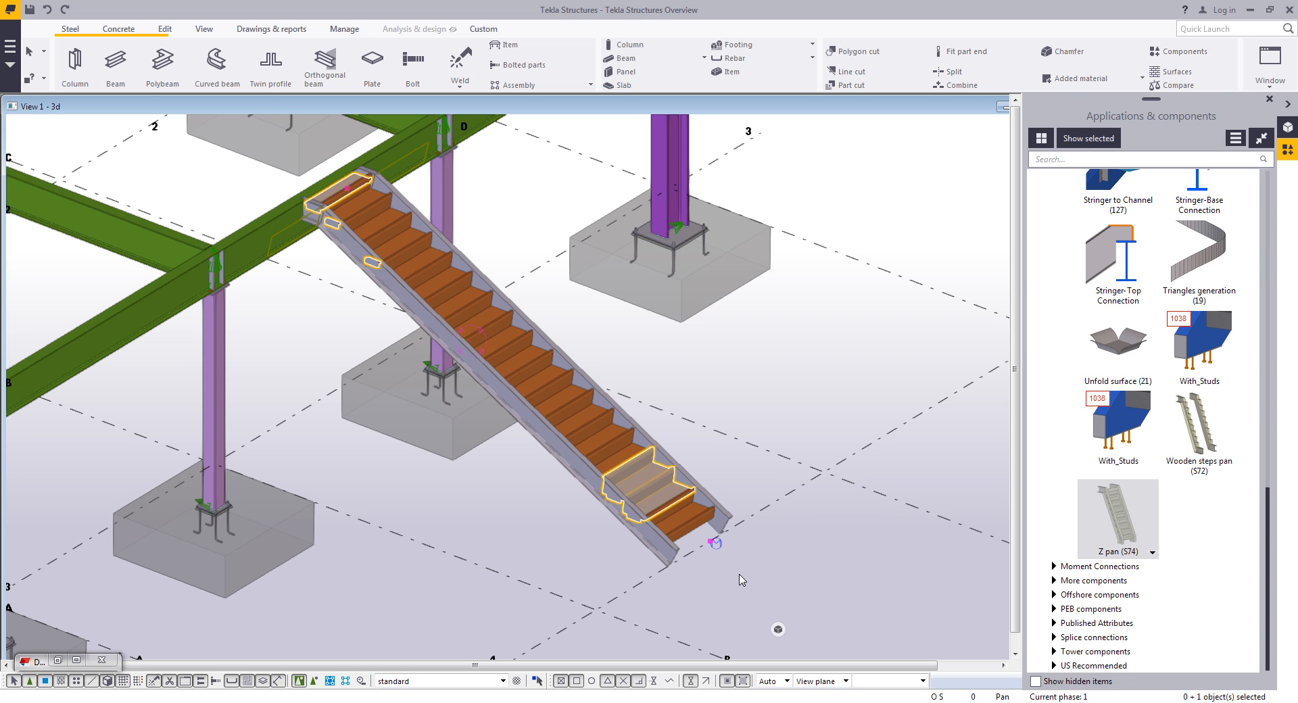
pyautogui.rightClick(742, 579)
pyautogui.click(770, 406)
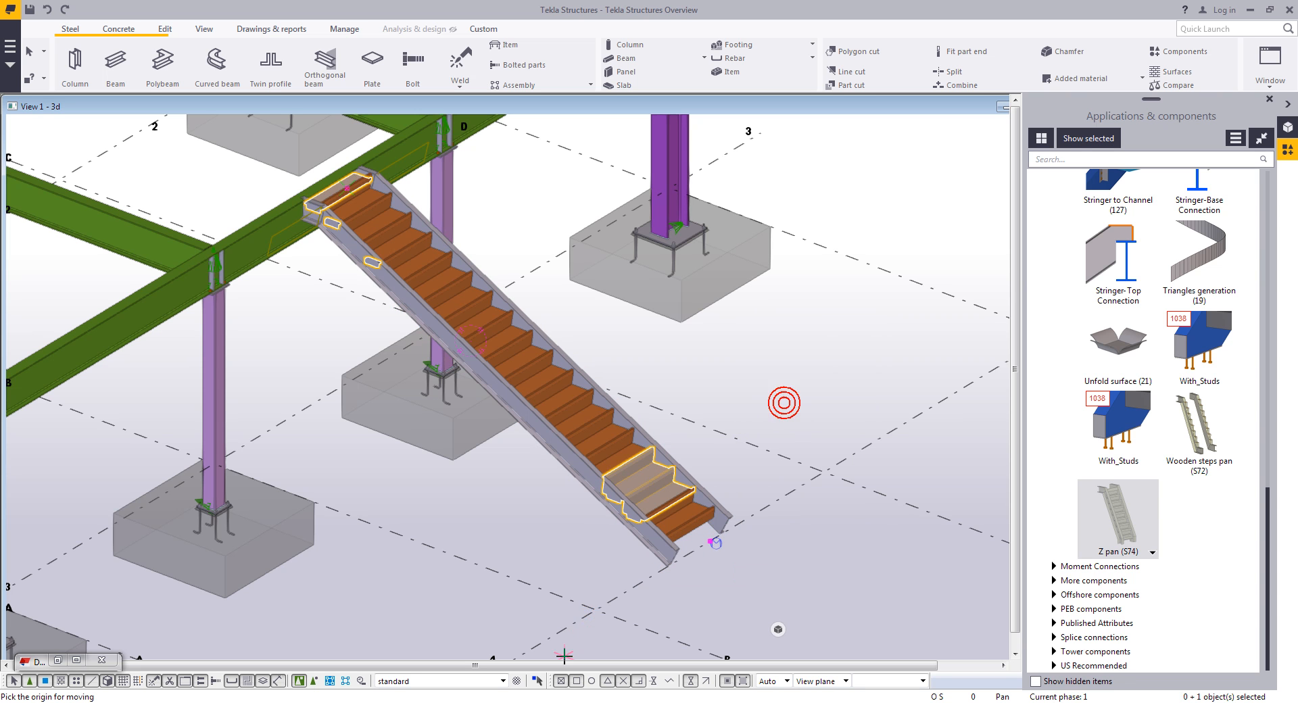
pyautogui.click(589, 611)
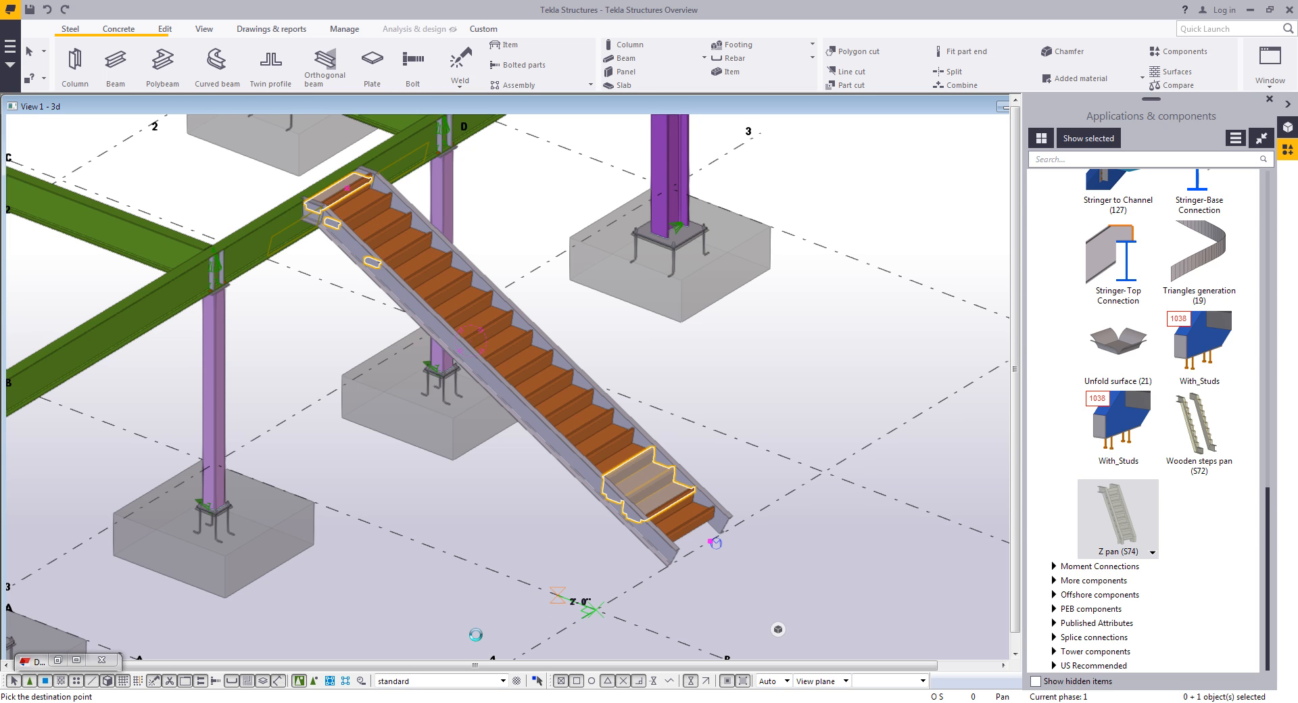
pyautogui.click(492, 519)
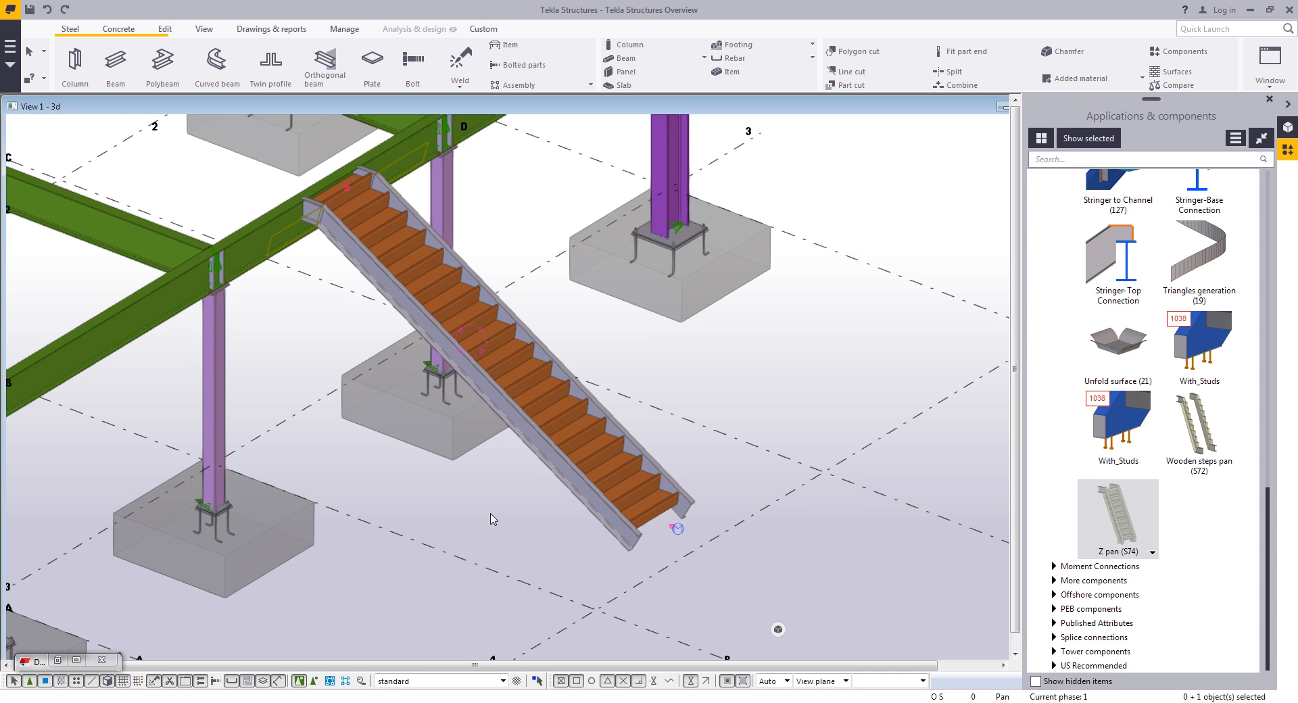
# - Move the stair up 4" in Z with a linear move, then close the move dialog
pyautogui.scroll(3, 404, 319)
pyautogui.scroll(5, 373, 296)
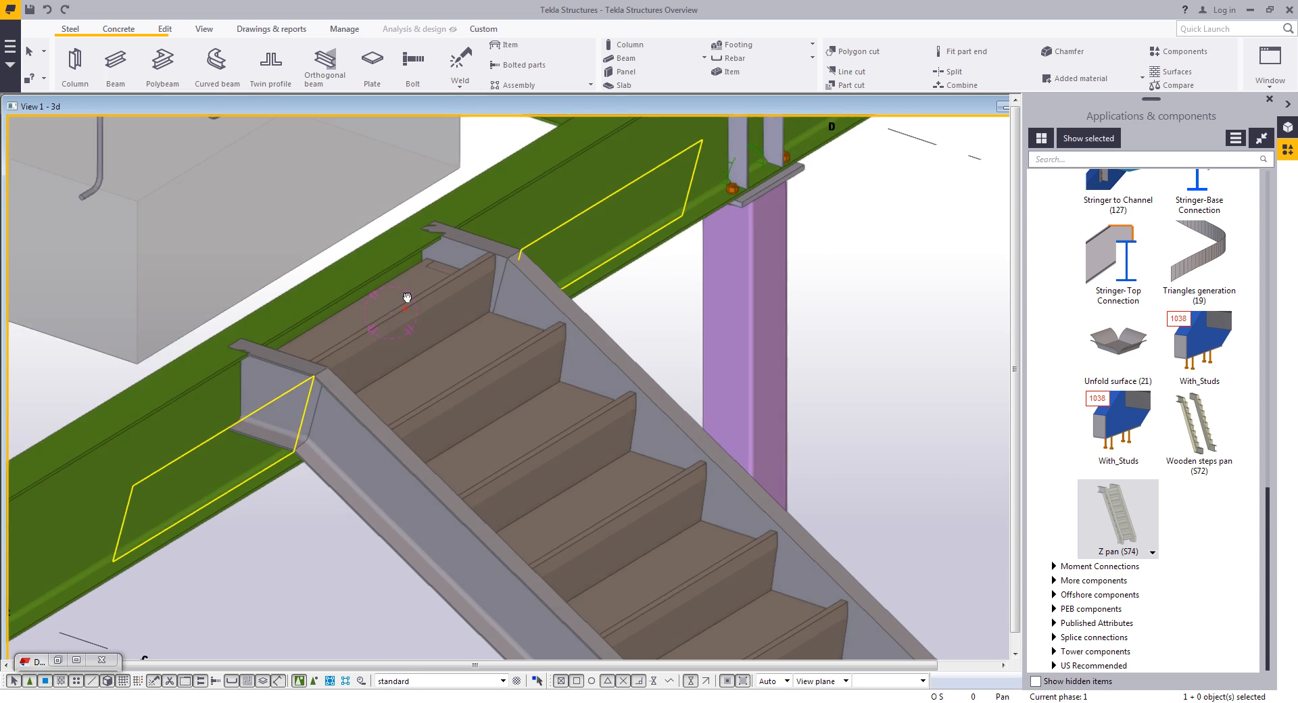
pyautogui.keyDown('ctrl'); pyautogui.moveTo(420, 254); pyautogui.dragTo(423, 392, button='middle'); pyautogui.keyUp('ctrl')
pyautogui.click(422, 387)
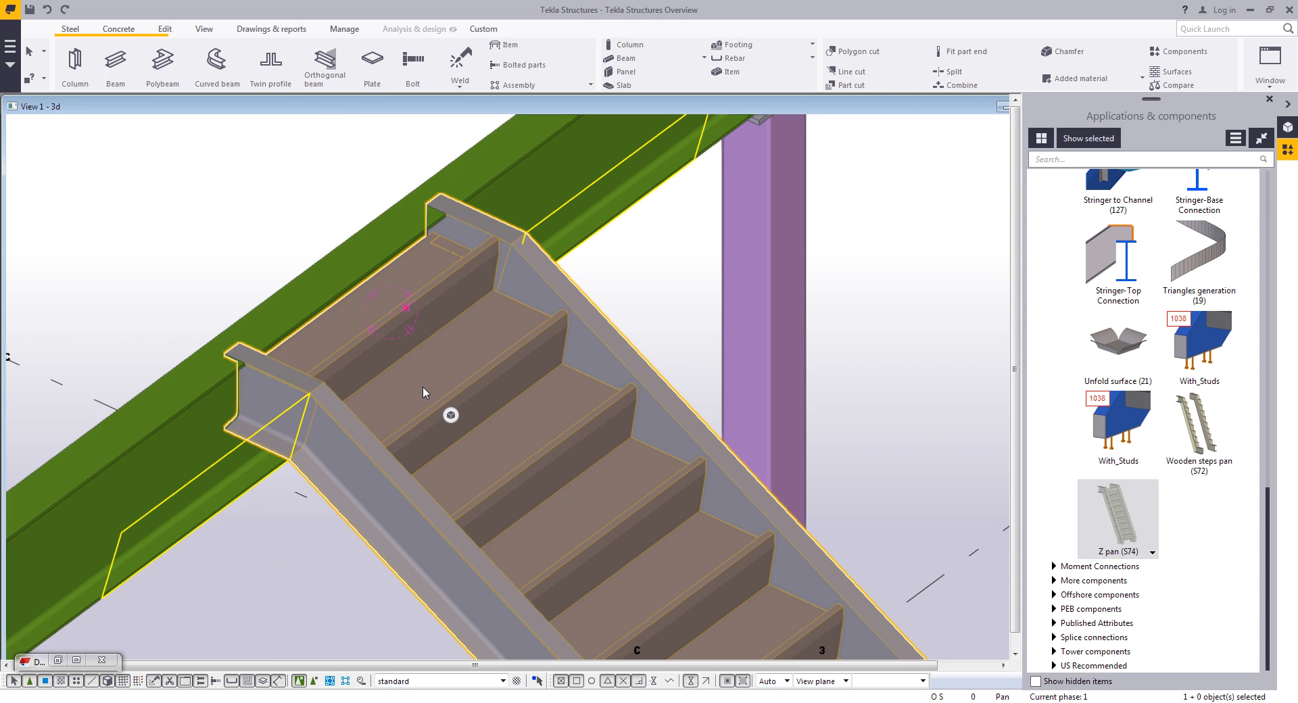
pyautogui.moveTo(358, 287); pyautogui.dragTo(441, 342)
pyautogui.rightClick(251, 223)
pyautogui.moveTo(298, 332)
pyautogui.click(440, 332)
pyautogui.doubleClick(156, 223)
pyautogui.write('4')
pyautogui.click(122, 266)
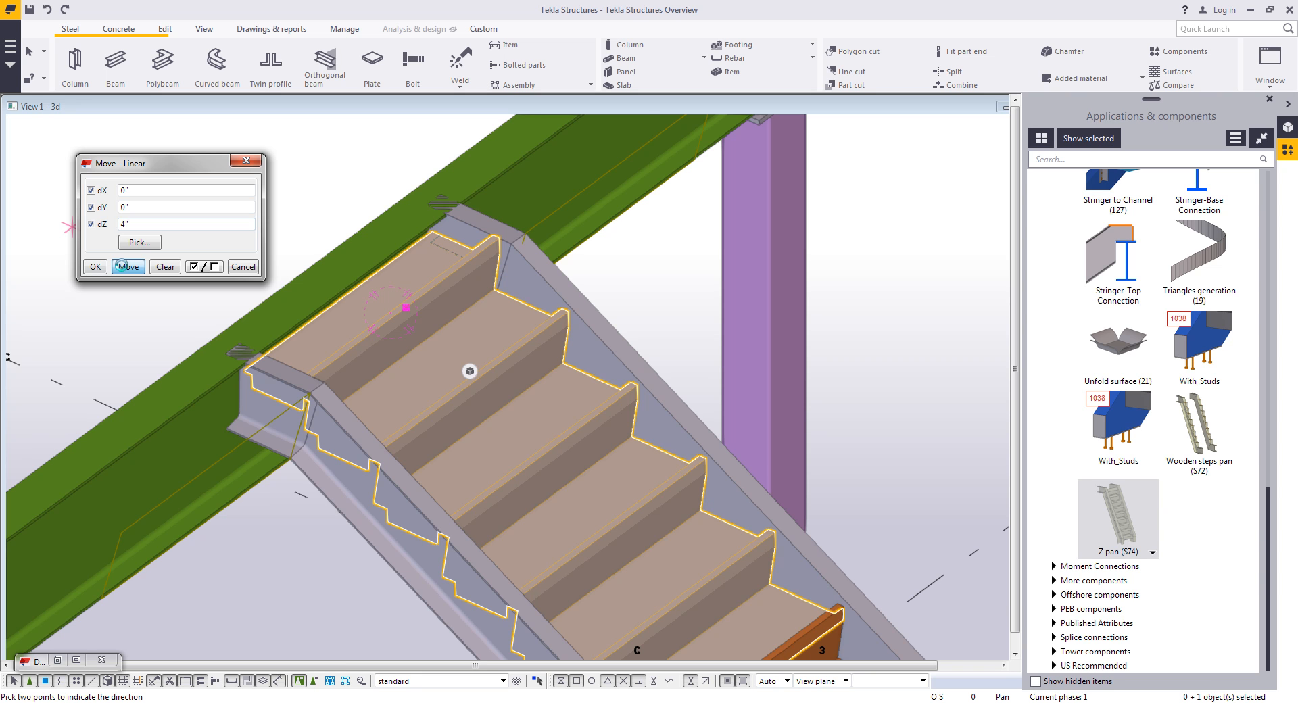
pyautogui.click(121, 266)
pyautogui.click(242, 265)
# - Switch to selecting individual parts inside components and inspect the stair's stringers and top clip angles
pyautogui.rightClick(264, 235)
pyautogui.click(273, 243)
pyautogui.keyDown('ctrl'); pyautogui.moveTo(321, 372); pyautogui.dragTo(310, 539, button='middle'); pyautogui.keyUp('ctrl')
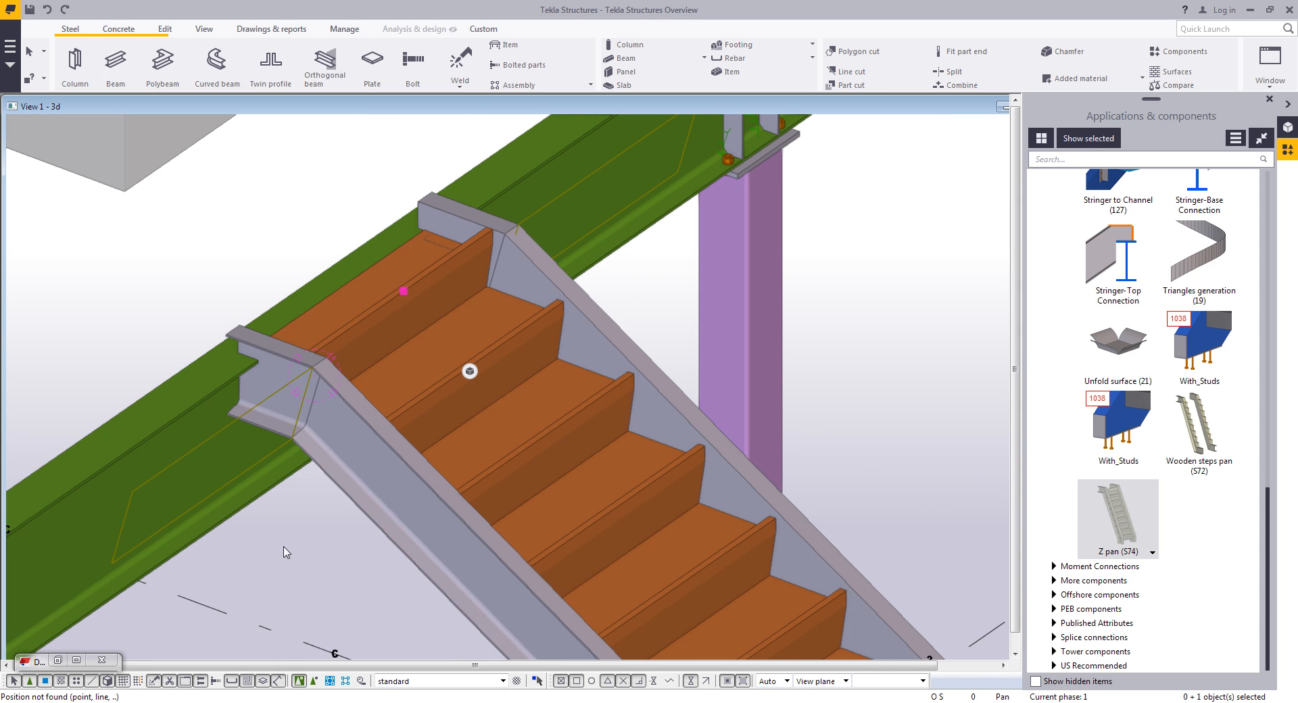
pyautogui.click(314, 681)
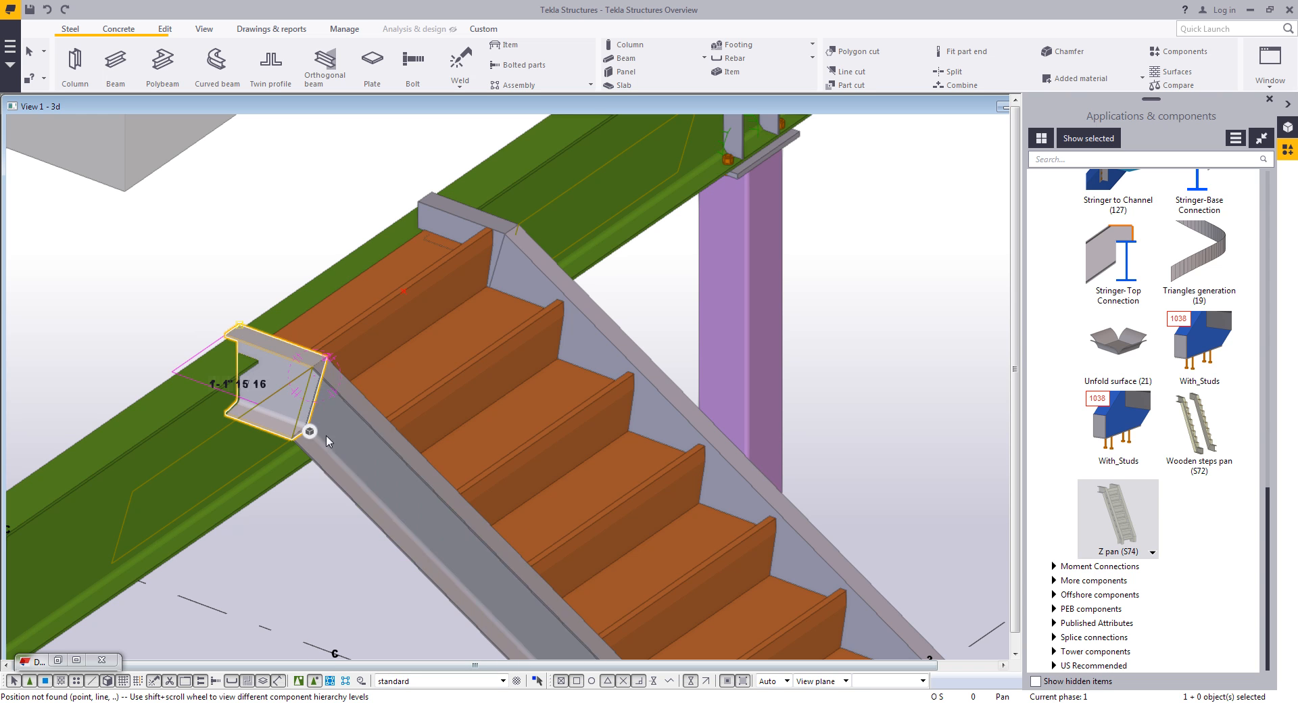
pyautogui.click(390, 501)
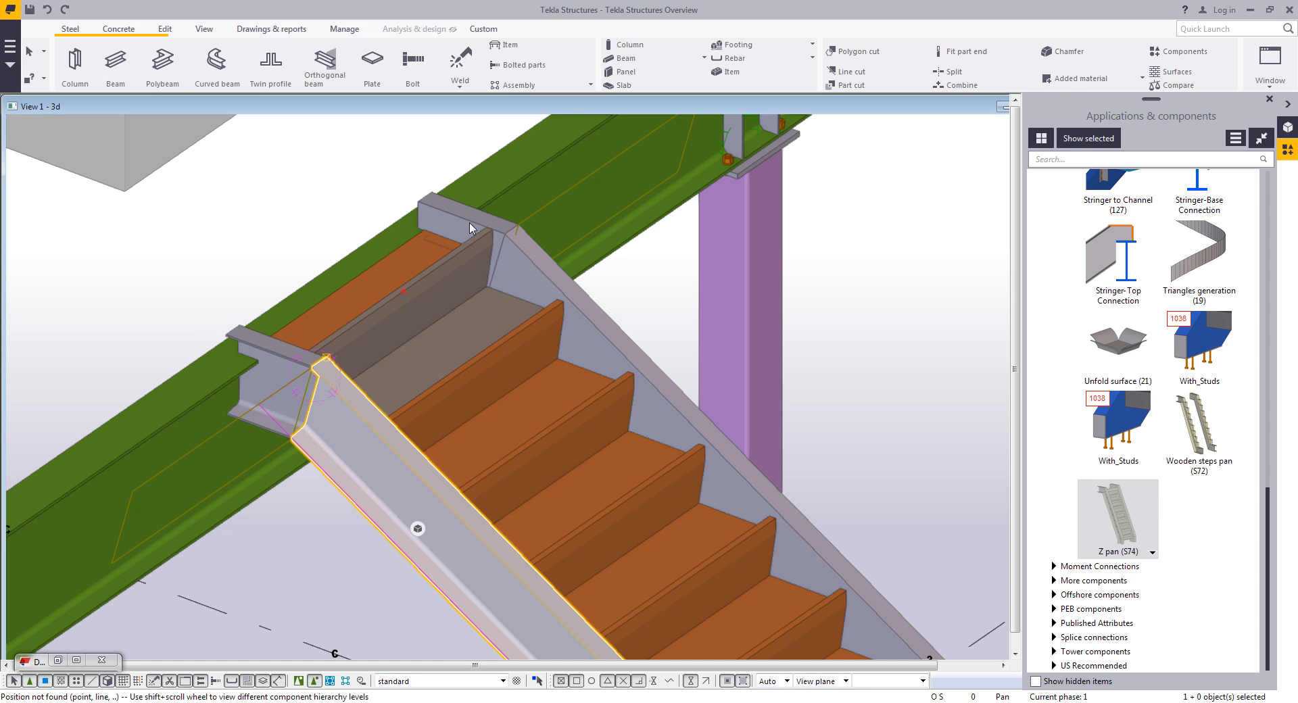
pyautogui.click(492, 248)
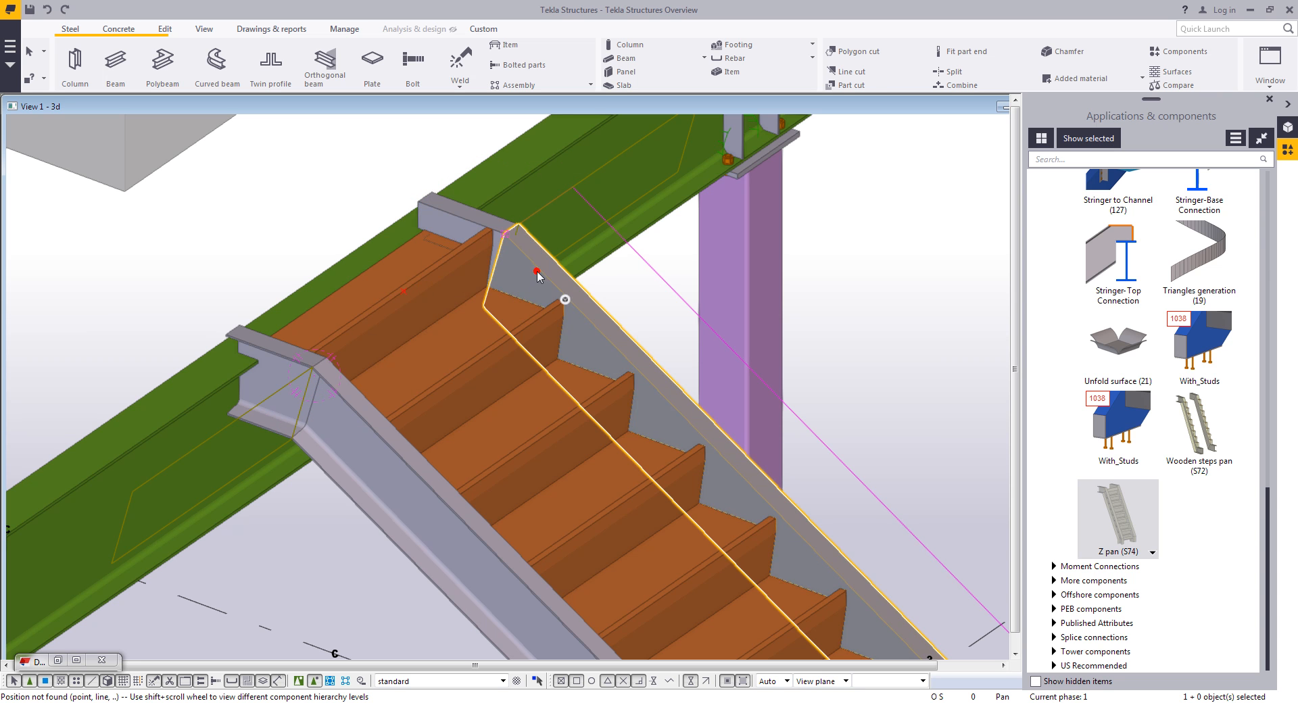
pyautogui.click(439, 215)
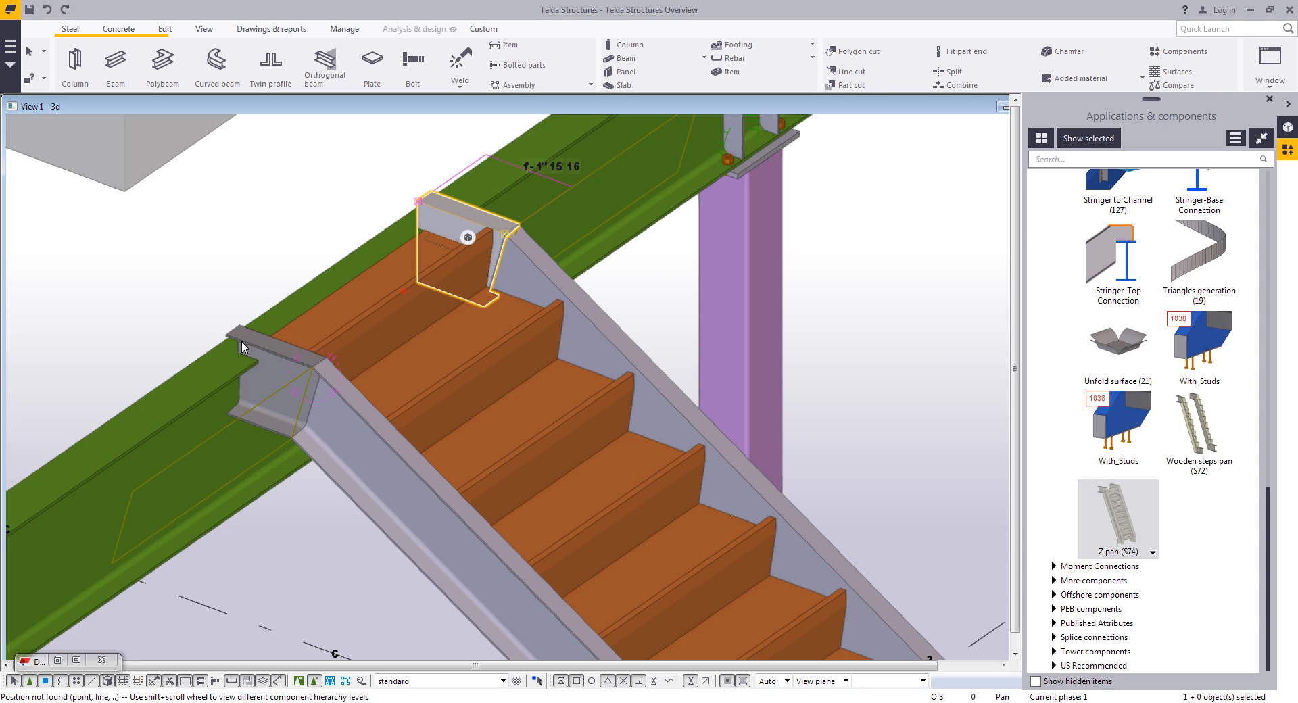
# - Apply the Shear plate simple (146) connection between the beam on grid 2 and the stair's top clip angle
pyautogui.click(1057, 160)
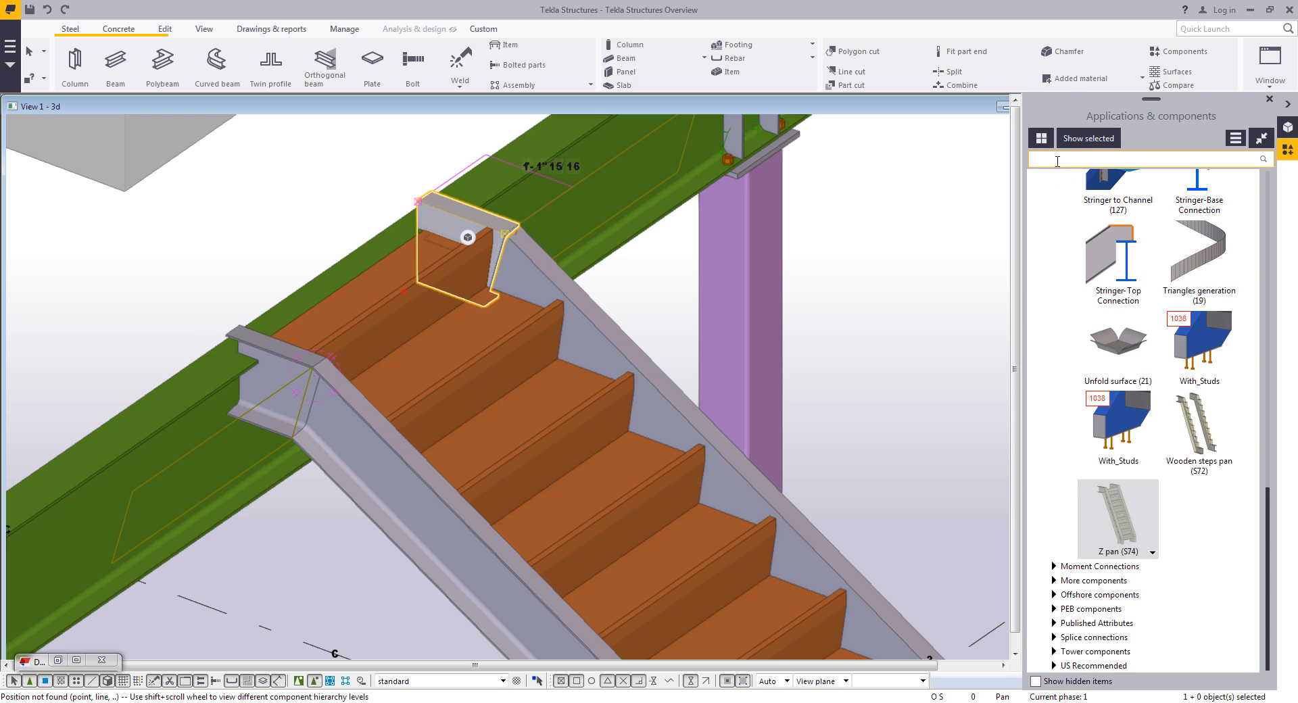
pyautogui.write('146')
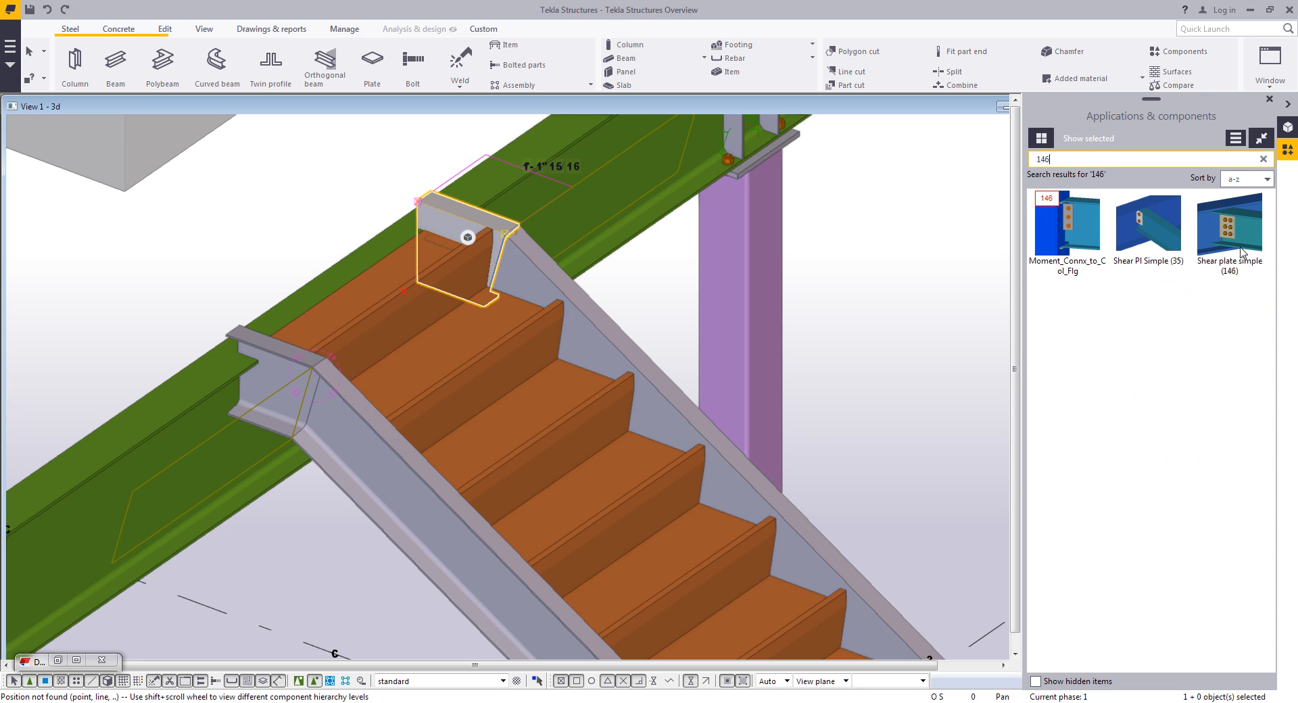
pyautogui.click(1230, 230)
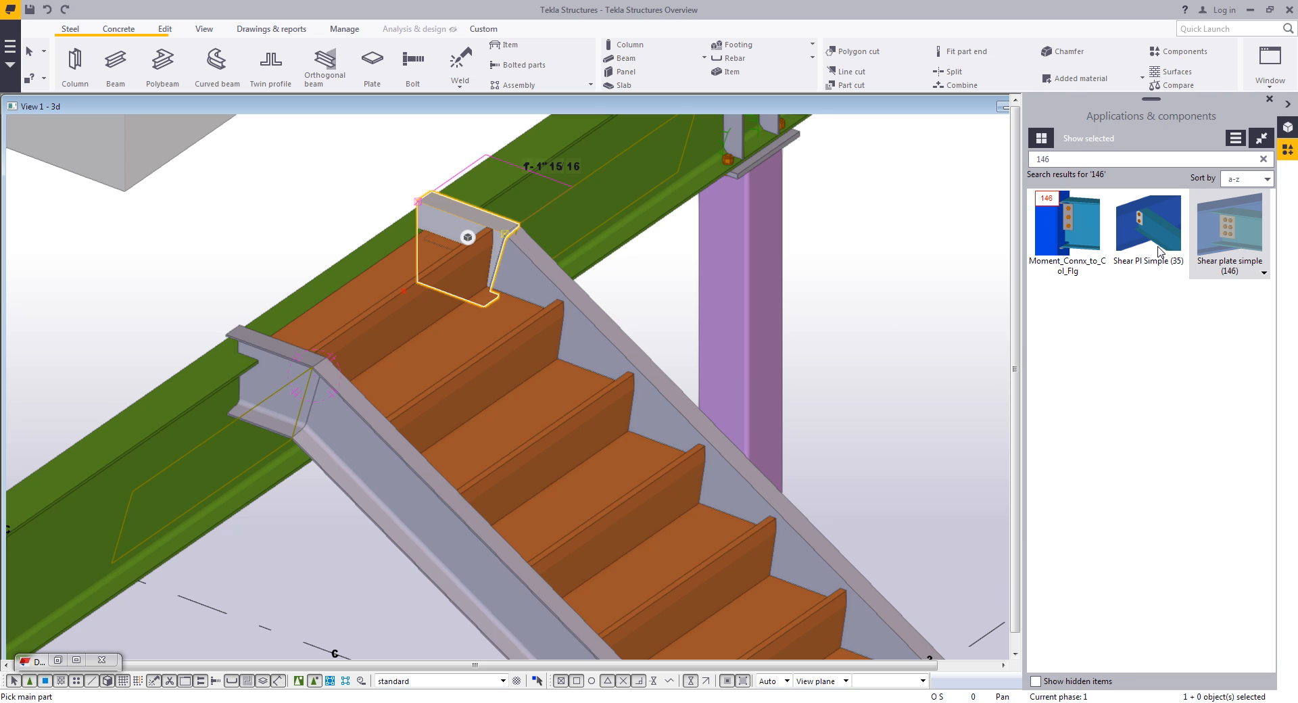
pyautogui.click(262, 493)
pyautogui.click(277, 416)
pyautogui.rightClick(305, 291)
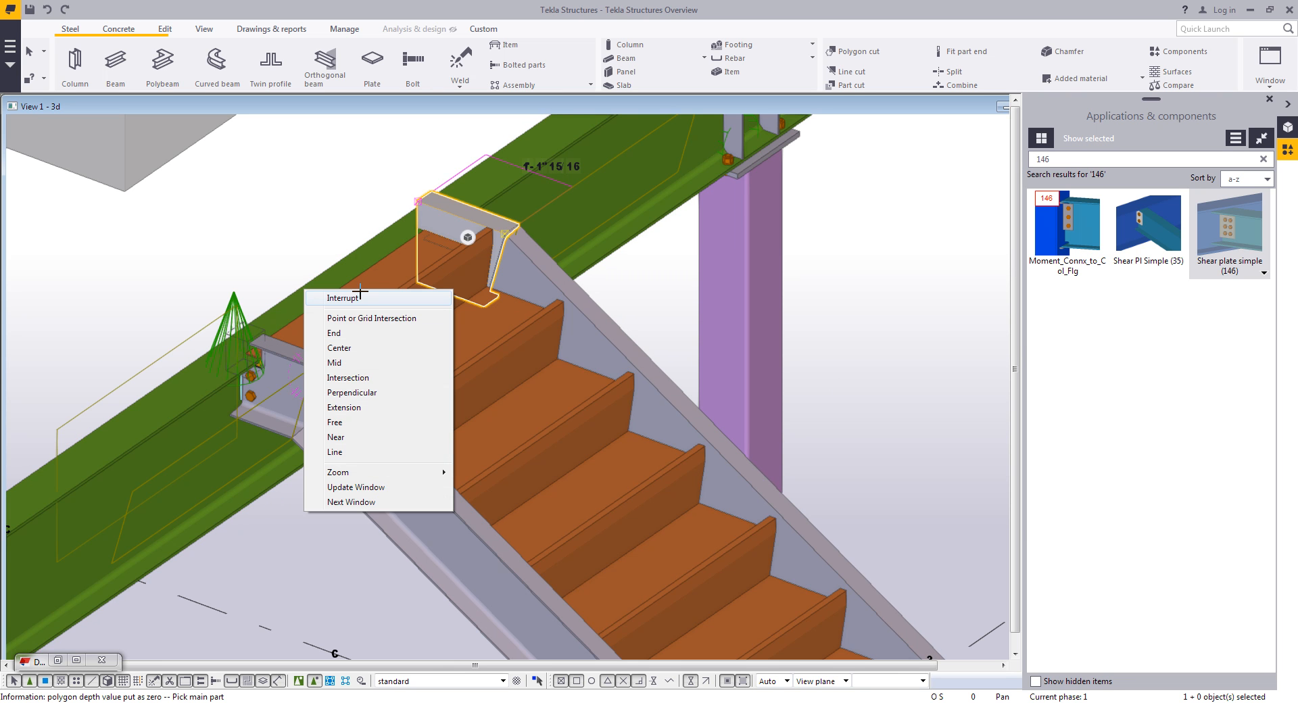
pyautogui.click(359, 298)
pyautogui.scroll(5, 230, 392)
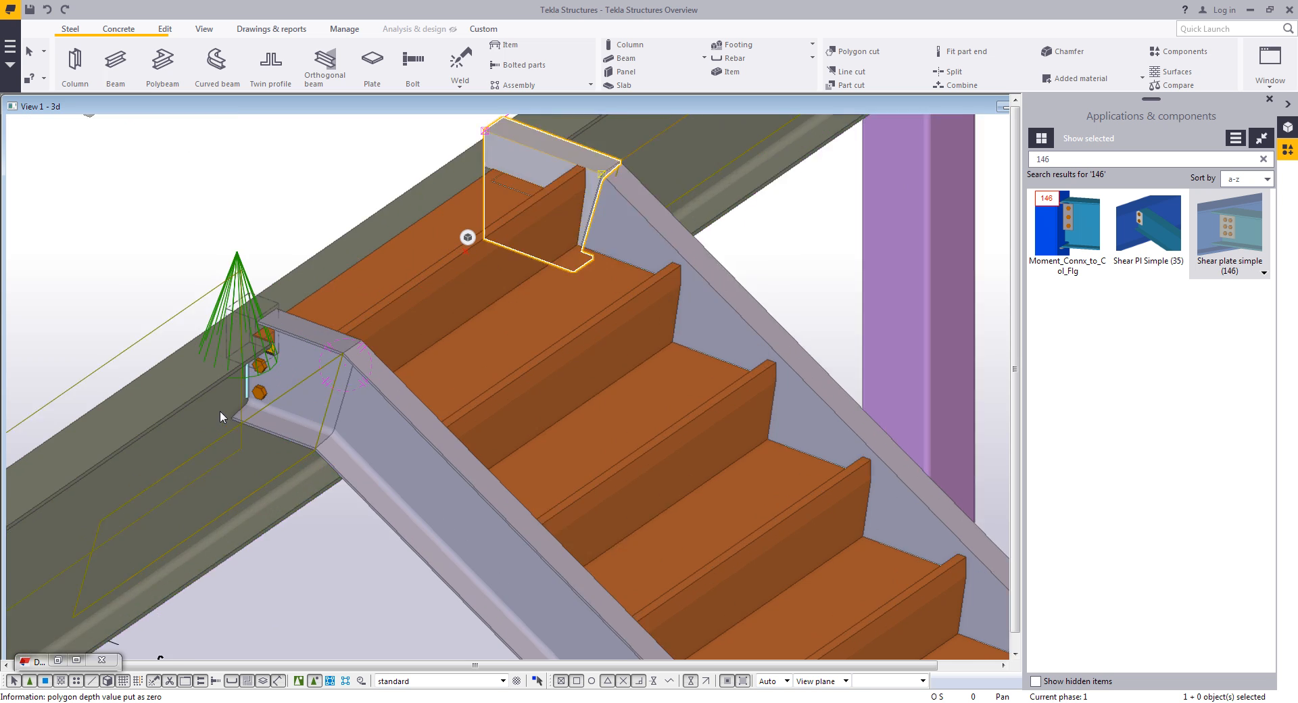
pyautogui.moveTo(251, 343); pyautogui.dragTo(249, 343, button='middle')
pyautogui.click(330, 157)
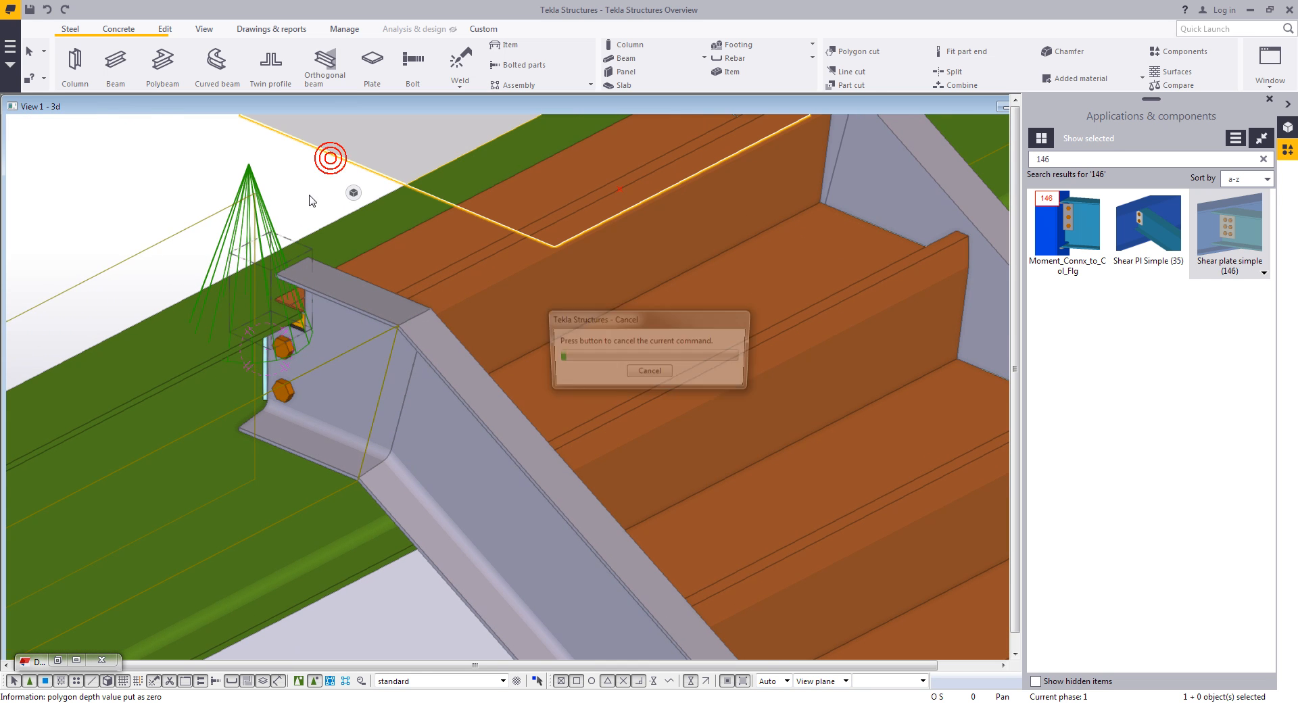
# - Apply the Stringer-Base Connection between the other top stair stringer and the beam
pyautogui.scroll(-4, 292, 304)
pyautogui.moveTo(551, 278); pyautogui.dragTo(307, 357, button='middle')
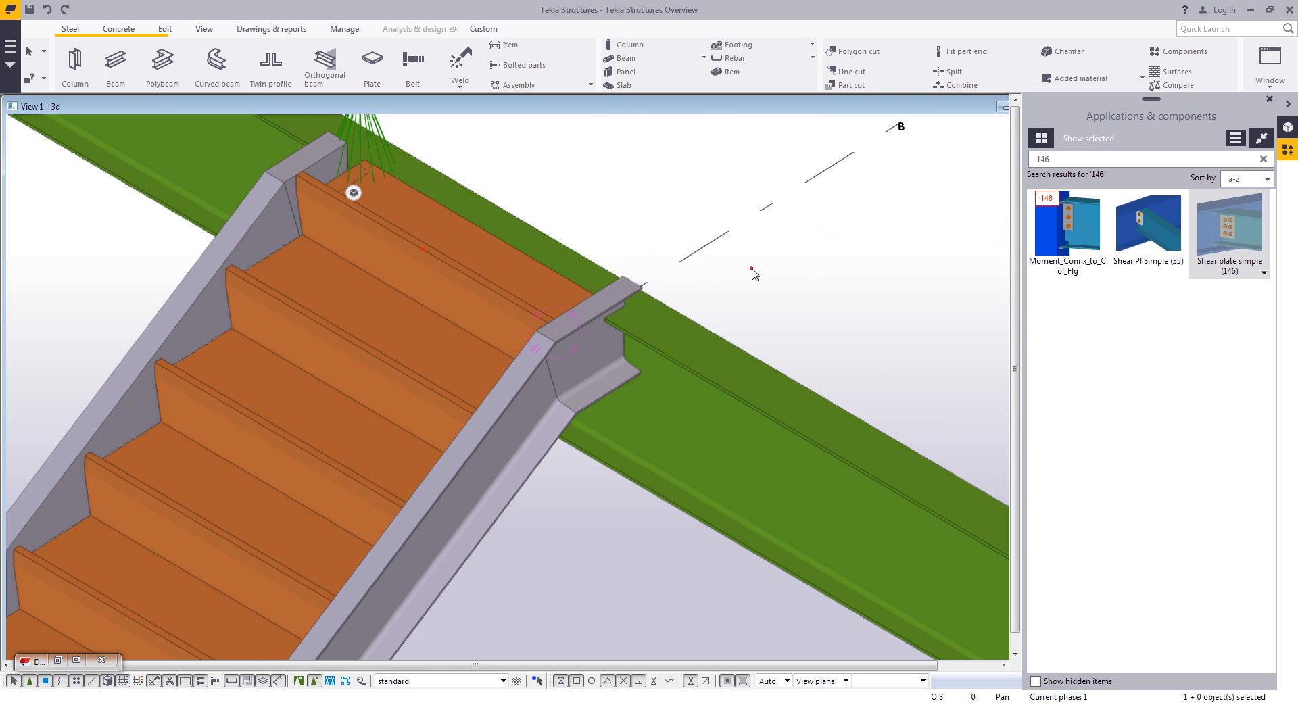
pyautogui.click(1262, 159)
pyautogui.scroll(-10, 1162, 436)
pyautogui.scroll(-5, 1162, 438)
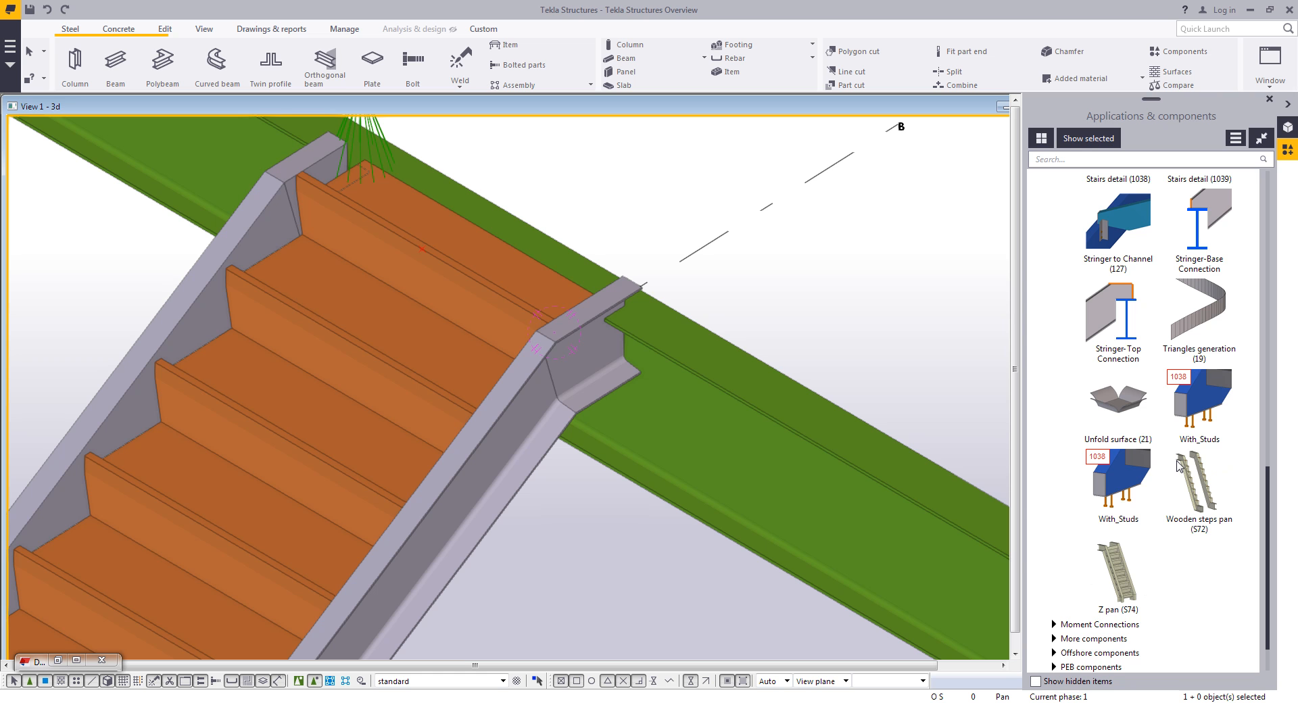
pyautogui.click(1200, 240)
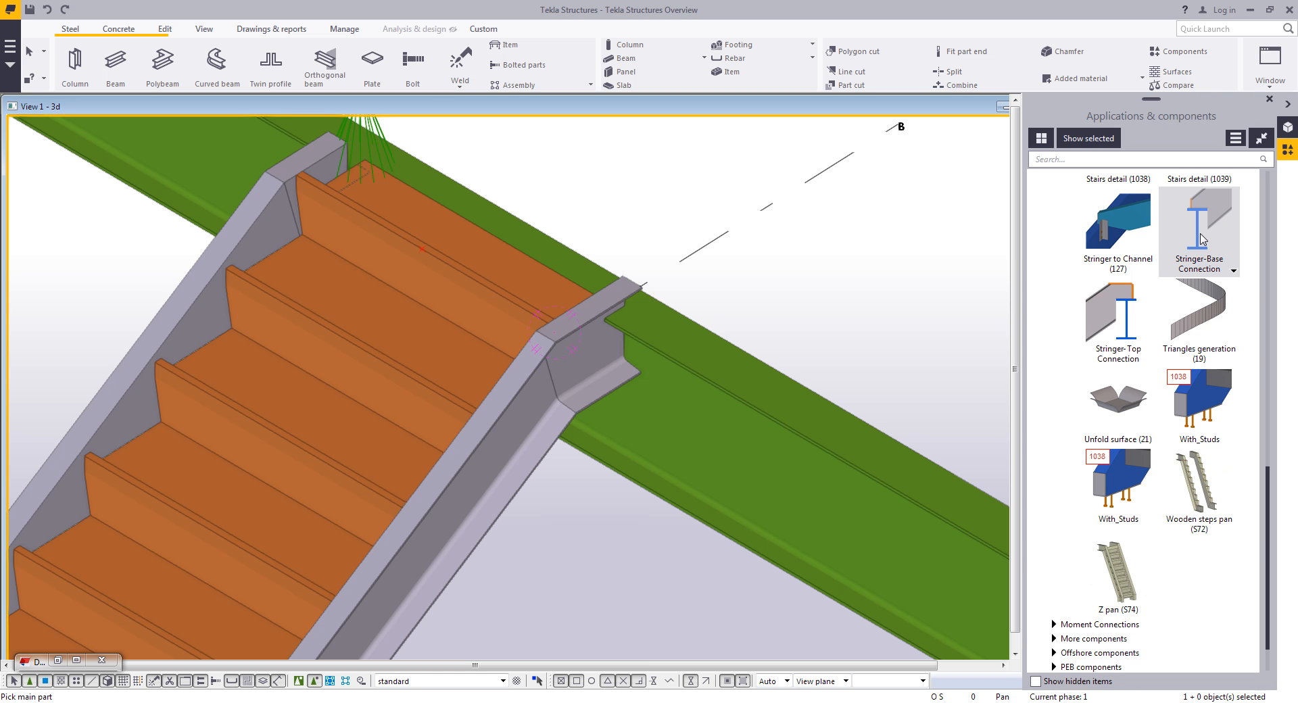
pyautogui.click(706, 387)
pyautogui.click(614, 378)
pyautogui.rightClick(736, 262)
pyautogui.click(739, 266)
# - Apply Stairs detail (1038) base connections at the bottom ends of both stair stringers
pyautogui.scroll(2, 693, 316)
pyautogui.keyDown('ctrl'); pyautogui.moveTo(622, 307); pyautogui.dragTo(457, 296, button='middle'); pyautogui.keyUp('ctrl')
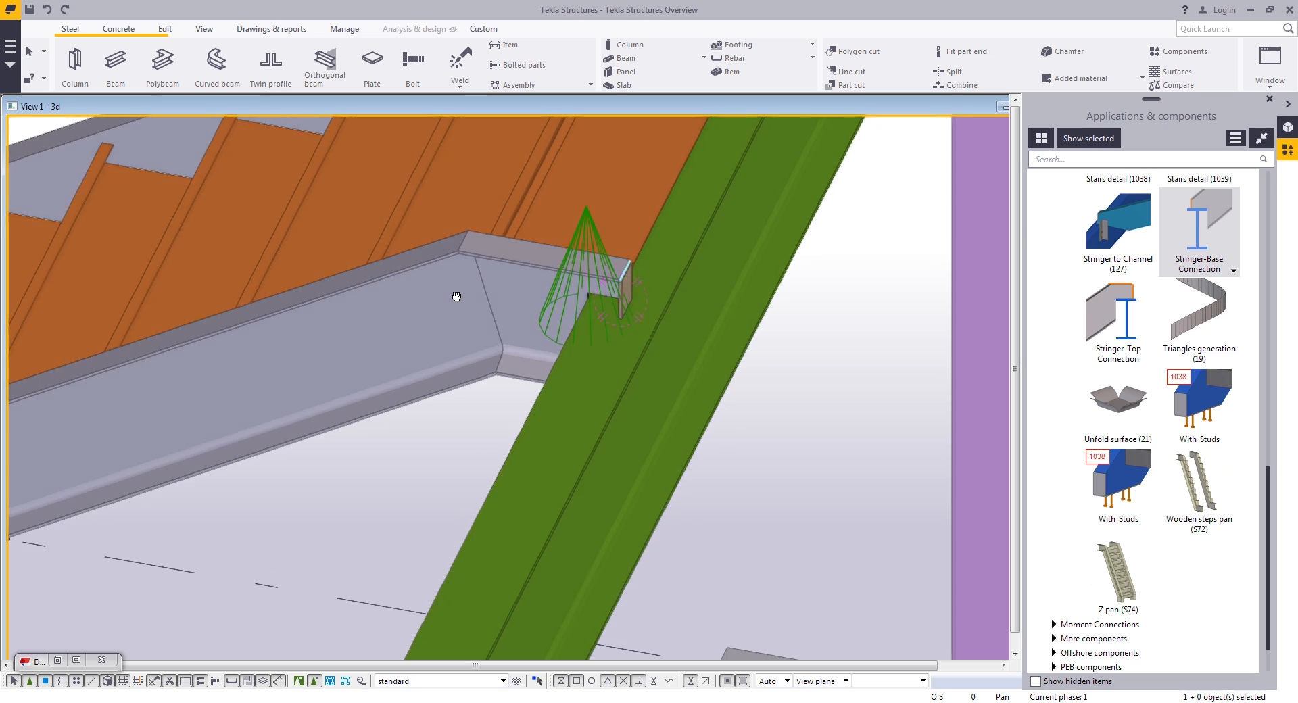
pyautogui.scroll(-1, 559, 301)
pyautogui.moveTo(562, 295); pyautogui.dragTo(620, 386, button='middle')
pyautogui.scroll(-3, 542, 409)
pyautogui.moveTo(341, 600); pyautogui.dragTo(755, 339, button='middle')
pyautogui.scroll(4, 715, 585)
pyautogui.moveTo(720, 589); pyautogui.dragTo(689, 543, button='middle')
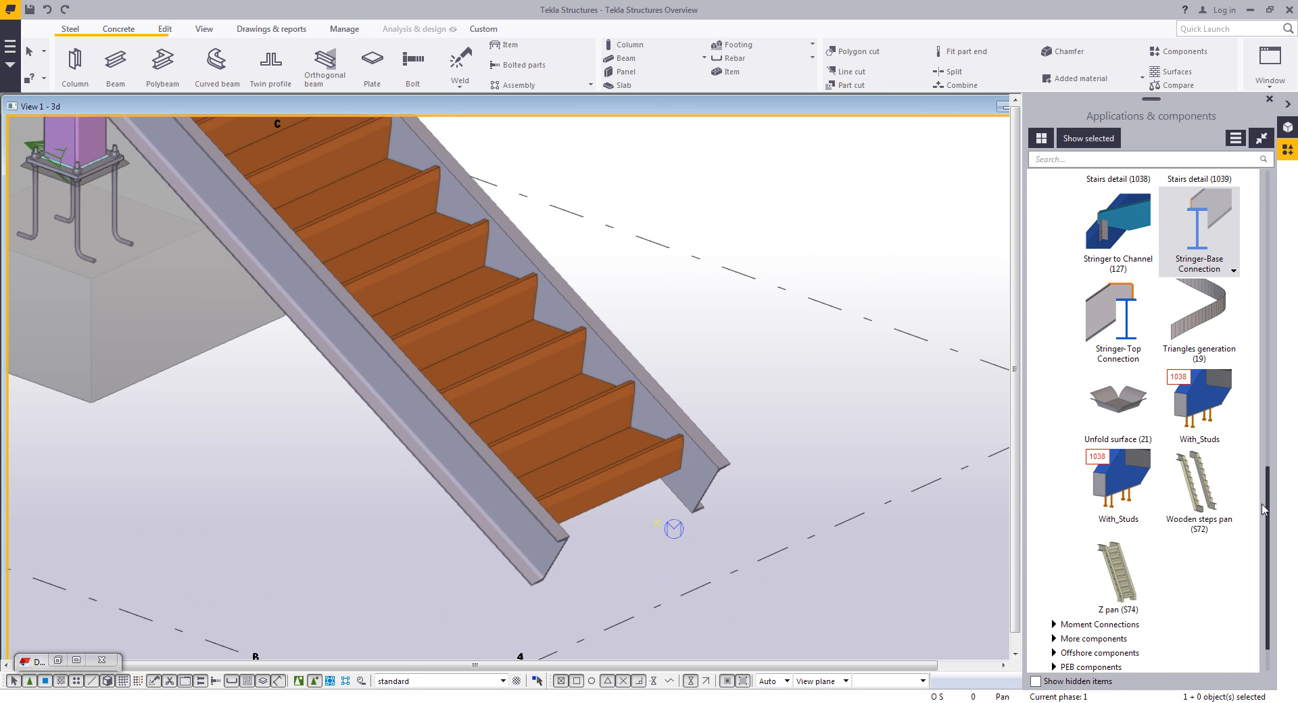
pyautogui.scroll(3, 1250, 491)
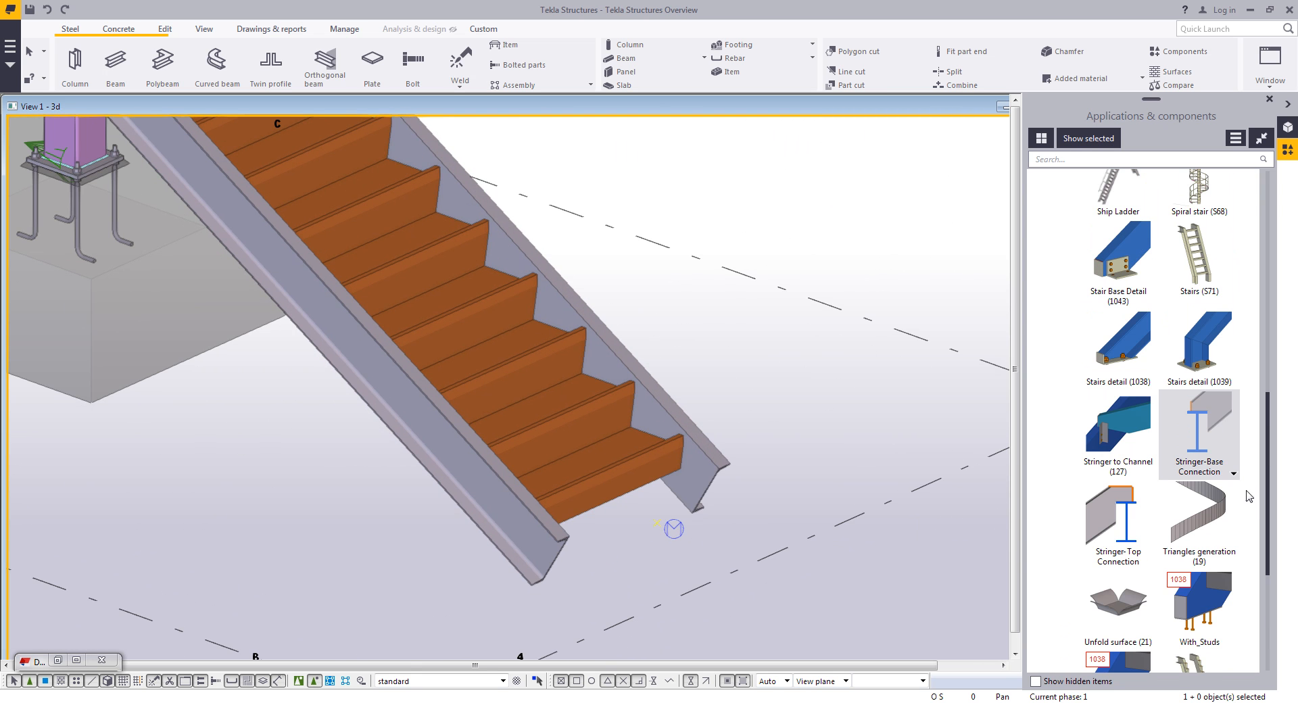
pyautogui.click(1110, 322)
pyautogui.scroll(4, 727, 467)
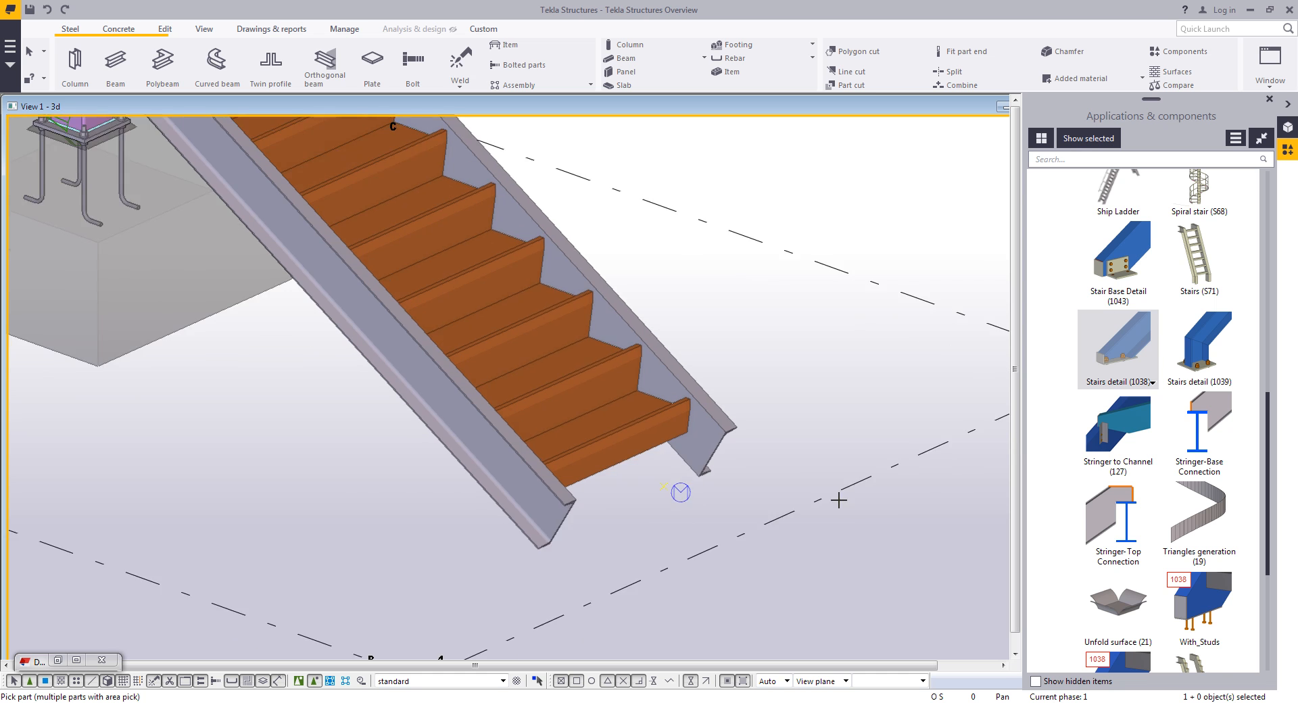
pyautogui.scroll(3, 785, 460)
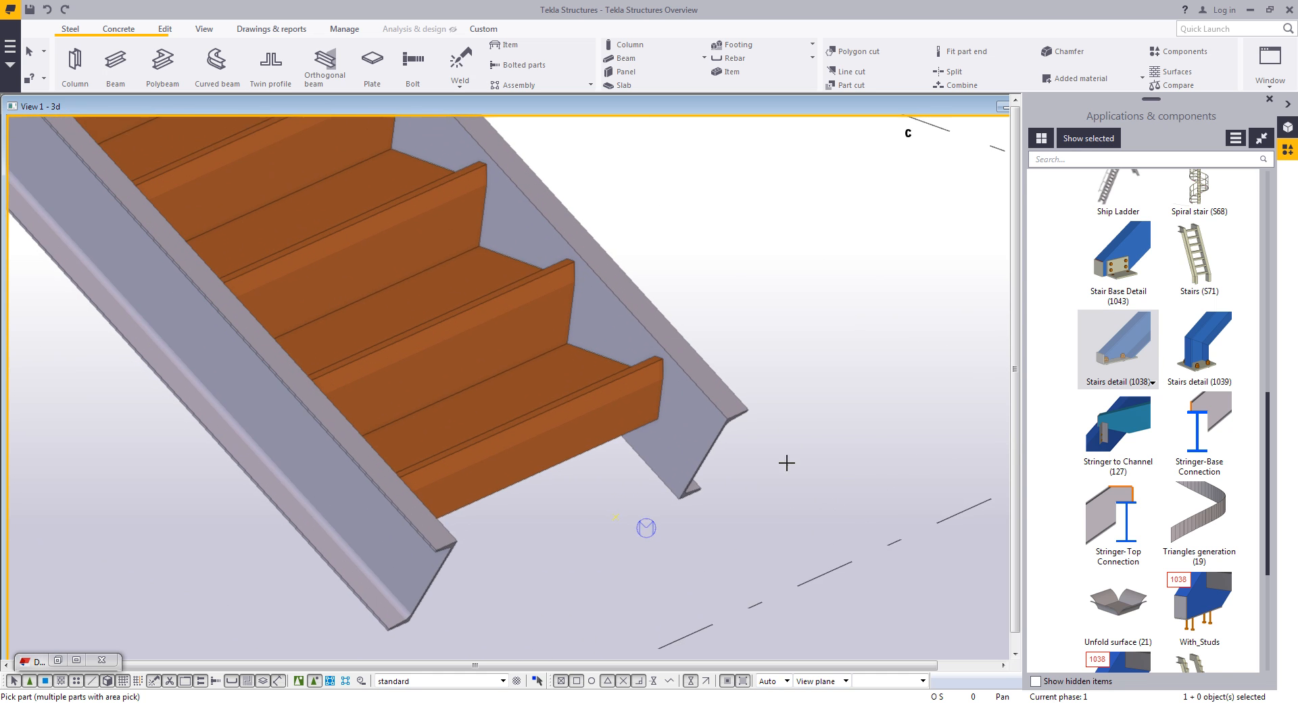
pyautogui.click(706, 448)
pyautogui.scroll(3, 689, 415)
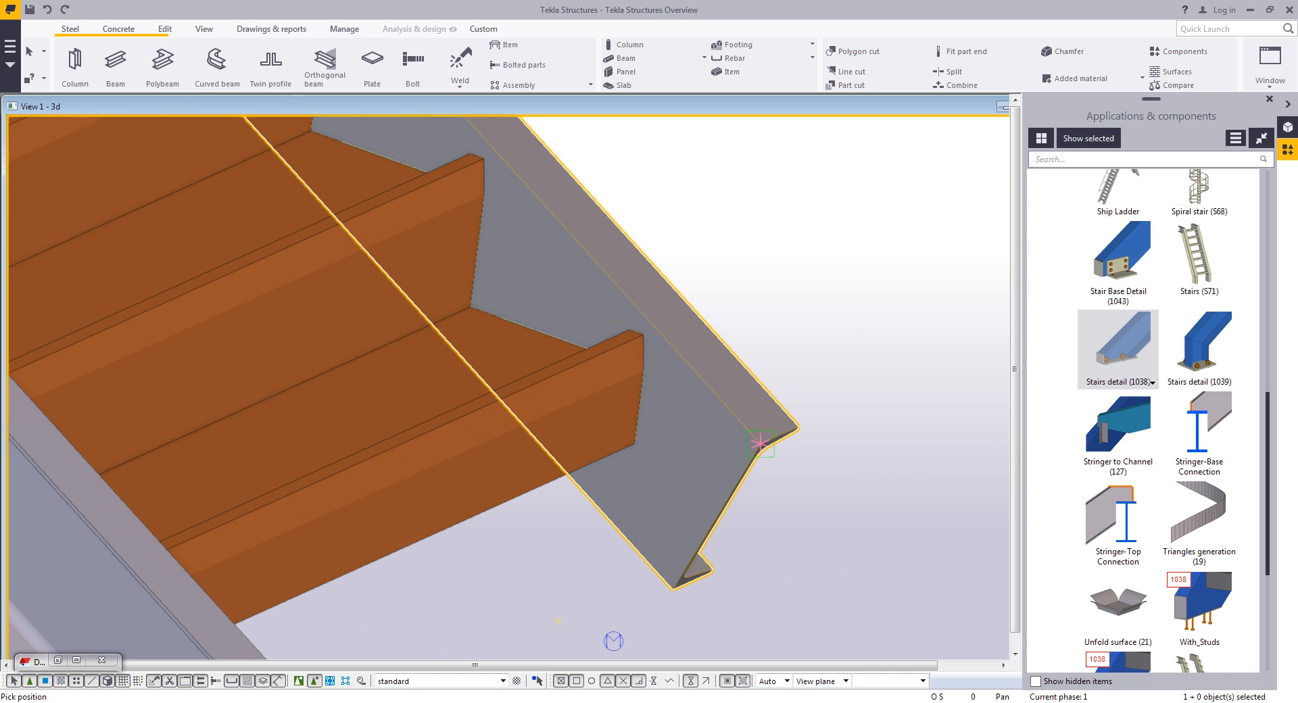
pyautogui.click(636, 333)
pyautogui.moveTo(708, 509); pyautogui.dragTo(765, 451, button='middle')
pyautogui.scroll(-1, 765, 451)
pyautogui.click(483, 527)
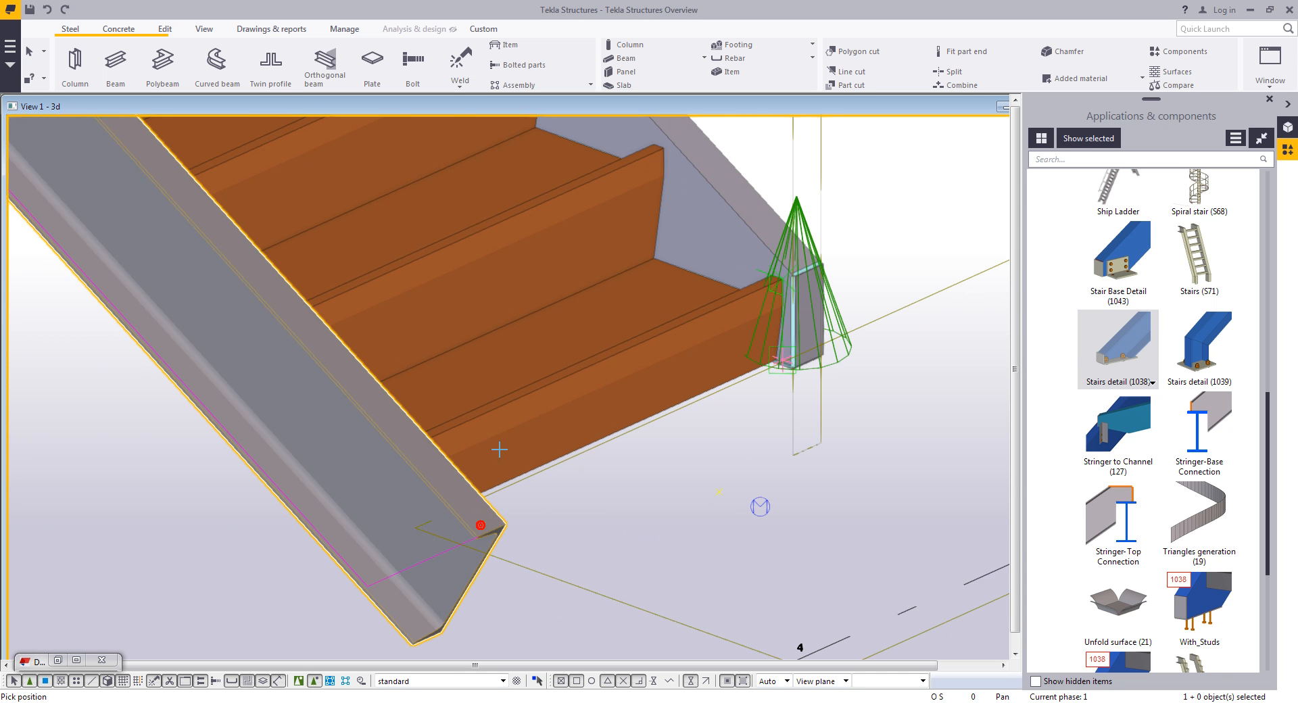
pyautogui.scroll(2, 487, 398)
pyautogui.click(491, 406)
pyautogui.rightClick(663, 473)
pyautogui.click(683, 481)
# - Browse the Handrails components under Miscellaneous detailing in the component catalog
pyautogui.scroll(-1, 537, 576)
pyautogui.moveTo(534, 578); pyautogui.dragTo(594, 505, button='middle')
pyautogui.keyDown('ctrl'); pyautogui.moveTo(536, 467); pyautogui.dragTo(613, 534, button='middle'); pyautogui.keyUp('ctrl')
pyautogui.scroll(-1, 625, 477)
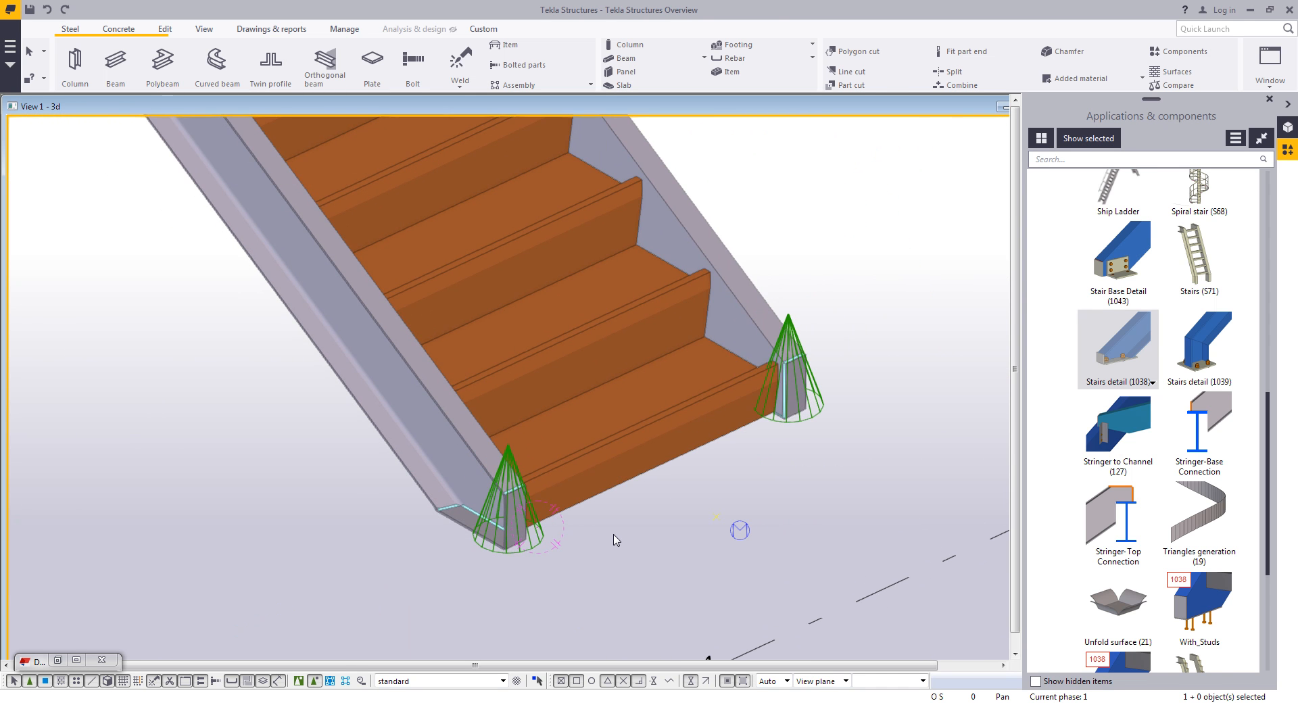
pyautogui.scroll(-1, 615, 539)
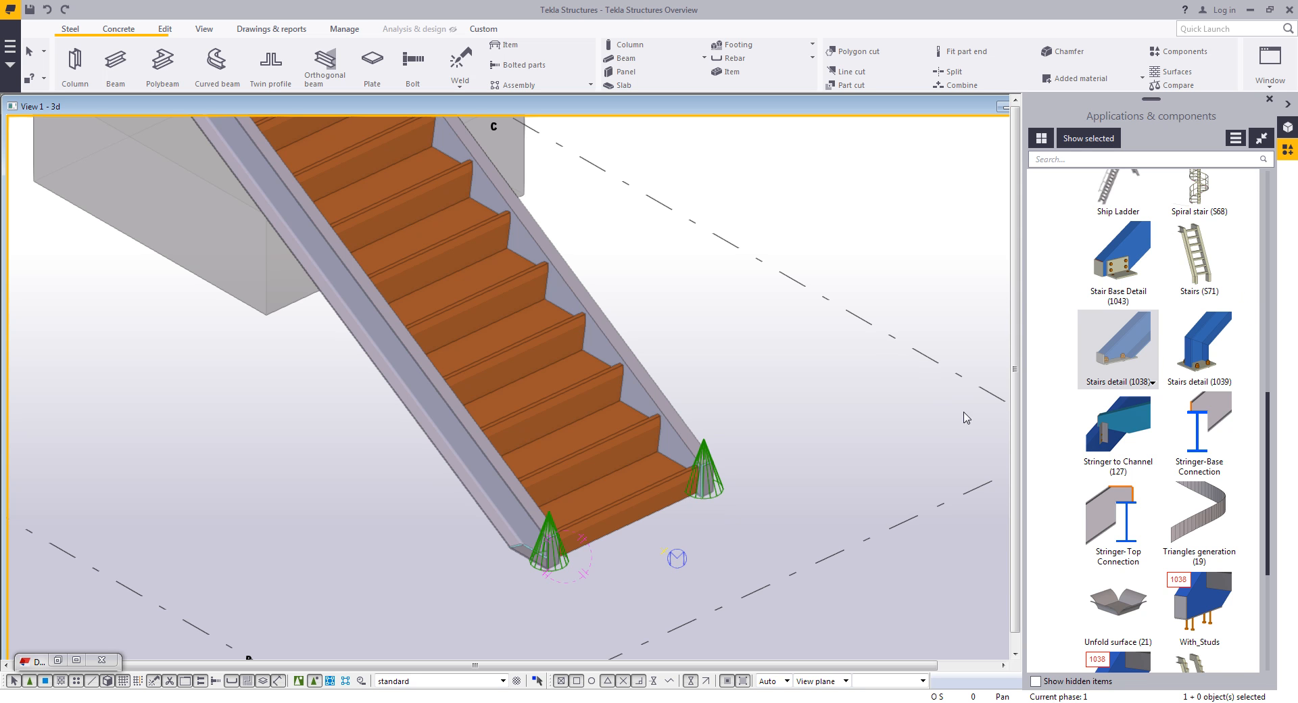
pyautogui.scroll(-1, 1156, 493)
pyautogui.scroll(2, 1160, 497)
pyautogui.scroll(6, 1160, 497)
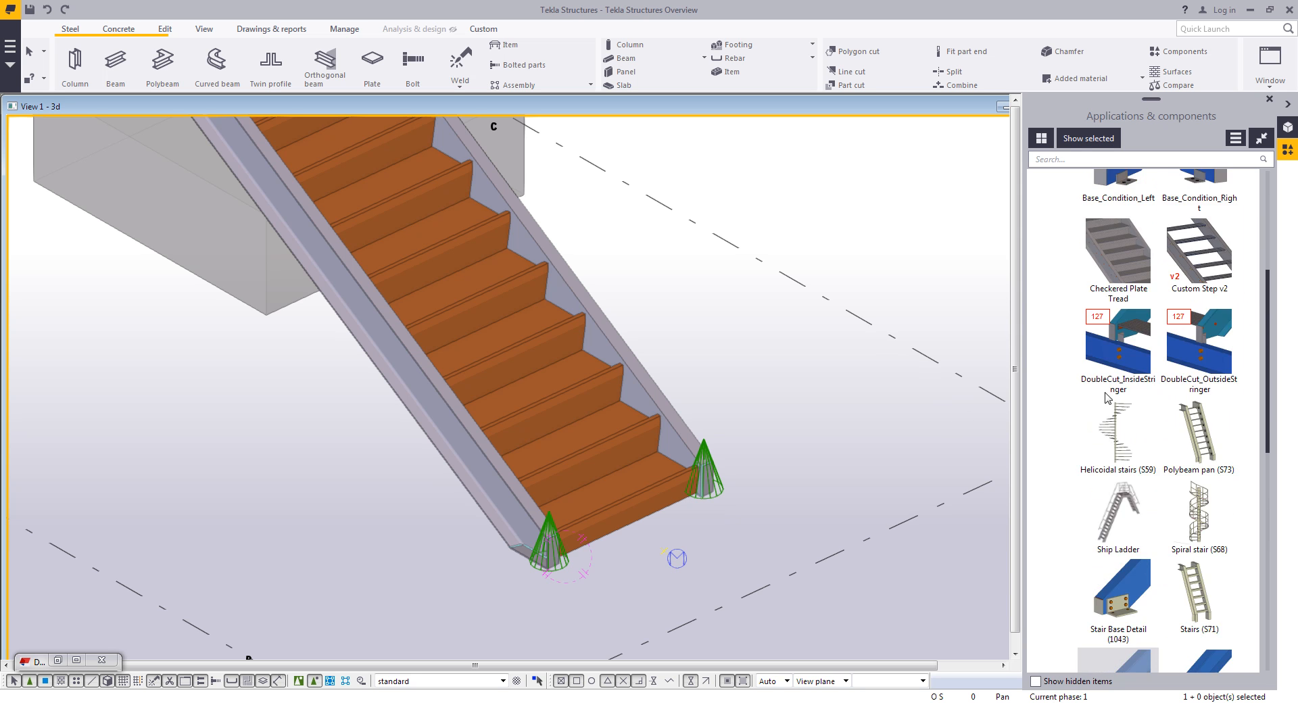
pyautogui.click(1071, 390)
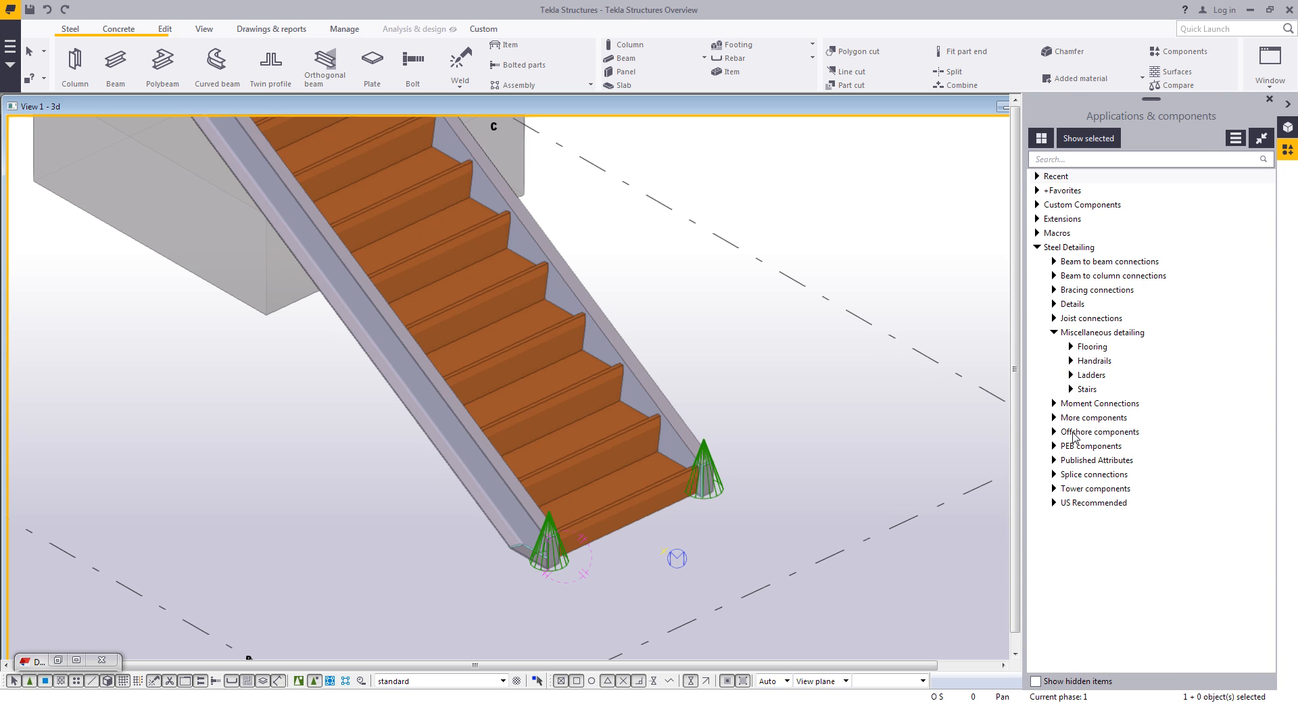
pyautogui.click(1071, 360)
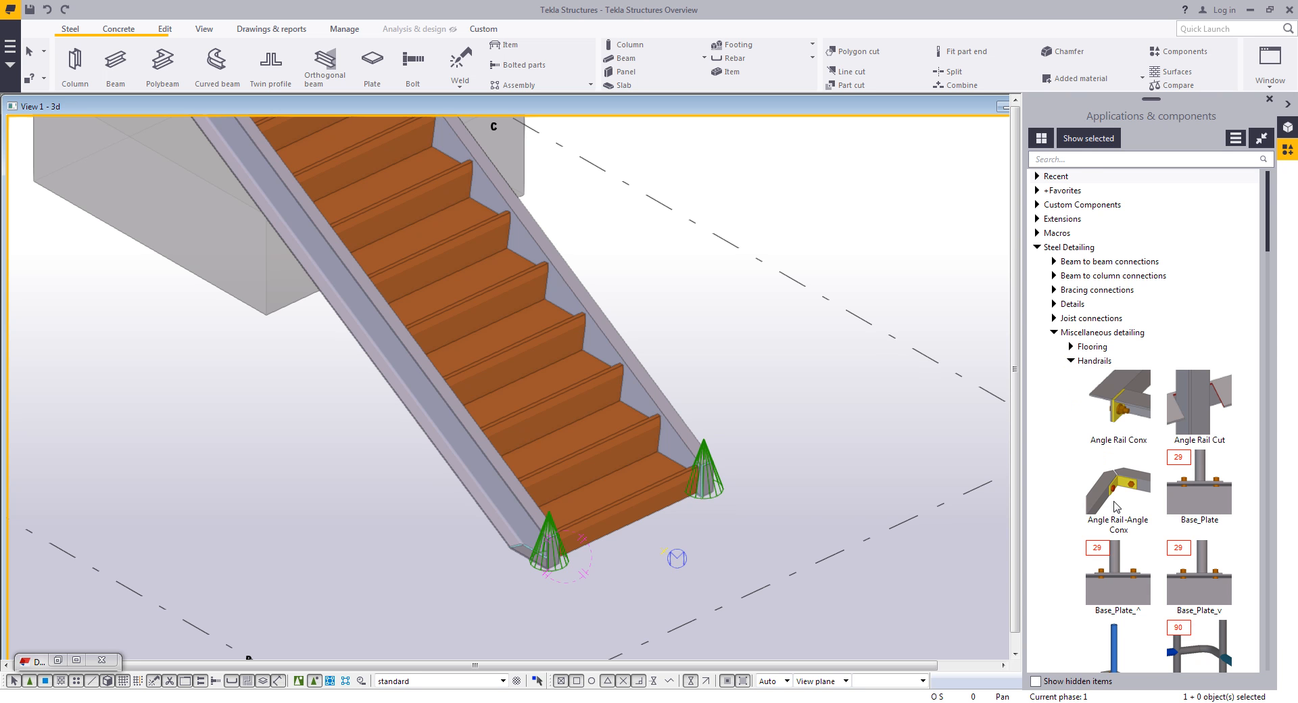
pyautogui.scroll(-3, 1115, 507)
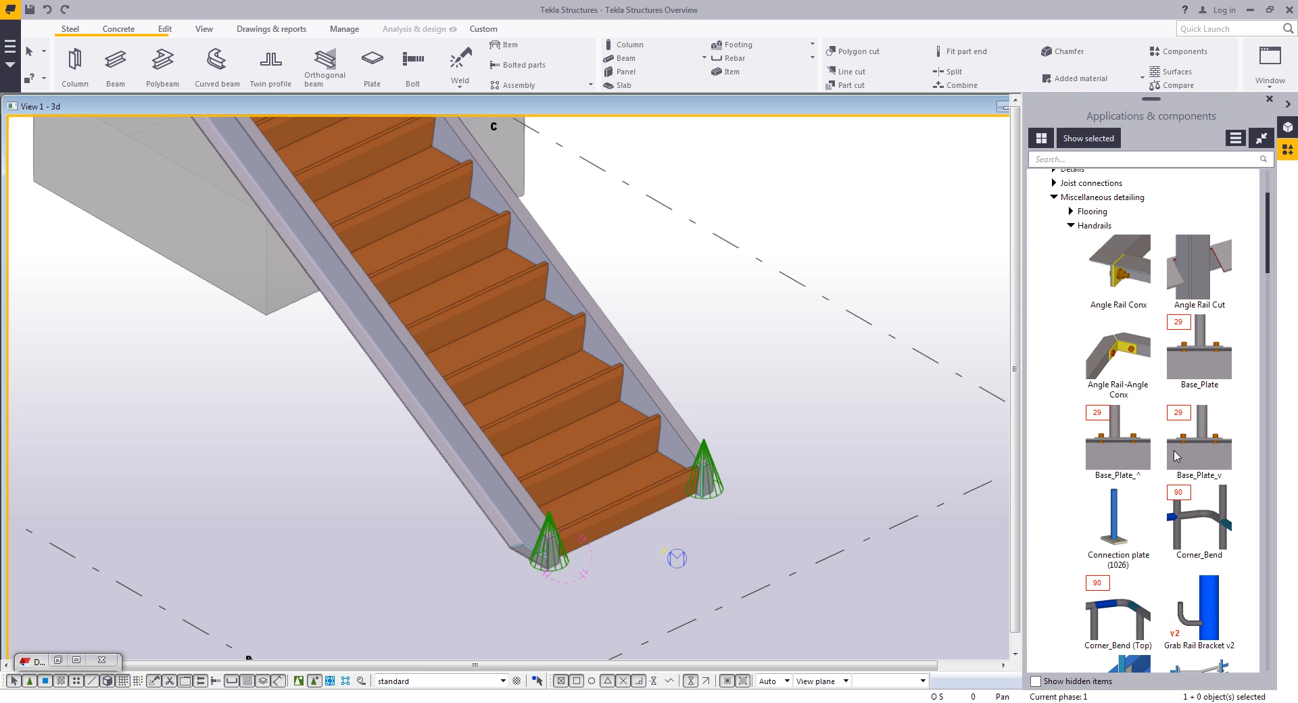
# - Add Stanchions (S76) with the Posts_Up_Stringer settings along the stair's outer stringer by picking the stair parts
pyautogui.scroll(-1, 1172, 473)
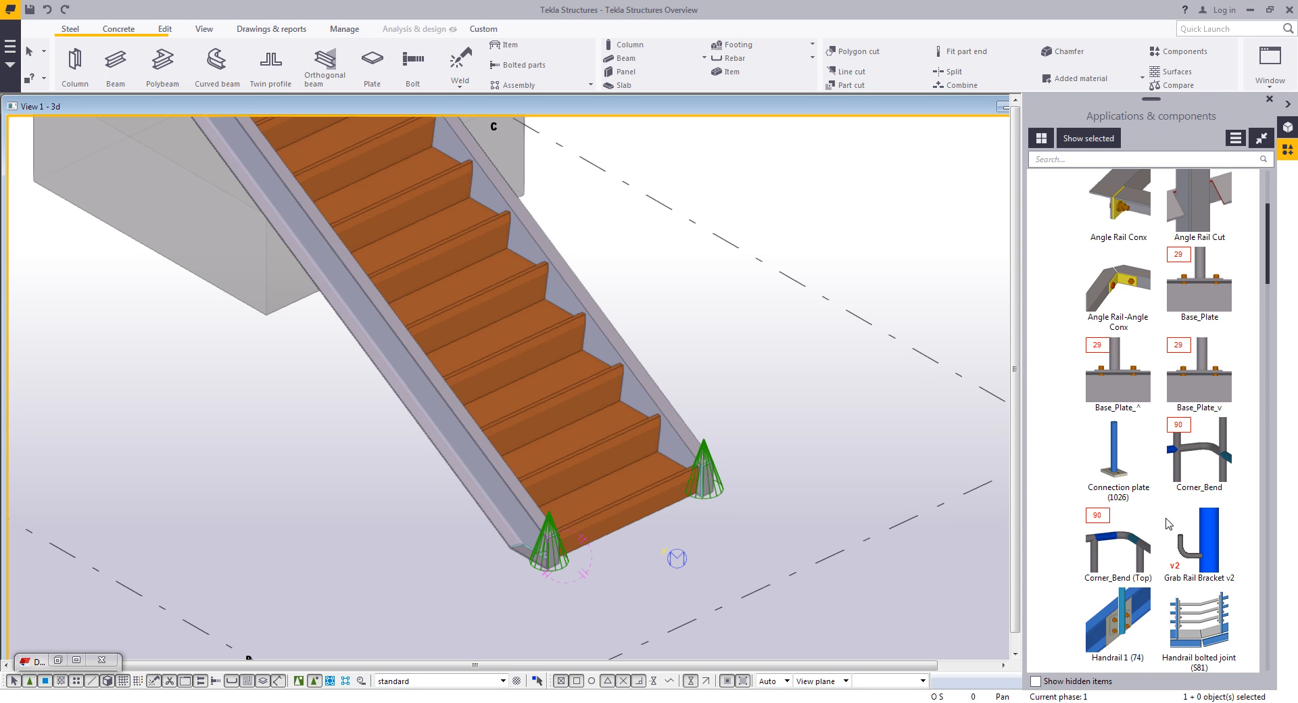
pyautogui.scroll(-3, 1165, 522)
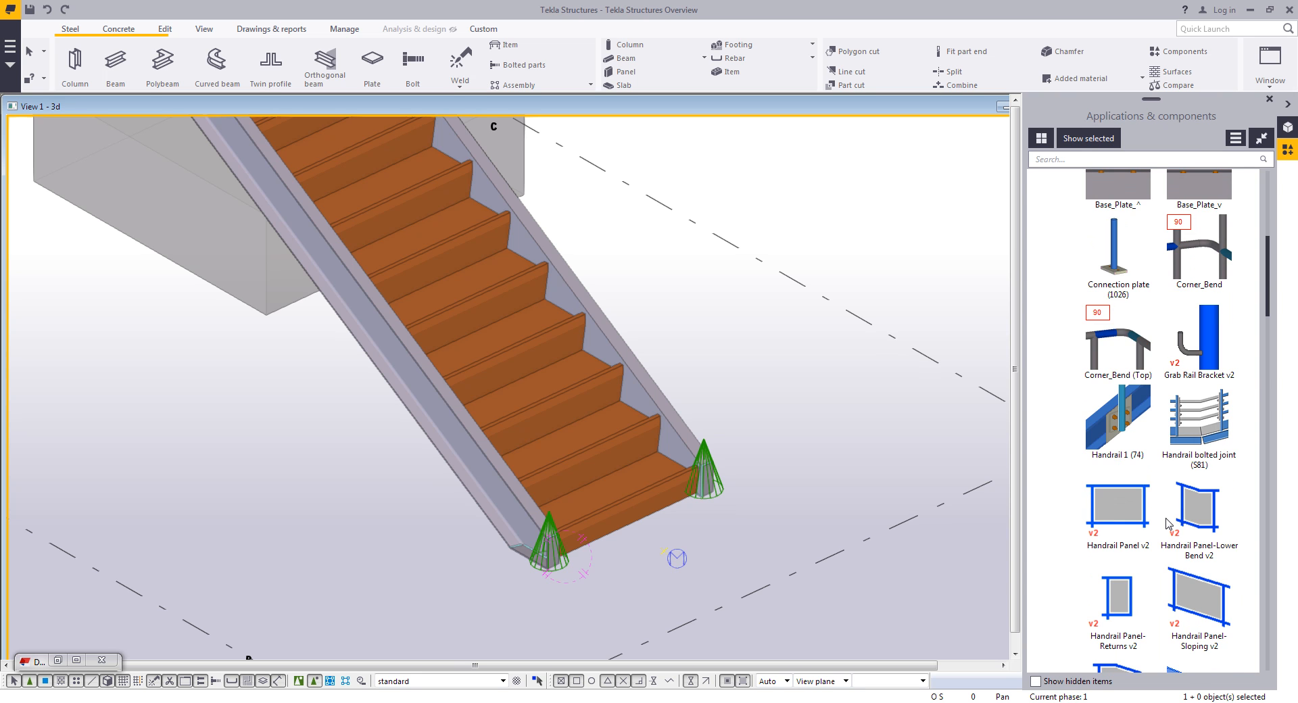
pyautogui.scroll(-6, 1165, 522)
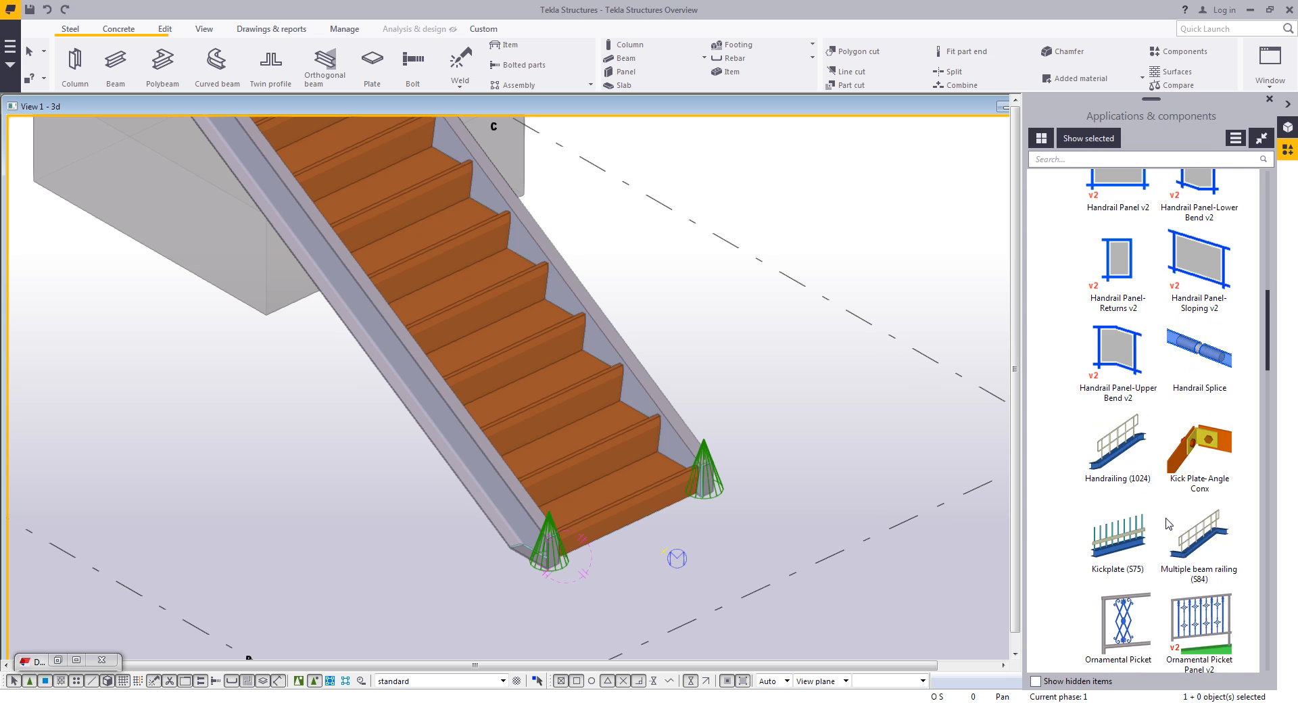
pyautogui.scroll(-8, 1165, 521)
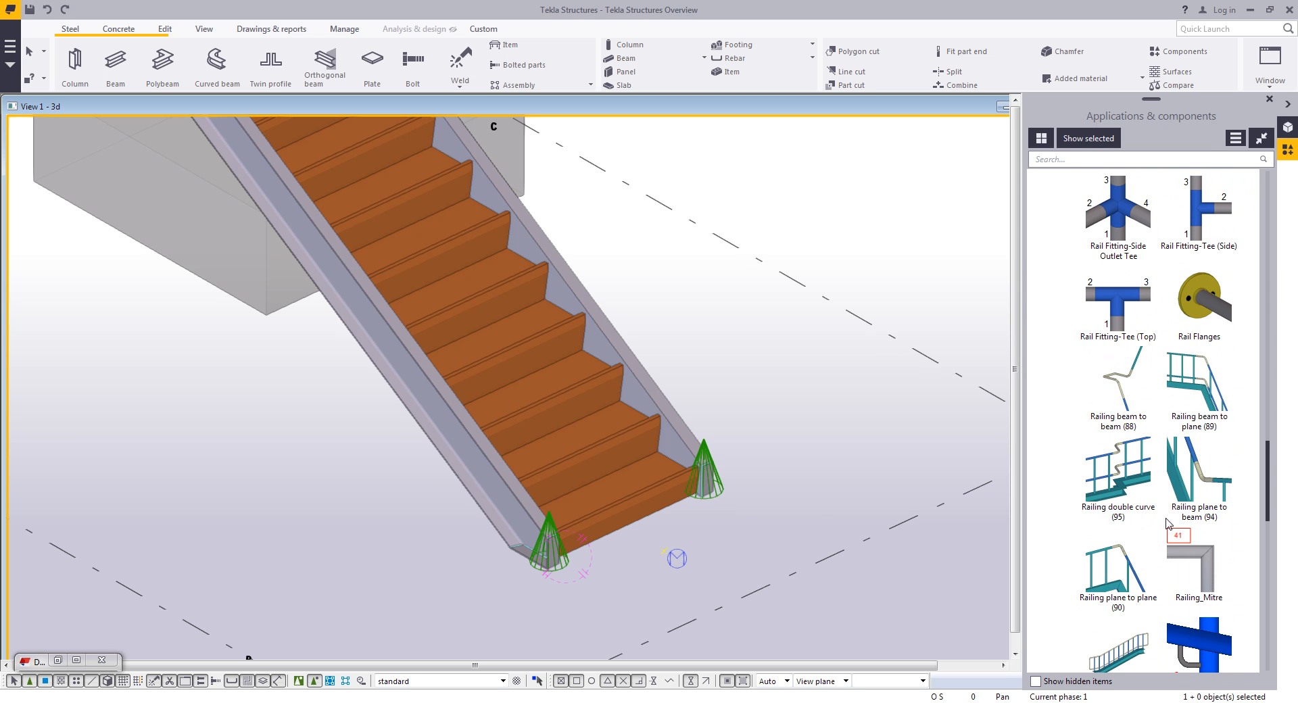
pyautogui.scroll(-8, 1165, 522)
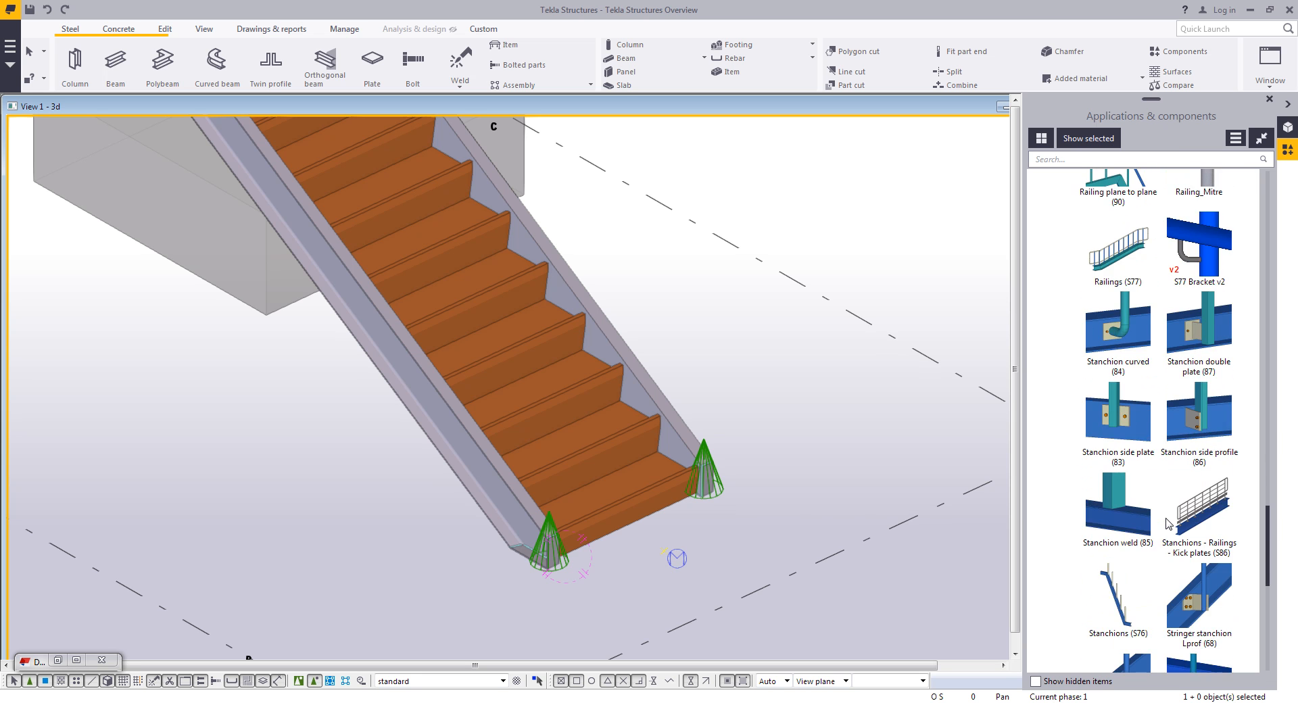
pyautogui.doubleClick(1114, 484)
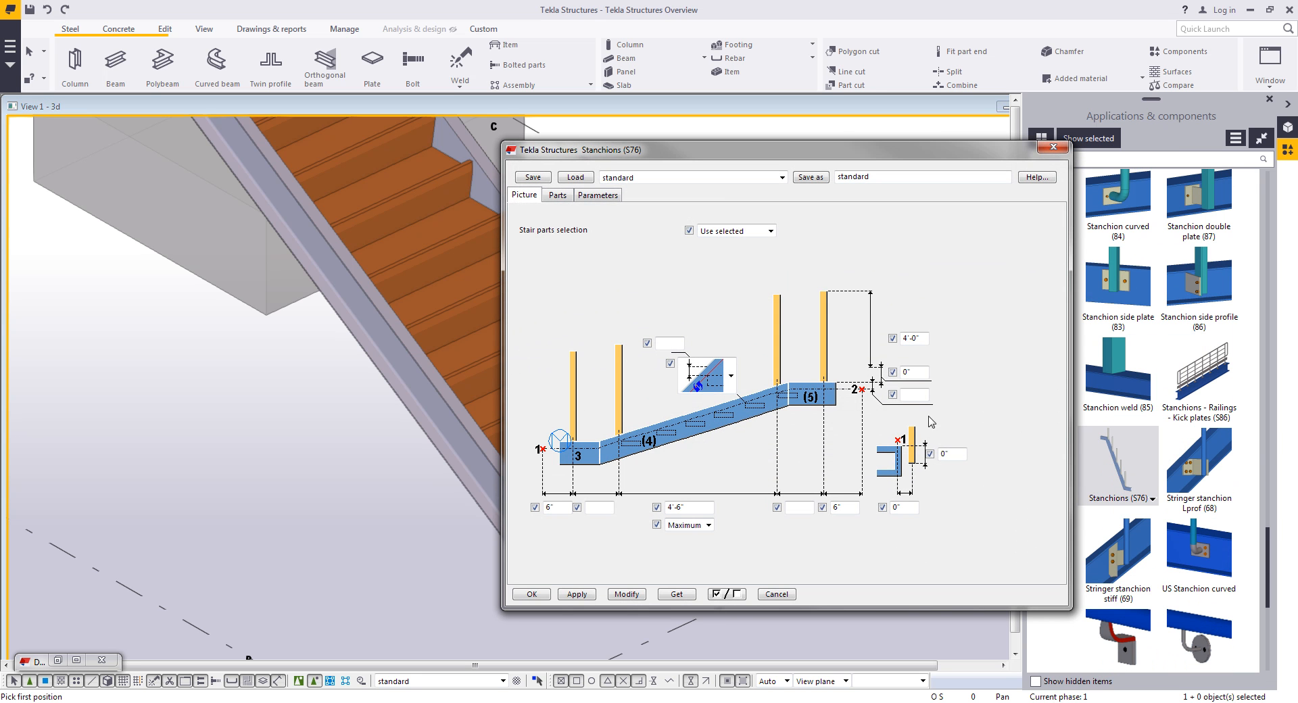
pyautogui.click(691, 177)
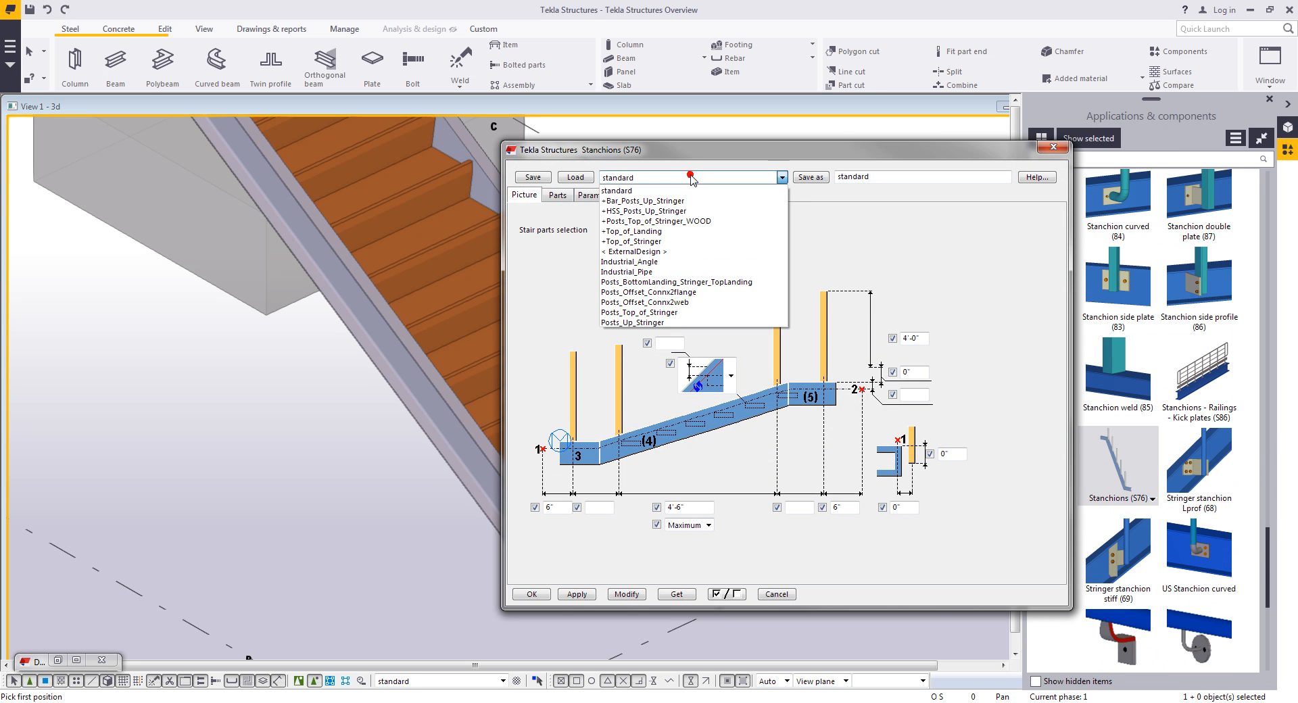
pyautogui.click(639, 323)
pyautogui.click(578, 177)
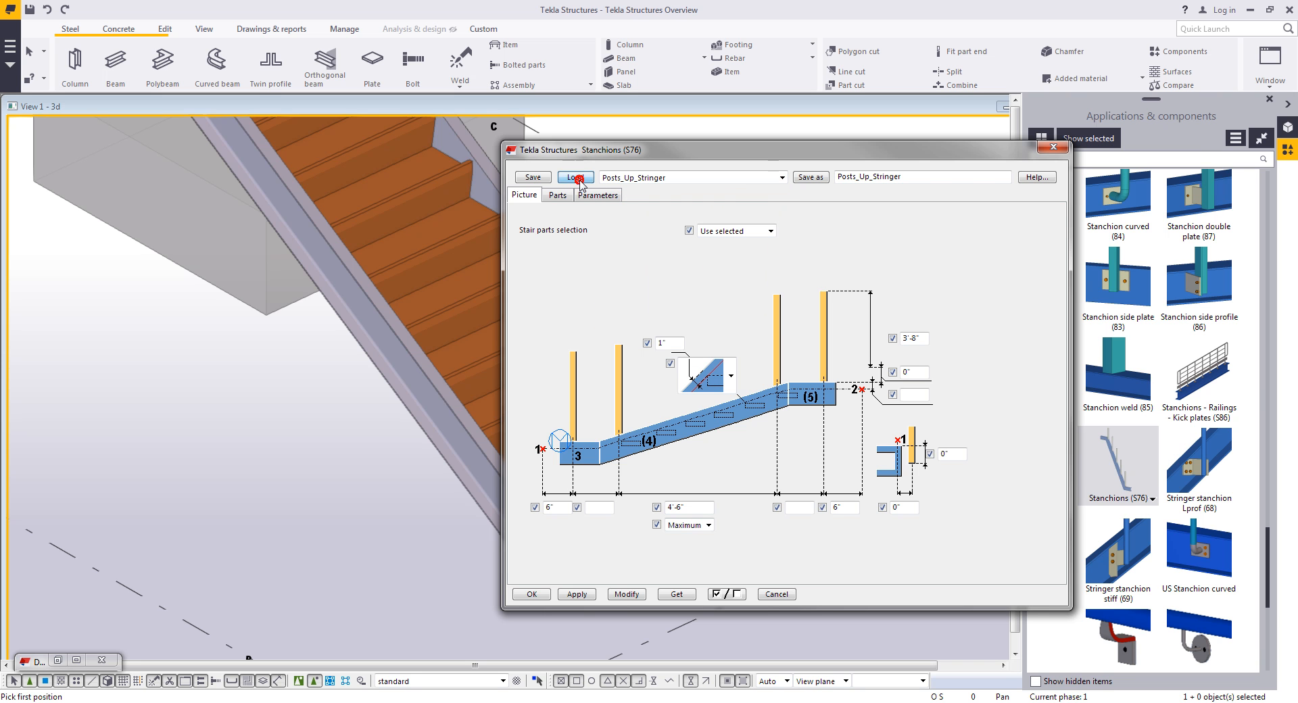
pyautogui.click(531, 594)
pyautogui.scroll(10, 623, 631)
pyautogui.click(677, 472)
pyautogui.scroll(-10, 728, 460)
pyautogui.moveTo(652, 135); pyautogui.dragTo(748, 365, button='middle')
pyautogui.scroll(10, 439, 203)
pyautogui.click(434, 202)
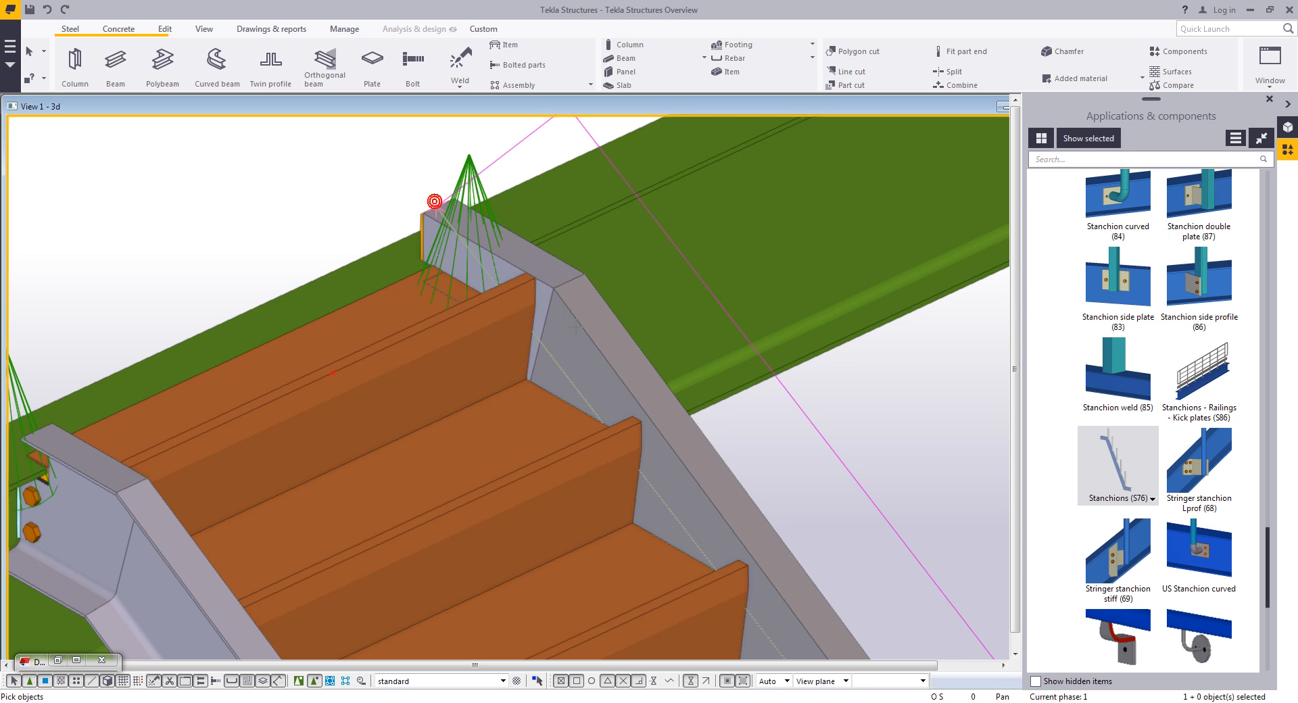
pyautogui.click(579, 330)
pyautogui.click(514, 264)
pyautogui.middleClick(314, 247)
pyautogui.scroll(-5, 342, 252)
pyautogui.scroll(-5, 432, 309)
pyautogui.moveTo(660, 324); pyautogui.dragTo(650, 267, button='middle')
pyautogui.rightClick(675, 298)
pyautogui.click(691, 306)
pyautogui.click(686, 343)
pyautogui.scroll(-2, 699, 332)
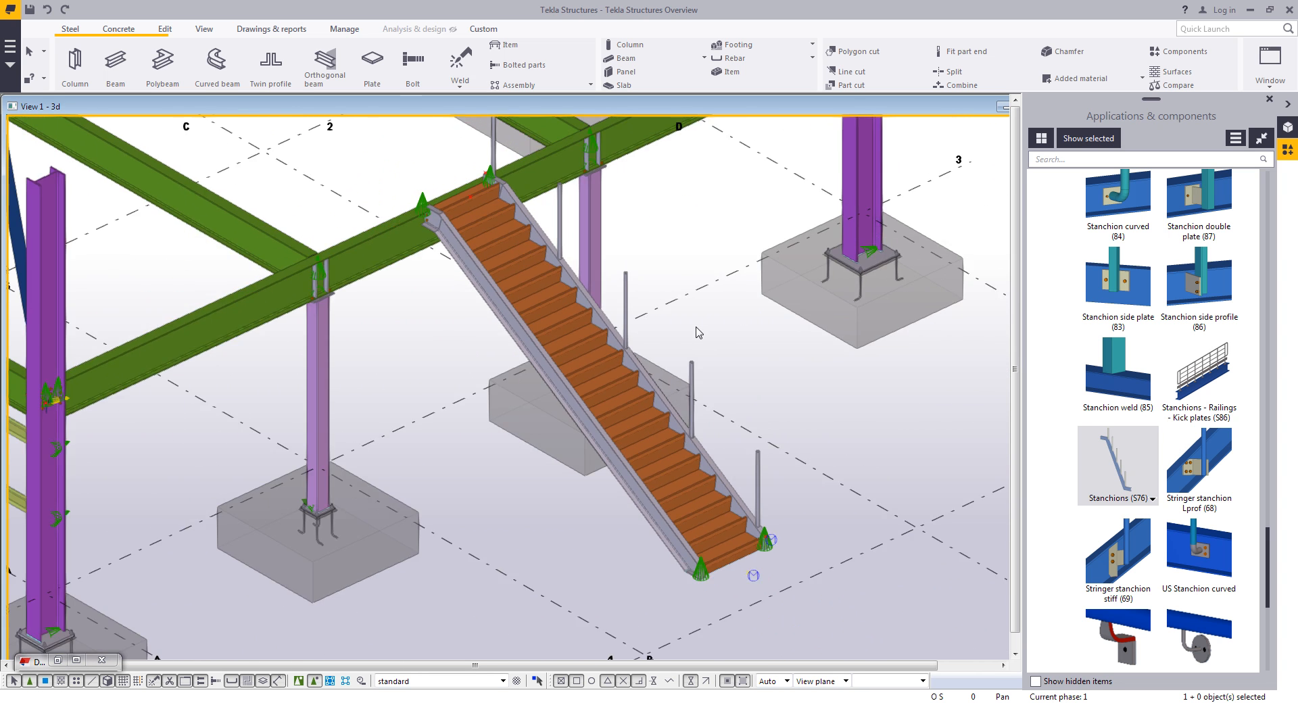
# - Set the stanchions' connection to Pre-defined settings with Base Plate (29) and modify them
pyautogui.scroll(3, 701, 338)
pyautogui.scroll(2, 746, 486)
pyautogui.scroll(2, 745, 486)
pyautogui.scroll(3, 743, 452)
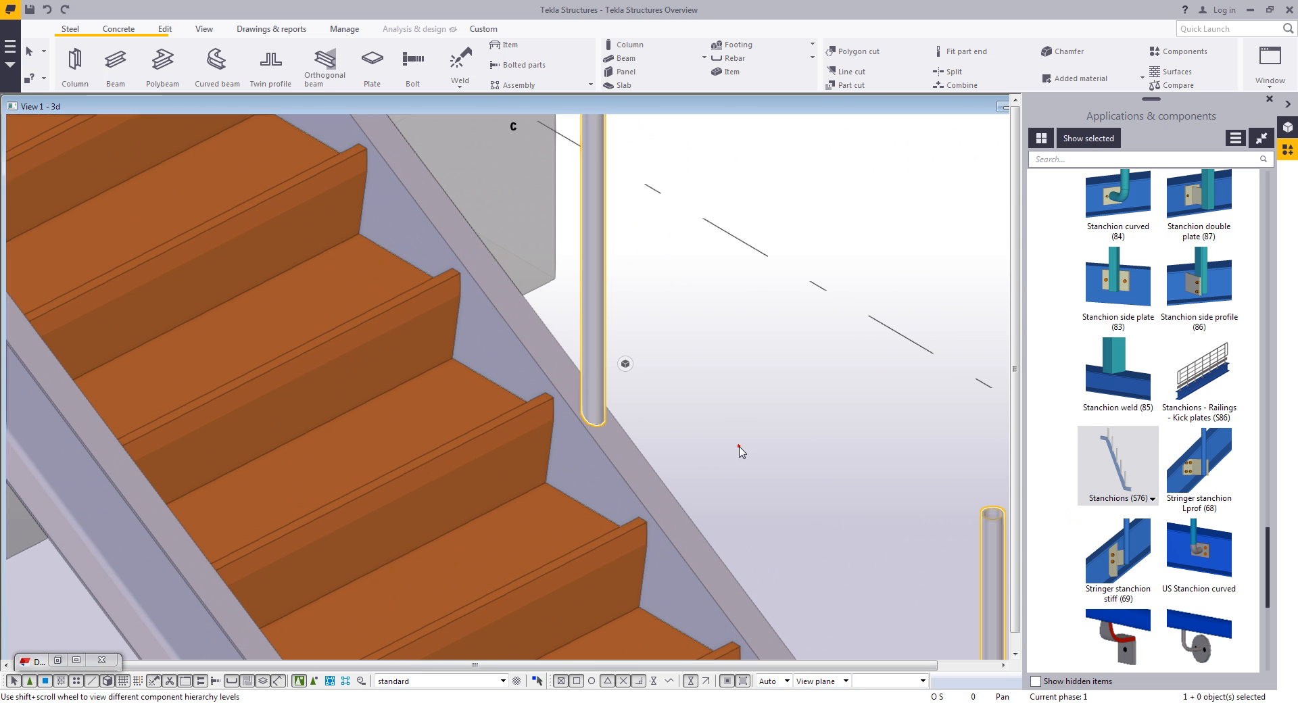
pyautogui.doubleClick(595, 333)
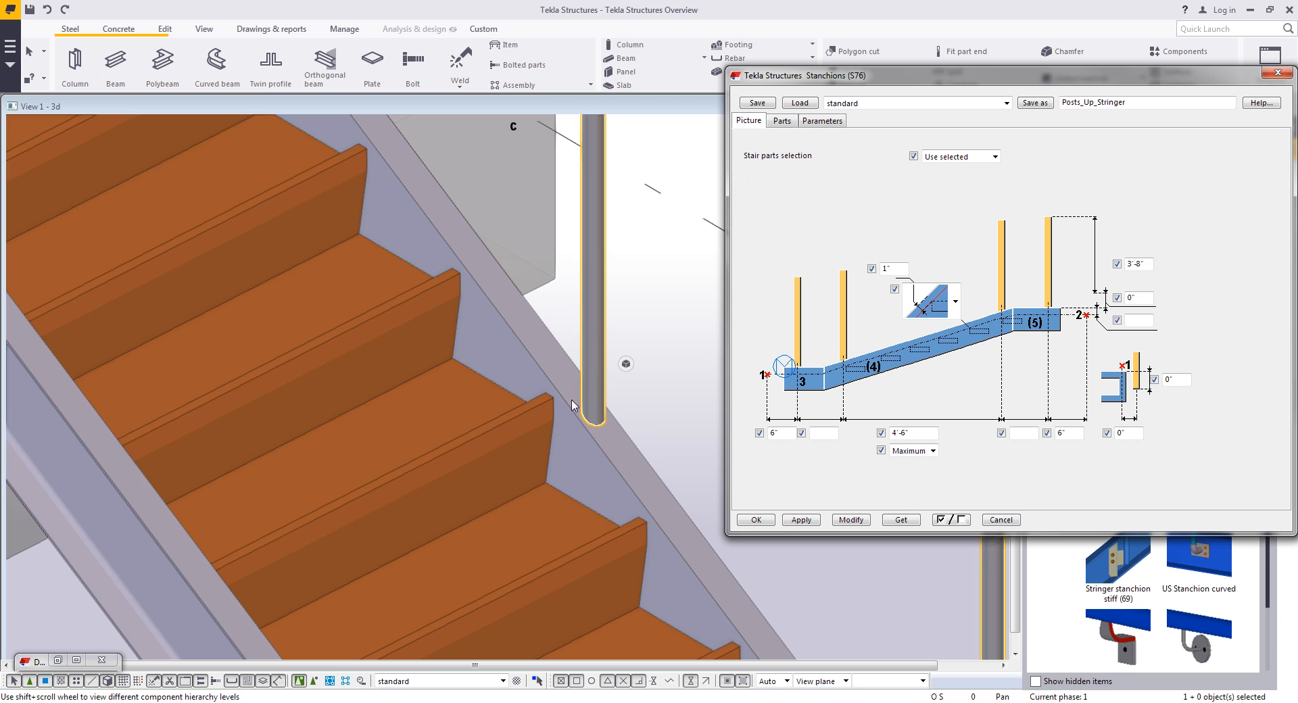
pyautogui.click(830, 125)
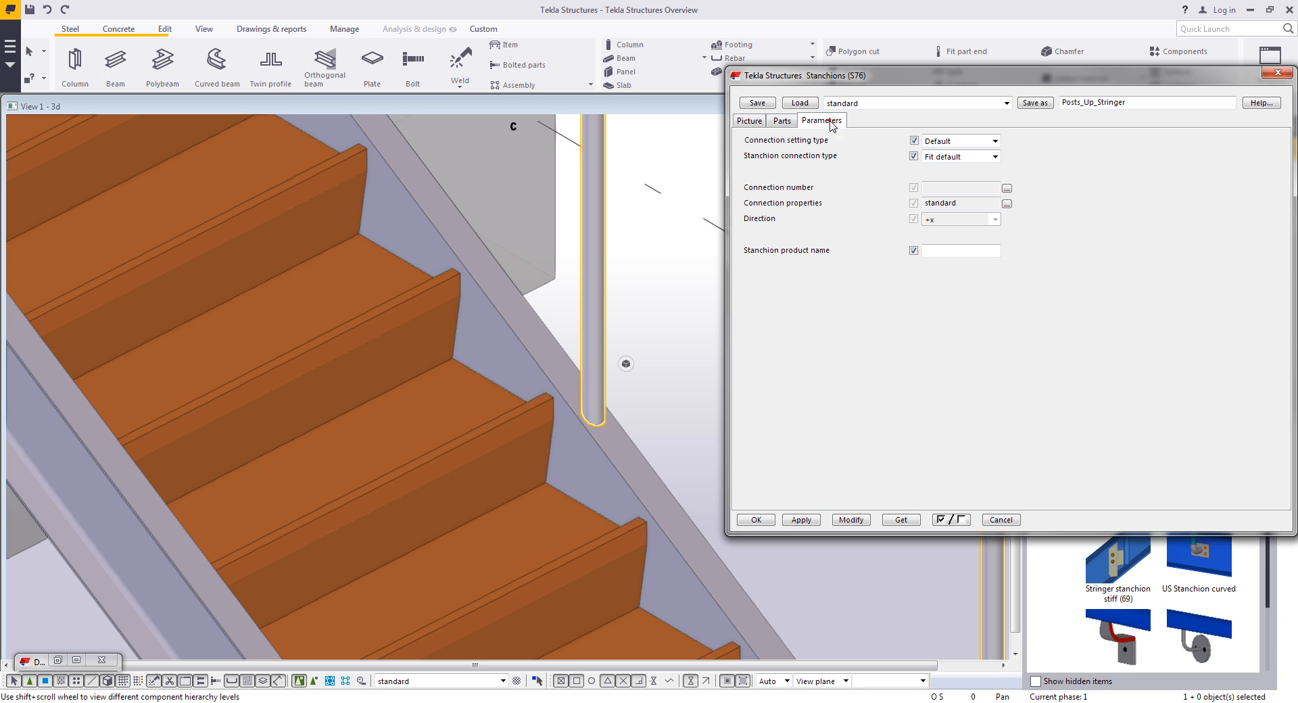
pyautogui.click(980, 142)
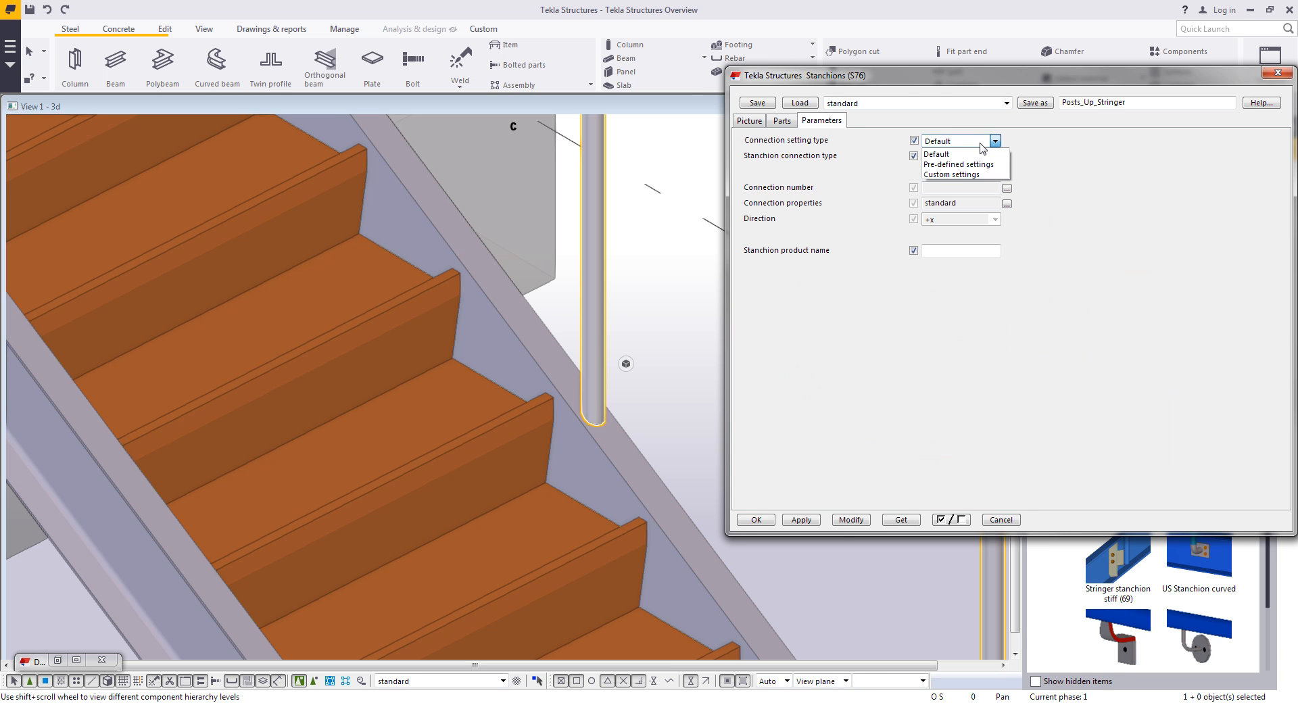
pyautogui.click(951, 175)
pyautogui.click(965, 141)
pyautogui.click(956, 165)
pyautogui.click(962, 156)
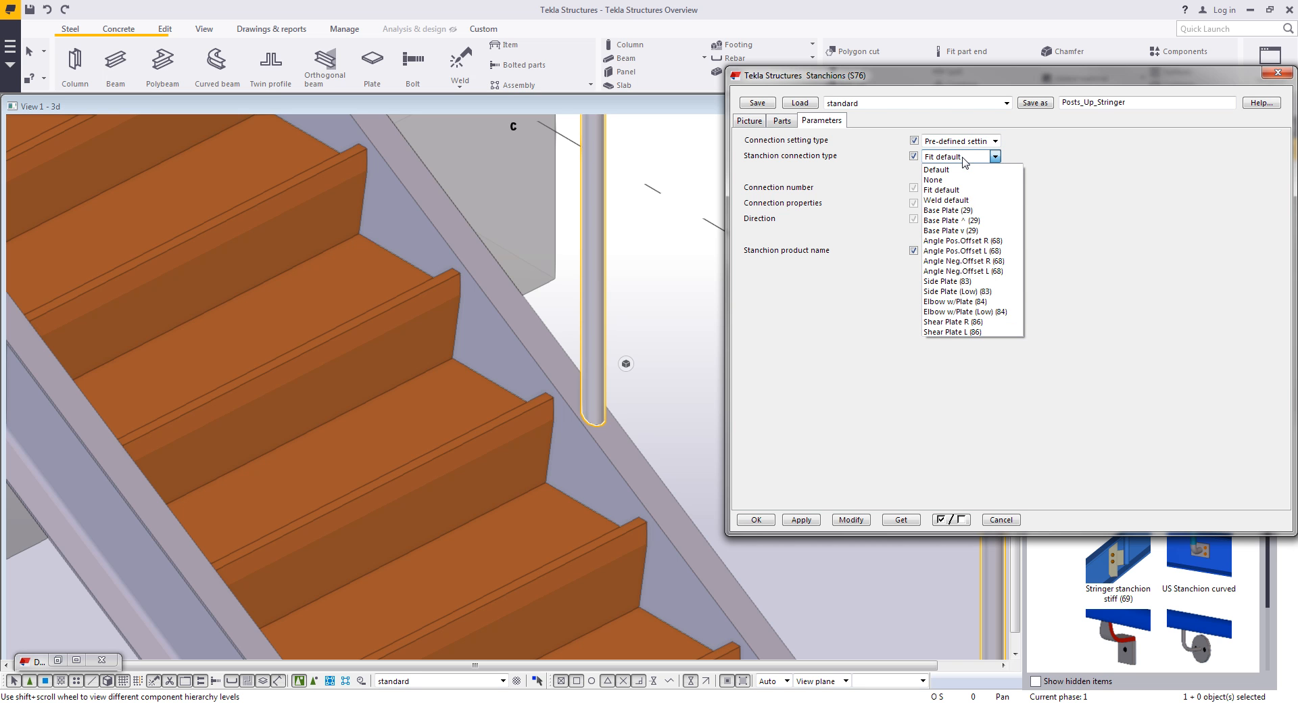
pyautogui.click(946, 210)
pyautogui.click(851, 519)
pyautogui.click(660, 419)
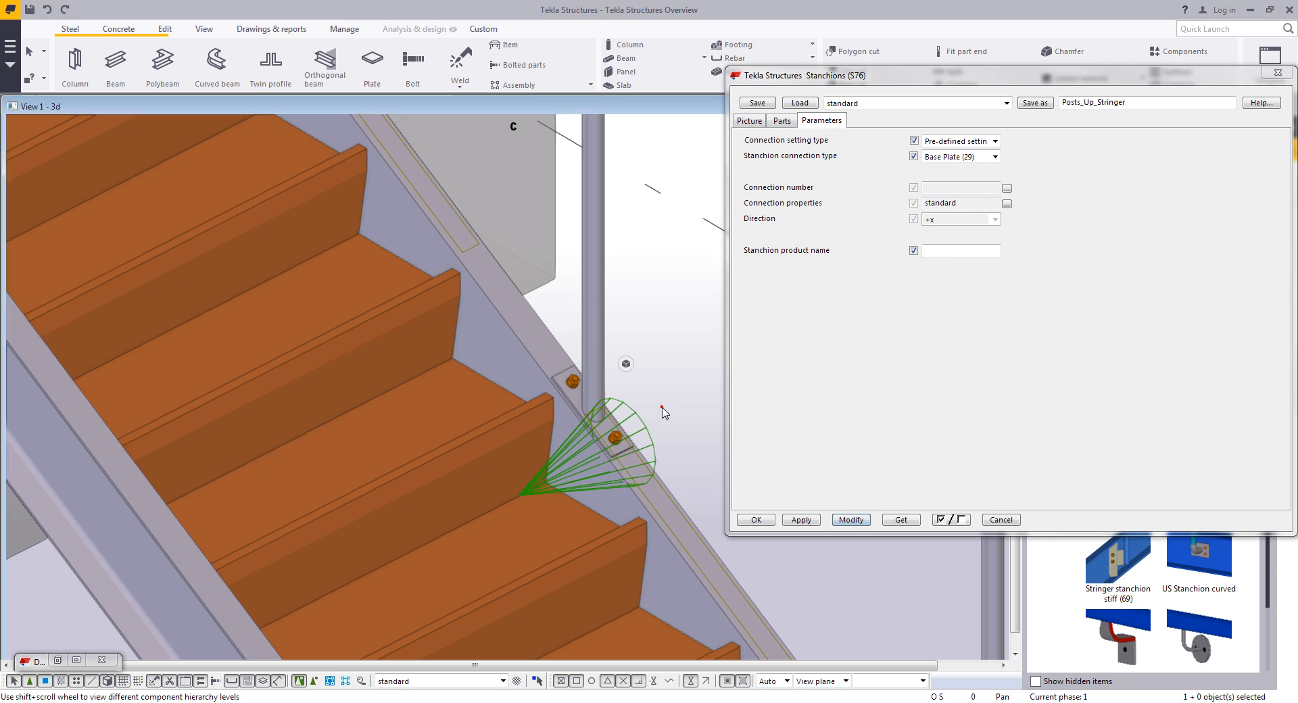
pyautogui.scroll(4, 642, 440)
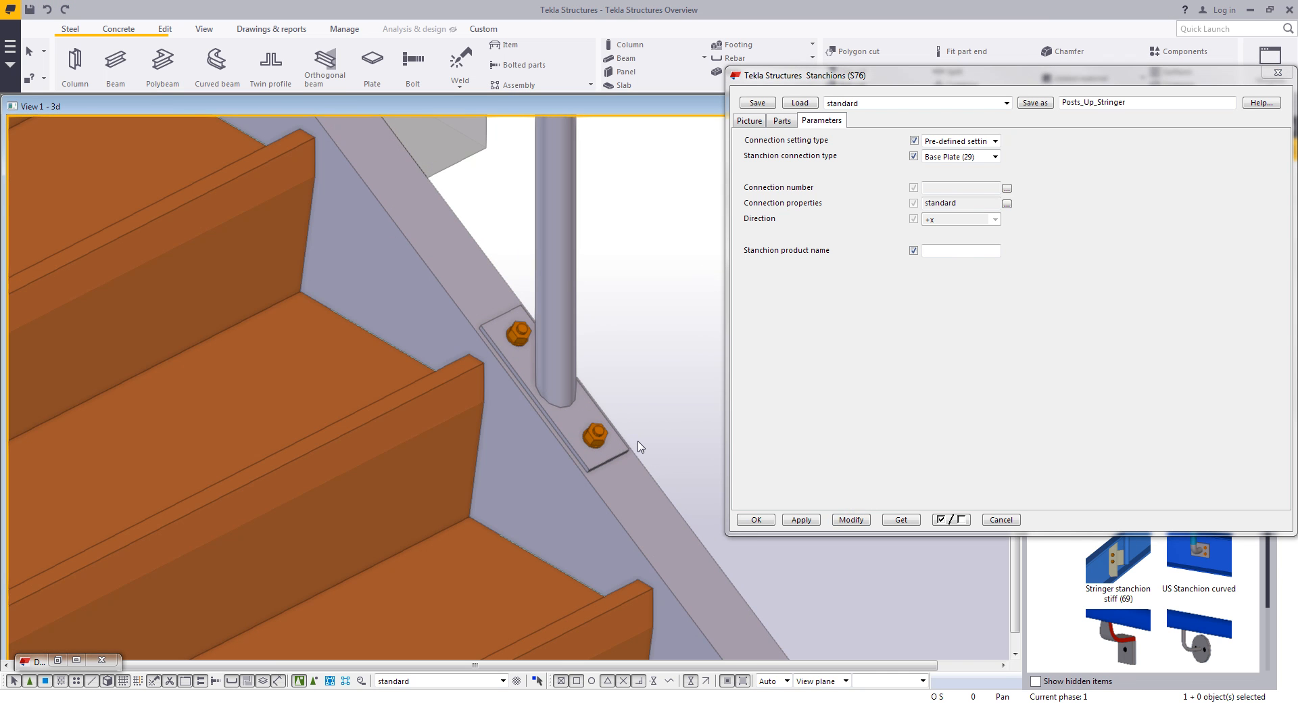
pyautogui.scroll(-2, 604, 357)
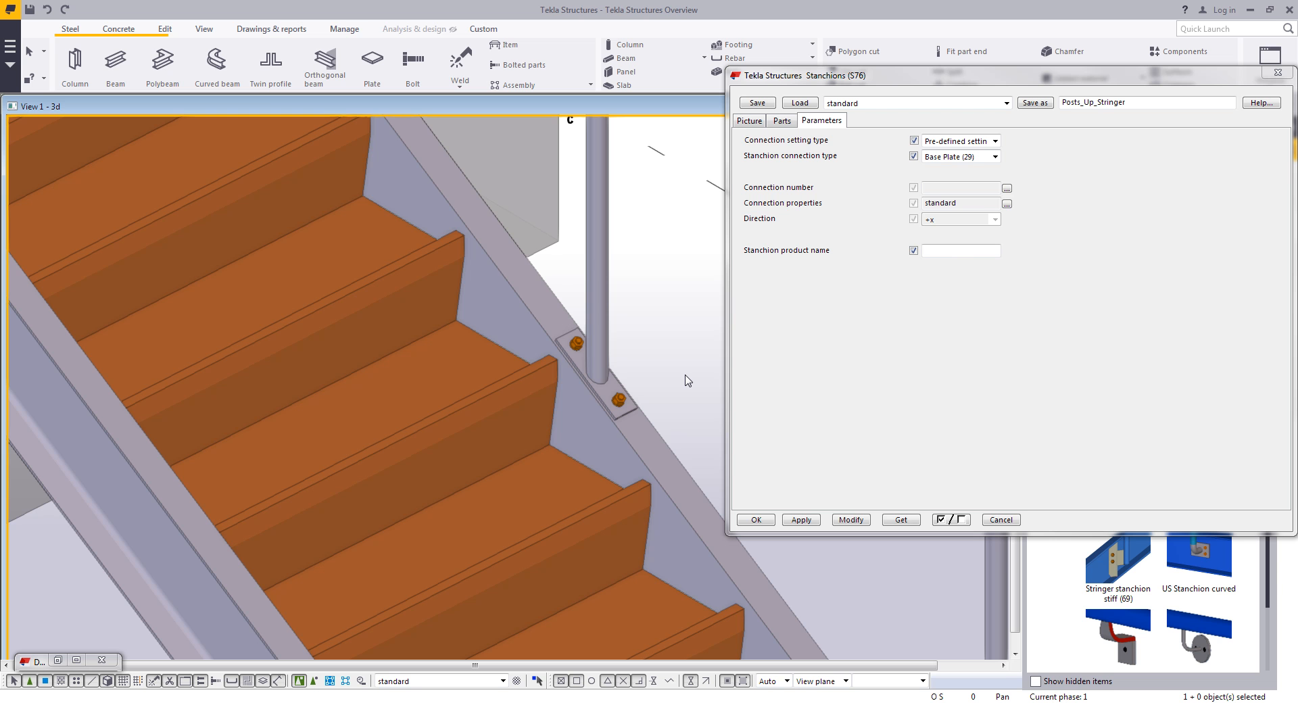
pyautogui.scroll(-5, 683, 364)
pyautogui.scroll(2, 640, 388)
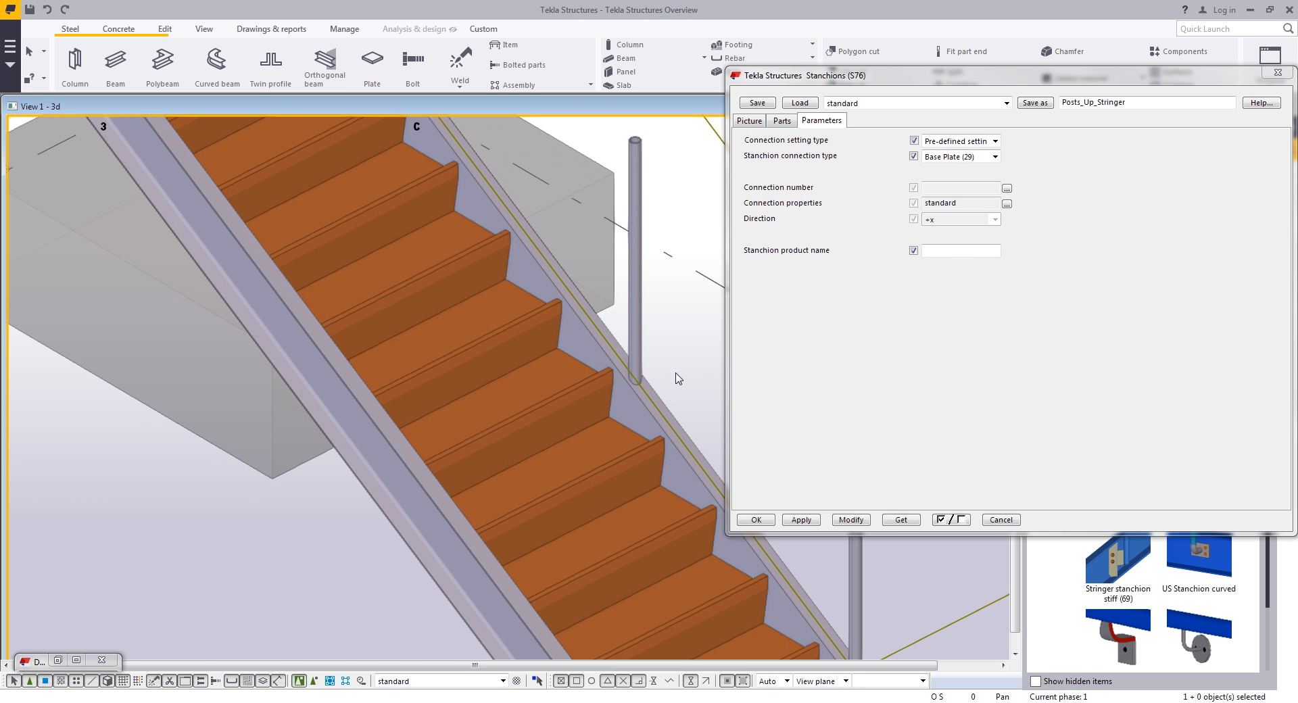
pyautogui.scroll(-5, 679, 379)
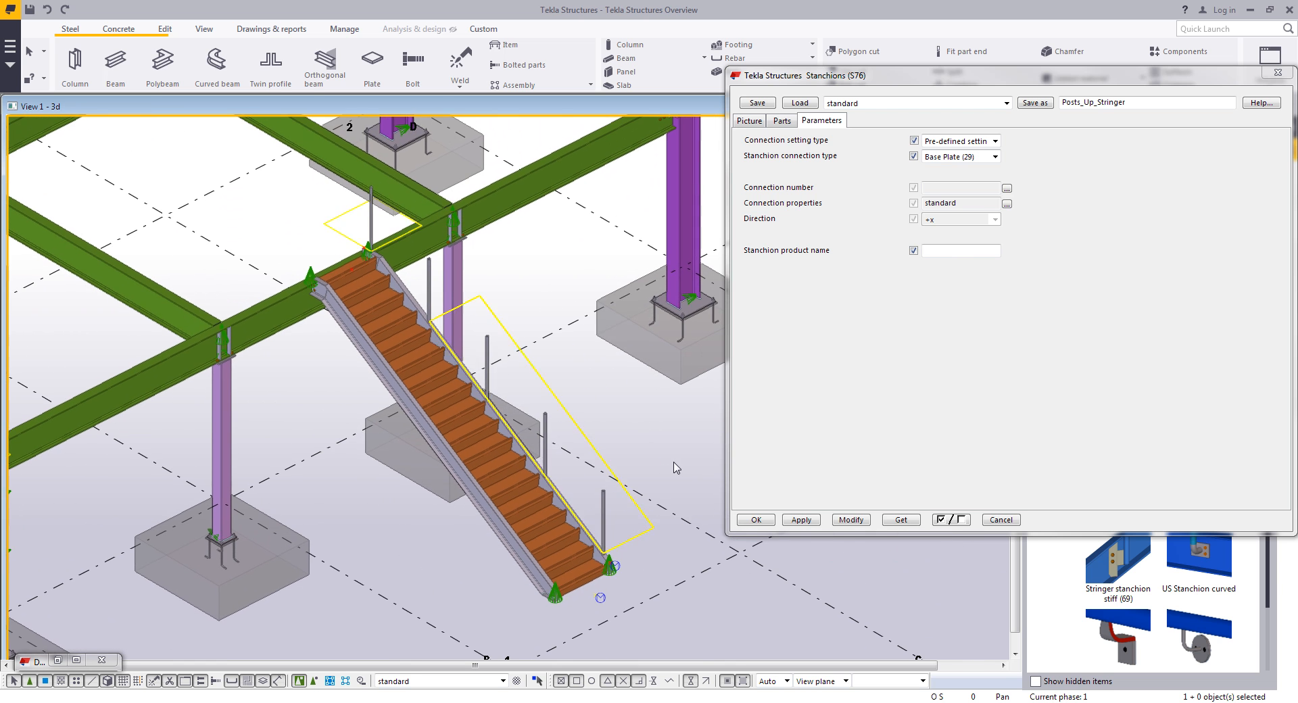
pyautogui.click(755, 521)
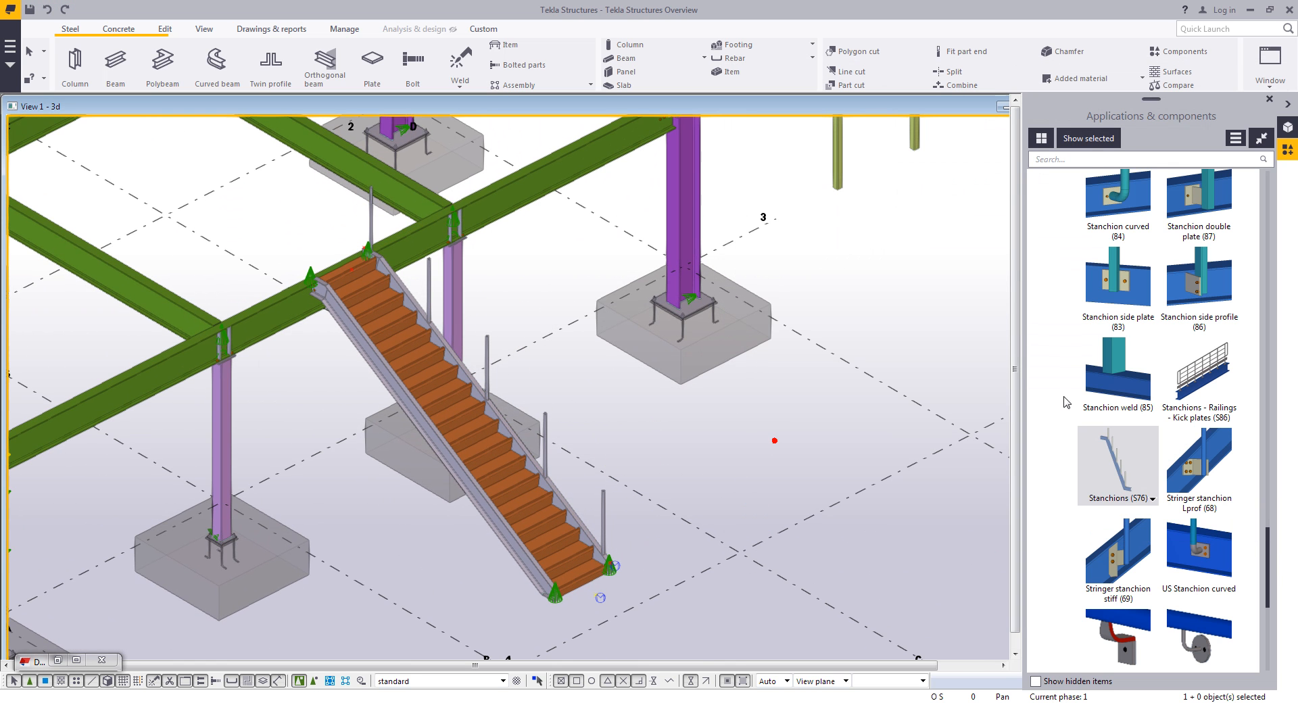
# - Add Railings (S77) with the PicketRails_Up_Stringer_wBottomReturn settings, picking the five stair stanchions in order
pyautogui.scroll(2, 1063, 444)
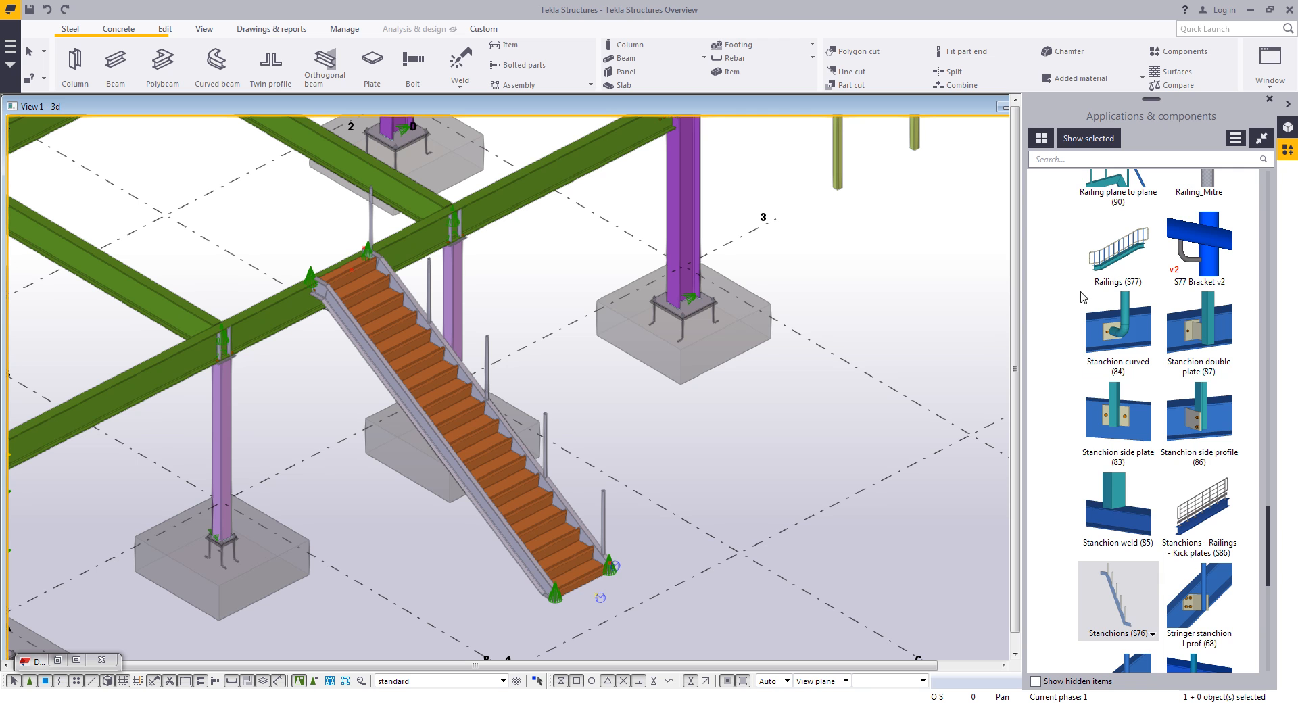
pyautogui.doubleClick(1114, 259)
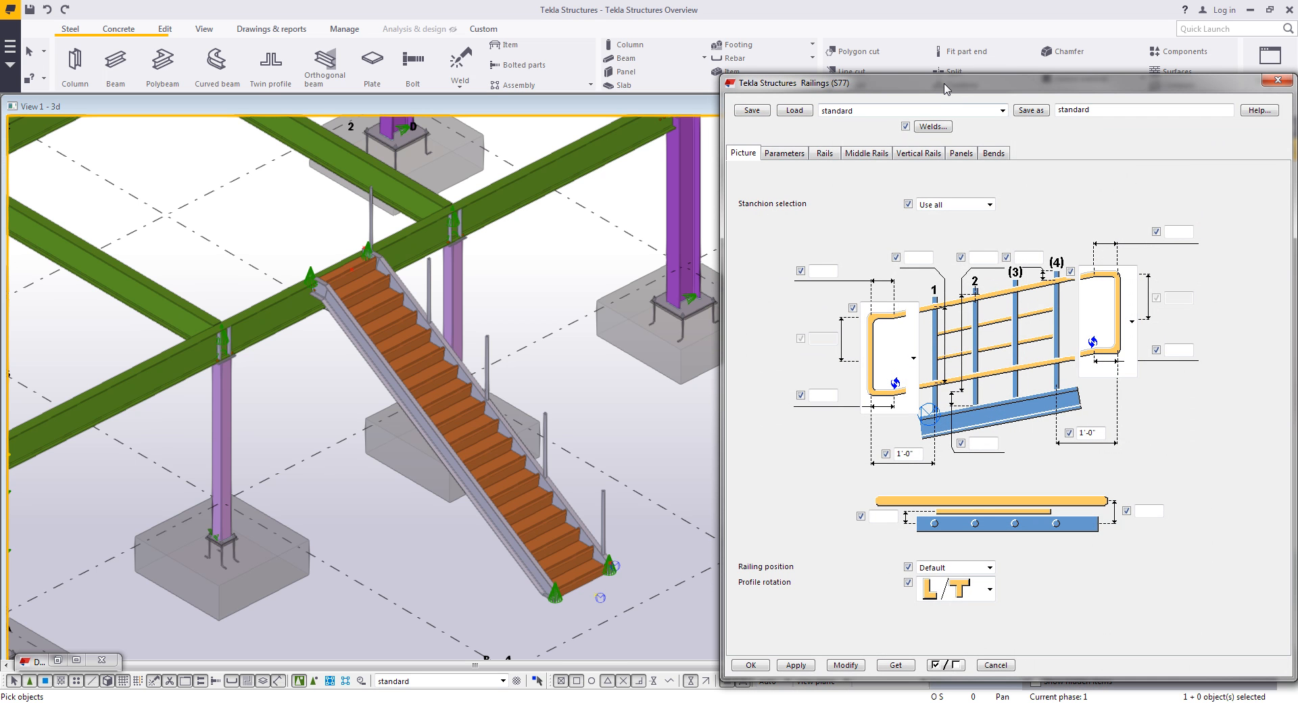
pyautogui.click(913, 112)
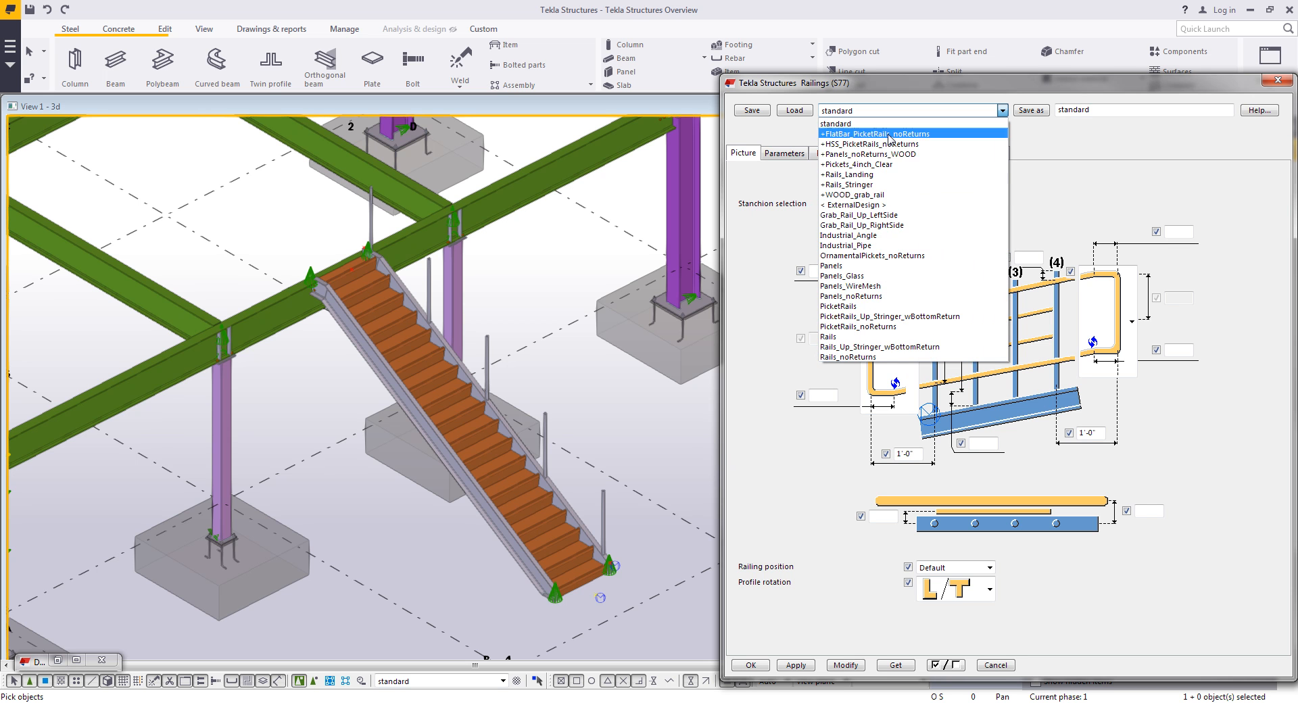
pyautogui.click(855, 316)
pyautogui.click(791, 110)
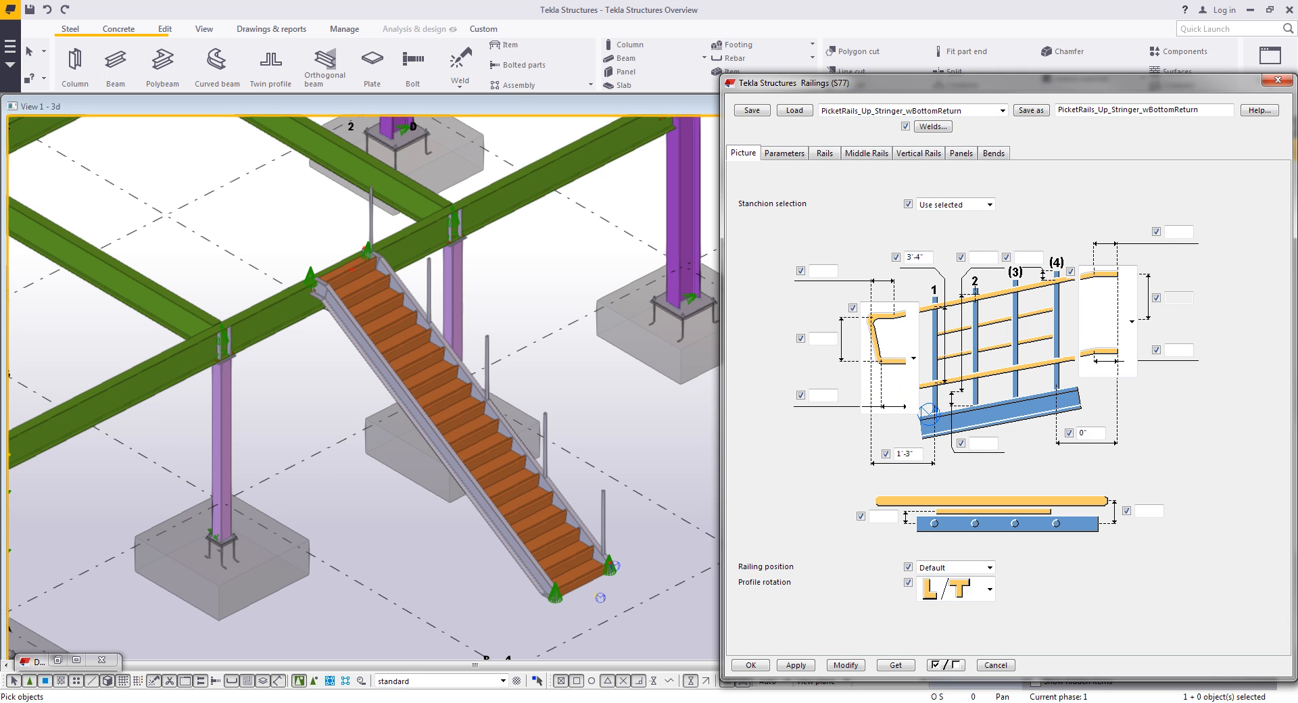
pyautogui.click(791, 666)
pyautogui.click(604, 514)
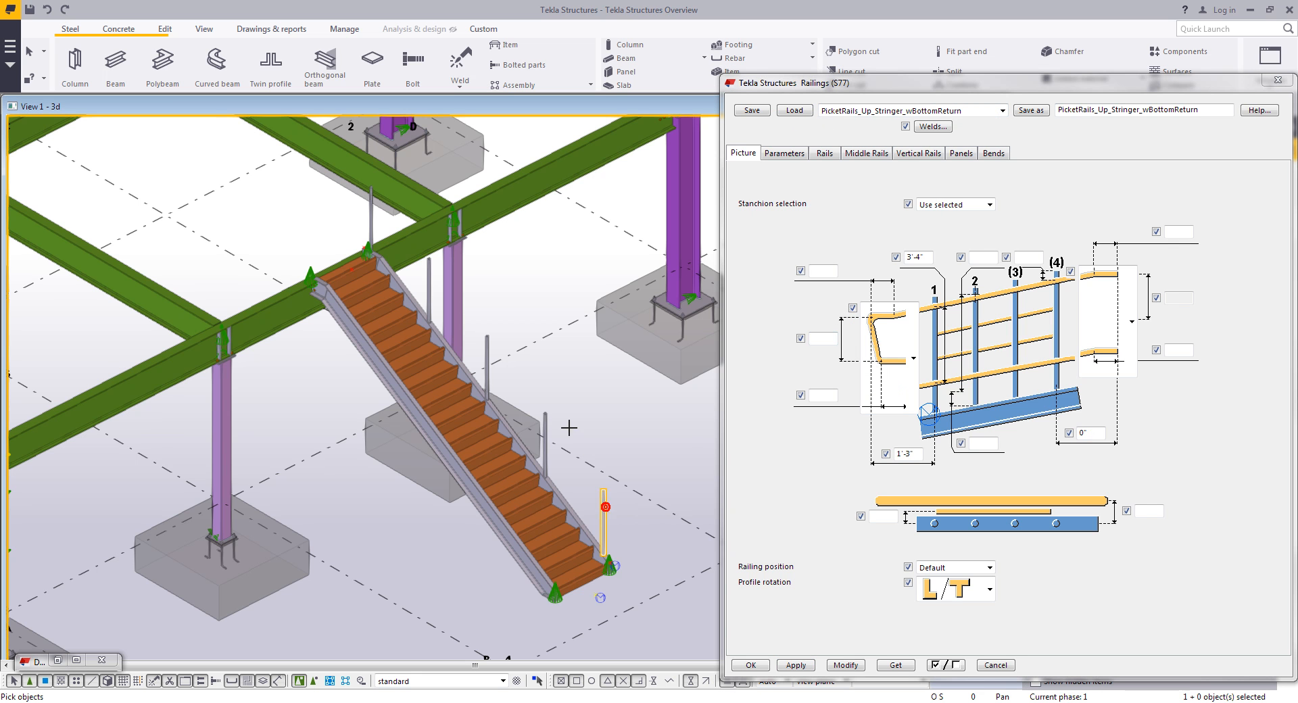
pyautogui.keyDown('ctrl'); pyautogui.click(545, 443); pyautogui.keyUp('ctrl')
pyautogui.keyDown('ctrl'); pyautogui.click(487, 365); pyautogui.keyUp('ctrl')
pyautogui.keyDown('ctrl'); pyautogui.click(429, 278); pyautogui.keyUp('ctrl')
pyautogui.click(370, 228)
pyautogui.rightClick(600, 395)
pyautogui.click(616, 399)
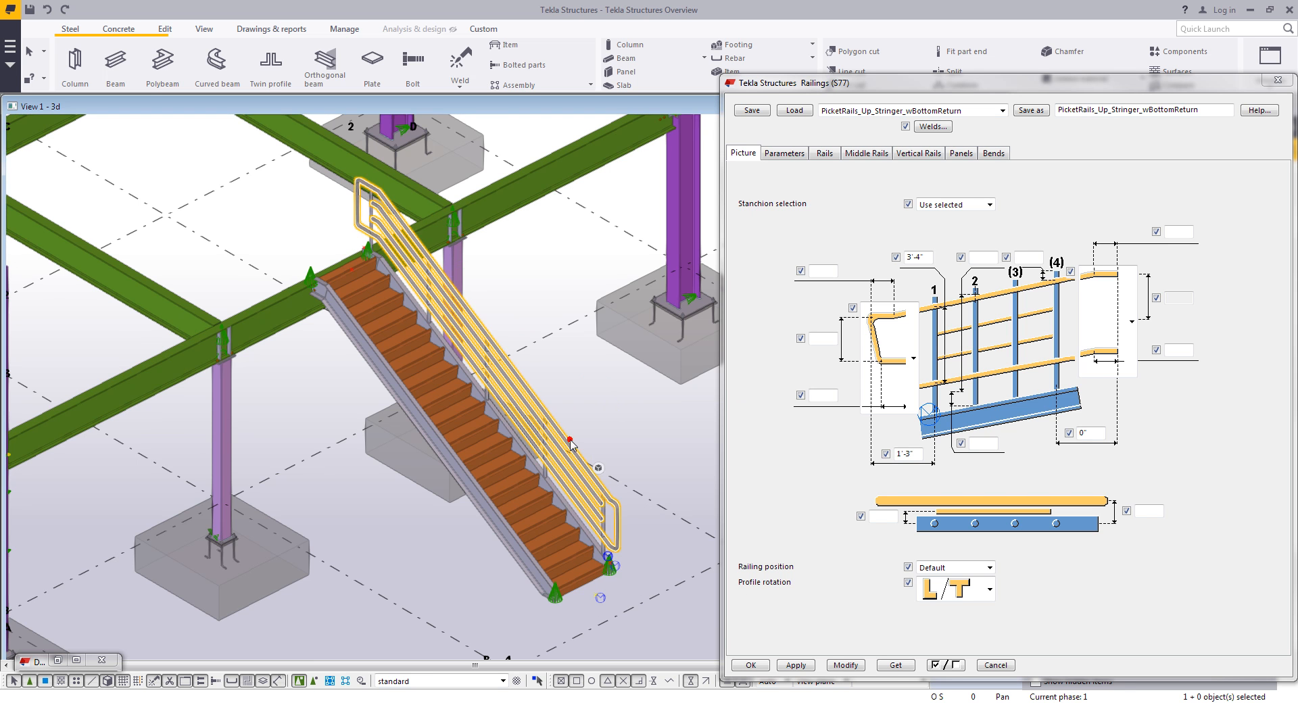
pyautogui.click(853, 668)
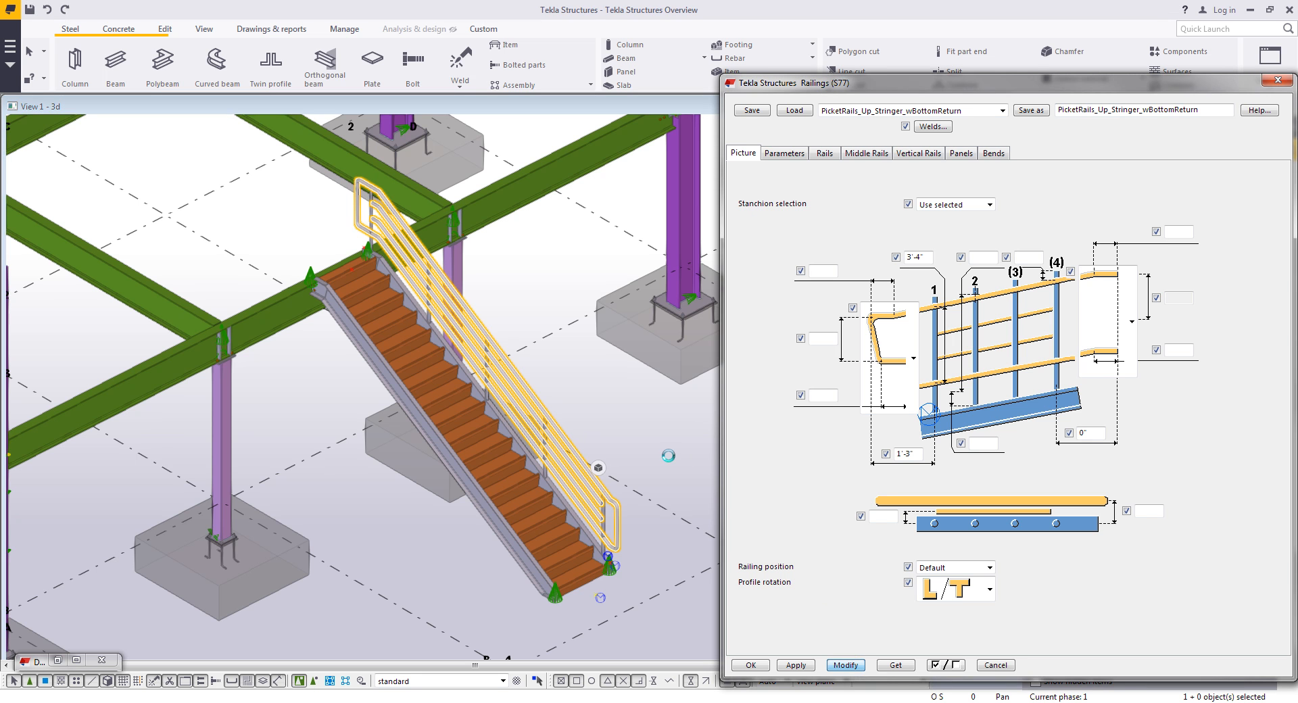
pyautogui.scroll(6, 603, 532)
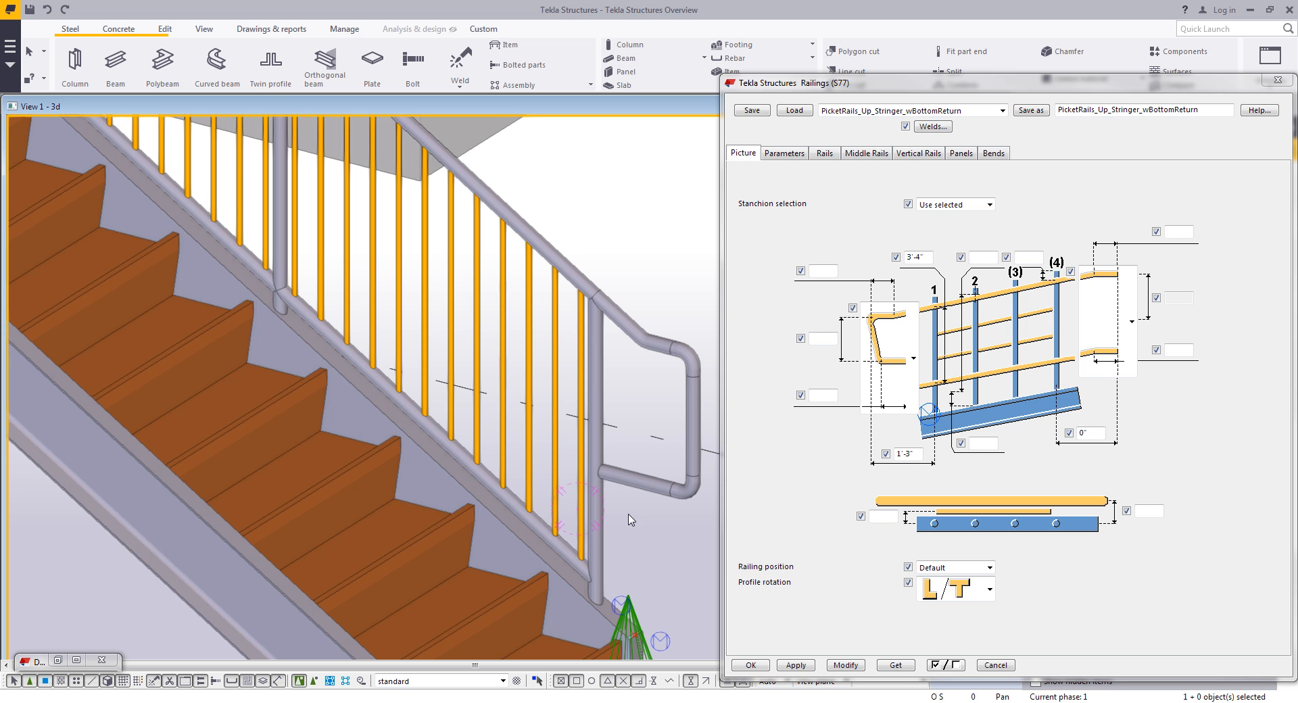
pyautogui.doubleClick(600, 512)
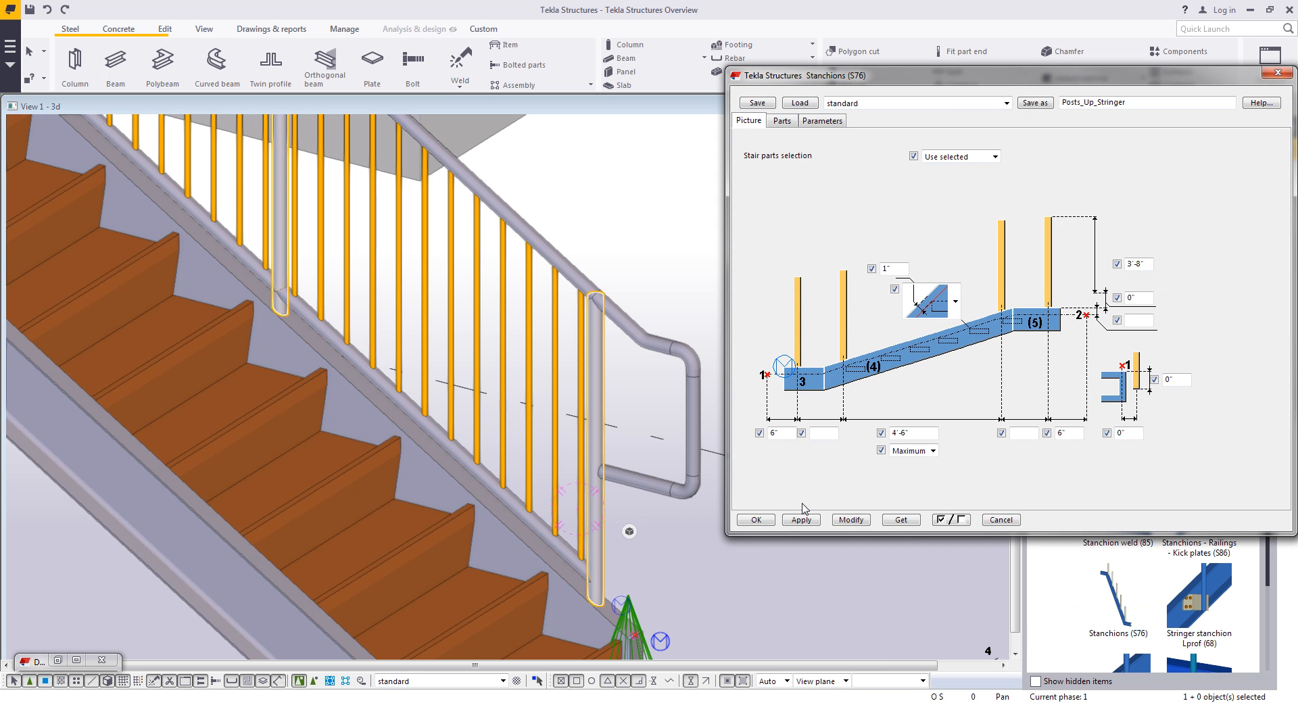
pyautogui.click(1000, 519)
# - Open the stair railing's properties and set the vertical rail spacing to Equal between faces, then modify the railing
pyautogui.doubleClick(678, 492)
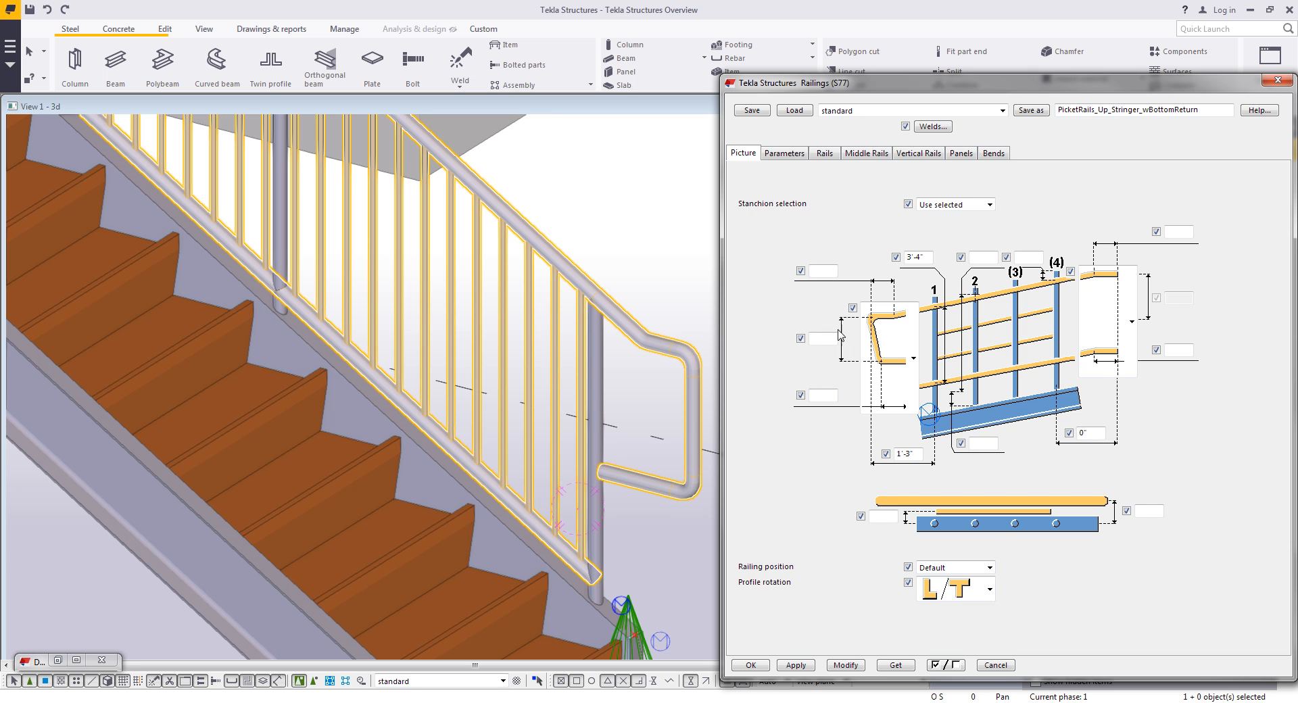
pyautogui.click(873, 154)
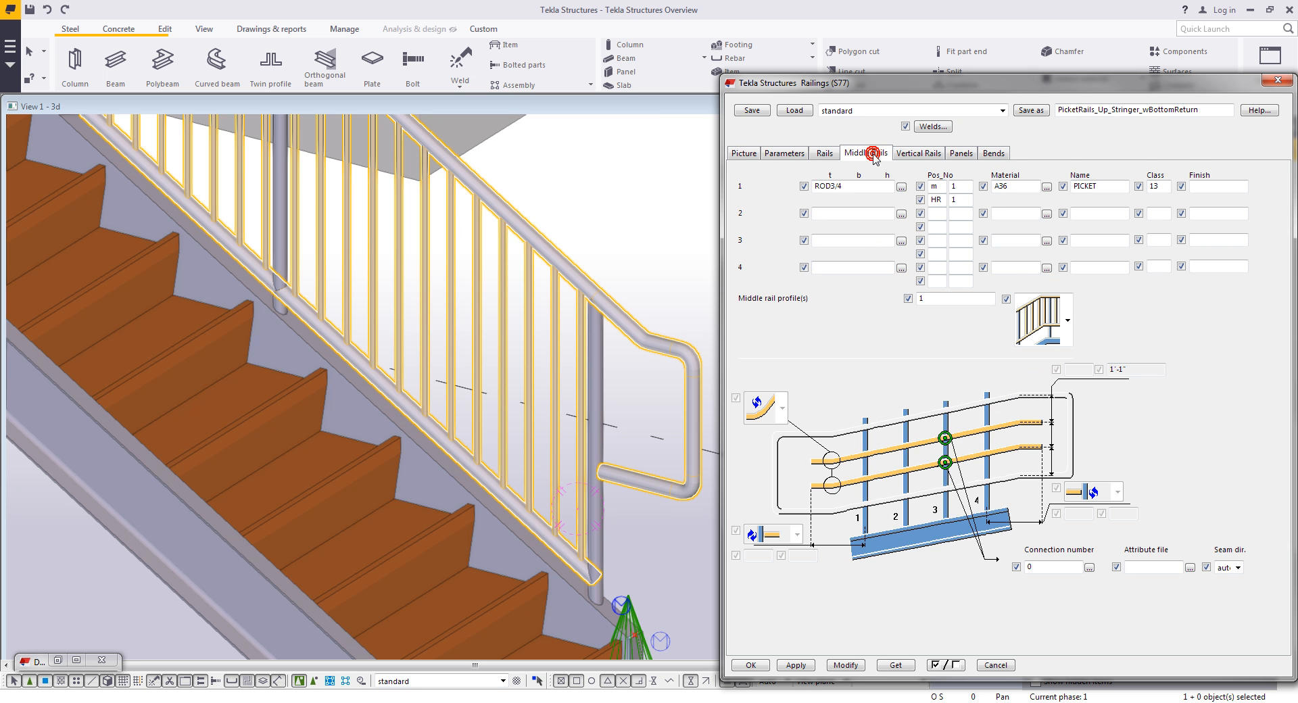
pyautogui.click(915, 154)
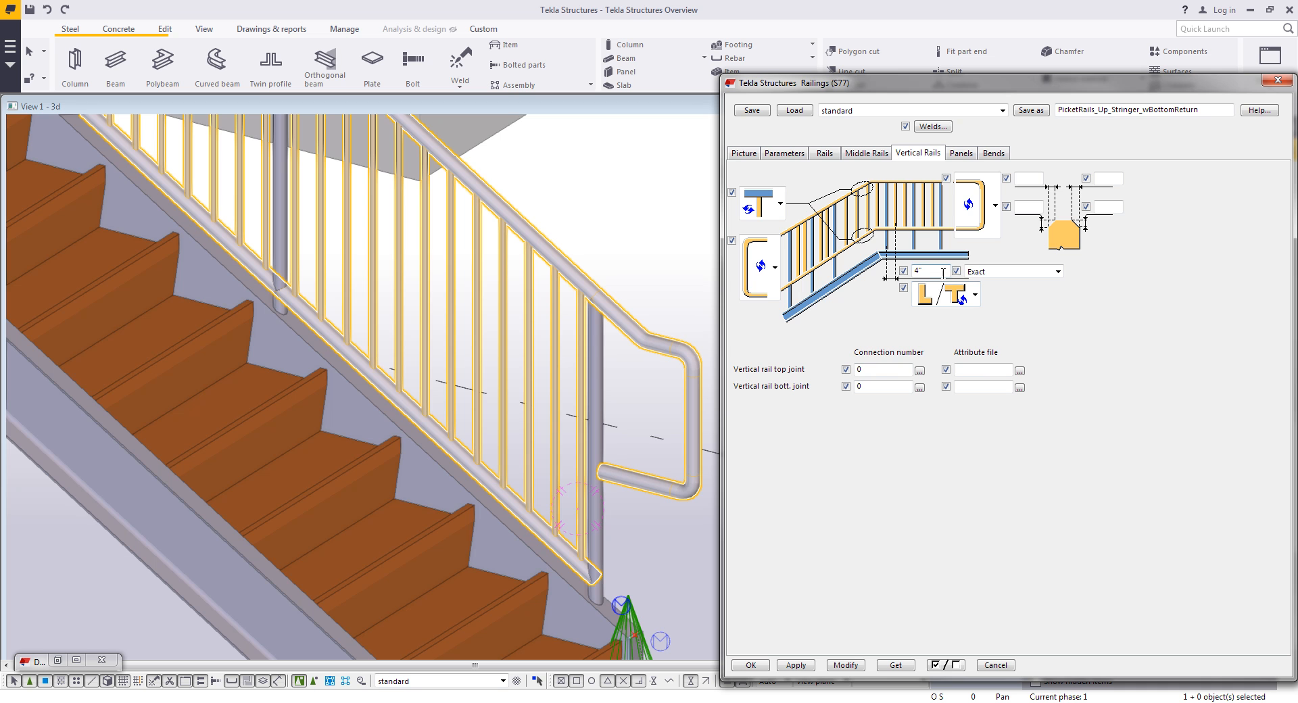
pyautogui.doubleClick(941, 271)
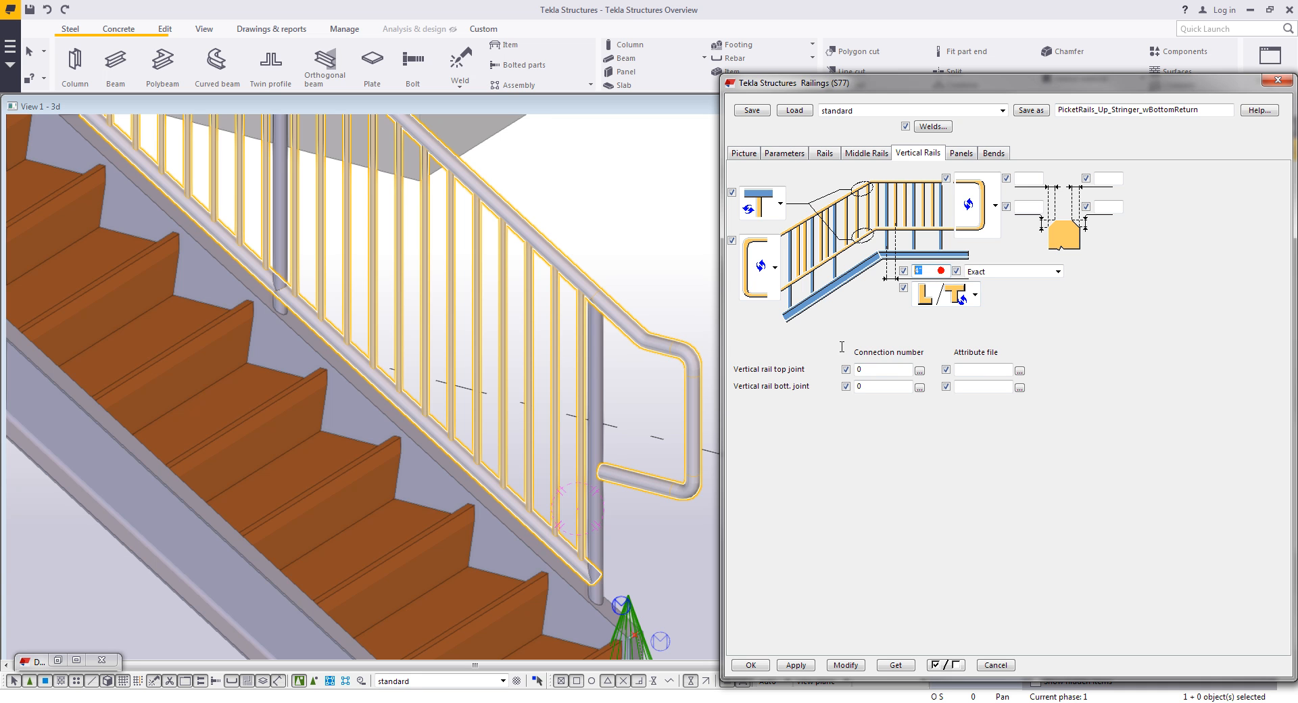
pyautogui.click(981, 272)
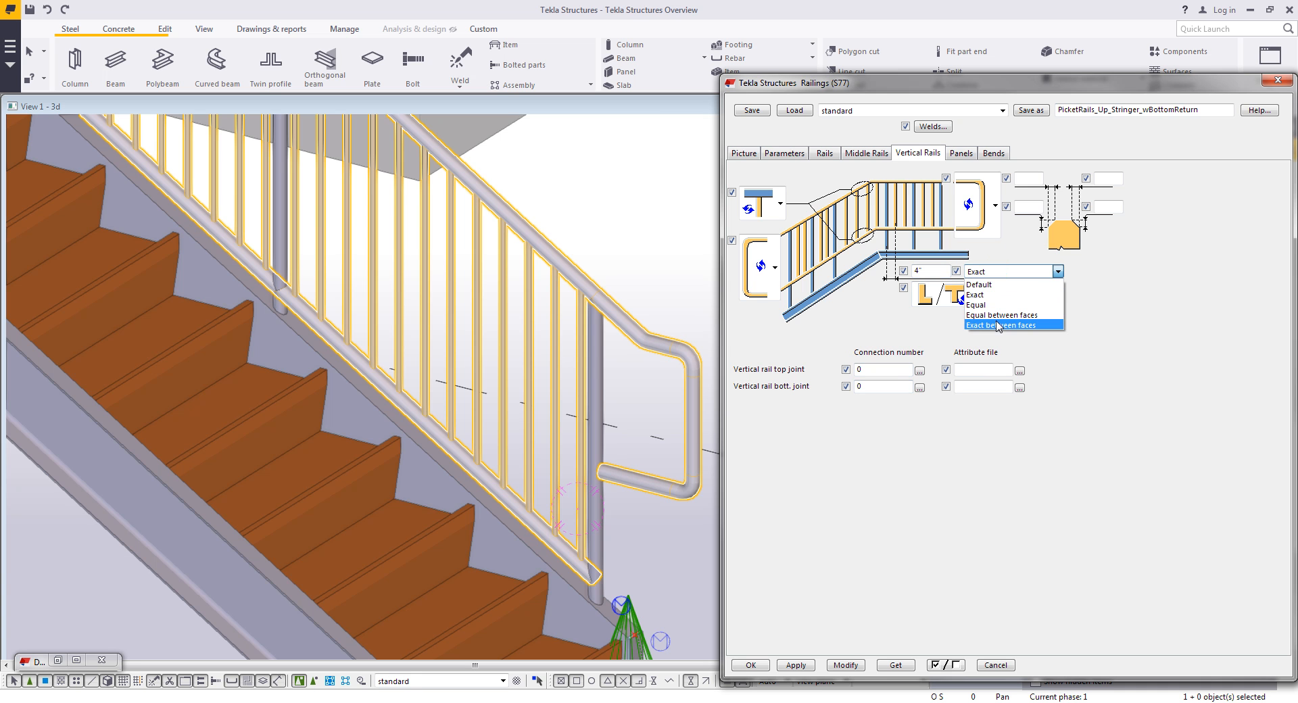
pyautogui.click(1000, 315)
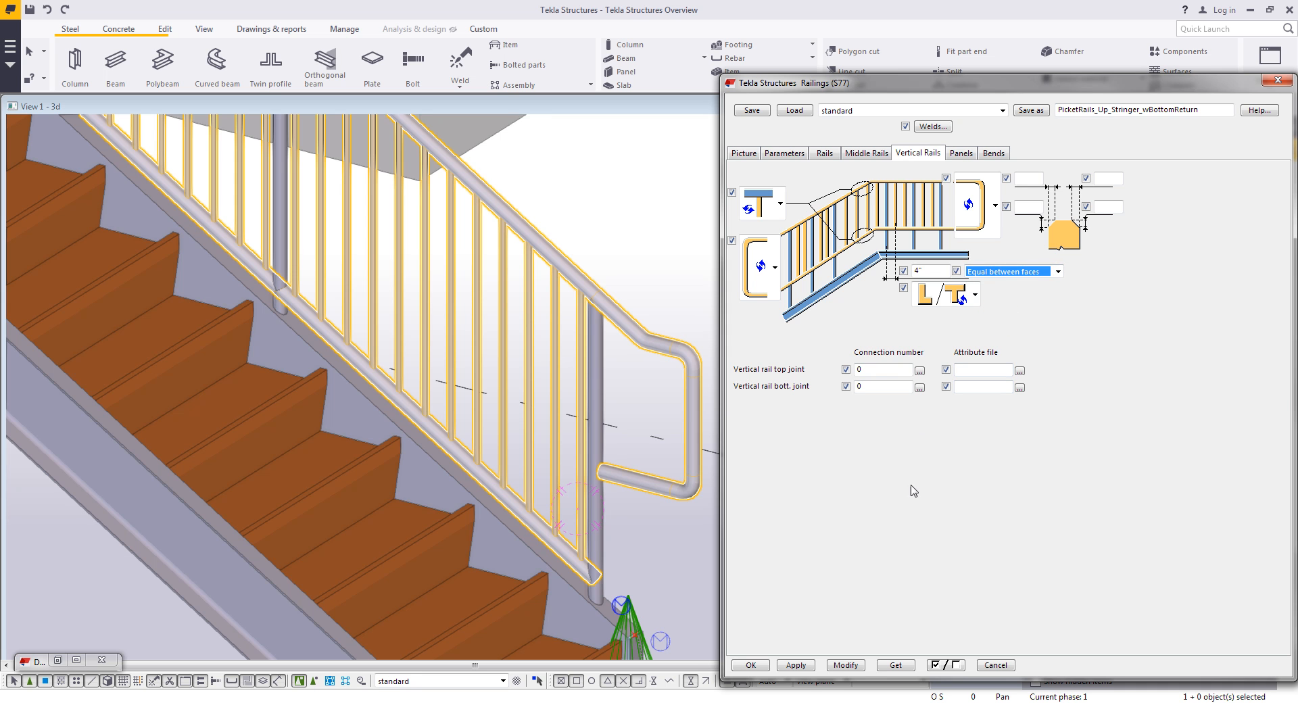
pyautogui.click(843, 668)
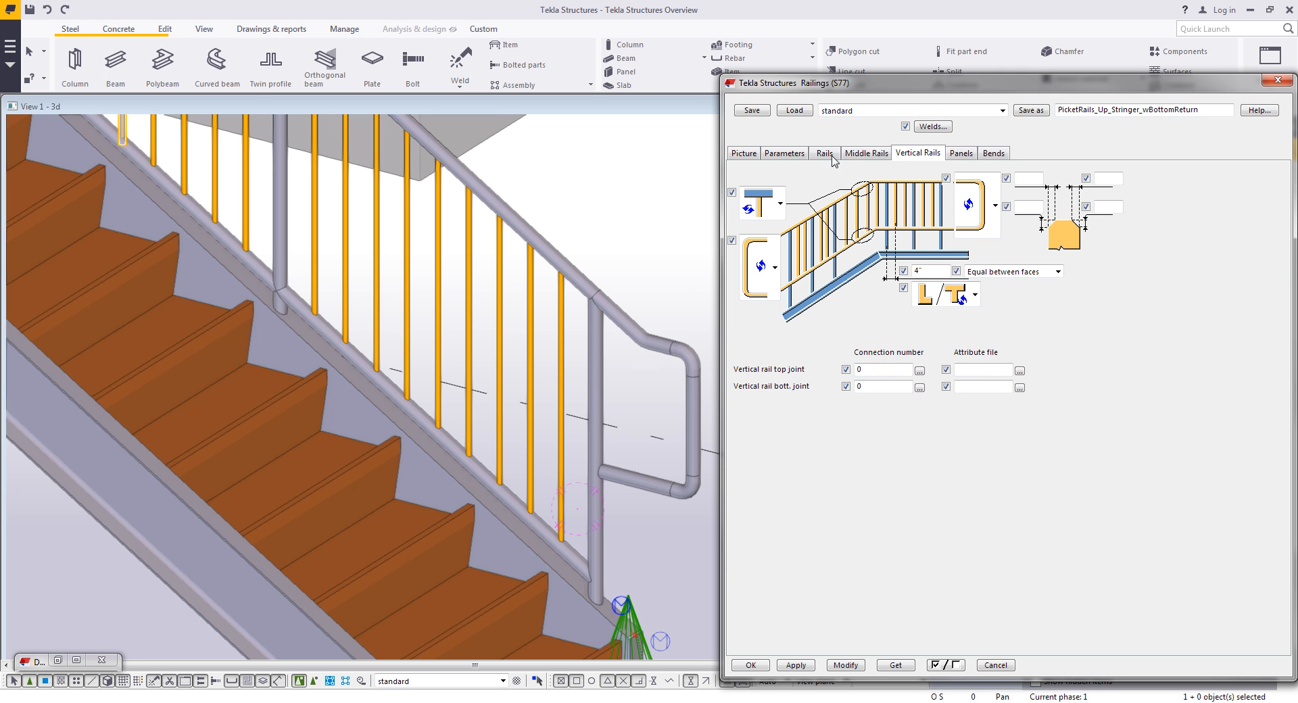
# - Change the middle rail profile to BAR1/2X1/2 and modify the railing
pyautogui.click(858, 154)
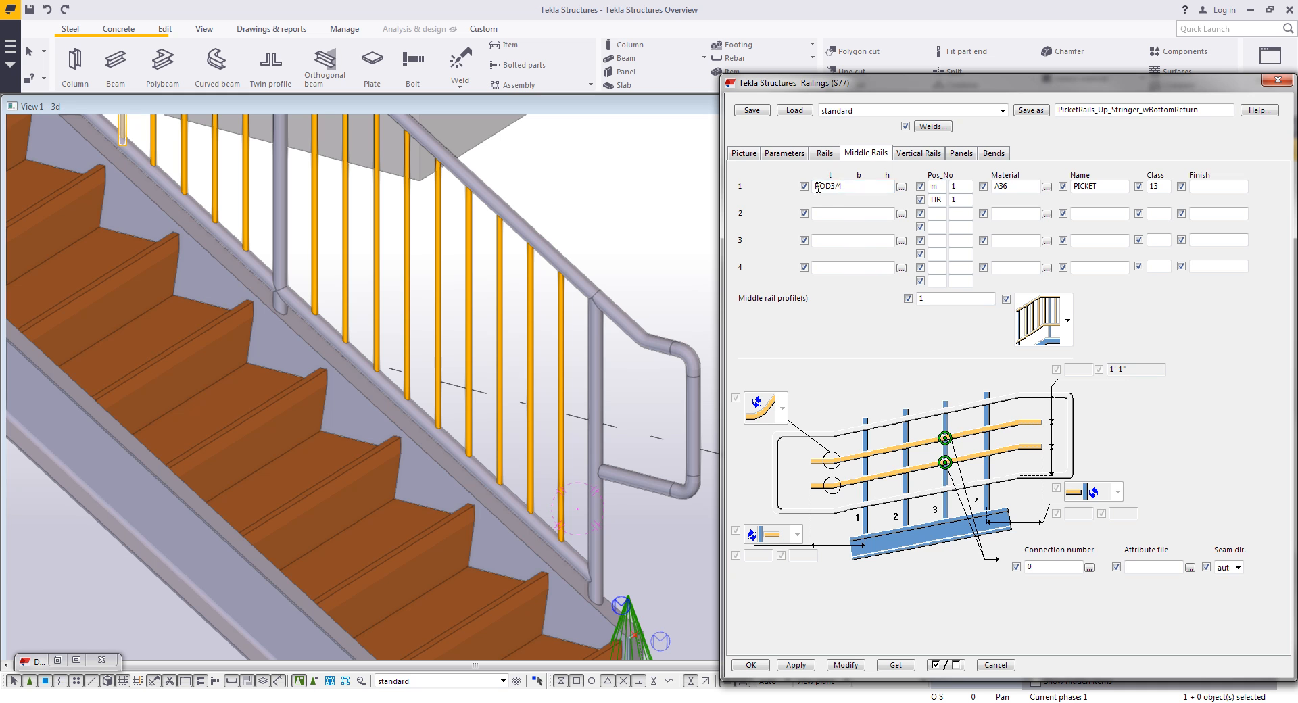
pyautogui.moveTo(855, 185); pyautogui.dragTo(796, 193)
pyautogui.write('BA')
pyautogui.click(845, 665)
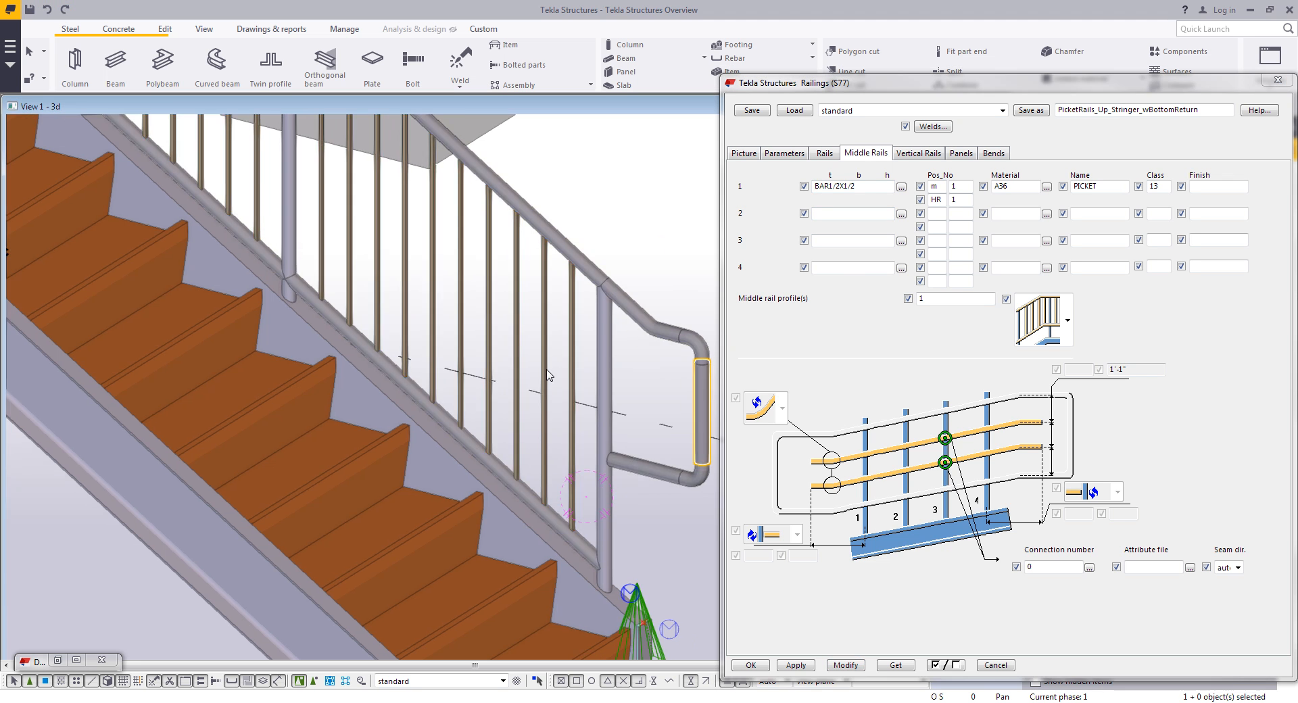
# - Save the railing settings as +My Standard and close the Railings dialog
pyautogui.scroll(5, 592, 250)
pyautogui.scroll(2, 595, 249)
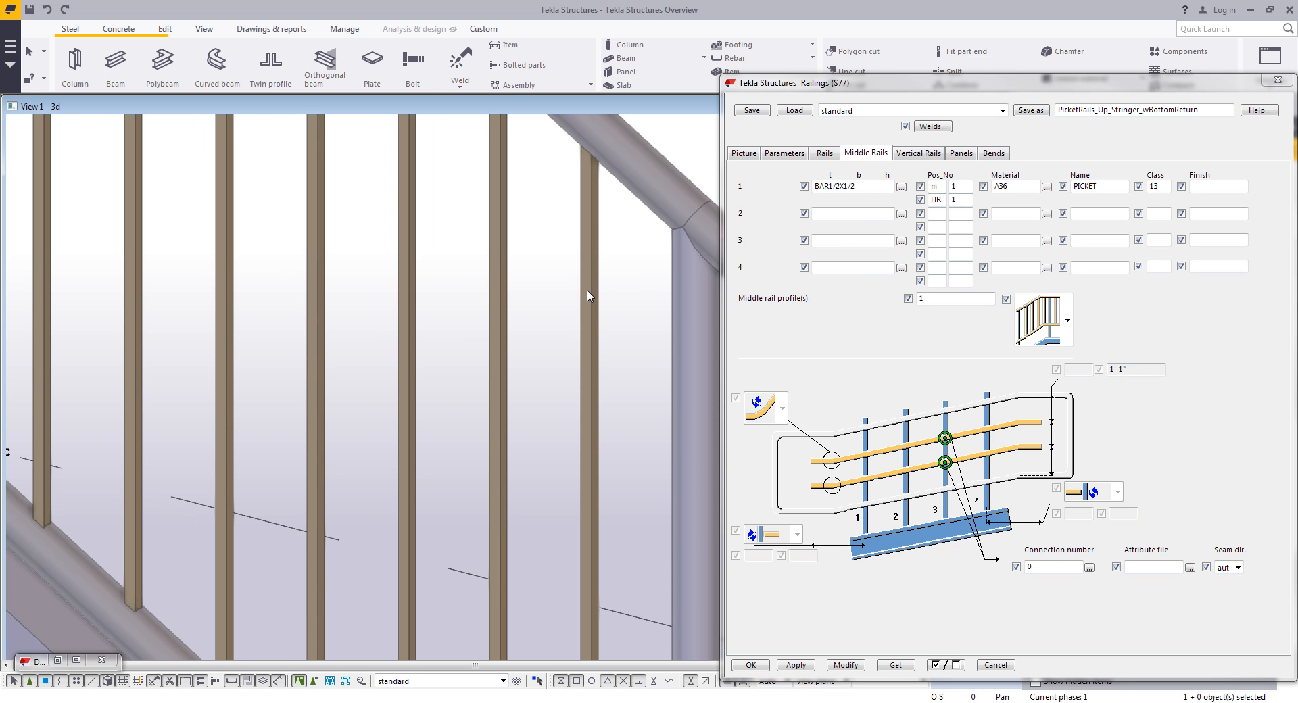
pyautogui.scroll(-10, 587, 295)
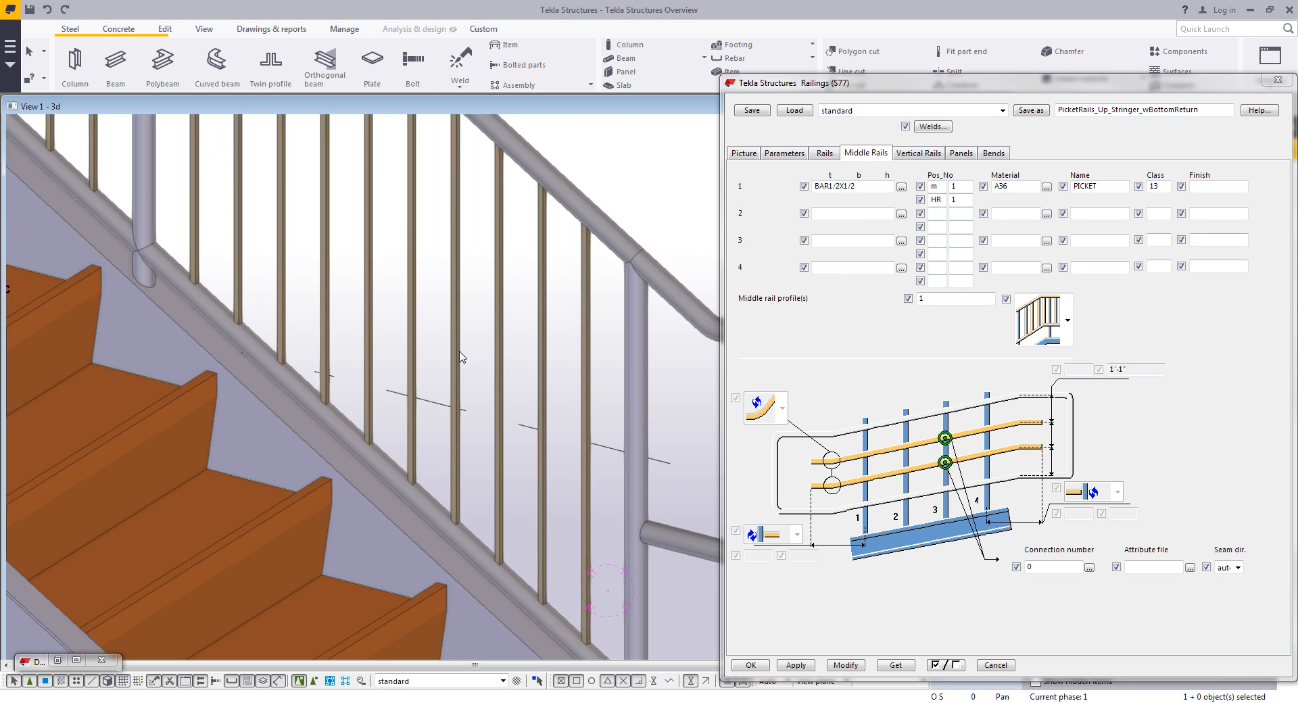
pyautogui.moveTo(460, 420); pyautogui.dragTo(518, 458, button='middle')
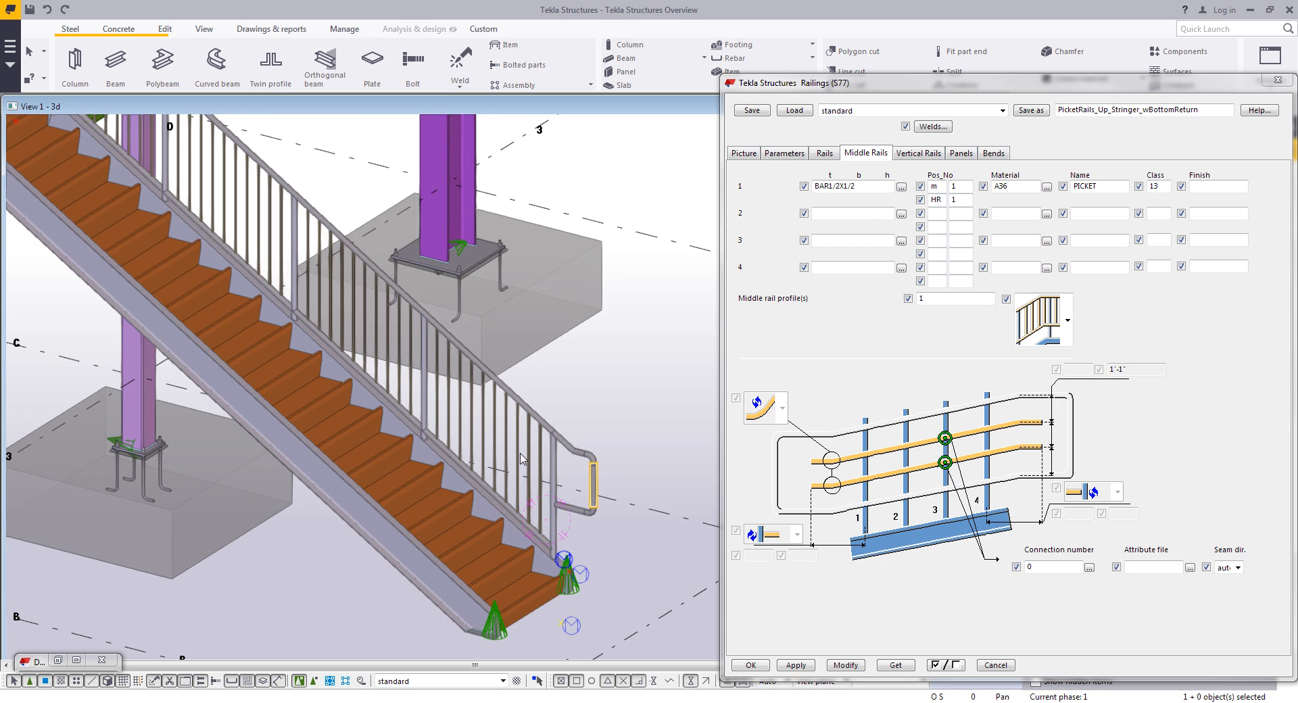
pyautogui.moveTo(1195, 115); pyautogui.dragTo(980, 154)
pyautogui.write('+My Standar')
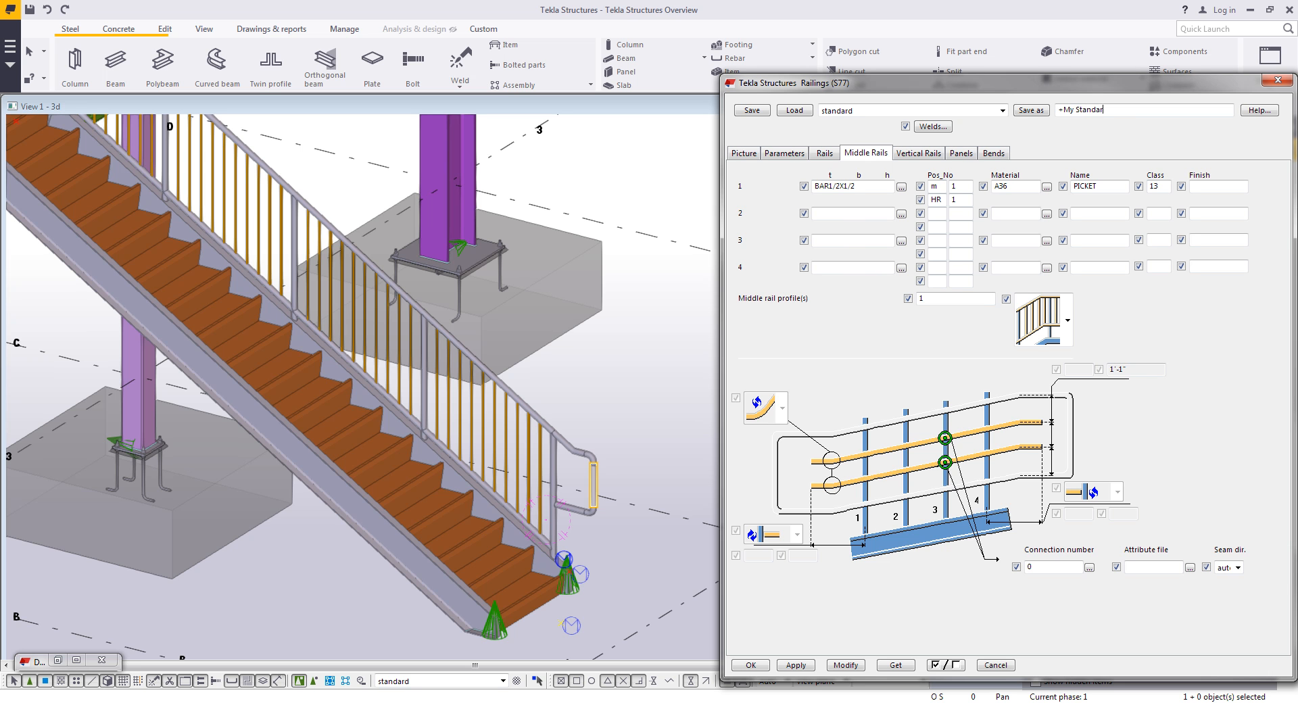
pyautogui.click(1031, 110)
pyautogui.click(750, 665)
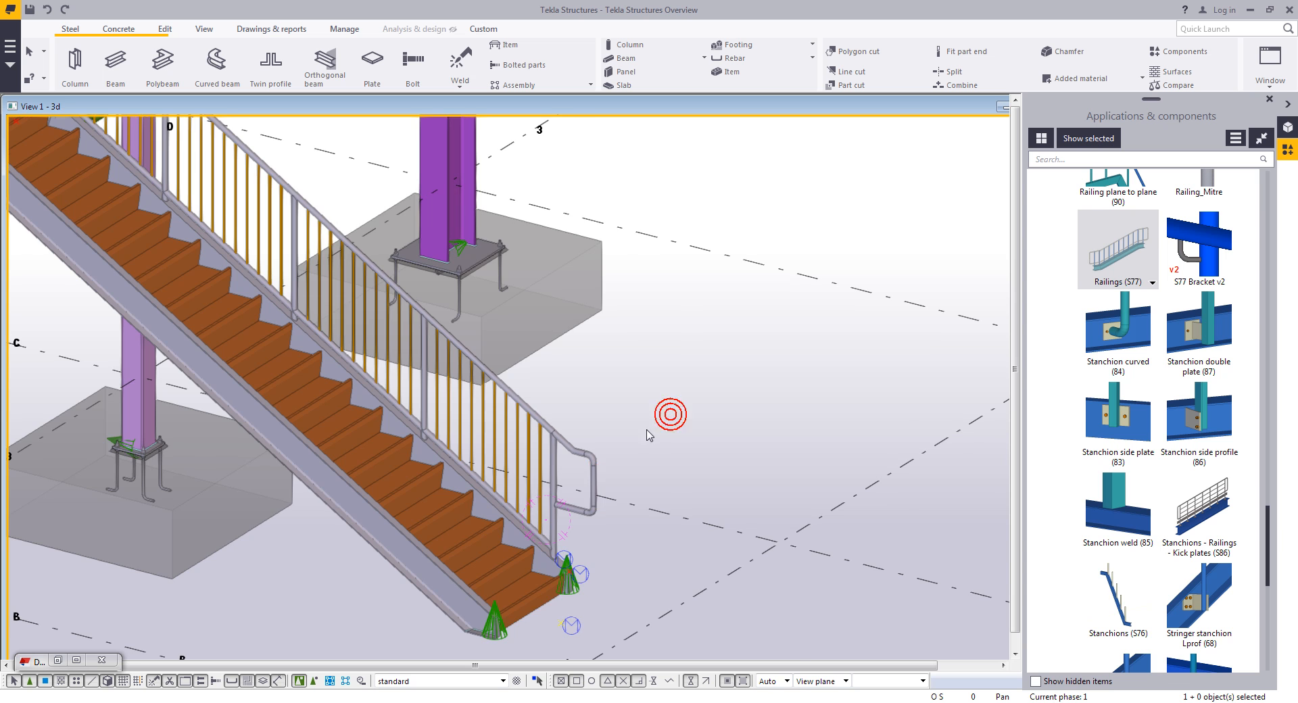
# - Open Stanchions - Railings - Kick plates (S86) and load its Industrial_Angle settings
pyautogui.scroll(2, 667, 414)
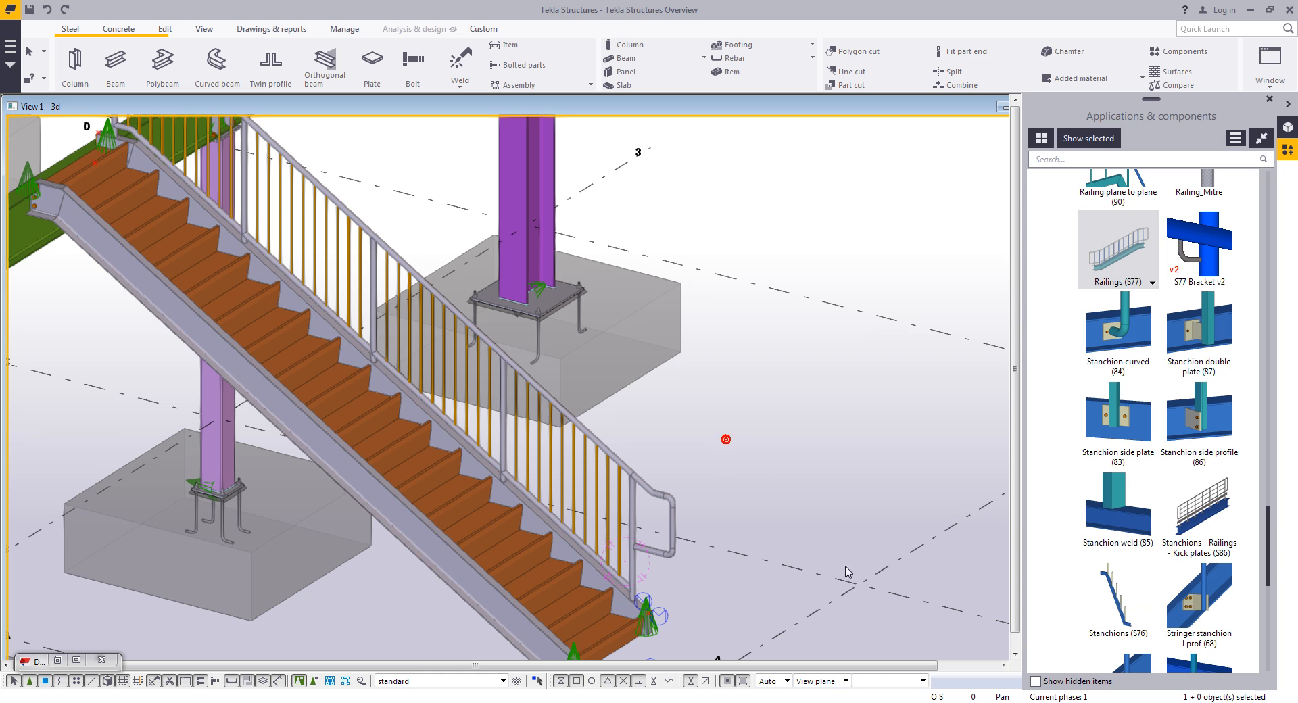
pyautogui.doubleClick(1200, 514)
pyautogui.moveTo(432, 214); pyautogui.dragTo(1163, 181)
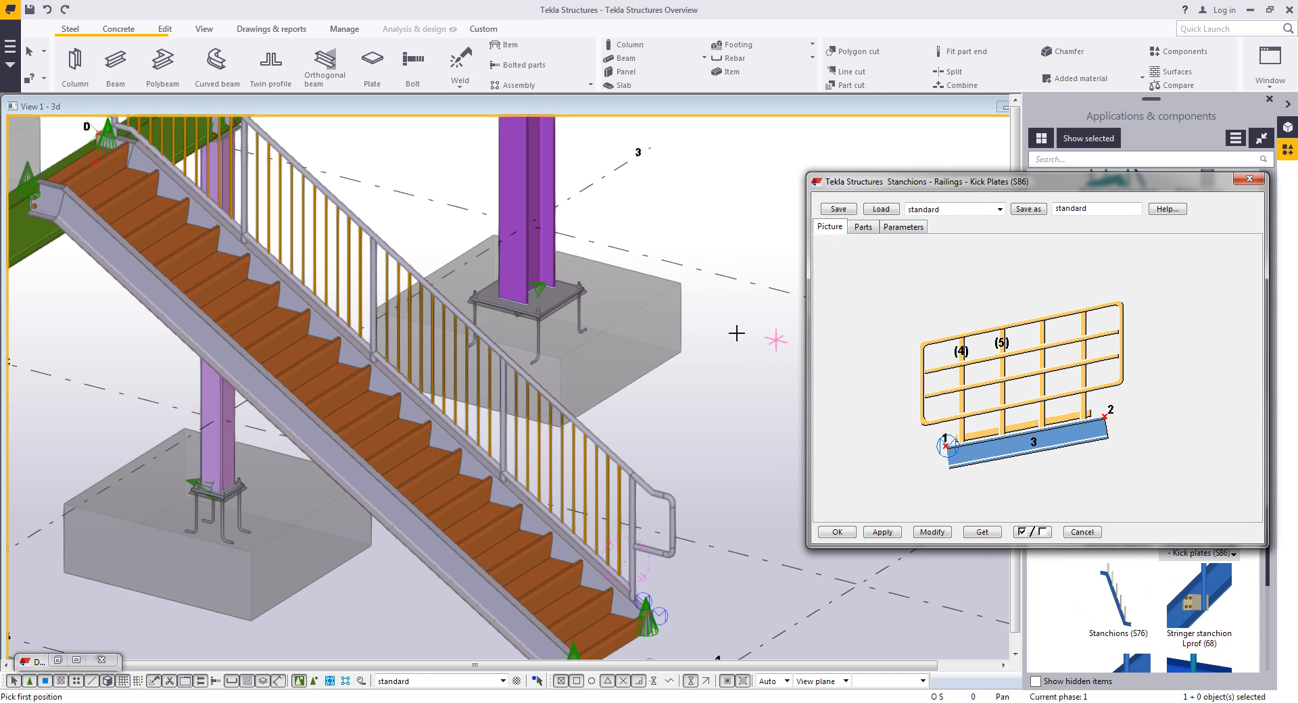
pyautogui.click(1000, 209)
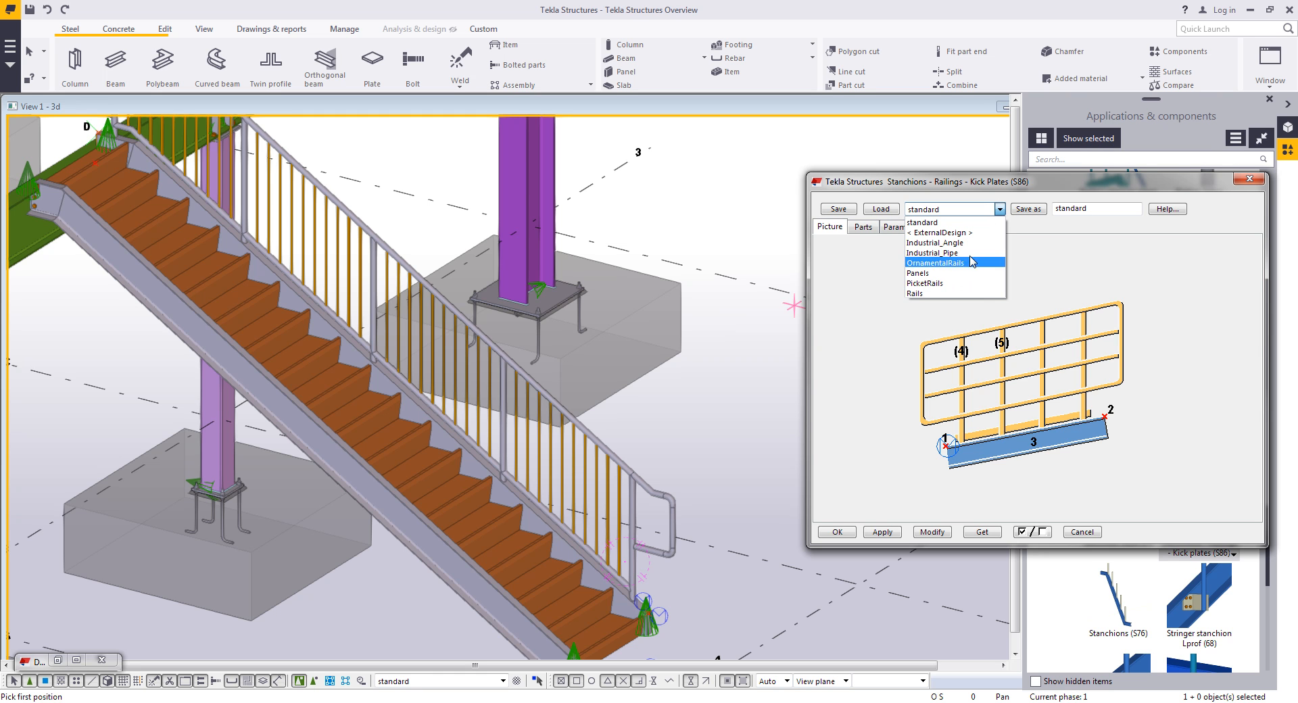
pyautogui.click(954, 242)
pyautogui.click(880, 209)
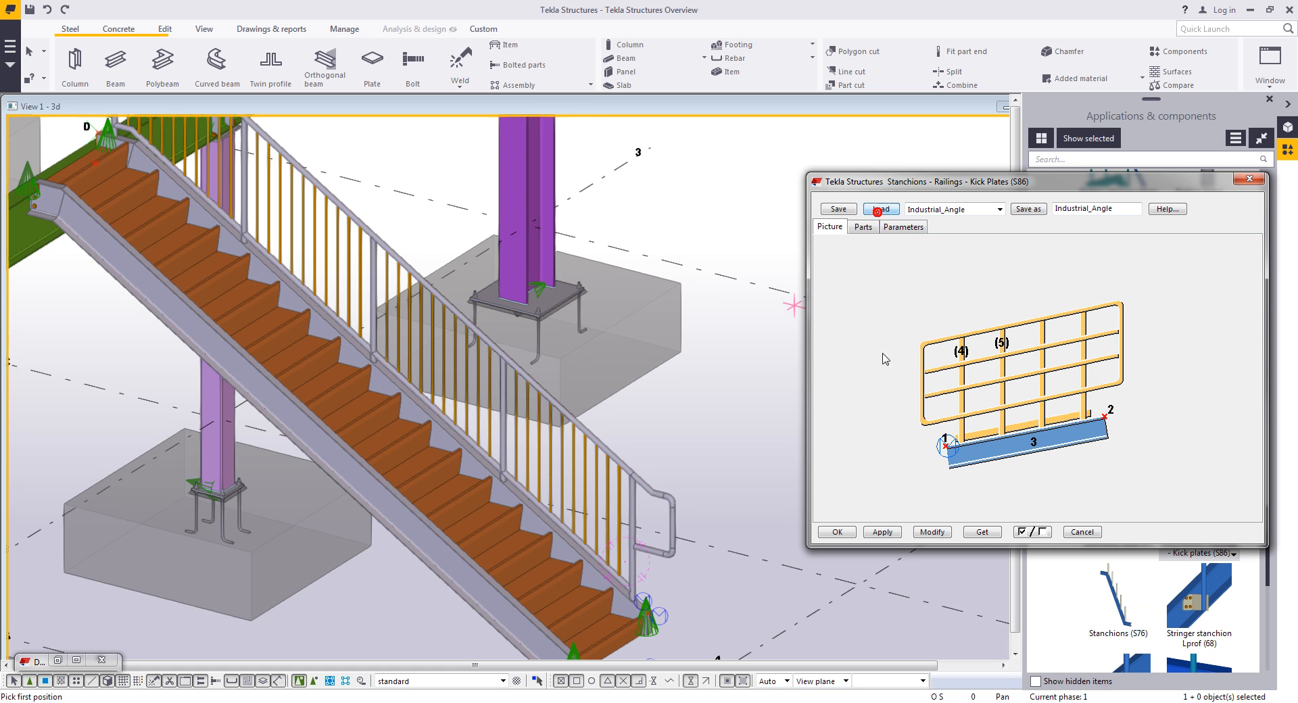
pyautogui.click(882, 531)
# - Place the Industrial_Angle kick-plate railing along the upper beam on gridline 2 by picking its start and end points, then close the dialog
pyautogui.moveTo(750, 367); pyautogui.dragTo(732, 547, button='middle')
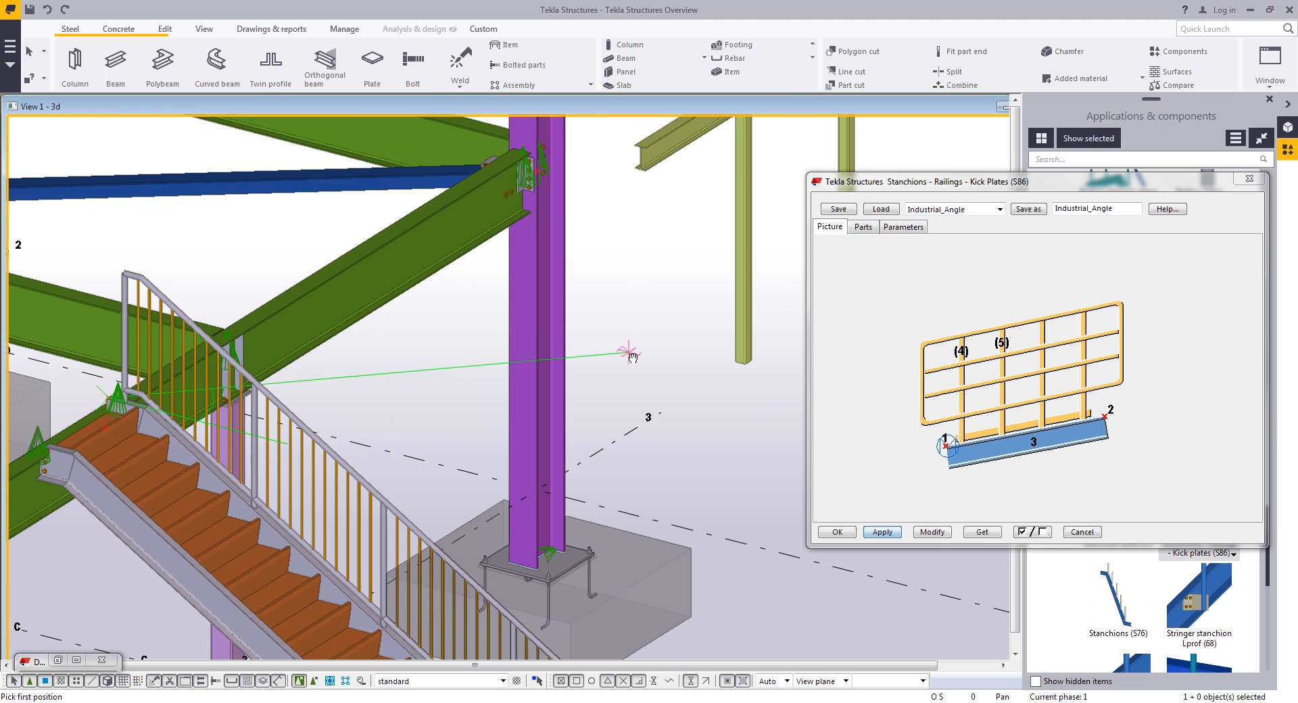
pyautogui.moveTo(626, 354); pyautogui.dragTo(685, 401, button='middle')
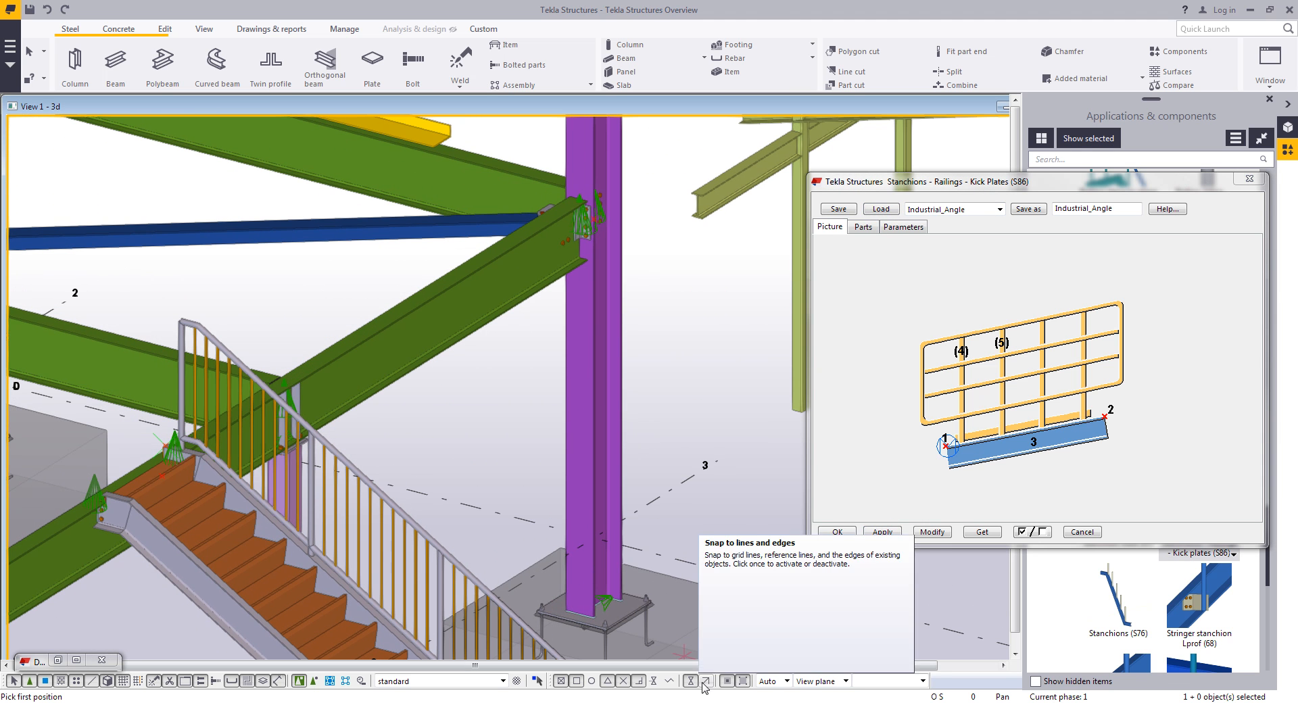
pyautogui.click(300, 370)
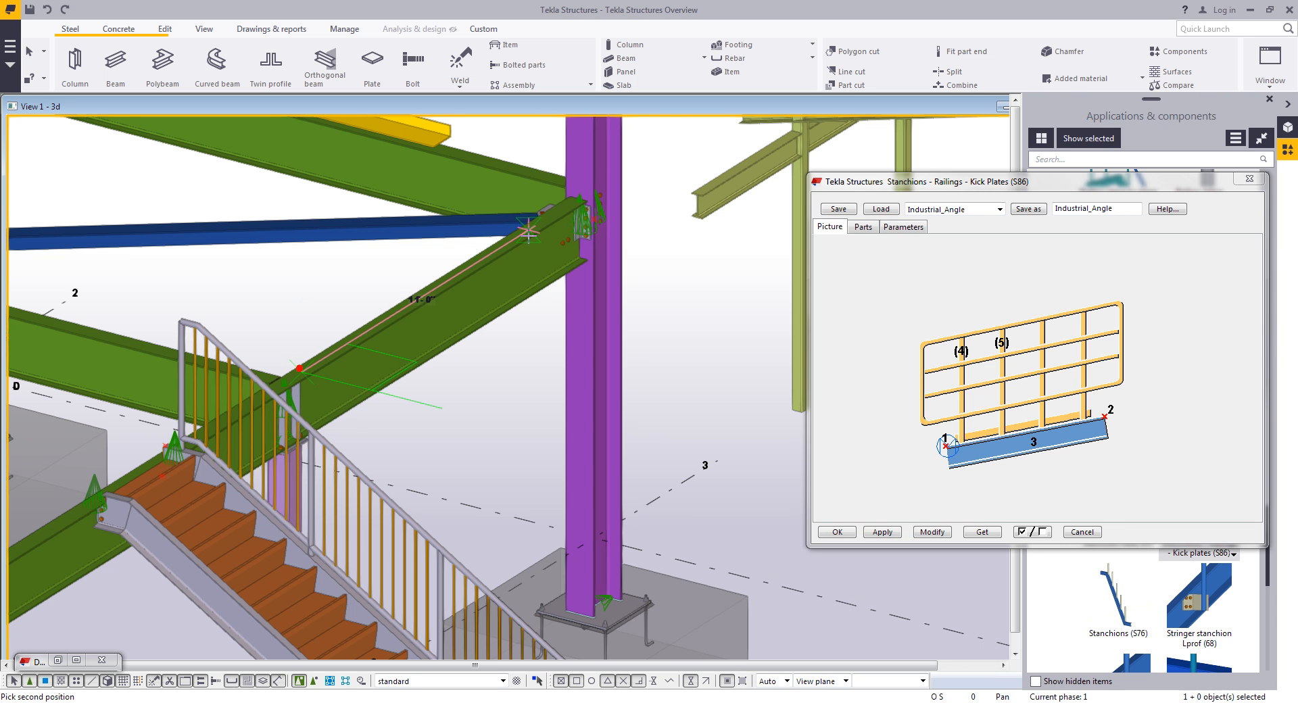
pyautogui.click(560, 211)
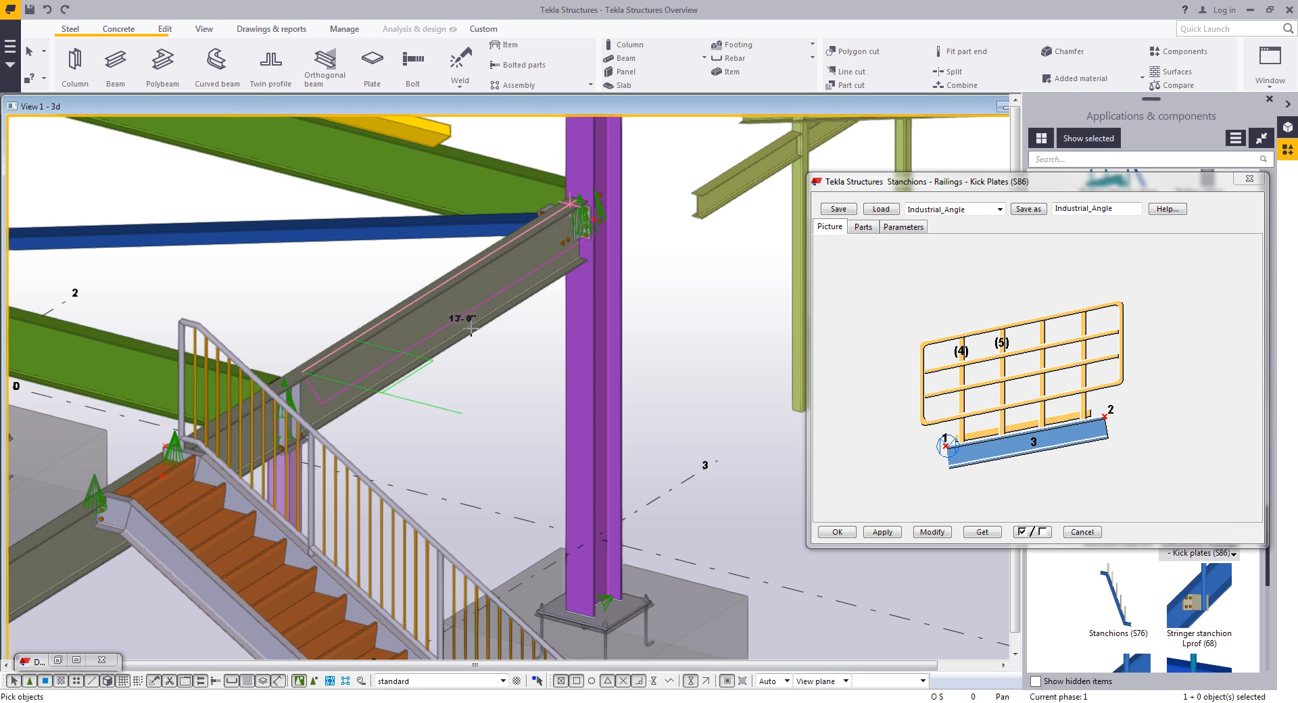
pyautogui.middleClick(475, 396)
pyautogui.rightClick(488, 386)
pyautogui.click(520, 400)
pyautogui.moveTo(513, 401); pyautogui.dragTo(513, 494, button='middle')
pyautogui.scroll(2, 497, 328)
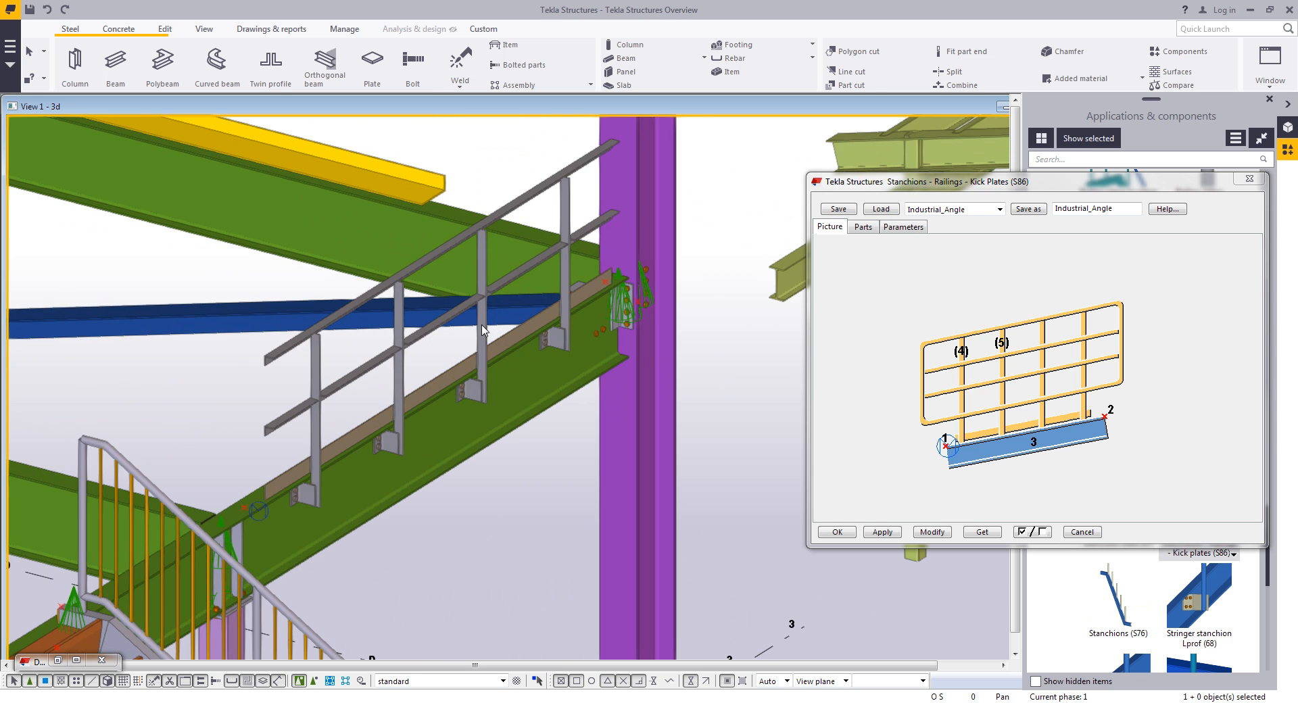
pyautogui.keyDown('ctrl'); pyautogui.moveTo(478, 325); pyautogui.dragTo(444, 318, button='middle'); pyautogui.keyUp('ctrl')
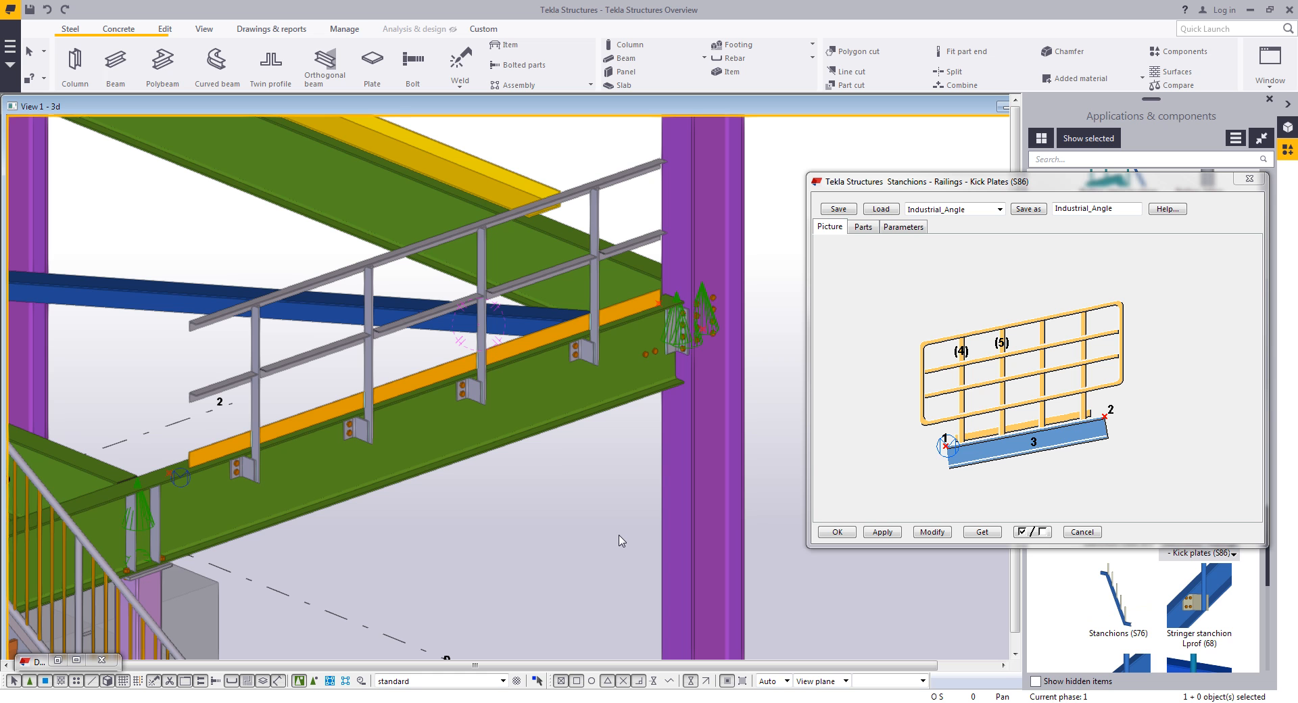
pyautogui.scroll(-4, 621, 541)
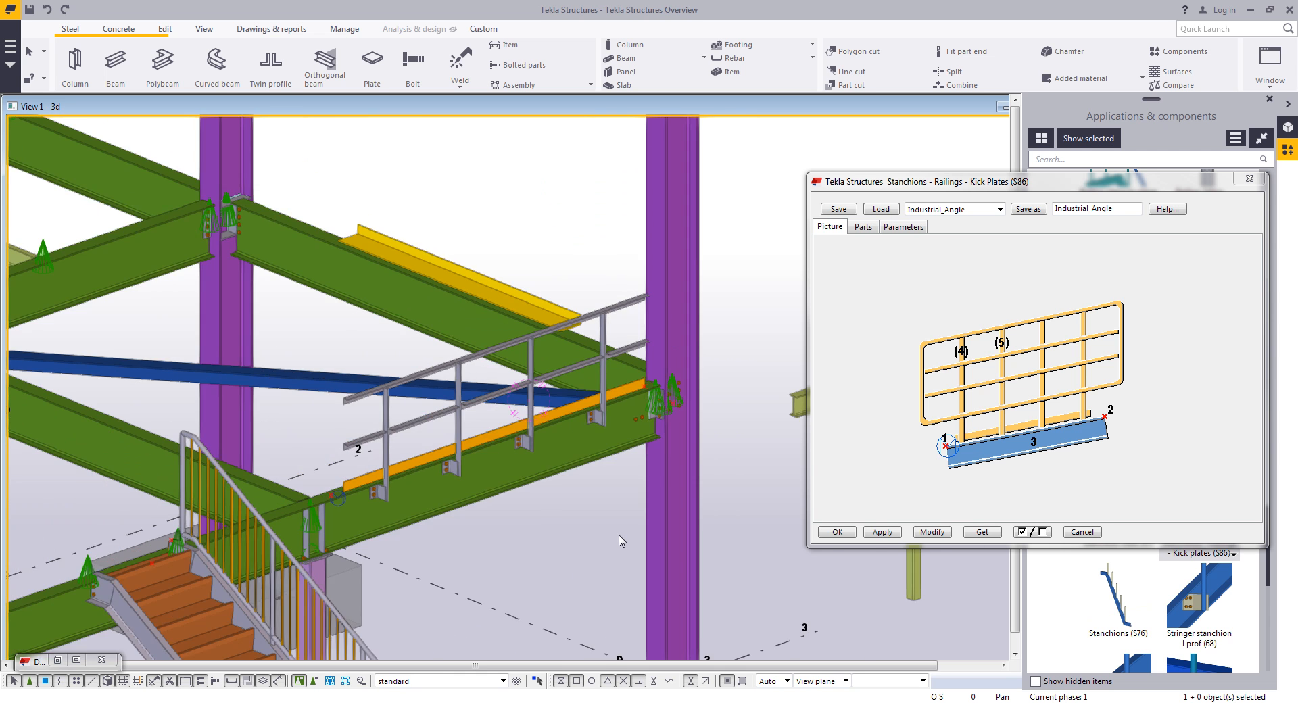
pyautogui.click(835, 532)
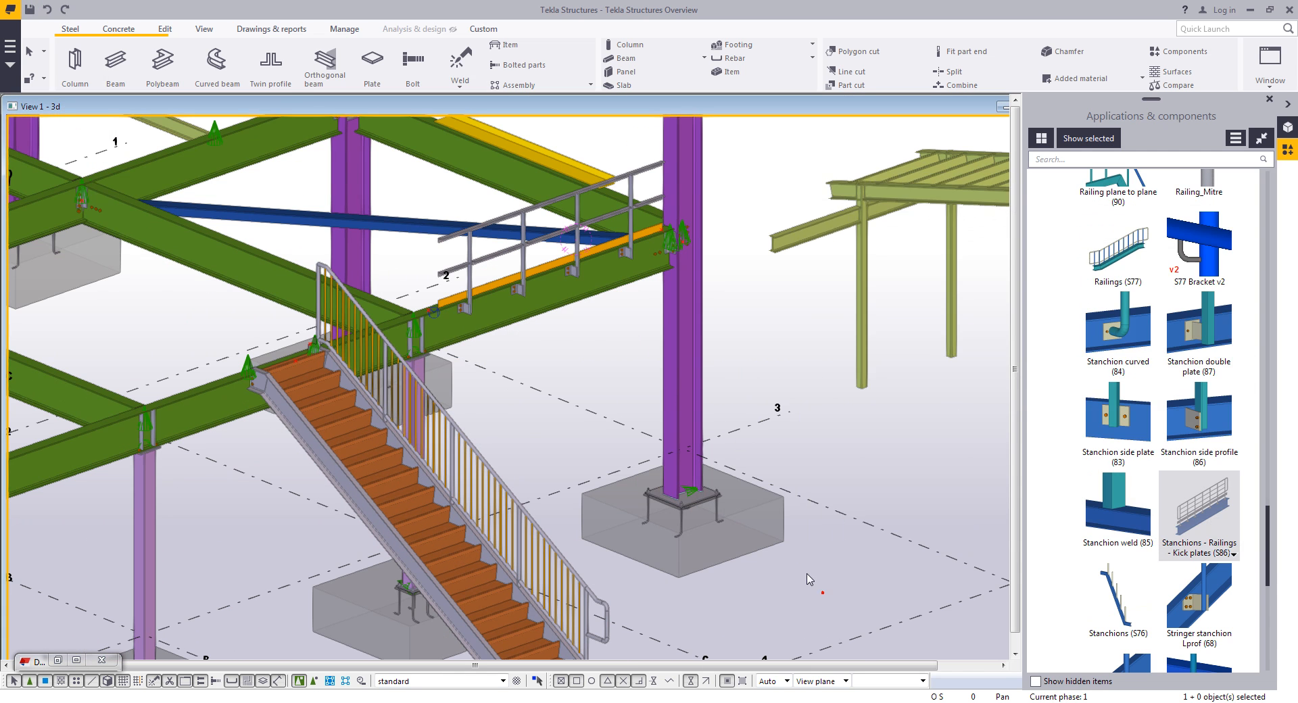
# - Run numbering on the model
pyautogui.scroll(-2, 828, 602)
pyautogui.scroll(-2, 840, 528)
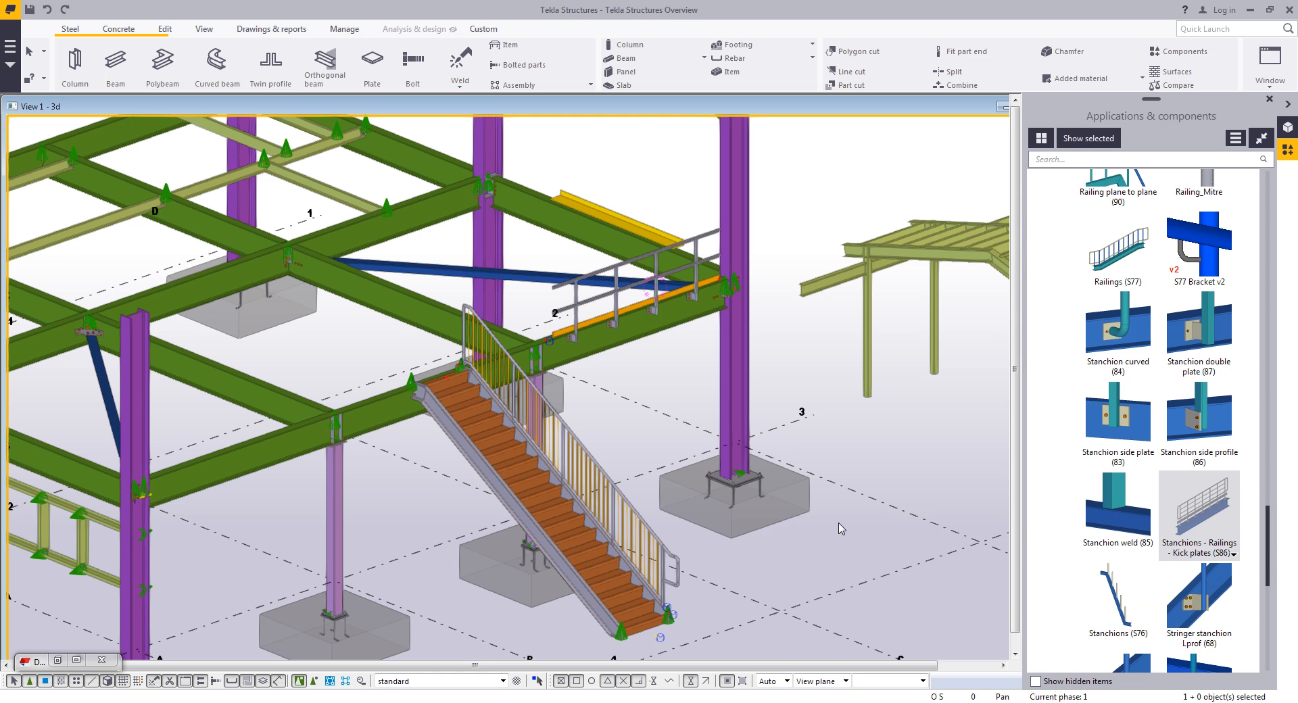
pyautogui.click(1268, 99)
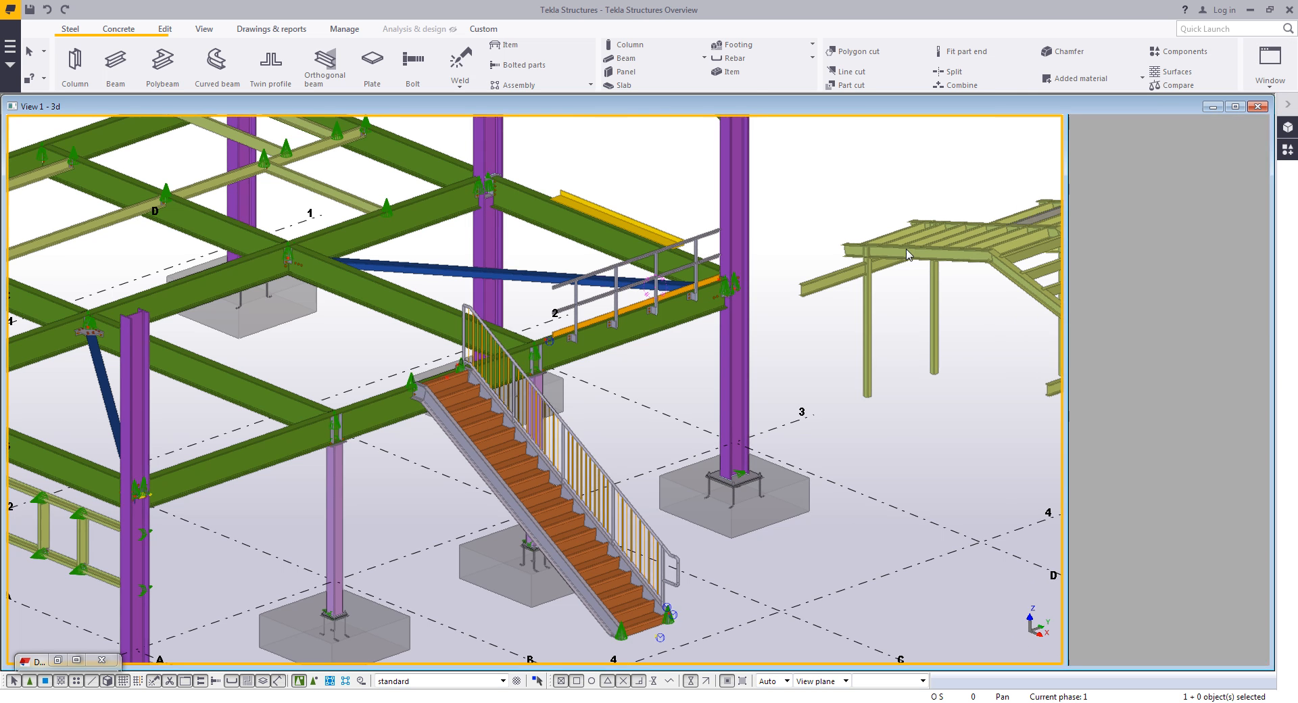
pyautogui.scroll(-6, 667, 380)
pyautogui.moveTo(668, 380); pyautogui.dragTo(744, 389, button='middle')
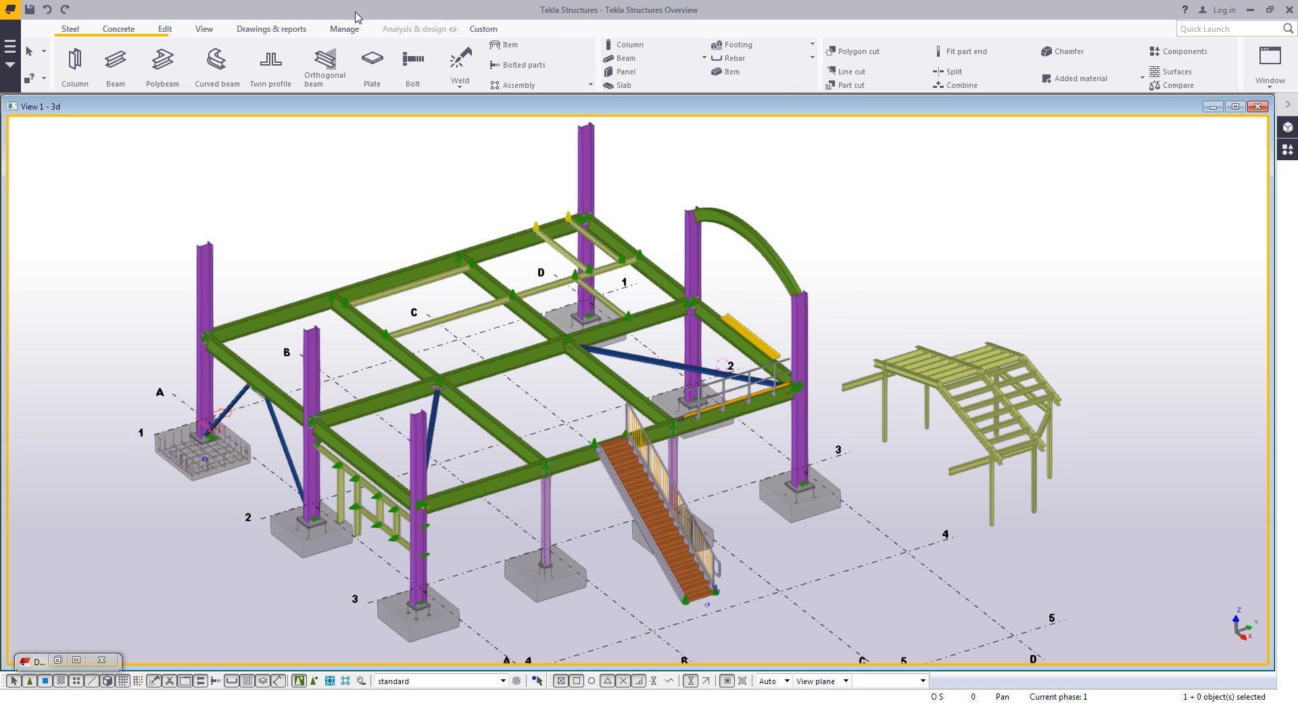
pyautogui.click(279, 29)
pyautogui.click(333, 51)
pyautogui.click(294, 154)
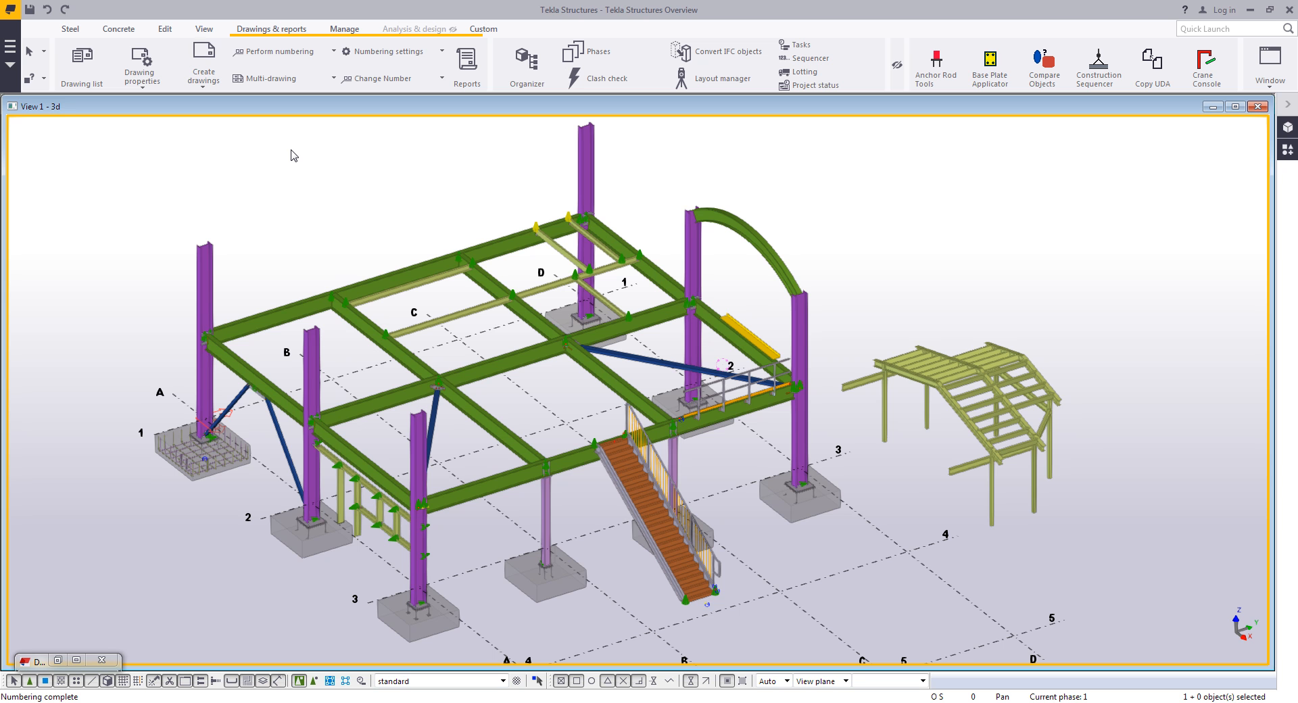
# - Open the Master Drawing Catalog in search mode and list the Assembly drawings templates, enlarging the dialog
pyautogui.click(203, 55)
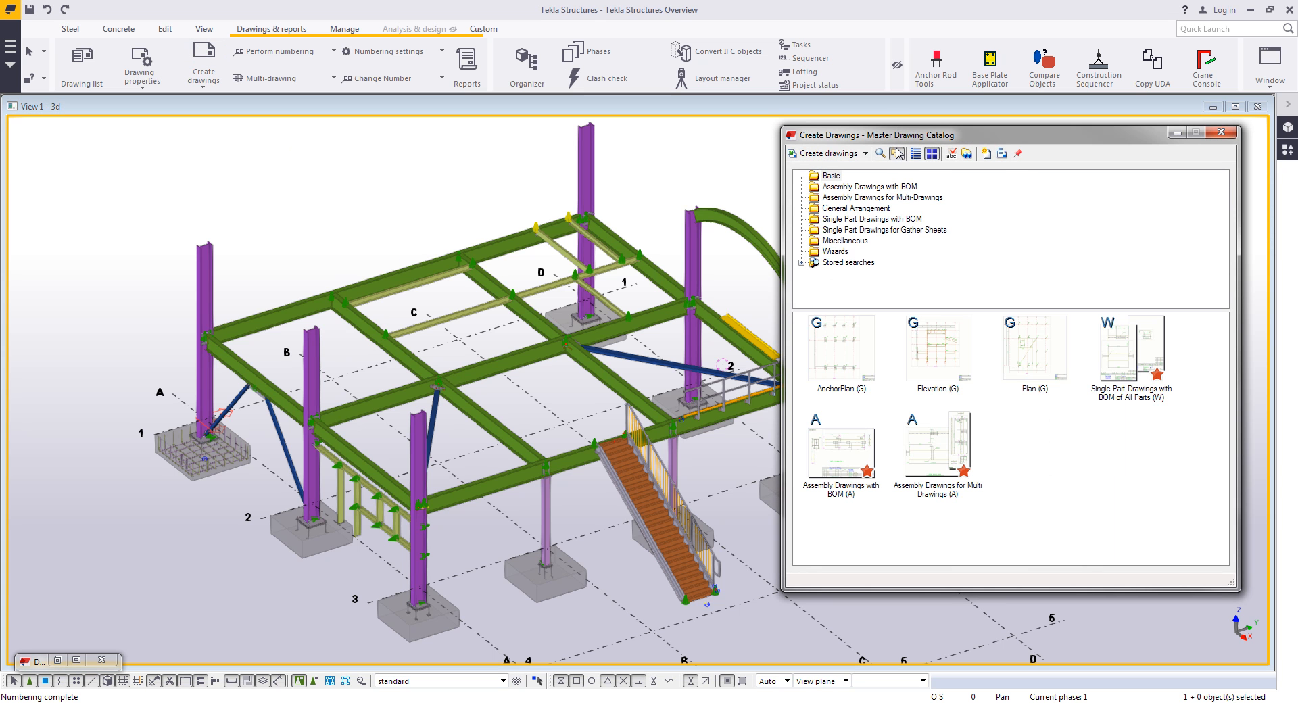
pyautogui.click(880, 153)
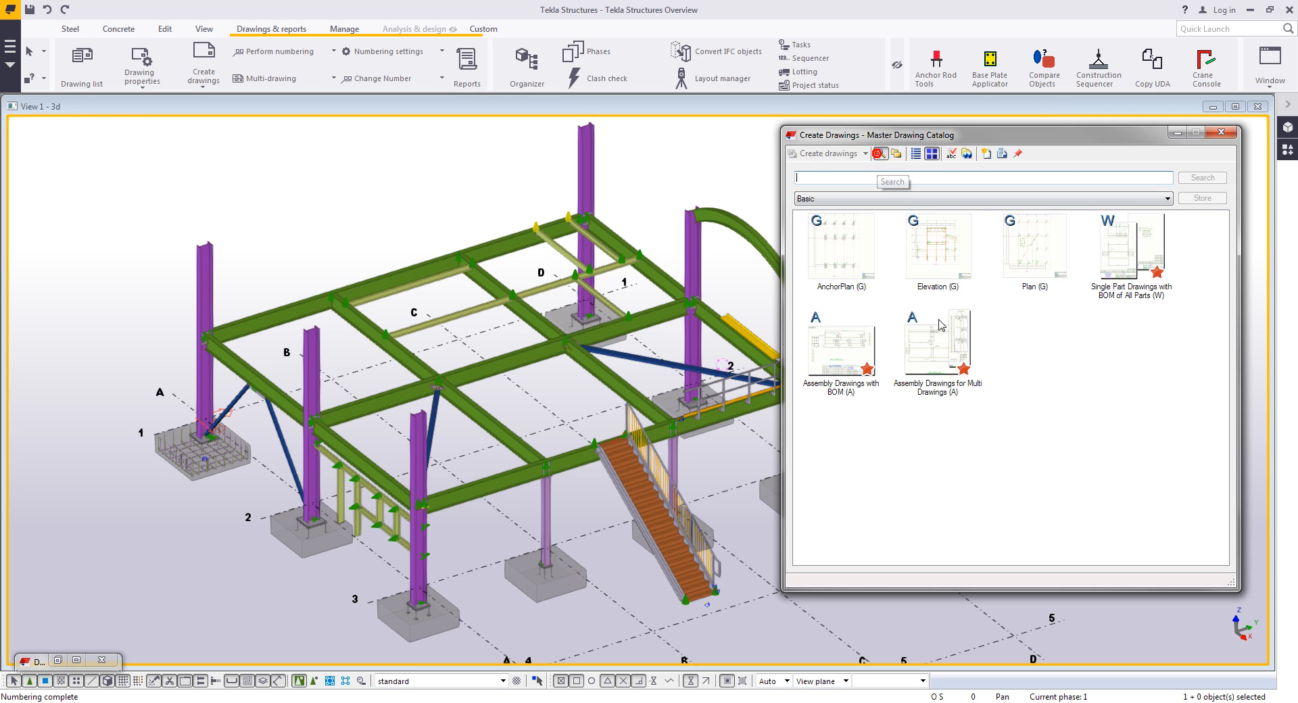
pyautogui.click(913, 200)
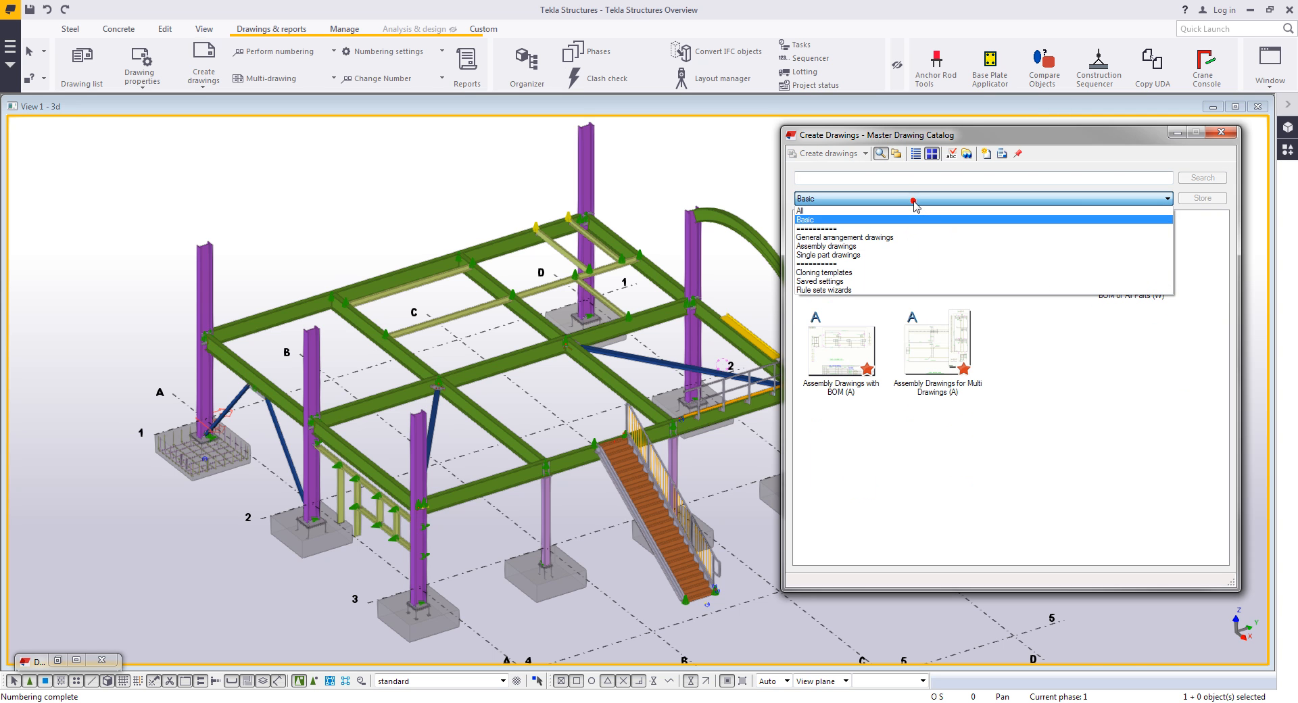
pyautogui.click(897, 247)
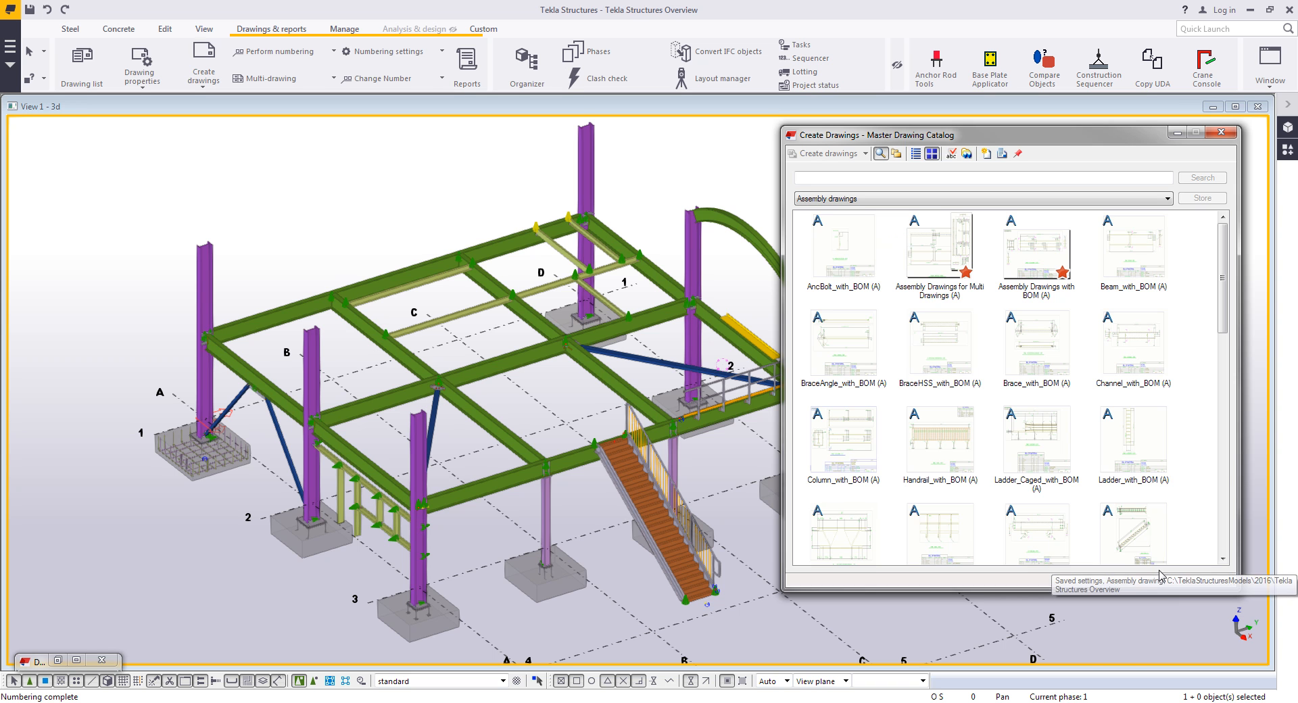
pyautogui.moveTo(1182, 591); pyautogui.dragTo(1182, 648)
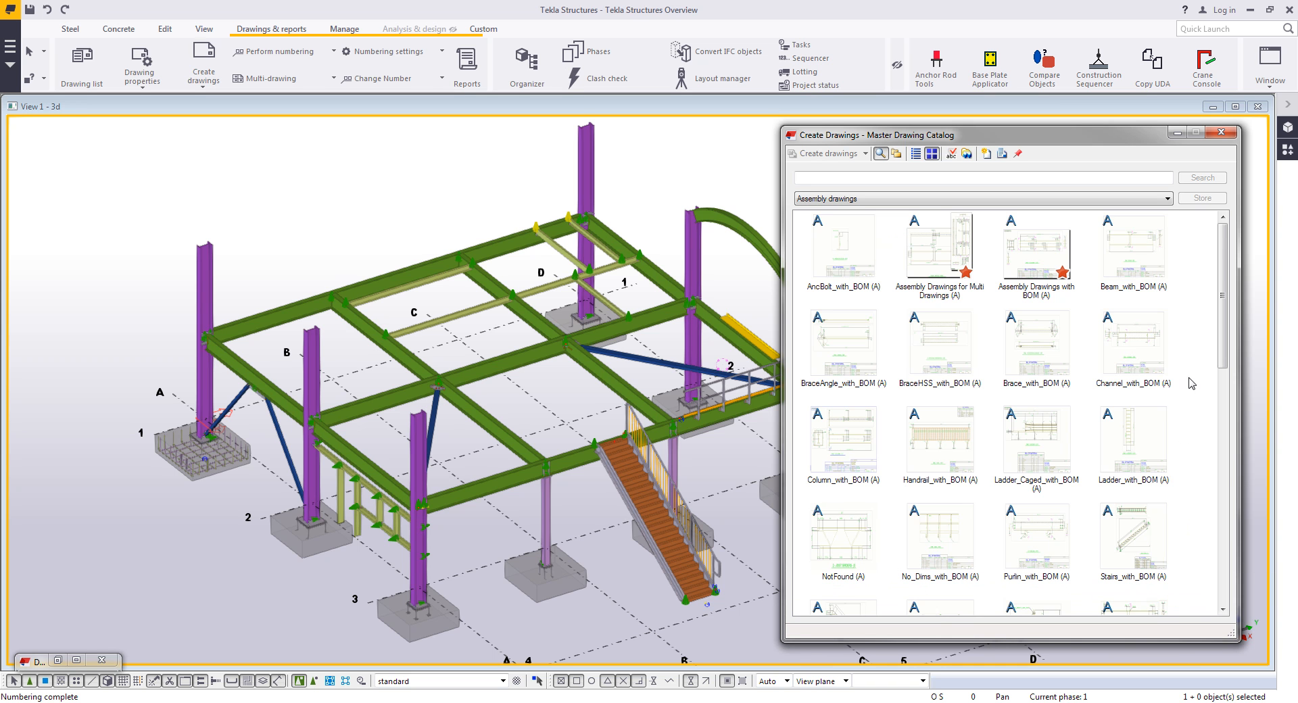
# - Preview the Beam_with_BOM master drawing and close the preview
pyautogui.rightClick(1143, 261)
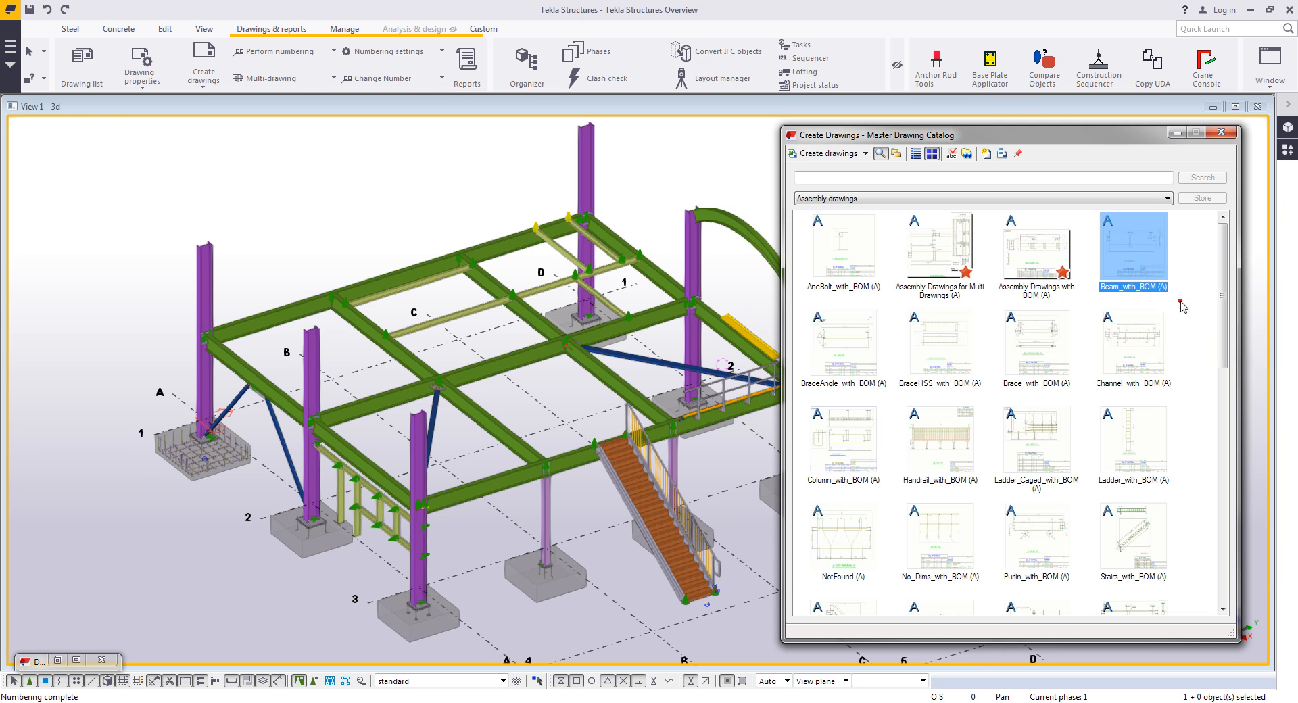
pyautogui.click(1184, 301)
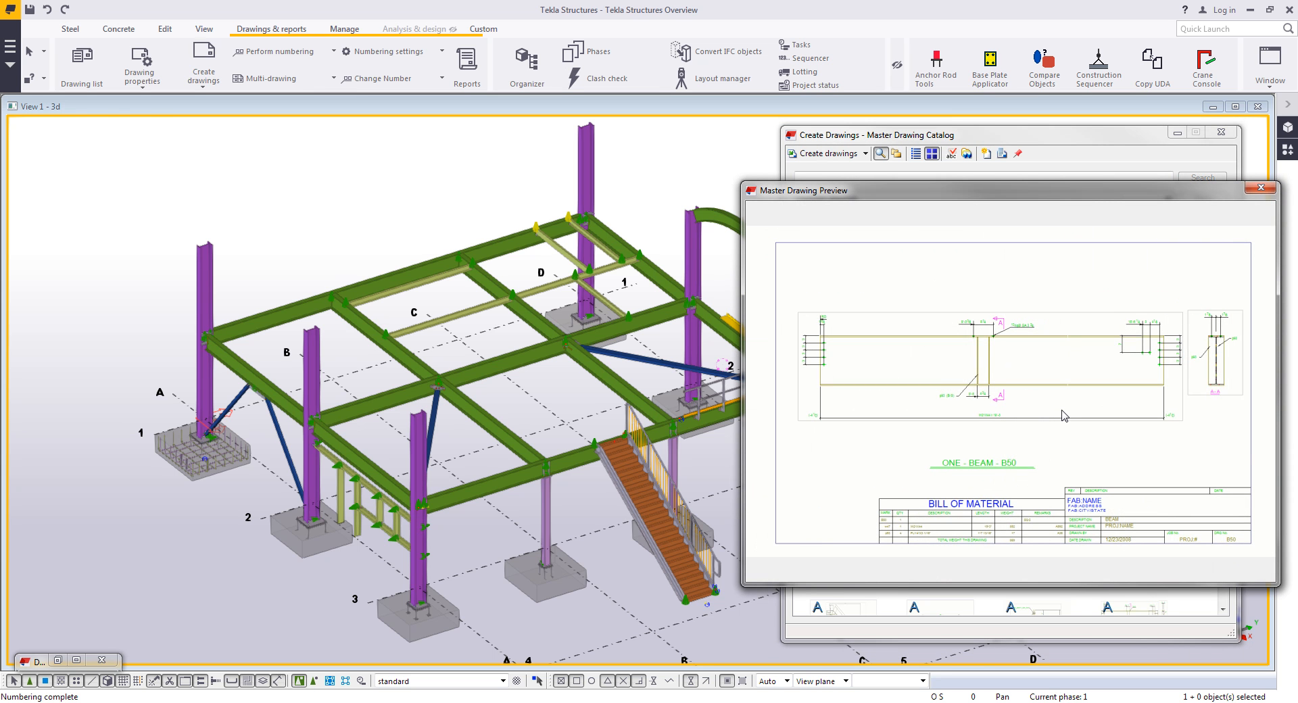
pyautogui.click(1260, 188)
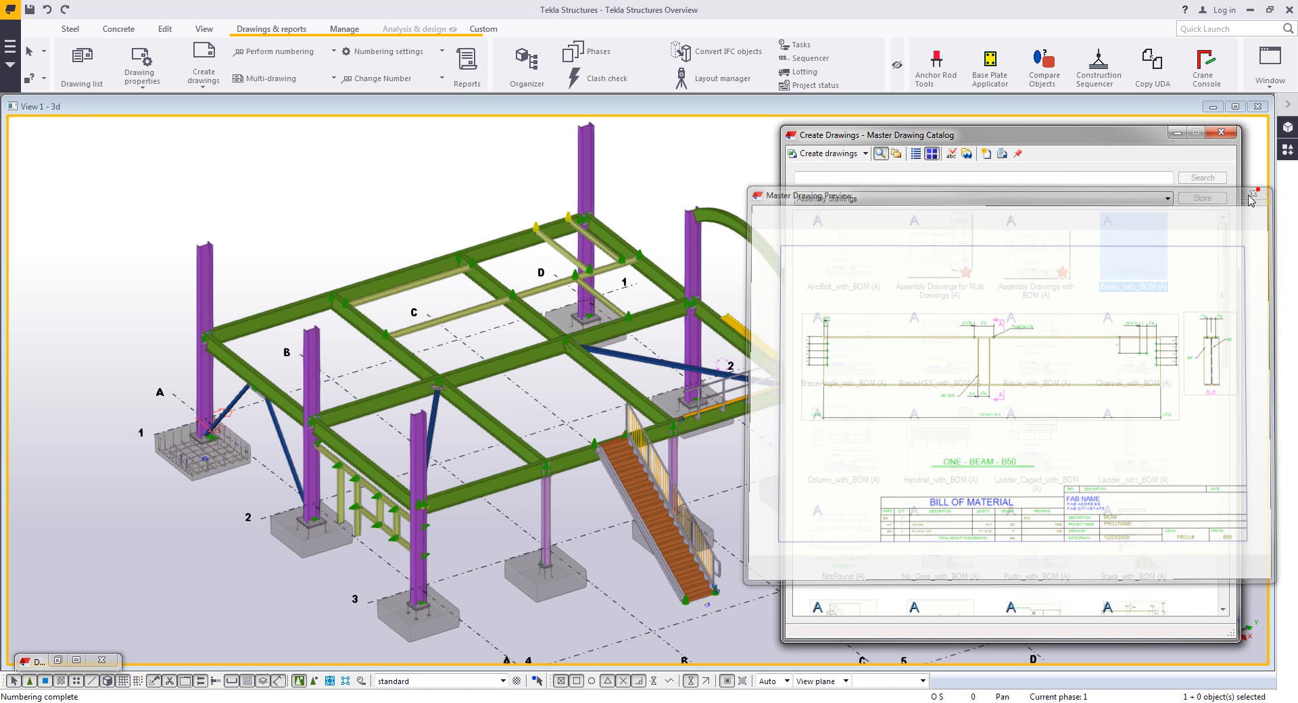
# - Pin the catalog open, select the upper beam in the model and create a Beam_with_BOM assembly drawing for it
pyautogui.scroll(3, 711, 340)
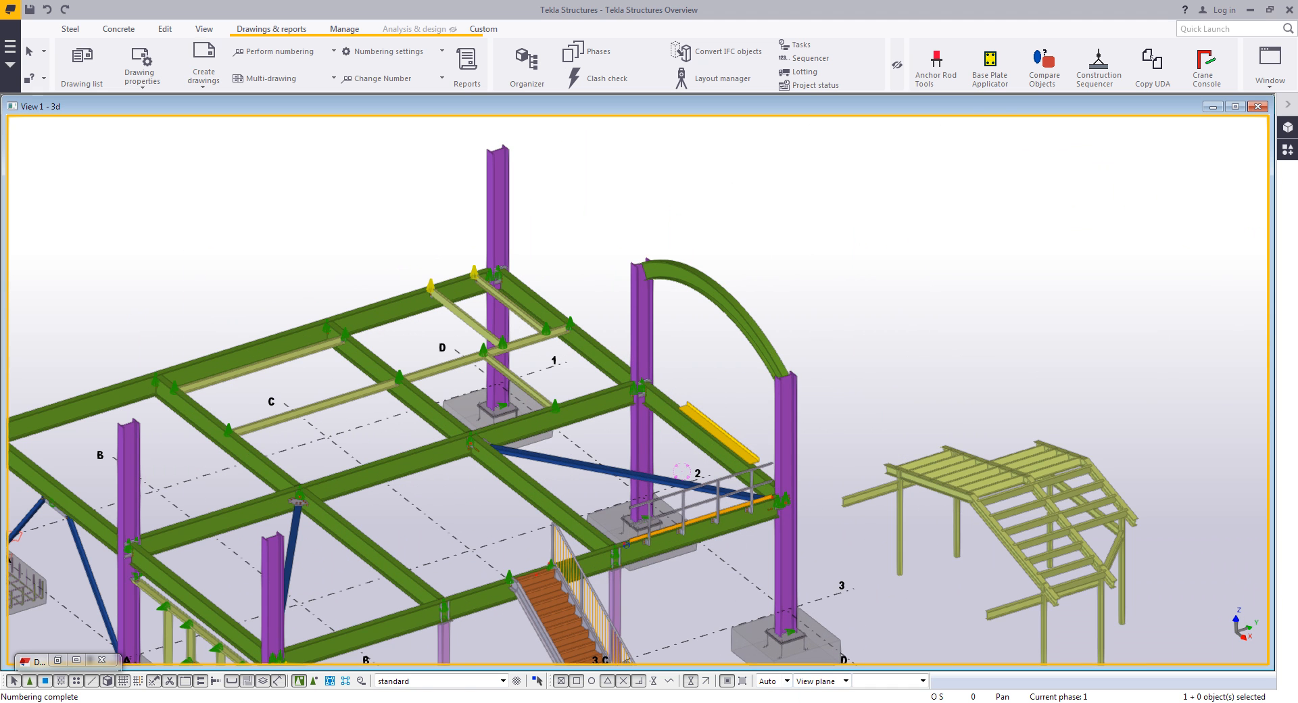
pyautogui.click(1017, 153)
pyautogui.scroll(3, 666, 280)
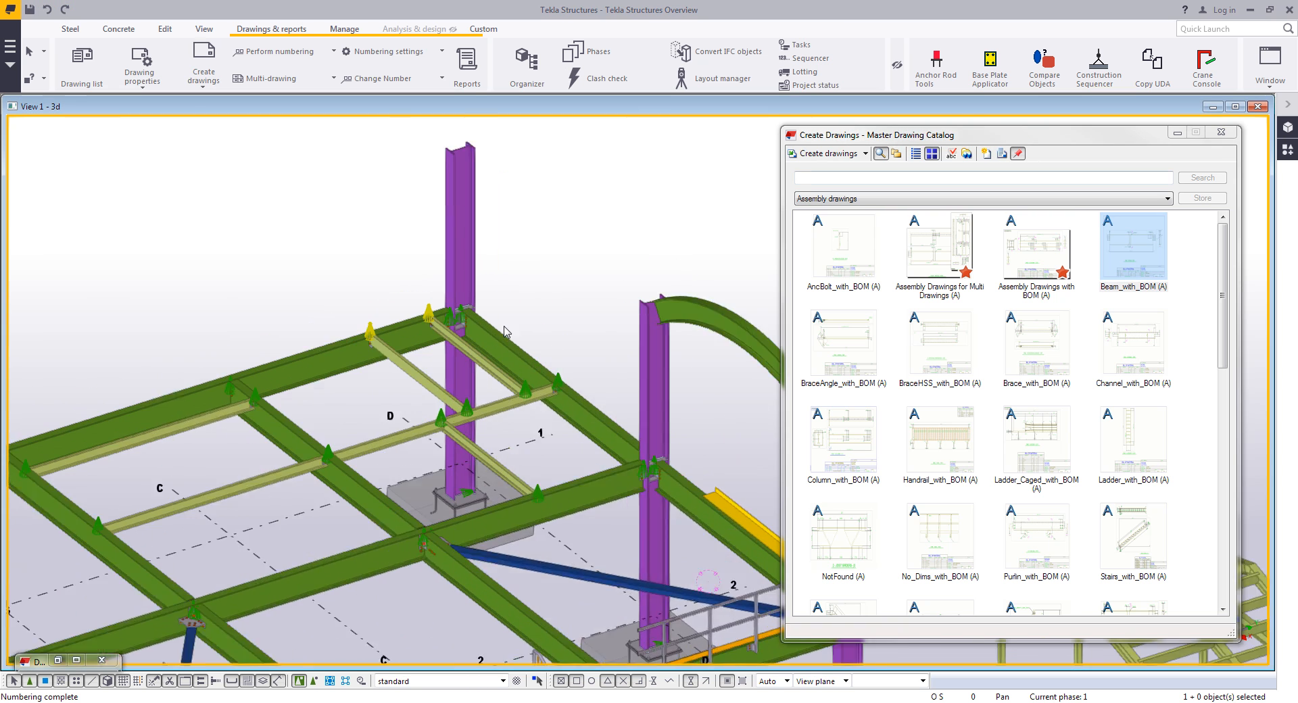
pyautogui.click(1133, 249)
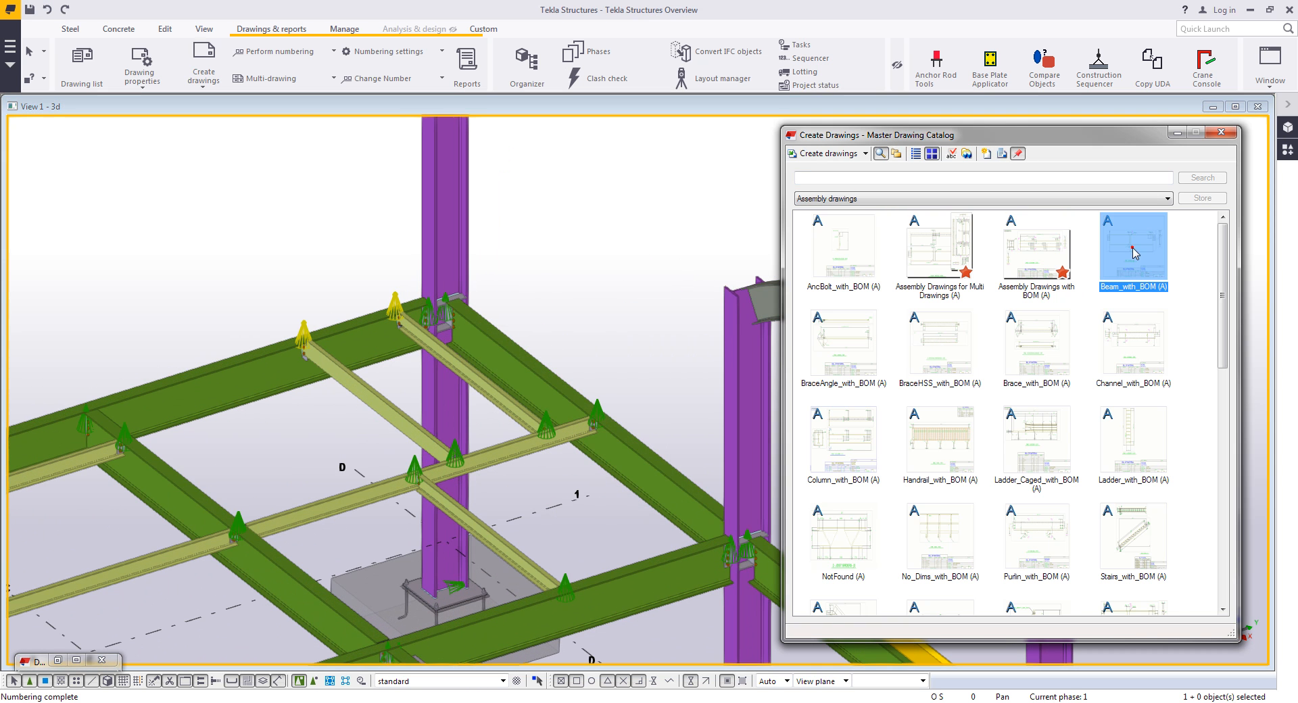
pyautogui.click(244, 374)
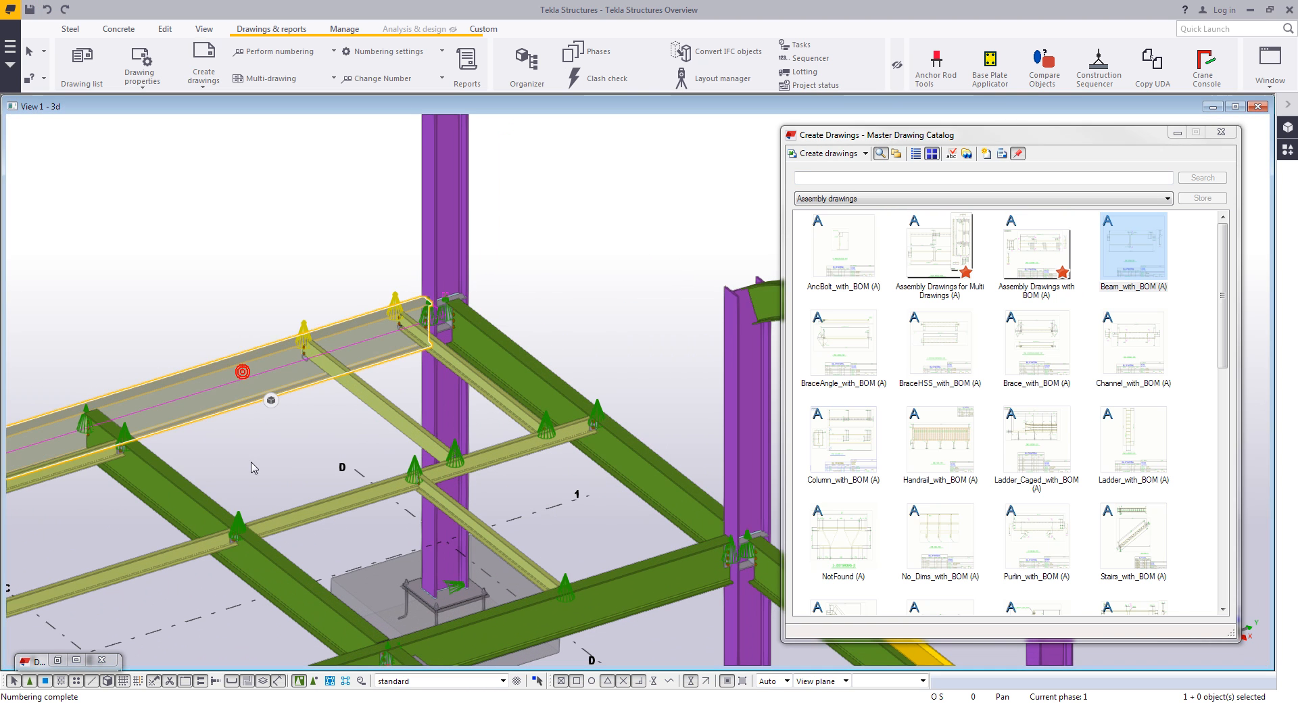
pyautogui.rightClick(1119, 240)
pyautogui.click(1130, 254)
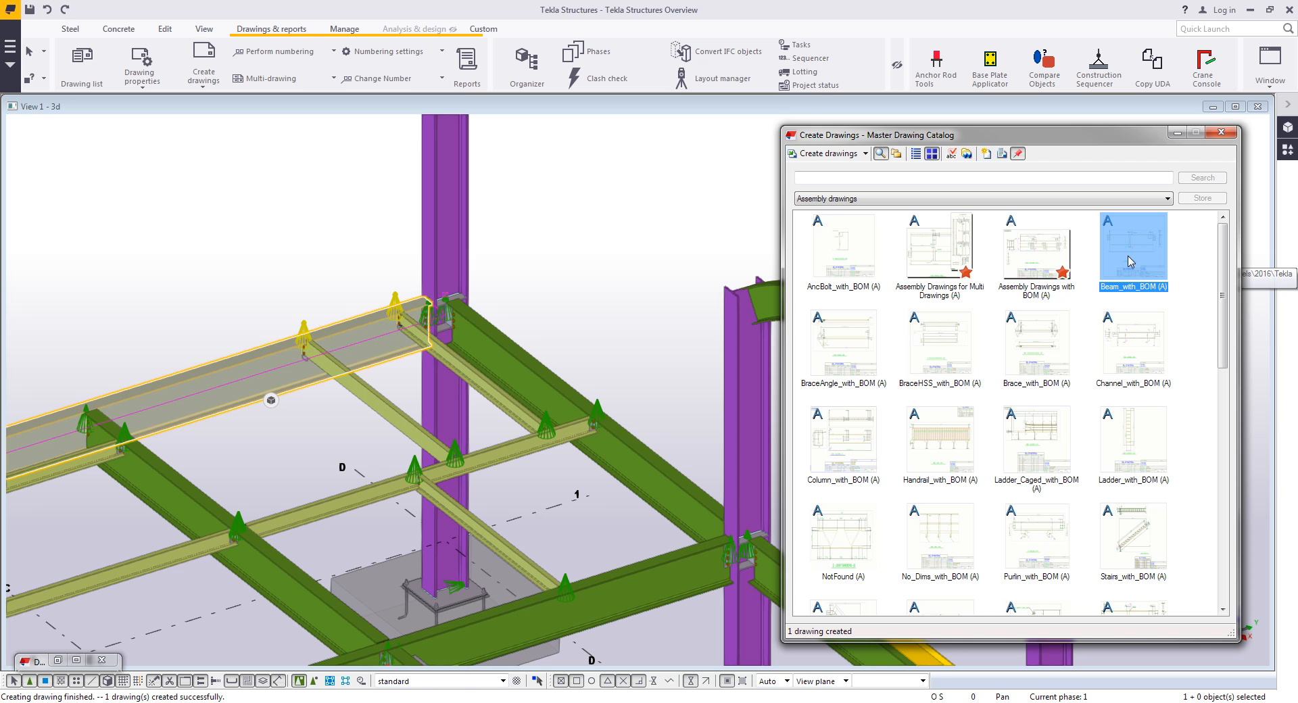
# - Select the column and create a Column_with_BOM assembly drawing for it
pyautogui.click(446, 209)
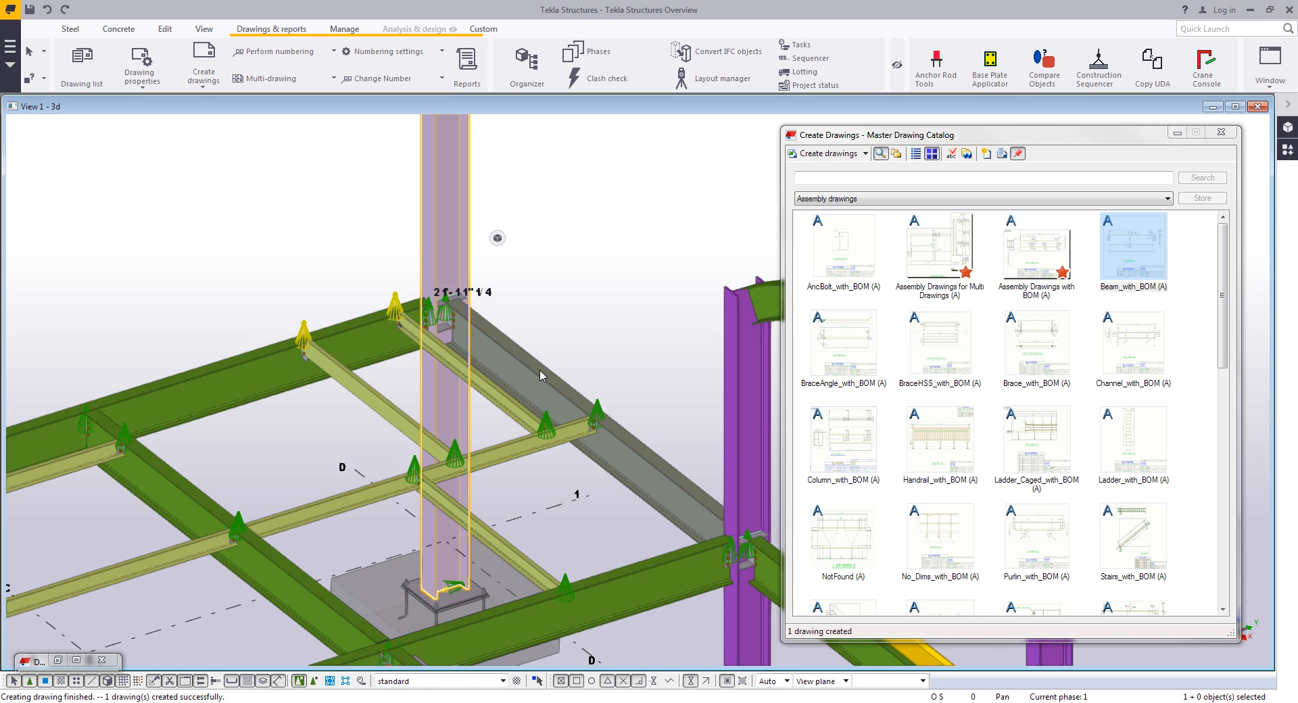
pyautogui.click(855, 443)
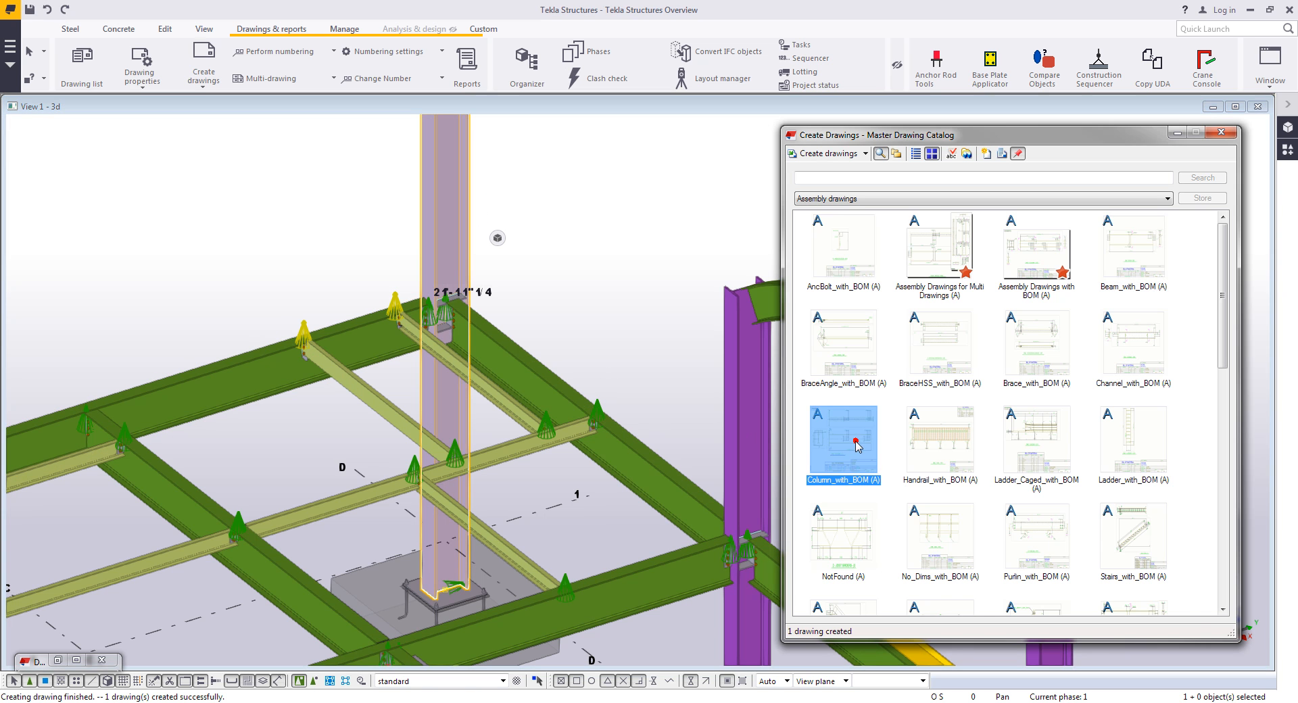
pyautogui.rightClick(842, 449)
pyautogui.click(868, 457)
# - Select the remaining beams, channels and columns, create drawings for them with Assembly Drawings with BOM, and close the catalog
pyautogui.click(572, 255)
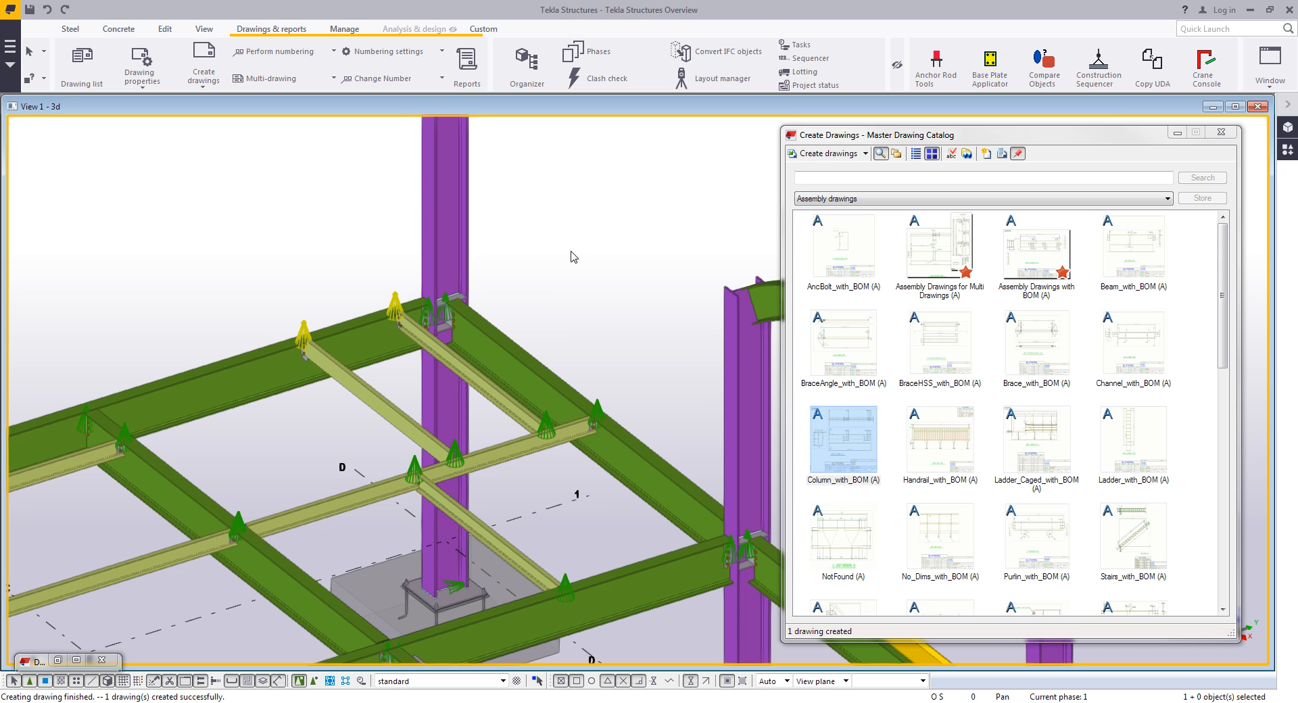
pyautogui.scroll(-1, 571, 260)
pyautogui.moveTo(606, 291); pyautogui.dragTo(574, 286, button='middle')
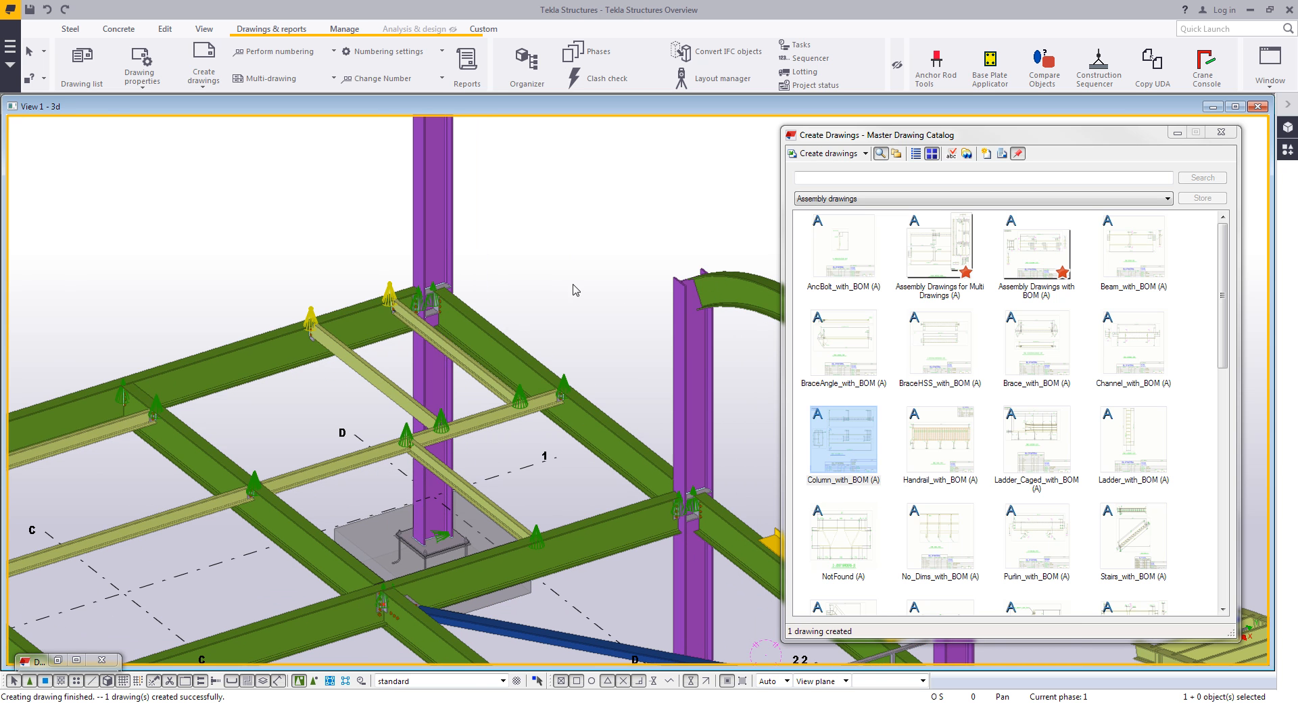
pyautogui.click(371, 337)
pyautogui.keyDown('shift'); pyautogui.click(444, 222); pyautogui.keyUp('shift')
pyautogui.keyDown('shift'); pyautogui.click(391, 392); pyautogui.keyUp('shift')
pyautogui.keyDown('shift'); pyautogui.click(467, 368); pyautogui.keyUp('shift')
pyautogui.keyDown('shift'); pyautogui.click(512, 354); pyautogui.keyUp('shift')
pyautogui.keyDown('shift'); pyautogui.click(513, 358); pyautogui.keyUp('shift')
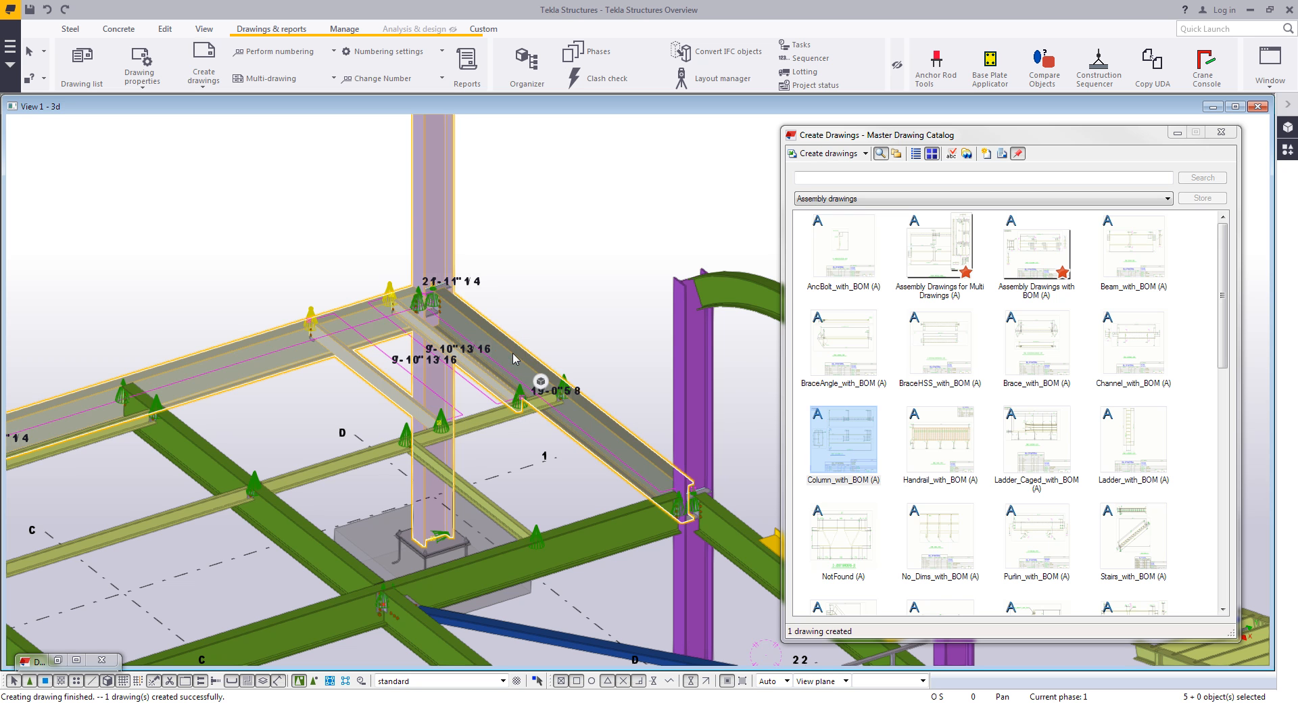
pyautogui.keyDown('shift'); pyautogui.click(485, 425); pyautogui.keyUp('shift')
pyautogui.keyDown('shift'); pyautogui.click(485, 497); pyautogui.keyUp('shift')
pyautogui.keyDown('shift'); pyautogui.click(612, 543); pyautogui.keyUp('shift')
pyautogui.keyDown('shift'); pyautogui.click(684, 429); pyautogui.keyUp('shift')
pyautogui.keyDown('shift'); pyautogui.click(722, 531); pyautogui.keyUp('shift')
pyautogui.moveTo(510, 492); pyautogui.dragTo(489, 441, button='middle')
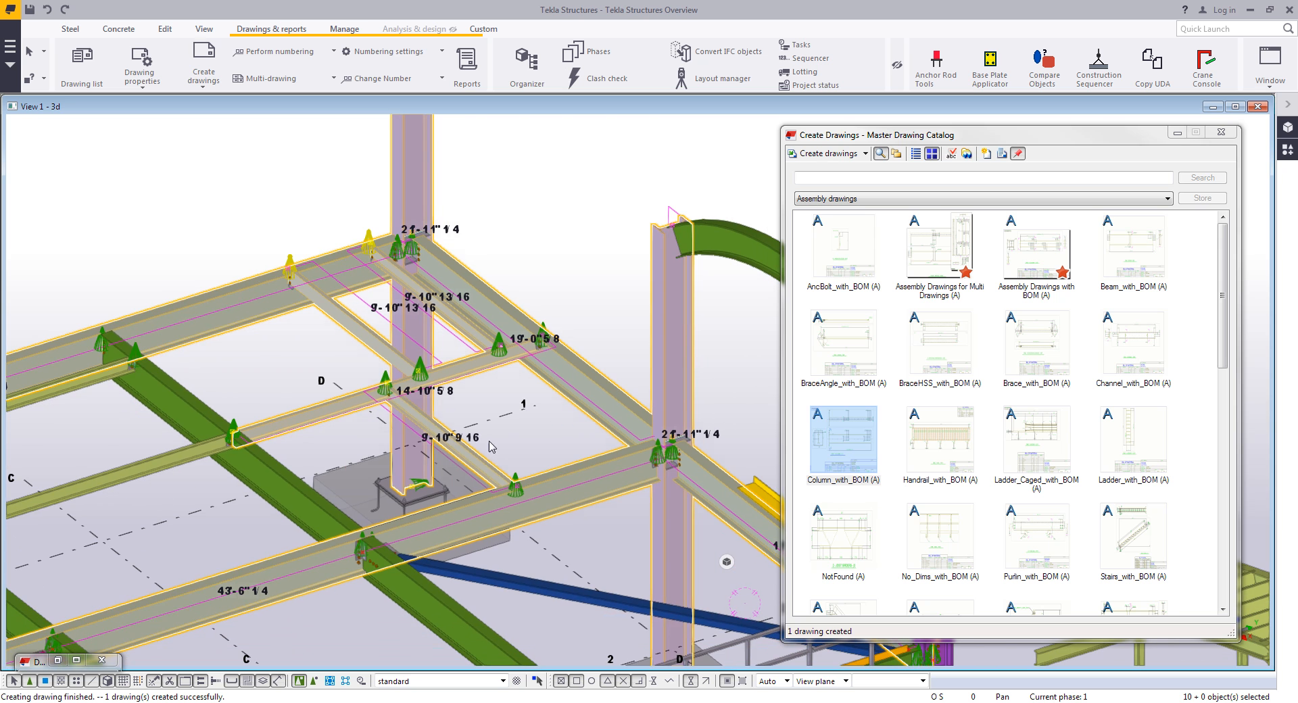
pyautogui.keyDown('shift'); pyautogui.click(290, 493); pyautogui.keyUp('shift')
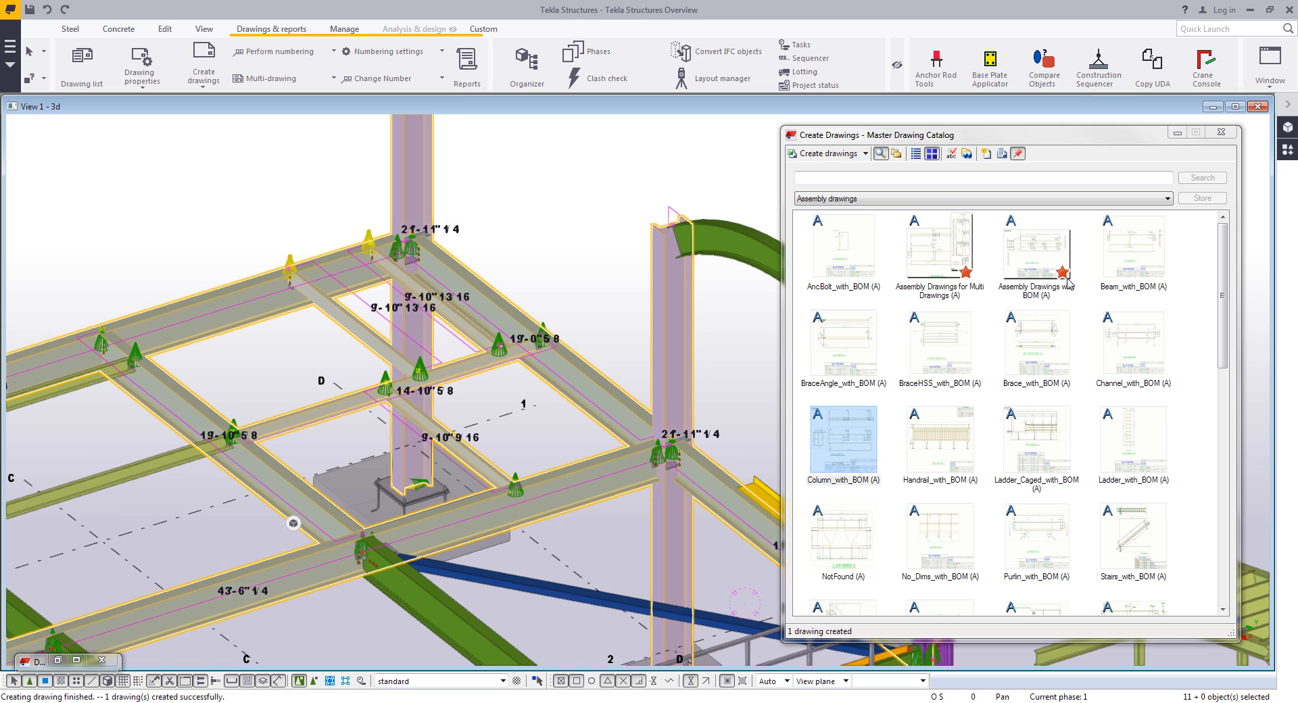
pyautogui.rightClick(1044, 253)
pyautogui.click(1068, 254)
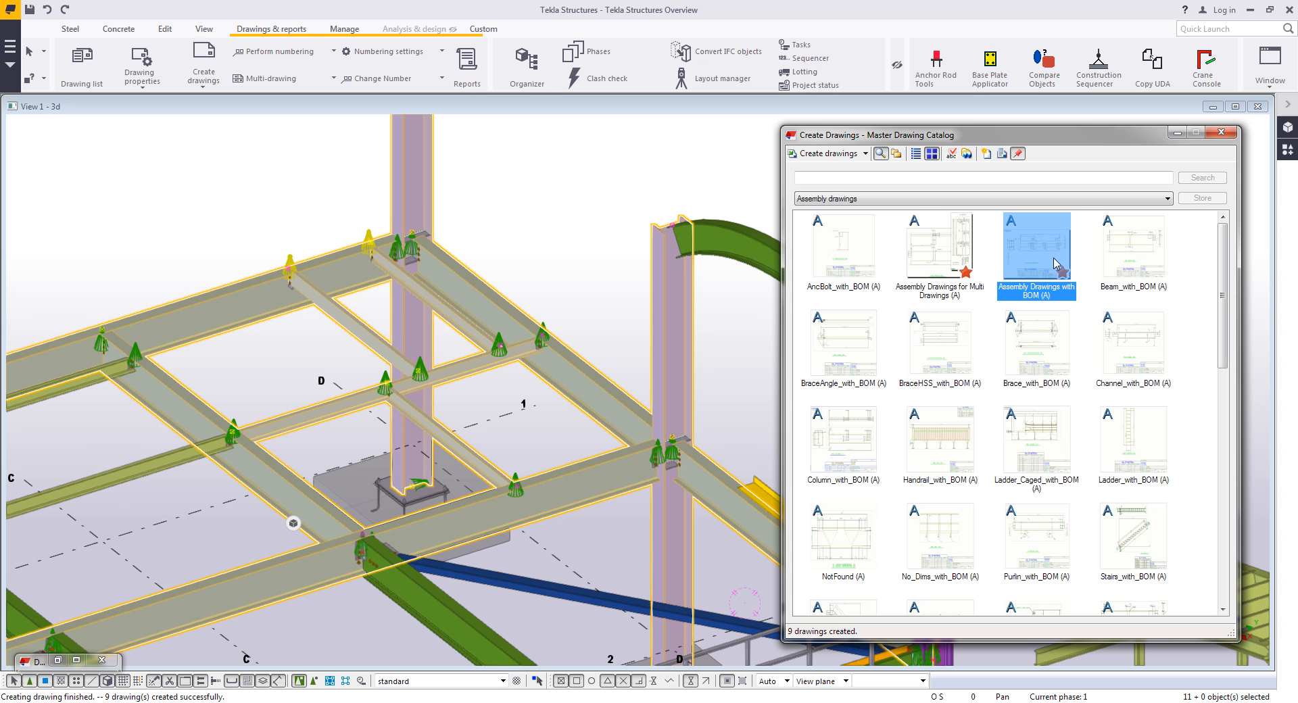
pyautogui.click(1002, 153)
pyautogui.click(1220, 132)
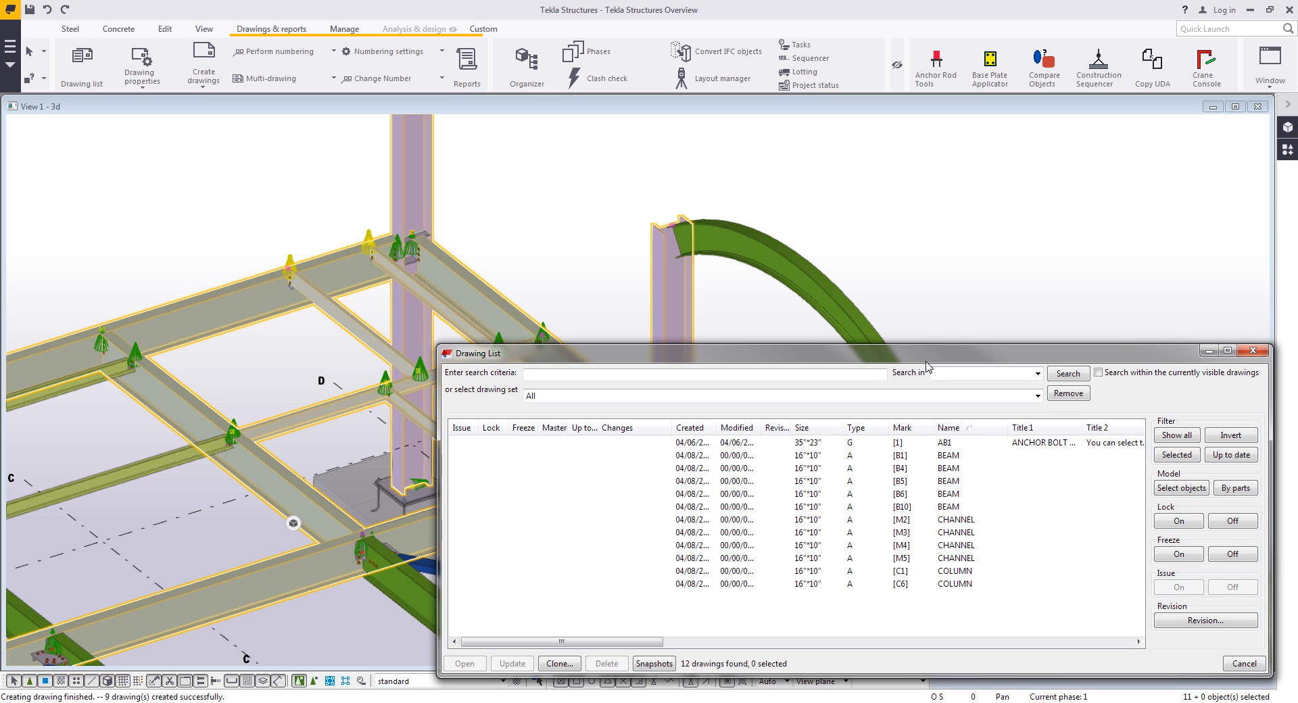
# - Select the B1 beam drawing in the Drawing List and highlight its objects in the model
pyautogui.click(1051, 214)
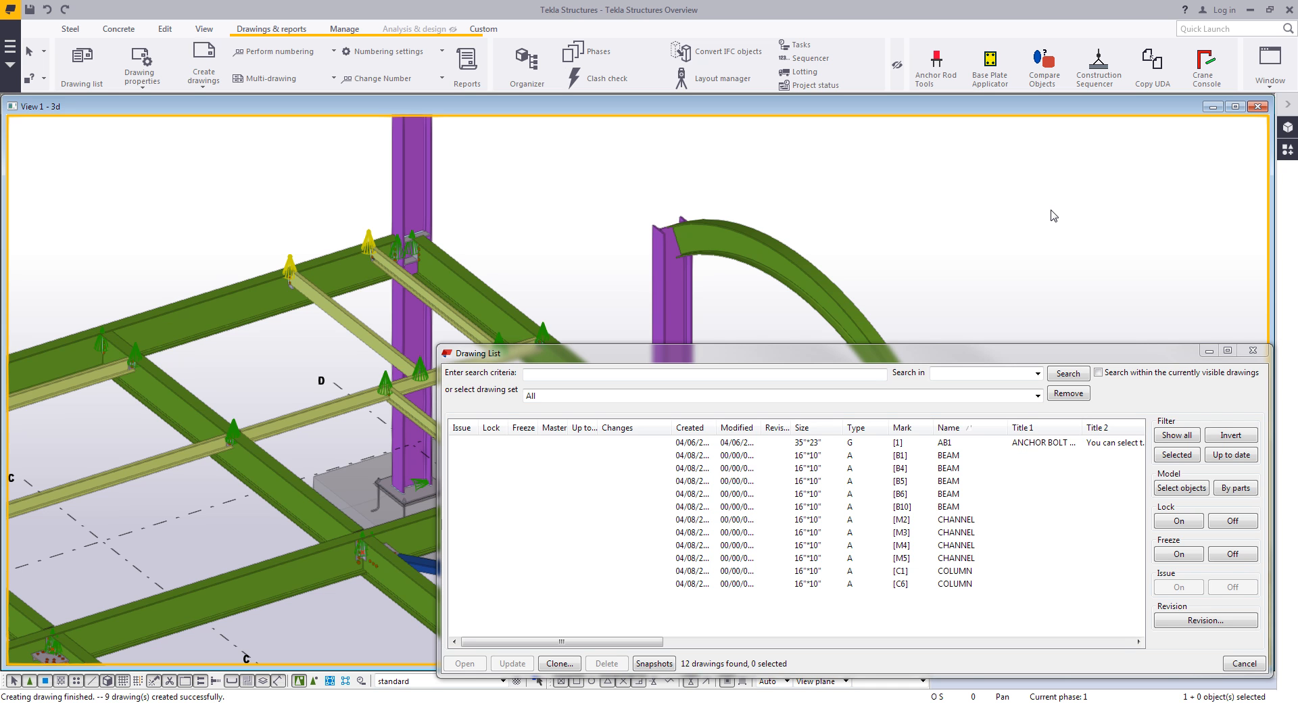
pyautogui.click(971, 456)
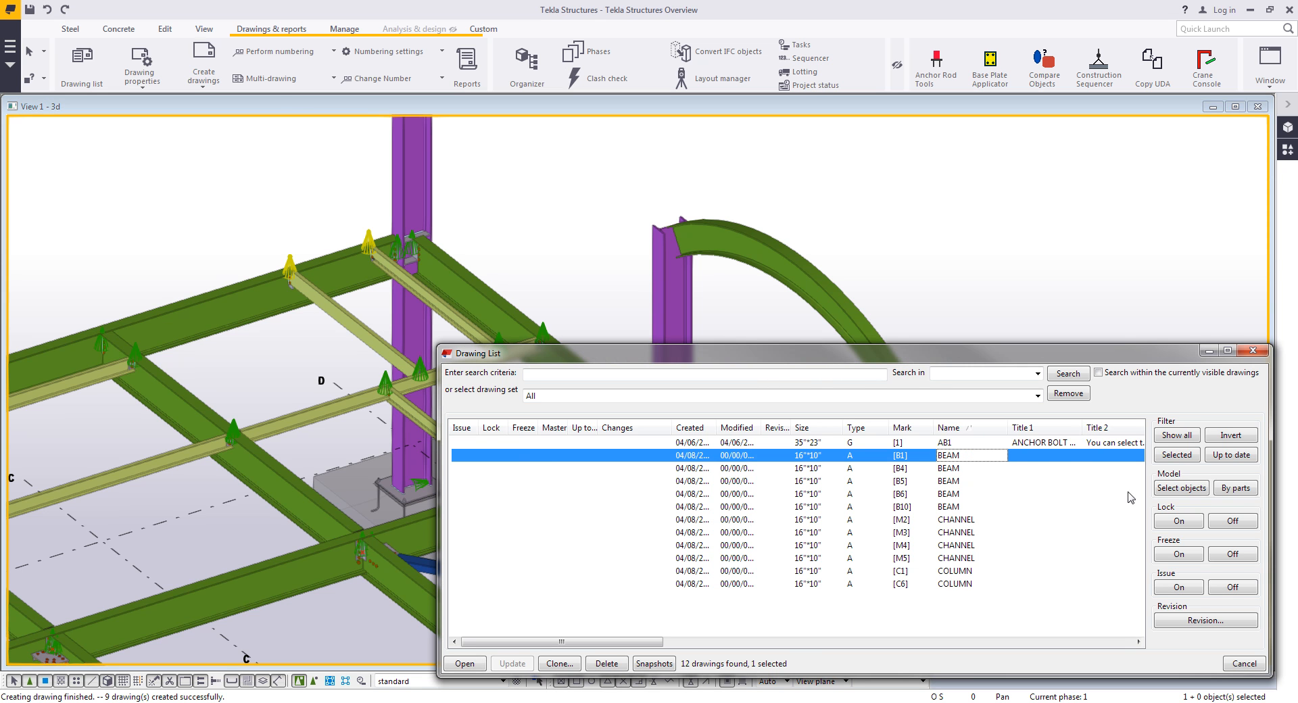
pyautogui.click(1175, 488)
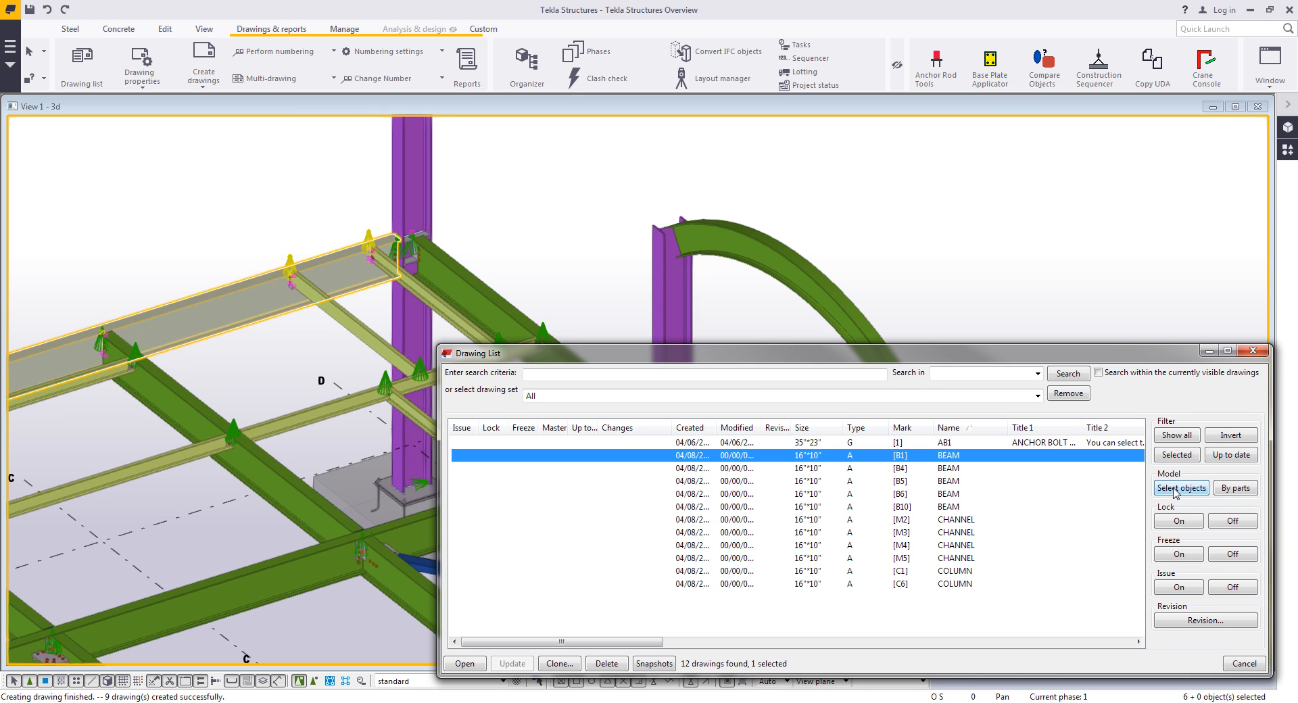
# - Filter the Drawing List by the selected column's parts, then show all drawings again
pyautogui.click(1086, 229)
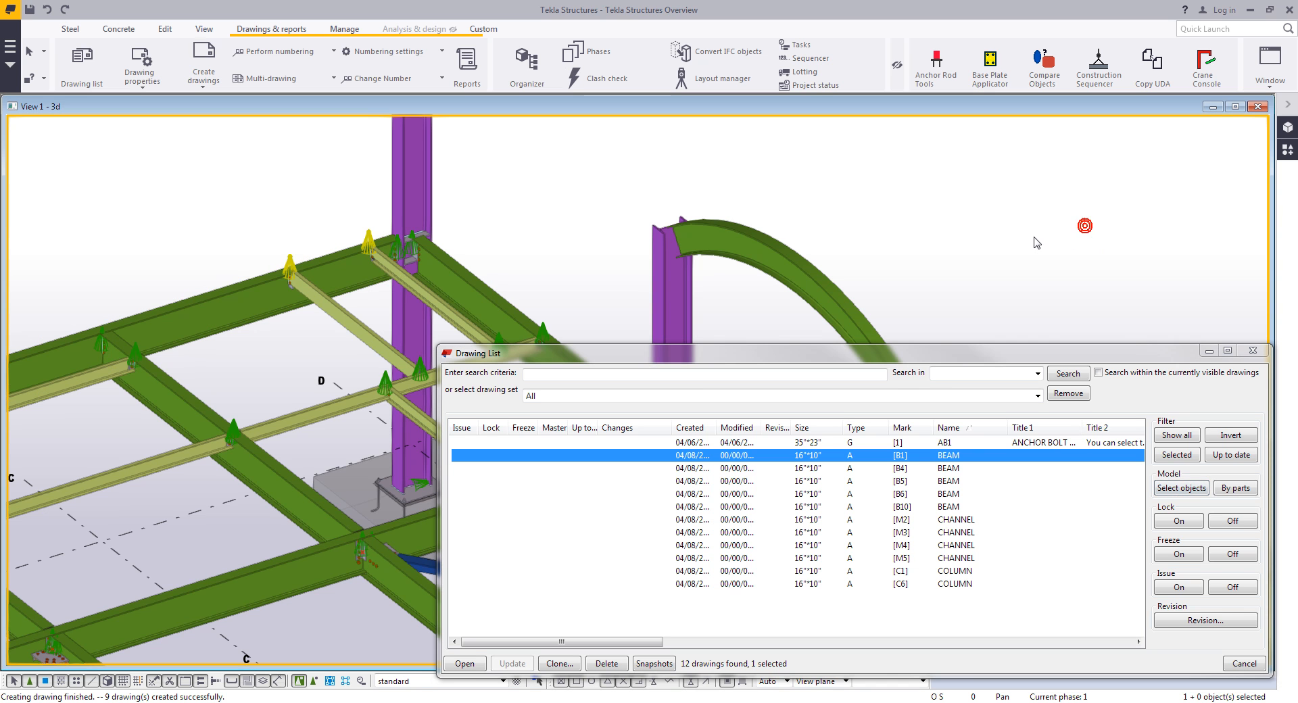
pyautogui.click(428, 175)
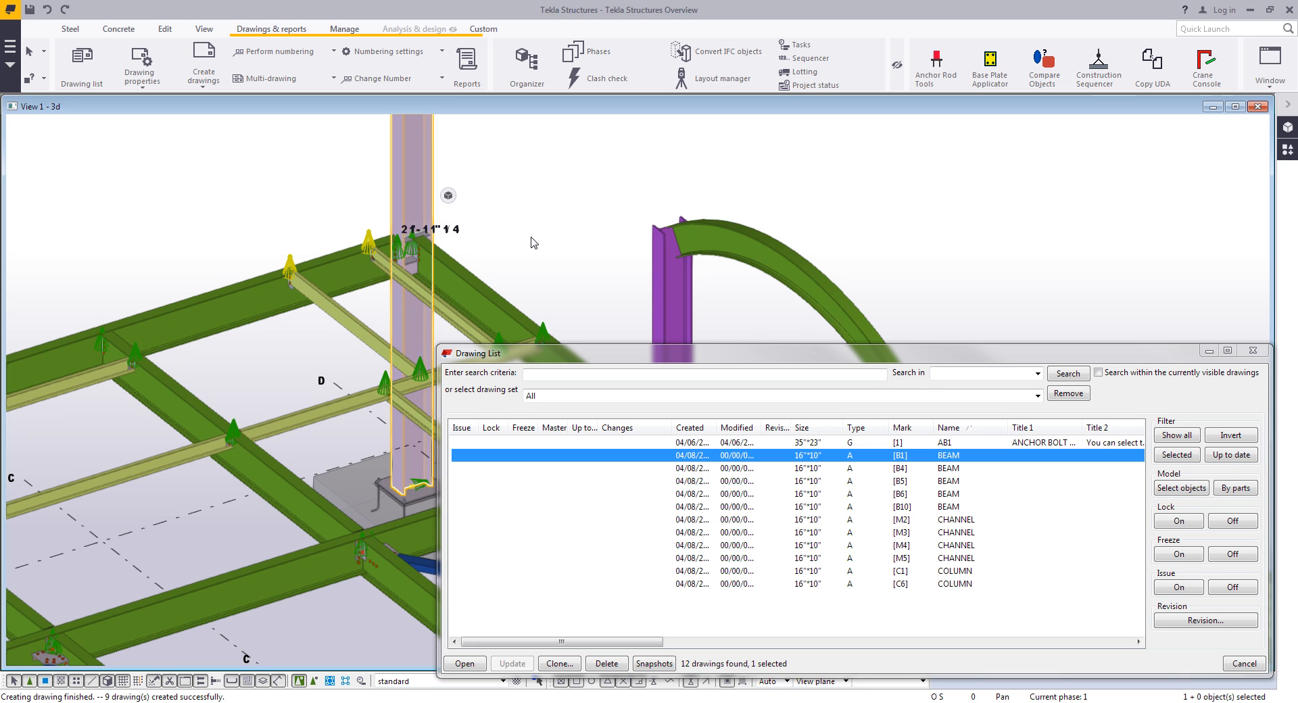
pyautogui.click(1234, 487)
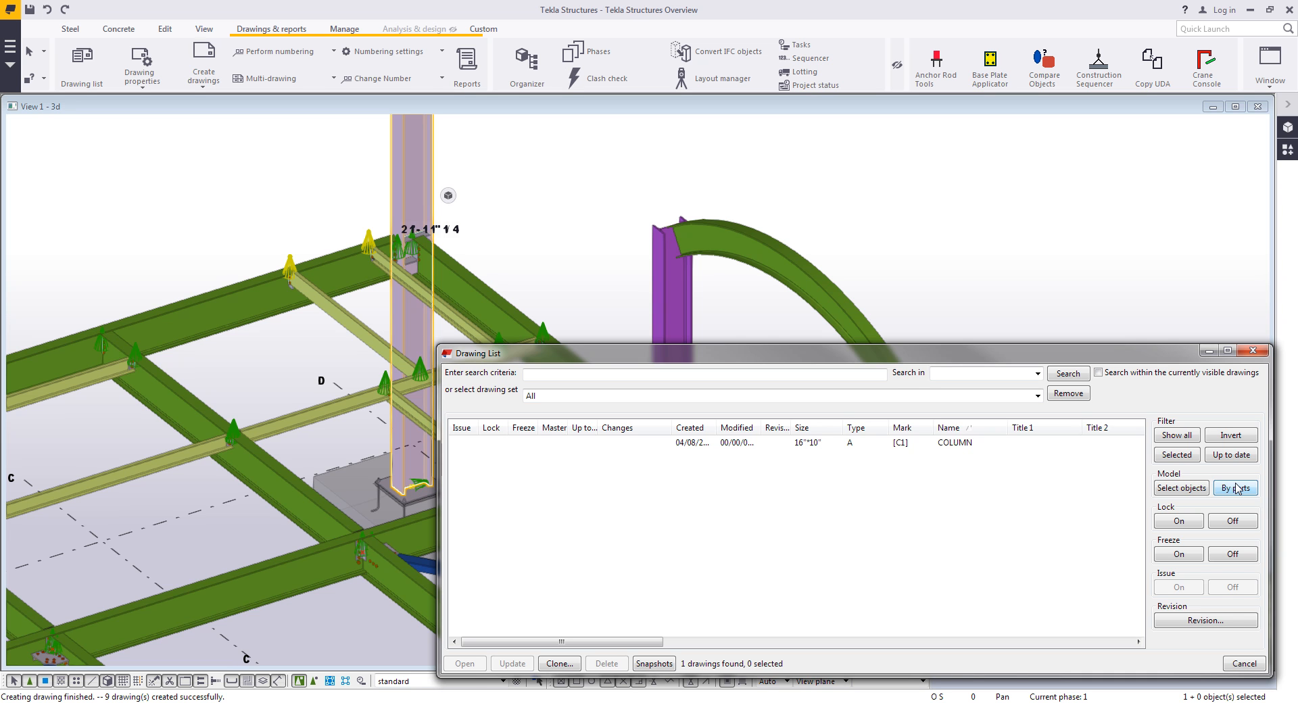
pyautogui.click(1186, 437)
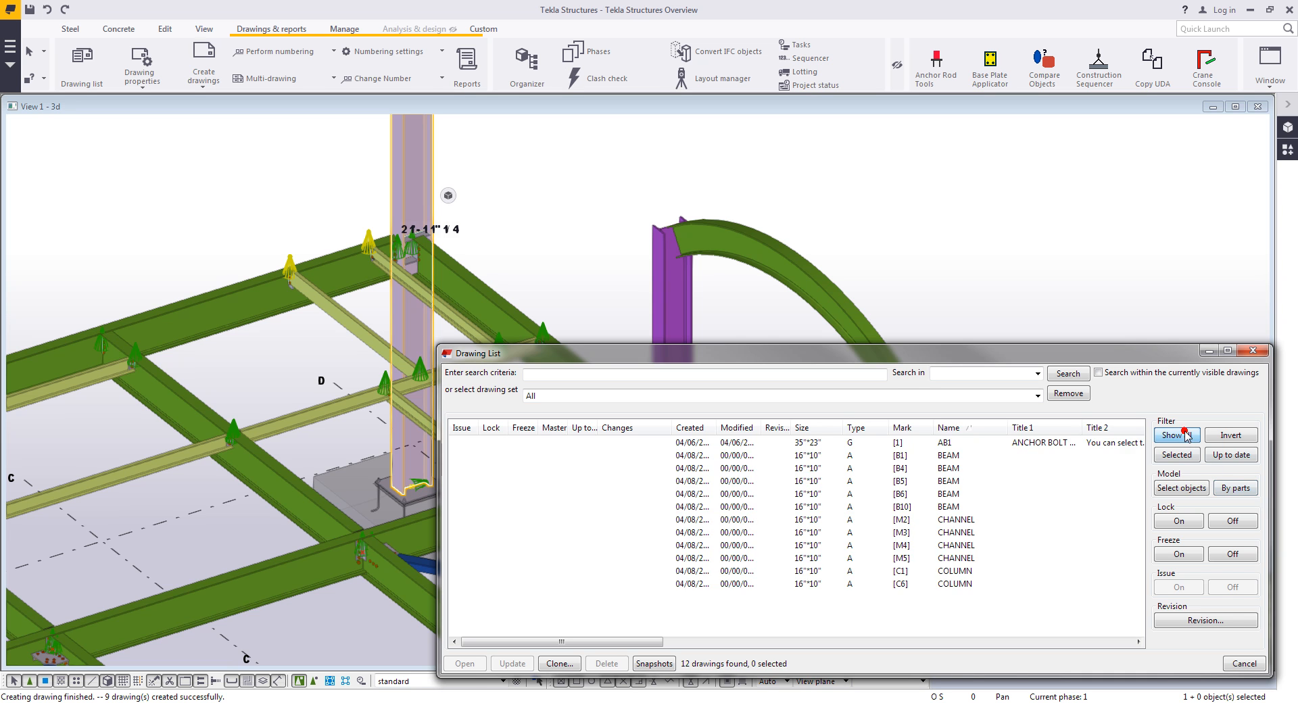
pyautogui.click(1037, 396)
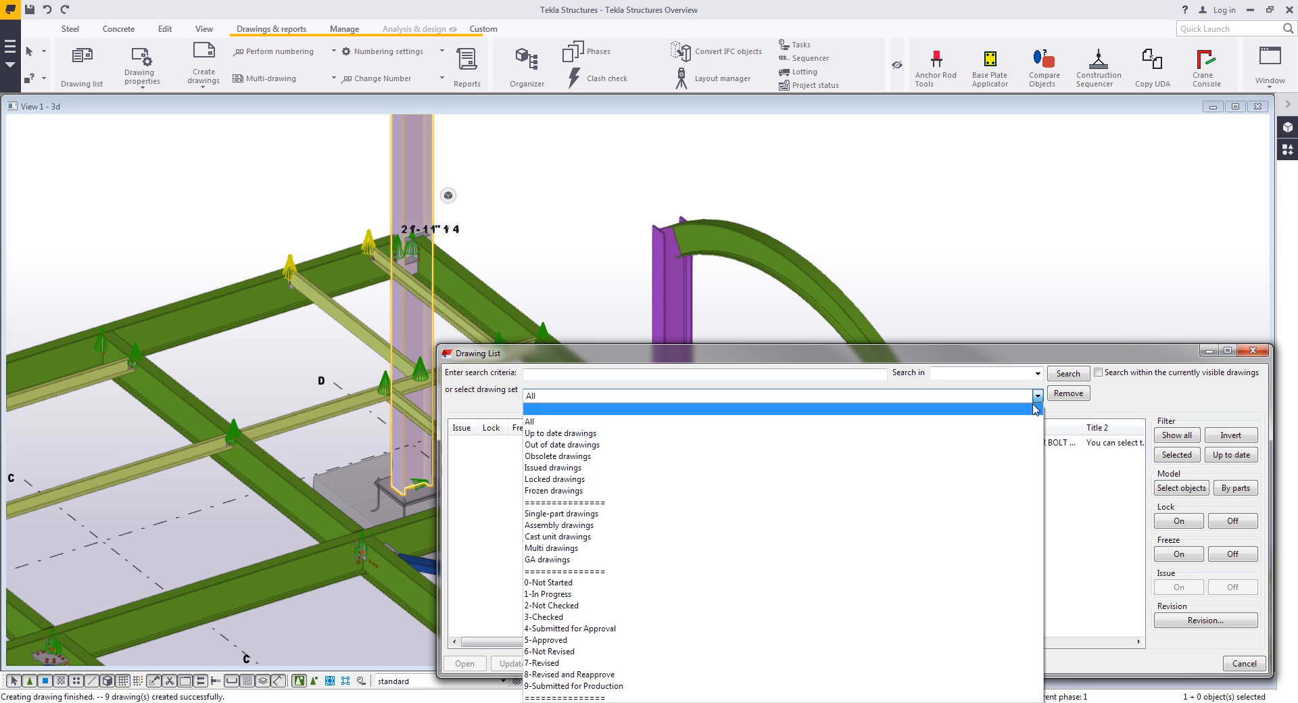
pyautogui.click(1080, 353)
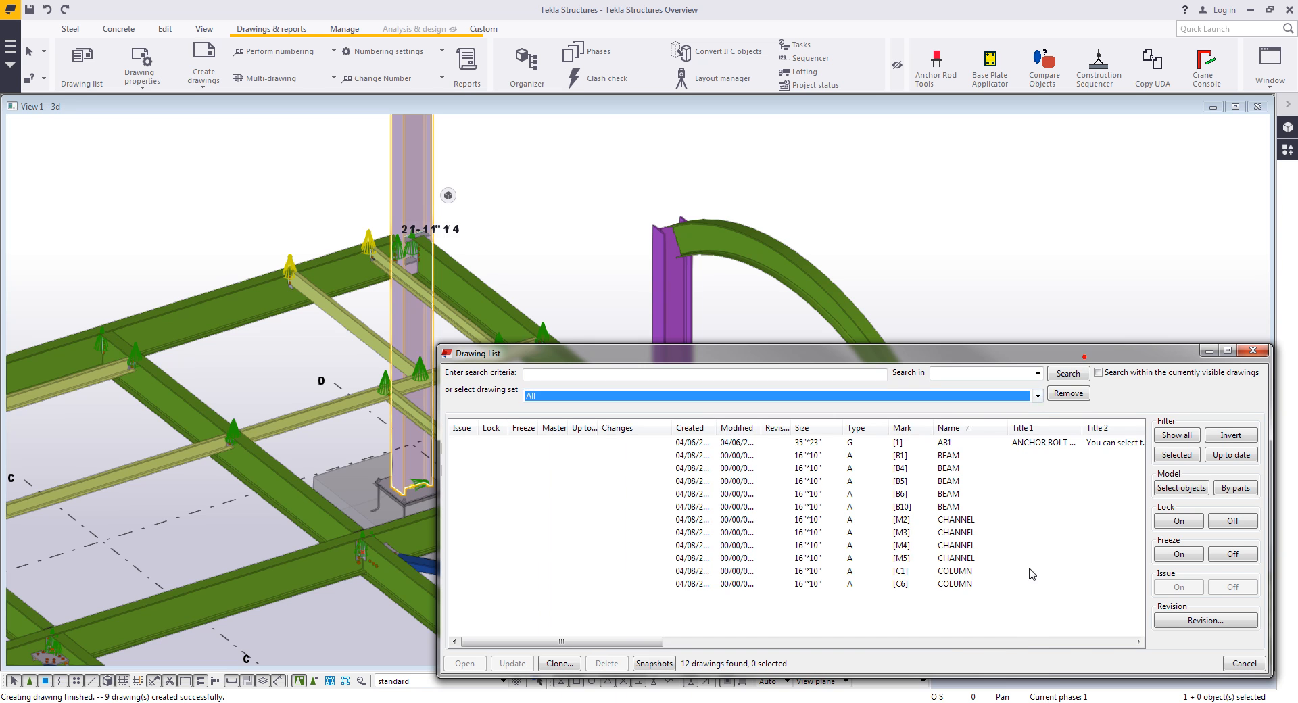
# - Open the B1 beam assembly drawing and close the Drawing List
pyautogui.doubleClick(944, 456)
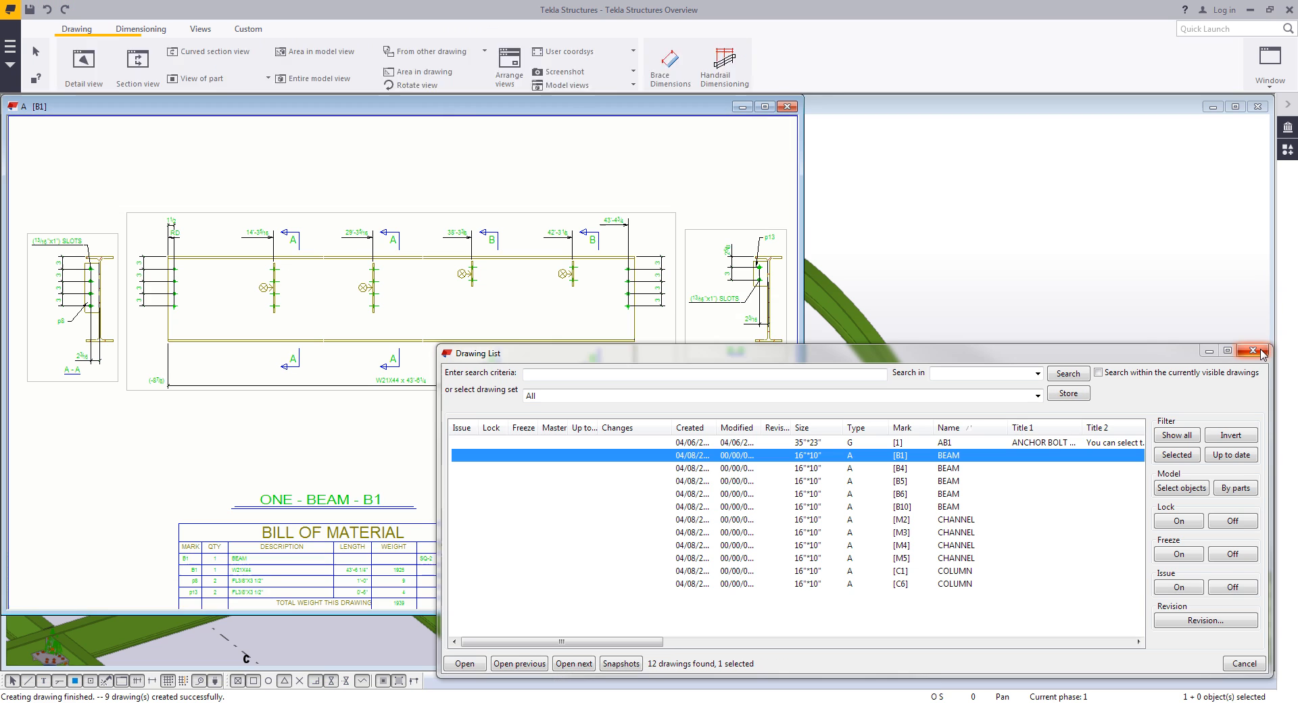
pyautogui.click(1252, 350)
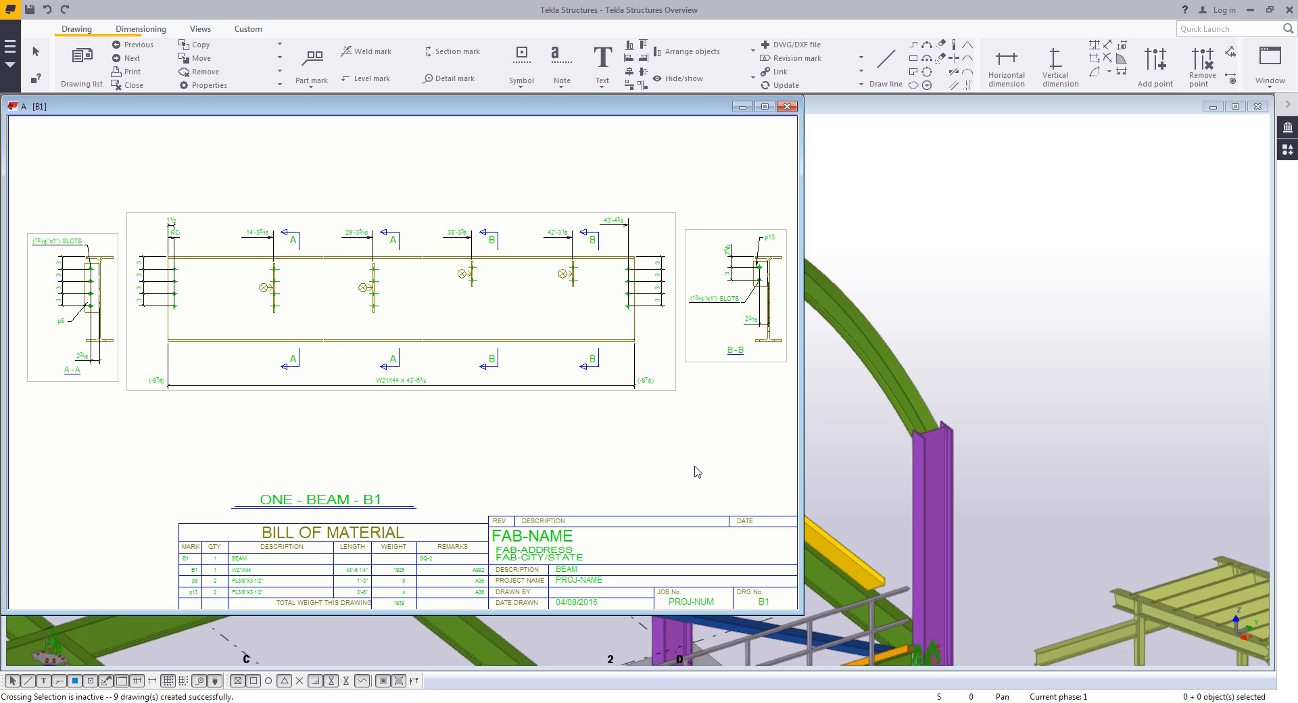
# - Inquire the beam part's object information in the drawing and close the report
pyautogui.click(671, 389)
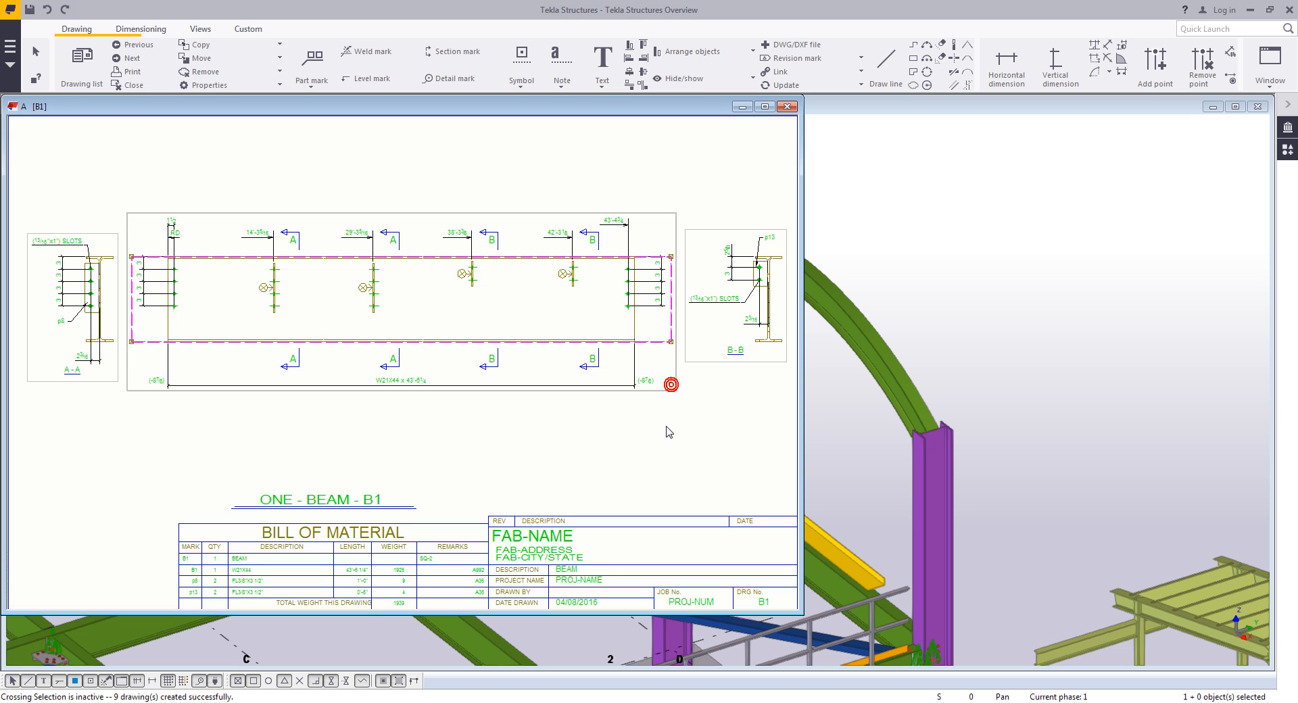
pyautogui.rightClick(566, 346)
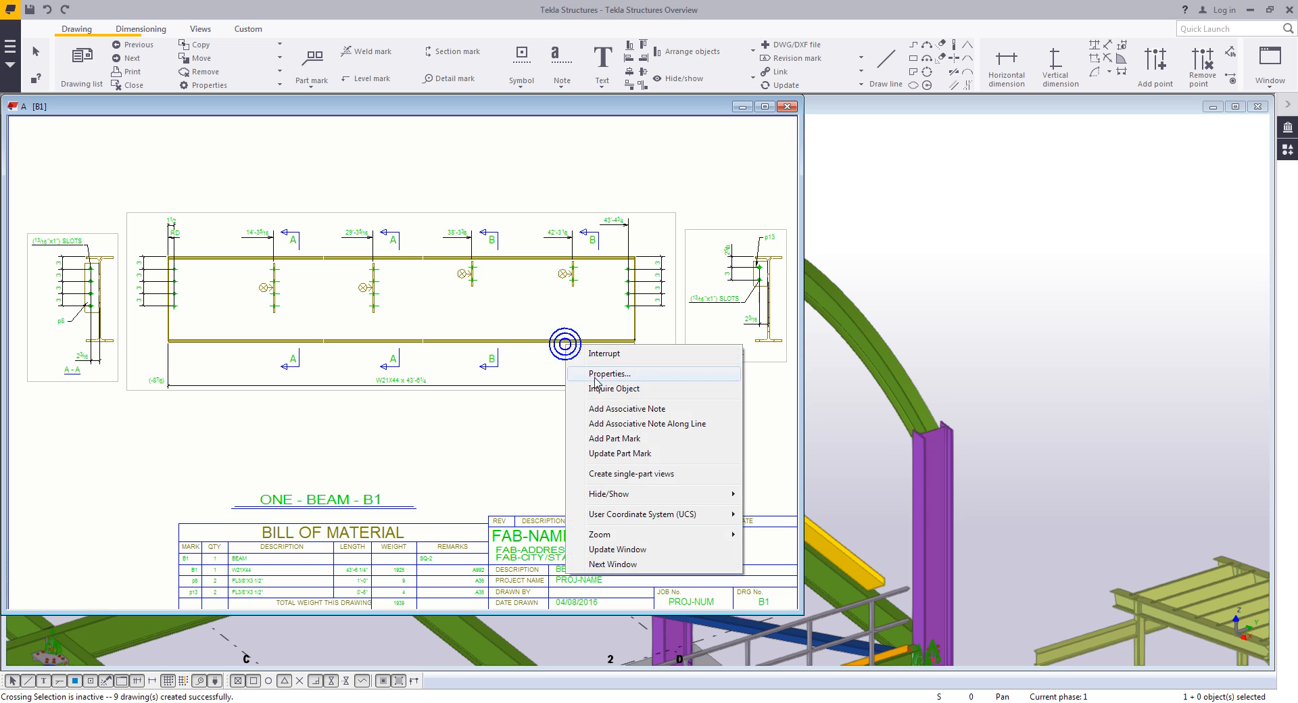
pyautogui.click(598, 388)
pyautogui.scroll(-3, 924, 436)
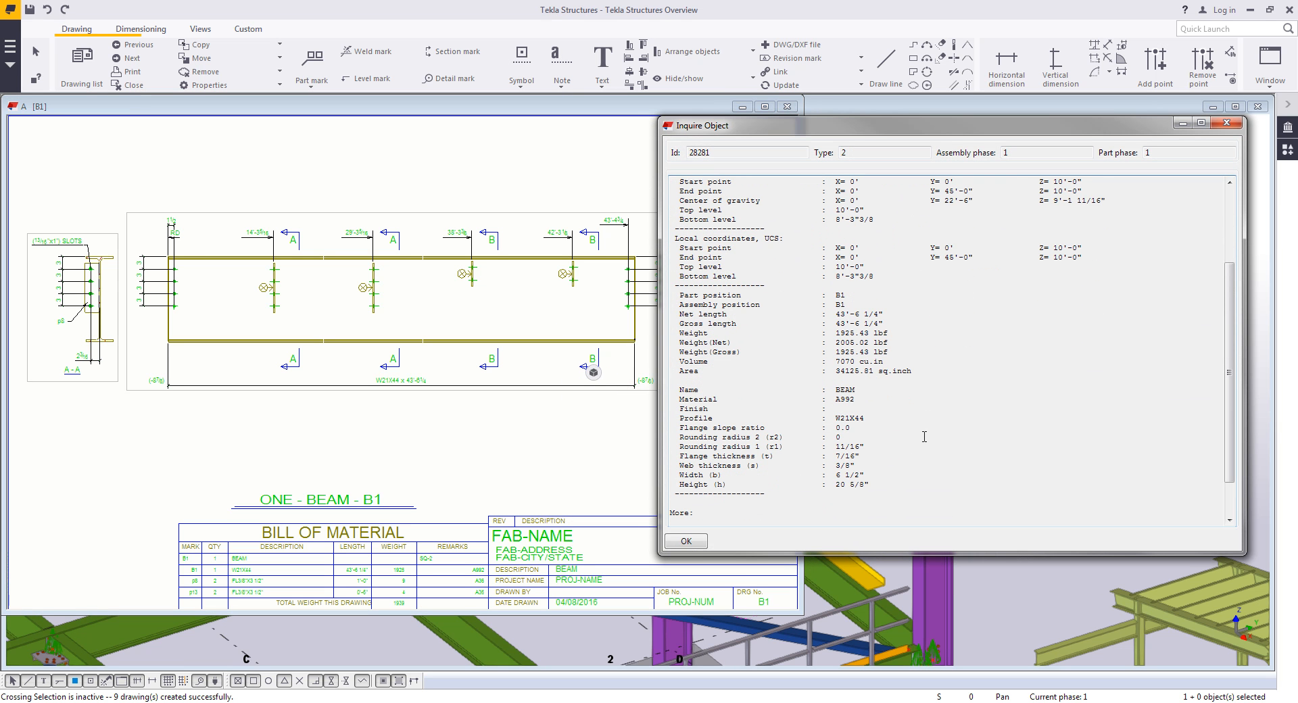
pyautogui.click(685, 540)
pyautogui.click(340, 447)
pyautogui.moveTo(110, 420); pyautogui.dragTo(218, 417, button='middle')
pyautogui.click(211, 380)
pyautogui.moveTo(214, 381)
pyautogui.mouseDown()
pyautogui.moveTo(226, 297)
pyautogui.moveTo(211, 282)
pyautogui.mouseUp()
pyautogui.click(296, 387)
pyautogui.scroll(-2, 321, 385)
pyautogui.moveTo(342, 392); pyautogui.dragTo(348, 332)
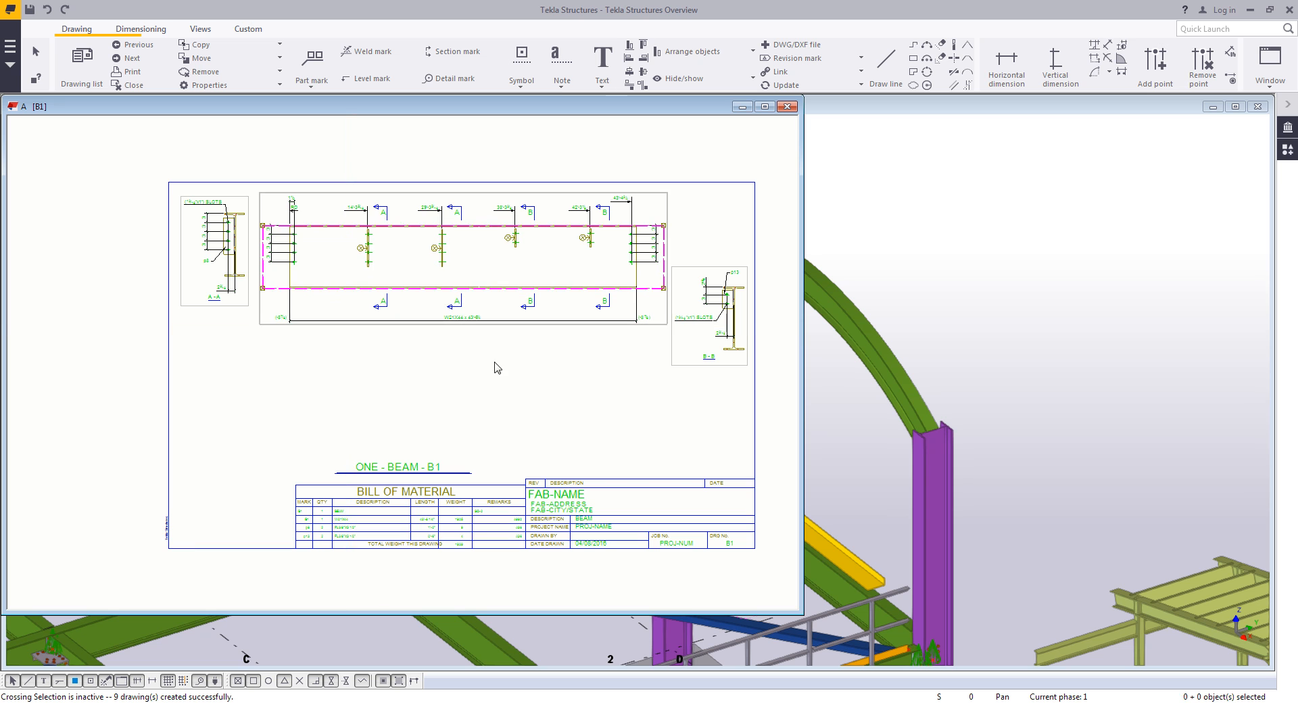
pyautogui.click(673, 350)
pyautogui.moveTo(673, 350); pyautogui.dragTo(676, 290)
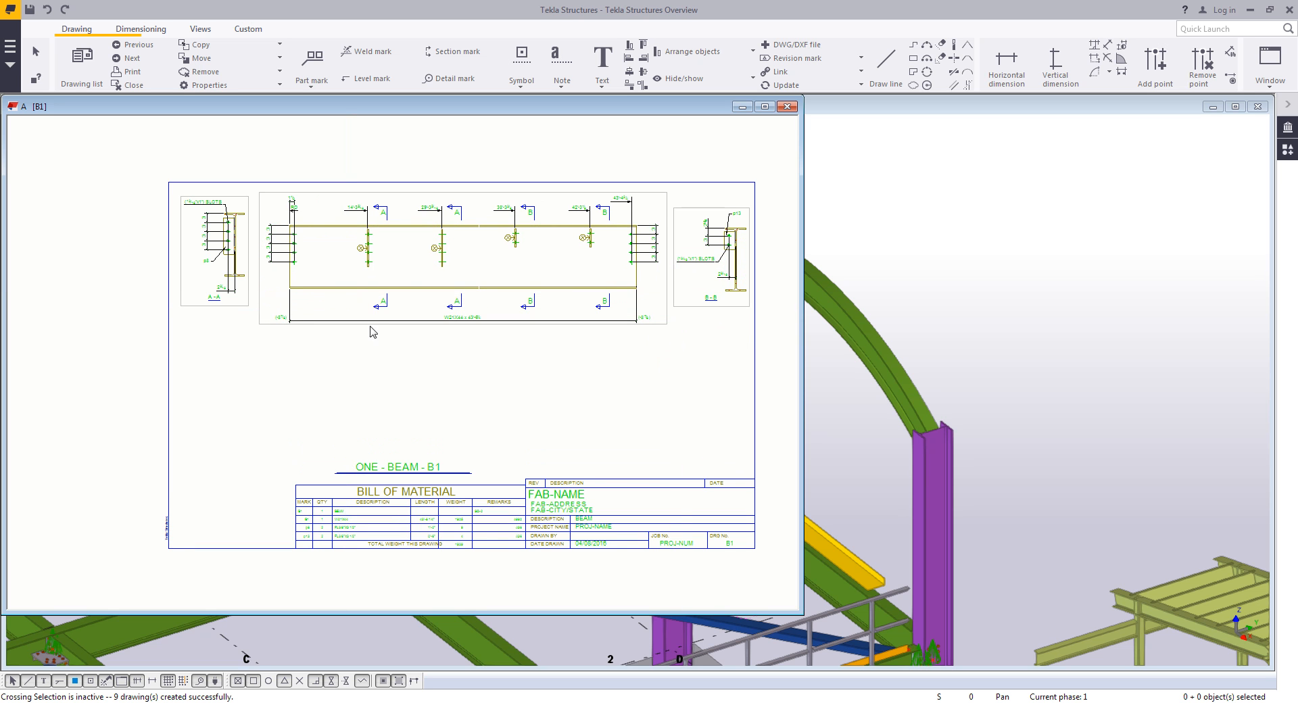
# - Add a horizontal dimension from the beam's left end to the first connection above the main view
pyautogui.scroll(3, 375, 312)
pyautogui.scroll(1, 345, 293)
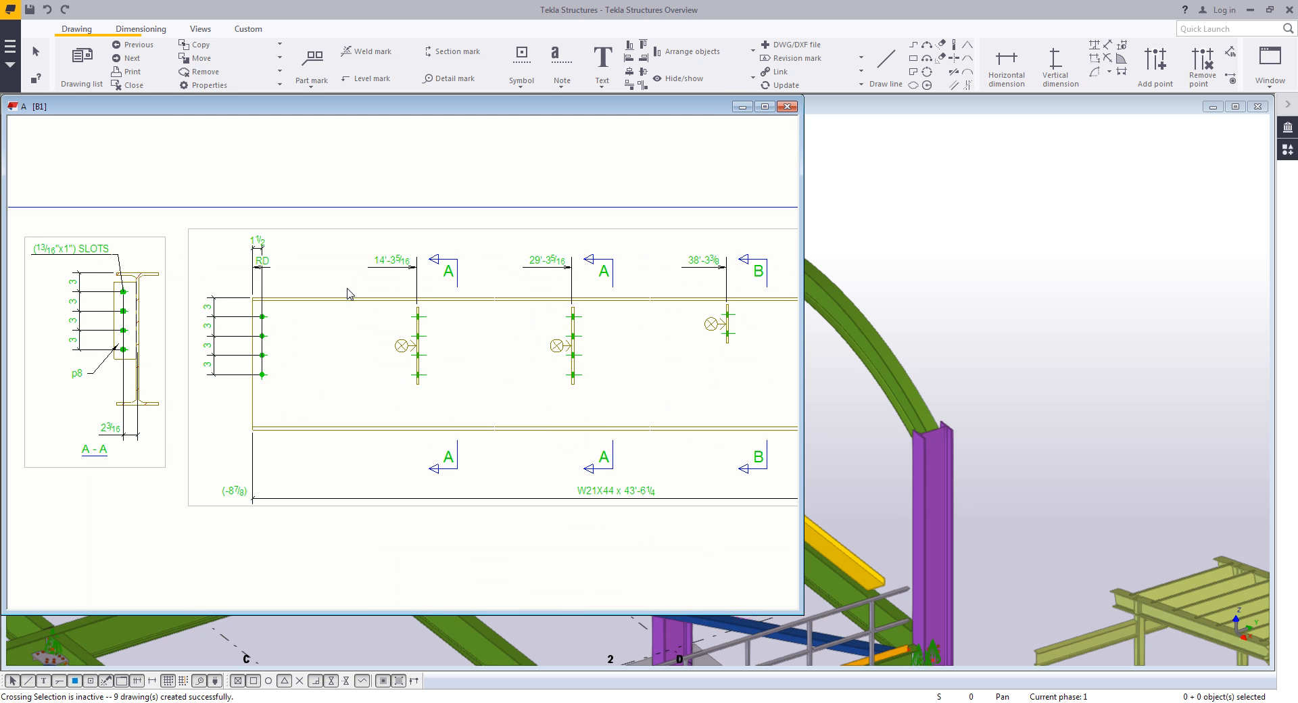
pyautogui.click(139, 29)
pyautogui.click(83, 62)
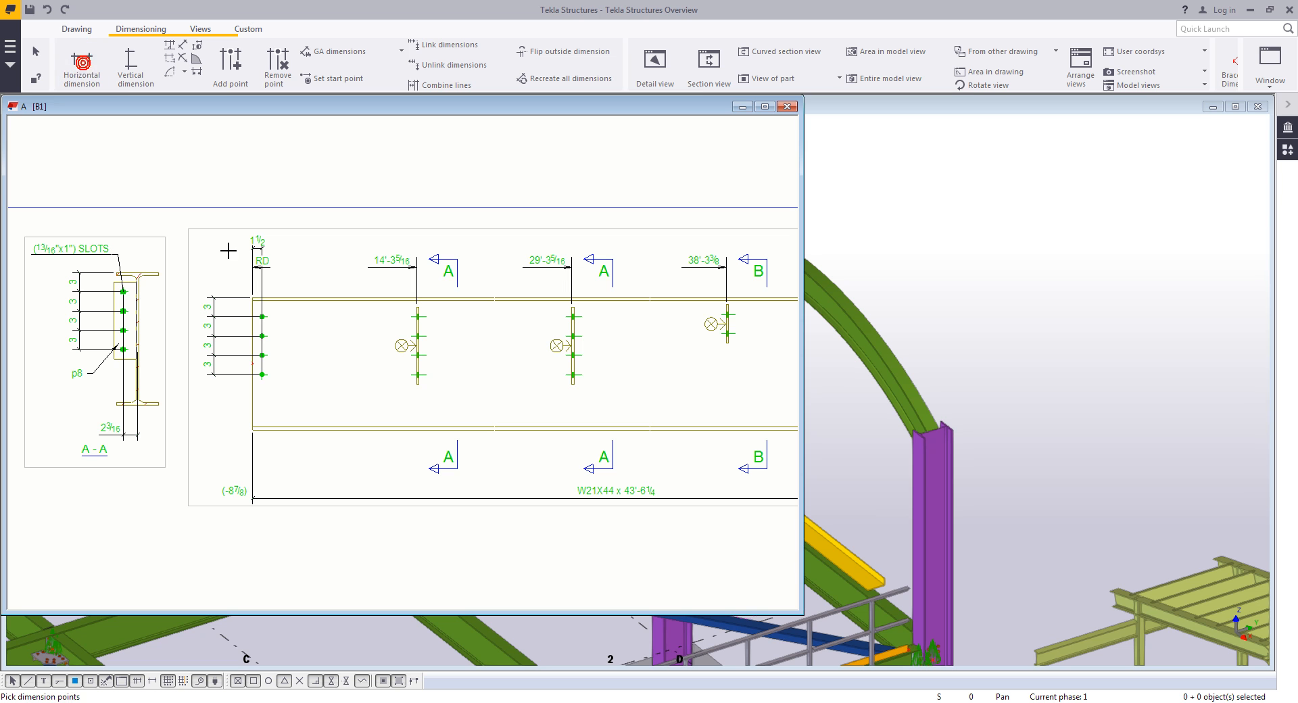
pyautogui.click(250, 296)
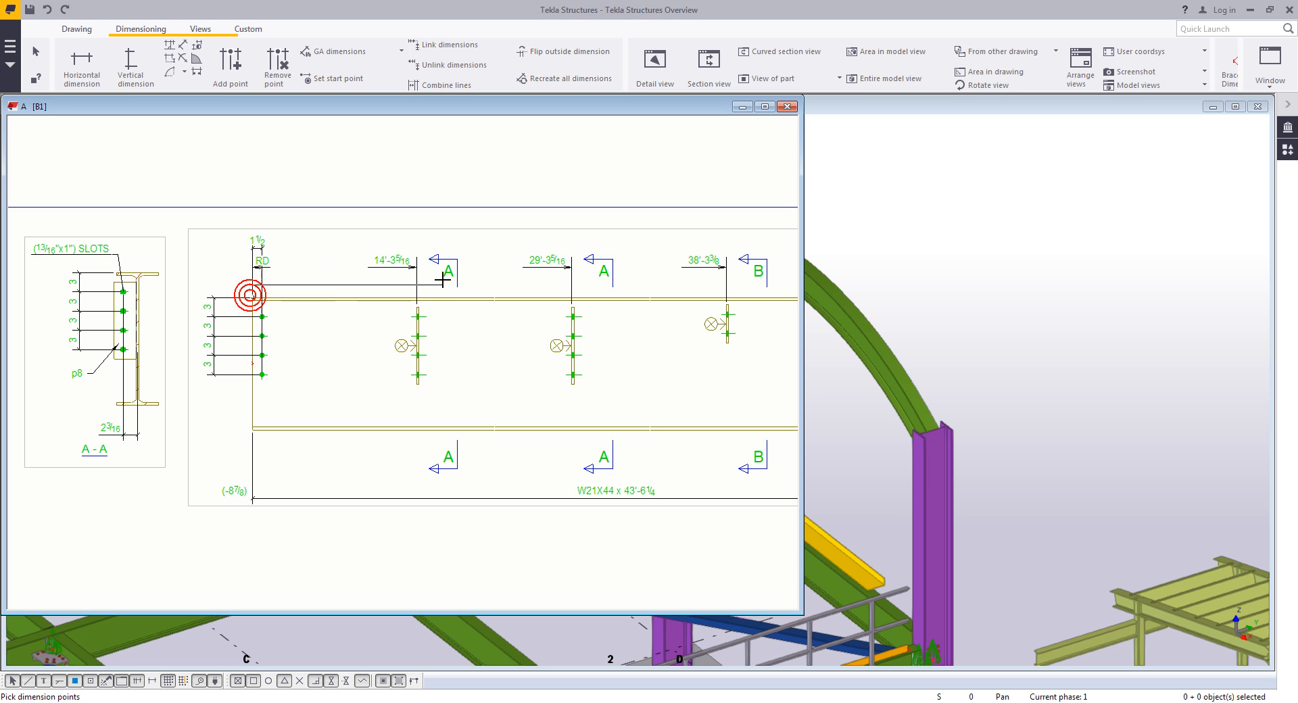
pyautogui.scroll(7, 414, 306)
pyautogui.scroll(-7, 414, 305)
pyautogui.click(339, 199)
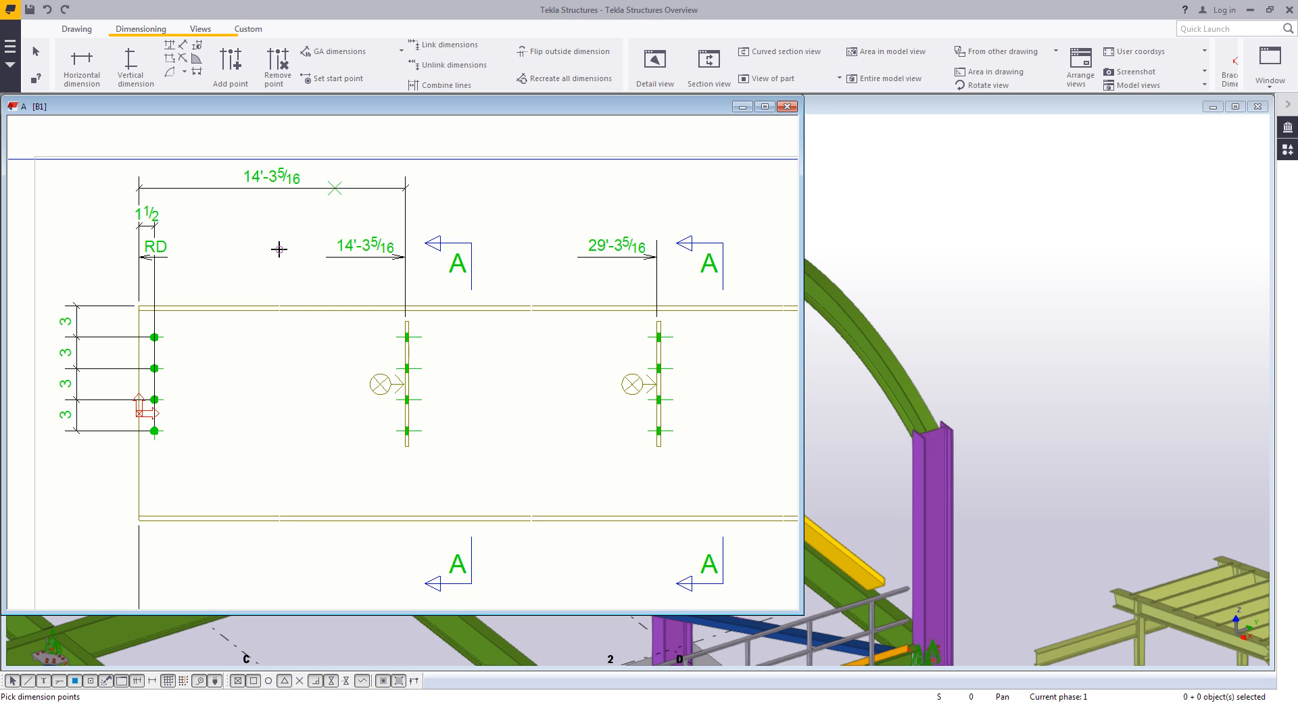
pyautogui.rightClick(279, 249)
pyautogui.click(295, 258)
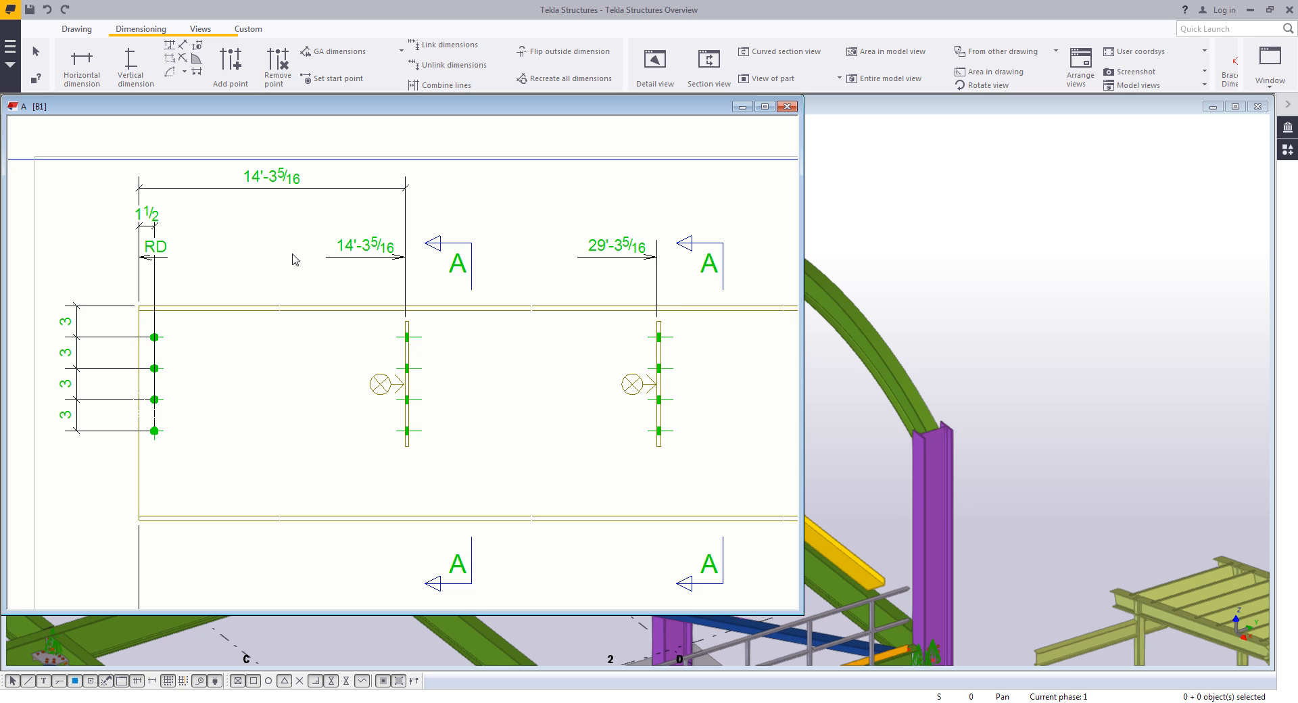
# - Add points to the new dimension at each remaining connection to make it a chain dimension
pyautogui.click(347, 190)
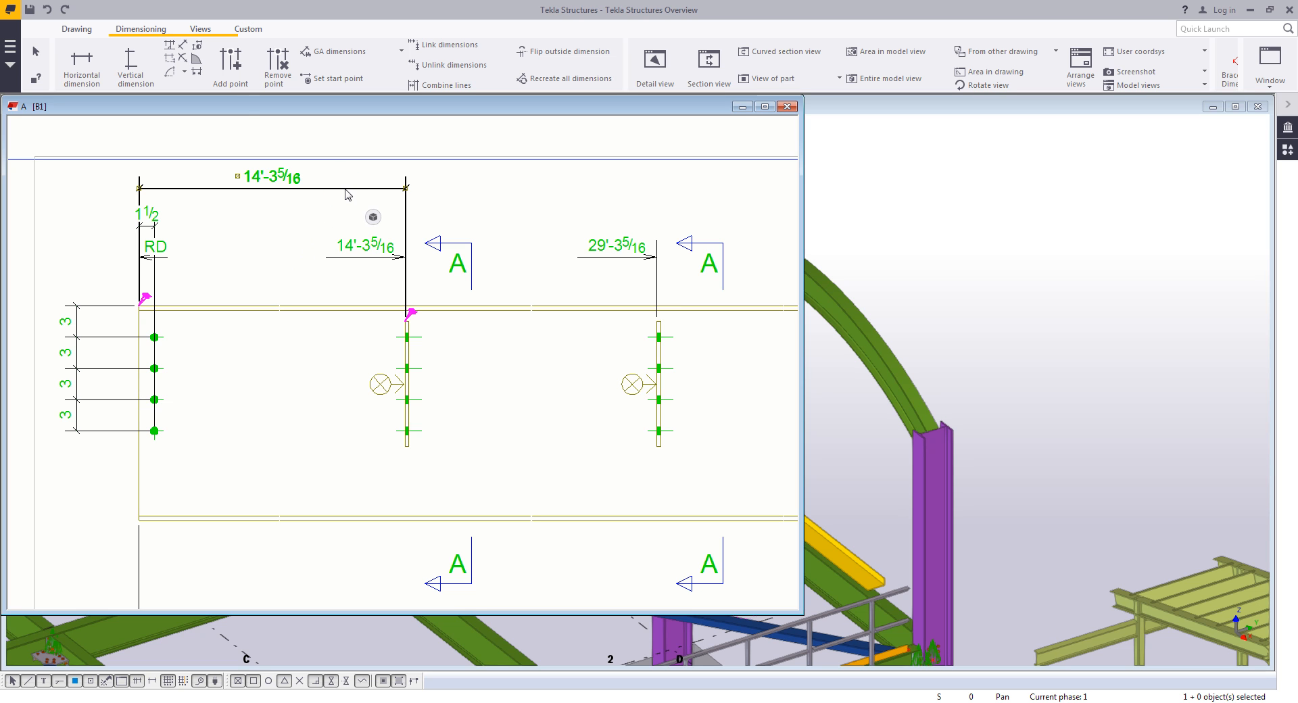
pyautogui.click(237, 63)
pyautogui.moveTo(619, 294); pyautogui.dragTo(447, 306, button='middle')
pyautogui.scroll(7, 455, 316)
pyautogui.click(577, 380)
pyautogui.scroll(-3, 580, 377)
pyautogui.moveTo(638, 353); pyautogui.dragTo(559, 365, button='middle')
pyautogui.moveTo(559, 365); pyautogui.dragTo(169, 378)
pyautogui.moveTo(719, 389); pyautogui.dragTo(570, 393, button='middle')
pyautogui.scroll(3, 571, 394)
pyautogui.click(563, 409)
pyautogui.scroll(-5, 611, 384)
pyautogui.moveTo(777, 390); pyautogui.dragTo(419, 404, button='middle')
pyautogui.scroll(2, 646, 408)
pyautogui.click(628, 409)
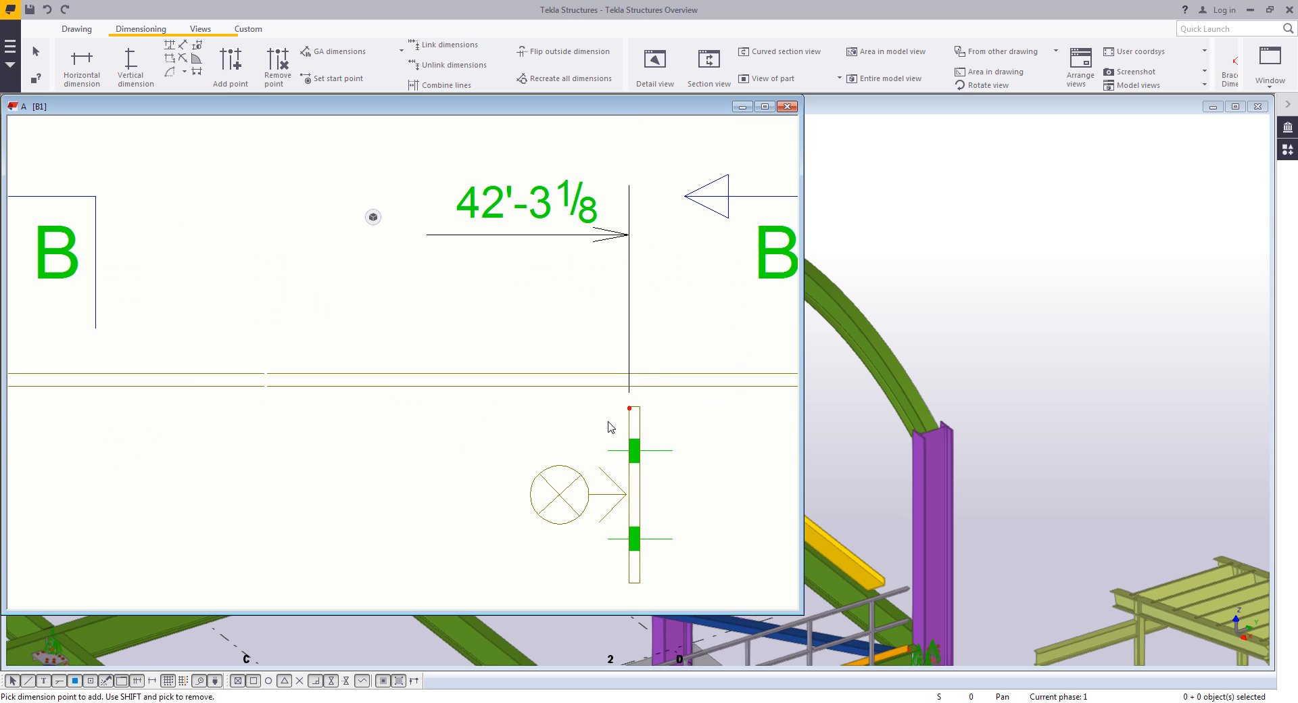
pyautogui.scroll(-4, 552, 430)
pyautogui.rightClick(460, 371)
pyautogui.click(474, 380)
# - Open the assembly drawing properties and close them without changes
pyautogui.scroll(-2, 440, 423)
pyautogui.moveTo(440, 423); pyautogui.dragTo(540, 265, button='middle')
pyautogui.moveTo(459, 355); pyautogui.dragTo(478, 319, button='middle')
pyautogui.scroll(-1, 513, 332)
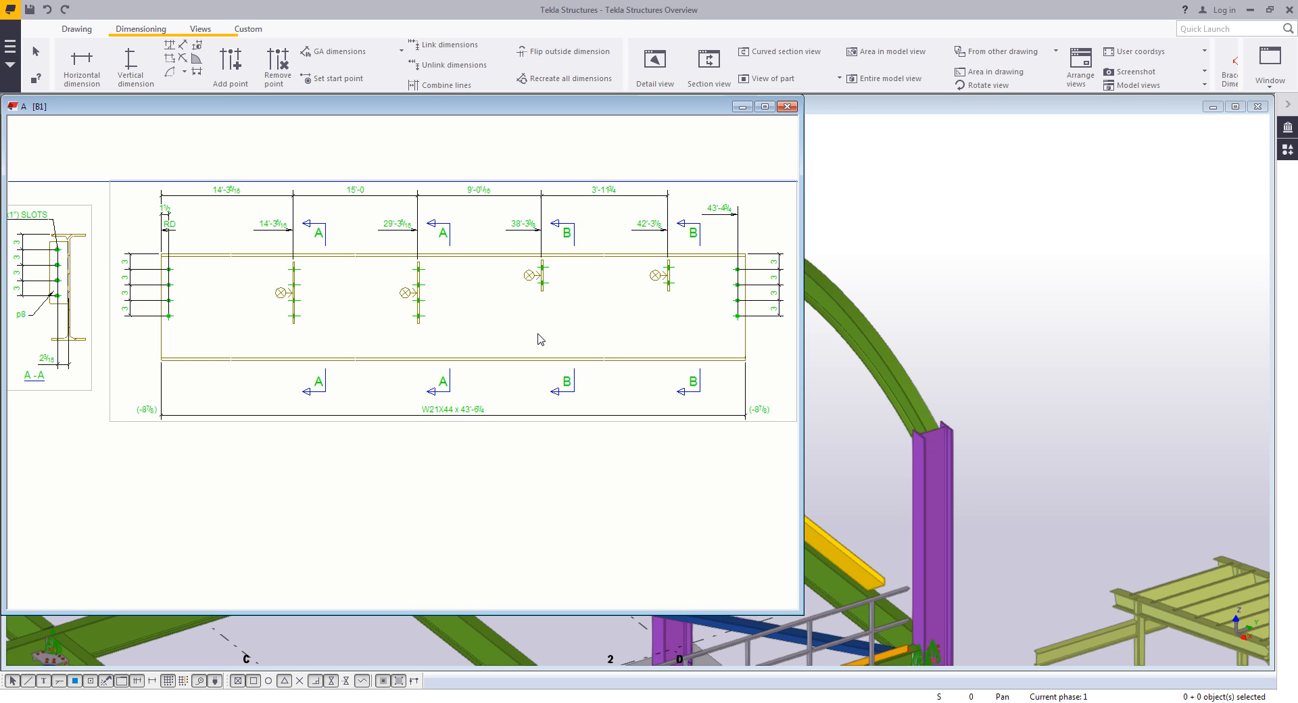
pyautogui.doubleClick(596, 312)
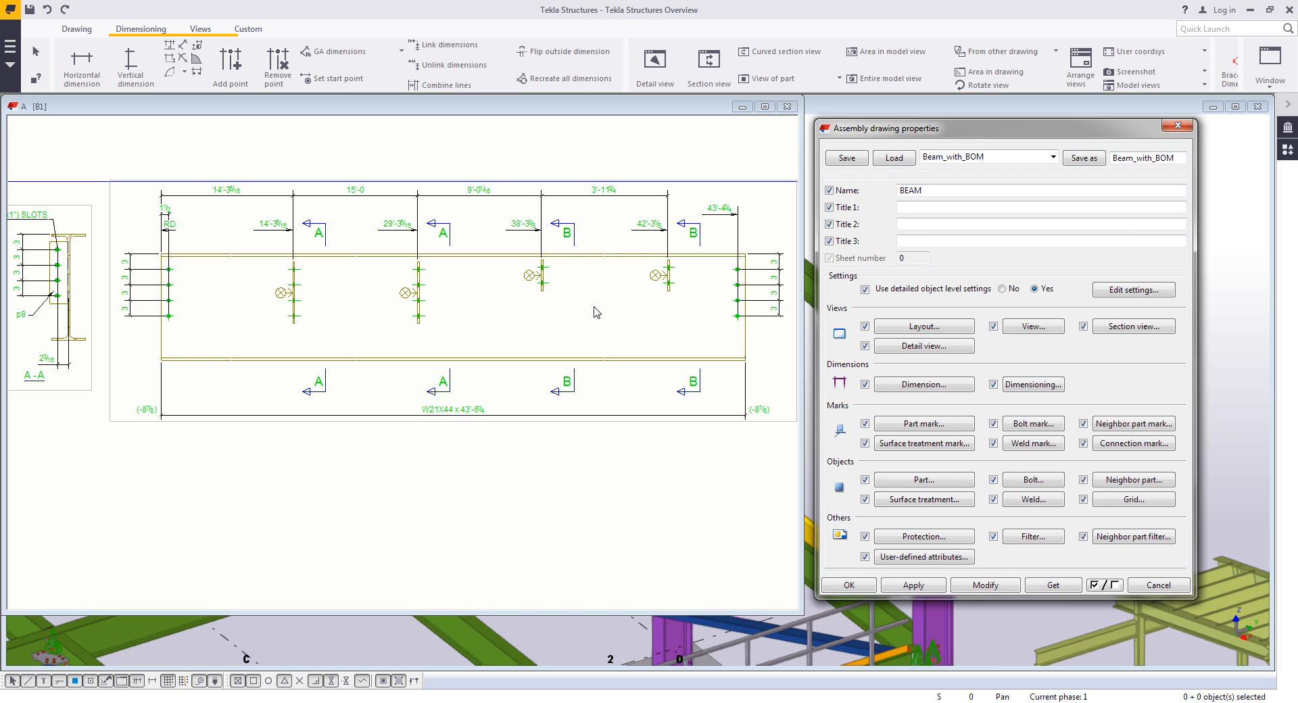
pyautogui.doubleClick(1181, 155)
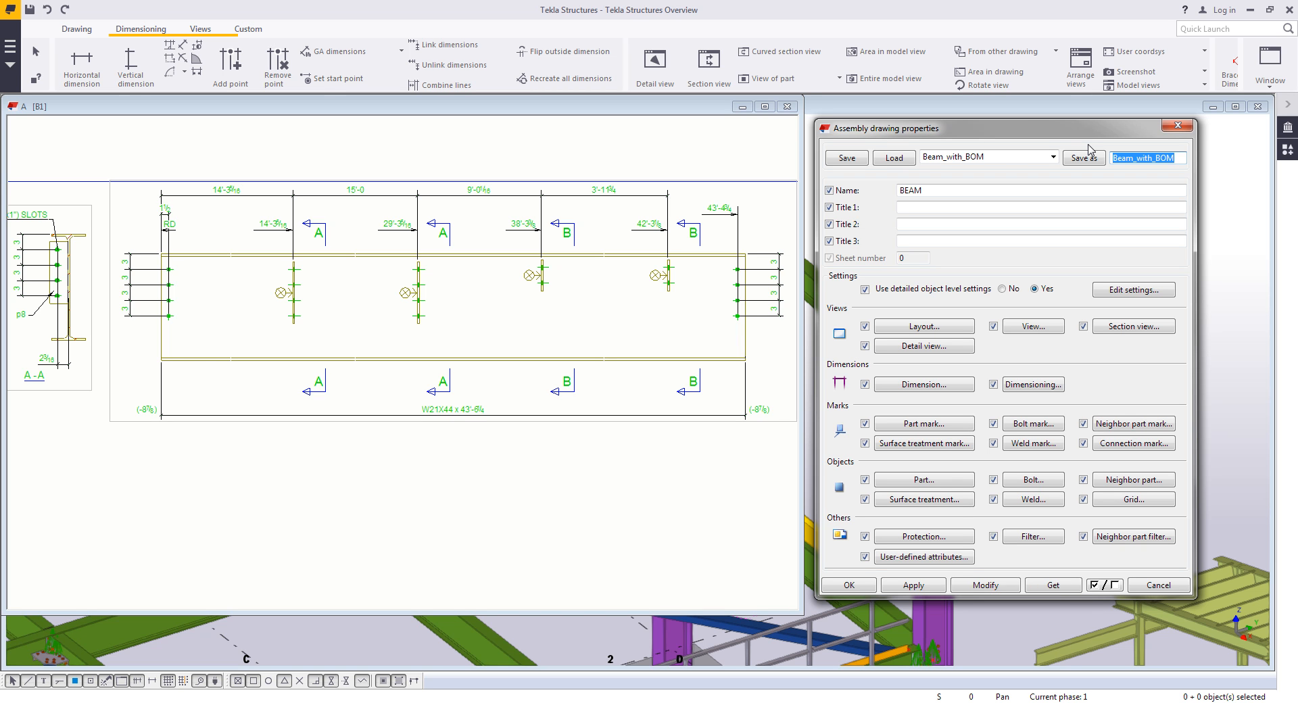
pyautogui.click(591, 532)
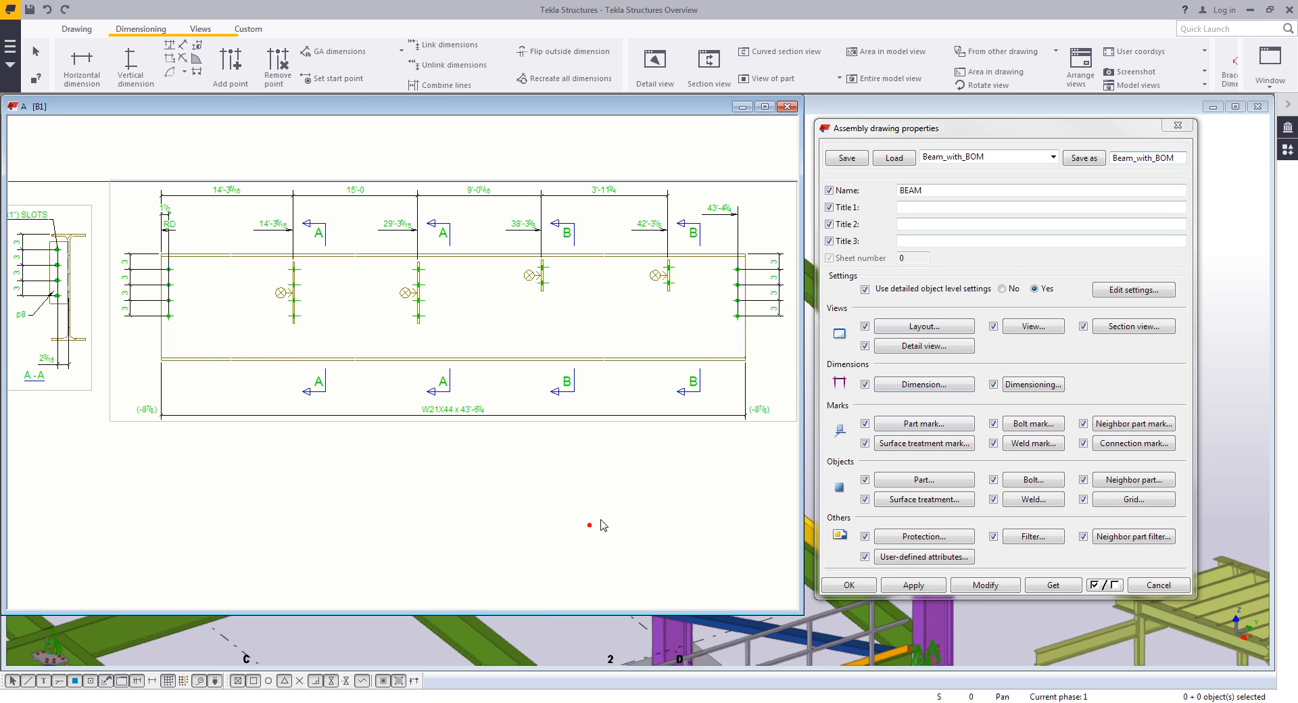
pyautogui.scroll(-2, 583, 527)
pyautogui.moveTo(583, 527); pyautogui.dragTo(516, 394, button='middle')
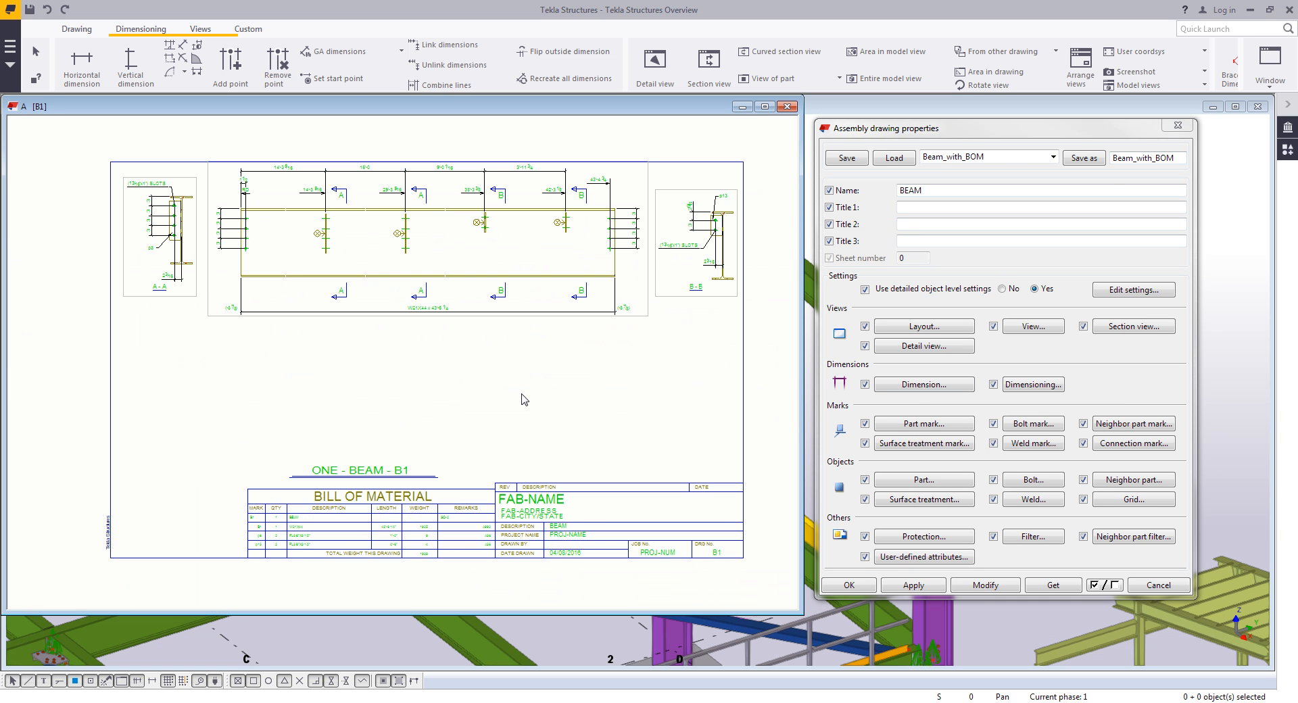
pyautogui.click(1176, 127)
# - Place a leader text note pointing at the beam's top flange near its left end
pyautogui.click(559, 420)
pyautogui.moveTo(367, 382); pyautogui.dragTo(425, 426, button='middle')
pyautogui.scroll(3, 305, 208)
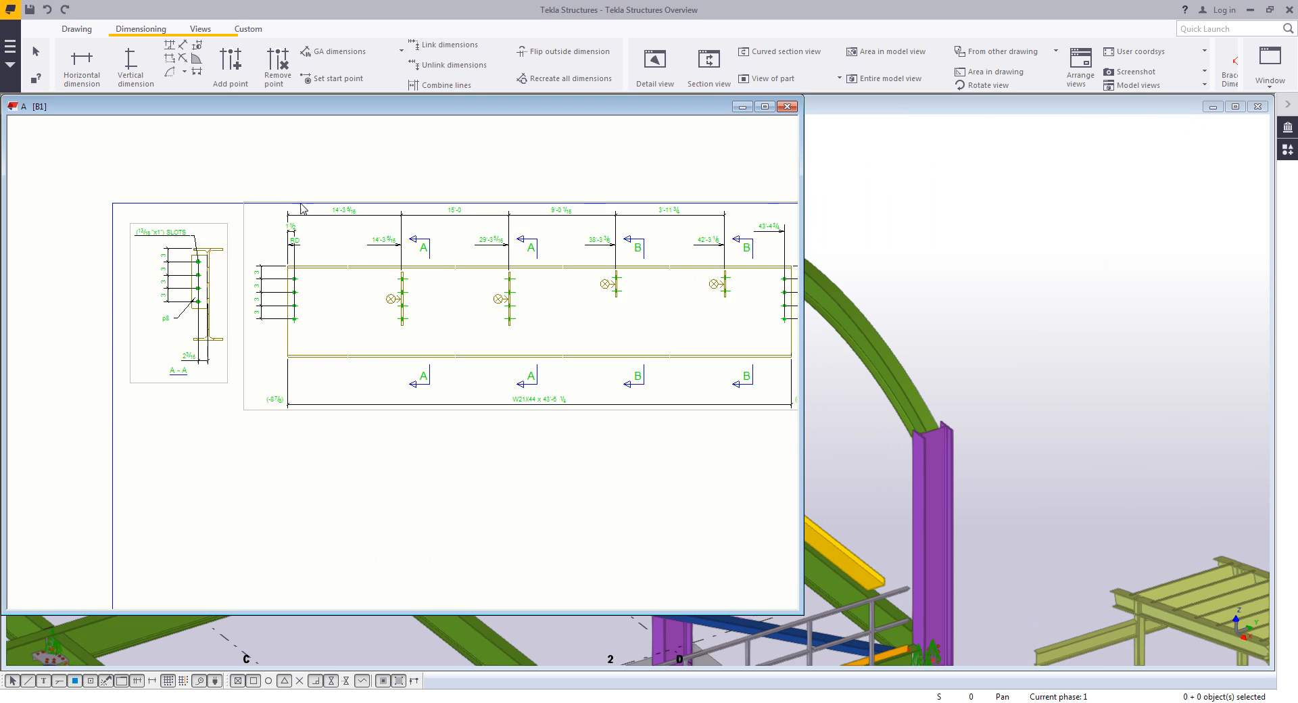
pyautogui.click(77, 28)
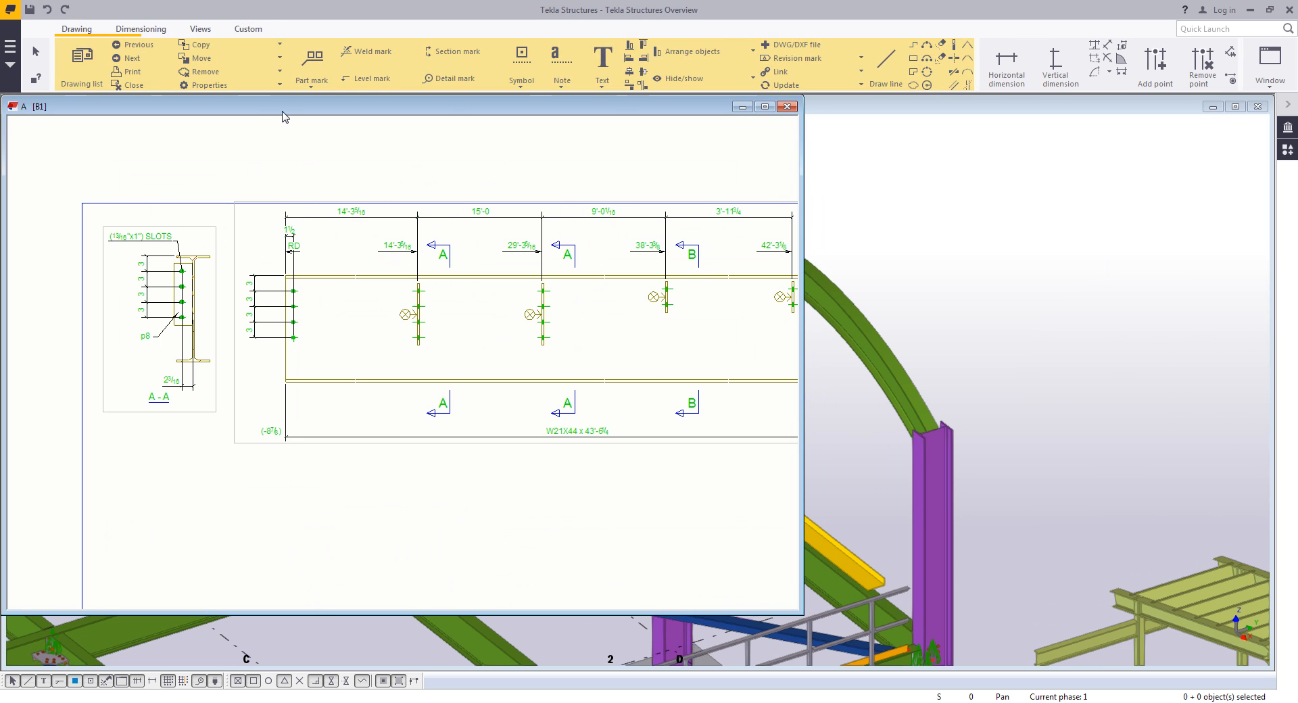
pyautogui.click(601, 86)
pyautogui.click(619, 134)
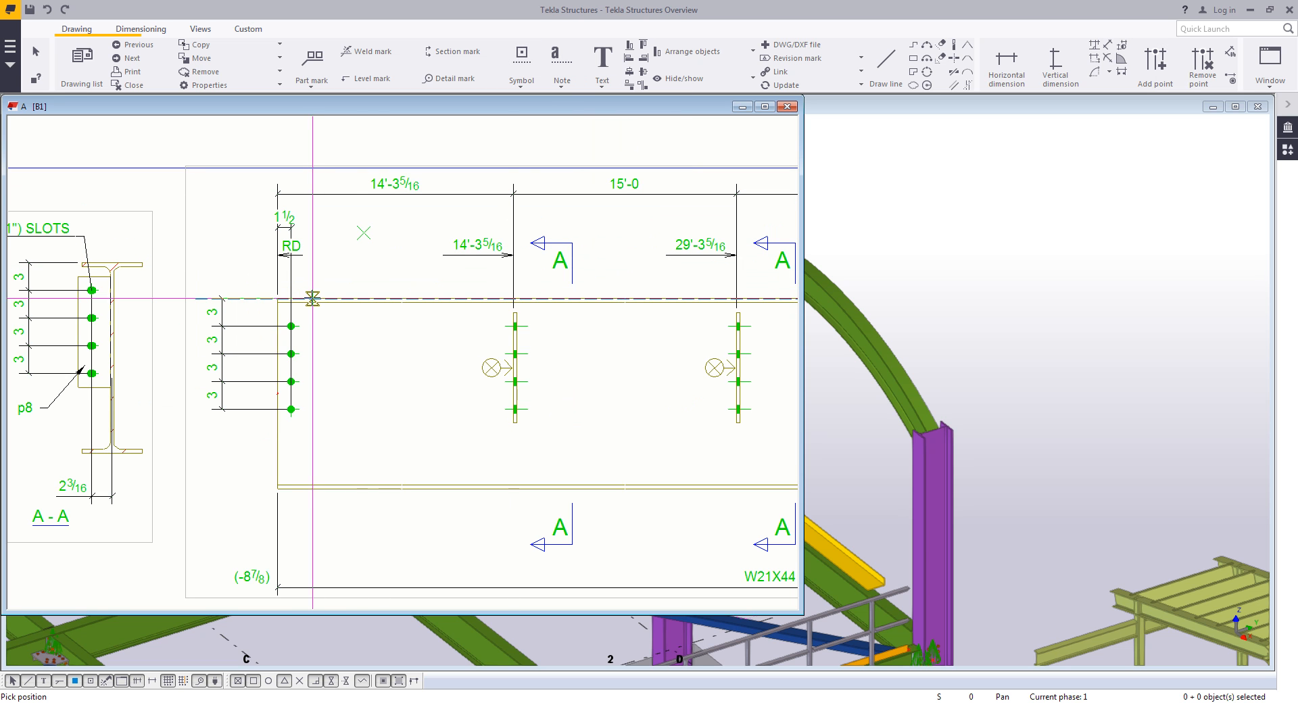
pyautogui.click(353, 242)
pyautogui.press('Escape')
# - Change the note's text to "NO PAINT" and "TOP FLANGE" on two lines
pyautogui.doubleClick(367, 240)
pyautogui.click(270, 266)
pyautogui.hotkey('ctrl', 'a')
pyautogui.moveTo(193, 169); pyautogui.dragTo(633, 147)
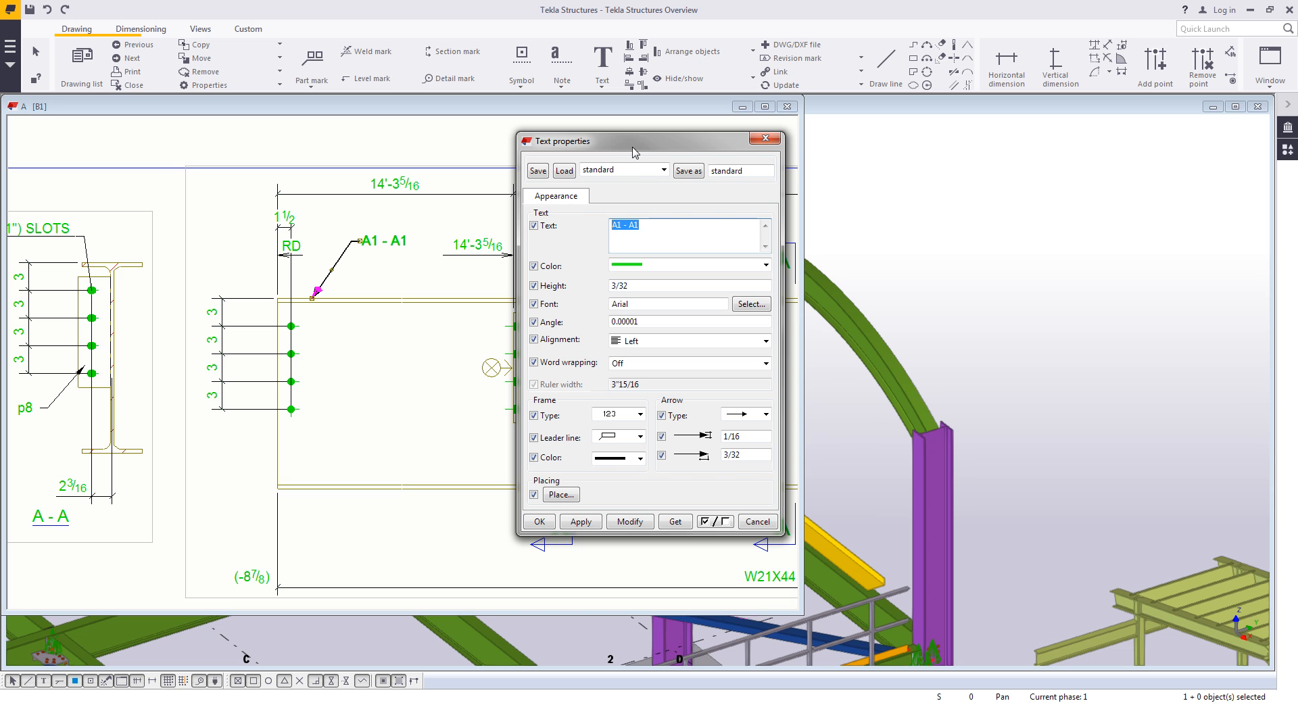
pyautogui.write('N')
pyautogui.press('capslock')
pyautogui.write('O PAINT')
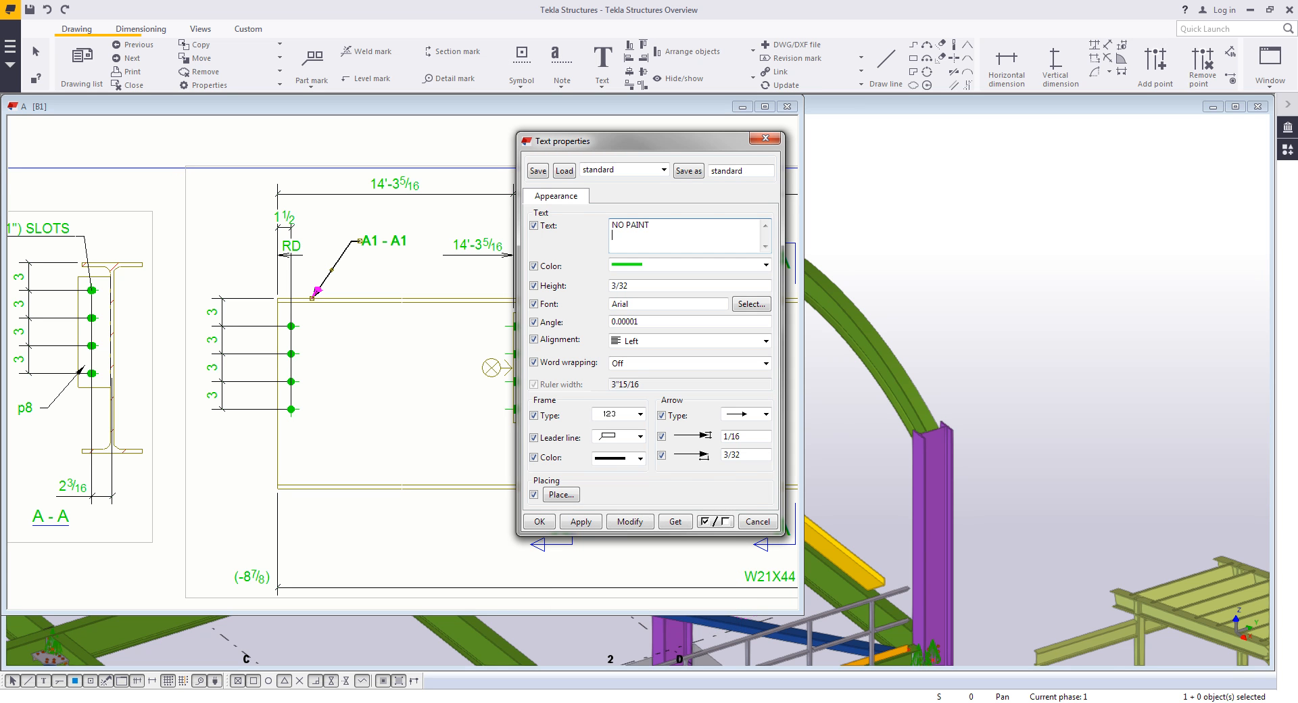
pyautogui.press('Return')
pyautogui.write('TOP FLANGE')
pyautogui.click(629, 521)
pyautogui.click(540, 521)
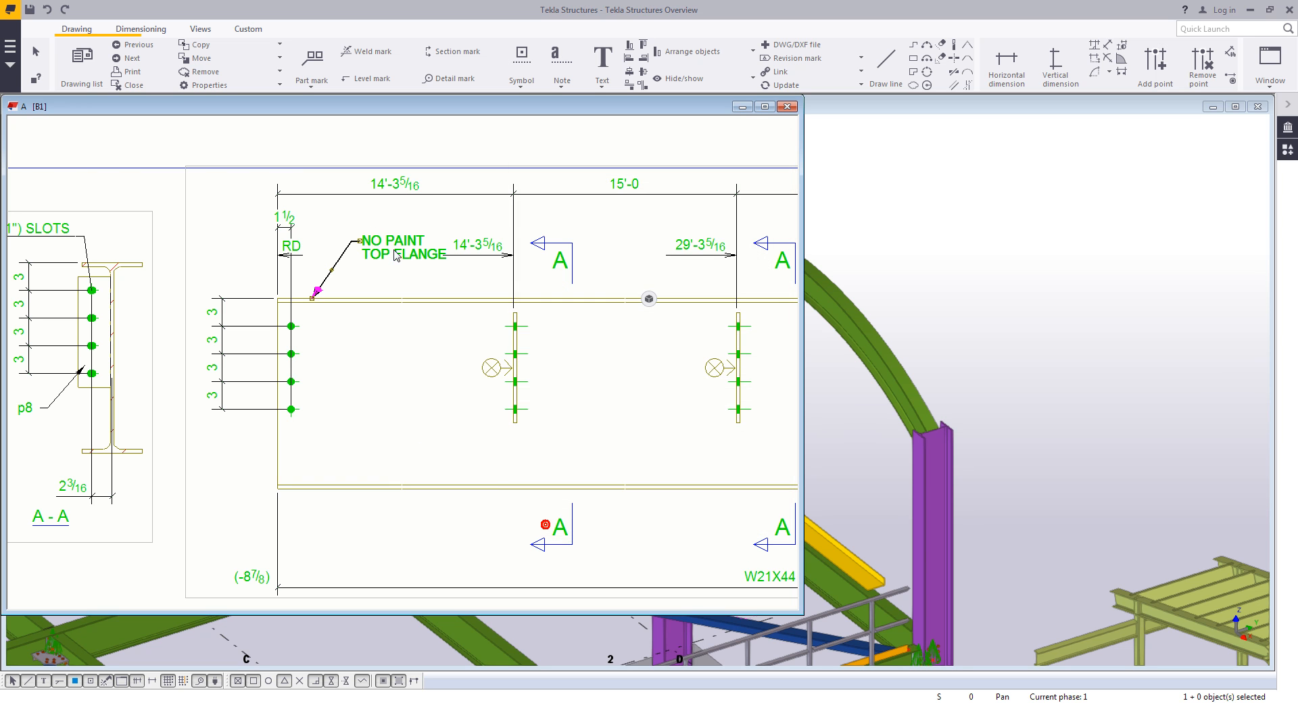
# - Create a single-part view of the connection plate and move it below section A-A
pyautogui.click(371, 354)
pyautogui.scroll(-5, 376, 347)
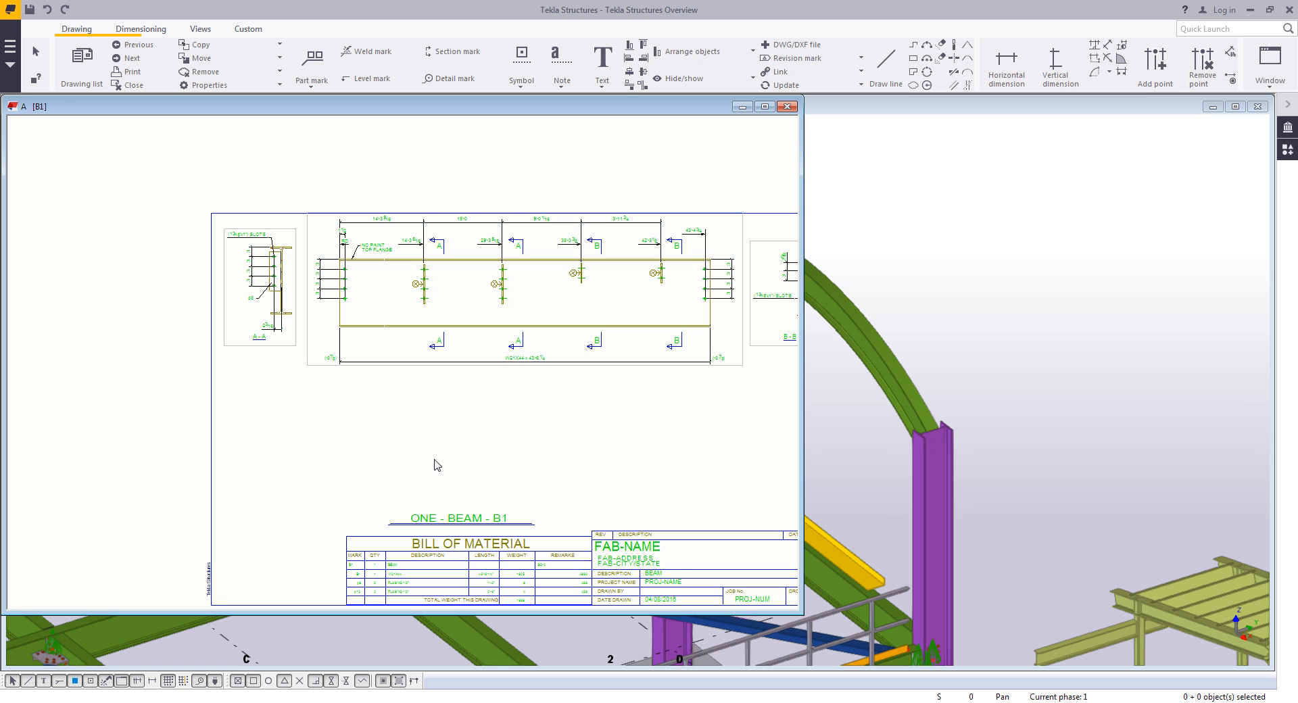
pyautogui.click(424, 304)
pyautogui.scroll(2, 424, 308)
pyautogui.rightClick(425, 305)
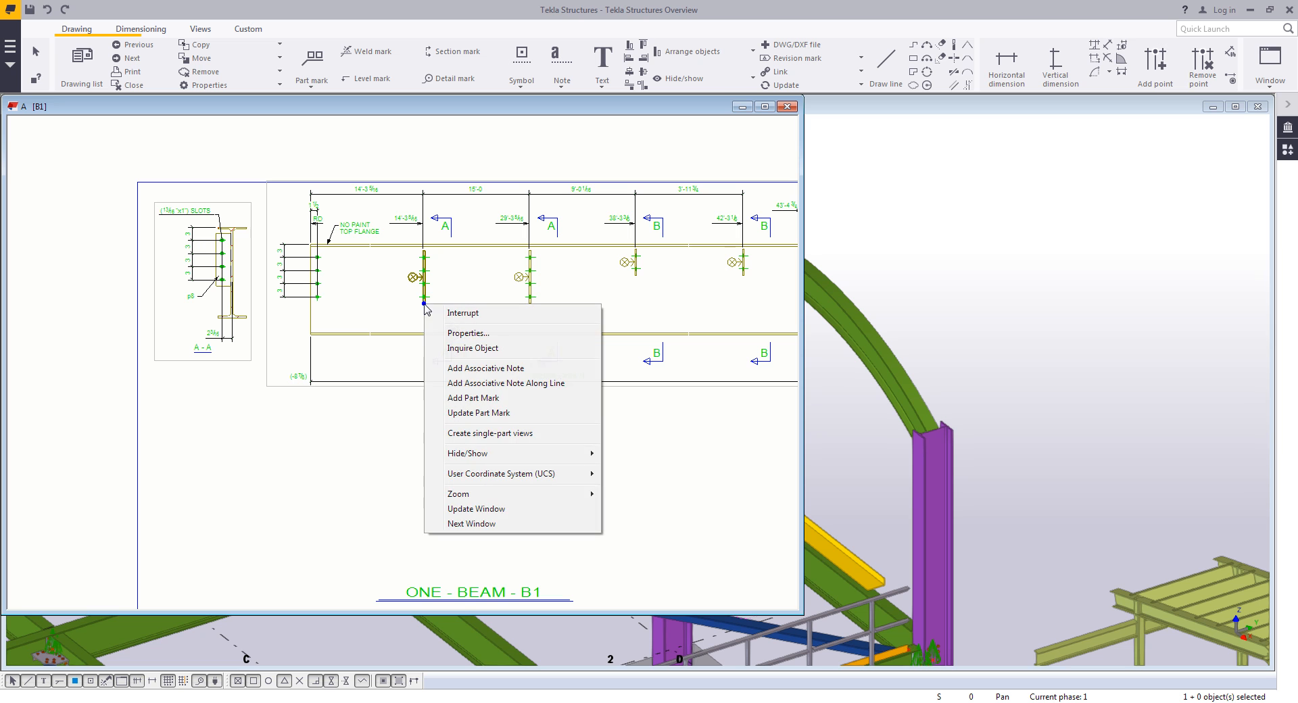
pyautogui.click(486, 433)
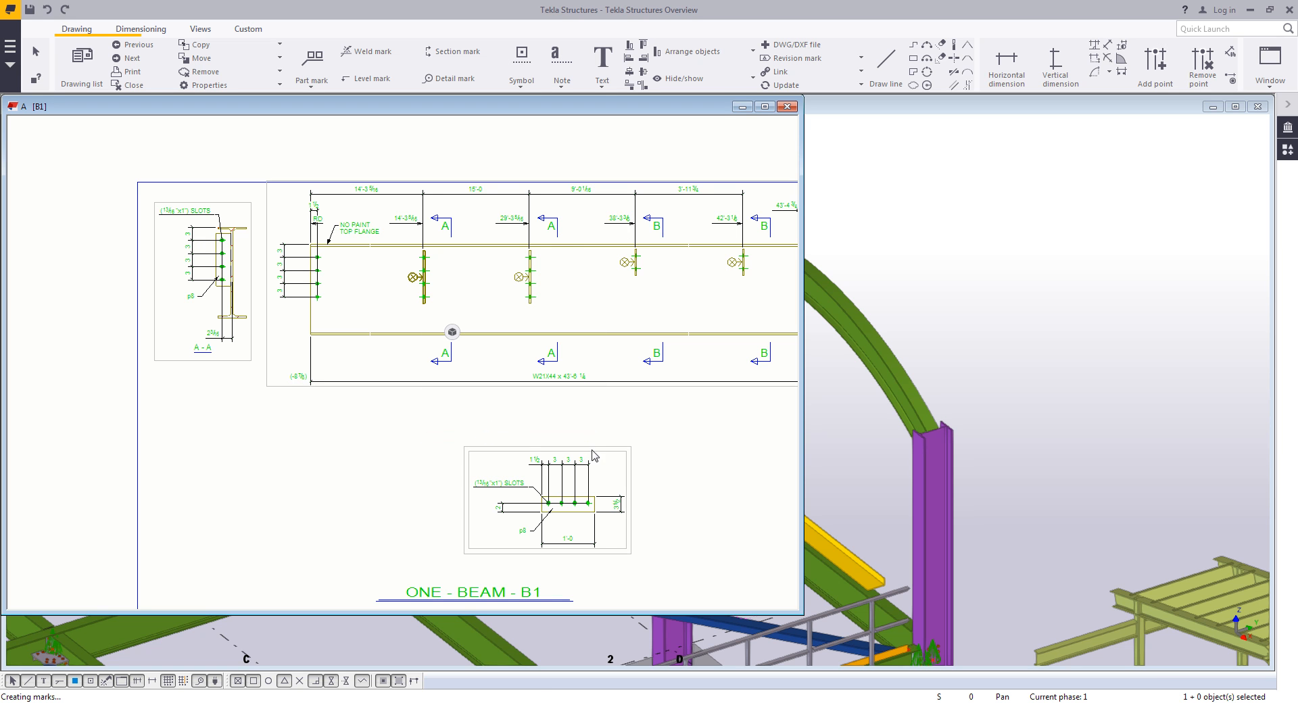
pyautogui.moveTo(595, 450); pyautogui.dragTo(283, 420)
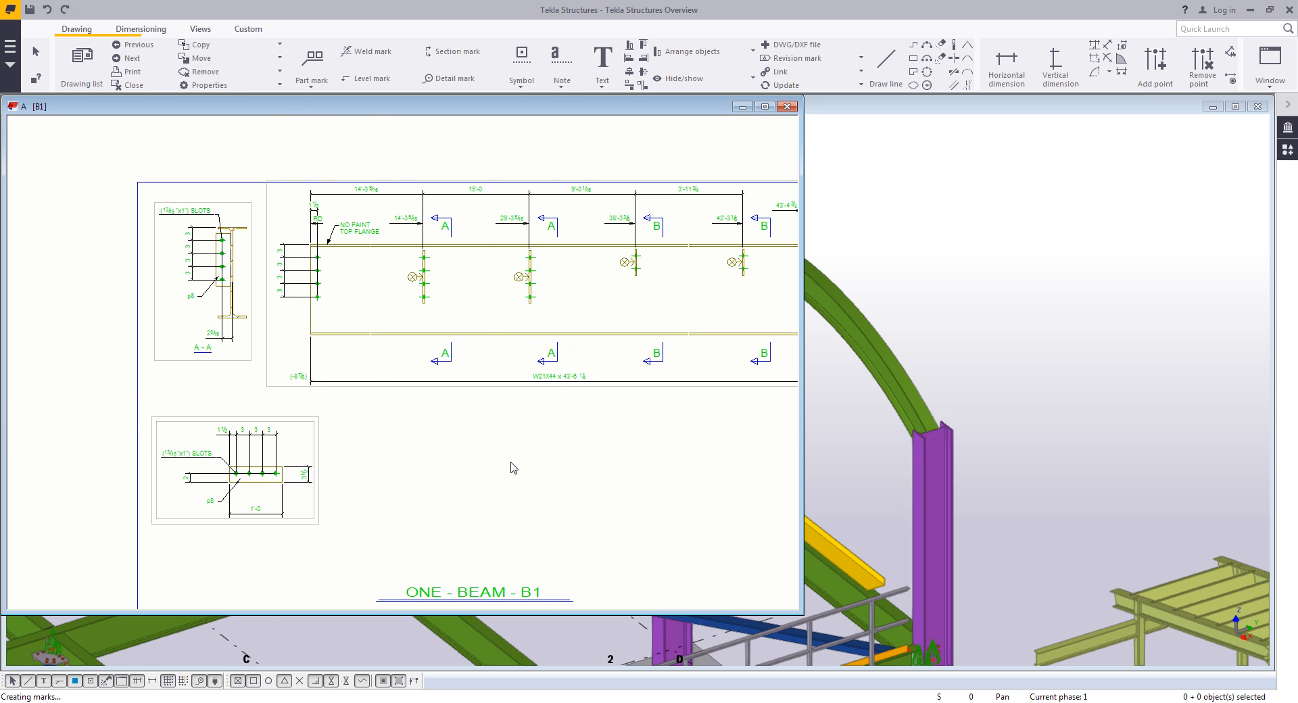
# - Insert the Weld Prep Detail from the 2D Library into the empty area below the main view
pyautogui.scroll(-1, 523, 465)
pyautogui.scroll(-1, 527, 432)
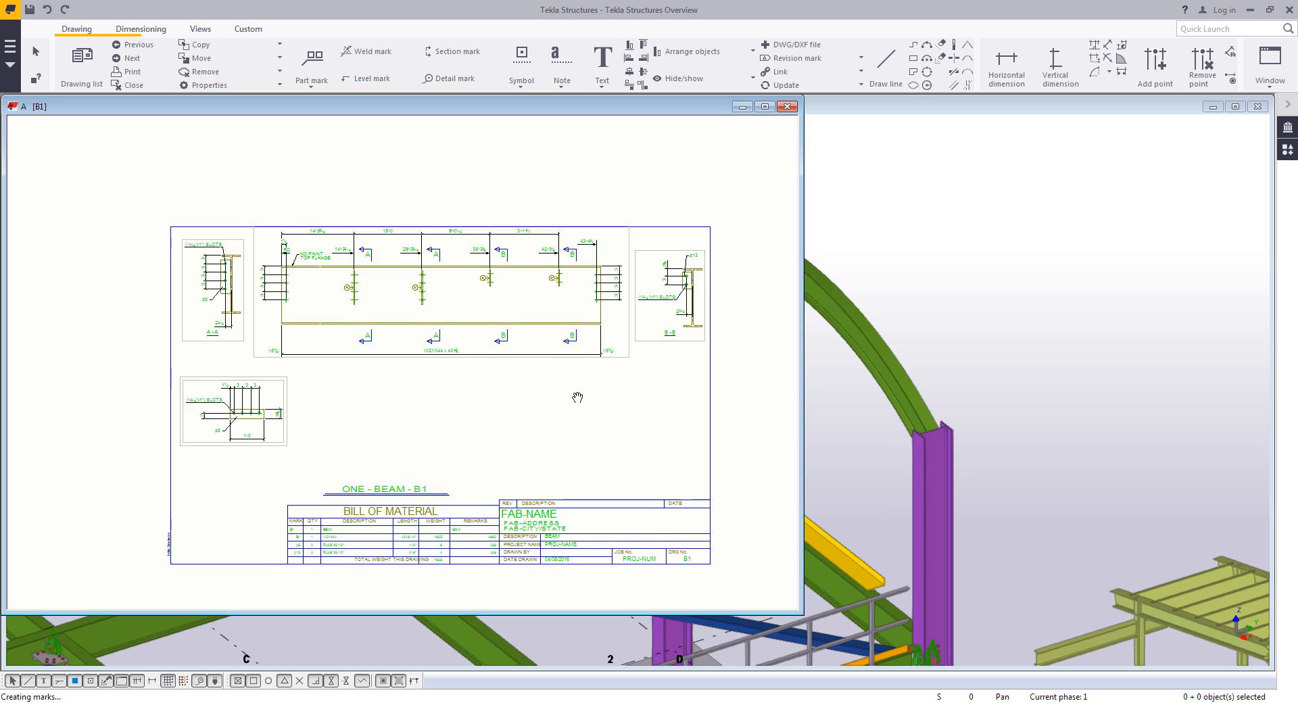
pyautogui.scroll(1, 566, 415)
pyautogui.moveTo(566, 410); pyautogui.dragTo(527, 424, button='middle')
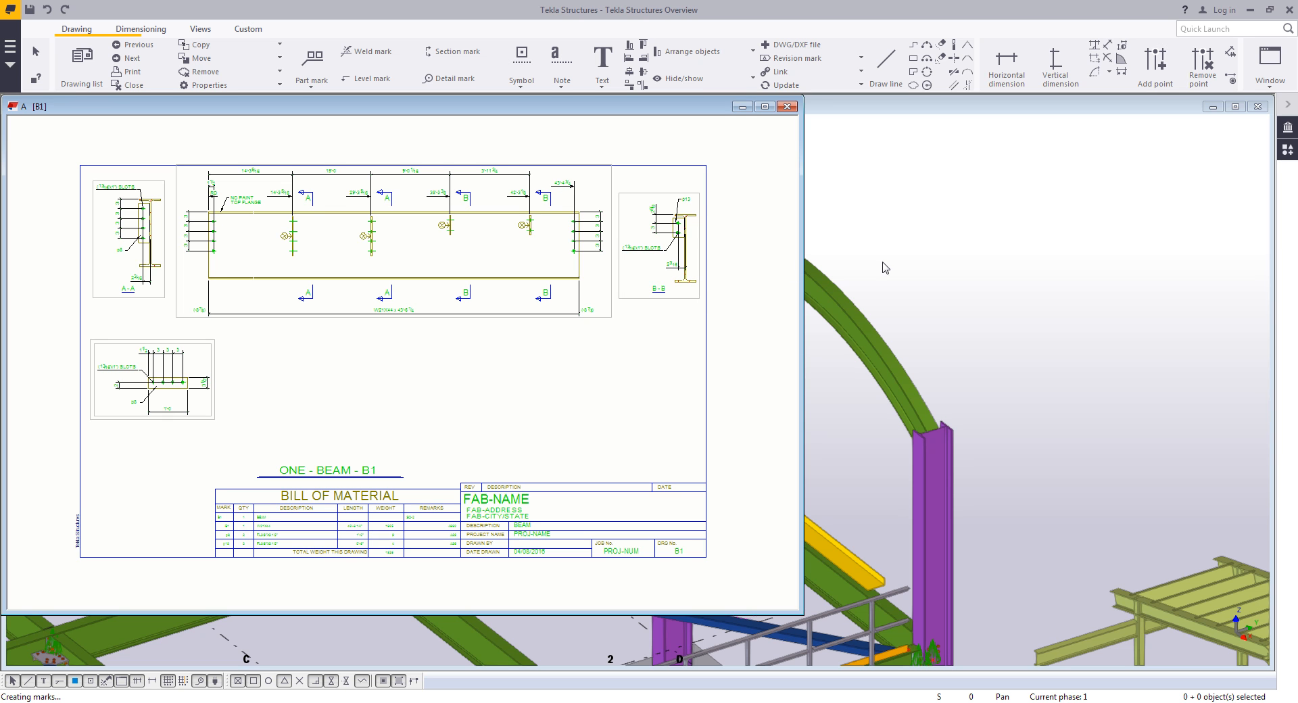
pyautogui.click(1282, 130)
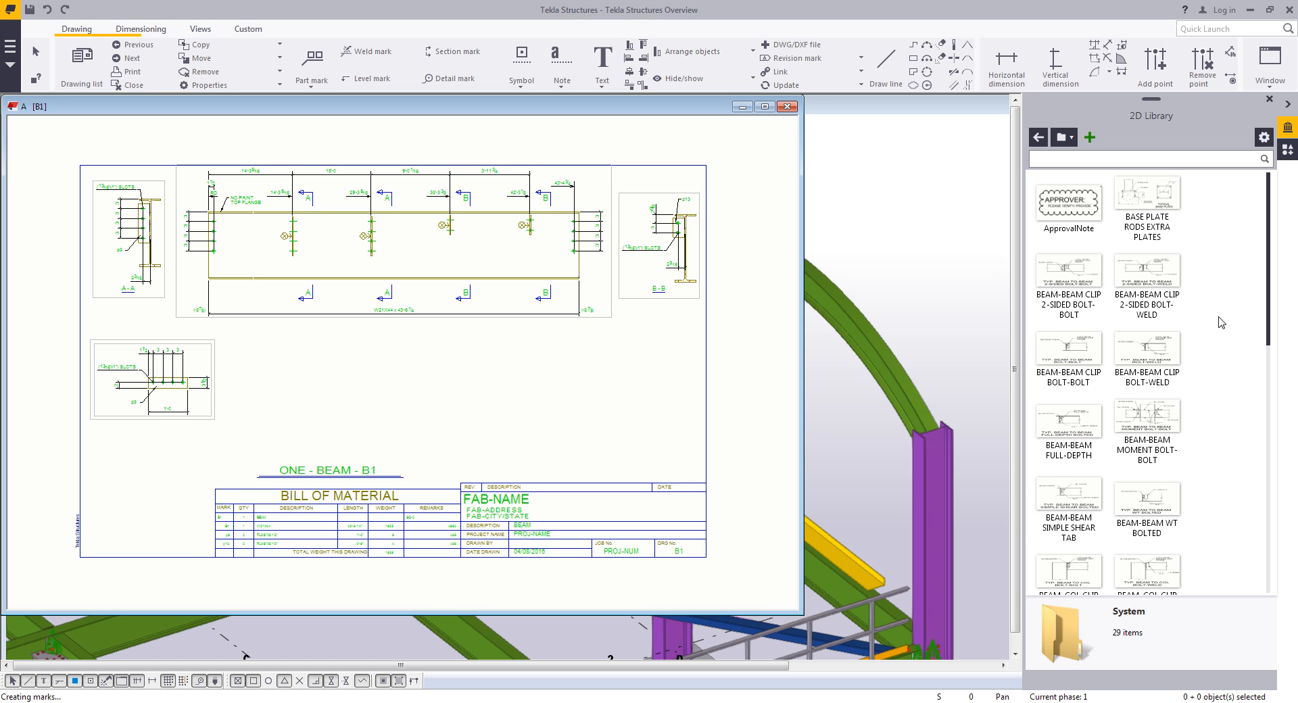
pyautogui.scroll(-2, 1221, 323)
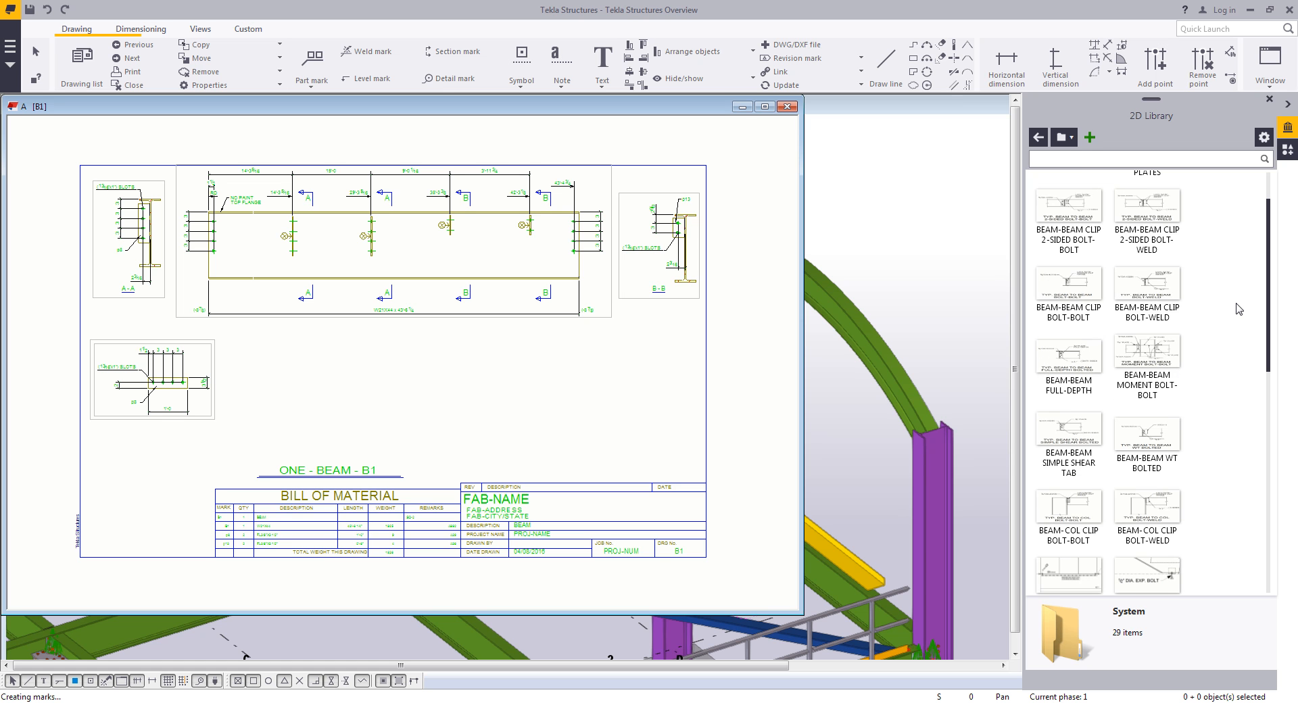
pyautogui.scroll(-15, 1238, 309)
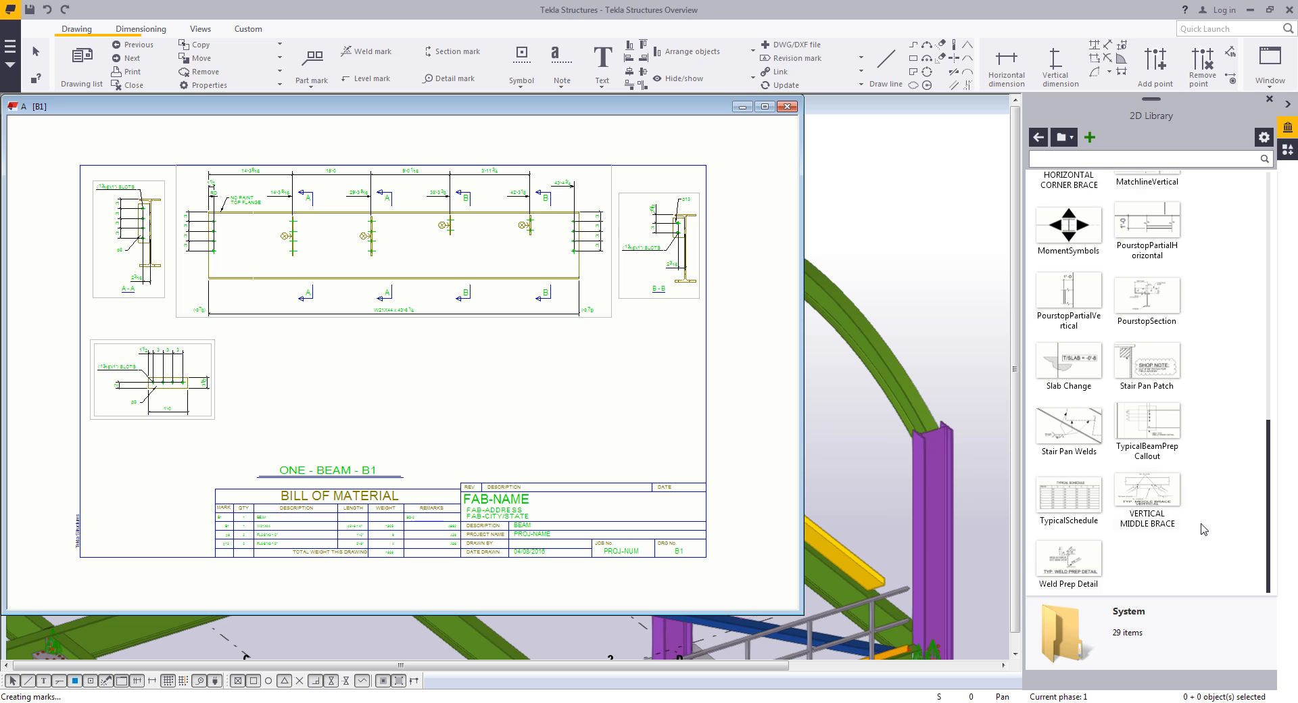
pyautogui.click(1071, 561)
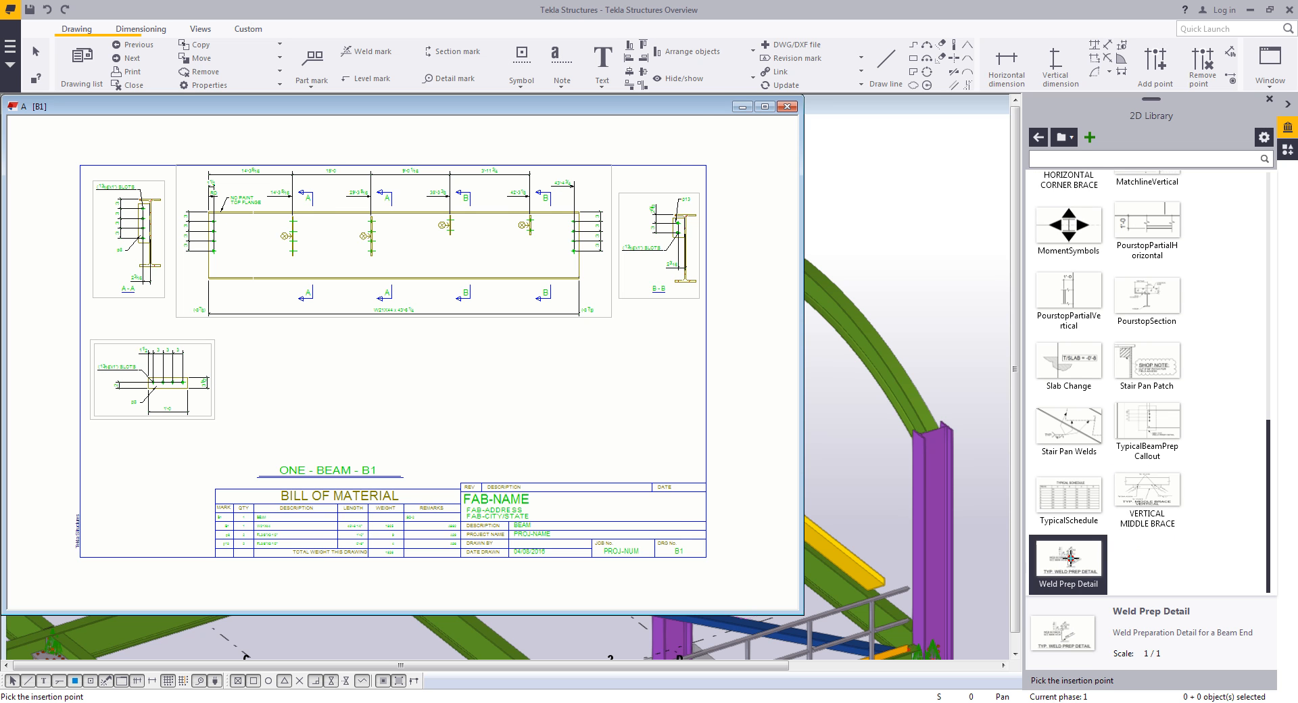
pyautogui.click(565, 400)
pyautogui.rightClick(650, 404)
pyautogui.click(681, 413)
pyautogui.scroll(2, 633, 444)
pyautogui.click(590, 437)
pyautogui.moveTo(585, 443); pyautogui.dragTo(653, 479)
pyautogui.click(683, 348)
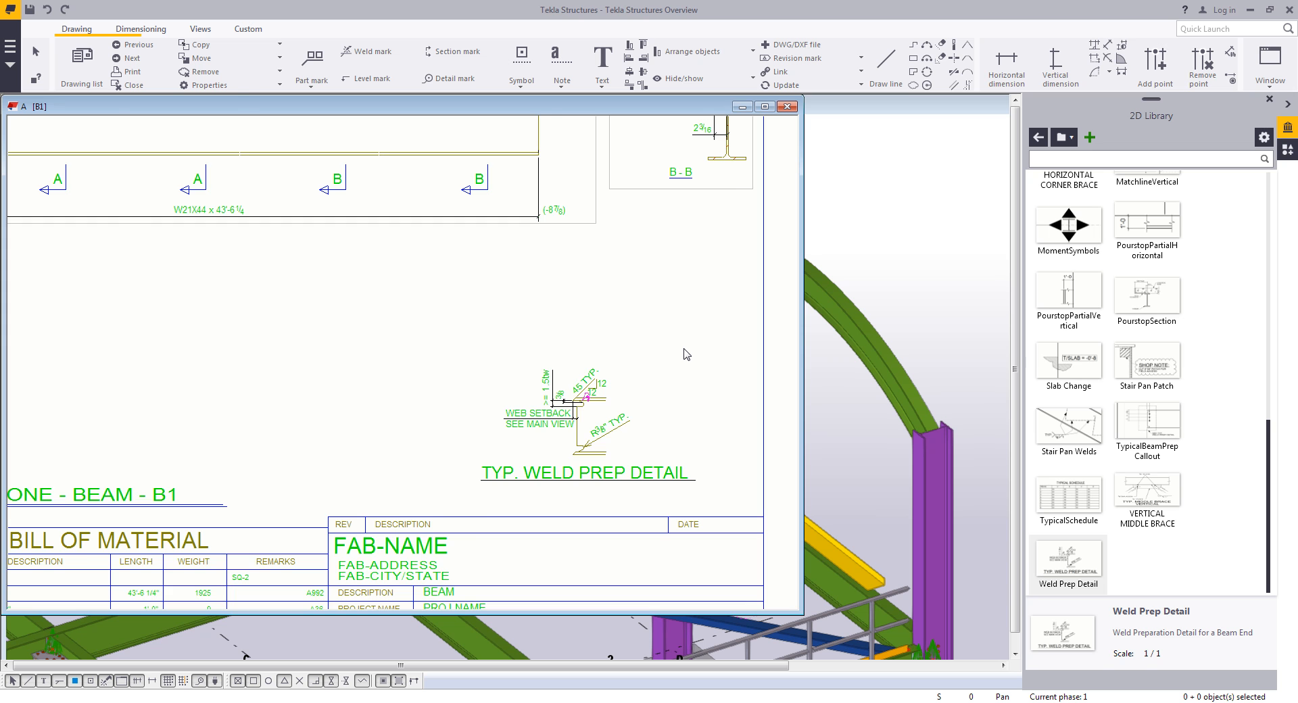
# - Close the assembly drawing, keeping the changes and its snapshot
pyautogui.scroll(-1, 686, 354)
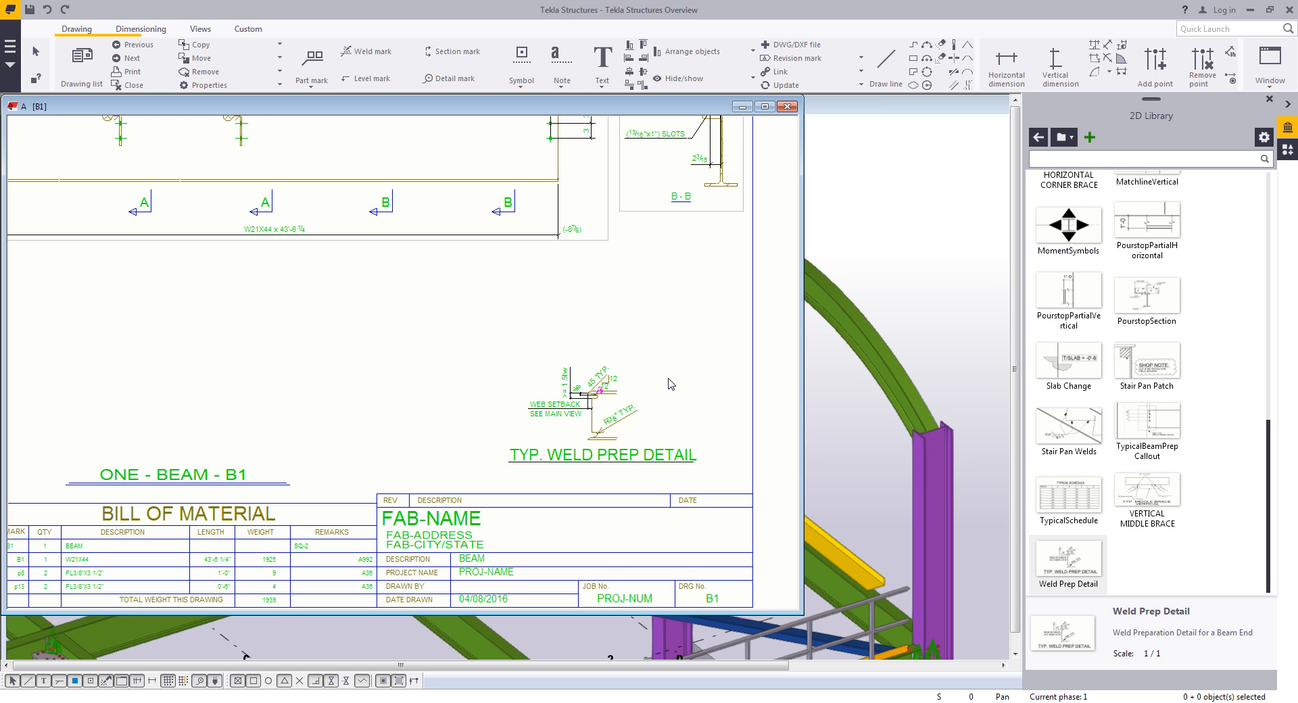
pyautogui.scroll(-4, 671, 384)
pyautogui.scroll(1, 507, 384)
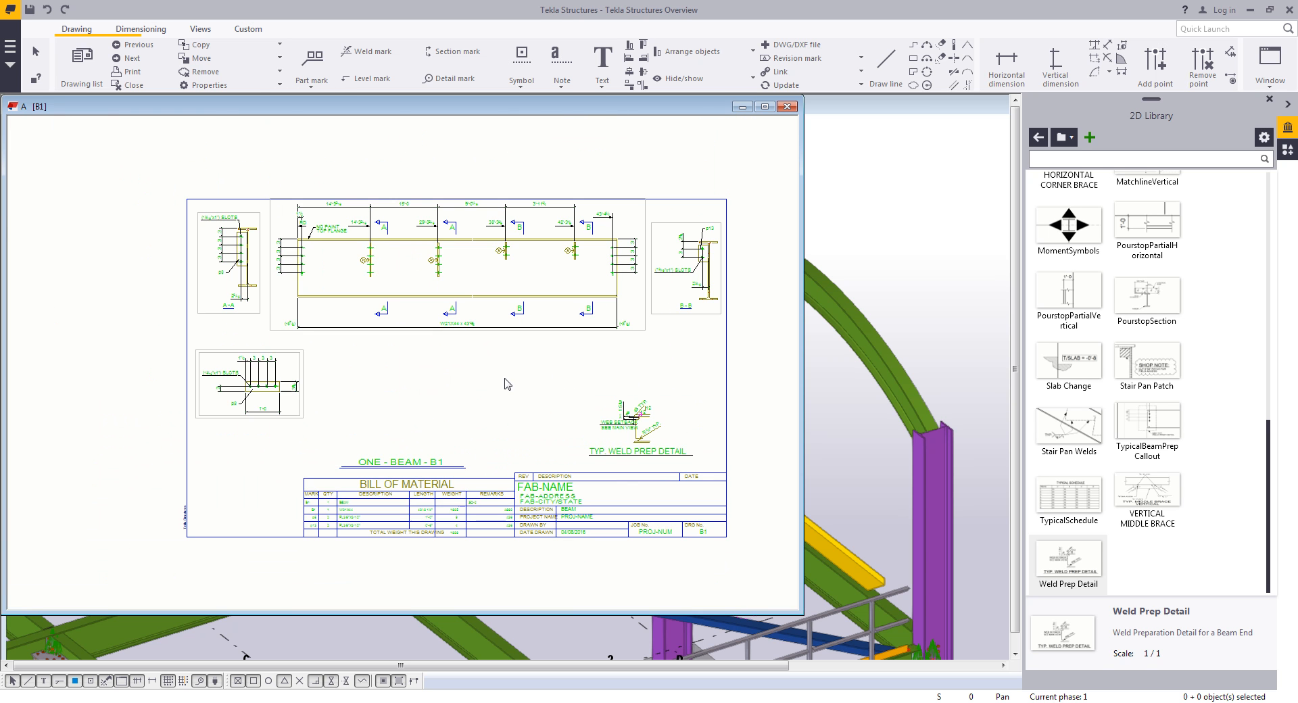
pyautogui.moveTo(577, 329); pyautogui.dragTo(580, 342)
pyautogui.click(539, 393)
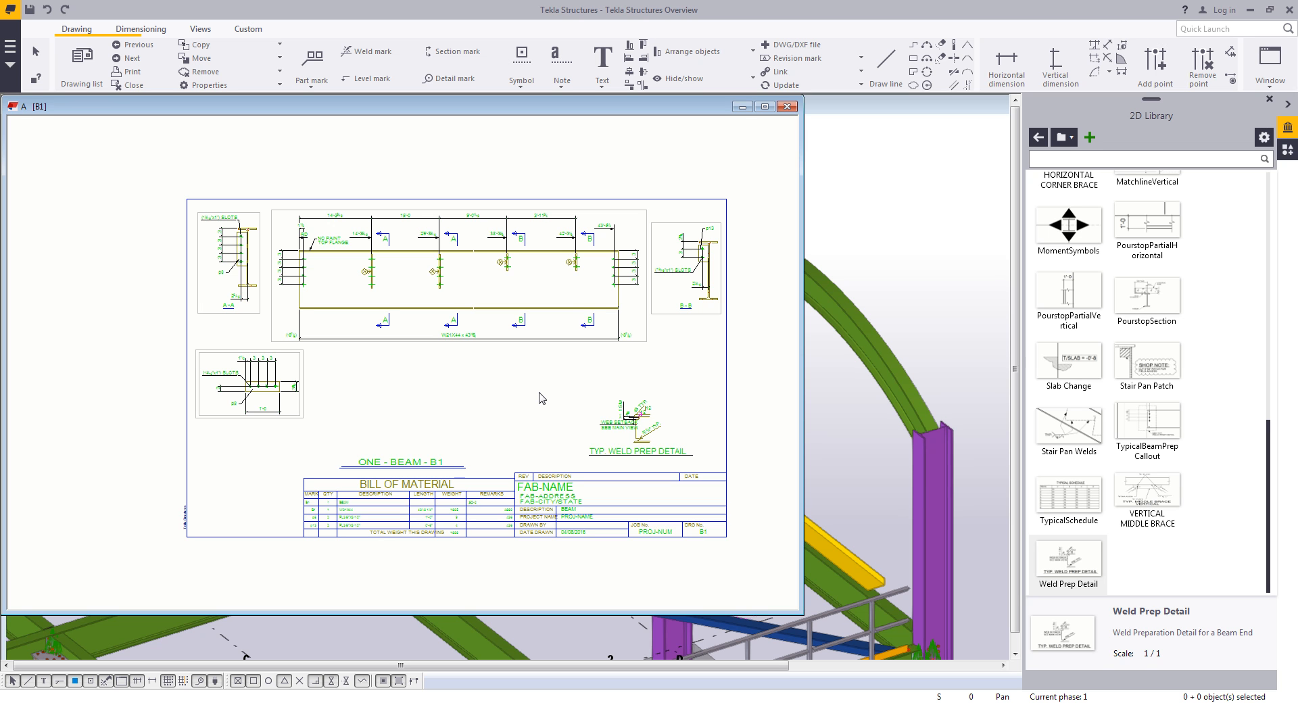
pyautogui.click(786, 107)
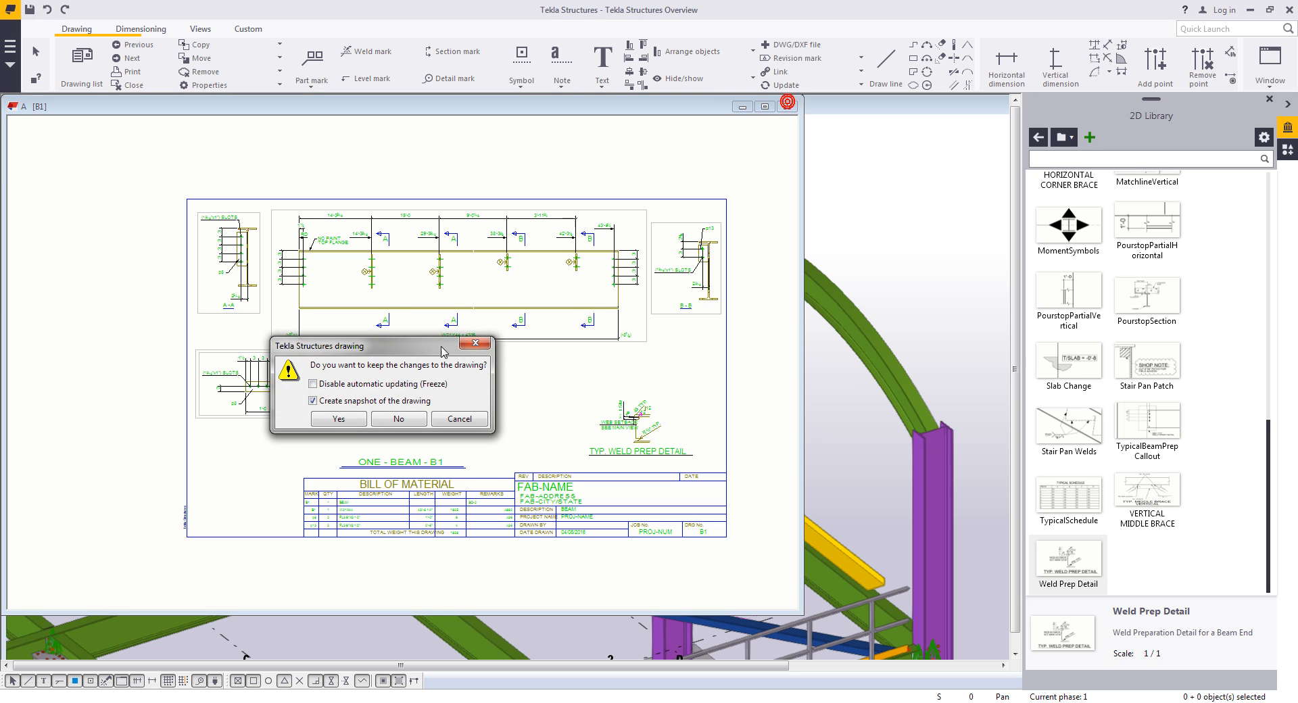
pyautogui.click(350, 421)
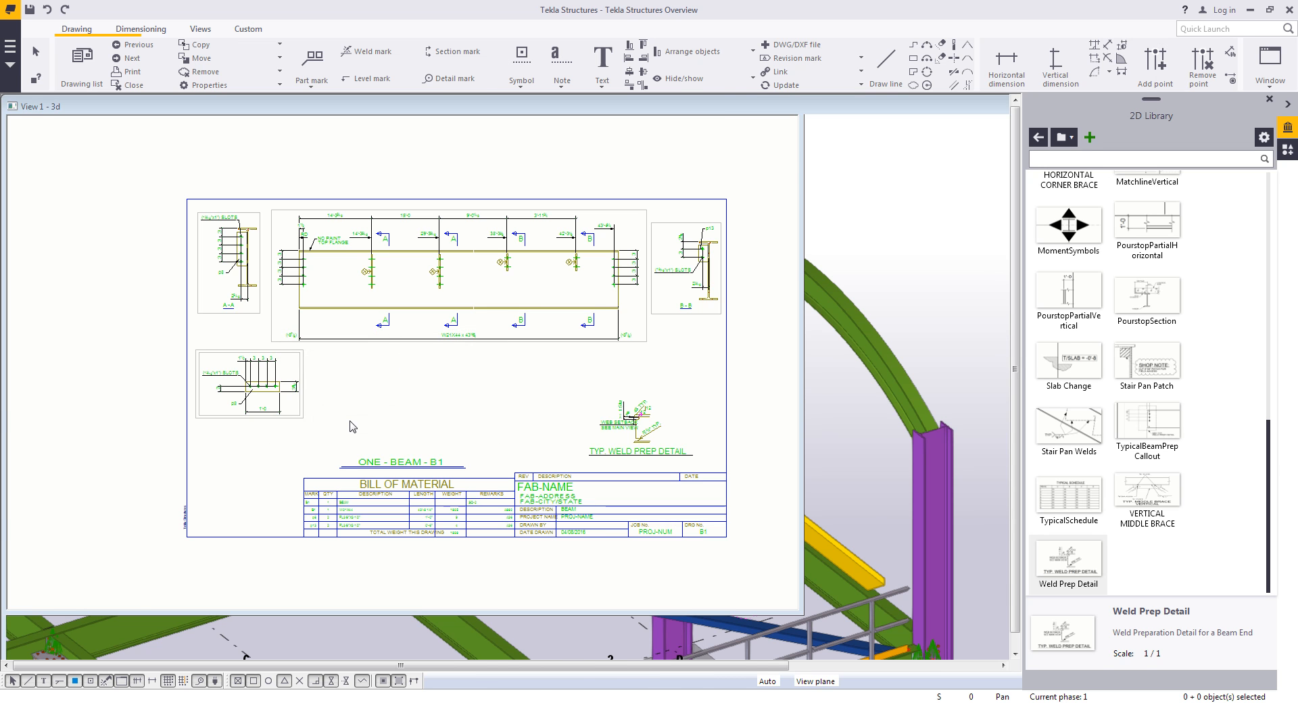
# - Set the number of bolts in the column-with-stiffeners connection to 5 and apply the modification
pyautogui.scroll(6, 434, 368)
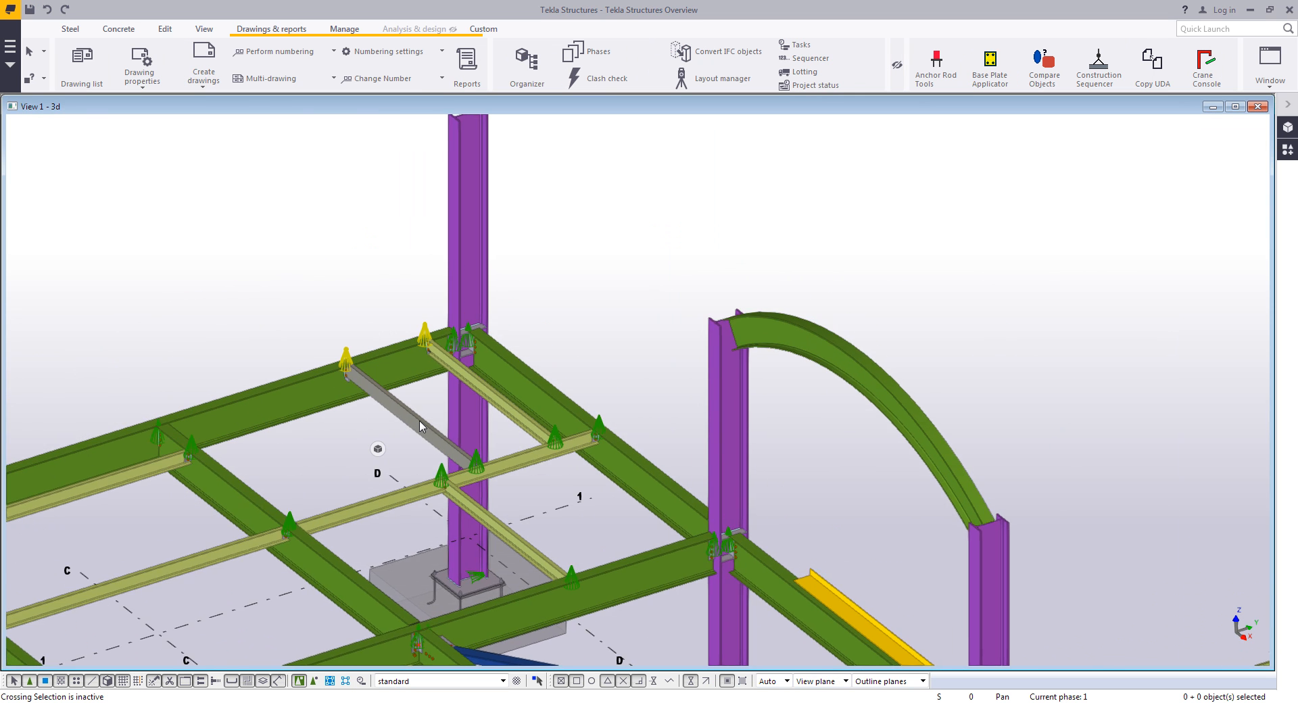
pyautogui.moveTo(459, 341)
pyautogui.keyDown('ctrl'); pyautogui.mouseDown(button='middle')
pyautogui.moveTo(438, 332)
pyautogui.moveTo(438, 348)
pyautogui.mouseUp(button='middle'); pyautogui.keyUp('ctrl')
pyautogui.scroll(1, 440, 349)
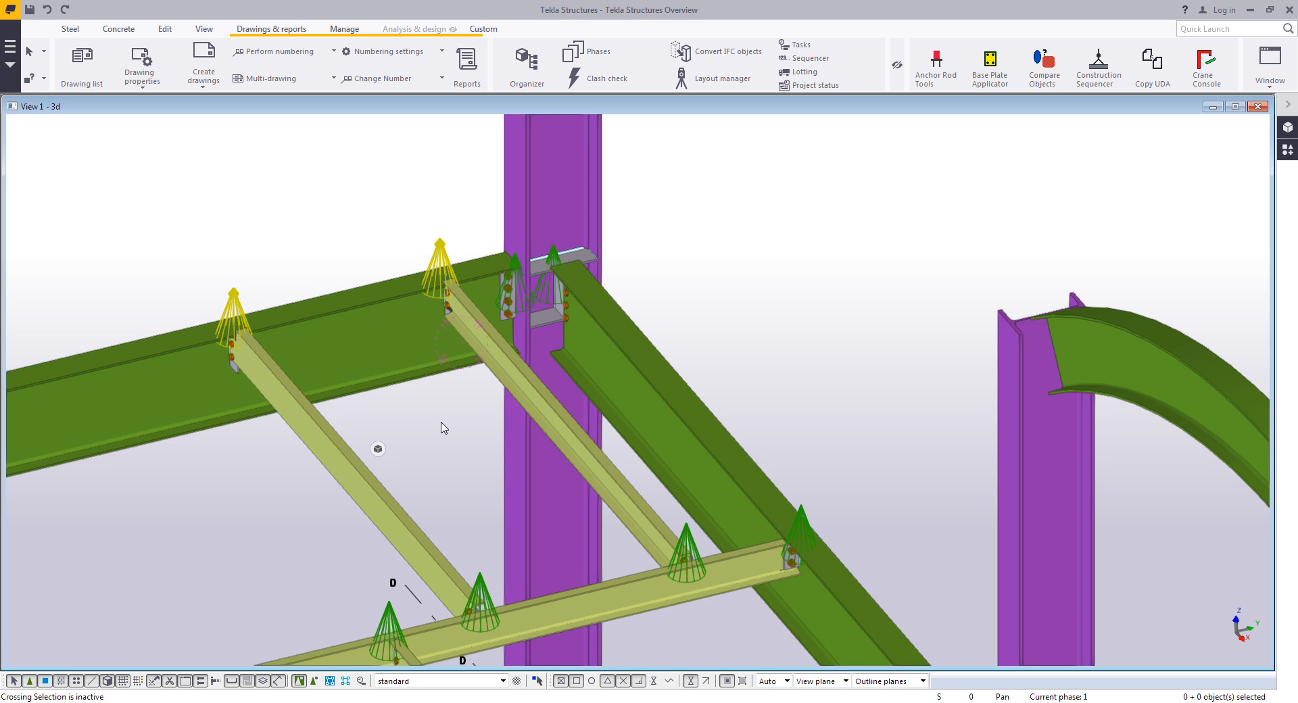
pyautogui.scroll(5, 517, 314)
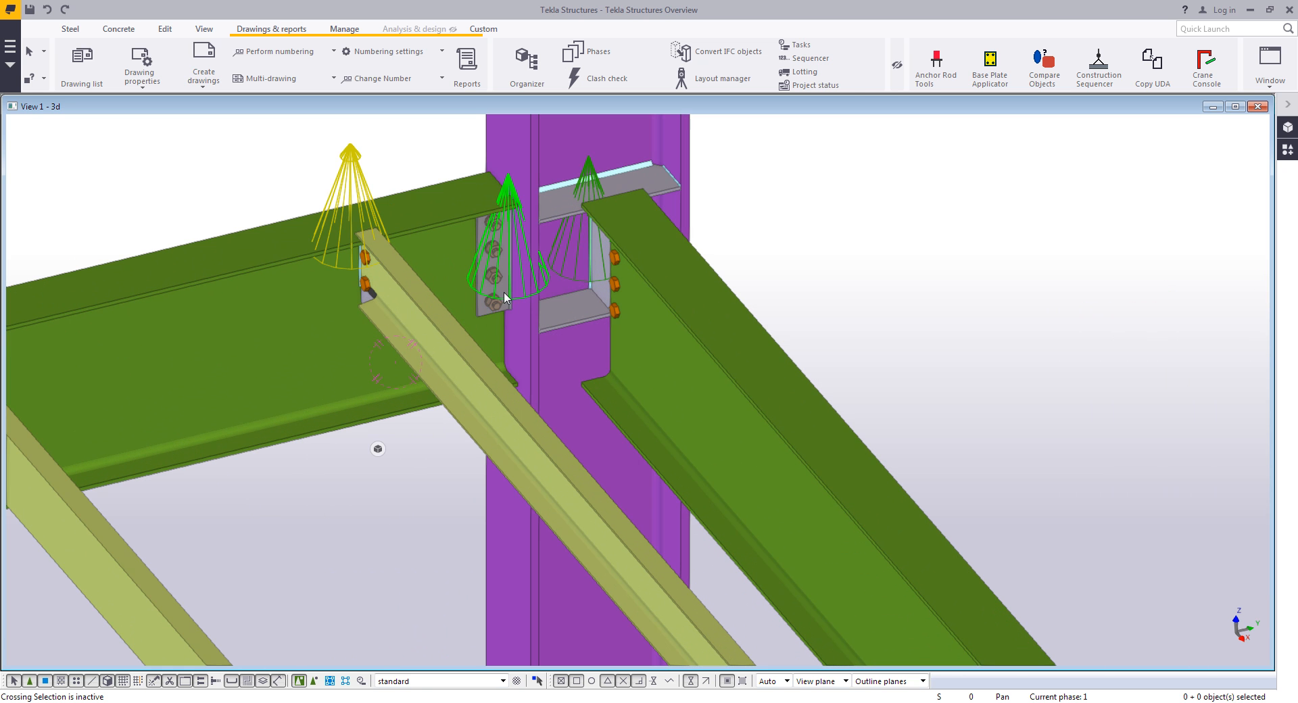
pyautogui.doubleClick(505, 288)
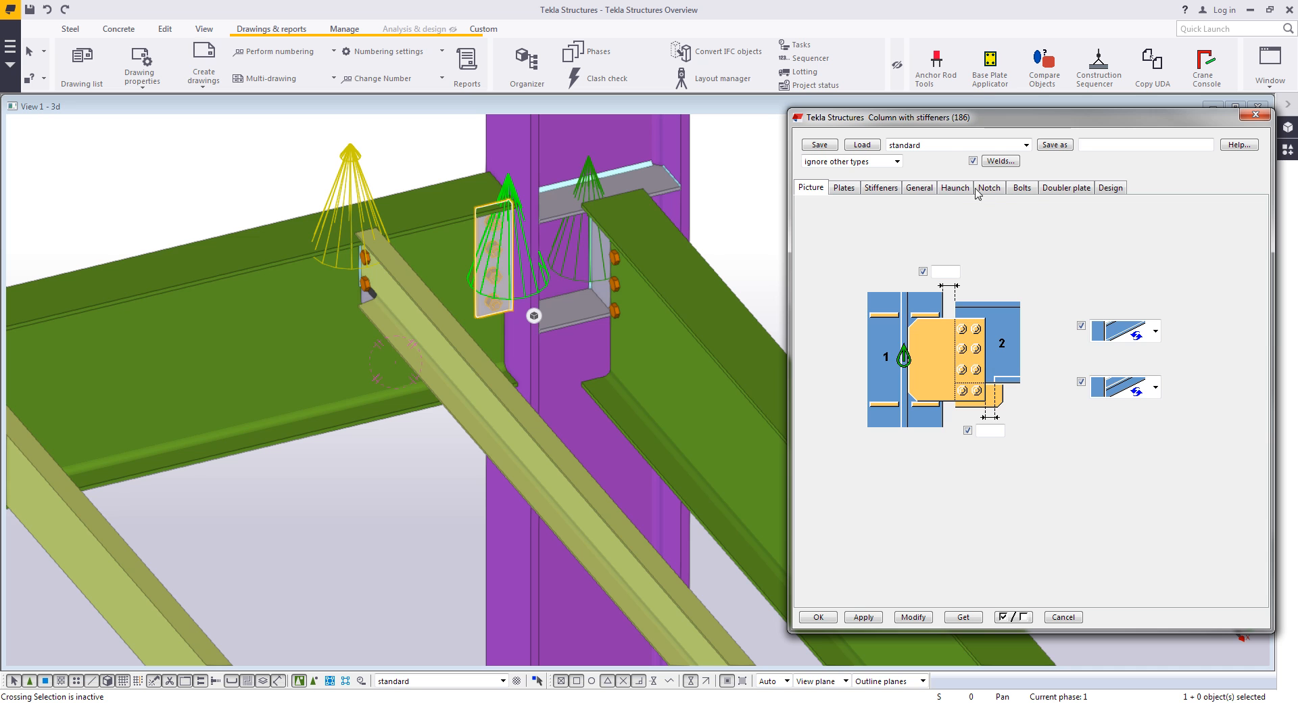
pyautogui.click(1022, 187)
pyautogui.click(996, 384)
pyautogui.write('5')
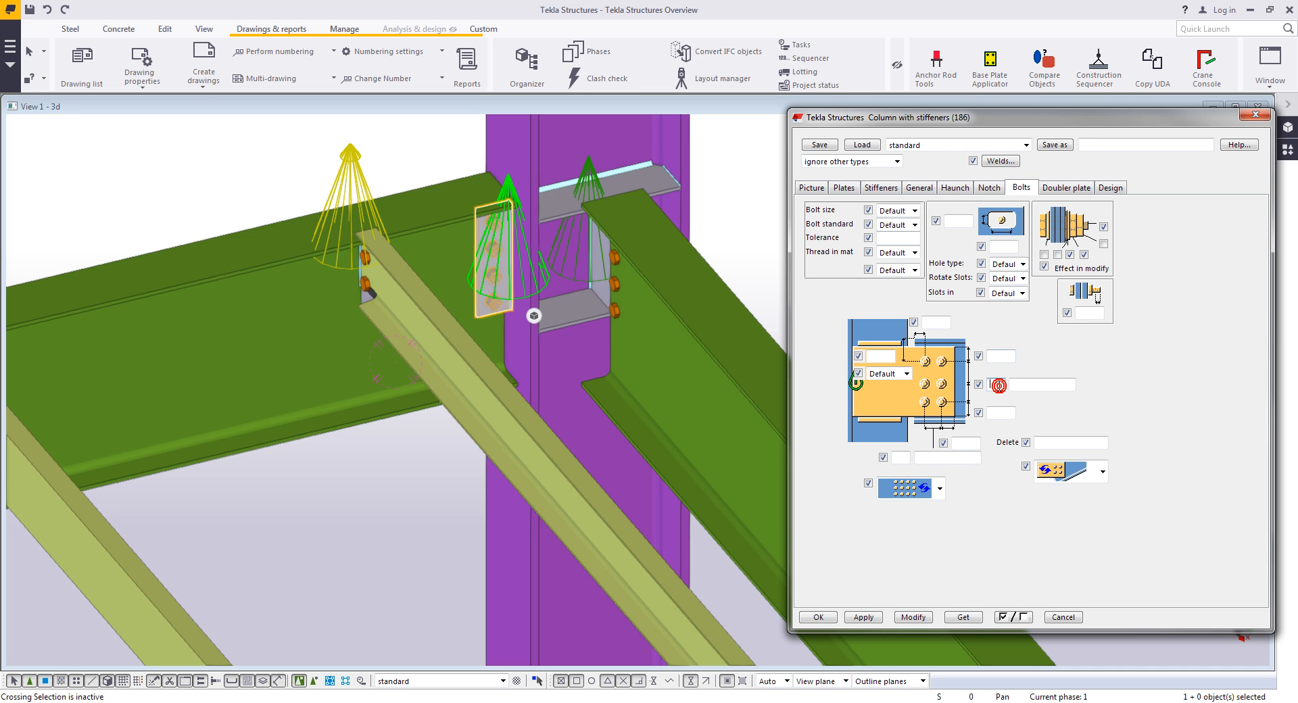
pyautogui.click(913, 616)
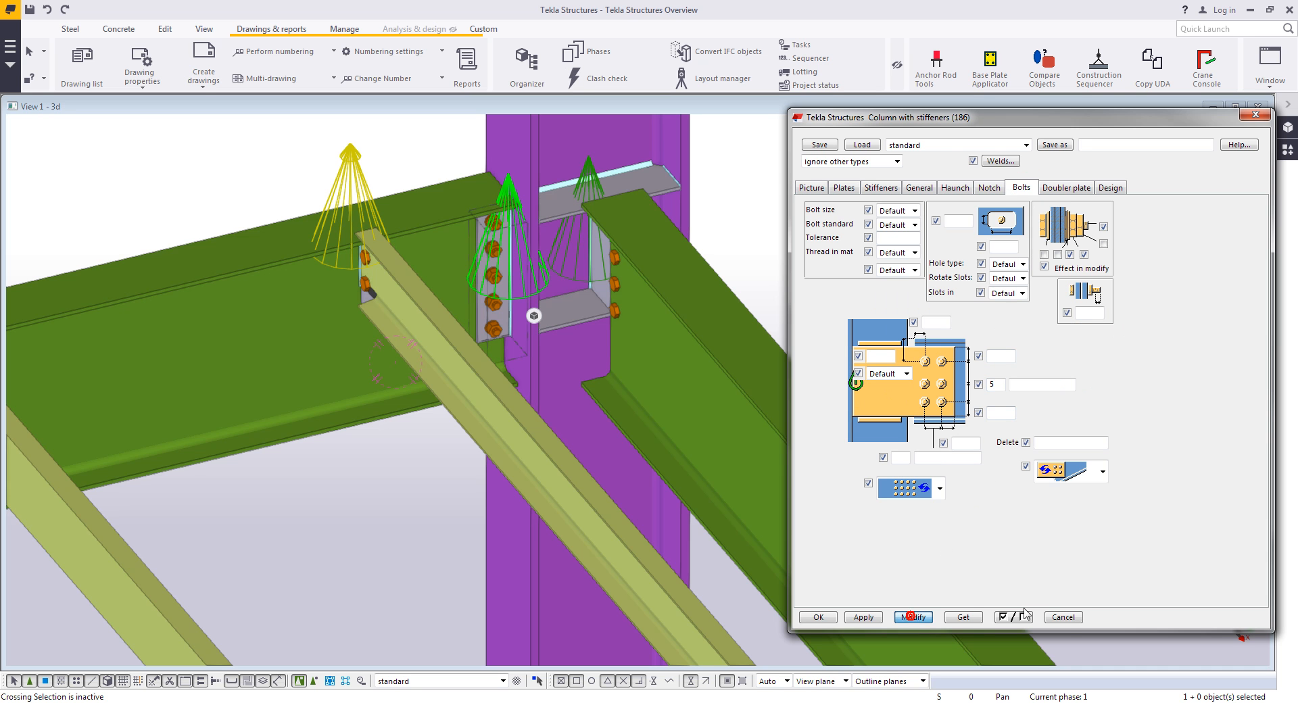
pyautogui.click(1063, 616)
# - Change the channel brace's profile to C12X20.7
pyautogui.doubleClick(521, 457)
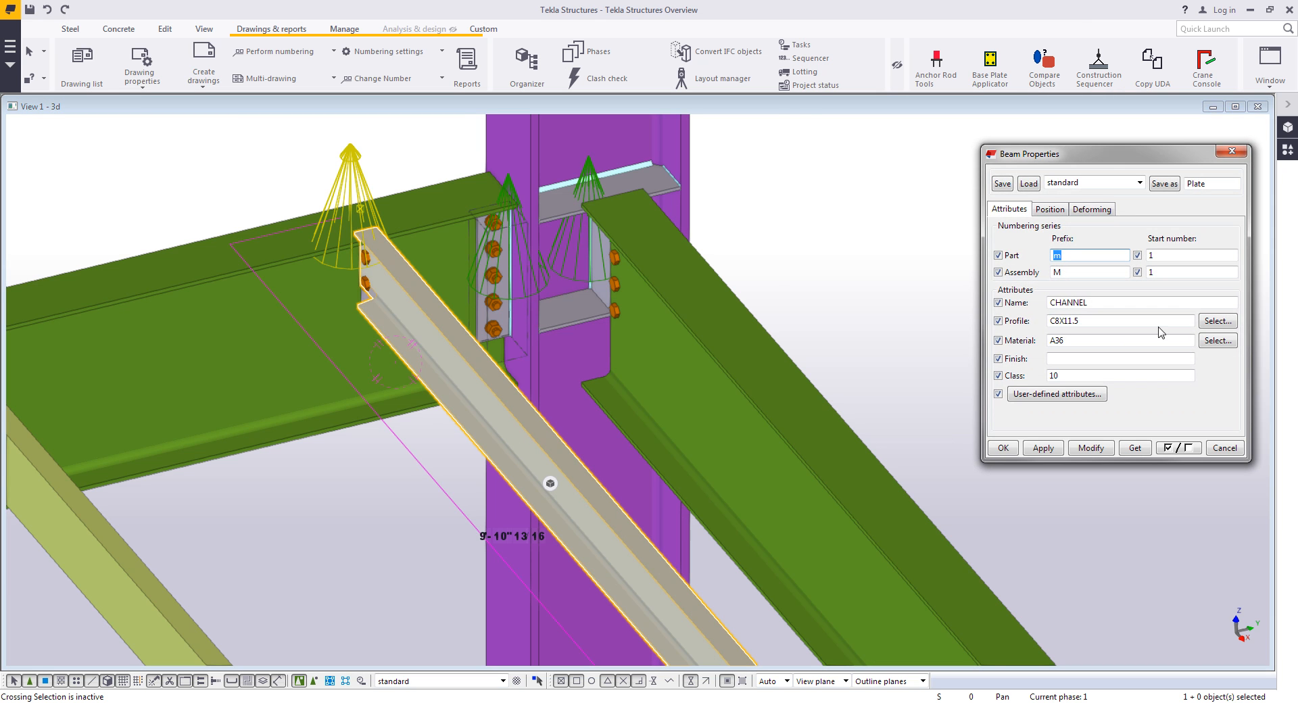
pyautogui.click(1213, 323)
pyautogui.doubleClick(870, 376)
pyautogui.doubleClick(882, 390)
pyautogui.click(1090, 448)
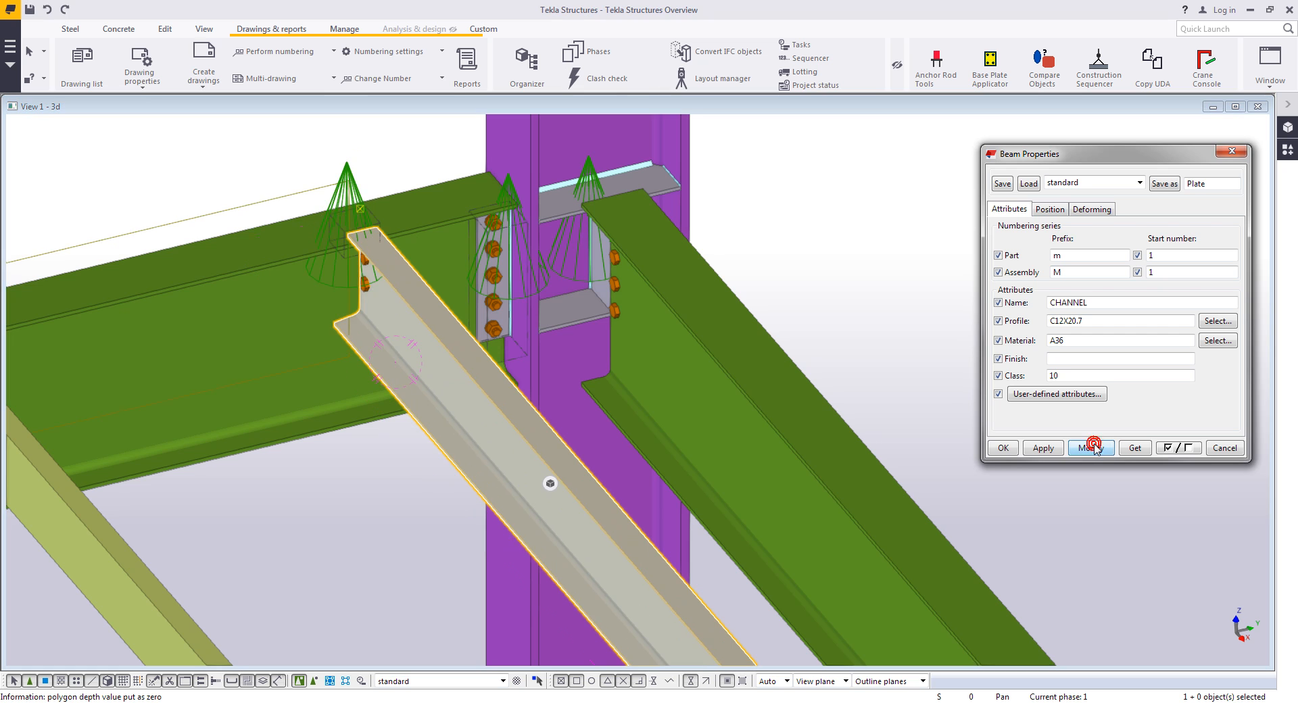
# - Set the number of bolts in the shear plate simple connection to 3 and apply the modification
pyautogui.moveTo(416, 338); pyautogui.dragTo(500, 373, button='middle')
pyautogui.keyDown('ctrl'); pyautogui.moveTo(451, 291); pyautogui.dragTo(517, 283, button='middle'); pyautogui.keyUp('ctrl')
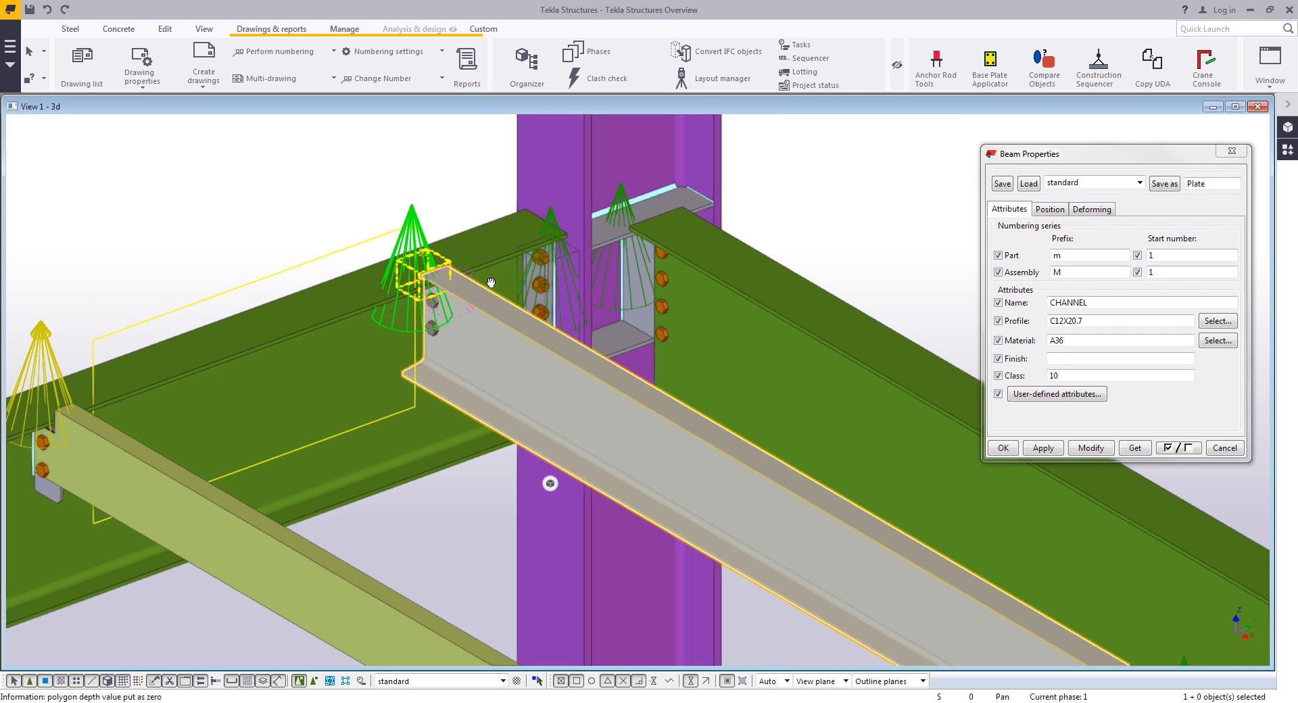
pyautogui.doubleClick(413, 210)
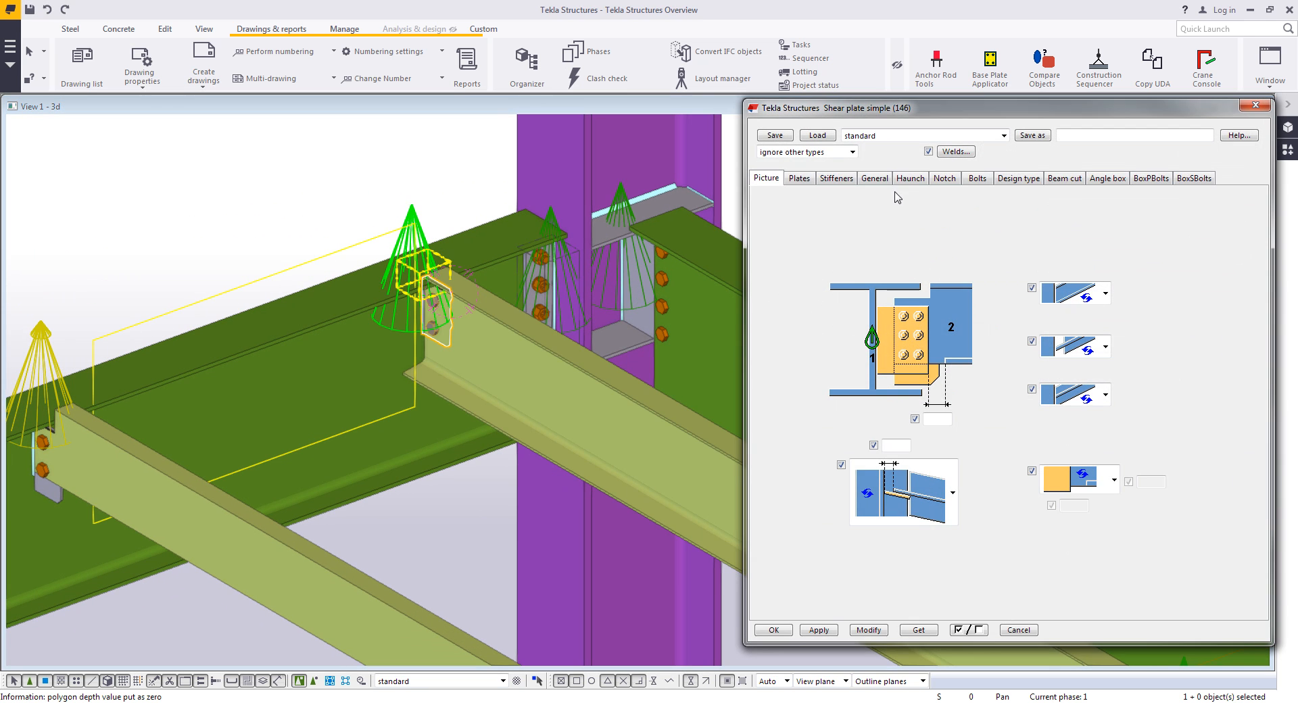
pyautogui.click(985, 180)
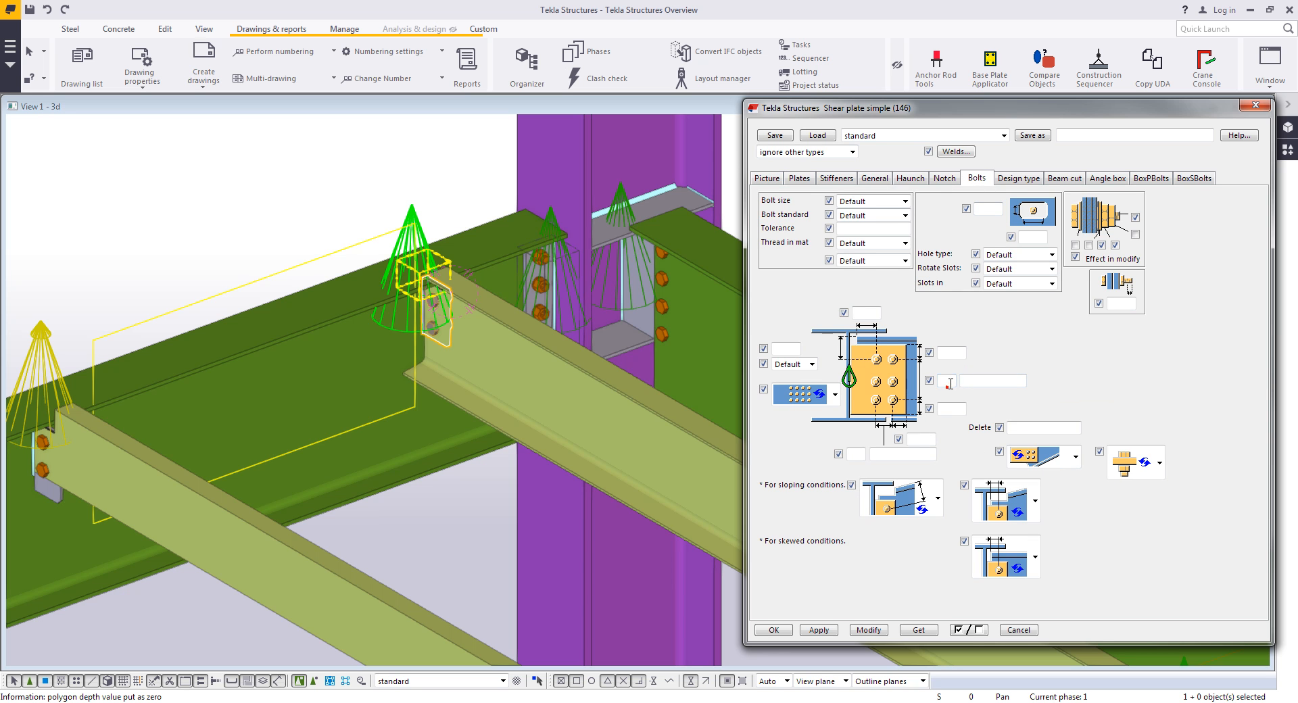
pyautogui.write('3')
pyautogui.click(868, 629)
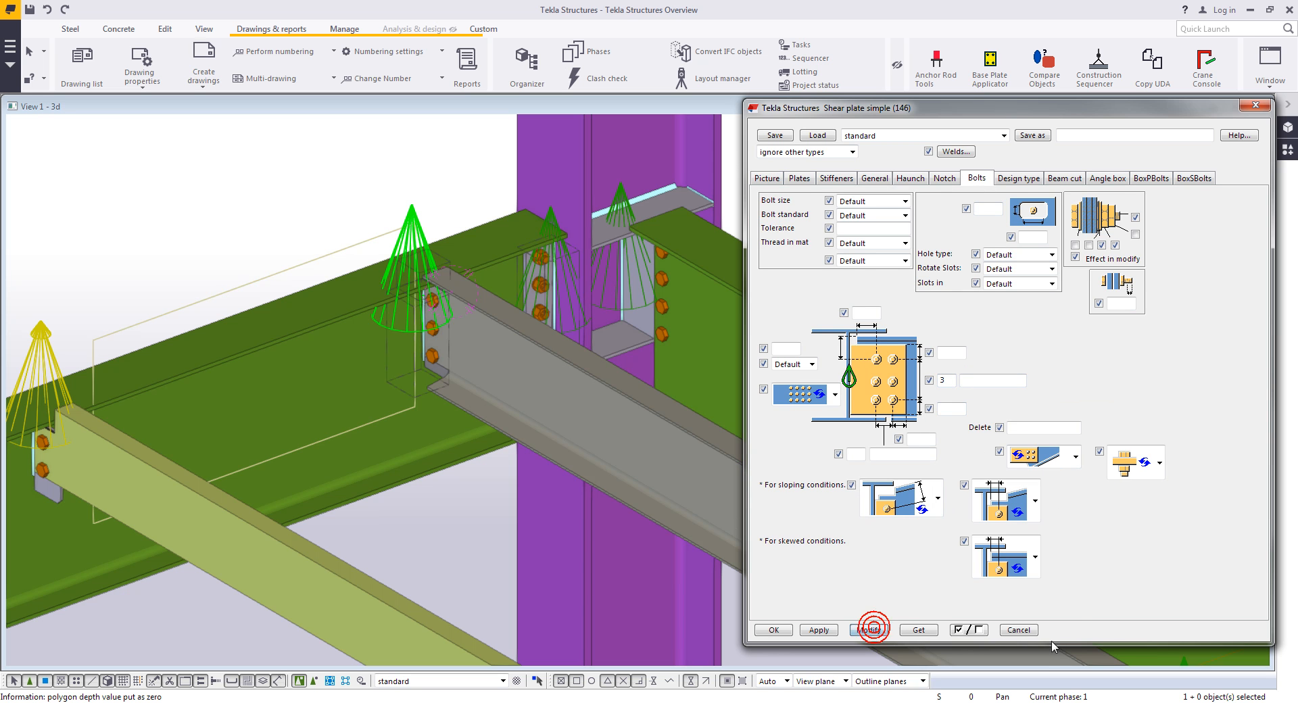
pyautogui.click(1021, 630)
# - Move the second channel brace 6.5 from a picked origin, then close the beam properties
pyautogui.moveTo(455, 554); pyautogui.dragTo(568, 351, button='middle')
pyautogui.scroll(-2, 606, 338)
pyautogui.click(542, 390)
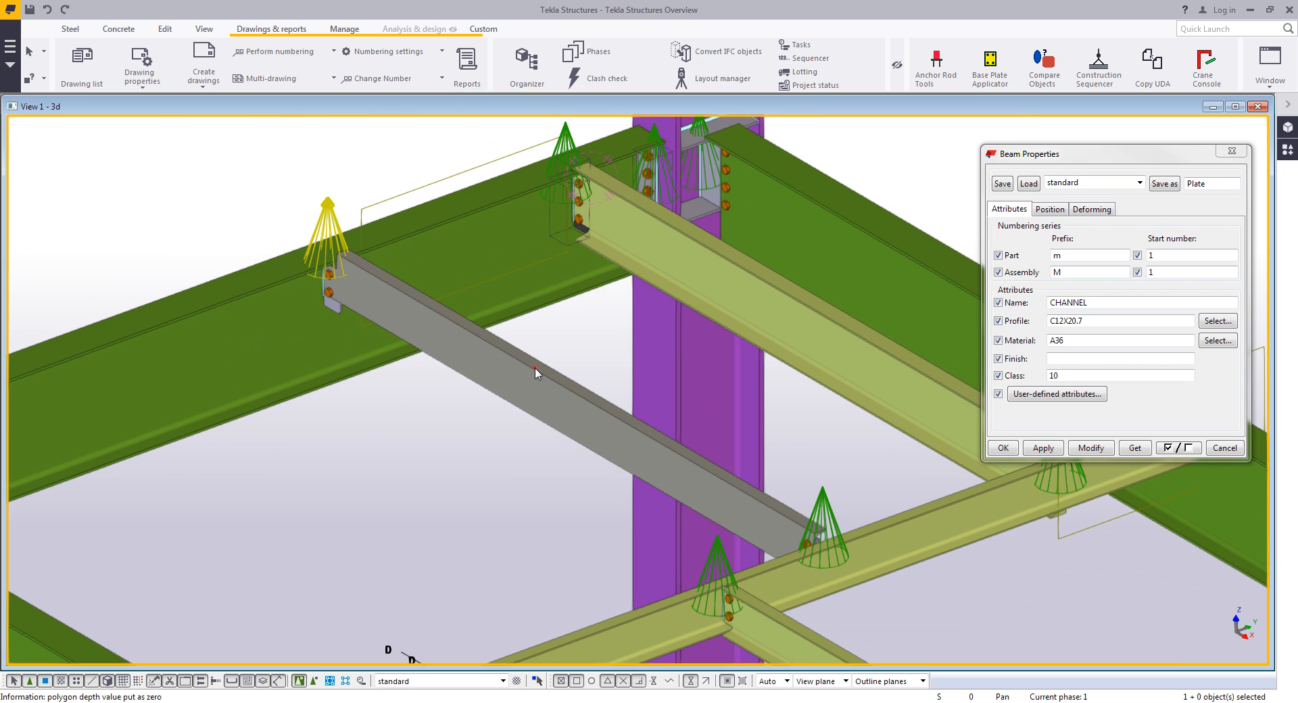
pyautogui.rightClick(408, 457)
pyautogui.click(446, 216)
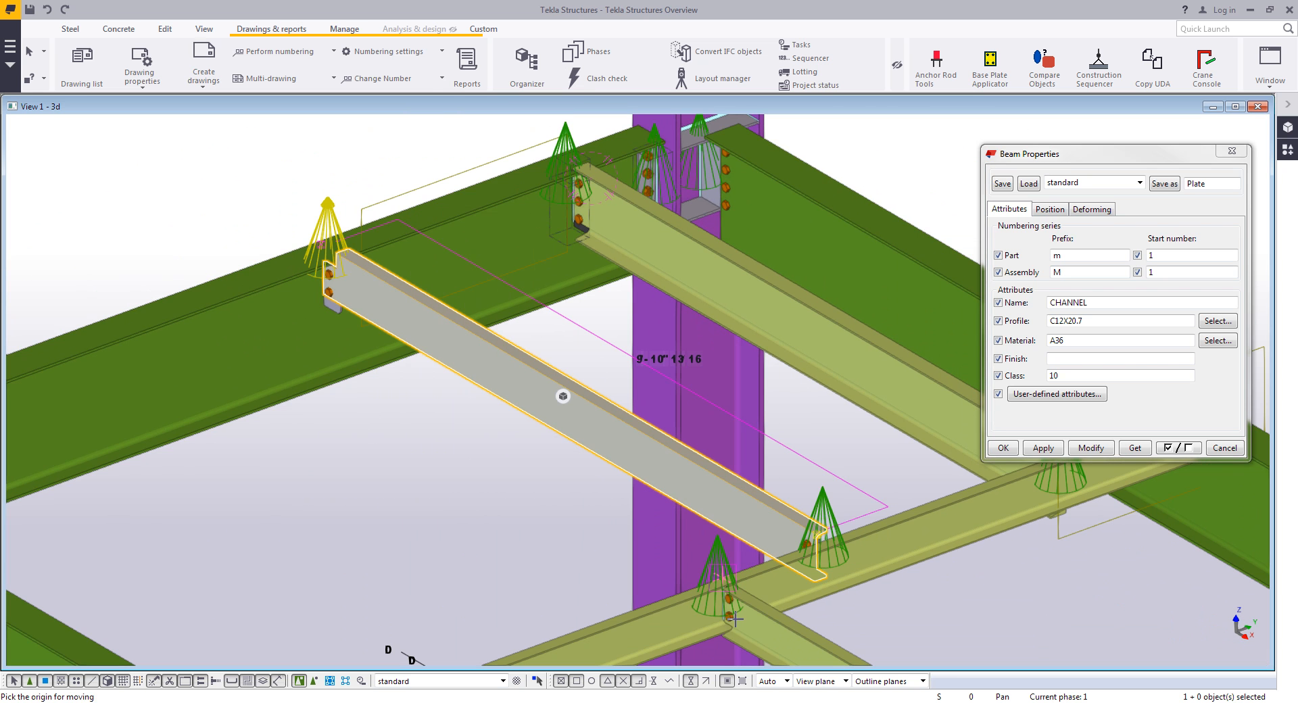
pyautogui.click(224, 288)
pyautogui.write('6.5')
pyautogui.press('Return')
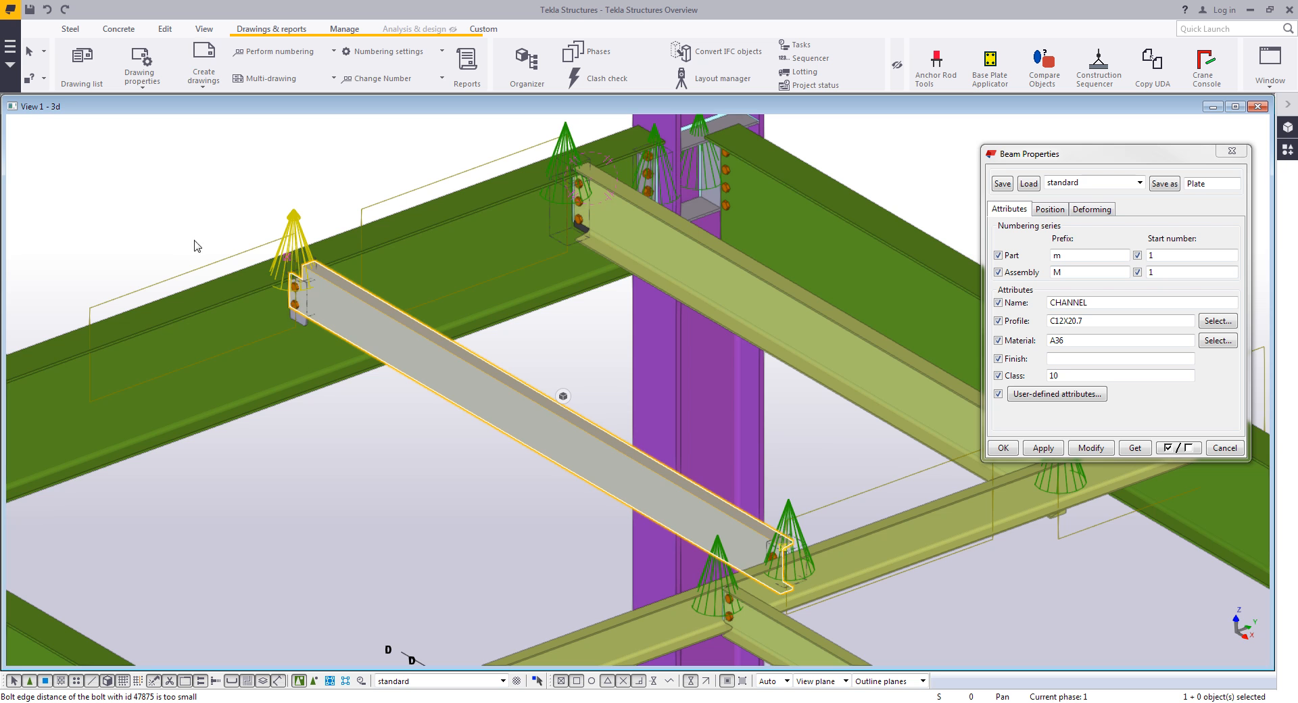
pyautogui.click(206, 221)
pyautogui.scroll(-2, 218, 226)
pyautogui.moveTo(338, 263); pyautogui.dragTo(320, 327, button='middle')
pyautogui.scroll(-2, 325, 327)
pyautogui.keyDown('ctrl'); pyautogui.moveTo(452, 304); pyautogui.dragTo(405, 325, button='middle'); pyautogui.keyUp('ctrl')
pyautogui.click(1219, 446)
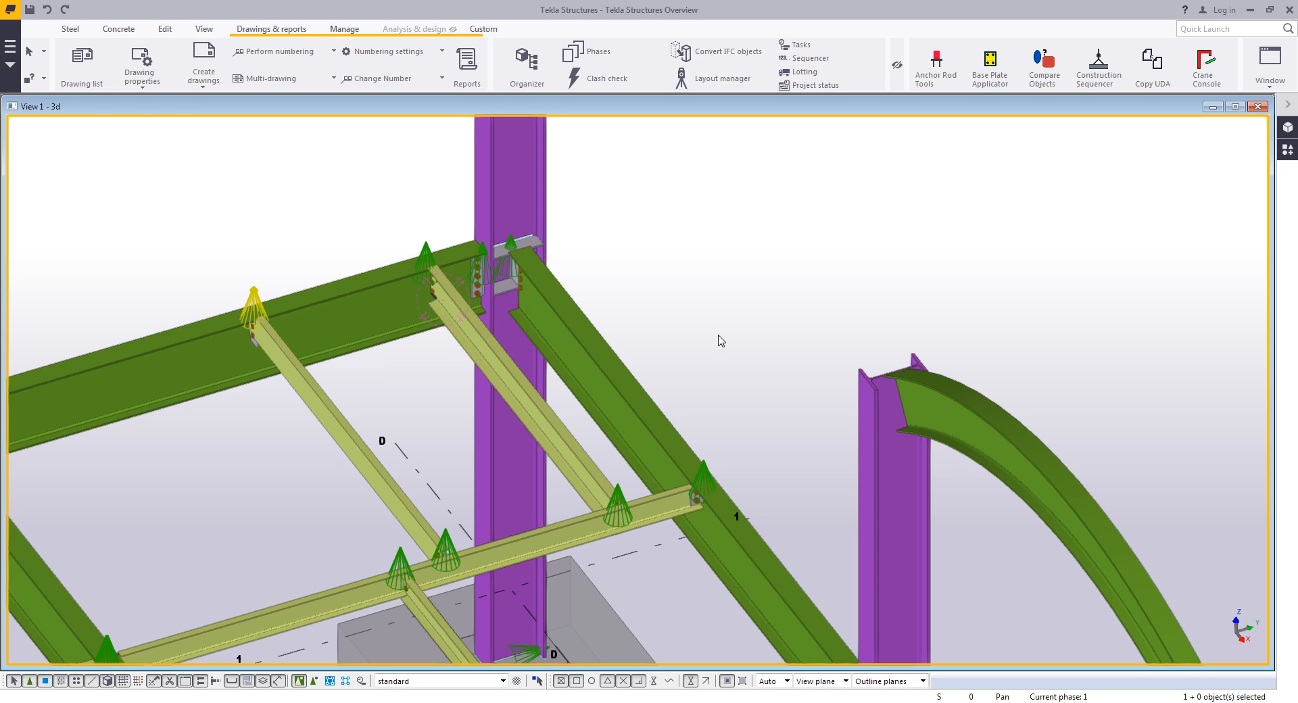
# - Try to open the B1 beam drawing from the drawing list
pyautogui.click(82, 64)
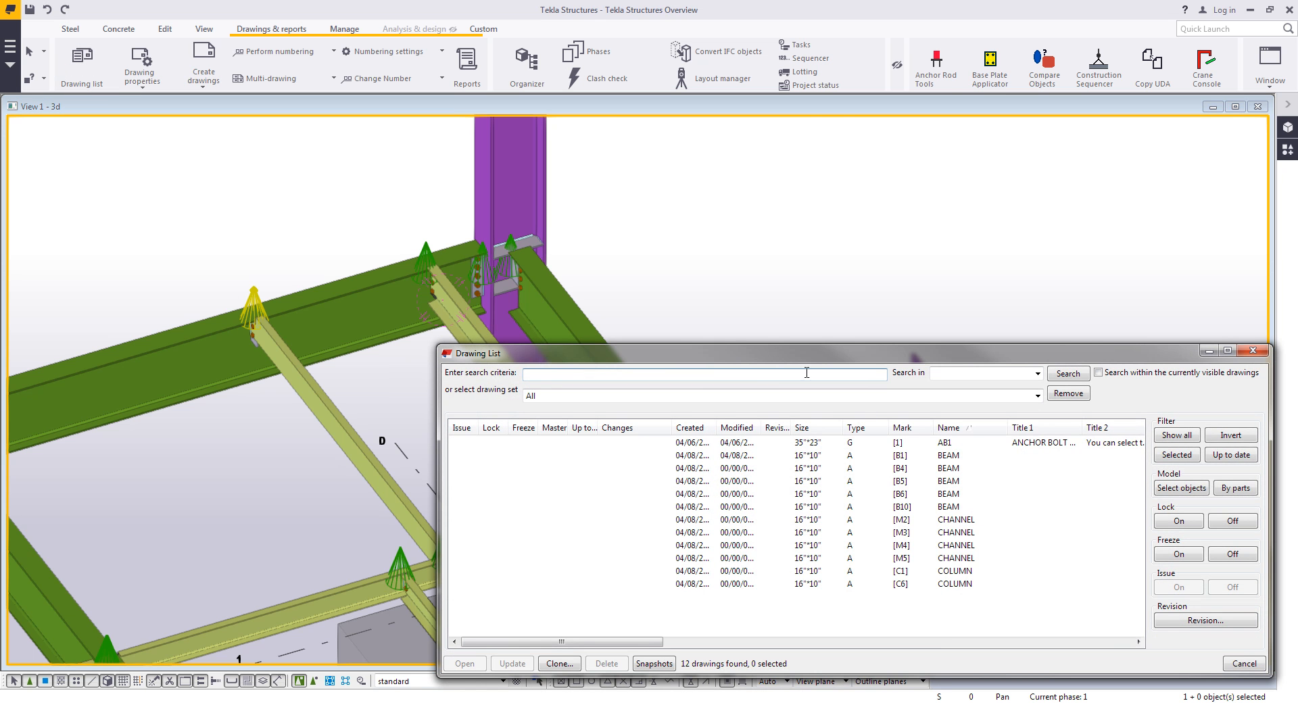
pyautogui.doubleClick(906, 457)
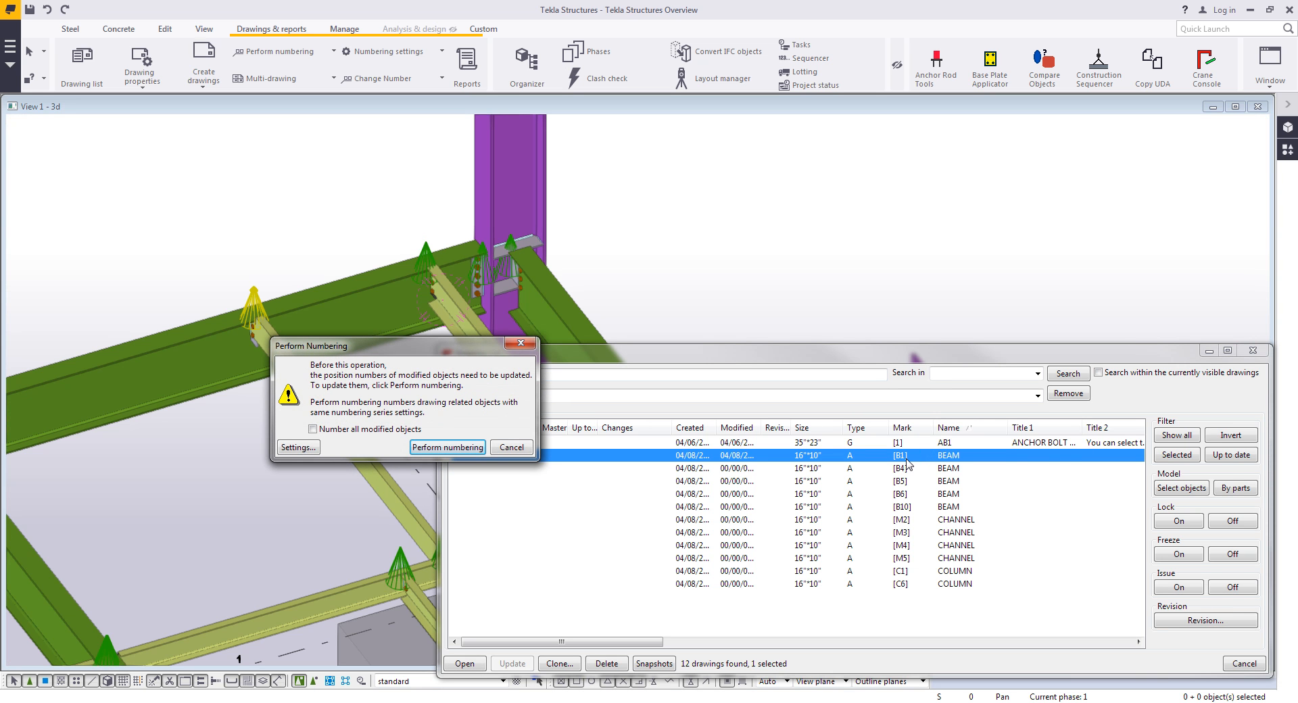
pyautogui.moveTo(370, 345); pyautogui.dragTo(413, 203)
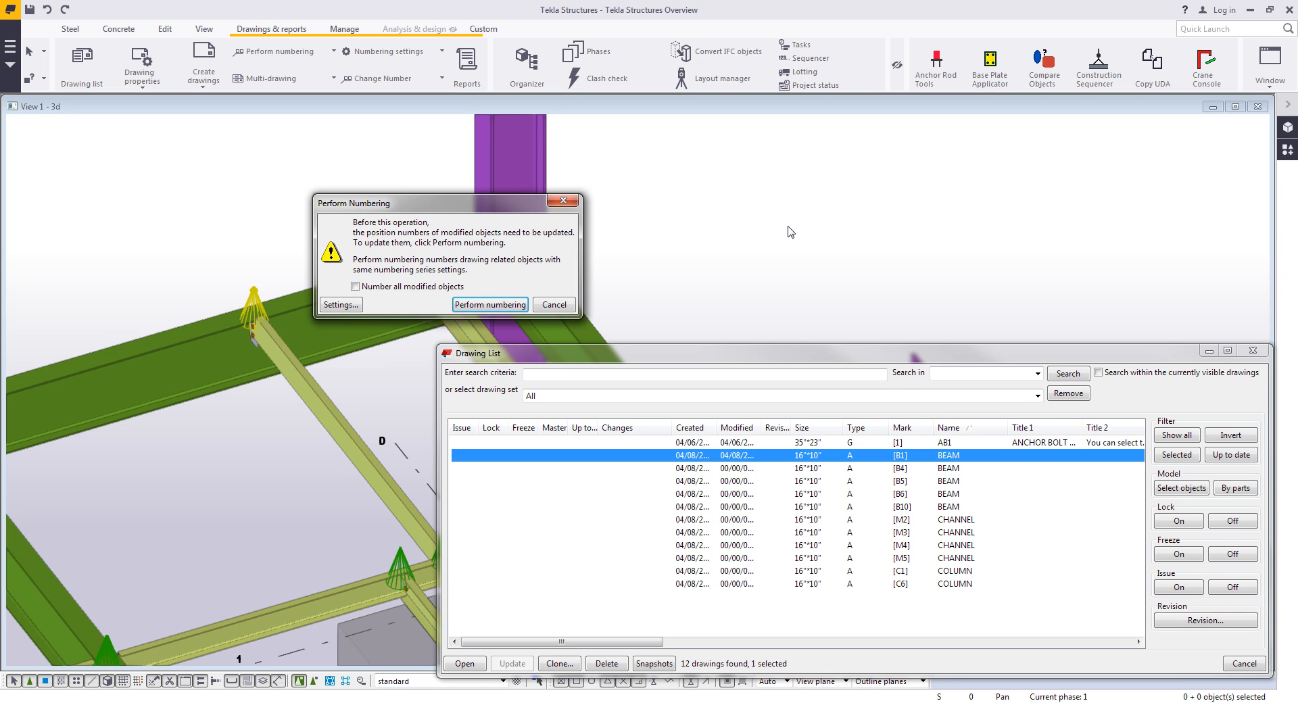
# - Open the numbering setup and list its saved numbering settings
pyautogui.click(342, 305)
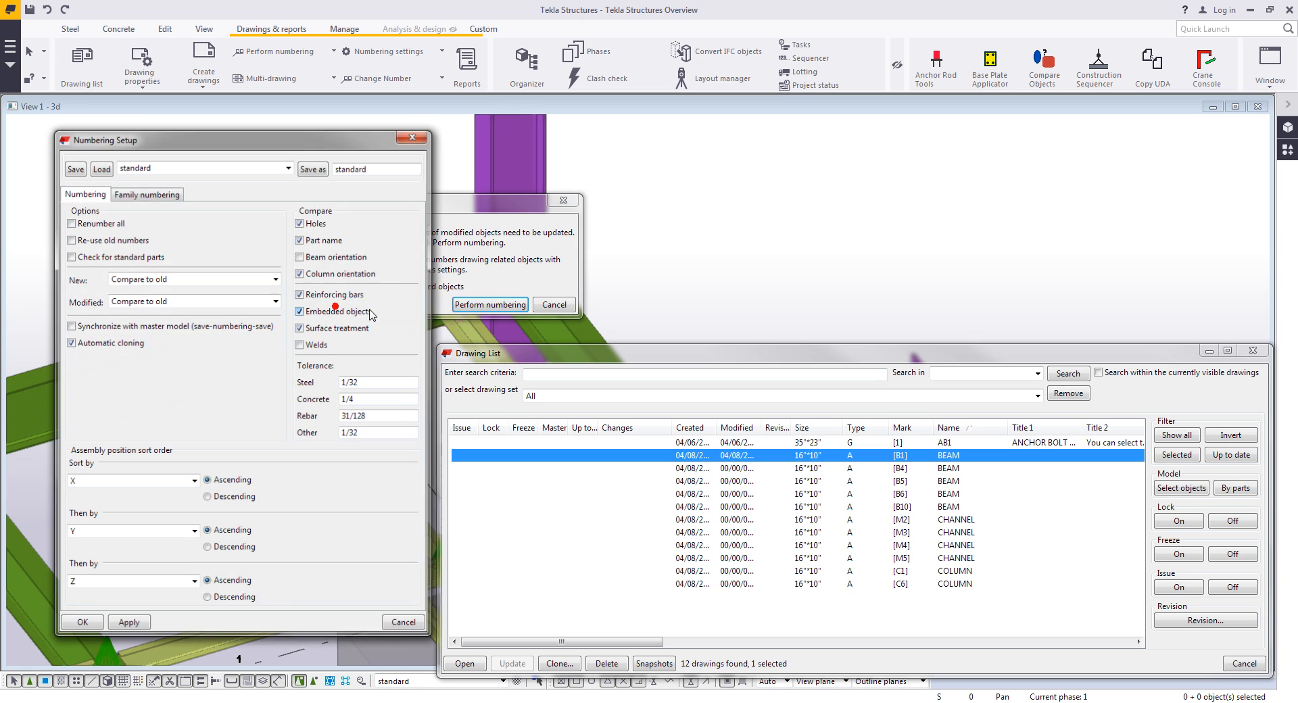
pyautogui.click(553, 305)
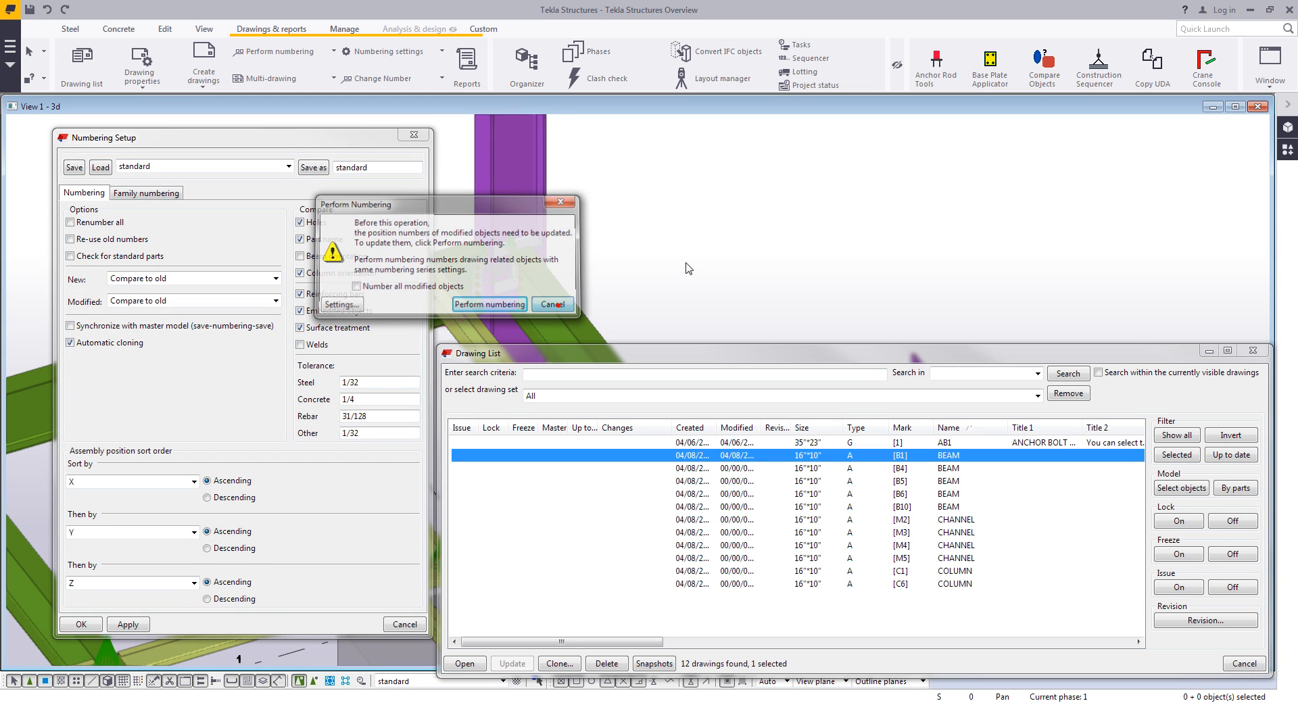
pyautogui.click(288, 167)
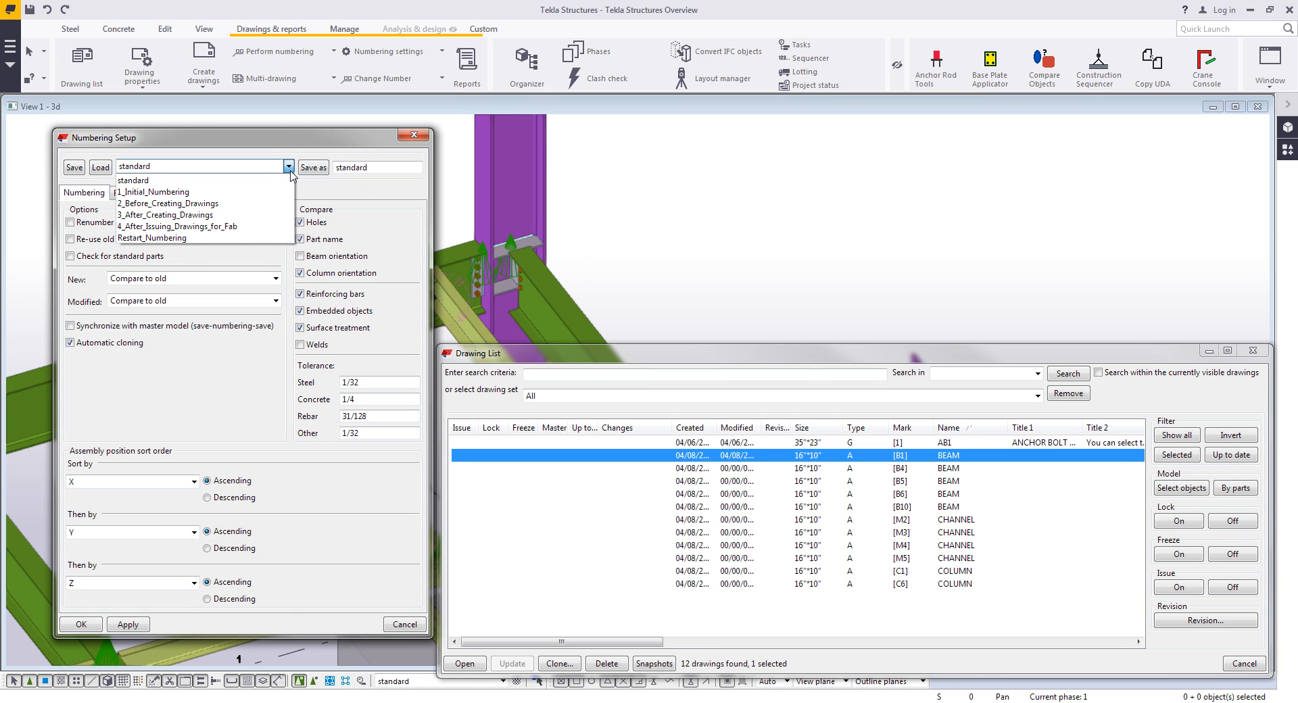
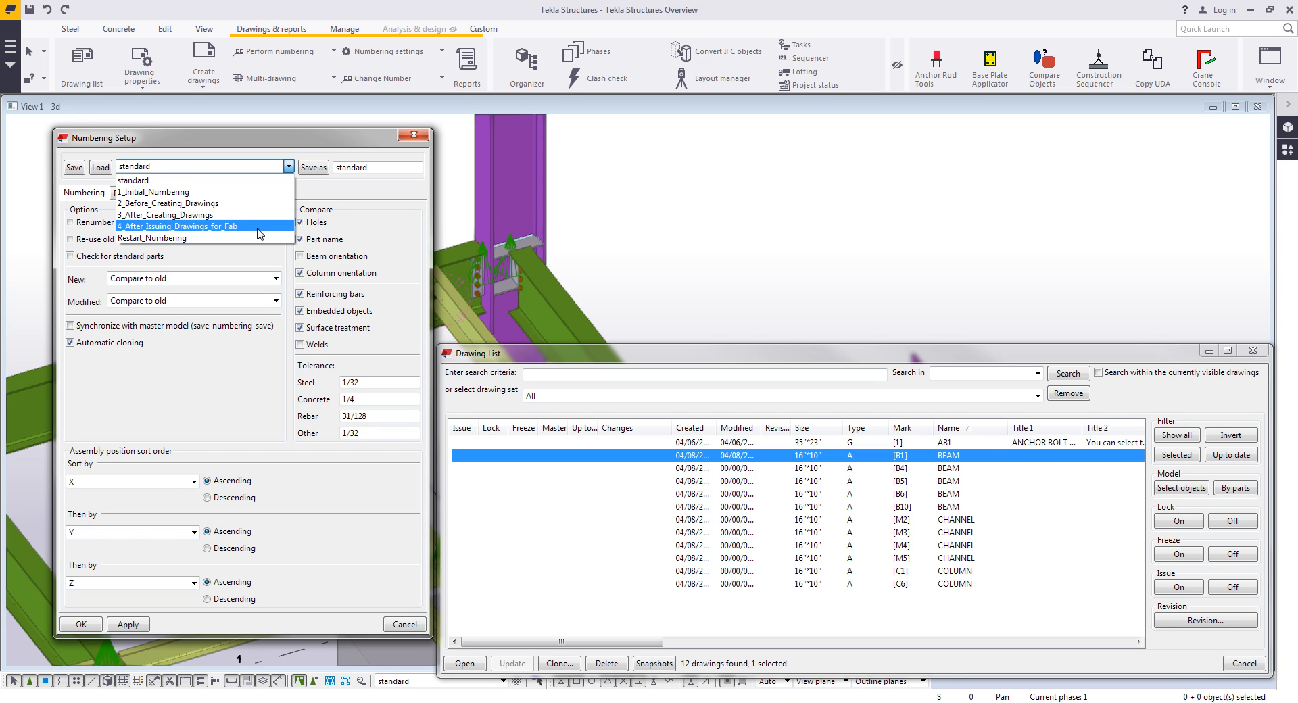
# - Load the 3_After_Creating_Drawings numbering settings and perform numbering on the model
pyautogui.click(173, 214)
pyautogui.click(100, 167)
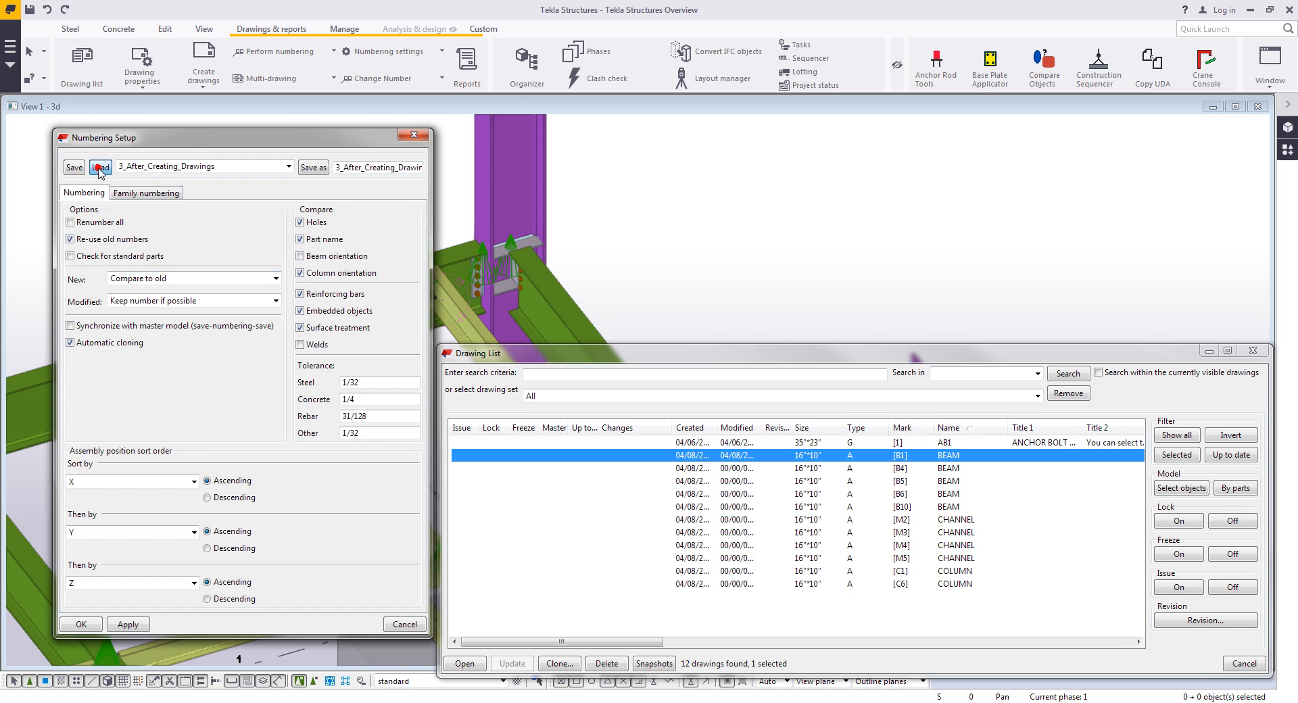
pyautogui.click(93, 630)
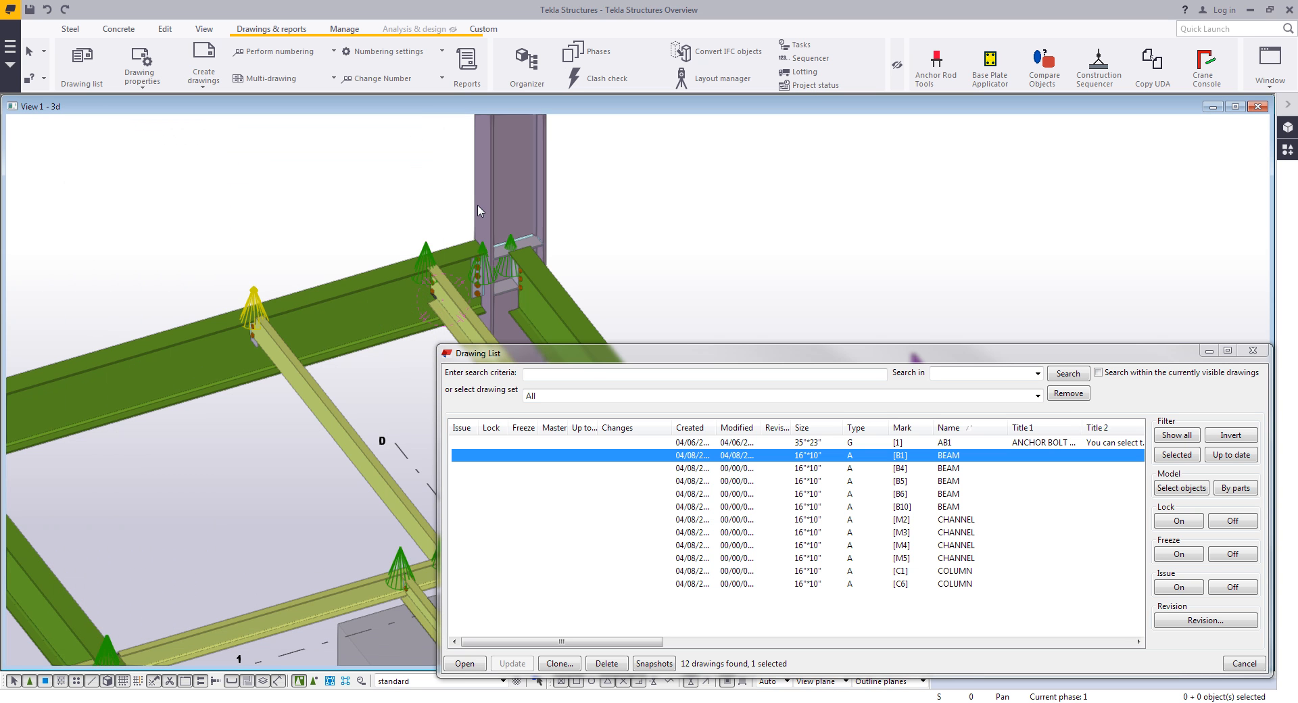
pyautogui.click(252, 52)
pyautogui.click(261, 141)
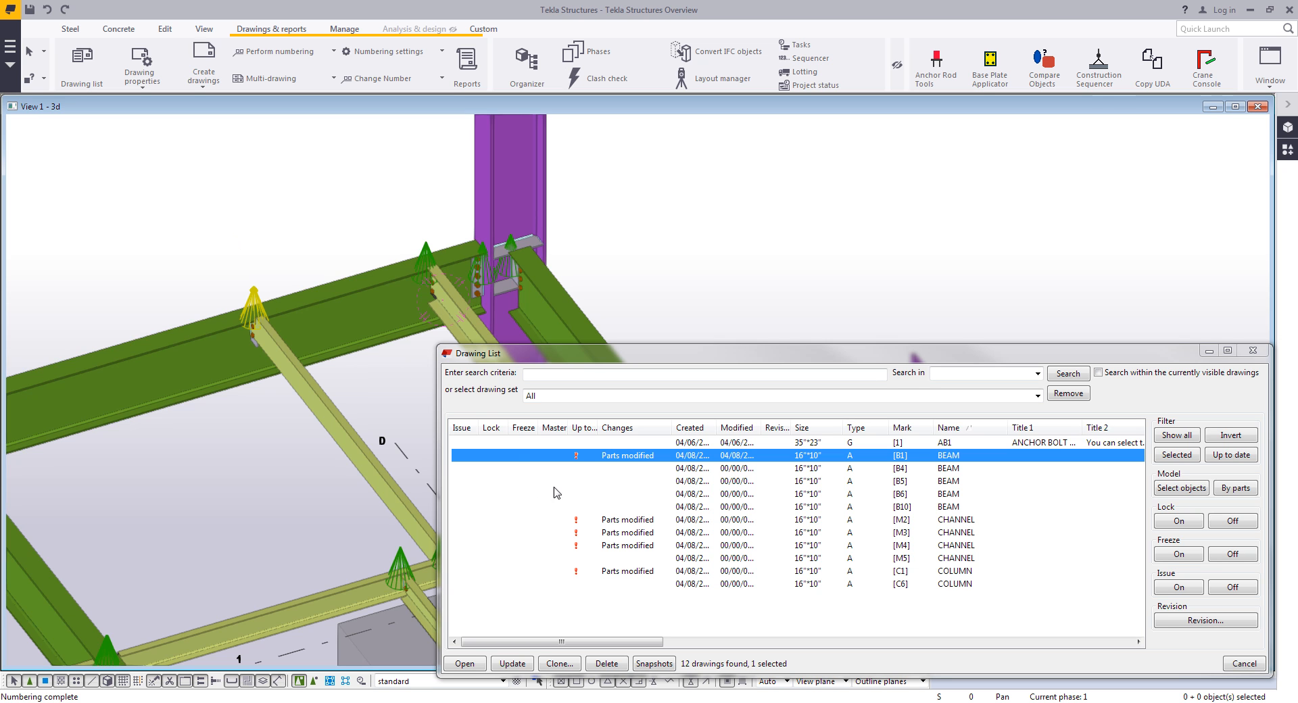
# - Select the modified B1, M2, M3, M4 and C1 drawings and open revision handling for them
pyautogui.keyDown('ctrl'); pyautogui.click(630, 522); pyautogui.keyUp('ctrl')
pyautogui.keyDown('ctrl'); pyautogui.click(635, 533); pyautogui.keyUp('ctrl')
pyautogui.keyDown('ctrl'); pyautogui.click(639, 544); pyautogui.keyUp('ctrl')
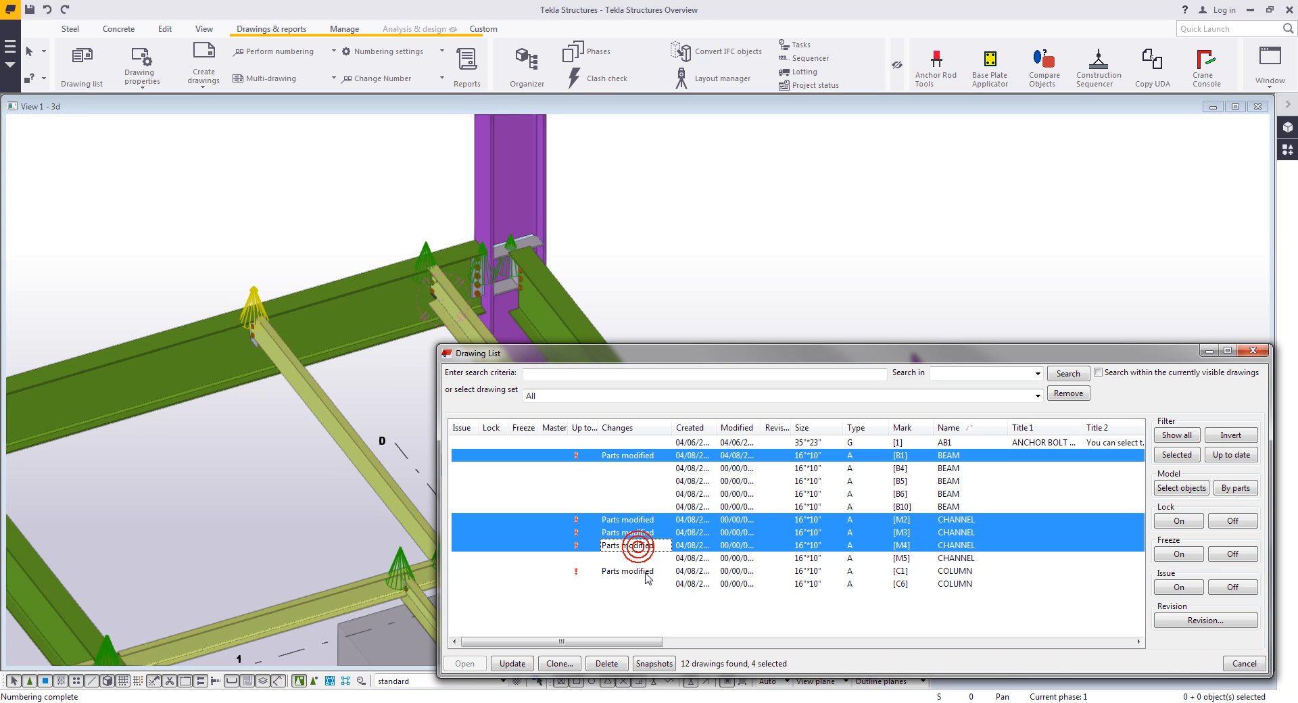
pyautogui.keyDown('ctrl'); pyautogui.click(646, 572); pyautogui.keyUp('ctrl')
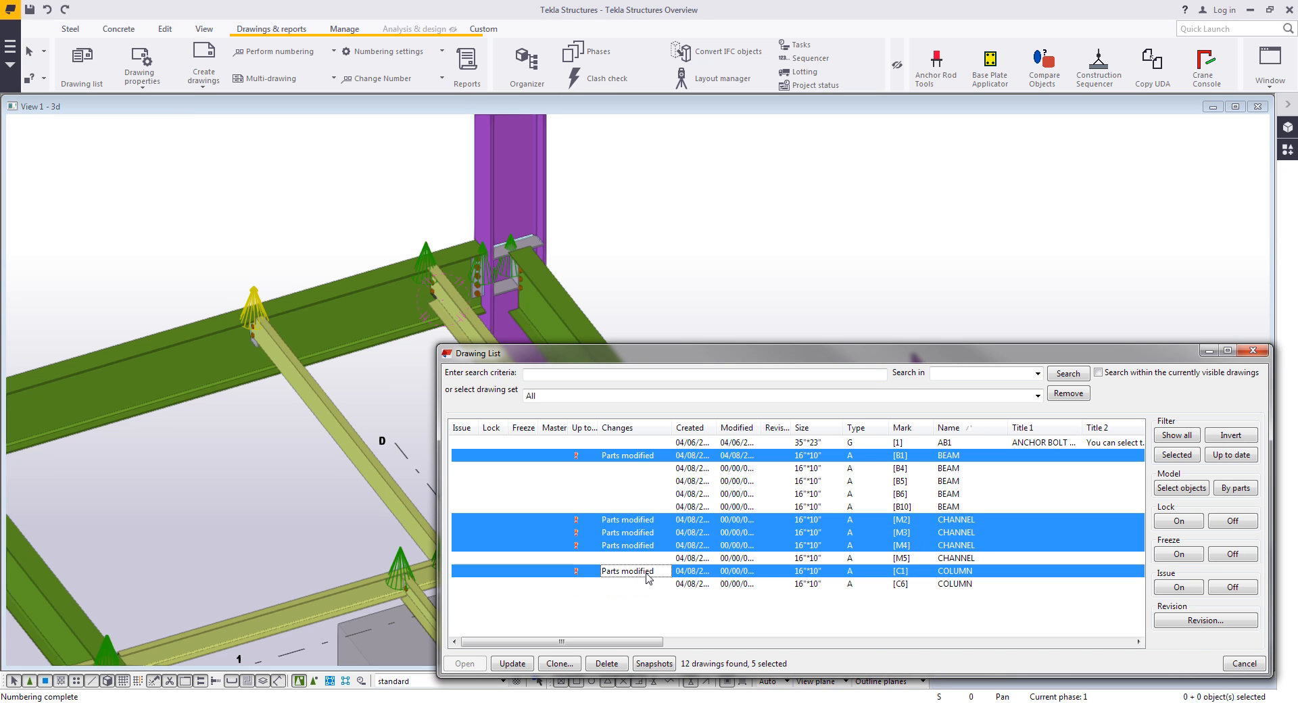
pyautogui.click(1206, 619)
# - Load the Revision 1 settings, enter the creator's initials, date 04/08/2016 and description AC UNIT REVISED, and create the revision
pyautogui.click(219, 194)
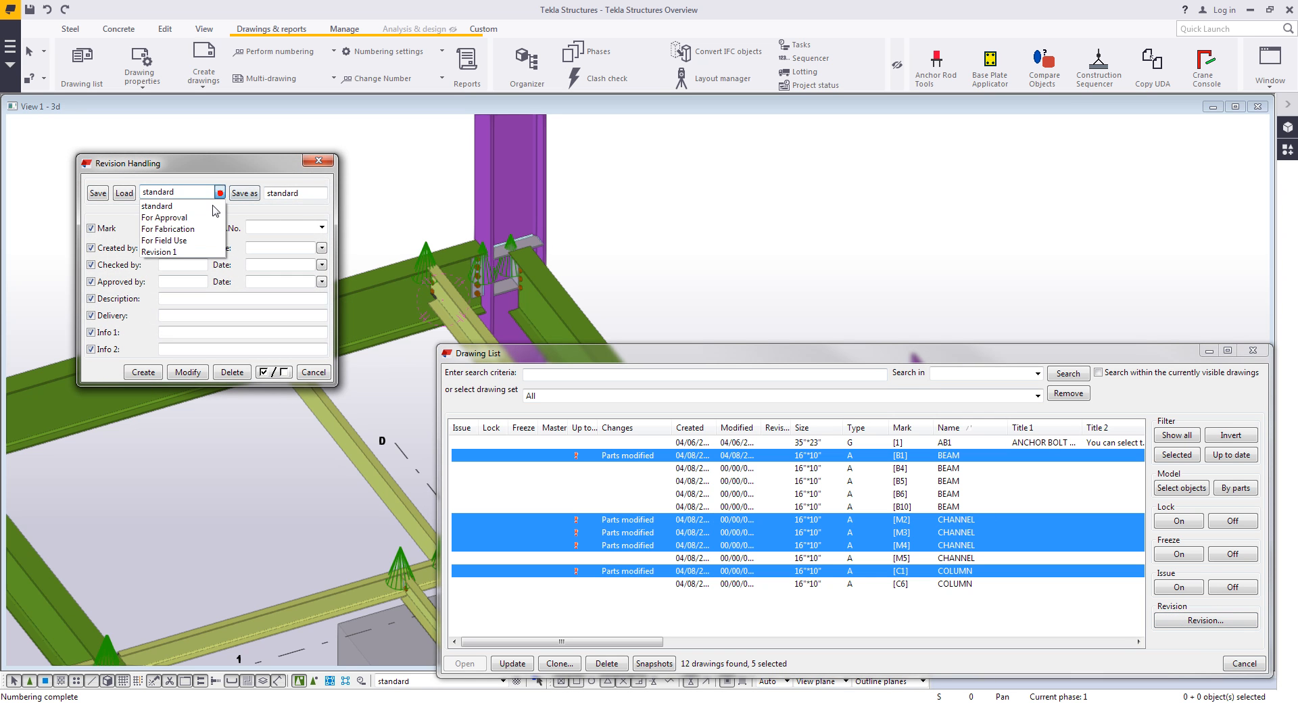
pyautogui.click(166, 252)
pyautogui.click(124, 193)
pyautogui.click(172, 246)
pyautogui.write('DH')
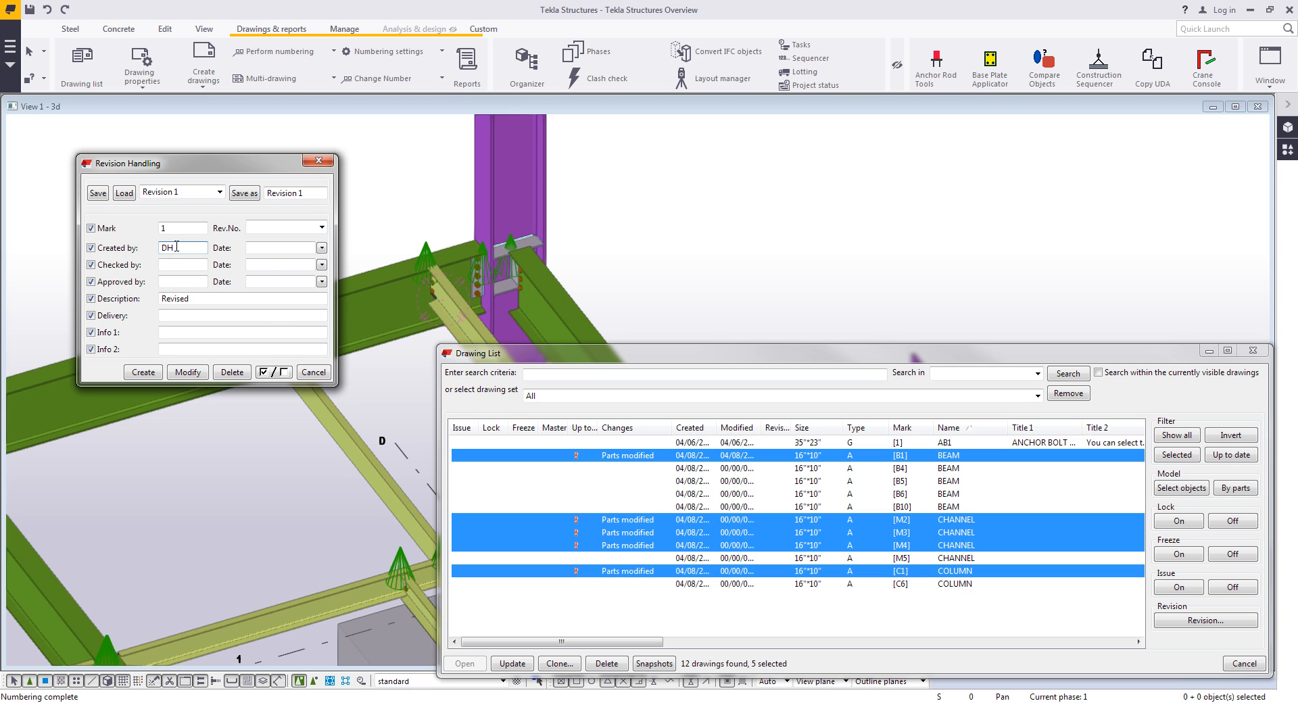
pyautogui.click(322, 247)
pyautogui.click(291, 302)
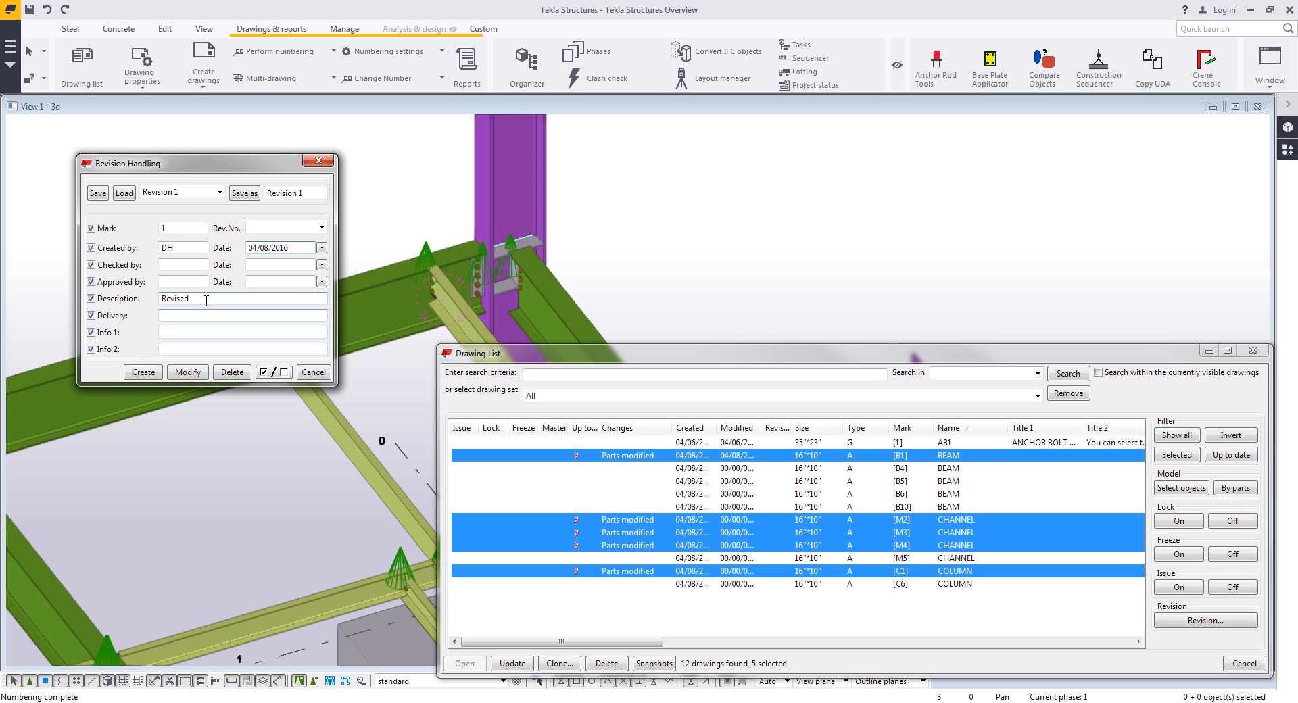
pyautogui.doubleClick(231, 295)
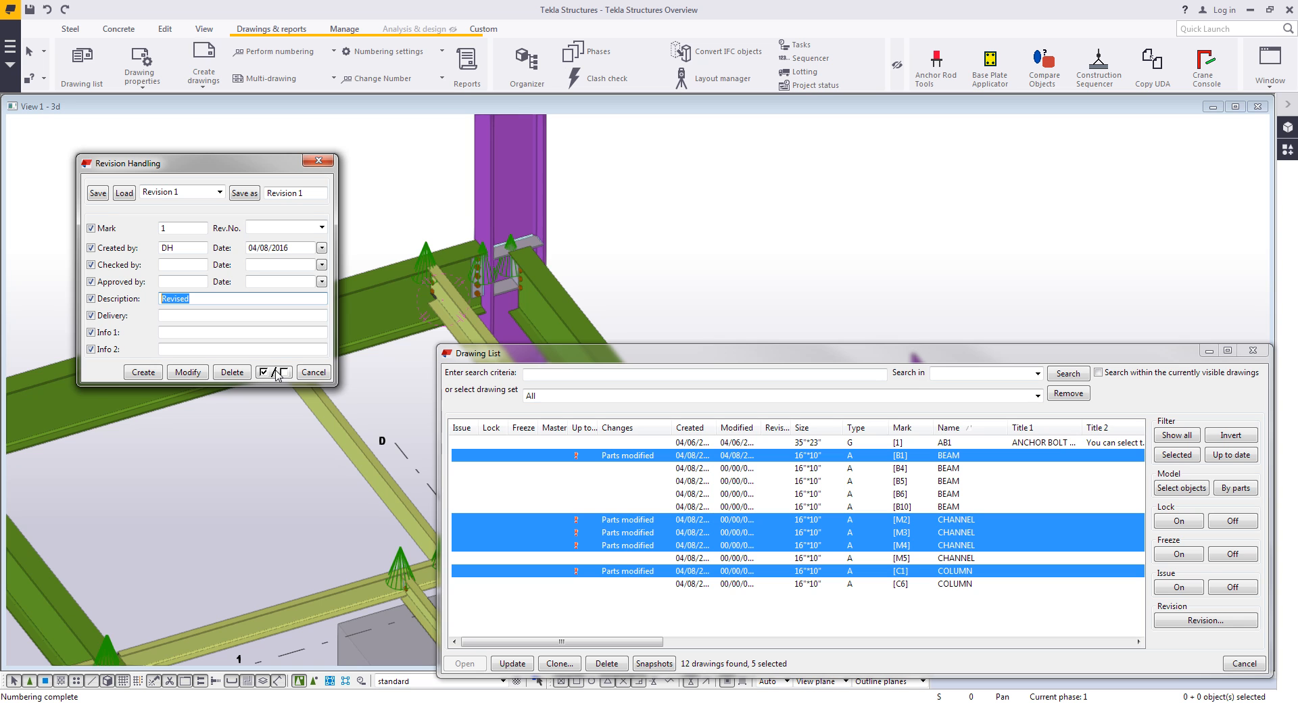
pyautogui.write('AC UNIT REVISED')
pyautogui.click(144, 372)
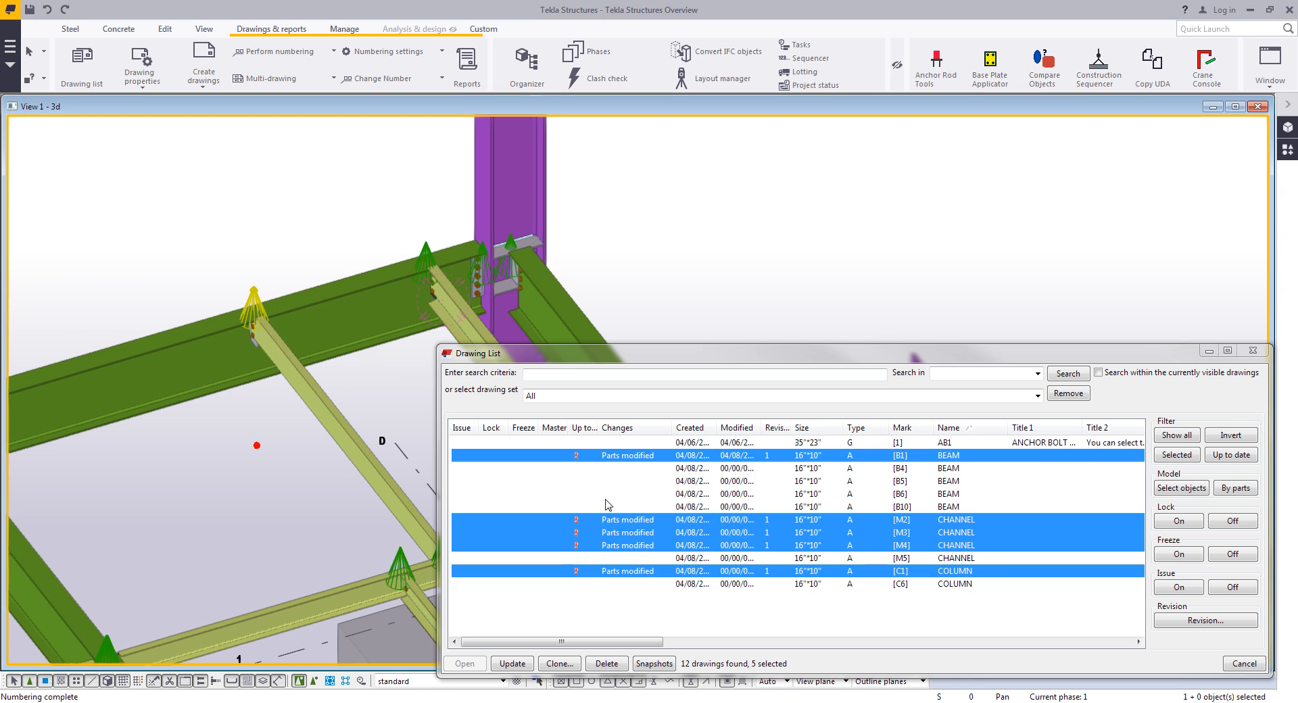
# - Open the B1 beam drawing from the drawing list
pyautogui.click(819, 596)
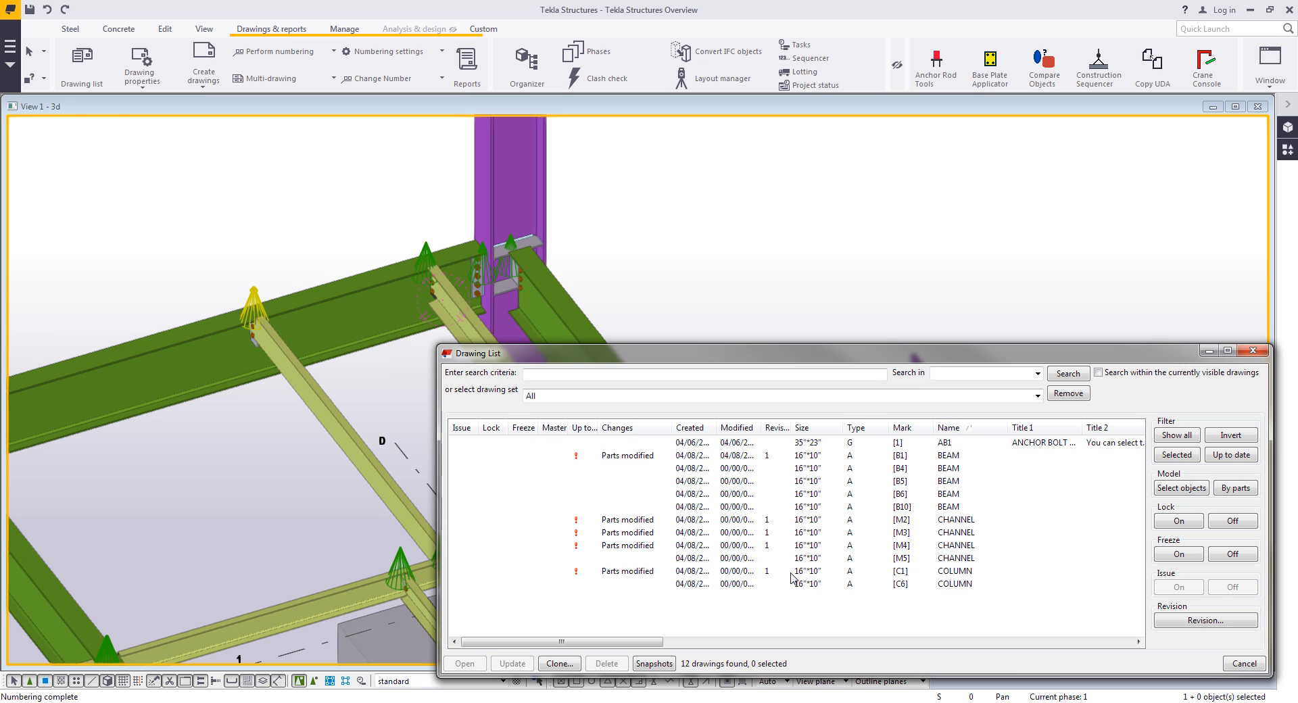
pyautogui.click(790, 457)
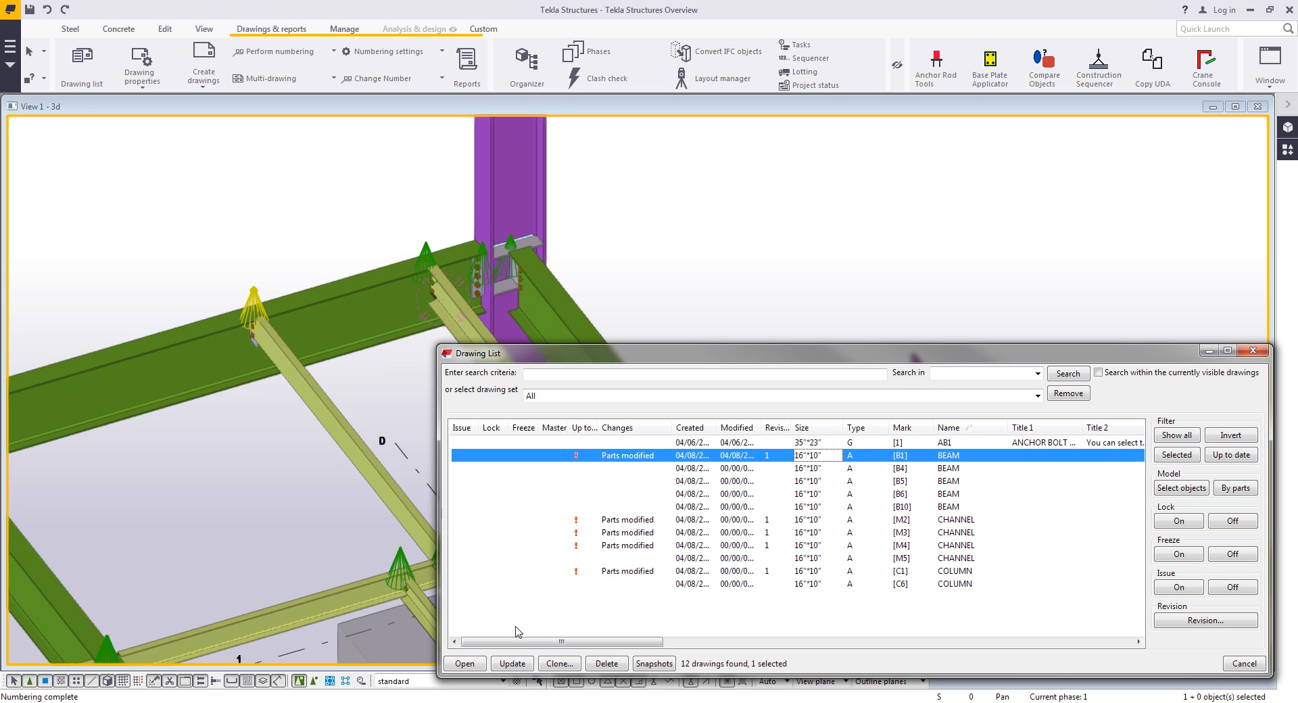
pyautogui.click(474, 666)
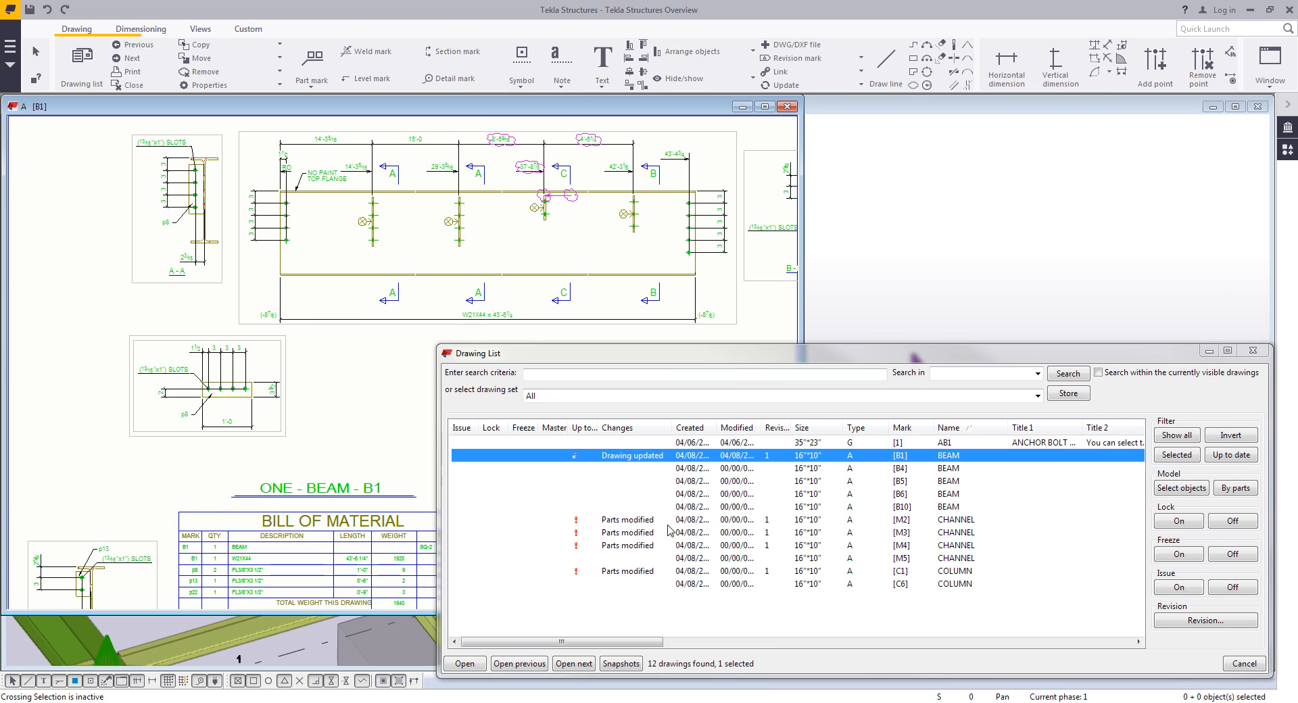
# - Inspect the revised B1 drawing's dimensions, revision clouds, bill of material and title block
pyautogui.click(1209, 351)
pyautogui.moveTo(681, 359); pyautogui.dragTo(605, 410, button='middle')
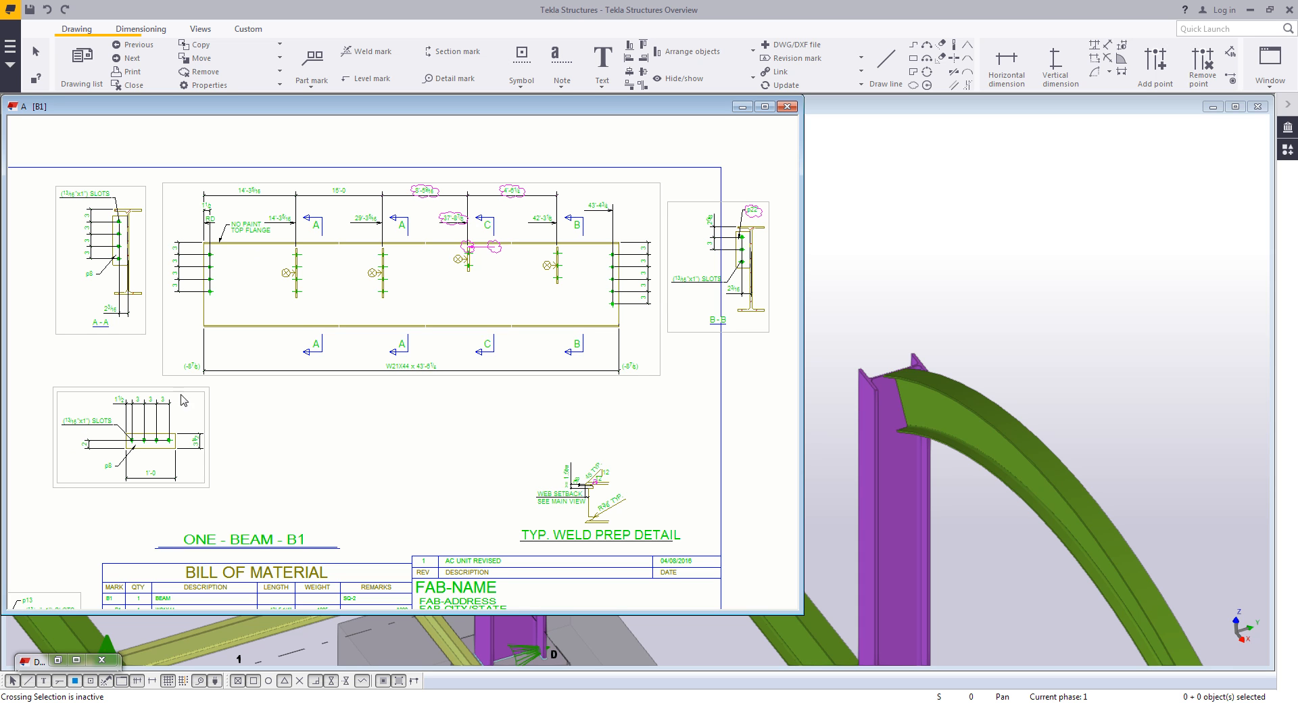
pyautogui.moveTo(192, 439); pyautogui.dragTo(193, 465, button='middle')
pyautogui.scroll(5, 406, 291)
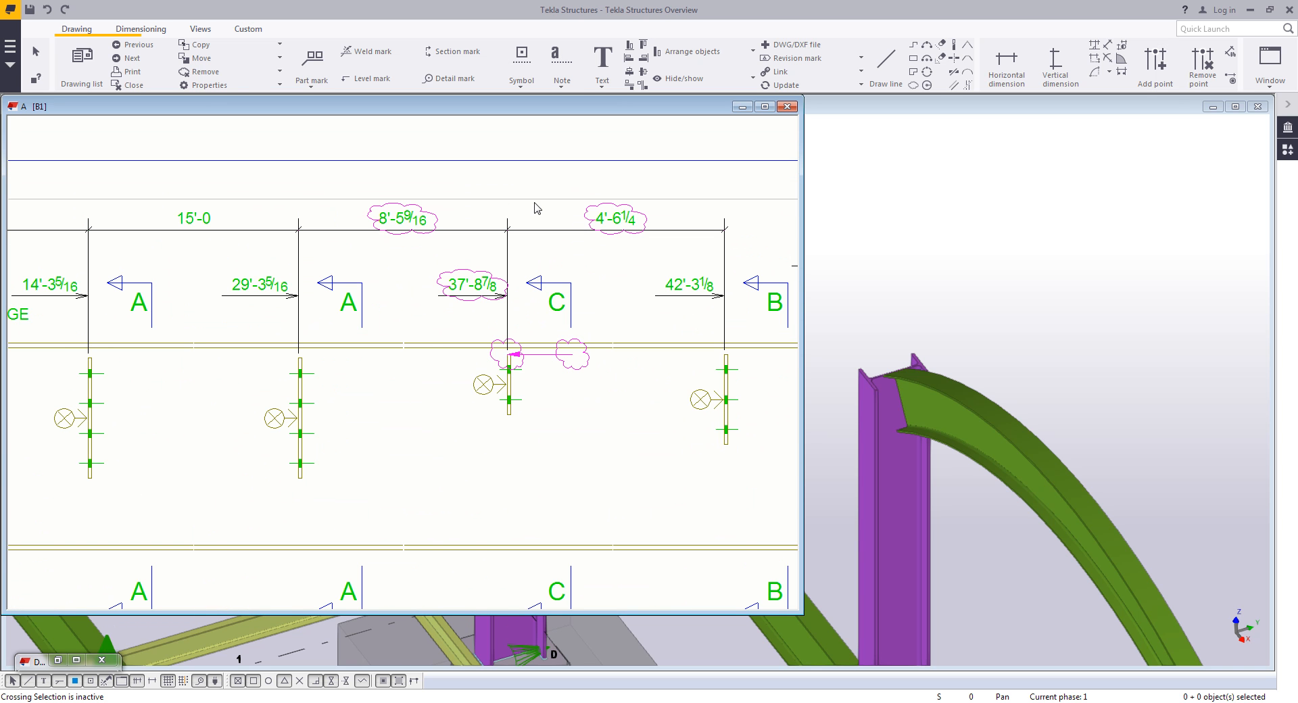
pyautogui.moveTo(572, 372); pyautogui.dragTo(552, 333, button='middle')
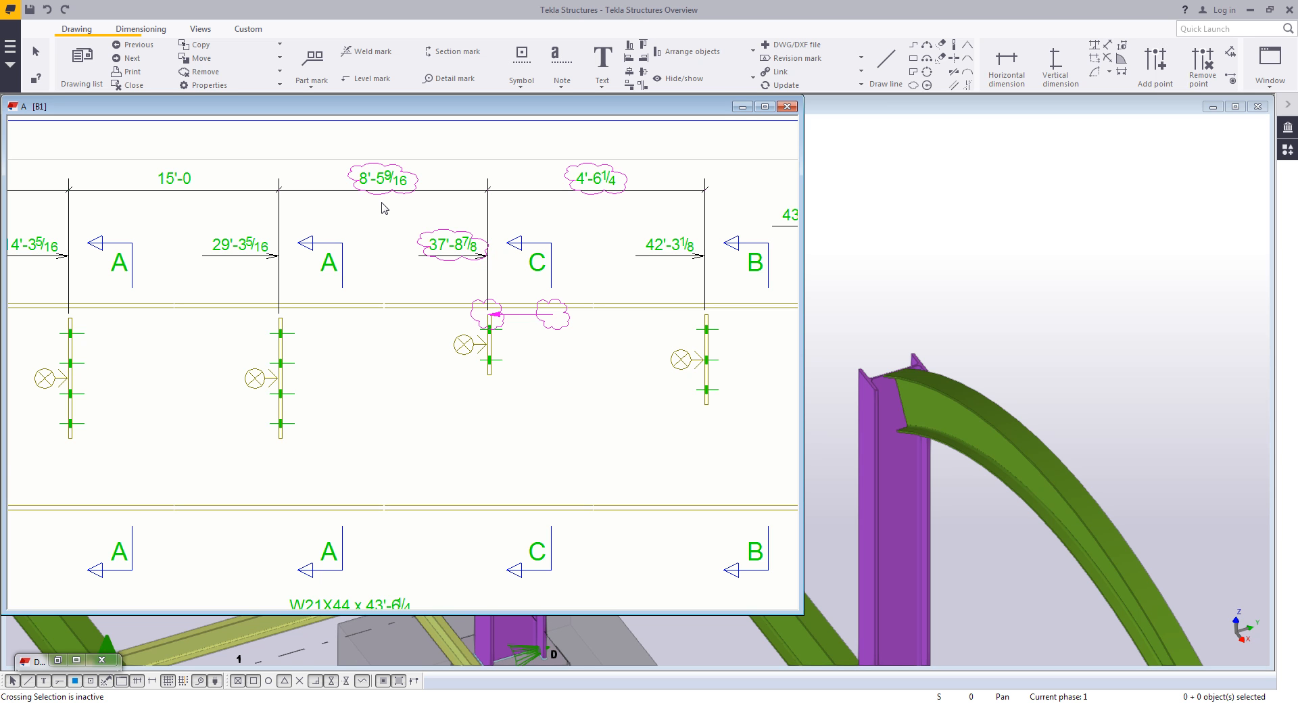
pyautogui.scroll(-2, 385, 236)
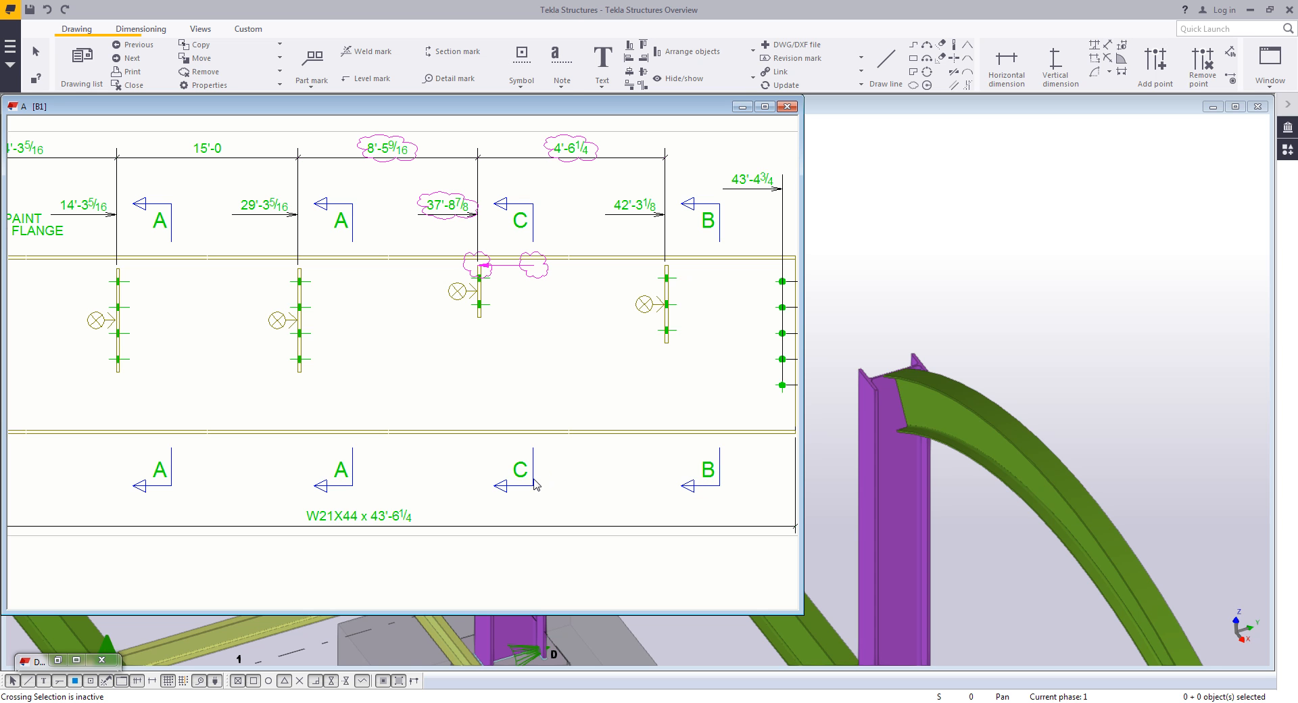
pyautogui.scroll(-2, 533, 481)
pyautogui.moveTo(515, 525); pyautogui.dragTo(506, 294, button='middle')
pyautogui.moveTo(456, 484); pyautogui.dragTo(511, 369, button='middle')
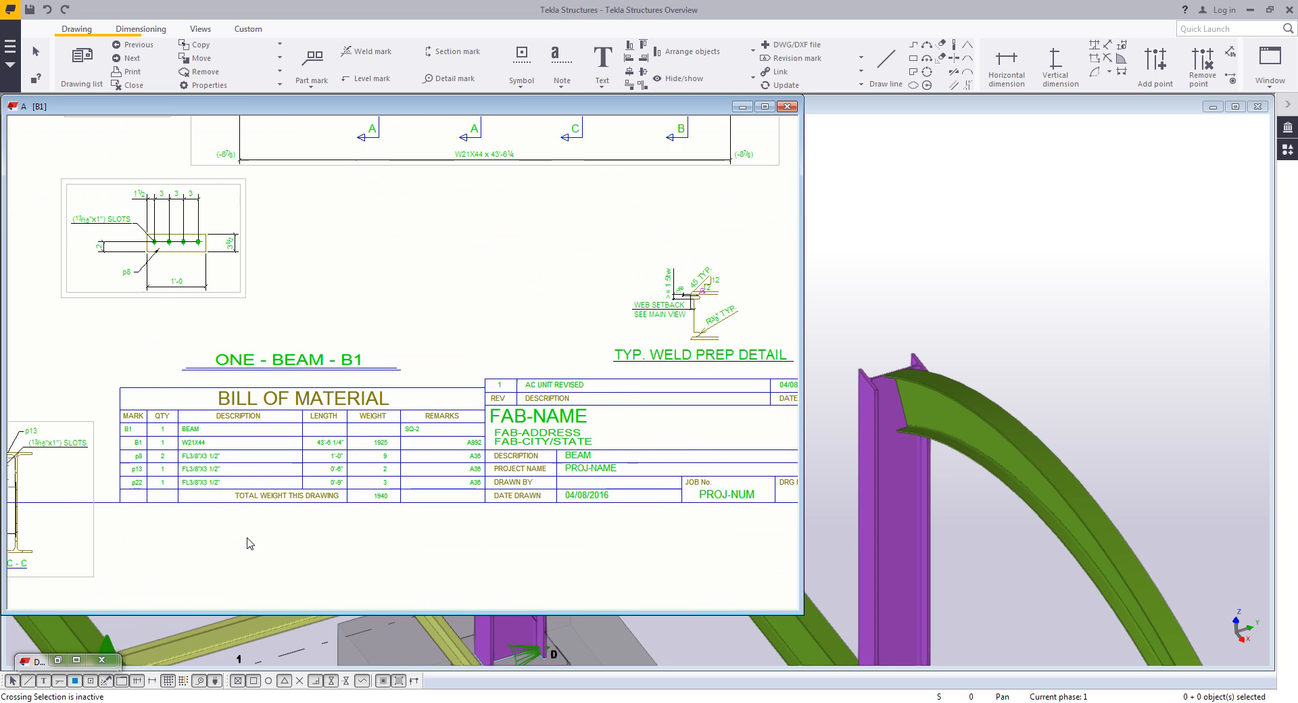
pyautogui.scroll(2, 230, 511)
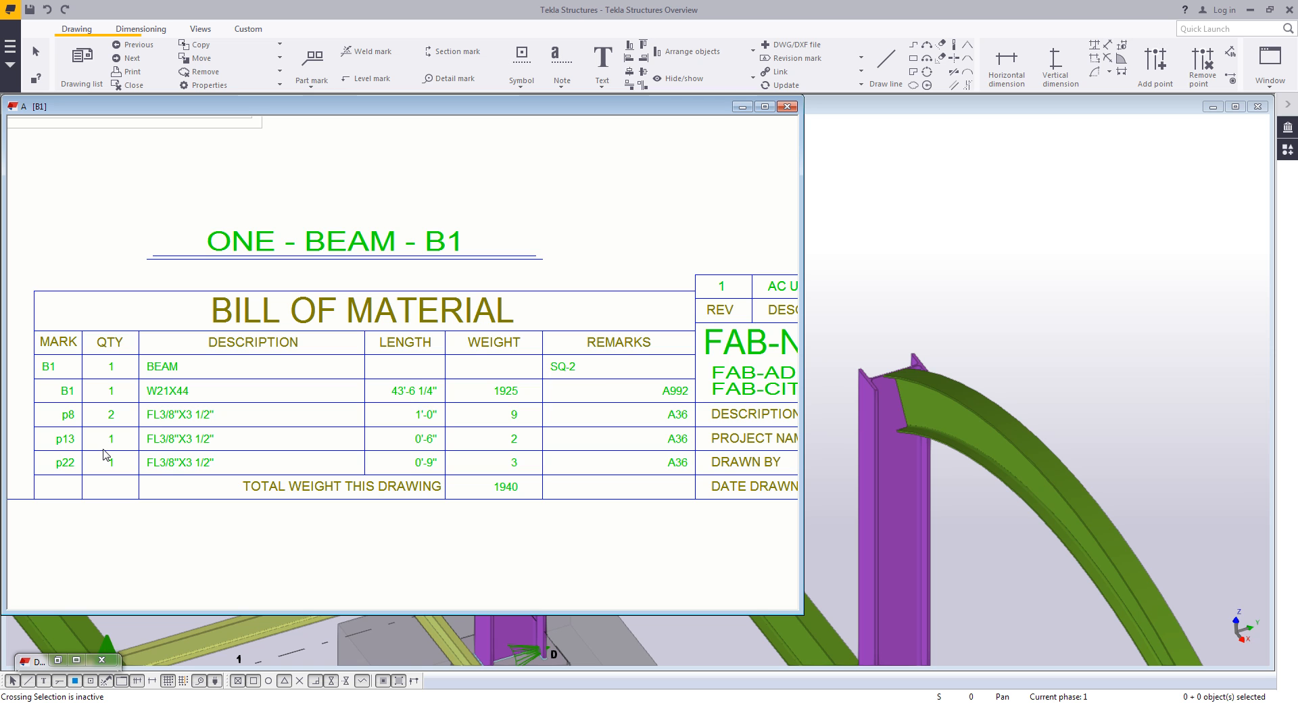
pyautogui.scroll(-3, 191, 456)
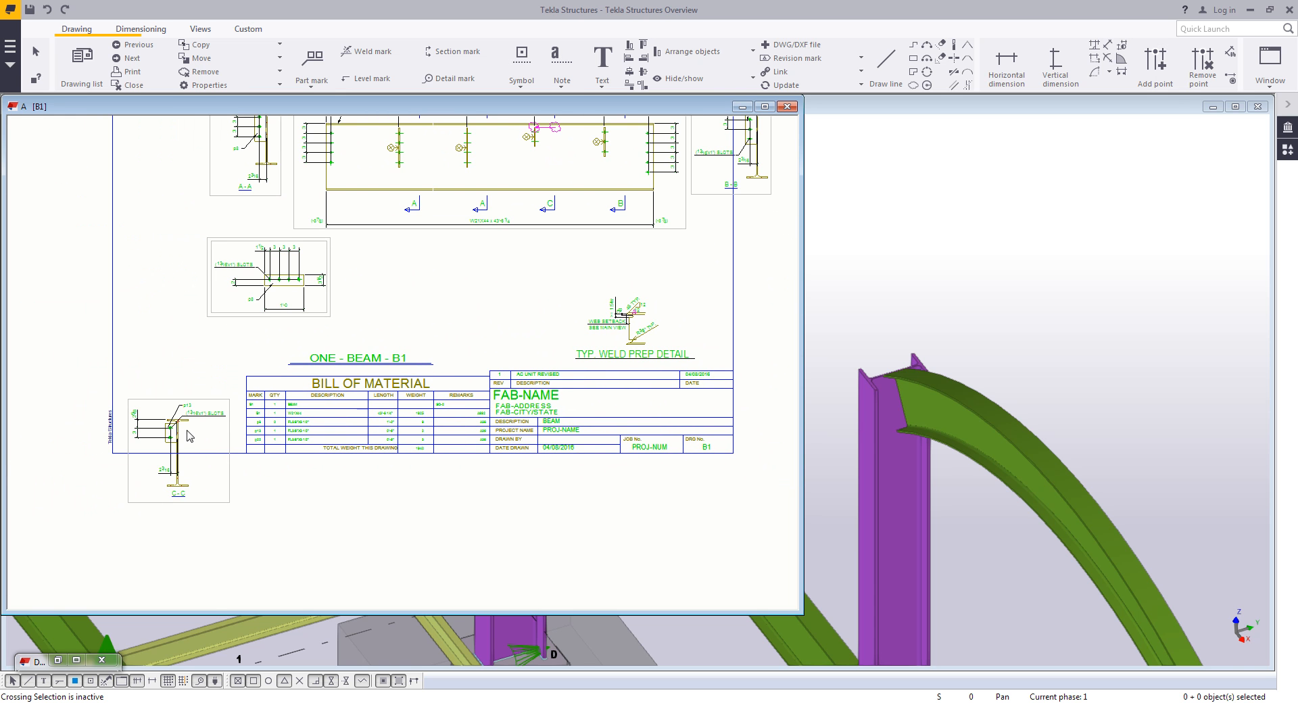
pyautogui.moveTo(194, 399); pyautogui.dragTo(186, 464, button='middle')
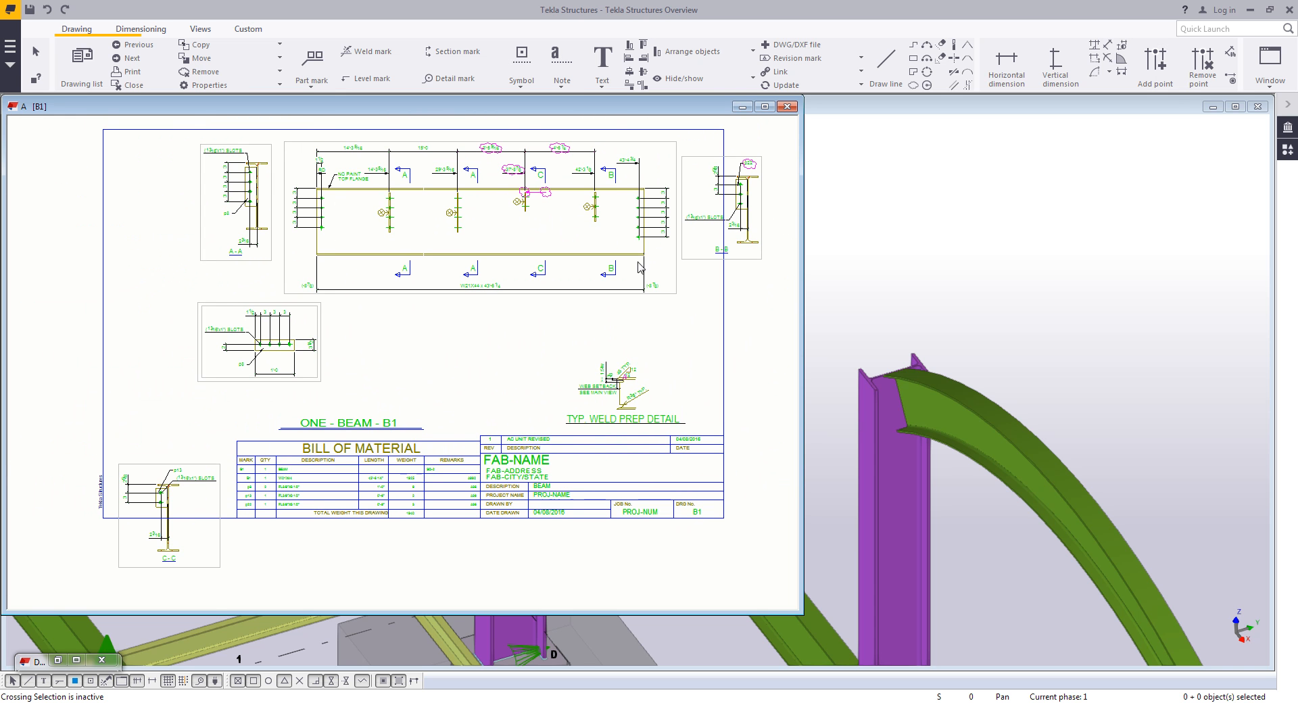
# - Move the main view, section A-A and the slot detail view left on the drawing sheet
pyautogui.click(255, 263)
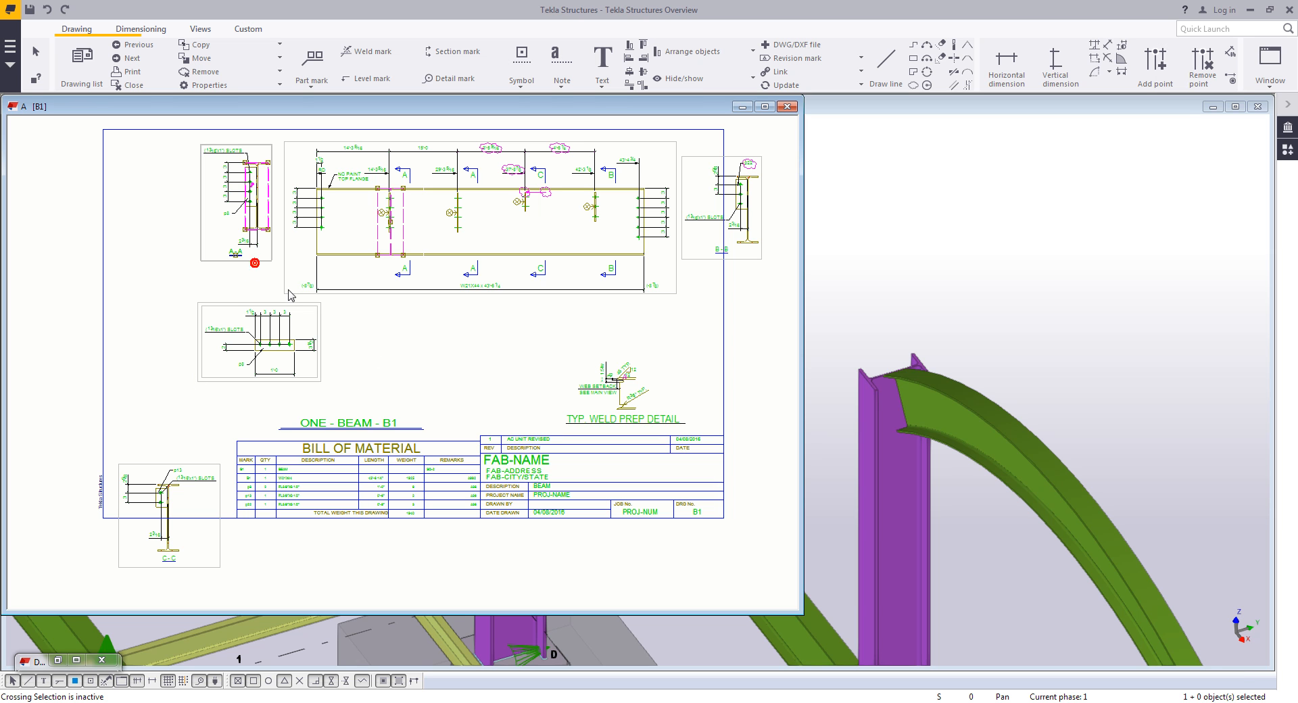
pyautogui.click(261, 267)
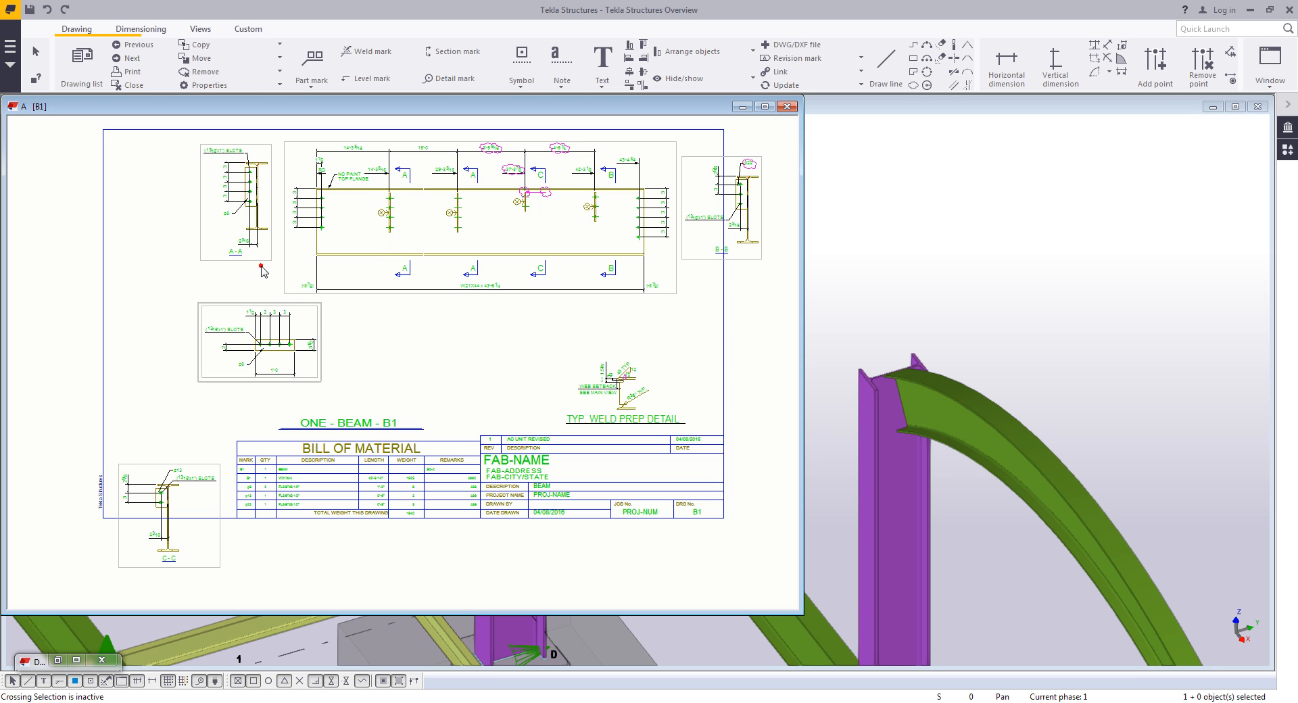
pyautogui.click(254, 300)
pyautogui.keyDown('ctrl'); pyautogui.click(254, 301); pyautogui.keyUp('ctrl')
pyautogui.moveTo(267, 261); pyautogui.dragTo(187, 260)
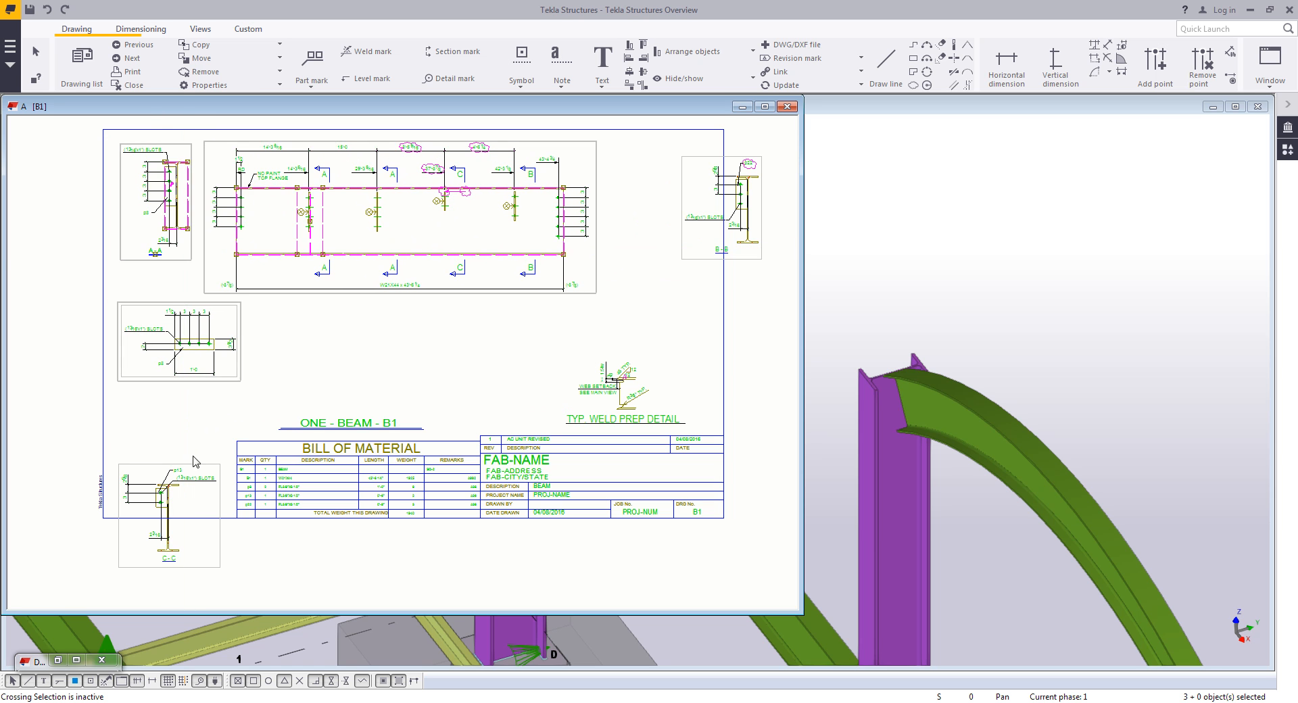
# - Move section C-C up inside the sheet border and section B-B closer to the main view
pyautogui.click(208, 464)
pyautogui.moveTo(208, 464); pyautogui.dragTo(219, 396)
pyautogui.click(684, 264)
pyautogui.moveTo(684, 264); pyautogui.dragTo(621, 273)
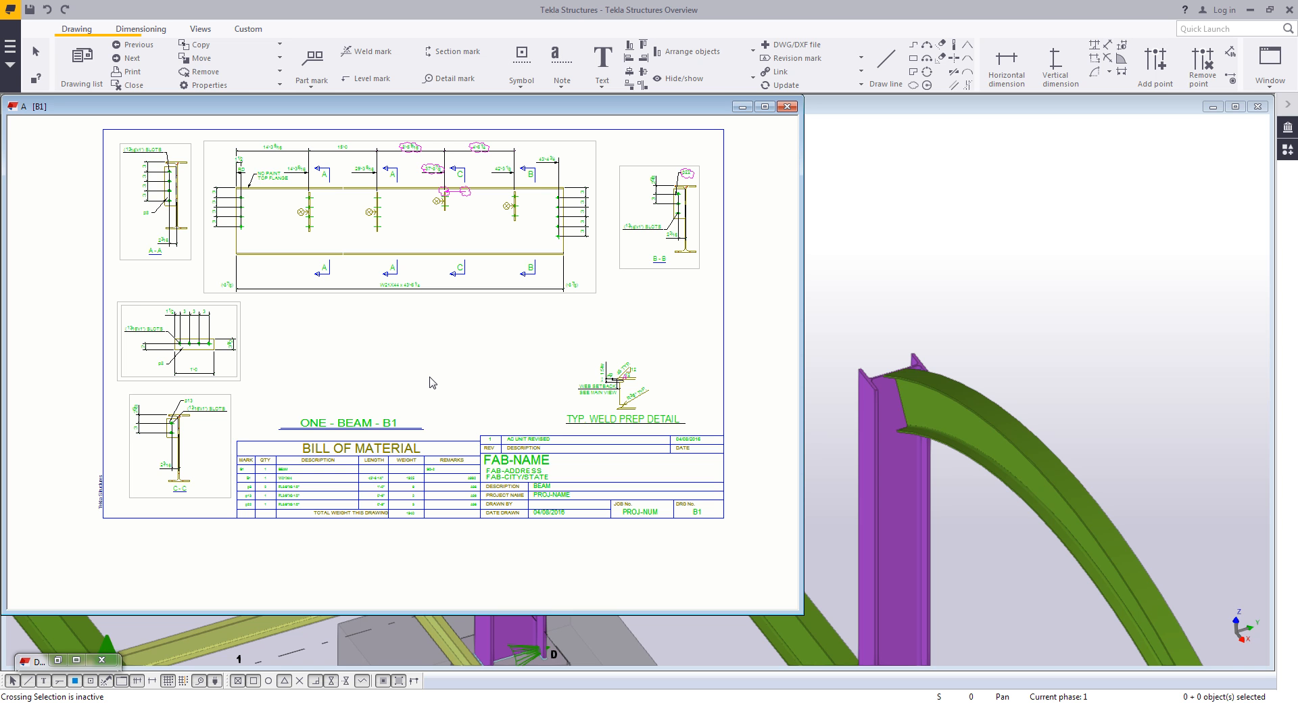
# - Review the rearranged B1 drawing layout and close the drawing
pyautogui.scroll(5, 342, 481)
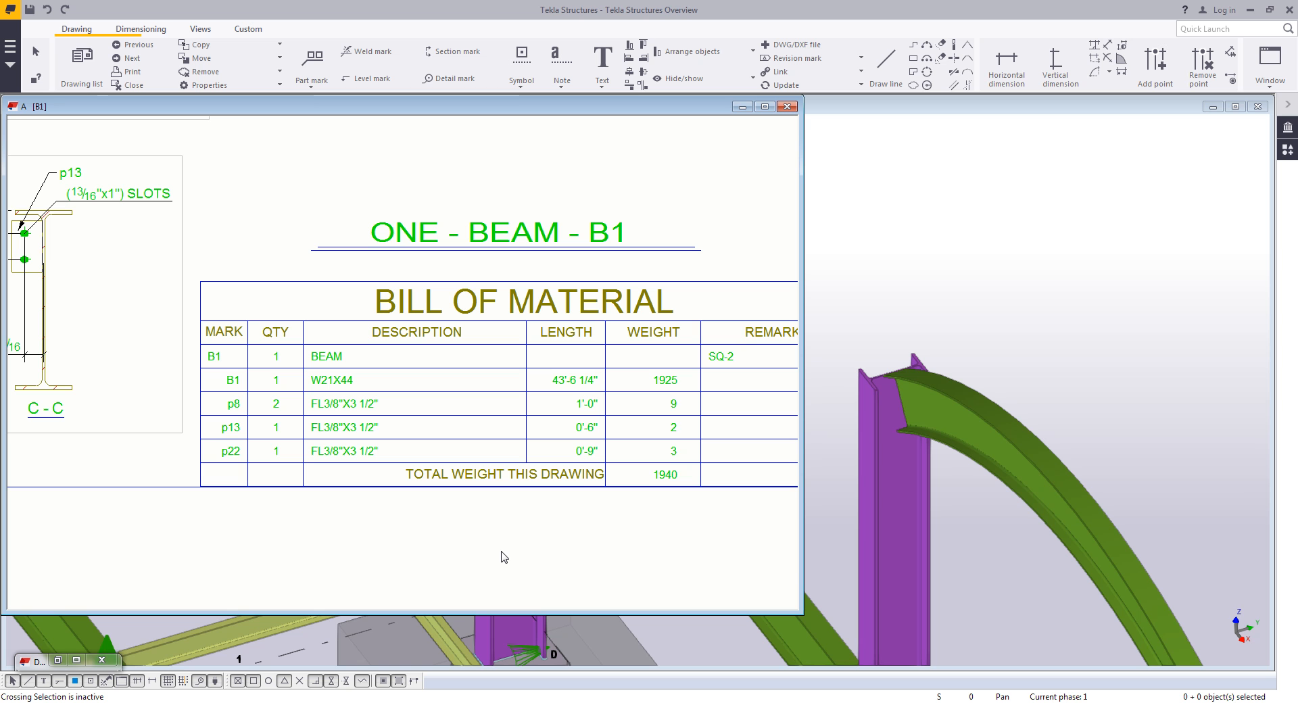
pyautogui.scroll(-5, 525, 527)
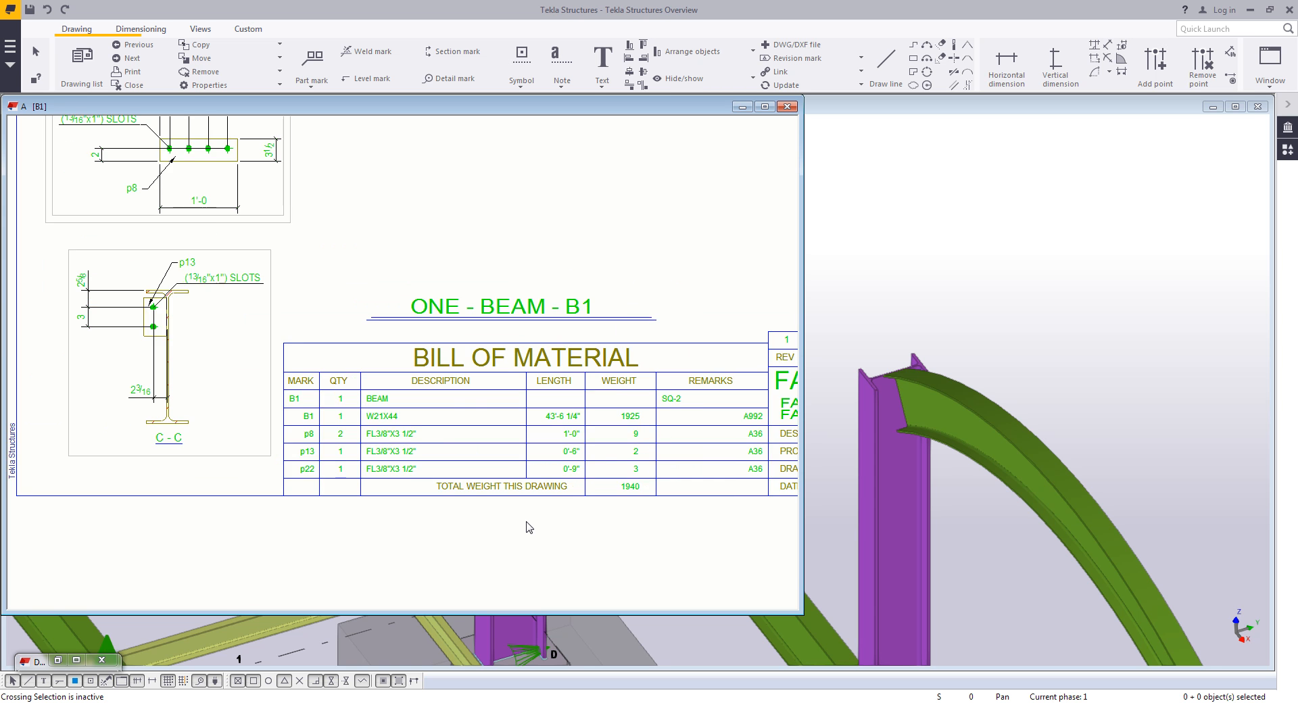
pyautogui.moveTo(524, 490); pyautogui.dragTo(431, 558, button='middle')
pyautogui.scroll(-1, 496, 495)
pyautogui.moveTo(529, 449); pyautogui.dragTo(481, 410, button='middle')
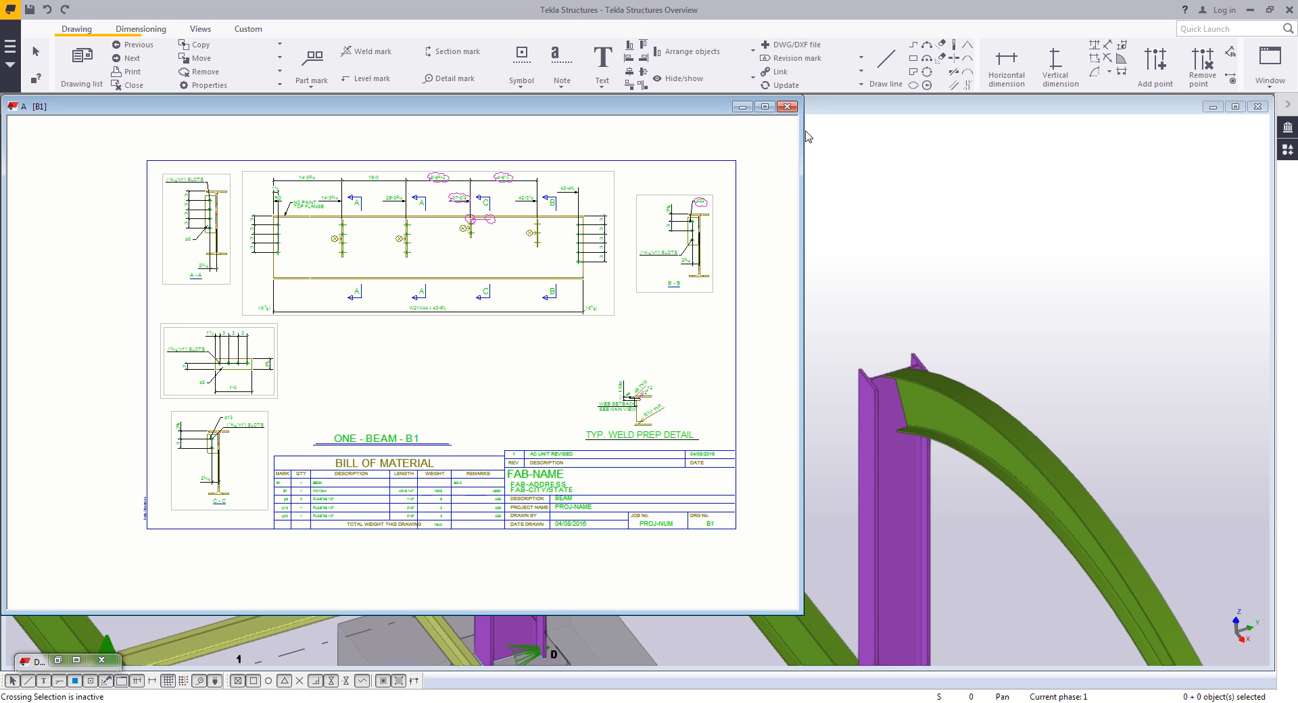
pyautogui.click(788, 106)
pyautogui.click(351, 416)
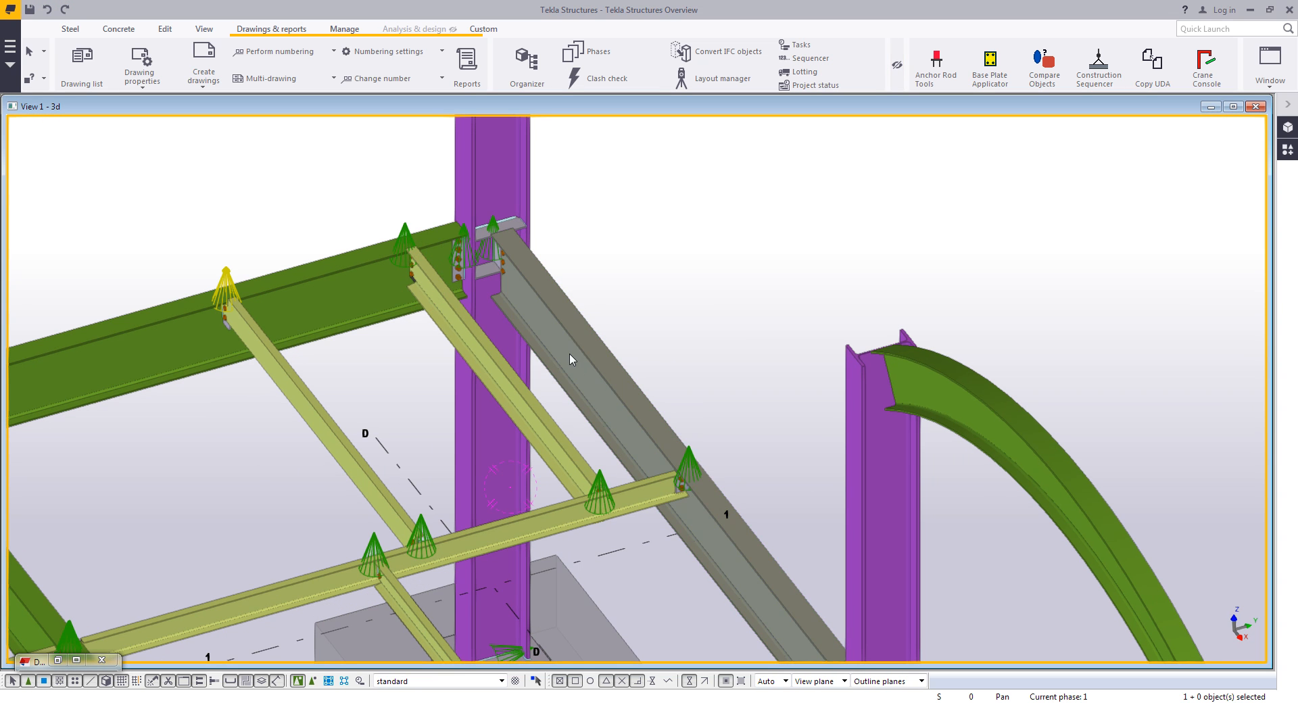
# - Open the NC files export settings and close them without creating files
pyautogui.scroll(-8, 650, 390)
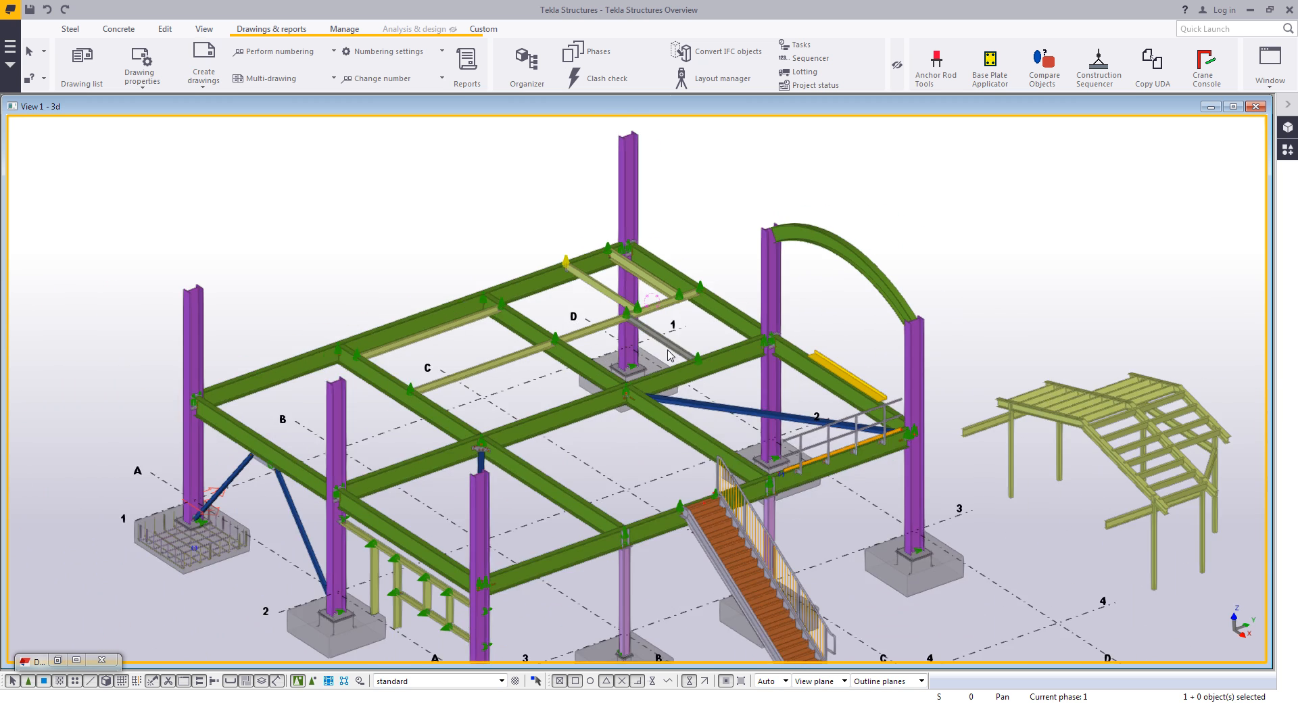
pyautogui.moveTo(667, 350)
pyautogui.keyDown('ctrl'); pyautogui.mouseDown(button='middle')
pyautogui.moveTo(661, 322)
pyautogui.moveTo(672, 335)
pyautogui.mouseUp(button='middle'); pyautogui.keyUp('ctrl')
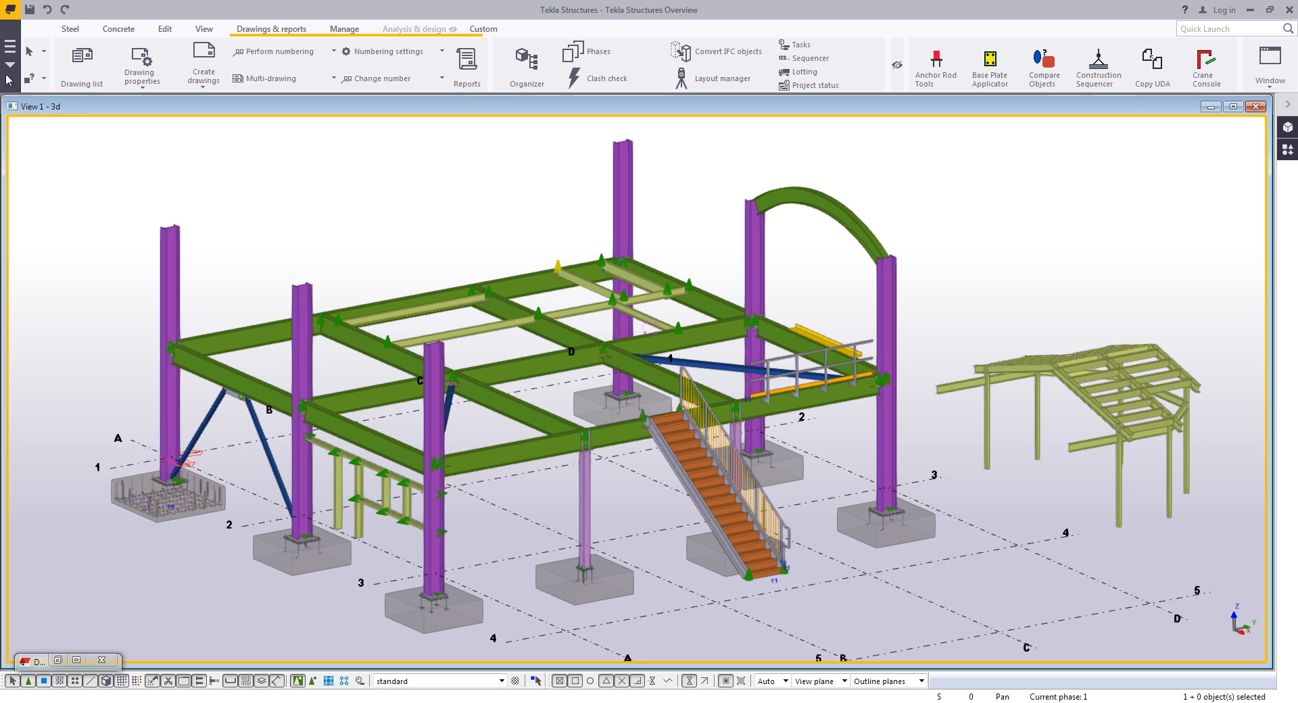
pyautogui.click(10, 46)
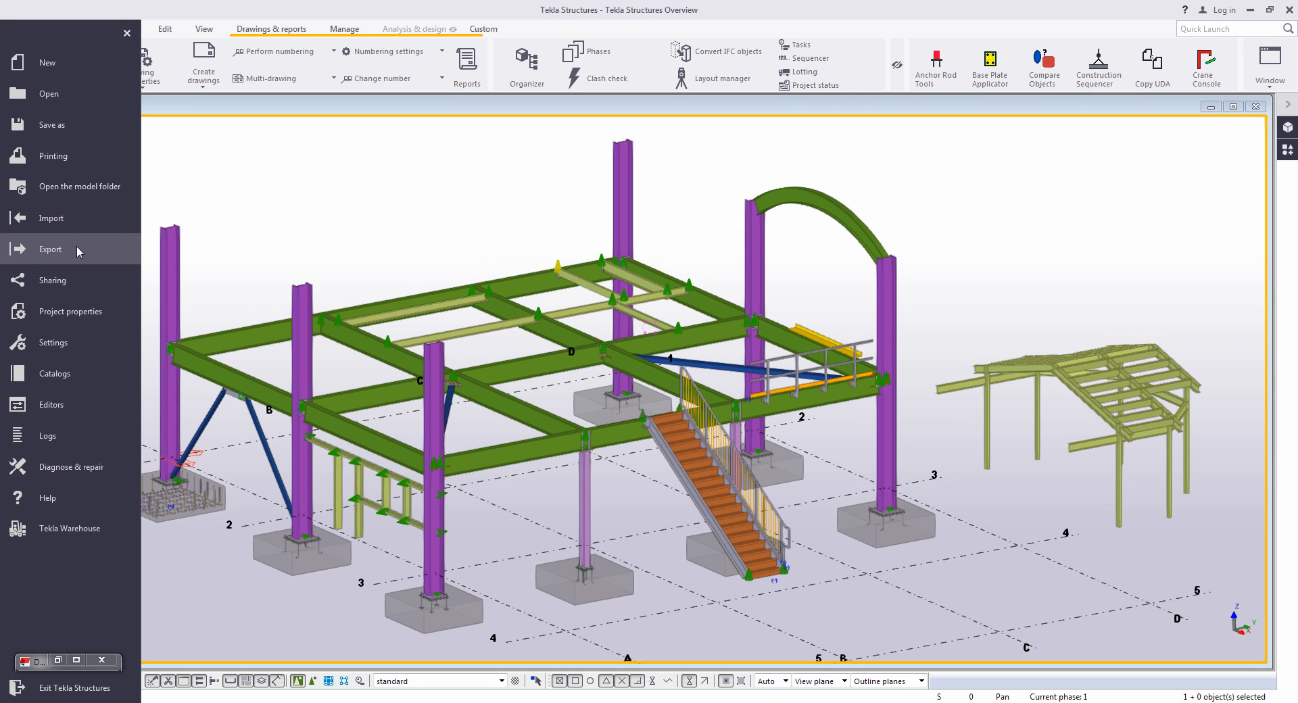
pyautogui.click(75, 248)
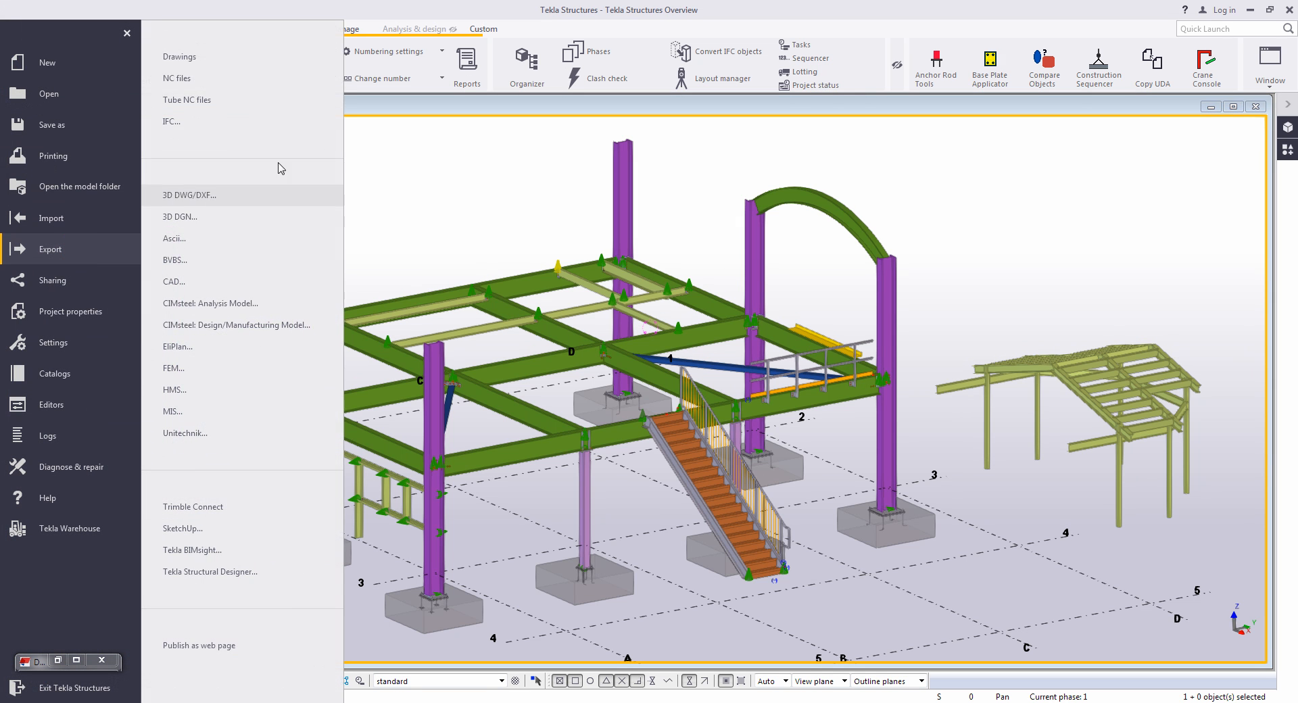
pyautogui.click(218, 74)
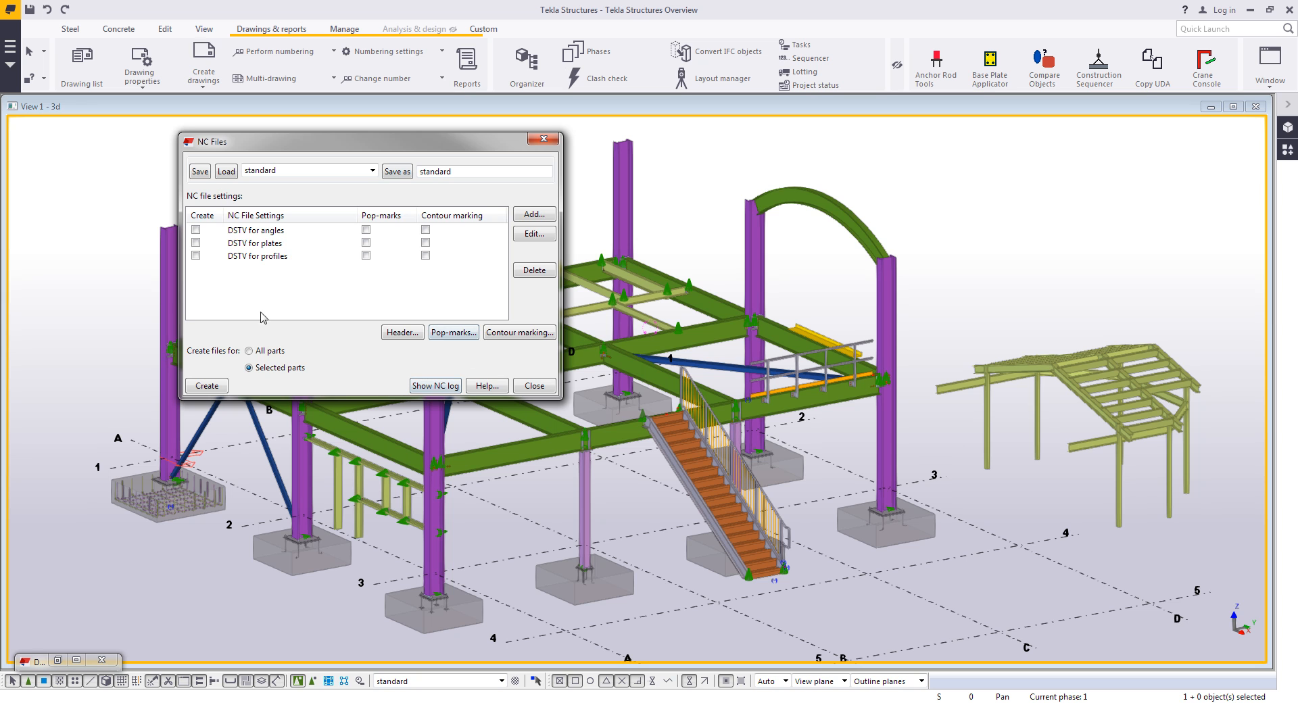
pyautogui.click(541, 385)
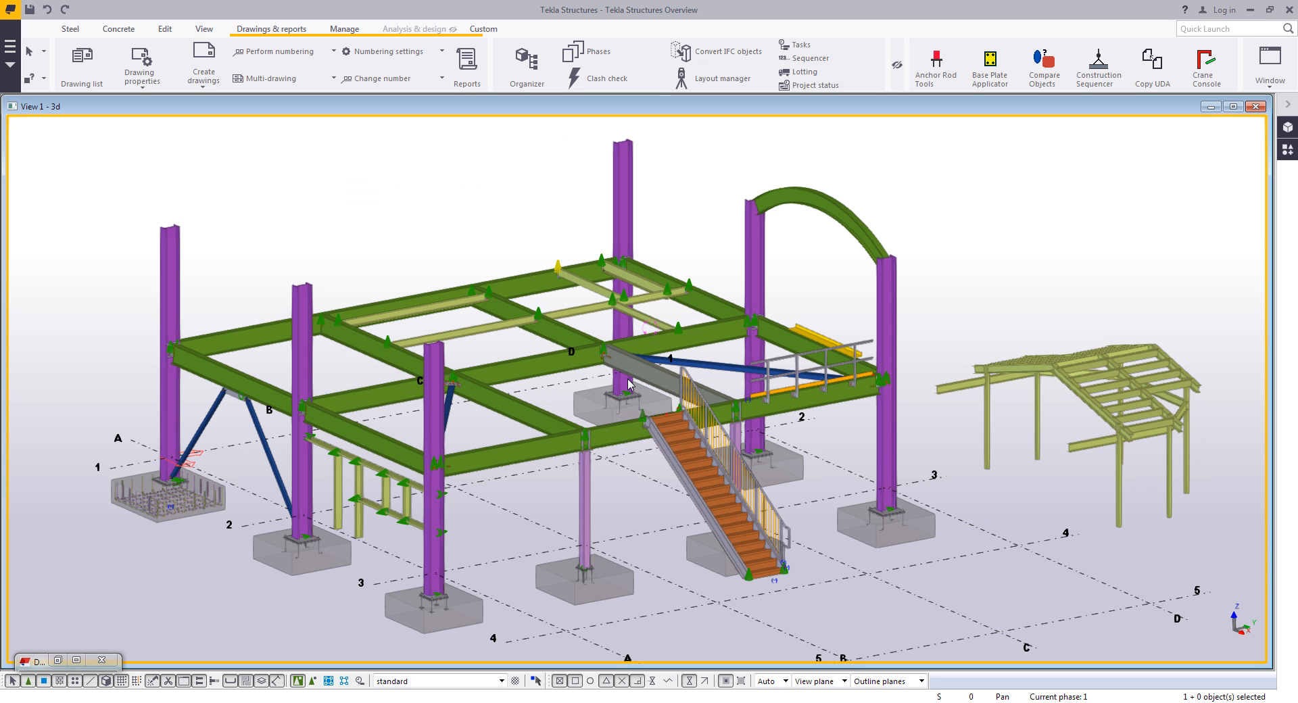
# - Open a top beam's user-defined attributes and browse its Modeling Workflow, RFI Management and Shop/Site Status tabs without changes
pyautogui.click(708, 298)
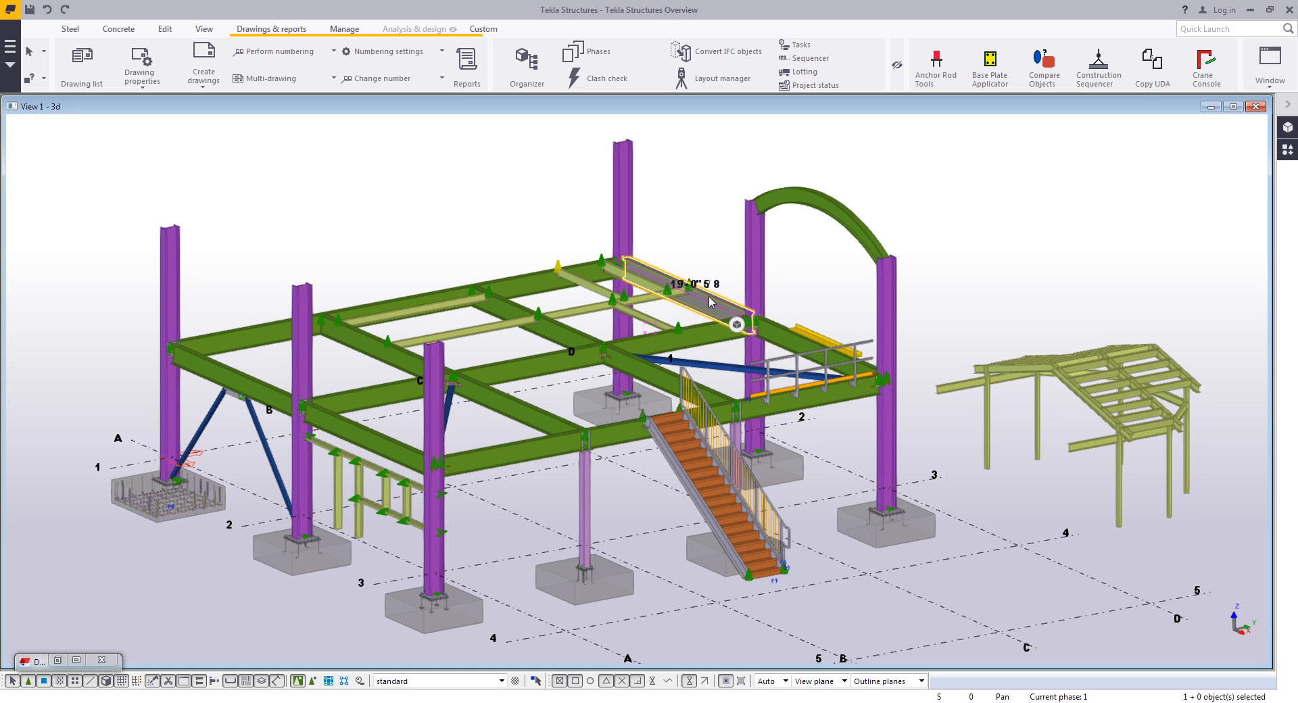
pyautogui.rightClick(709, 301)
pyautogui.click(763, 341)
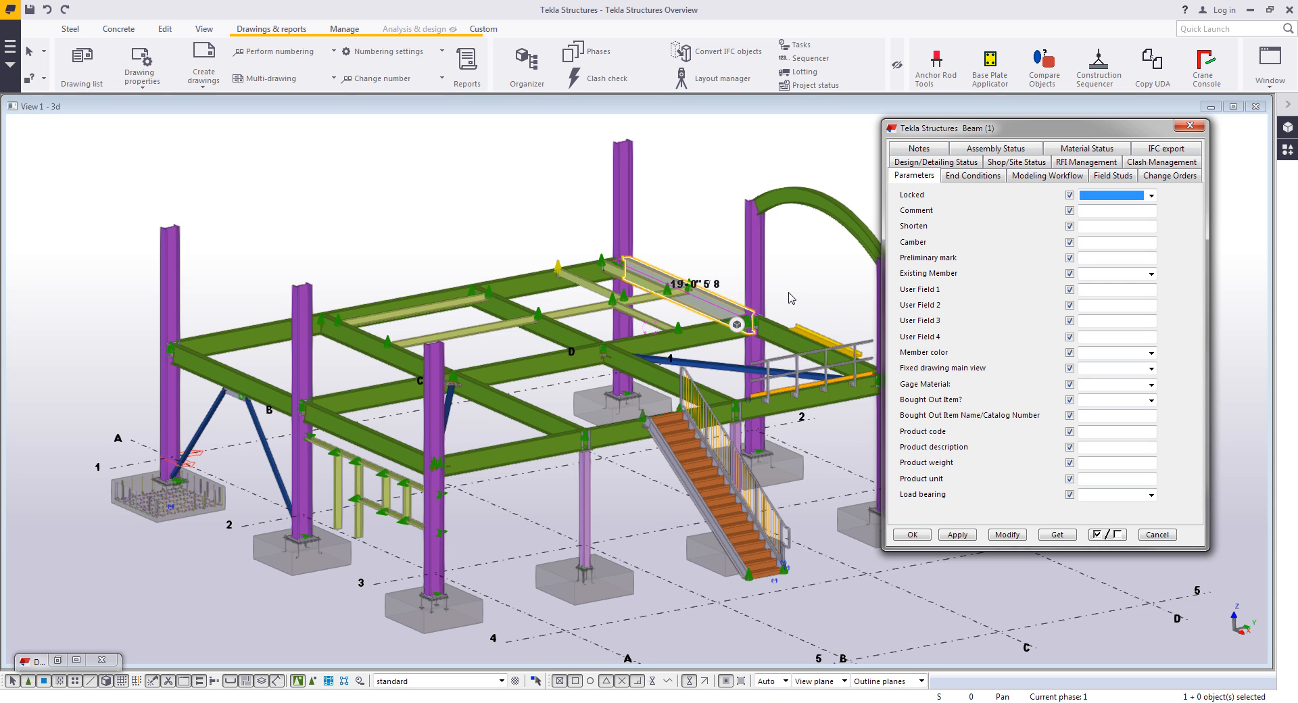
pyautogui.click(1047, 177)
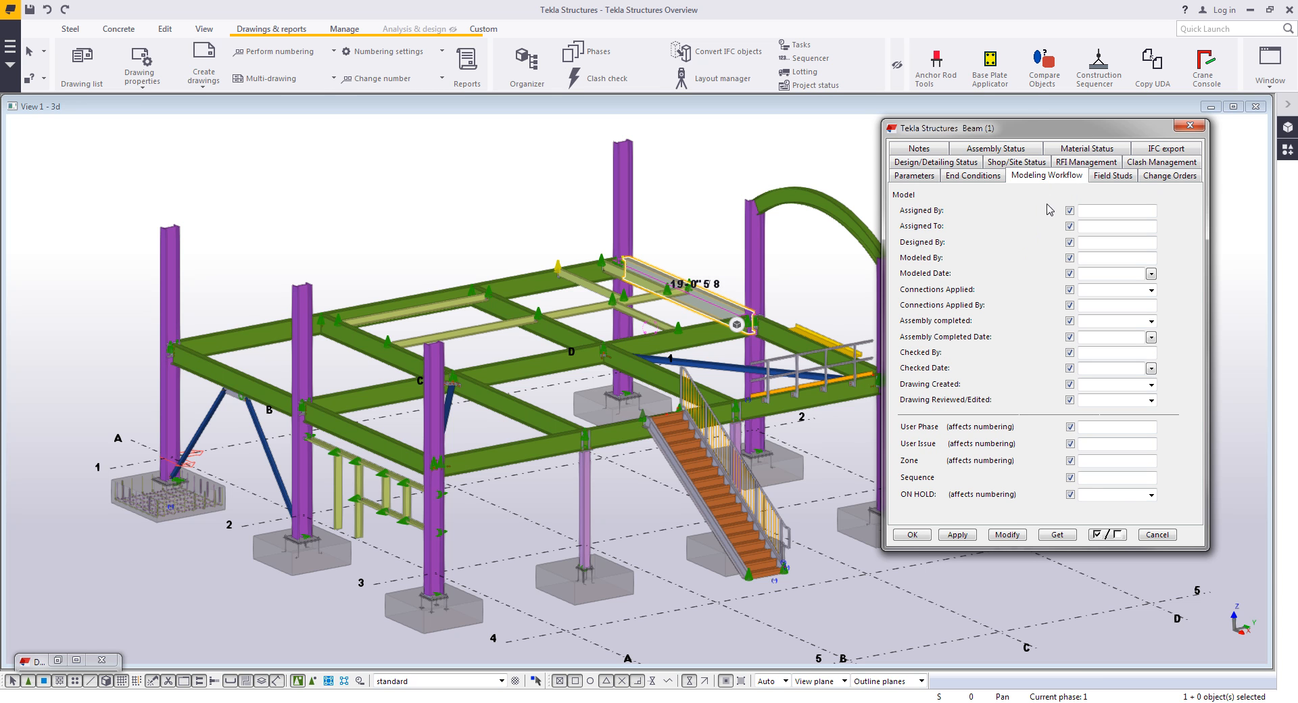
pyautogui.click(1077, 163)
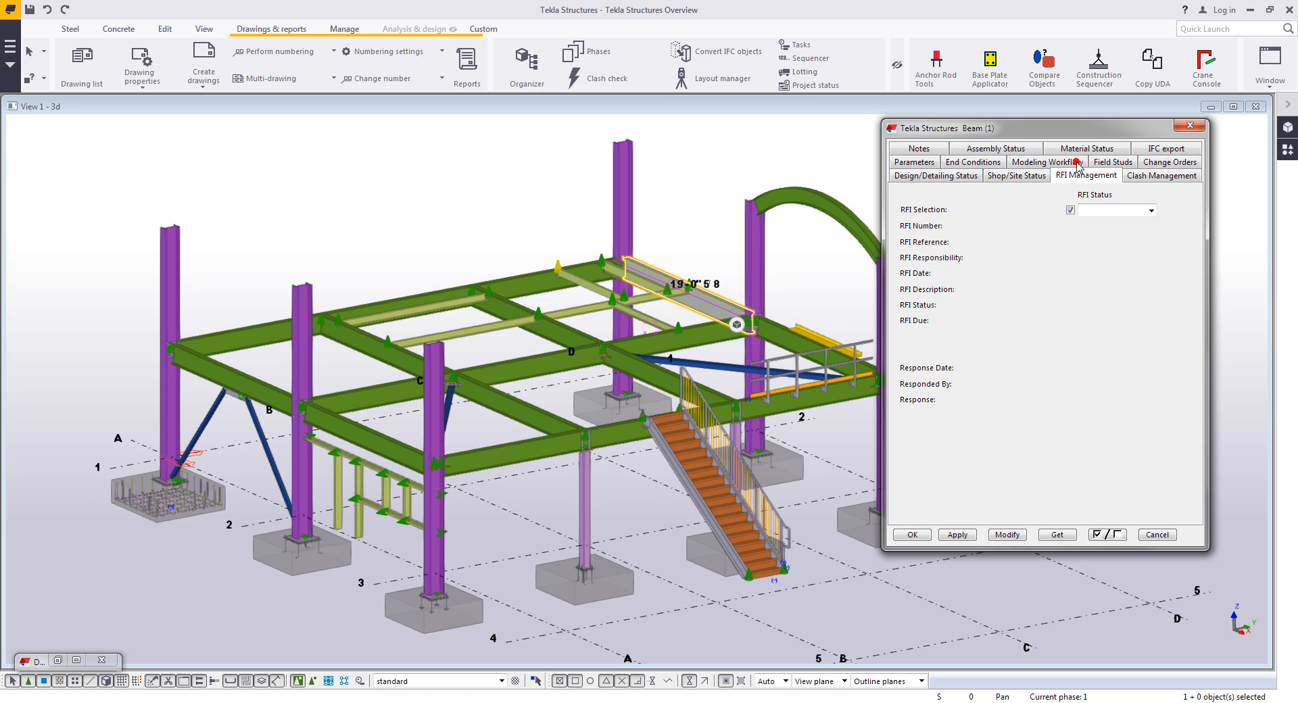
pyautogui.click(1028, 176)
pyautogui.click(1122, 337)
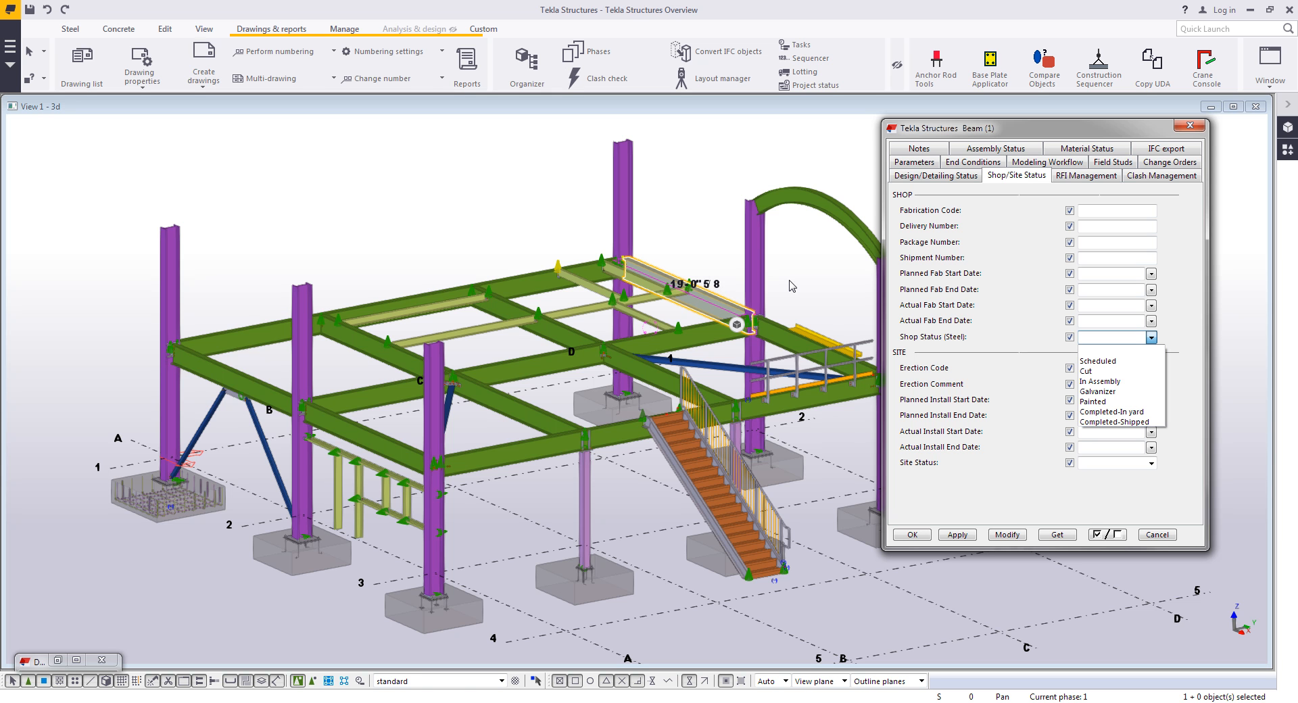
pyautogui.click(1157, 534)
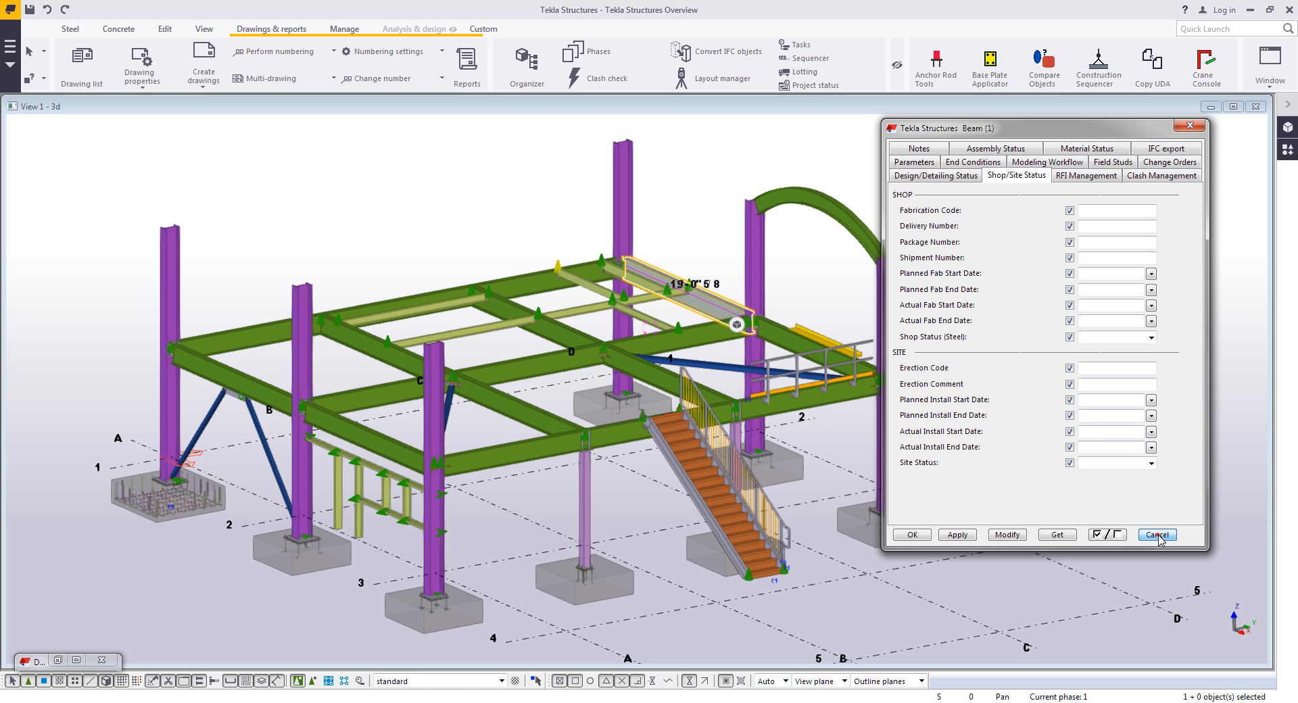
pyautogui.click(1157, 533)
pyautogui.click(984, 252)
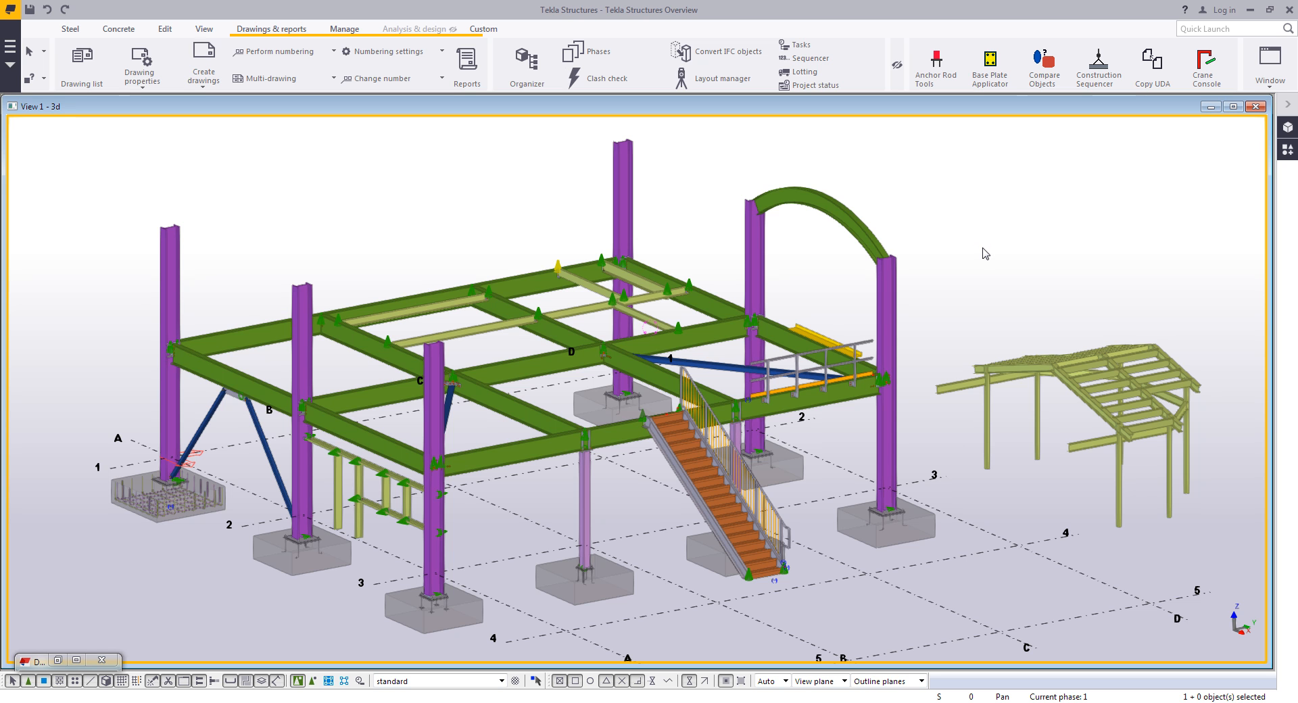
# - Open Lotting and assign the eight lower-level columns and beams to lot Truck 1
pyautogui.click(810, 71)
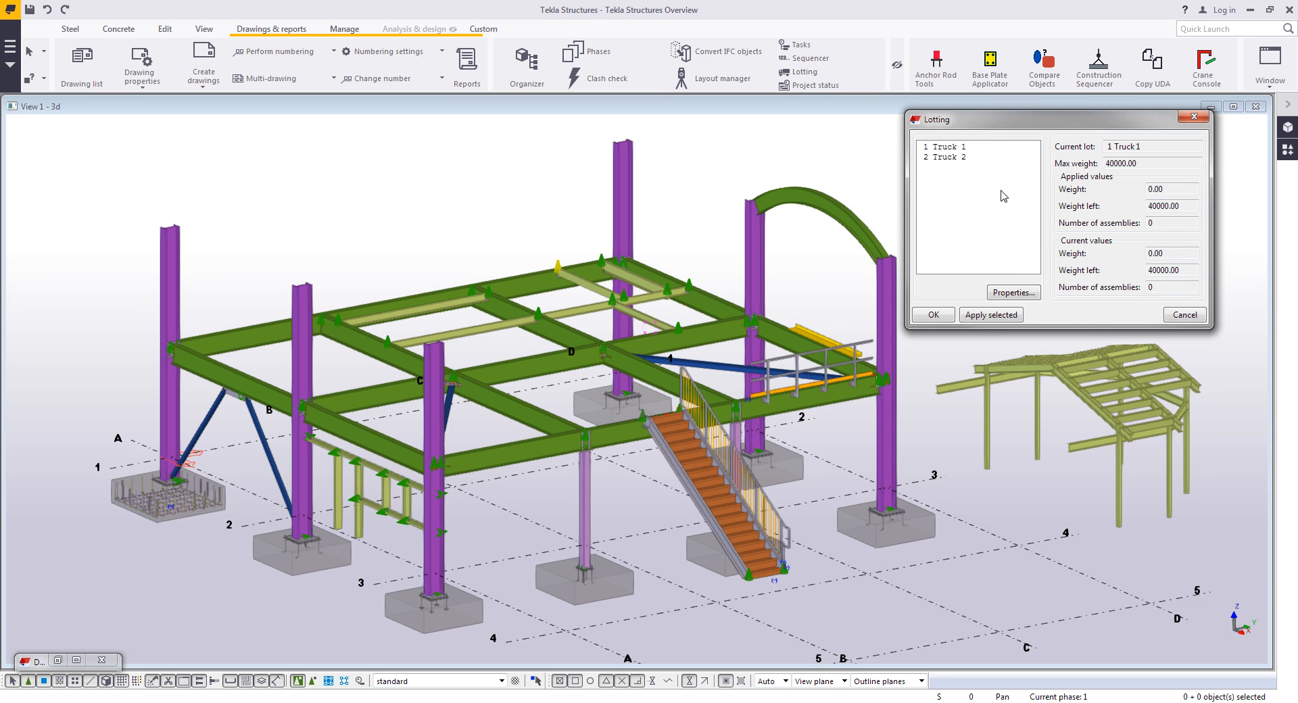
pyautogui.click(968, 146)
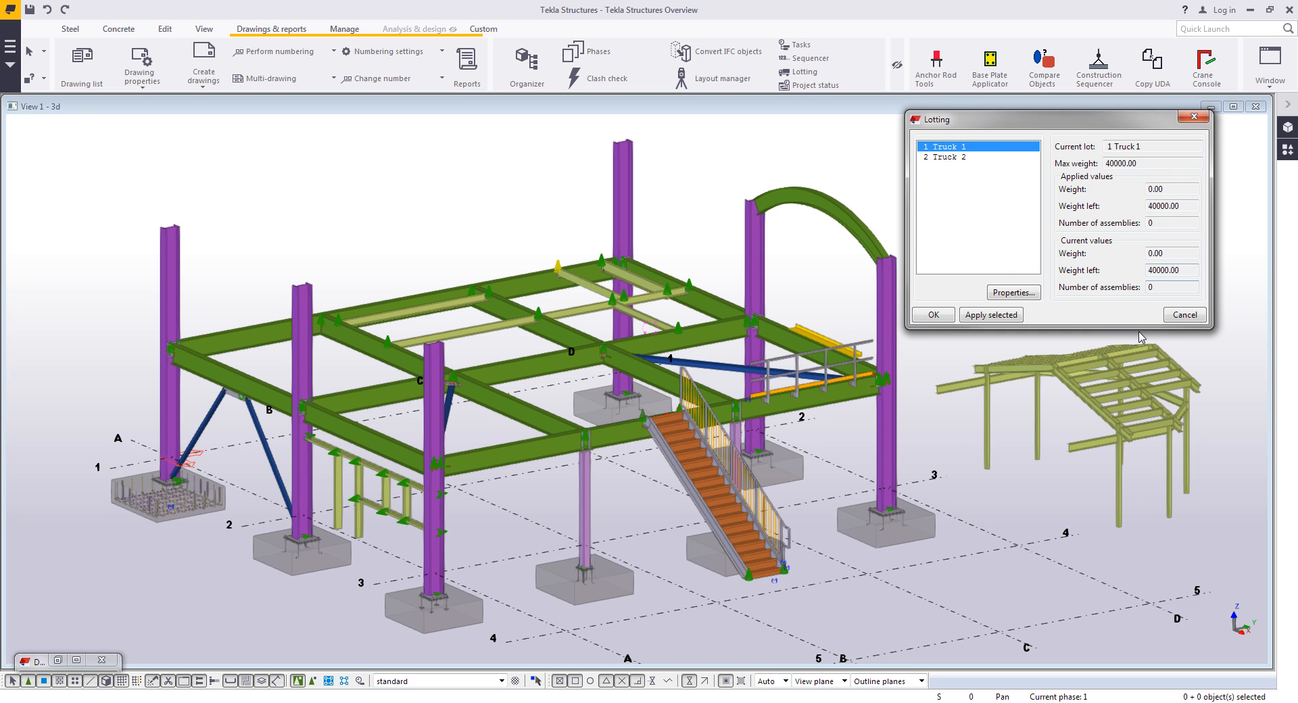
pyautogui.click(942, 158)
pyautogui.click(957, 148)
pyautogui.click(889, 322)
pyautogui.keyDown('ctrl'); pyautogui.click(762, 268); pyautogui.keyUp('ctrl')
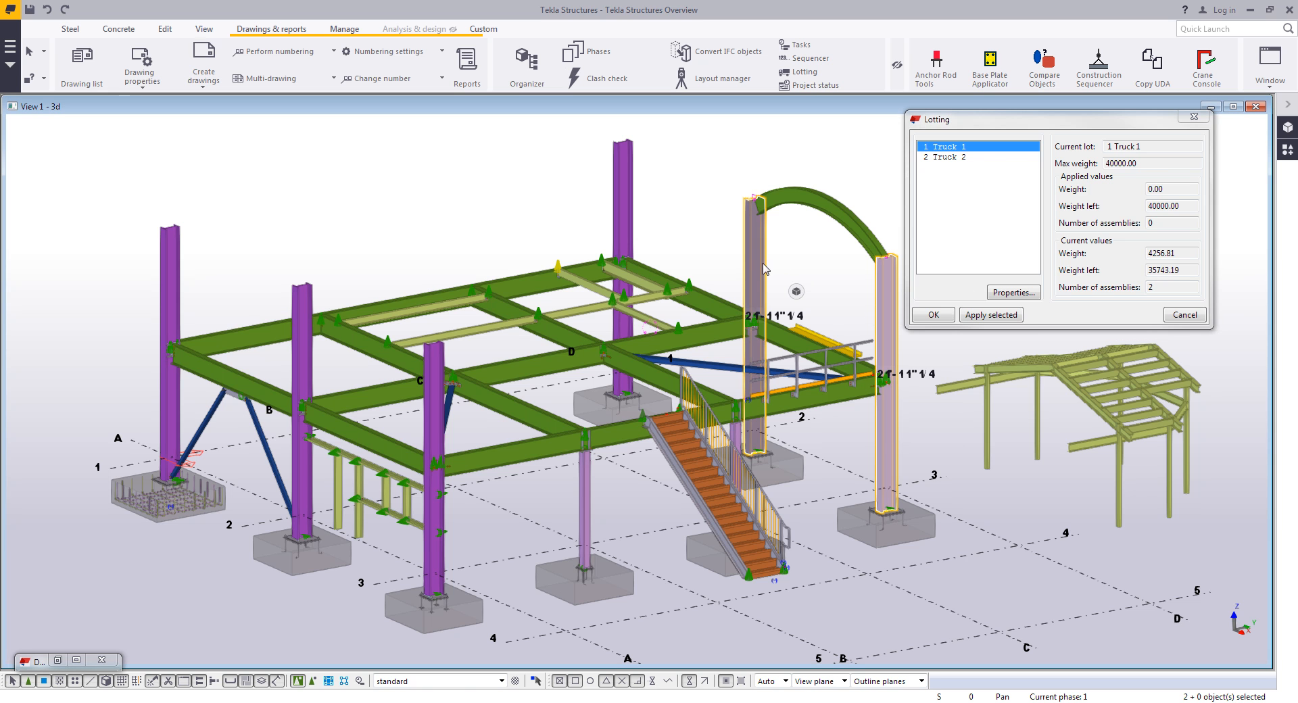
pyautogui.keyDown('ctrl'); pyautogui.click(740, 438); pyautogui.keyUp('ctrl')
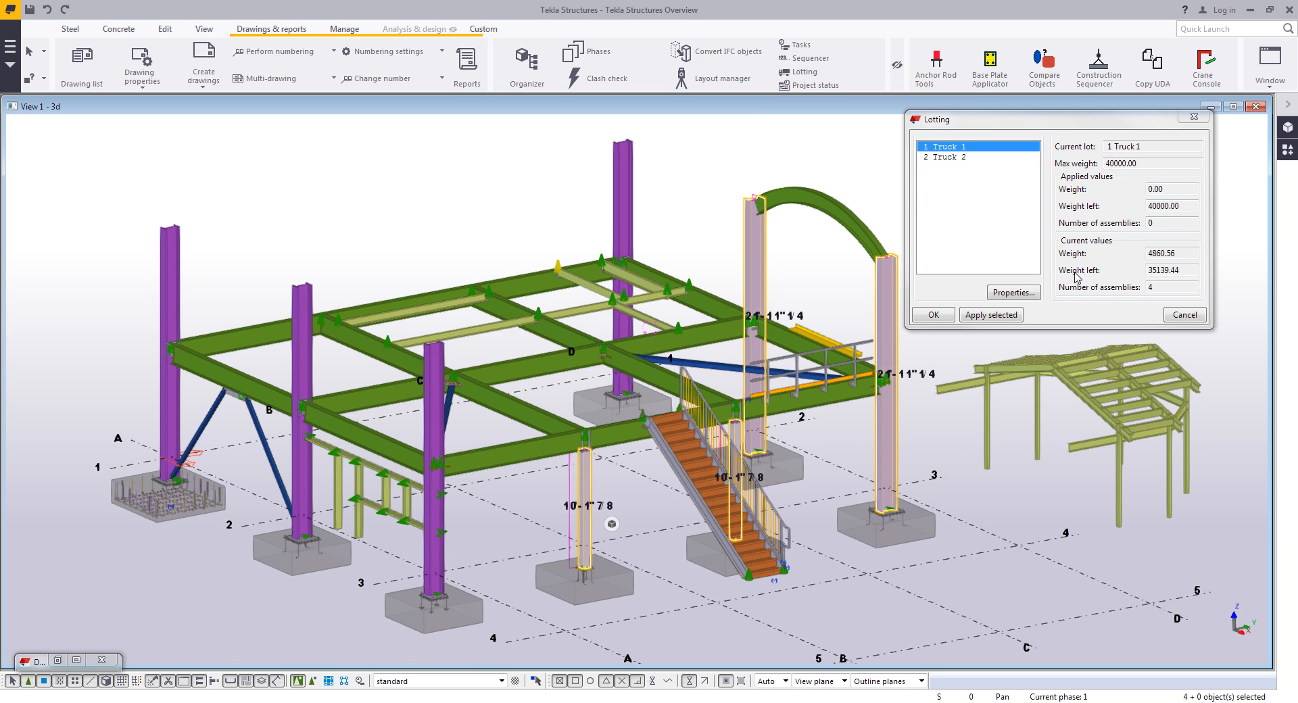
pyautogui.keyDown('ctrl'); pyautogui.click(433, 422); pyautogui.keyUp('ctrl')
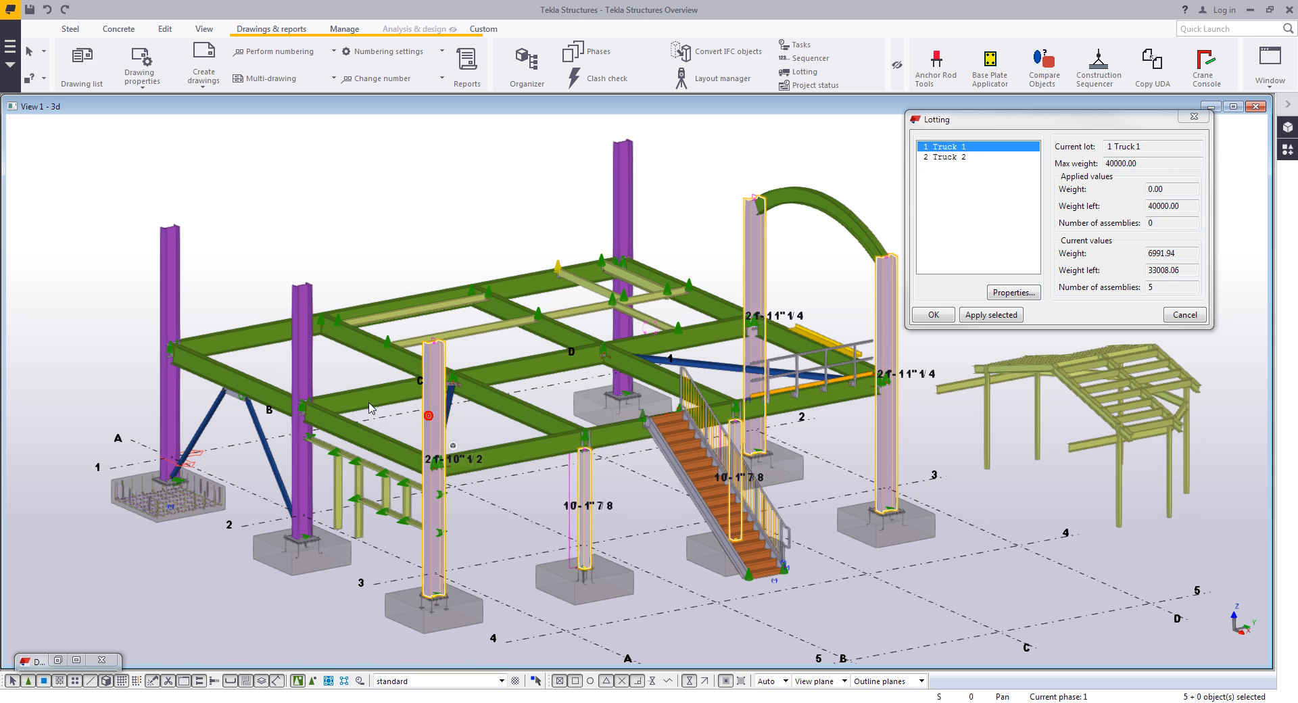
pyautogui.keyDown('ctrl'); pyautogui.click(305, 362); pyautogui.keyUp('ctrl')
pyautogui.keyDown('ctrl'); pyautogui.click(565, 367); pyautogui.keyUp('ctrl')
pyautogui.keyDown('ctrl'); pyautogui.click(618, 436); pyautogui.keyUp('ctrl')
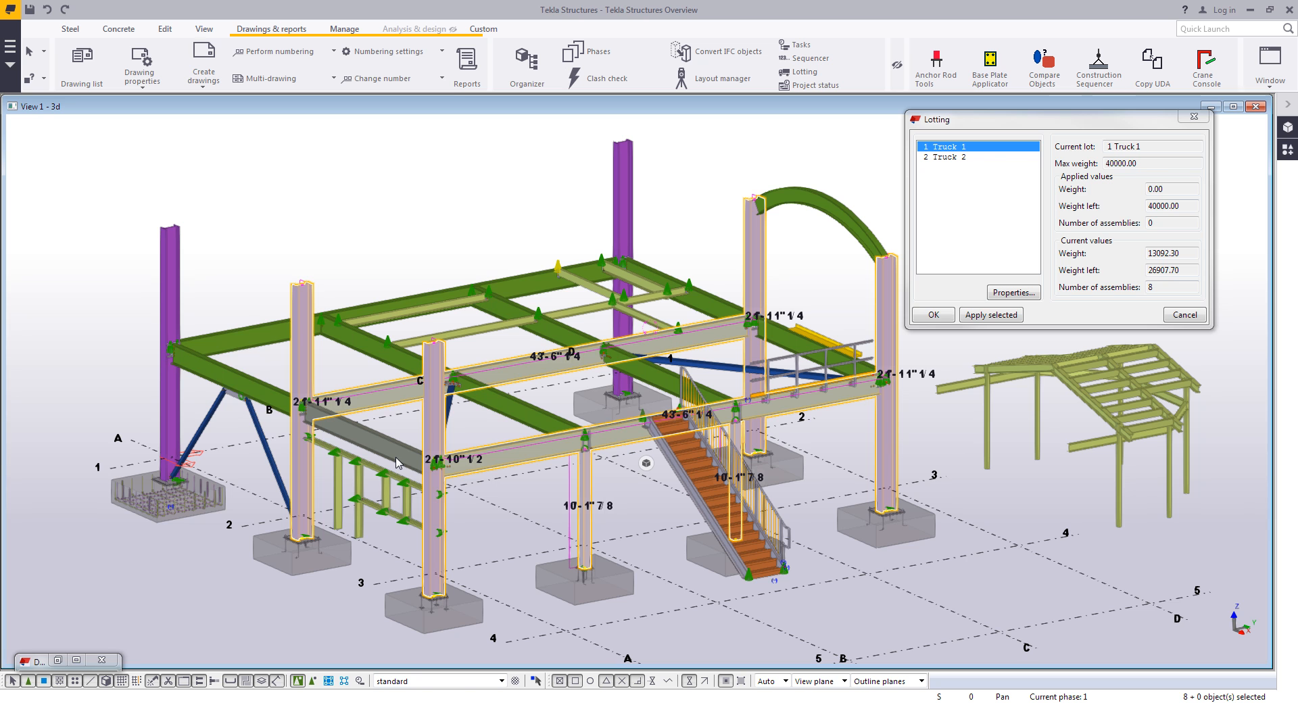
pyautogui.click(991, 315)
# - Assign seven upper-level columns and beams to lot Truck 2
pyautogui.click(963, 158)
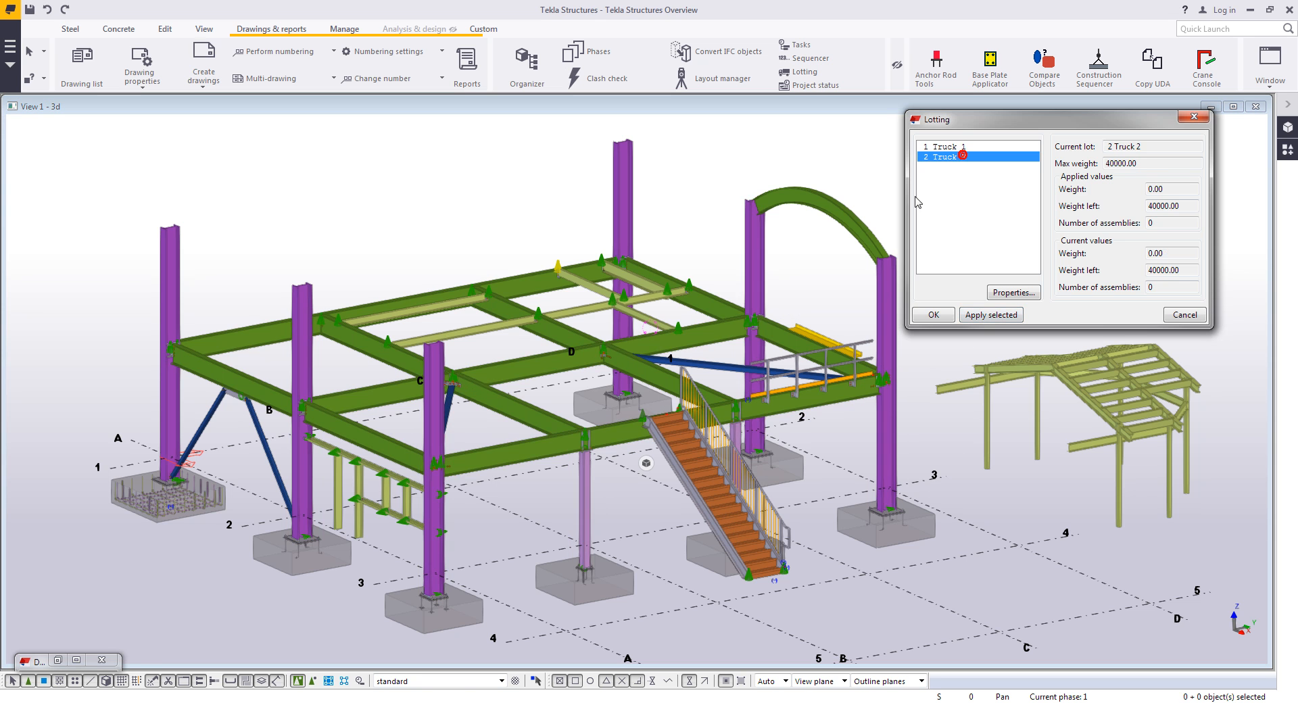
pyautogui.click(622, 212)
pyautogui.keyDown('ctrl'); pyautogui.click(168, 308); pyautogui.keyUp('ctrl')
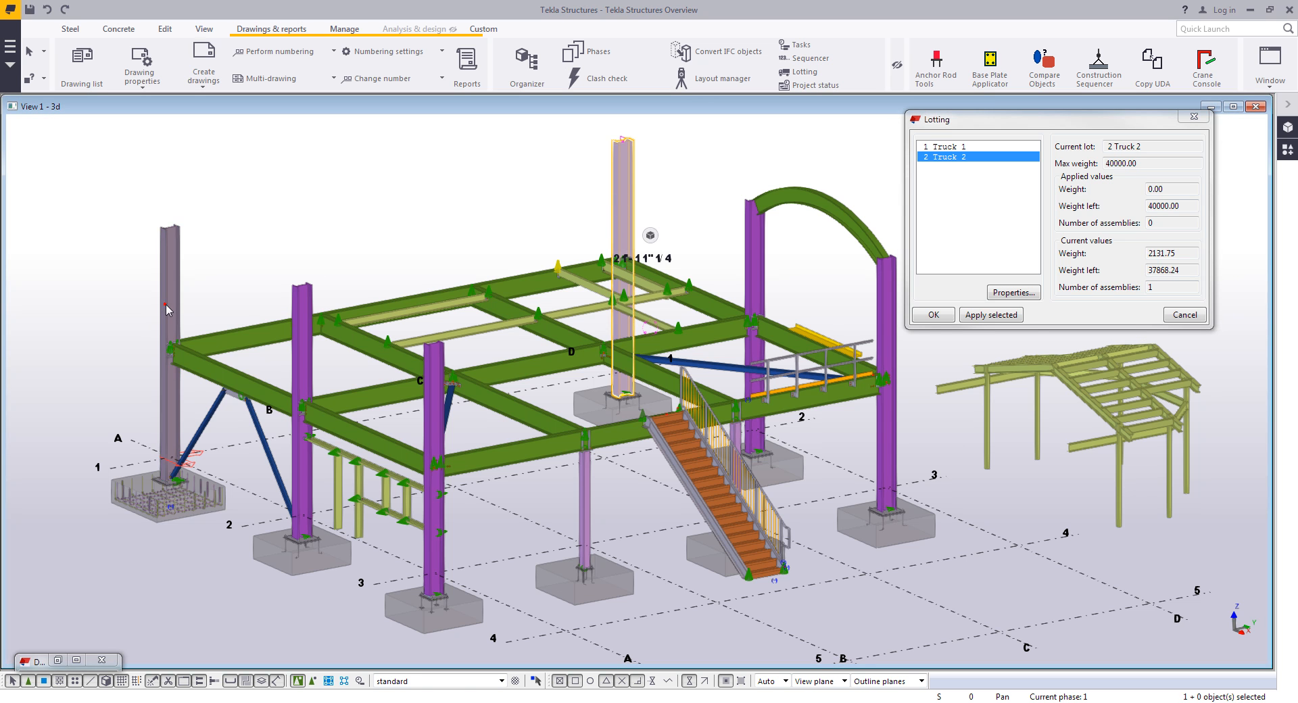
pyautogui.keyDown('ctrl'); pyautogui.click(202, 369); pyautogui.keyUp('ctrl')
pyautogui.keyDown('ctrl'); pyautogui.click(271, 326); pyautogui.keyUp('ctrl')
pyautogui.keyDown('ctrl'); pyautogui.click(392, 359); pyautogui.keyUp('ctrl')
pyautogui.keyDown('ctrl'); pyautogui.click(551, 323); pyautogui.keyUp('ctrl')
pyautogui.keyDown('ctrl'); pyautogui.click(711, 306); pyautogui.keyUp('ctrl')
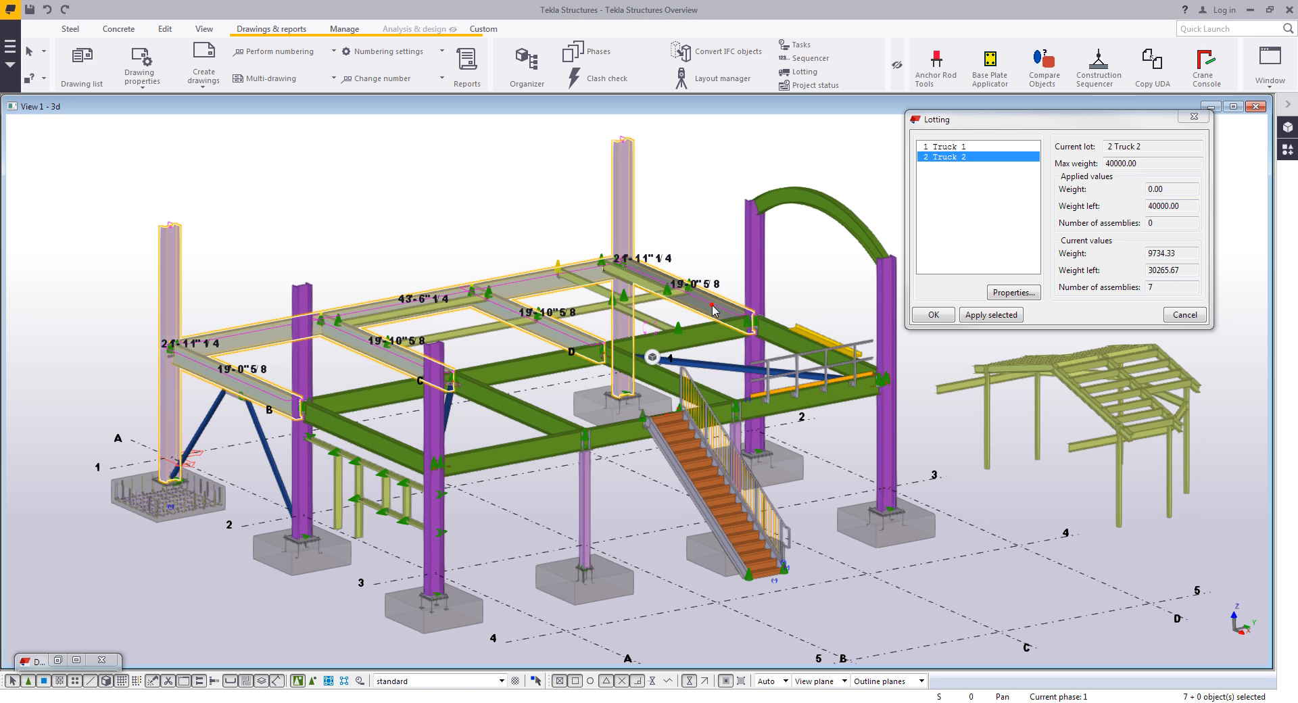
pyautogui.click(1011, 316)
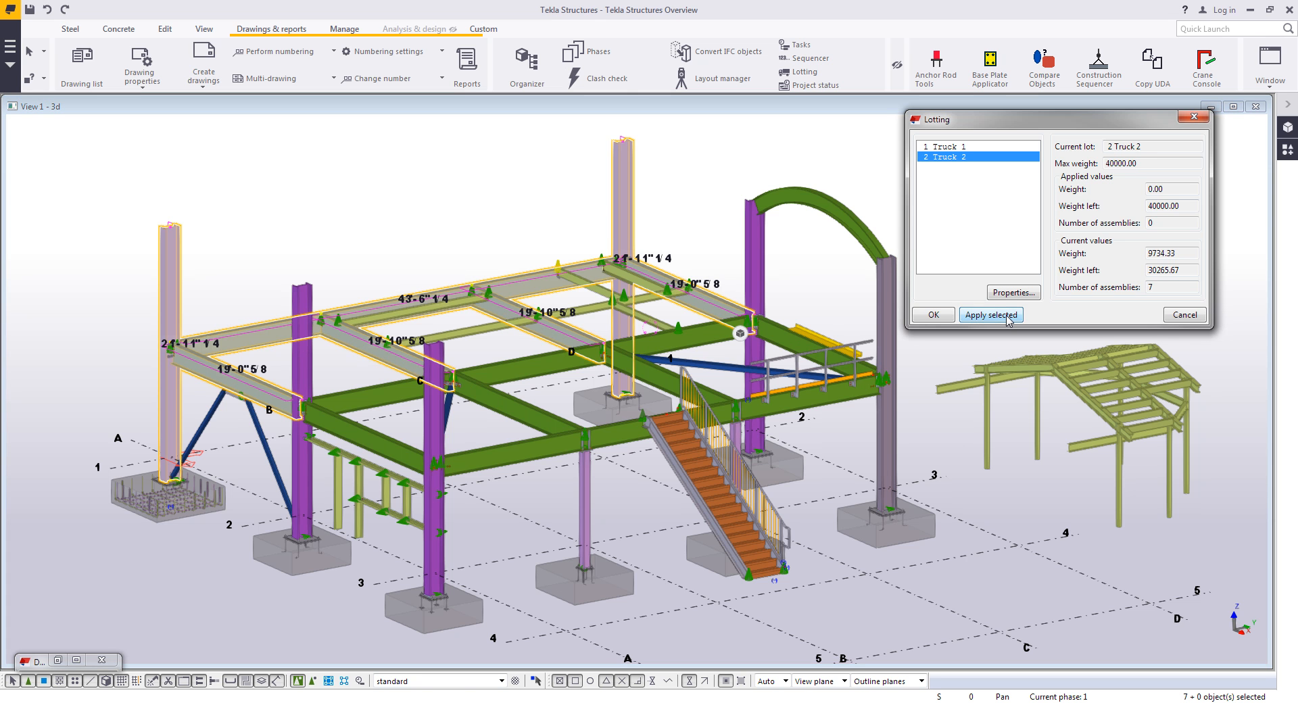
# - Review the assemblies in each lot and close the Lotting dialog
pyautogui.click(974, 147)
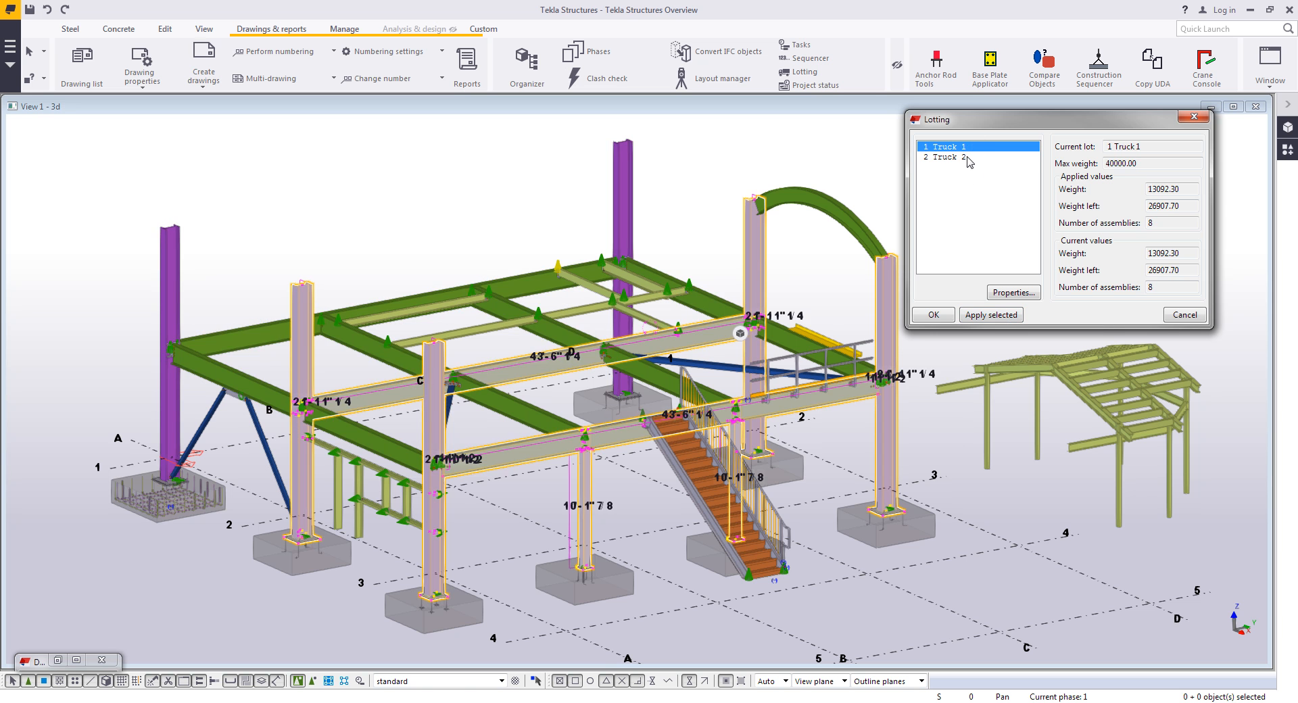
pyautogui.click(967, 157)
pyautogui.click(934, 315)
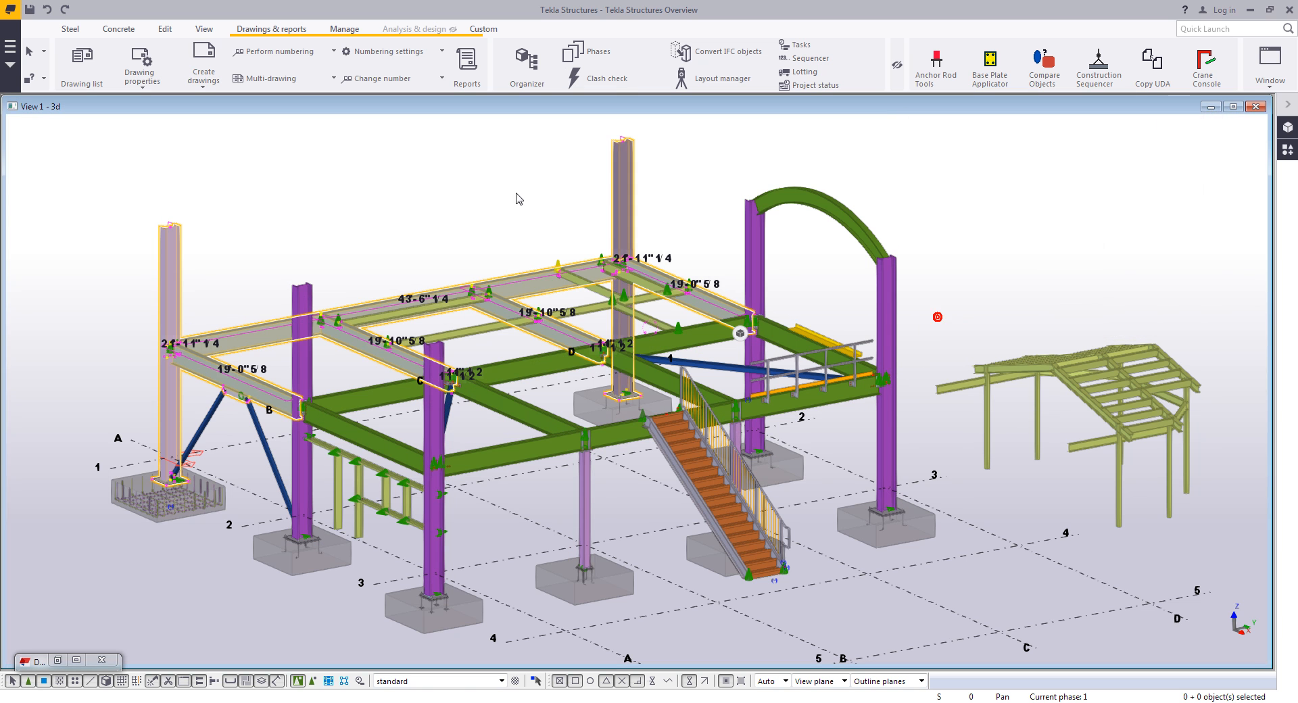
# - Create the +HTML Lotting List.html report from all objects and close it
pyautogui.click(466, 64)
pyautogui.click(843, 281)
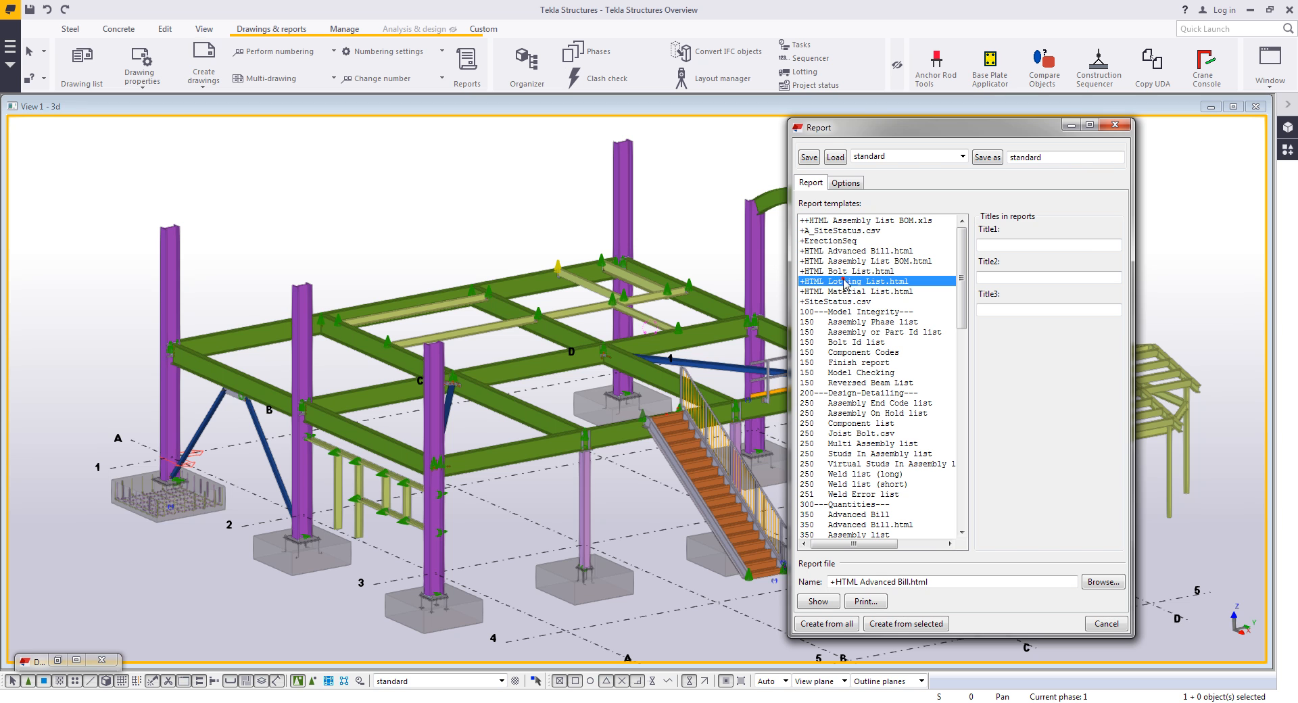
pyautogui.click(836, 623)
pyautogui.click(641, 371)
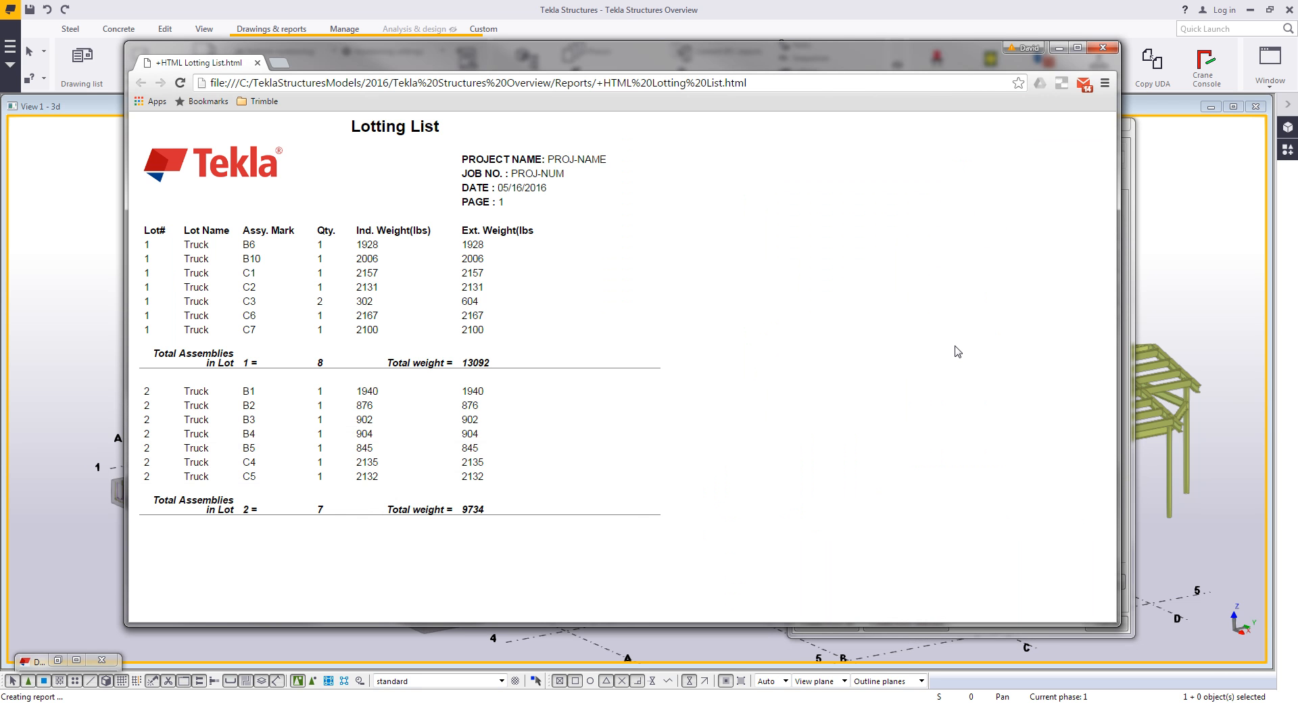
pyautogui.click(1102, 47)
pyautogui.click(1111, 127)
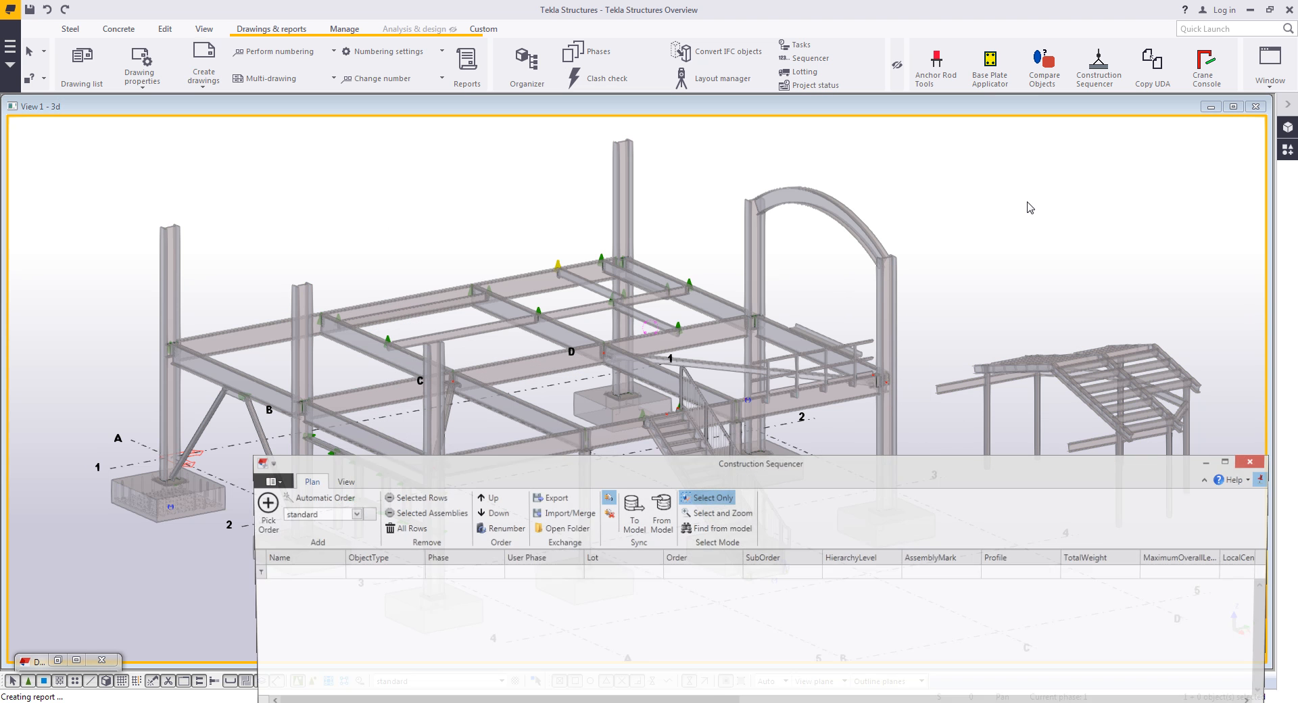
# - In the Construction Sequencer, pick twelve lower-level columns and beams in erection order
pyautogui.moveTo(757, 471); pyautogui.dragTo(651, 444)
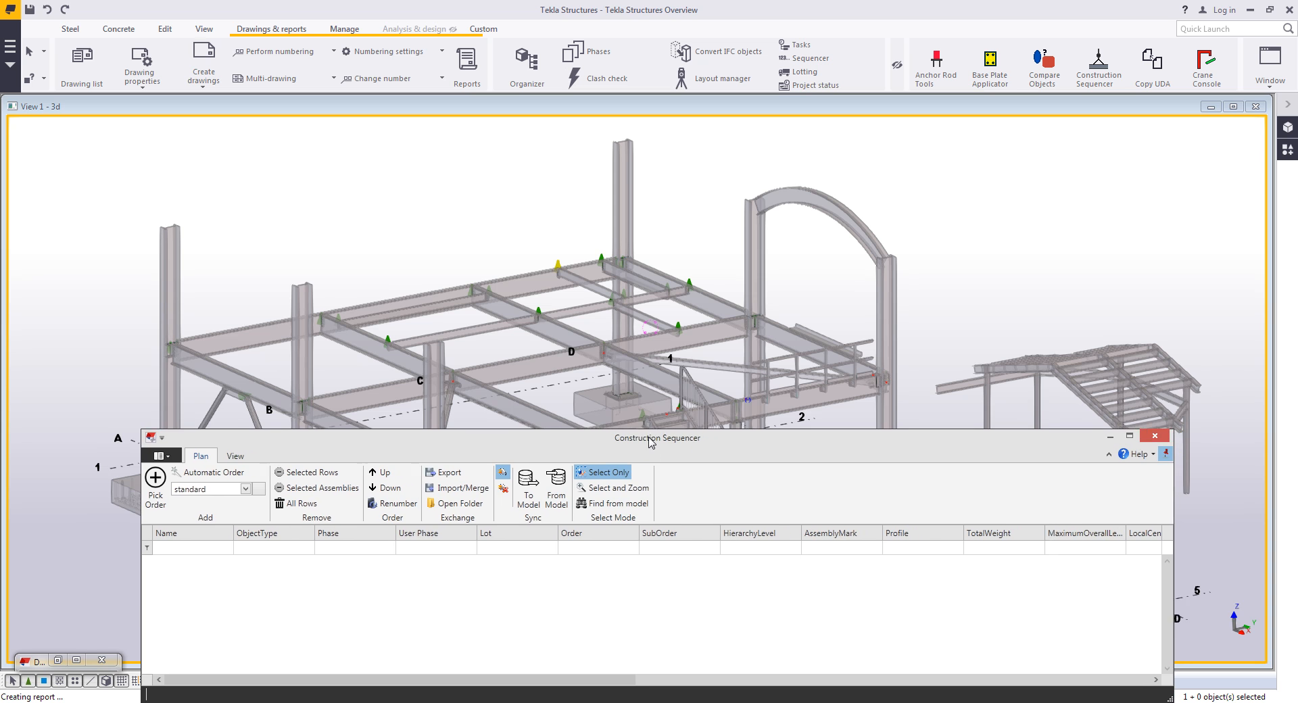
pyautogui.scroll(-3, 666, 356)
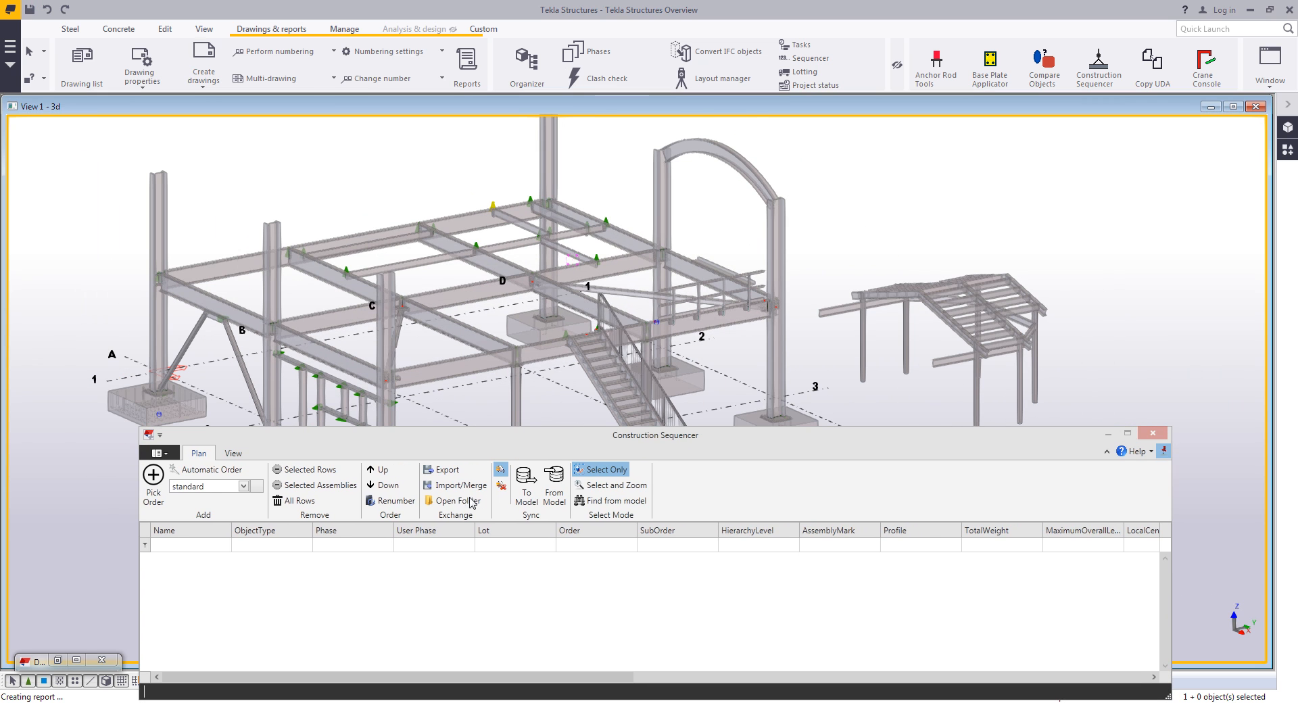
pyautogui.click(154, 493)
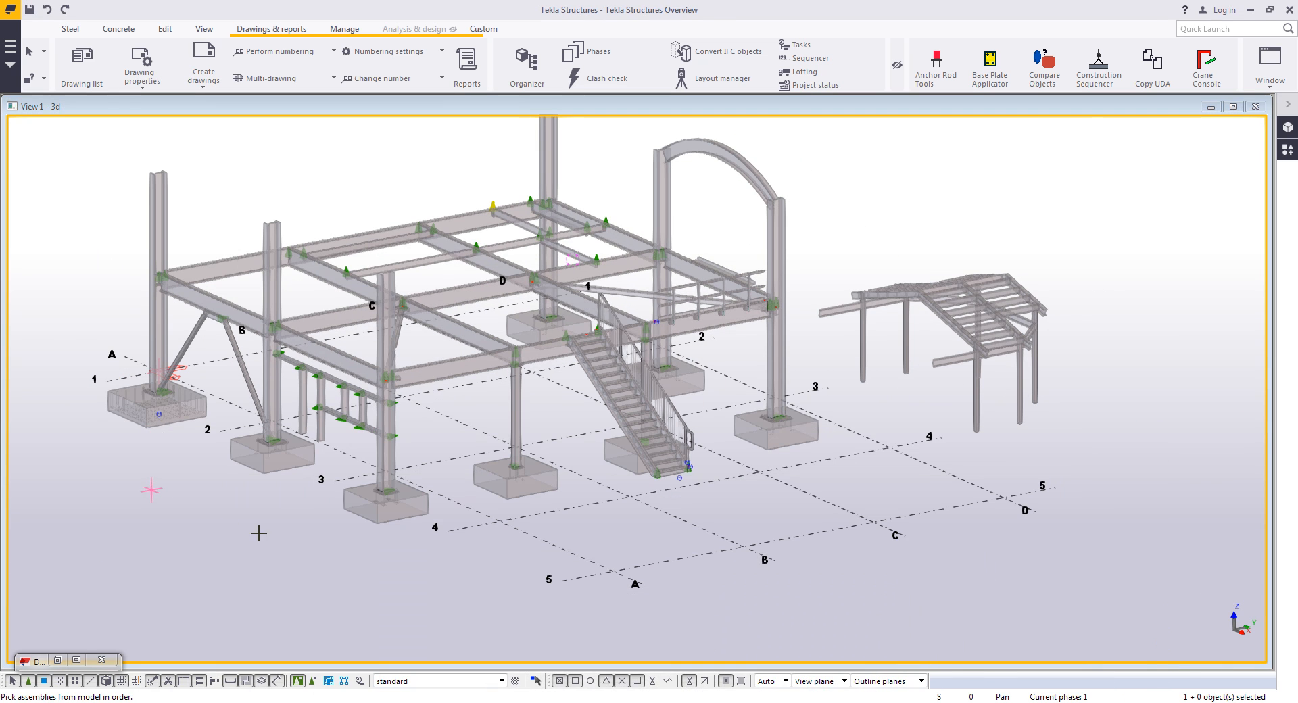
pyautogui.click(273, 282)
pyautogui.click(664, 206)
pyautogui.click(618, 269)
pyautogui.click(389, 465)
pyautogui.click(515, 401)
pyautogui.click(644, 352)
pyautogui.click(779, 353)
pyautogui.click(486, 355)
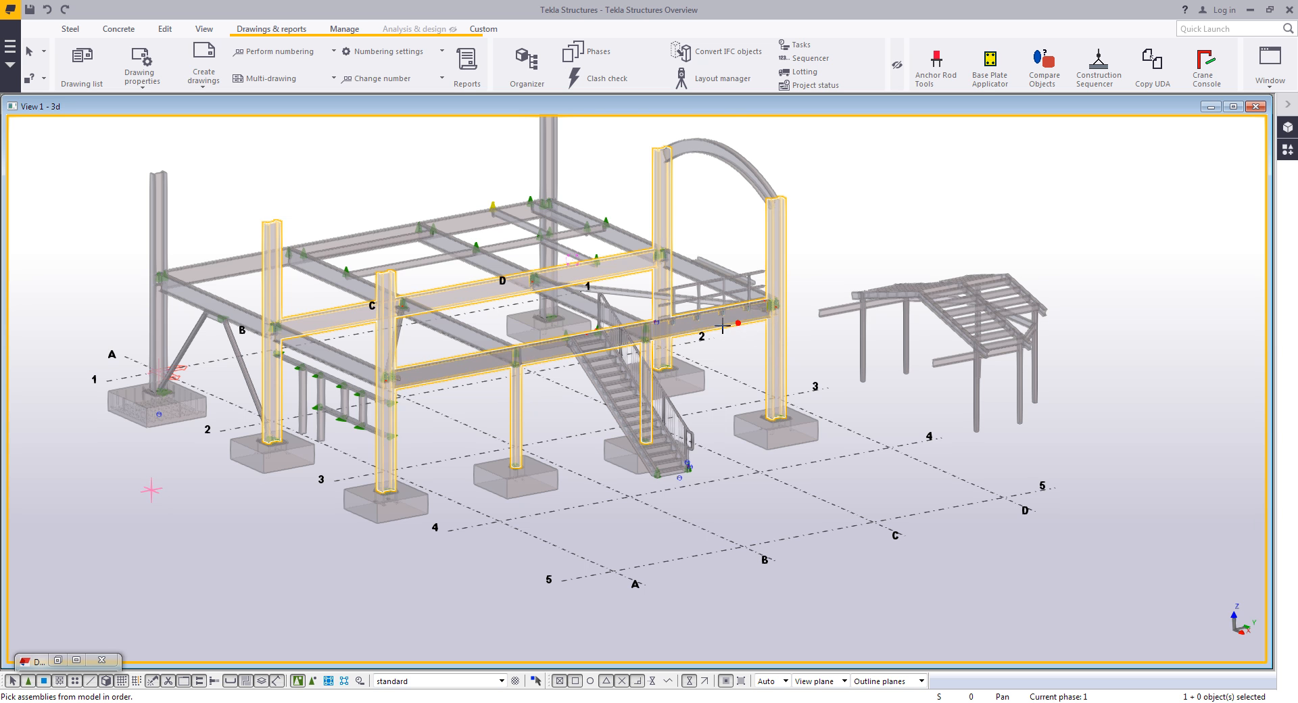
pyautogui.click(365, 360)
pyautogui.click(458, 329)
pyautogui.click(577, 303)
pyautogui.click(690, 273)
pyautogui.middleClick(625, 155)
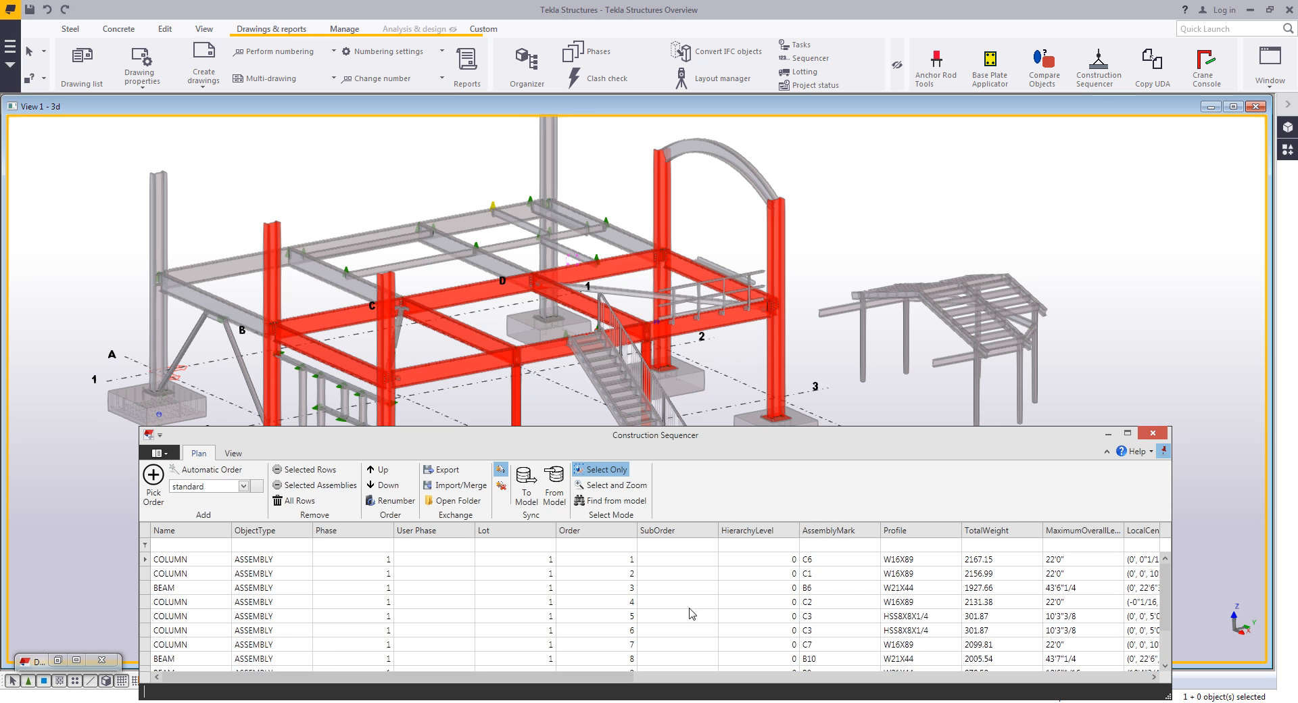
# - Move the AssemblyMark and Profile columns next to ObjectType and play the sequence animation
pyautogui.moveTo(840, 530); pyautogui.dragTo(318, 539)
pyautogui.moveTo(919, 530); pyautogui.dragTo(399, 535)
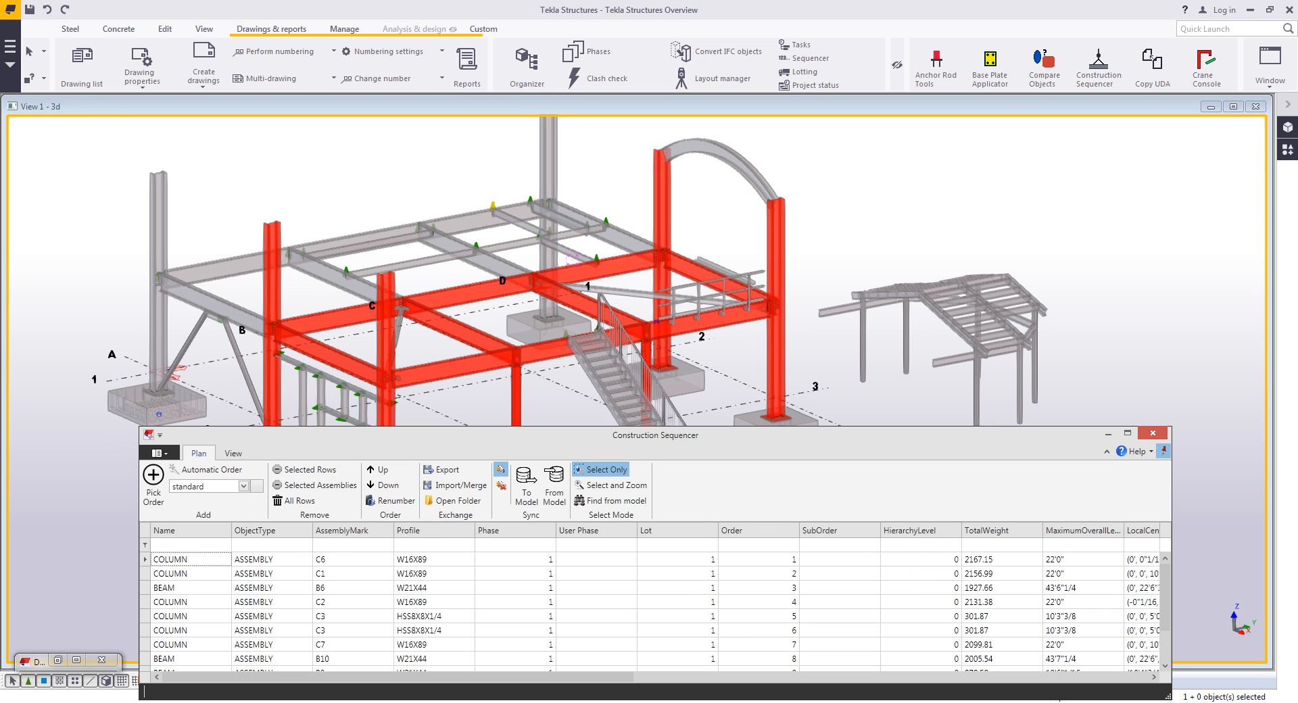
pyautogui.click(233, 454)
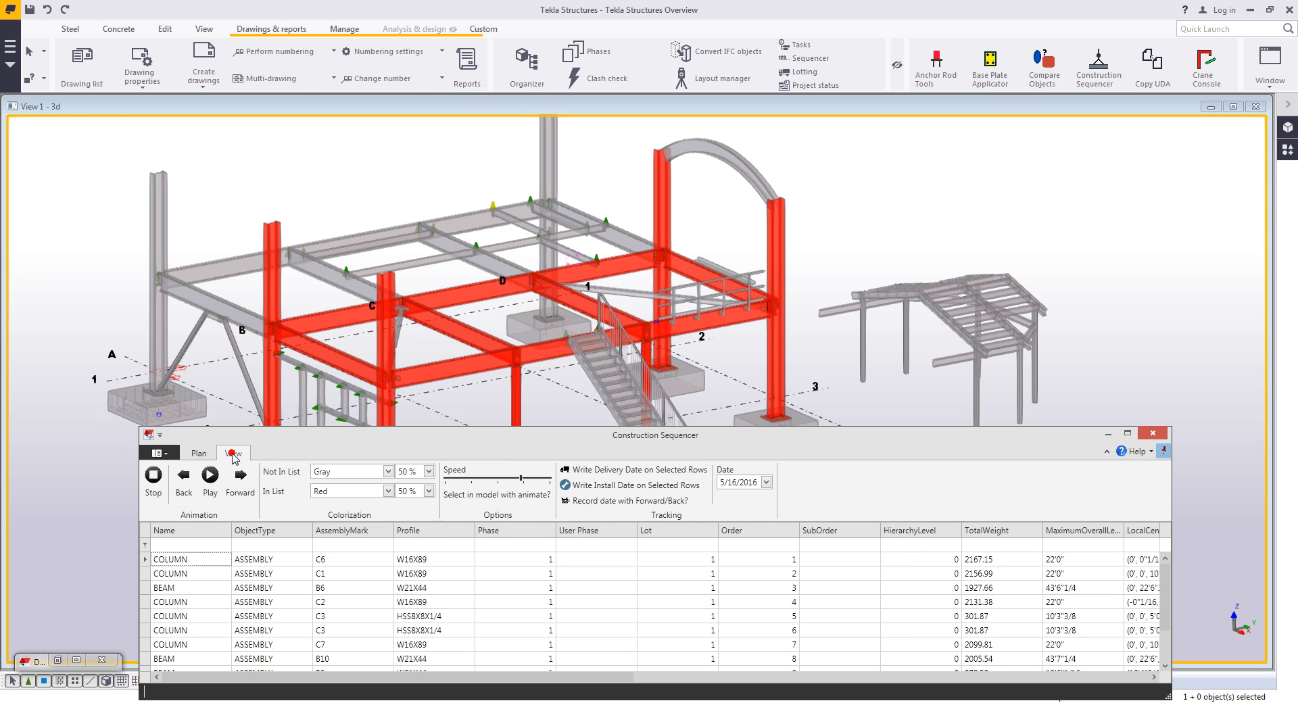
pyautogui.click(210, 477)
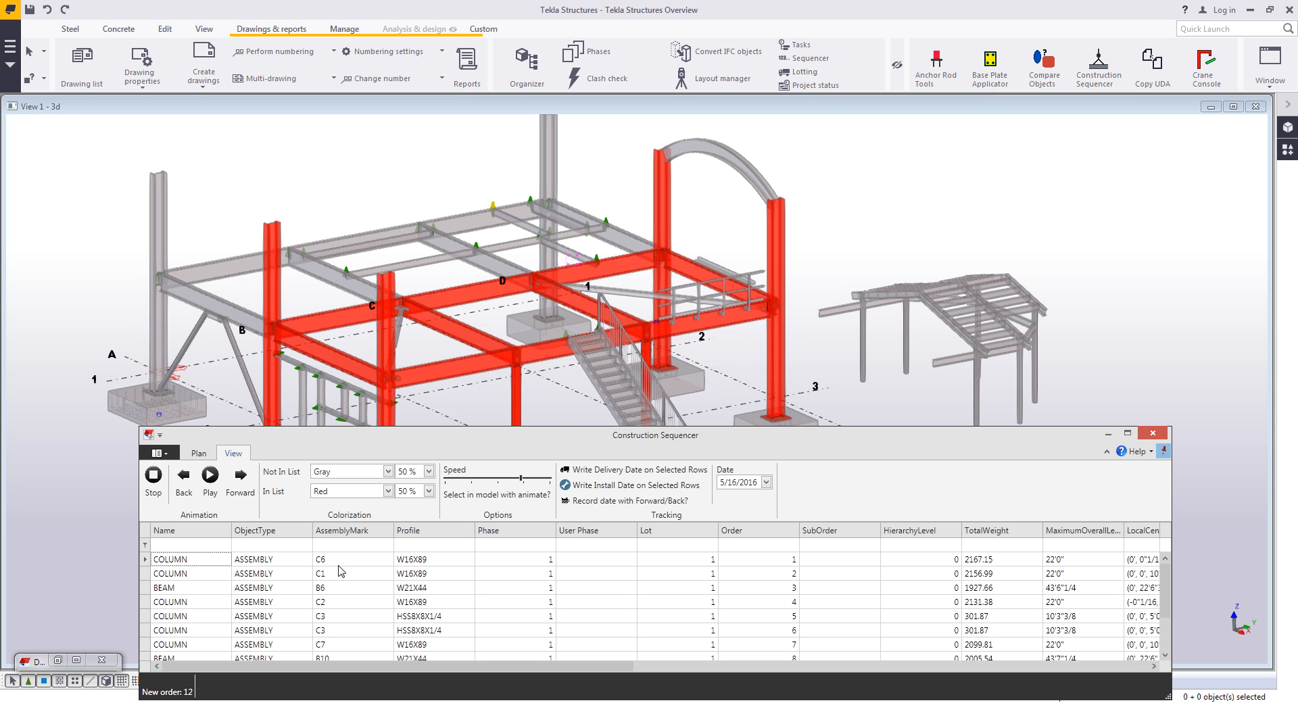
# - Close the Construction Sequencer without saving its data to a file
pyautogui.click(1161, 438)
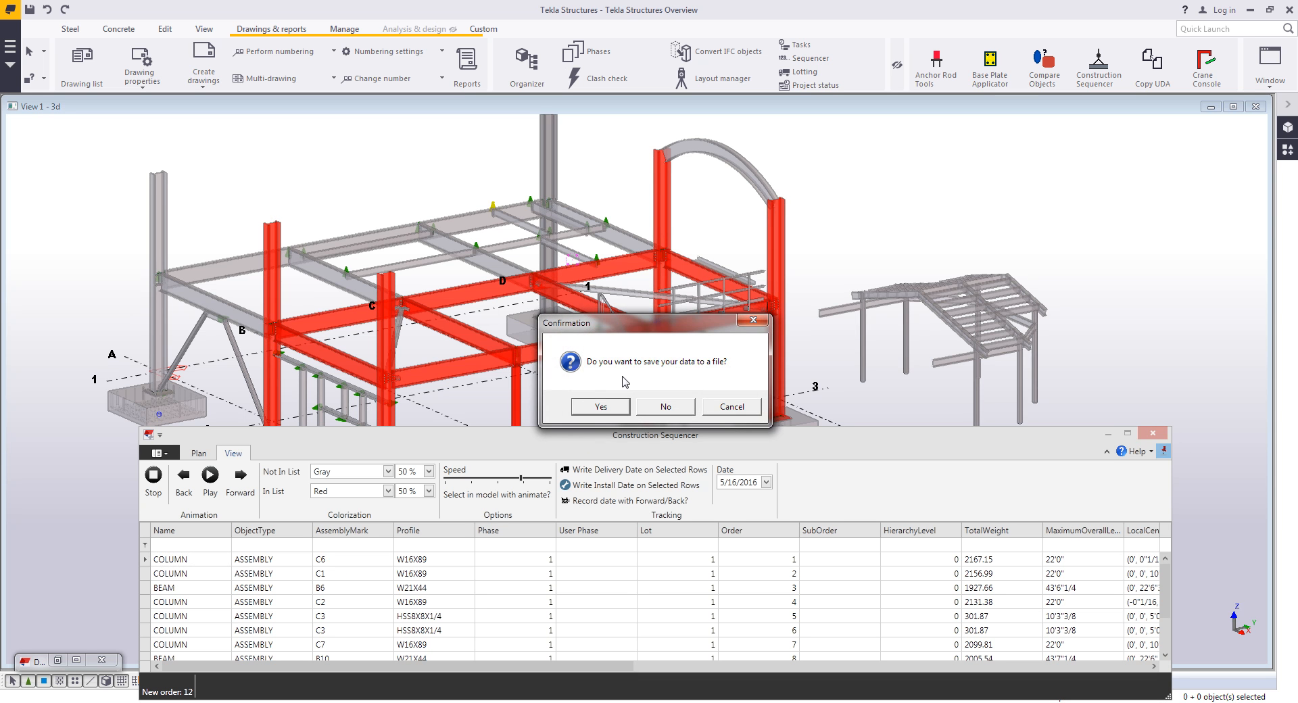
pyautogui.click(666, 406)
pyautogui.click(1135, 424)
pyautogui.moveTo(455, 376); pyautogui.dragTo(495, 390, button='middle')
pyautogui.scroll(-2, 500, 472)
pyautogui.scroll(1, 549, 530)
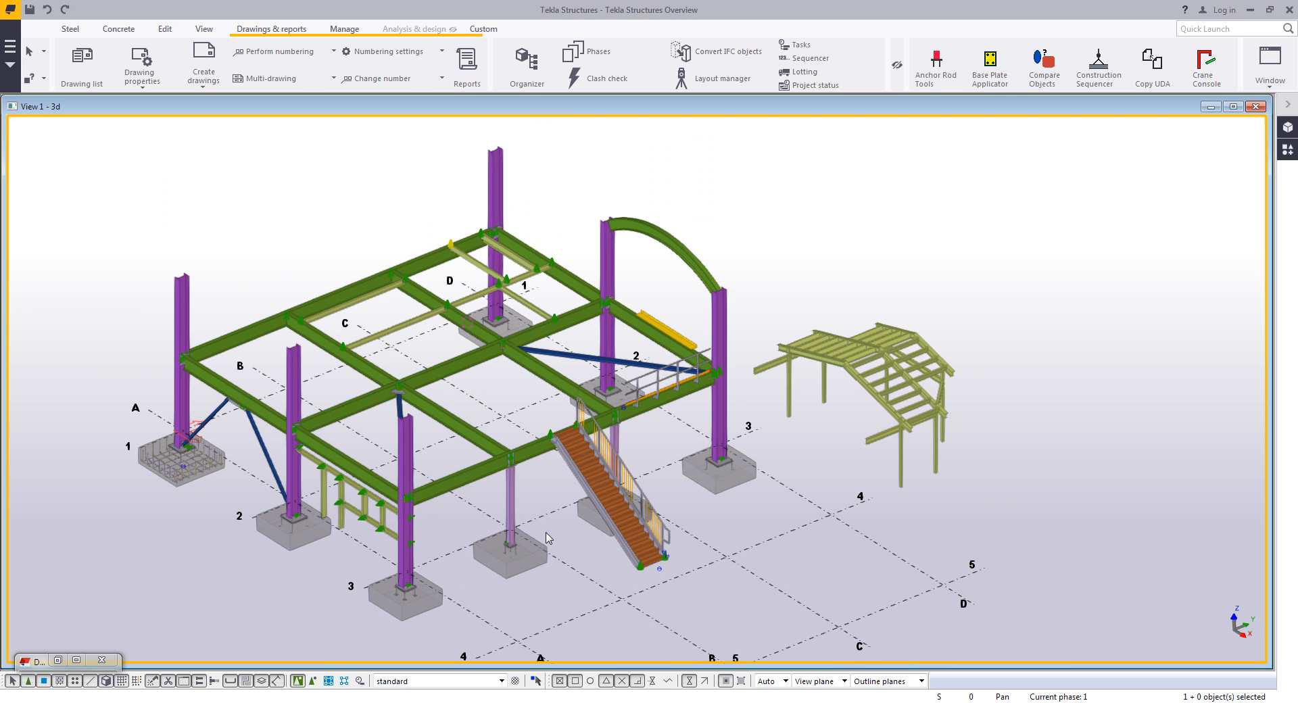
pyautogui.keyDown('ctrl'); pyautogui.moveTo(549, 537); pyautogui.dragTo(569, 556, button='middle'); pyautogui.keyUp('ctrl')
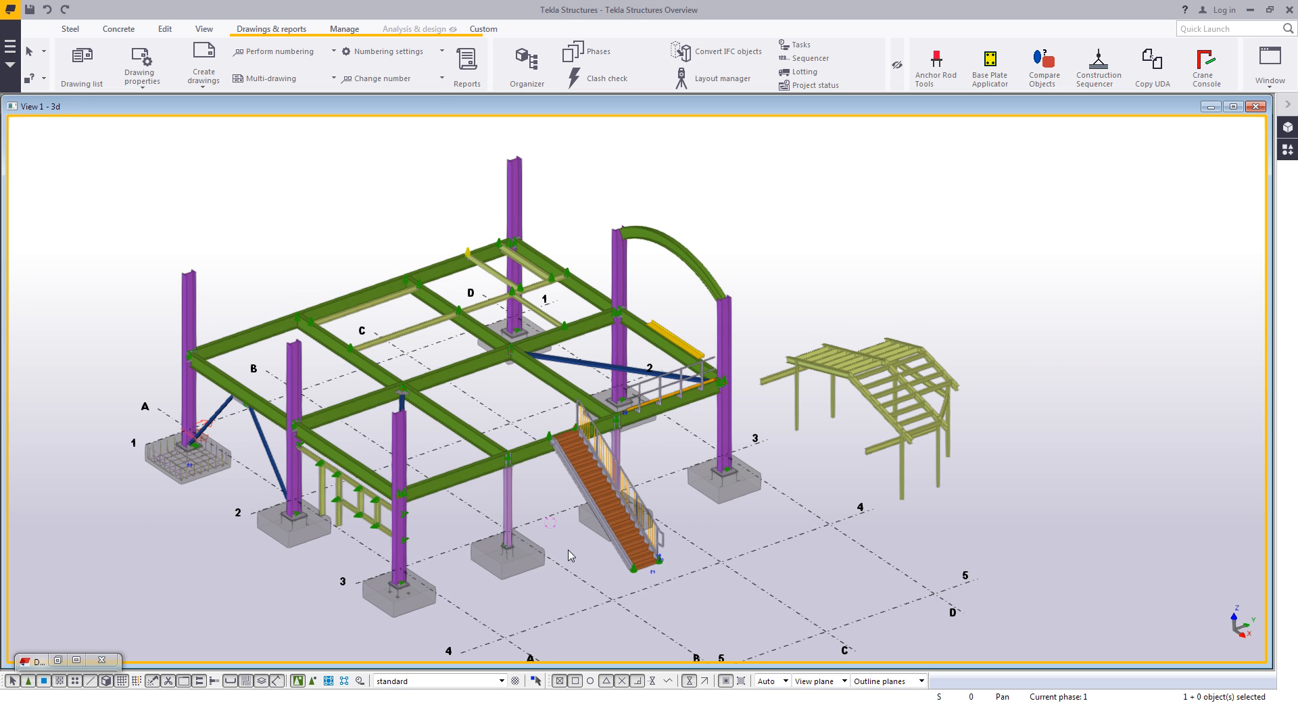